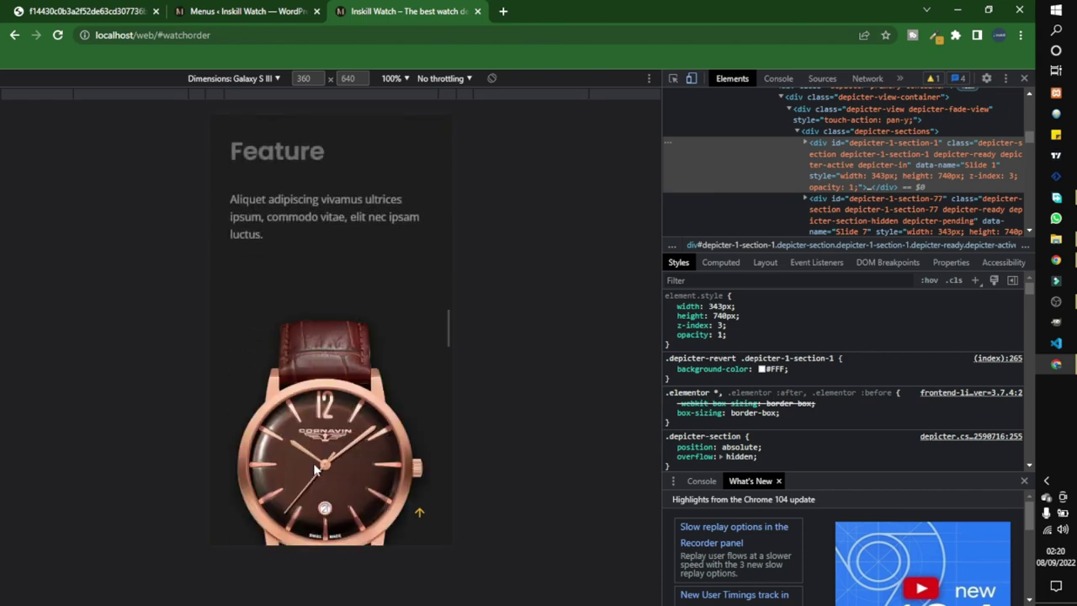
Step: Test the Make, Reviews and Preorder links in the watch site's mobile menu, returning to the page top after each
scroll(303, 452, up, 15)
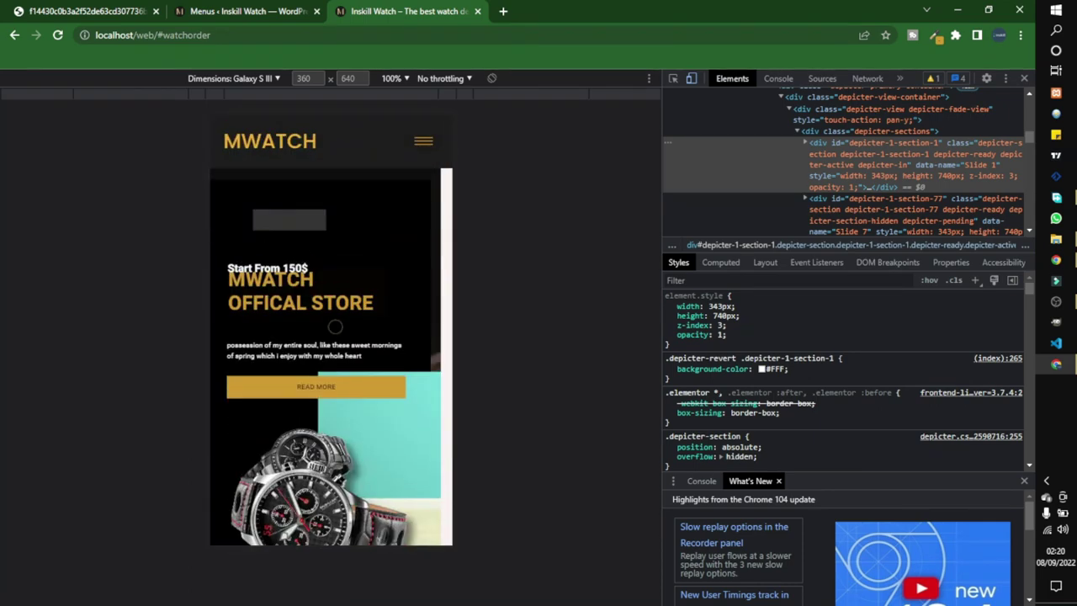
click(420, 143)
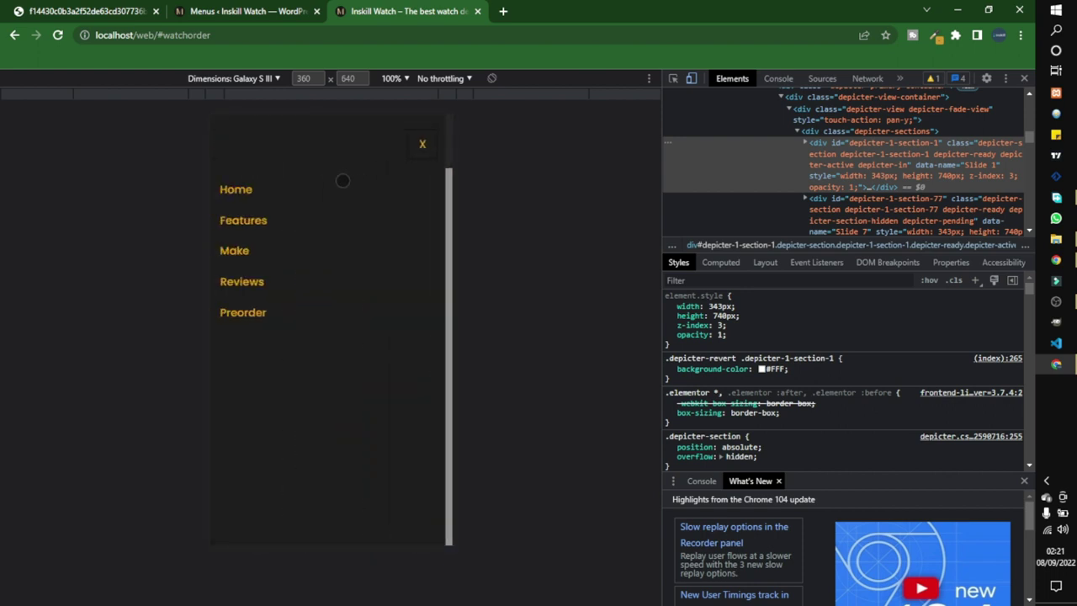
click(239, 249)
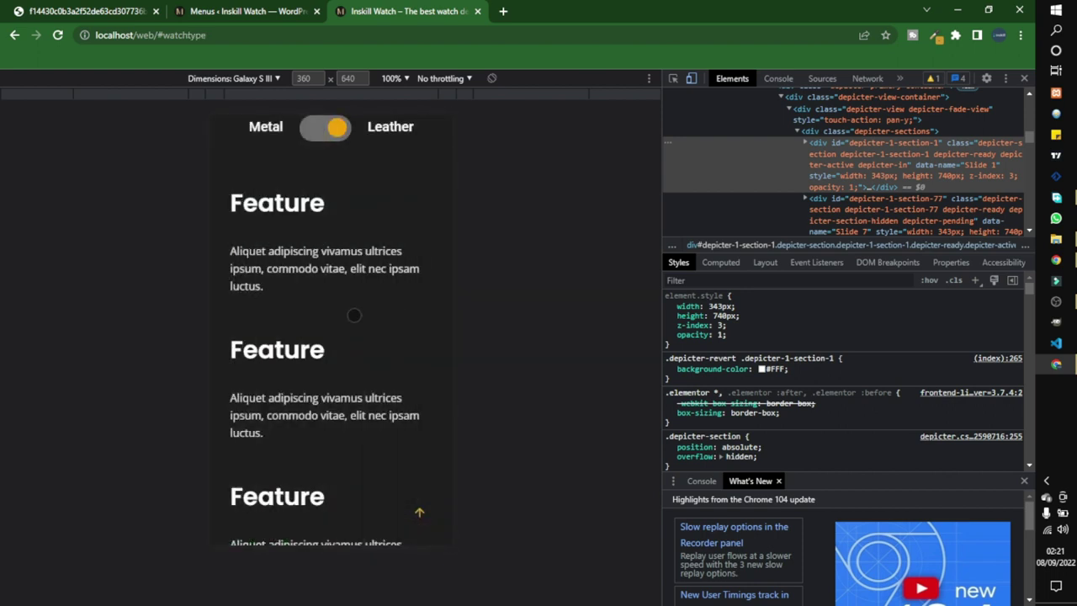
click(418, 514)
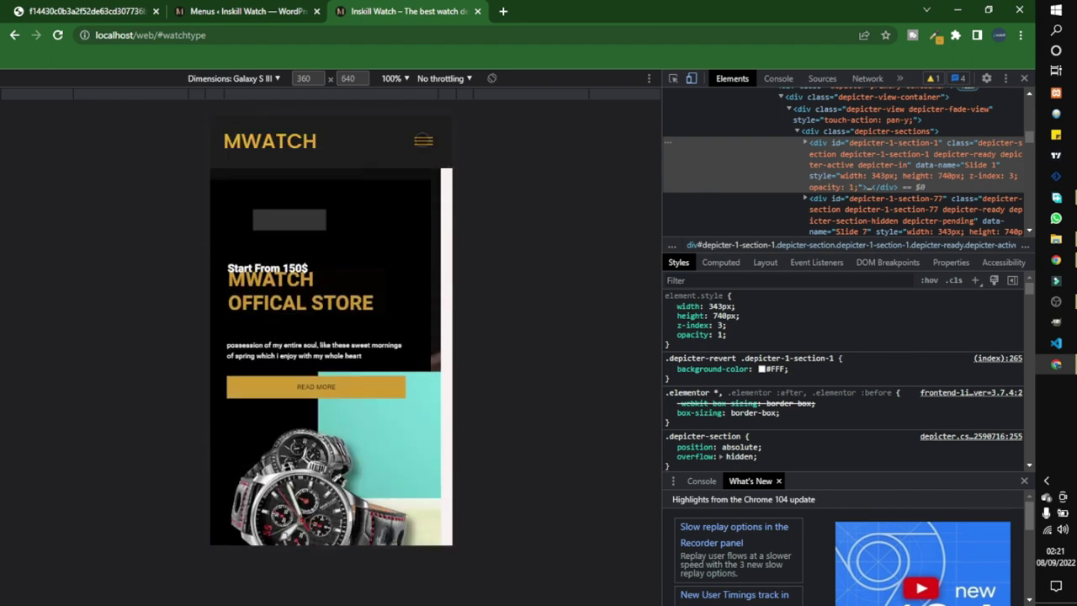
click(423, 140)
click(242, 287)
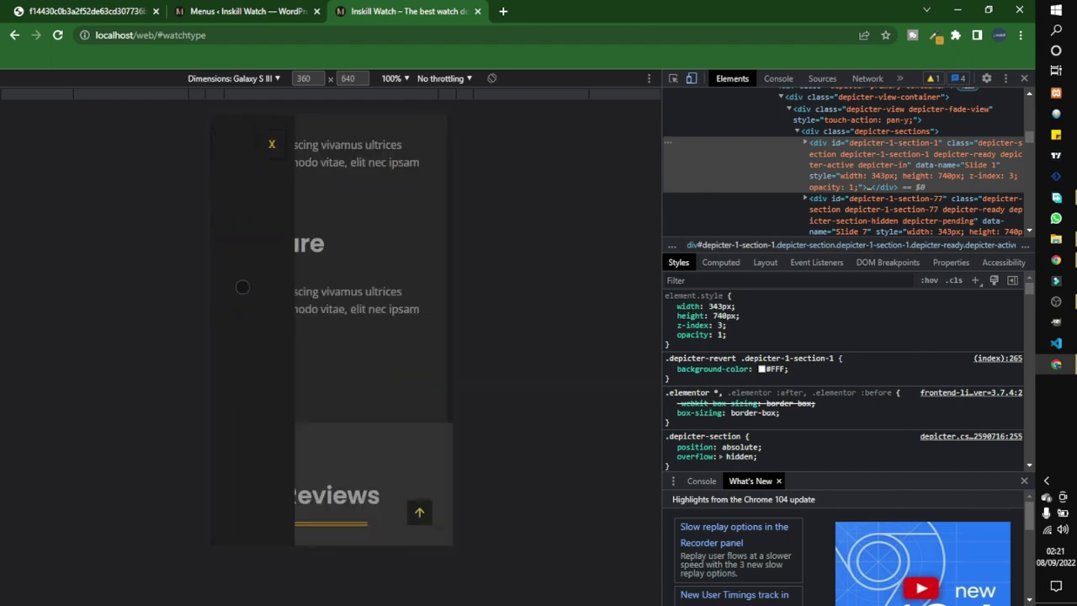
click(419, 513)
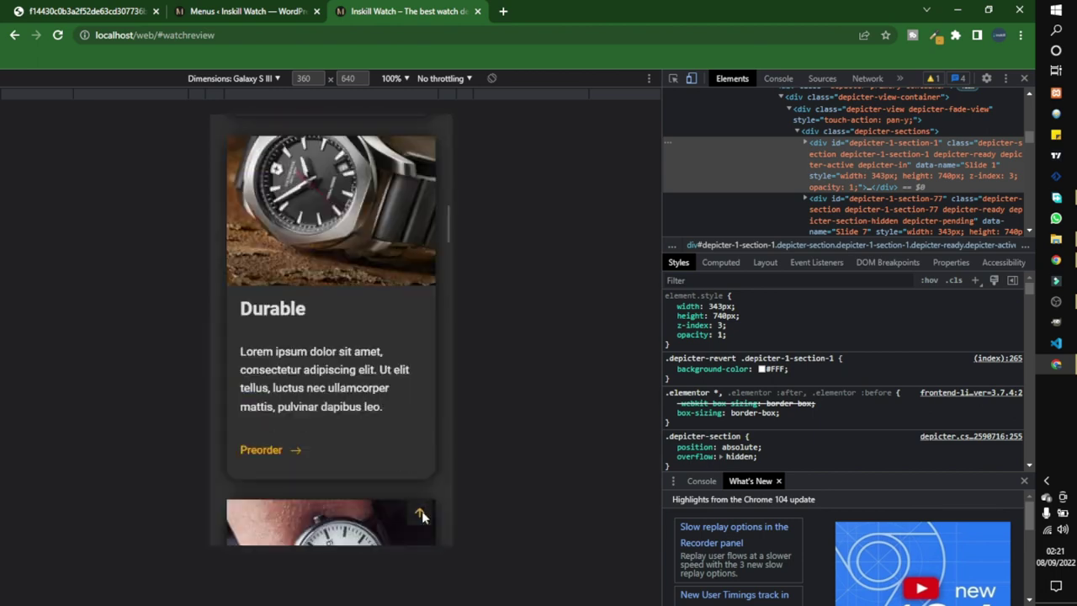
click(423, 141)
click(232, 313)
click(419, 512)
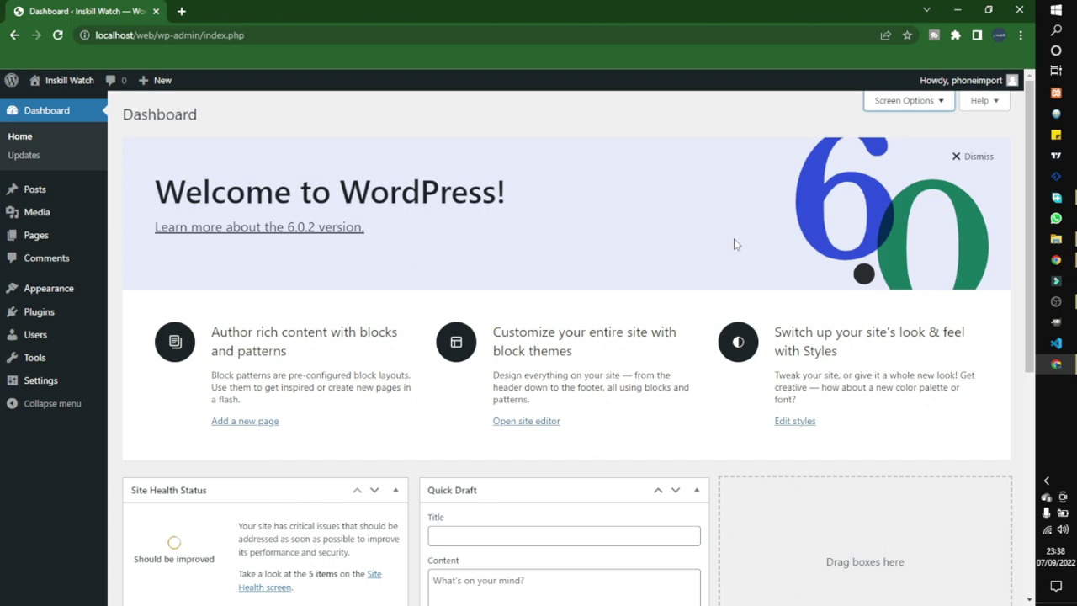
Step: Hide all dashboard screen elements: Site Health Status, At a Glance, Activity, Quick Draft, WordPress Events and News, and Welcome
click(876, 105)
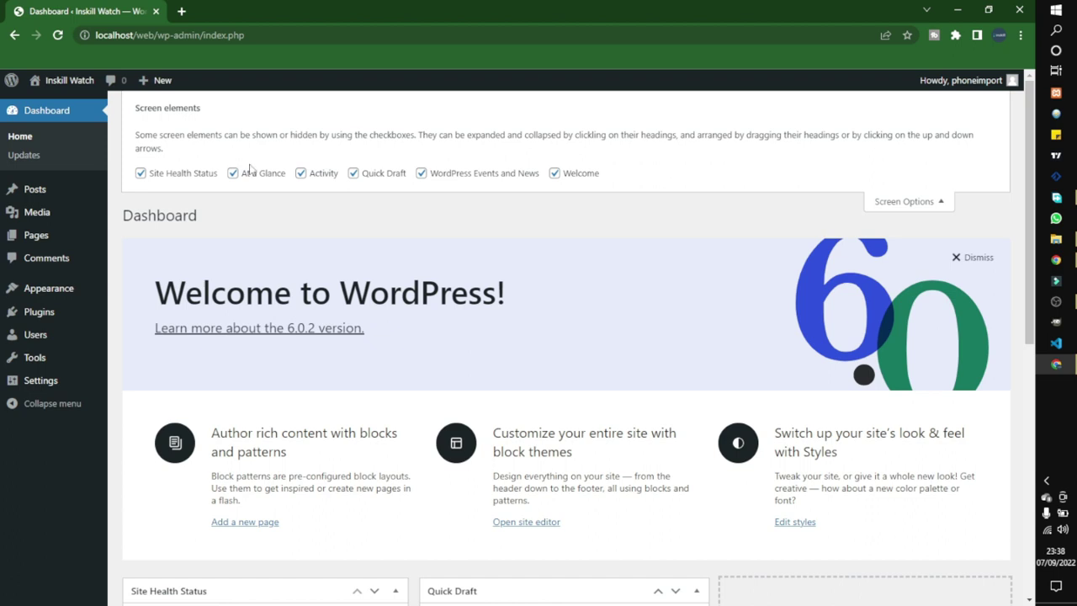
click(188, 175)
click(235, 174)
click(301, 175)
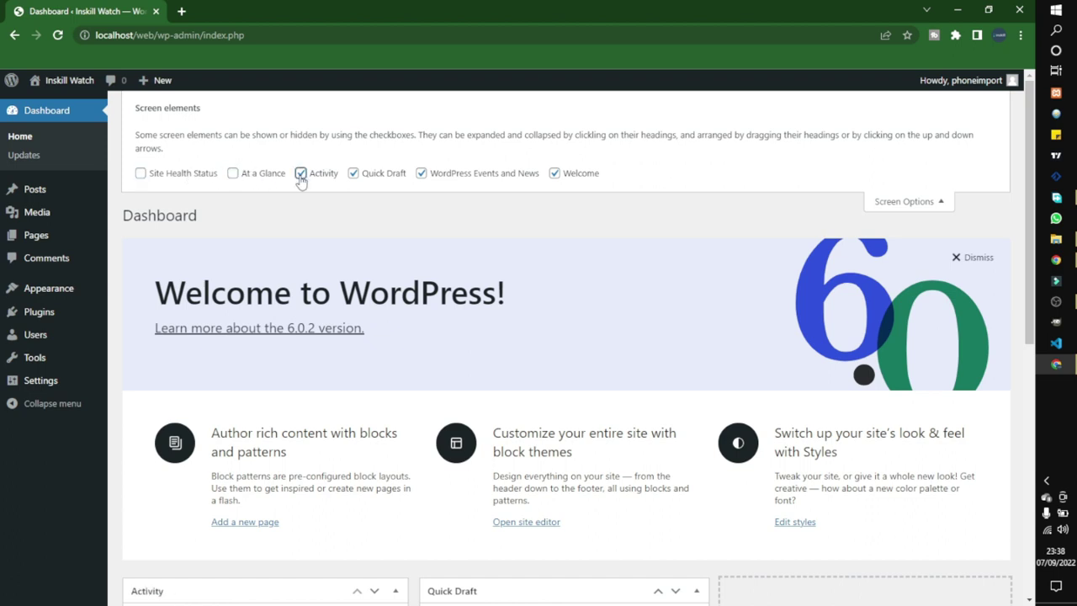
click(353, 174)
click(459, 181)
click(555, 175)
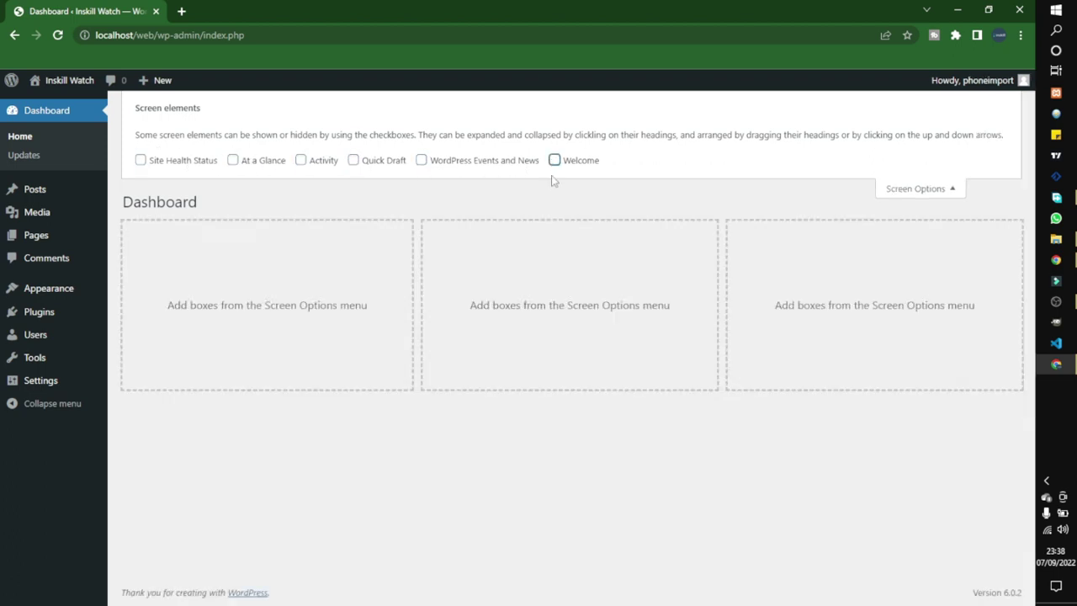
click(917, 193)
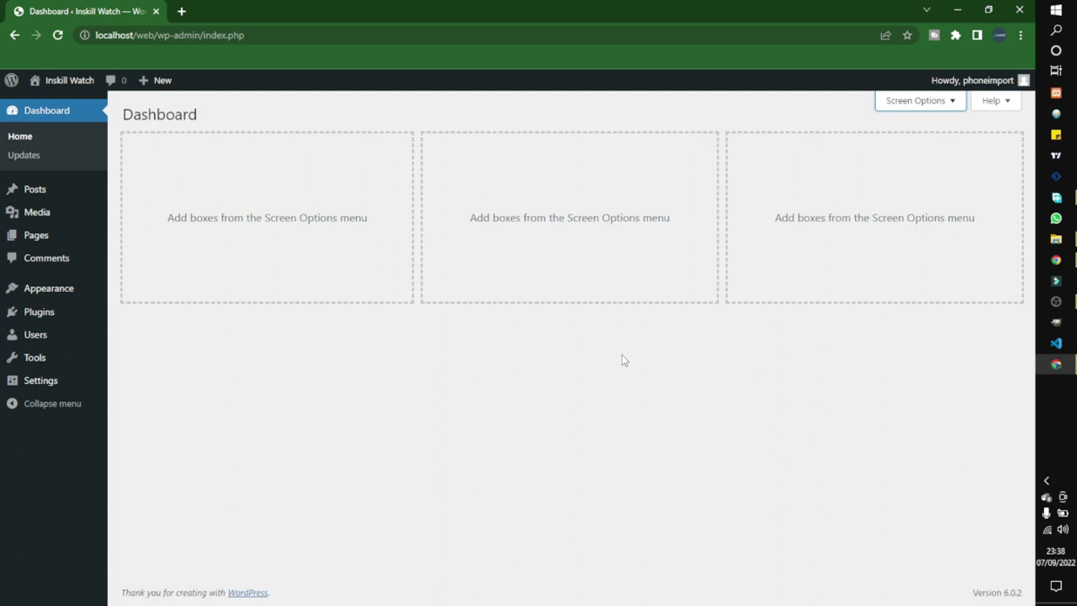
Step: Open the page for adding new plugins in a separate browser tab and switch to it
mouse_move(29, 308)
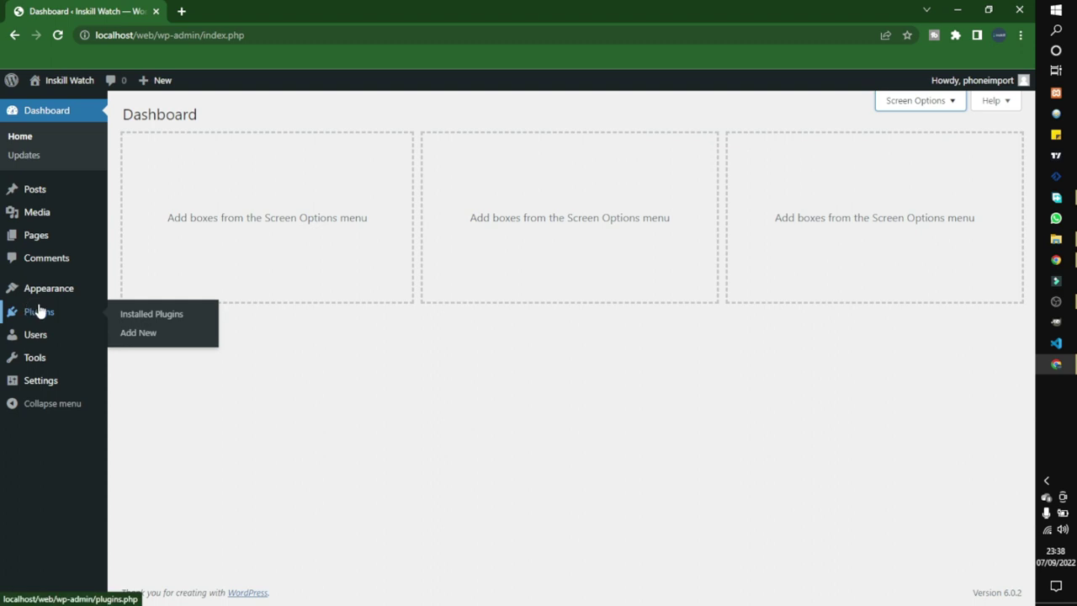
right_click(131, 339)
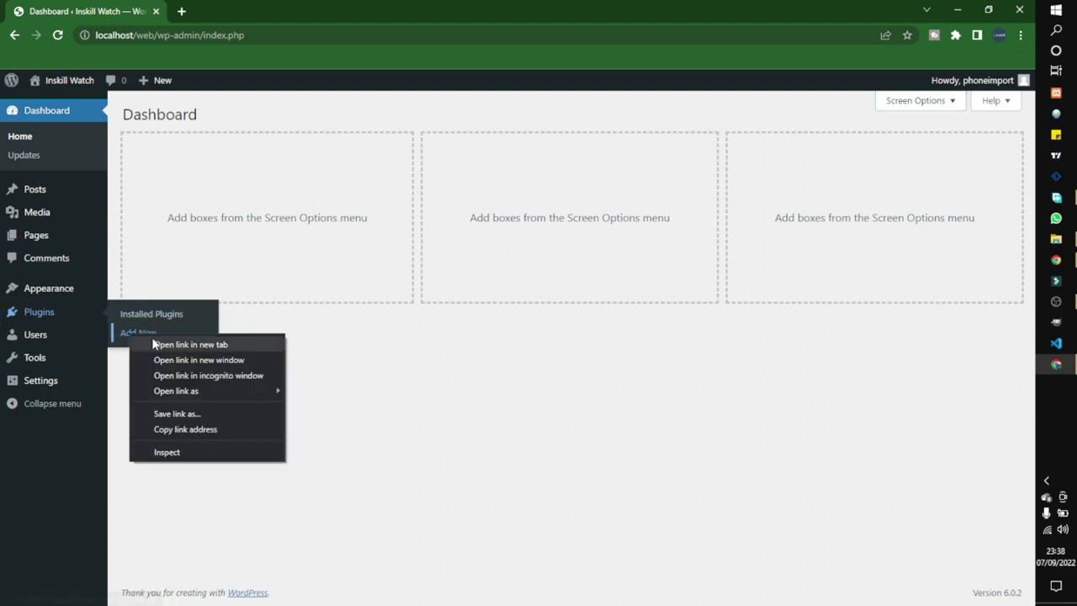
click(168, 344)
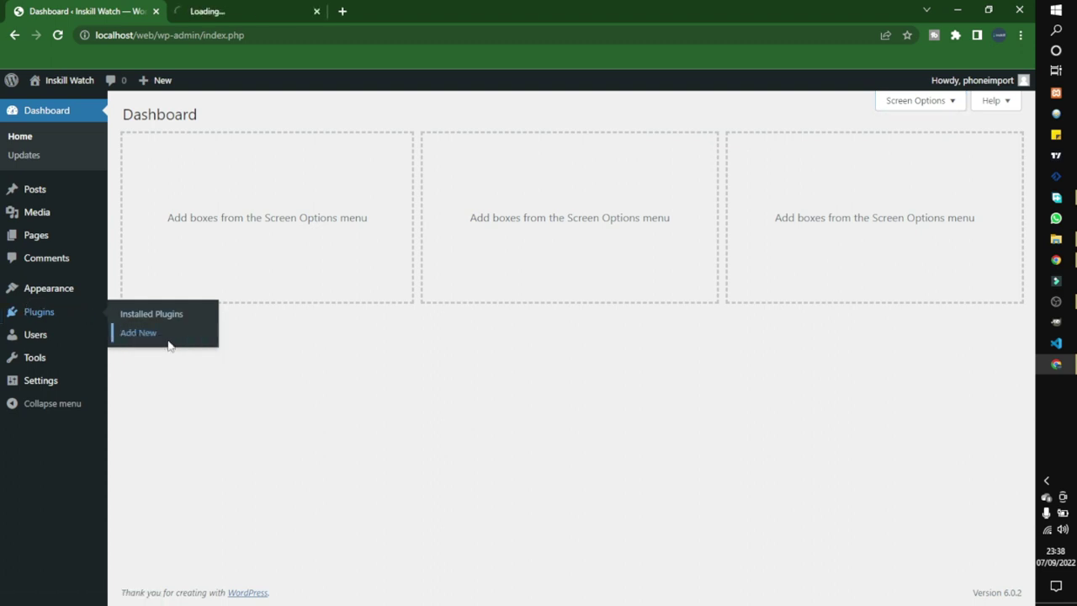
click(206, 12)
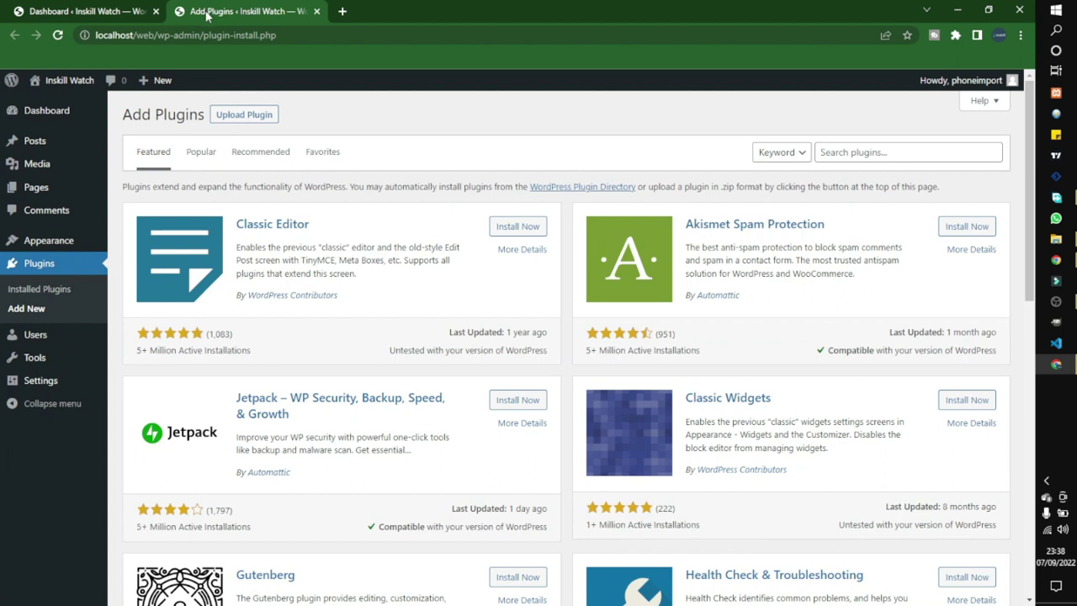
Step: Search the plugin directory for "elementor" and install Elementor Website Builder and ElementsKit Elementor addons
click(843, 153)
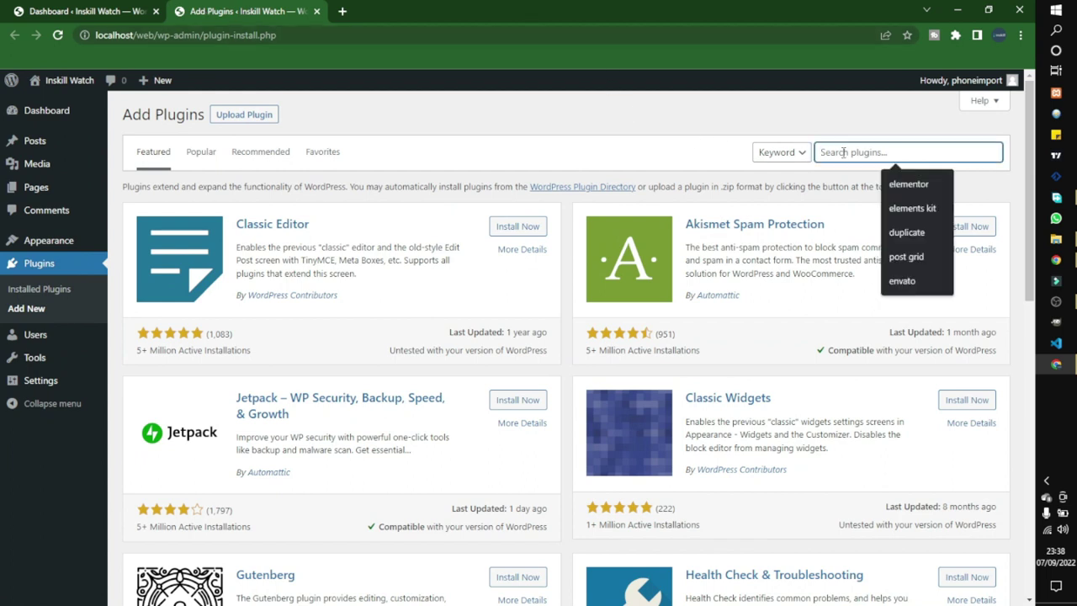
text(elementor)
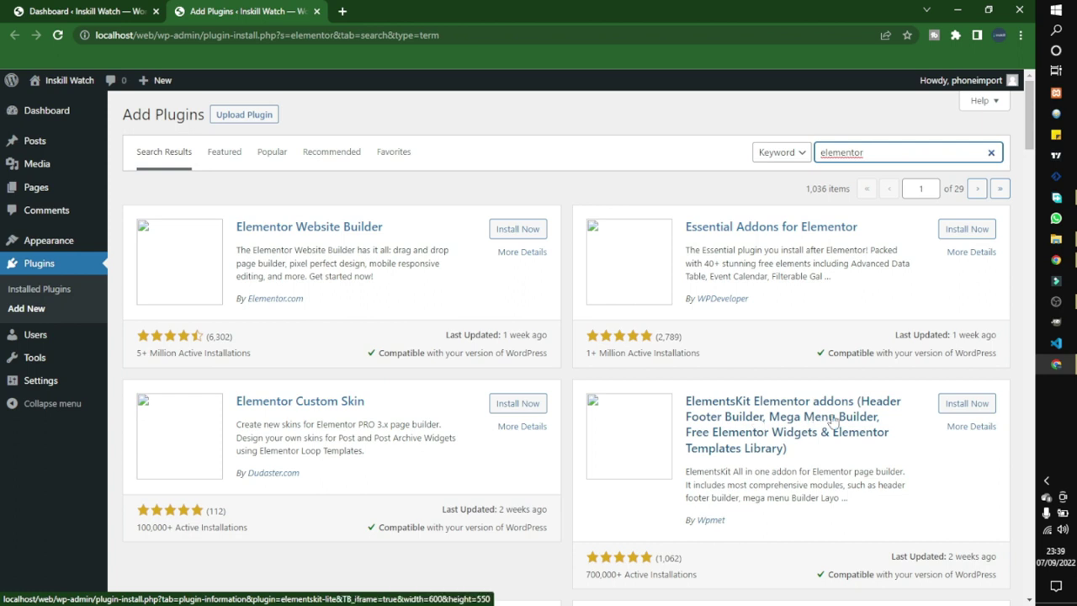
click(515, 229)
click(966, 403)
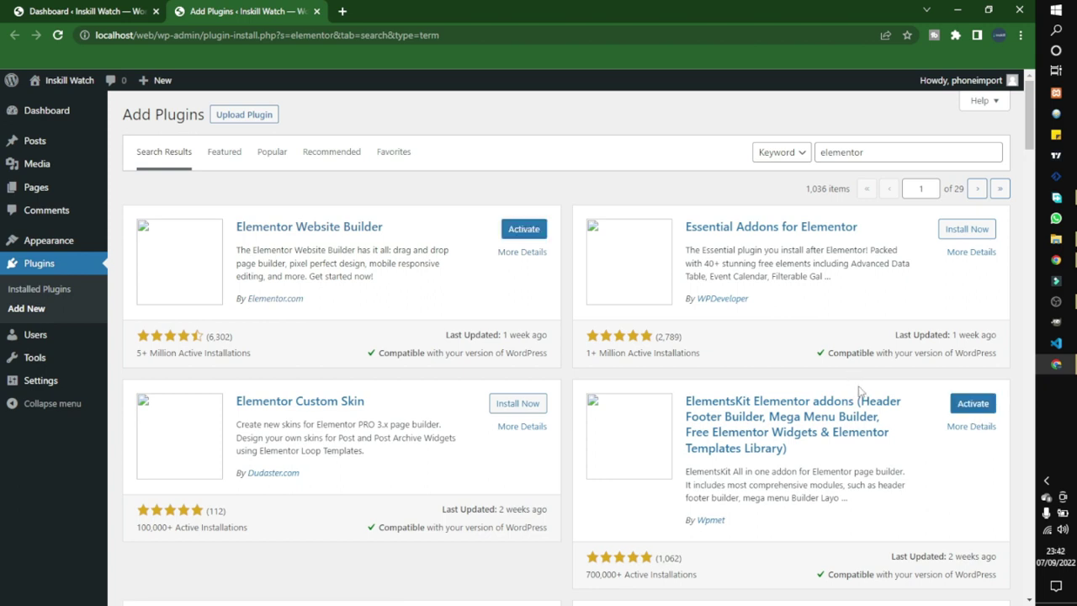
Step: Search the plugin directory for "envato" and install Envato Elements – Photos & Elementor Templates
double_click(866, 151)
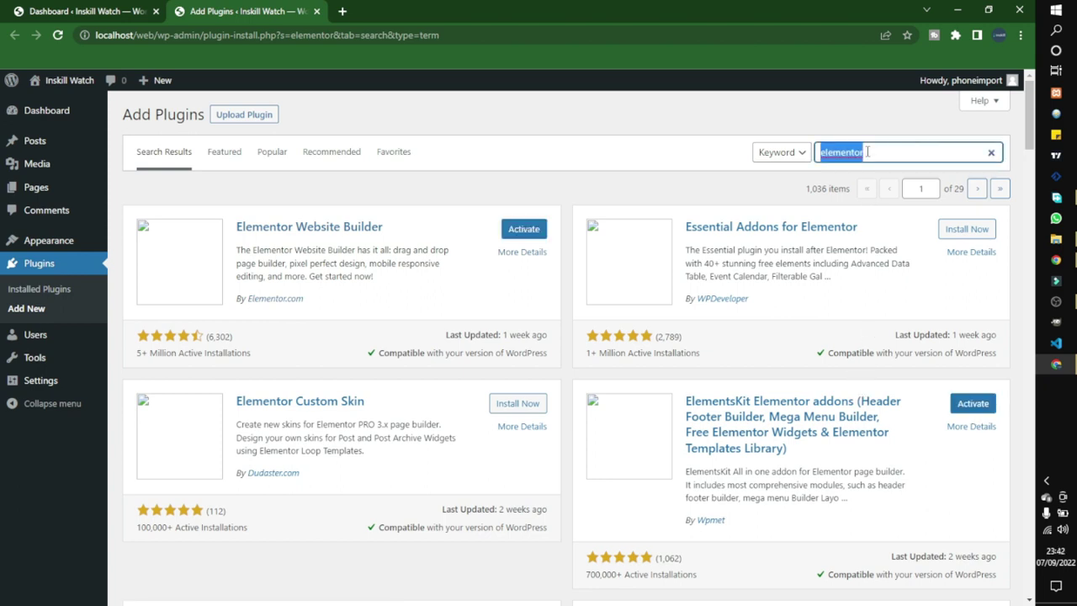
text(envato)
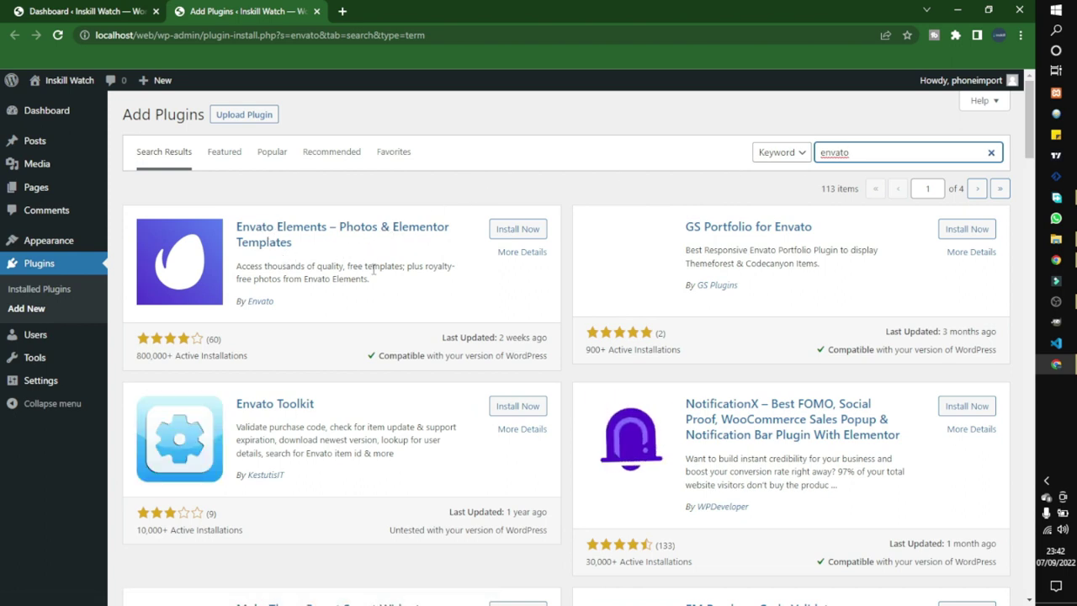
click(513, 232)
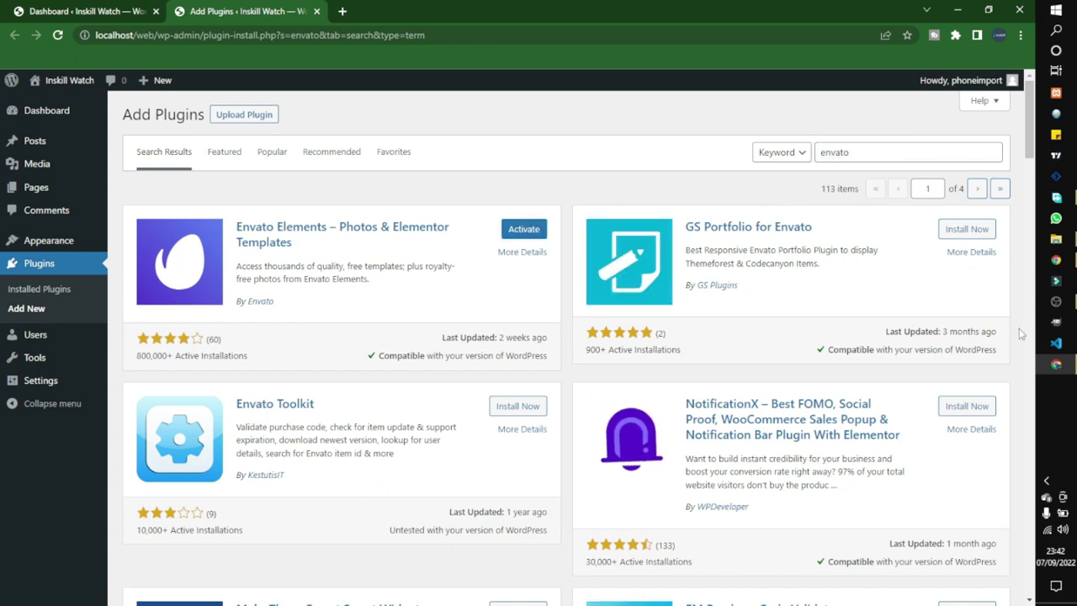
Step: Search the plugin directory for "elementor addon elements" and install Elementor Addon Elements
double_click(886, 153)
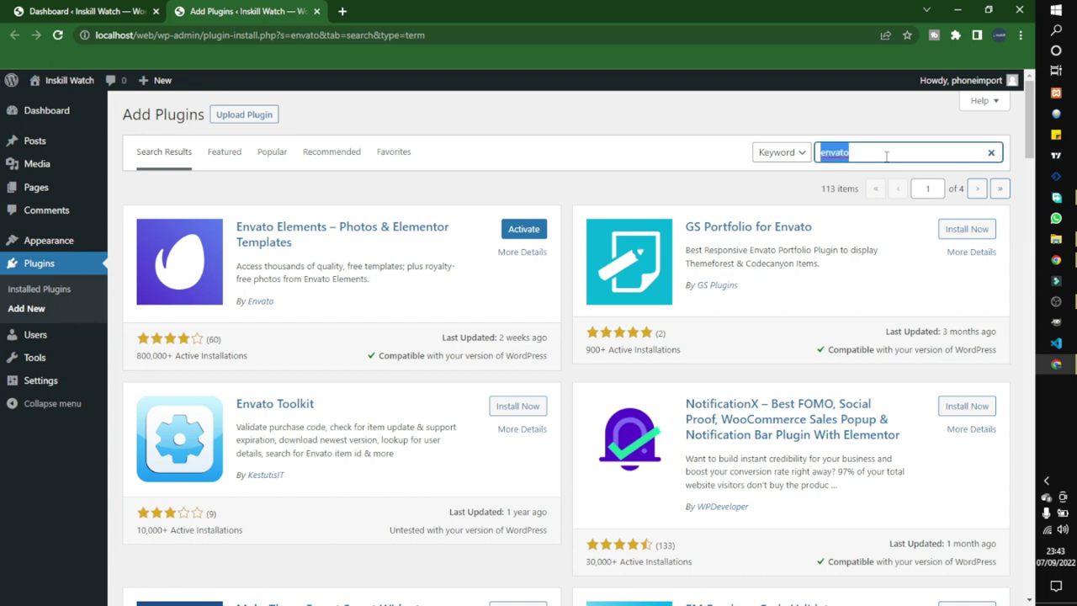
text(elemento)
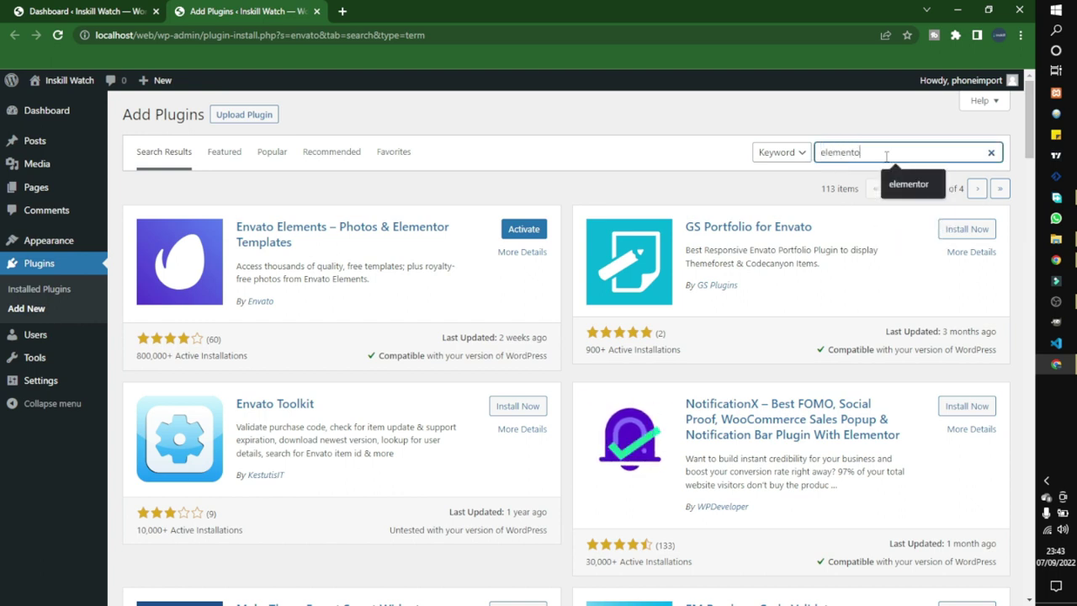
text(r addon elements)
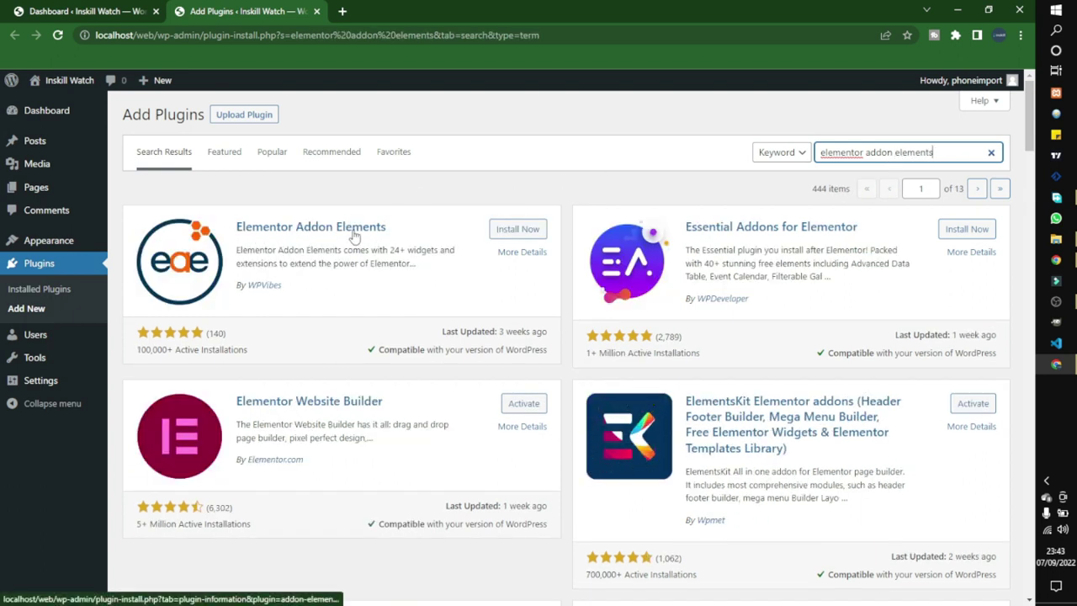
click(509, 239)
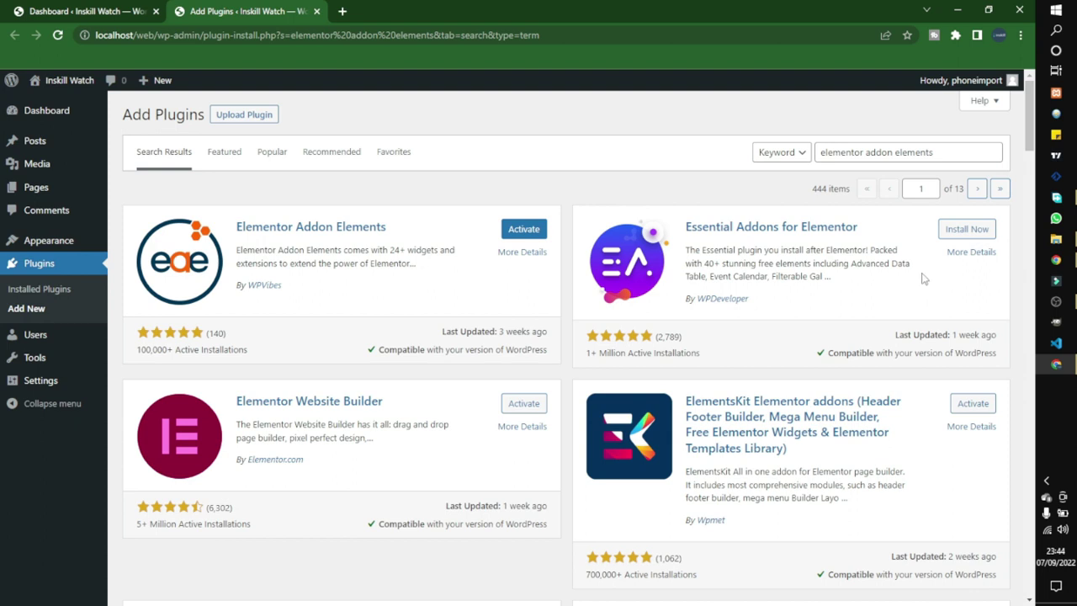
Step: Search the plugin directory for "depicter" and install the Depicter Slider plugin
double_click(879, 152)
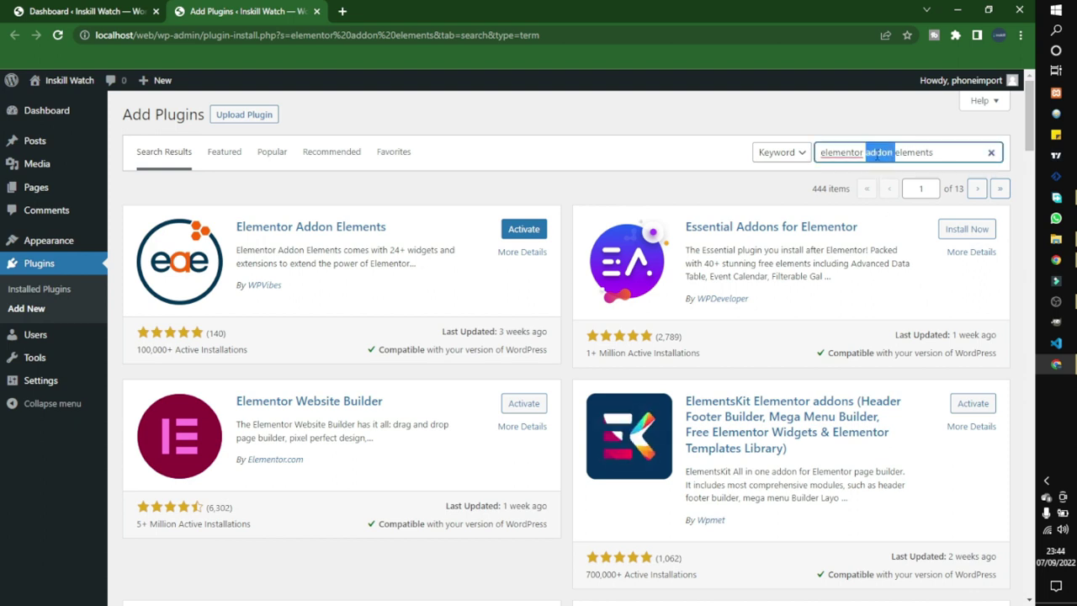
key(ctrl+a)
text(depicter)
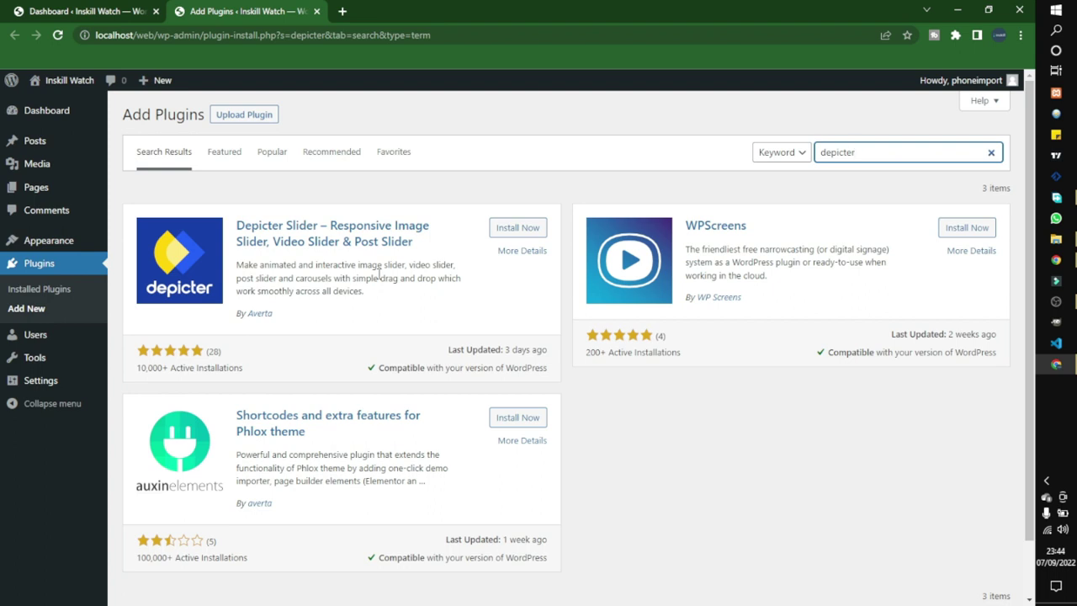
click(518, 228)
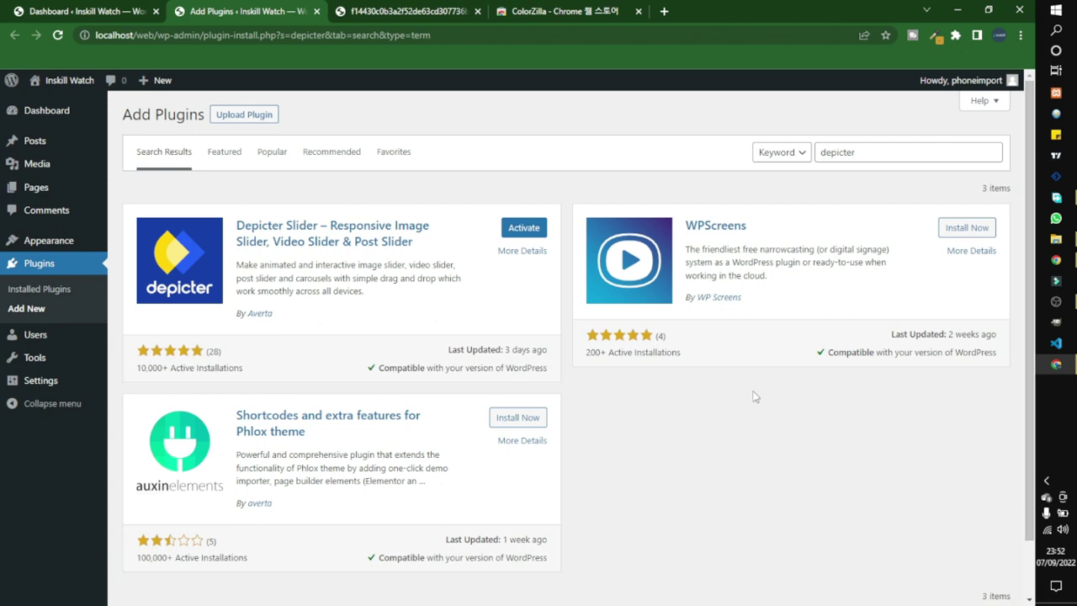
Step: Activate all installed plugins together with a bulk action from the installed plugins list
click(49, 291)
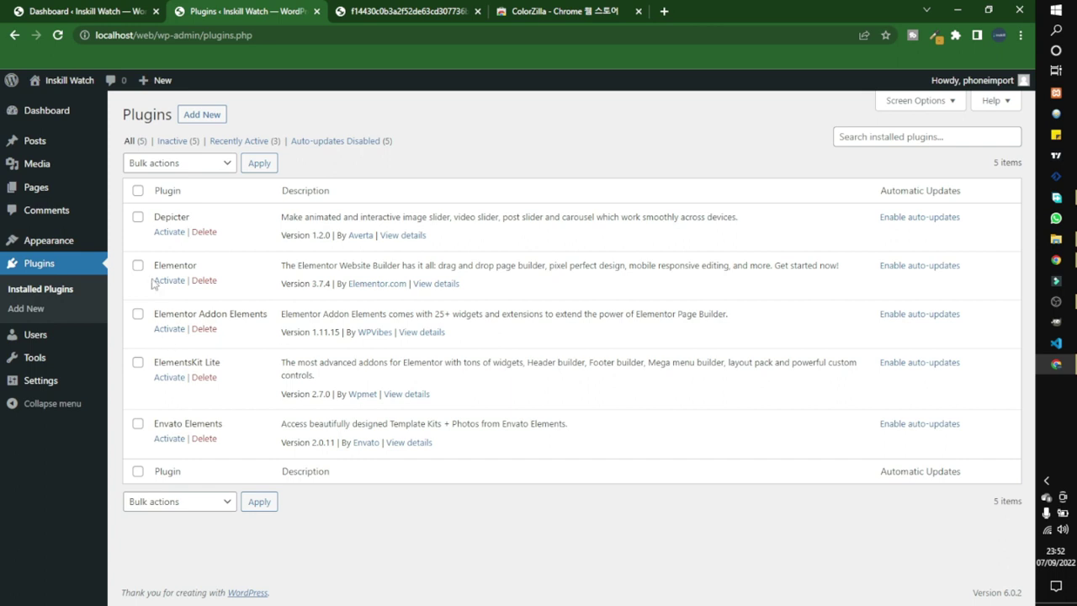
click(137, 193)
click(187, 175)
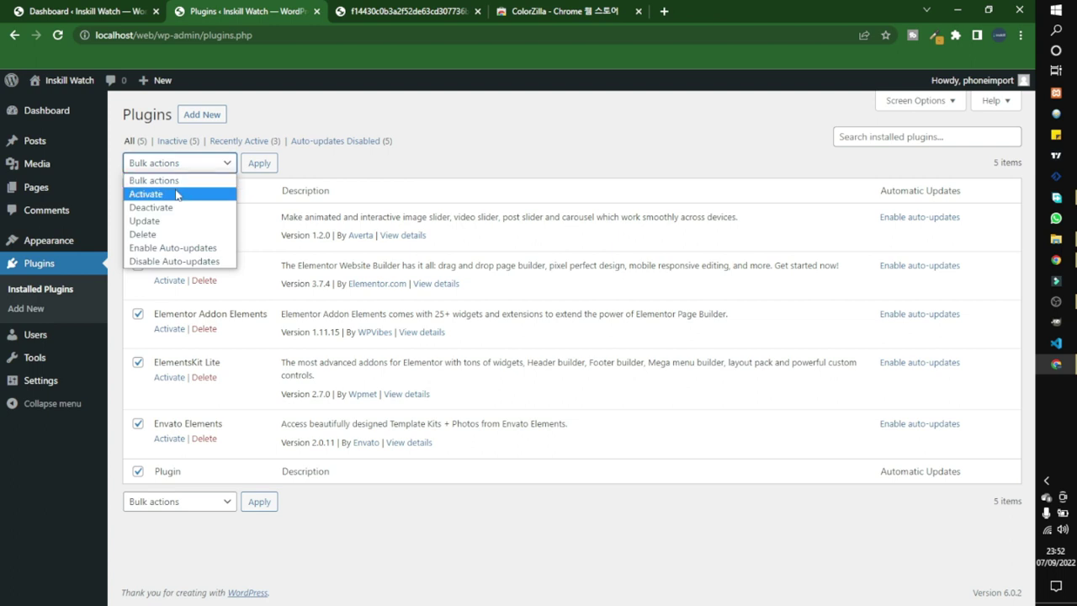
click(177, 194)
click(259, 164)
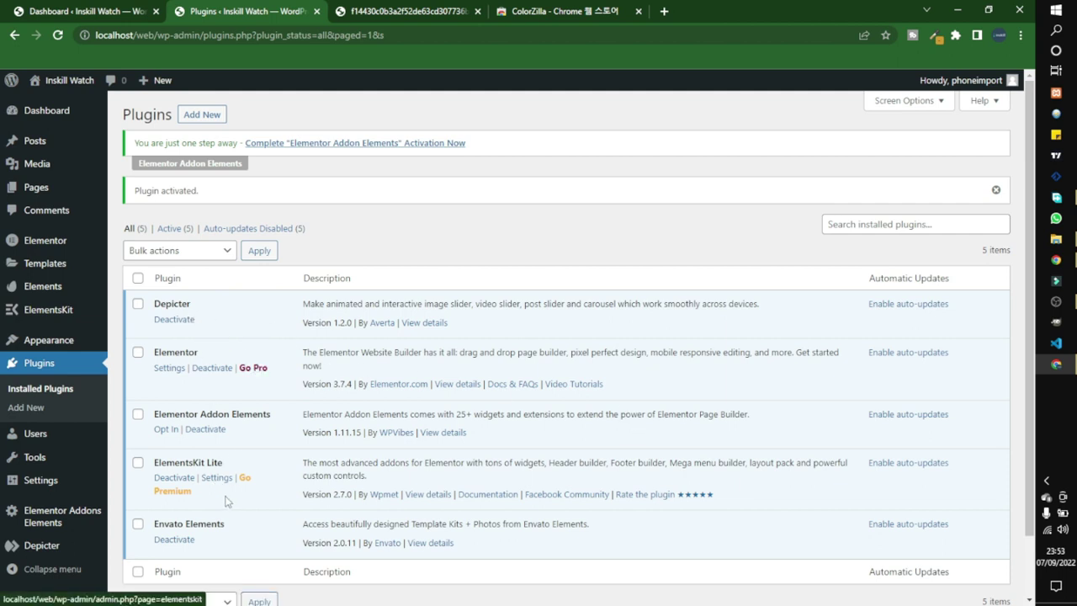
scroll(230, 502, down, 2)
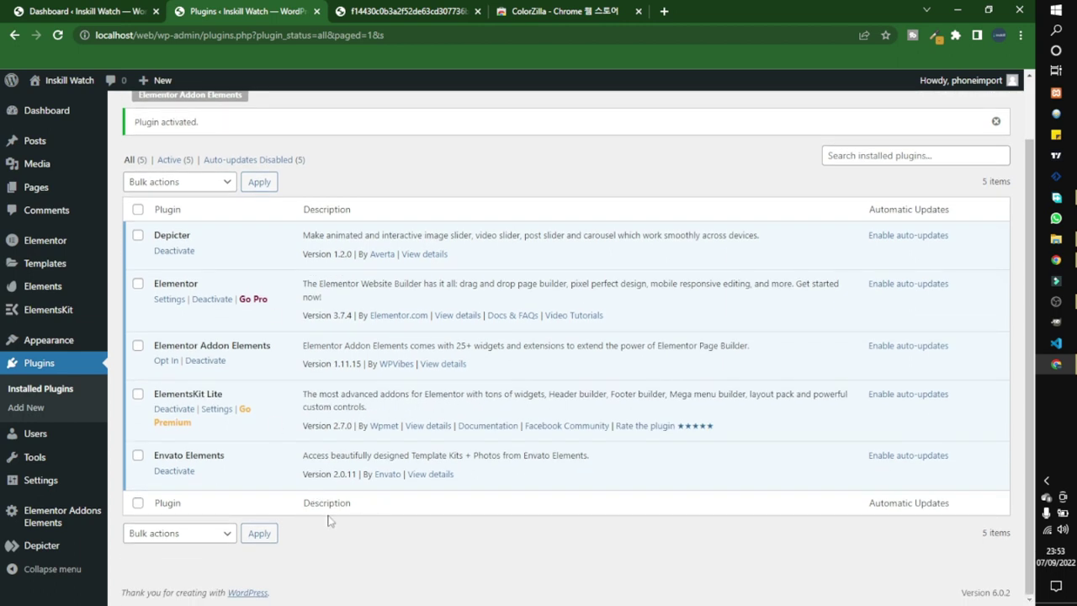
Step: Open the Themes page in a separate browser tab and switch to it
mouse_move(127, 348)
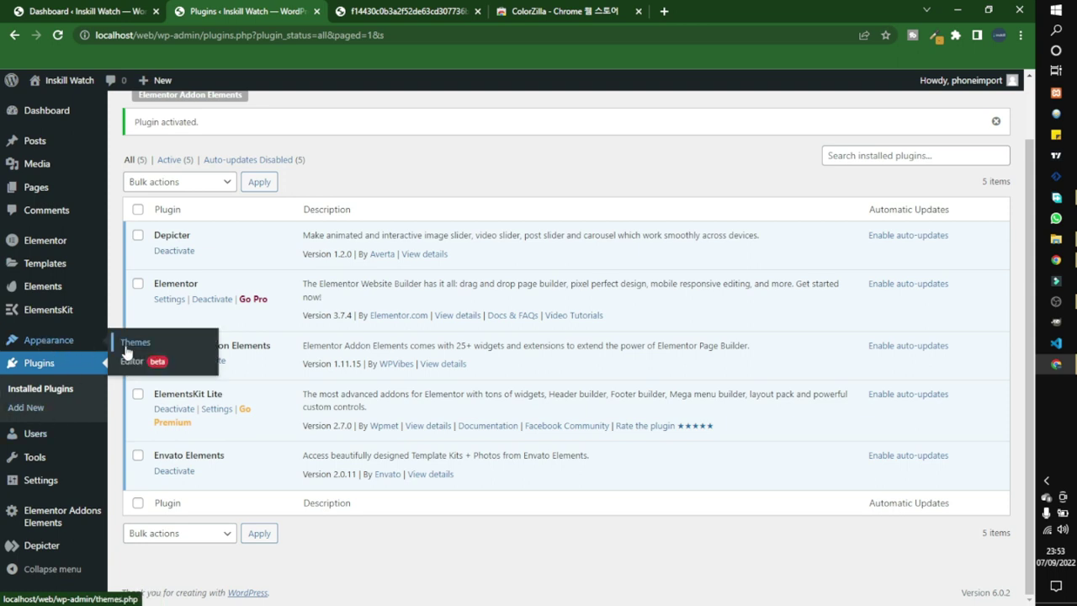
right_click(127, 345)
click(168, 355)
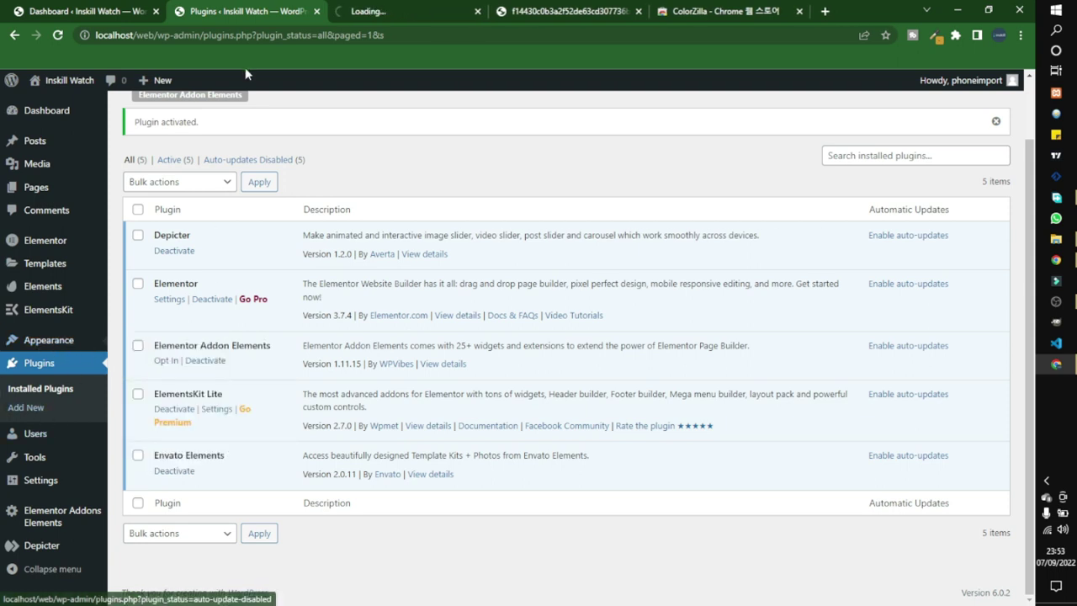
key(ctrl+Tab)
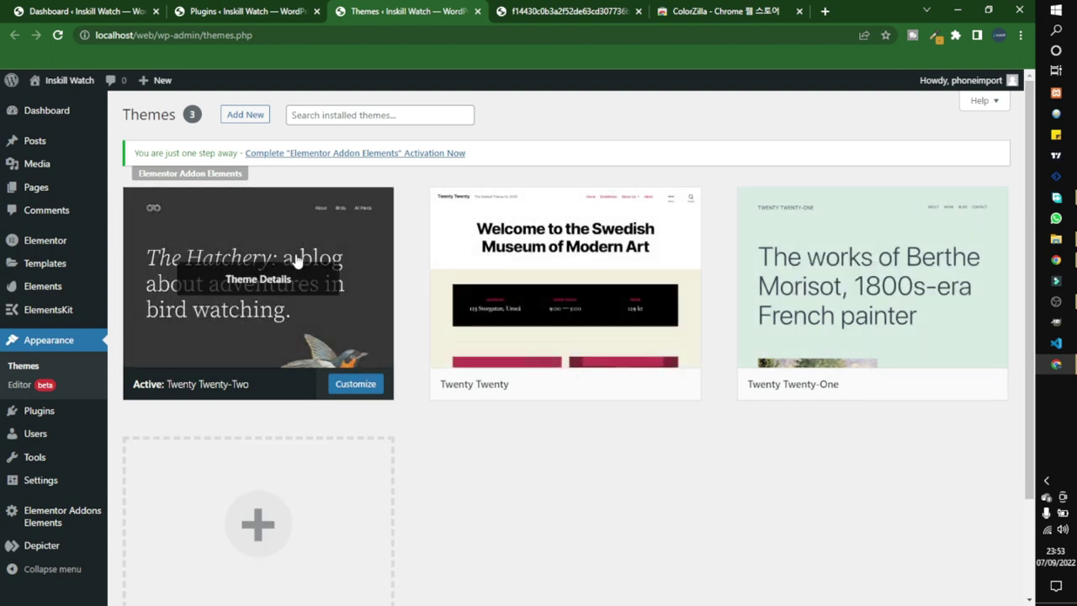
Step: Search the theme directory for "kadence", then install and activate the Kadence theme
right_click(232, 120)
click(231, 120)
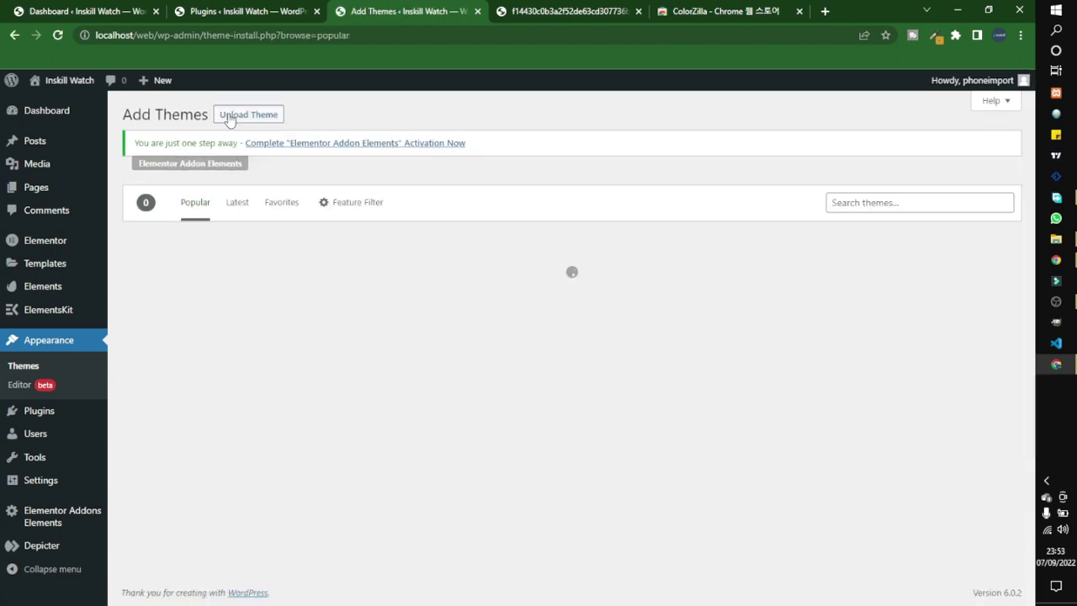
scroll(598, 164, down, 1)
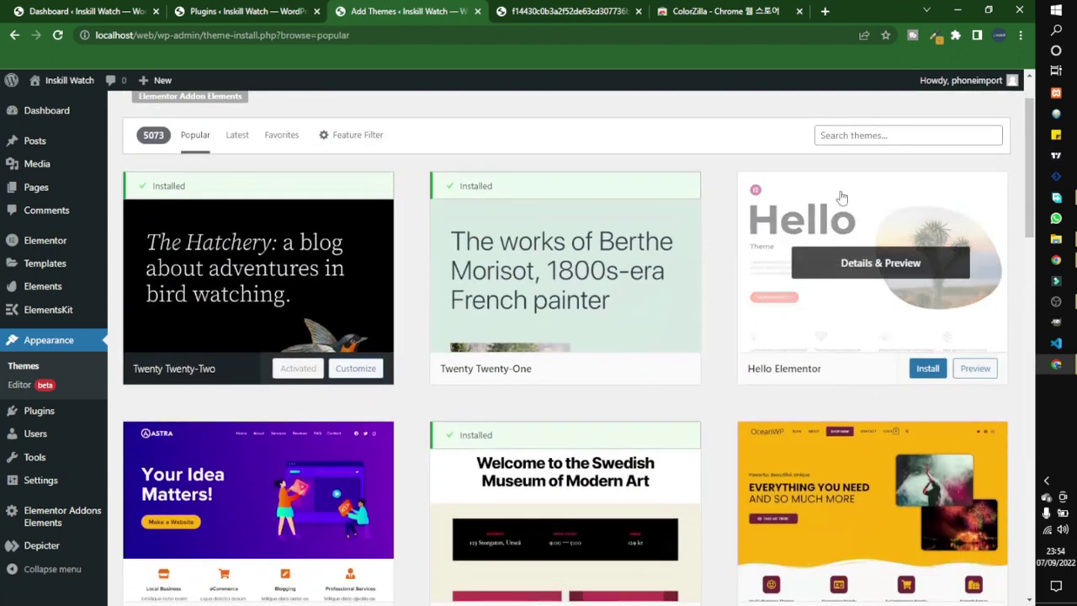
click(859, 136)
text(kad)
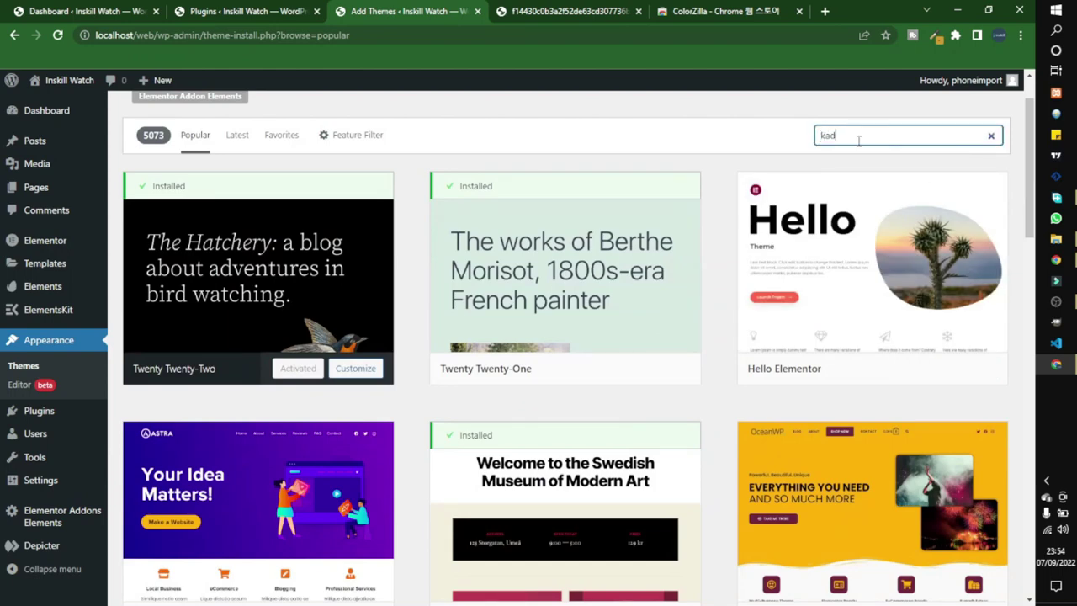
text(ence)
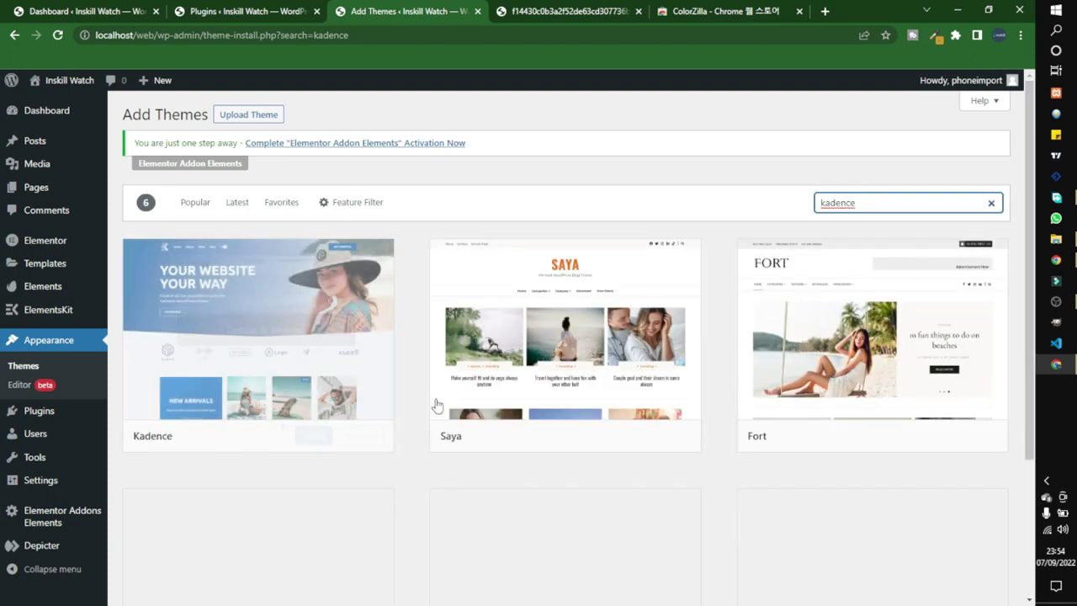
click(311, 436)
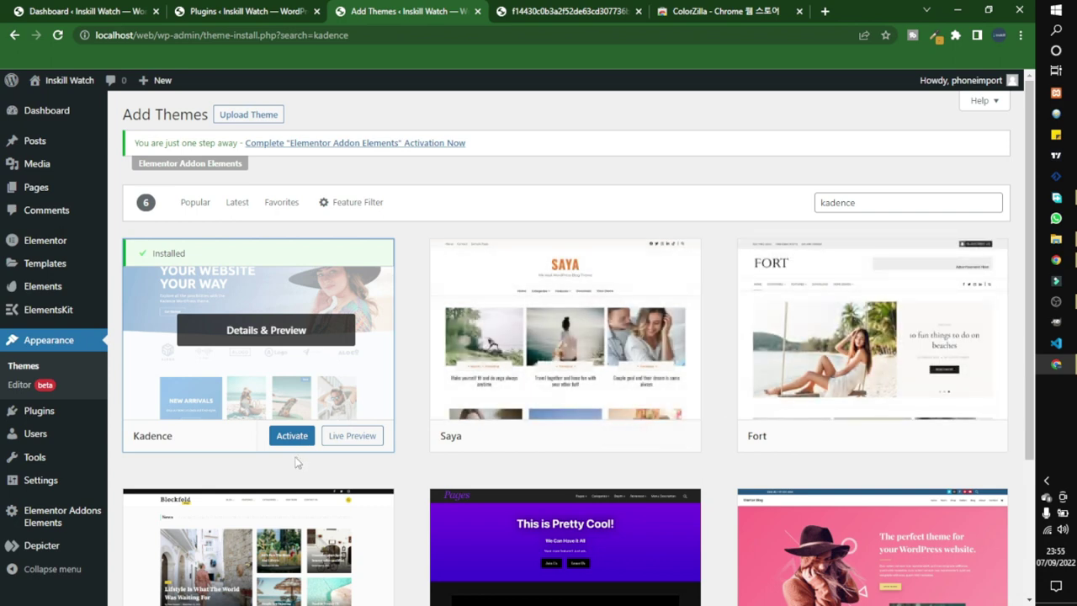
click(292, 437)
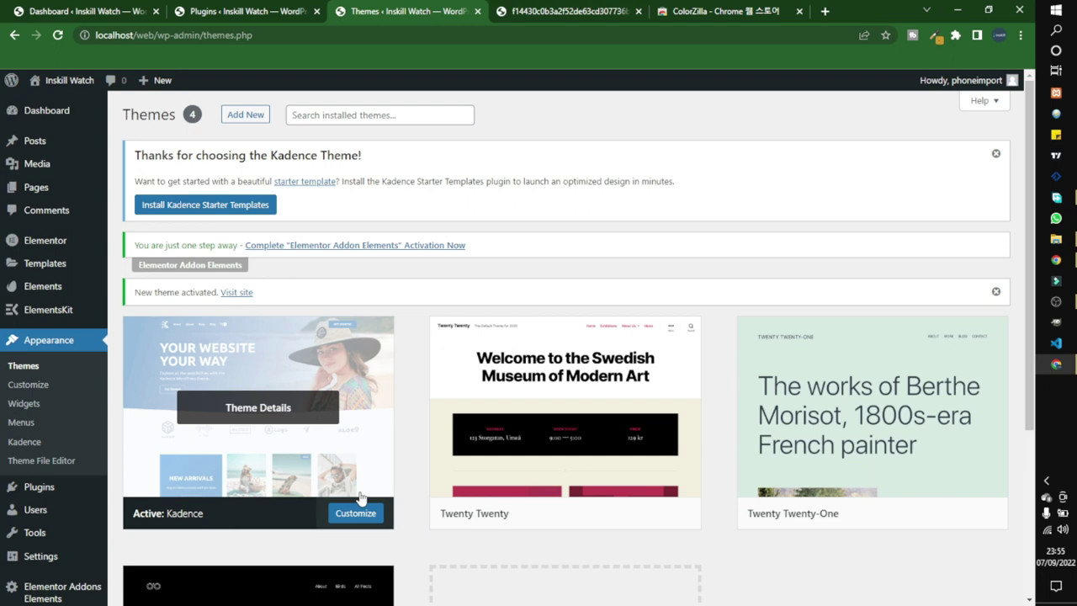
Step: Delete the unused Twenty Twenty, Twenty Twenty-One and Twenty Twenty-Two themes
scroll(361, 498, down, 2)
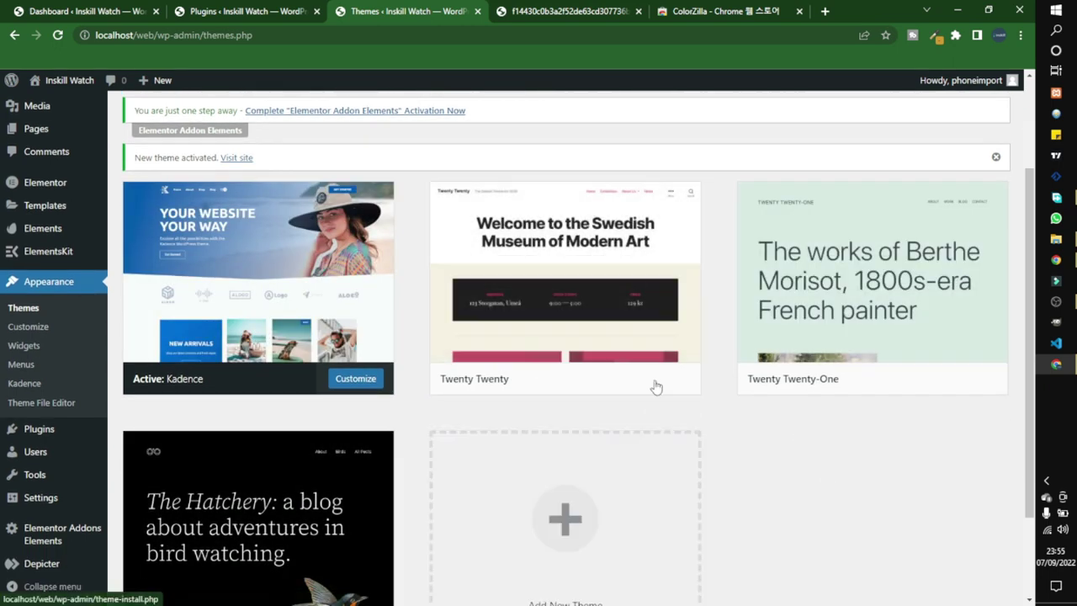
click(559, 277)
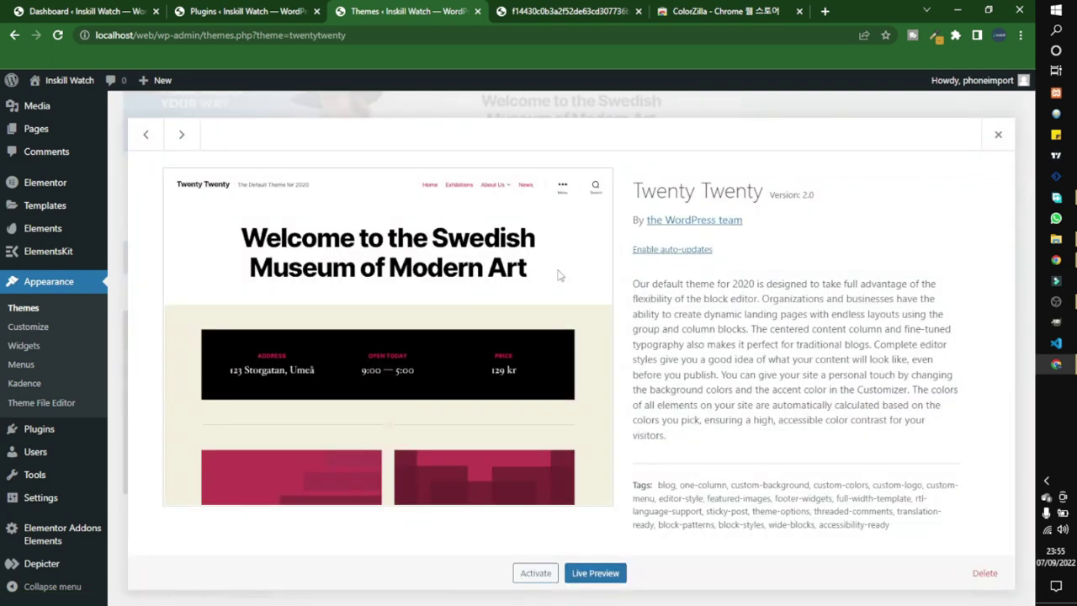
click(983, 573)
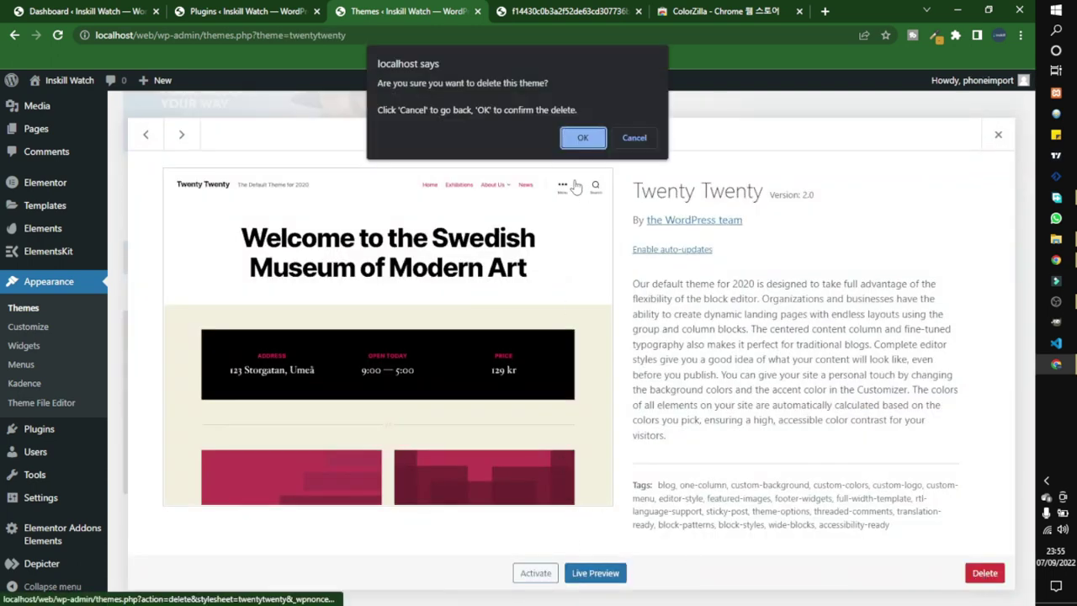
click(586, 140)
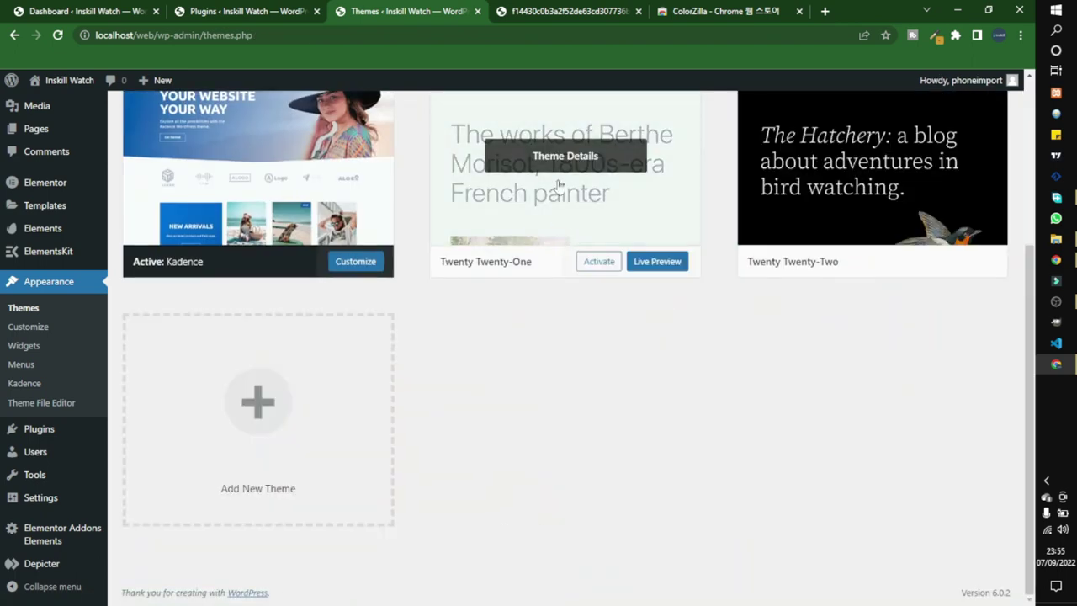
click(560, 160)
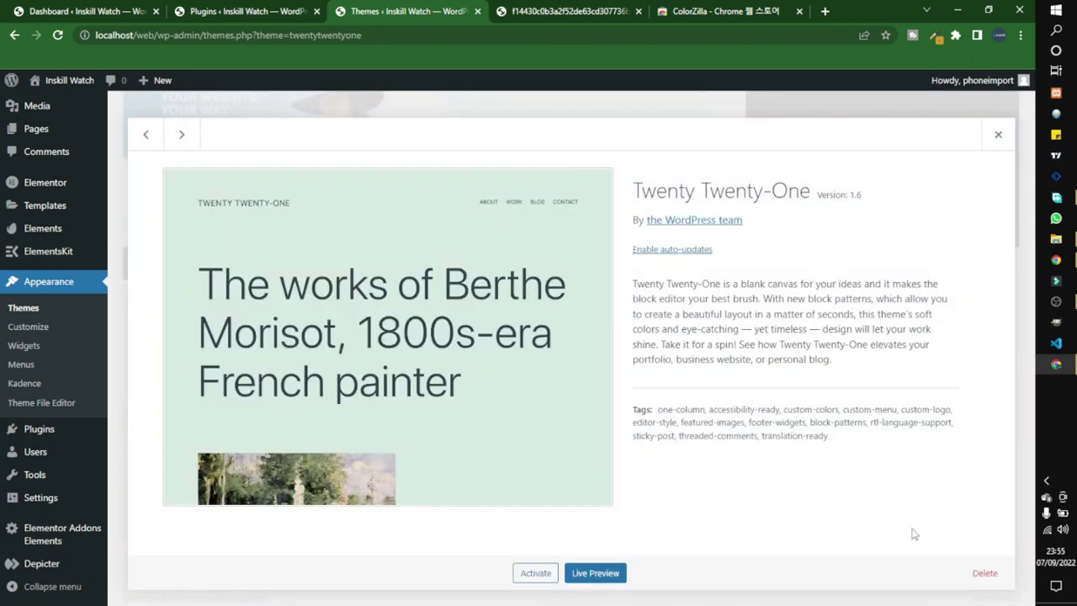
click(983, 573)
click(584, 139)
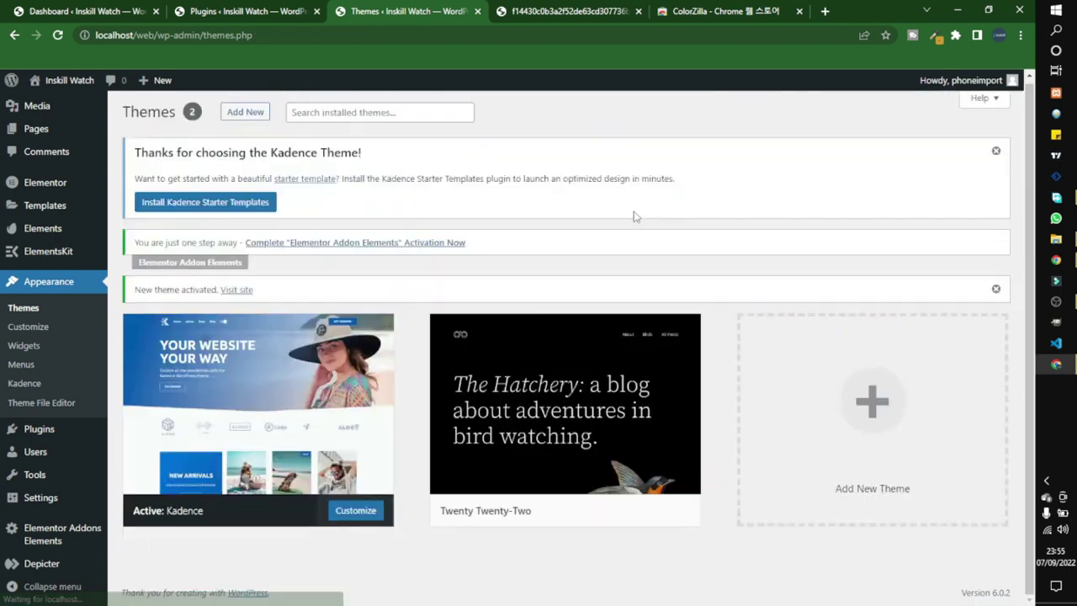
click(589, 408)
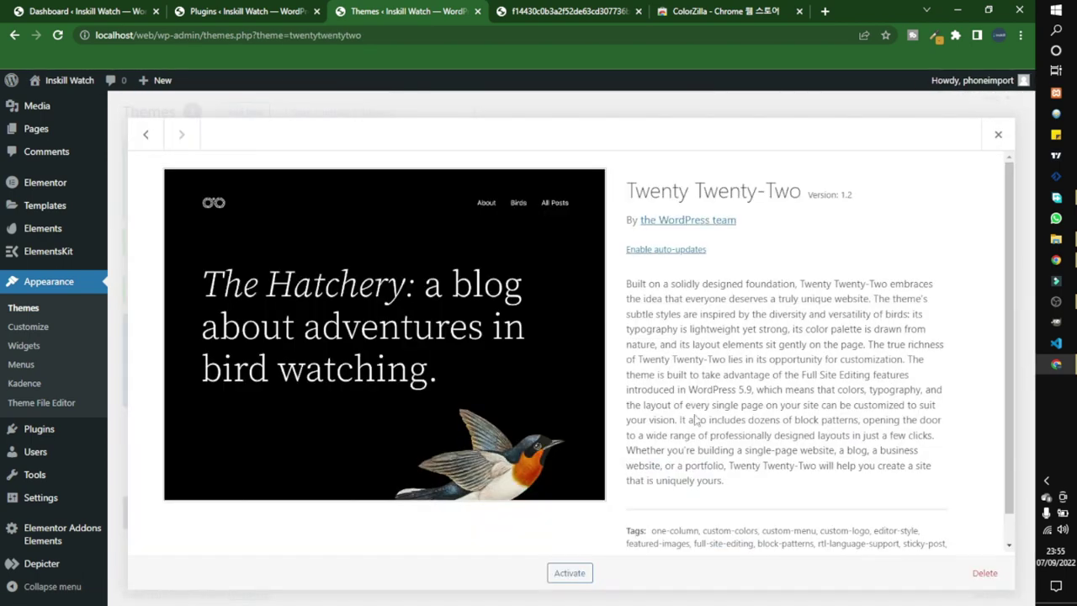
click(982, 573)
click(586, 140)
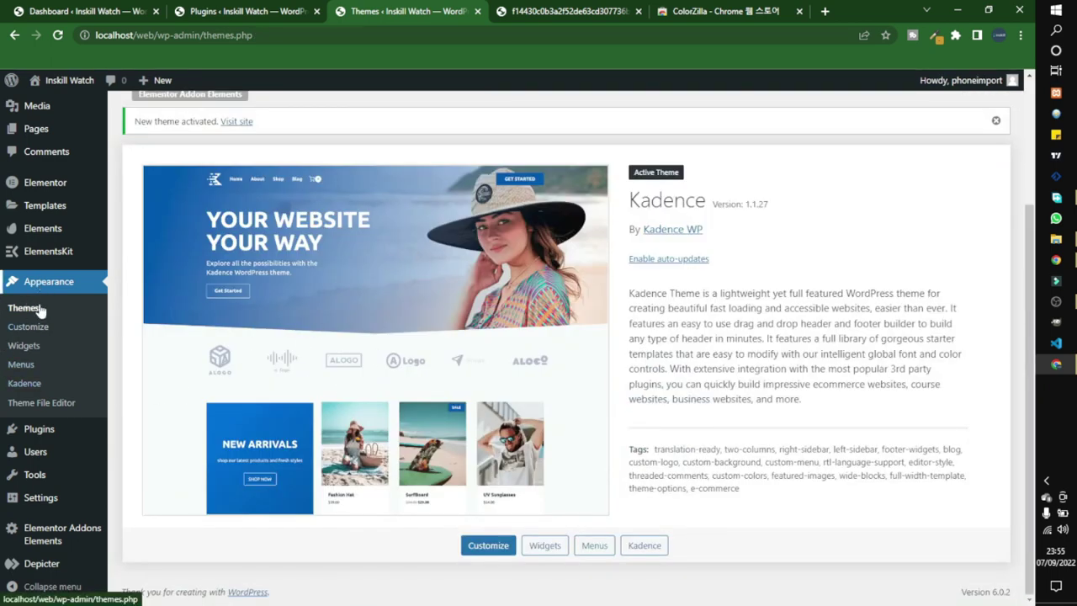
Step: Open the Menus page in a separate browser tab and create a menu named "main menu"
right_click(26, 371)
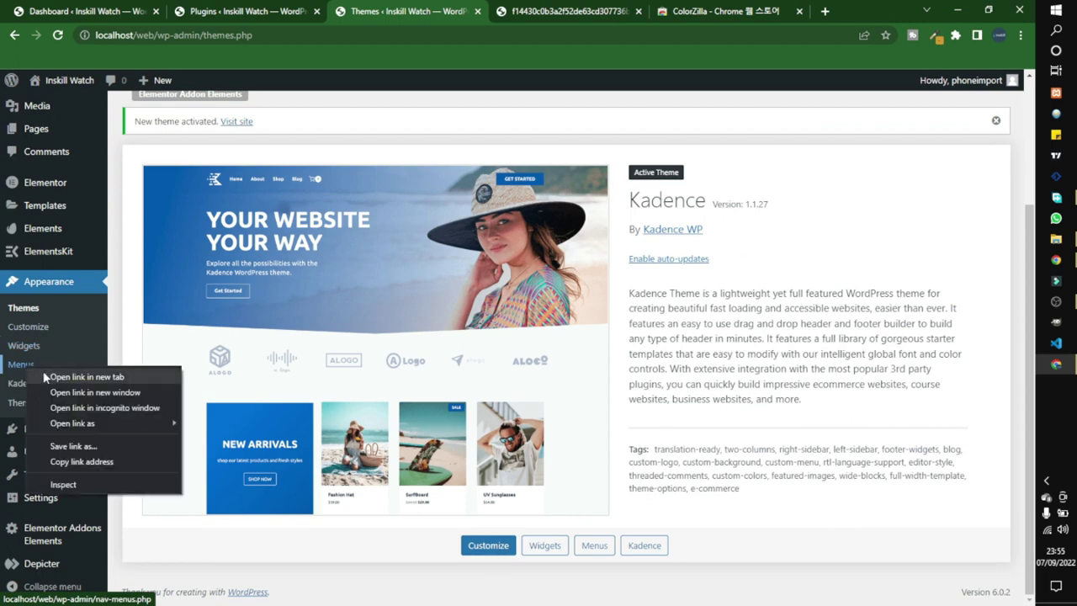
click(54, 377)
click(461, 10)
click(429, 413)
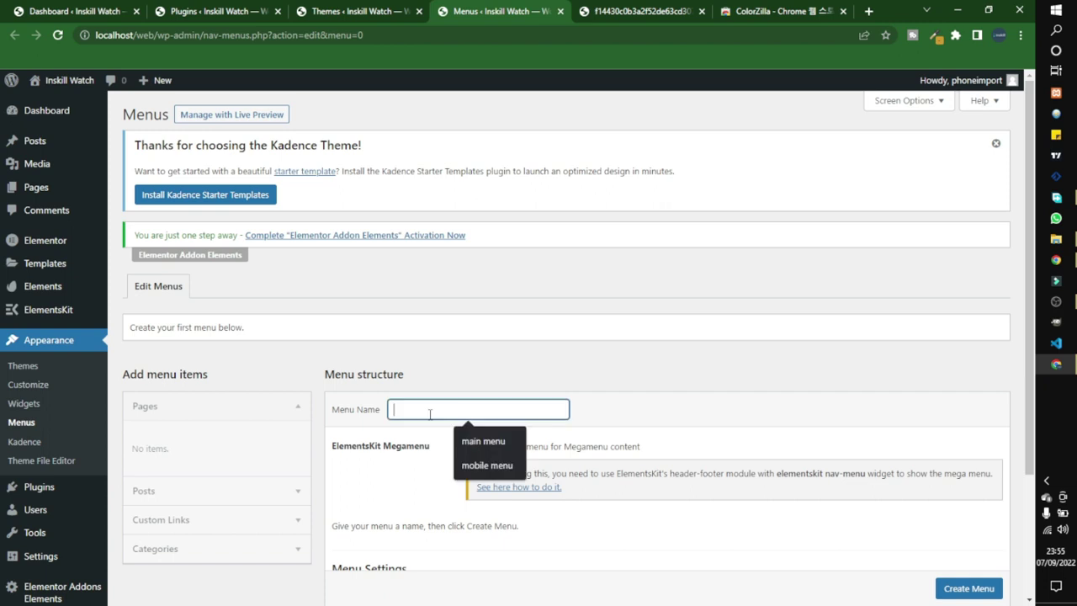
text(main menu)
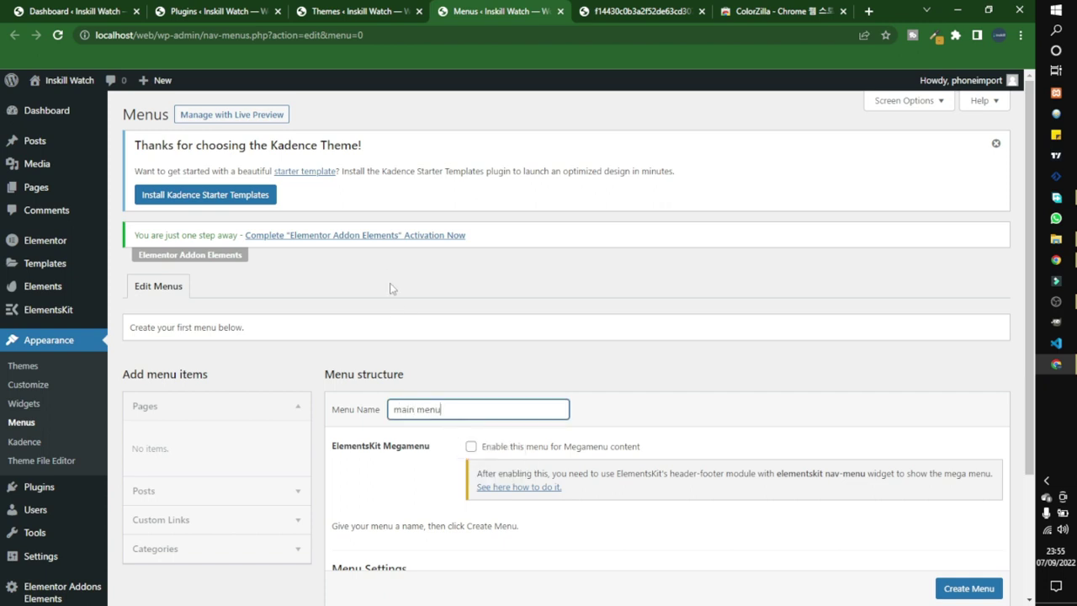
scroll(449, 323, down, 2)
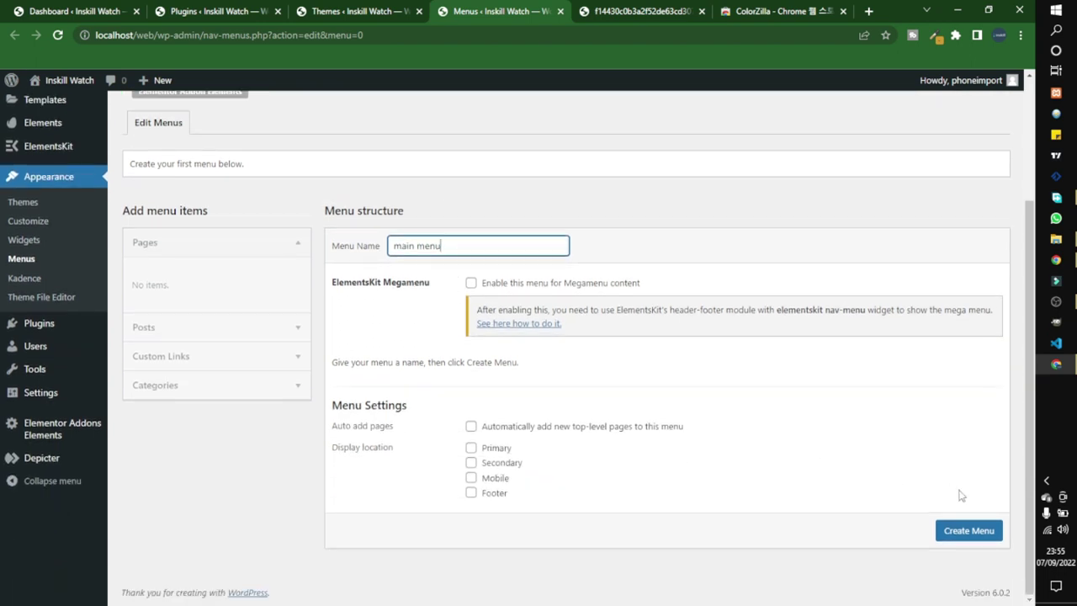
click(972, 531)
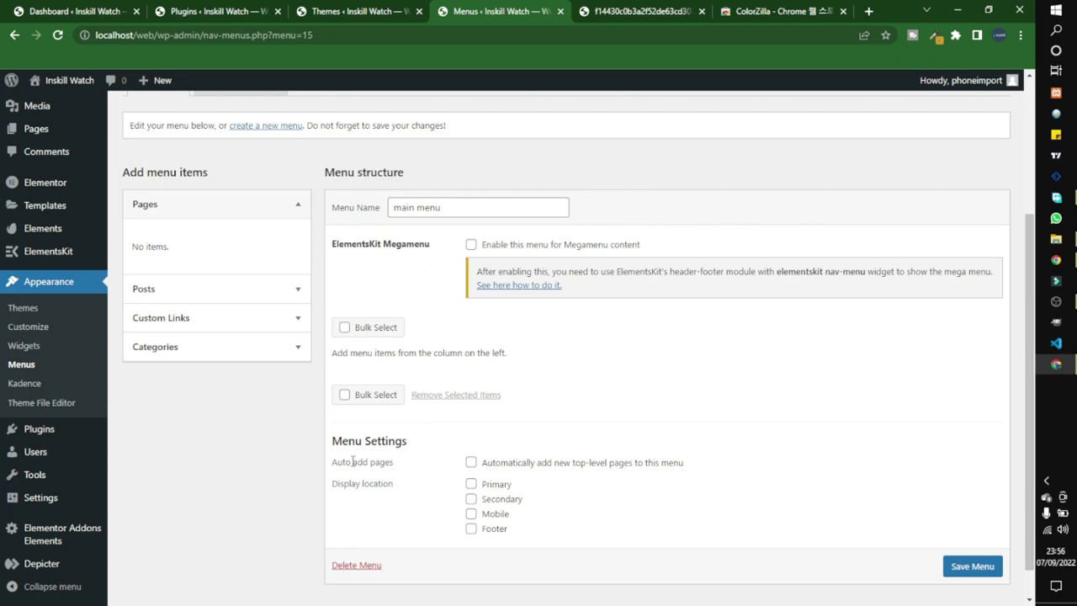
Step: Add a custom link with URL "#" and link text "Home" to the main menu
click(172, 324)
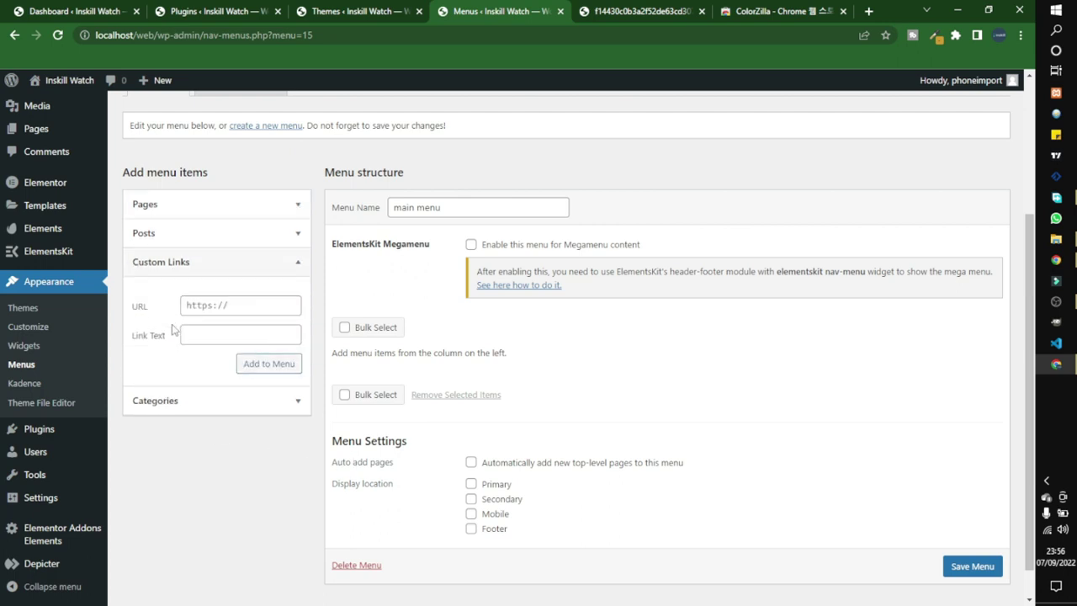
click(224, 310)
text(#)
click(202, 334)
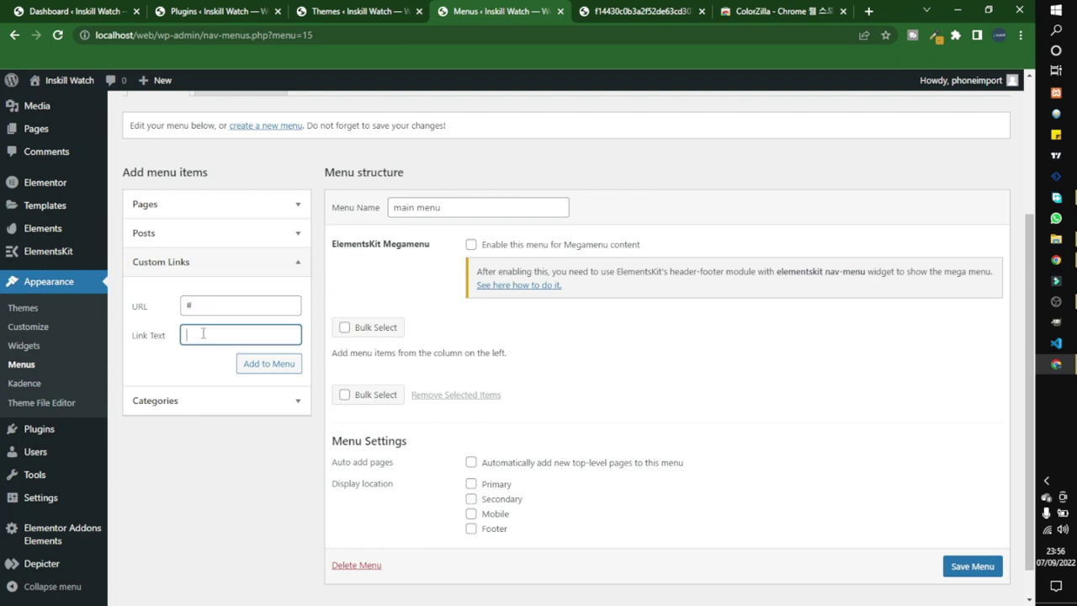
text(Features)
key(BackSpace)
key(BackSpace)
key(BackSpace)
key(BackSpace)
key(BackSpace)
key(BackSpace)
key(BackSpace)
text(Home)
click(270, 363)
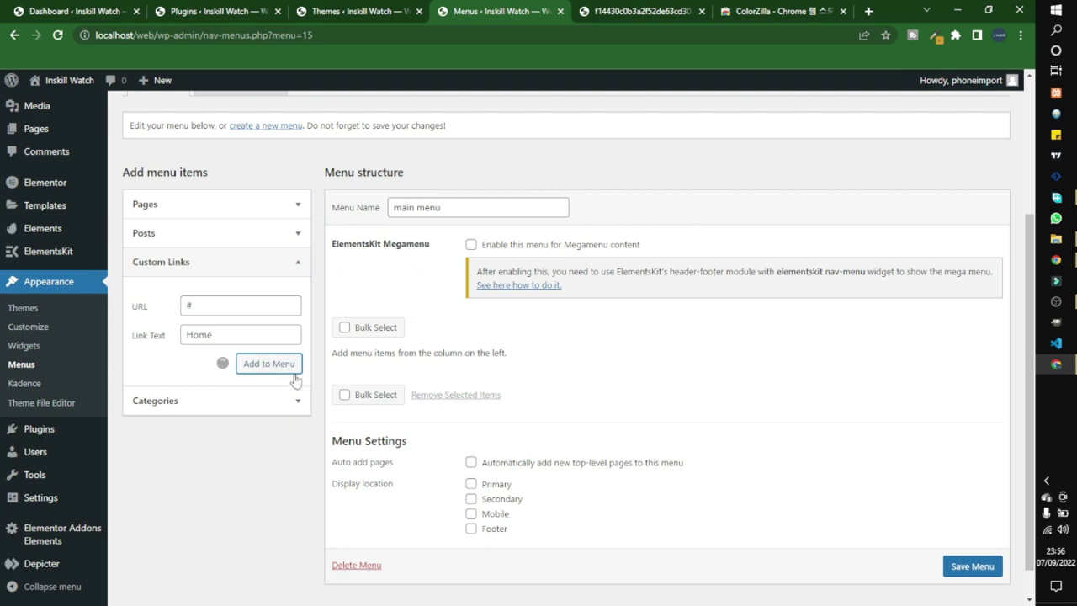
Step: Add a custom link with URL "#" and link text "Features" to the main menu
click(221, 309)
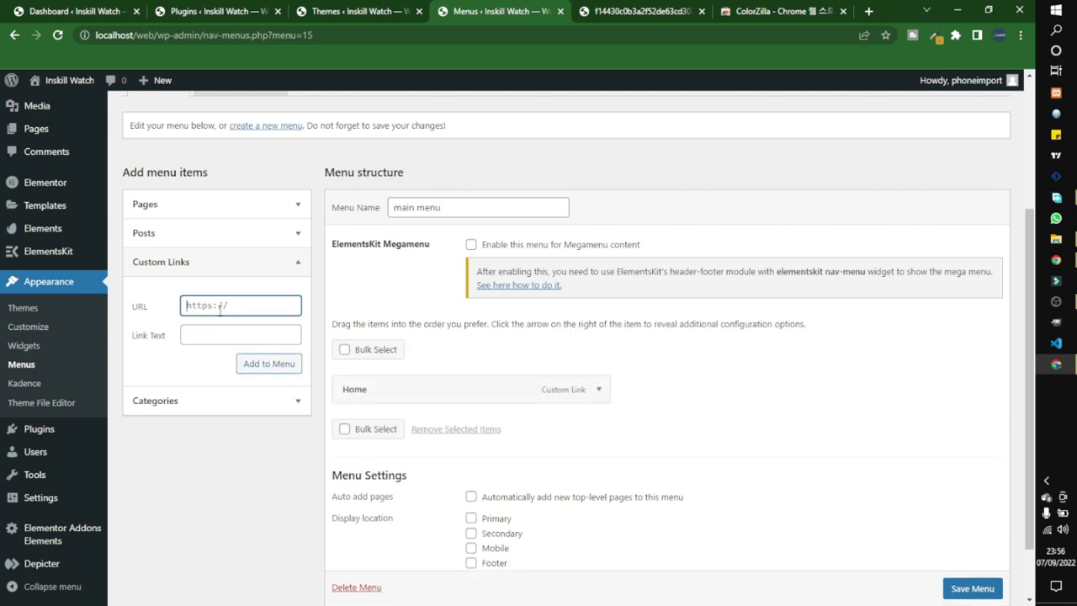
text(#)
click(226, 335)
text(Fea)
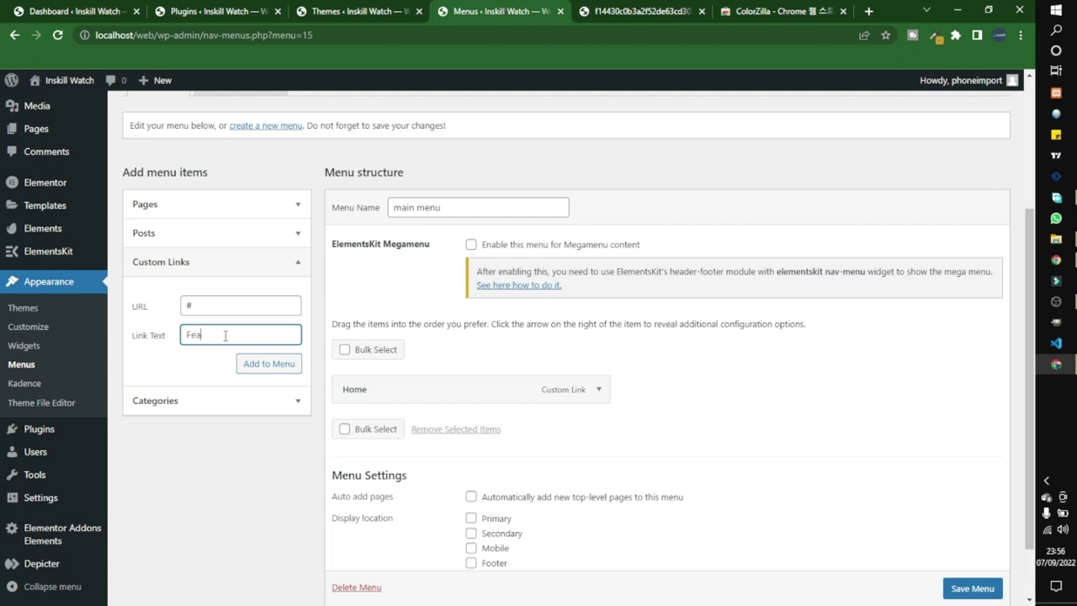
text(tures)
click(266, 367)
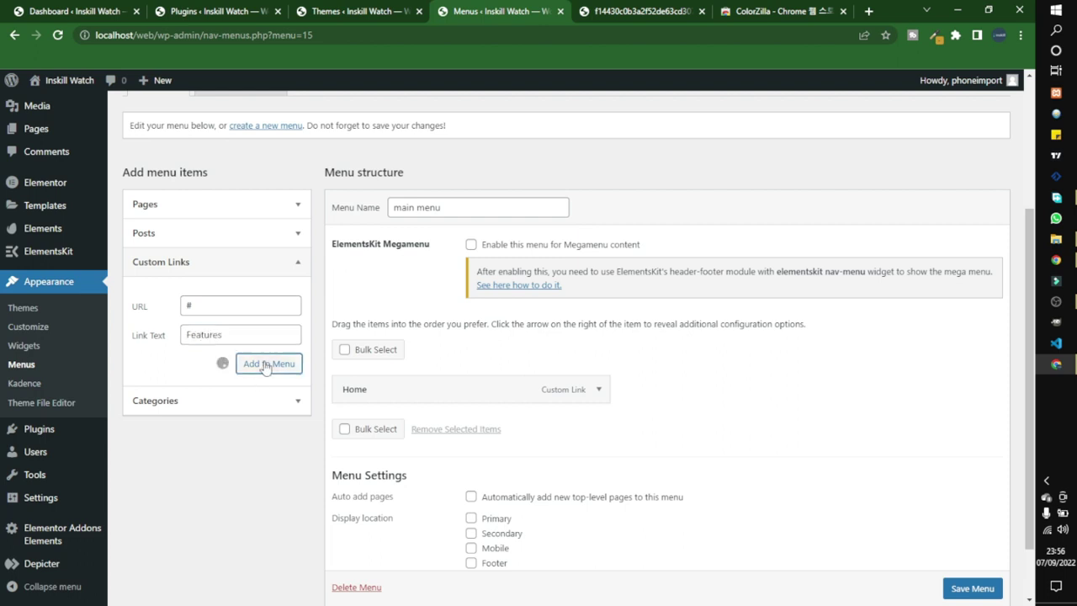
Step: Add a custom link with URL "#" and link text "Make" to the main menu
click(239, 307)
text(#)
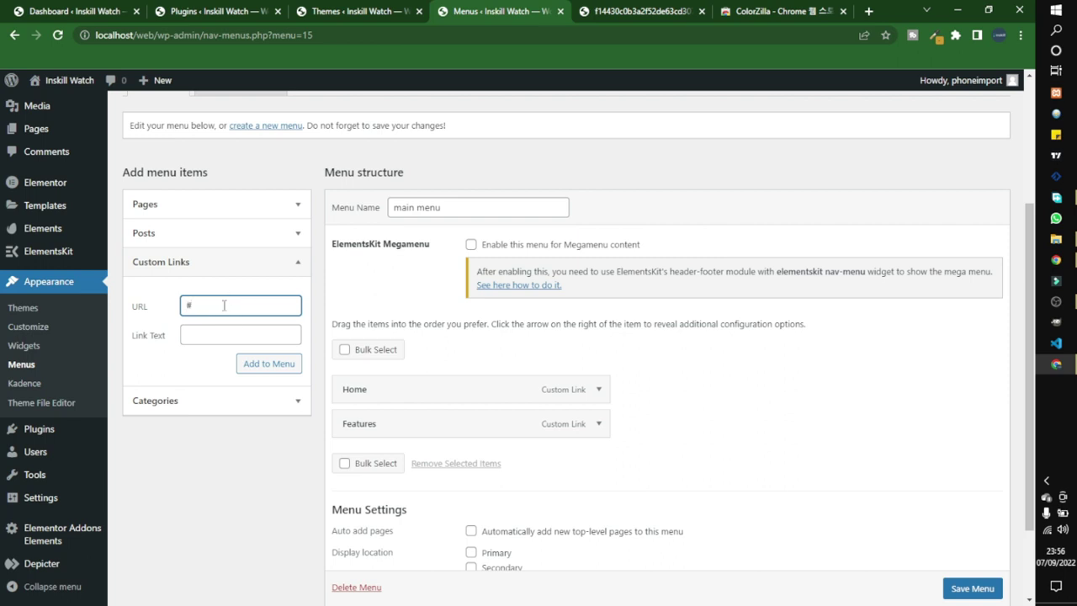
click(212, 337)
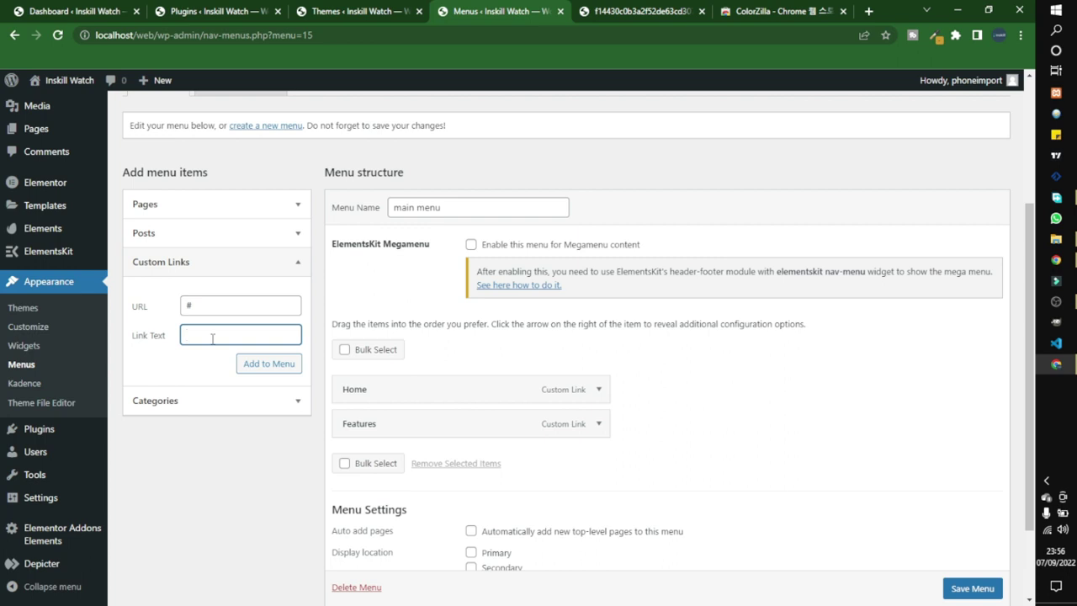
text(Typpes)
text(Make)
click(250, 366)
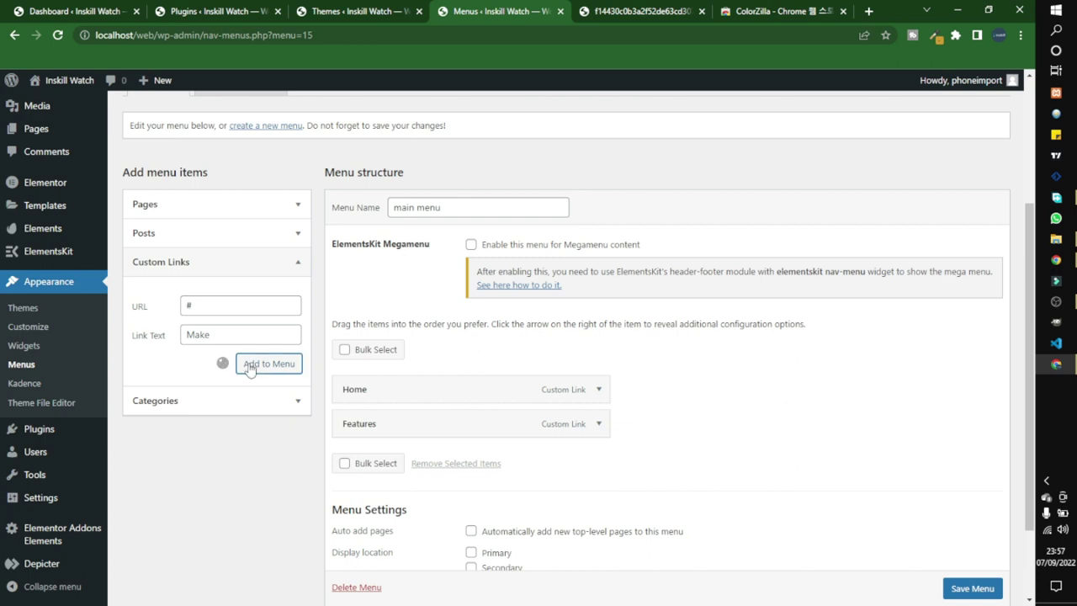
Step: Add a custom link with URL "#" and link text "Reviews" to the main menu
click(224, 311)
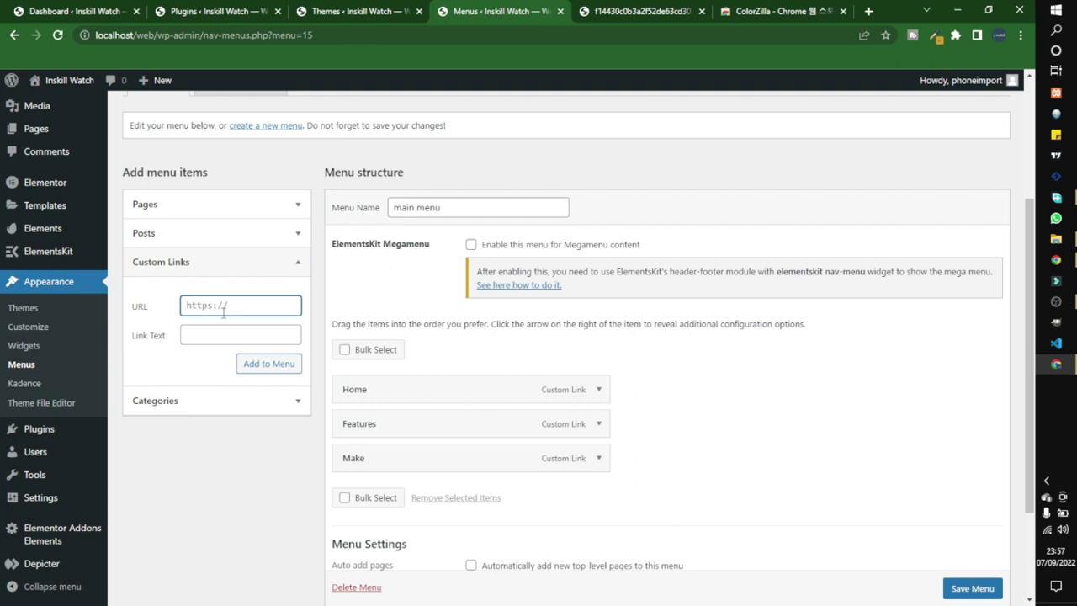
text(#)
click(211, 337)
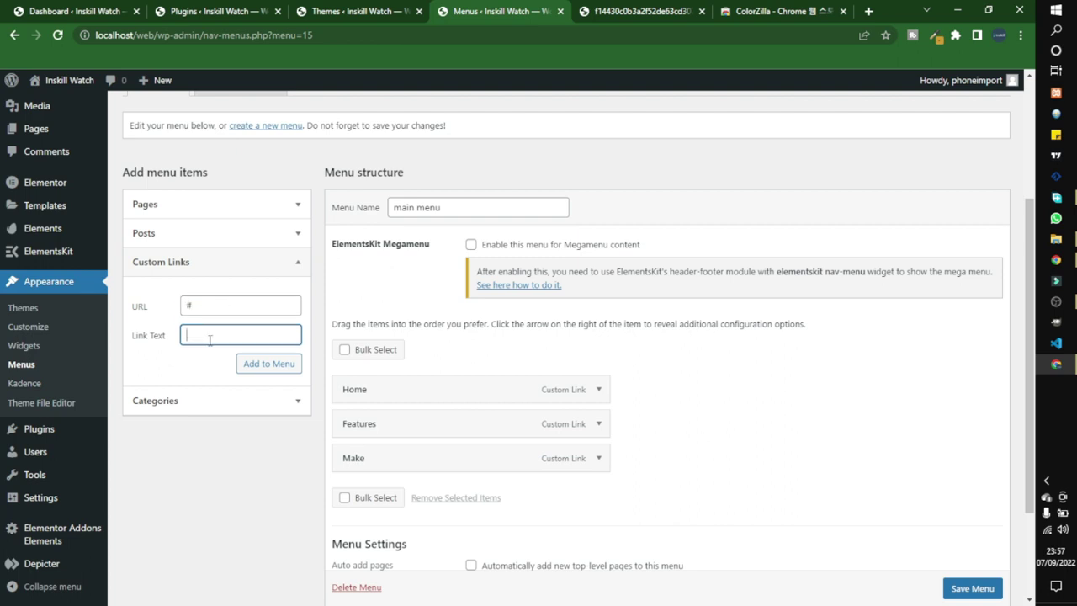
text(Reviews)
click(260, 368)
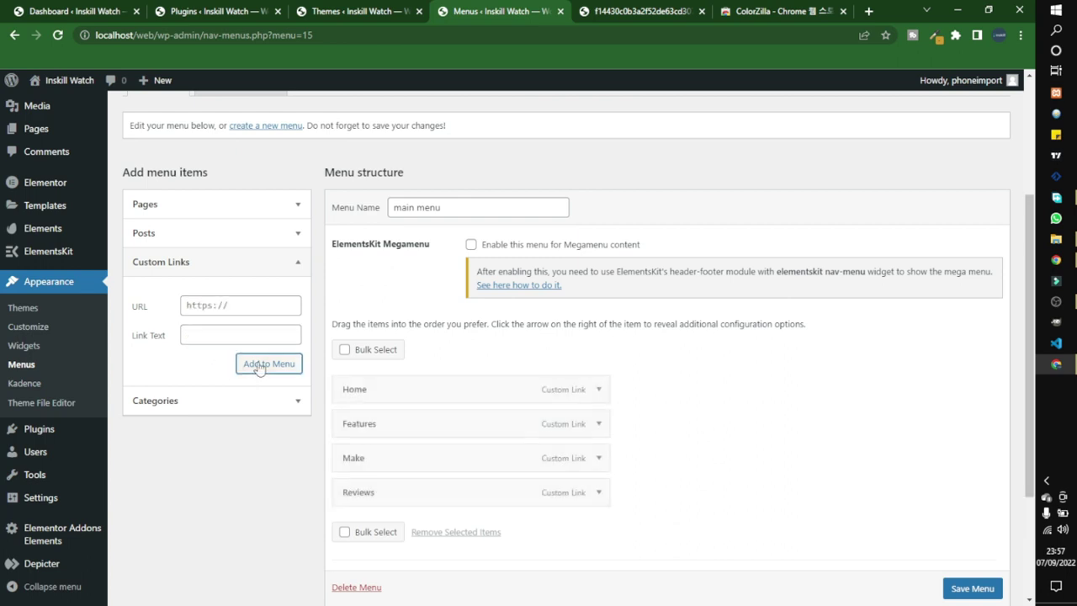
Step: Add a custom link with URL "#" and link text "Preorder" to the main menu
click(239, 304)
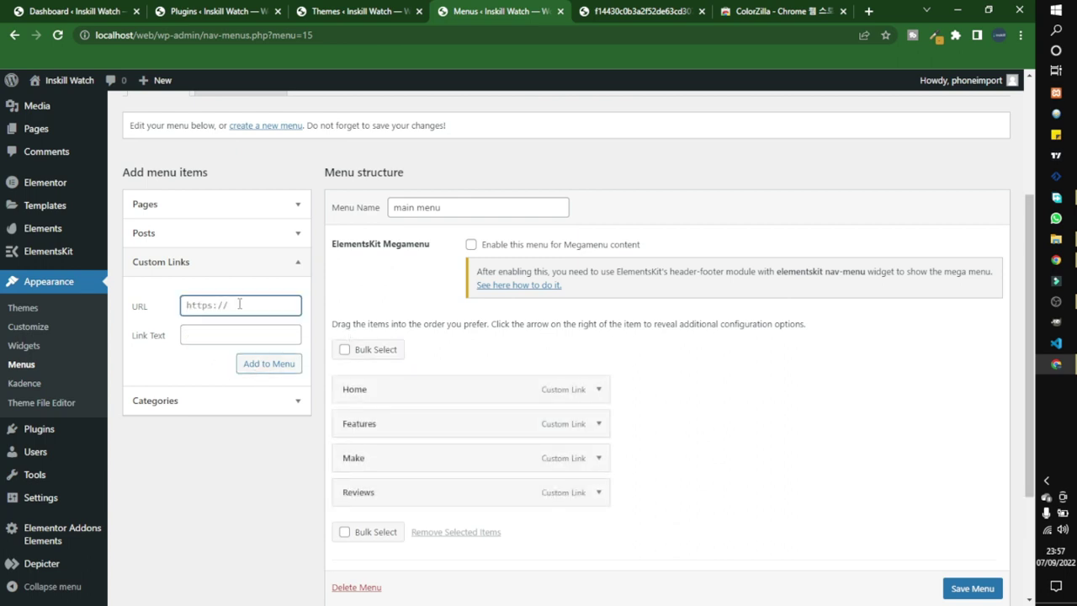
text(#)
click(227, 333)
text(Preorder)
click(261, 368)
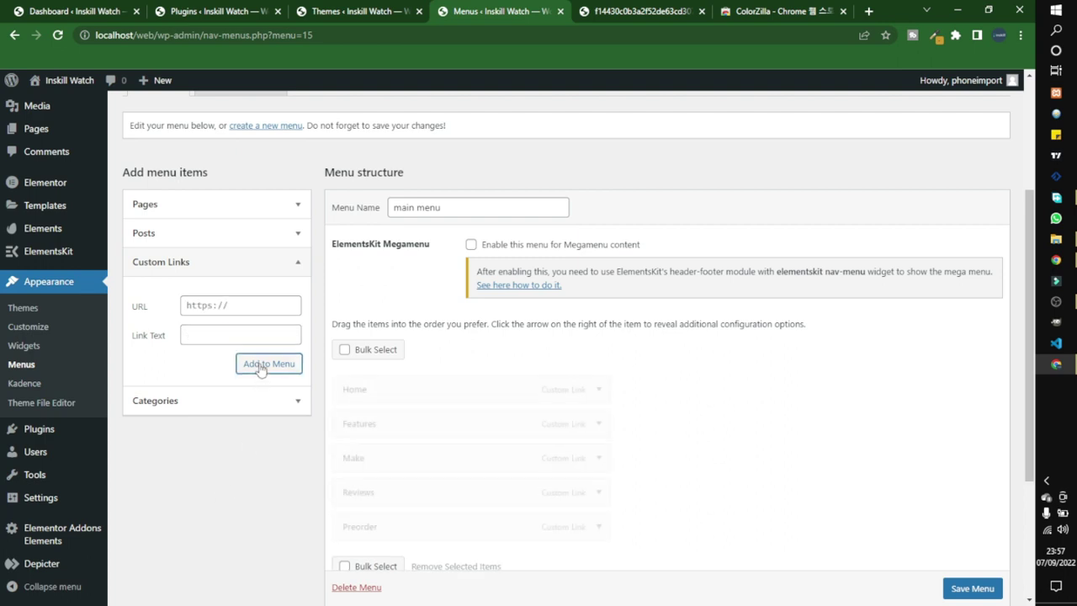
Step: Assign the main menu to the Primary and Mobile display locations and save it
scroll(554, 313, down, 3)
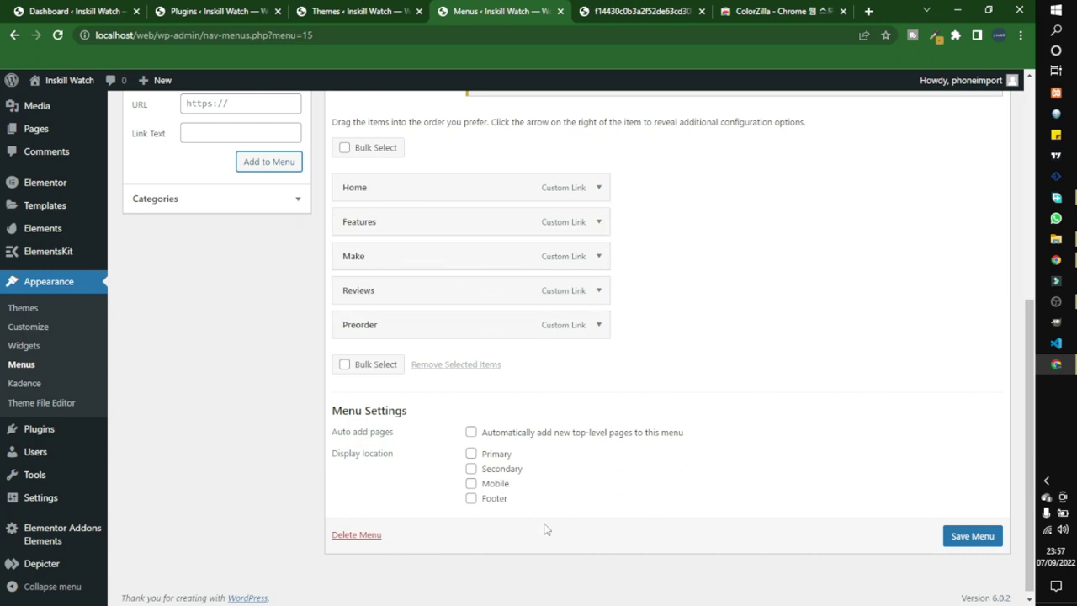
click(472, 455)
click(492, 487)
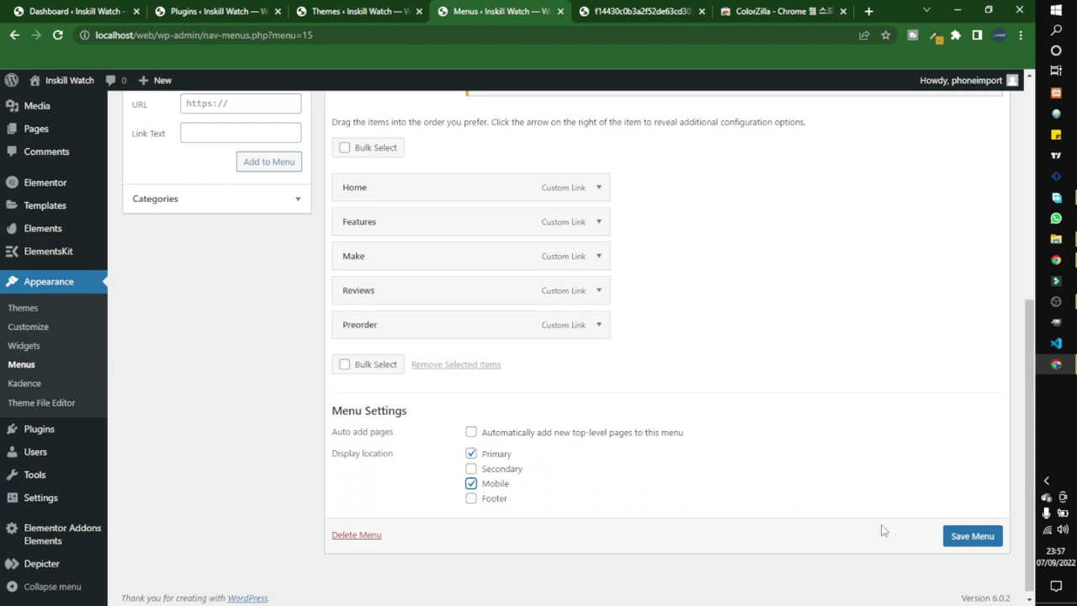
click(972, 540)
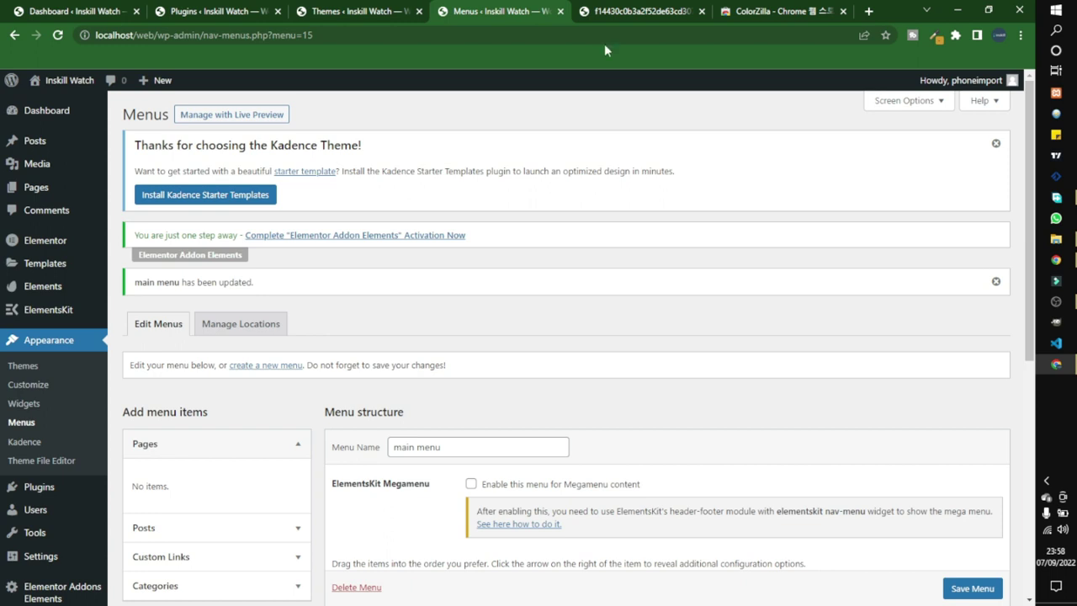
Step: Review the color palette image and the site's open Menus and Themes pages
click(606, 8)
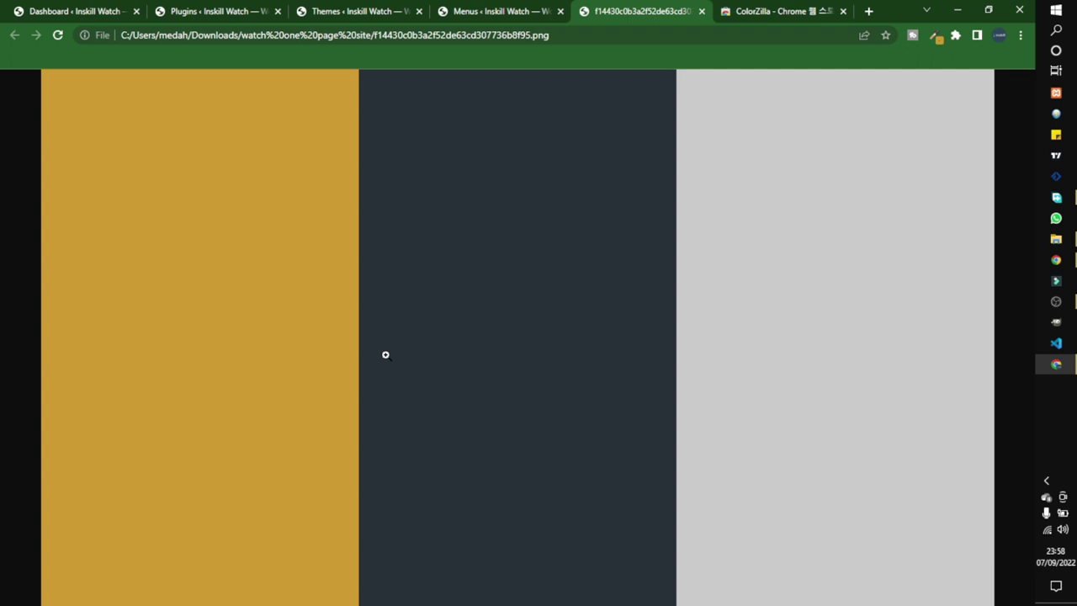
click(474, 12)
click(364, 10)
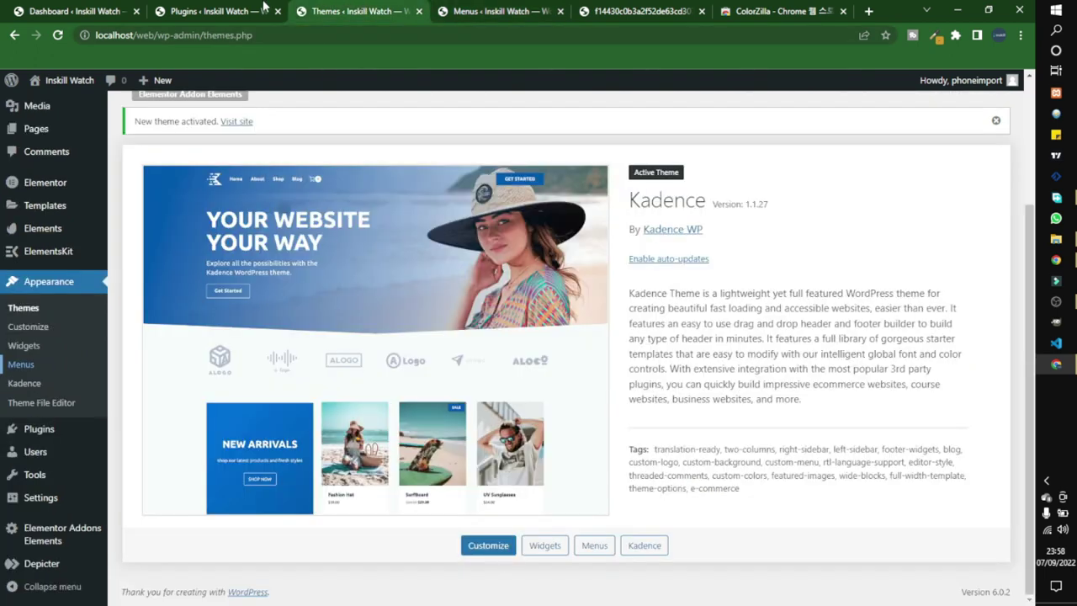
click(631, 10)
Step: Search Google for "colorzillar chrome", open ColorZilla's Chrome Web Store page and translate it into English
click(756, 10)
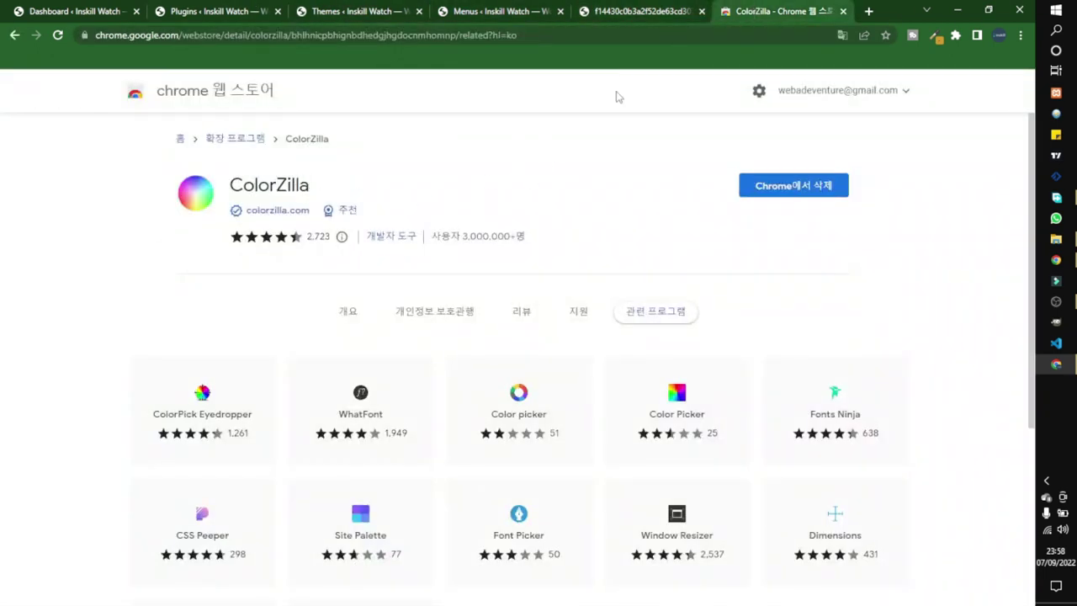
click(686, 36)
text(color)
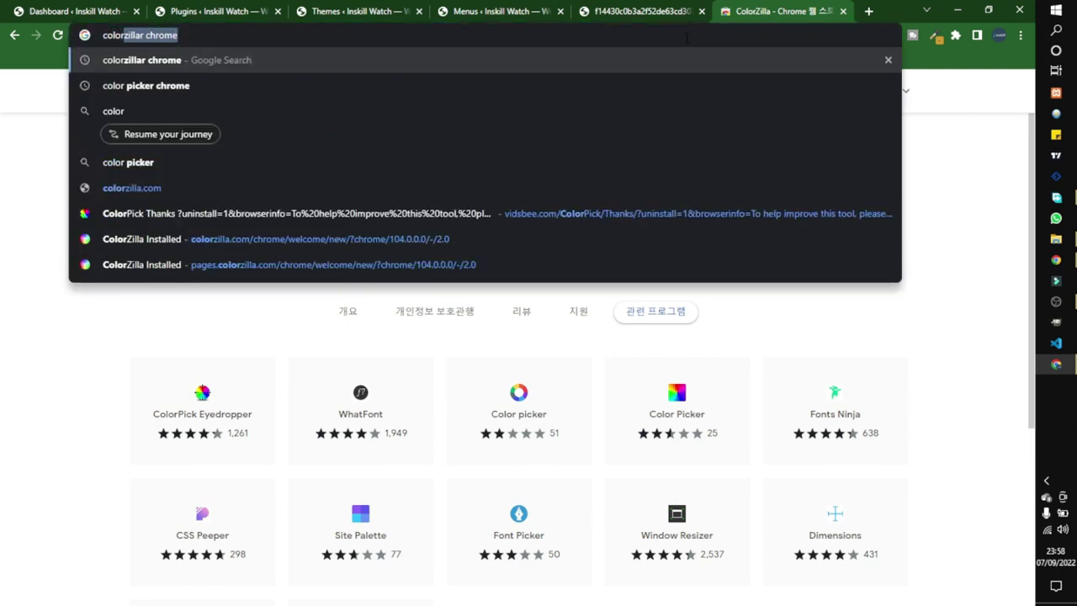
key(Return)
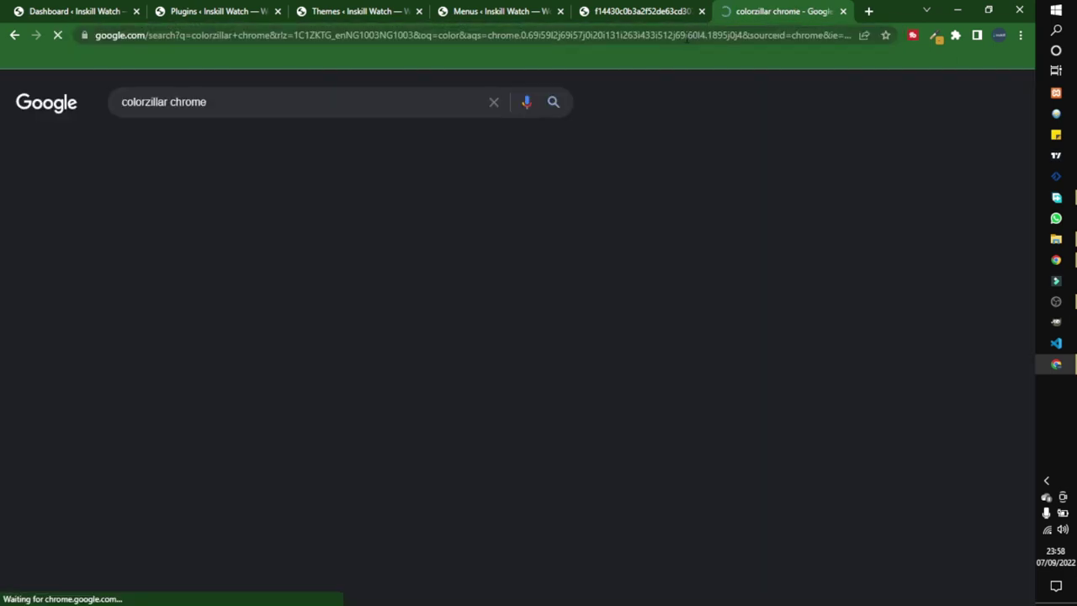
click(152, 244)
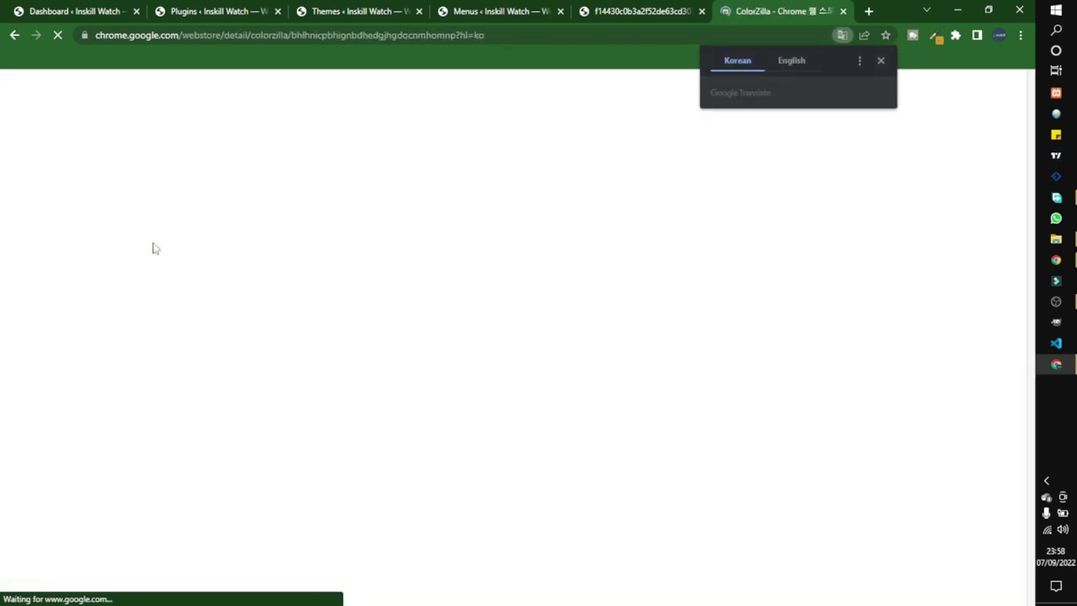
click(791, 67)
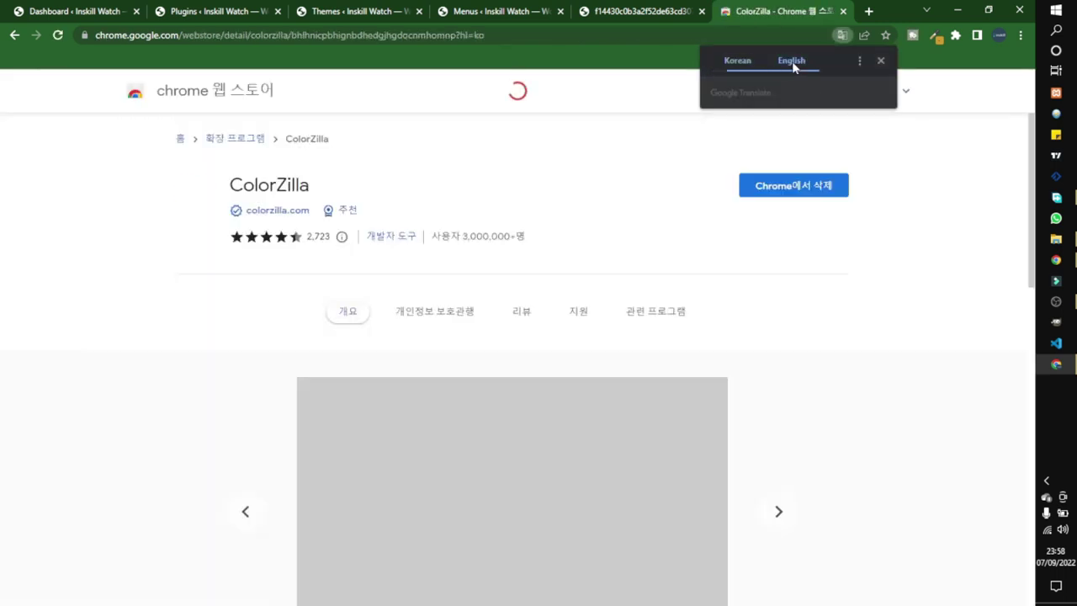
click(880, 61)
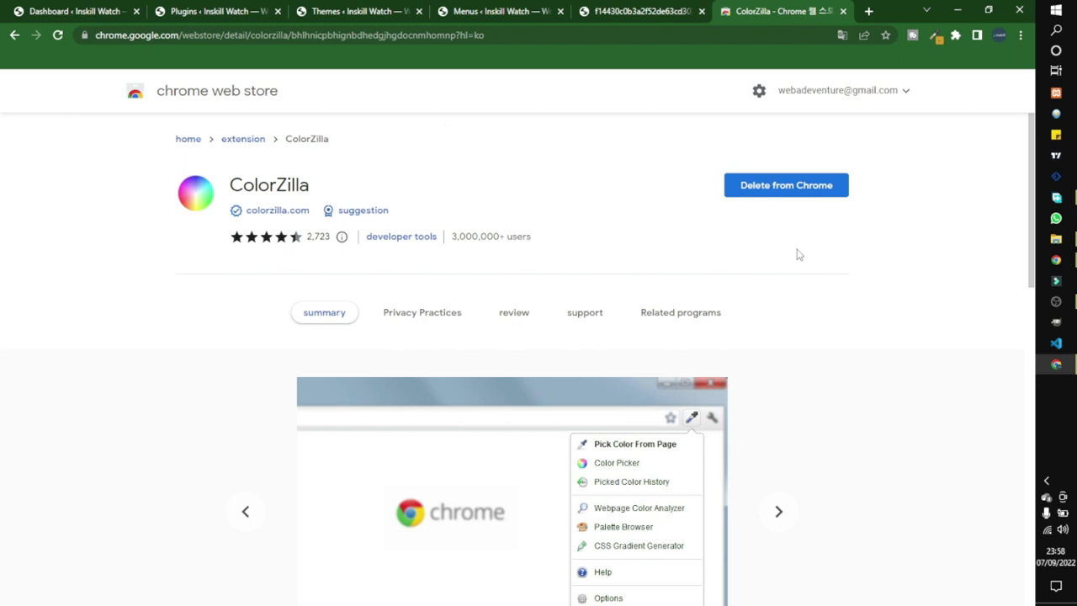
Step: Unpin the ColorZilla extension, pin it to the browser again and close its store page
click(956, 36)
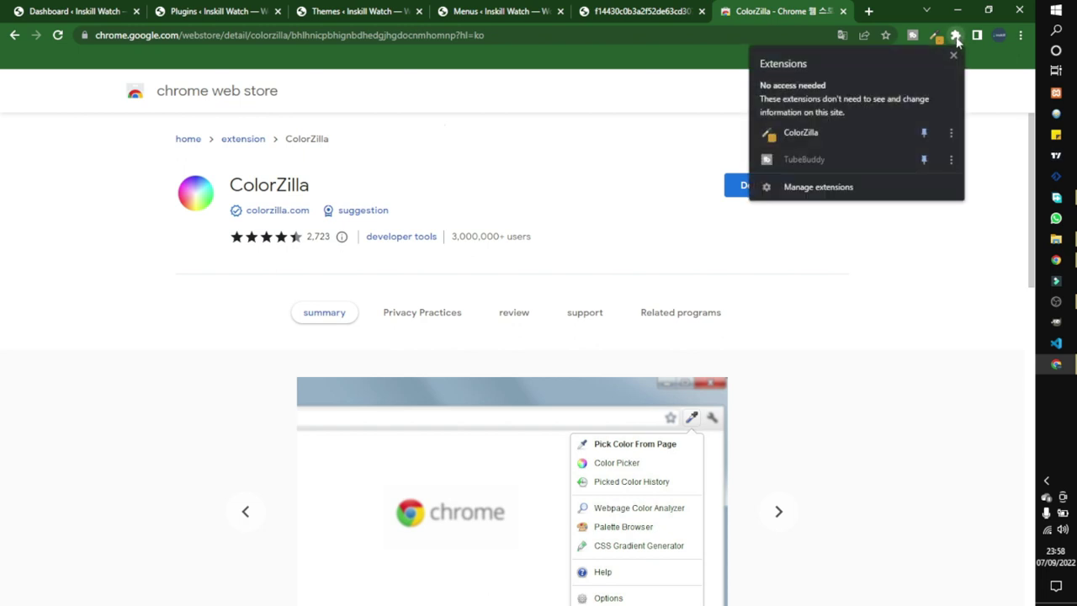
click(934, 129)
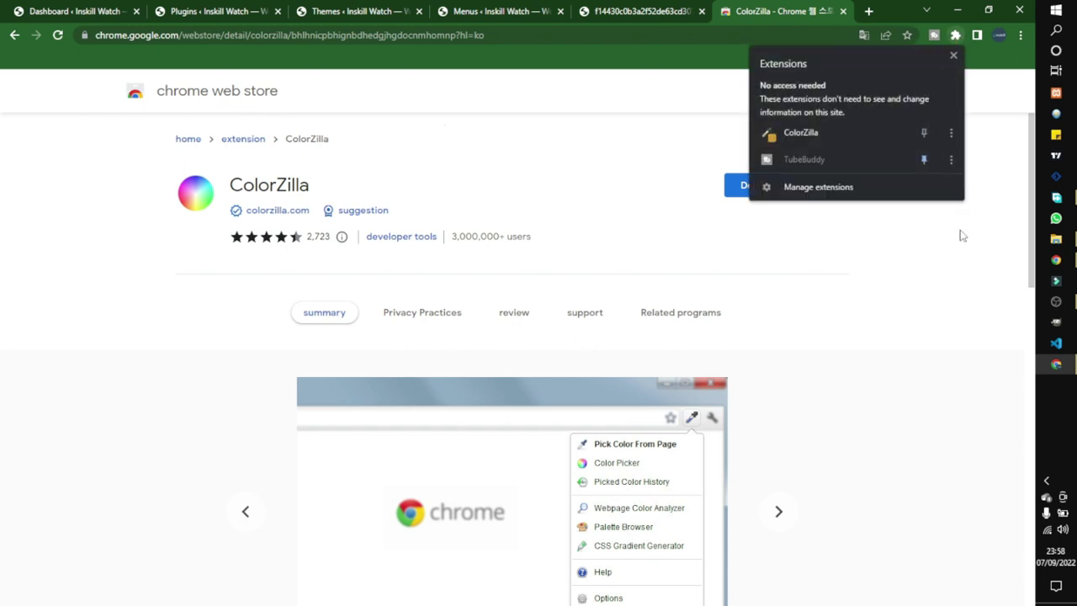
click(965, 228)
click(955, 36)
click(929, 131)
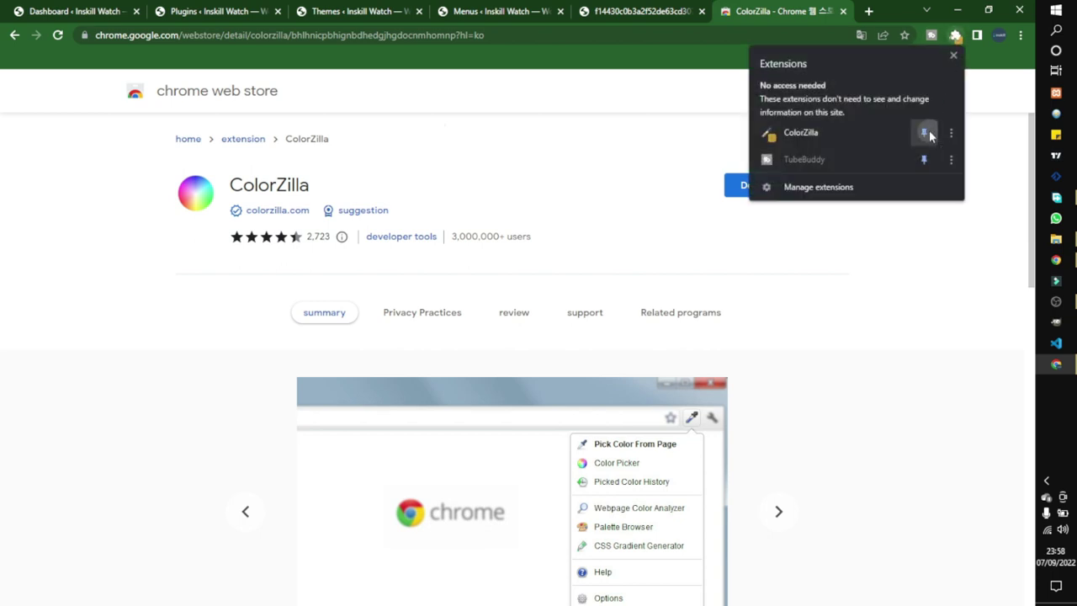
click(897, 268)
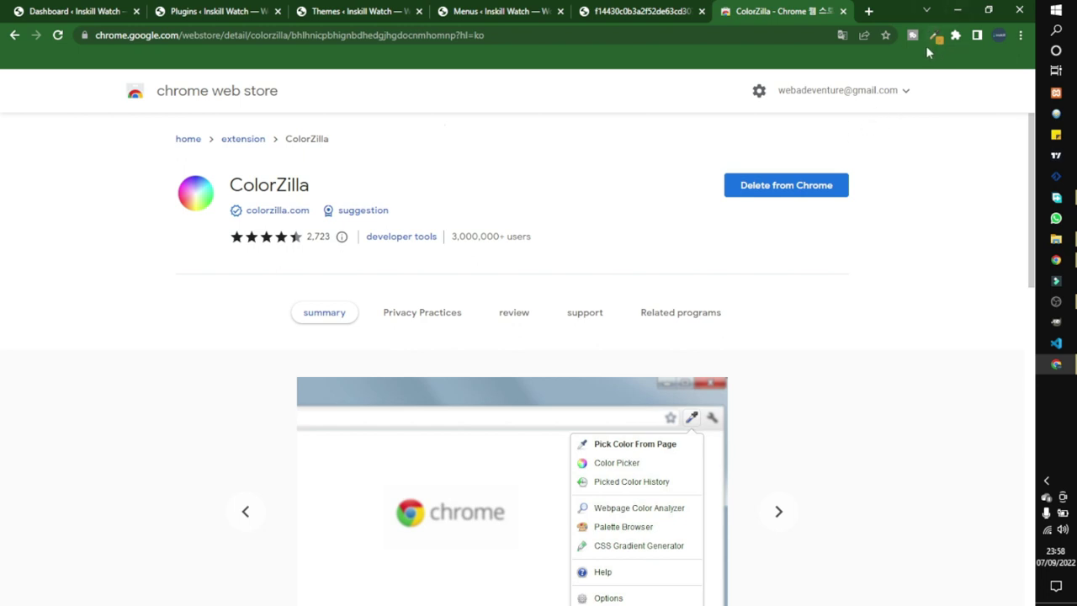
click(843, 12)
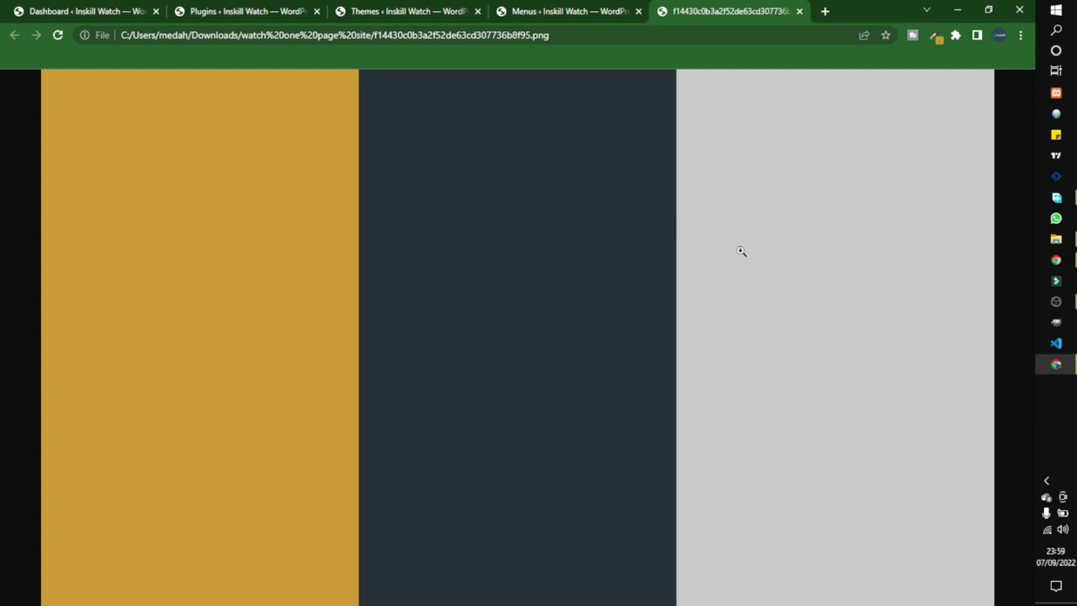
Step: Return to the site's Menus page, go to the installed themes and open the Customizer for Kadence
click(561, 11)
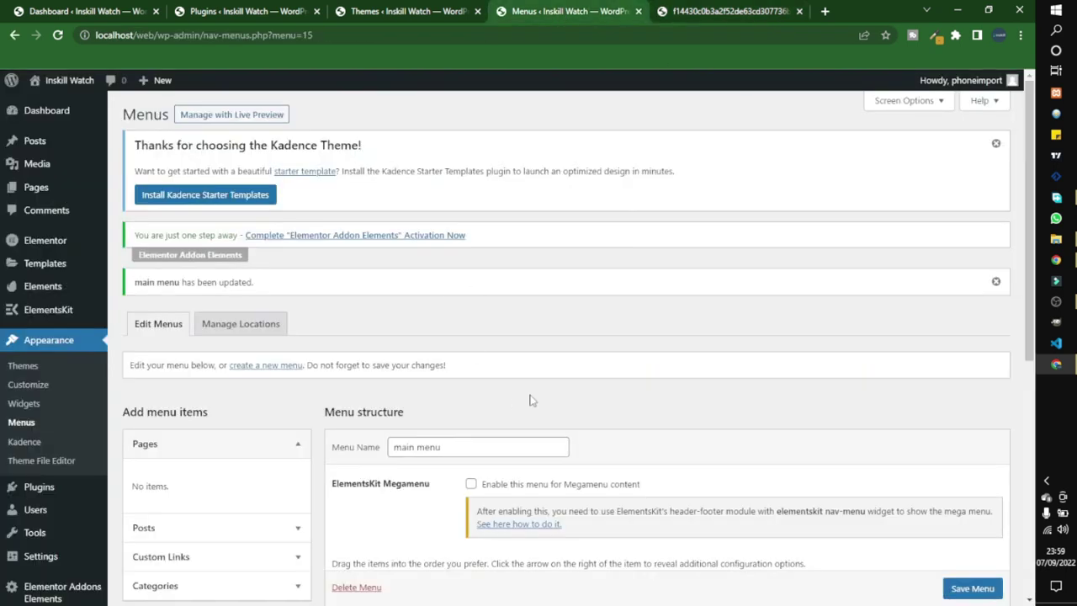
scroll(442, 344, down, 3)
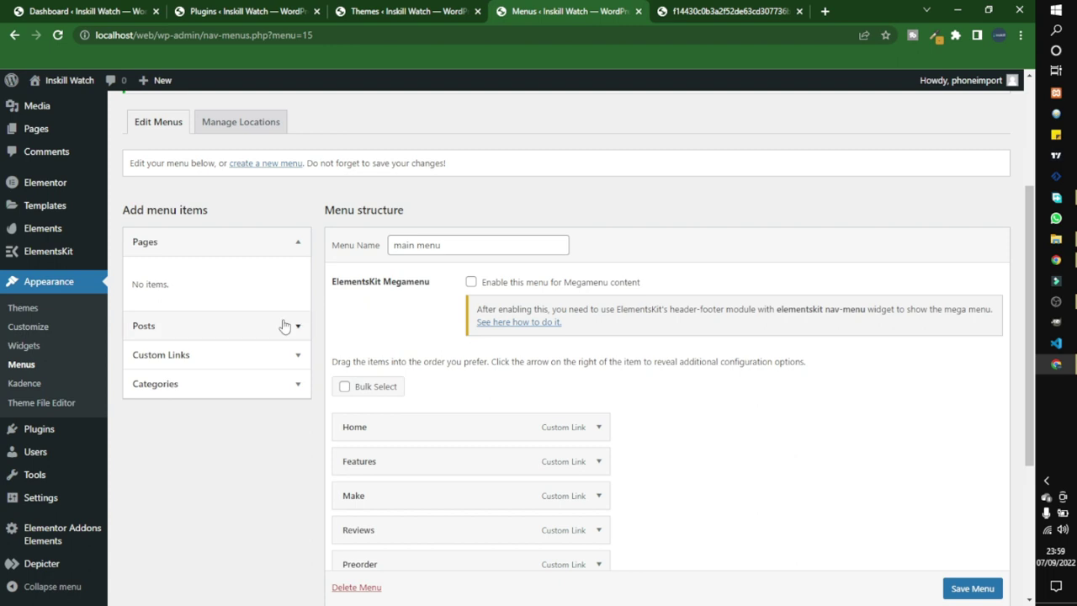
click(32, 315)
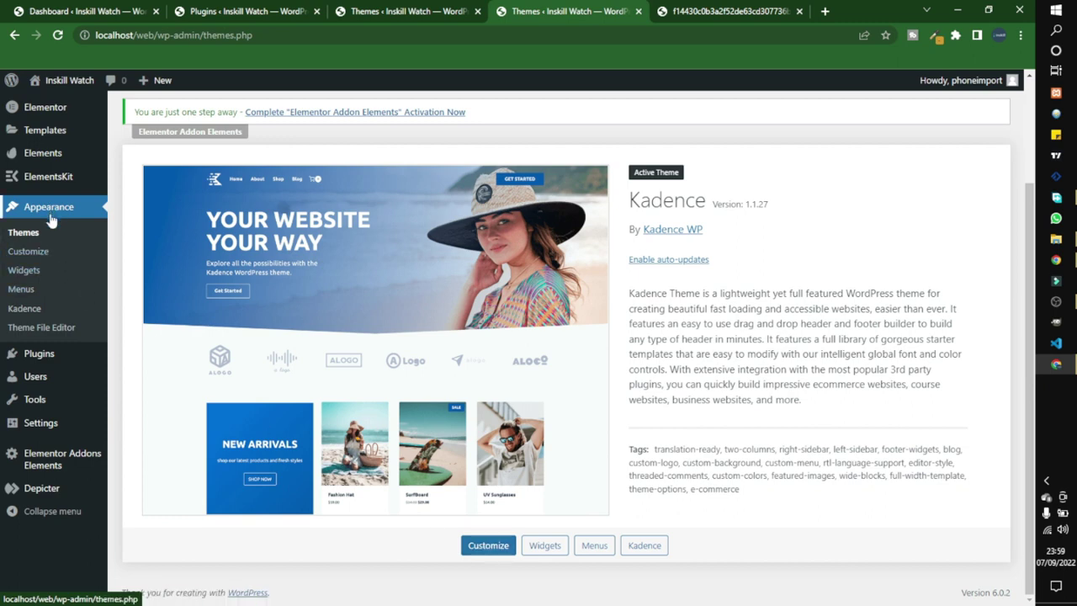
click(38, 255)
Step: Close the duplicate Themes page and the Plugins page, keeping the Customizer in view
click(401, 7)
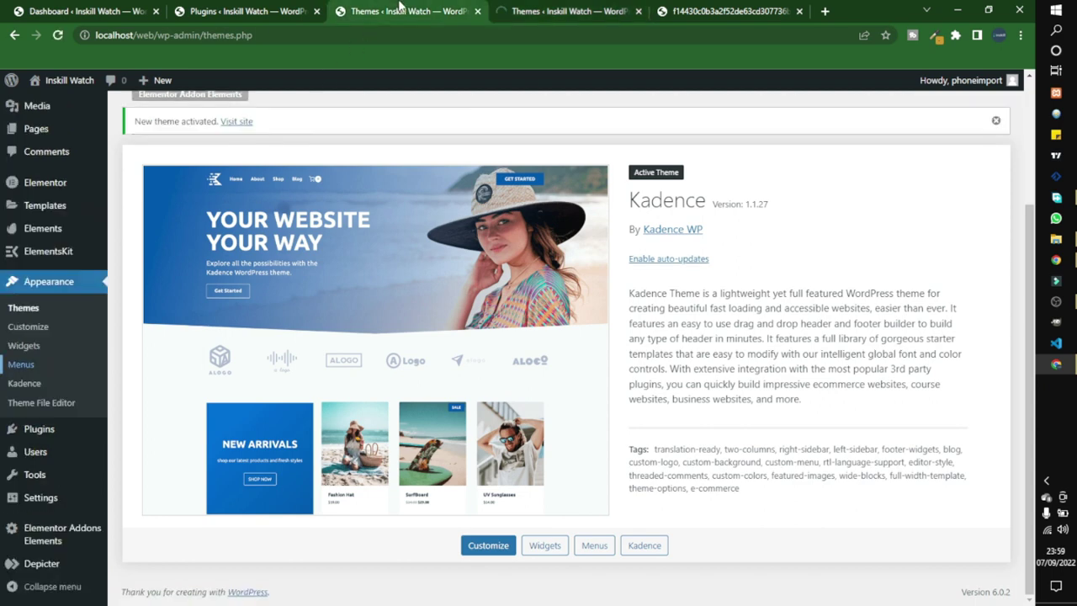
click(477, 11)
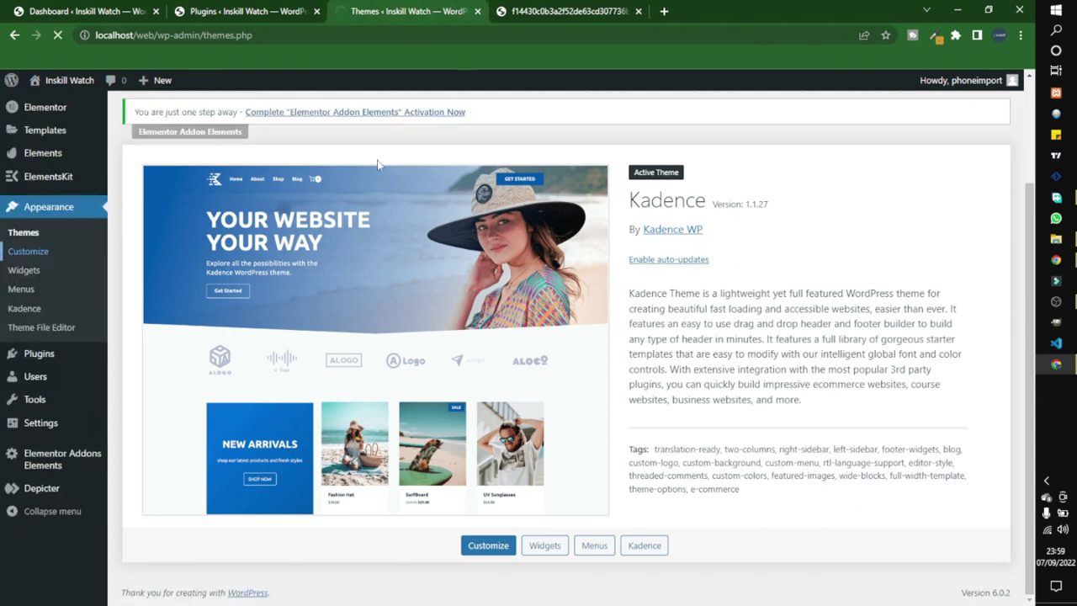
click(232, 12)
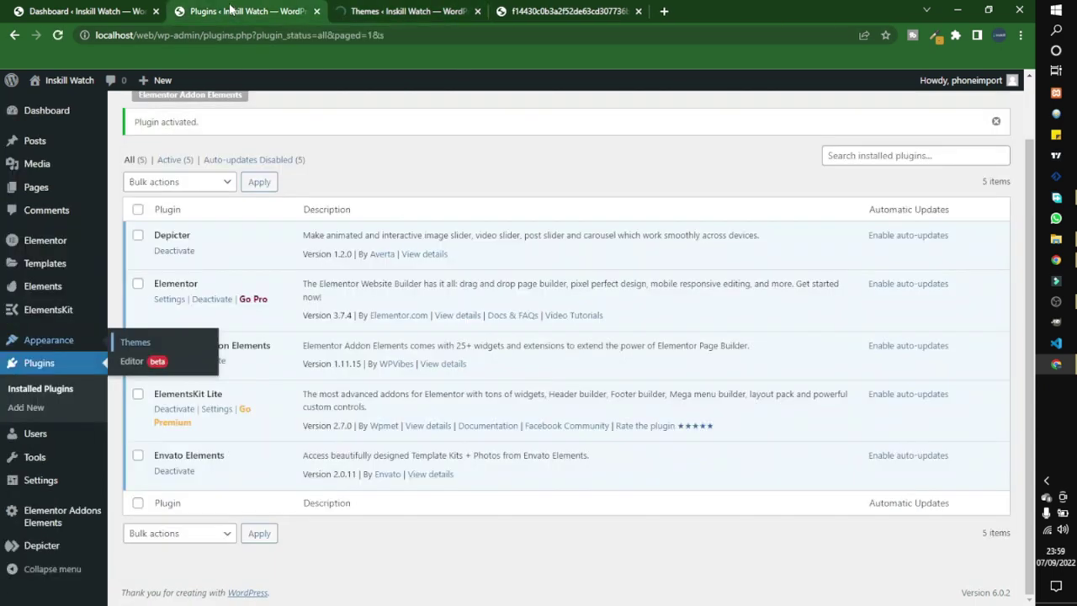
click(316, 11)
click(114, 11)
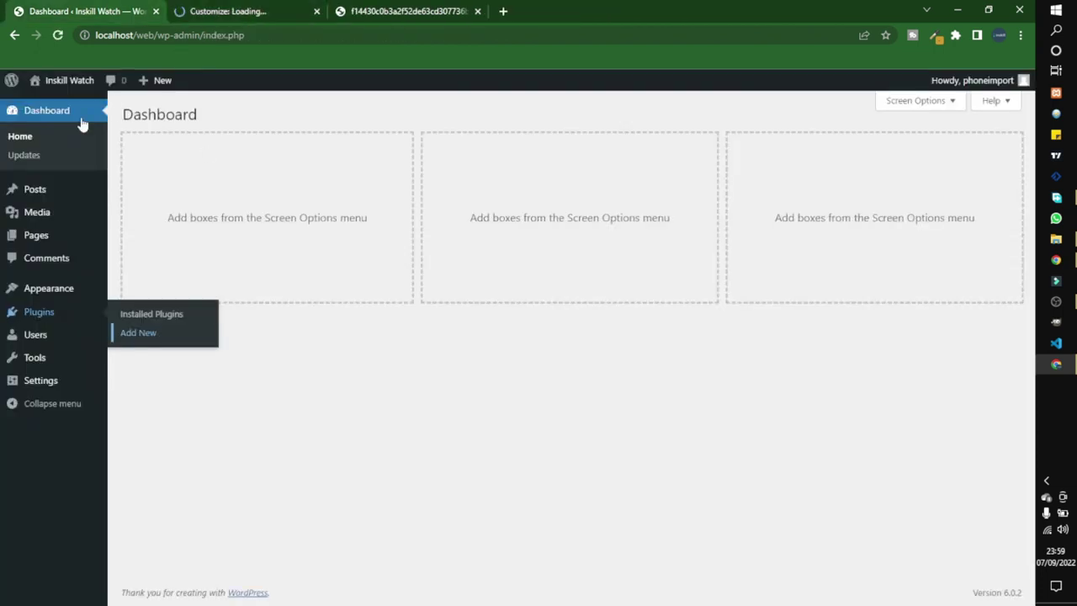
click(236, 9)
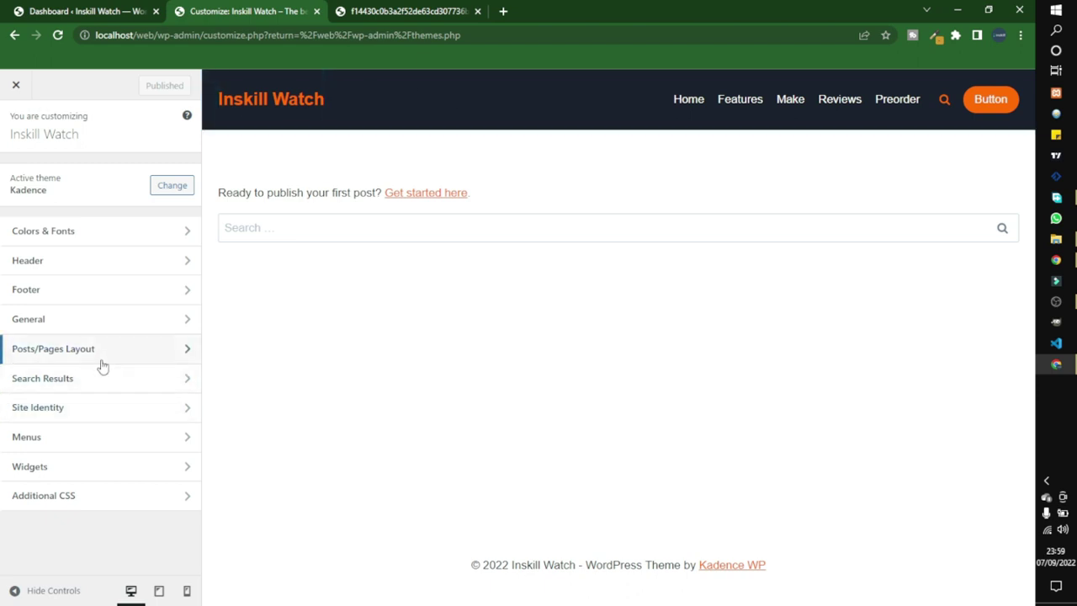
Step: Remove the Logo, Primary Navigation, Search and Button items from the desktop header's main row
click(94, 265)
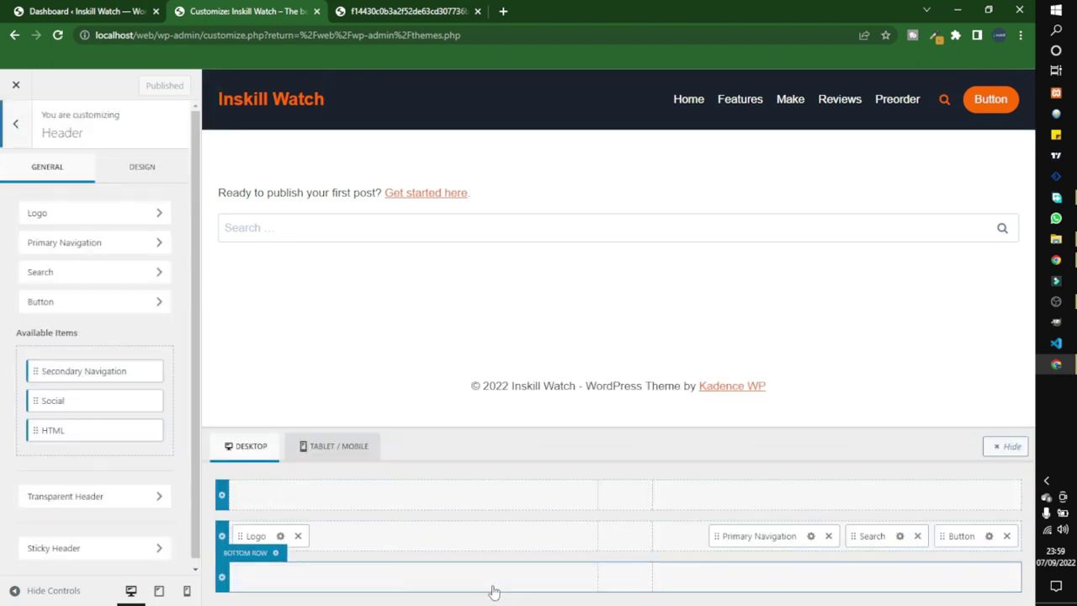
click(299, 535)
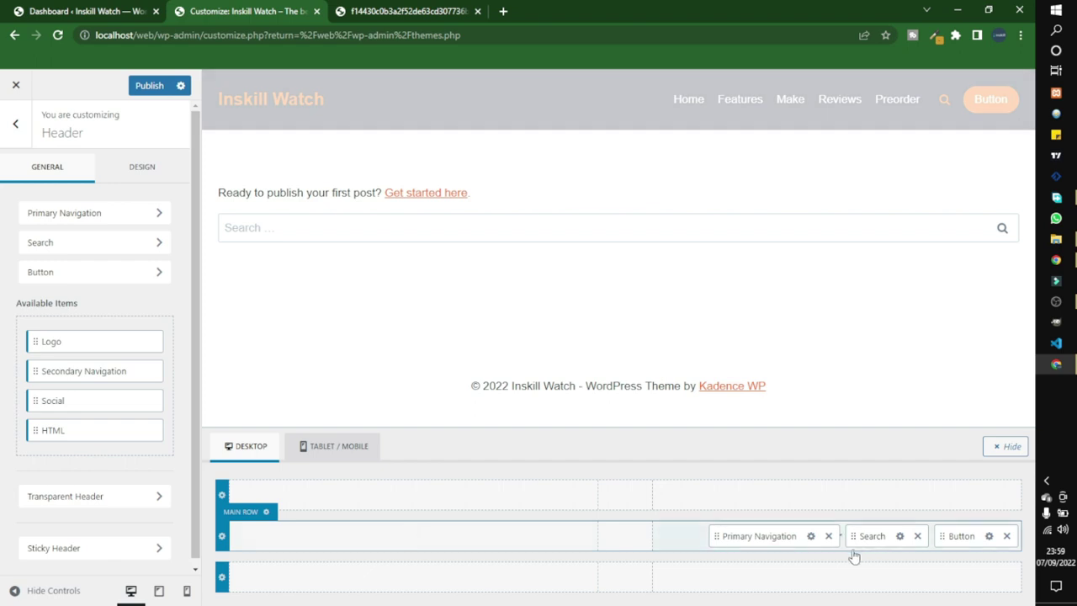
click(828, 536)
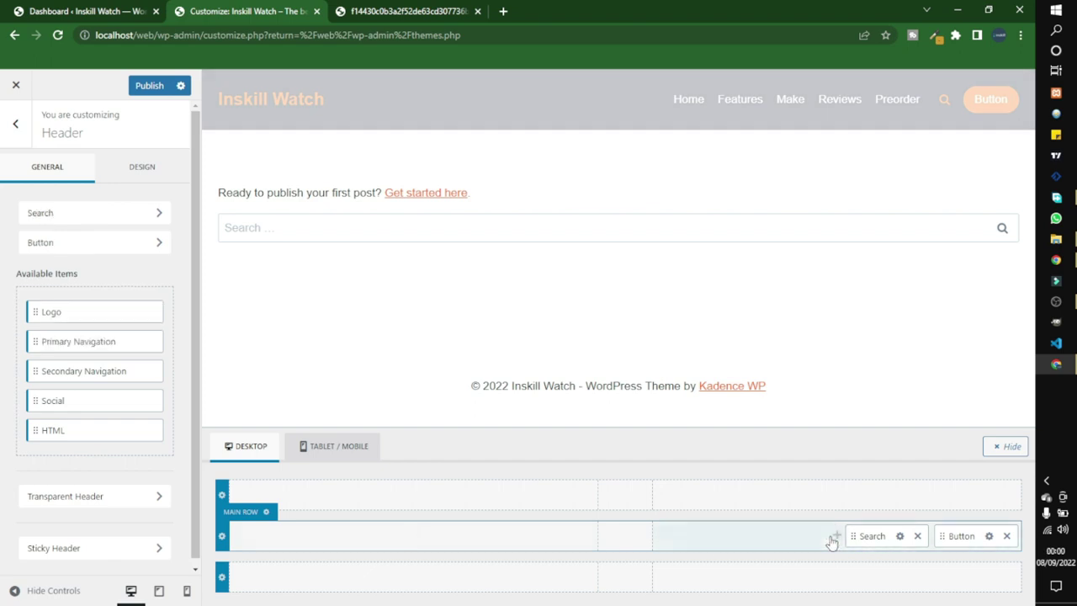
click(917, 535)
click(1007, 536)
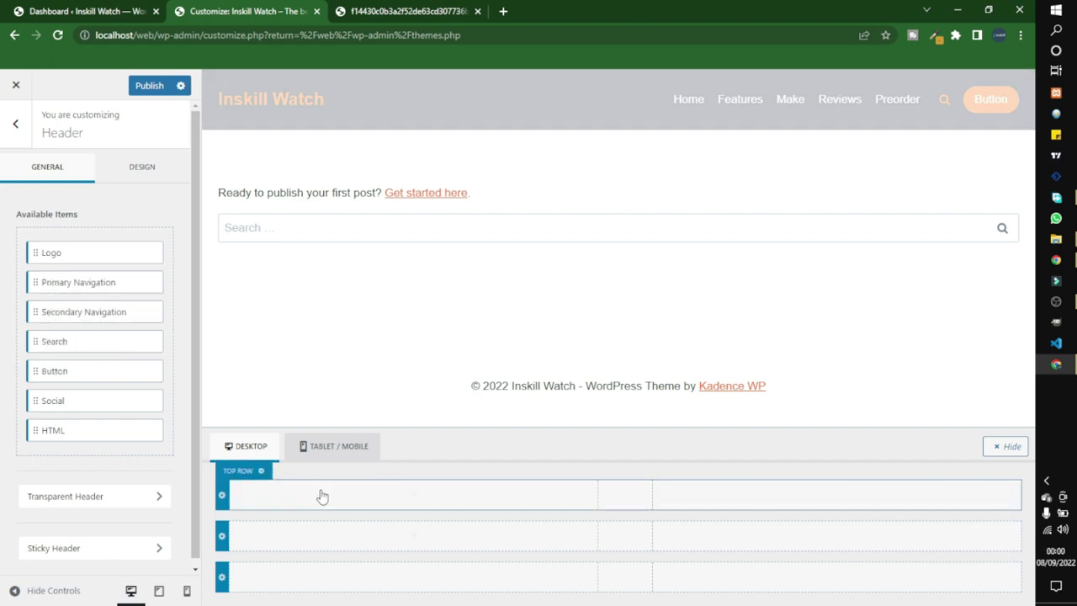
Step: Remove the Copyright item from the footer's bottom row
click(15, 124)
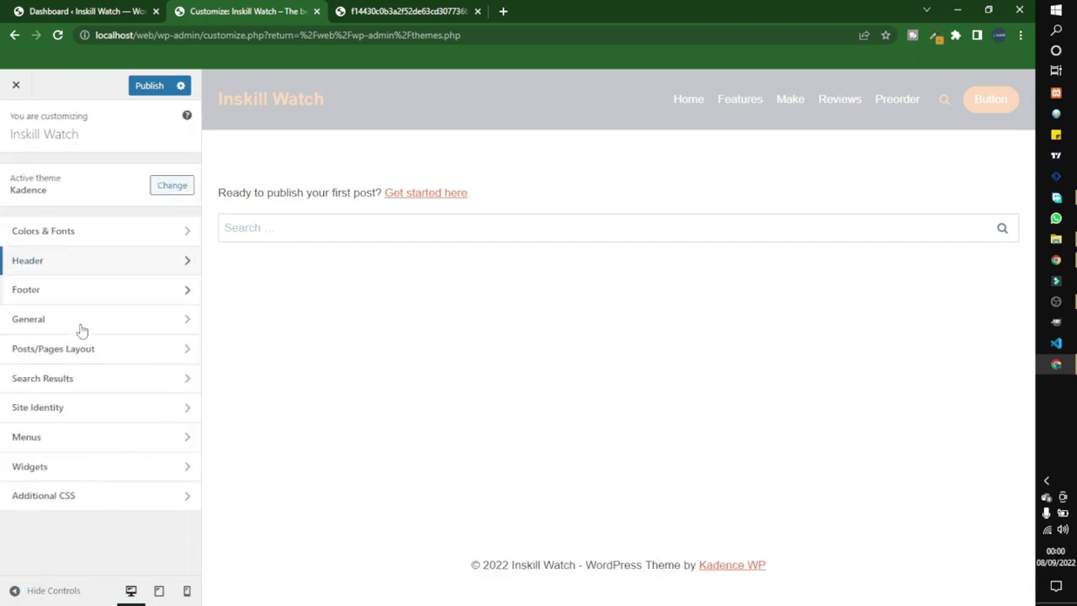
click(56, 294)
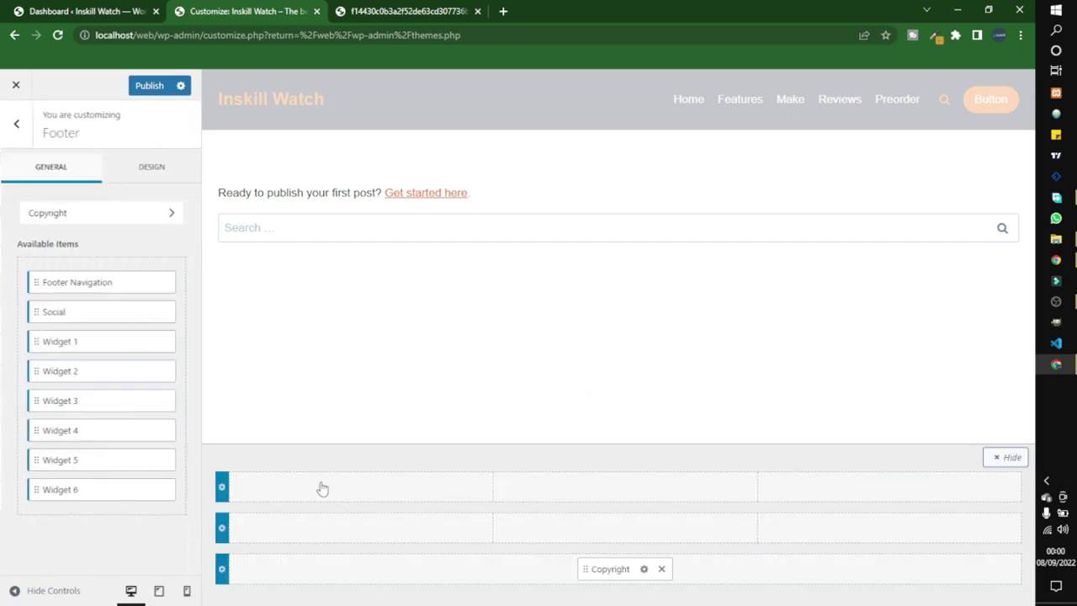
click(661, 569)
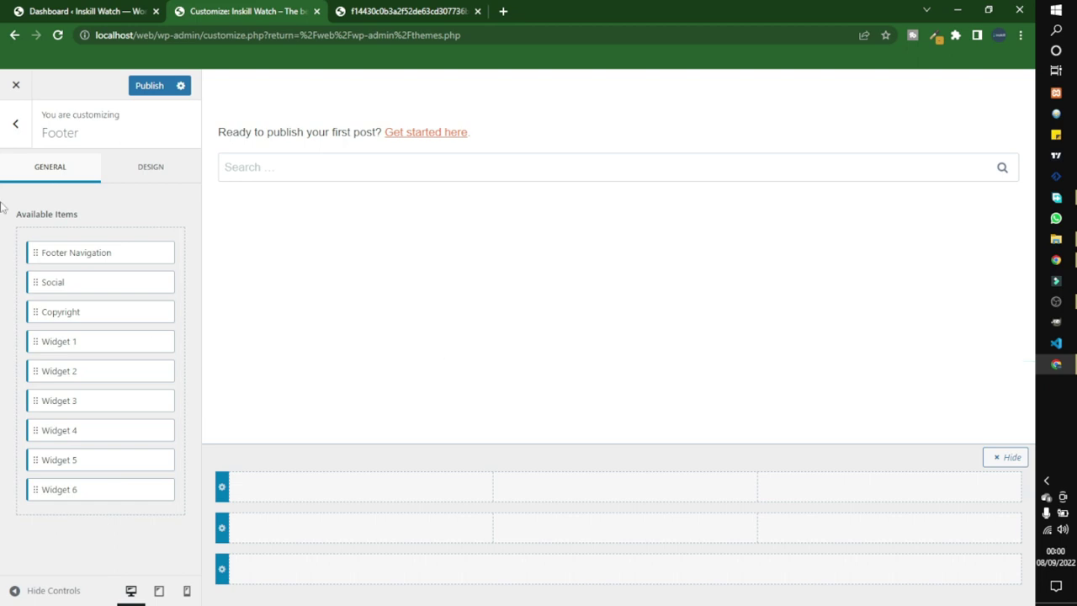
click(15, 126)
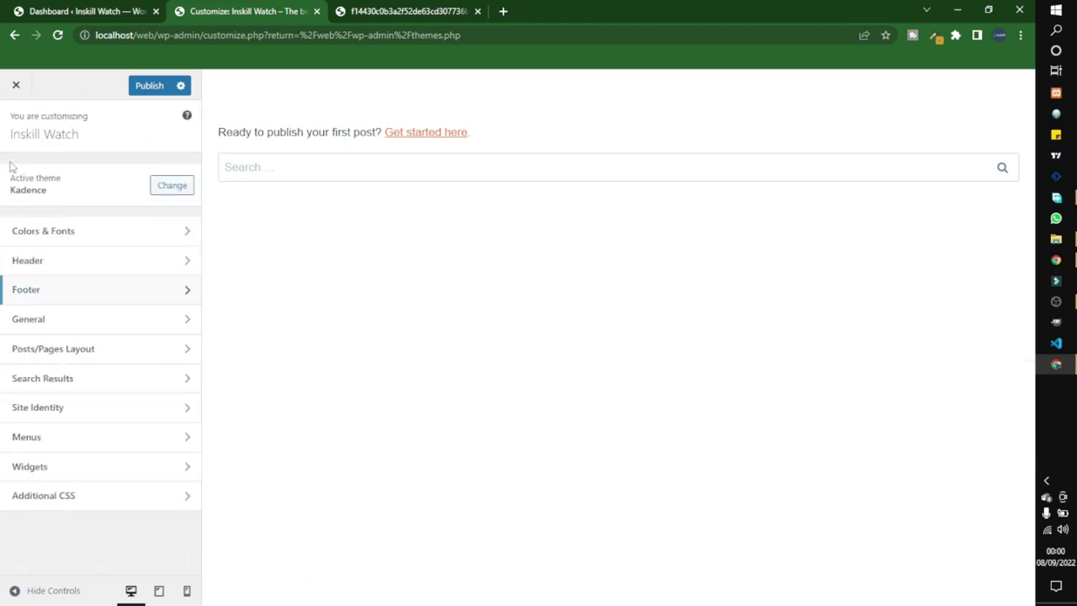
Step: Open the global color settings, switch to the palette image and sample its gold band with the page color picker
click(52, 233)
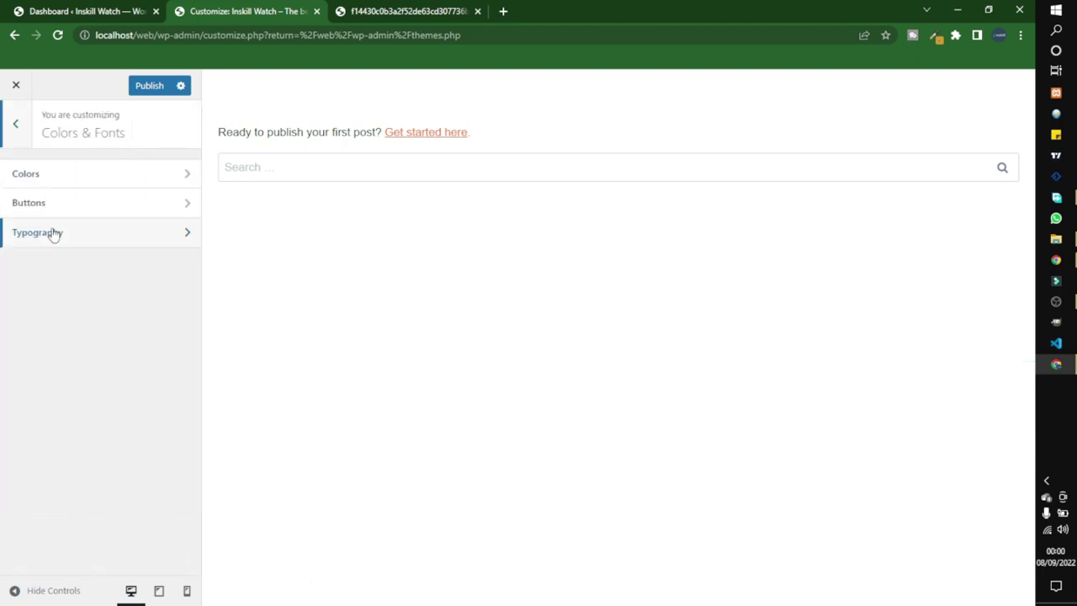
click(92, 175)
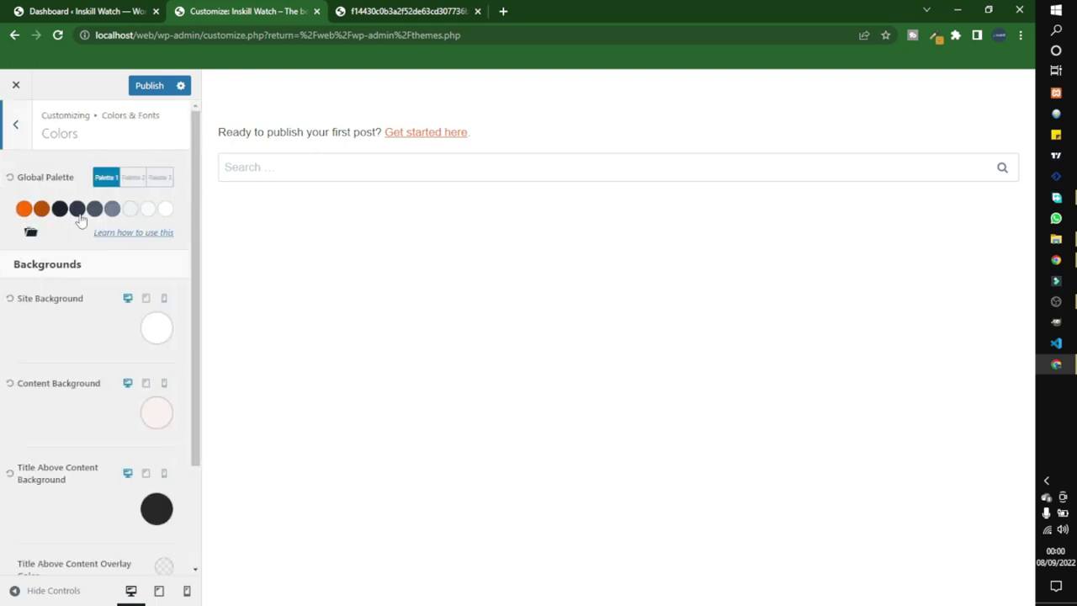
click(423, 13)
click(935, 35)
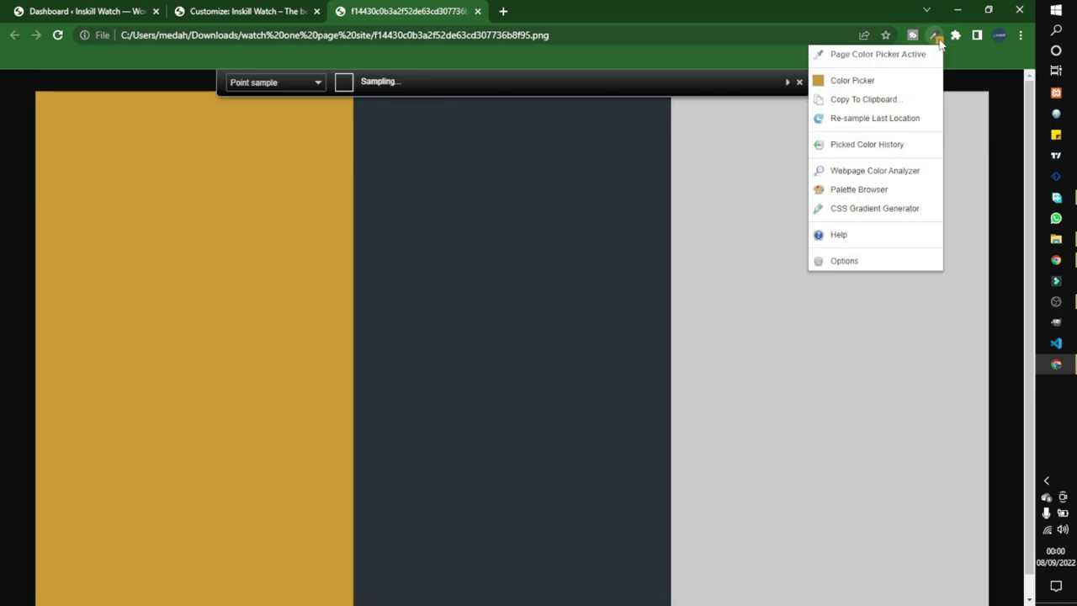
click(872, 54)
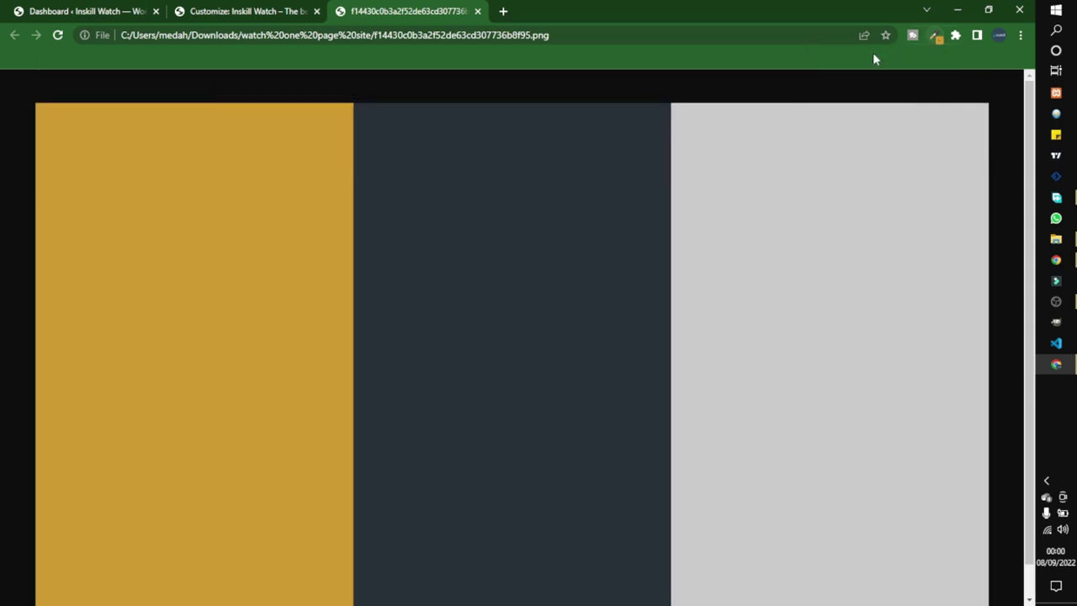
click(937, 39)
click(890, 56)
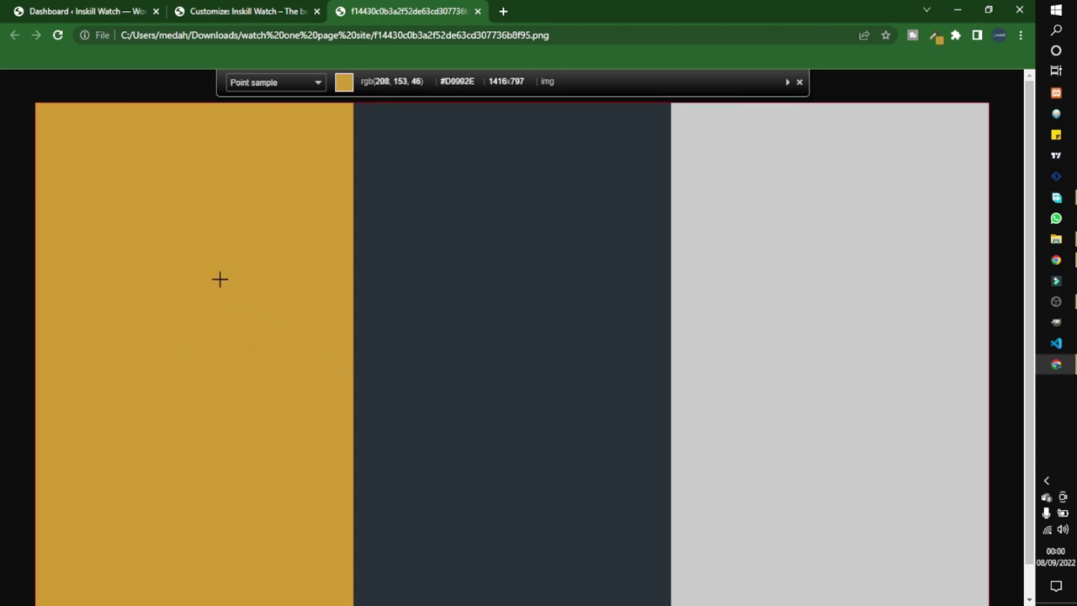
click(164, 268)
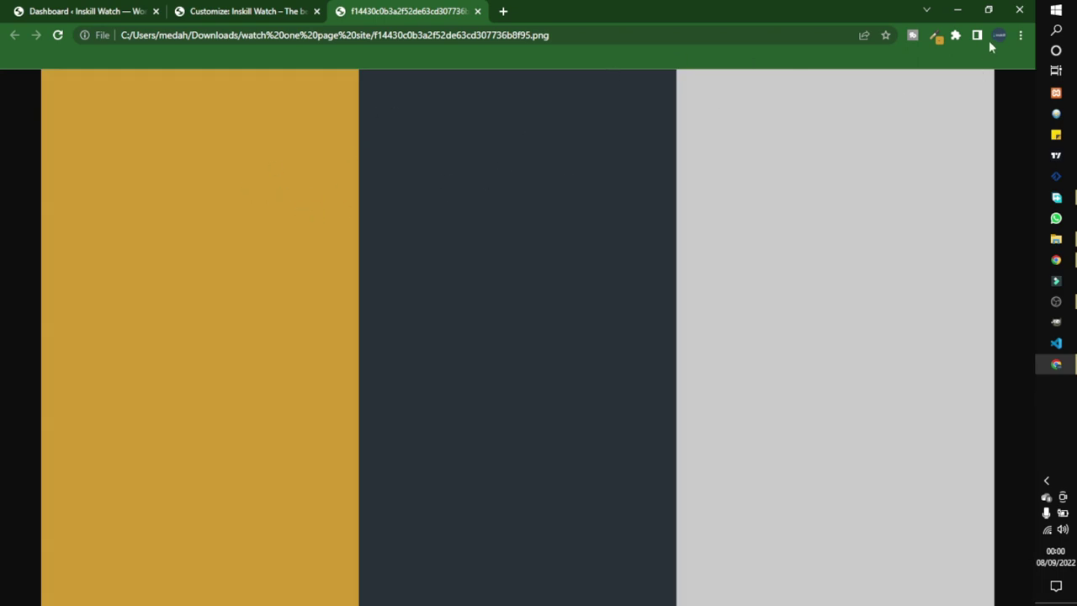
Step: Copy the sampled gold's hex code and set the first global palette color in the Customizer to d0992e
click(936, 37)
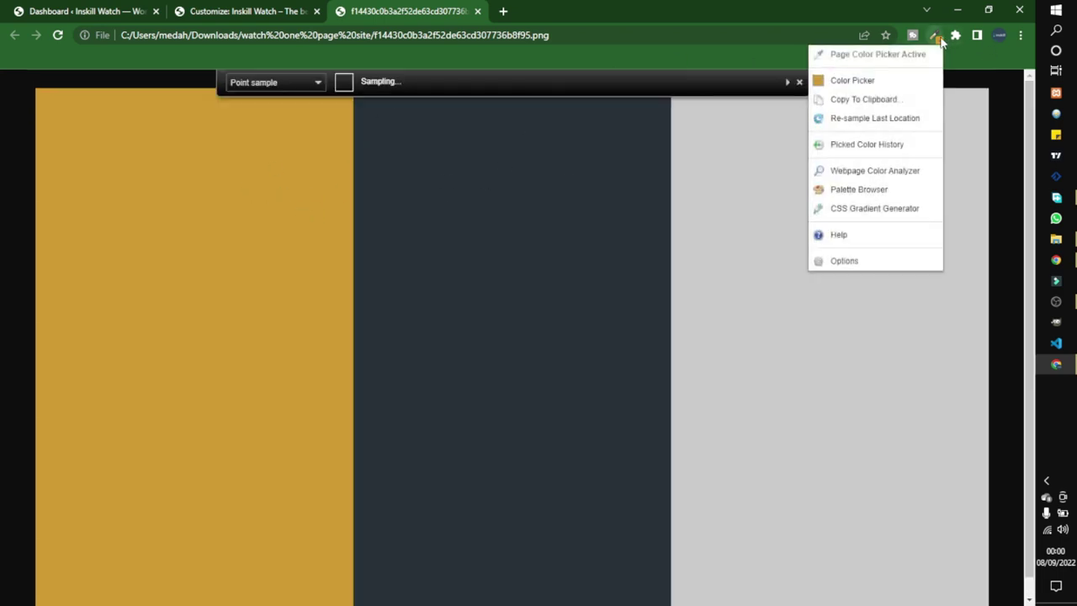
click(849, 84)
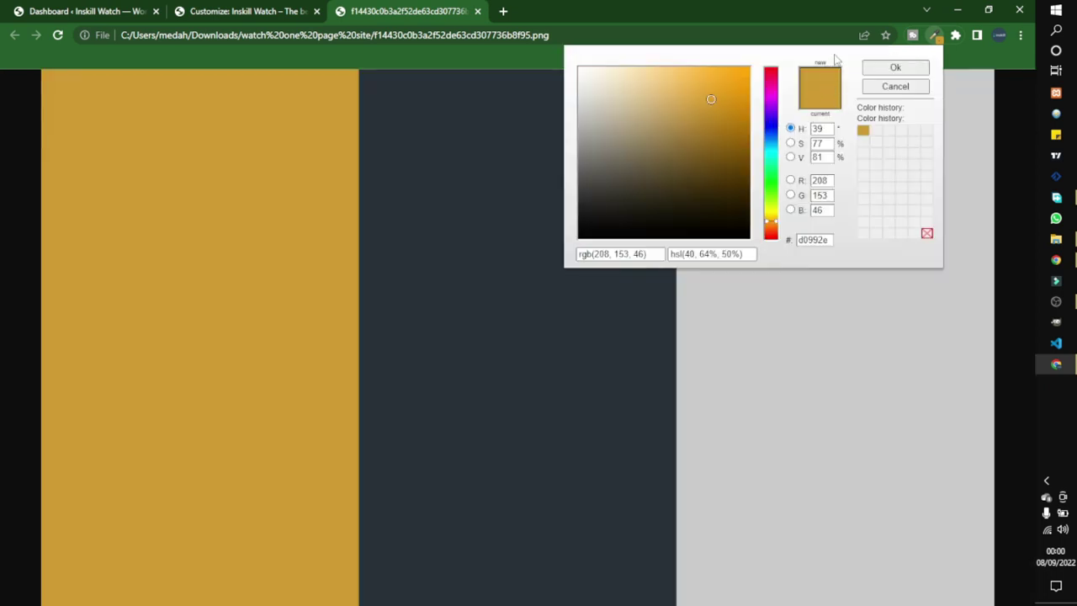
double_click(821, 239)
click(276, 11)
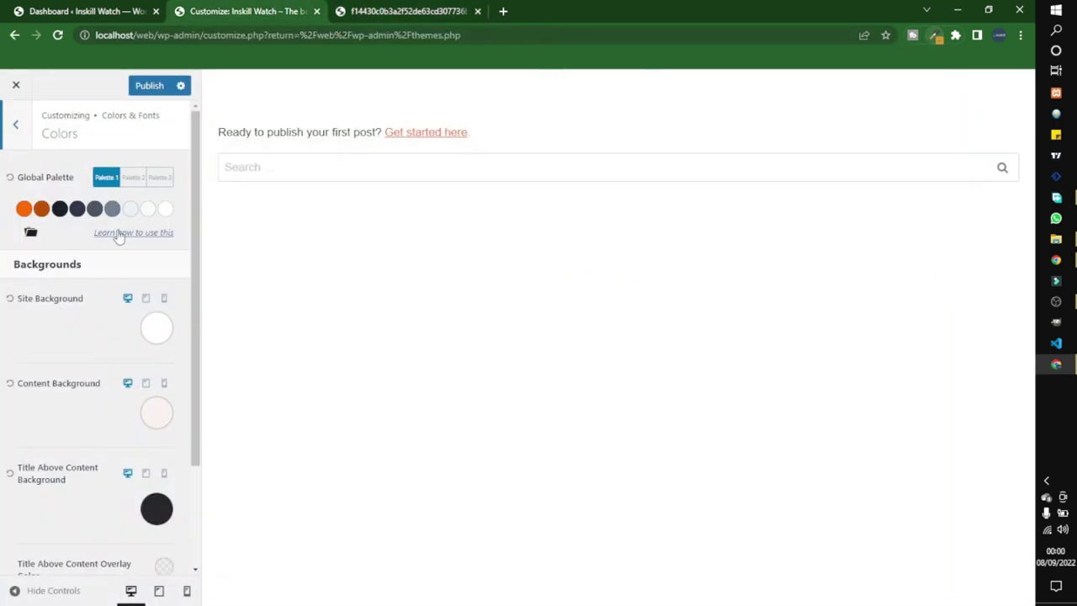
click(26, 212)
double_click(60, 386)
key(ctrl+v)
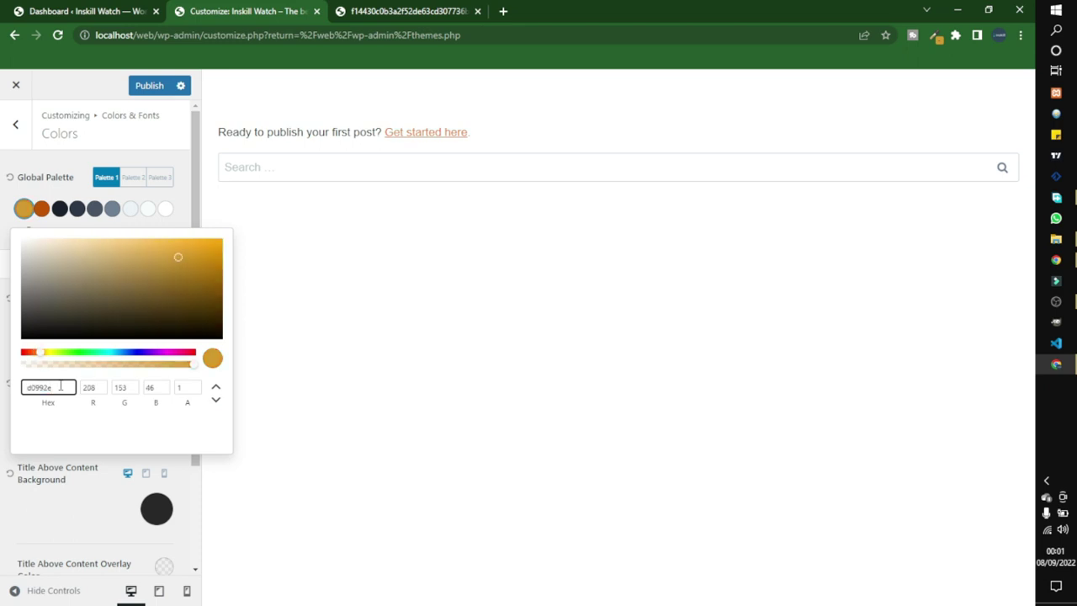
click(58, 195)
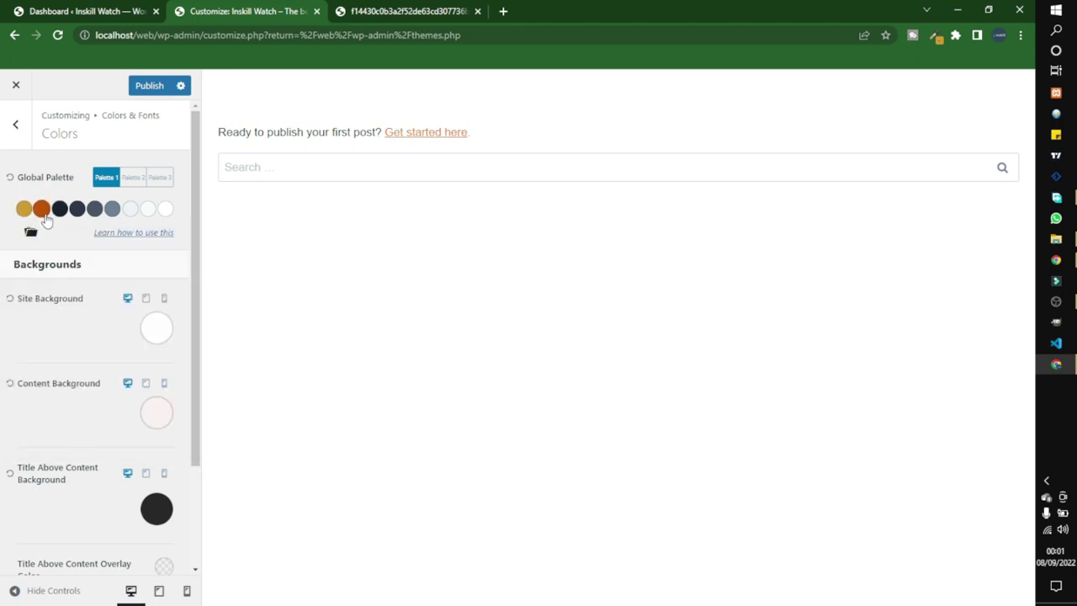
Step: Set the second global palette color to the gold d0992e and brighten it to FFAA00
click(43, 212)
double_click(66, 387)
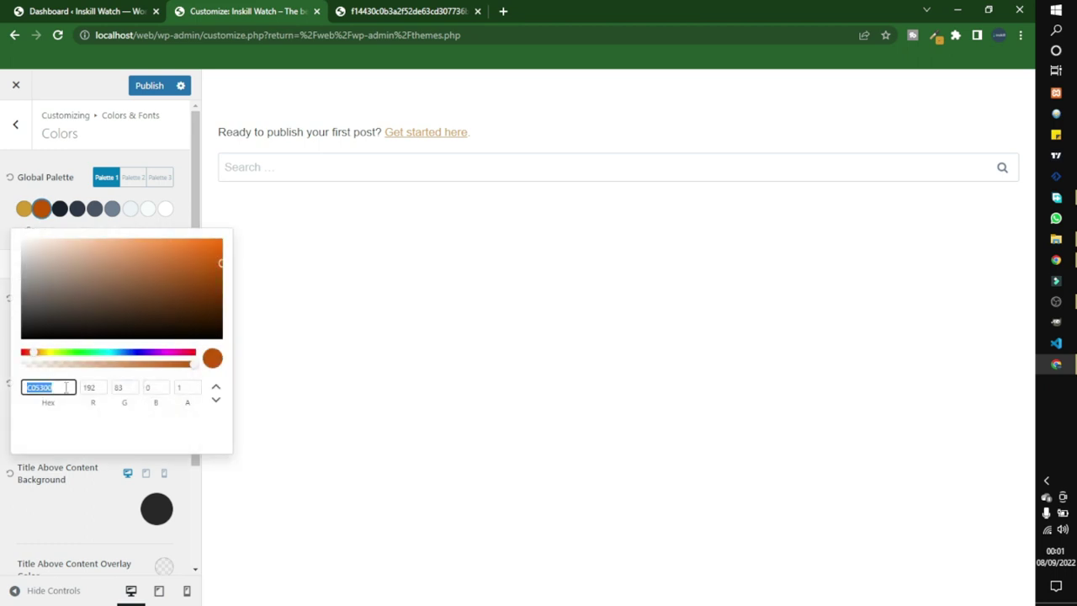
key(ctrl+v)
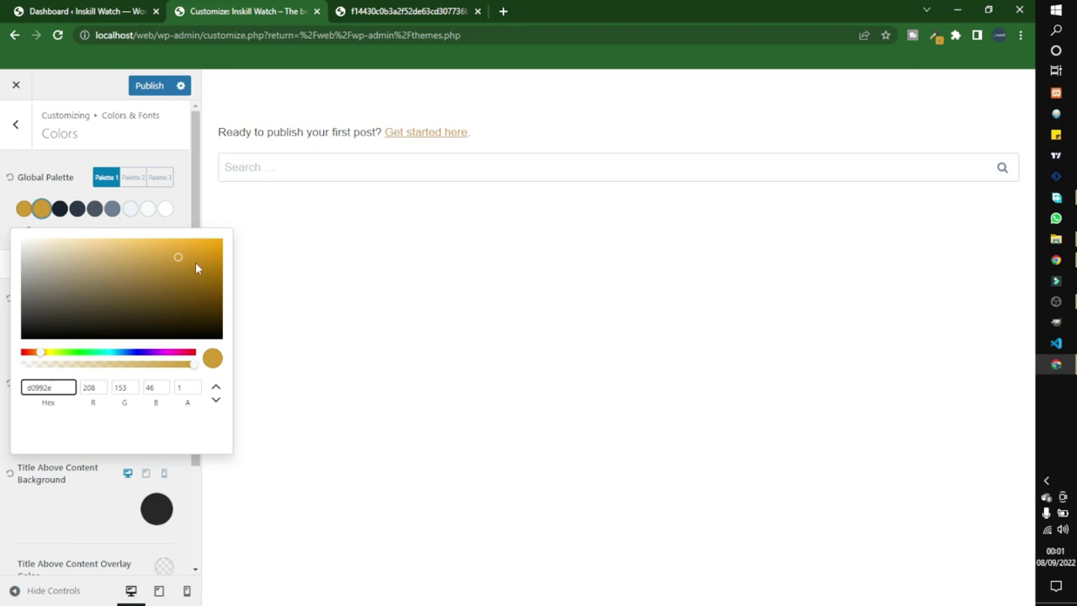
drag(192, 257, 229, 240)
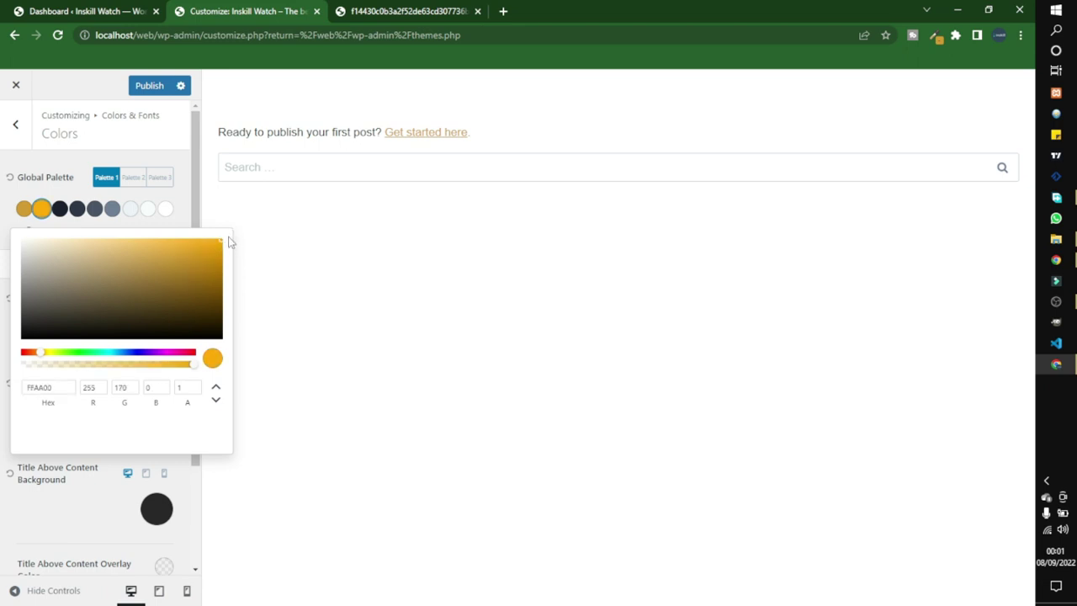
Step: Lighten the first global palette color to EEAF31 and close its color picker
click(24, 207)
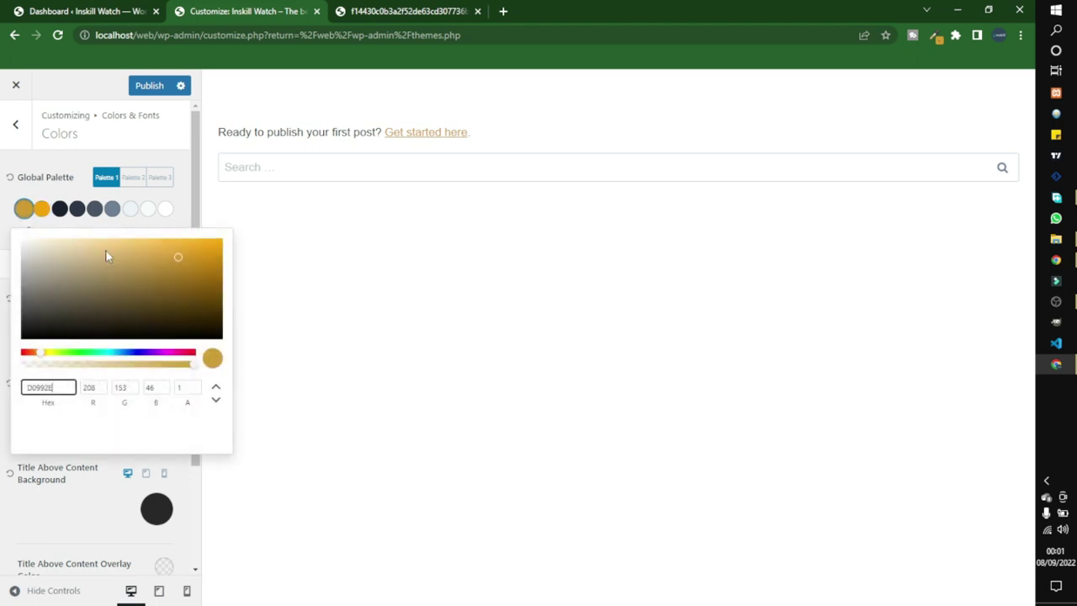
drag(182, 251, 181, 246)
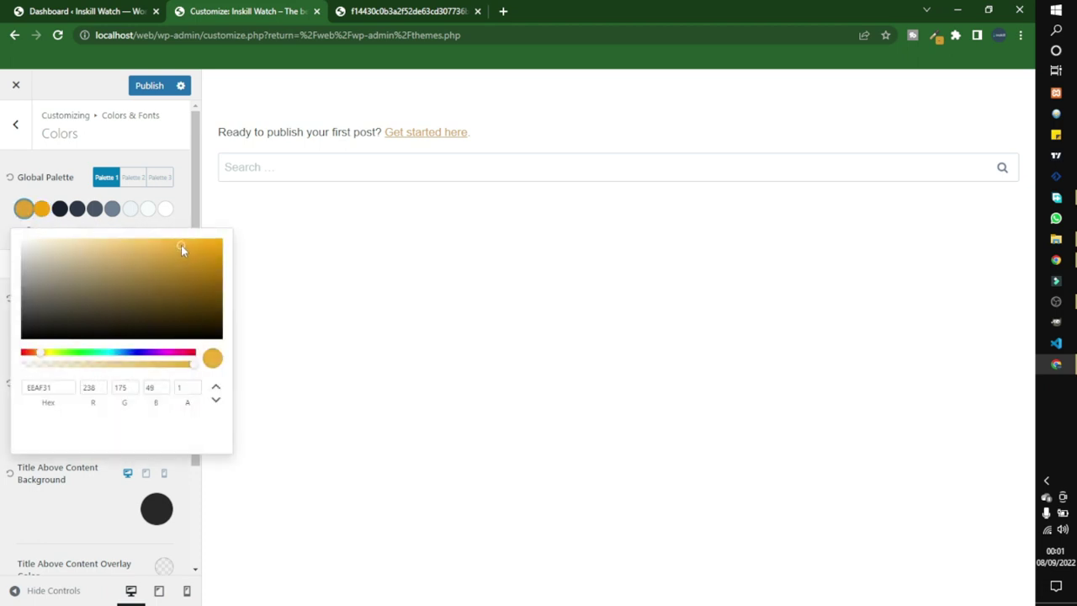
click(50, 190)
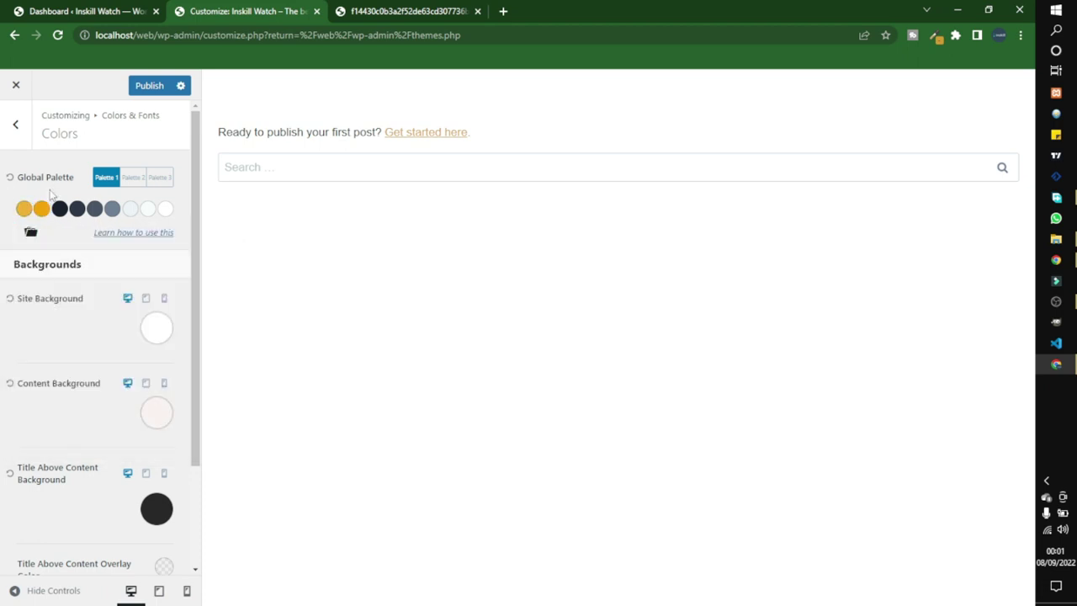
Step: Return to the palette image, sample its dark slate band and copy the hex code 29303a
click(397, 10)
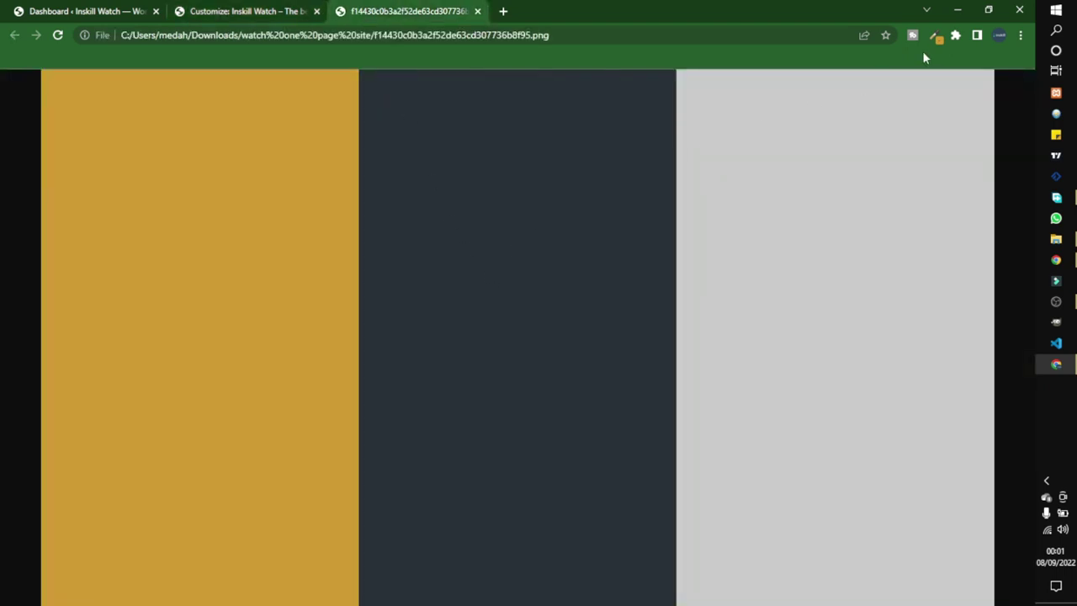
click(936, 35)
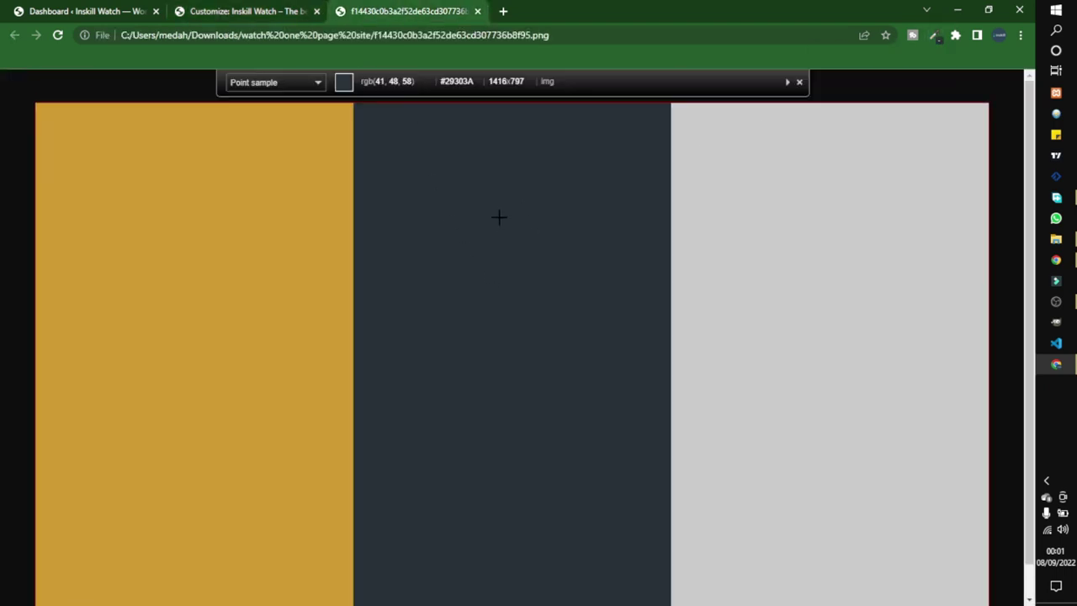
click(501, 265)
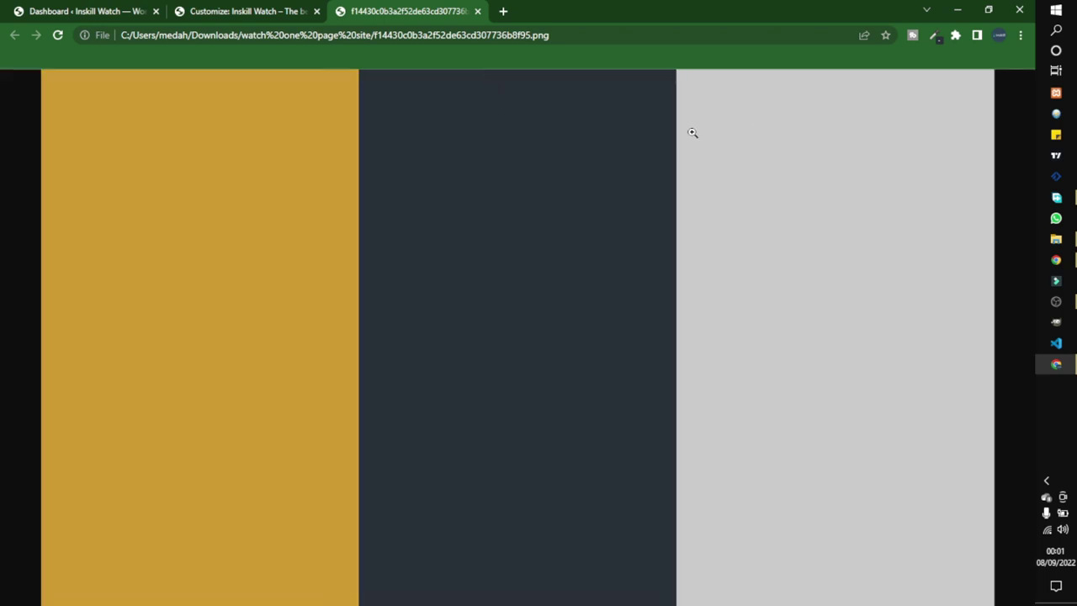
click(936, 36)
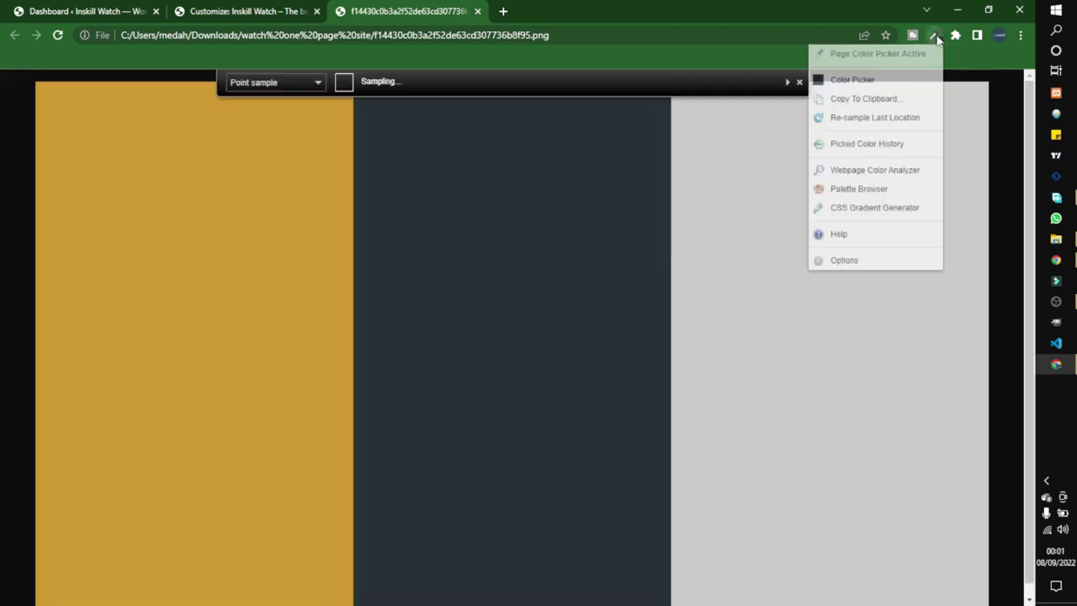
click(870, 81)
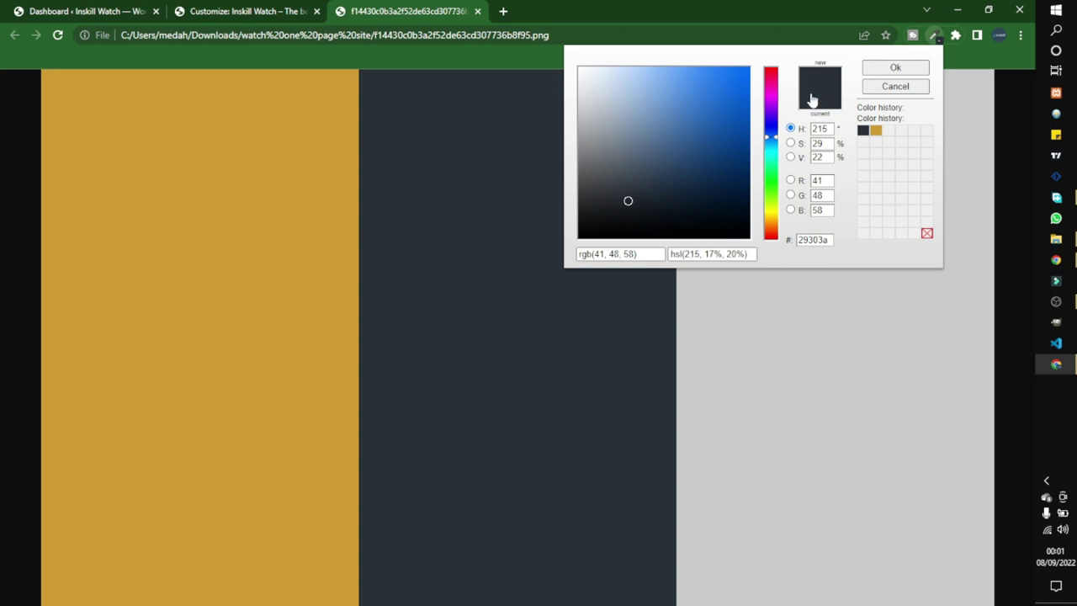
double_click(815, 240)
Step: Return to the Customizer and set the third global palette color to 29303a
click(270, 13)
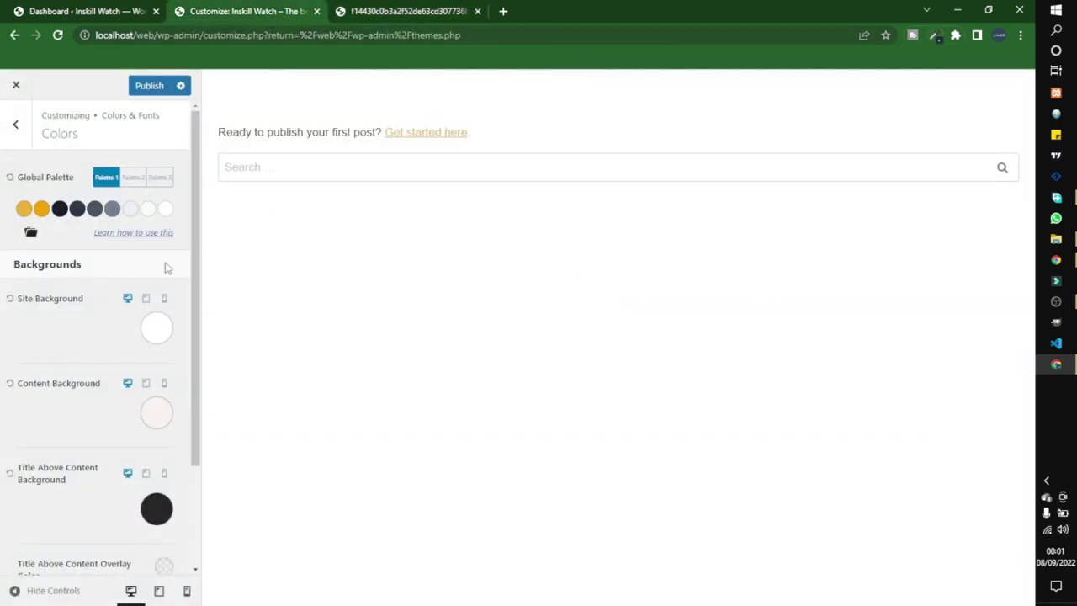
click(62, 215)
double_click(63, 386)
key(ctrl+v)
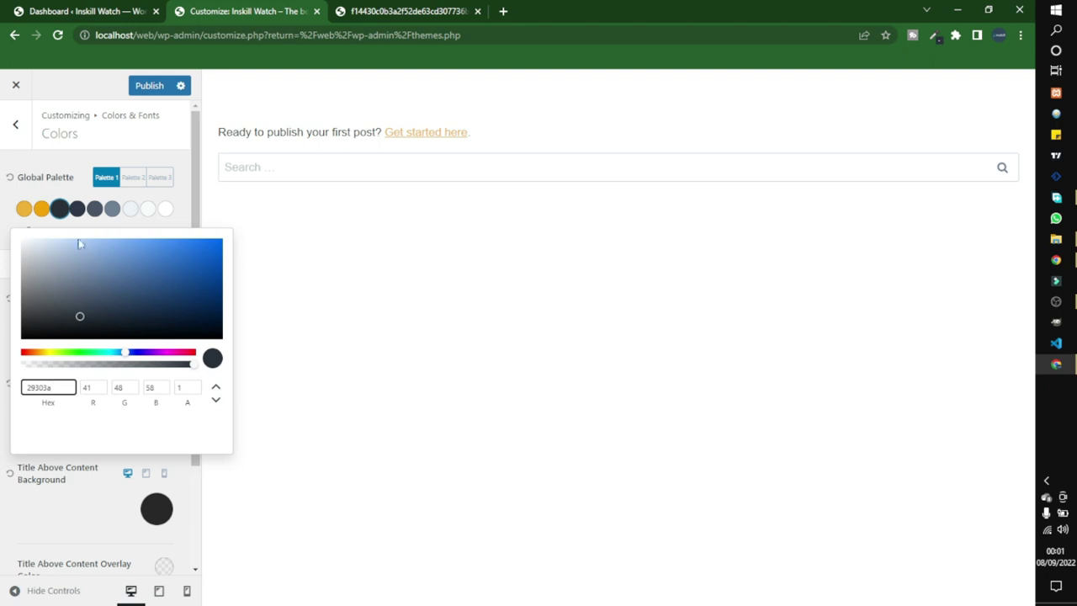
Step: Change the third global palette color to the near-black 1D1D1D
click(76, 209)
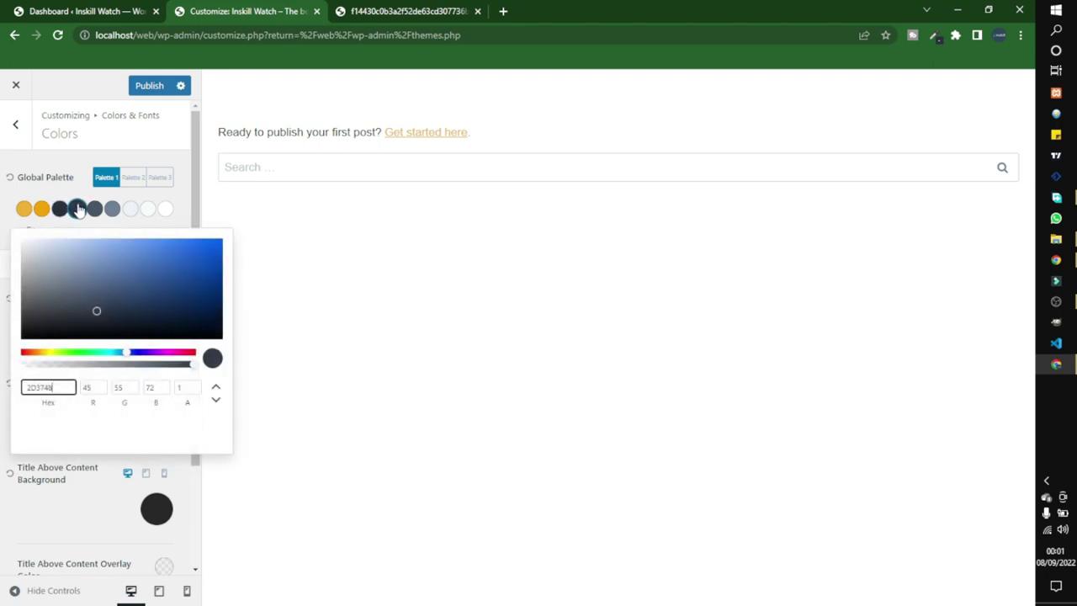
click(60, 215)
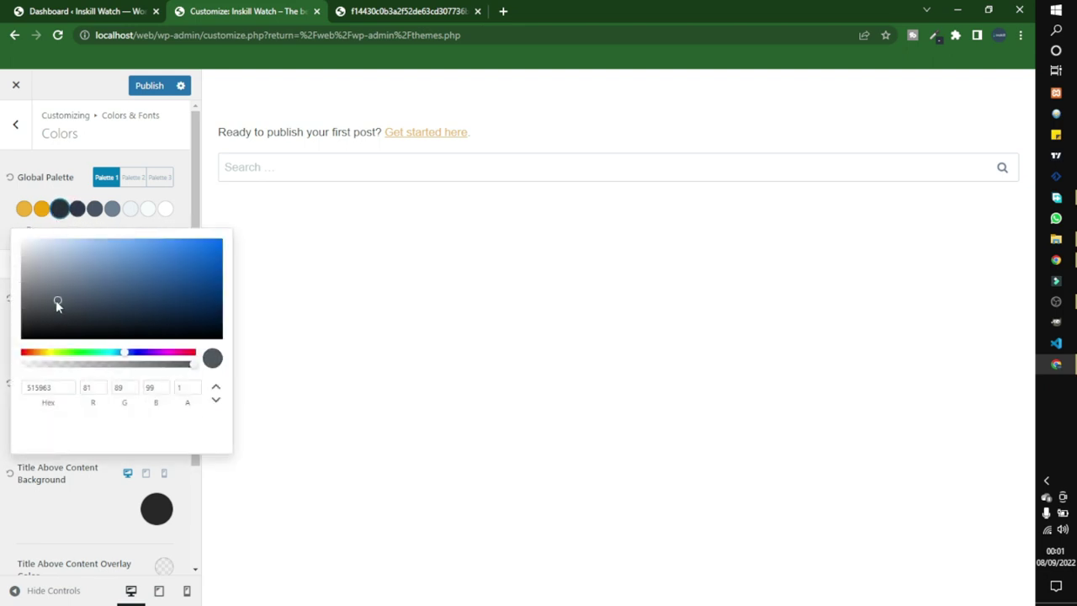
drag(26, 324, 14, 335)
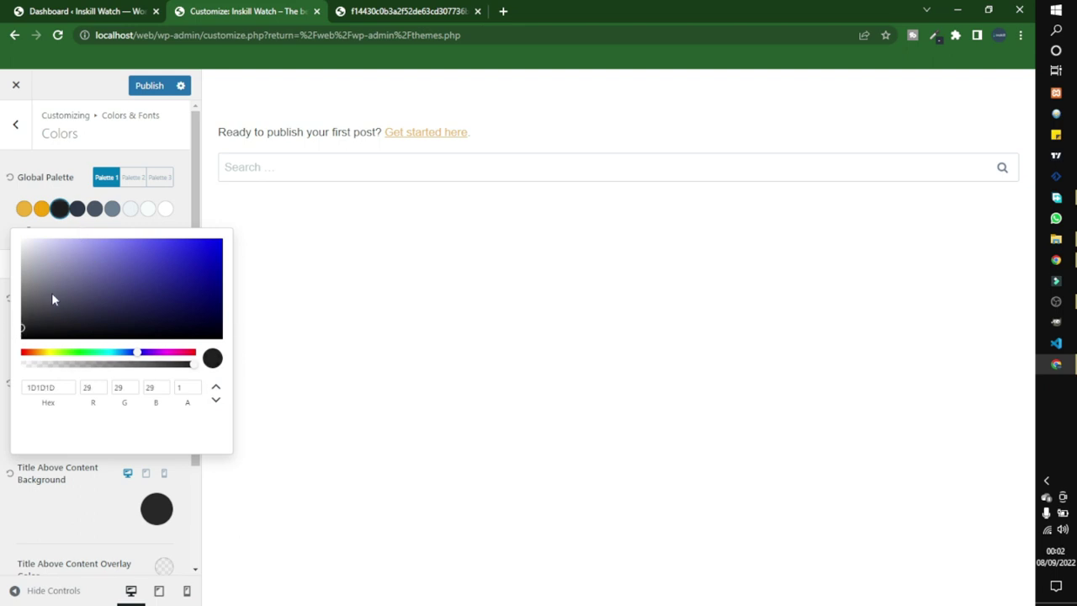
Step: Set the fourth global palette color to the copied slate 29303a and close the color picker
click(76, 209)
double_click(50, 388)
key(ctrl+v)
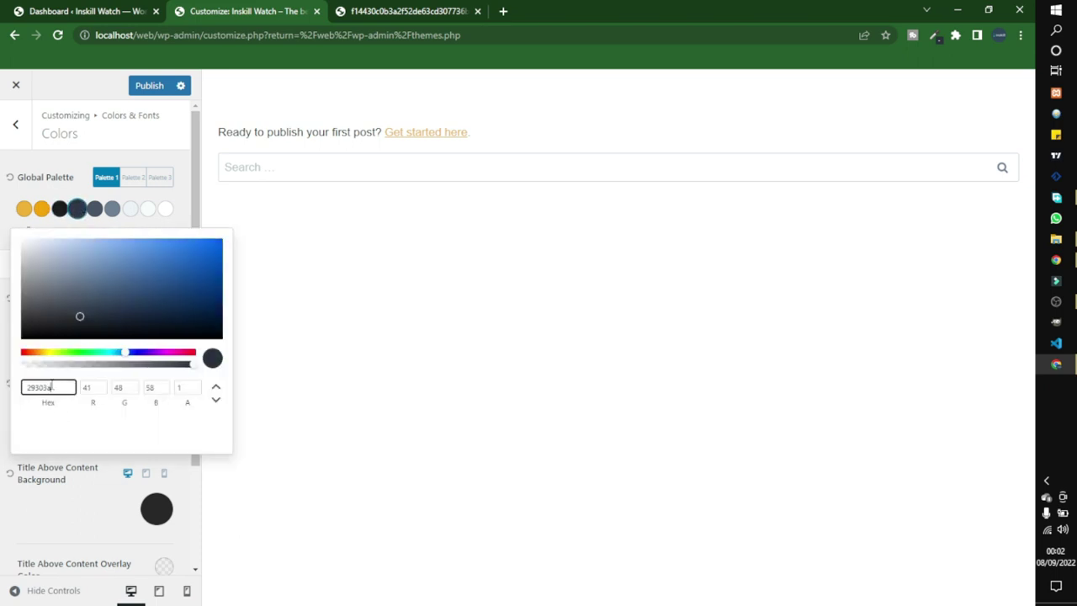
click(112, 209)
click(78, 193)
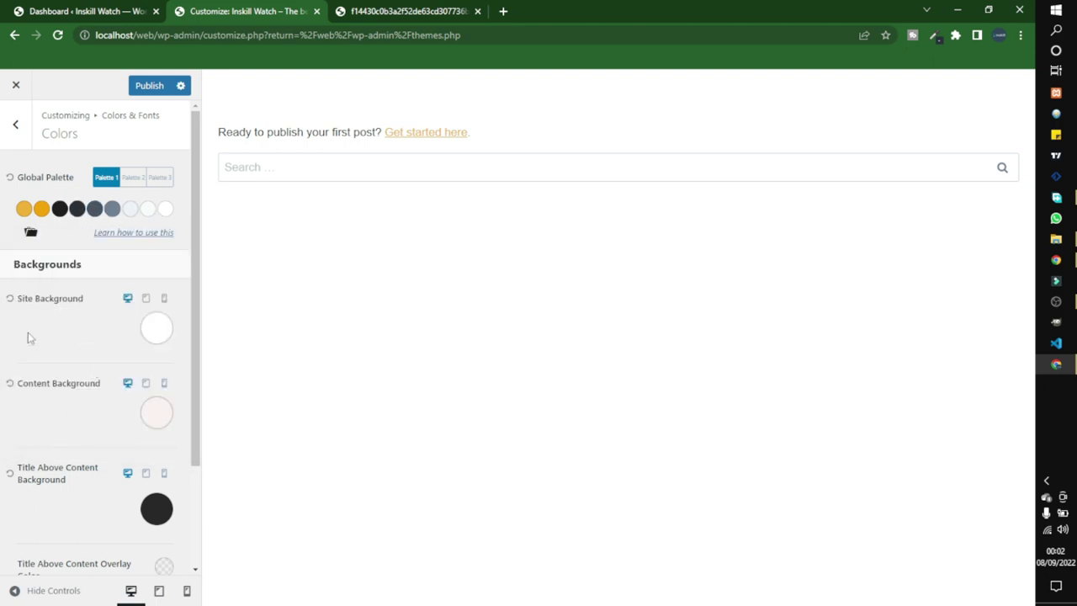
Step: Set the Site Background color to pure black, 000000
click(156, 329)
click(48, 460)
drag(41, 468, 3, 569)
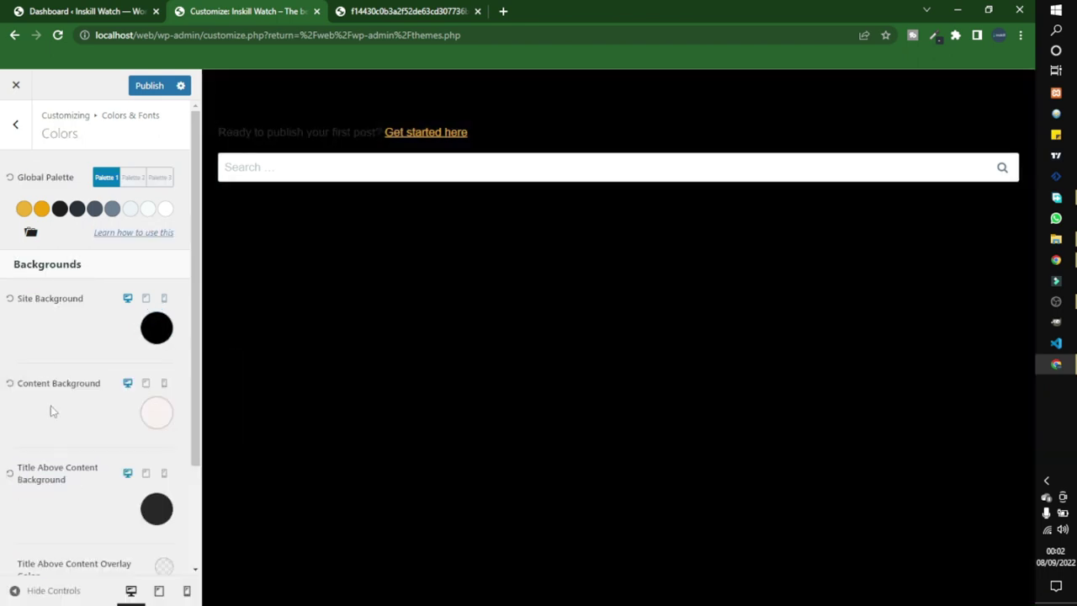
Step: Set the Site Background to the third global palette color, the near-black
click(155, 327)
click(97, 336)
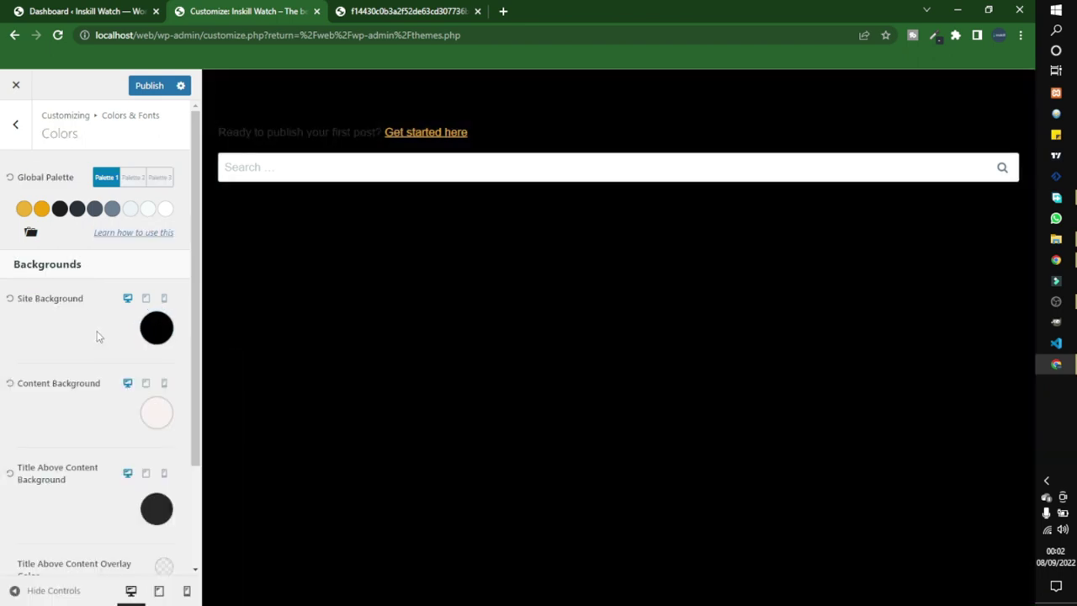
click(157, 327)
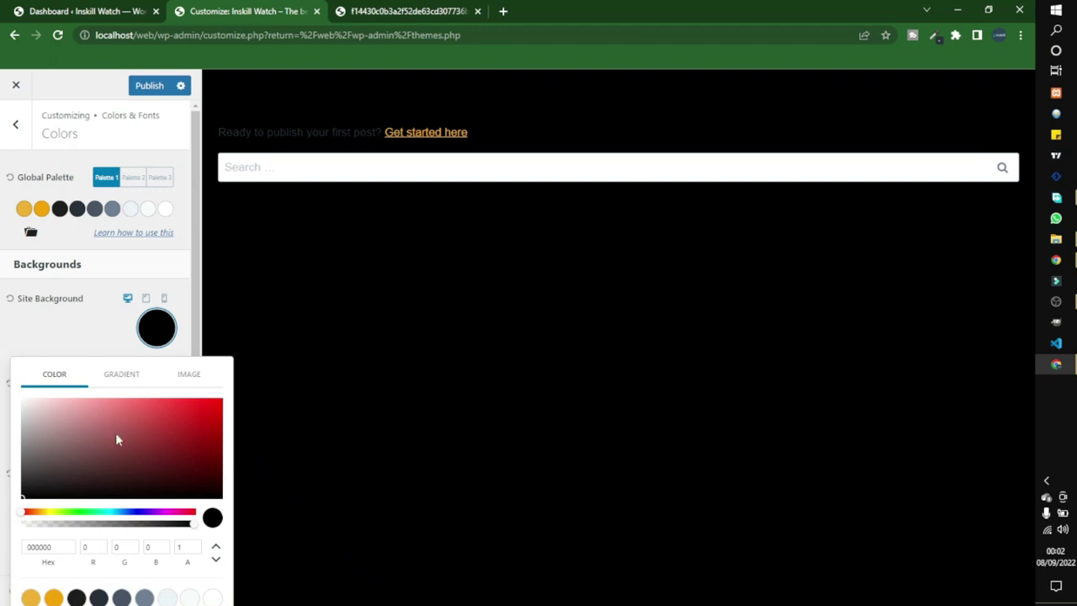
click(78, 595)
click(47, 324)
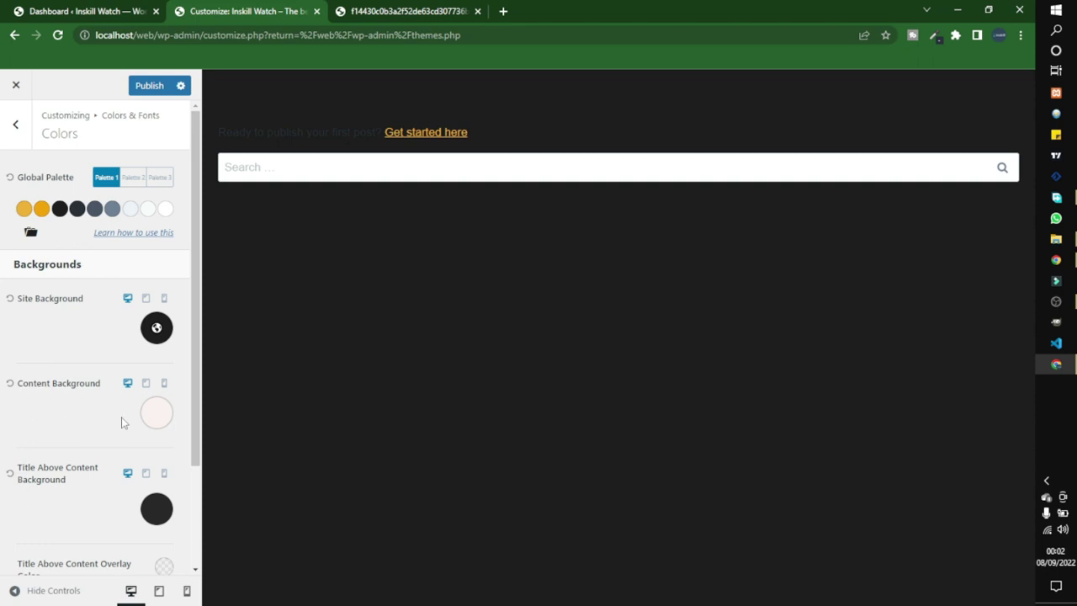
Step: Set the Title Above Content Background to the last global palette color, white FFFFFF
scroll(118, 414, down, 1)
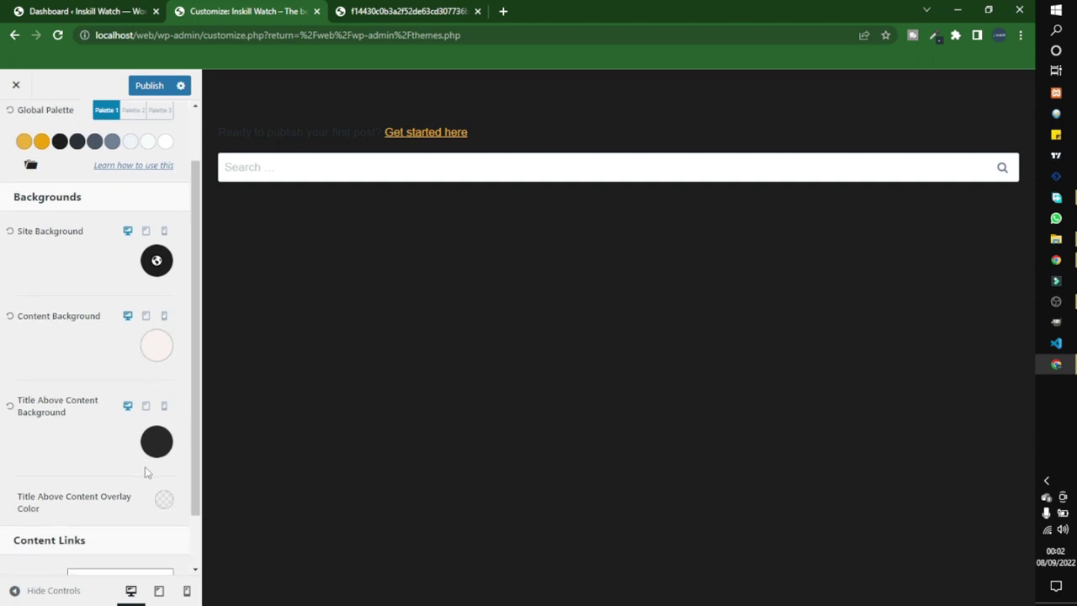
click(157, 441)
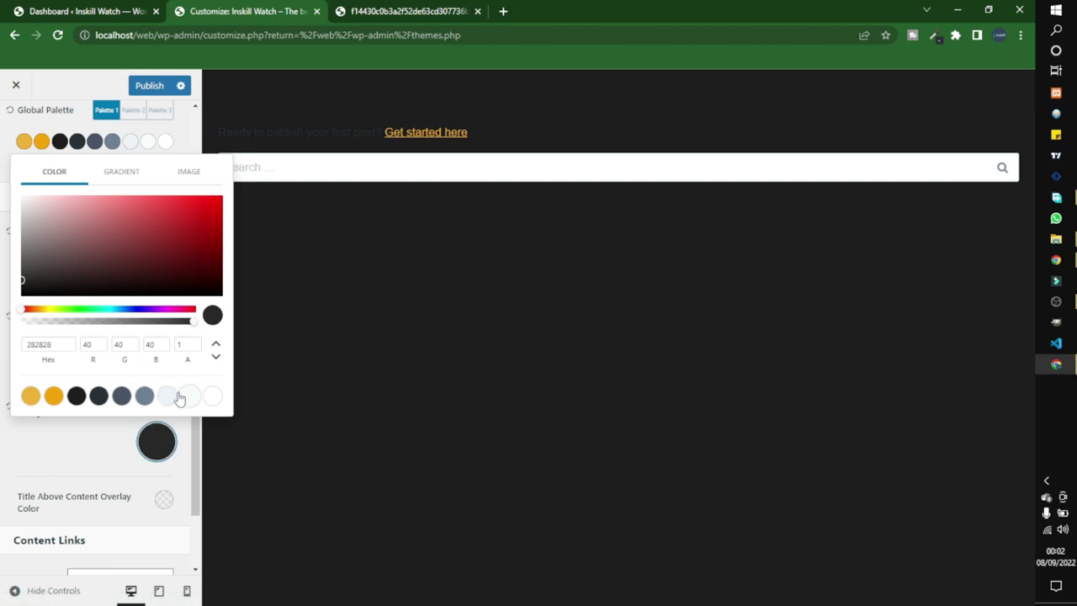
click(212, 395)
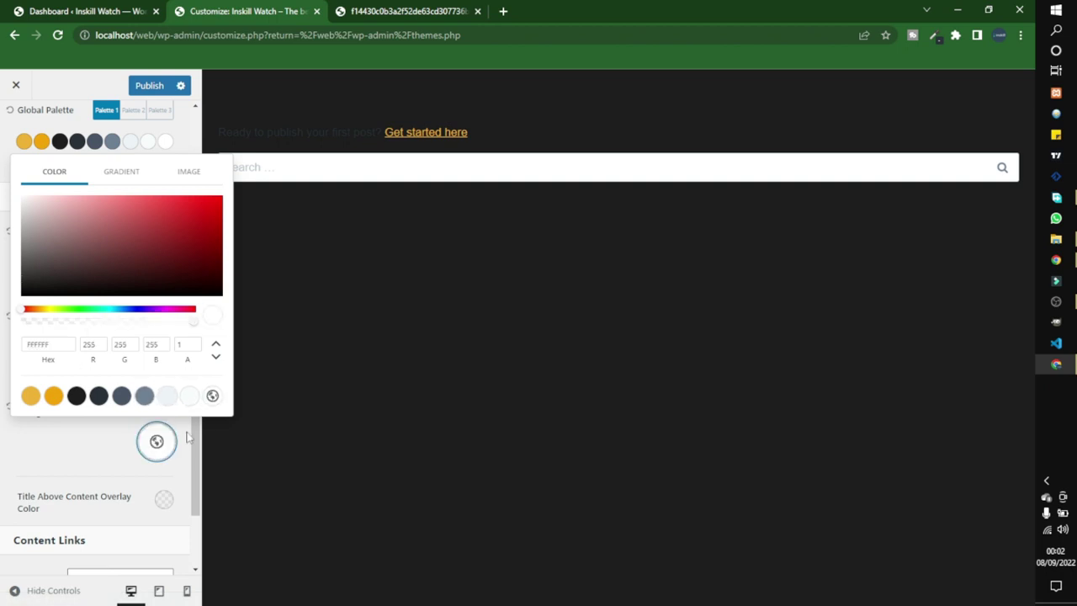
click(81, 438)
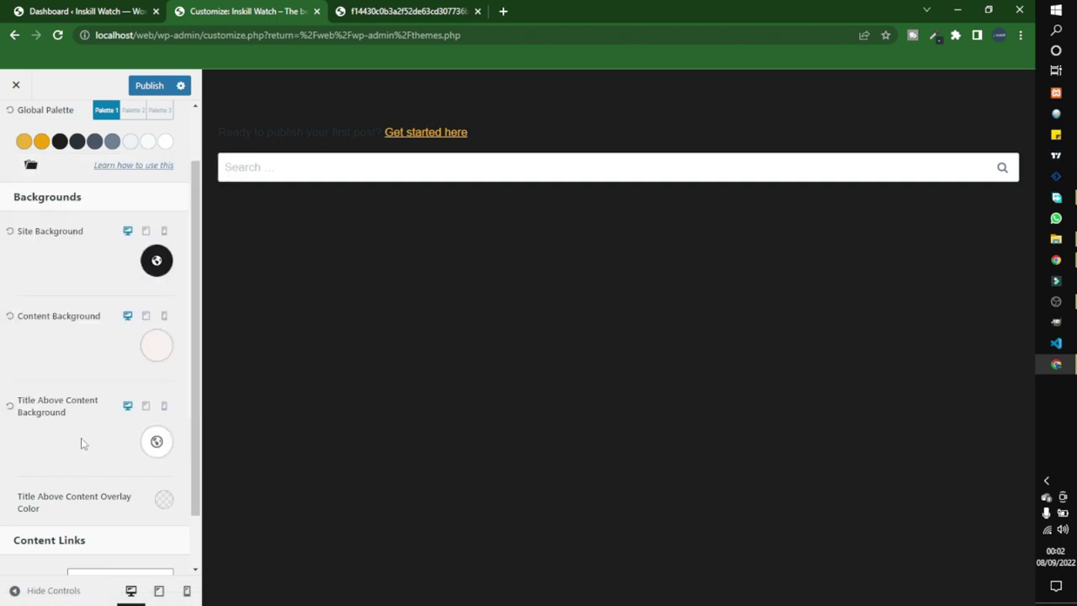
Step: Set the Title Above Content Overlay Color to the white global palette color
scroll(101, 454, down, 1)
click(164, 435)
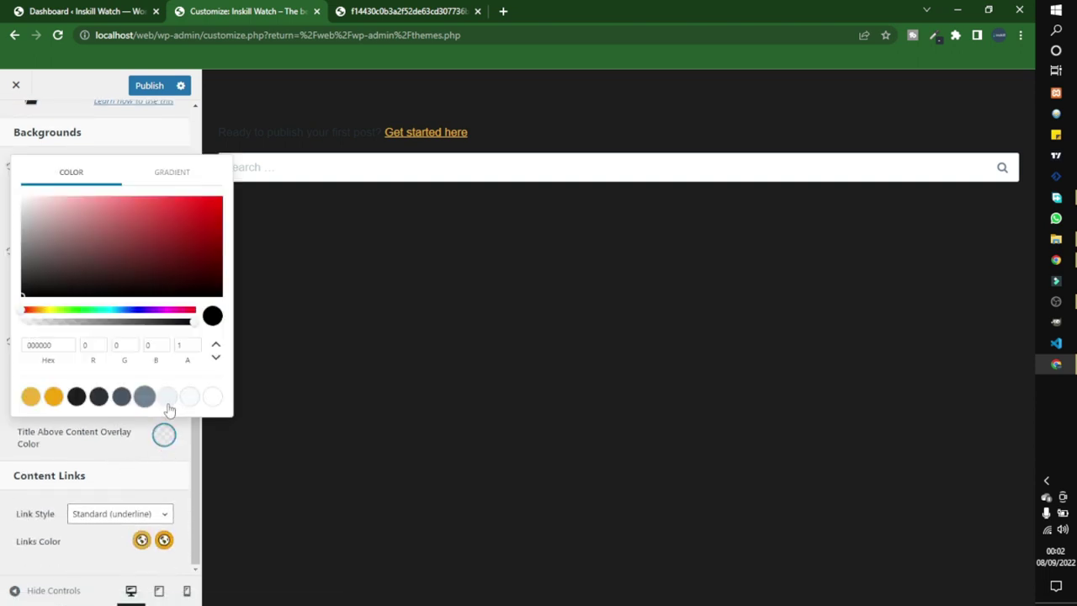
click(211, 396)
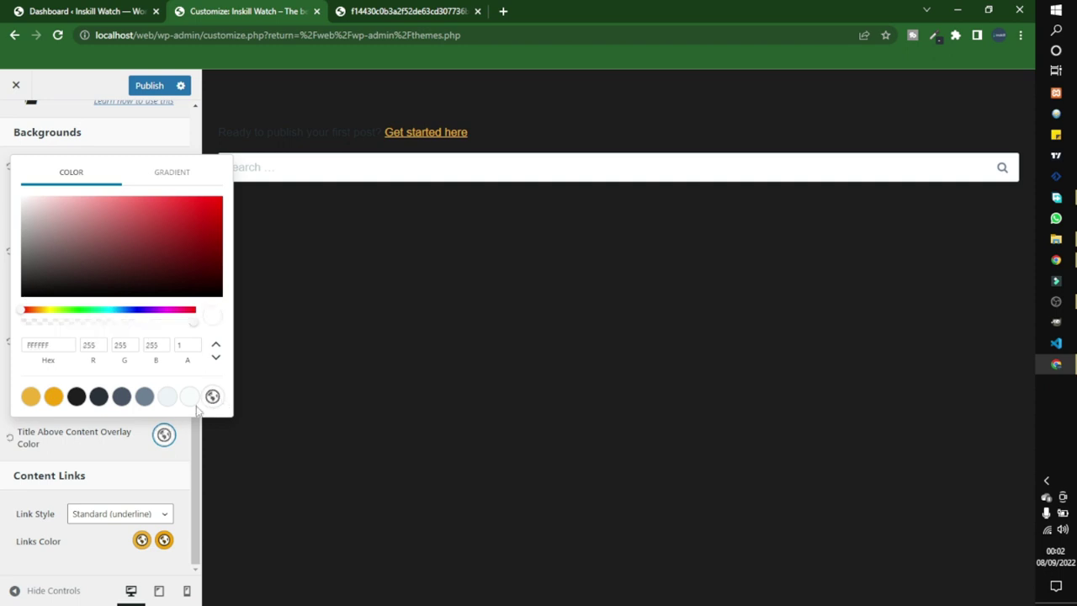
click(129, 444)
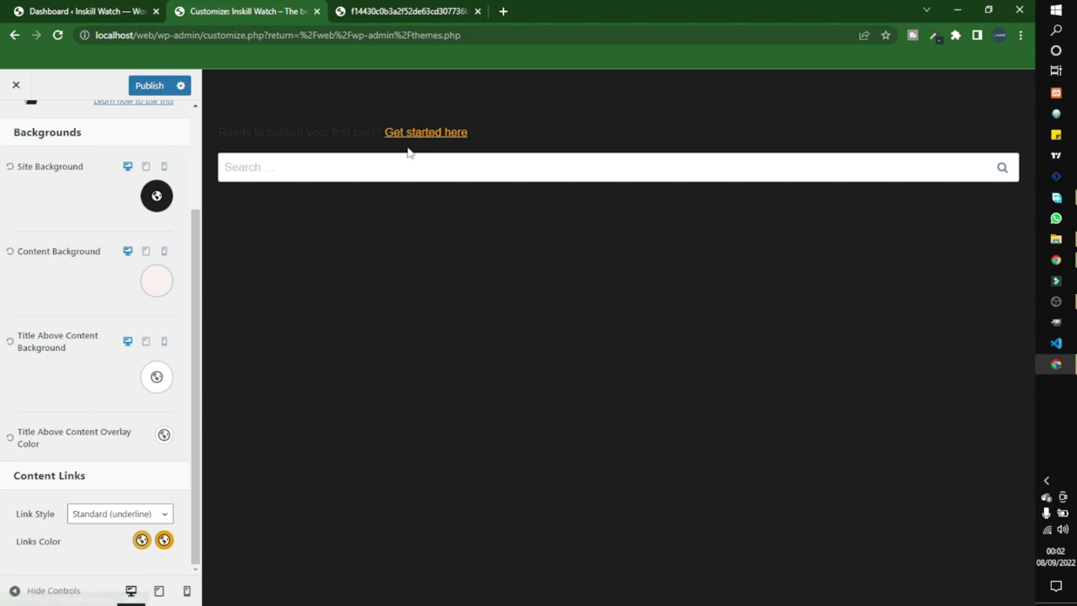
Step: Review the Buttons settings for colors, border, font and padding, and return to Colors & Fonts
scroll(34, 340, up, 2)
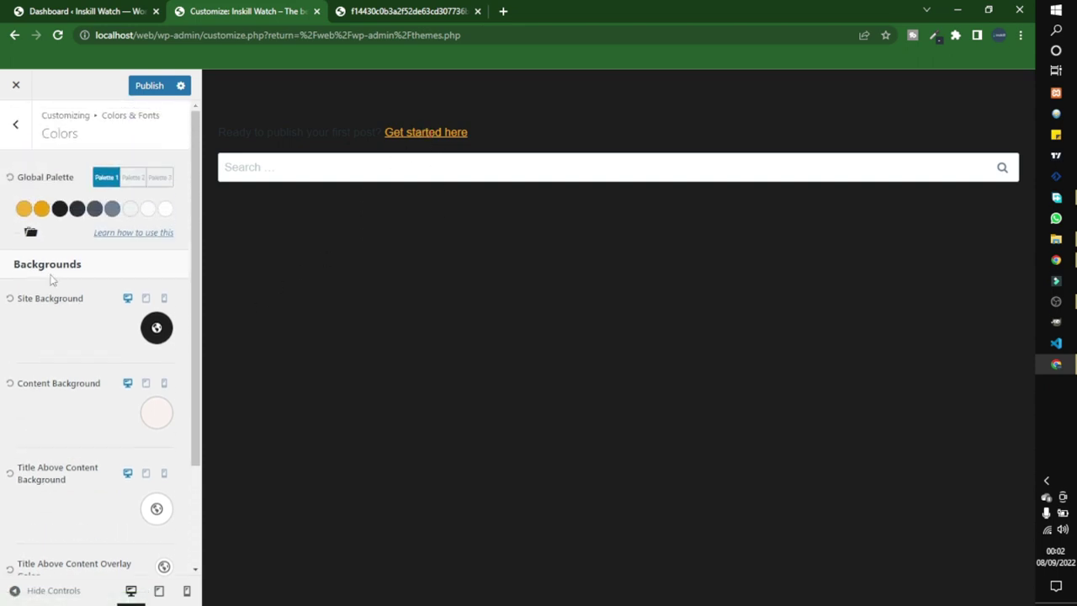
click(16, 124)
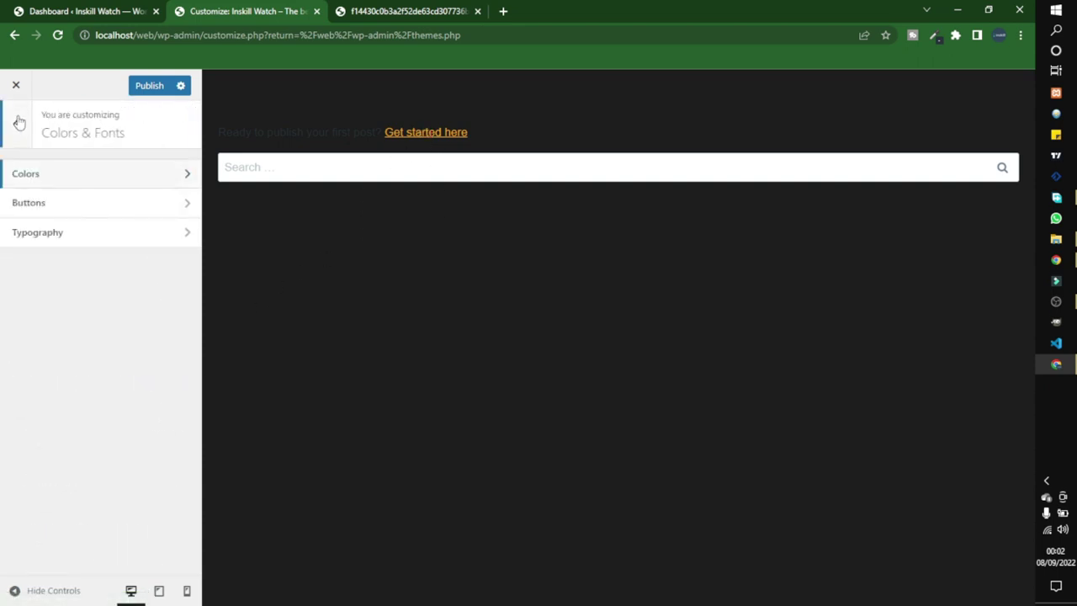
click(27, 203)
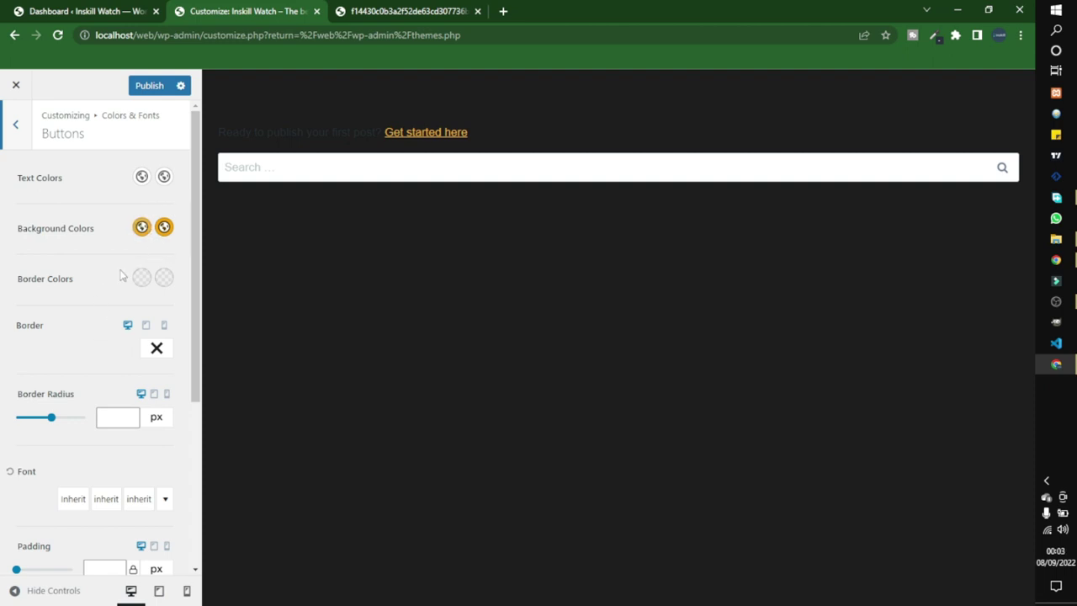
scroll(120, 275, down, 3)
scroll(118, 298, up, 3)
click(25, 145)
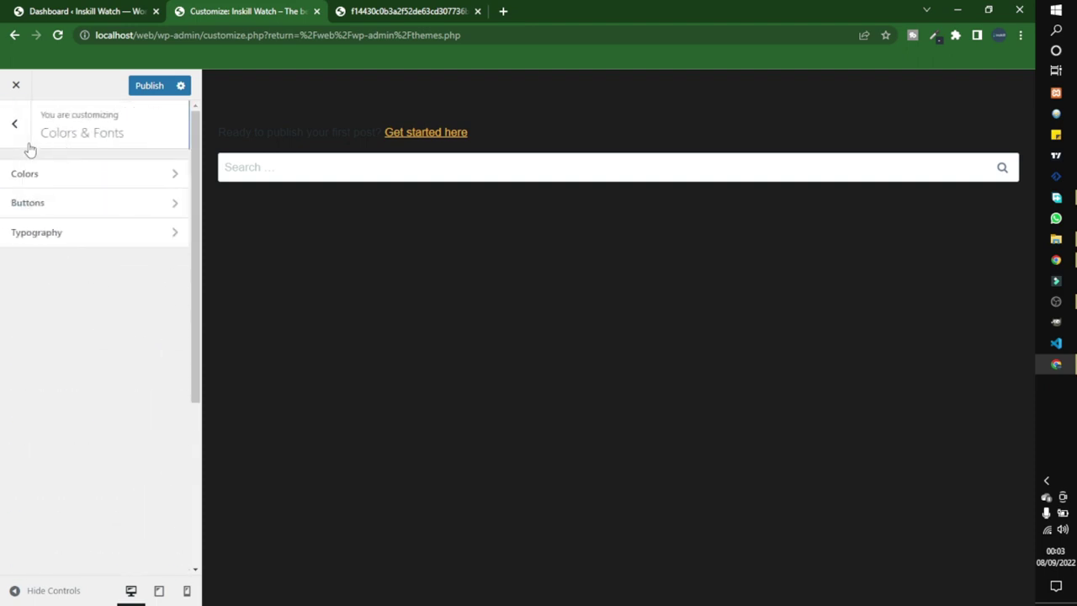
Step: Set the typography Base Font to Poppins and enable loading of italics font styles
click(50, 234)
click(67, 212)
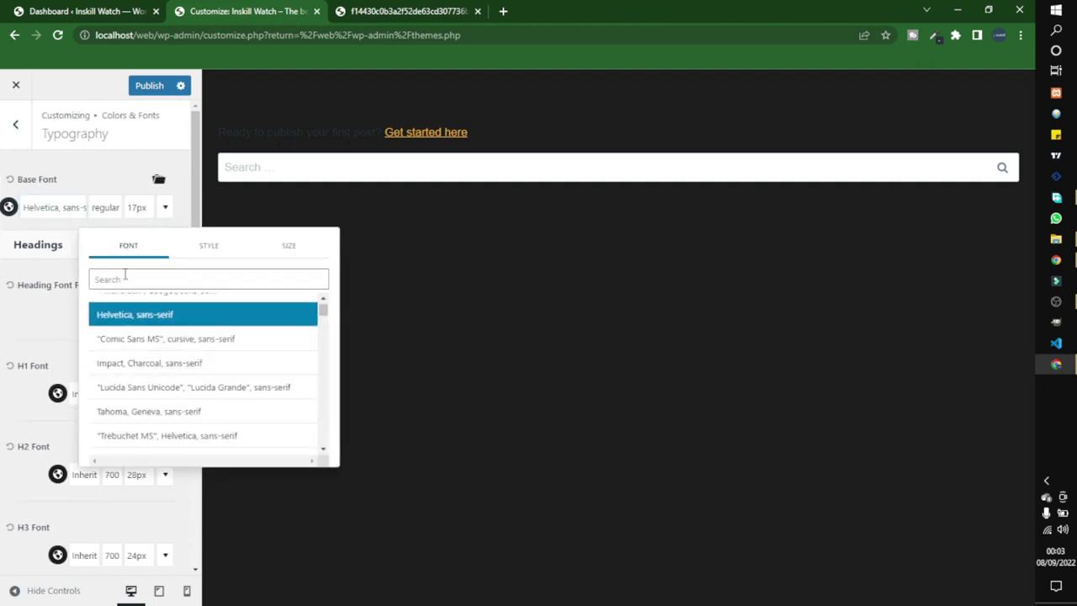
text(popp)
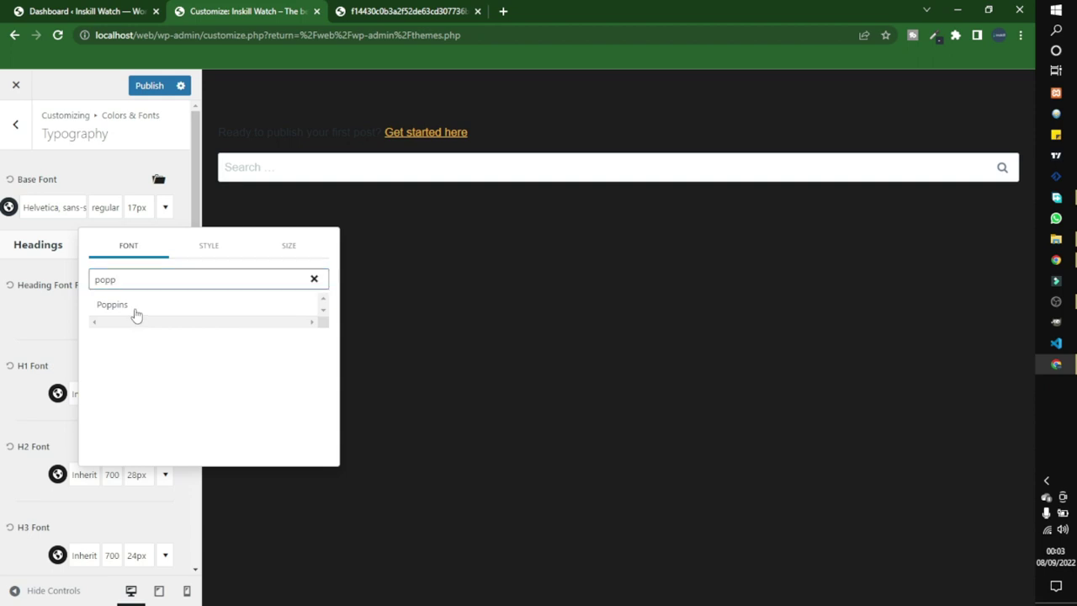
click(132, 308)
click(14, 229)
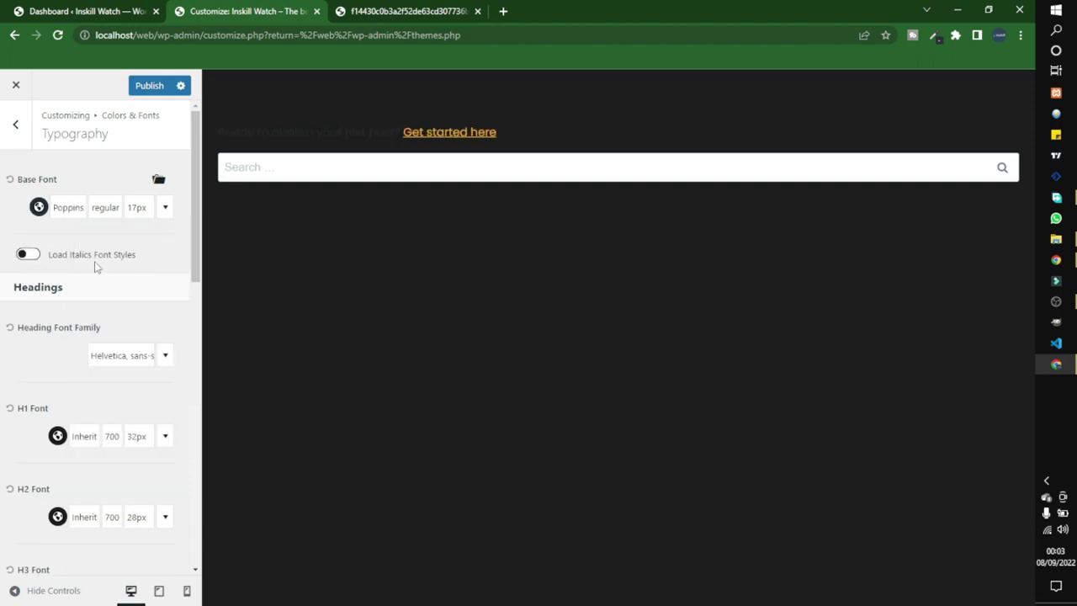
click(36, 260)
Step: Set the Heading Font Family to Poppins
scroll(108, 267, down, 2)
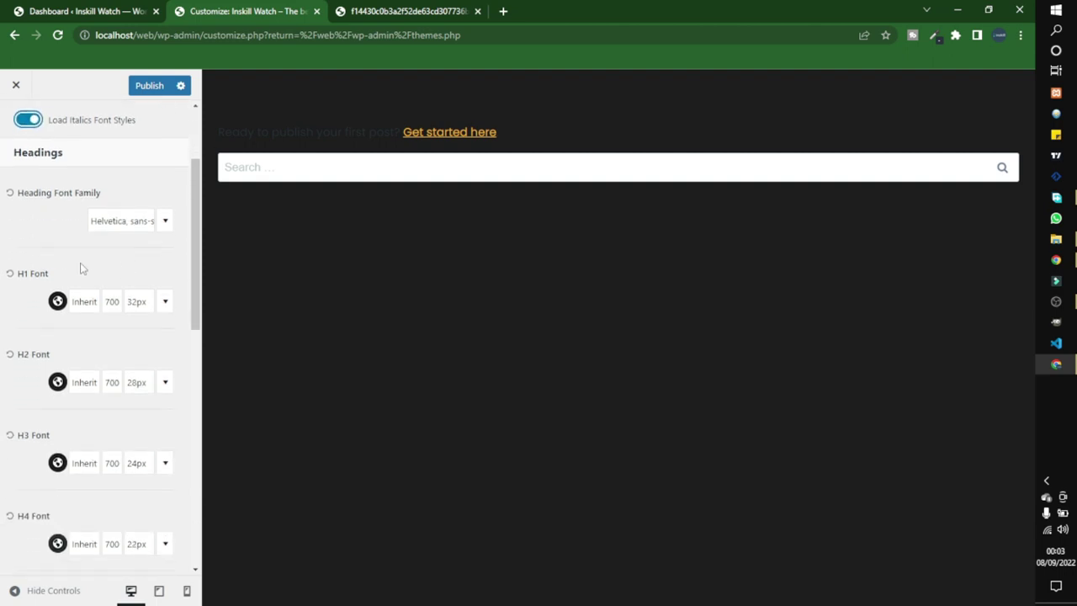
click(121, 222)
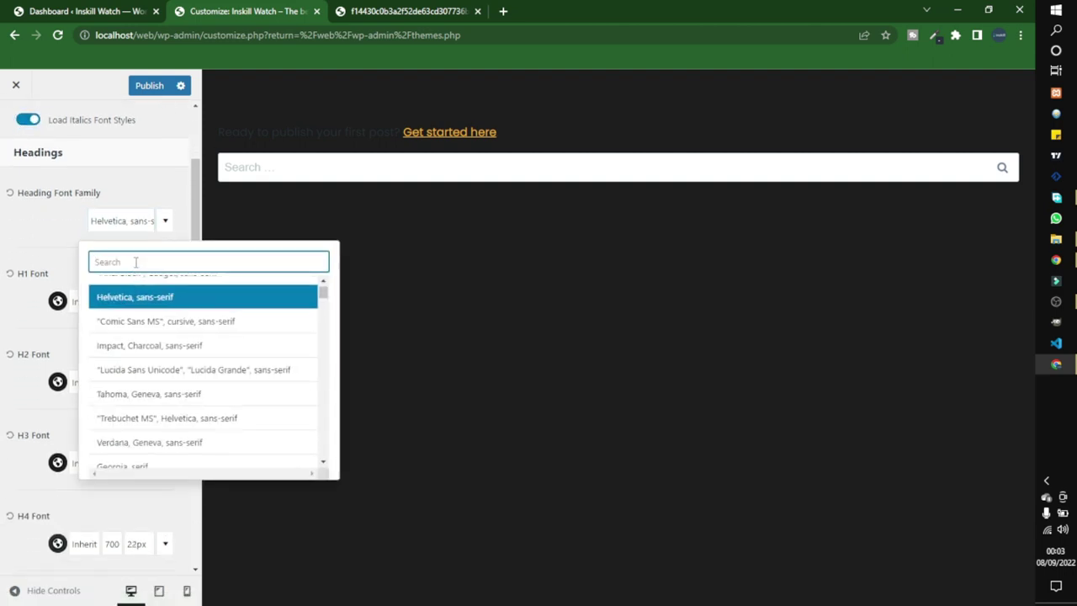
text(popp)
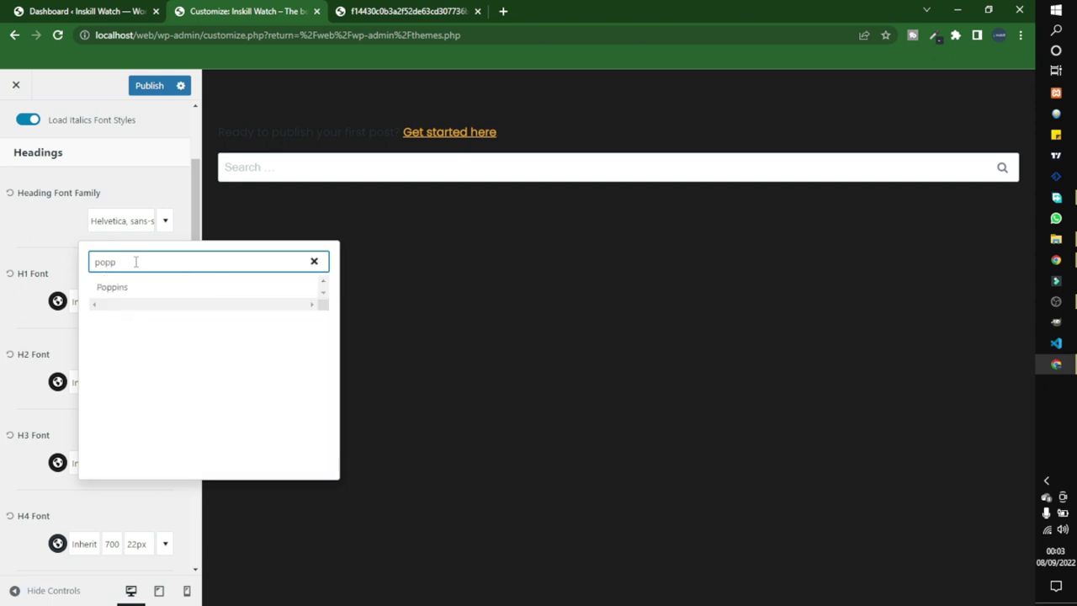
click(137, 295)
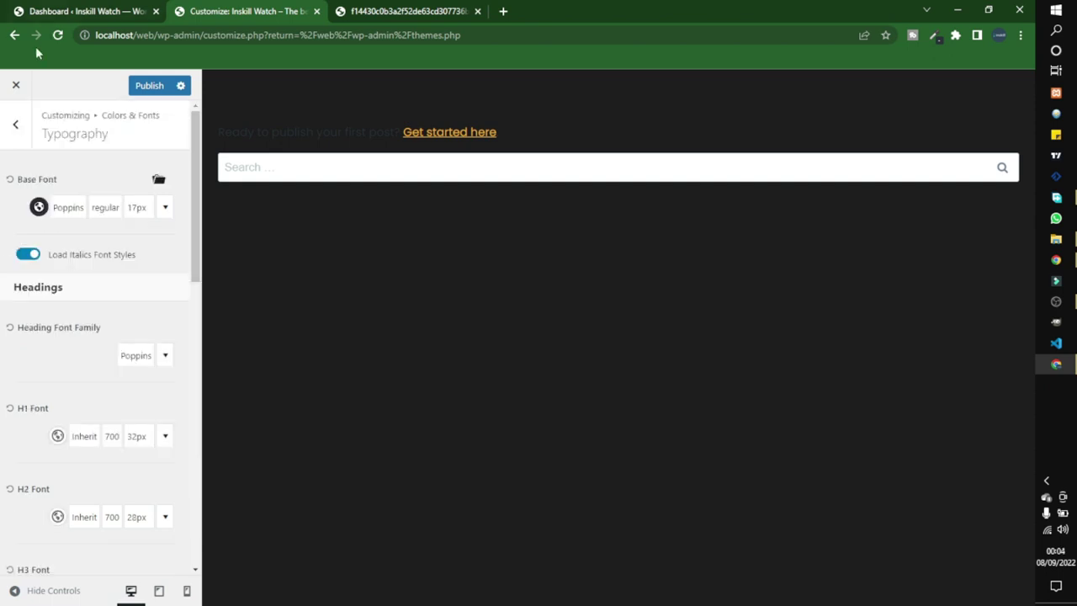
Step: Upload the favicon from the mosesmed web folder in Site Identity and use it uncropped as the site icon
click(14, 128)
click(13, 126)
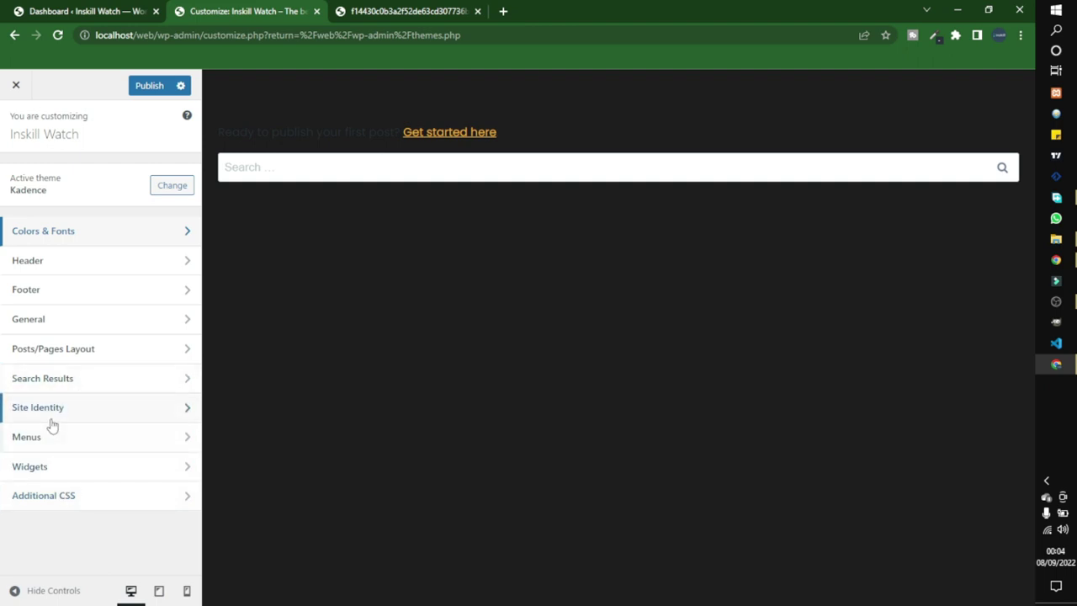
click(84, 416)
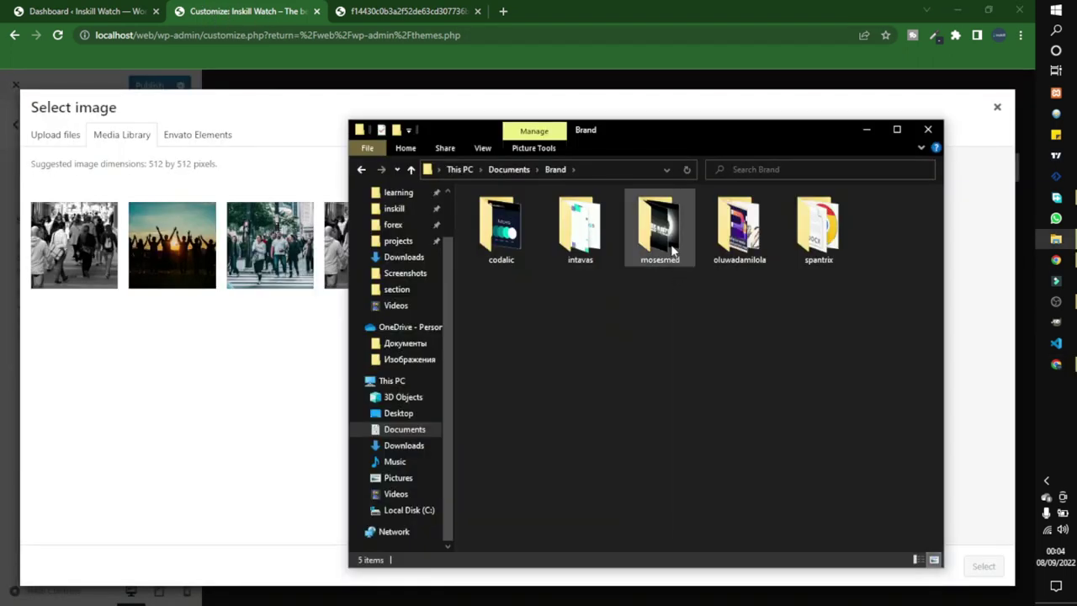
double_click(673, 249)
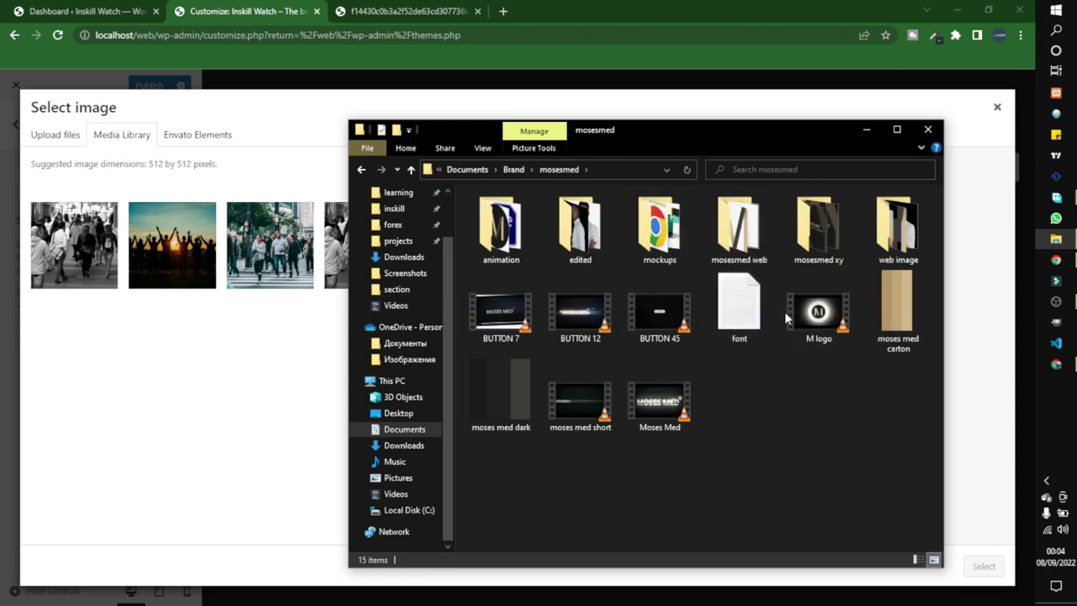
double_click(740, 236)
drag(501, 223, 196, 354)
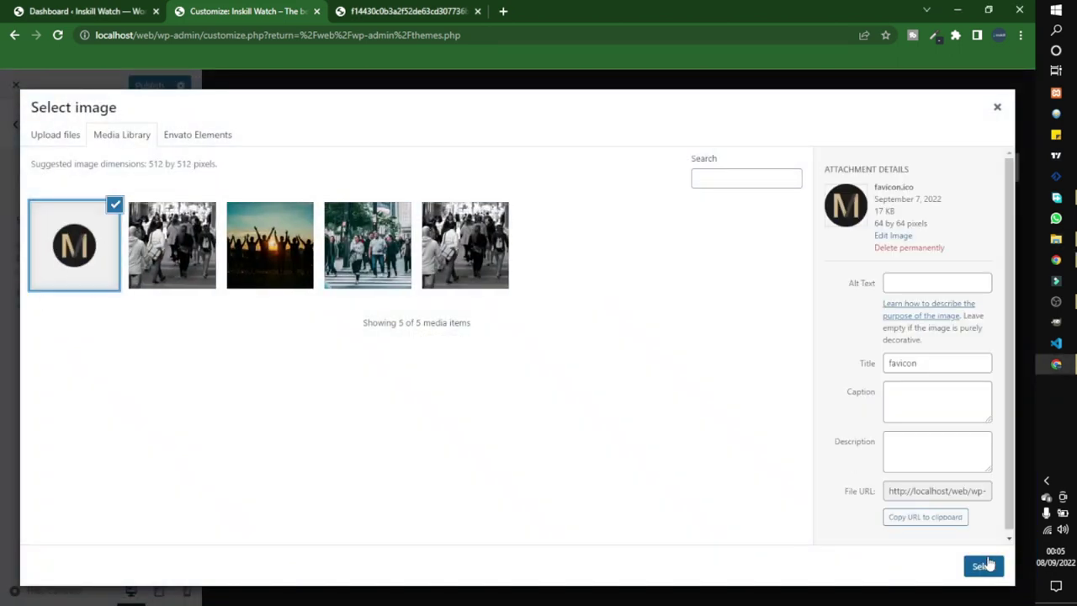
click(984, 566)
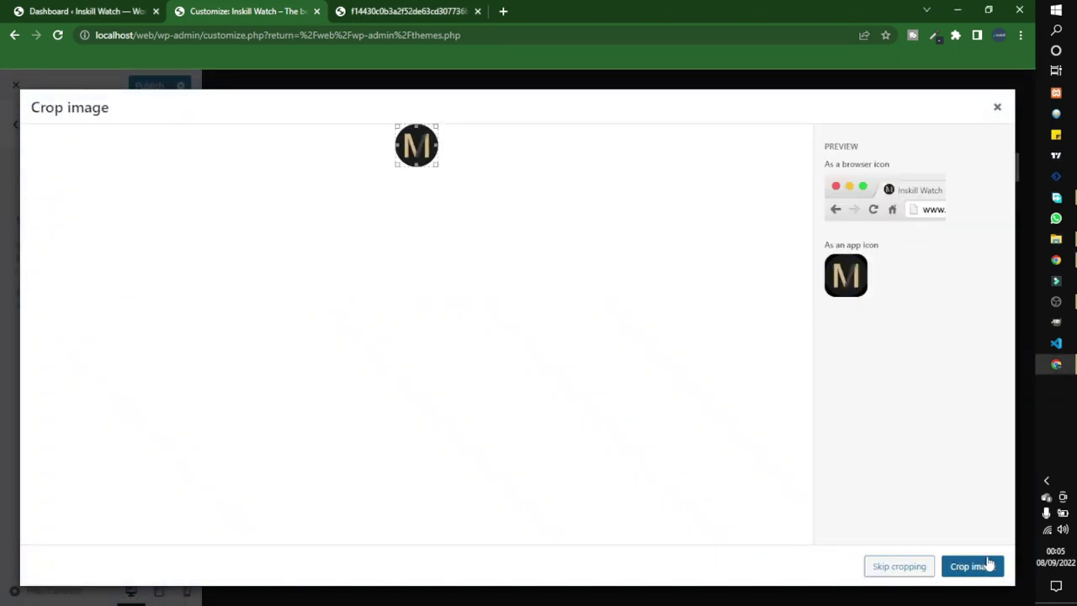
click(920, 568)
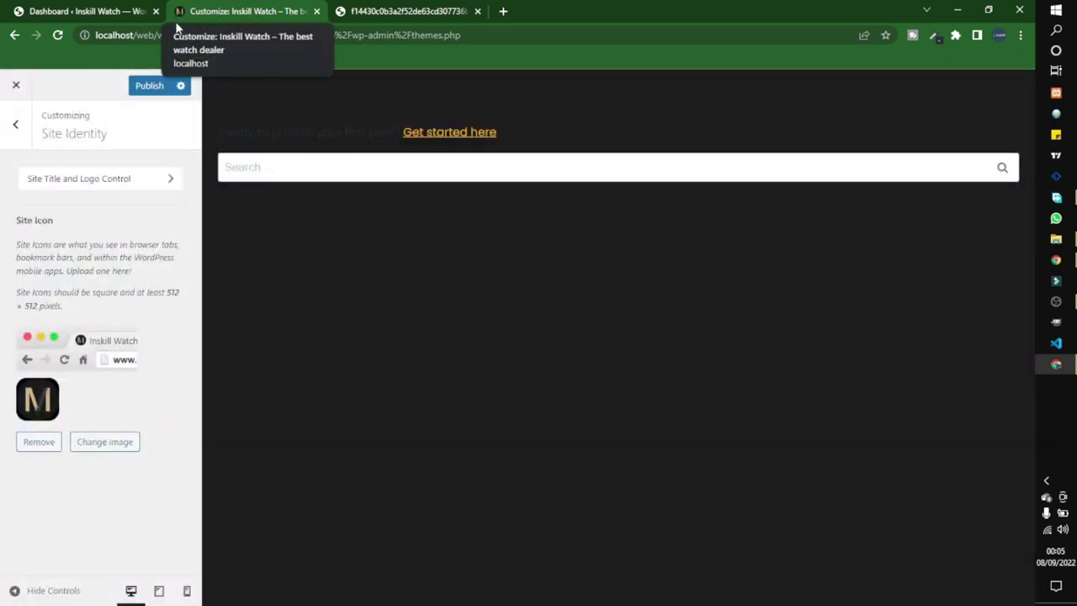
Step: Set the Base Font color in Typography to the white global palette color and publish the customizations
click(15, 124)
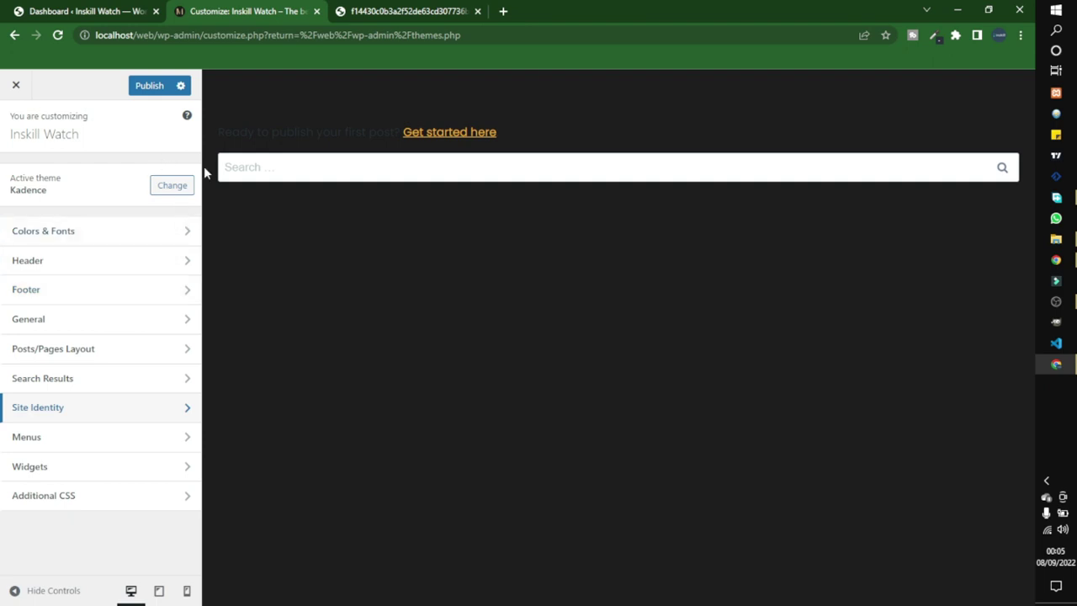
click(143, 233)
click(130, 242)
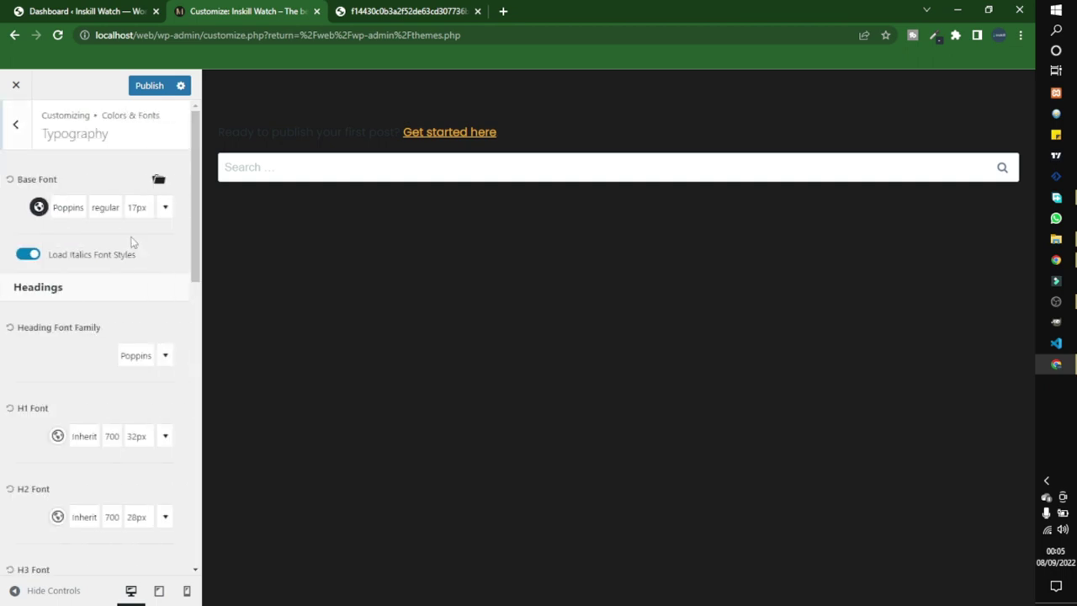
scroll(103, 337, down, 7)
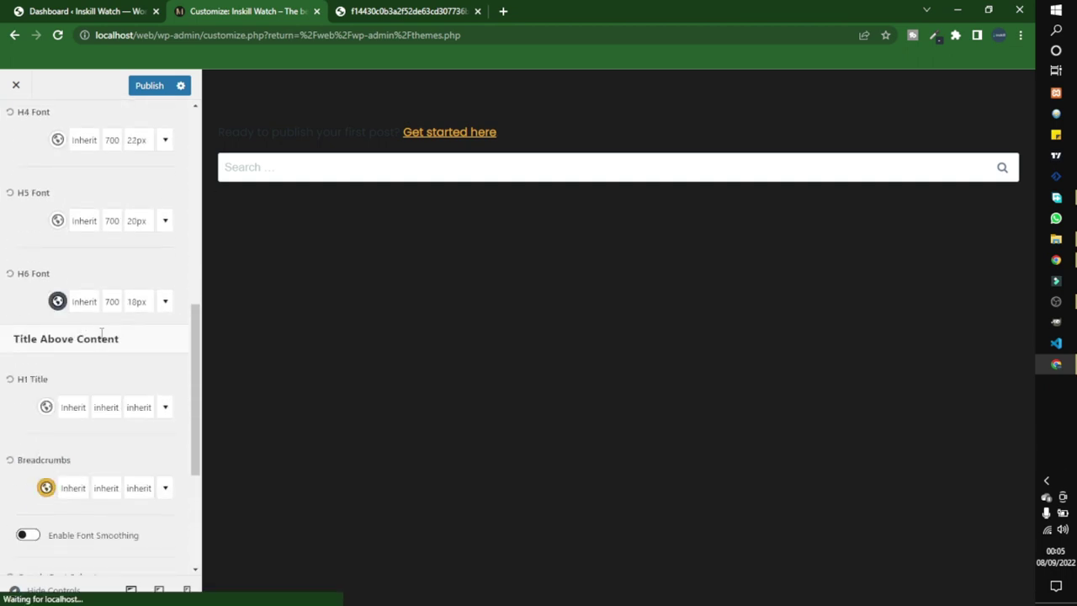
scroll(102, 333, down, 2)
scroll(101, 335, up, 6)
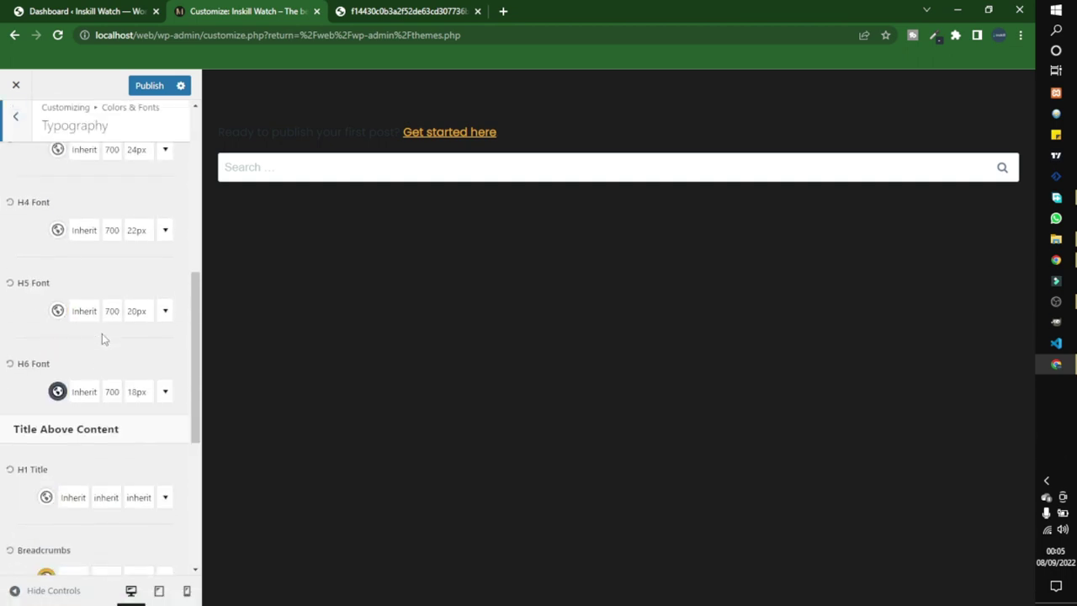
scroll(102, 333, up, 3)
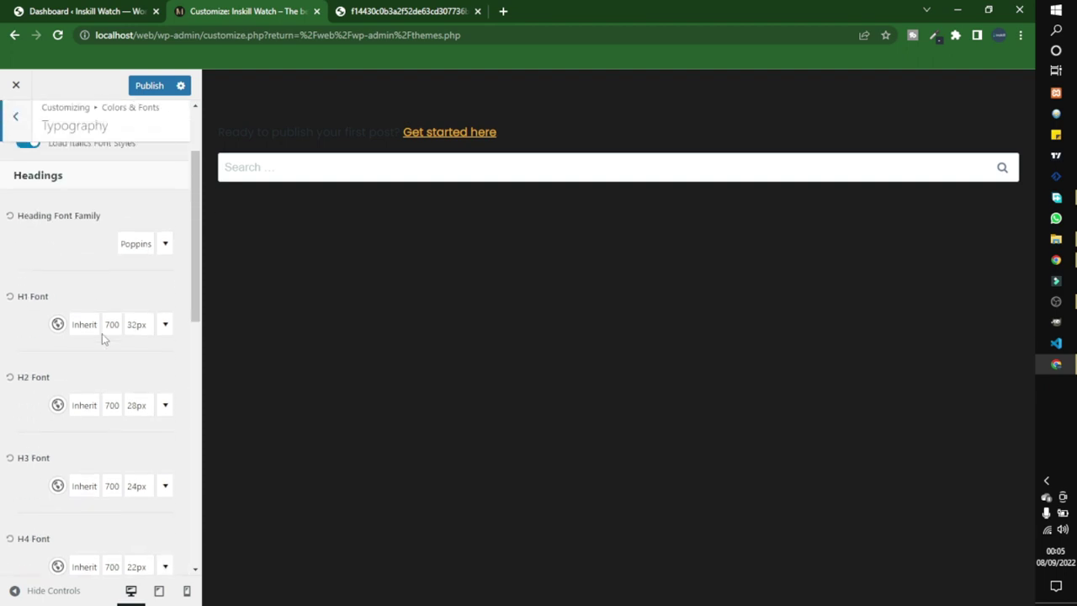
scroll(103, 340, up, 1)
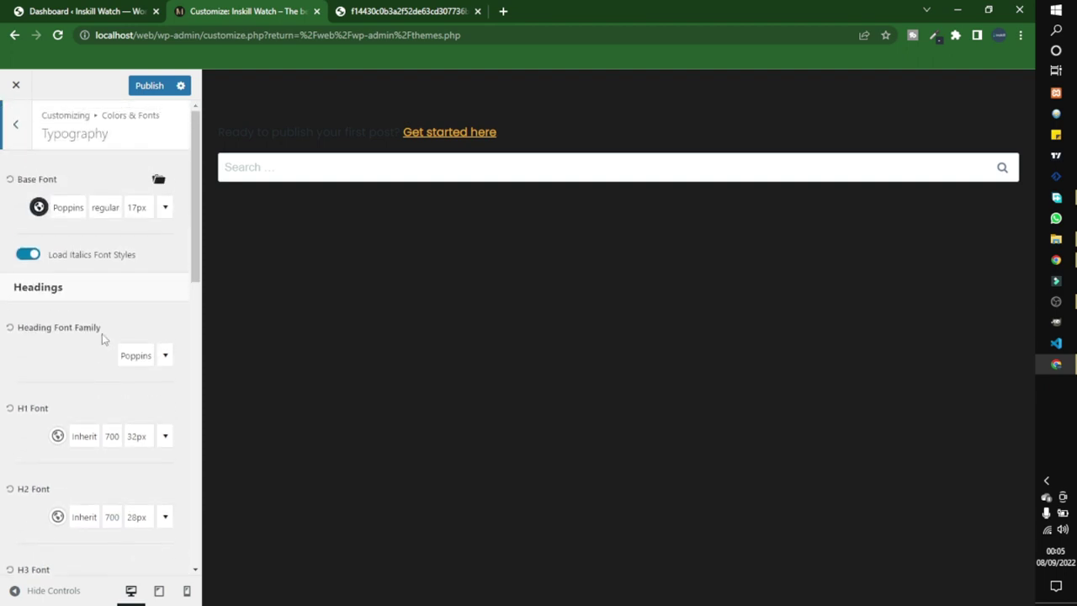
click(38, 207)
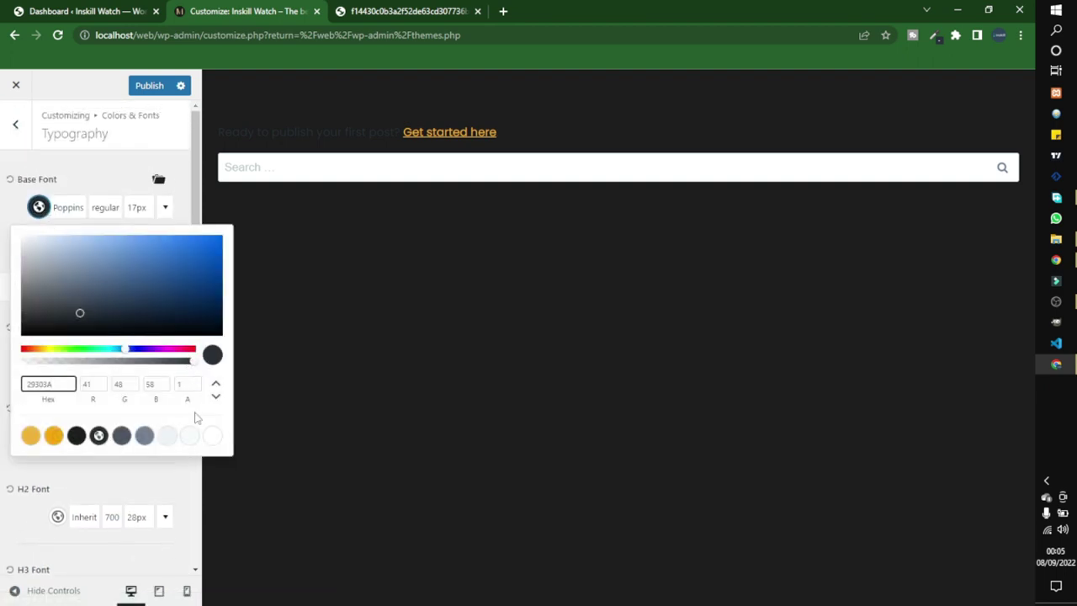
click(212, 435)
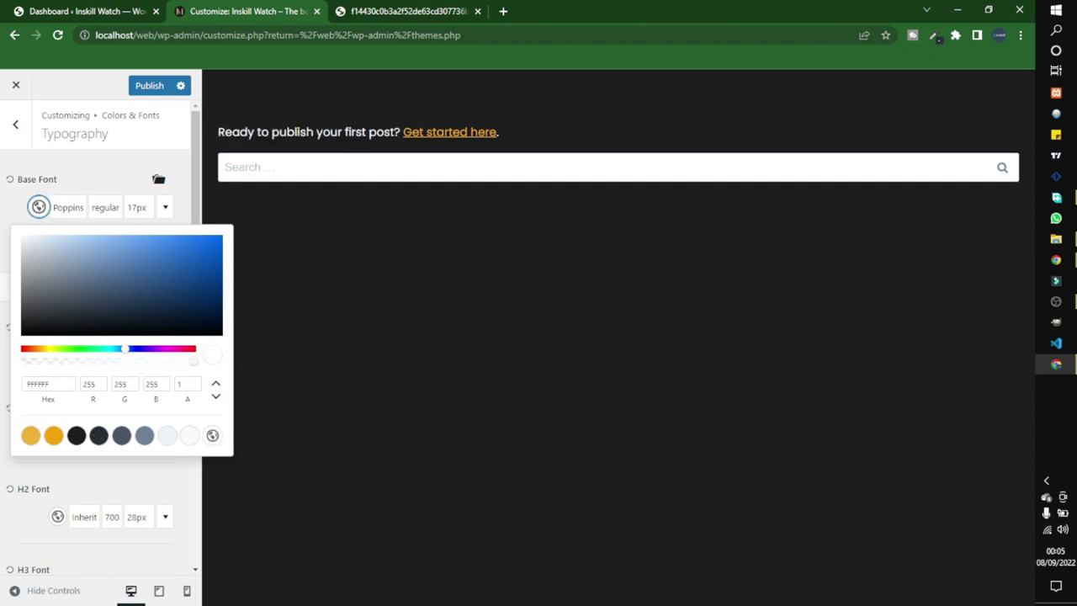
click(145, 86)
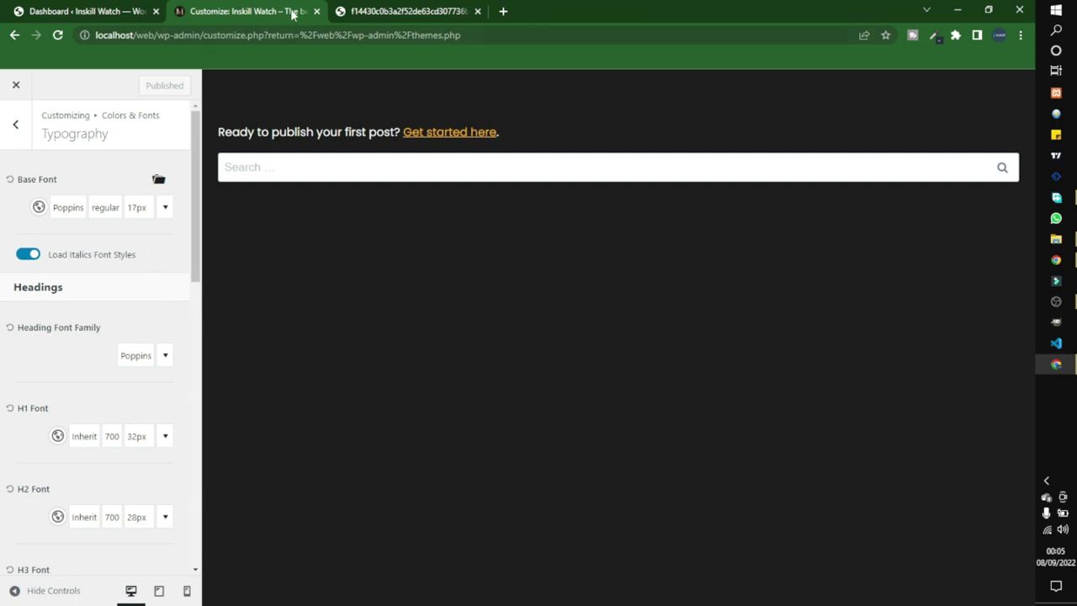
Step: Close the customizer tab, move the palette image tab ahead of the Dashboard tab, and return to the WordPress Dashboard
click(317, 11)
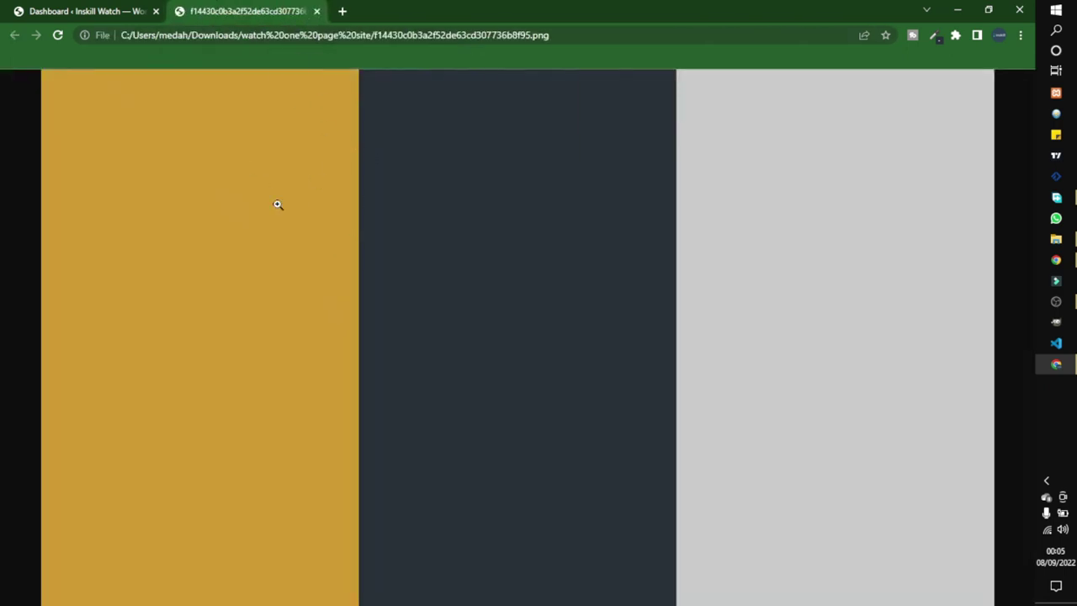
drag(284, 8, 149, 8)
click(219, 10)
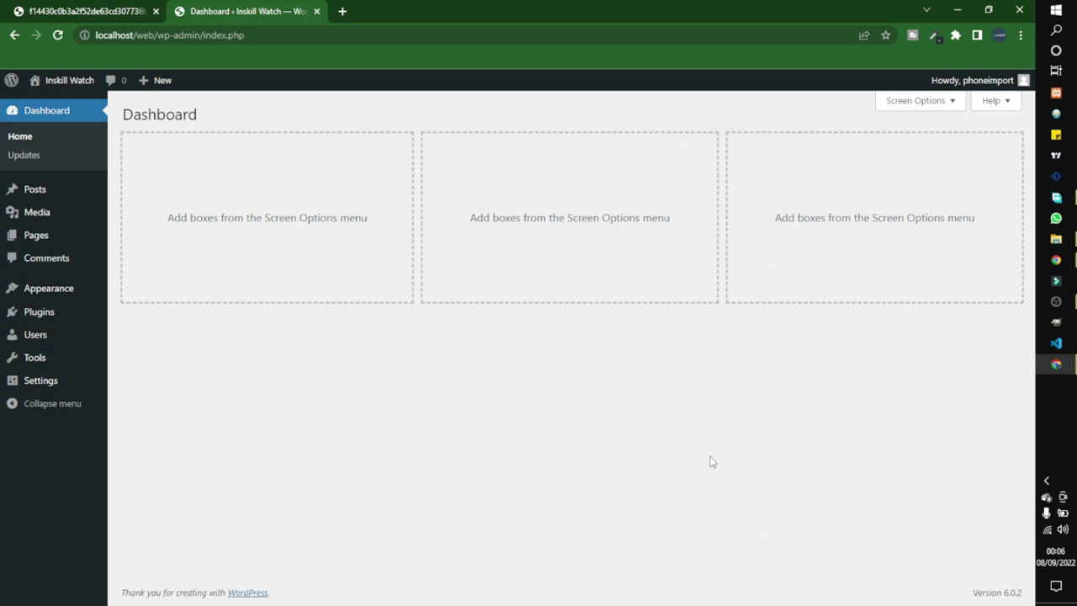
Step: Complete the ElementsKit onboarding without installing the suggested plugins, and save its modules with ElementsKit Icon Pack, Header Footer and Onepage Scroll on
click(50, 362)
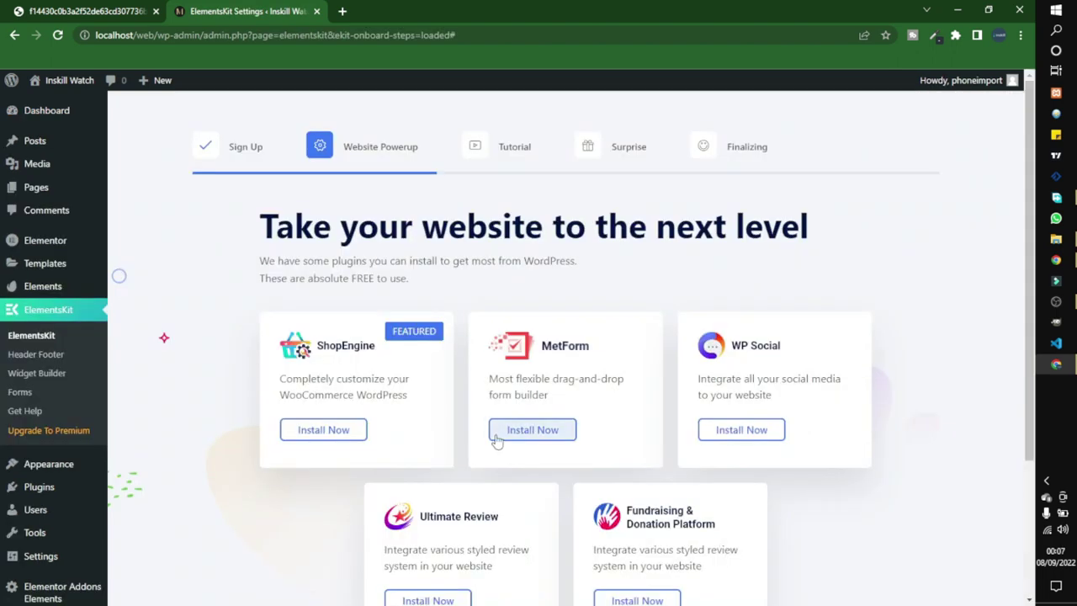
scroll(497, 442, down, 2)
click(815, 543)
scroll(758, 526, down, 2)
scroll(757, 527, down, 1)
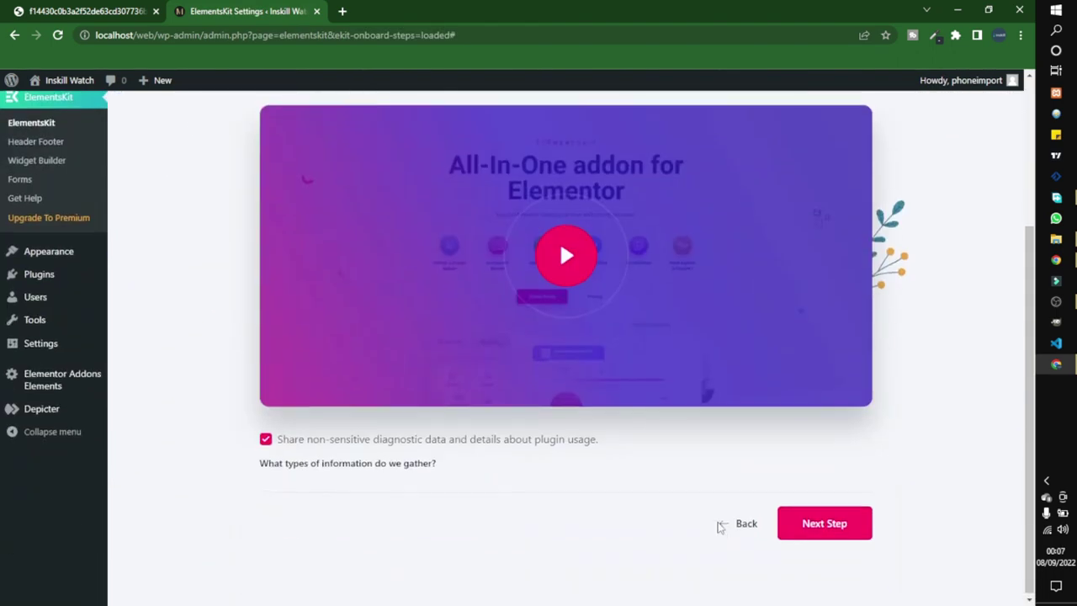
click(804, 526)
scroll(697, 469, down, 3)
click(820, 522)
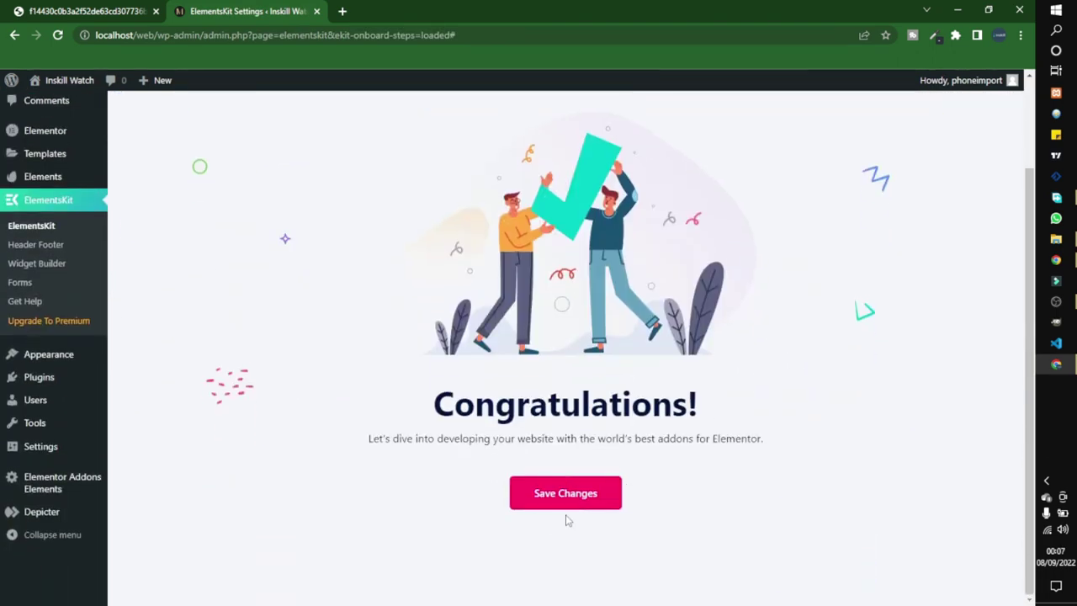
click(553, 491)
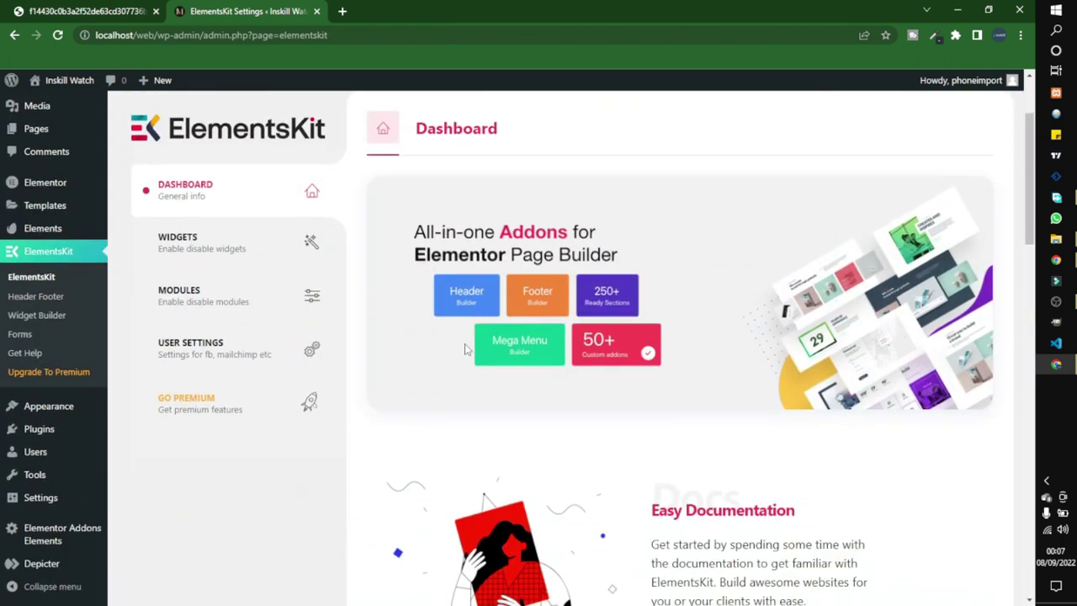
click(250, 292)
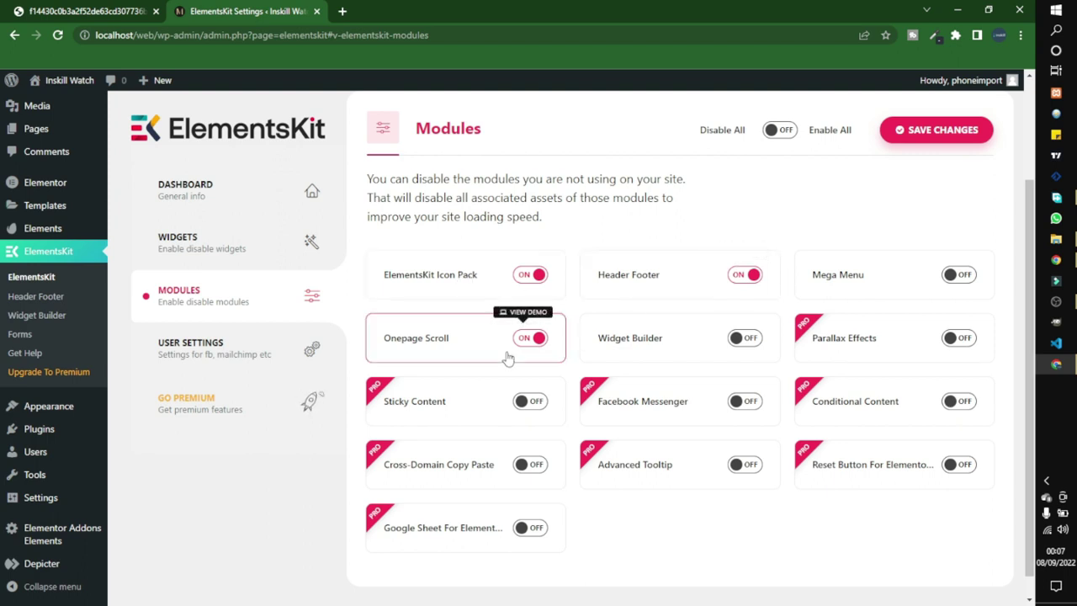
click(942, 132)
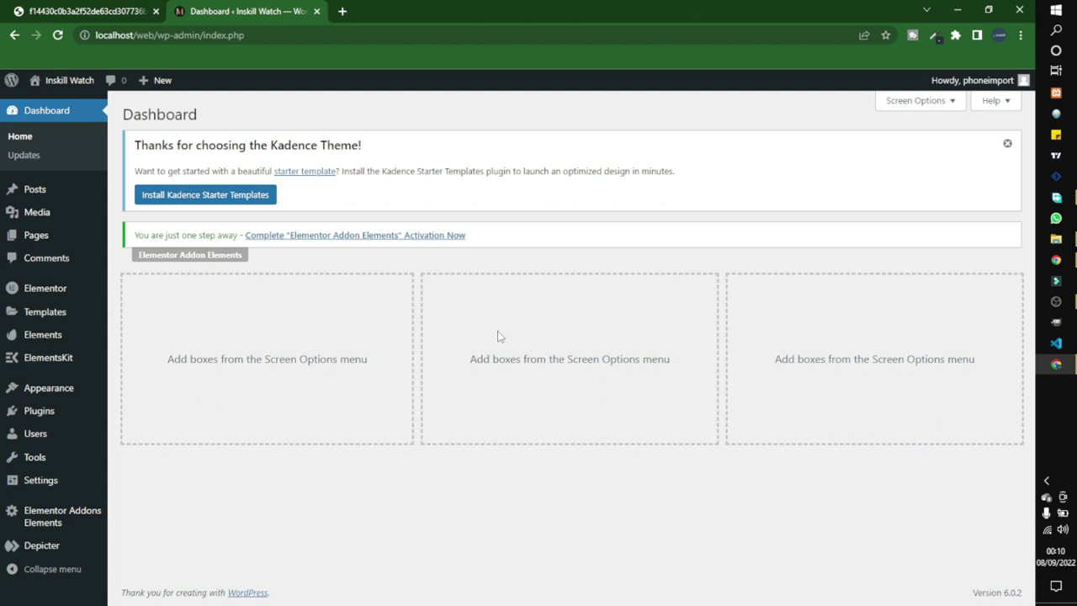
Step: Open the Add Plugins page in a new tab and search for "header and footer"
mouse_move(42, 413)
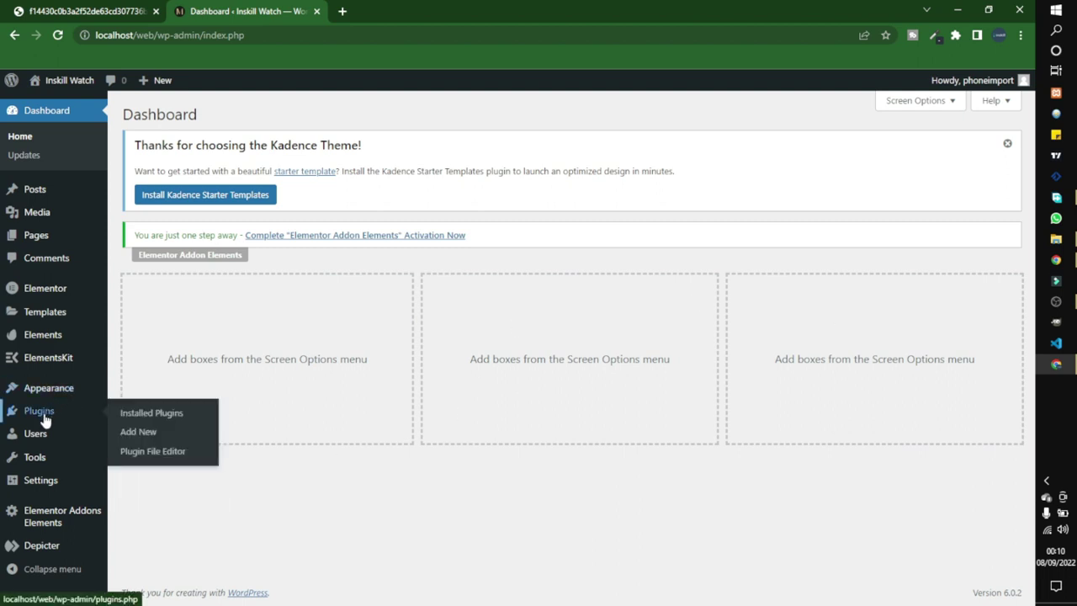
right_click(134, 431)
click(176, 441)
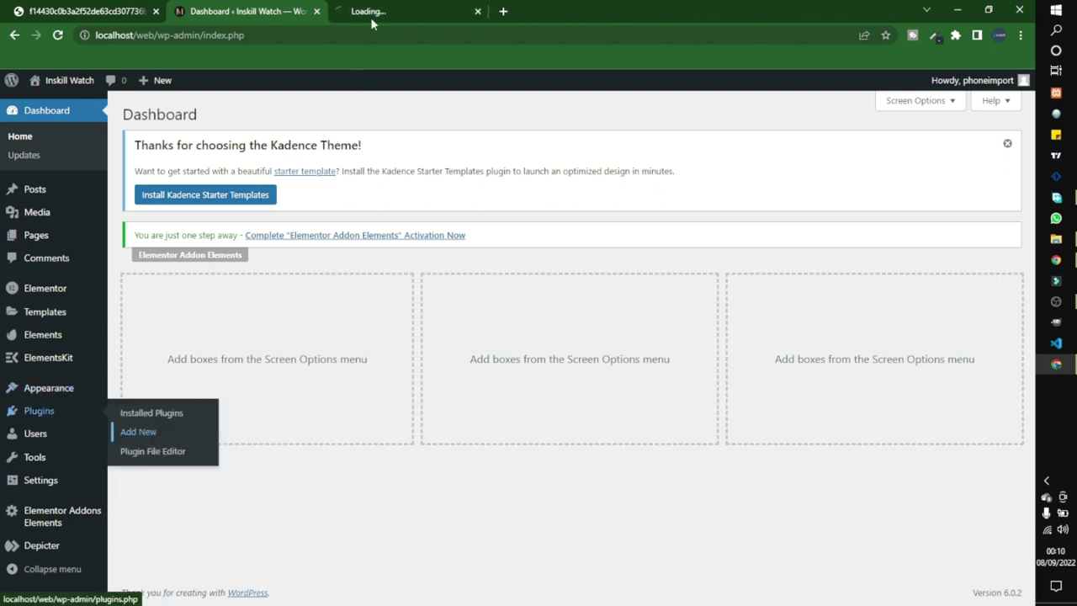
click(400, 8)
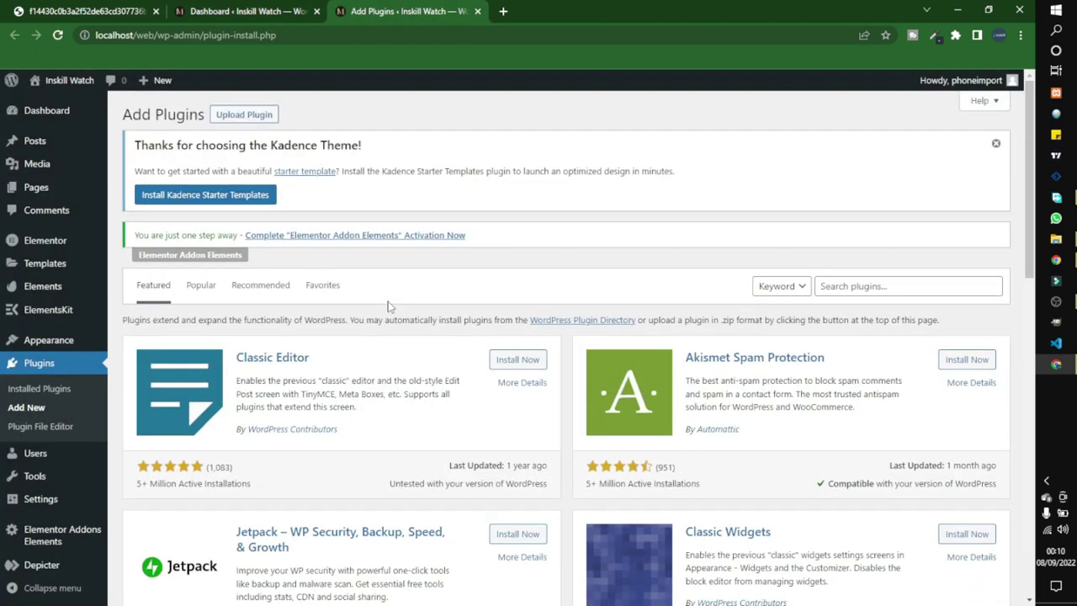
click(879, 282)
text(heade)
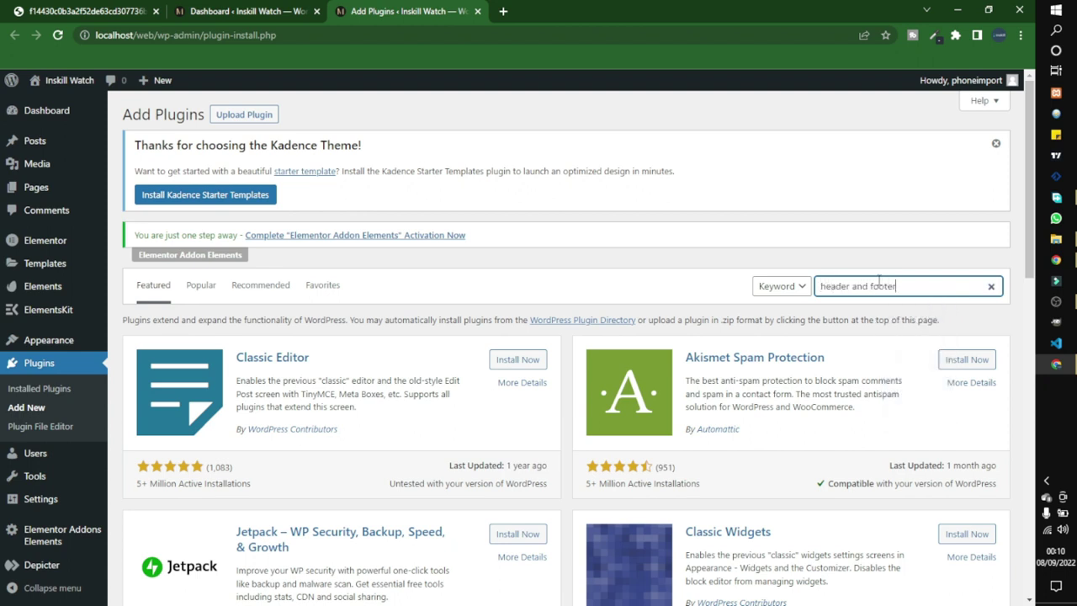
text(r and footer)
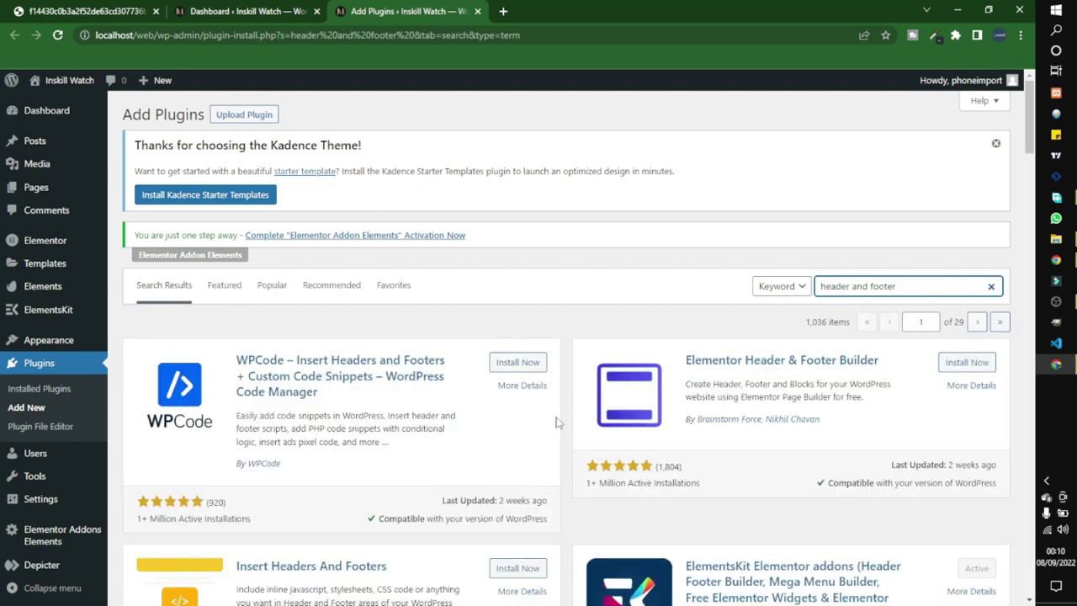
Step: Install and activate the Elementor Header & Footer Builder plugin
scroll(556, 423, down, 1)
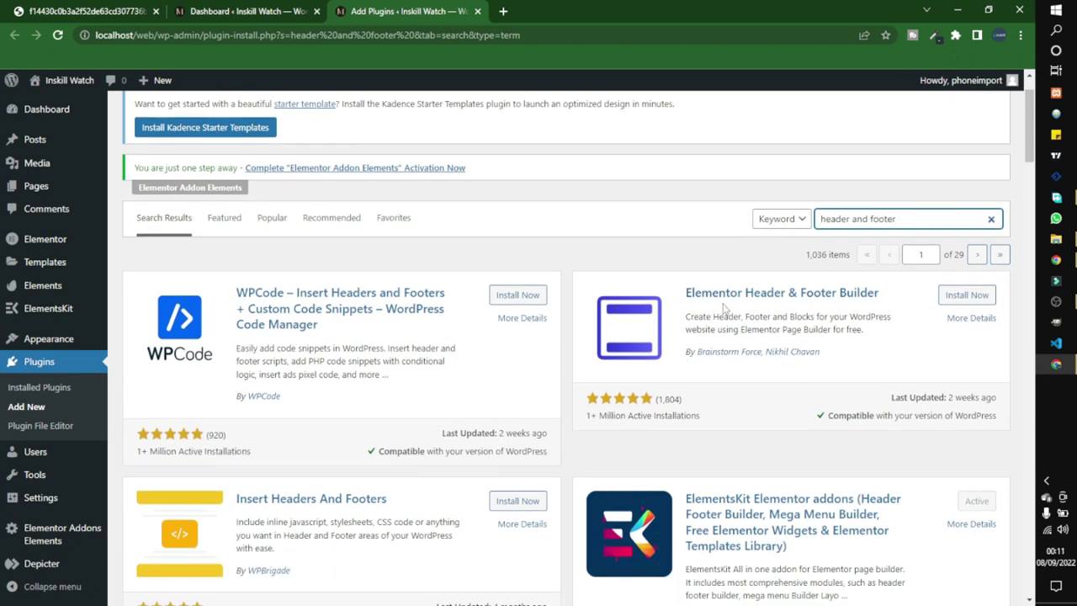
click(985, 296)
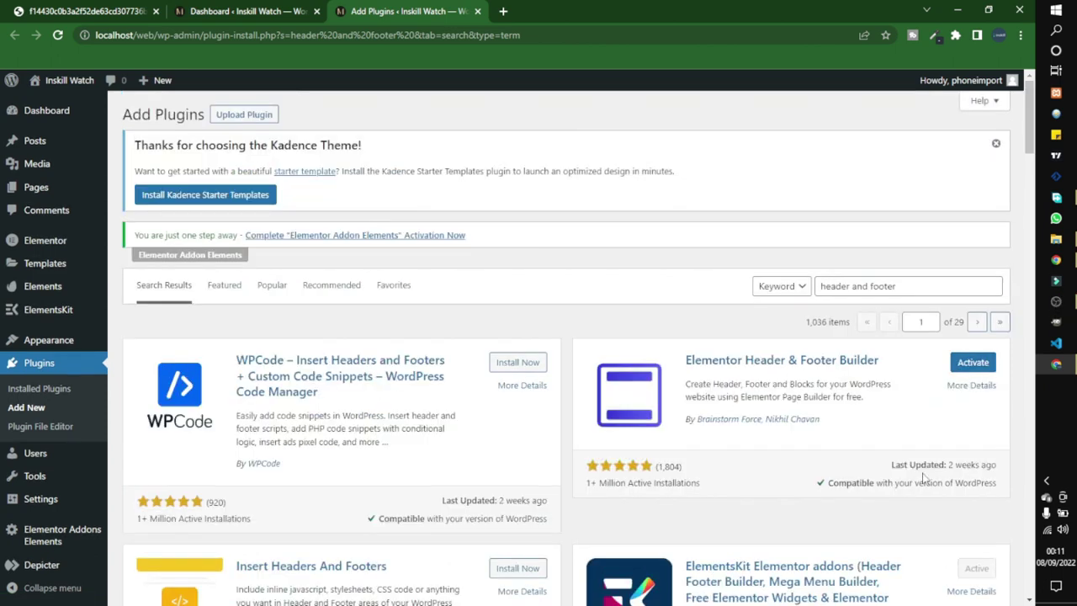
click(974, 368)
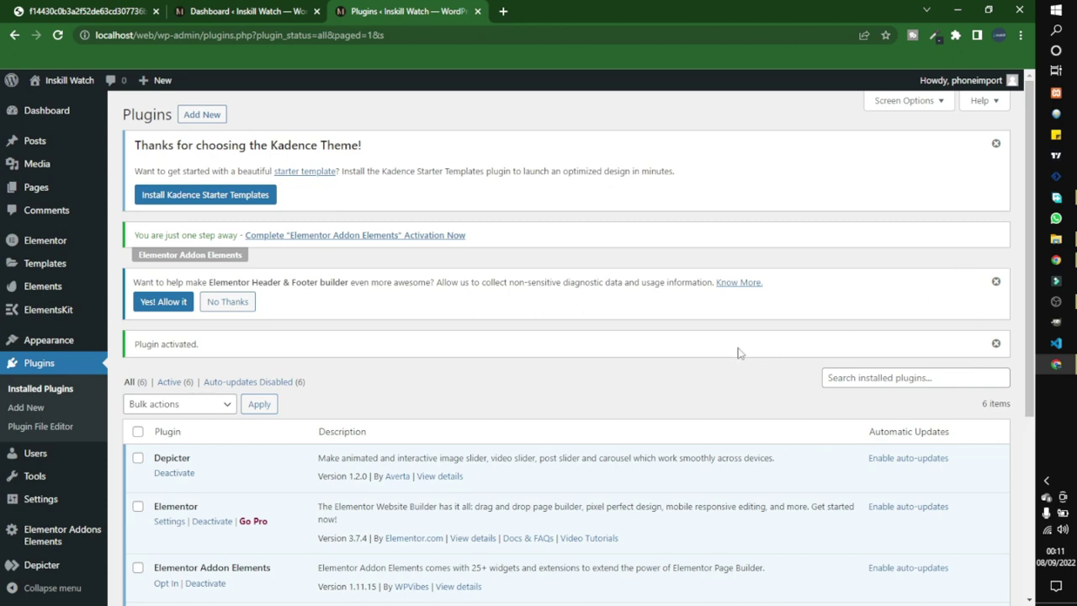
Step: Open the Elementor Header & Footer Builder templates page in a new tab and close the Plugins tab
scroll(412, 375, down, 4)
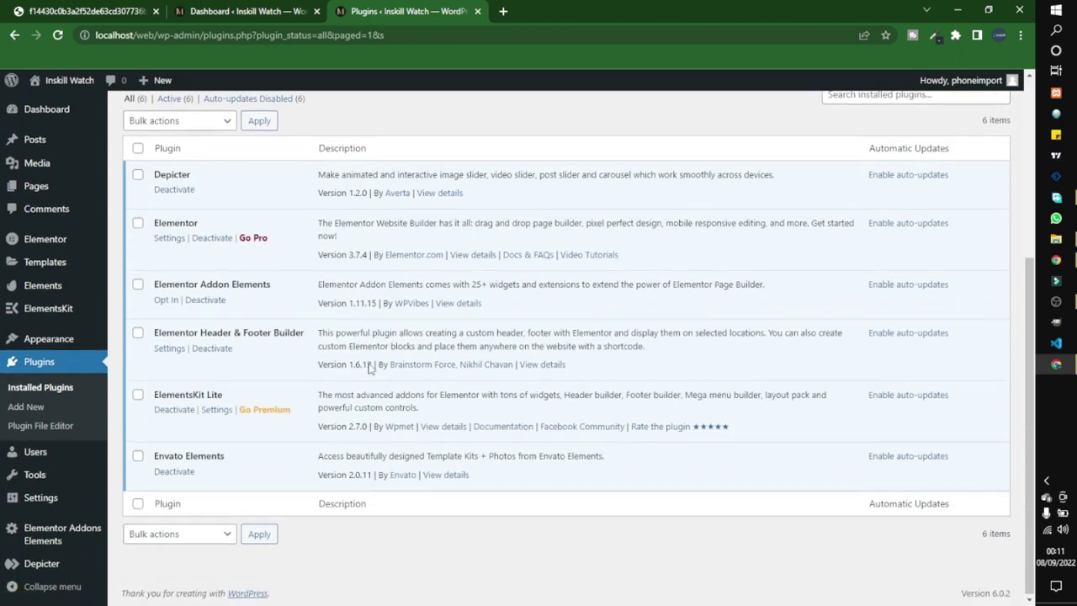
scroll(367, 368, up, 3)
scroll(366, 368, up, 1)
mouse_move(51, 340)
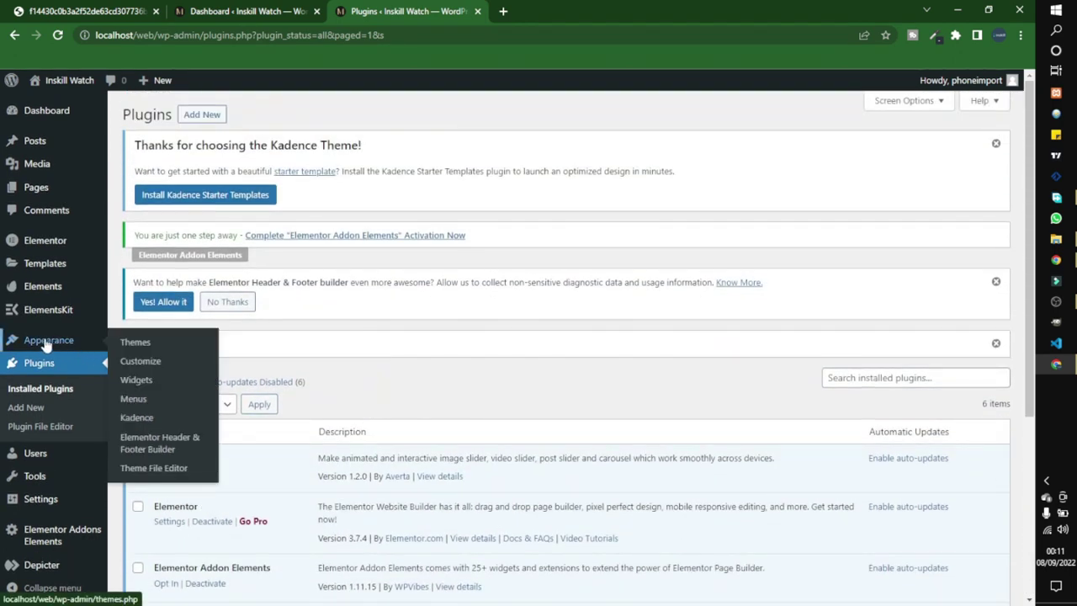
right_click(143, 443)
click(202, 459)
key(ctrl+w)
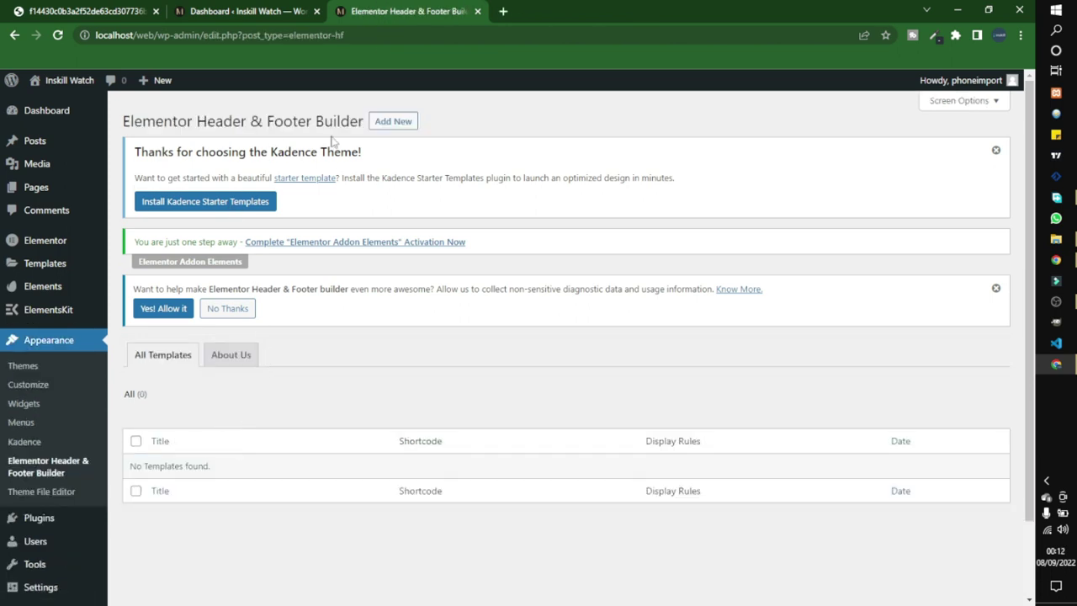
Step: Add a new template titled "my header" with the template type Header
click(390, 122)
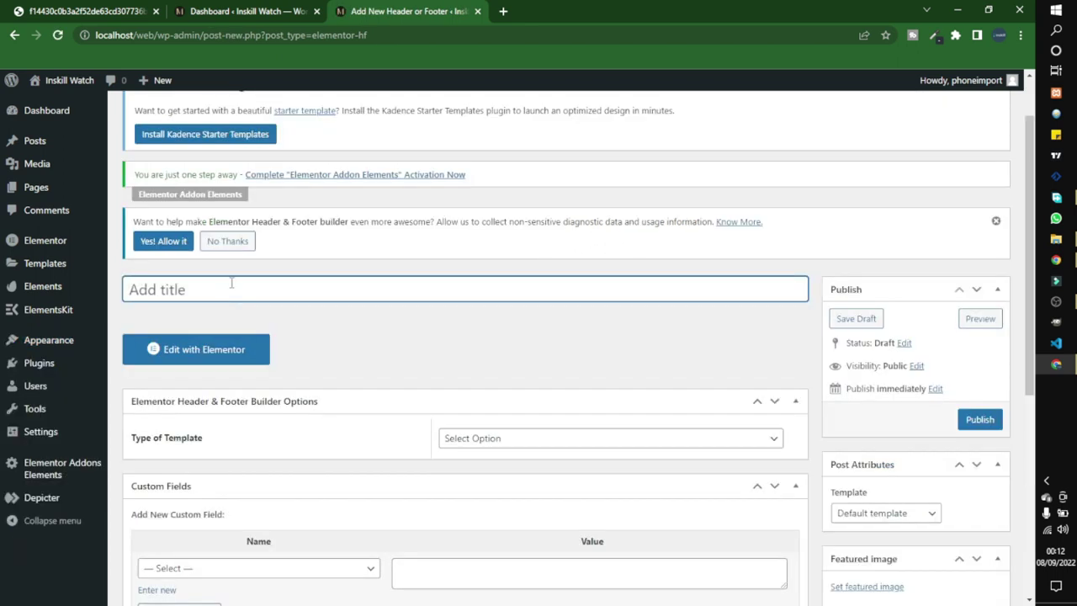
text(my header)
scroll(342, 425, down, 1)
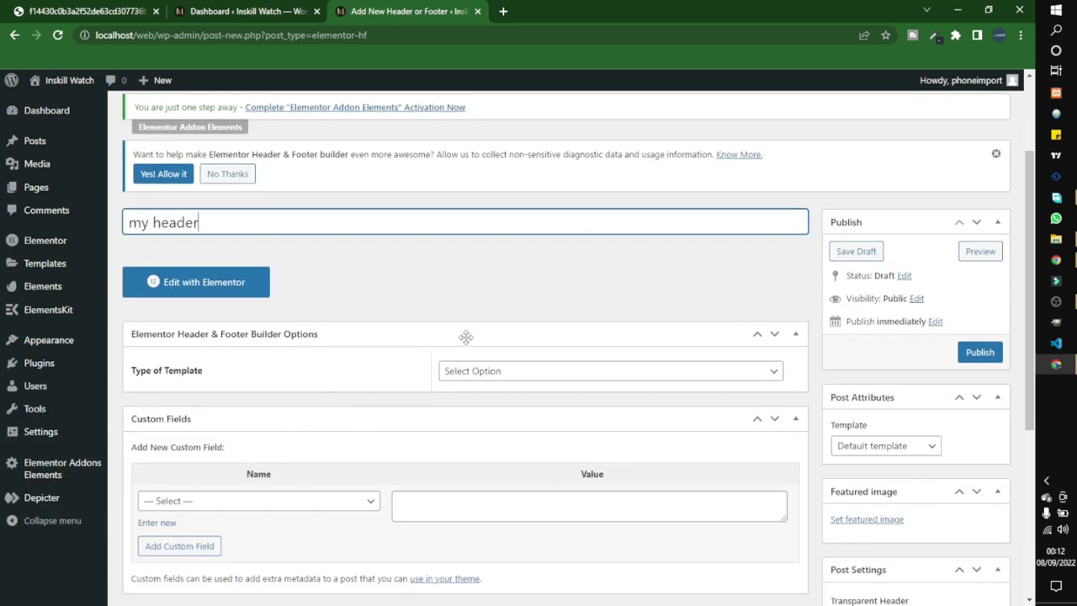
click(471, 372)
click(472, 405)
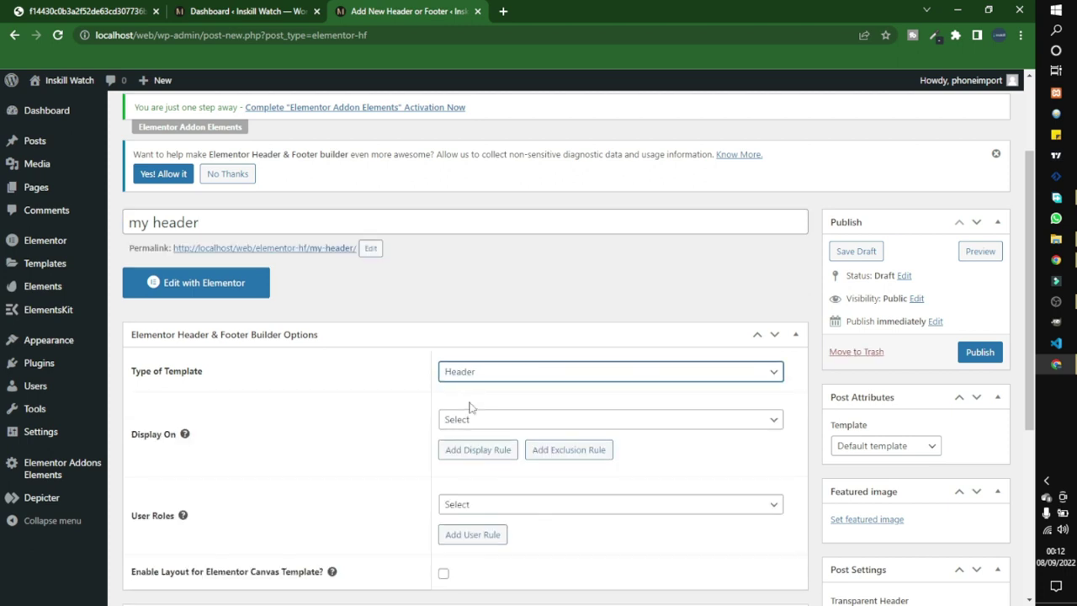
Step: Set the header template to display on the Entire Website and publish it
click(455, 421)
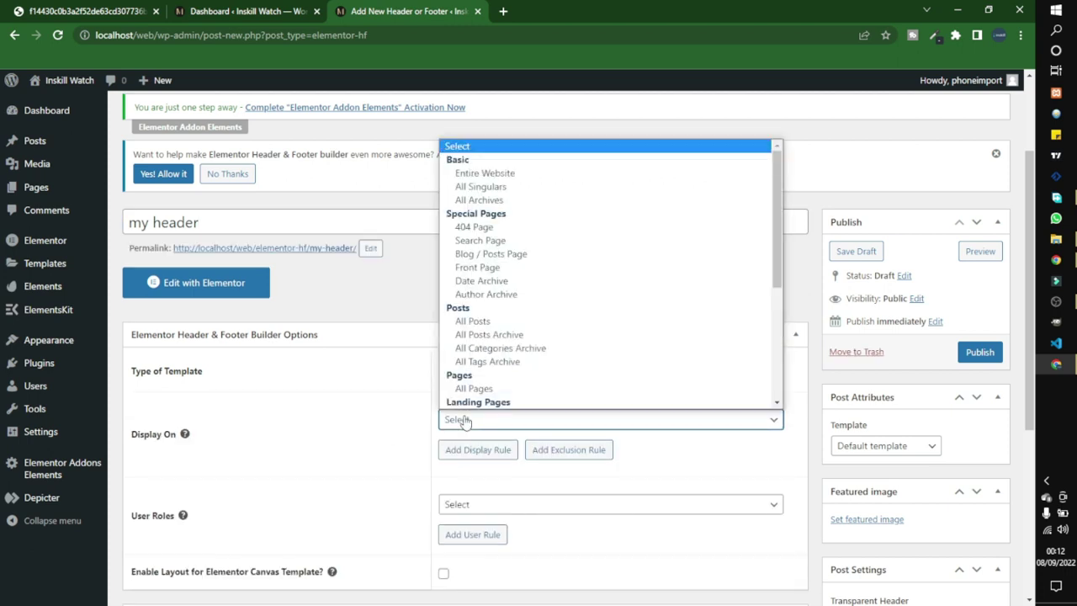
click(486, 172)
scroll(703, 354, down, 1)
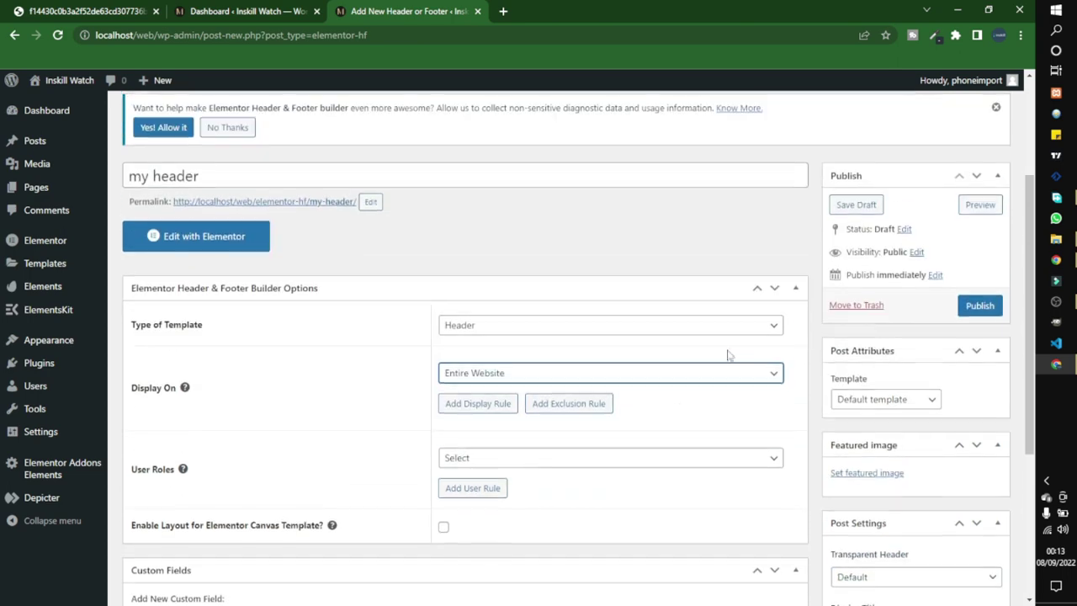
click(976, 306)
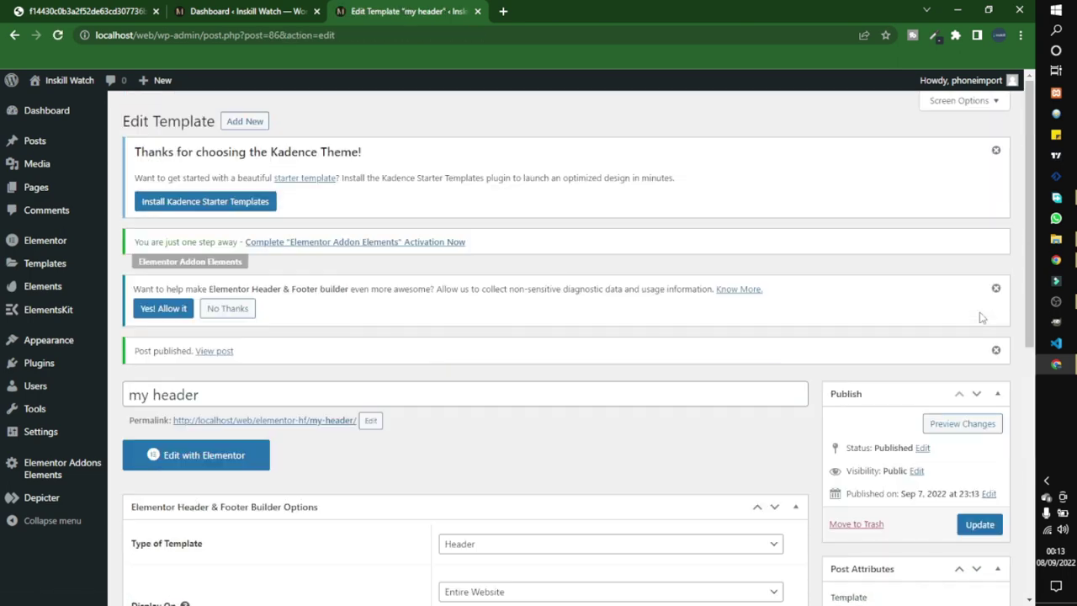
Step: Edit the "my header" template with Elementor and place an Inner Section on the empty canvas
scroll(620, 323, down, 3)
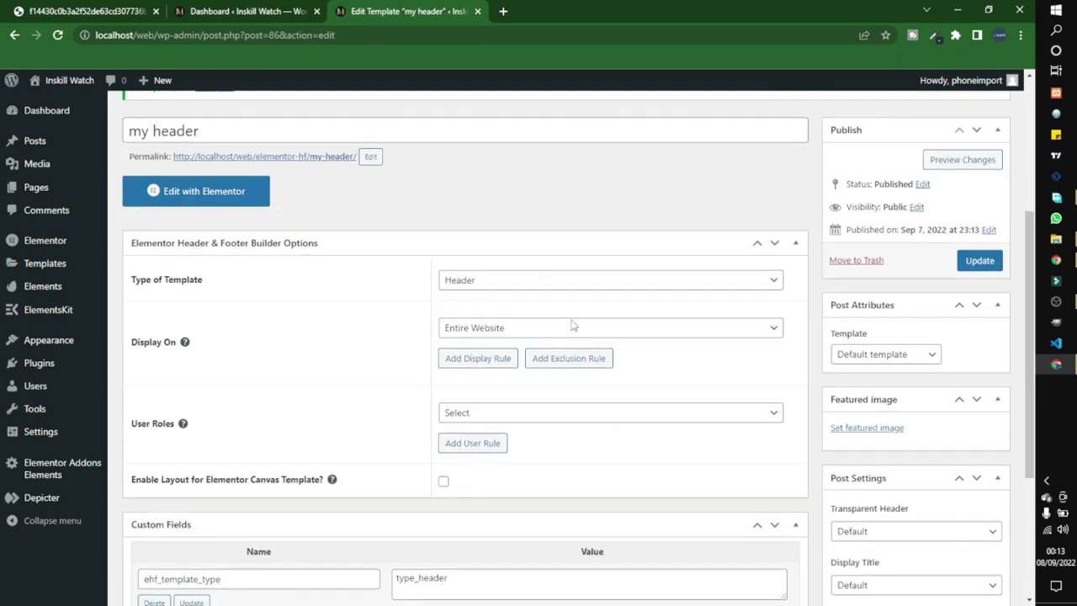
scroll(404, 278, up, 2)
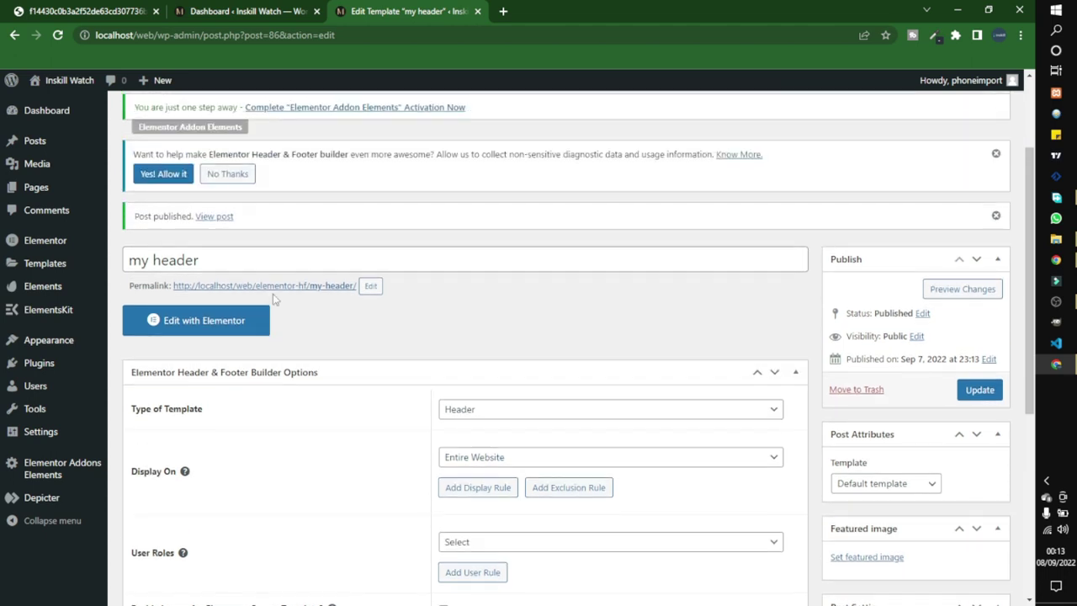
click(168, 328)
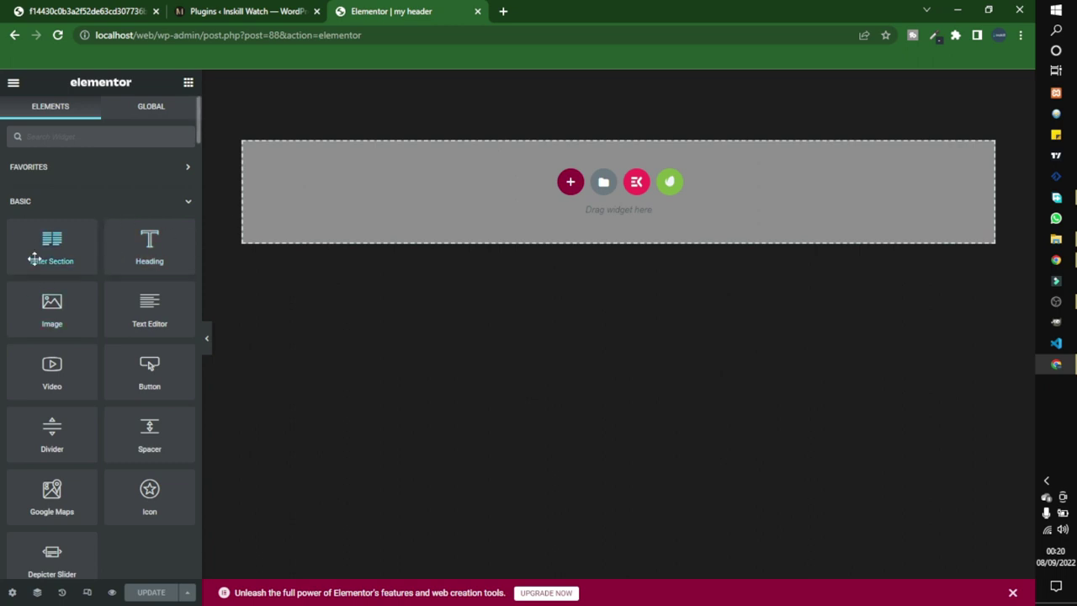
drag(33, 259, 382, 206)
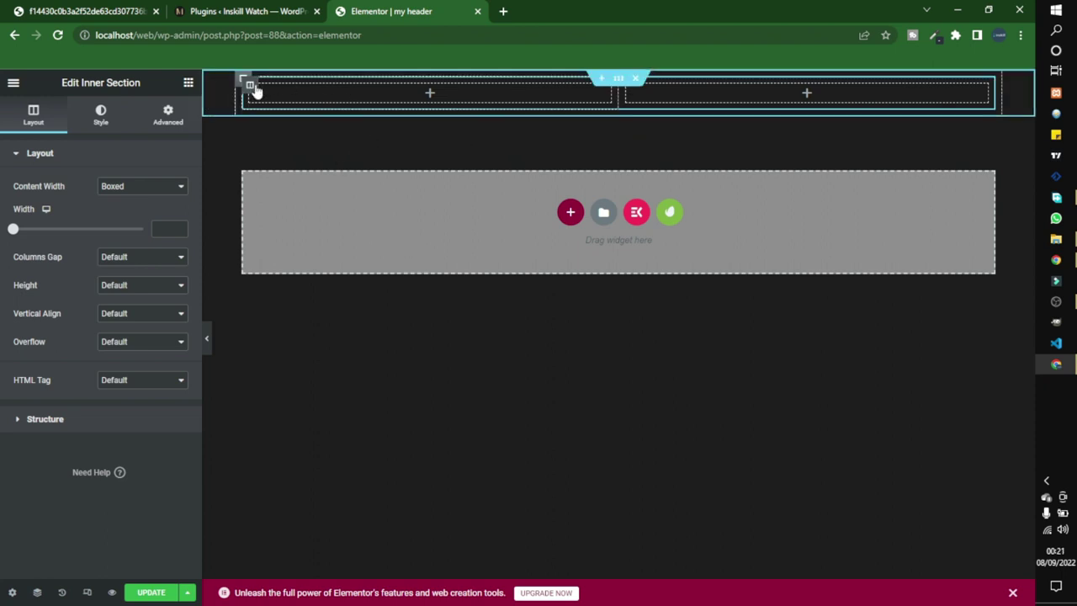
Step: Set the inner section's first column width to 20%
click(250, 86)
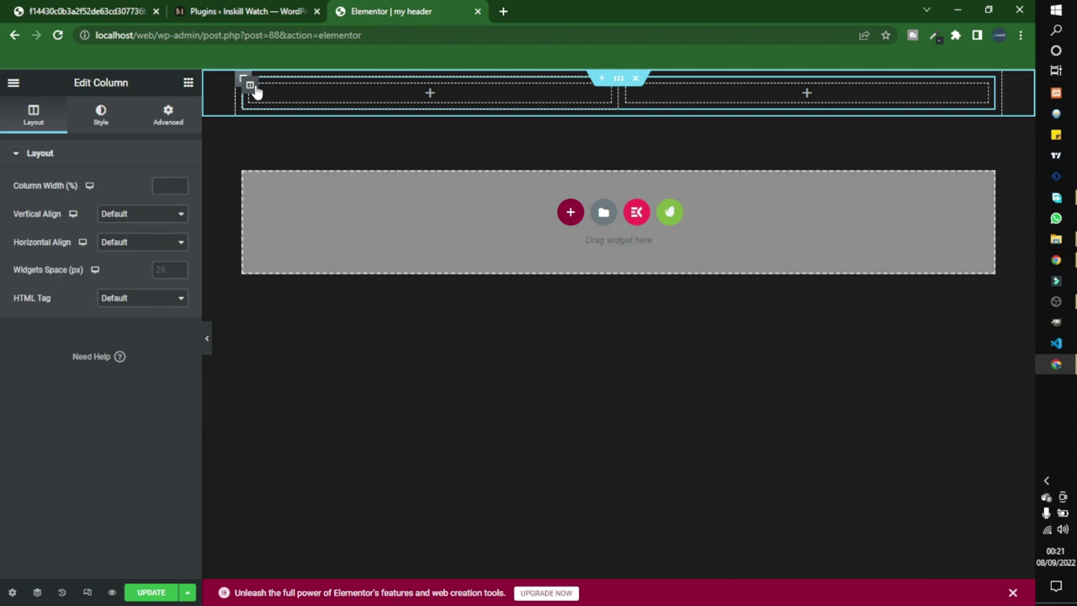
click(160, 186)
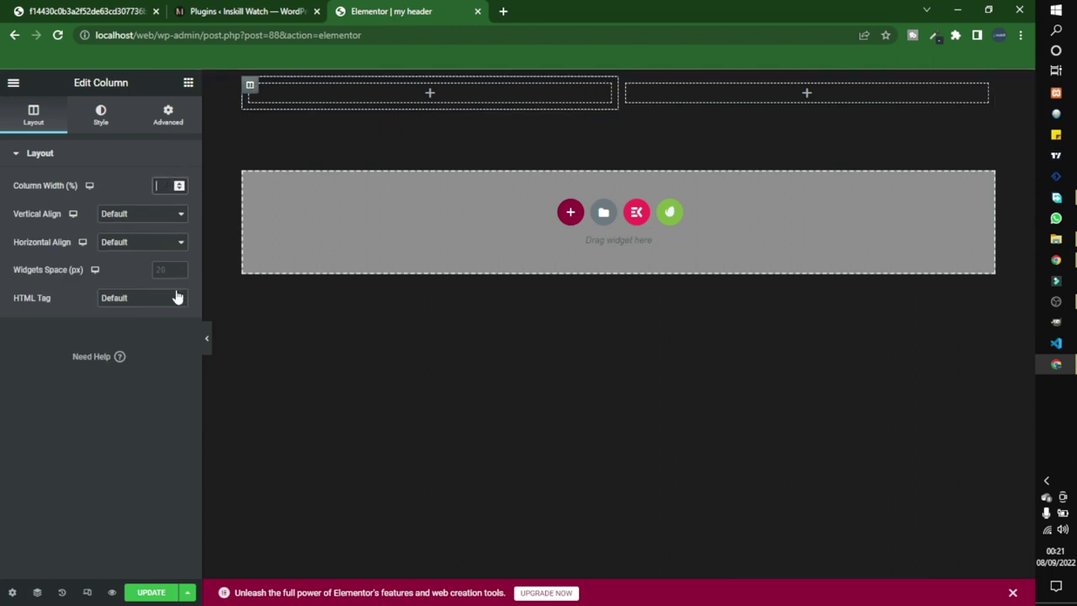
text(20)
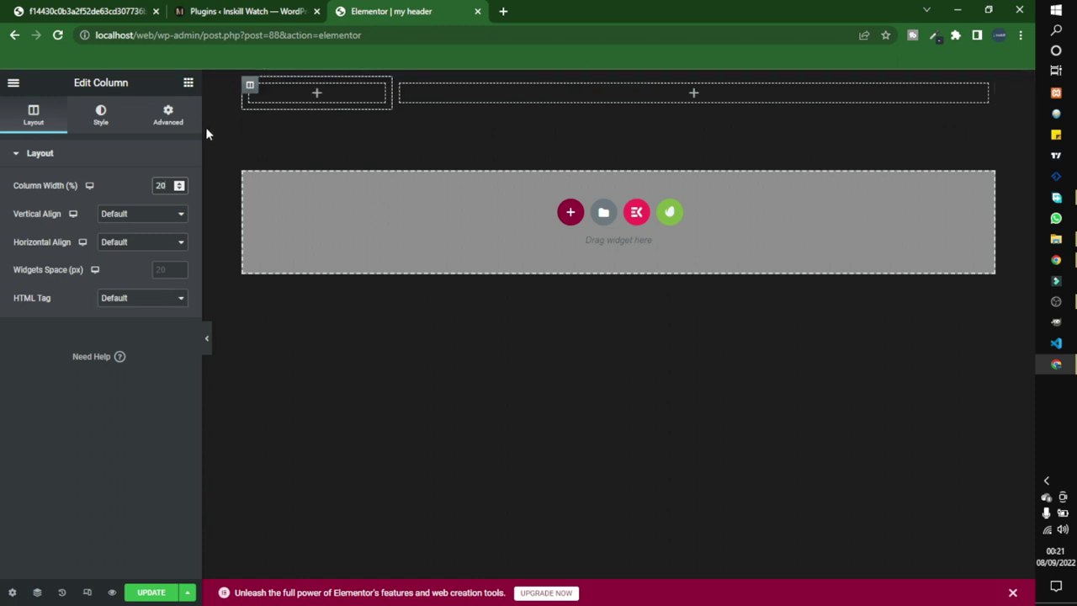
Step: Add a Heading widget to the narrow first column and set its title to "MWATCH"
click(189, 83)
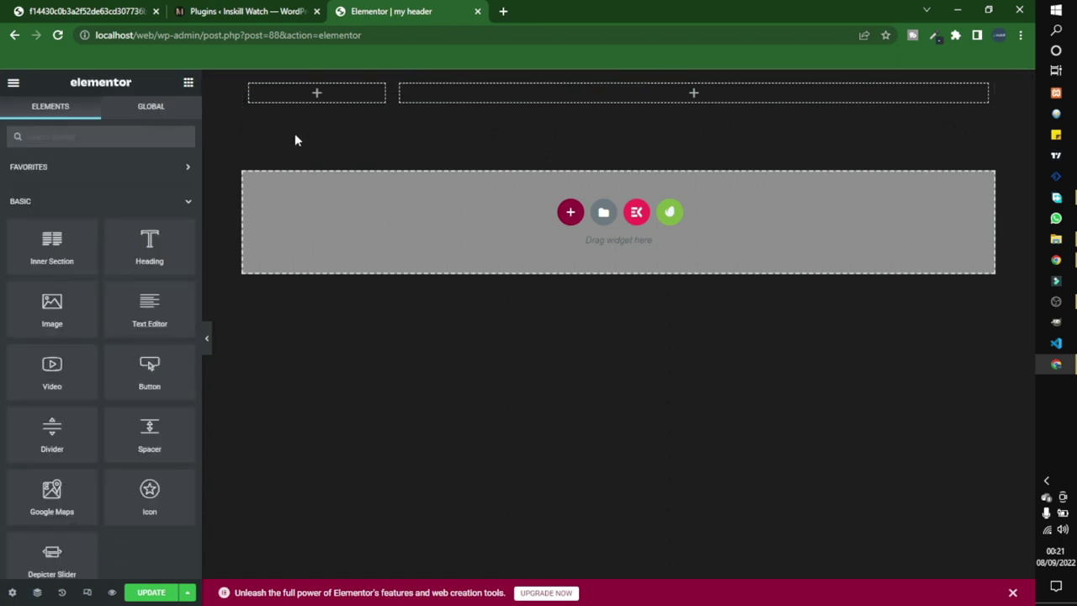
drag(181, 242, 328, 98)
click(126, 229)
key(ctrl+a)
text(MWATCH)
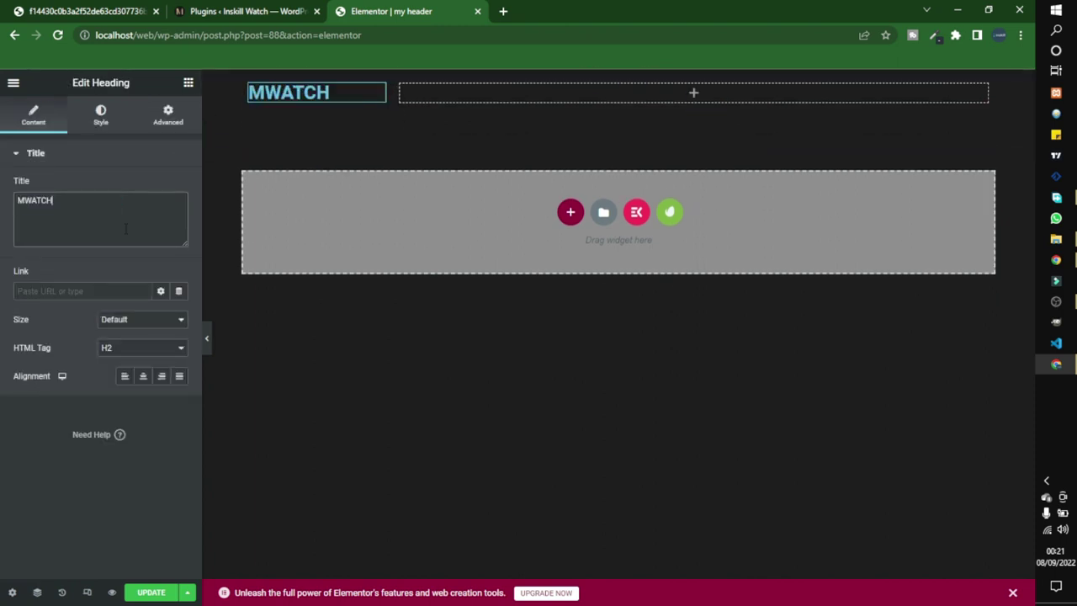
Step: Set the MWATCH heading's text color to the global color Theme Accent - alt
click(101, 116)
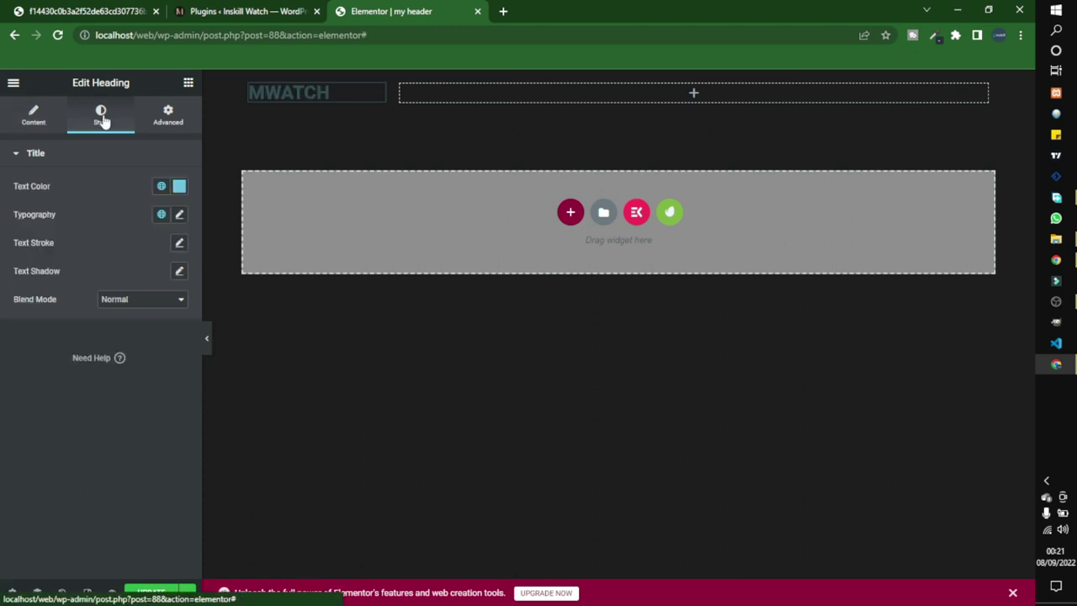
click(161, 187)
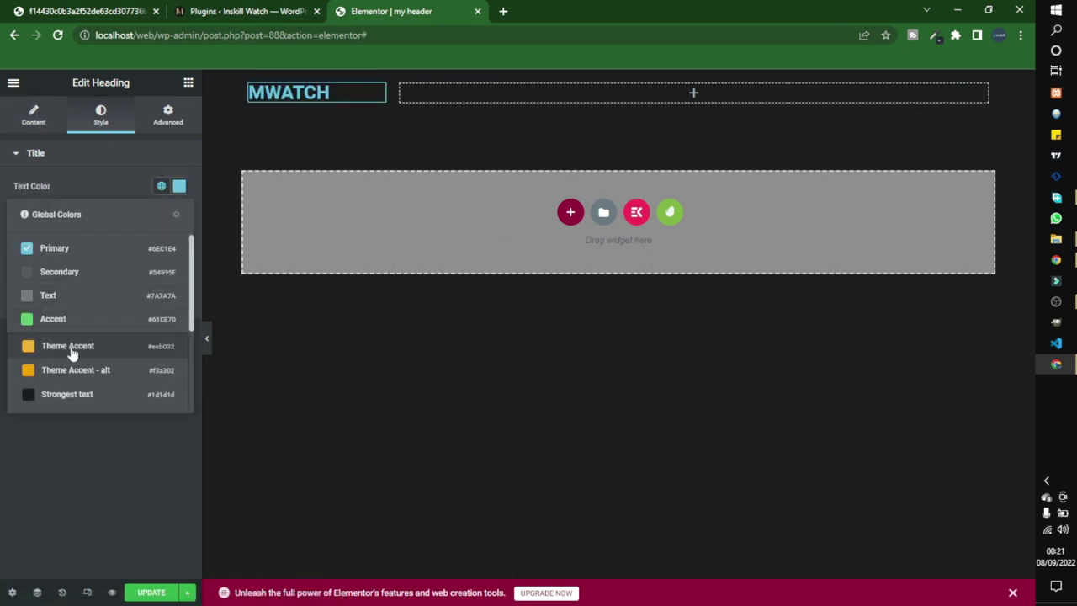
click(62, 374)
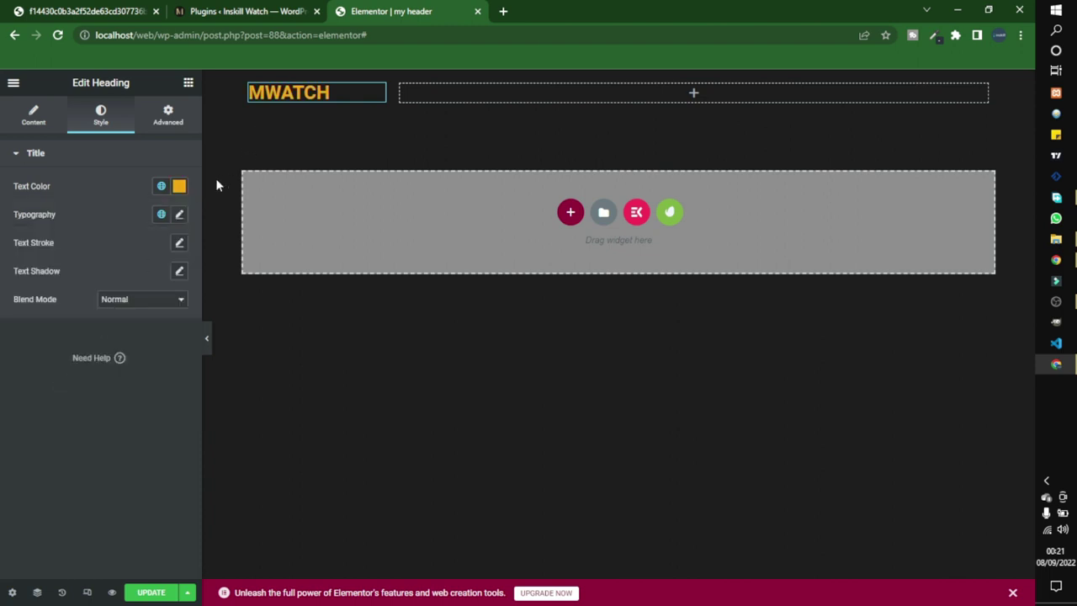
Step: Set the MWATCH heading's text color to the global color Theme Accent and its font family to Poppins
click(161, 186)
click(103, 339)
click(180, 215)
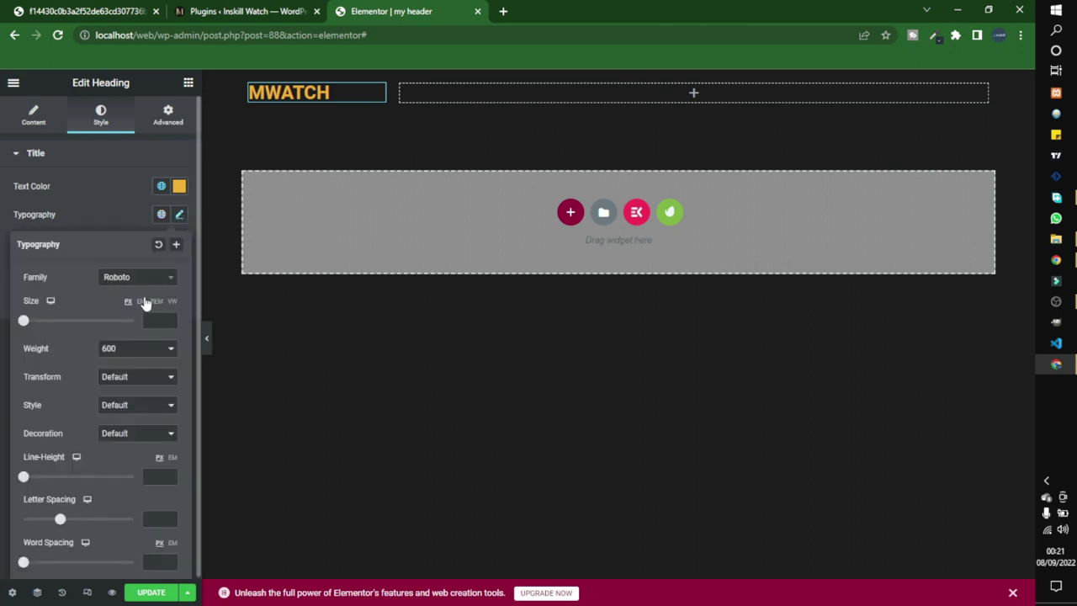
click(135, 276)
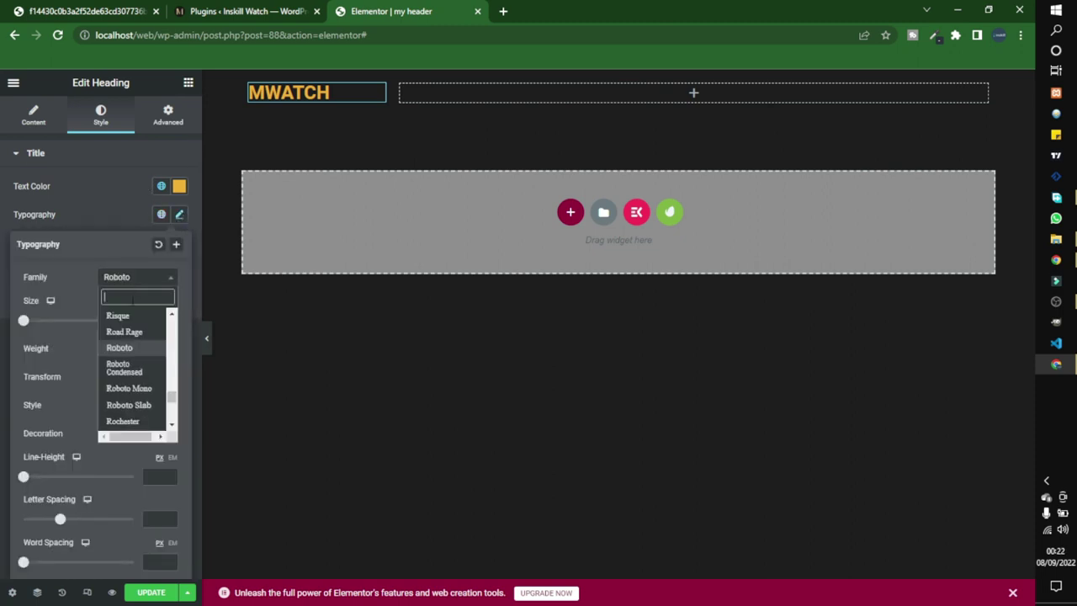
text(poop)
key(BackSpace)
key(BackSpace)
text(pp)
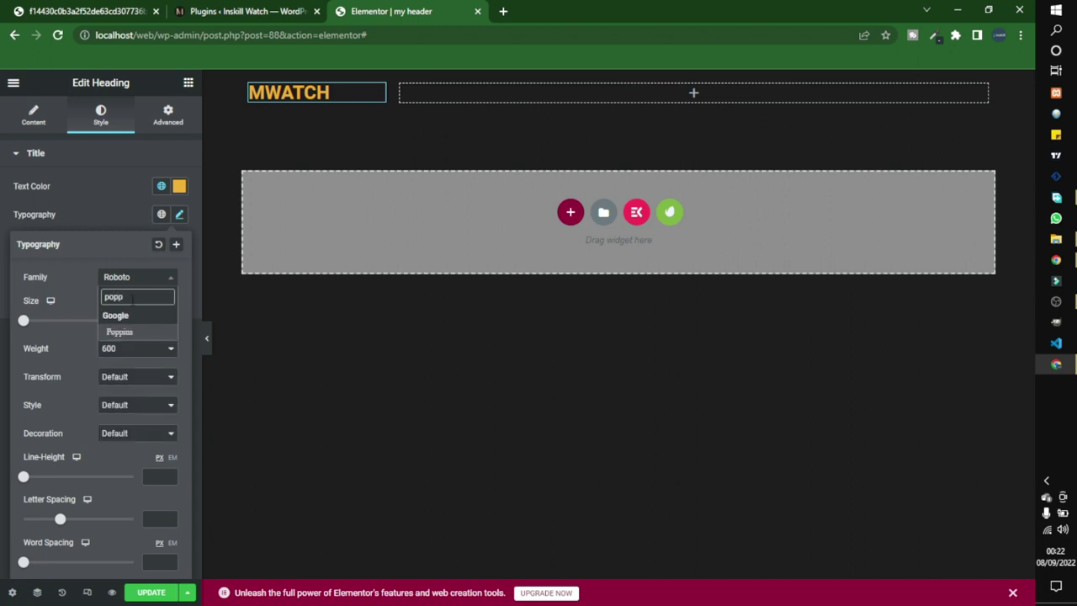
click(120, 332)
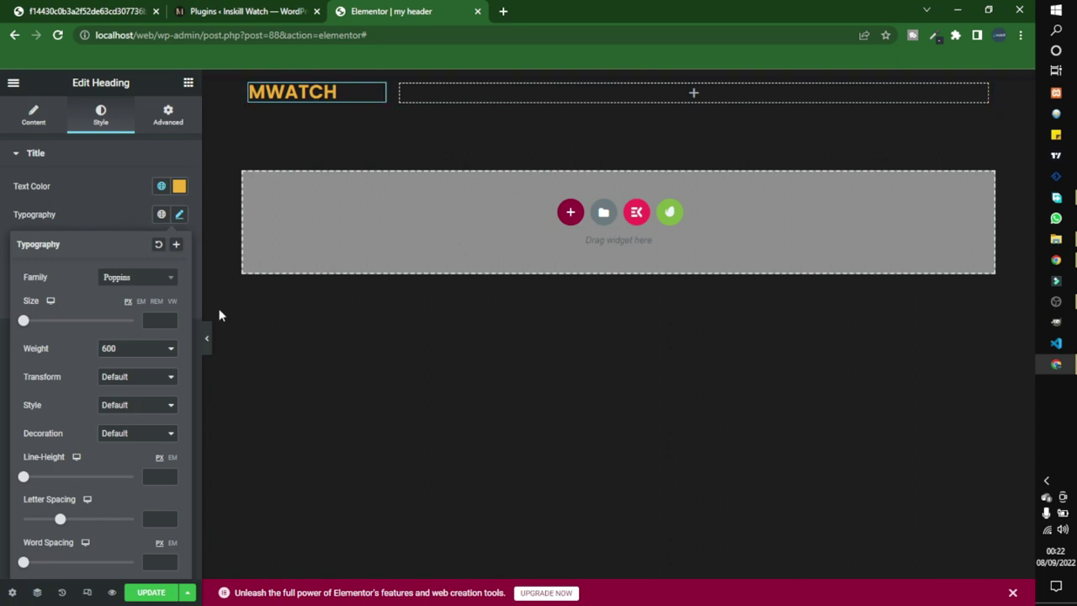
Step: Set the MWATCH heading's font size to 30 px and its weight to 500
click(153, 319)
text(30)
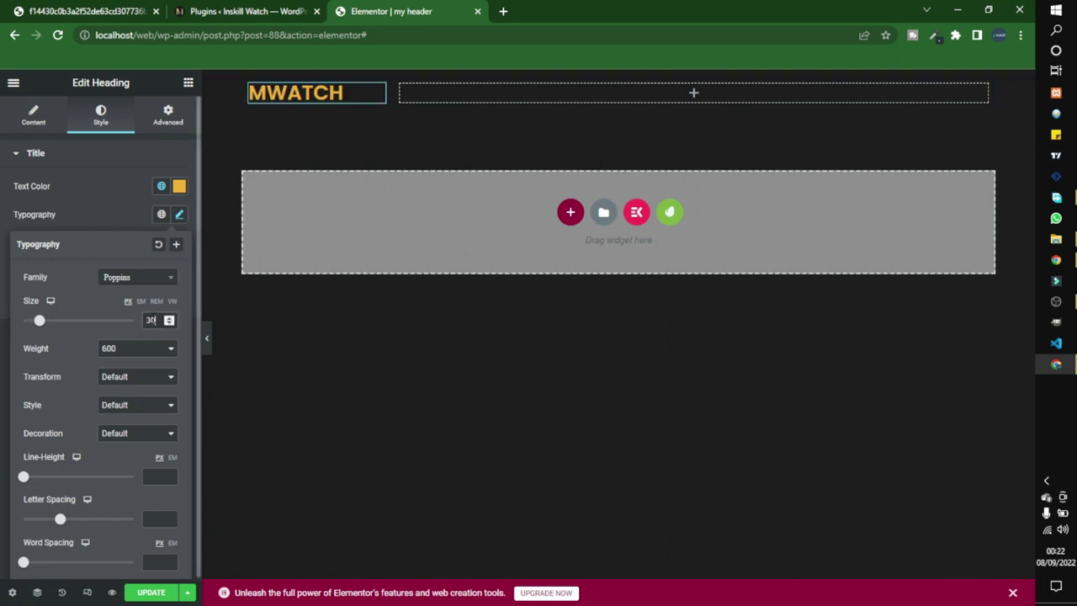
click(108, 352)
click(122, 406)
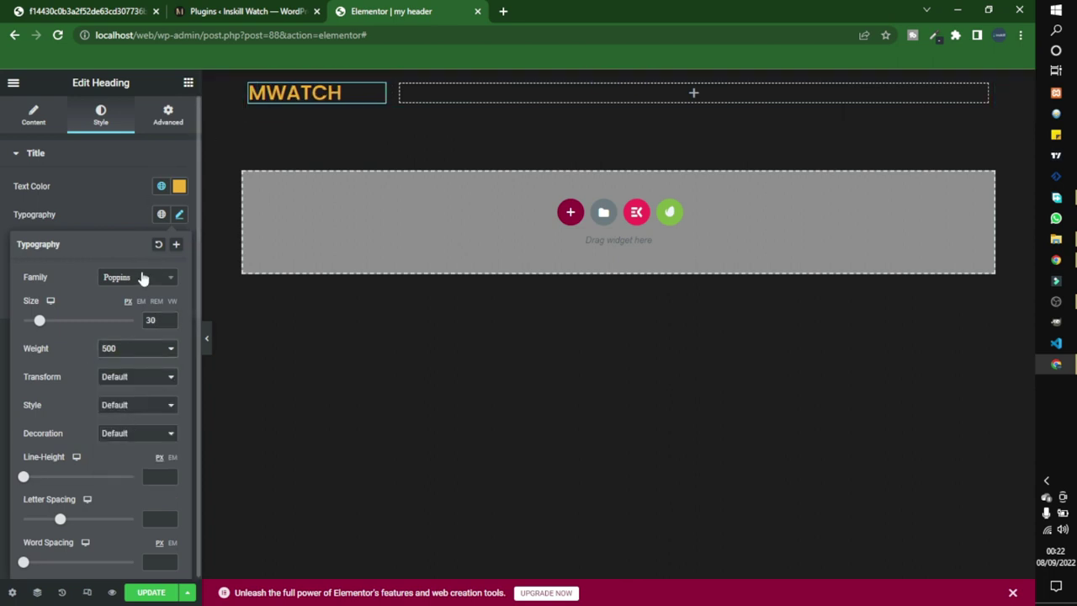
click(104, 209)
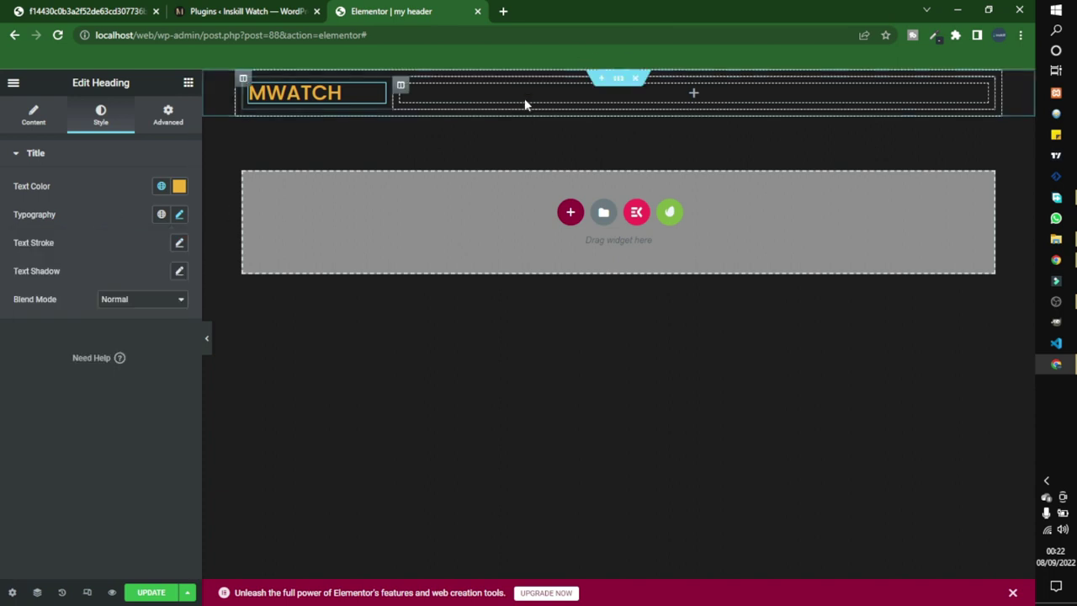
Step: Find the ElementsKit Nav Menu widget and place it in the wide second column of the header
click(189, 82)
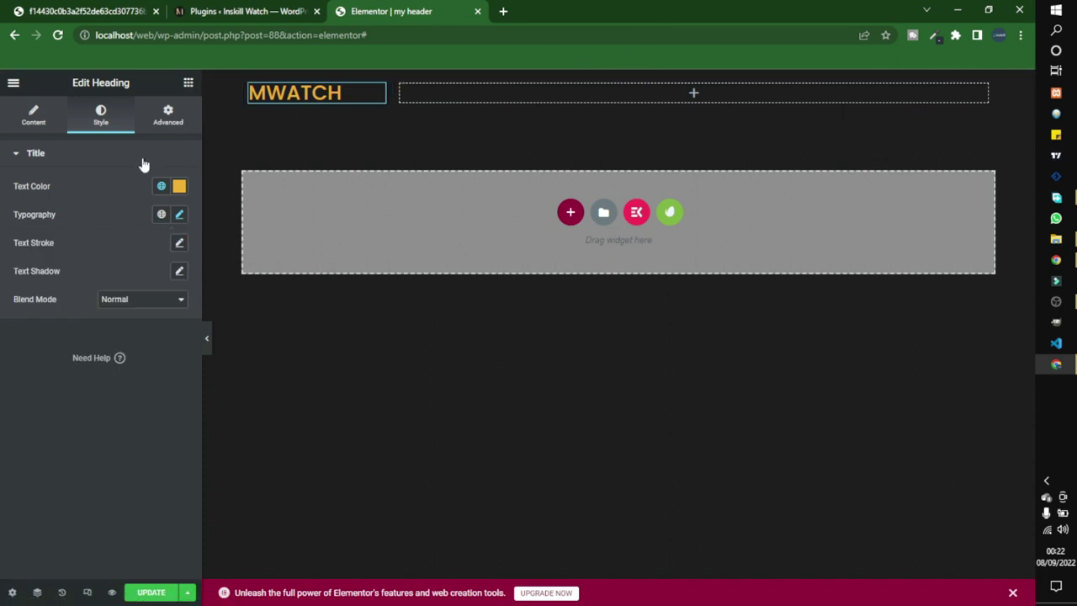
text(nav)
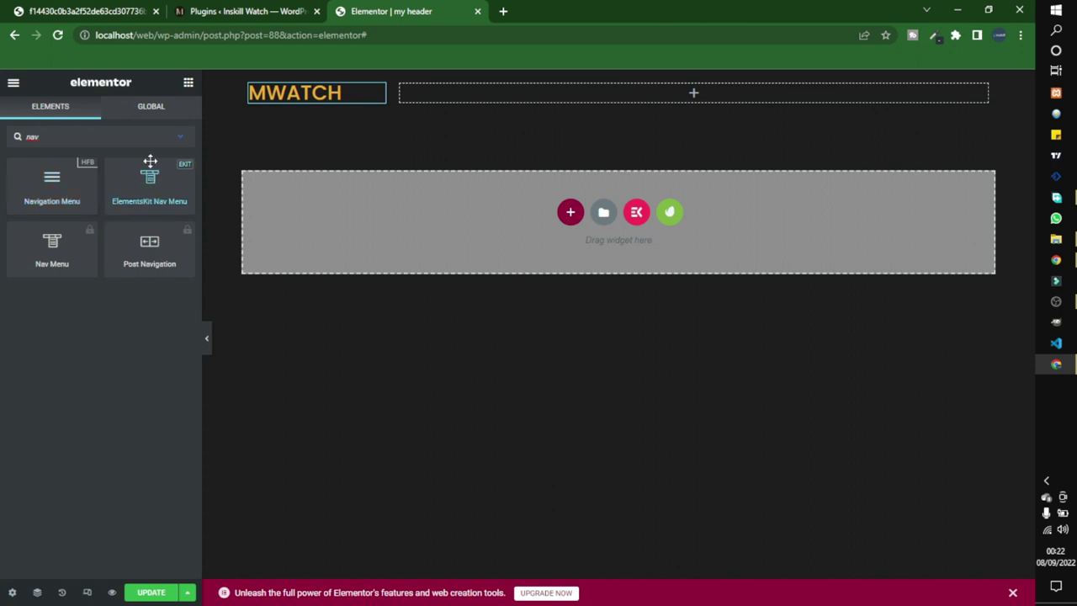
drag(159, 210, 558, 91)
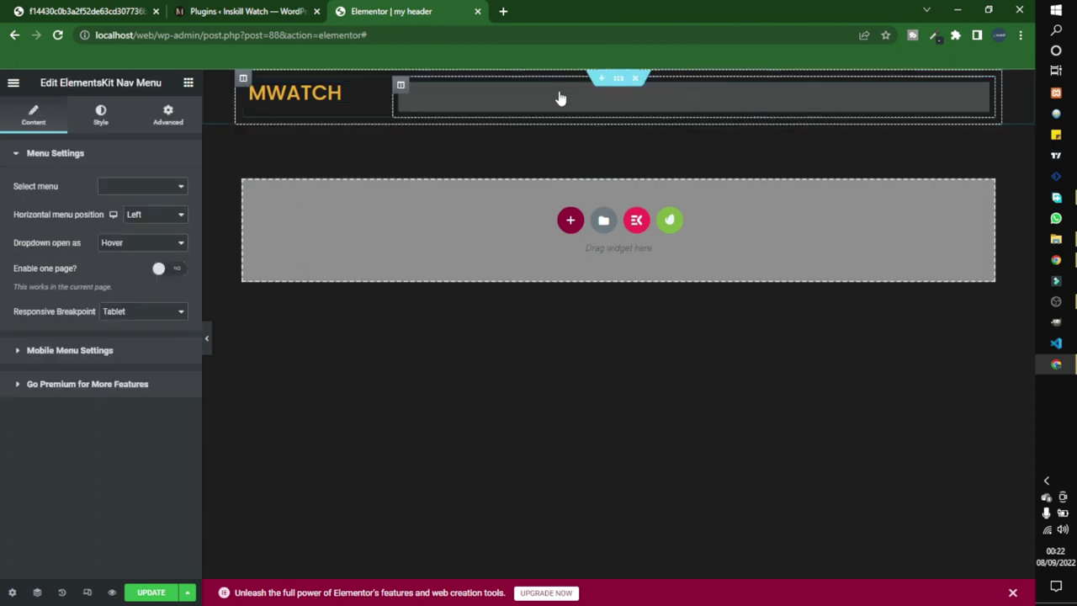
Step: Assign "main menu" to the nav menu widget and set its horizontal menu position to Right
click(138, 191)
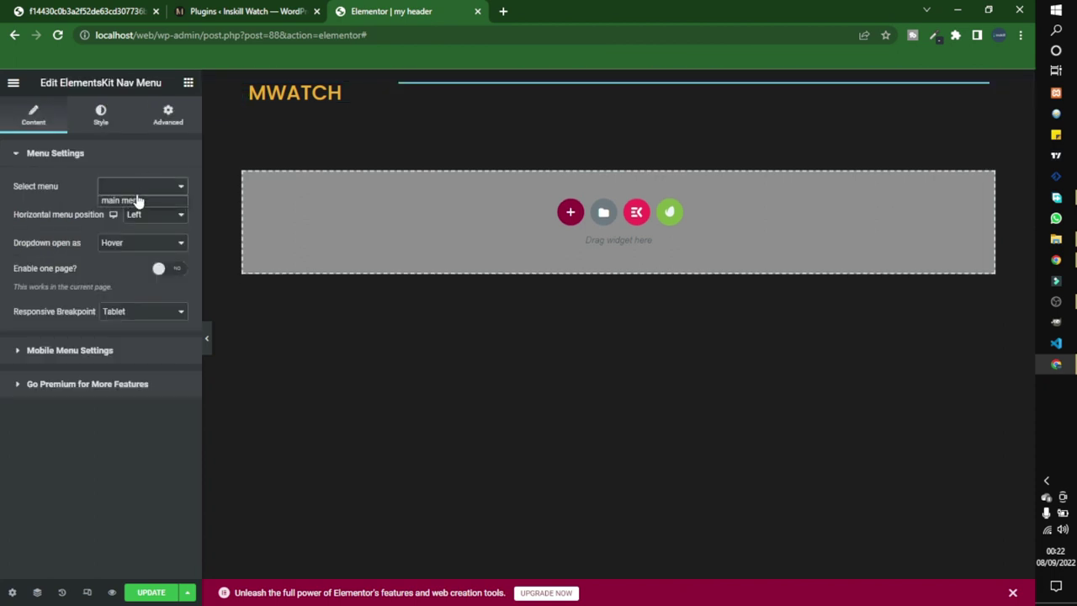
click(106, 202)
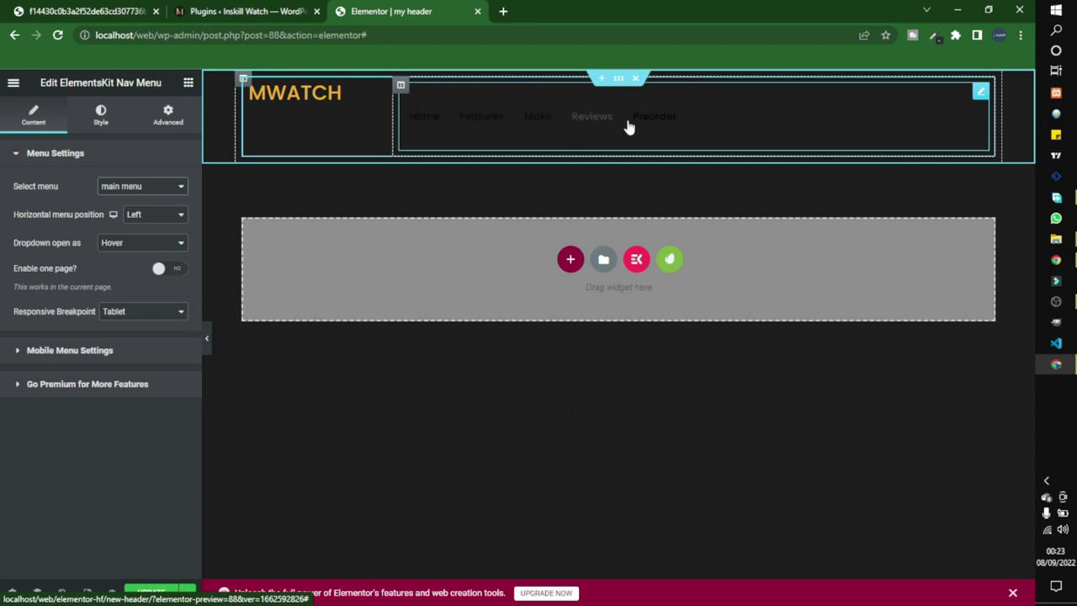
click(160, 214)
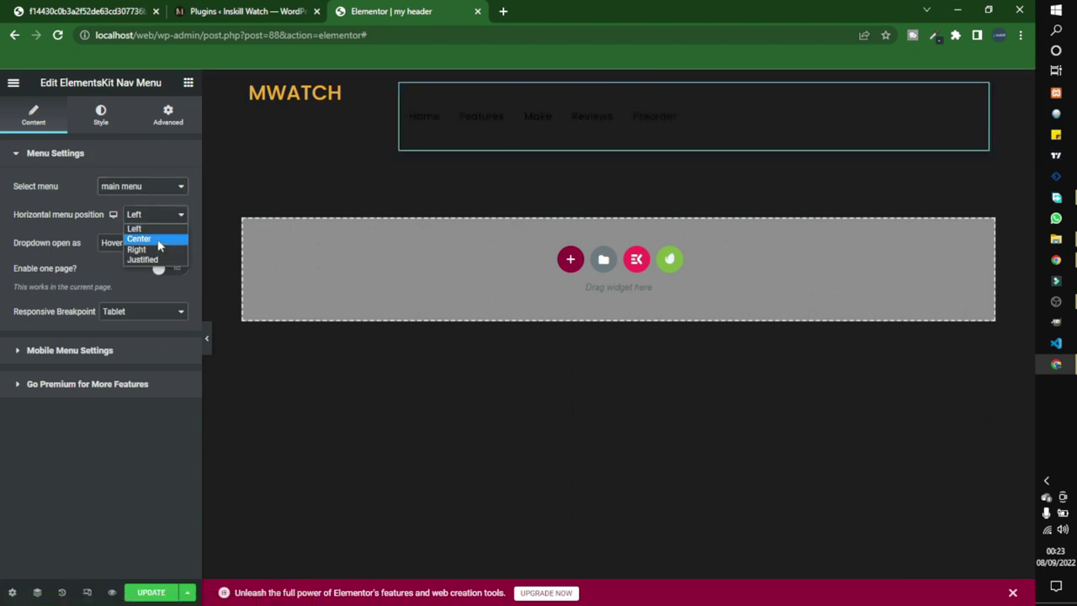
click(150, 248)
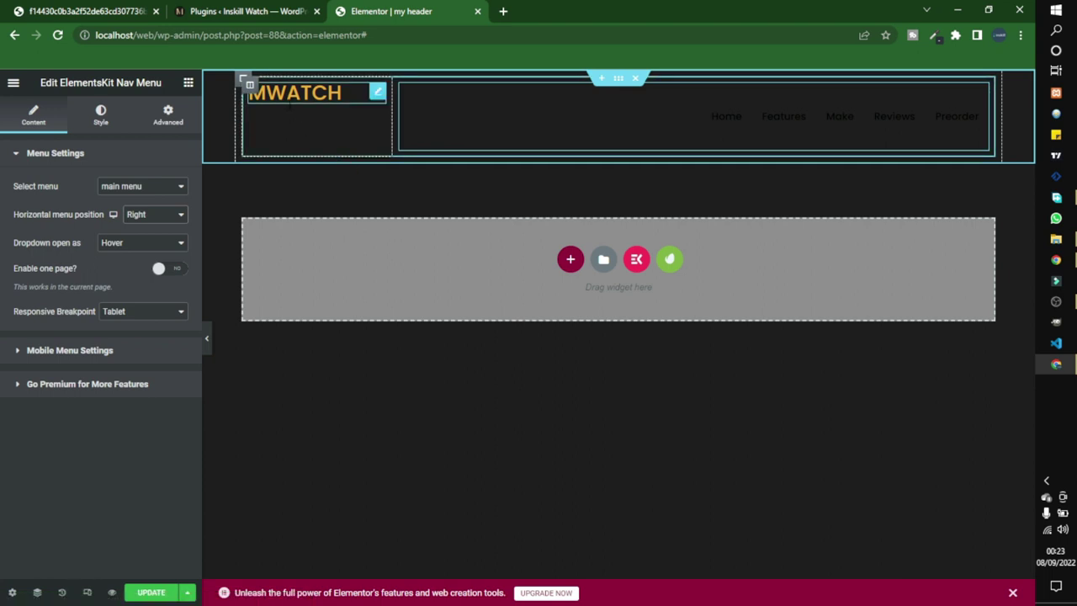
Step: Set the vertical alignment of the MWATCH heading's column to Middle
click(250, 84)
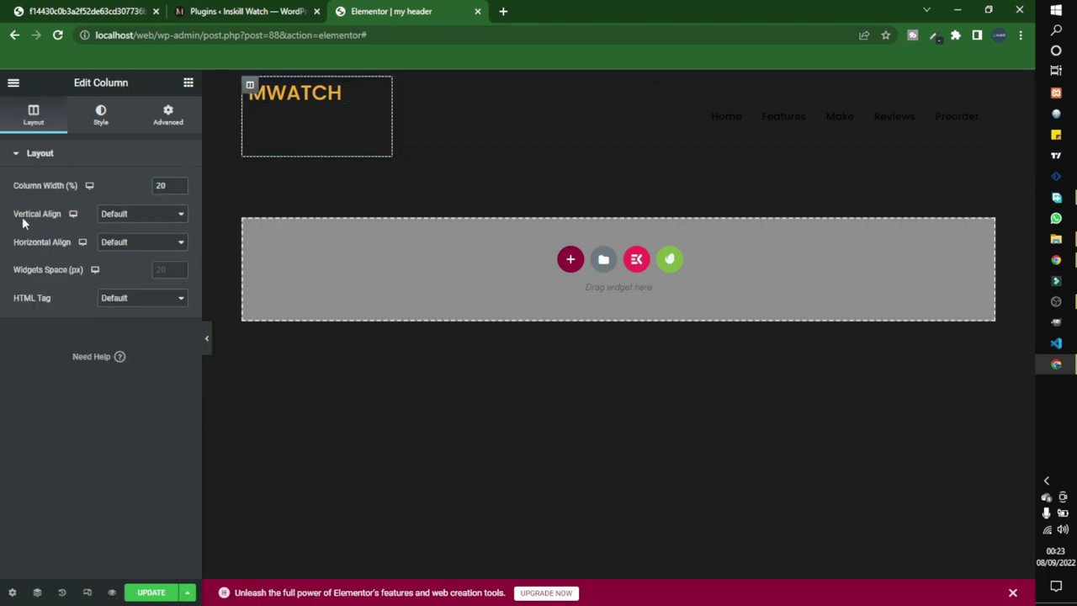
click(147, 223)
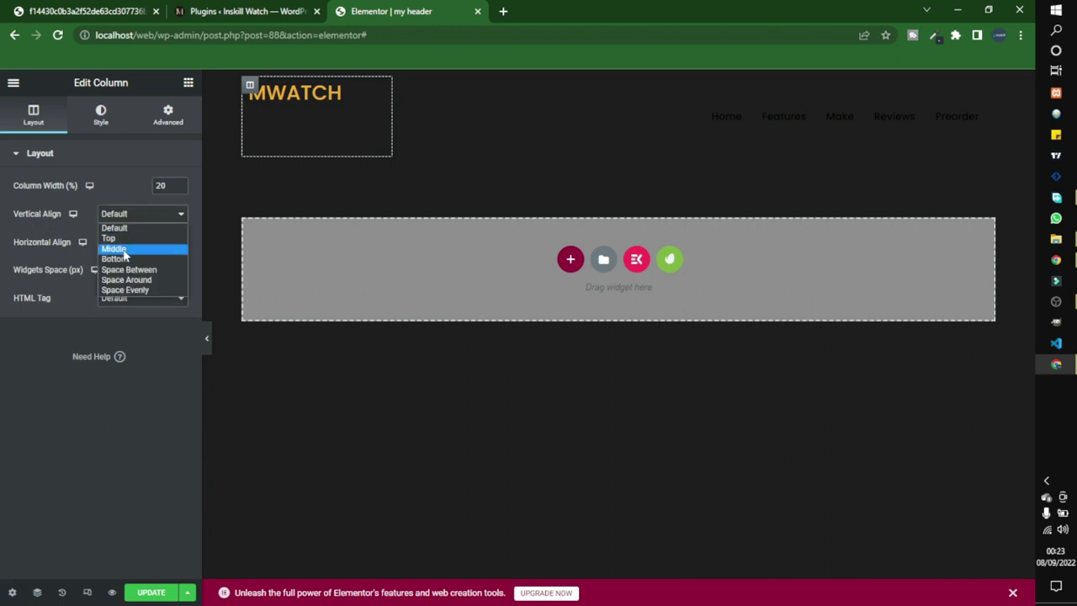
click(126, 252)
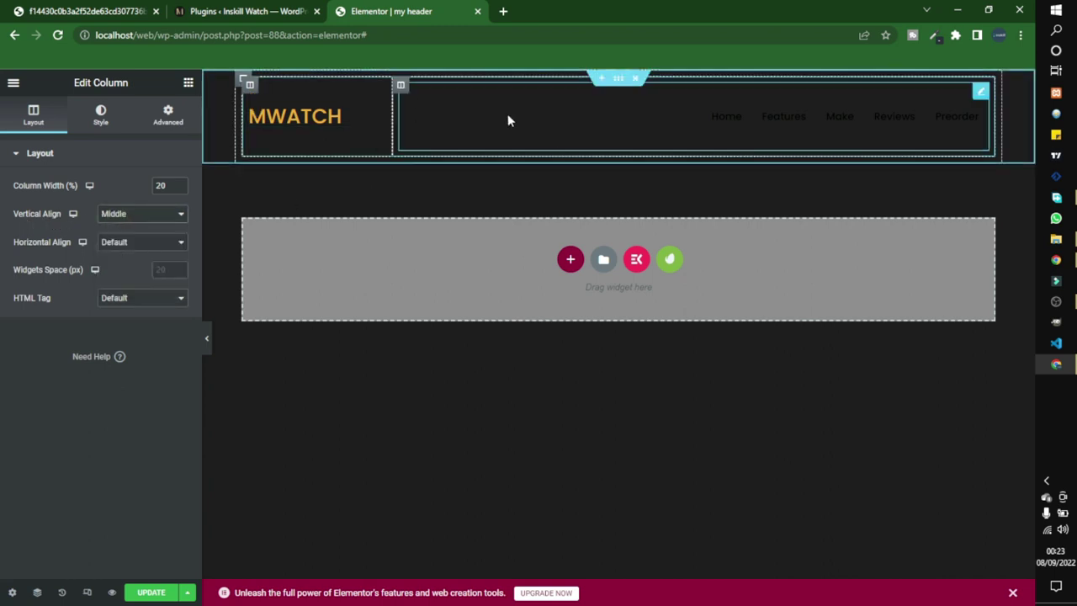
Step: Set the nav menu's normal item text color to a custom light gray, starting from the global color Subtle Text
click(981, 92)
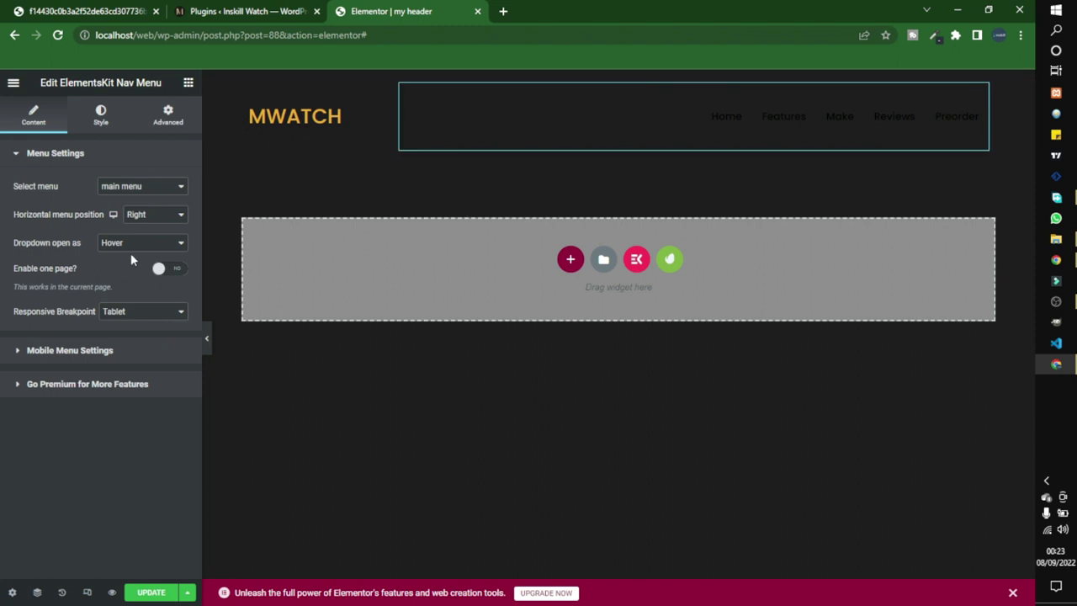
click(69, 350)
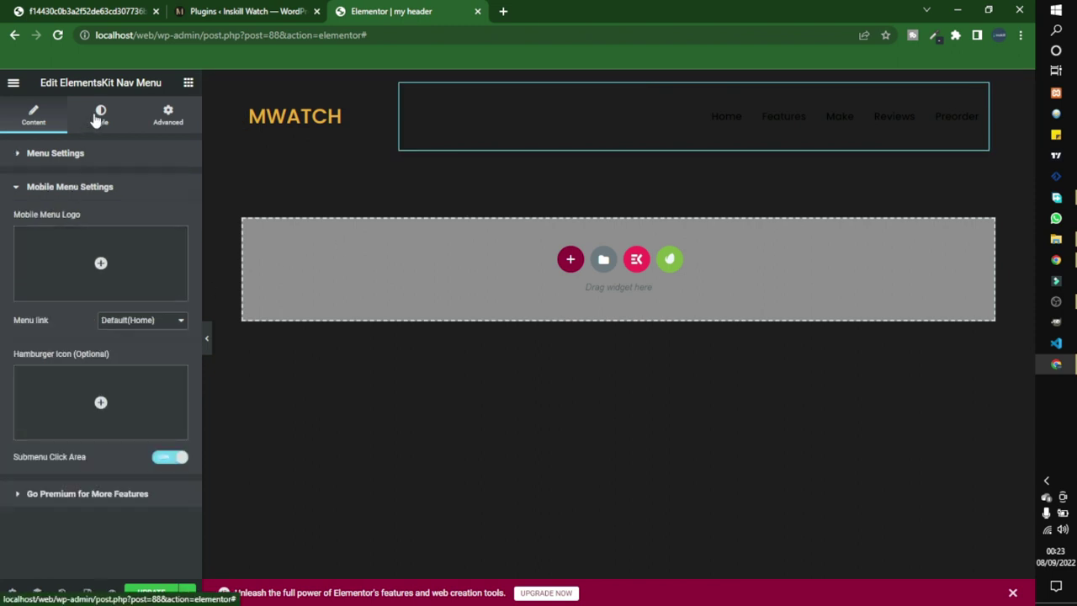
click(101, 116)
scroll(95, 444, down, 3)
click(94, 434)
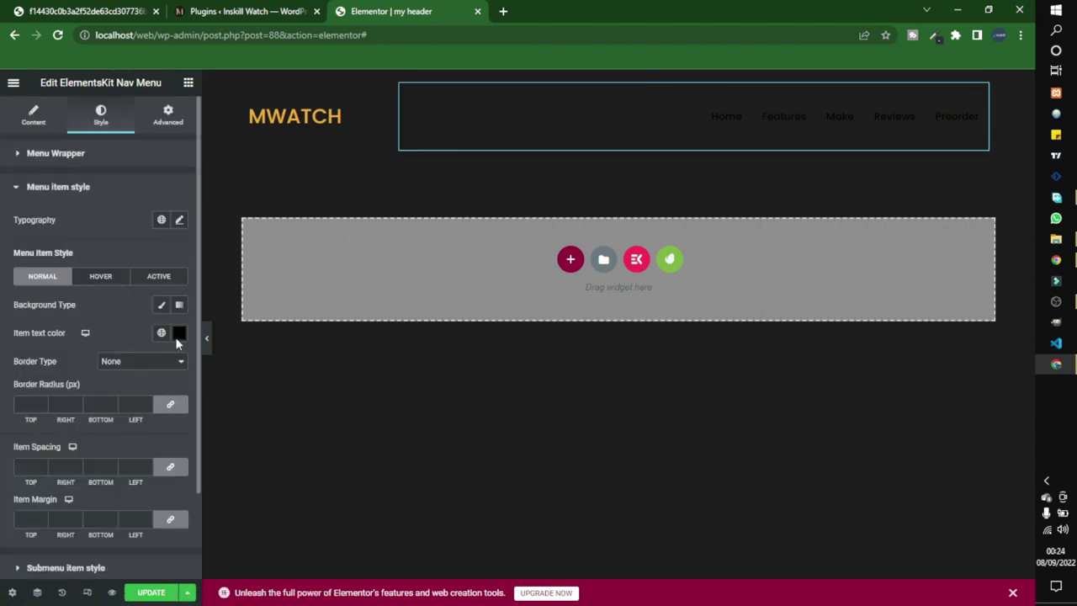
click(180, 335)
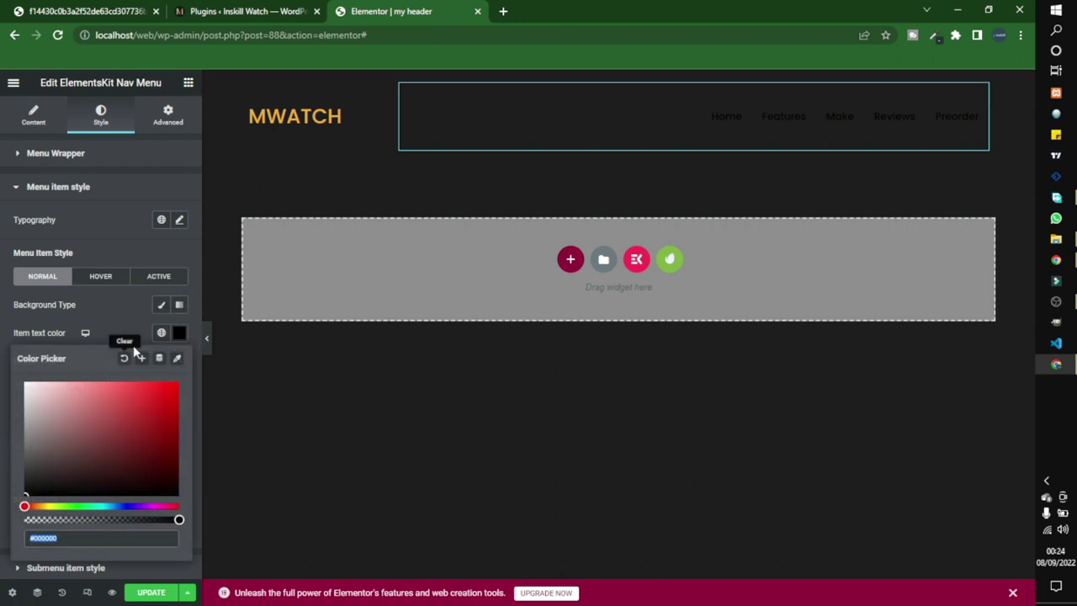
click(162, 335)
scroll(123, 410, down, 3)
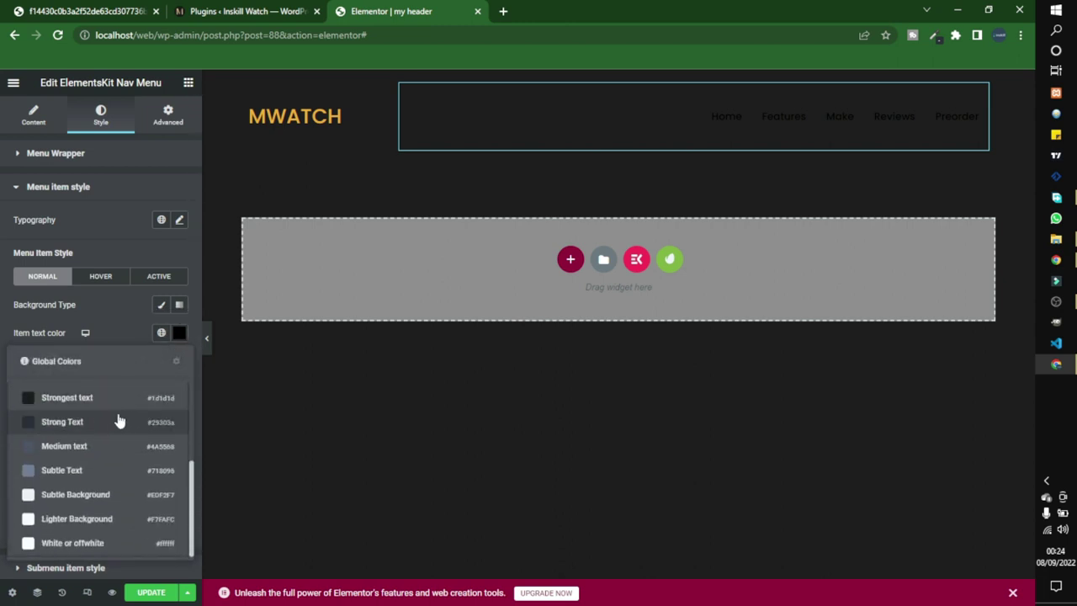
click(78, 473)
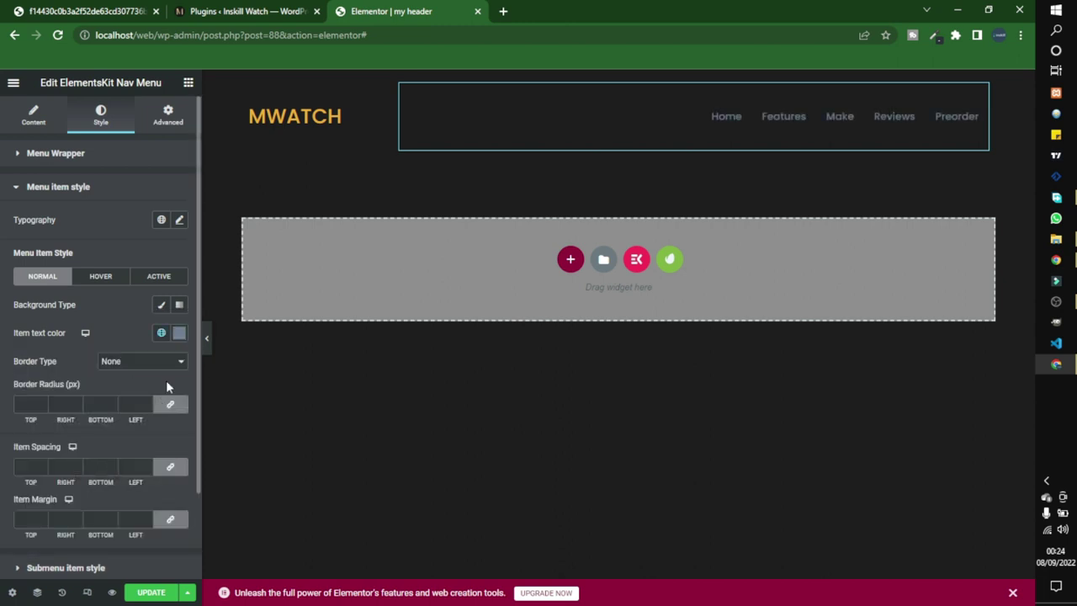
click(178, 335)
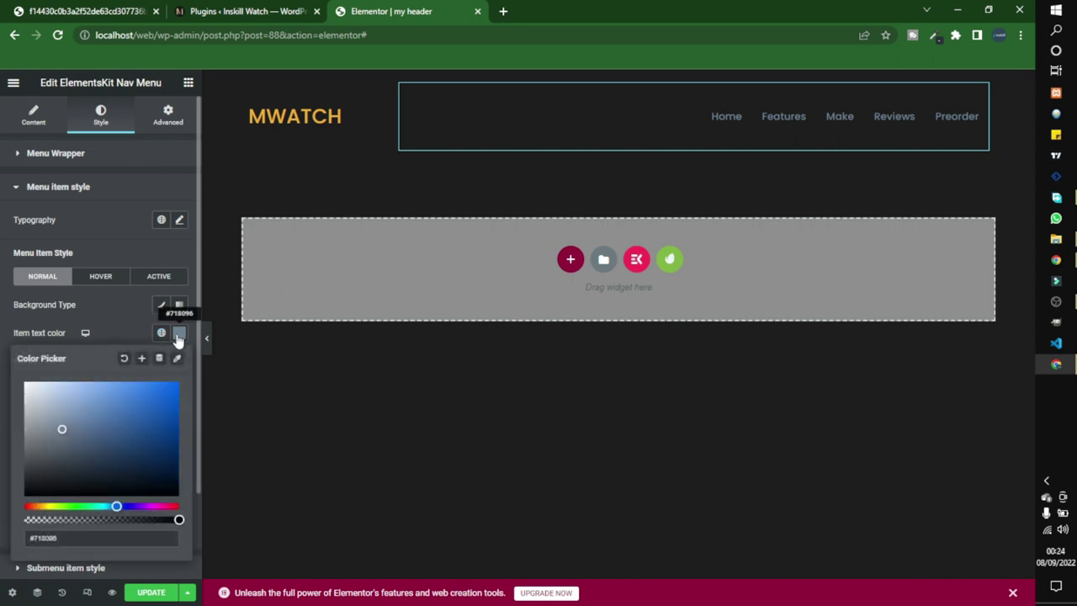
drag(49, 423, 26, 407)
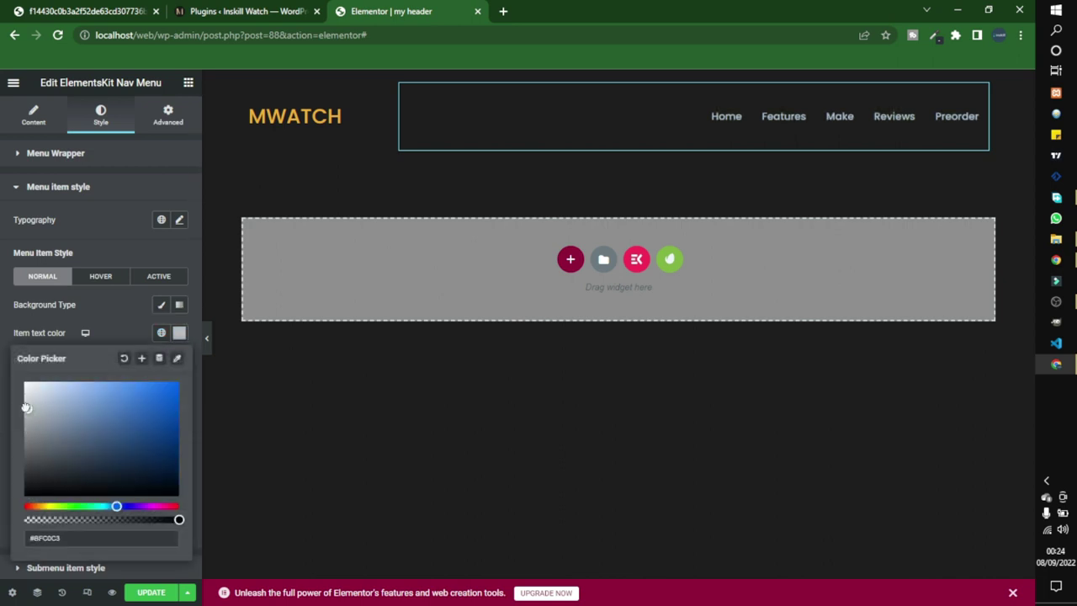
click(104, 284)
Step: Set the menu item text color to Theme Accent - alt for the hover state and Theme Accent for the active state
click(103, 280)
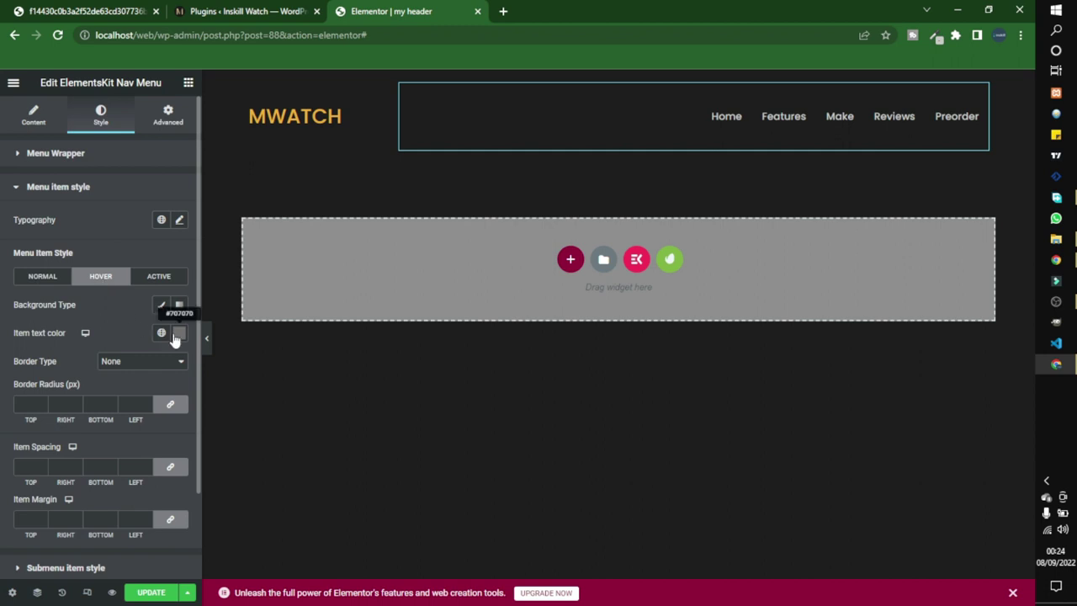
click(160, 332)
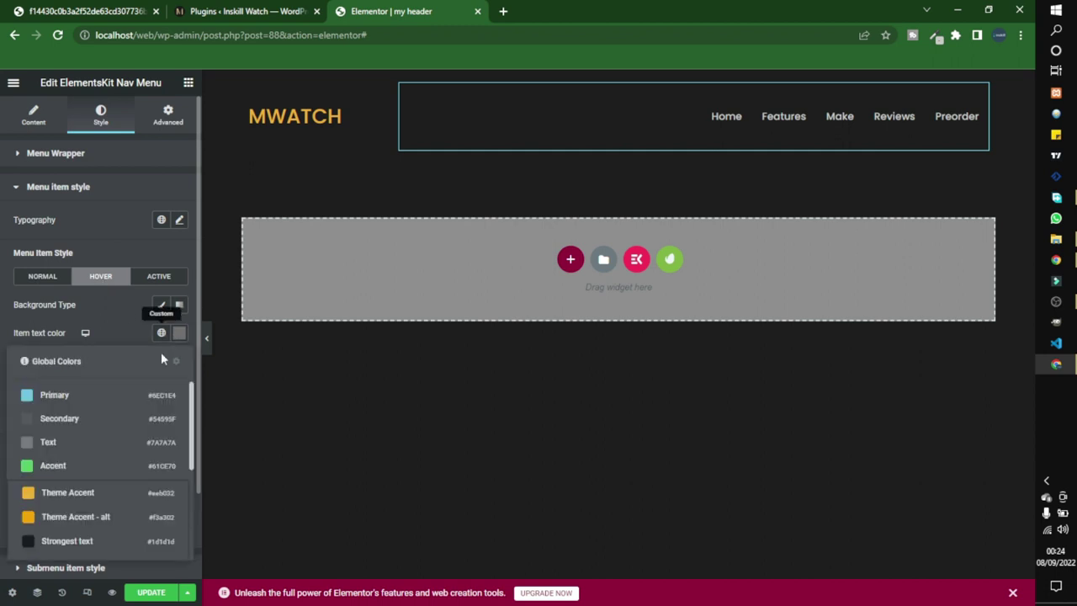
click(75, 519)
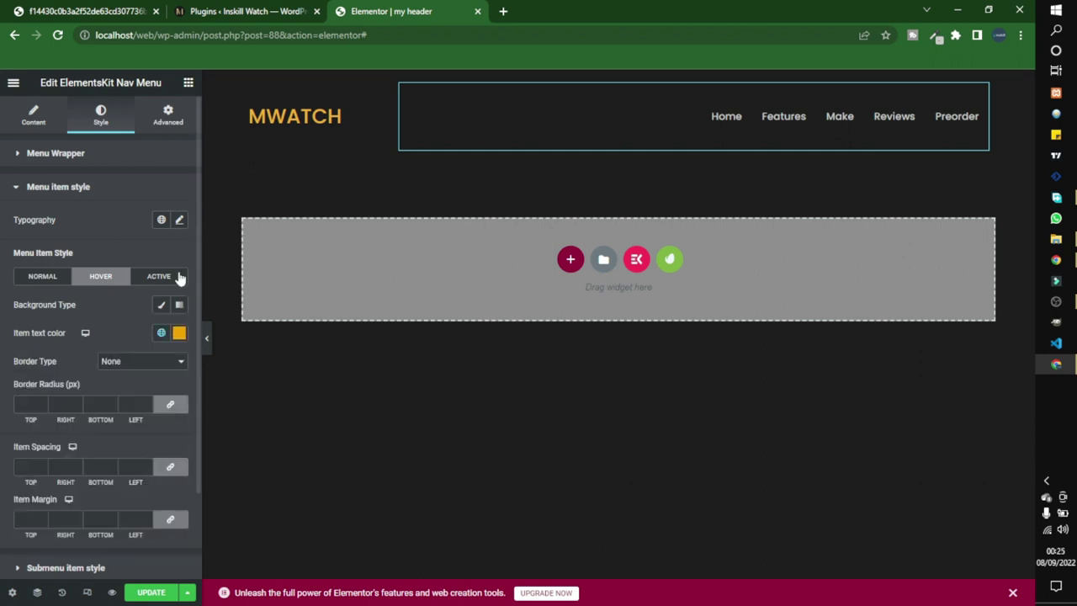
click(168, 282)
click(160, 332)
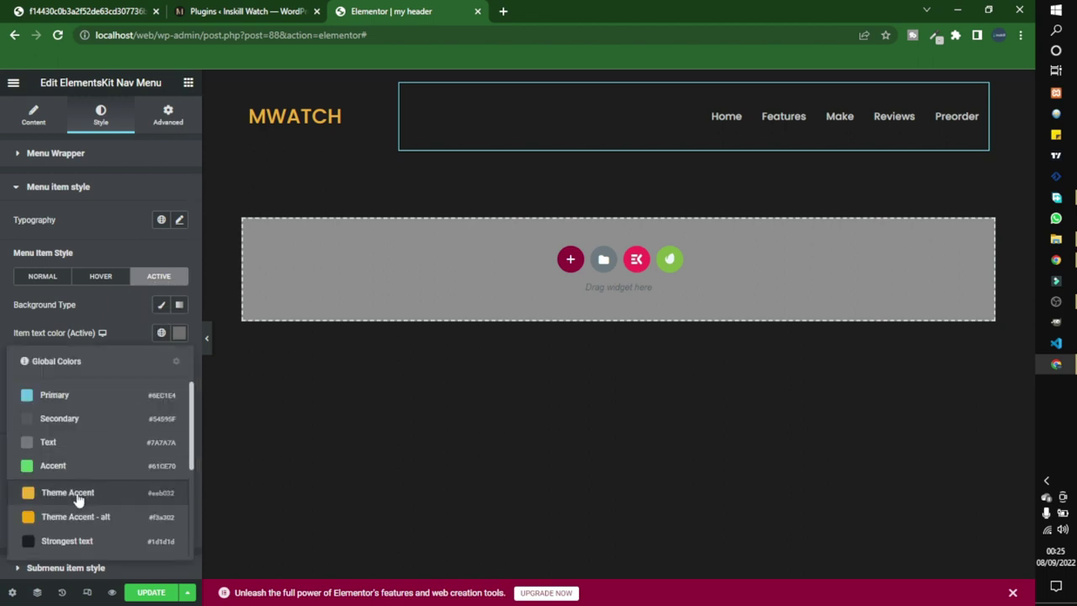
click(78, 493)
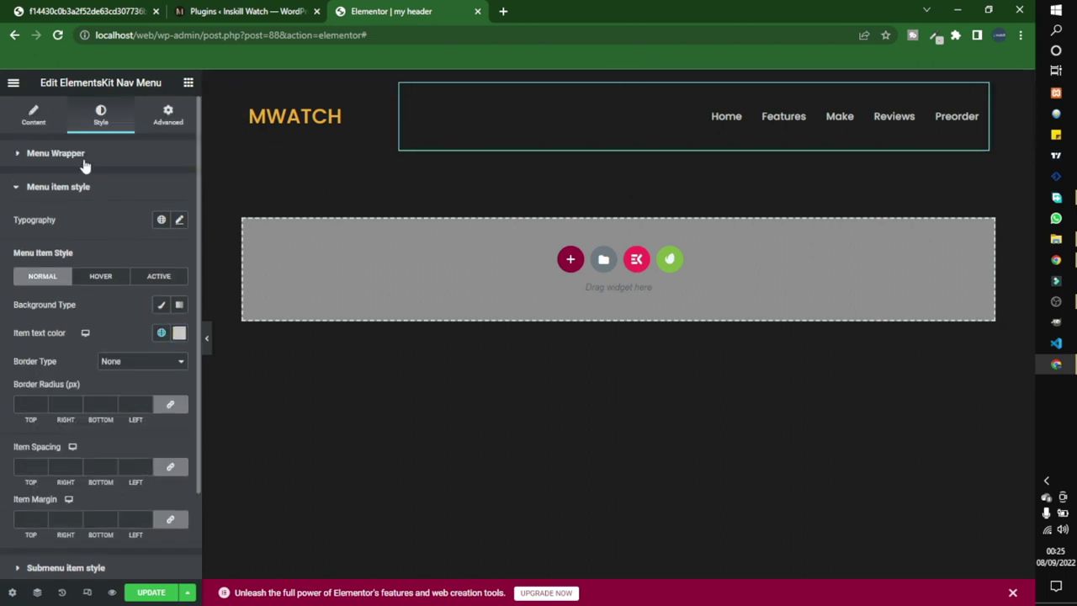
Step: Reduce the nav menu wrapper's menu height to 30 px
click(59, 153)
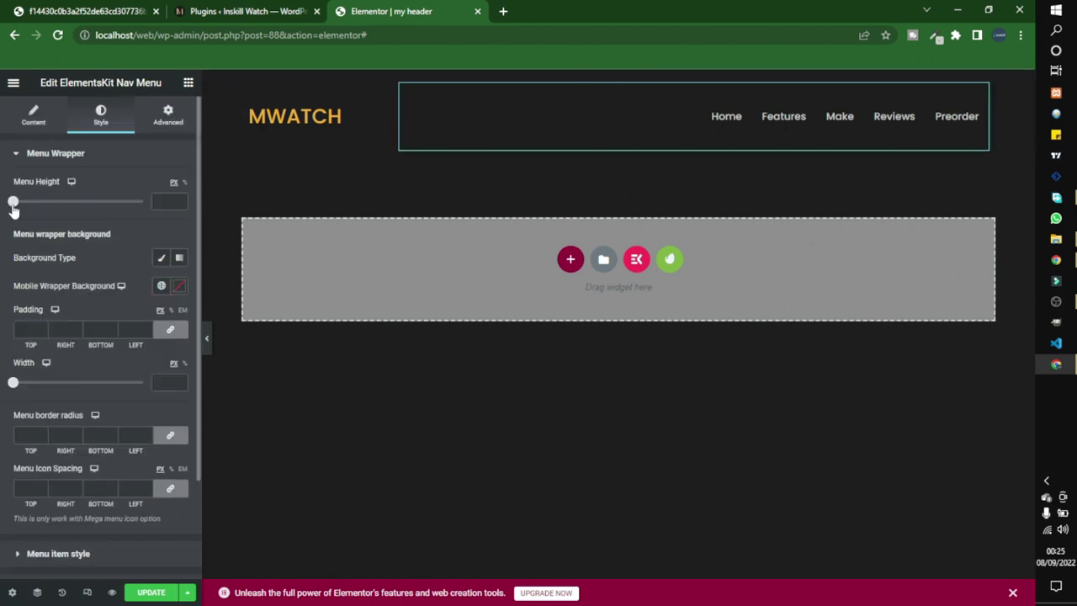
drag(87, 210, 105, 204)
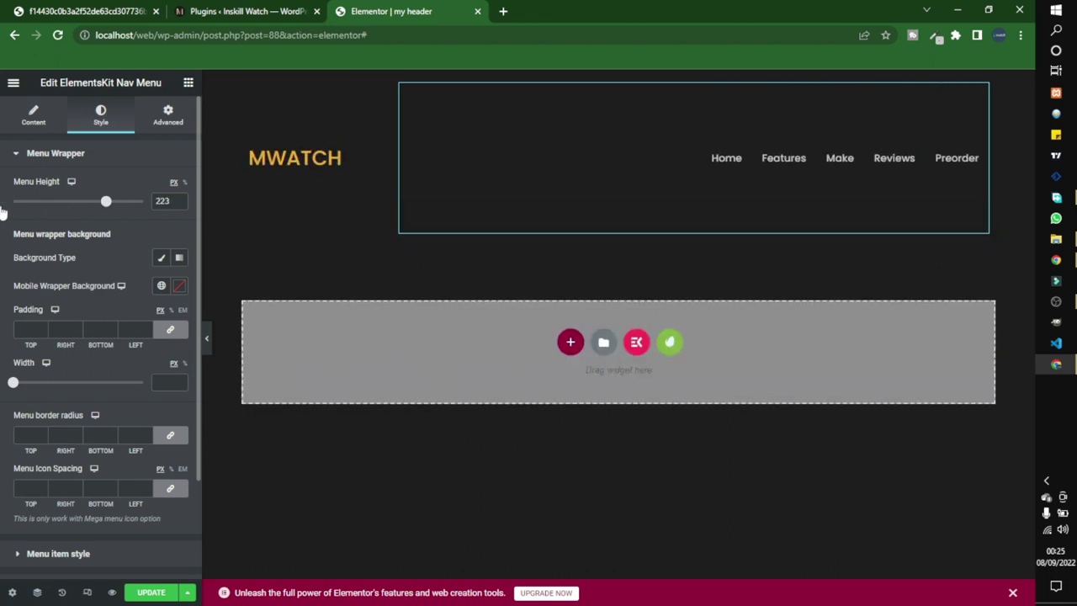
drag(3, 212, 3, 212)
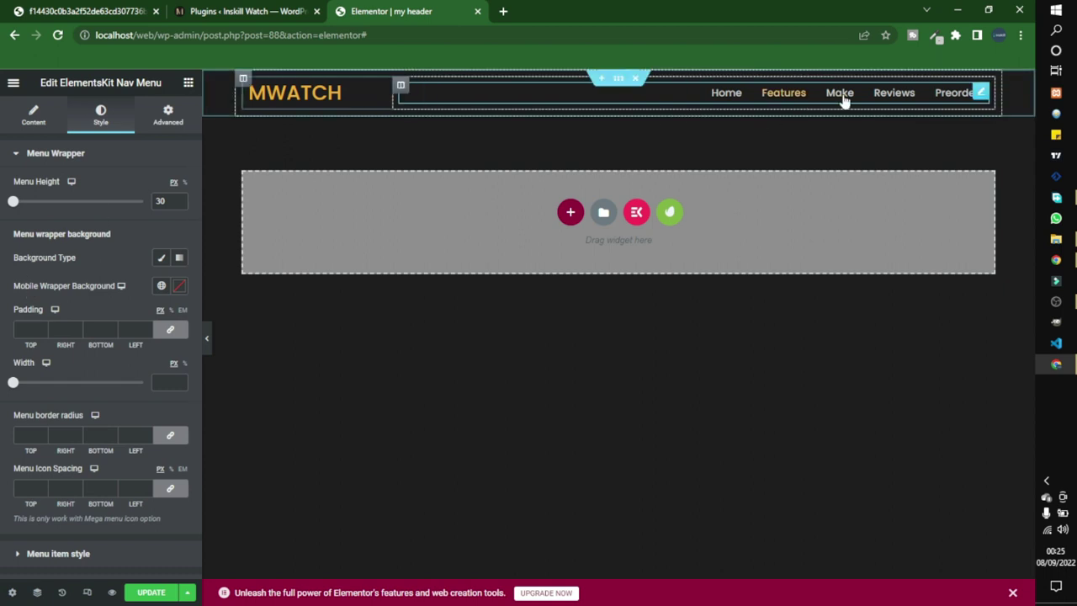
Step: Turn on responsive mode and switch the header canvas to the tablet layout
scroll(117, 555, down, 2)
click(88, 593)
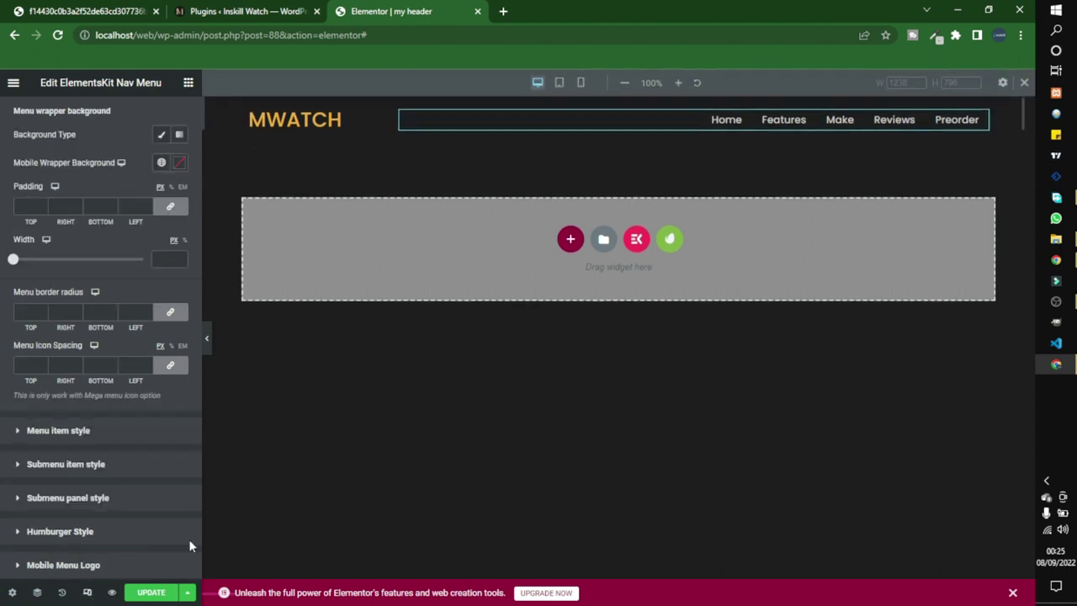
click(559, 83)
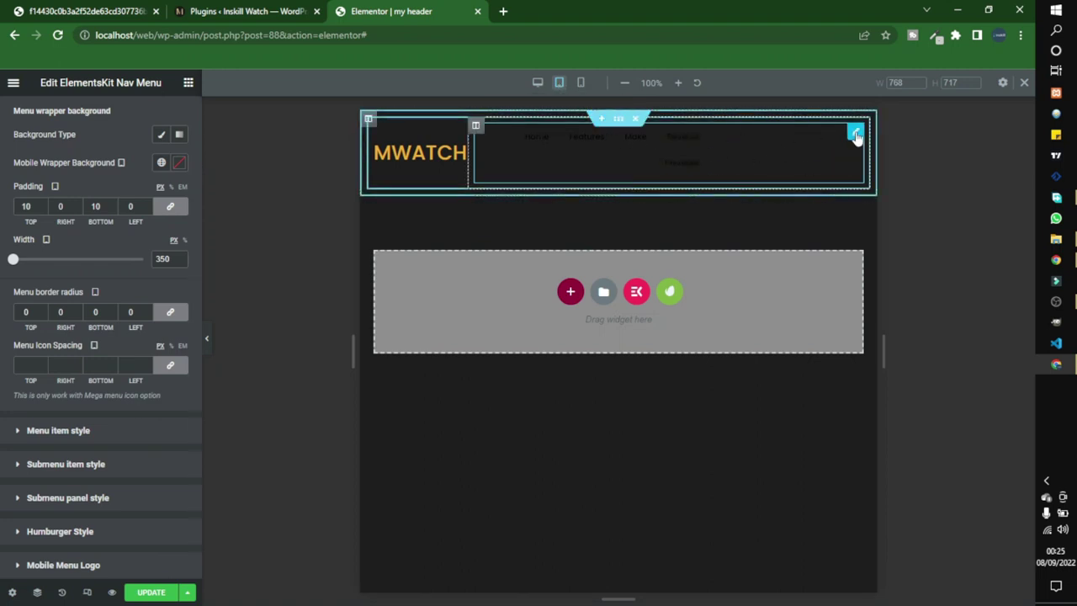
Step: Change the nav menu's Responsive Breakpoint so the menu collapses into a hamburger toggle on tablet
scroll(149, 177, up, 2)
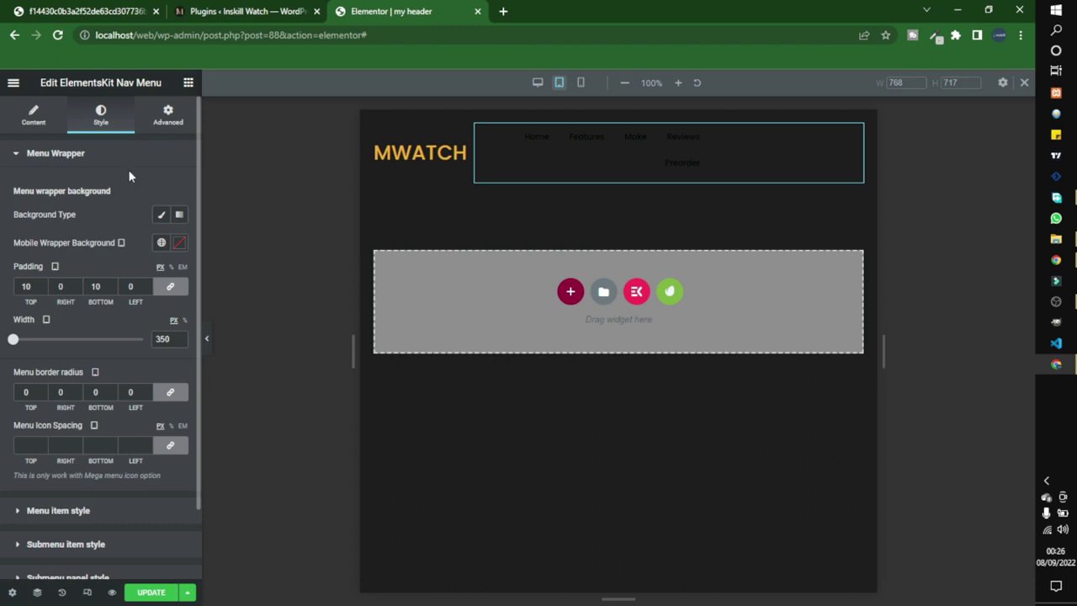
click(42, 125)
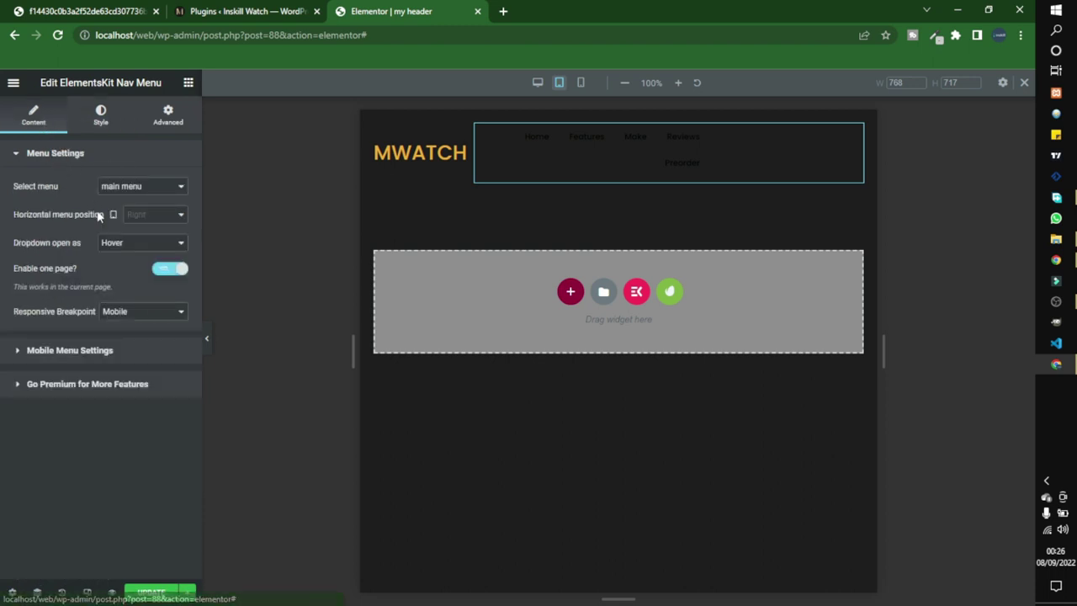
click(175, 214)
click(157, 250)
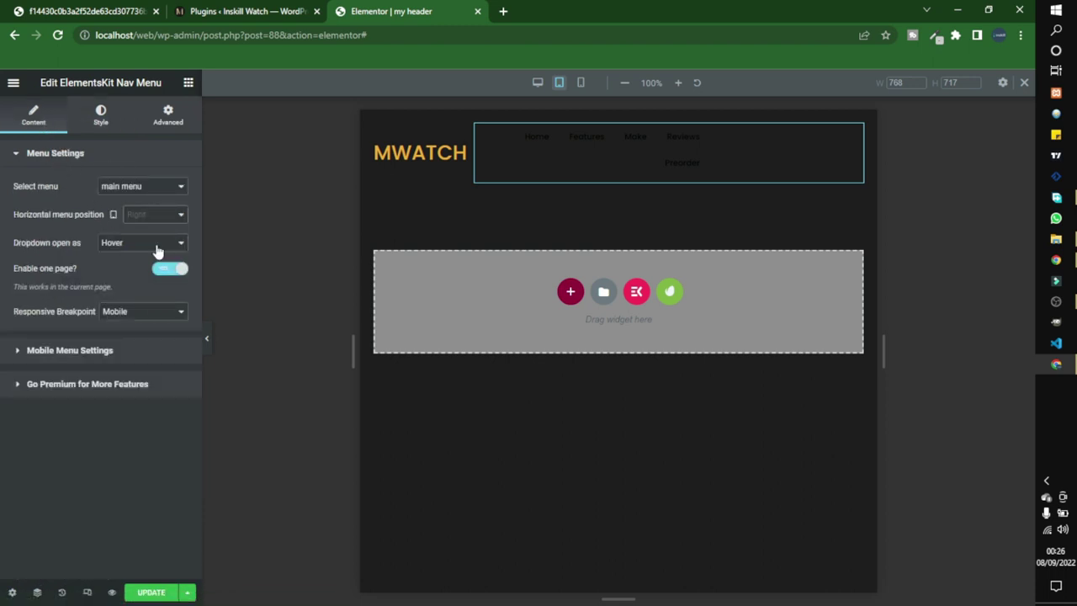
Step: Set the hamburger icon color to the global color Theme Accent - alt and give the close toggle an orange accent color
click(102, 118)
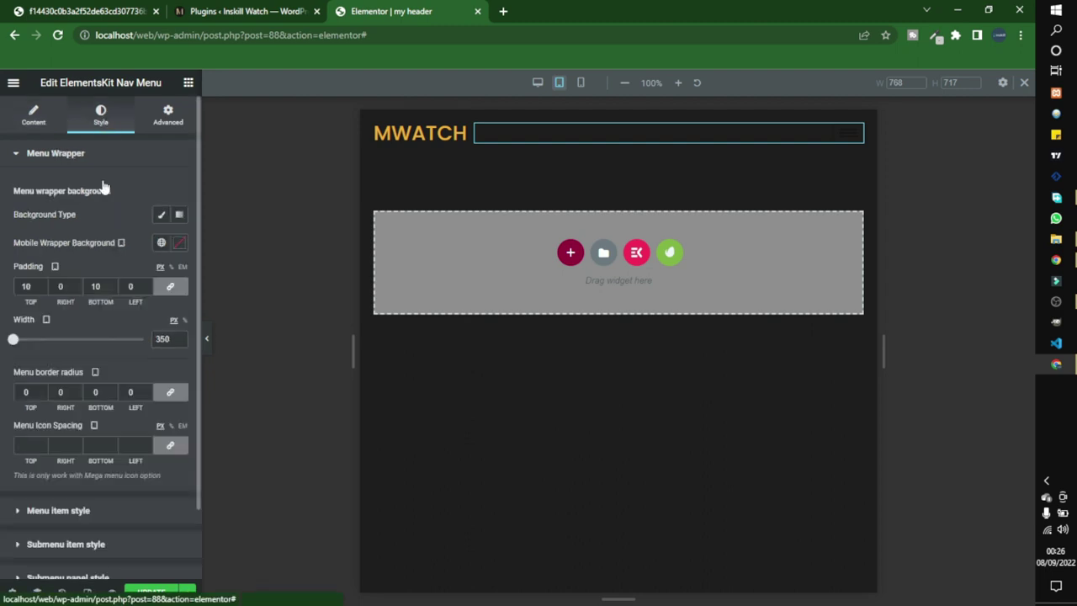
scroll(108, 295, down, 1)
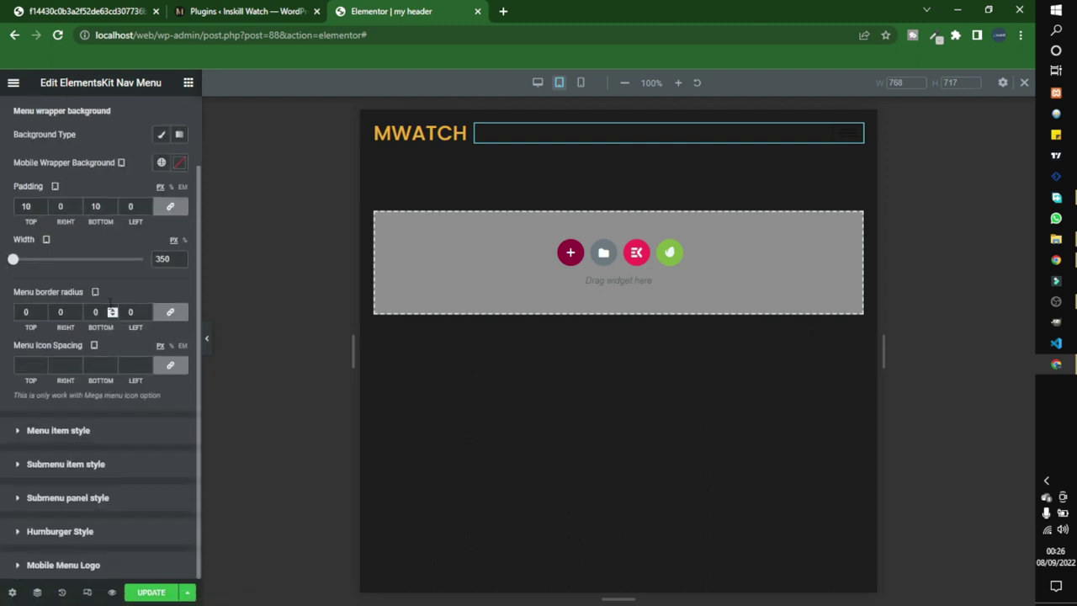
click(79, 533)
scroll(117, 292, down, 4)
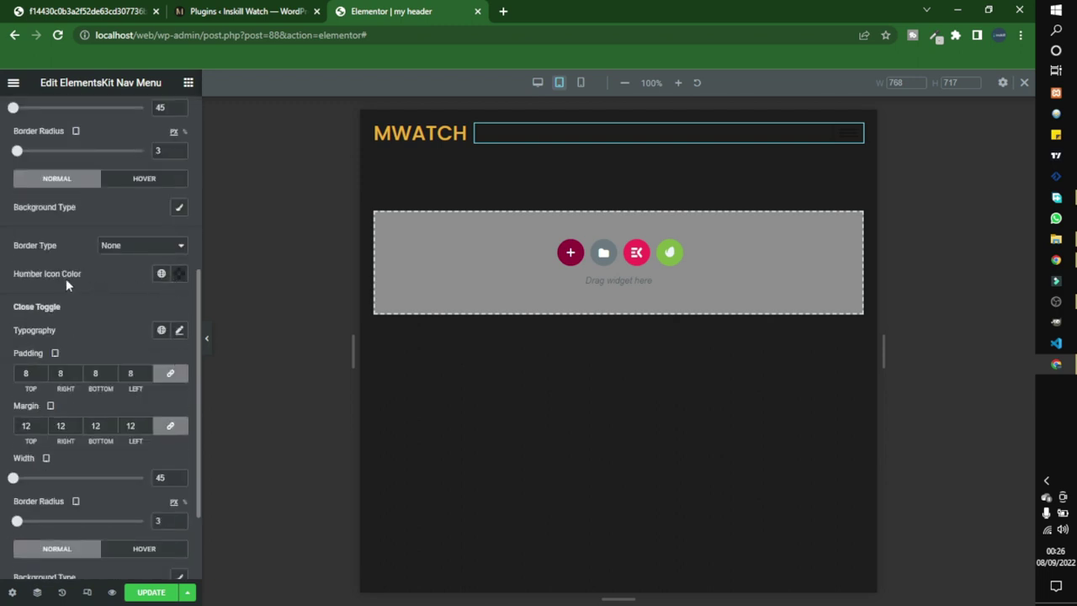
click(179, 273)
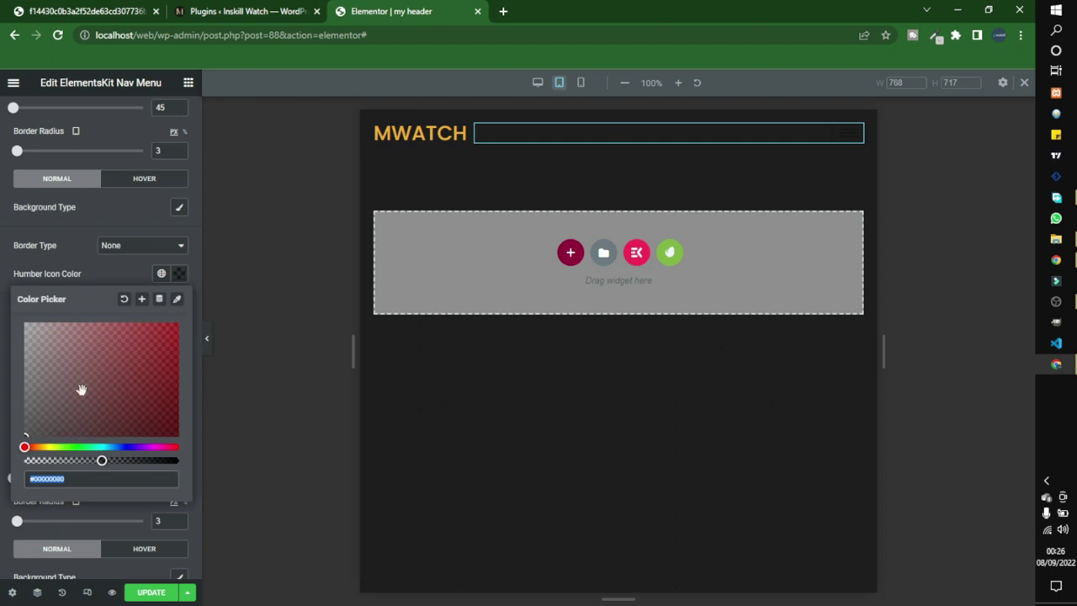
click(161, 273)
click(88, 457)
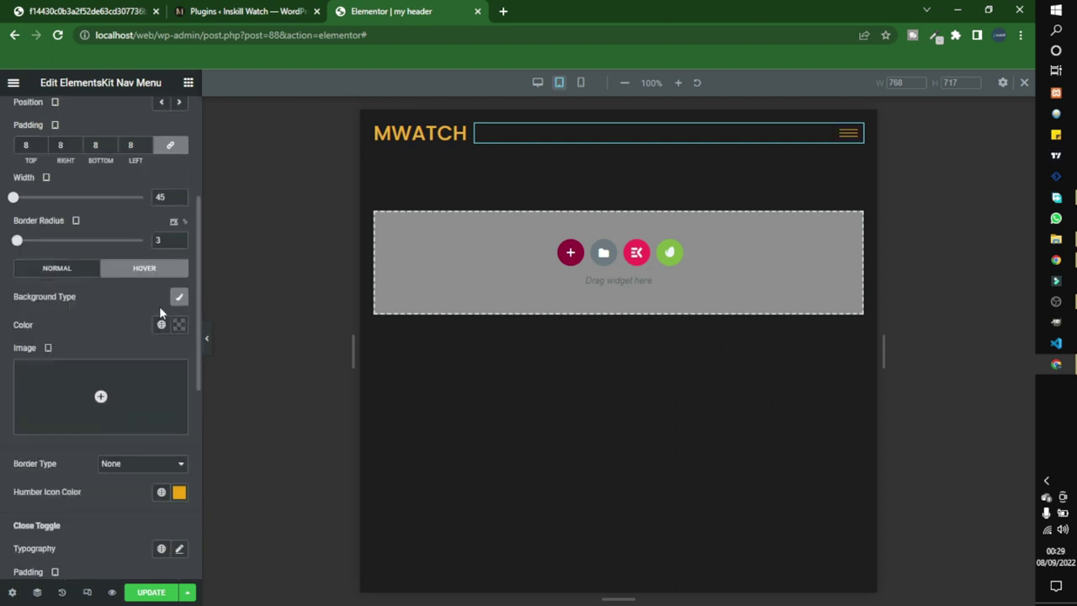
scroll(85, 331, down, 5)
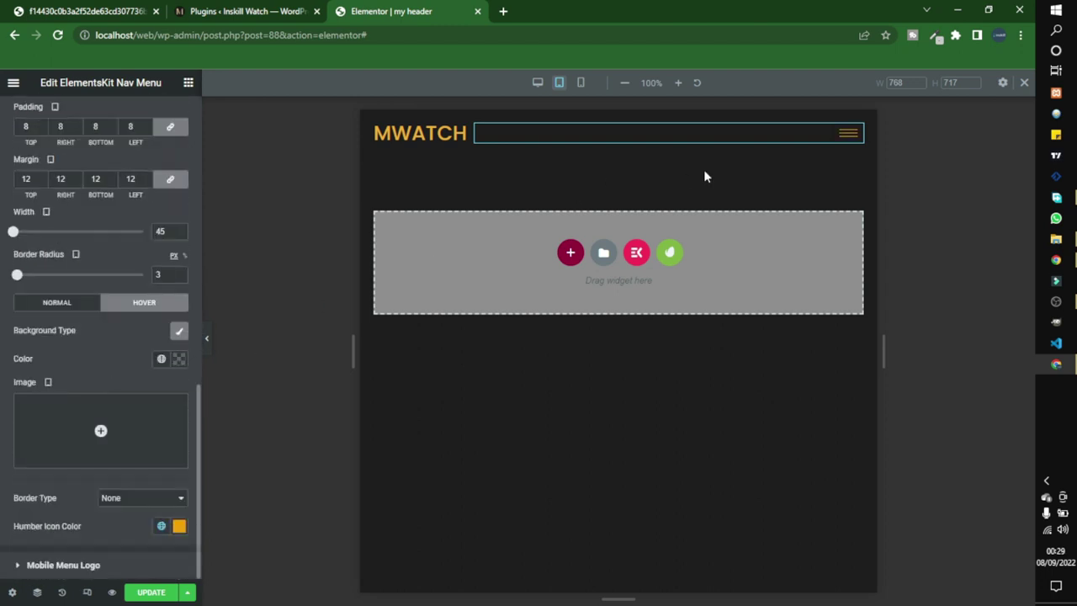
Step: Open the off-canvas menu and set its Mobile Wrapper Background to the global color Strongest text
click(844, 135)
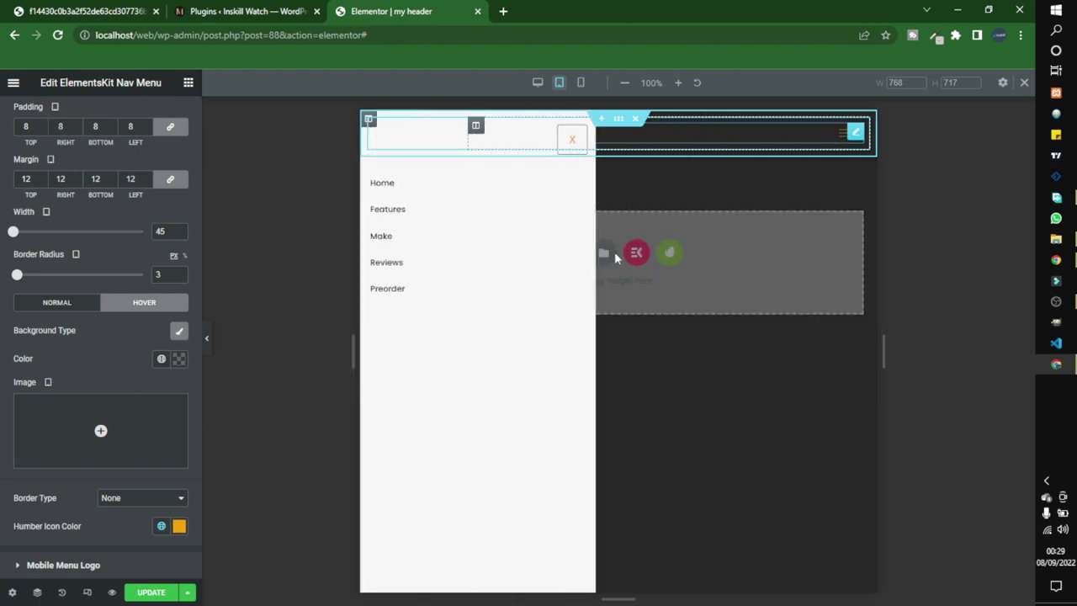
scroll(108, 308, down, 2)
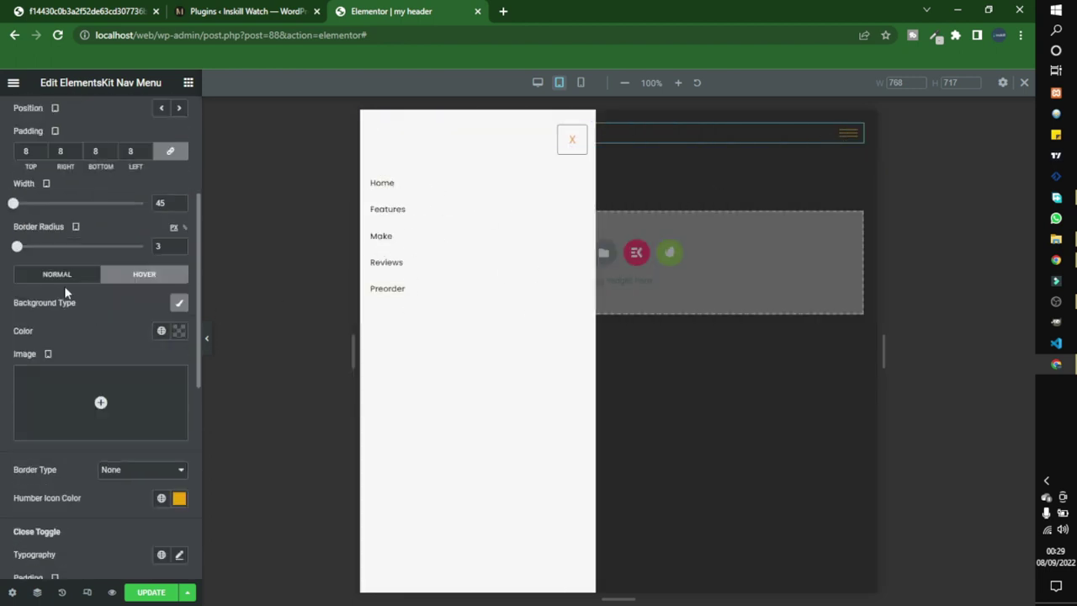
scroll(44, 220, up, 3)
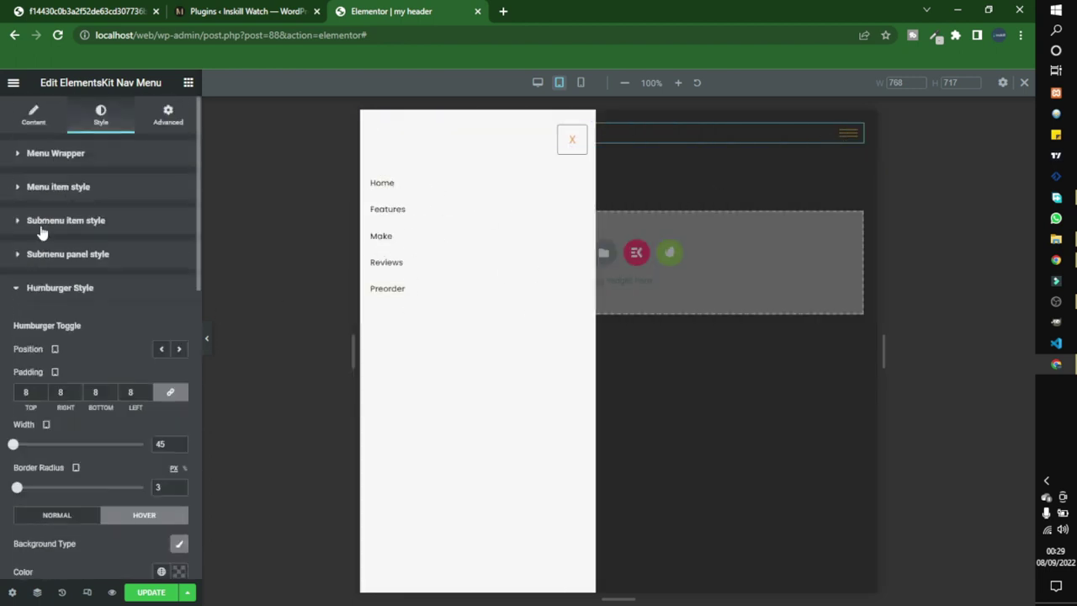
click(53, 290)
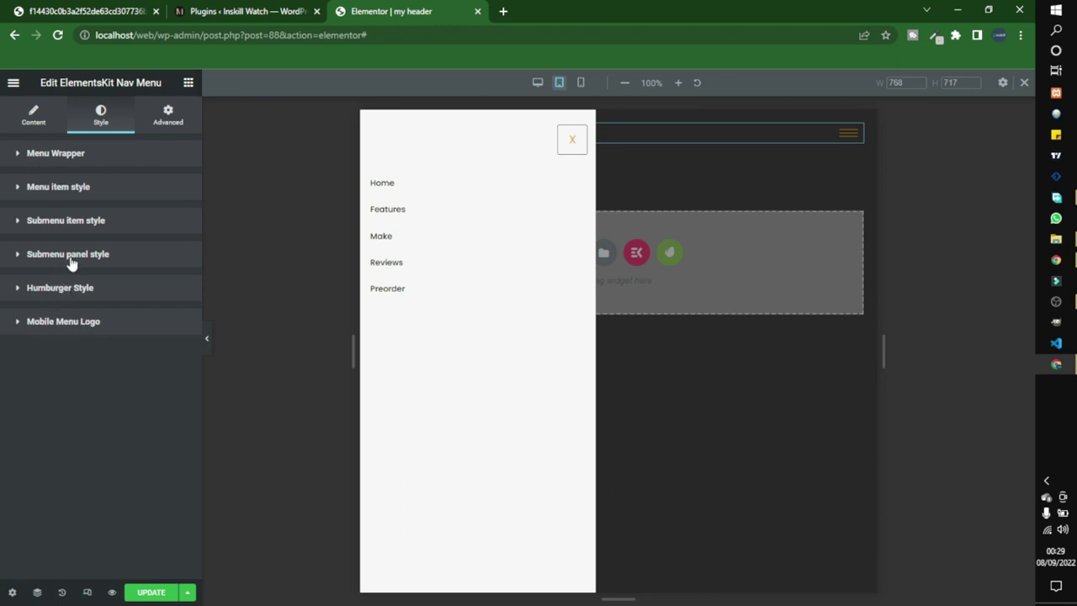
click(65, 155)
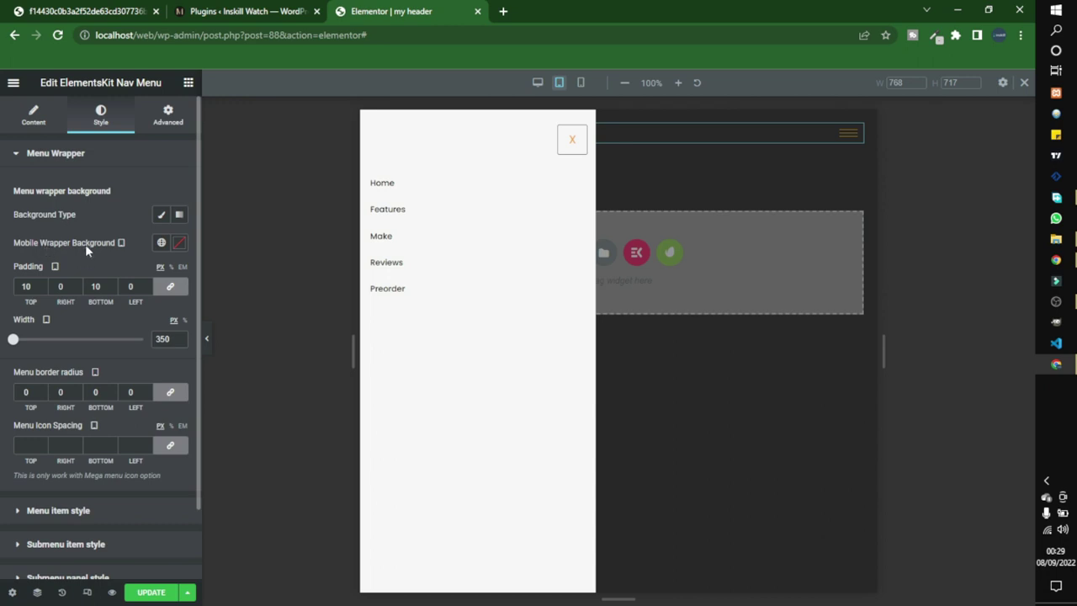
click(179, 243)
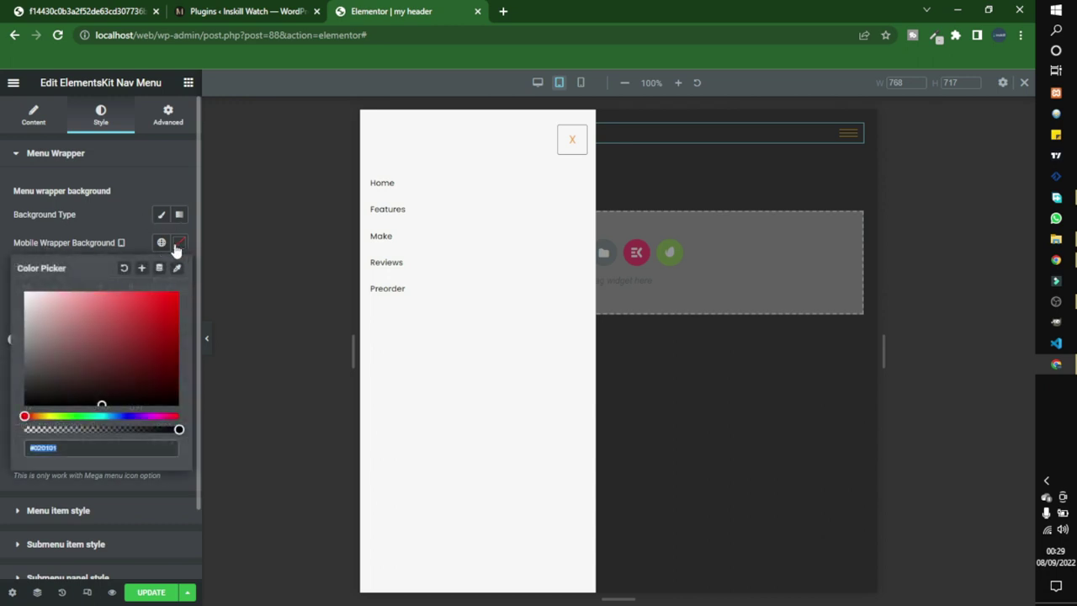
click(164, 243)
scroll(96, 425, down, 2)
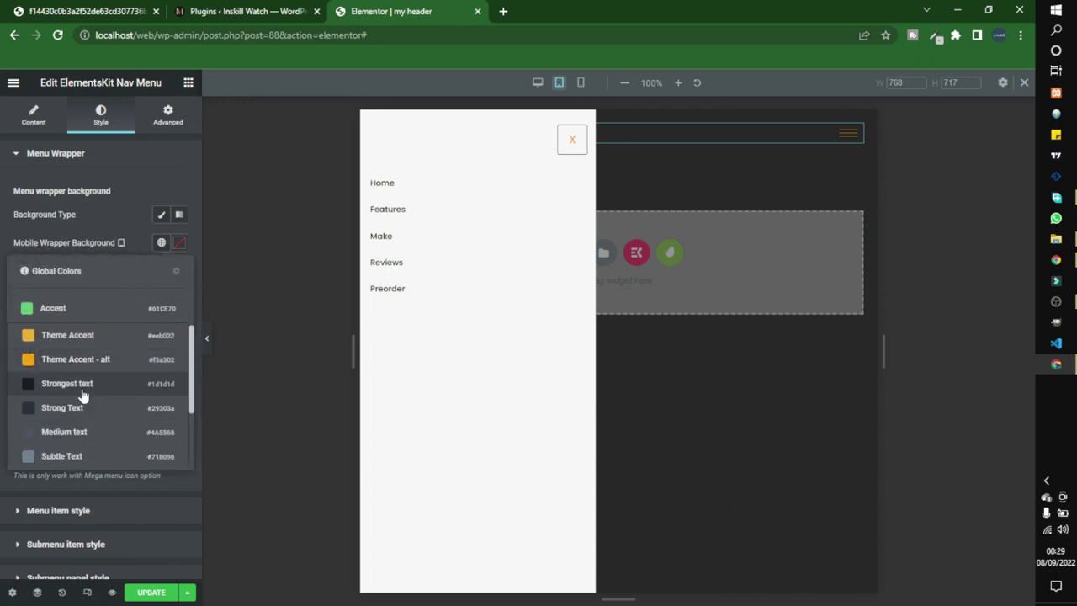
click(82, 390)
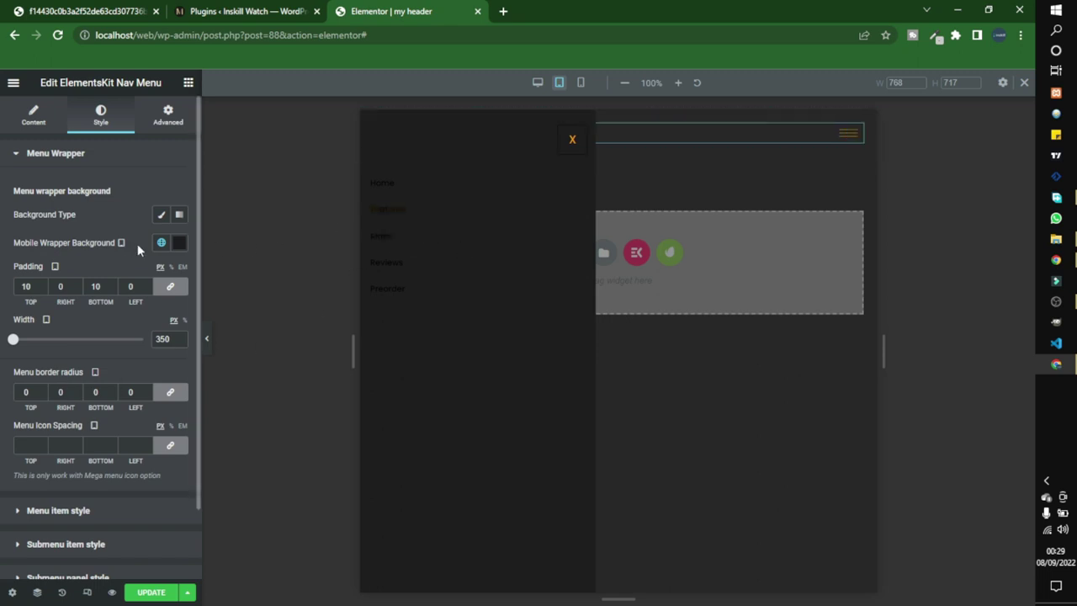
Step: Set the menu items' normal text color on tablet to the global white, #ffffff
scroll(134, 299, down, 2)
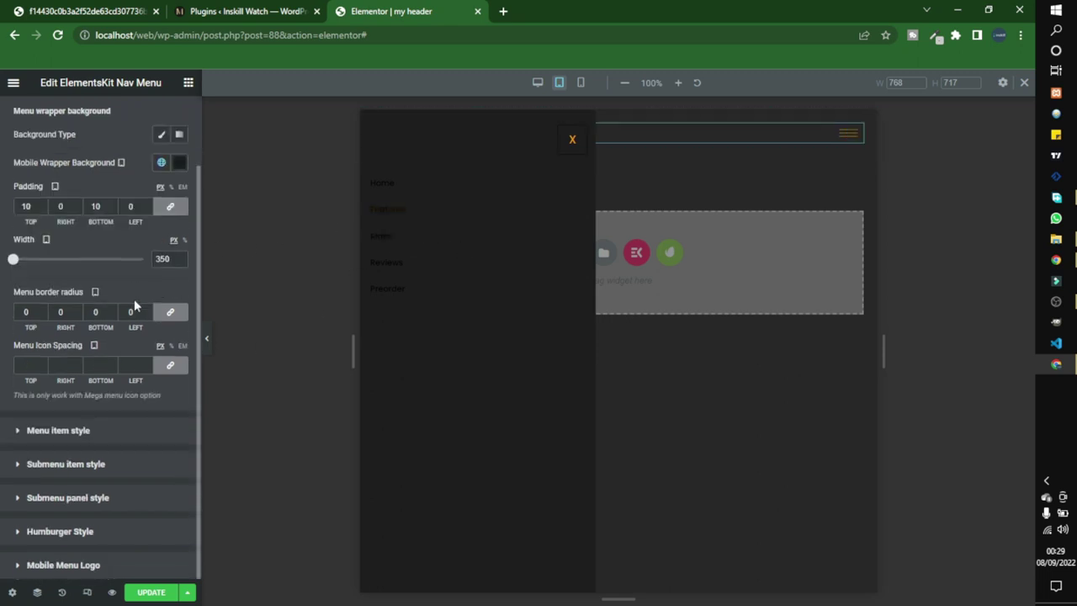
click(58, 431)
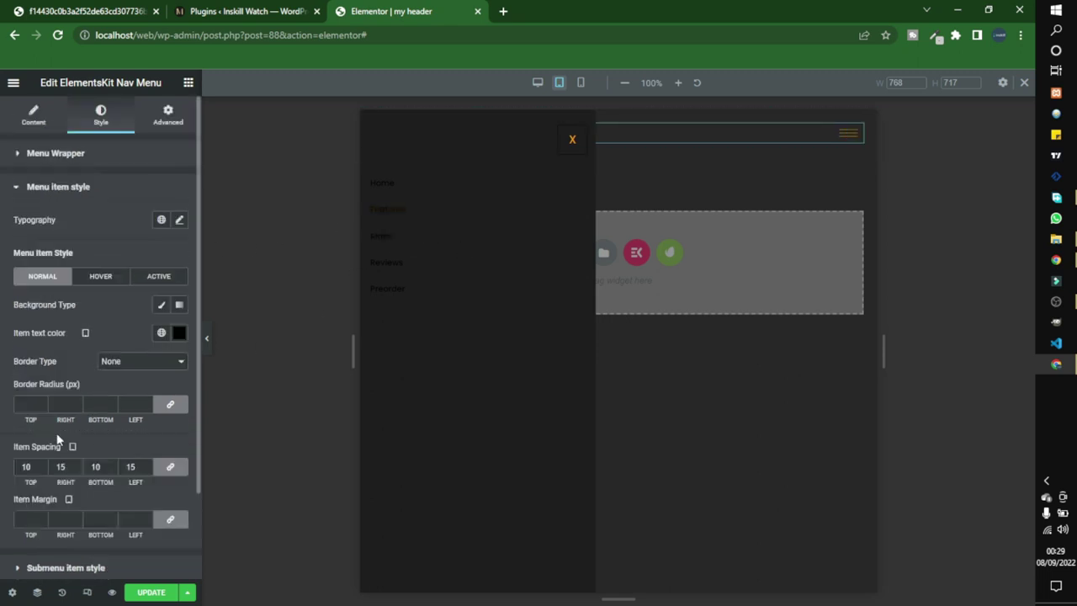
click(180, 334)
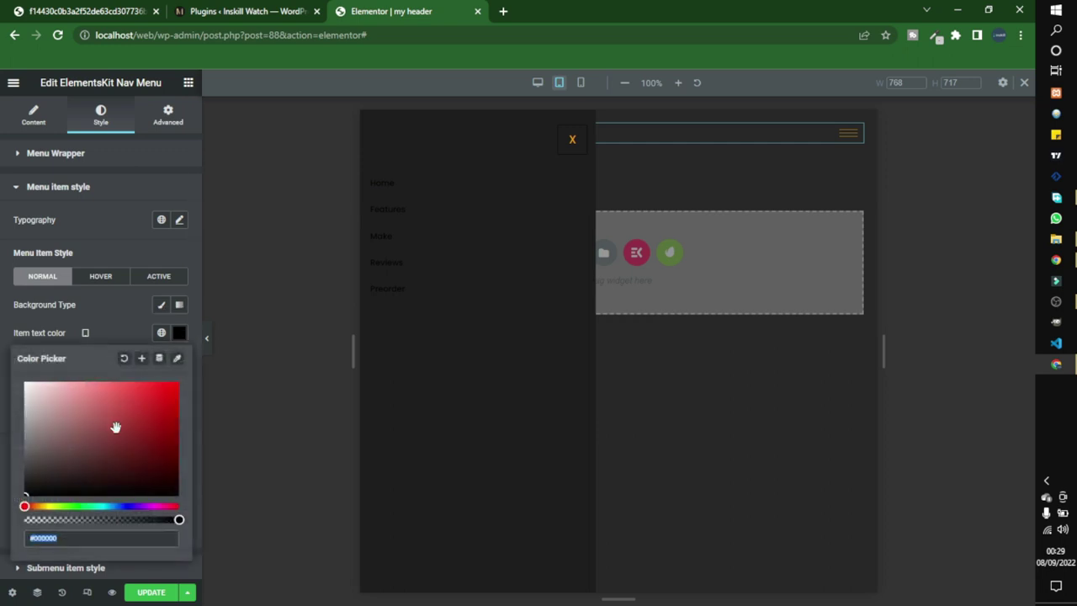
click(163, 332)
scroll(108, 463, down, 3)
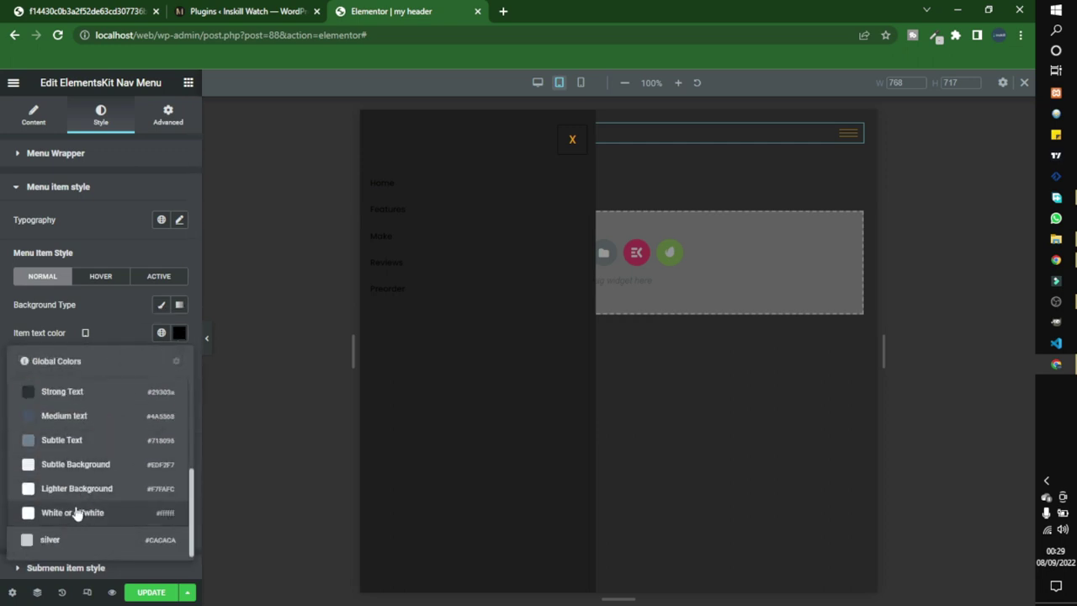
click(75, 513)
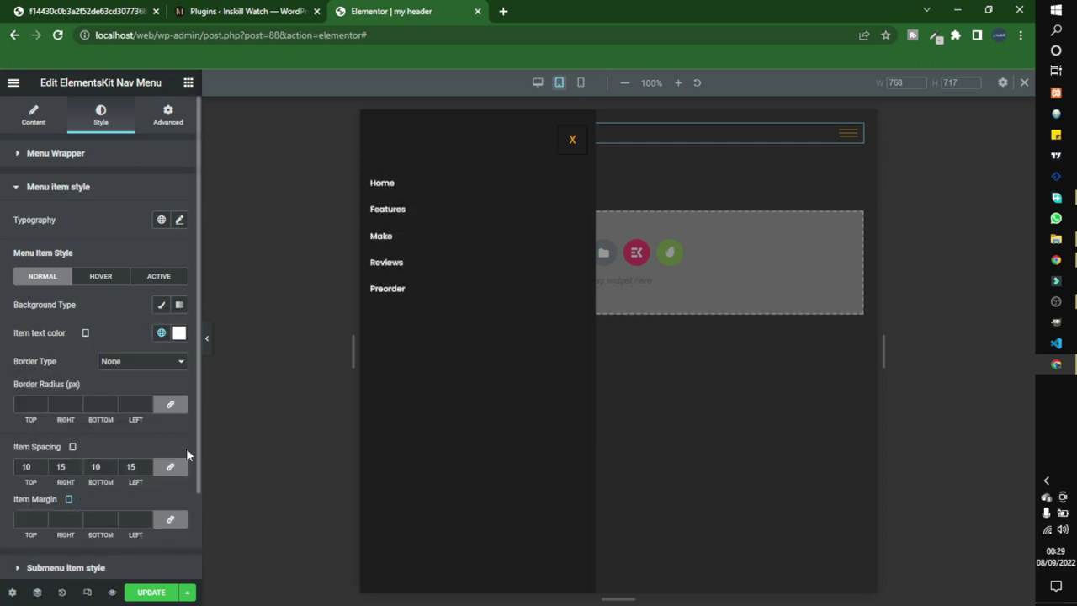
Step: Leave the menu item background unset and increase the menu items' font size in their typography for tablet
click(162, 306)
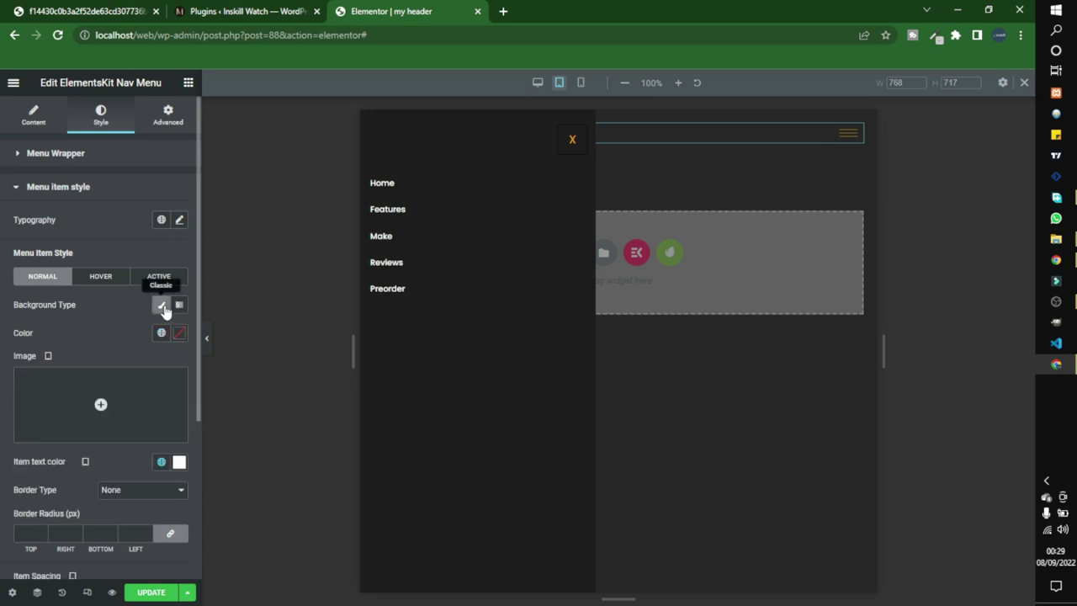
click(162, 306)
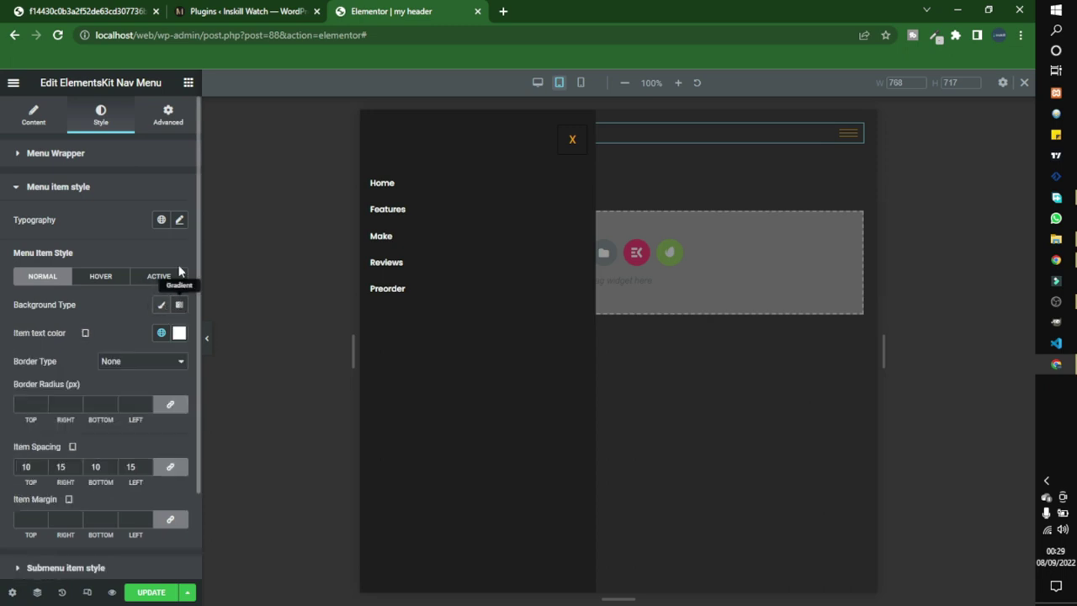
click(180, 220)
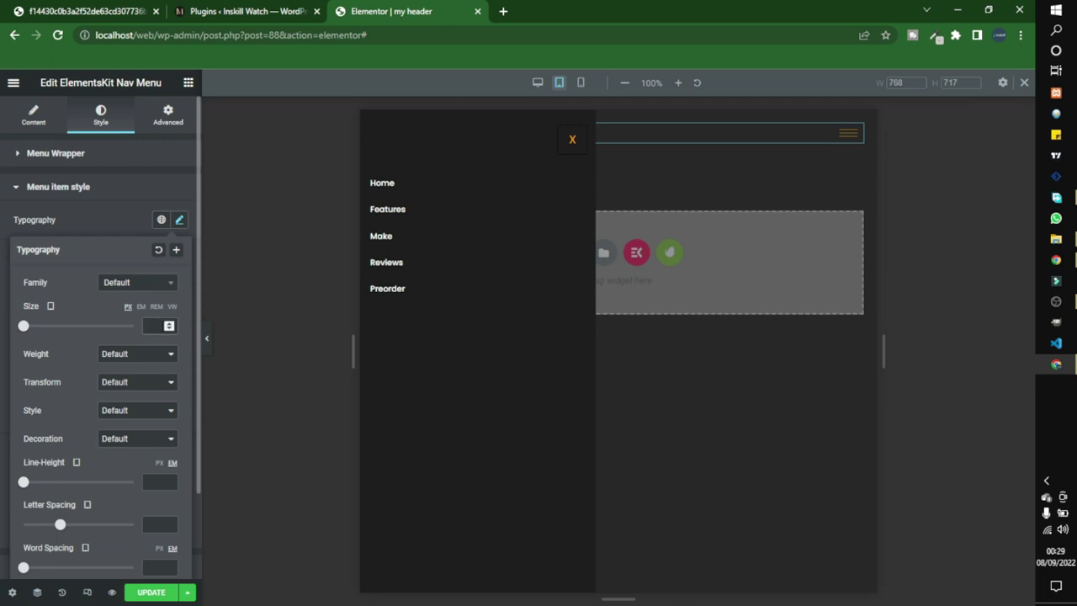
text(8)
click(382, 243)
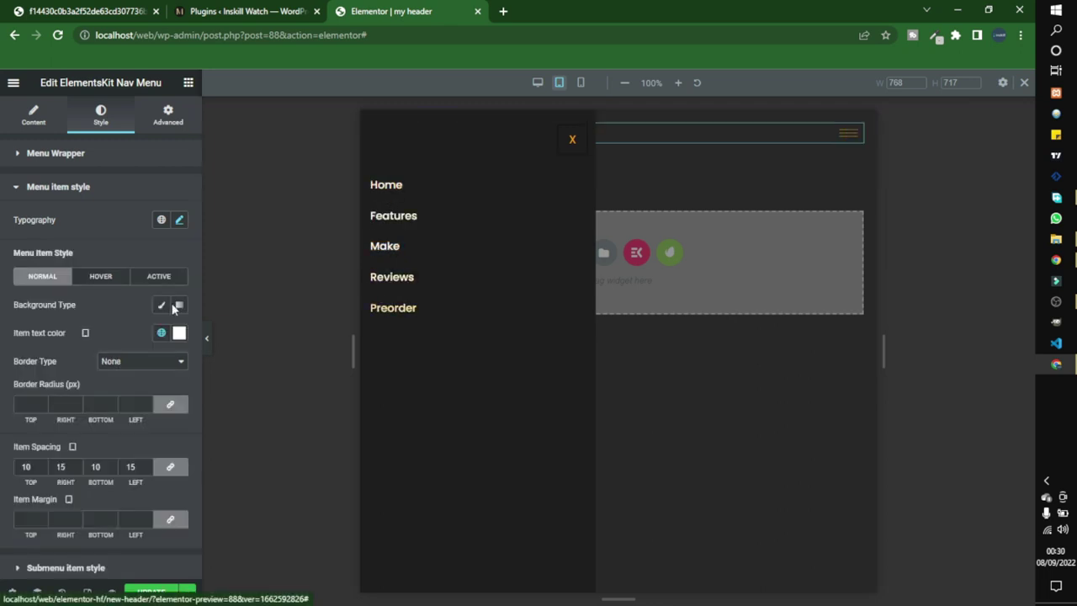
Step: Set the tablet menu items' hover text color to Theme Accent - alt and choose a global color for the active state
click(97, 277)
click(162, 334)
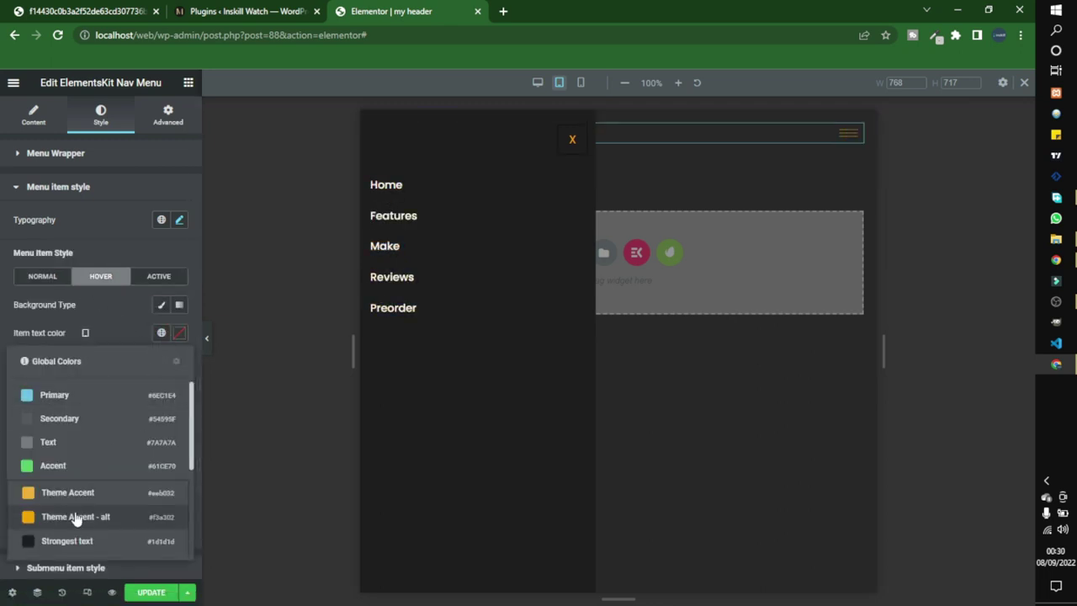
click(159, 277)
click(161, 333)
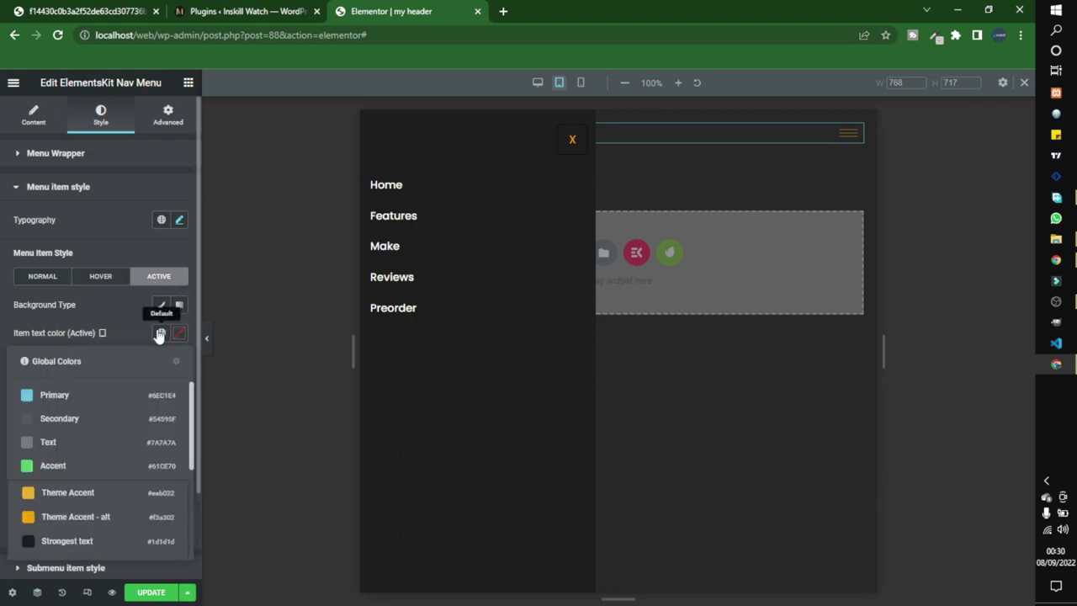
click(76, 558)
Step: Switch the responsive header canvas to the mobile layout and close the open off-canvas menu
click(89, 594)
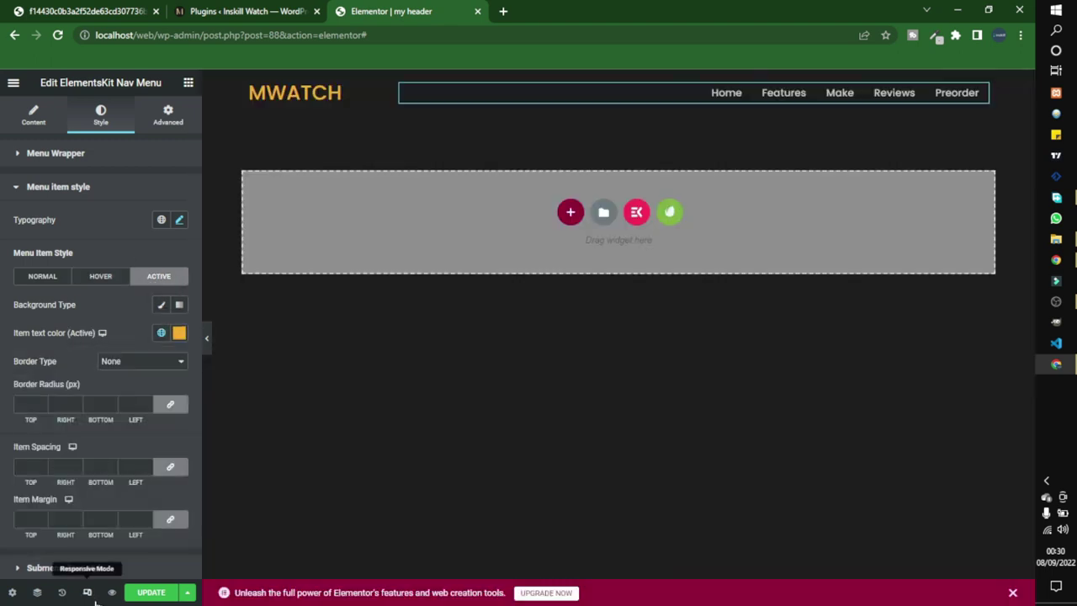
click(95, 597)
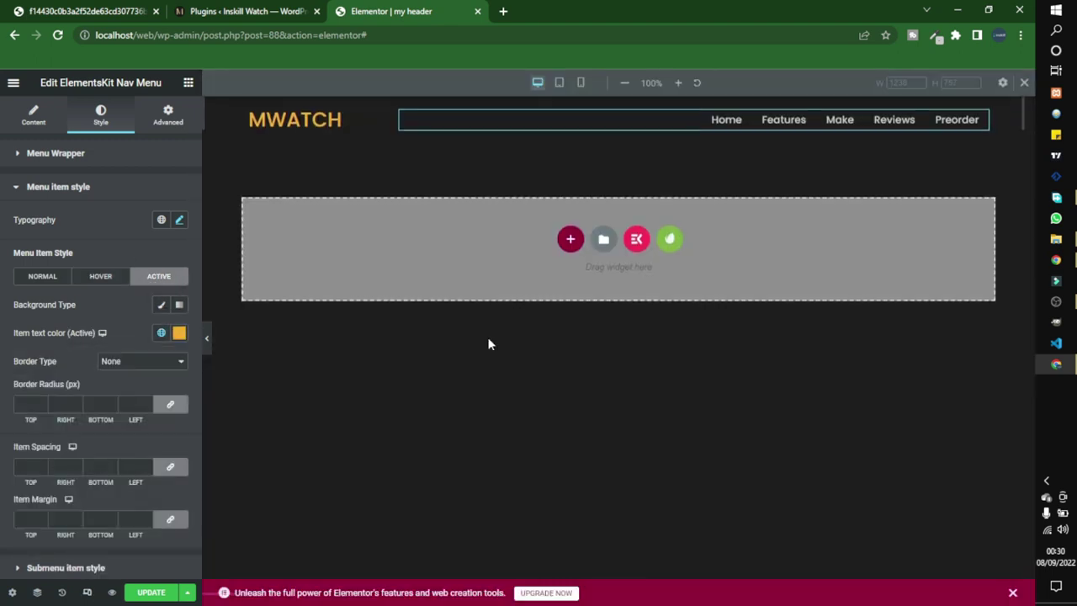
click(582, 82)
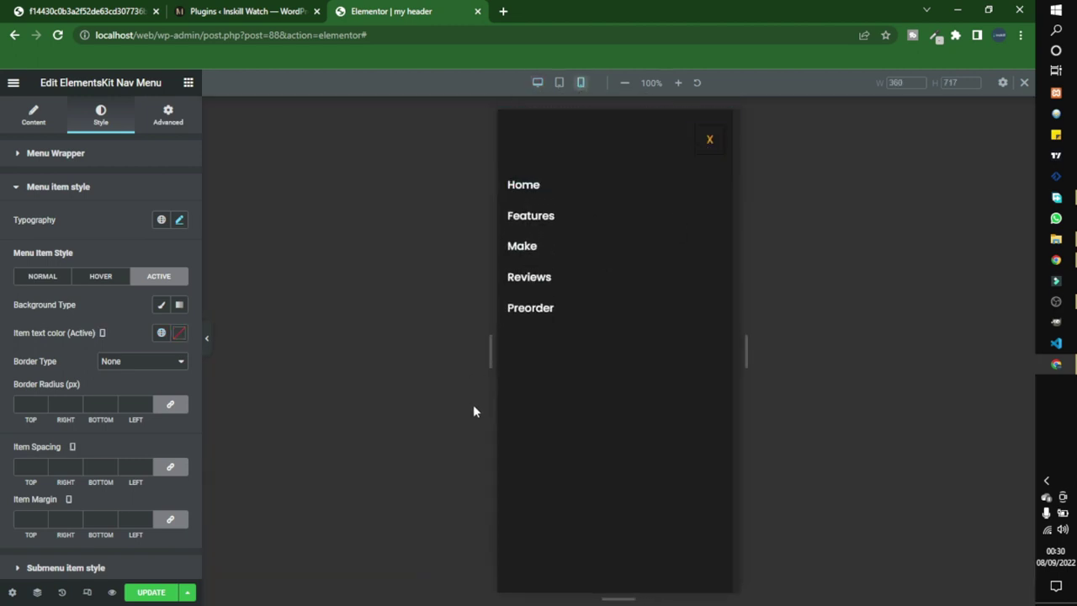
click(710, 142)
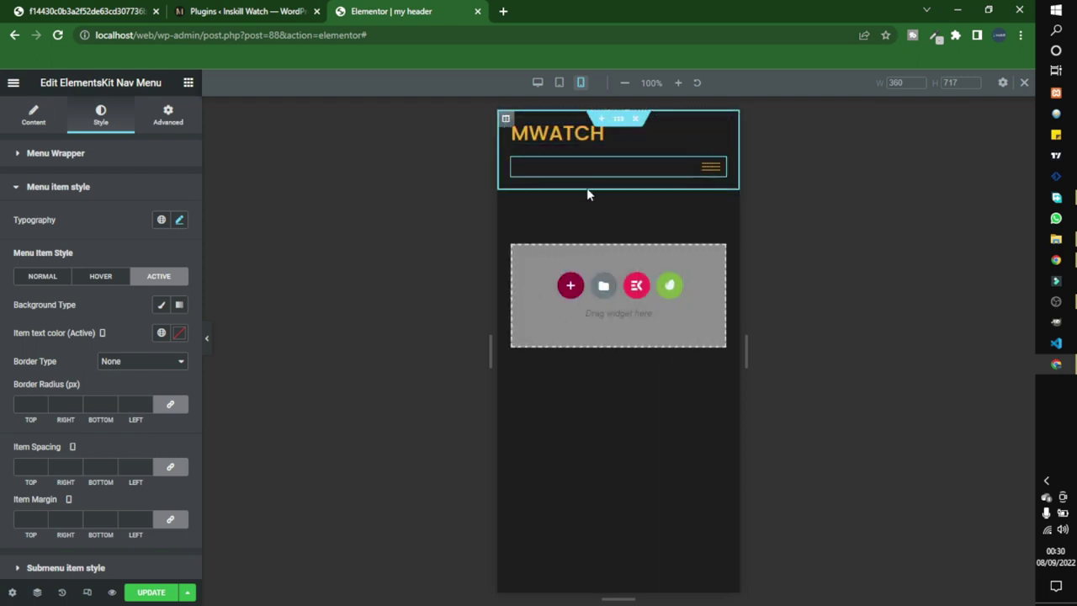
Step: Set the mobile width of the column holding the MWATCH logo text to 50%
click(511, 126)
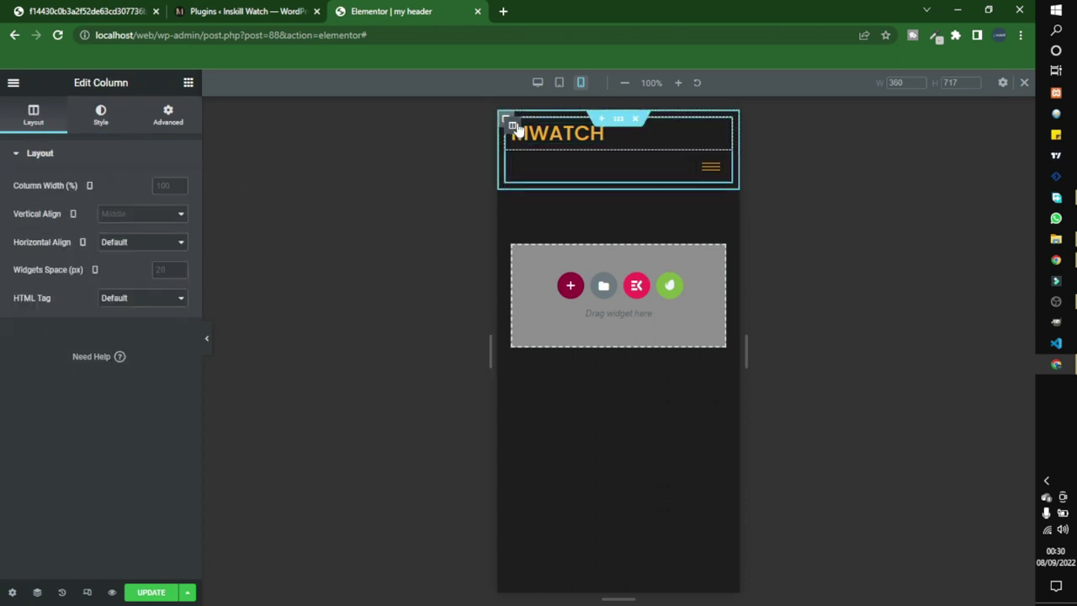
click(157, 185)
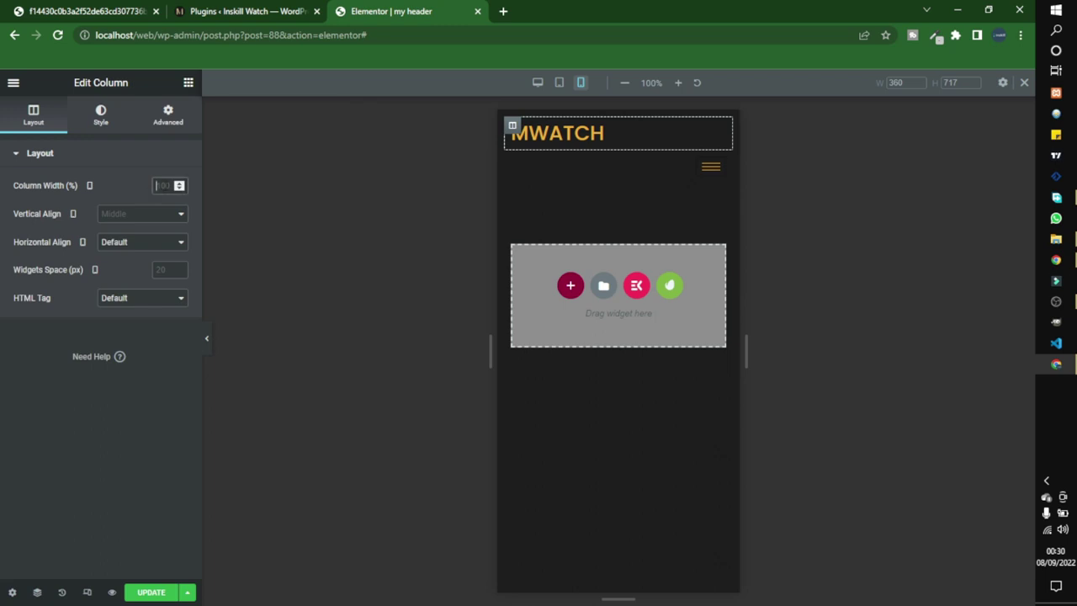
text(50)
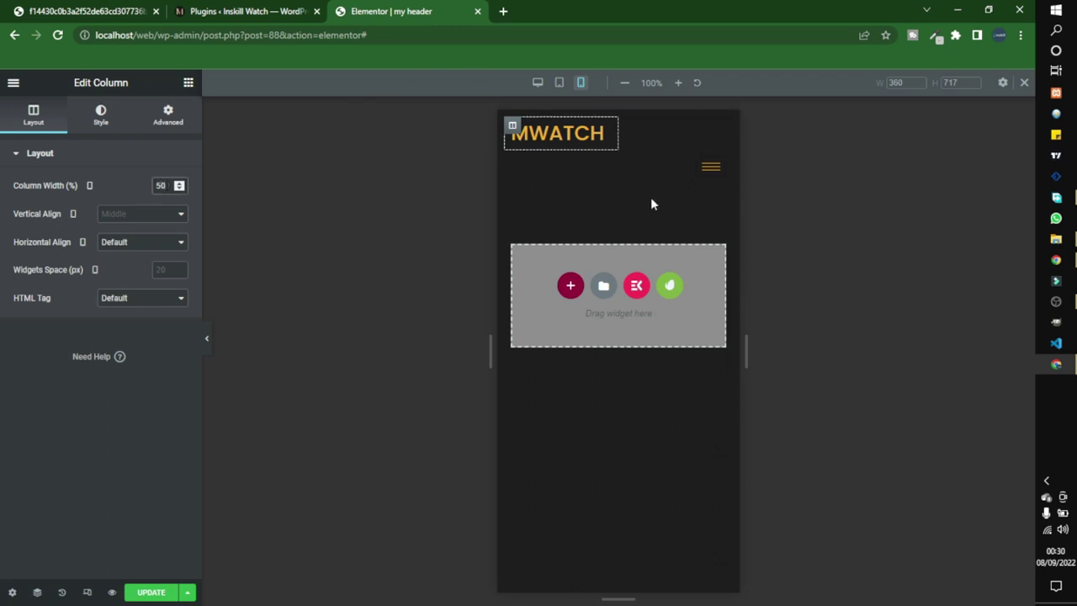
Step: Set the mobile width of the column holding the hamburger menu to 50%
click(513, 160)
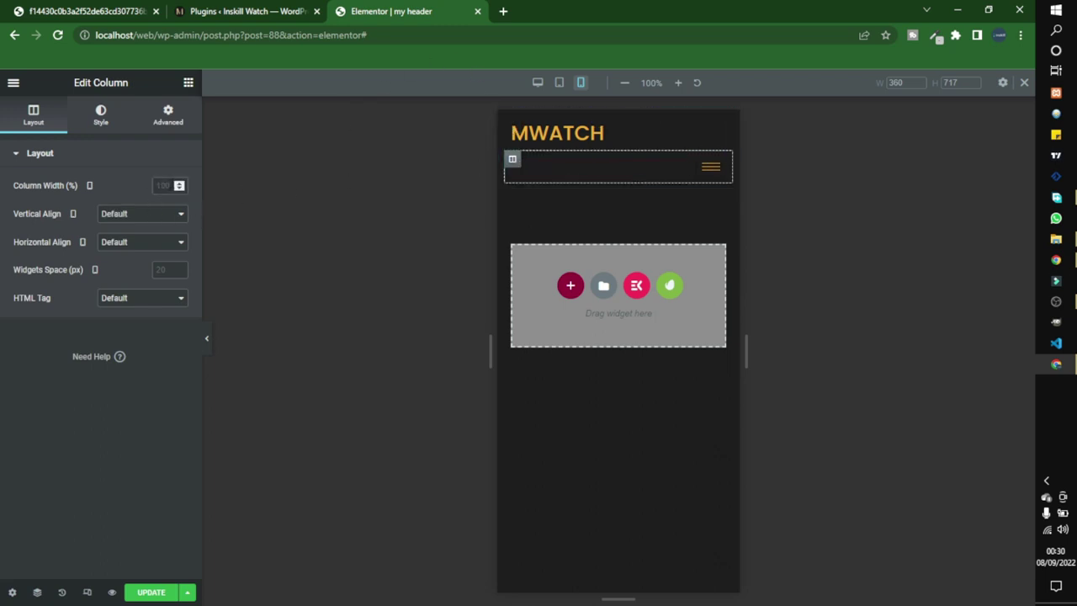
text(50)
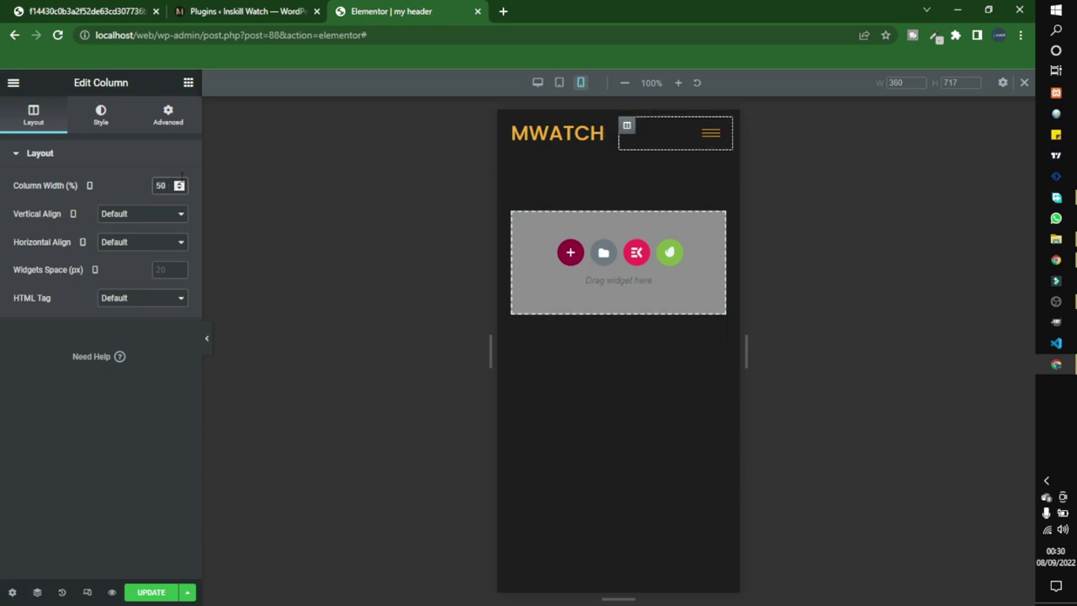
Step: Unlink the header section's desktop padding, set its top and bottom to 5 px, and check the tablet and mobile layouts
key(ctrl+shift+m)
click(622, 111)
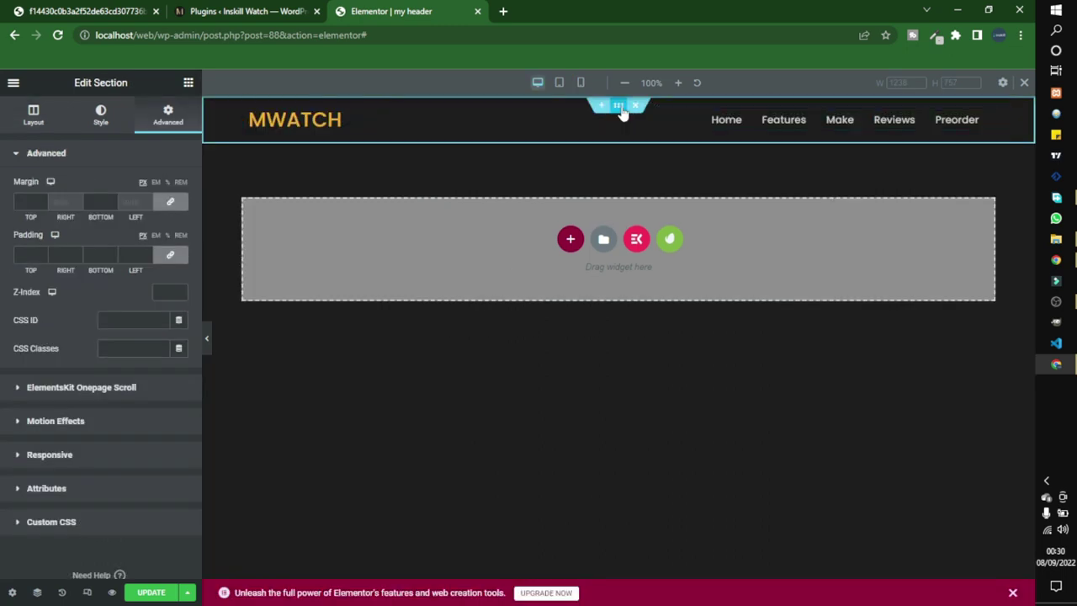
click(170, 255)
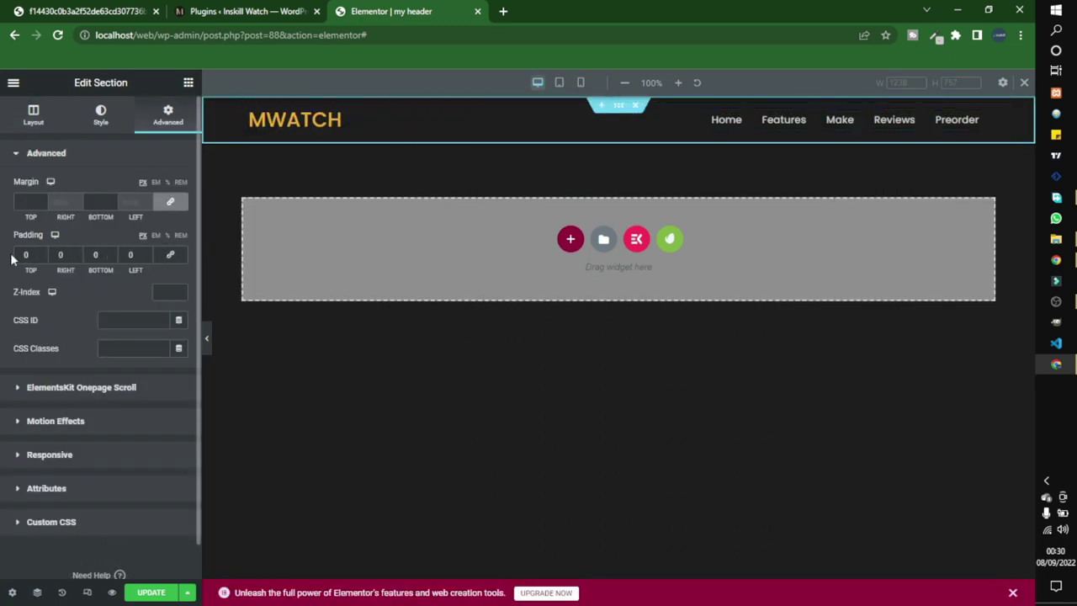
text(5)
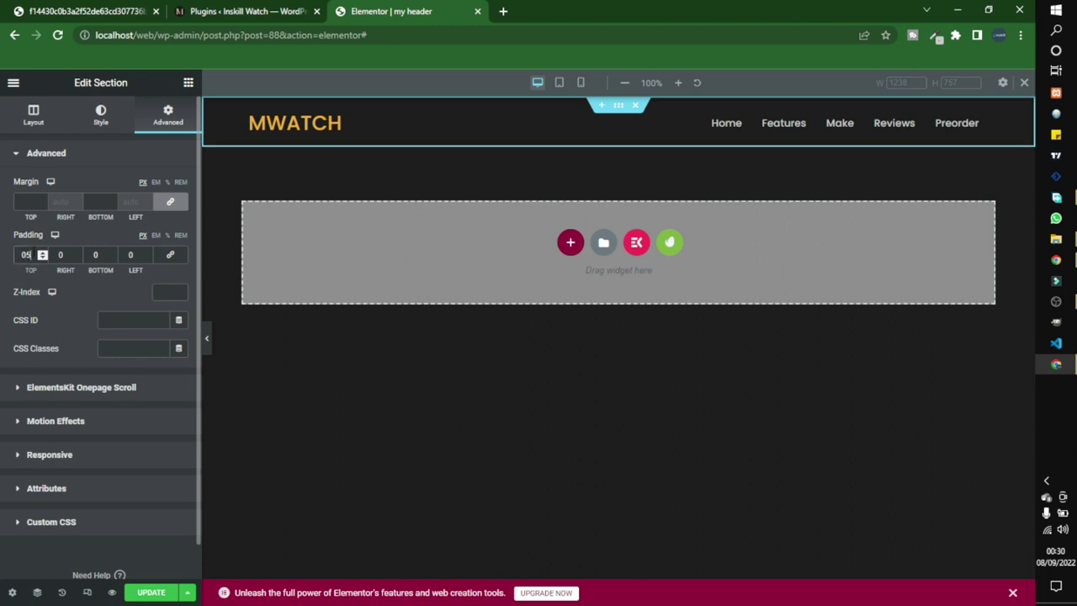
click(97, 254)
text(5)
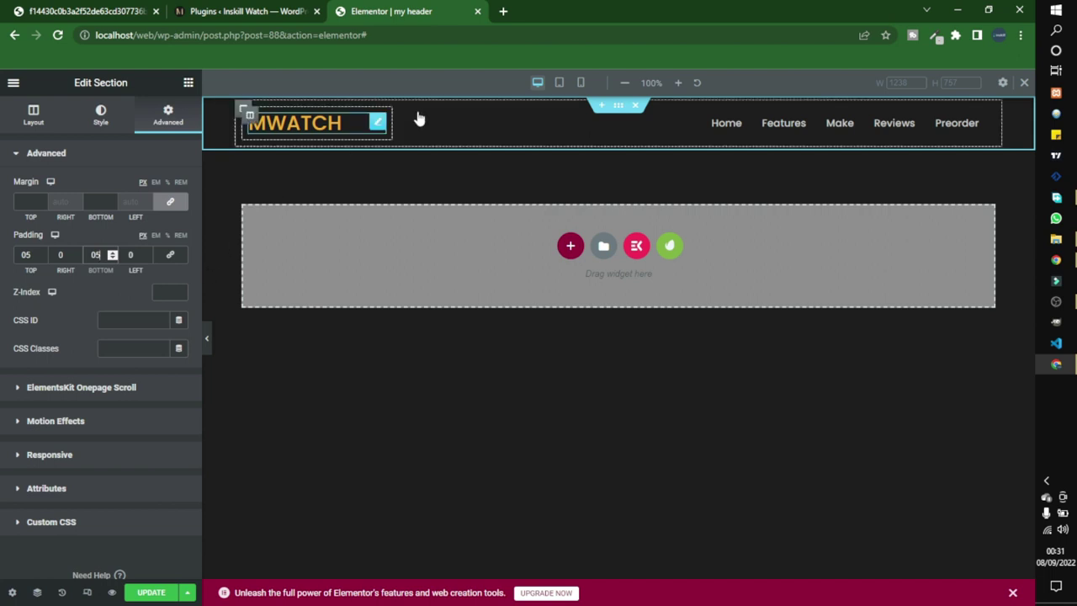
click(558, 83)
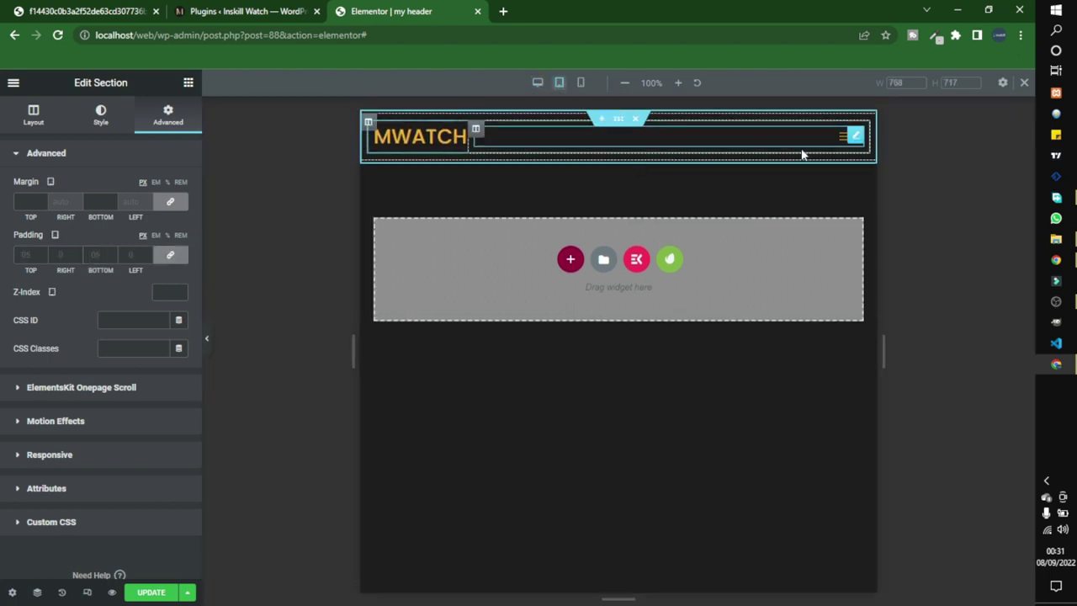
click(581, 84)
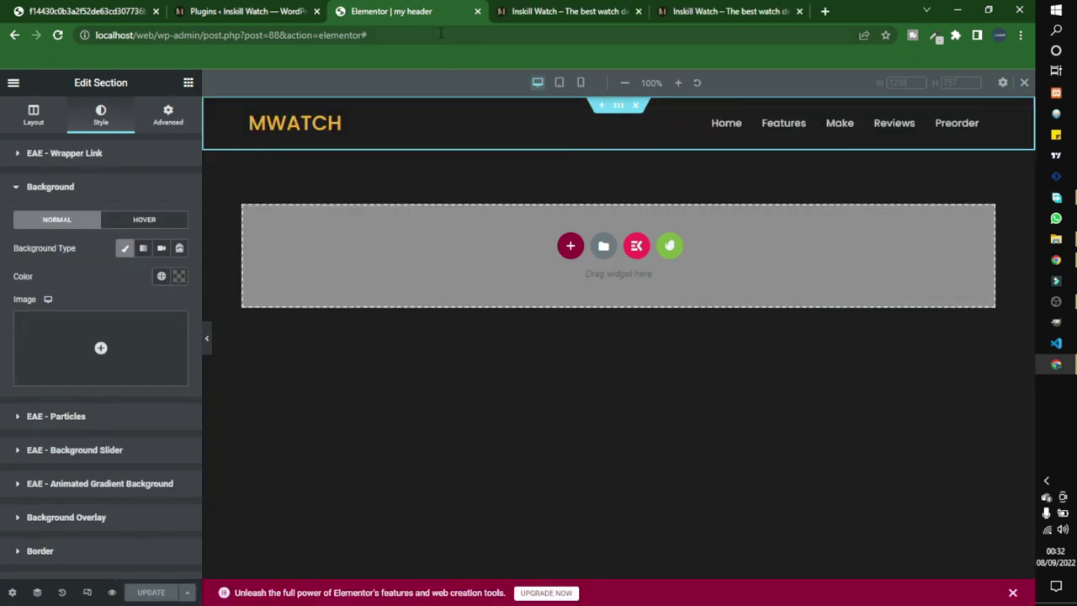
Step: Close the header editor and open a new, blank page from the WordPress Pages list in a separate browser tab
click(477, 12)
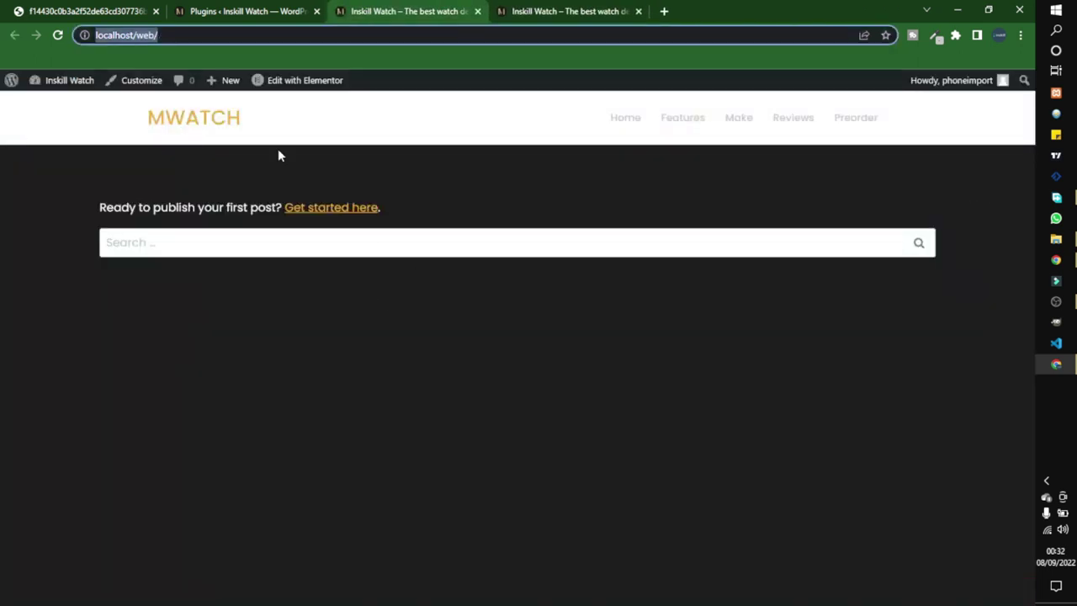
click(253, 11)
mouse_move(37, 190)
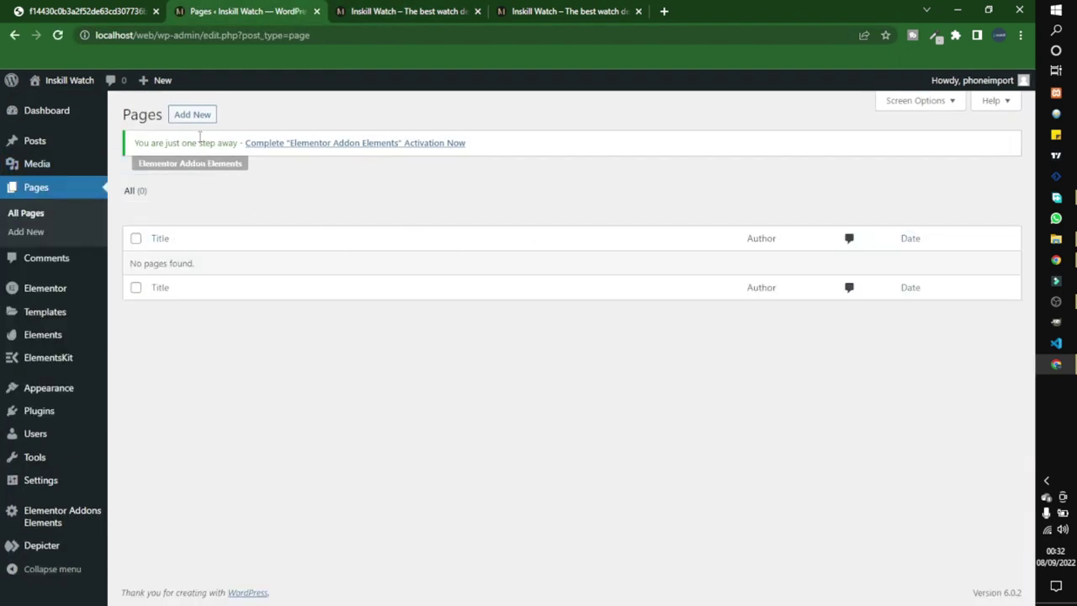
right_click(195, 118)
click(252, 127)
click(383, 11)
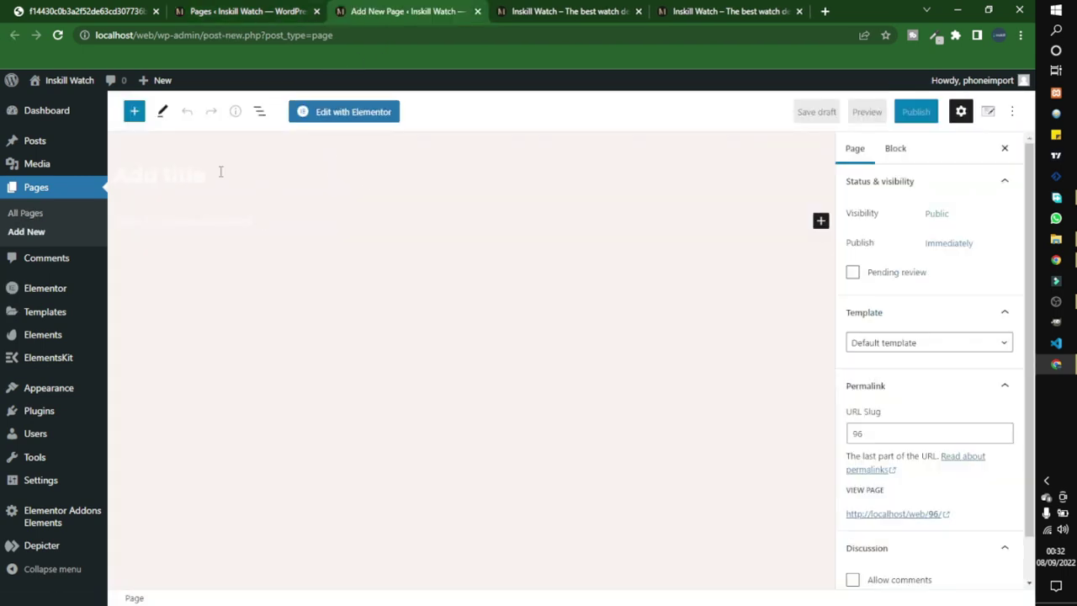
Step: Publish the page with the title Home and the Elementor Full Width template, and open it for editing in Elementor
text(Home)
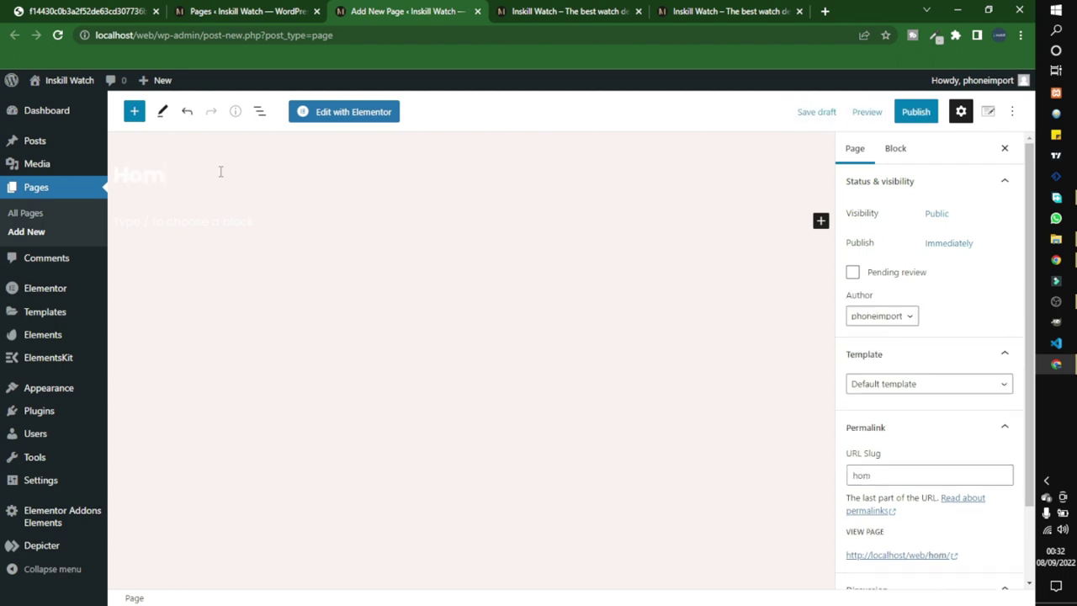
click(882, 385)
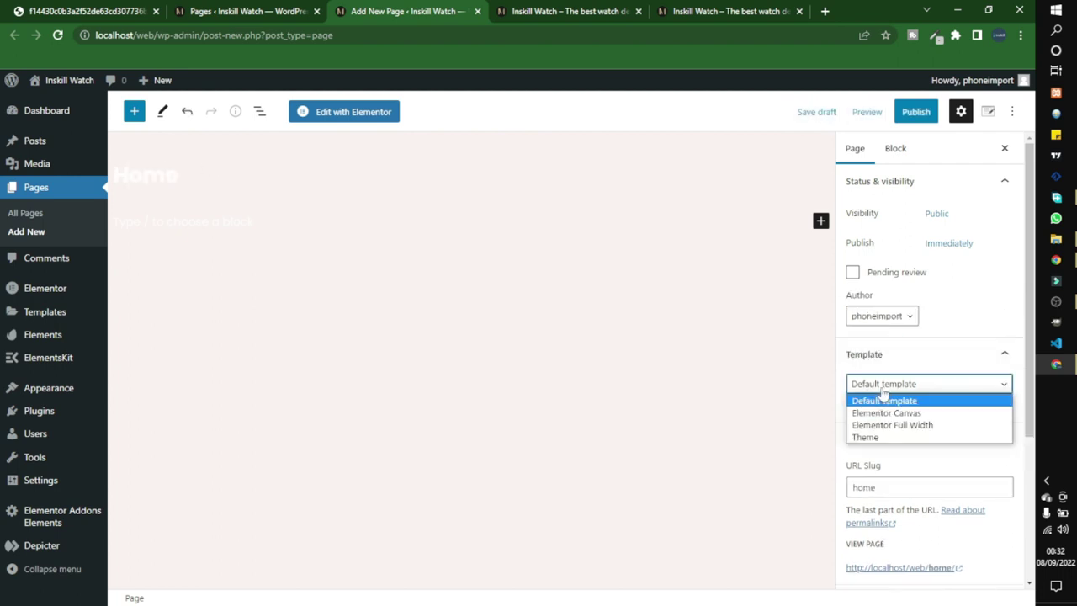
click(882, 427)
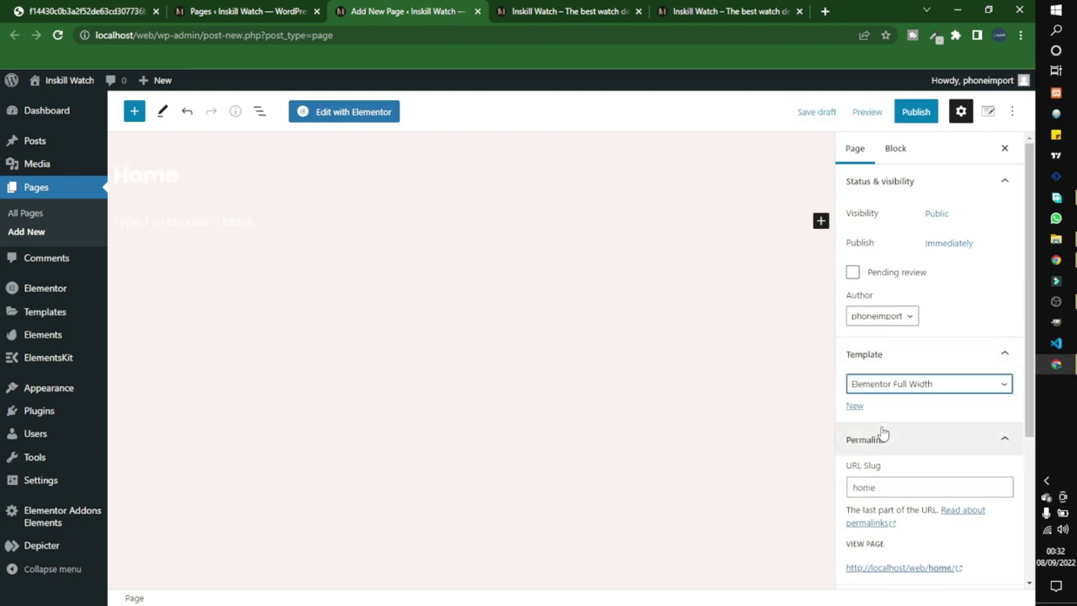
click(917, 111)
click(923, 114)
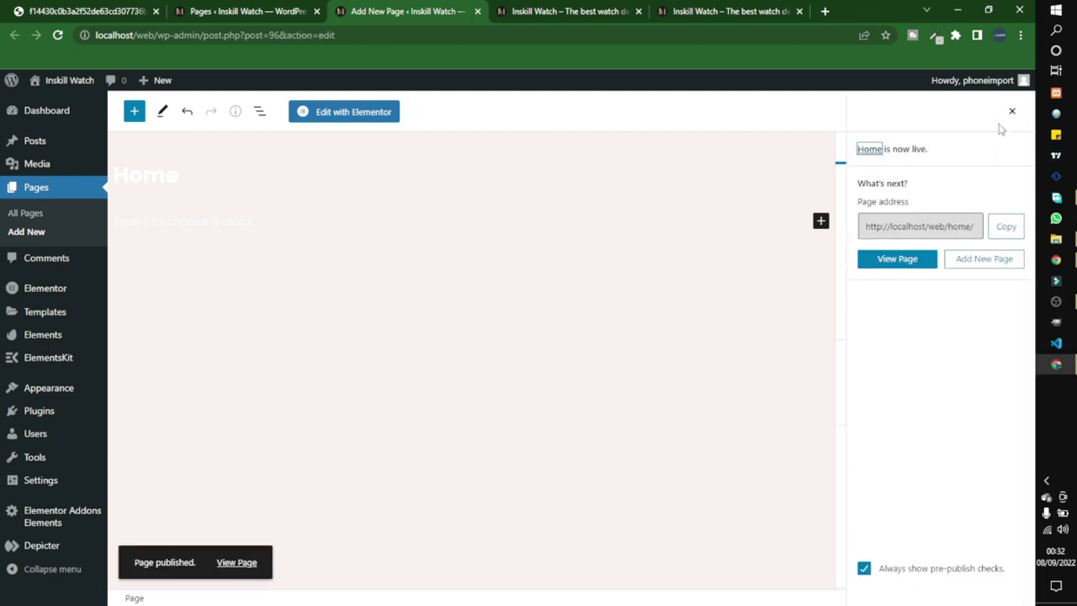
click(1013, 113)
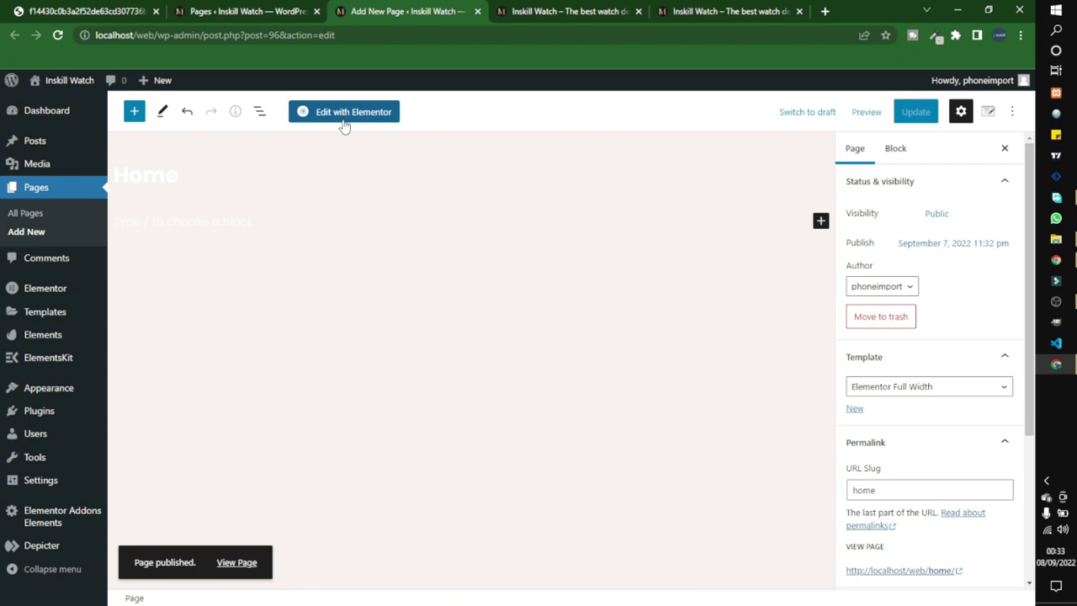
click(370, 117)
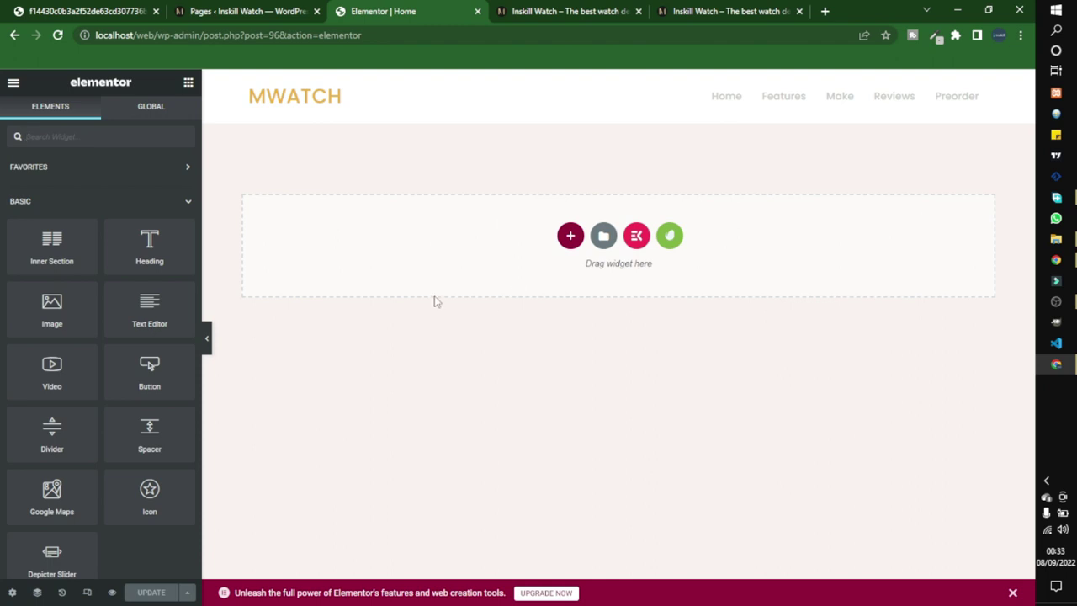
Step: Review the list of plugins installed on the site
click(252, 11)
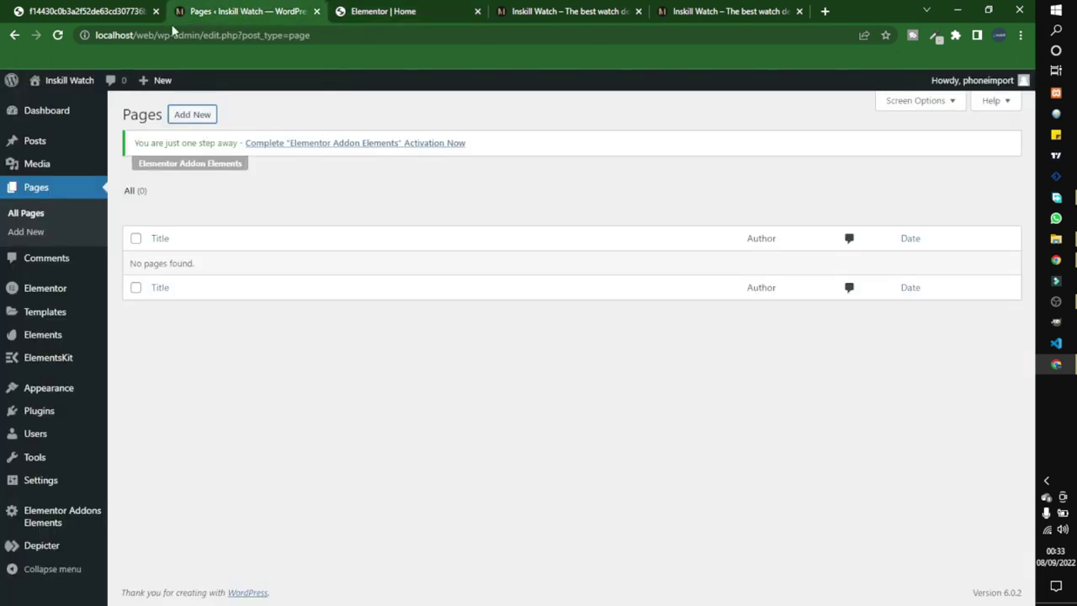
click(42, 411)
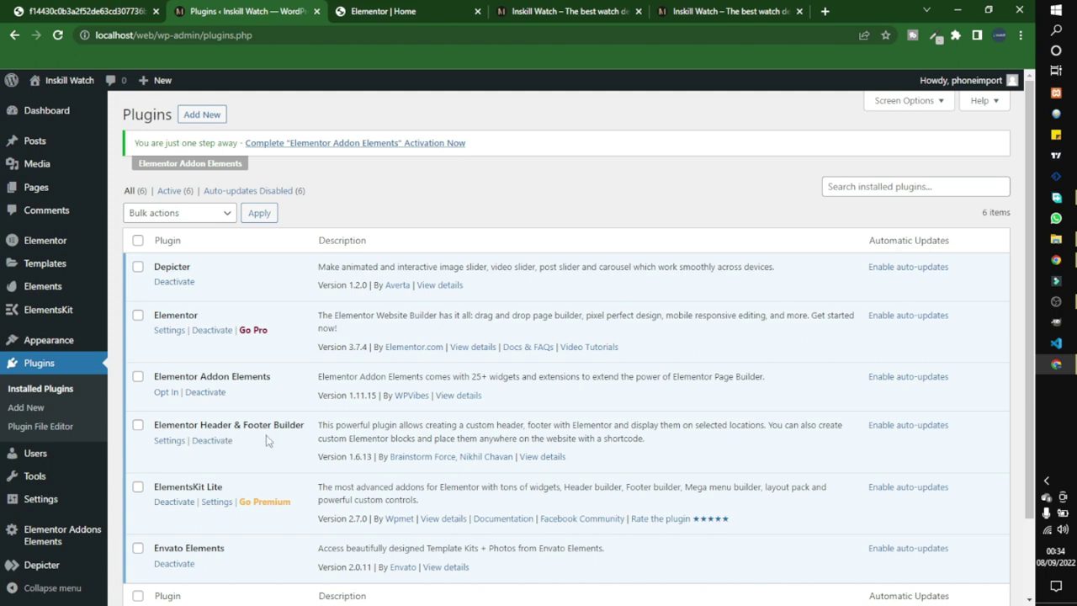
scroll(265, 440, down, 2)
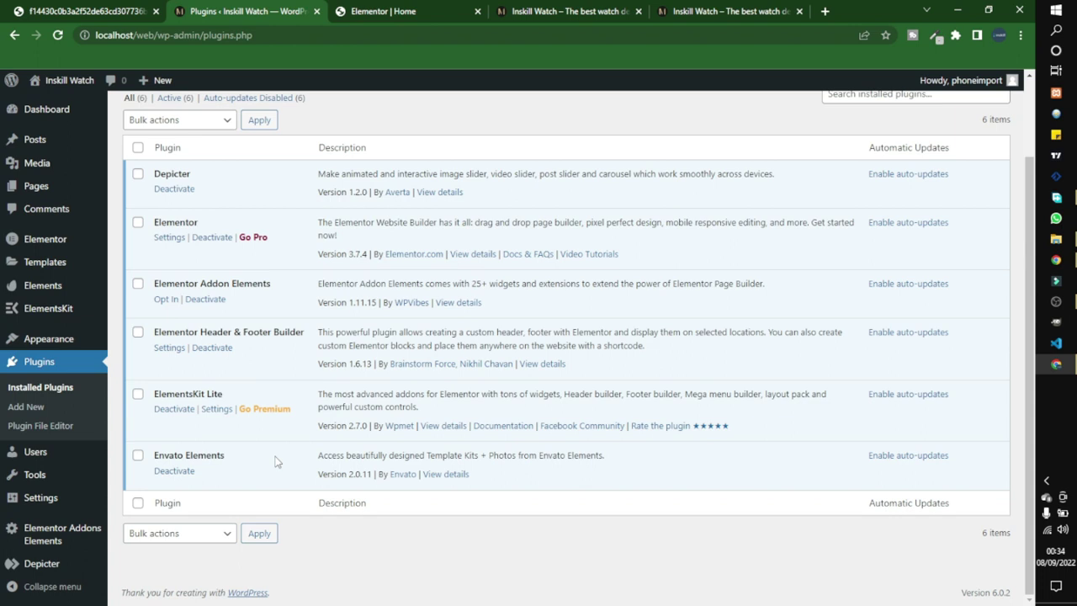
click(421, 18)
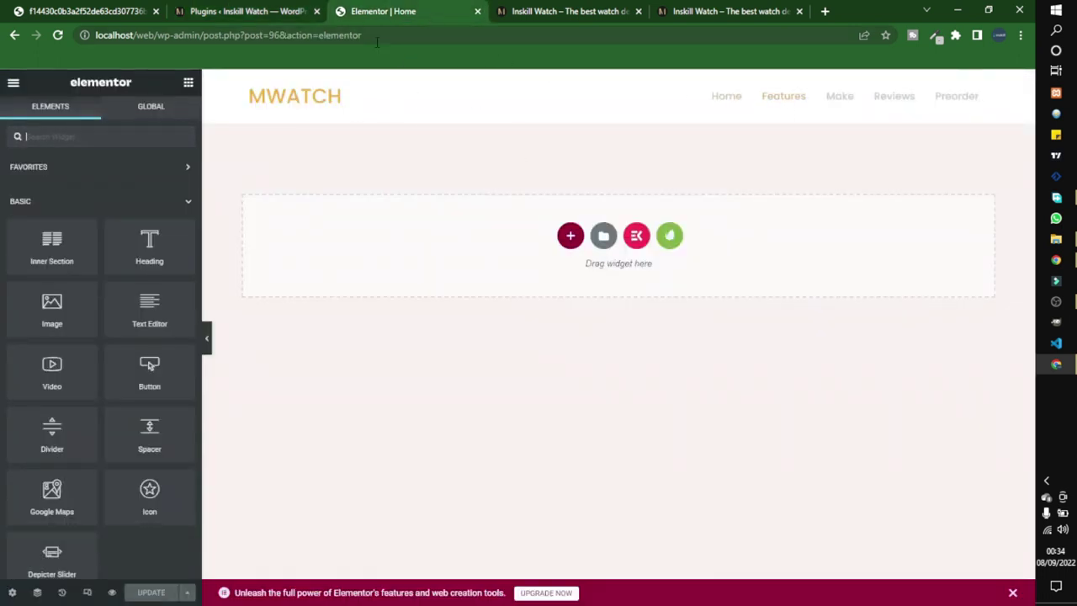
click(229, 10)
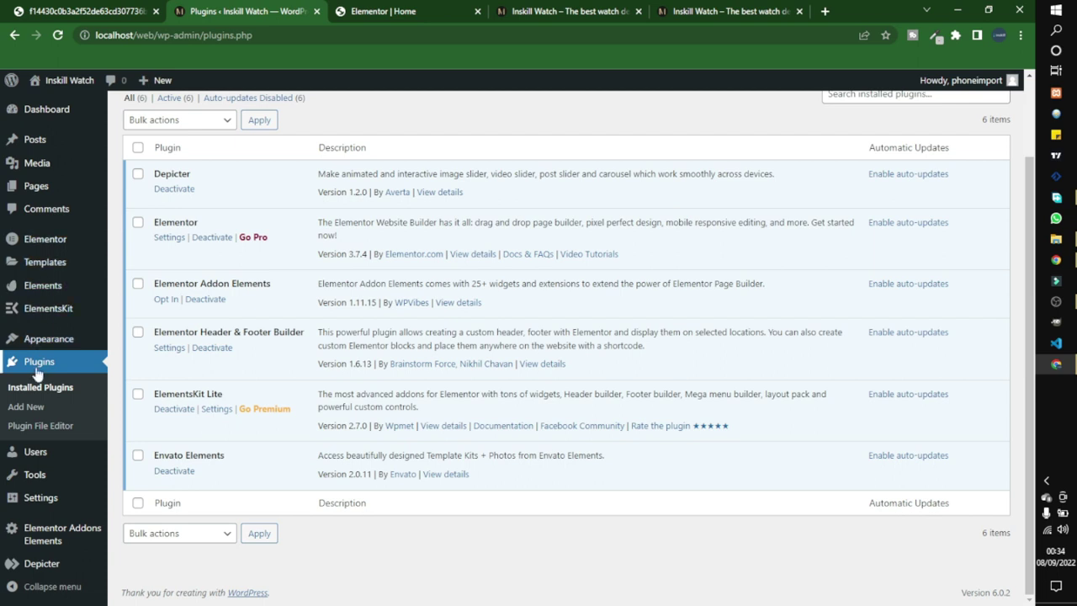
Step: Create a custom Depicter slider by importing the Furniture Shop template, and dismiss the welcome video
click(41, 564)
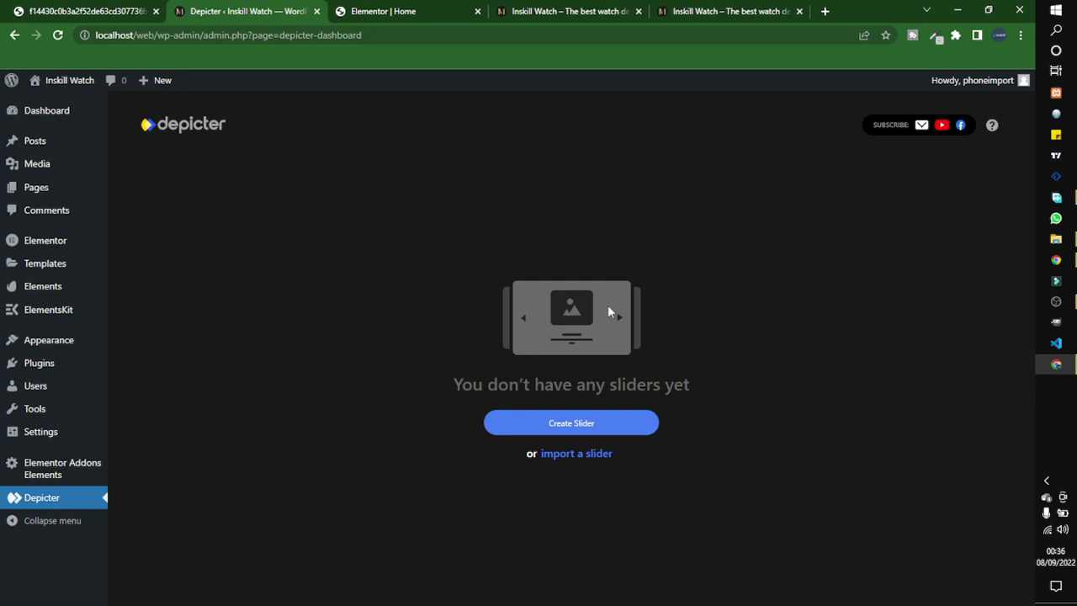
click(532, 421)
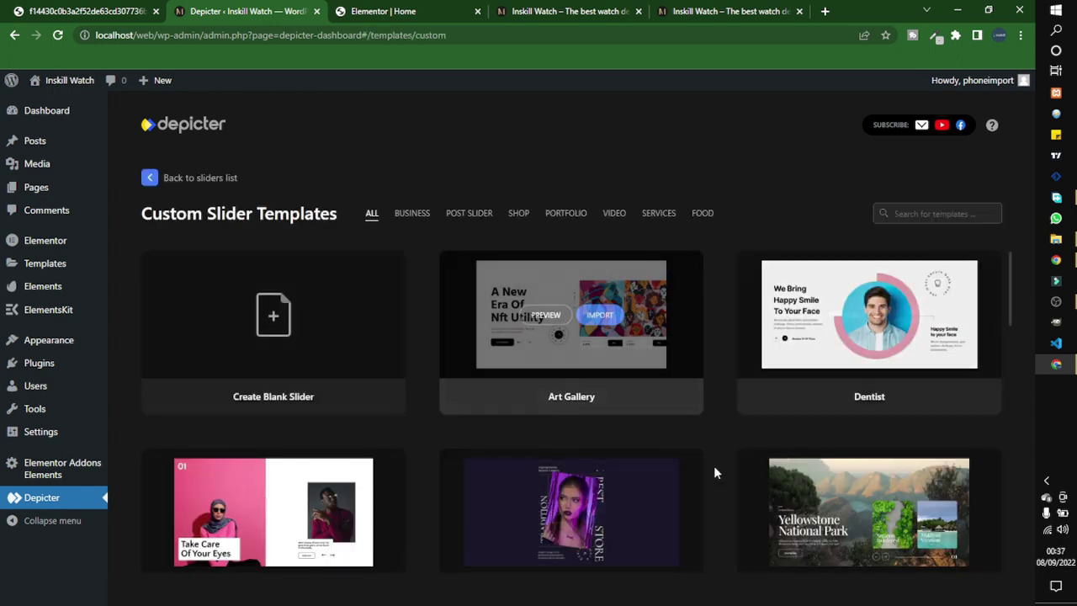
scroll(580, 322, down, 4)
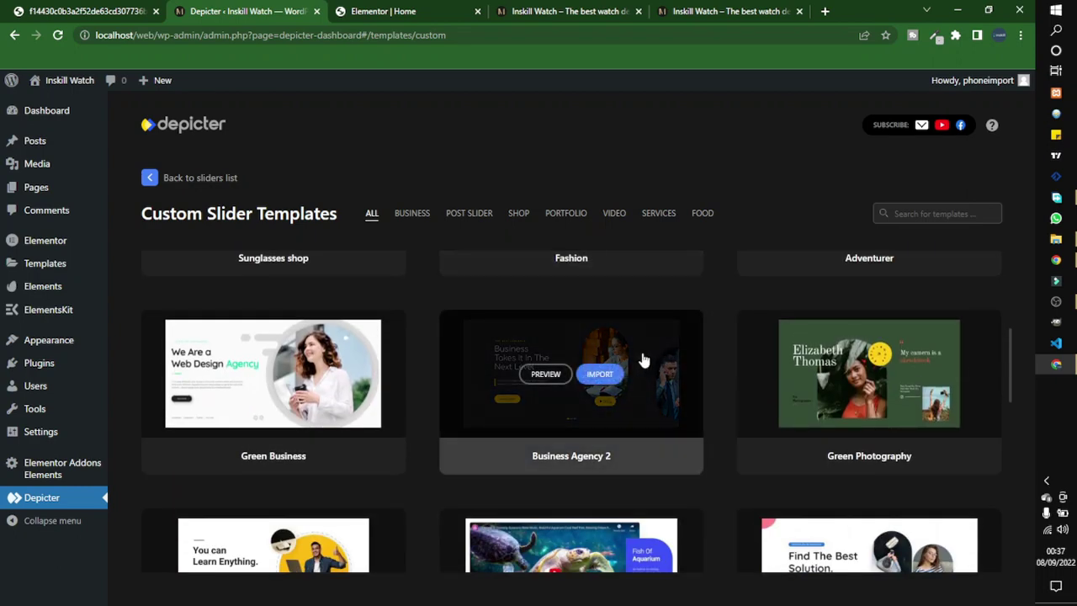
scroll(466, 361, down, 2)
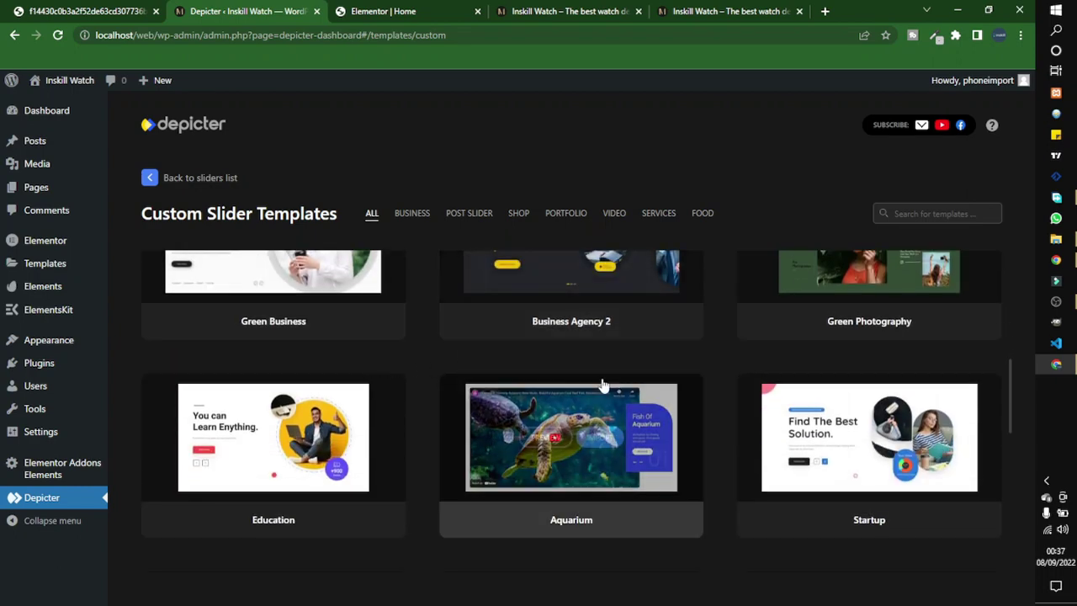
scroll(555, 385, down, 4)
scroll(556, 387, down, 3)
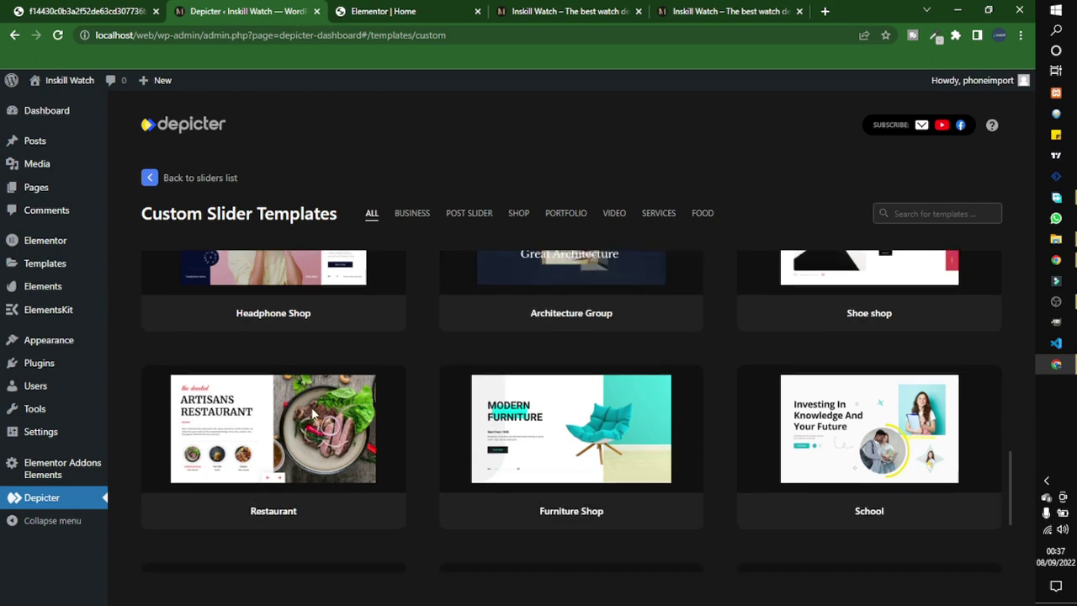
scroll(555, 471, up, 2)
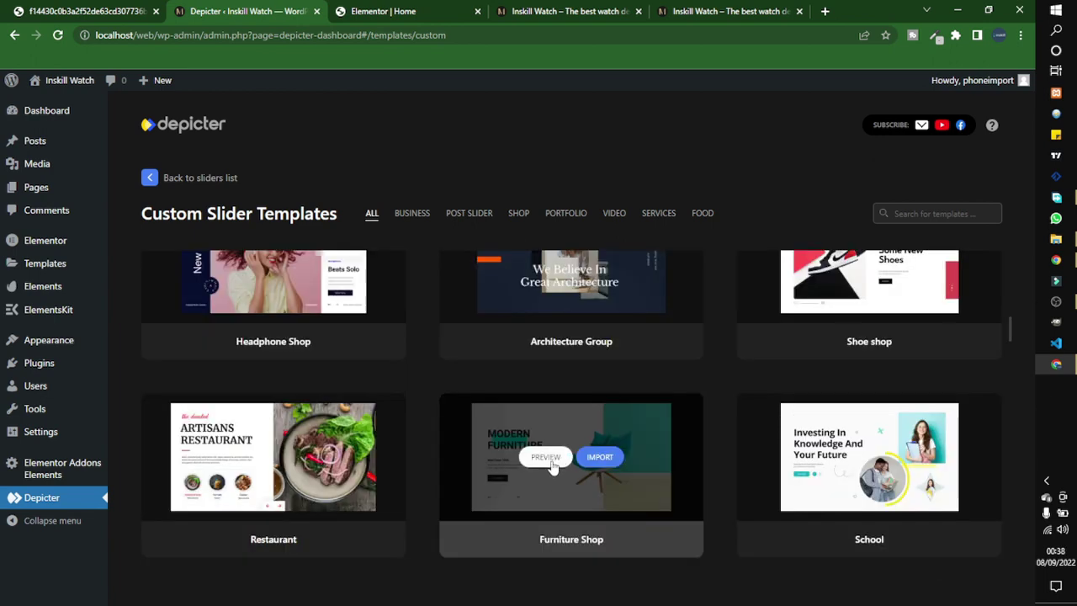
click(602, 459)
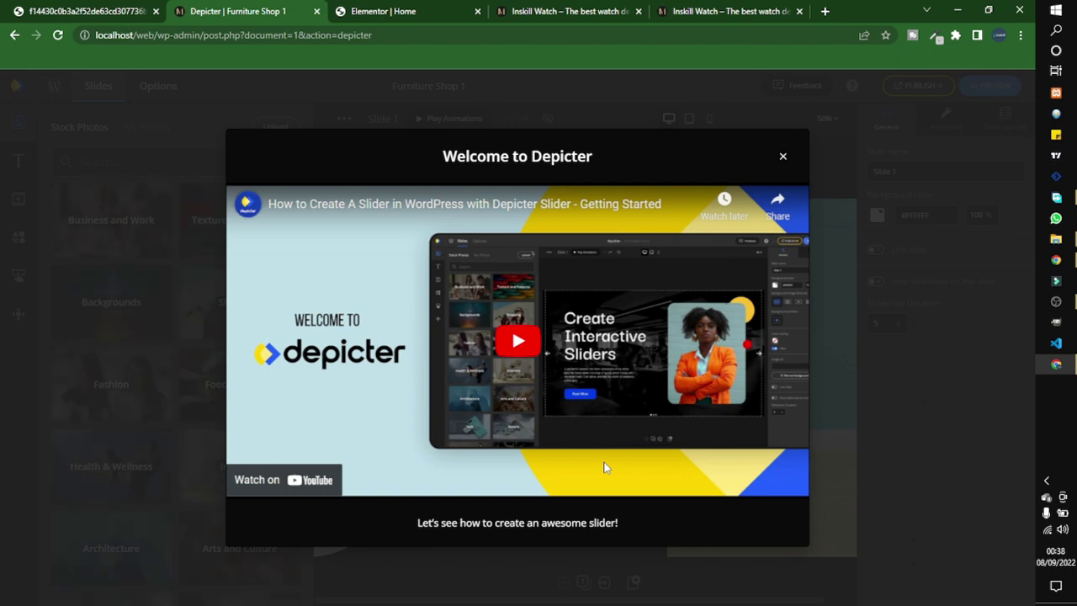
click(783, 156)
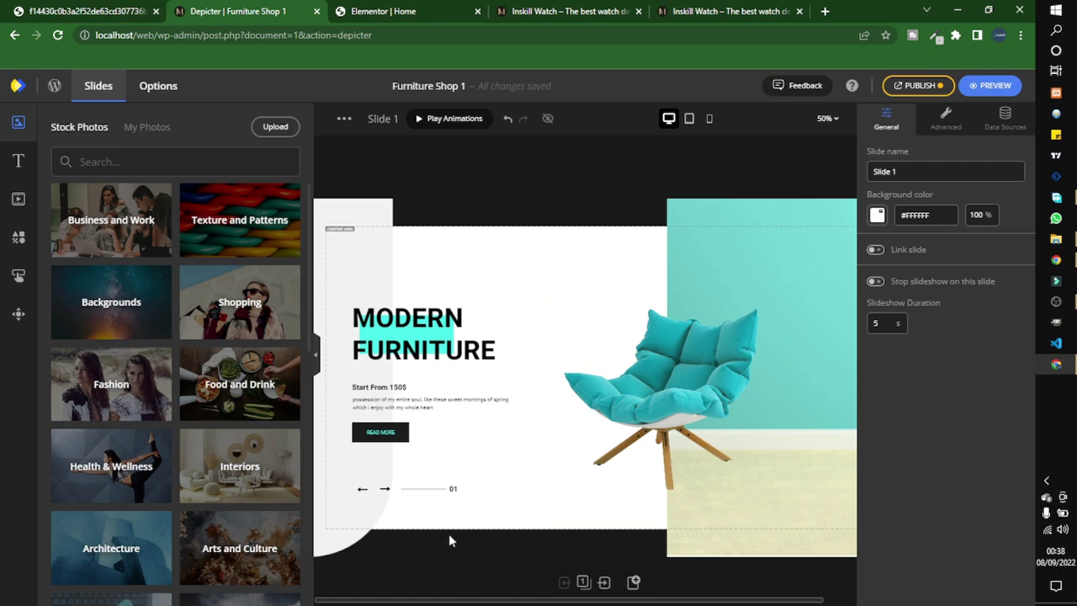
Step: Open the photo upload dialog for the slider and bring up the "watch one page site" folder from Downloads in File Explorer
click(651, 385)
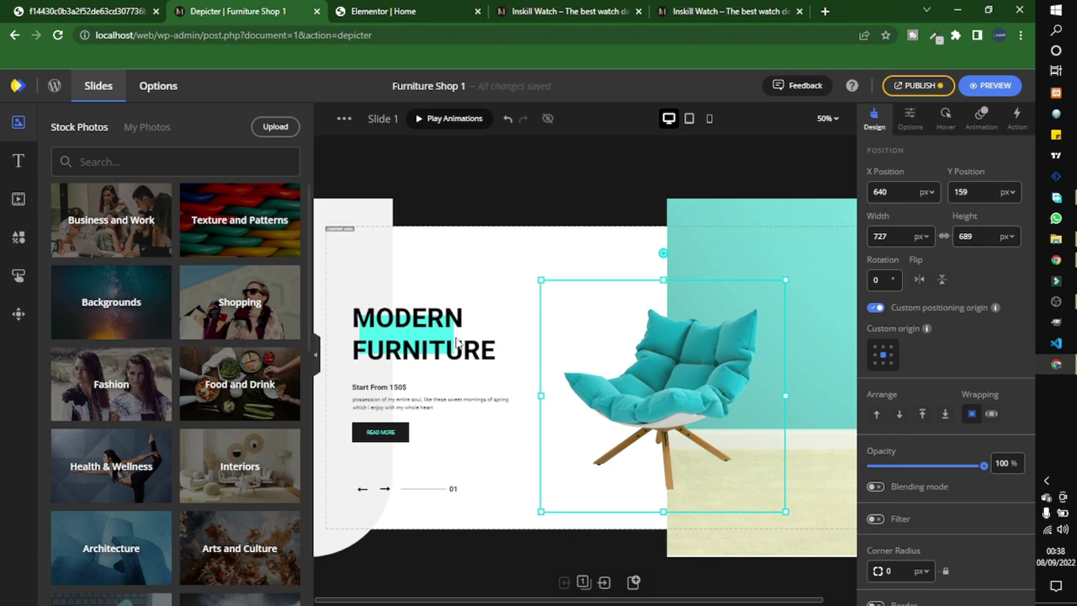
click(269, 127)
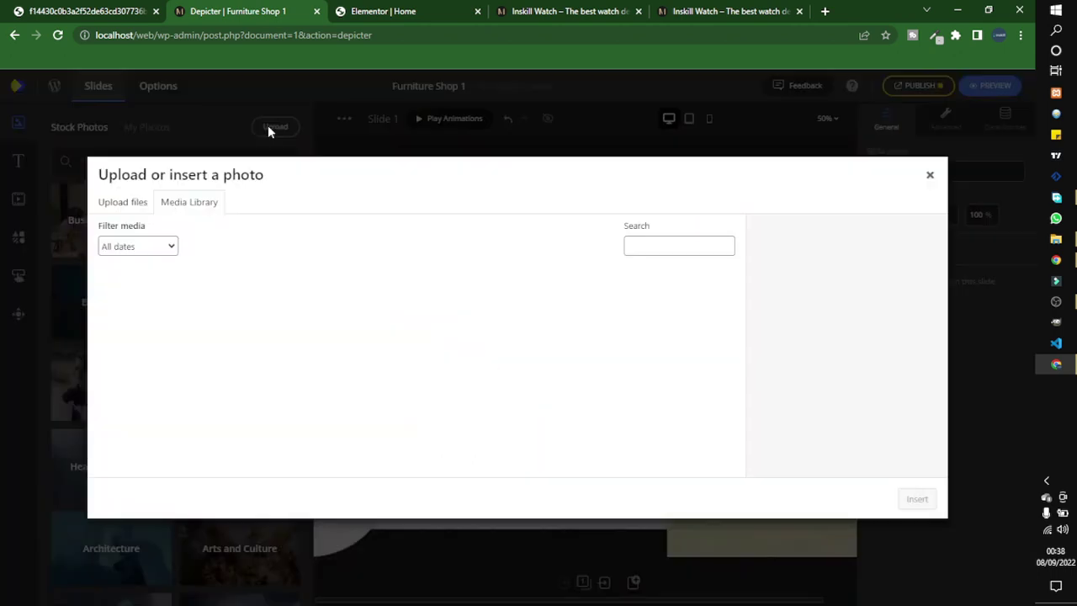
click(1056, 242)
click(404, 446)
double_click(498, 240)
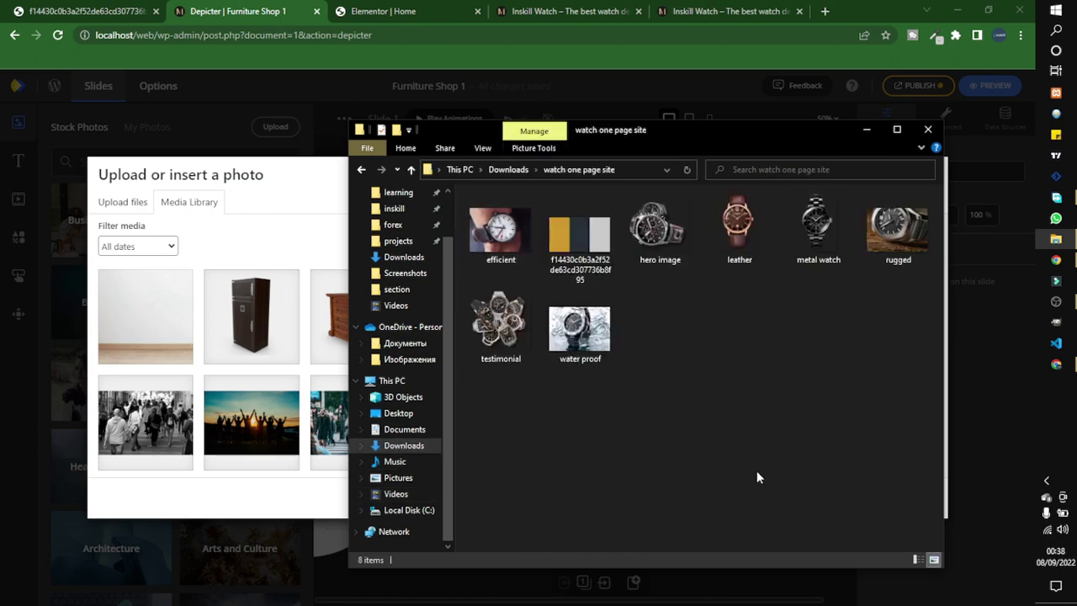
Step: Upload the seven watch images, leaving out the color palette image, to the media library and deselect the testimonial image
click(508, 239)
ctrl+click(739, 228)
ctrl+click(808, 226)
ctrl+click(899, 222)
ctrl+click(510, 331)
ctrl+click(608, 335)
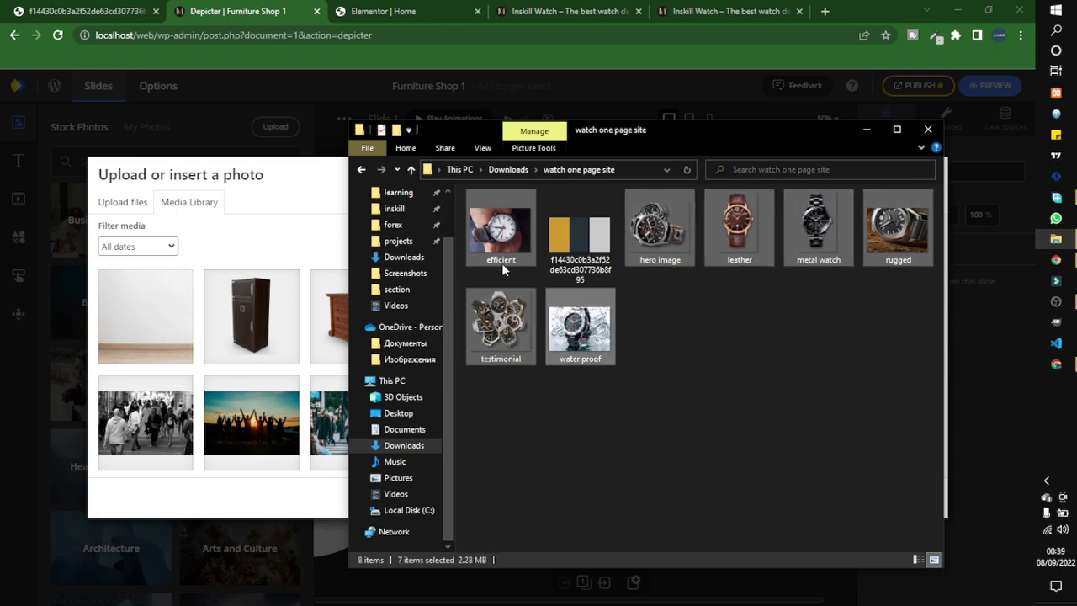
drag(498, 266, 266, 386)
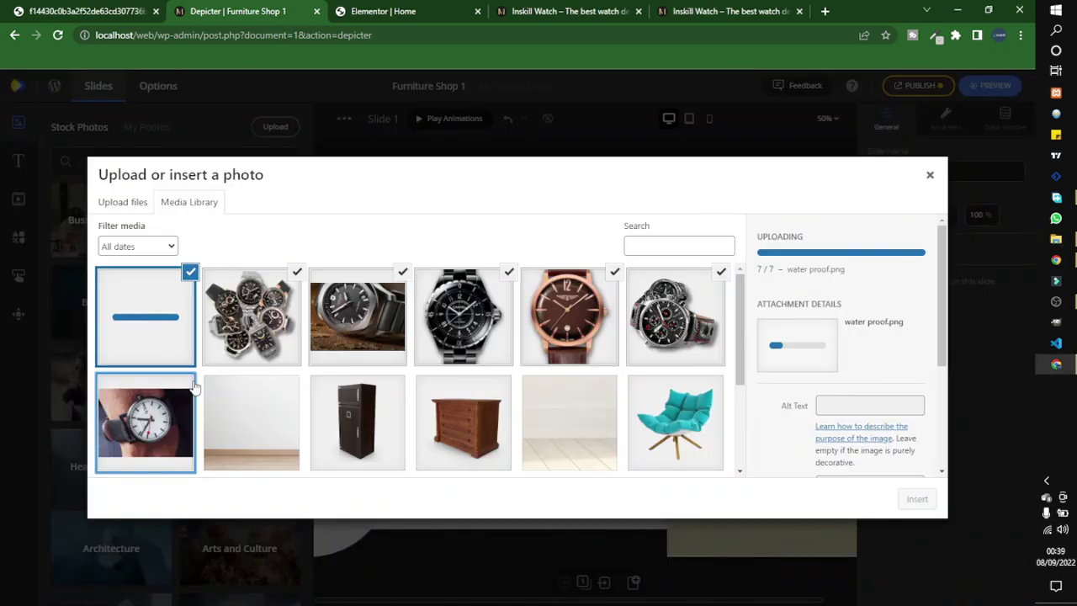
click(296, 273)
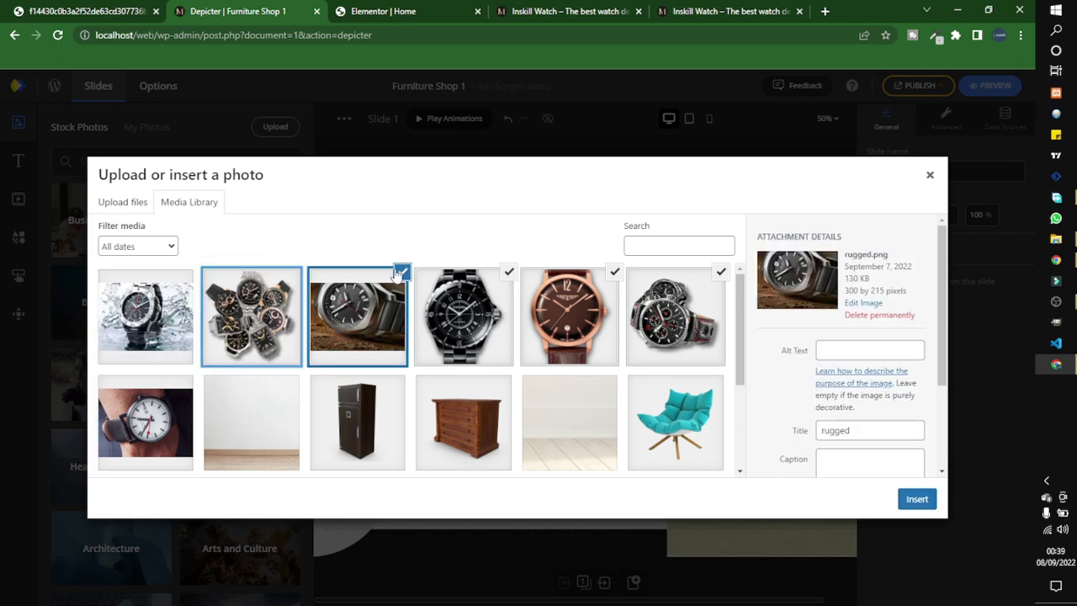
Step: Insert the hero image watch photo from the media library onto the slide, and delete it again
click(420, 276)
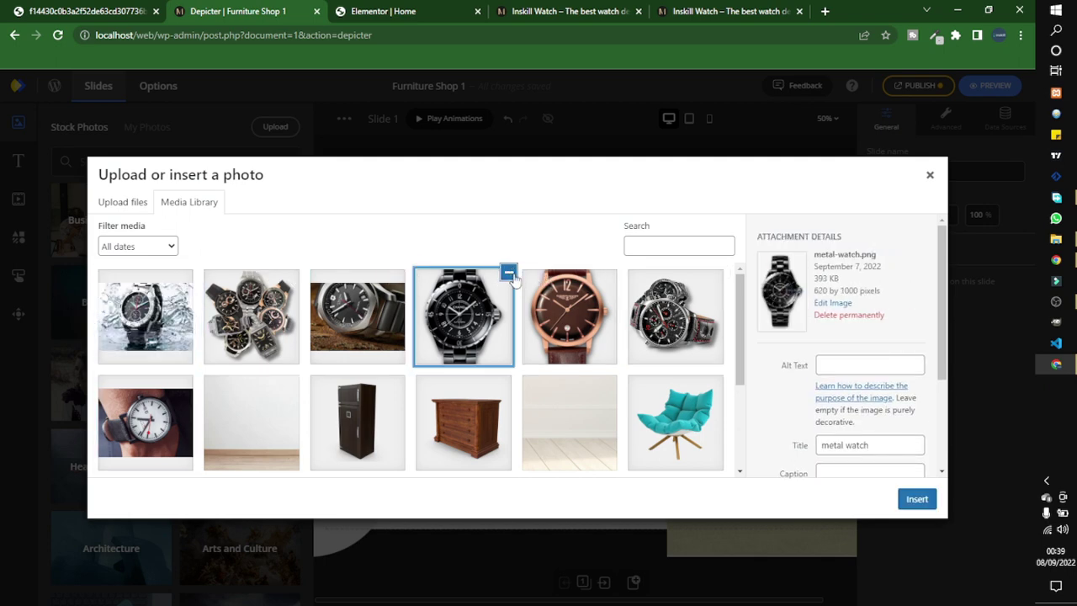
click(509, 273)
click(676, 318)
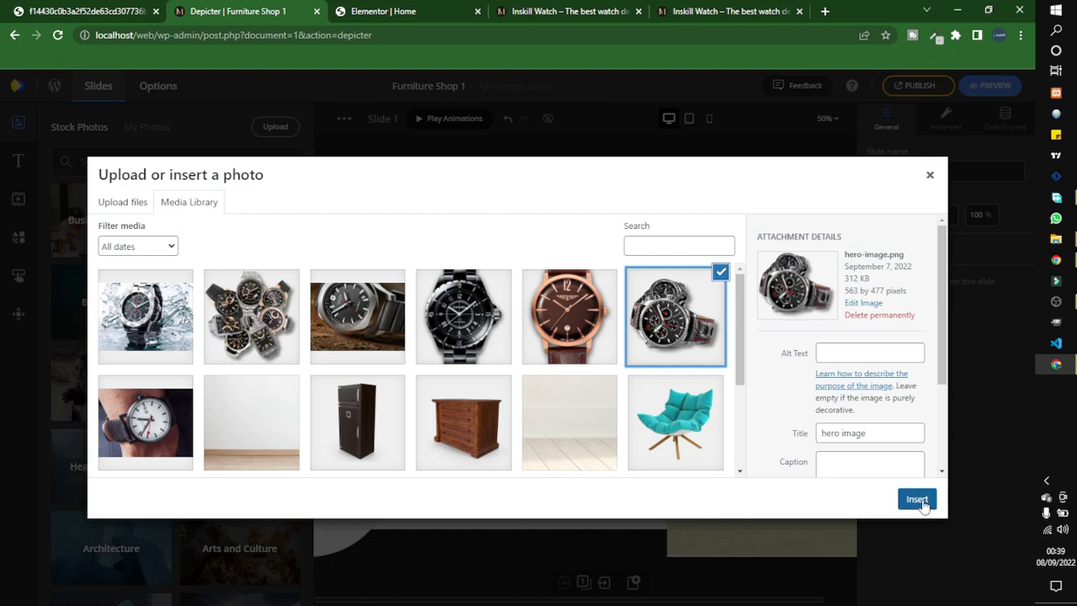
click(918, 500)
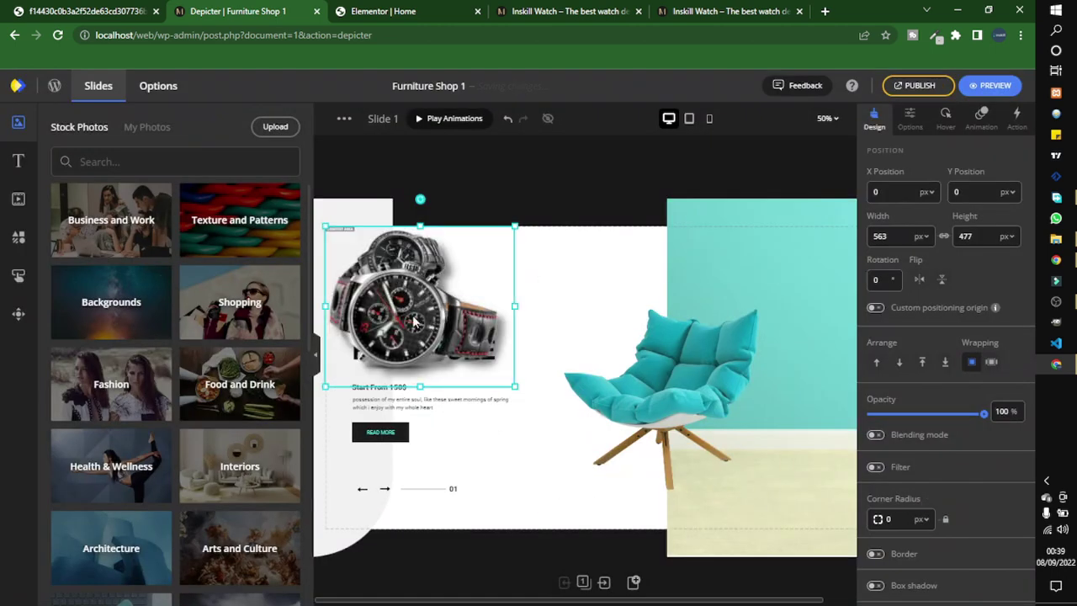
key(Delete)
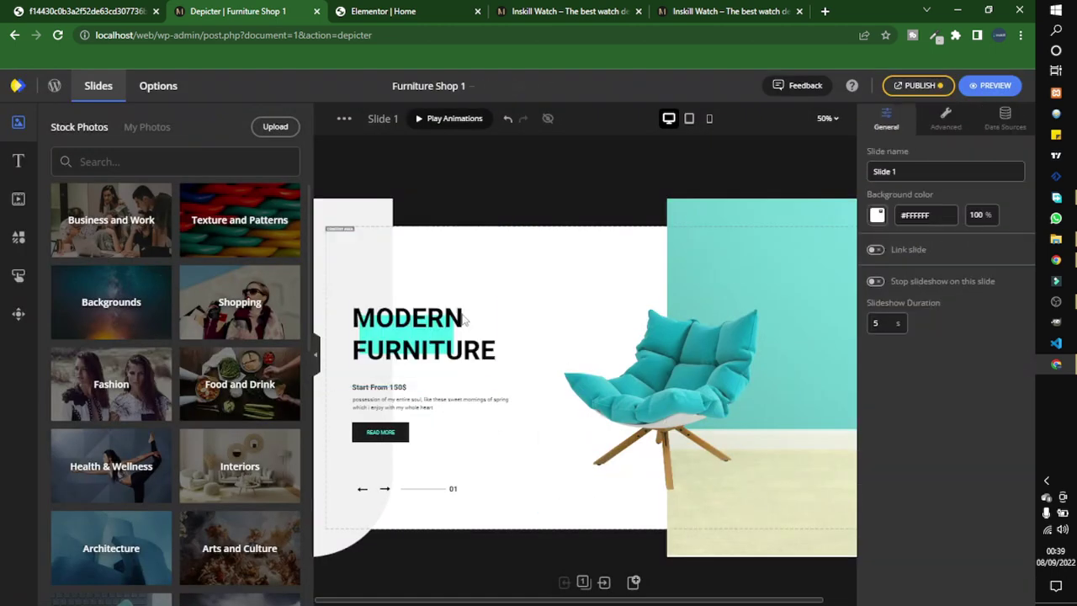
Step: Replace the turquoise chair picture on the slide with the two-watch hero photo from the uploaded photos
click(155, 131)
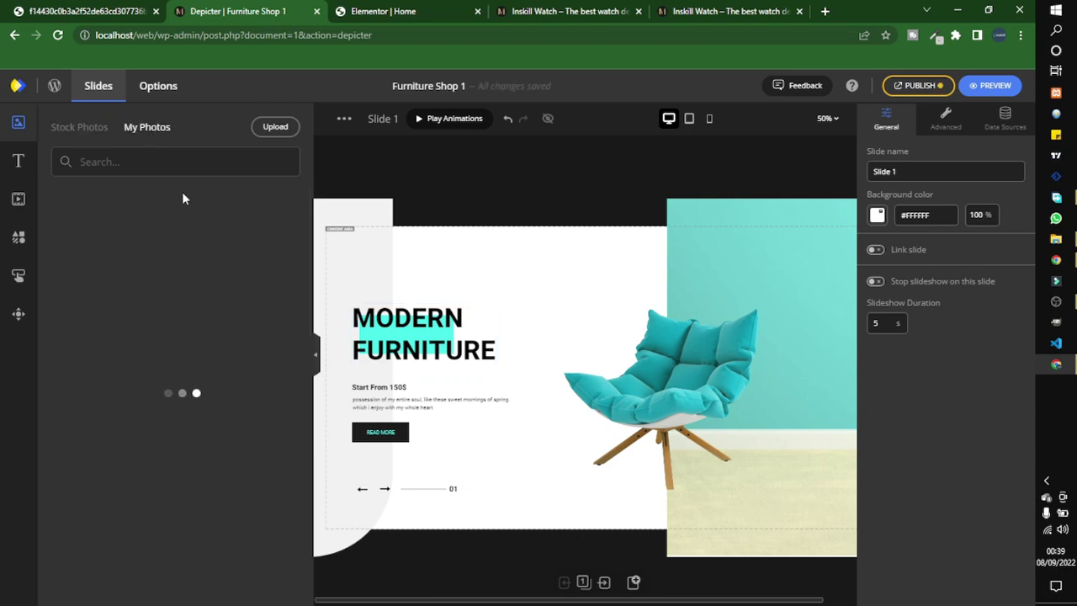
scroll(139, 269, down, 2)
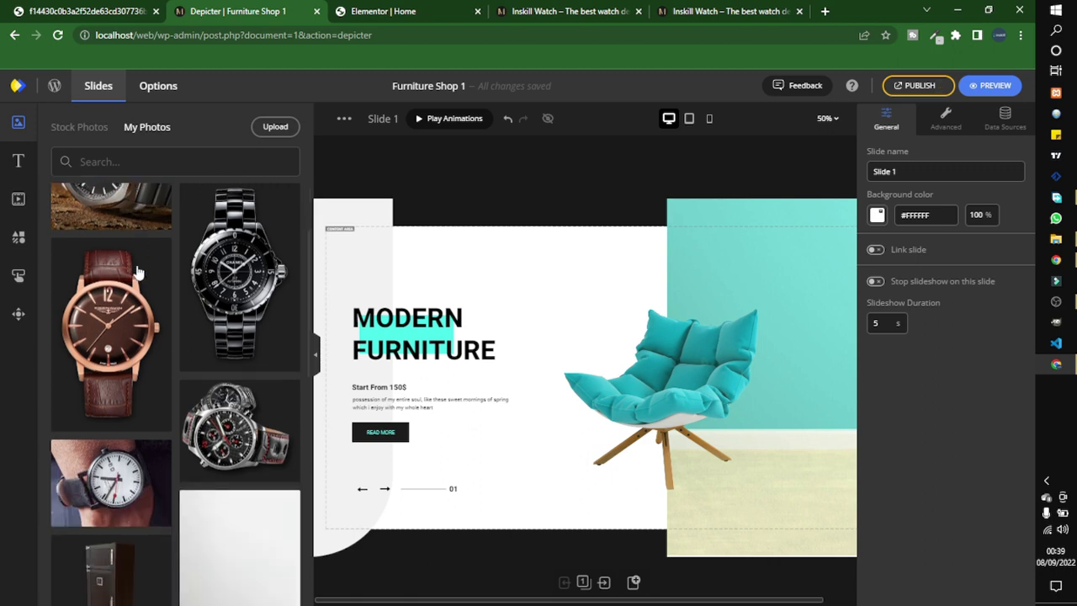
scroll(138, 269, down, 1)
drag(230, 362, 684, 364)
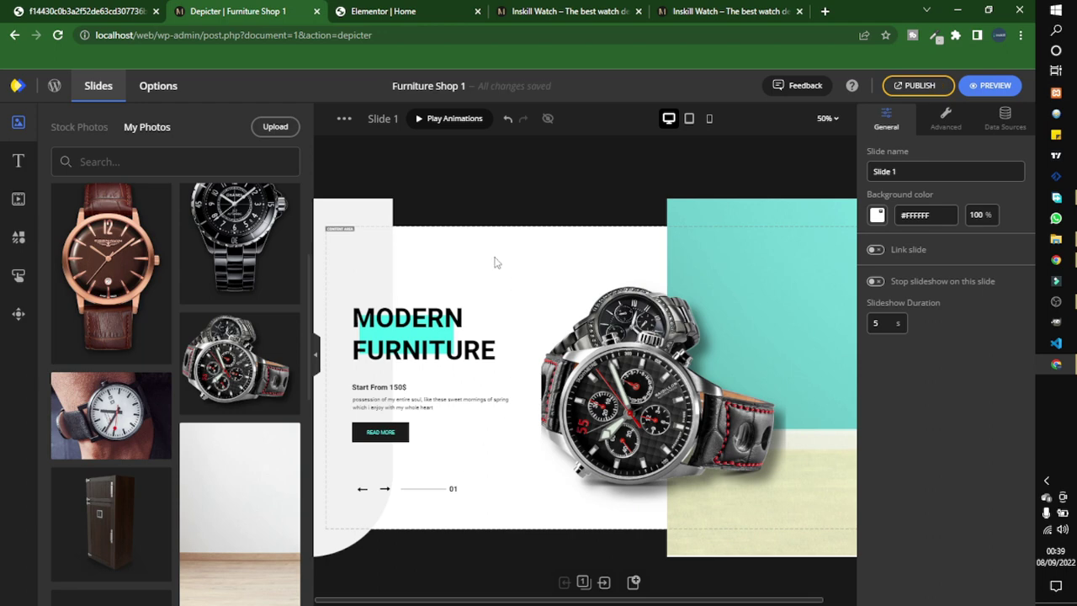
Step: Search the stock photos for "dark" and browse the pictures for a slide background
click(84, 133)
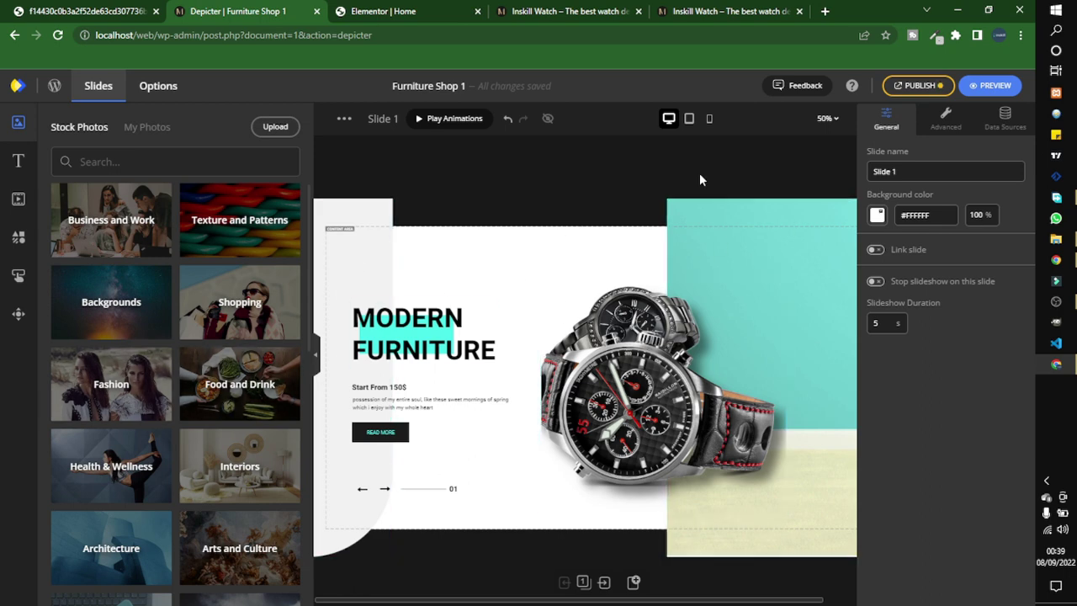
click(828, 118)
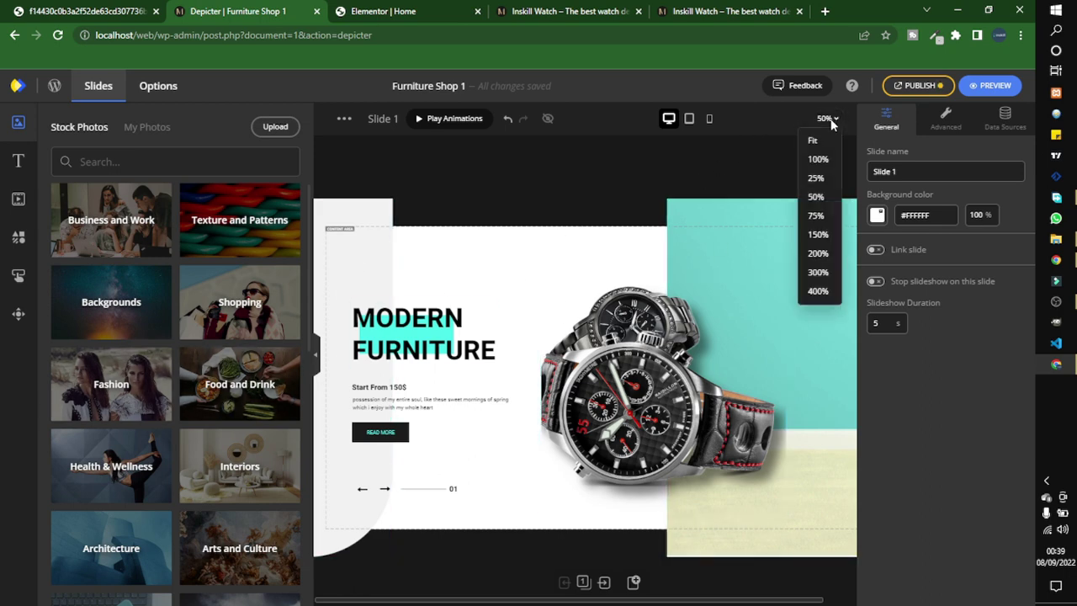
click(824, 184)
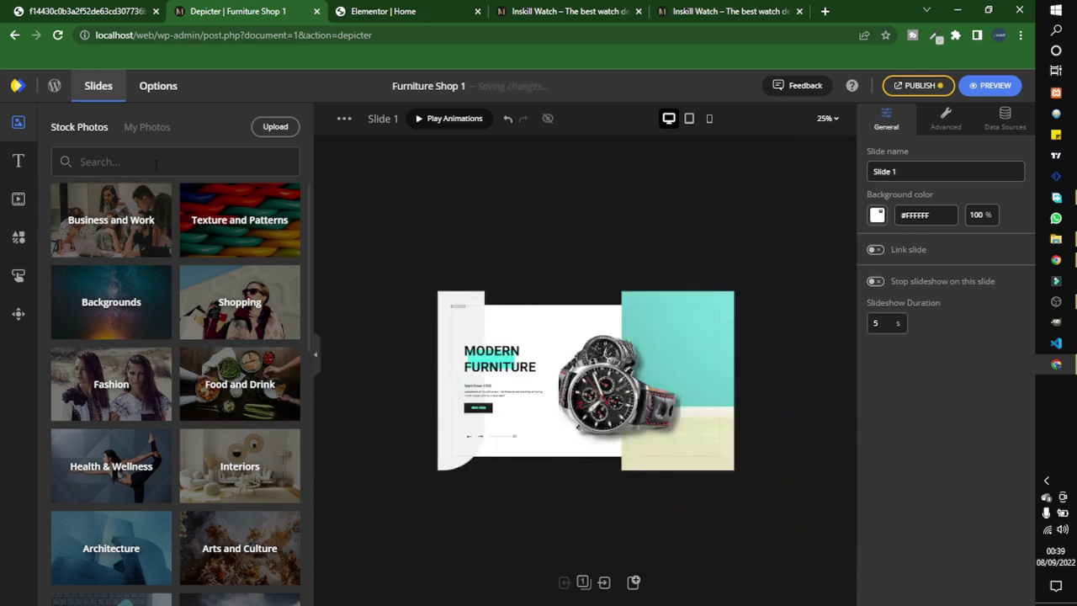
text(dark)
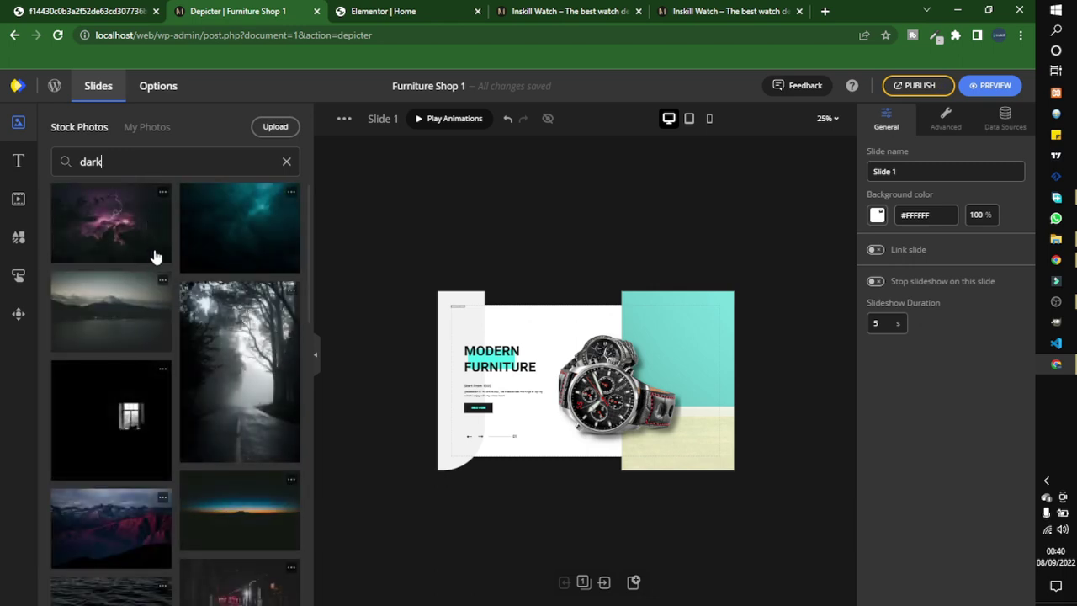
scroll(216, 373, down, 8)
scroll(193, 278, up, 8)
Step: Search the stock photos for "dark watch" and set the photo of a wrist wearing a watch as the slide background
double_click(150, 168)
click(150, 168)
text(watch)
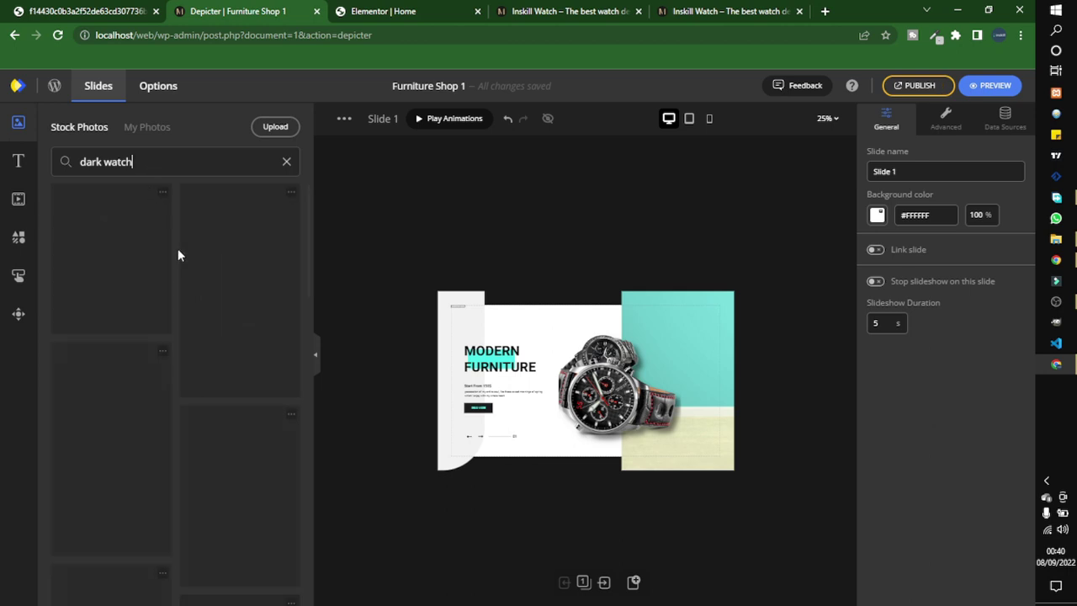
scroll(190, 314, down, 3)
scroll(202, 375, up, 3)
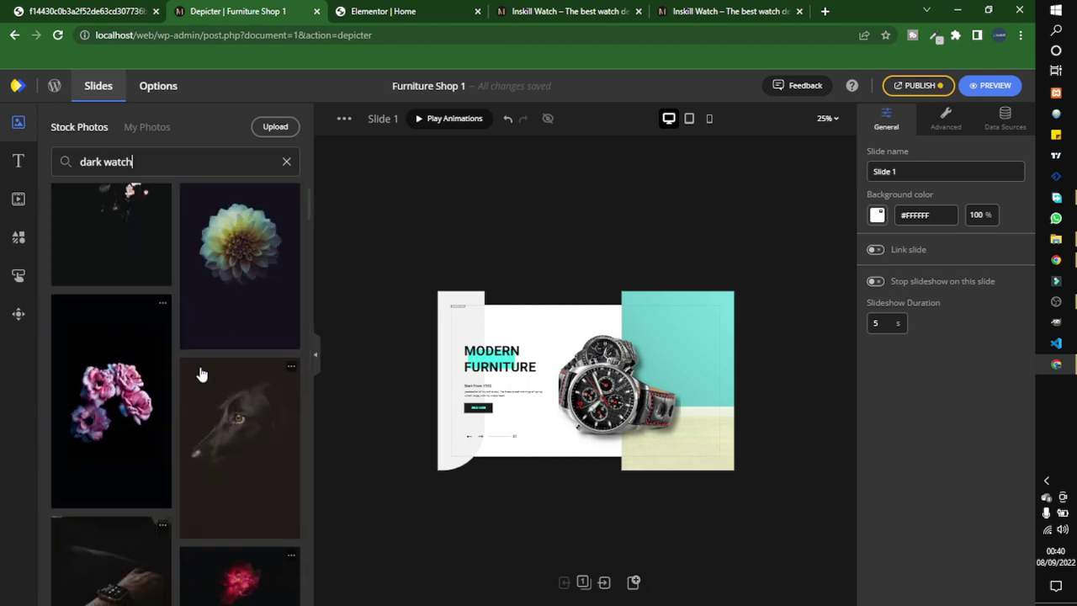
scroll(178, 404, down, 3)
drag(106, 384, 538, 344)
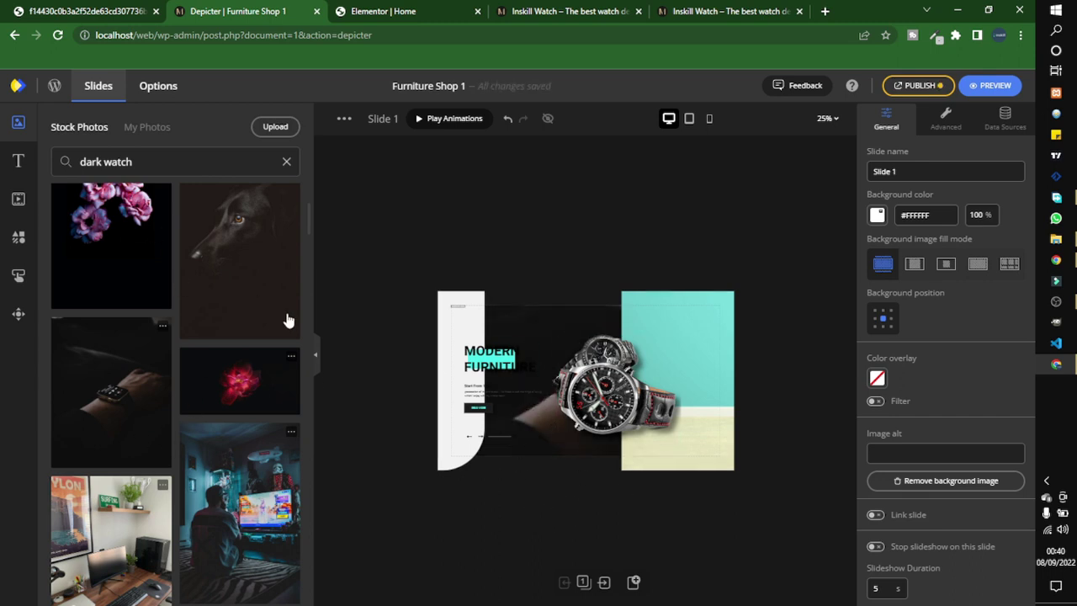
Step: Give the "MODERN FURNITURE" title a white background color
click(835, 124)
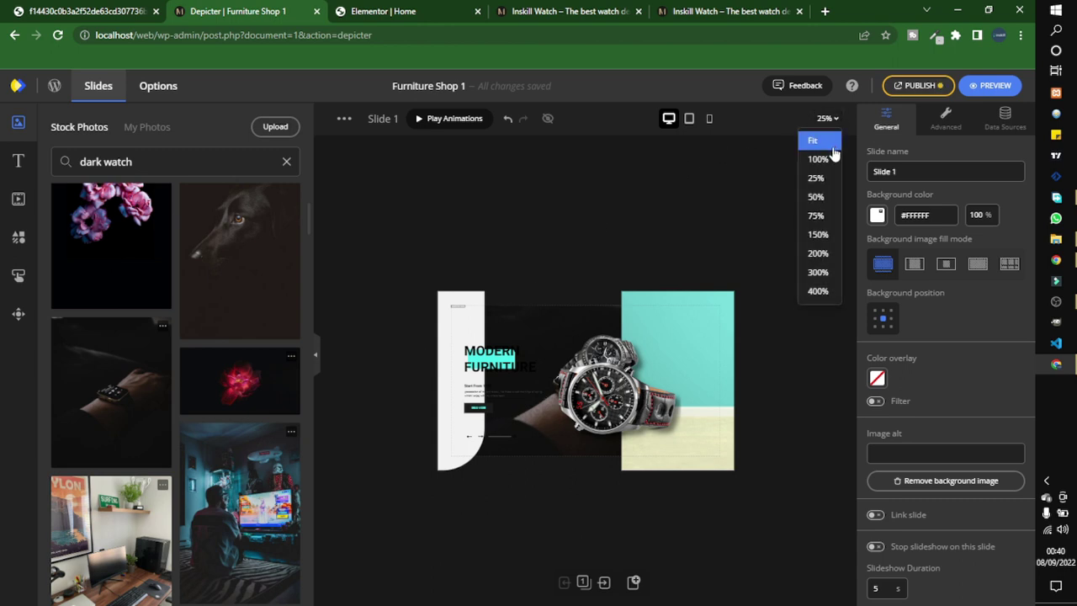
click(826, 203)
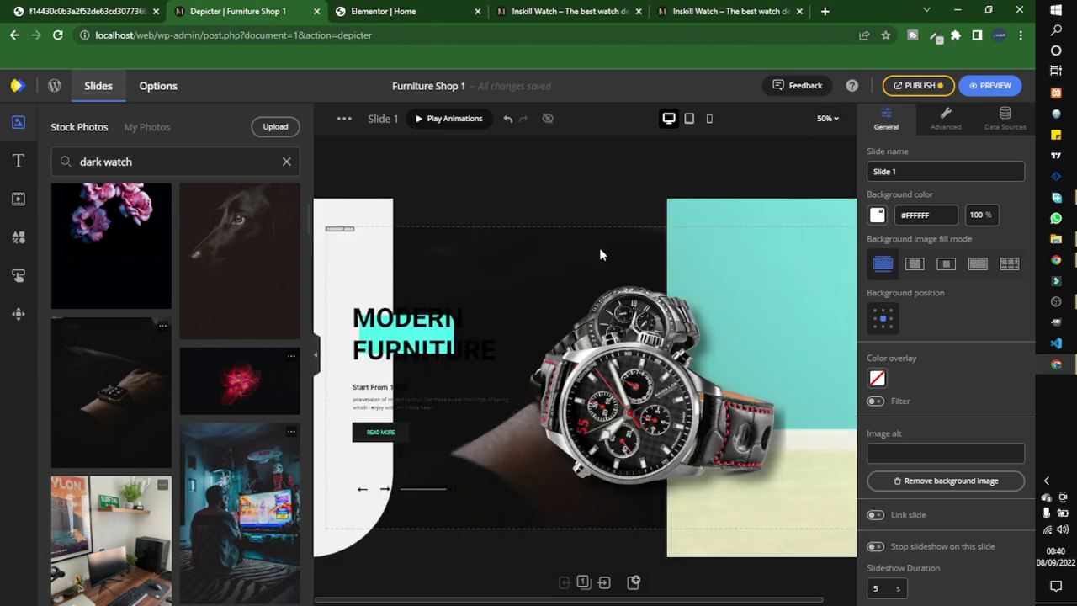
click(429, 326)
scroll(932, 383, down, 5)
scroll(931, 391, up, 2)
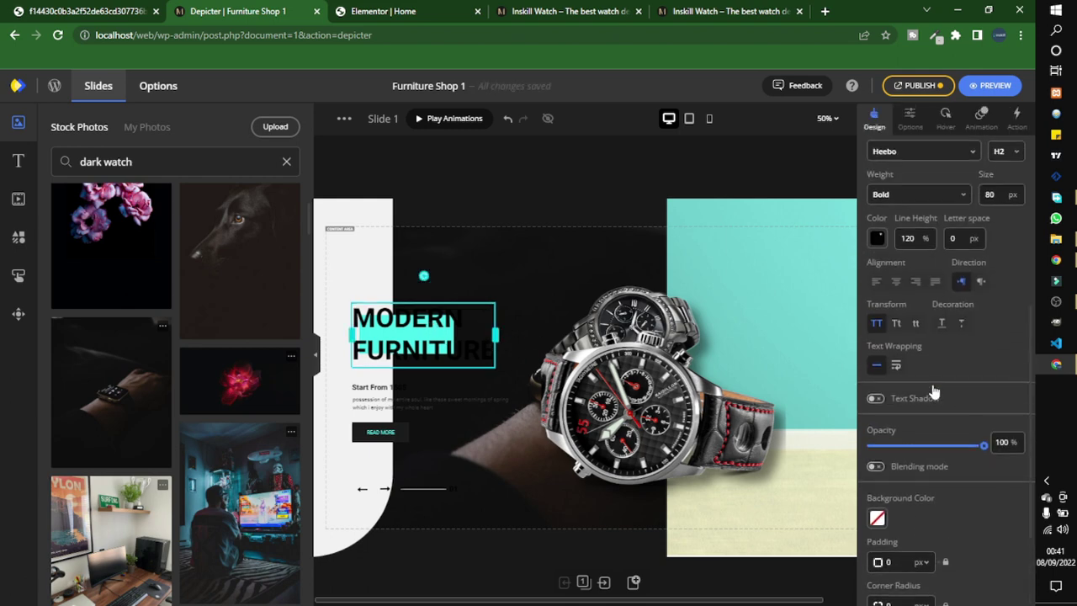
scroll(947, 371, down, 3)
click(878, 384)
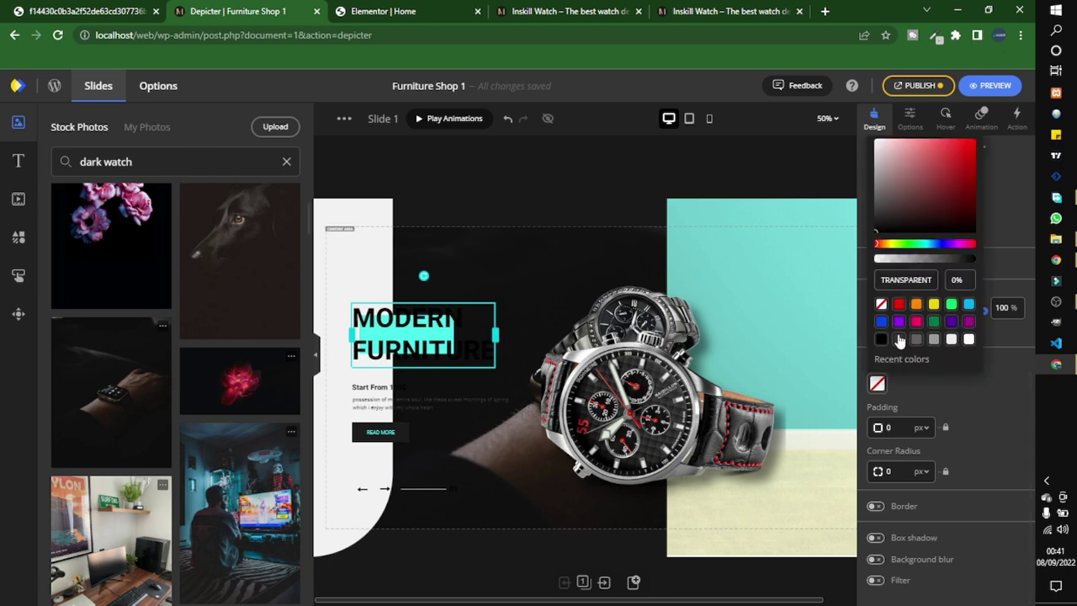
click(970, 337)
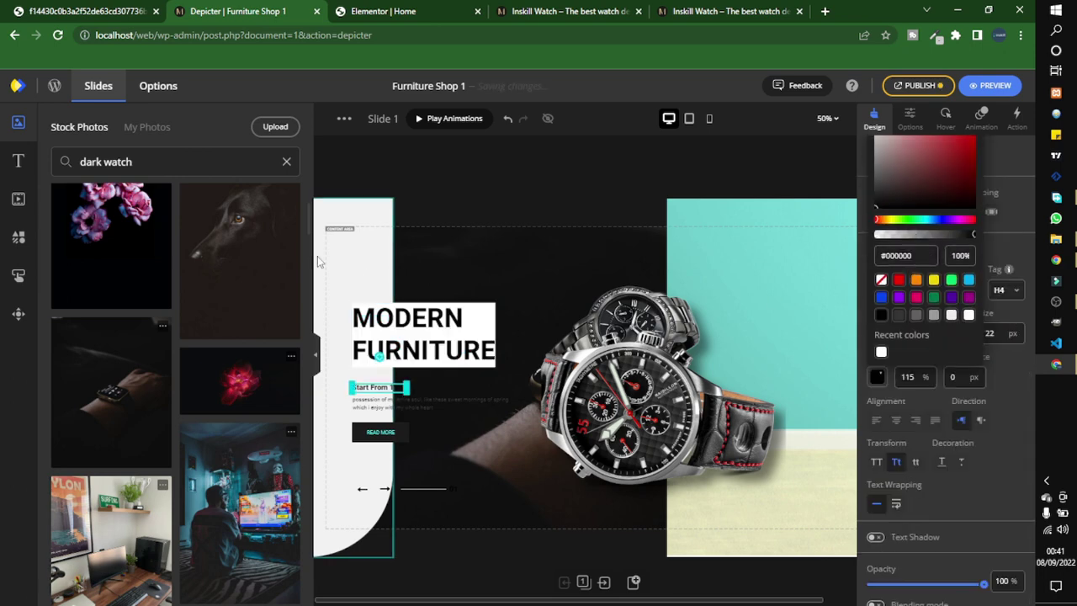
Step: Fill the light grey rounded shape behind the title with black
click(353, 219)
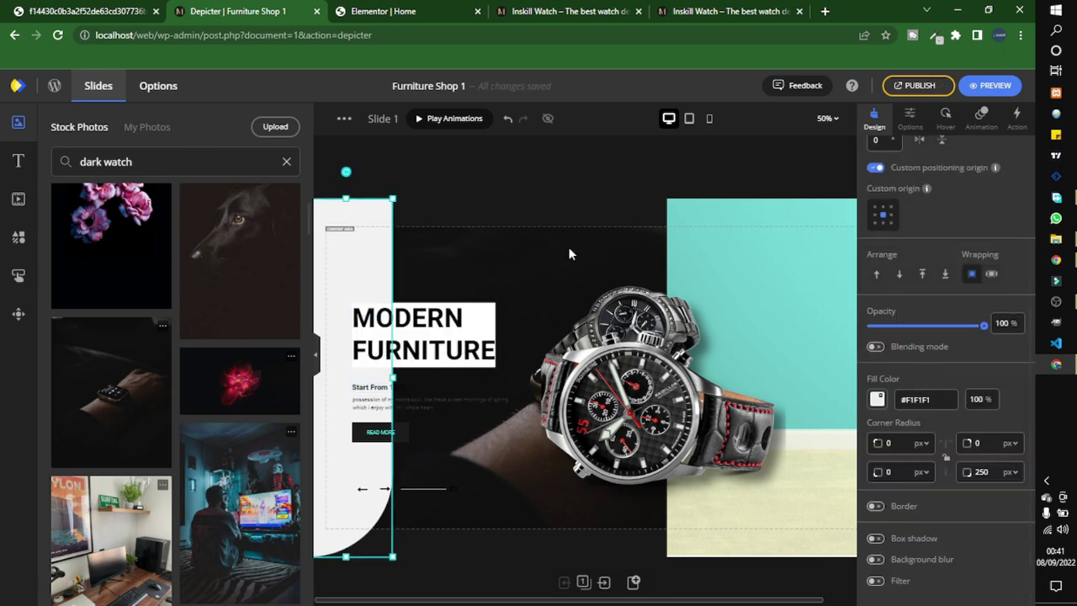
click(878, 399)
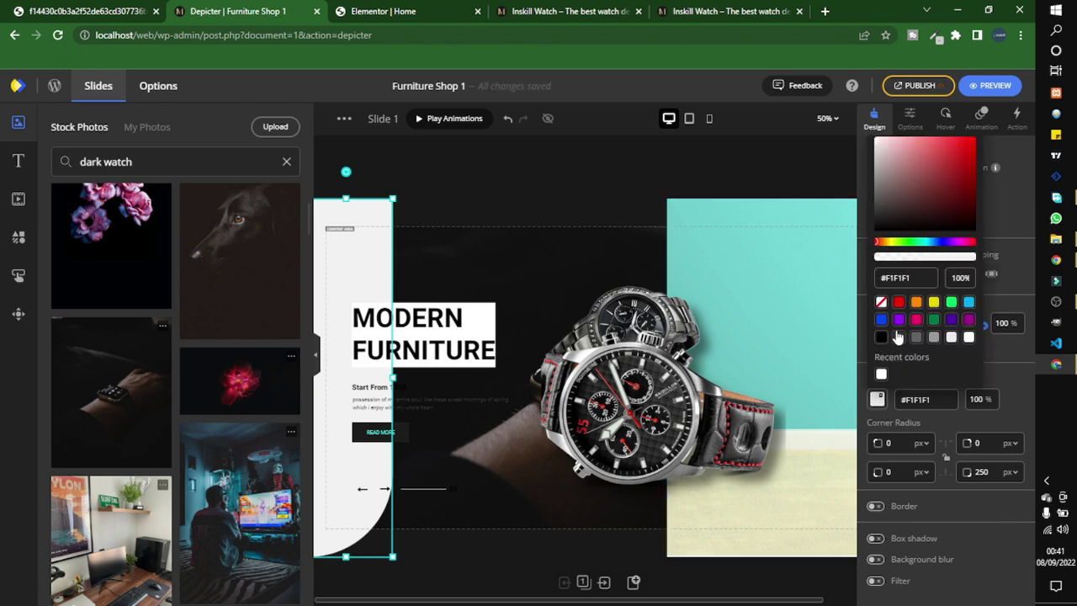
click(881, 337)
click(406, 384)
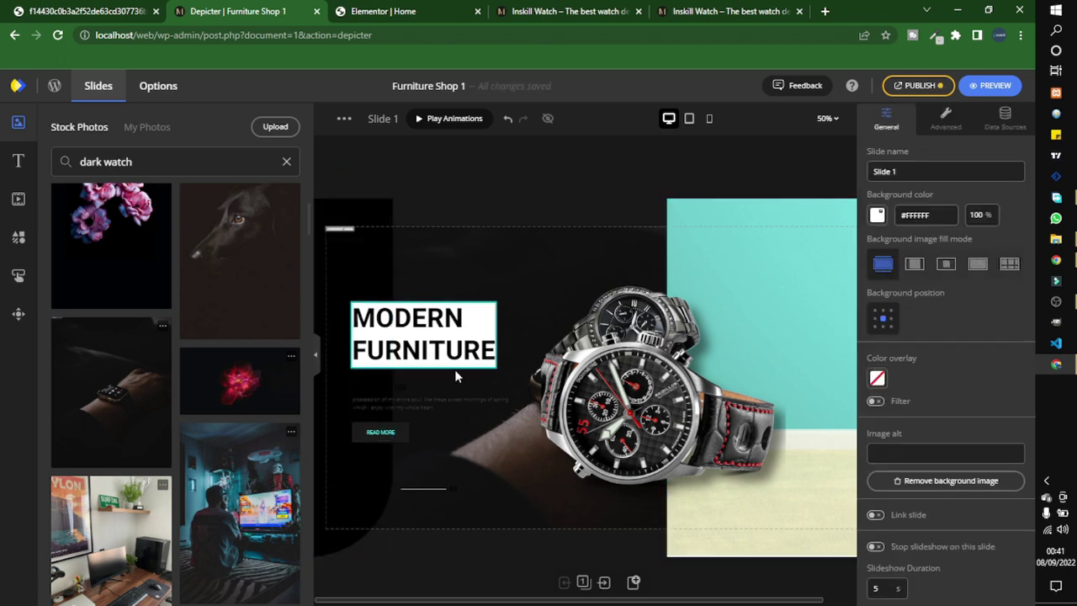
Step: Set the text color of the "Start From 150$" line to white
click(378, 387)
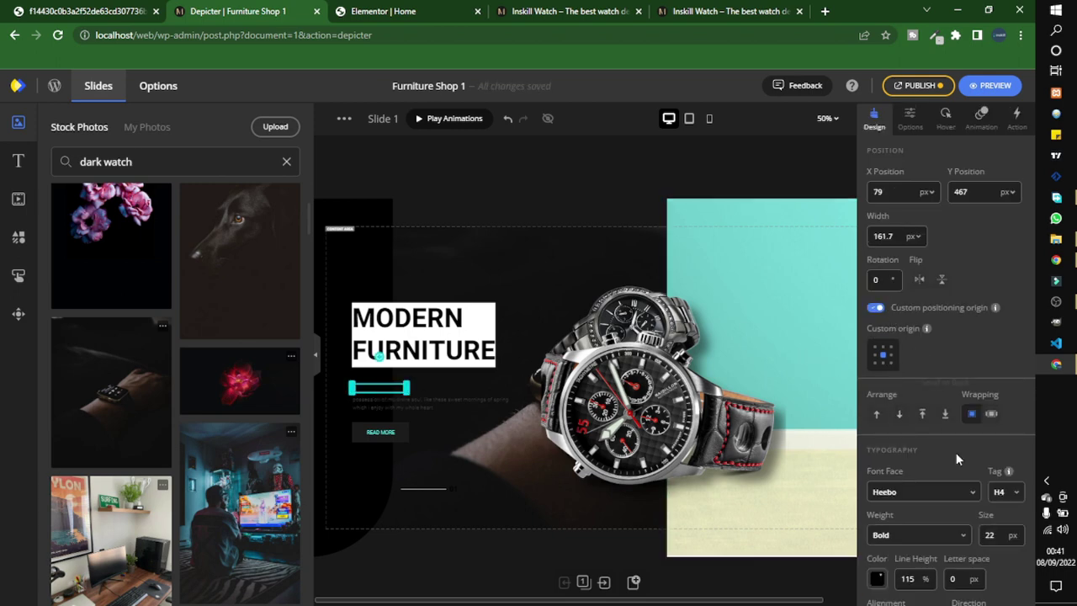
scroll(925, 471, down, 2)
scroll(922, 505, down, 1)
click(878, 377)
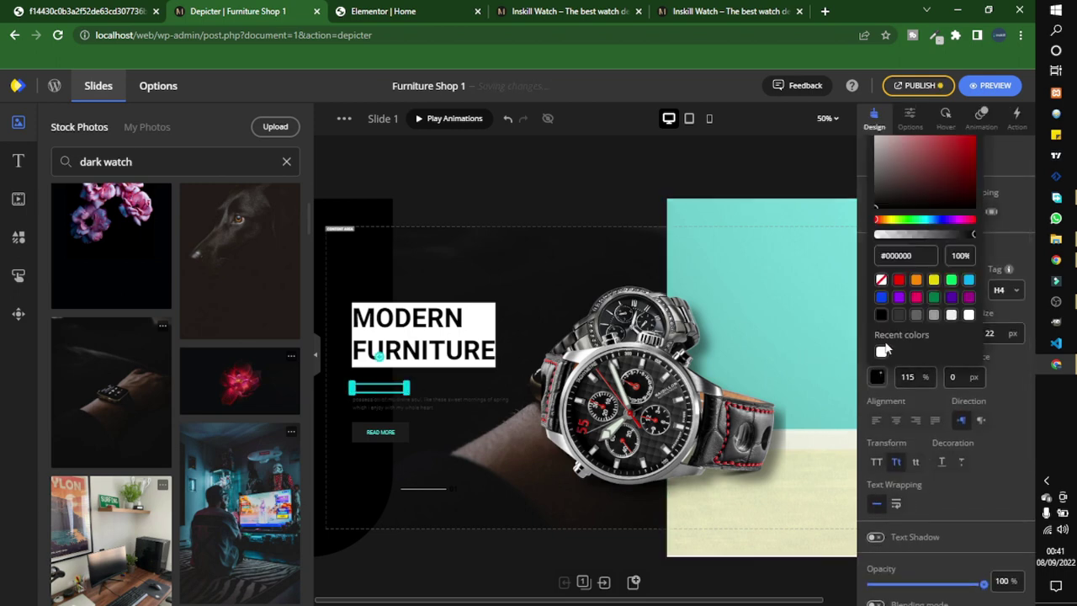
click(969, 315)
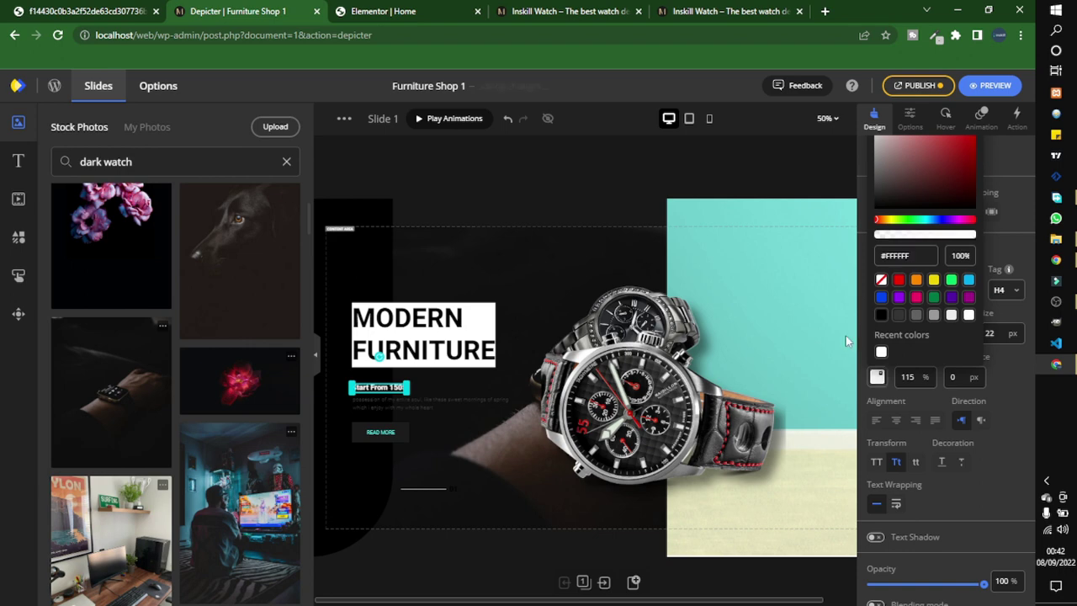
Step: Set the text color of the description paragraph under the price line to white
click(422, 410)
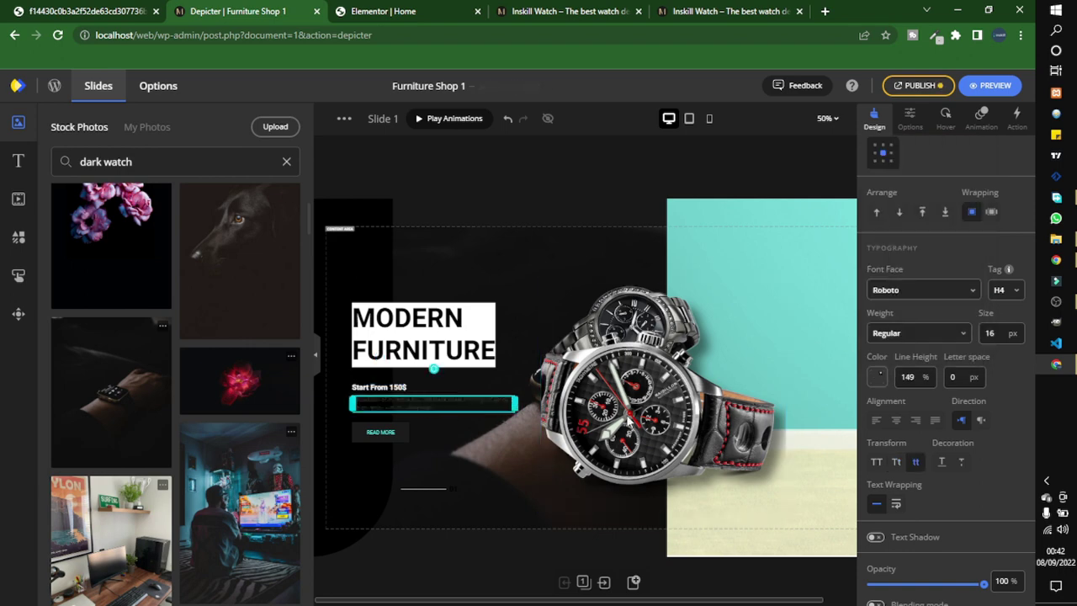
click(880, 377)
click(972, 317)
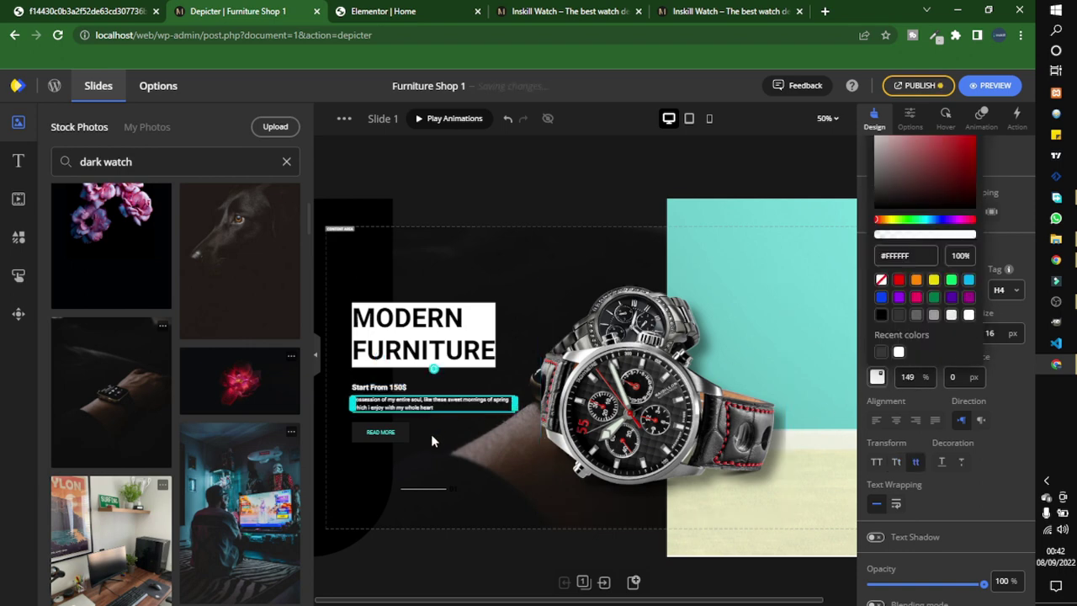
Step: Set the "READ MORE" button's background color to #d0992e
click(399, 440)
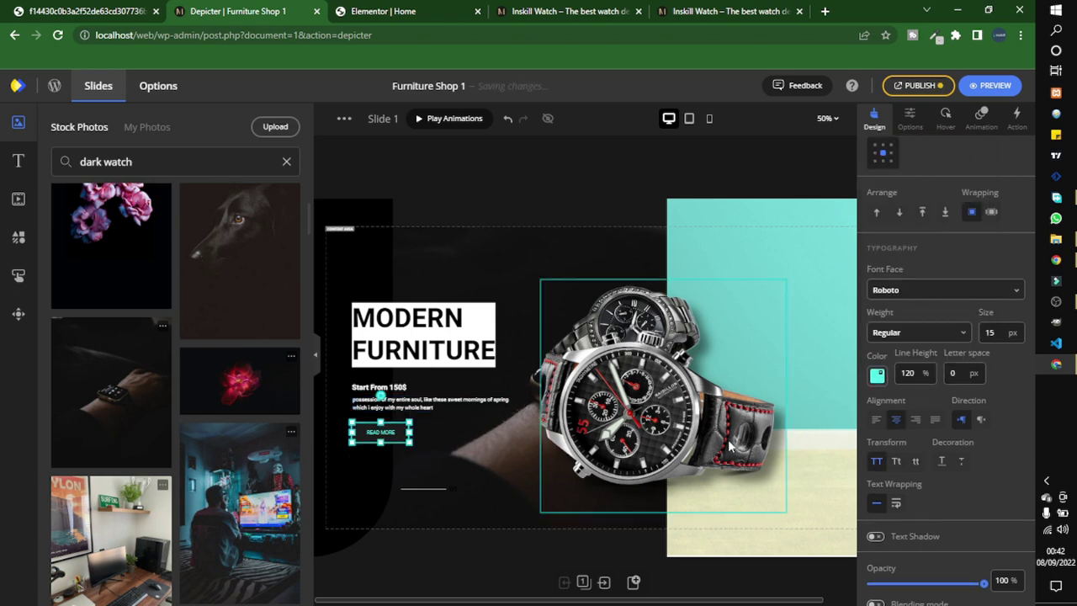
click(876, 383)
click(917, 383)
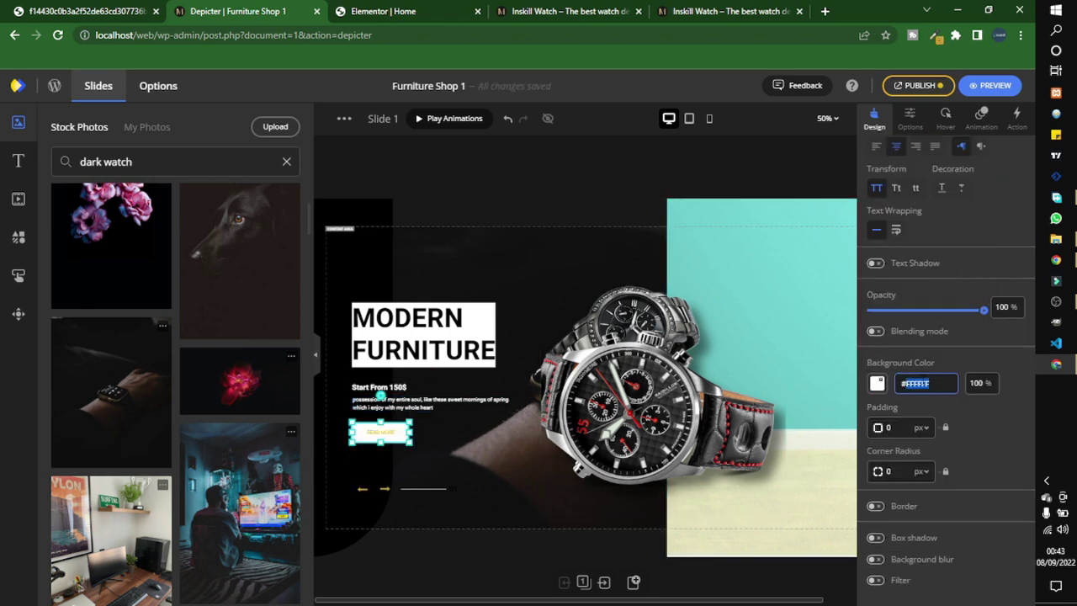
text(#d0952e)
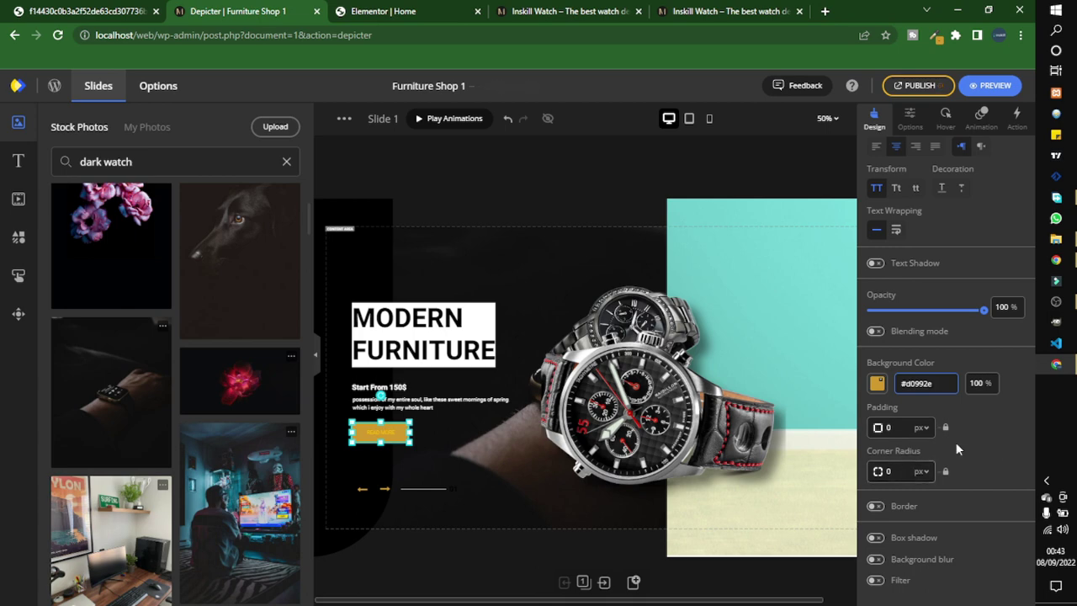
Step: Set the "READ MORE" button's text color to black
scroll(926, 337, up, 5)
scroll(897, 412, down, 2)
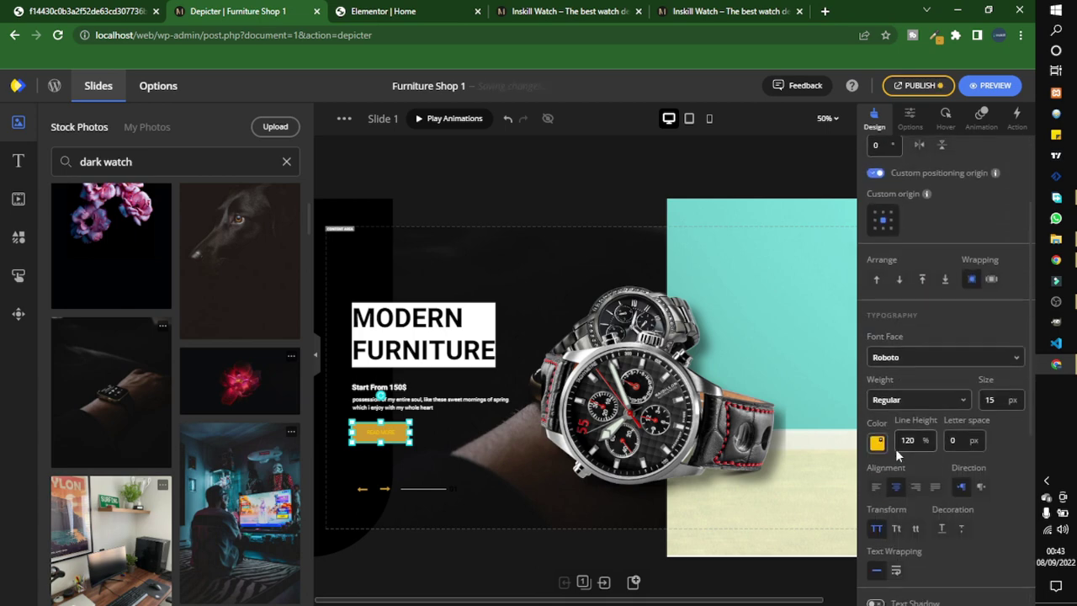
click(878, 442)
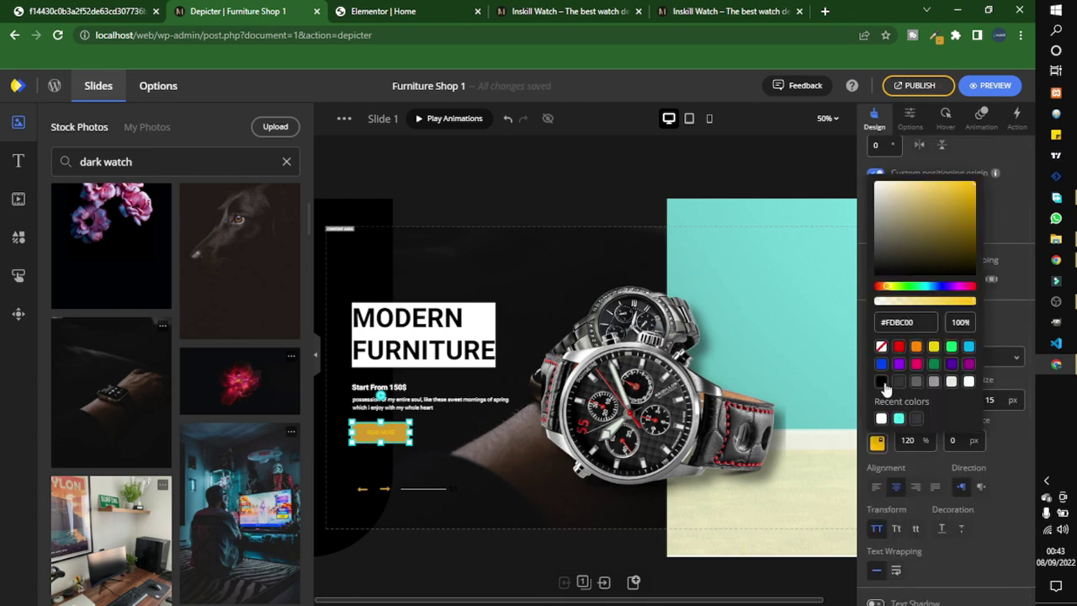
click(882, 382)
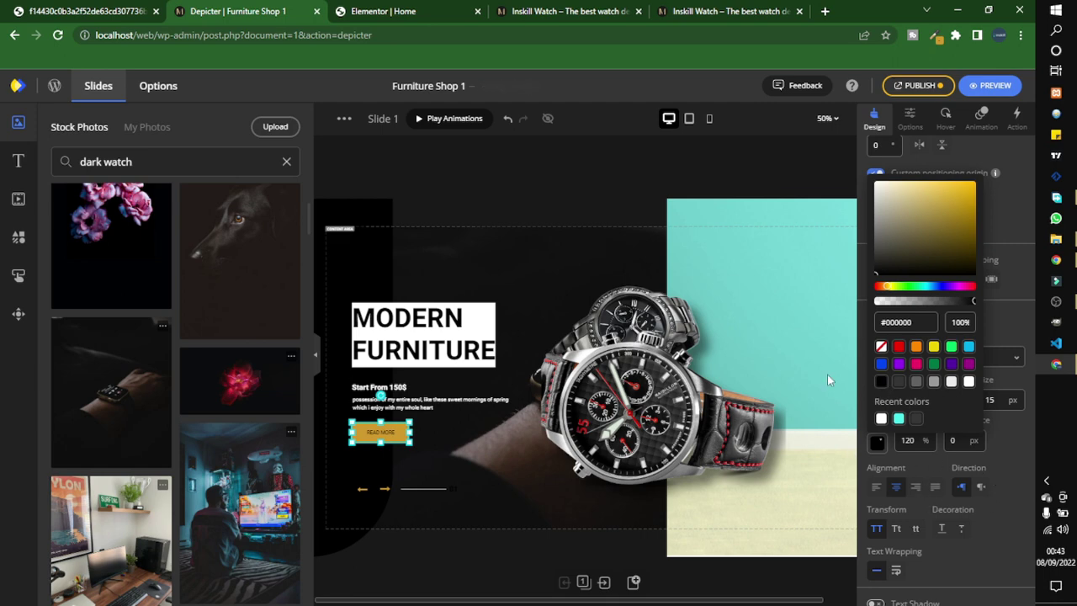
click(638, 148)
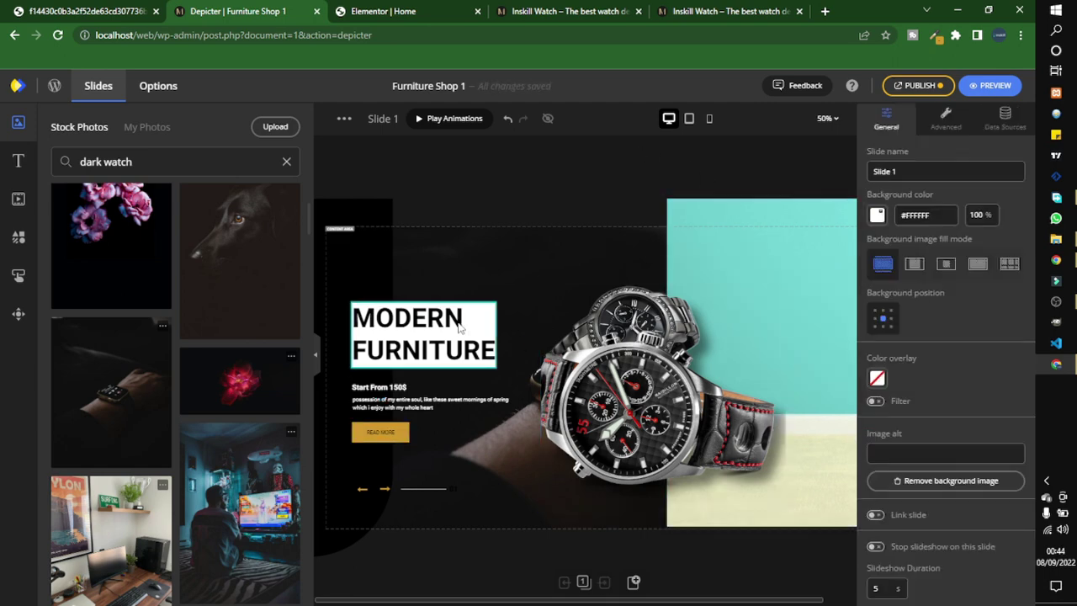
Step: Replace the title text with "MWATCH OFFICAL STORE" on two lines and set its font size to 60 px
click(422, 338)
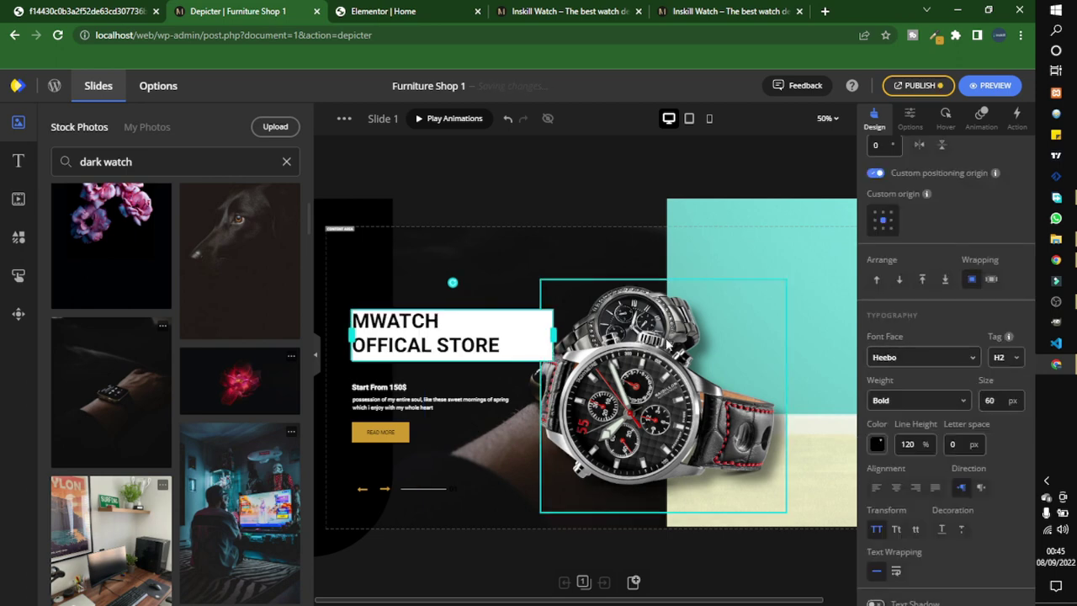
Step: Narrow the title text box to about 475 px and reduce its white background's opacity to 1%
drag(553, 334, 516, 333)
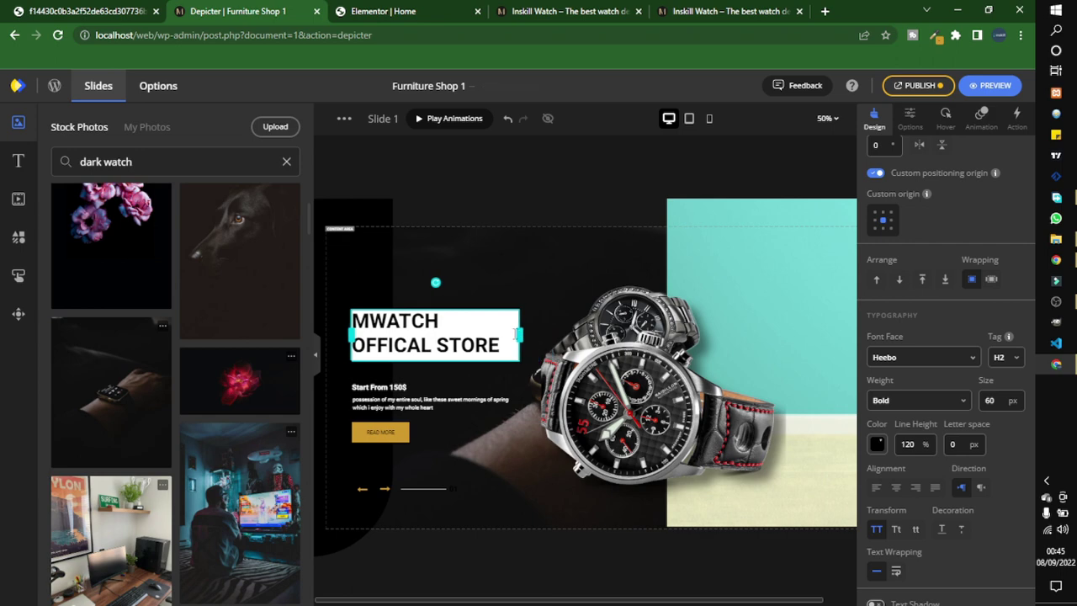
click(554, 592)
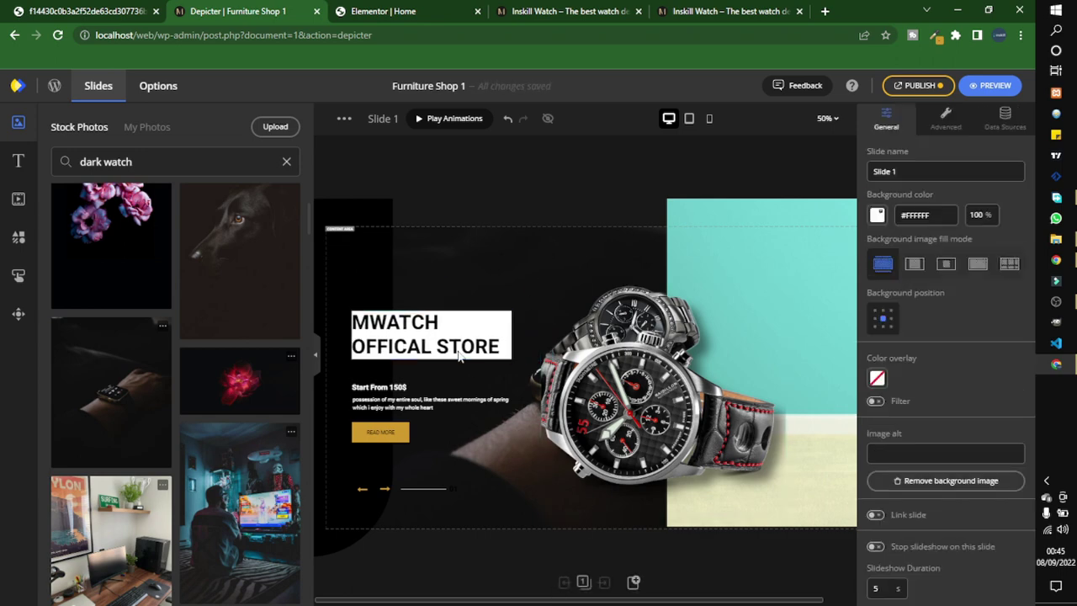
click(457, 331)
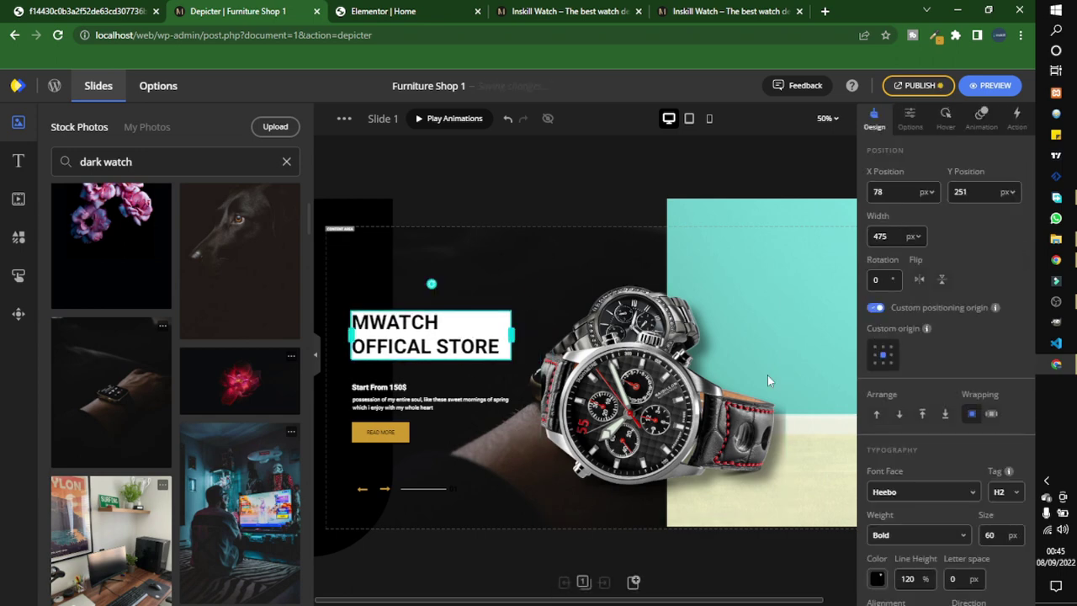
scroll(923, 494, down, 5)
scroll(924, 495, down, 2)
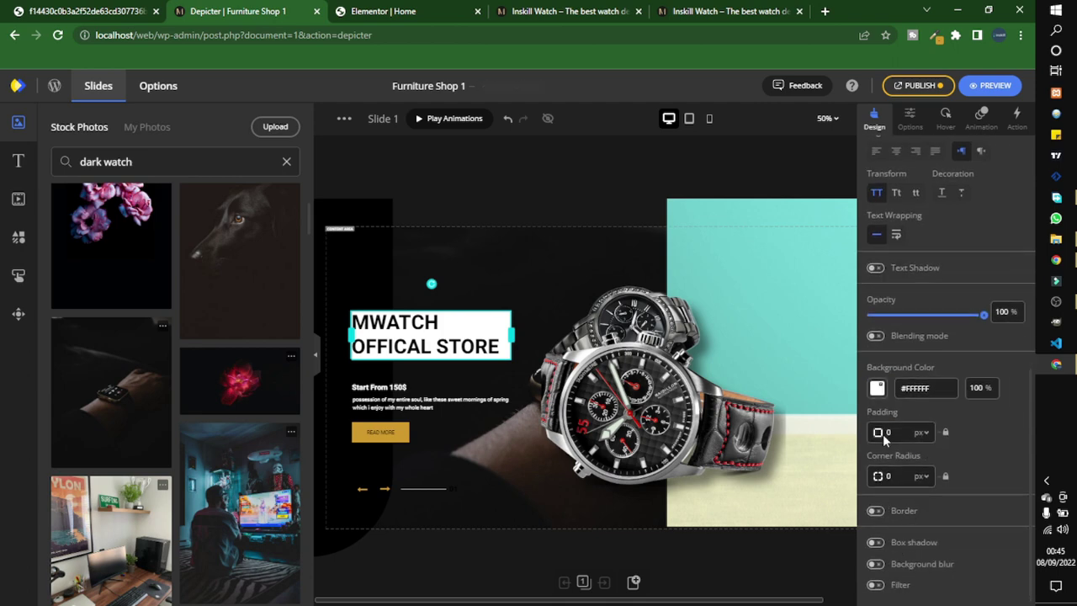
click(878, 387)
drag(927, 250, 877, 250)
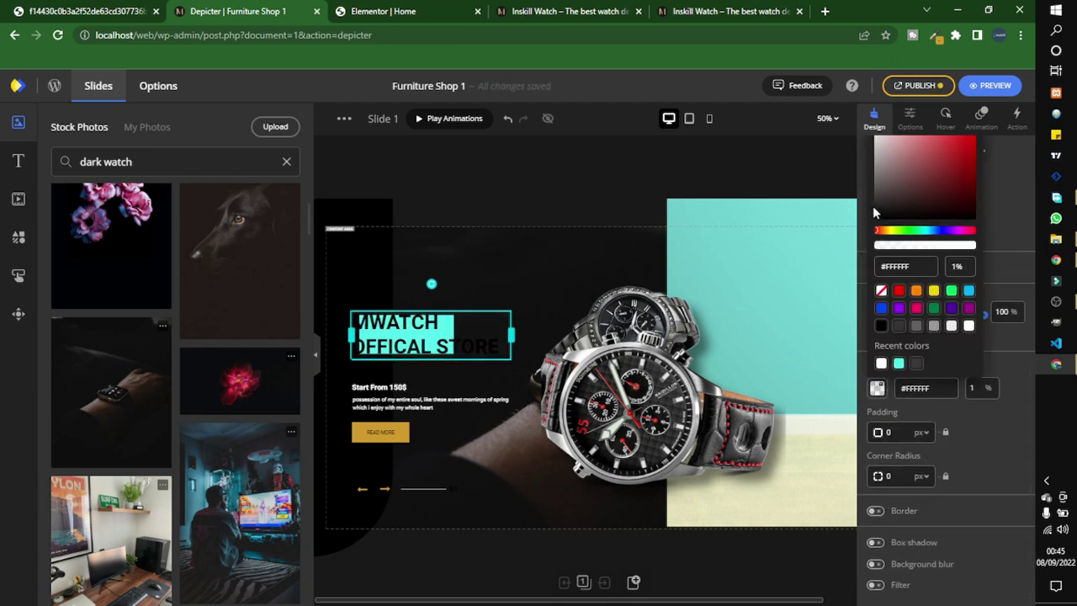
click(705, 171)
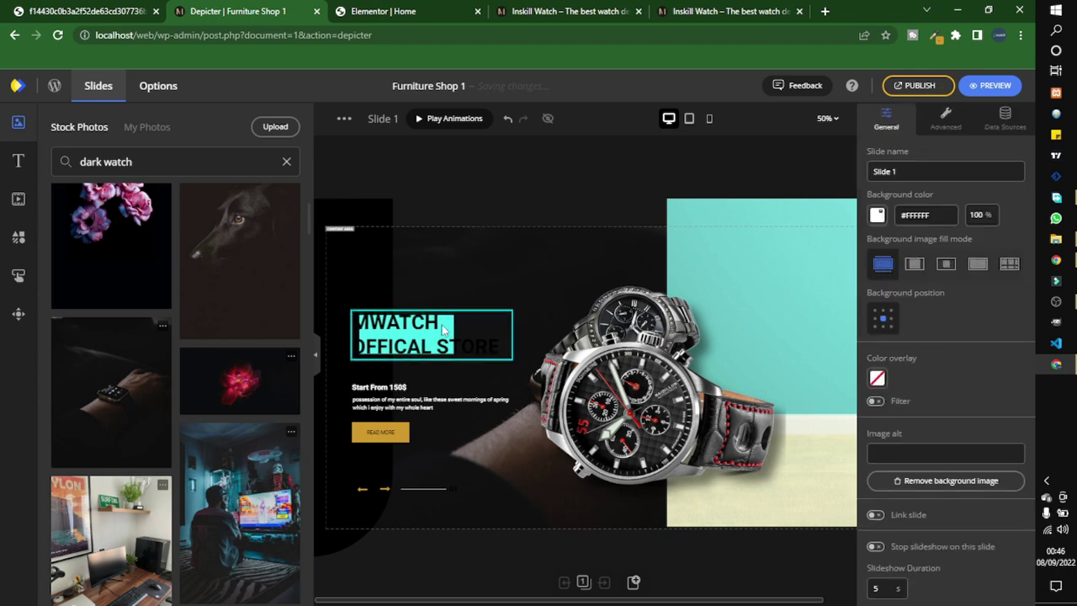
Step: Set the fill color of the turquoise rectangle behind the title to #343434 and reposition the title over it
click(446, 261)
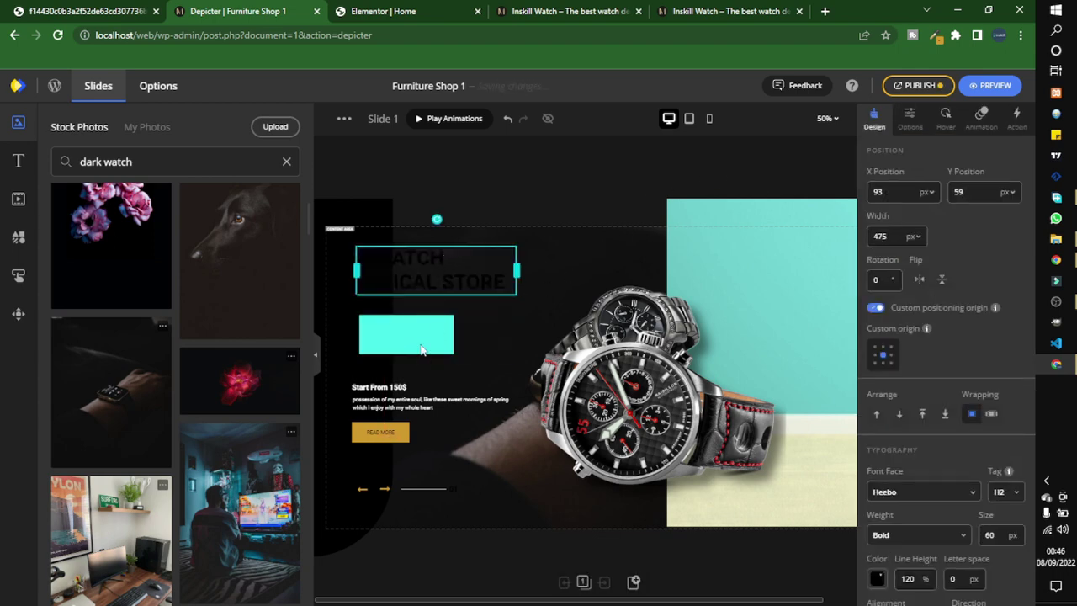
click(419, 330)
scroll(944, 477, down, 1)
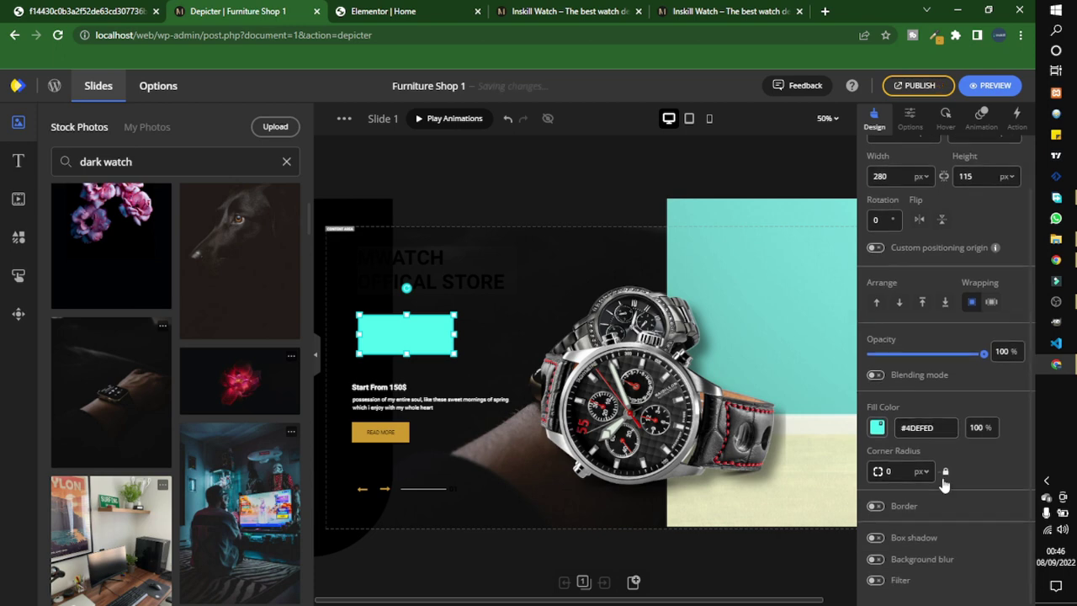
click(878, 429)
click(934, 332)
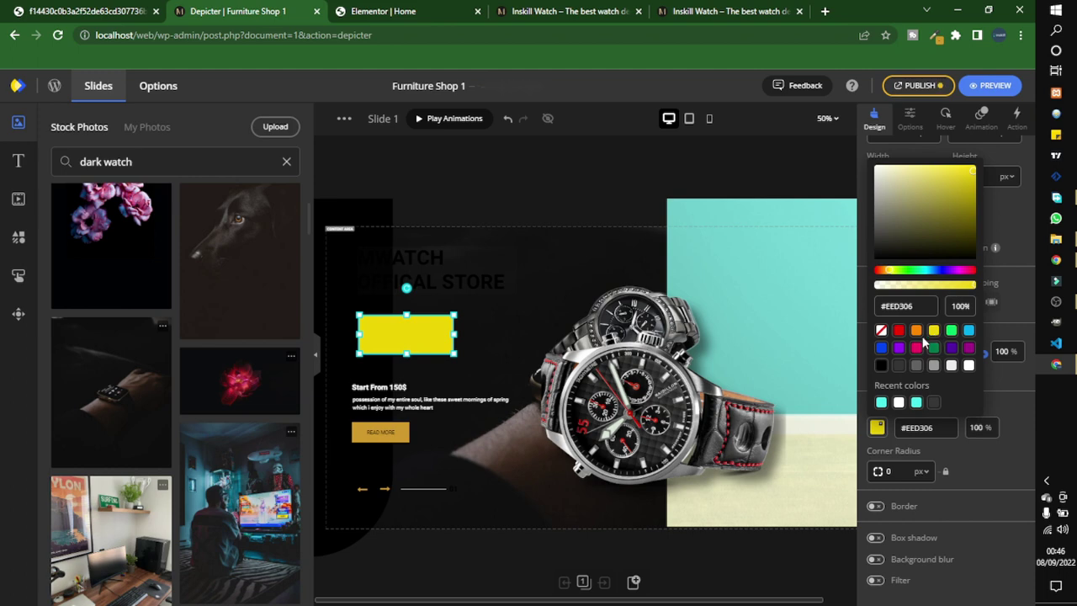
click(919, 367)
click(918, 367)
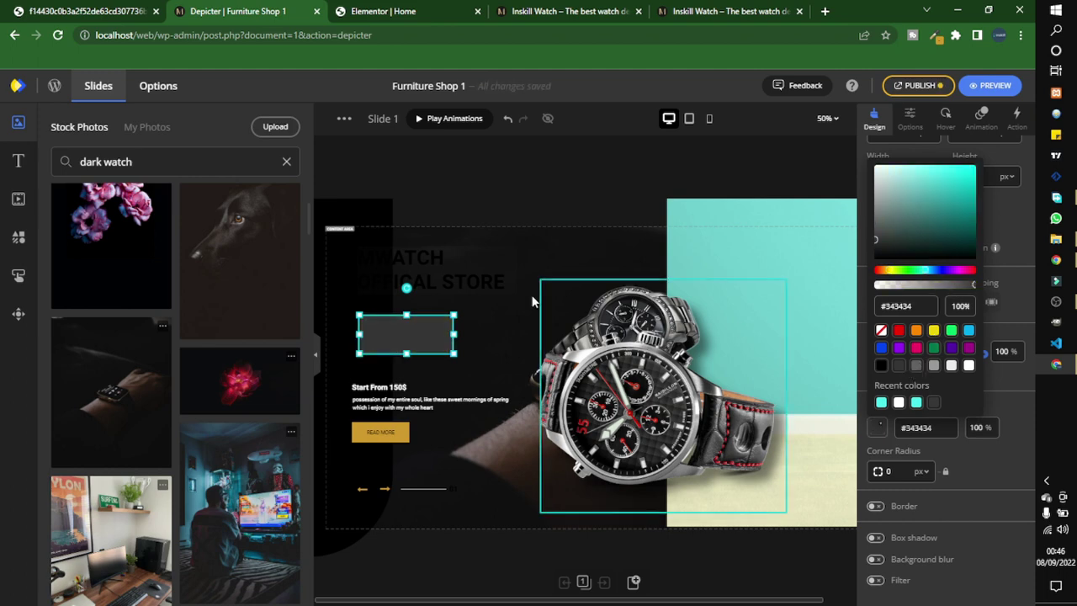
drag(418, 273, 419, 326)
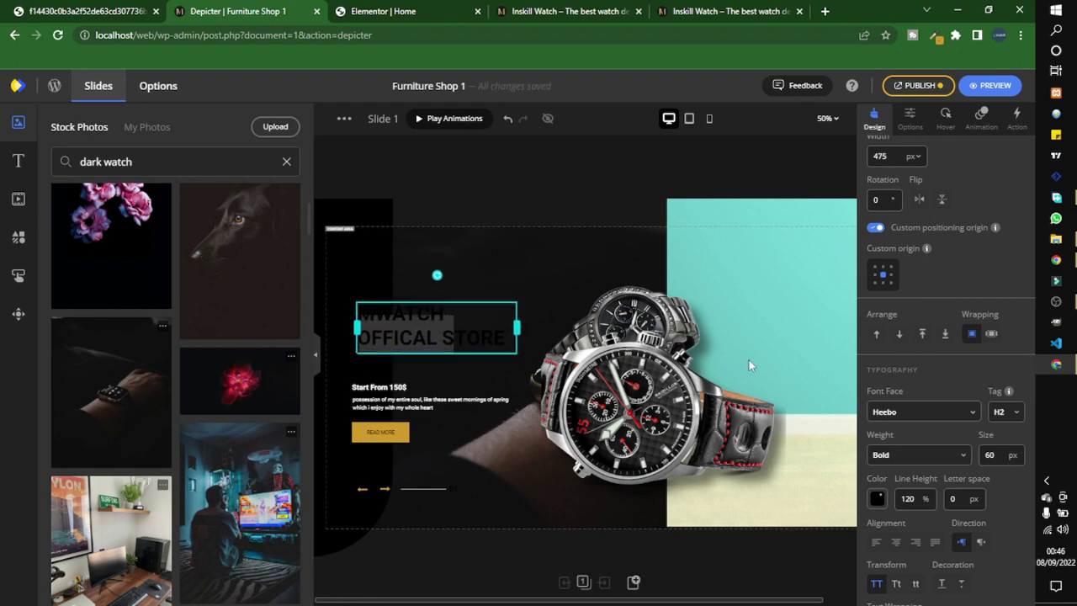
Step: Set the title's background color to #d0992e and lower that background's opacity to 2%
scroll(921, 429, down, 3)
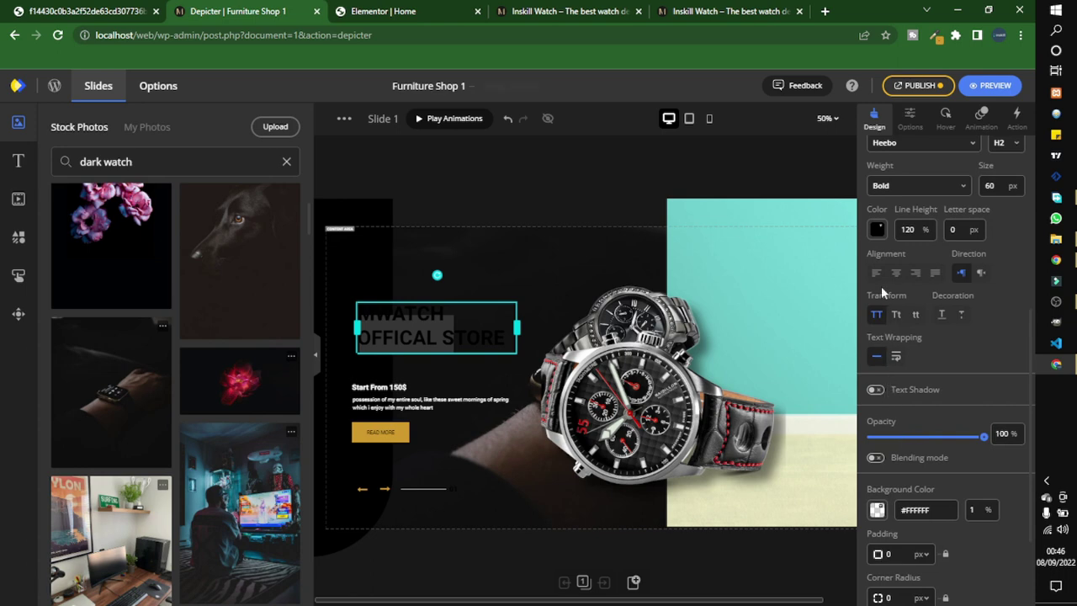
click(877, 228)
click(917, 510)
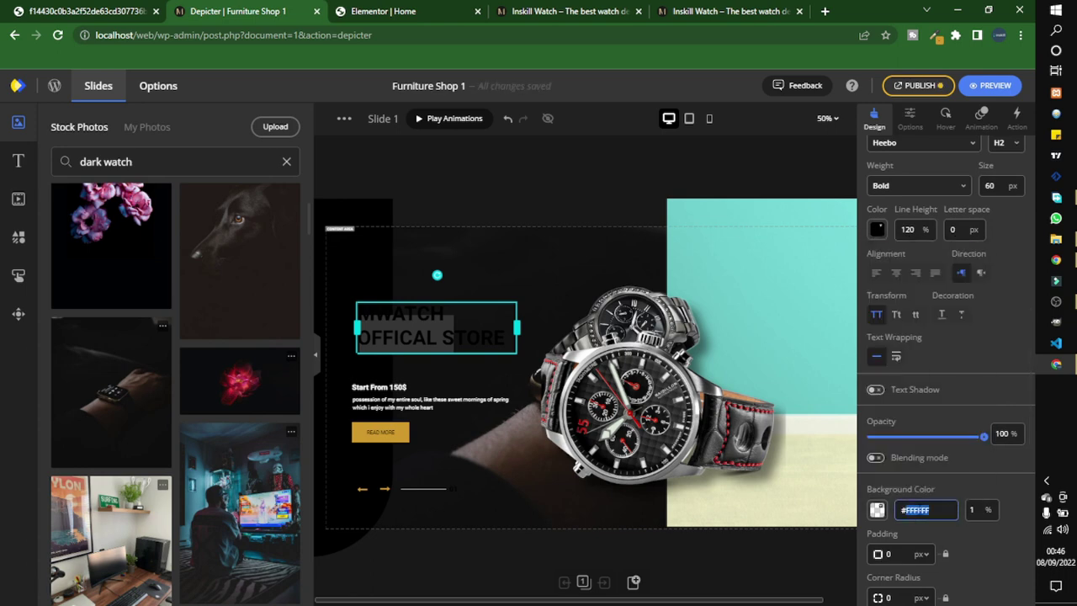
text(#d0992e)
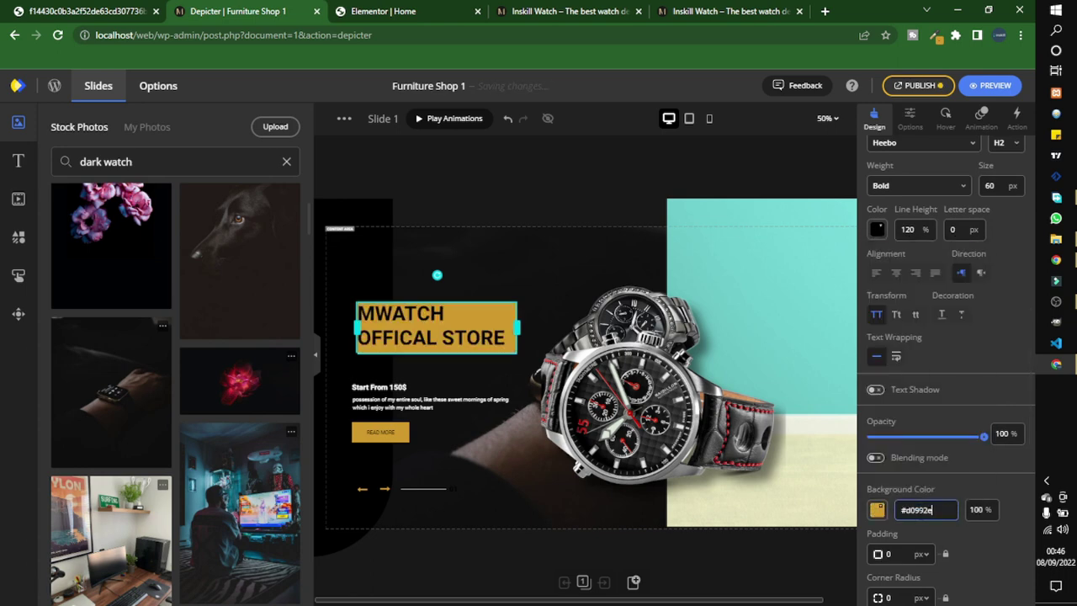
click(878, 510)
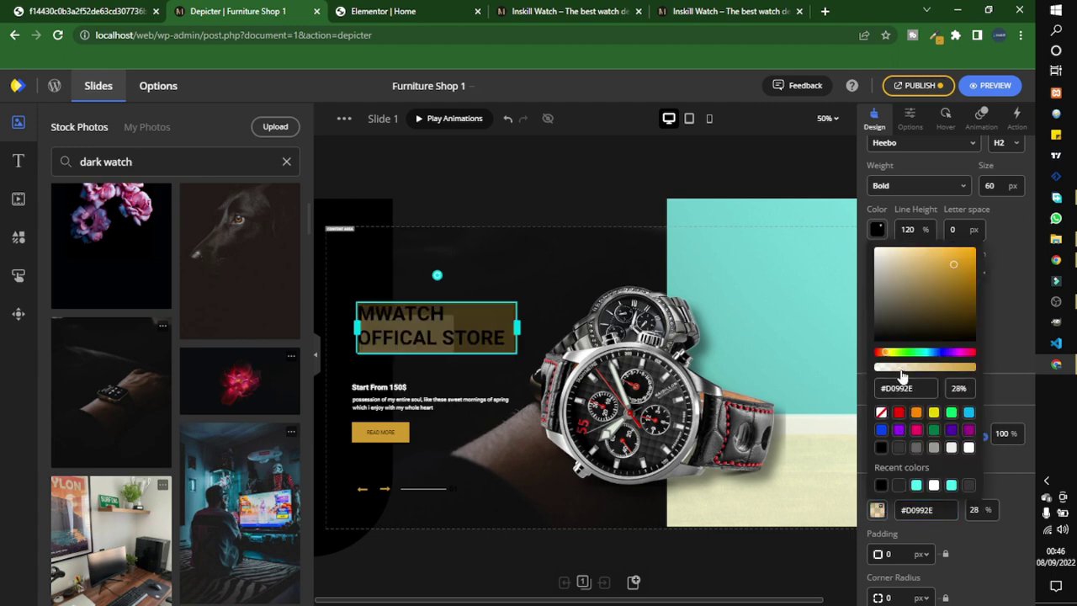
drag(914, 367, 879, 373)
click(1001, 309)
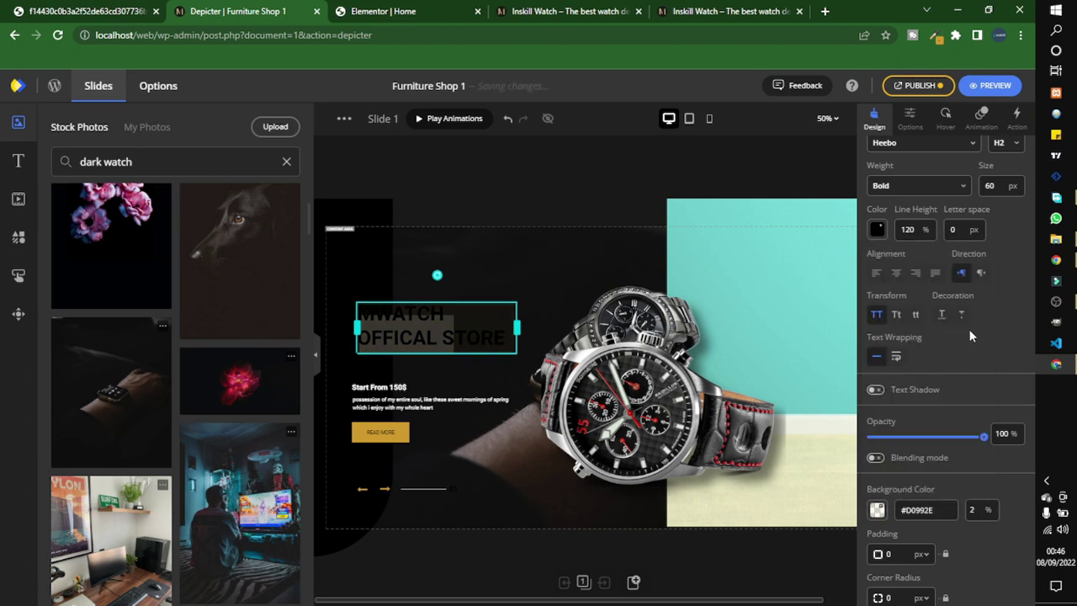
Step: Set the title's text color to #d0992e and brighten the shade to #FFAC0C
scroll(971, 326, up, 3)
click(876, 431)
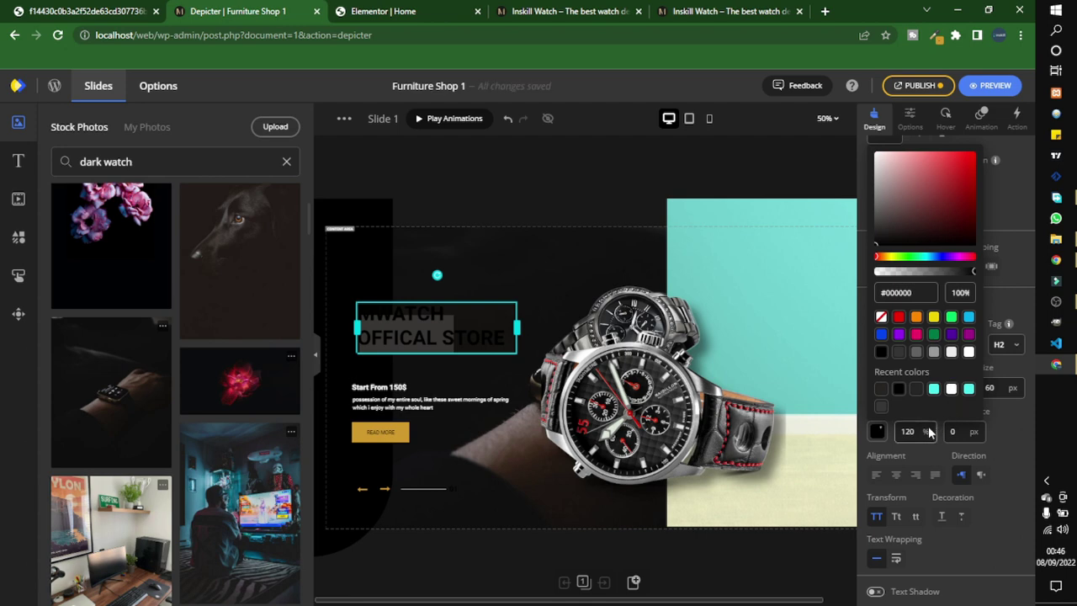
triple_click(897, 292)
text(#d0992e)
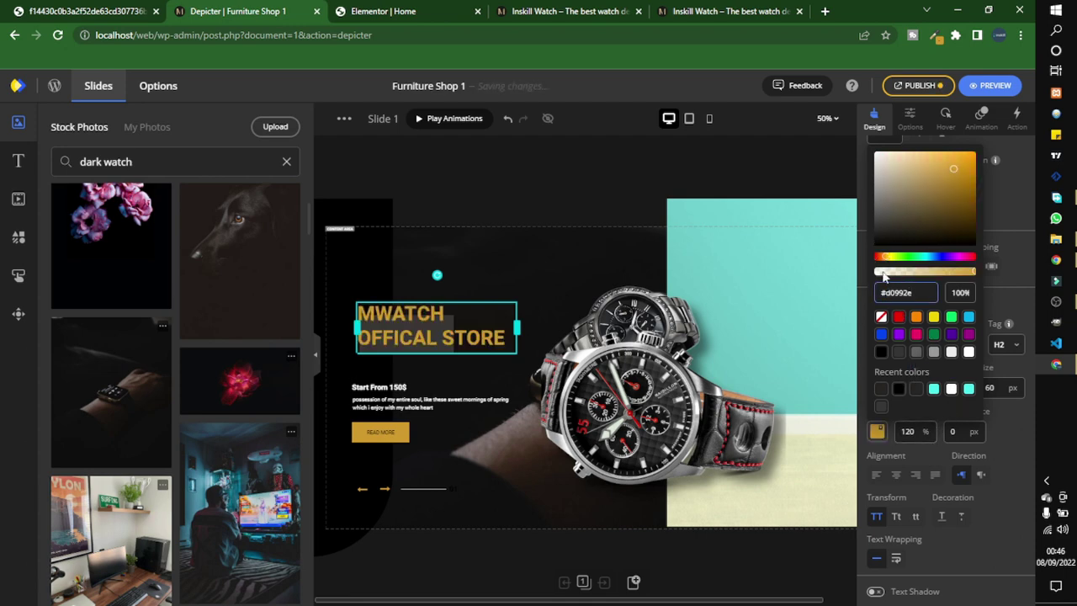
drag(956, 164, 970, 147)
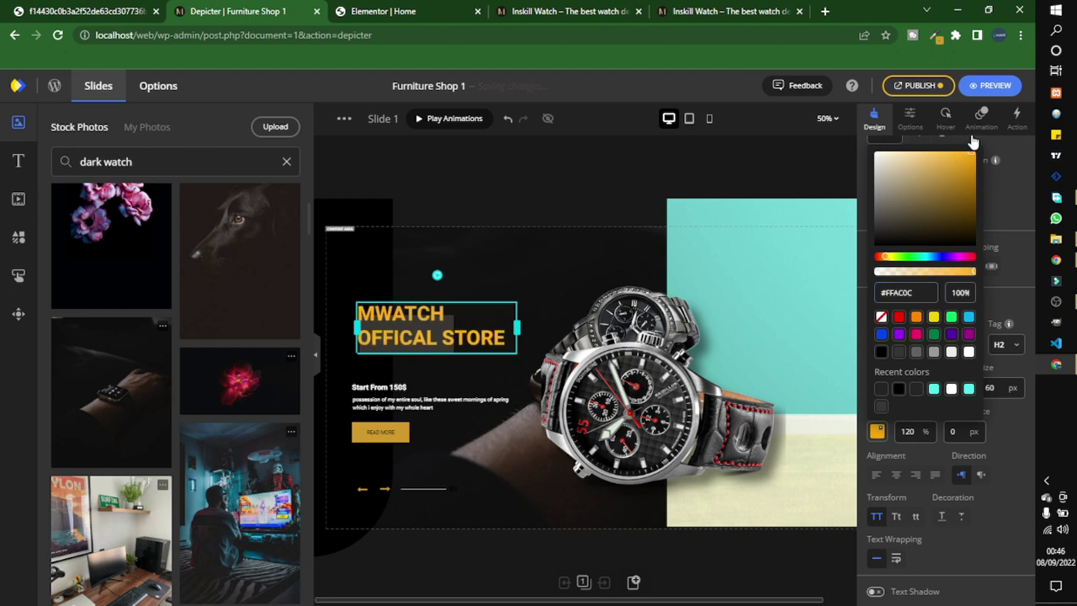
click(1013, 165)
click(574, 175)
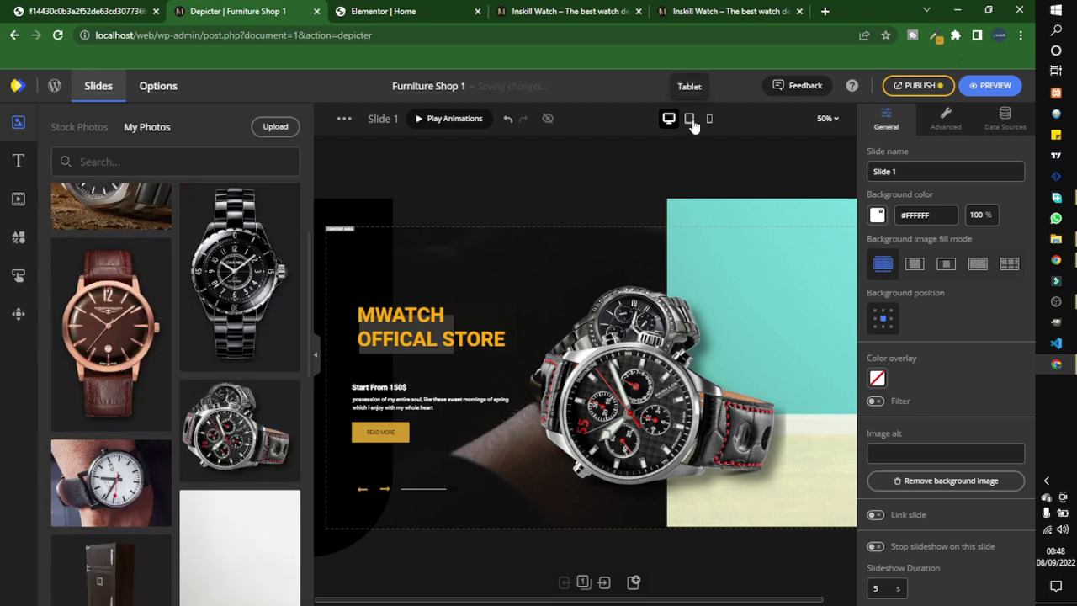
Step: In the tablet layout, move the watch image to about X 546 px, Y 189 px
click(689, 121)
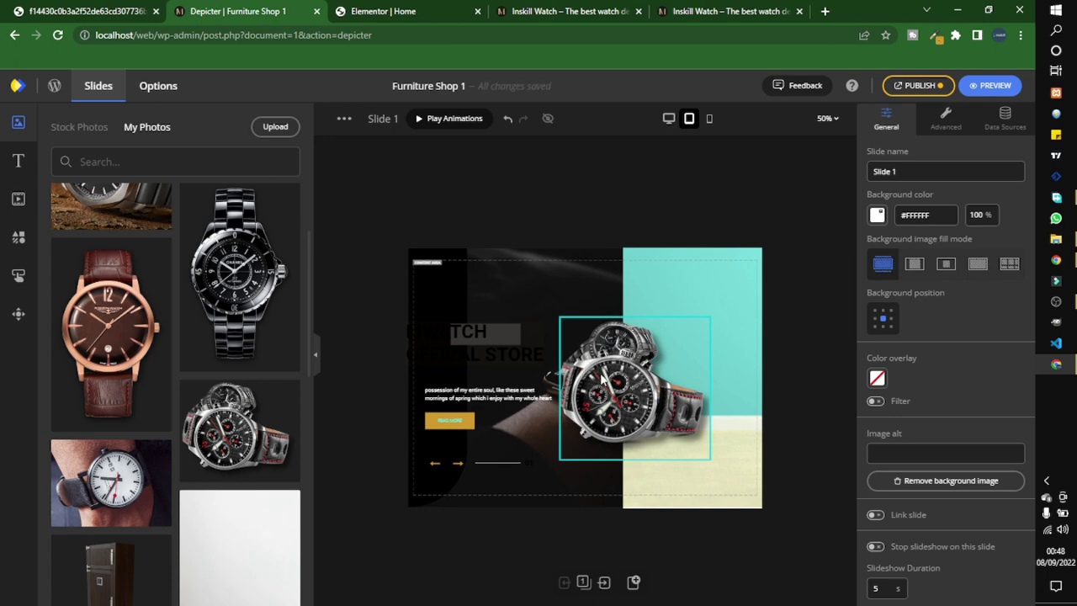
drag(614, 369, 643, 376)
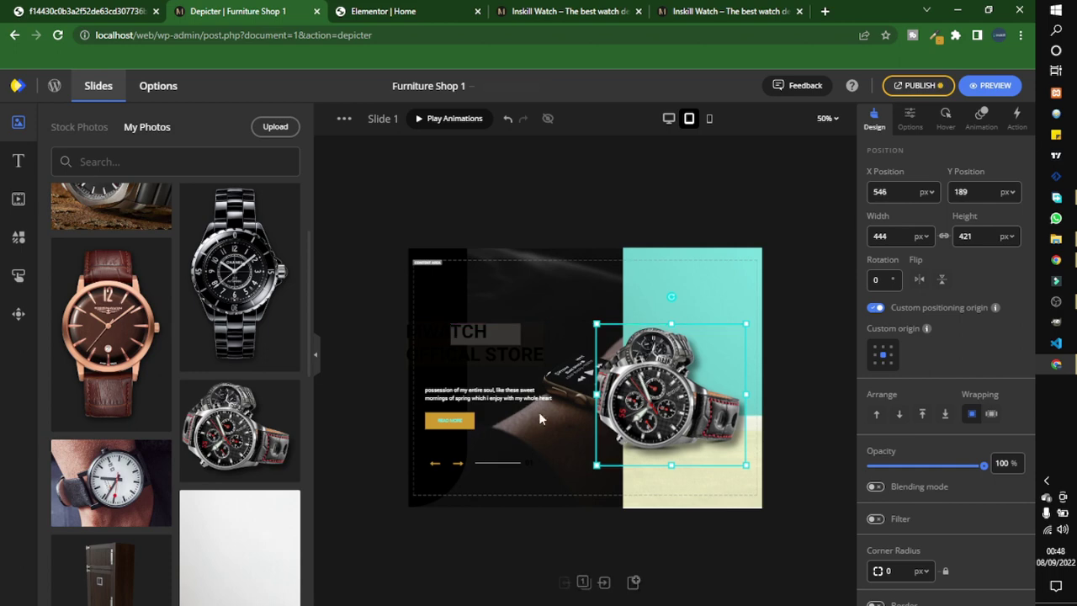
Step: Set the tablet title's text color to #d0992e, brightened to #FFAE0F, and move the title into line with the paragraph's left edge
click(488, 342)
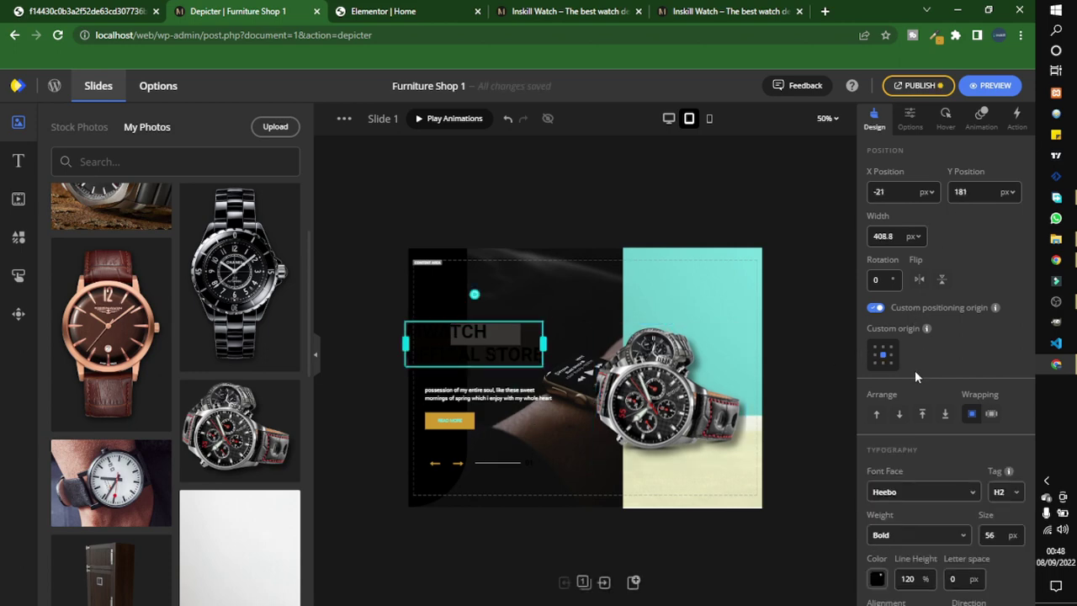
scroll(913, 379, down, 2)
click(877, 444)
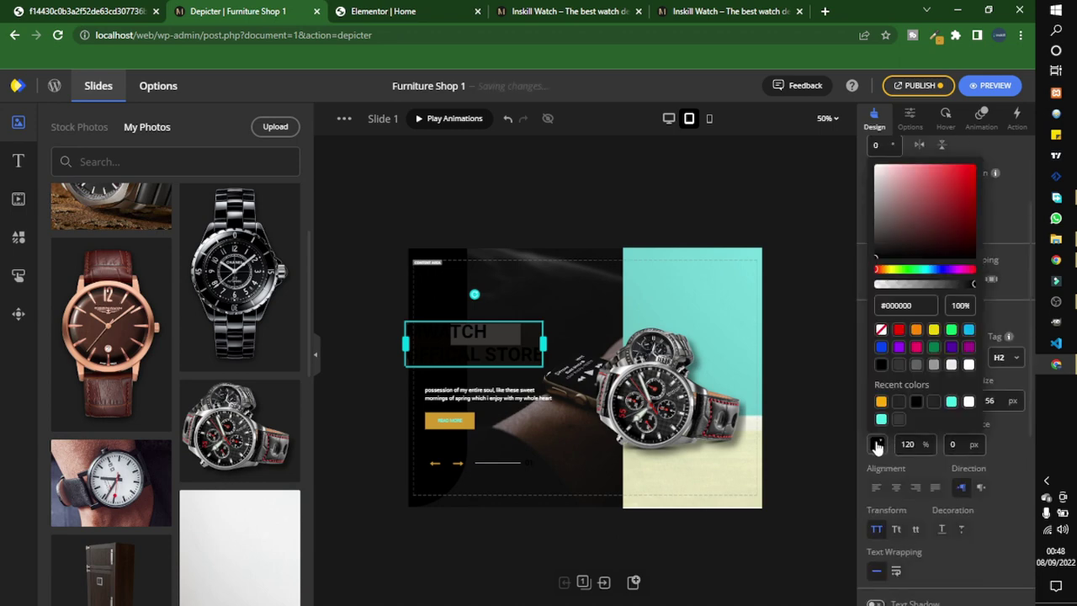
drag(894, 211, 880, 174)
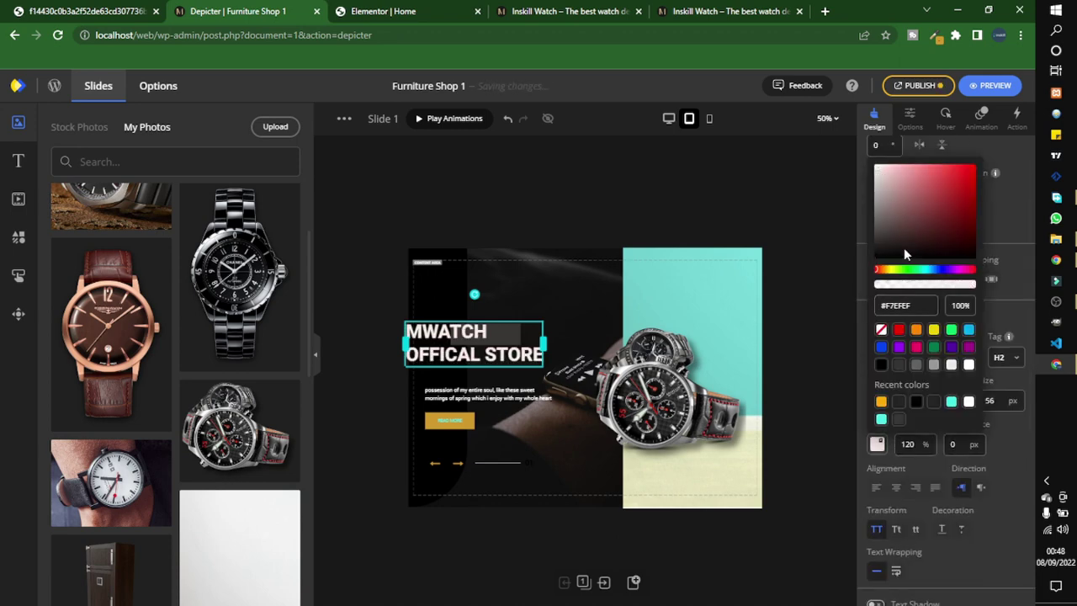
double_click(897, 305)
text(#d0992e)
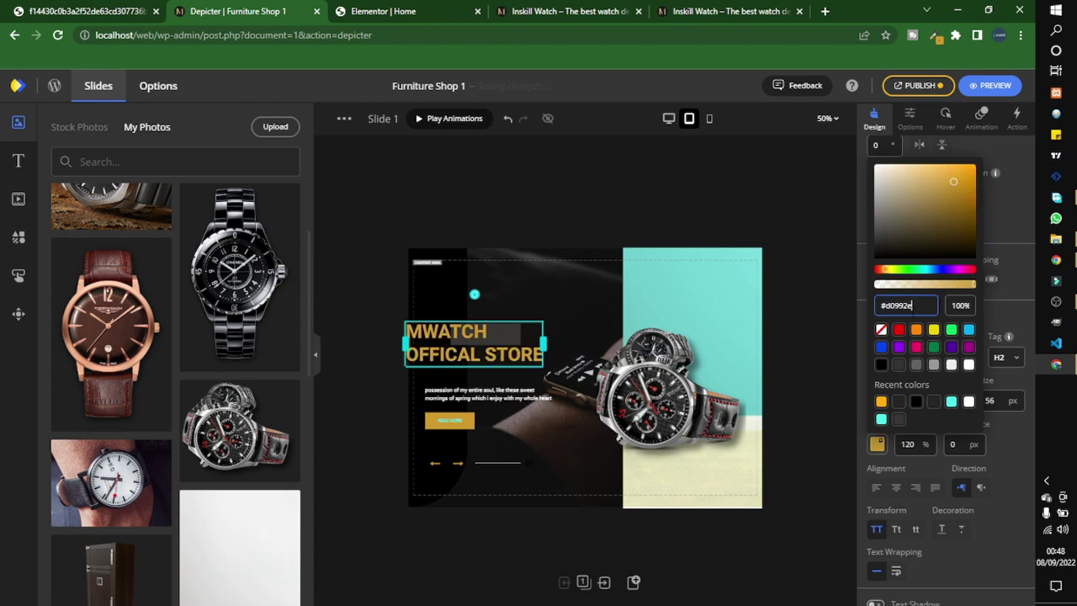
click(966, 172)
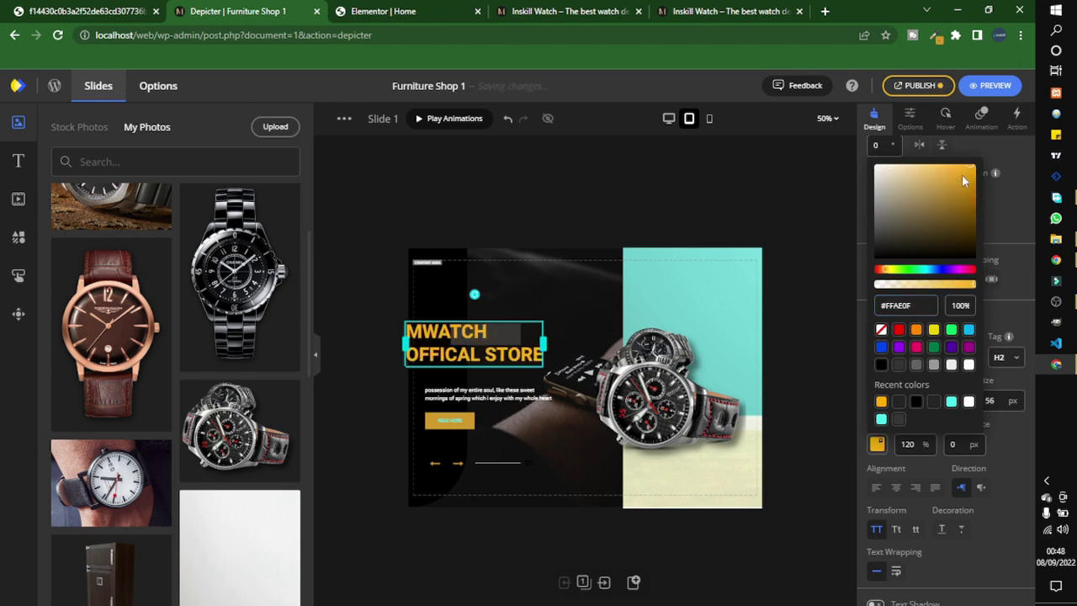
click(1003, 204)
drag(459, 343, 482, 356)
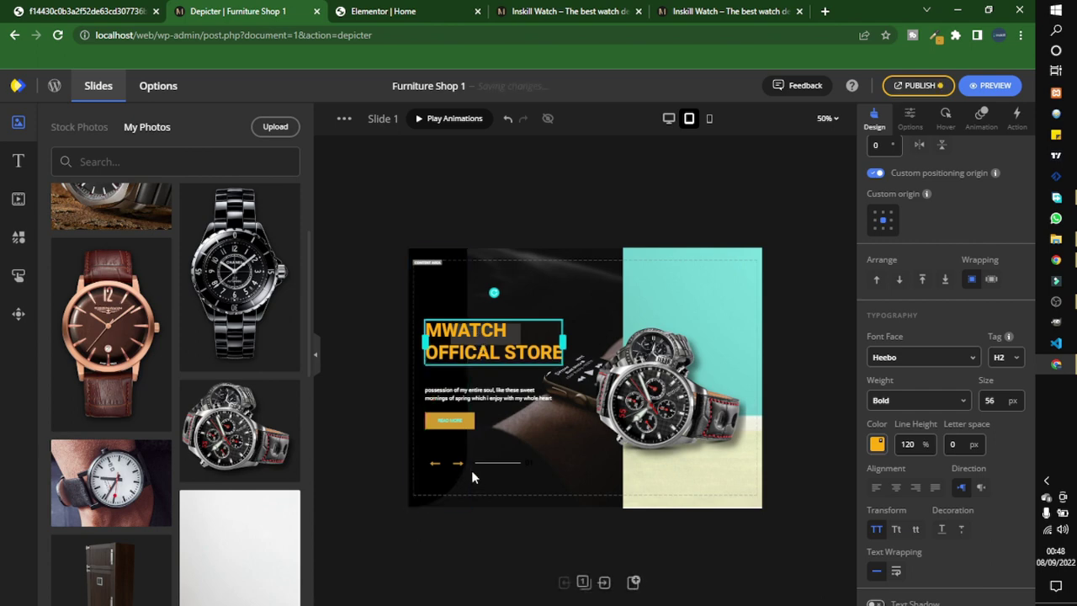
Step: Set the "READ MORE" button's text color to black in the tablet layout
click(468, 420)
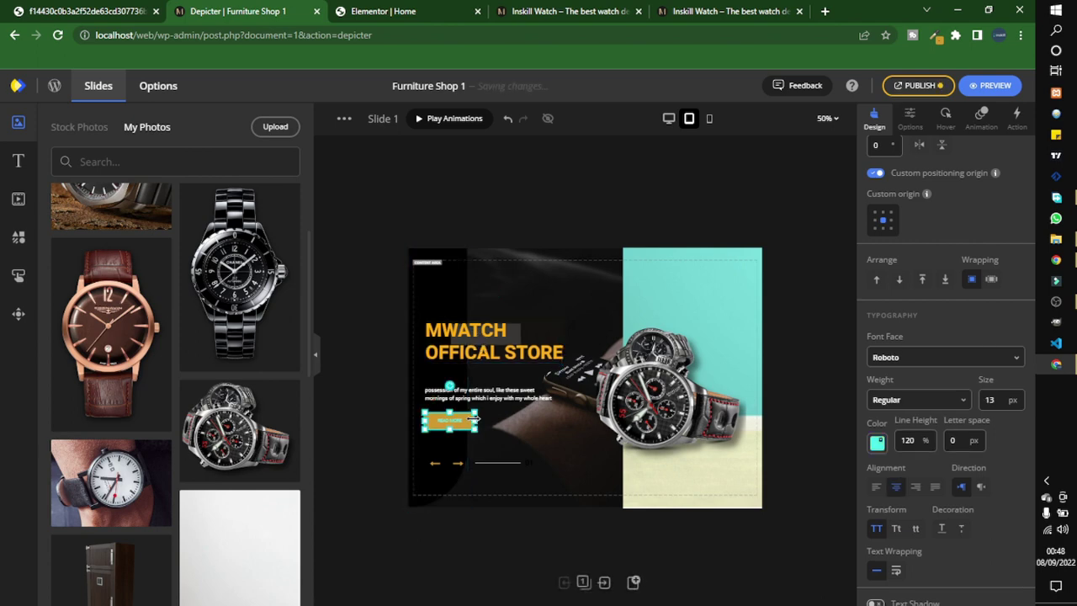
click(877, 445)
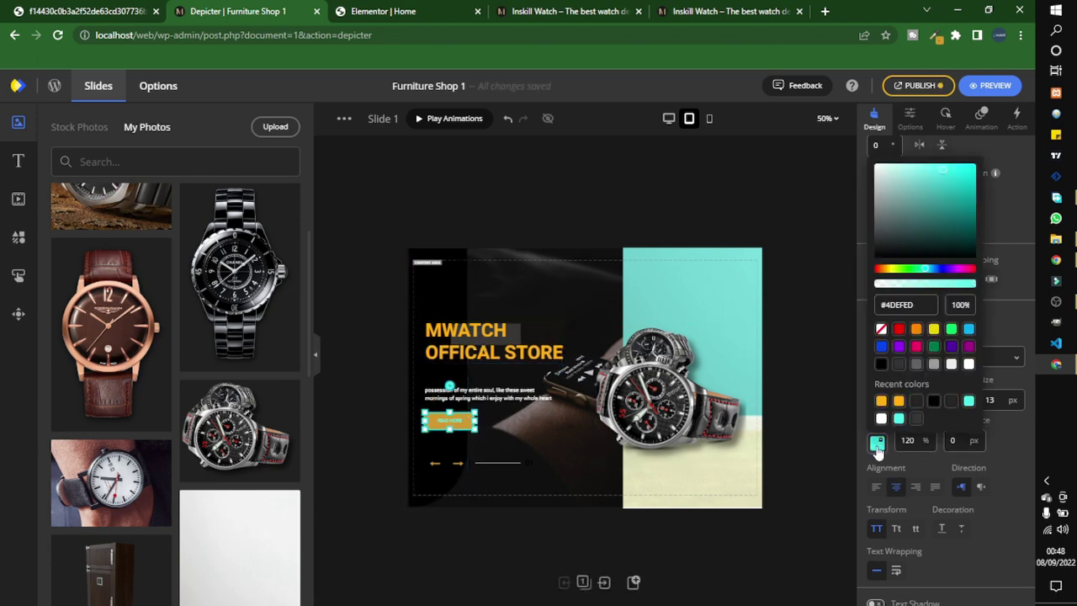
click(881, 366)
click(784, 262)
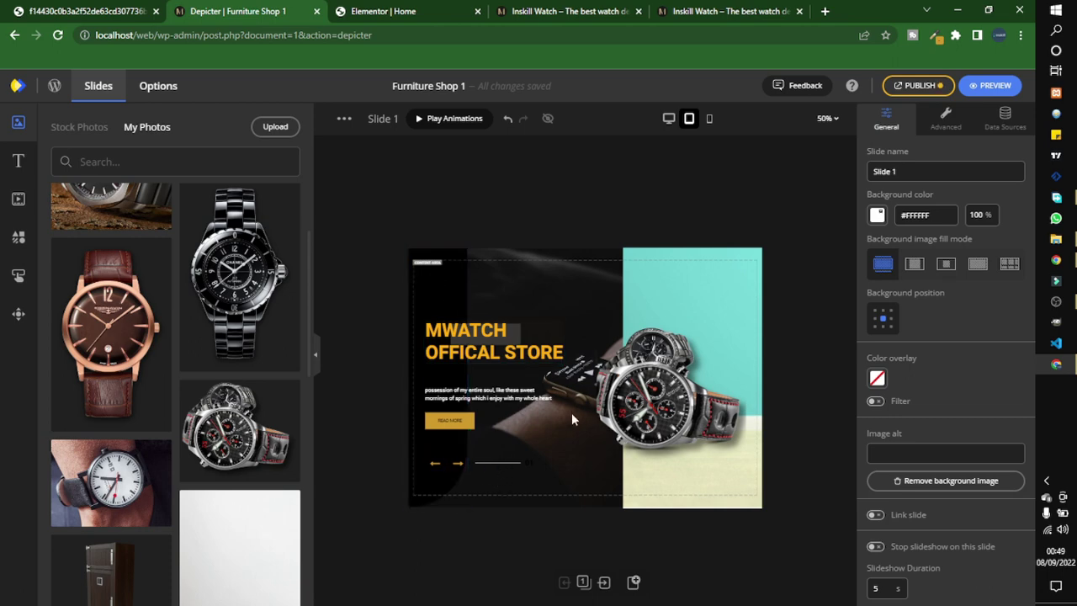
Step: In the mobile layout, set the title's text color to #d0992e
click(711, 122)
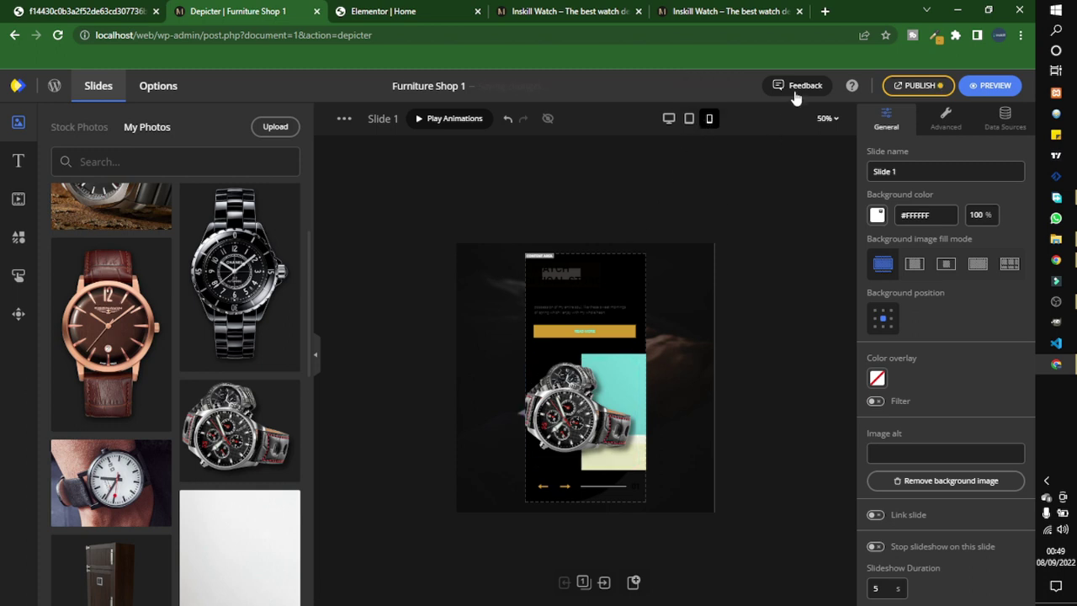
click(827, 118)
click(816, 216)
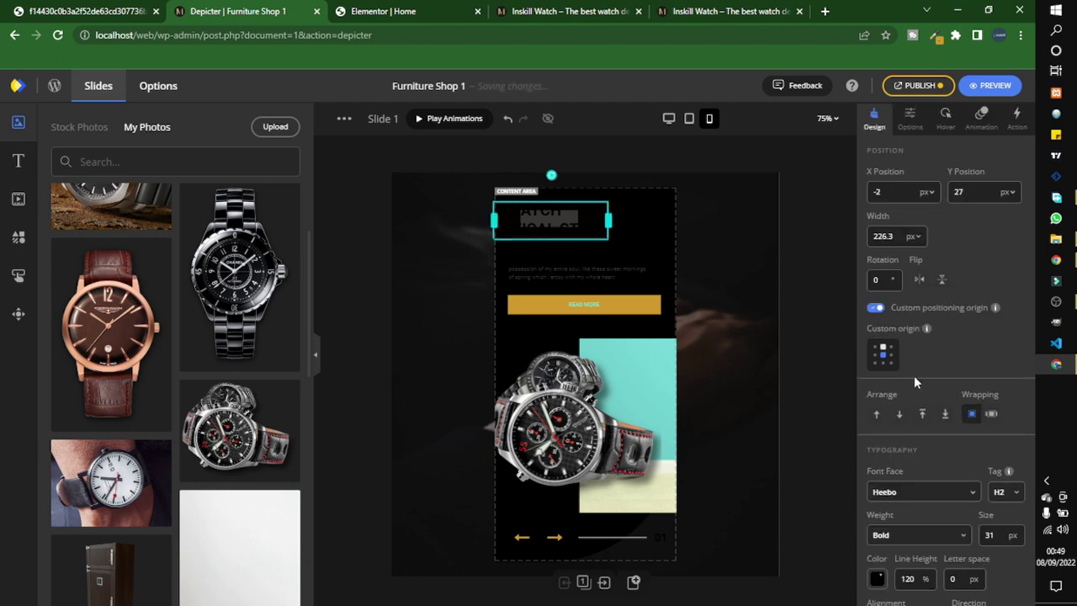
scroll(907, 371, down, 4)
click(877, 242)
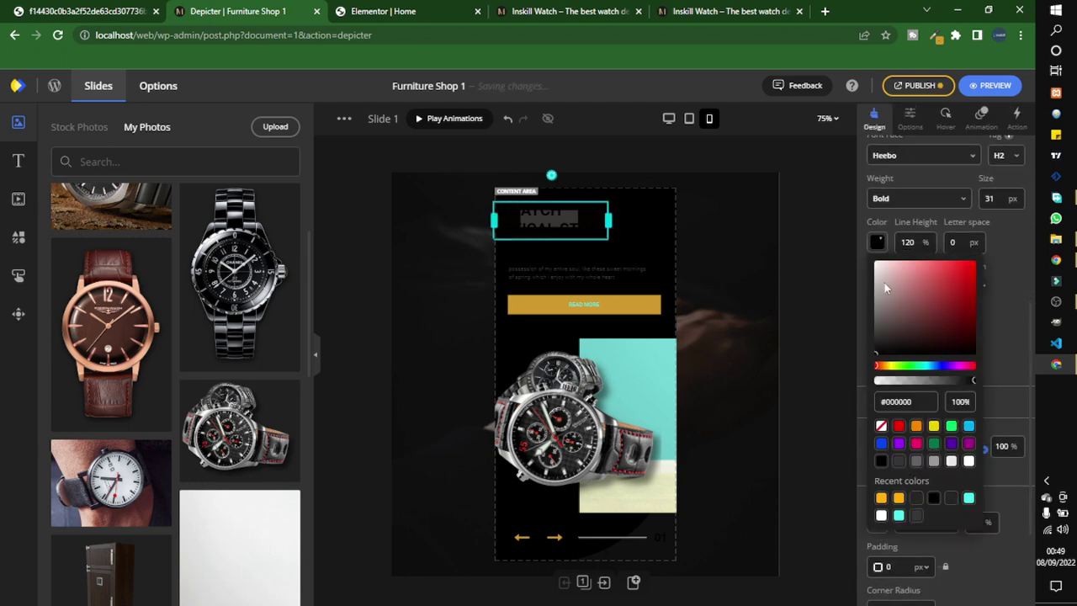
triple_click(905, 401)
text(#d0992e)
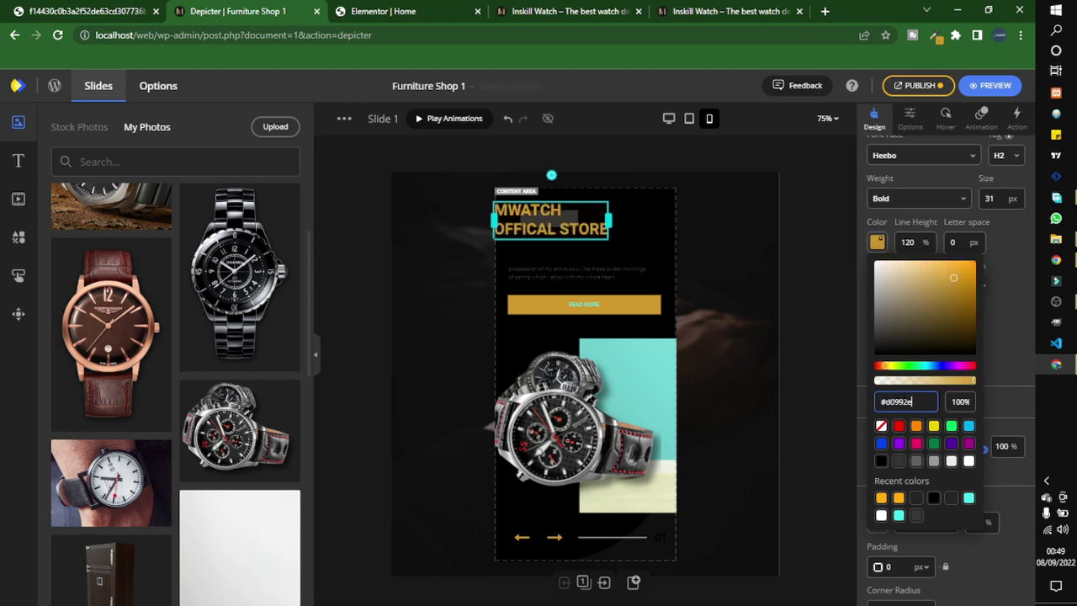
Step: In the mobile layout, move the title inward to the paragraph's left edge and widen its box to fit the text on two lines
click(1008, 242)
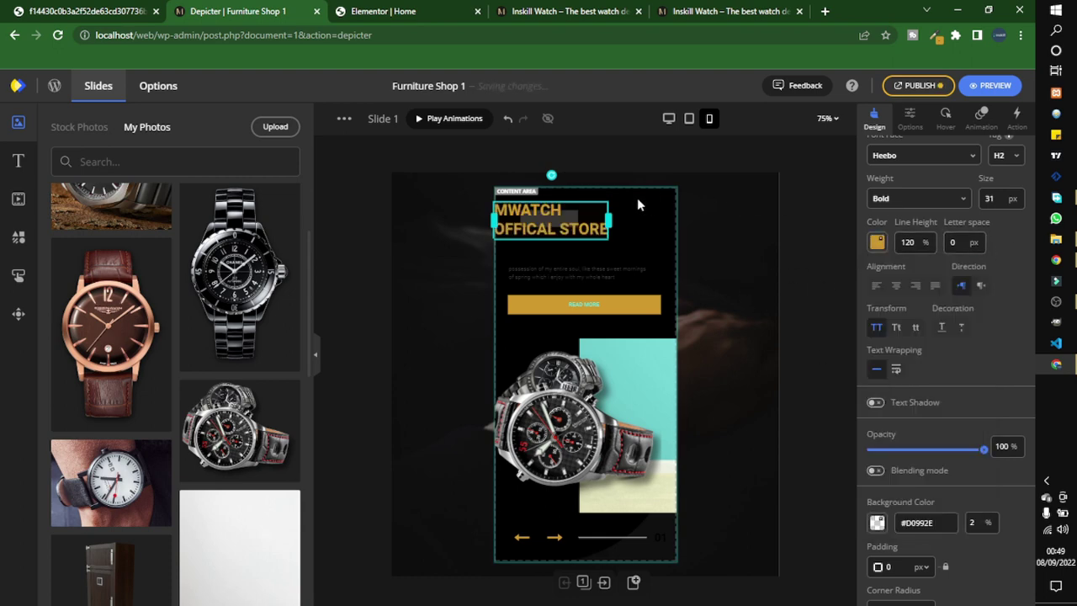
mouse_move(545, 210)
mouse_down()
mouse_move(569, 225)
mouse_move(556, 229)
mouse_move(556, 217)
mouse_up()
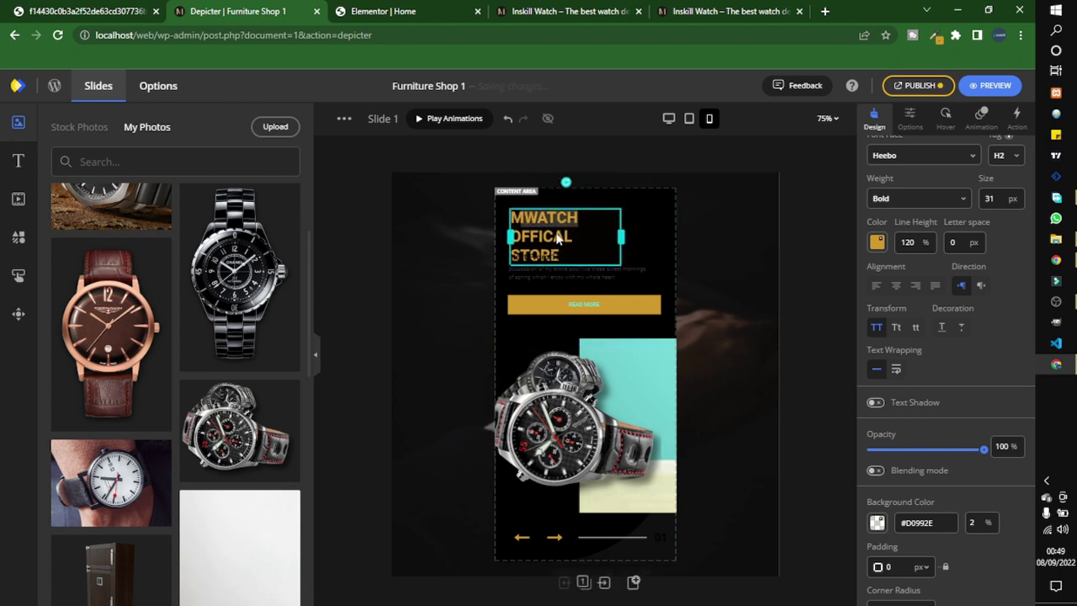
drag(621, 238, 627, 249)
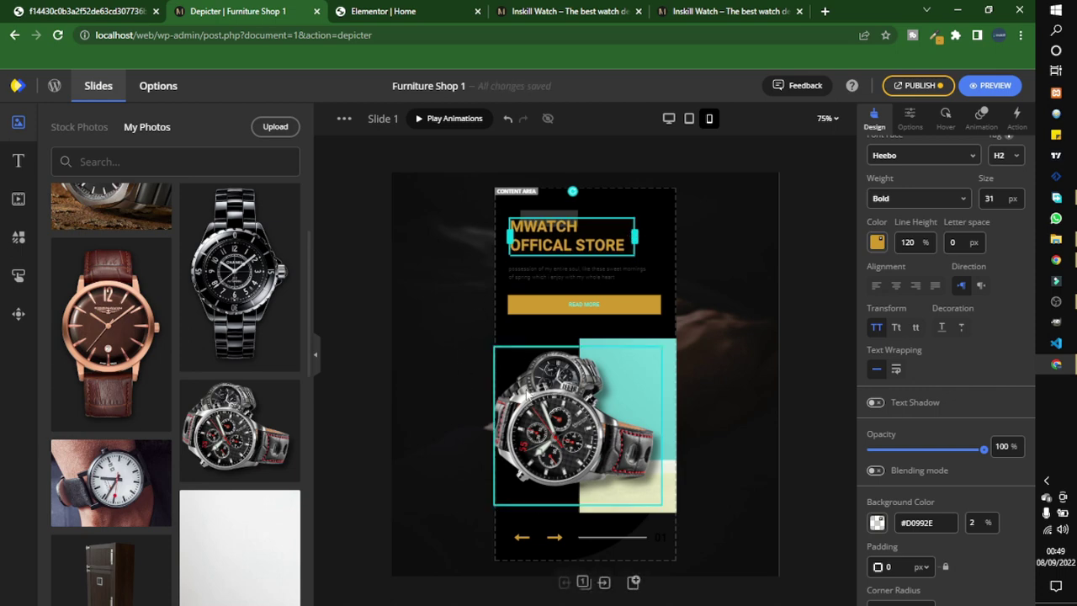
Step: Resize the mobile watch image to about 309 × 292 px and move it to about X 25 px, Y 379 px
drag(562, 440, 565, 461)
drag(675, 378, 663, 389)
drag(572, 467, 571, 457)
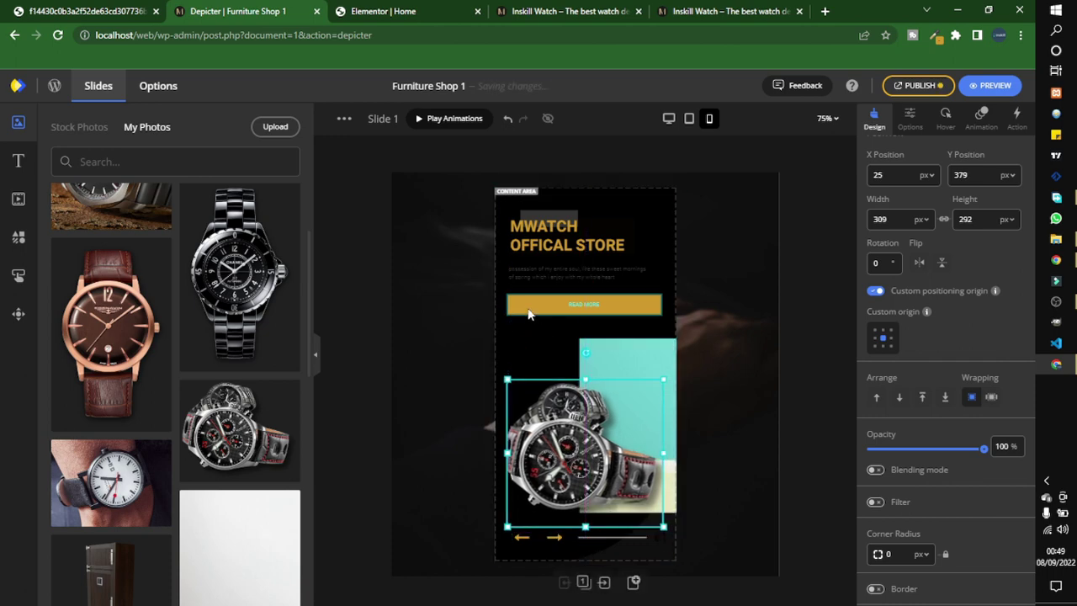
Step: In the mobile layout, move the "READ MORE" button down to just above the watch, narrow it slightly and set its text color to black (#000000)
drag(527, 326, 529, 354)
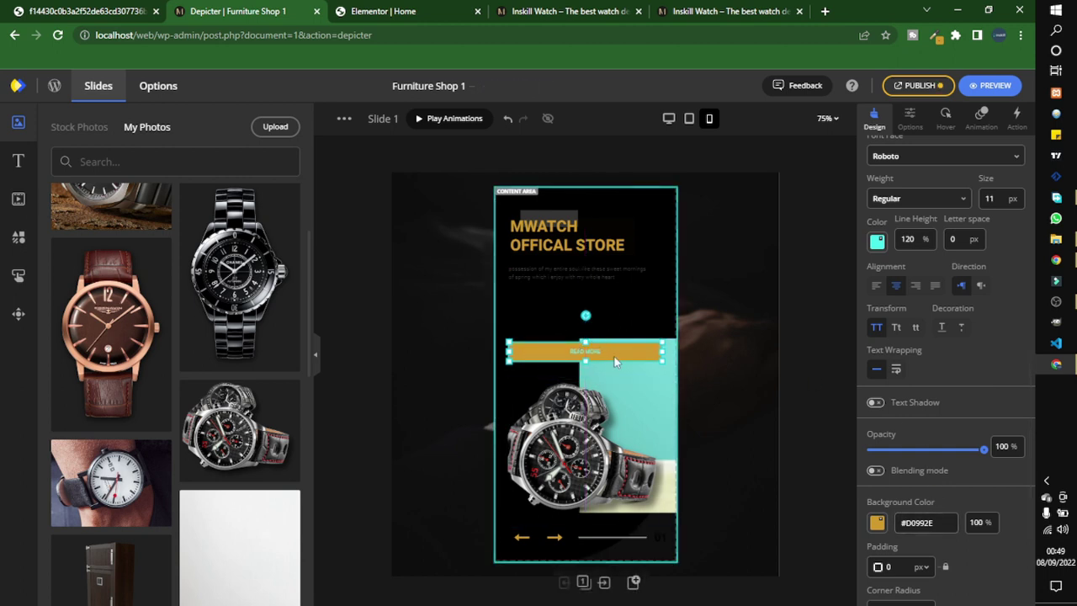
mouse_move(662, 352)
mouse_down()
mouse_move(599, 352)
mouse_move(648, 352)
mouse_up()
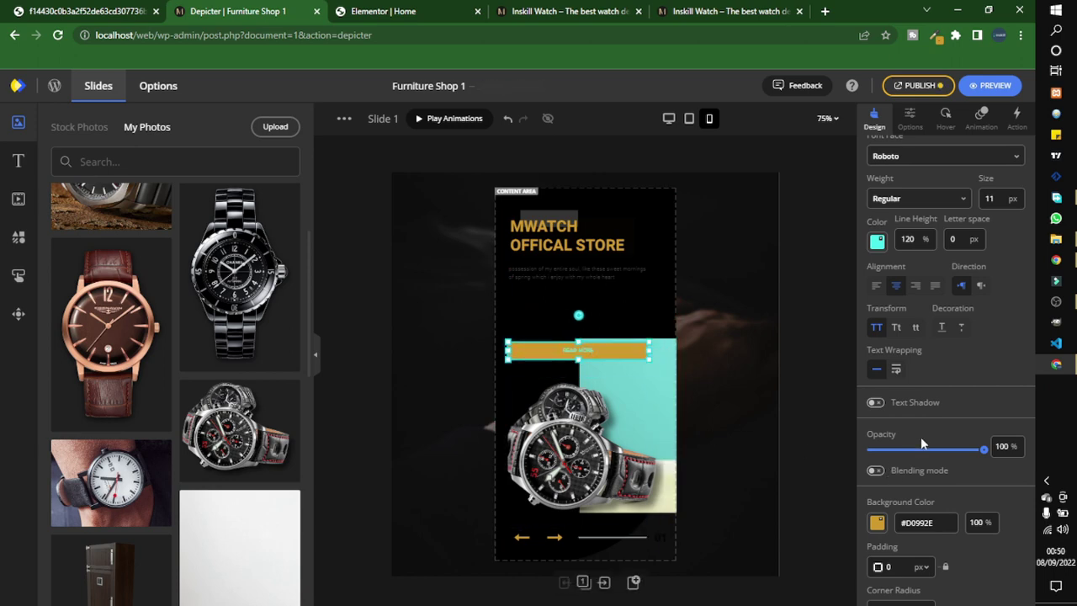
scroll(921, 436, up, 3)
click(878, 439)
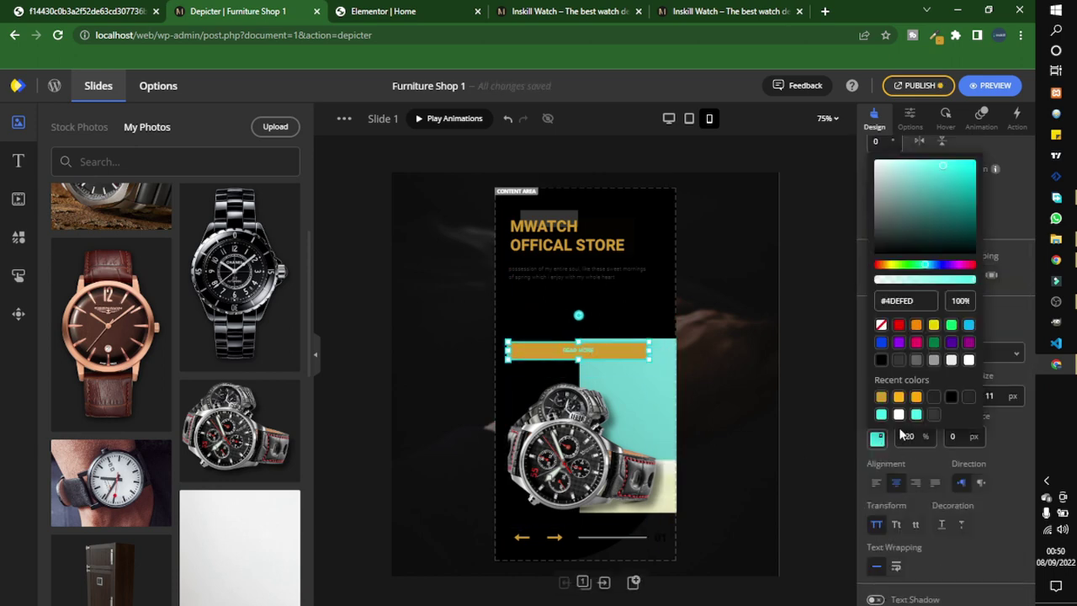
click(881, 362)
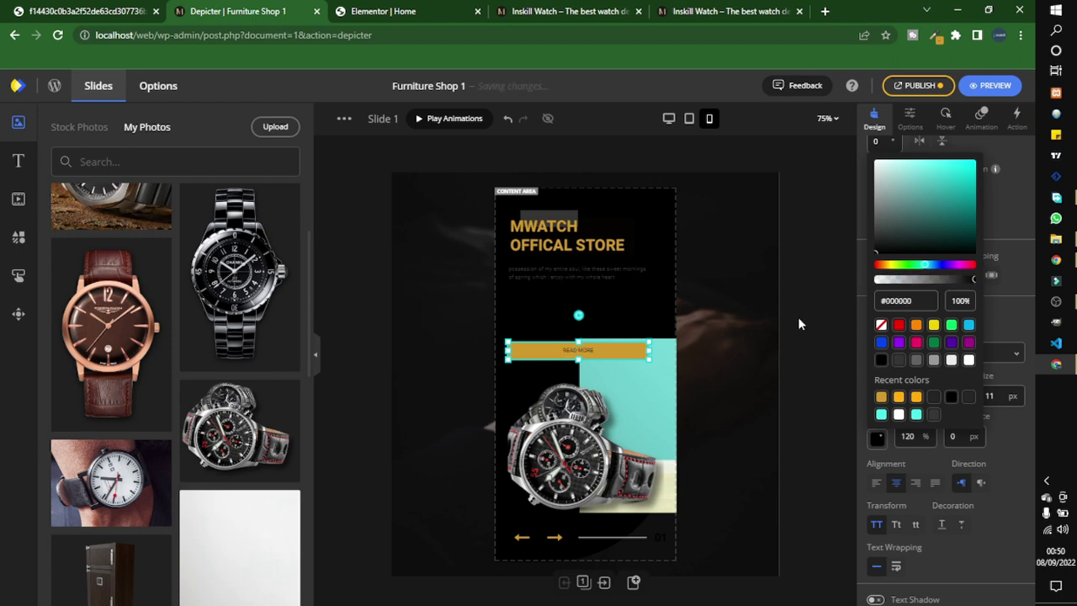
click(779, 252)
Step: Move the mobile paragraph to about X 26 px, Y 249 px, just above the button, and set its text color to white
drag(556, 277, 552, 321)
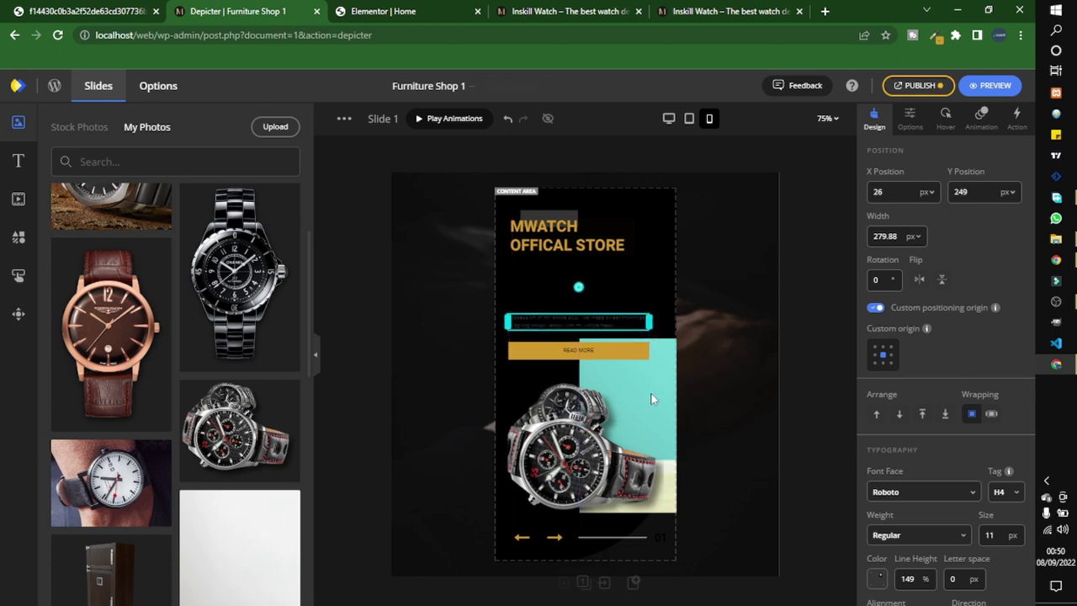
scroll(915, 409, down, 3)
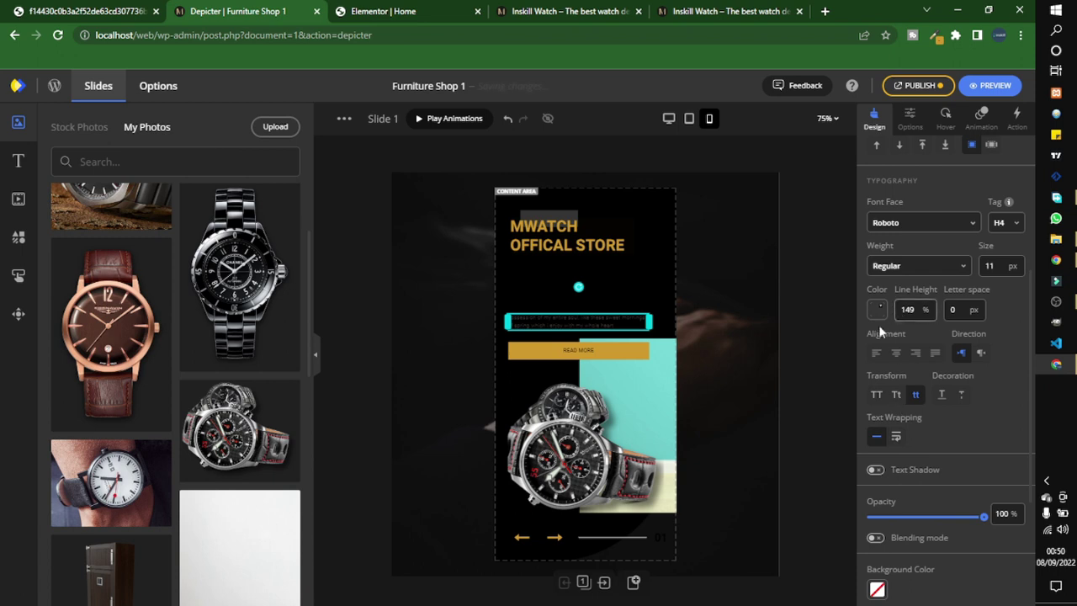
click(877, 309)
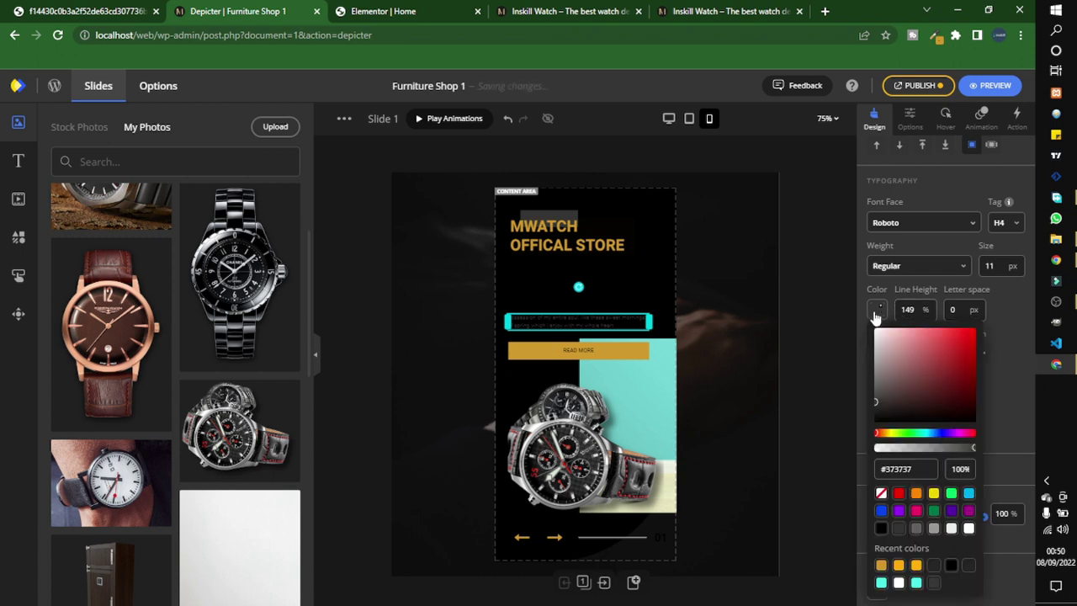
click(968, 528)
Step: Move the mobile title down to sit just above the paragraph, keeping their left edges in line
click(535, 245)
drag(534, 245, 536, 274)
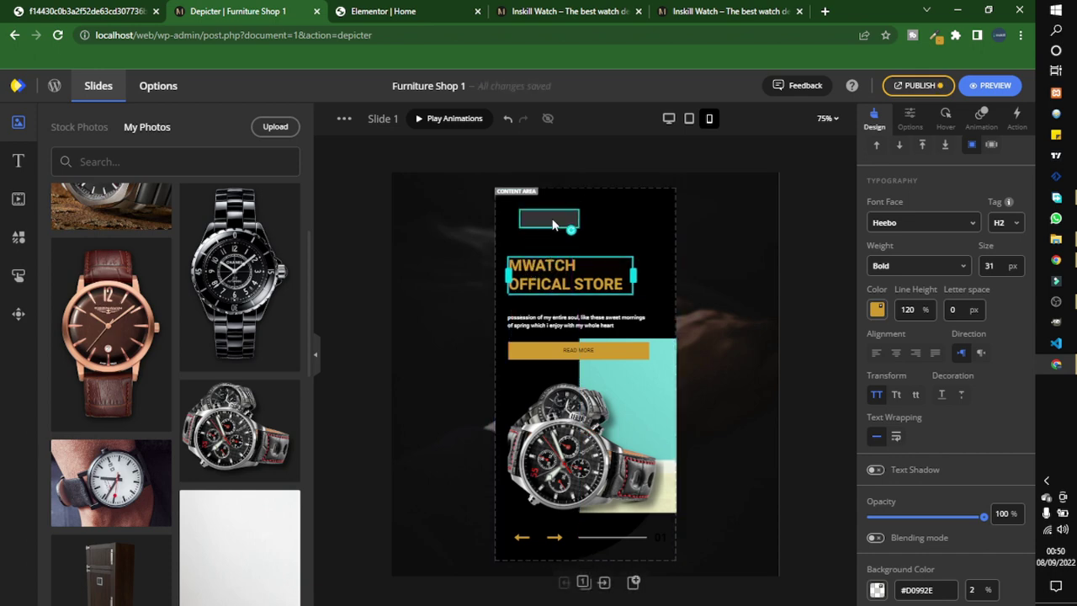
click(803, 246)
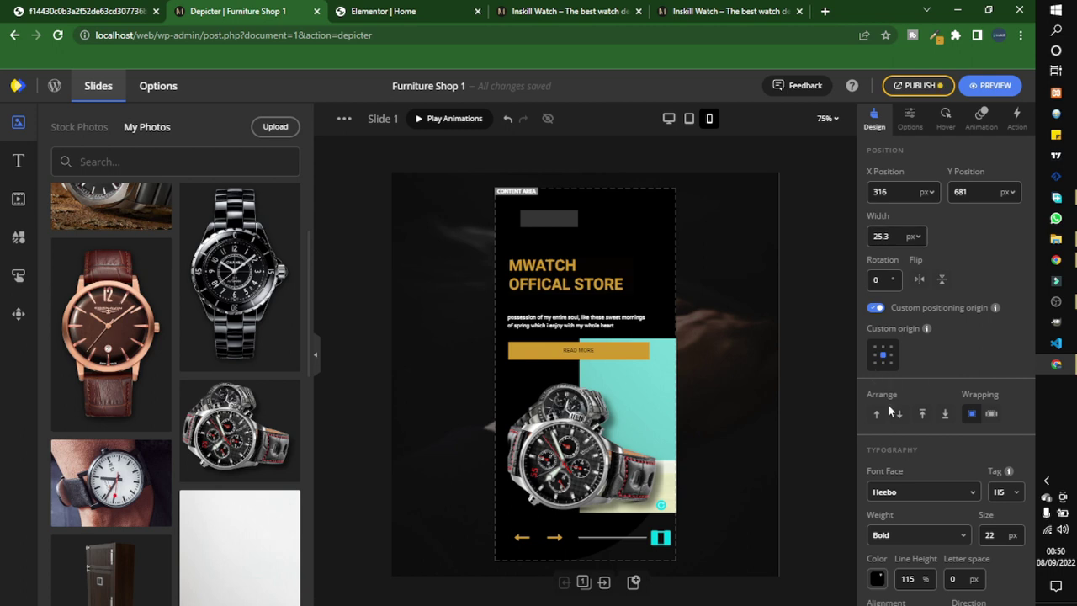
Step: Set the "01" slide number's text color to white (#FFFFFF) in the mobile layout
scroll(887, 404, down, 2)
click(879, 445)
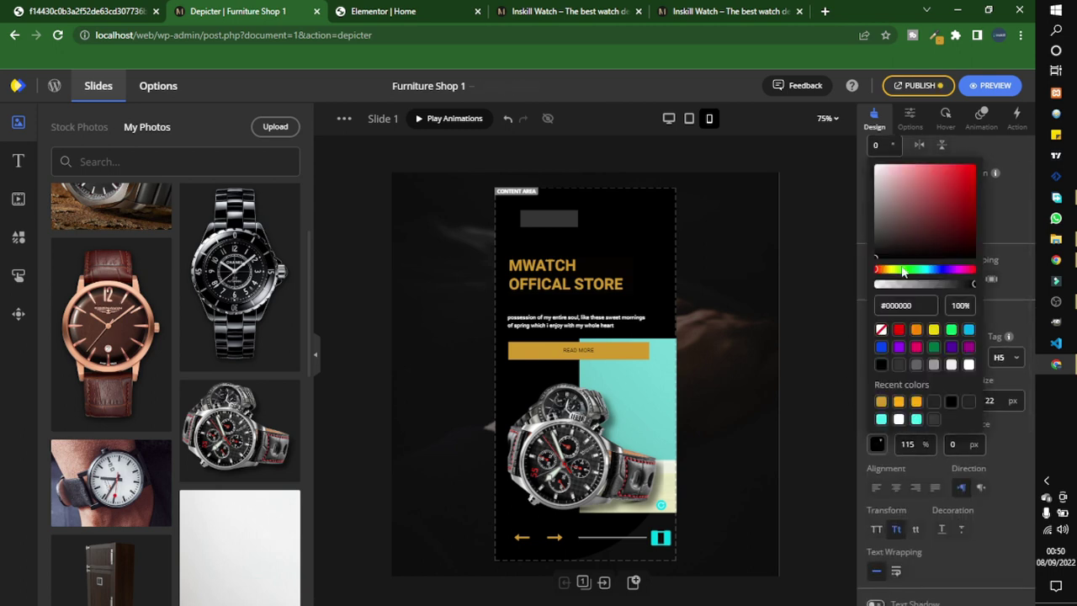
click(968, 364)
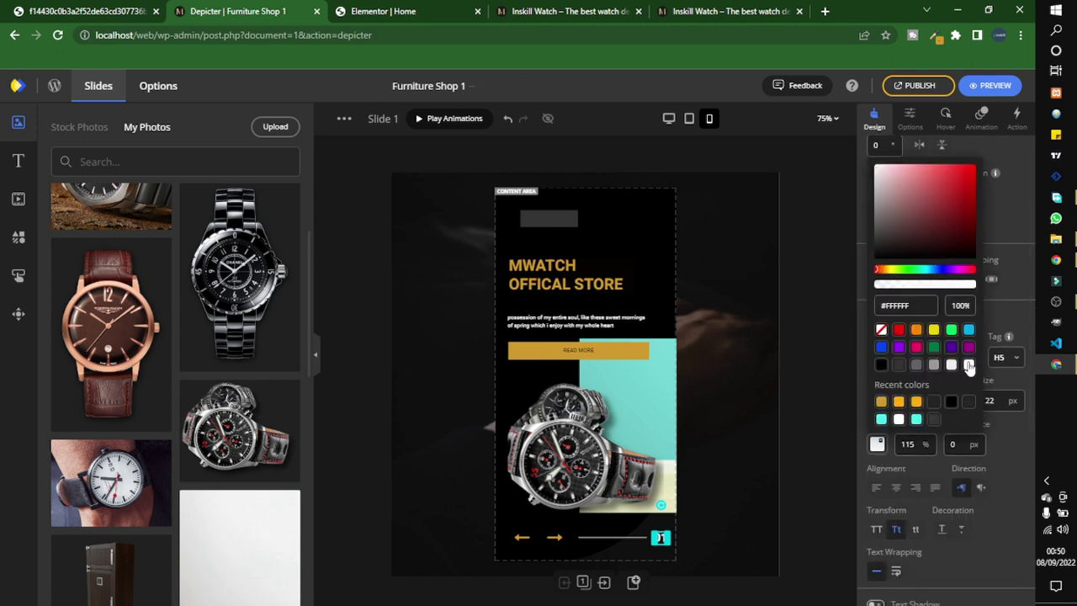
click(805, 380)
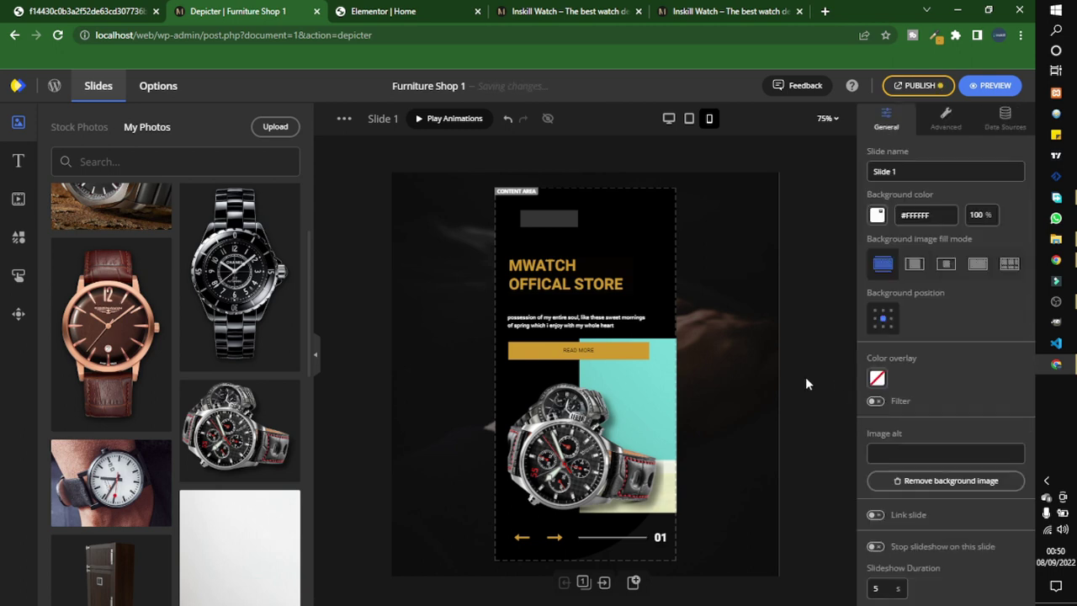
Step: In the tablet layout, set the "01" slide number's text color to white
click(687, 122)
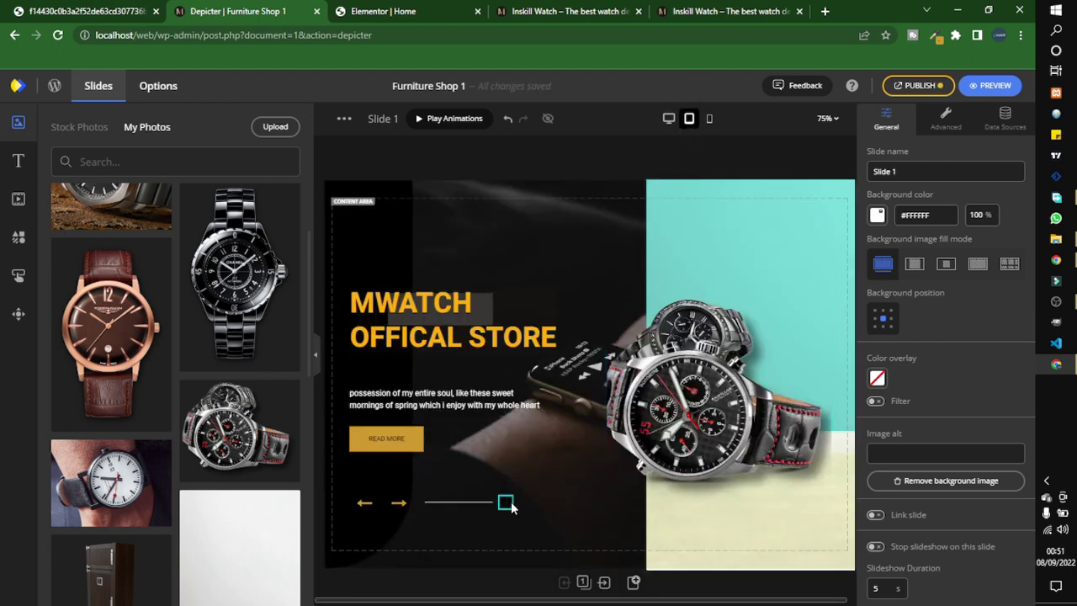
key(ctrl+z)
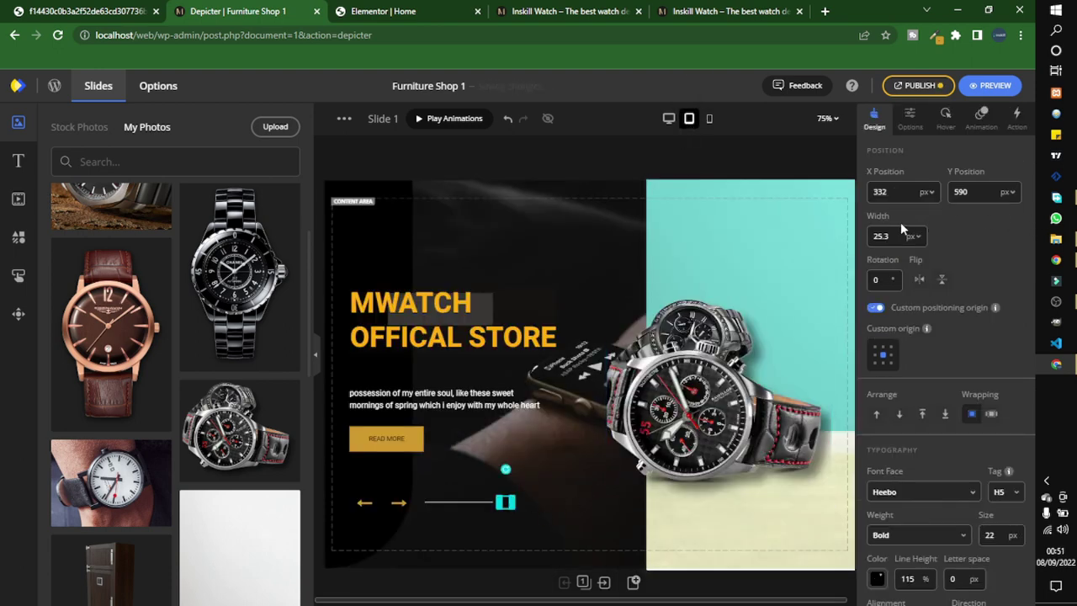
scroll(887, 380, down, 3)
click(876, 376)
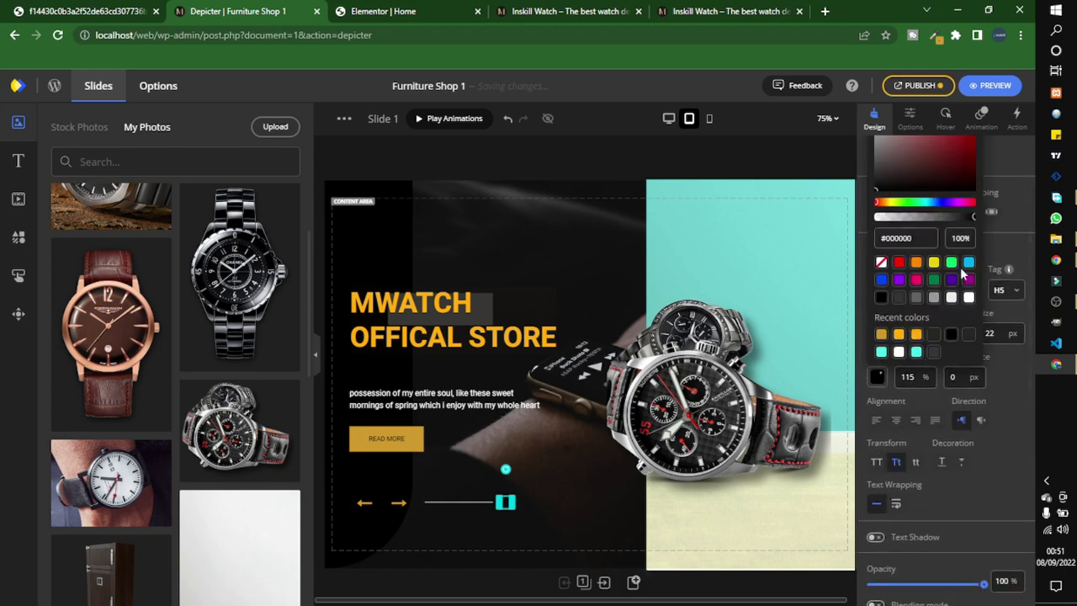
click(969, 297)
click(755, 156)
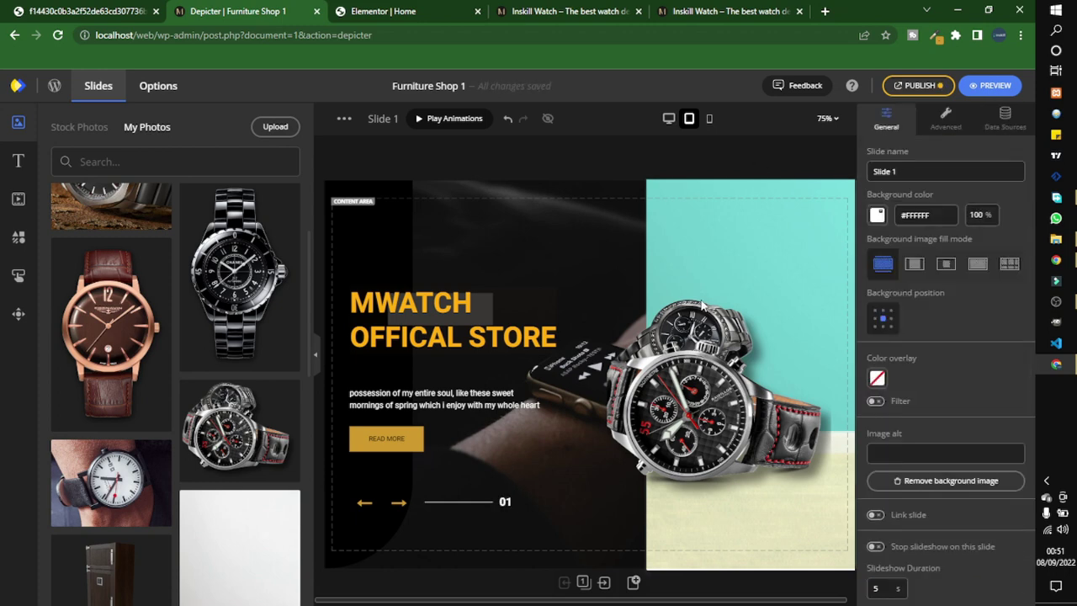
Step: Switch to the desktop layout and set the "01" slide number's text color to white
click(670, 119)
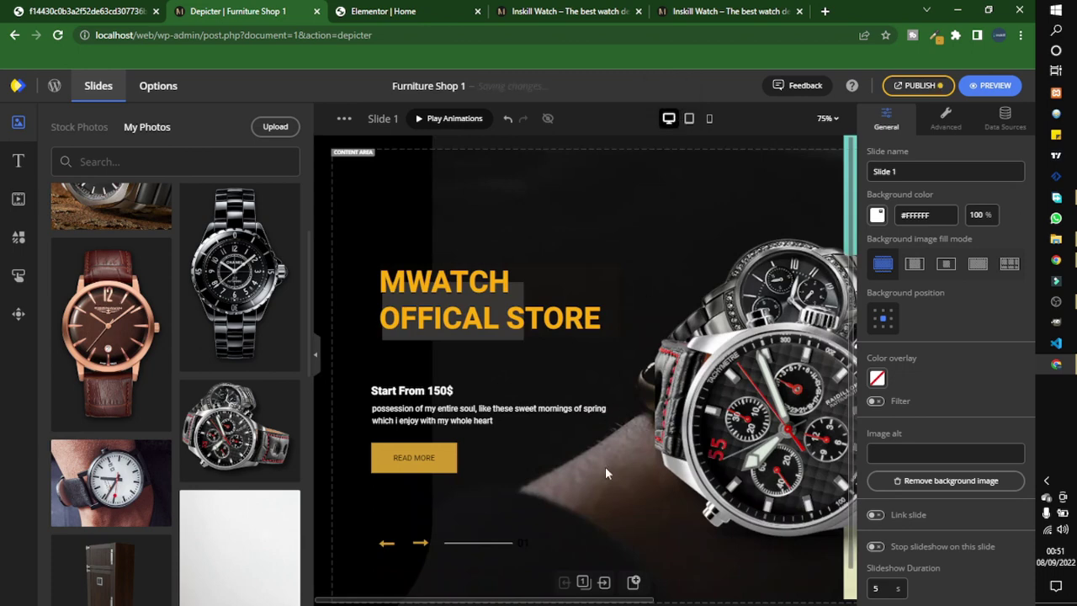
click(663, 529)
scroll(911, 422, down, 2)
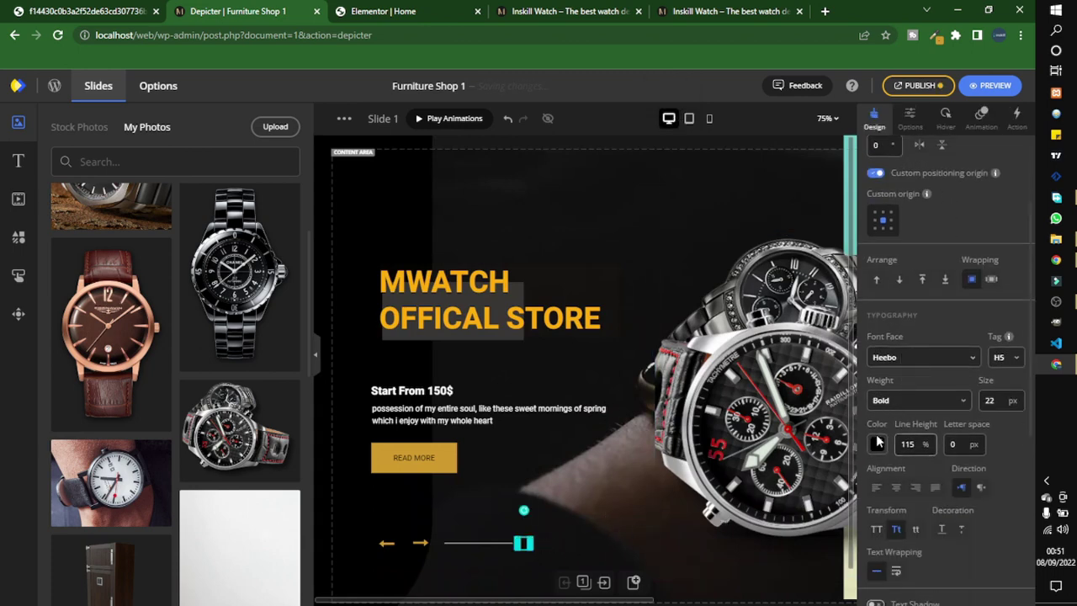
click(878, 445)
click(1017, 148)
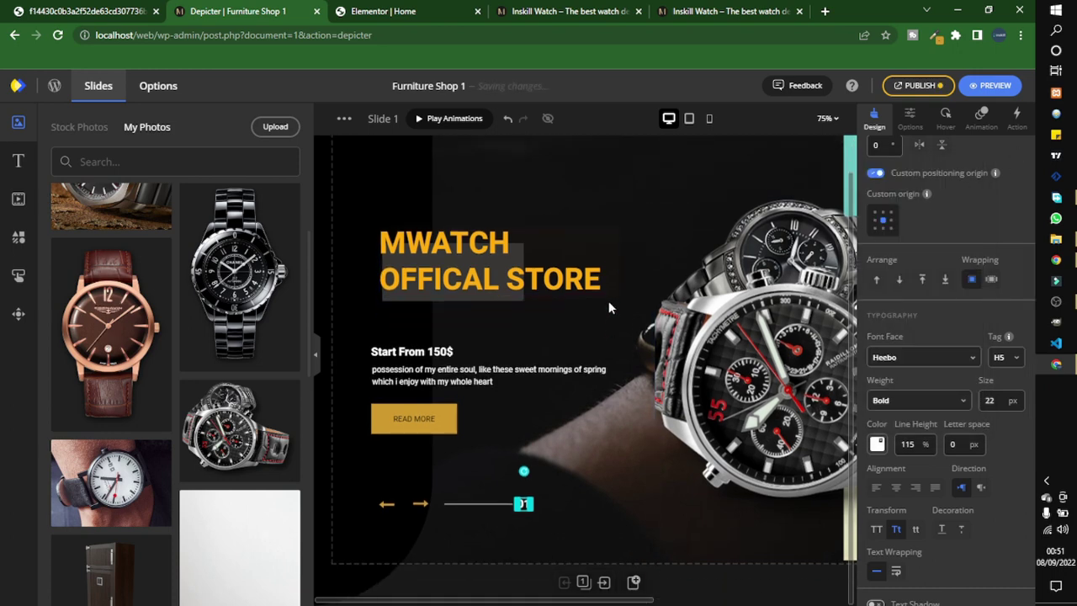
click(747, 166)
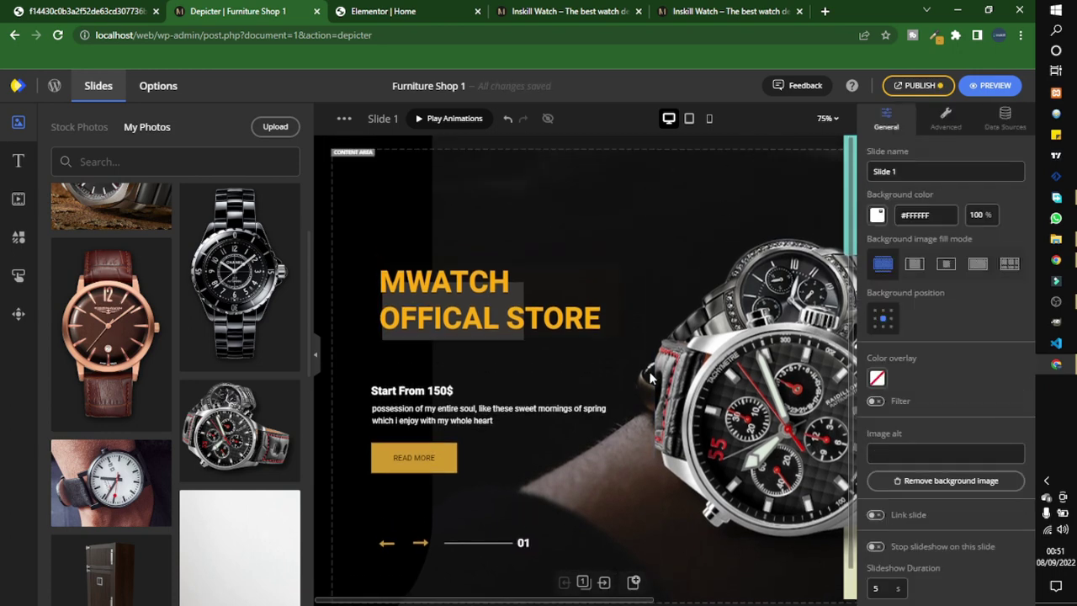
Step: Duplicate Slide 1 twice to make three slides, and open the second slide for editing
scroll(650, 379, down, 1)
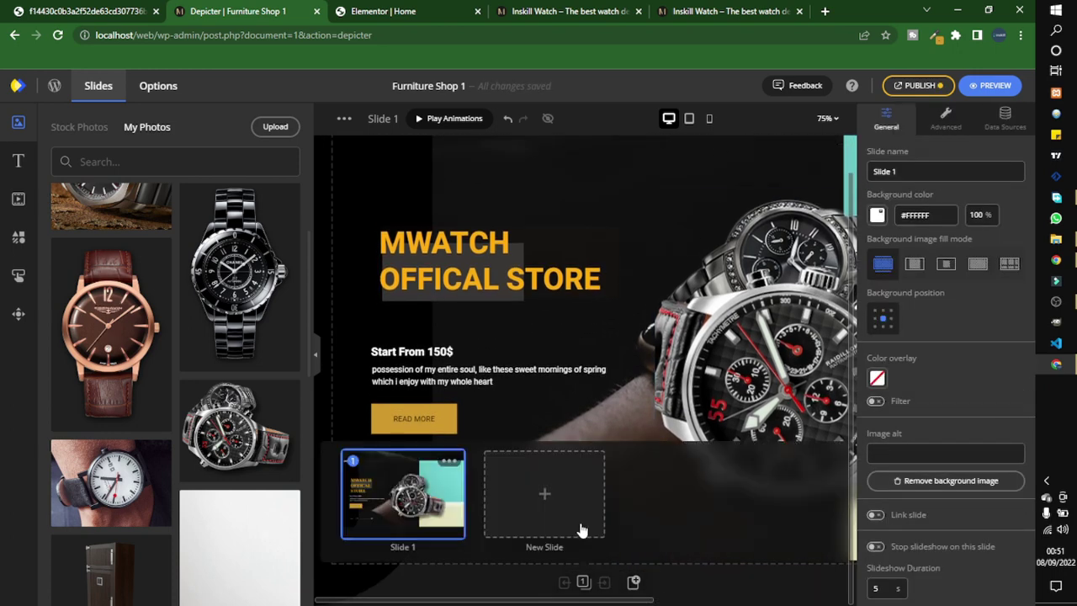
click(447, 502)
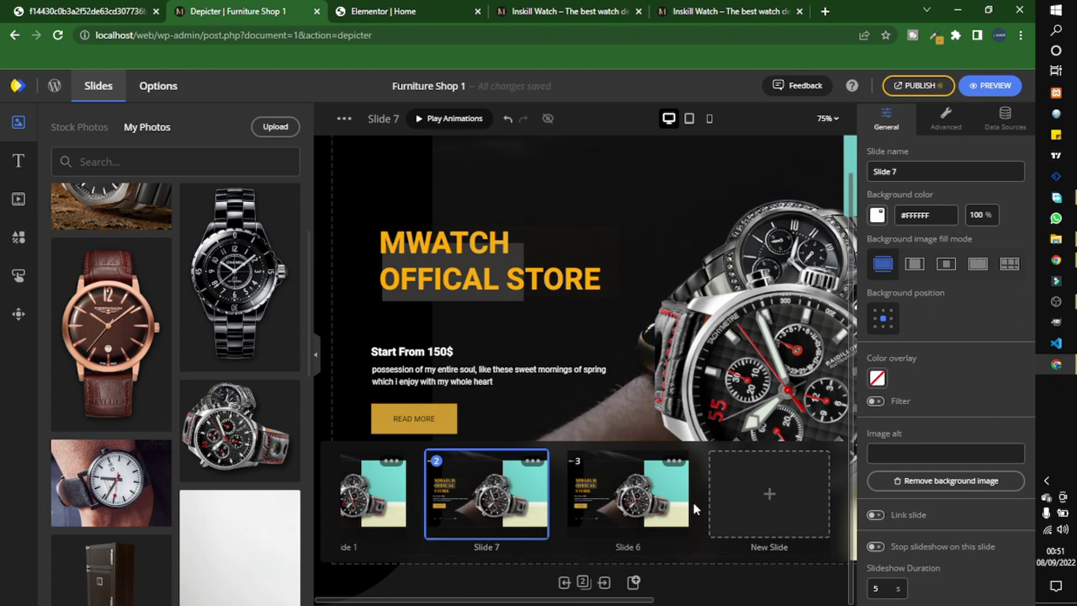
click(581, 582)
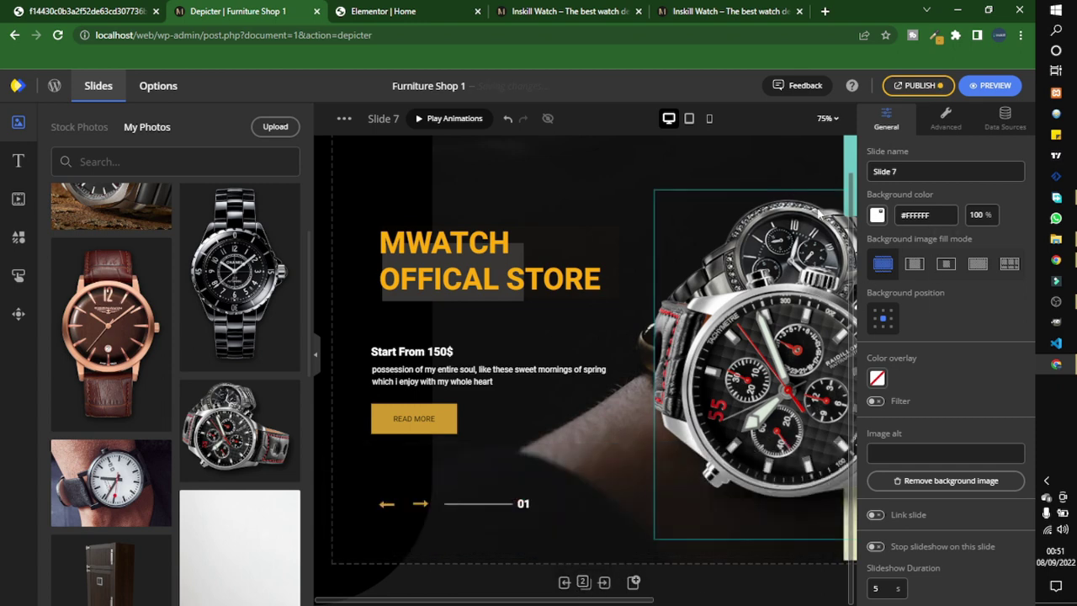
Step: On the second slide, replace the watch image with the black Chanel watch from My Photos, viewing the canvas at 50%
click(836, 118)
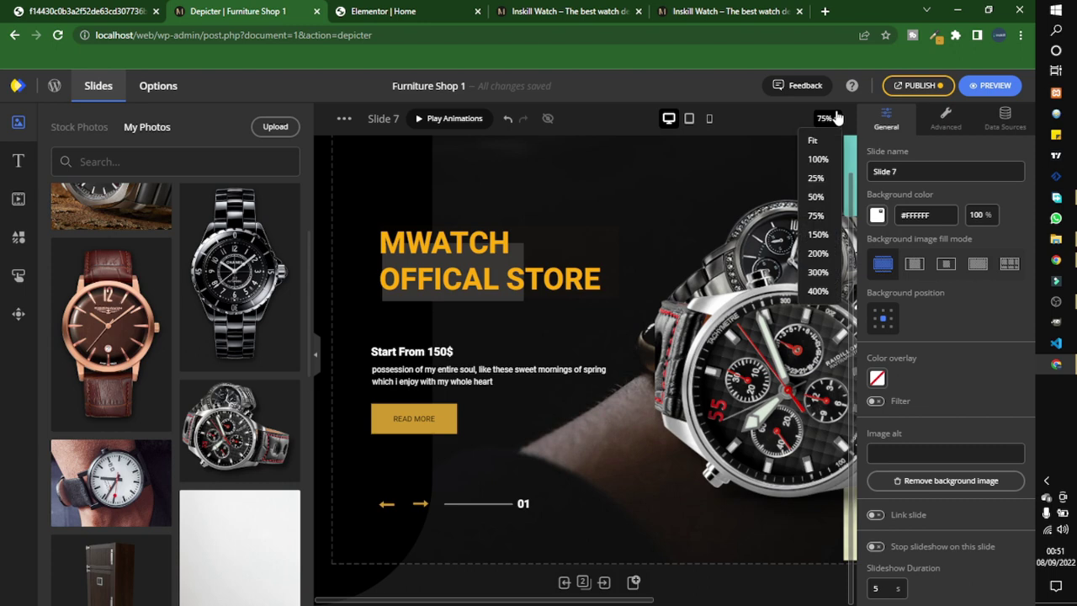
click(816, 195)
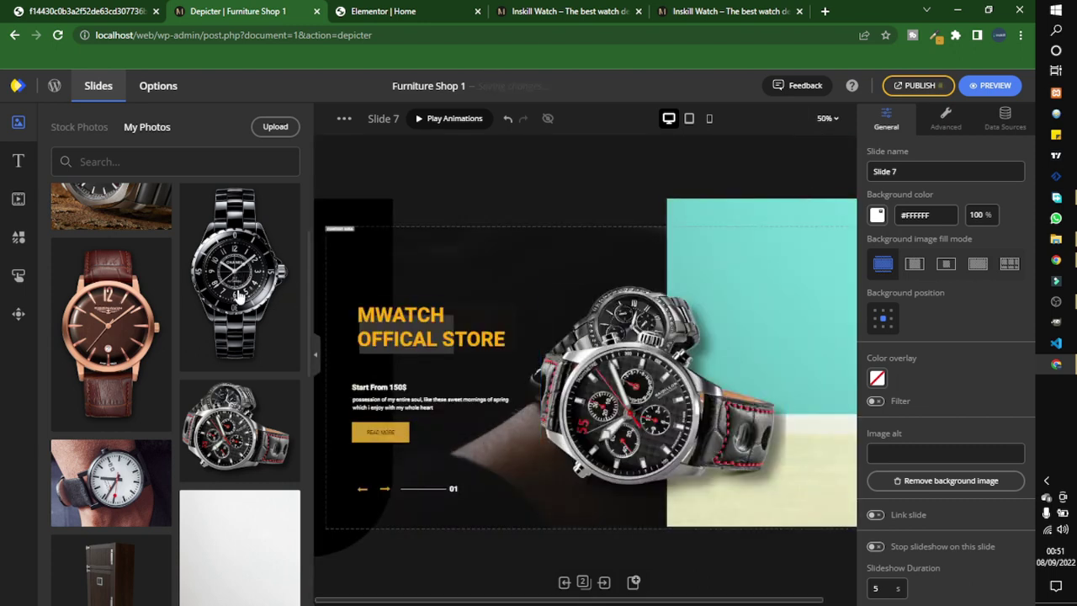
drag(239, 288, 600, 362)
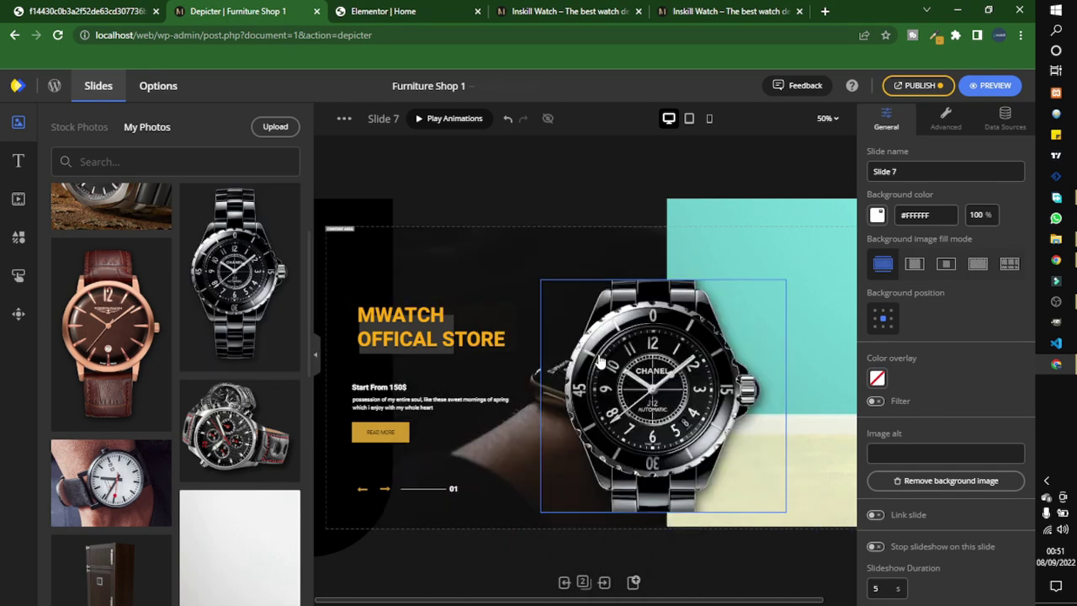
Step: On the third slide, replace the watch image with the rose-gold watch with the brown leather strap from My Photos
click(584, 585)
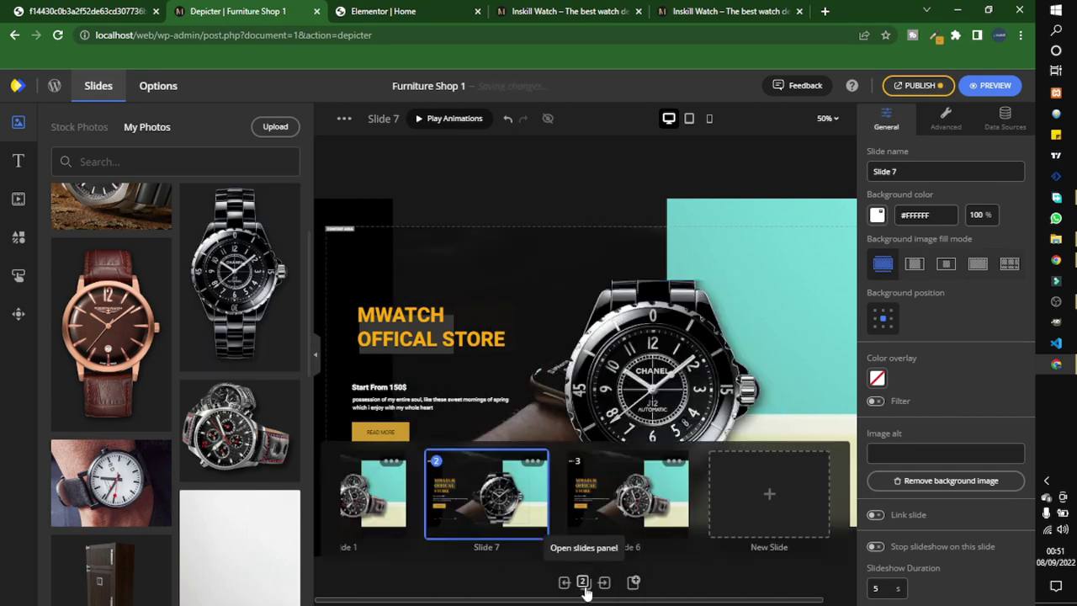
click(644, 506)
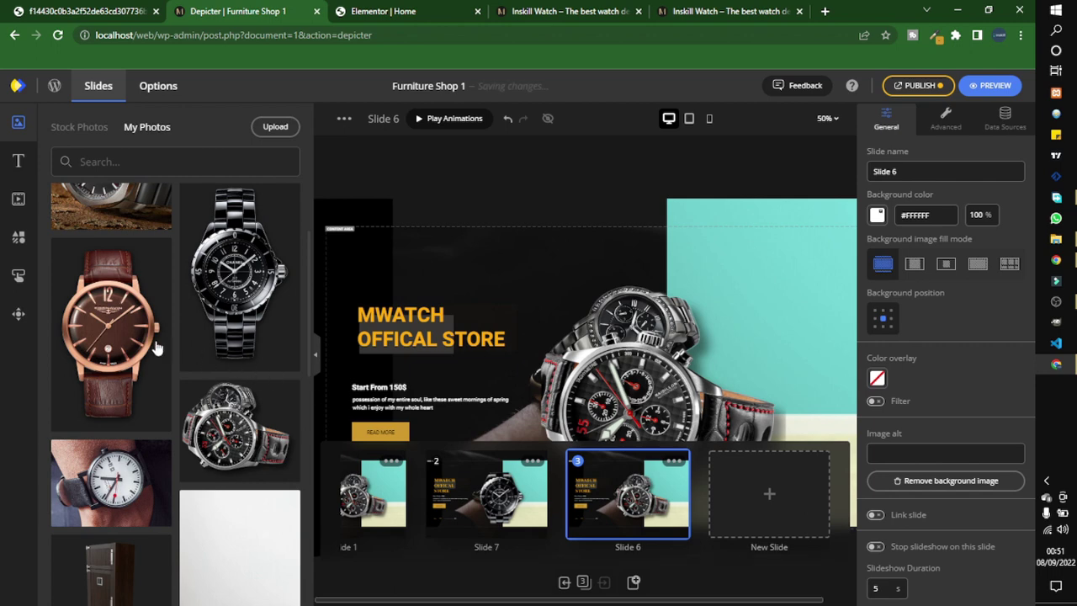
drag(100, 328, 645, 321)
Step: Publish the slider changes and copy the shortcode [depicter id="1"]
click(920, 87)
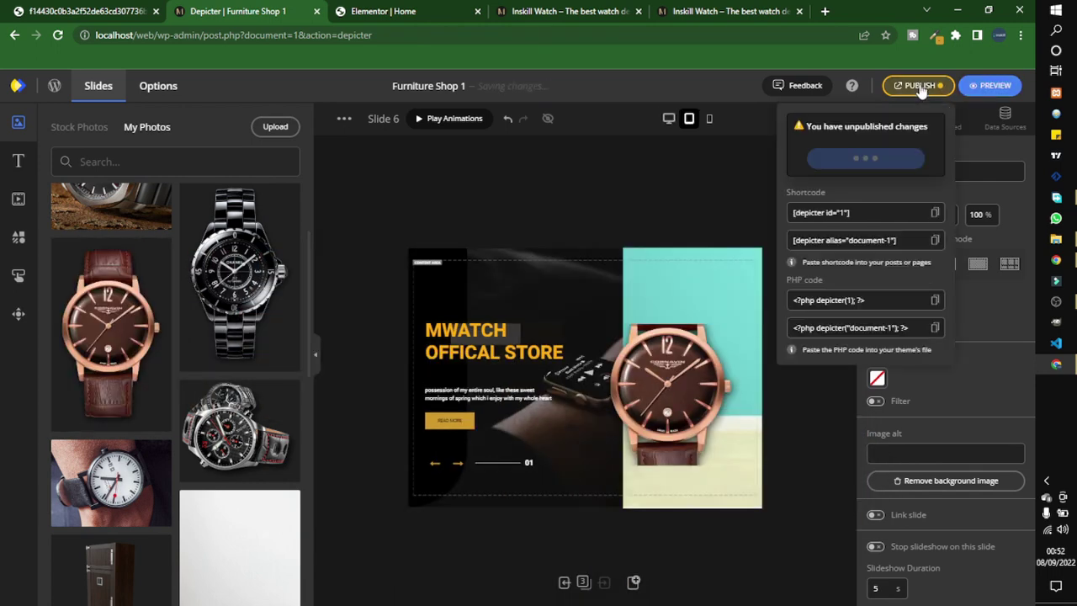
click(878, 158)
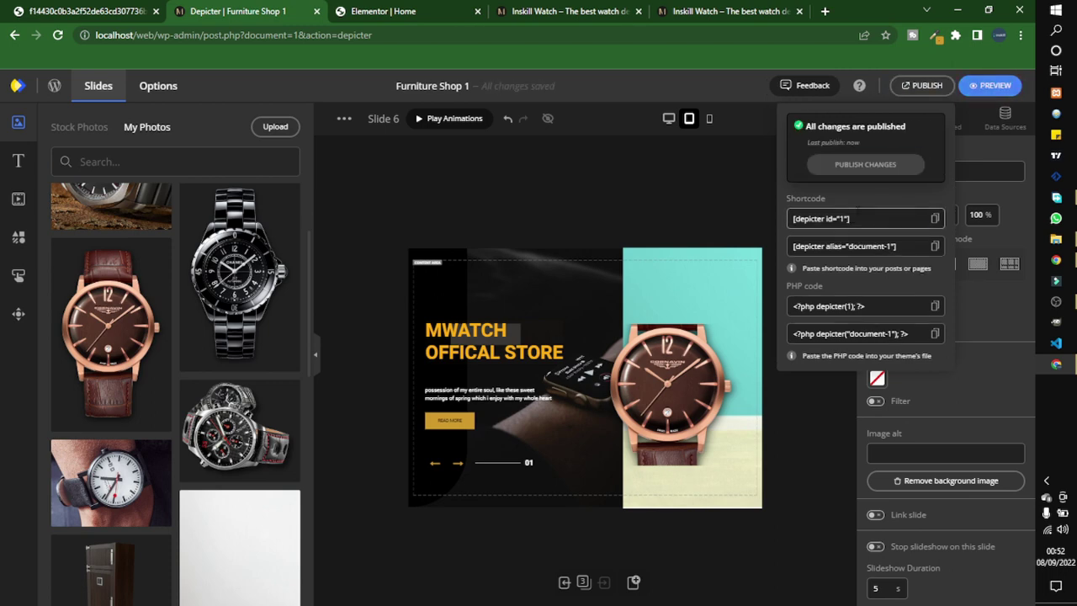
click(858, 217)
key(ctrl+c)
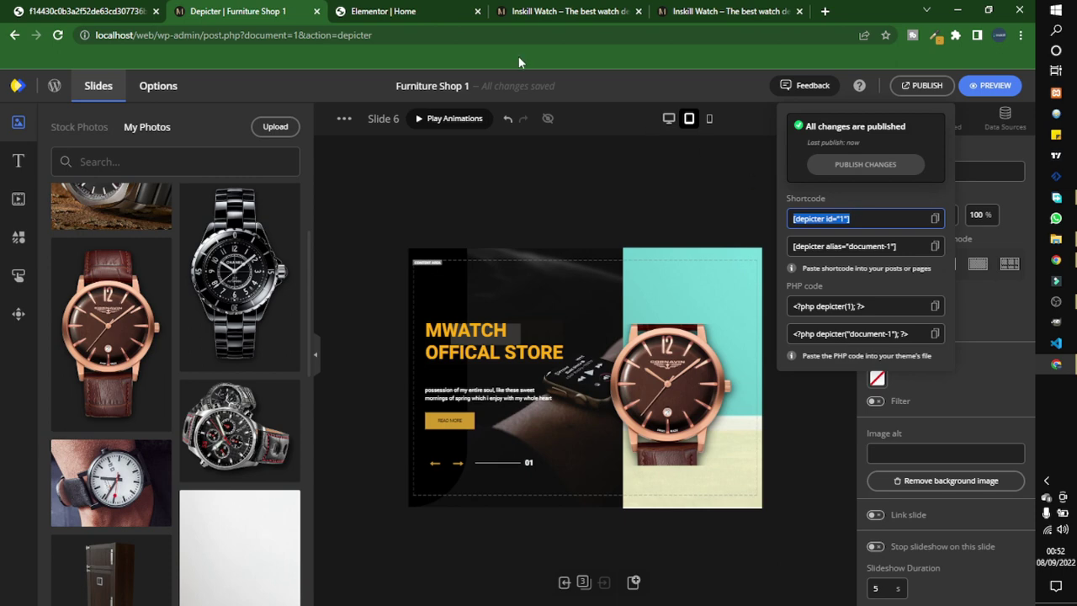
Step: Switch to the Elementor Home page, add a Shortcode widget to the empty section, and apply [depicter id="1"] in it
click(425, 7)
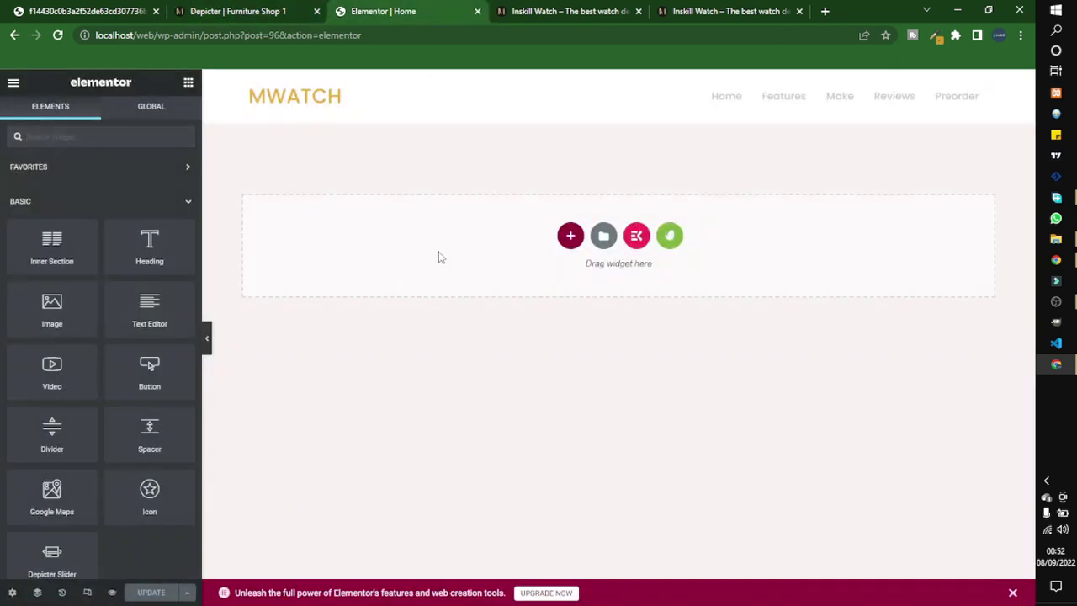
click(123, 138)
text(shor)
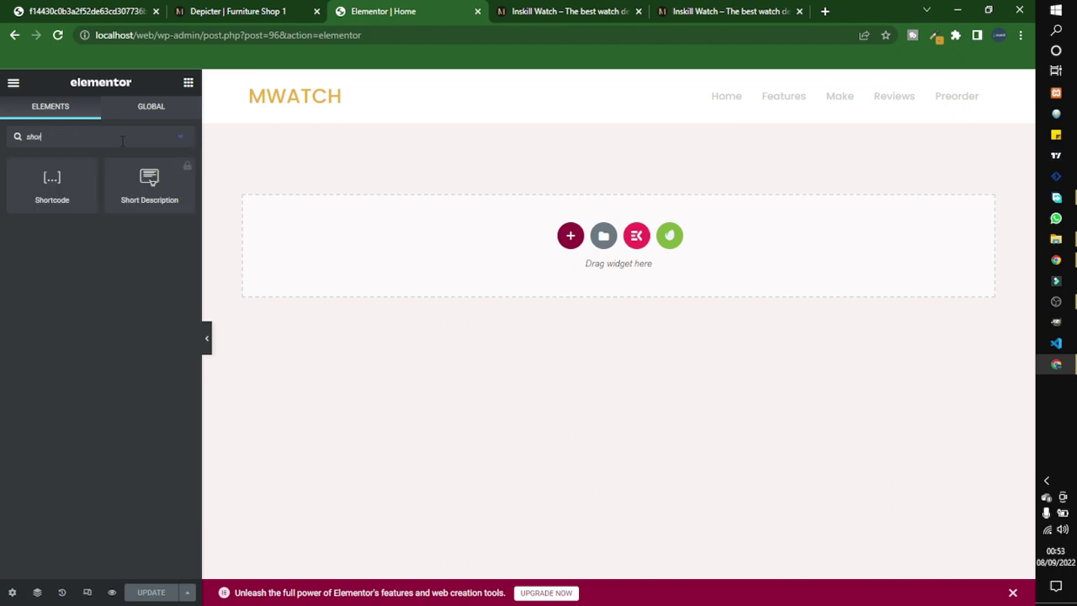
drag(51, 180, 332, 234)
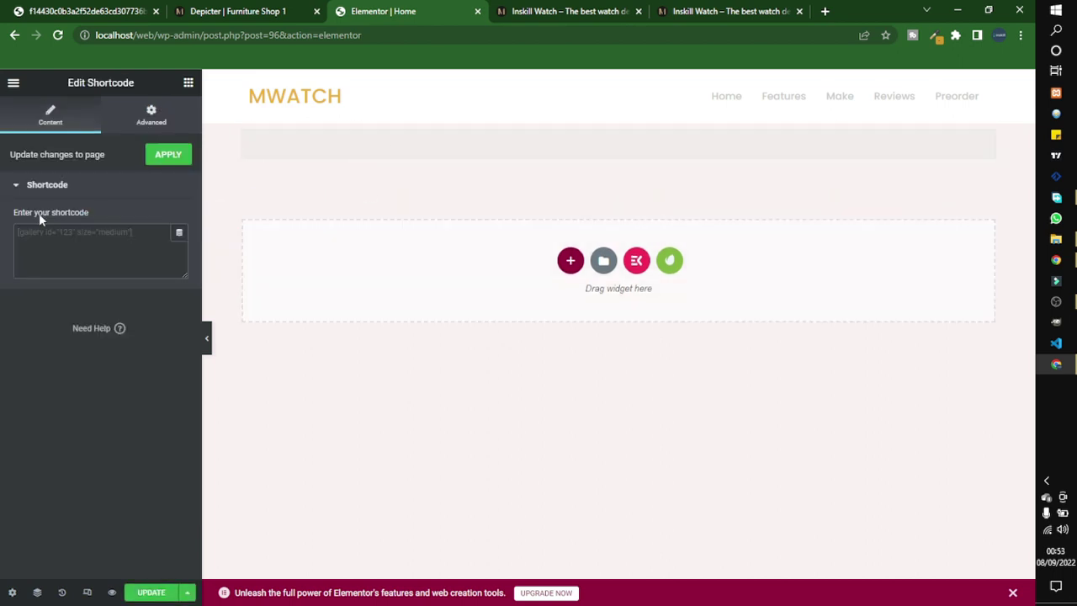
click(40, 255)
key(ctrl+v)
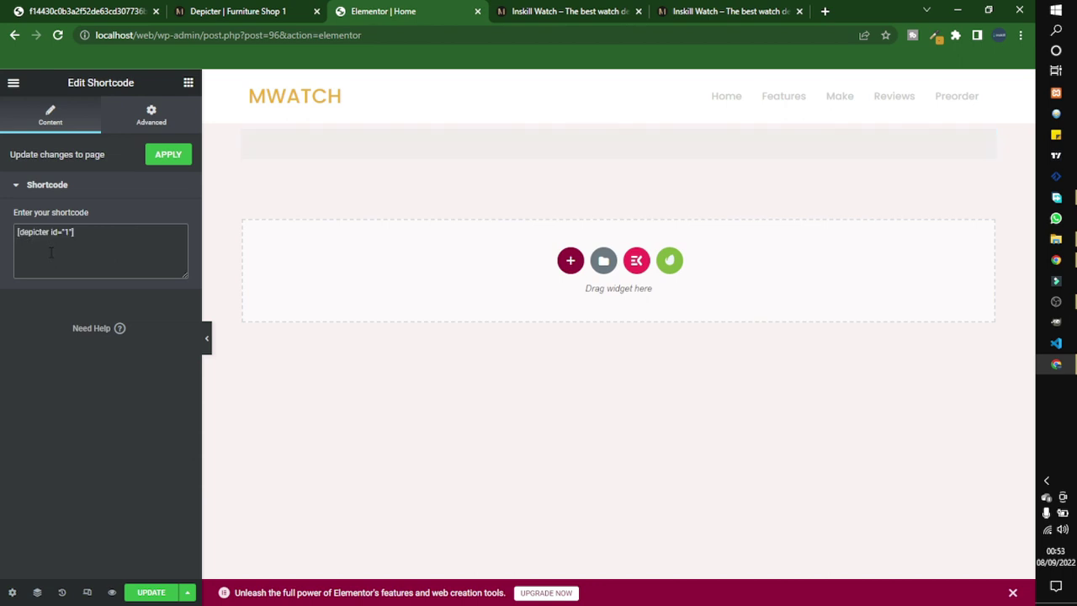
click(169, 156)
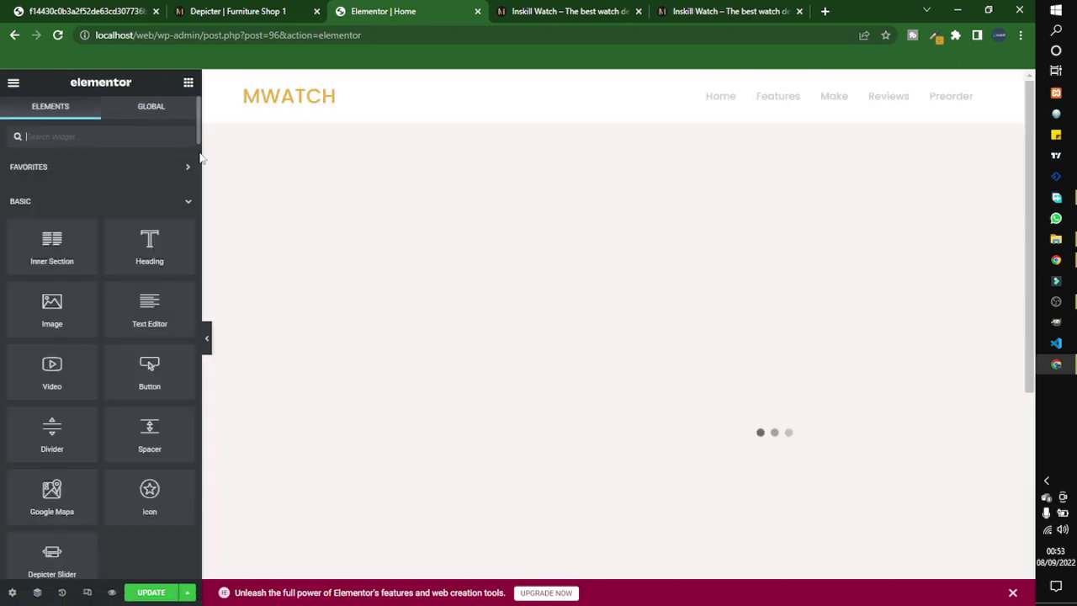
Step: Set the slider section's content width to Full Width and its columns gap to No Gap, then update and preview the page
click(613, 115)
click(124, 188)
click(120, 211)
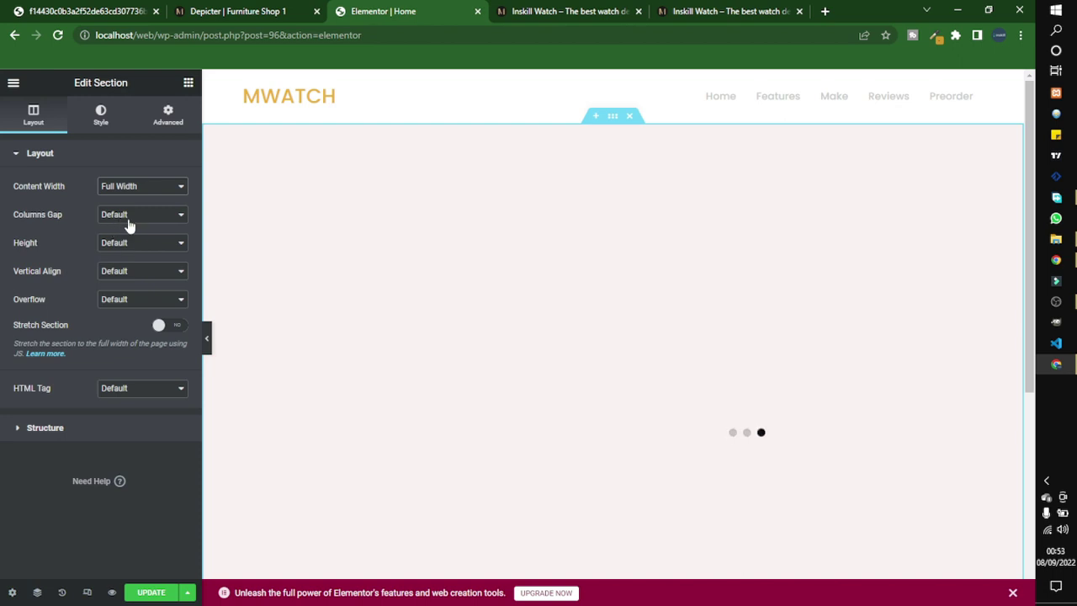
click(128, 219)
click(127, 236)
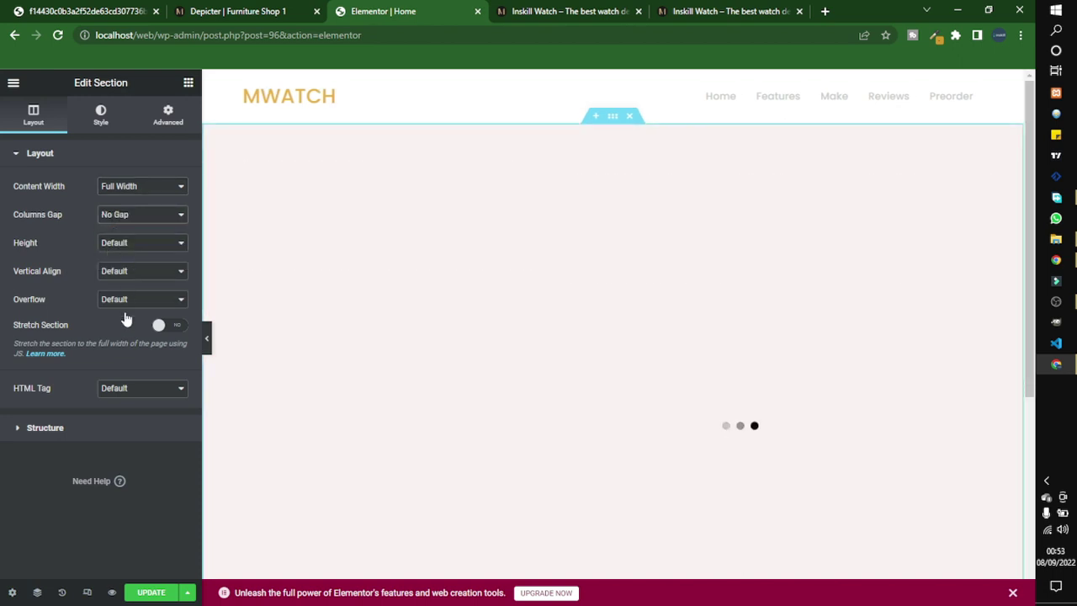
click(150, 594)
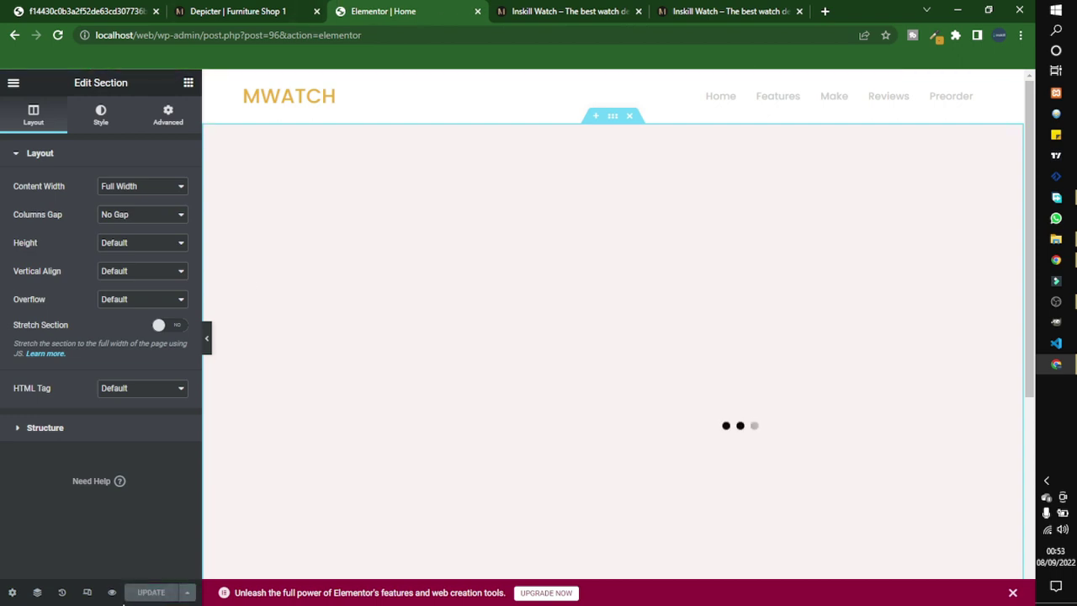
click(112, 593)
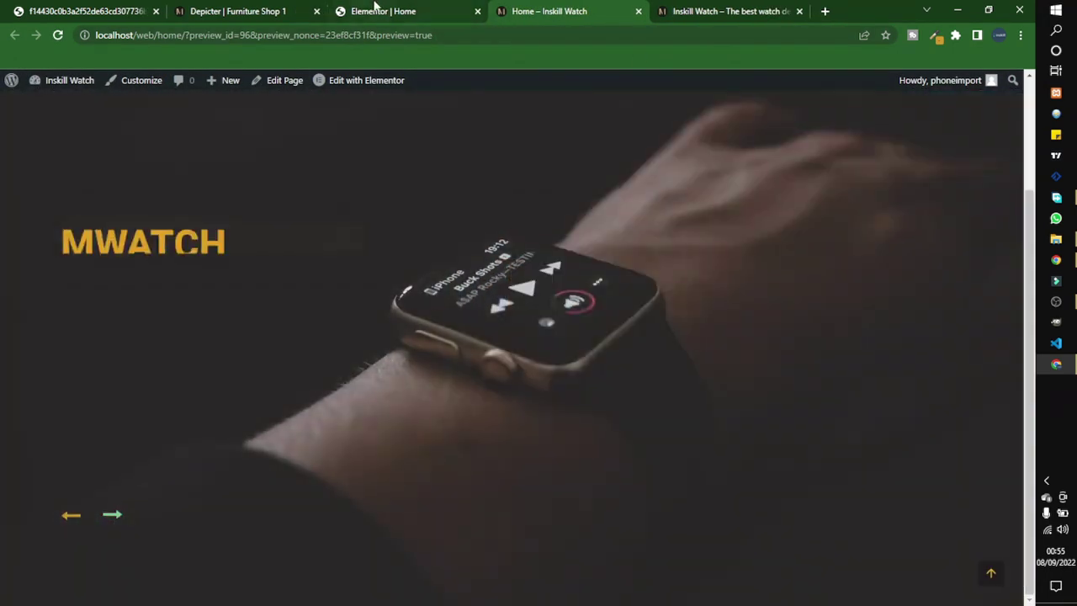
Step: Back in Depicter, shrink the third slide's rose-gold watch in the tablet layout to about 434 × 412 px and place it at about X 538, Y 91
click(374, 10)
click(271, 10)
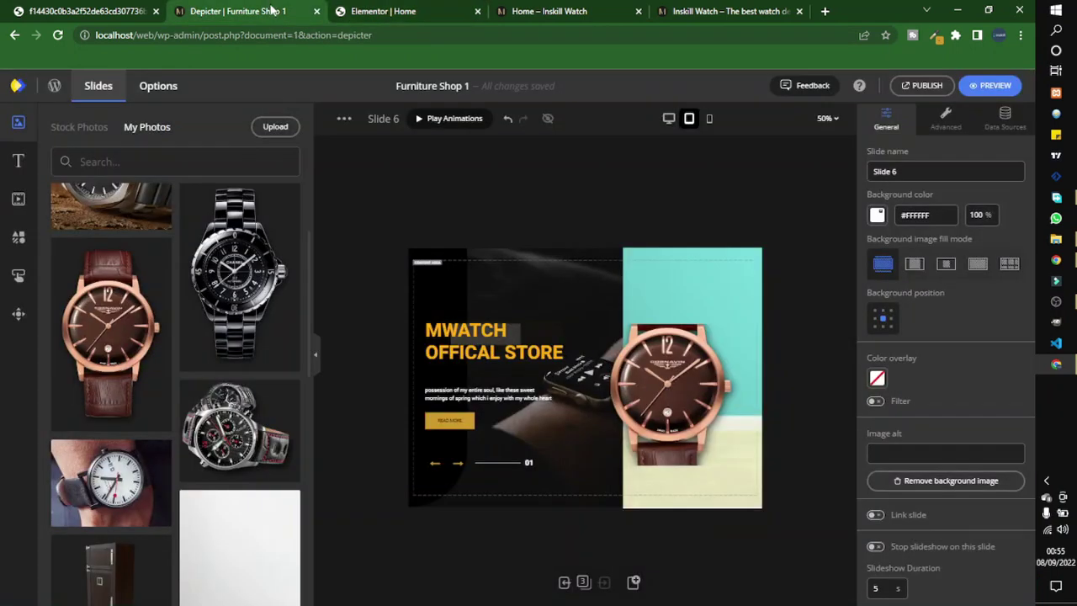
click(691, 367)
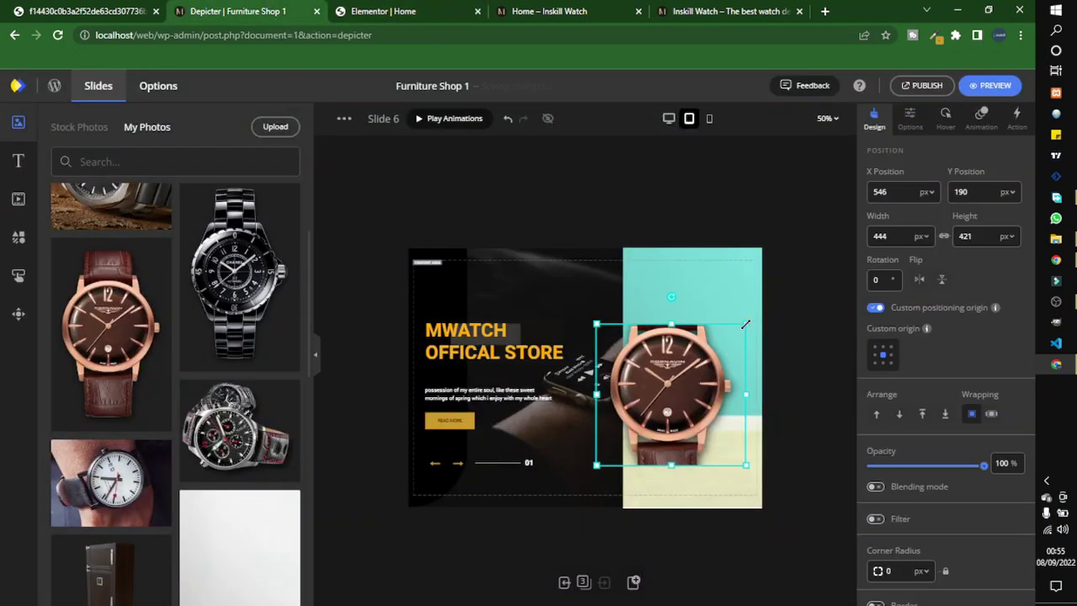
mouse_move(745, 324)
mouse_down()
mouse_move(709, 362)
mouse_move(743, 327)
mouse_up()
drag(663, 398, 660, 364)
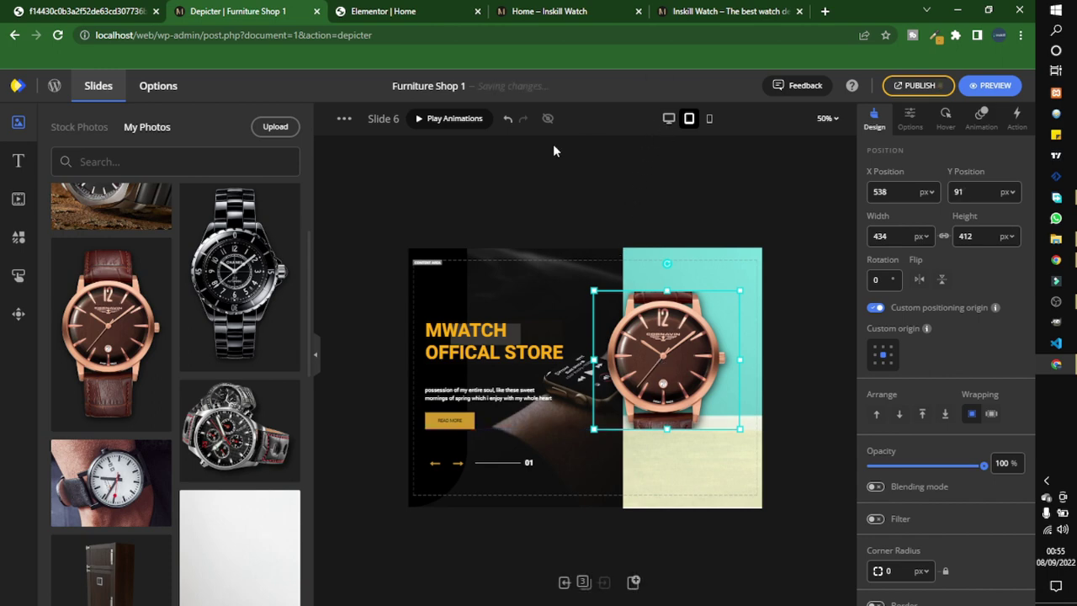
Step: On the second slide, move the Chanel watch to about X 544, Y 82 for tablet; for desktop, resize it to about 578 × 548 px at X 753, Y 137
click(582, 582)
click(503, 505)
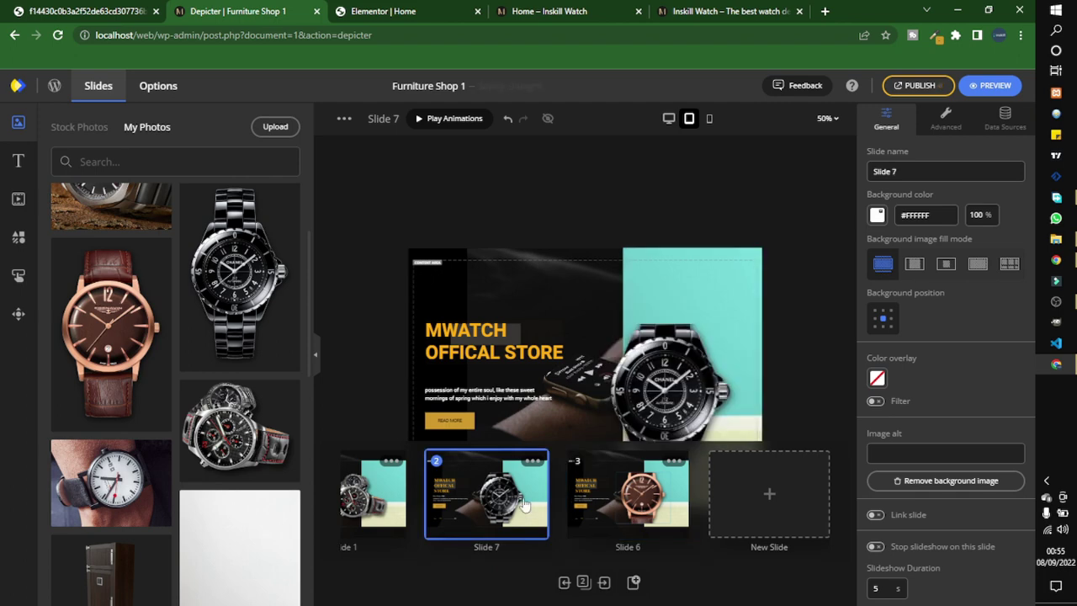
drag(669, 385, 670, 349)
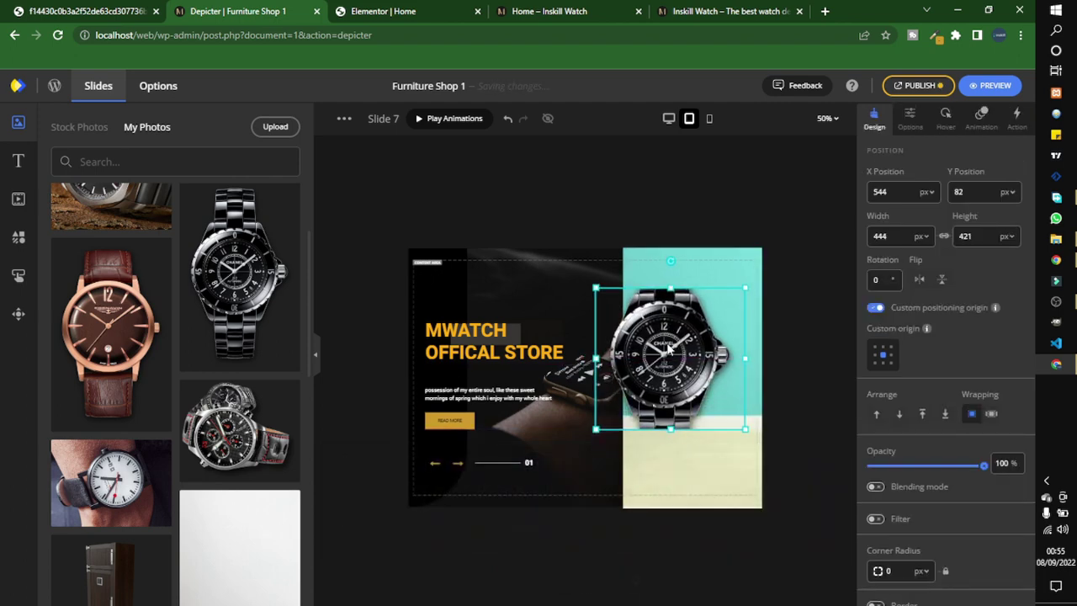
click(668, 119)
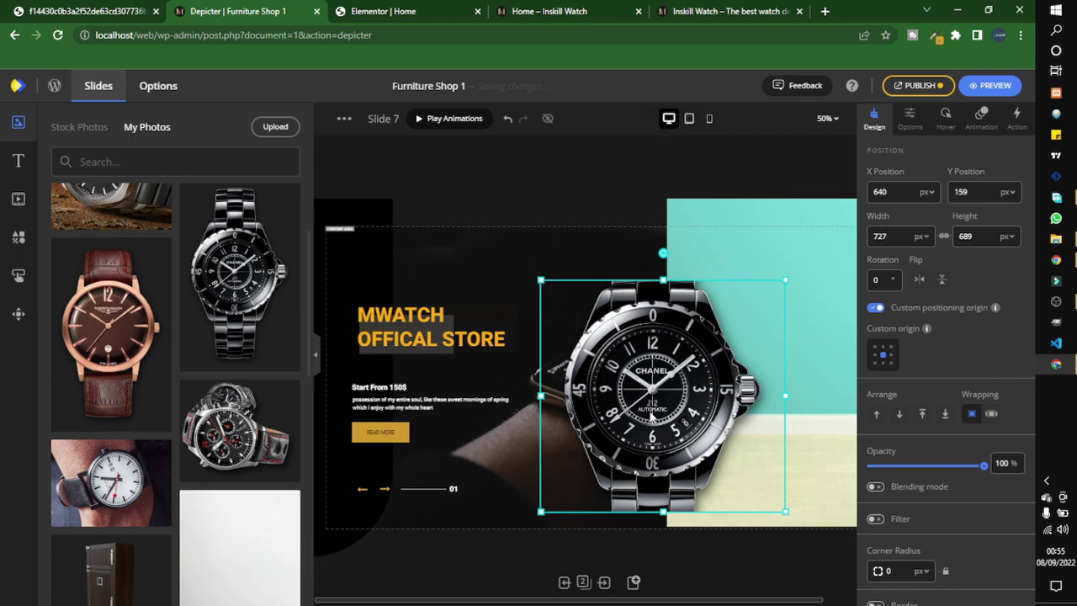
drag(783, 279, 736, 327)
drag(632, 425, 668, 364)
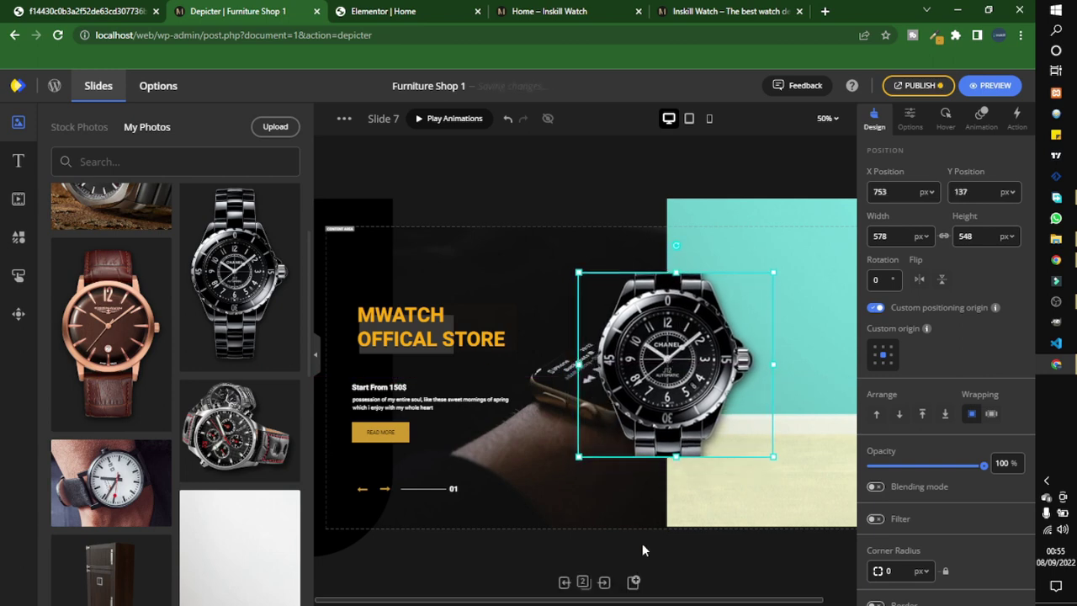
Step: In the desktop layout of the third slide, shrink the rose-gold watch to about 557 × 528 px and place it at about X 747, Y 167
click(582, 581)
click(621, 499)
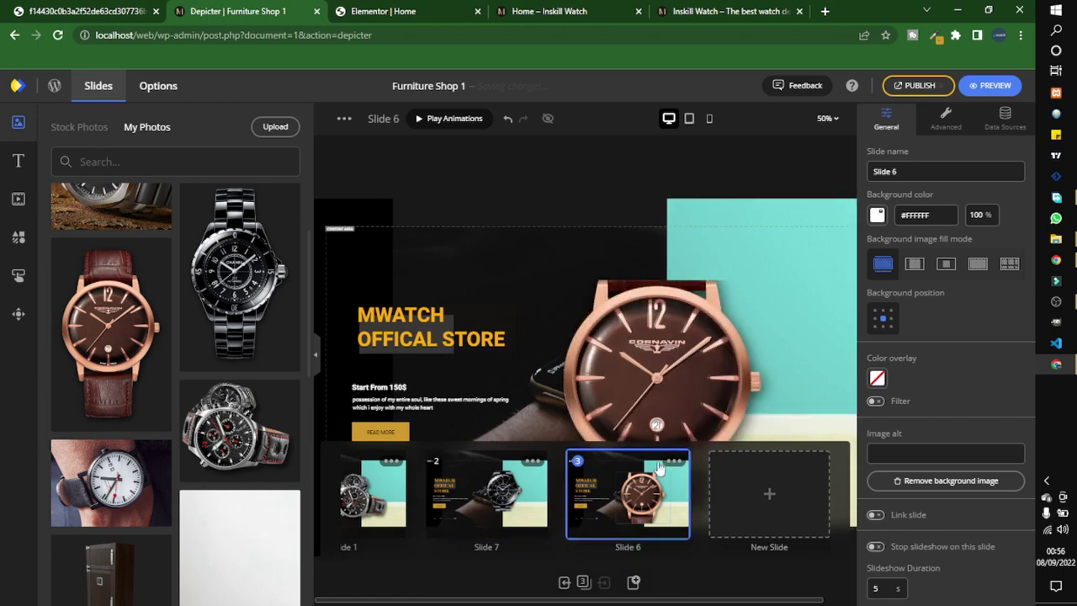
click(702, 324)
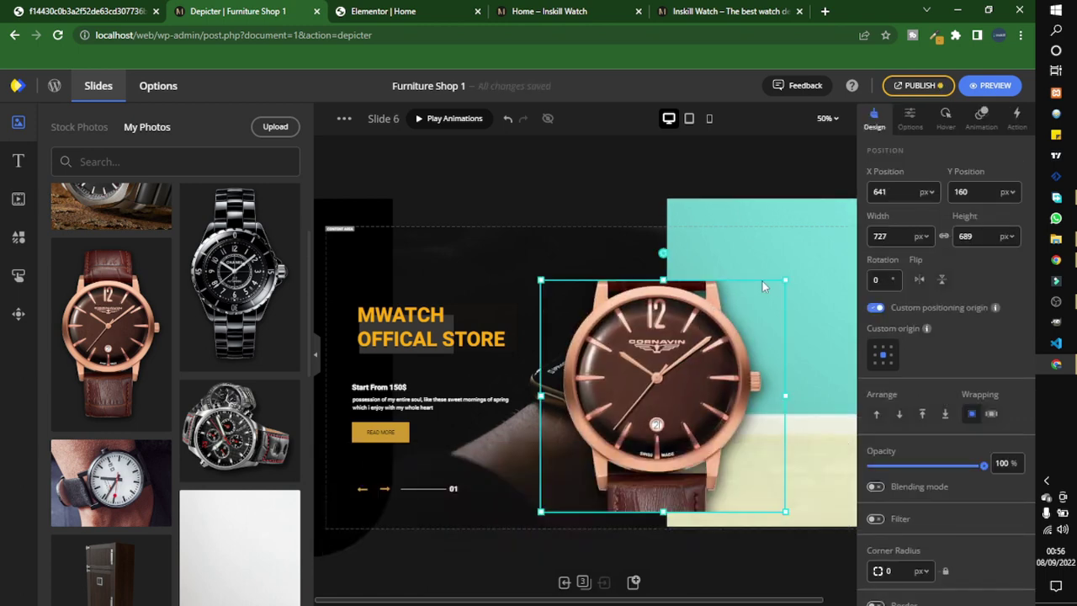
drag(769, 292, 721, 340)
drag(637, 412, 670, 364)
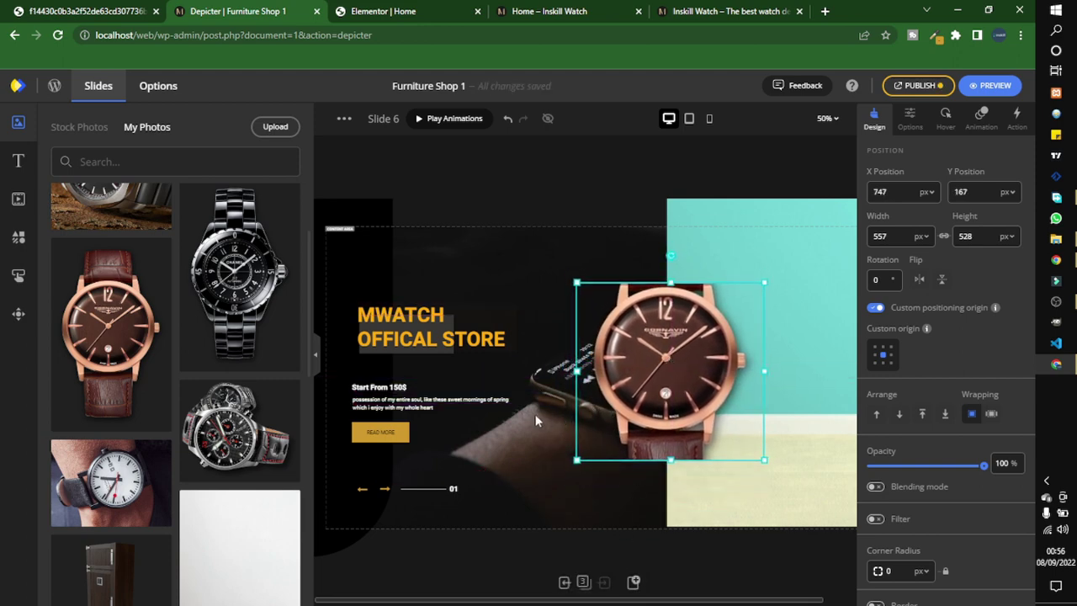
Step: In the tablet layout of the first slide, move the watch image up to about X 520, Y 107
click(687, 120)
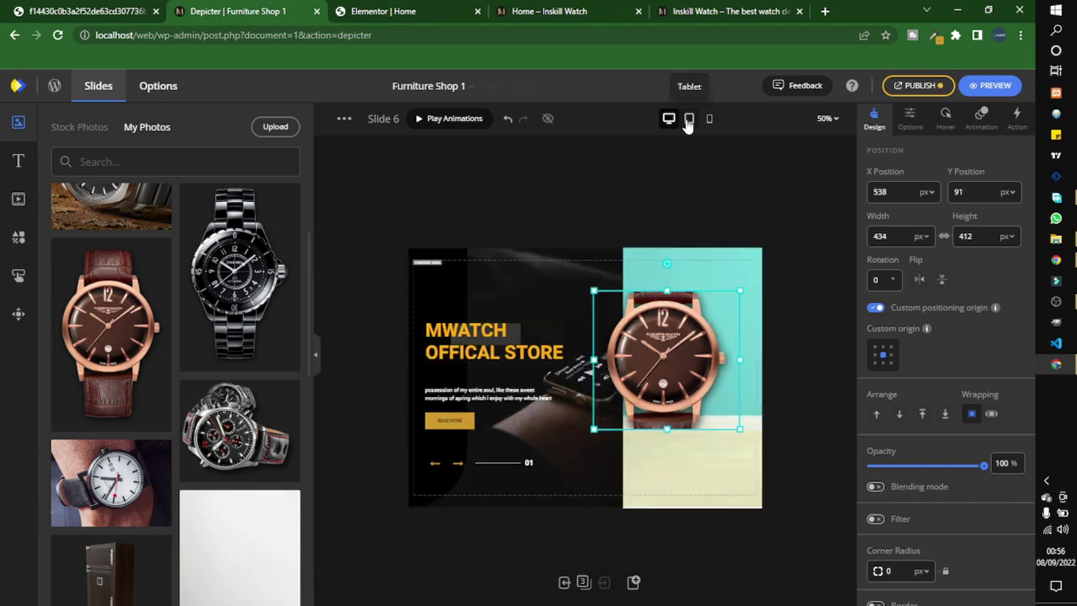
click(584, 587)
click(583, 582)
click(511, 521)
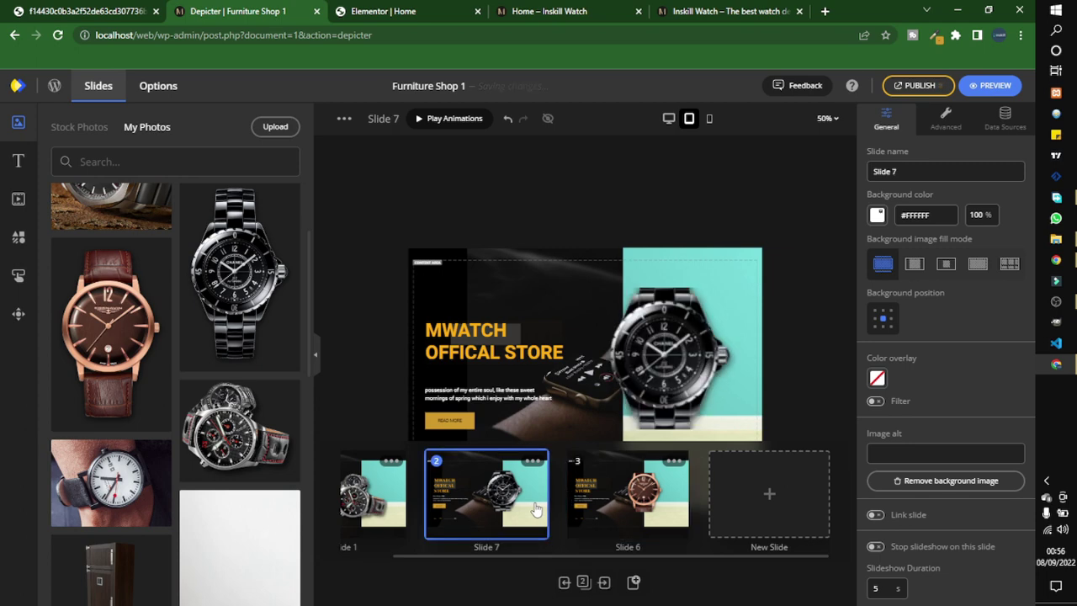
click(405, 508)
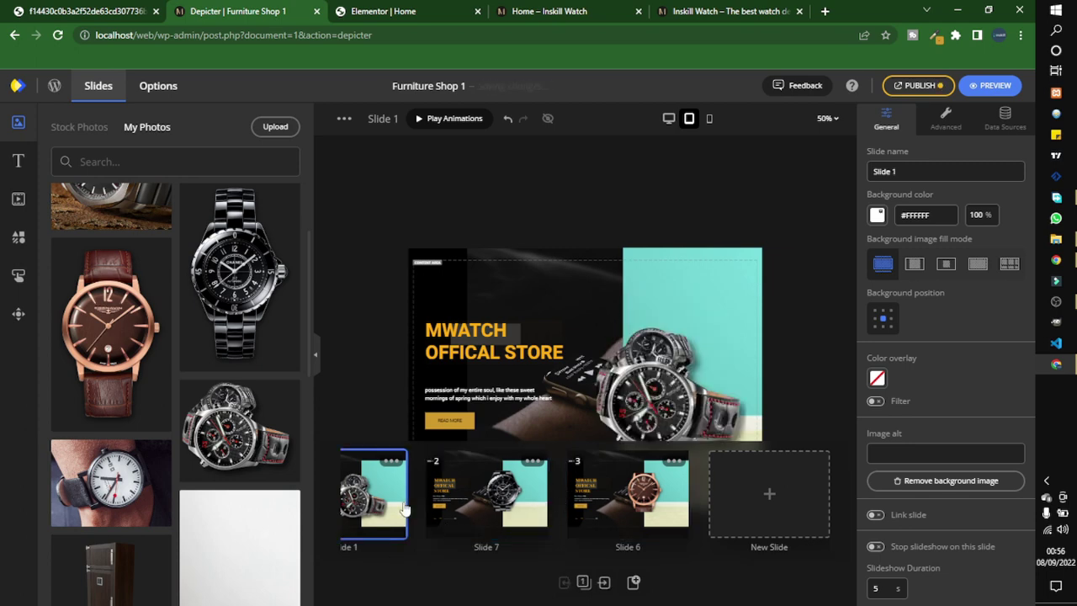
click(650, 388)
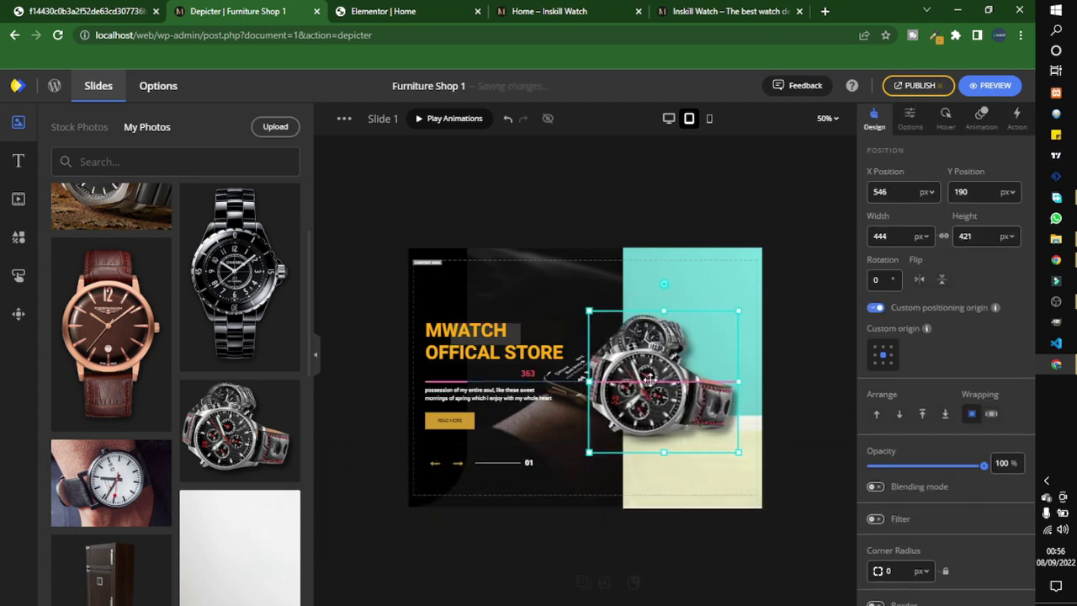
drag(649, 385, 649, 366)
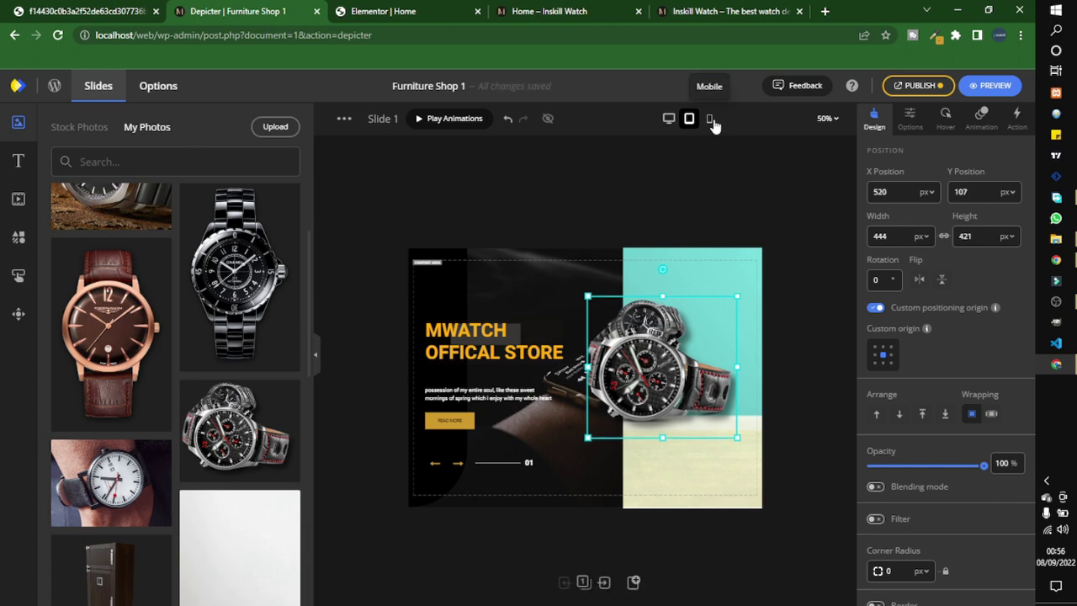
Step: Check the mobile layout of the slider by inspecting the Home page preview as a Pixel 5 and stepping through its slides
click(710, 121)
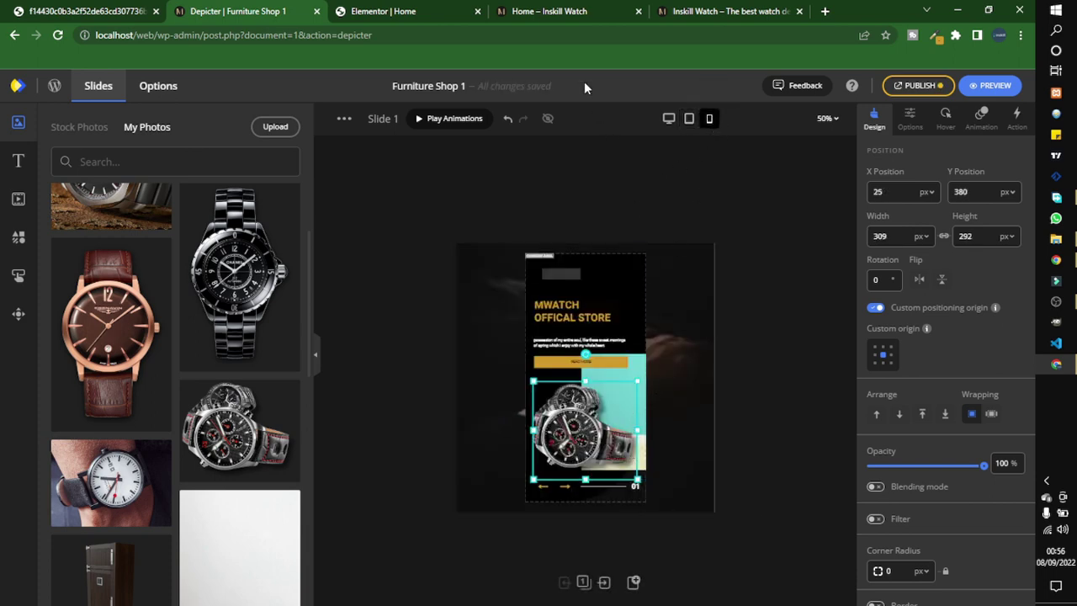
click(562, 11)
right_click(448, 298)
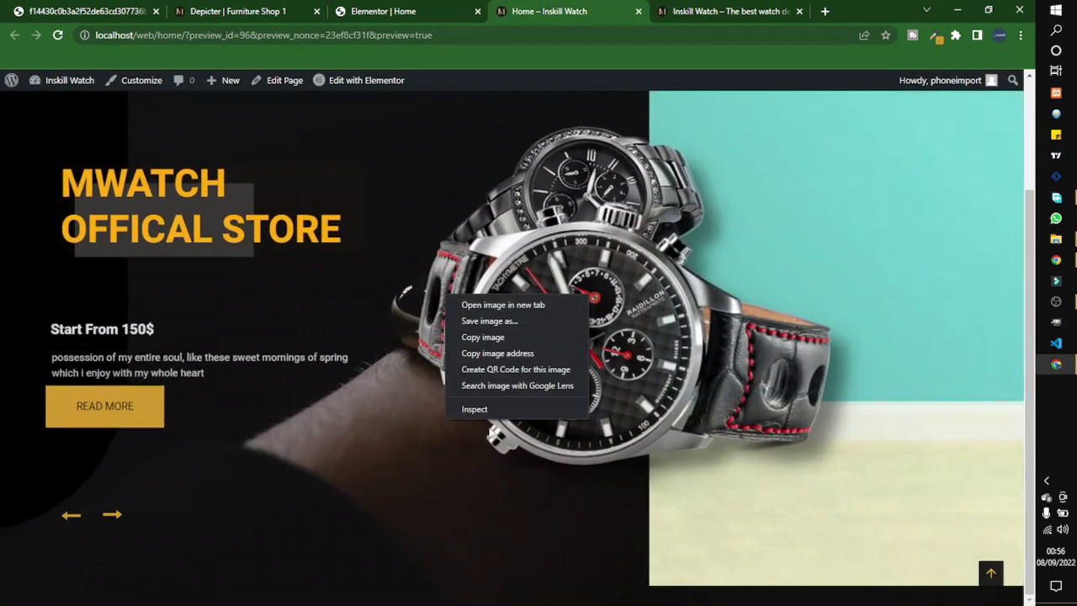
click(475, 409)
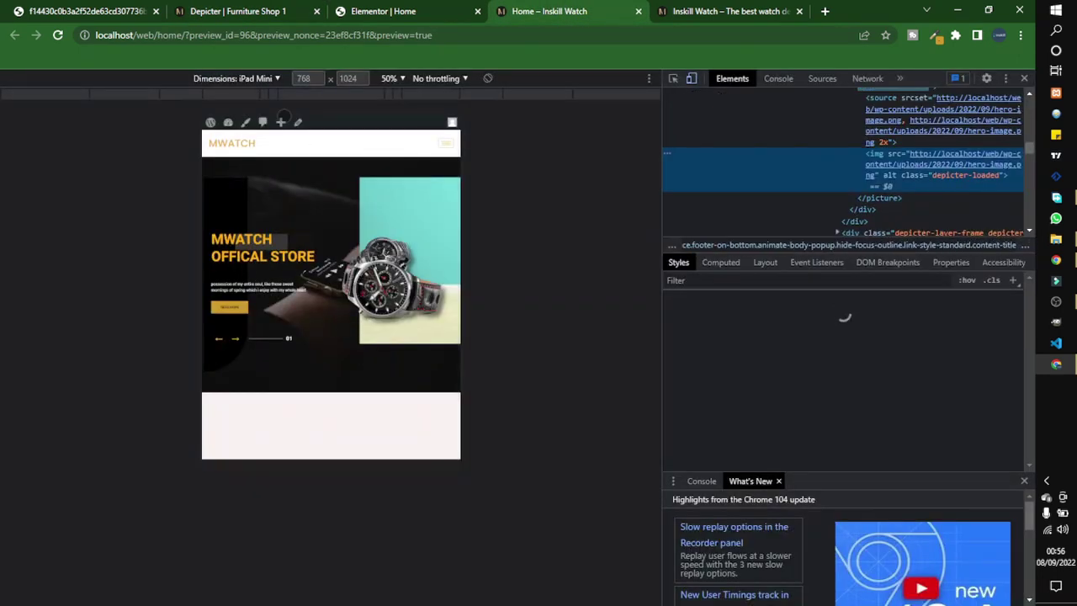
click(254, 80)
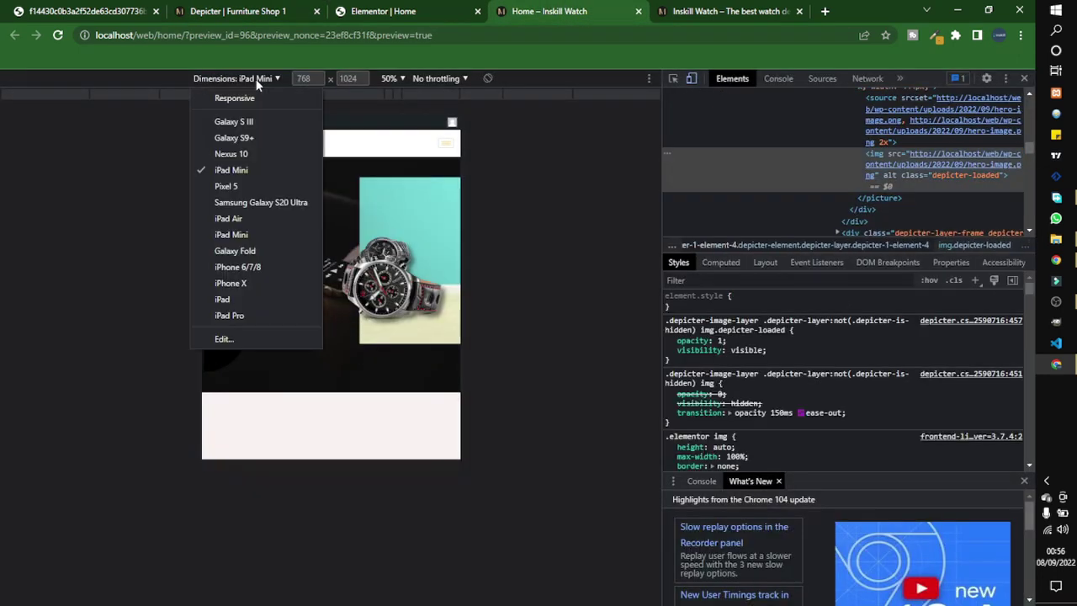
click(227, 186)
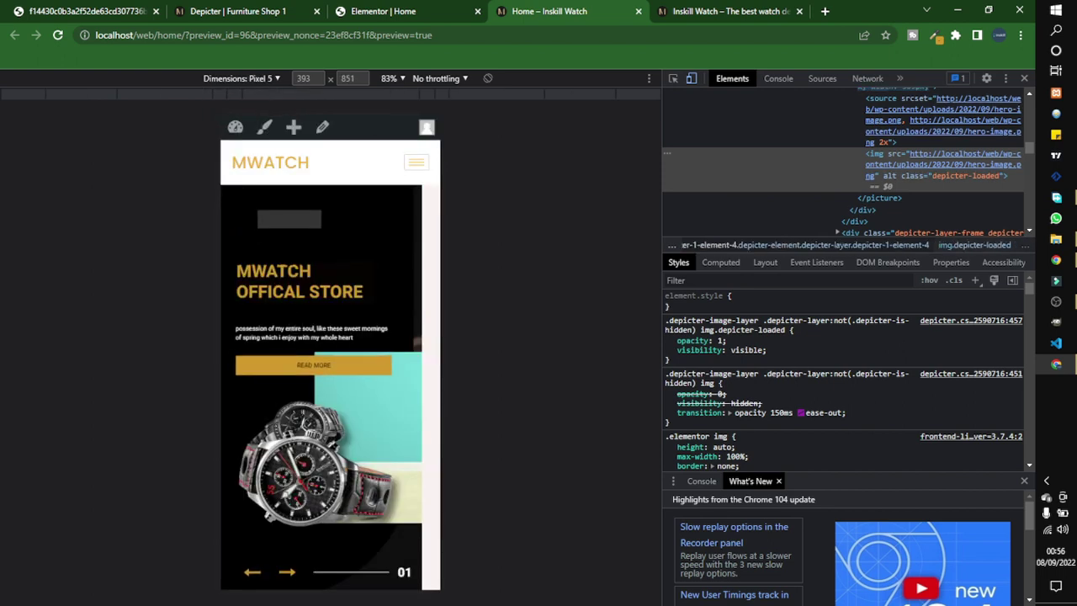
click(288, 569)
click(288, 570)
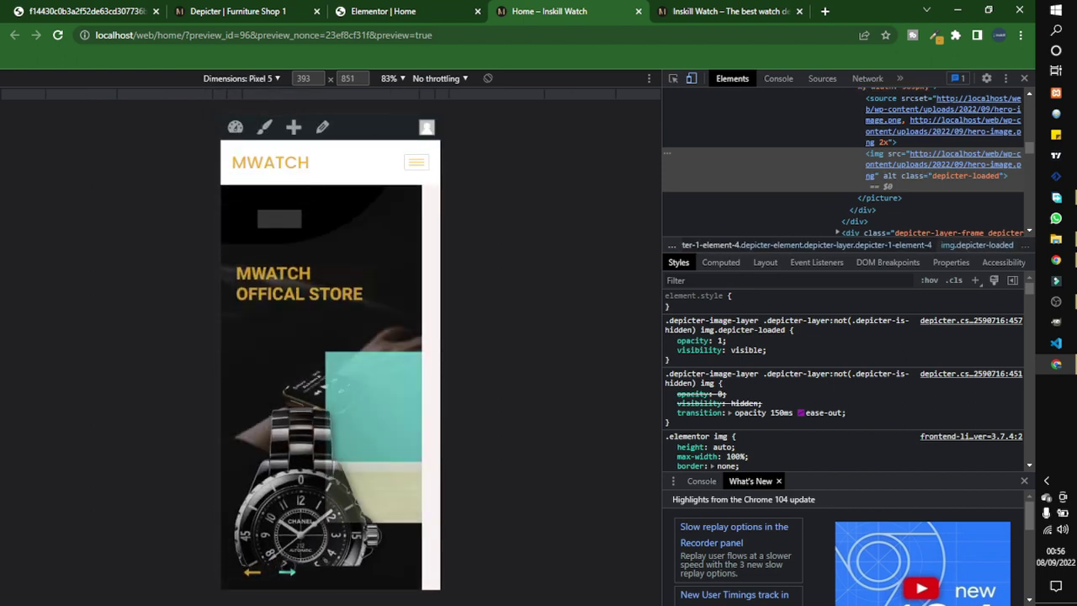
click(288, 569)
click(287, 569)
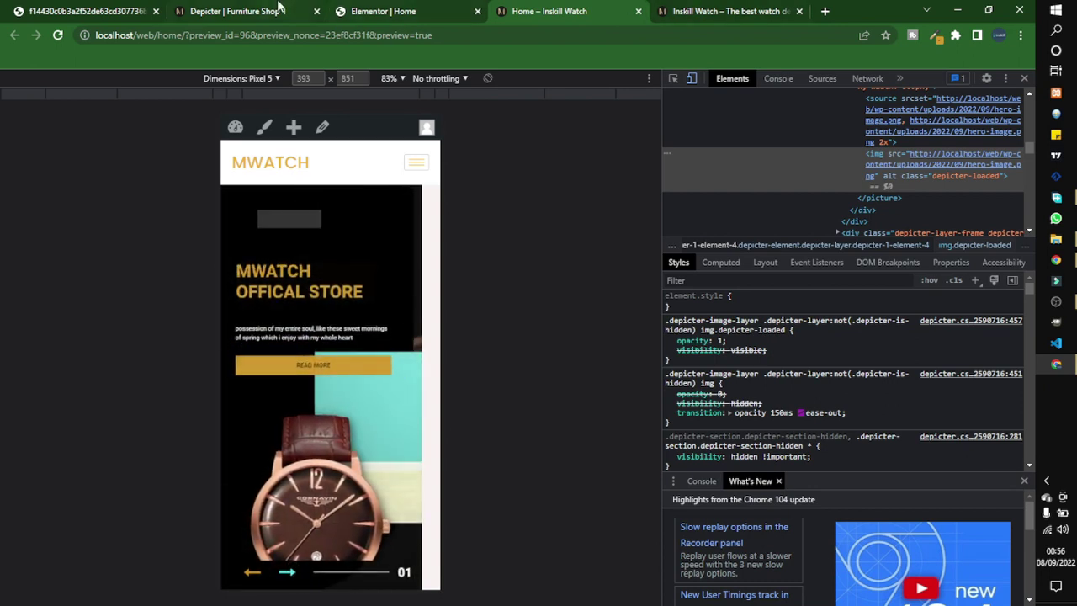
Step: In Depicter, set the first slide's "Start From 150$" text to white (#FFFFFF) in the mobile layout
click(285, 10)
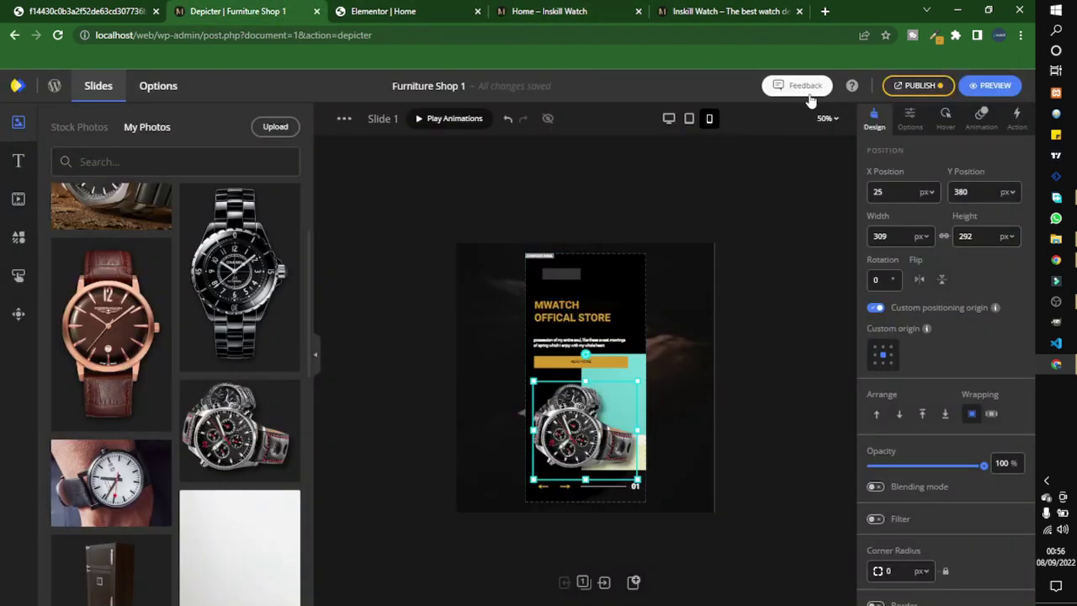
click(827, 119)
click(819, 214)
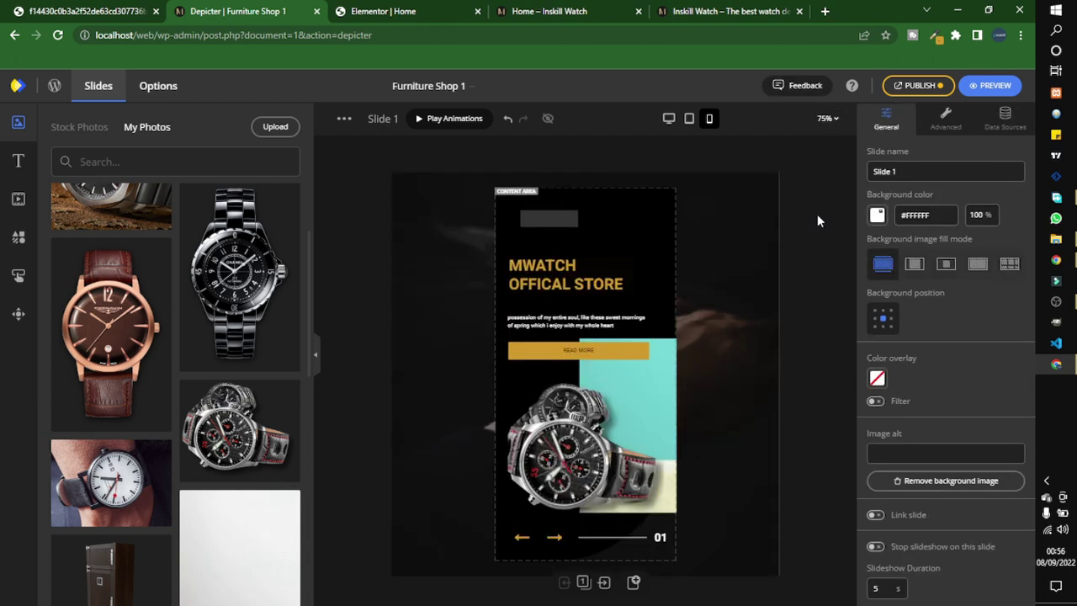
click(539, 253)
scroll(895, 404, down, 3)
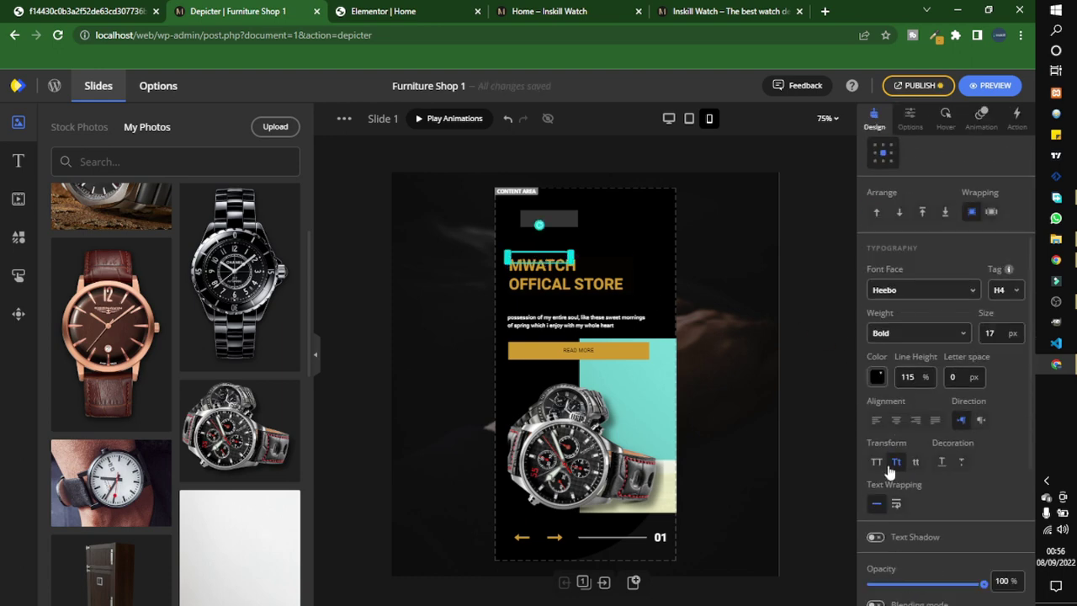
click(877, 379)
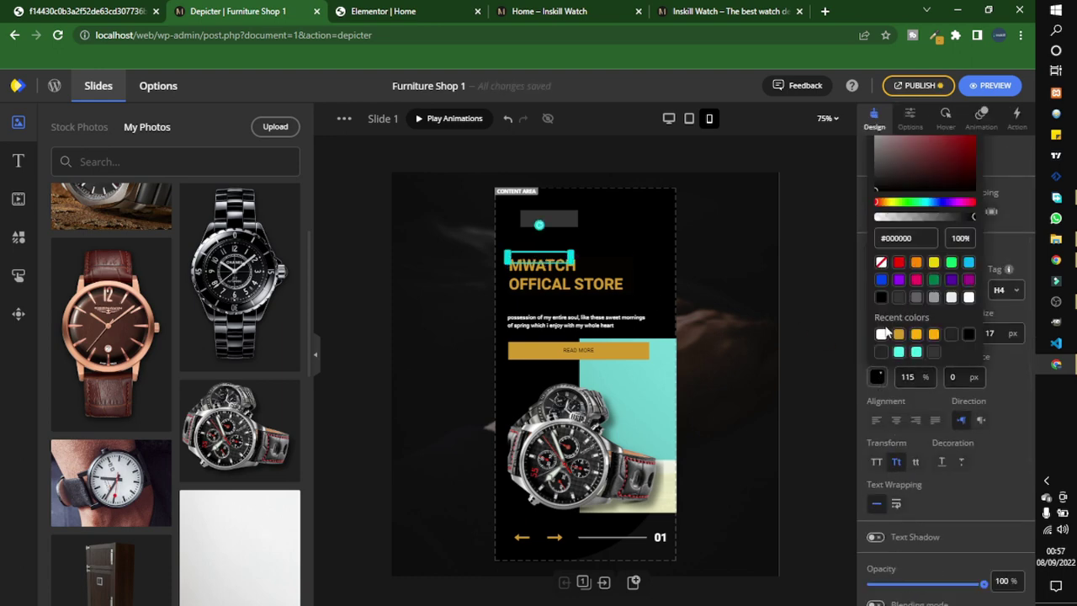
click(884, 333)
click(835, 192)
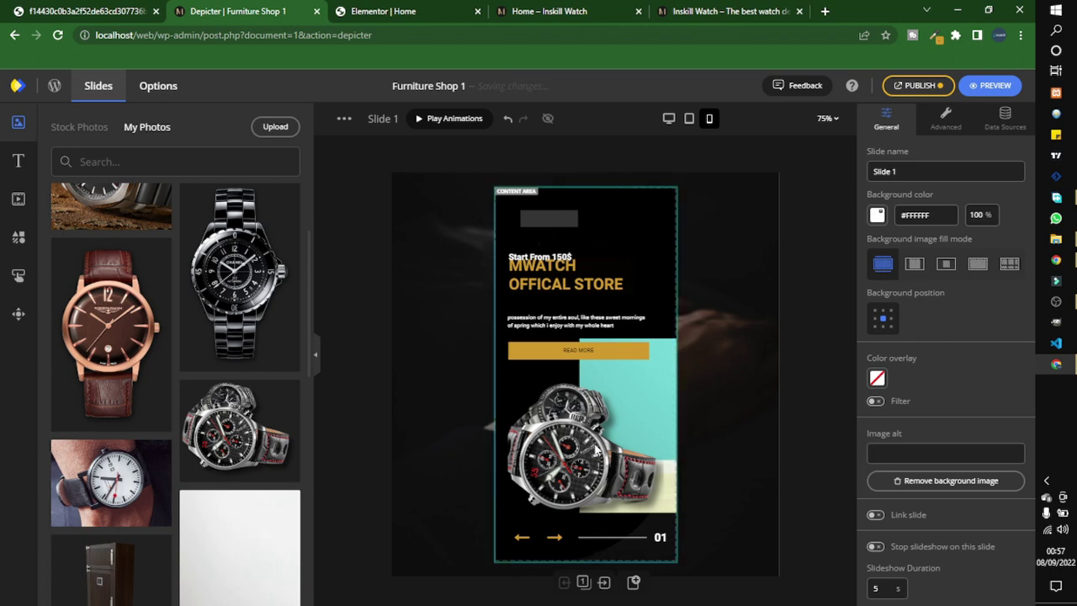
Step: Recolour the "Start From 150$" text on the second slide to white (#FFFFFF) in the mobile layout
click(592, 584)
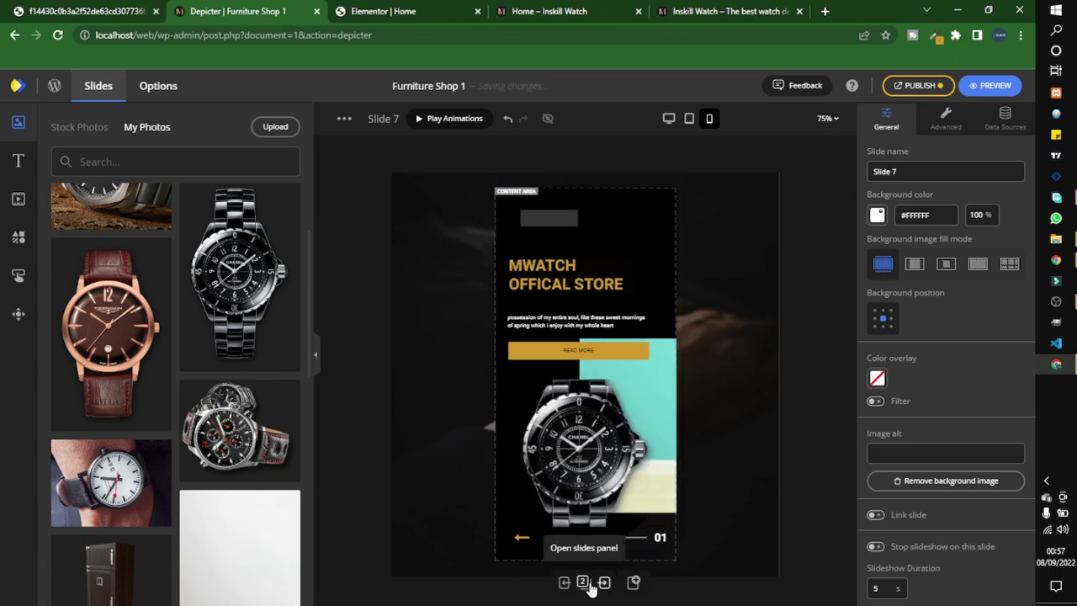
click(584, 582)
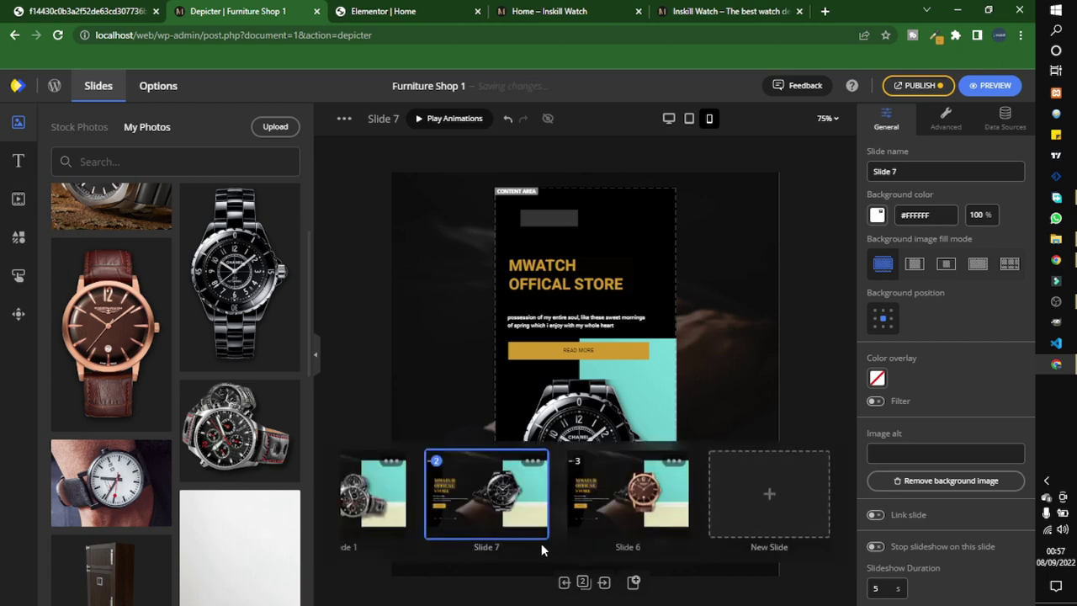
click(537, 255)
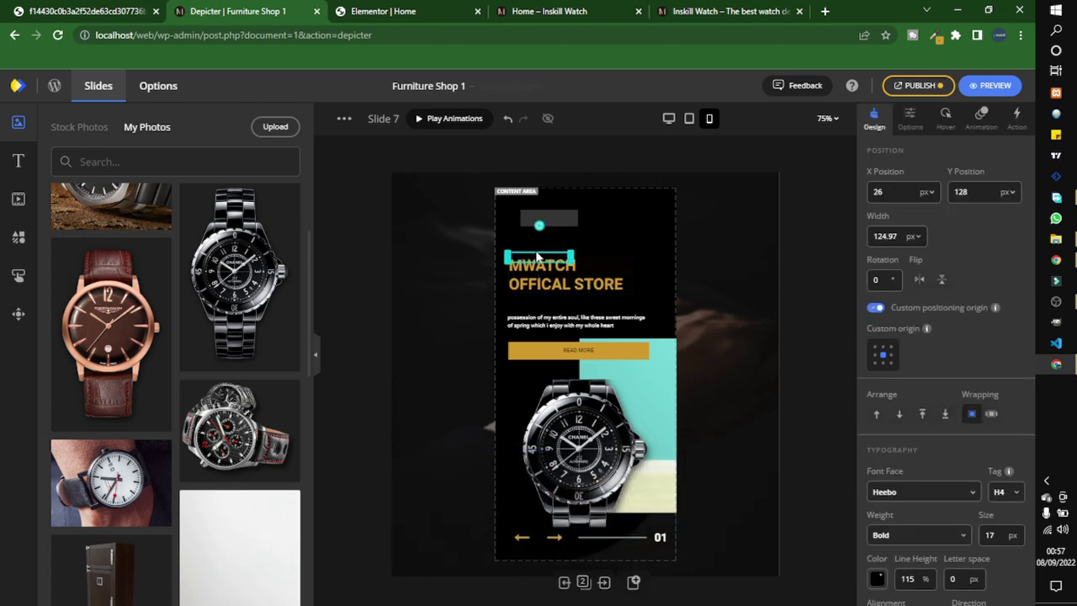
click(877, 578)
click(881, 537)
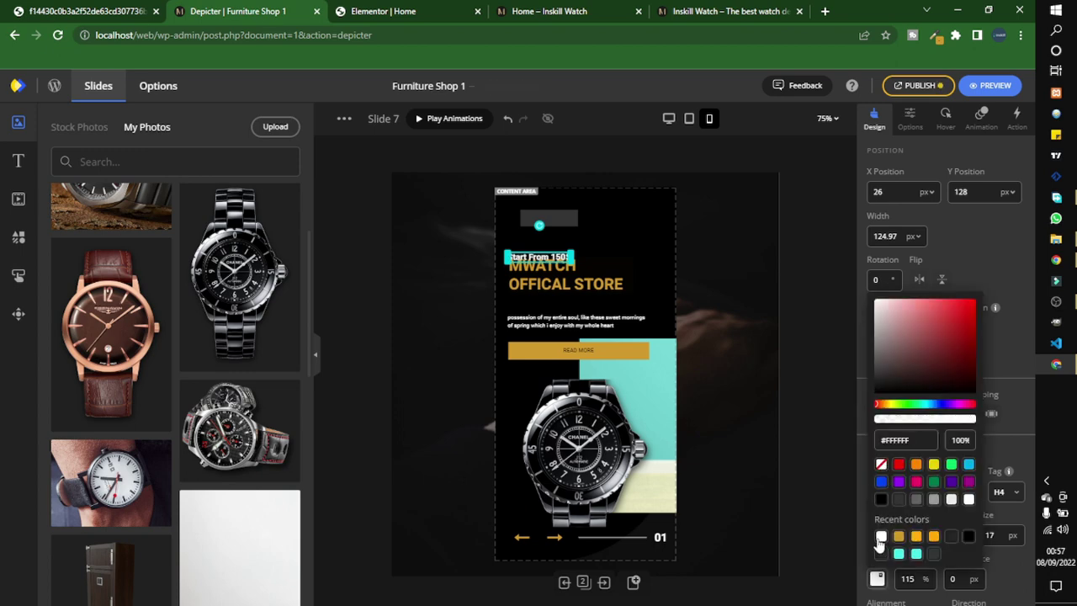
Step: On the third slide's mobile layout, change the "Start From 150$" text colour to white (#FFFFFF)
click(605, 583)
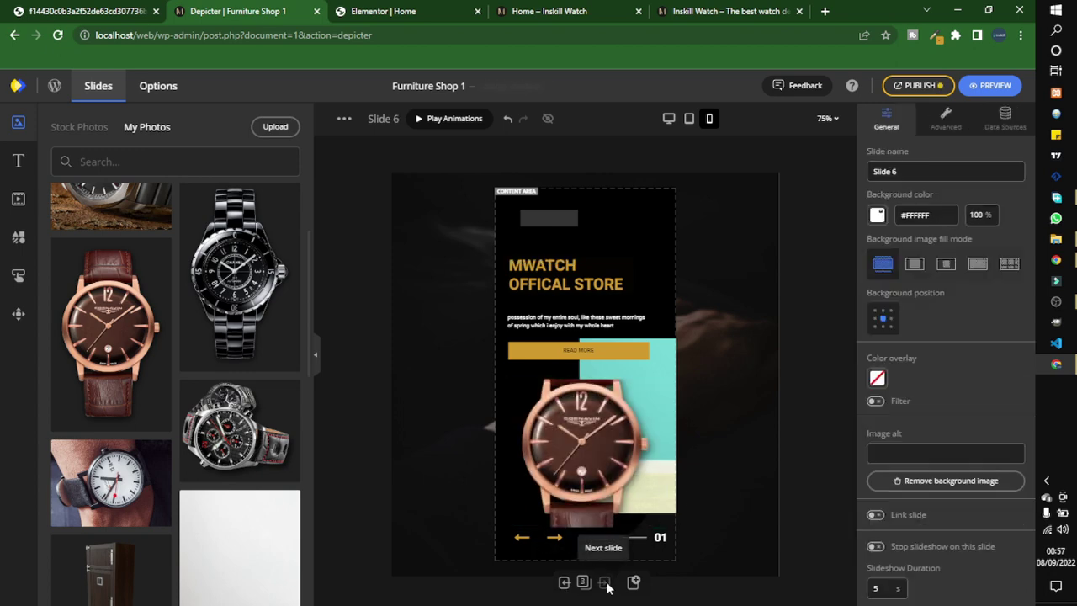
click(539, 258)
click(877, 579)
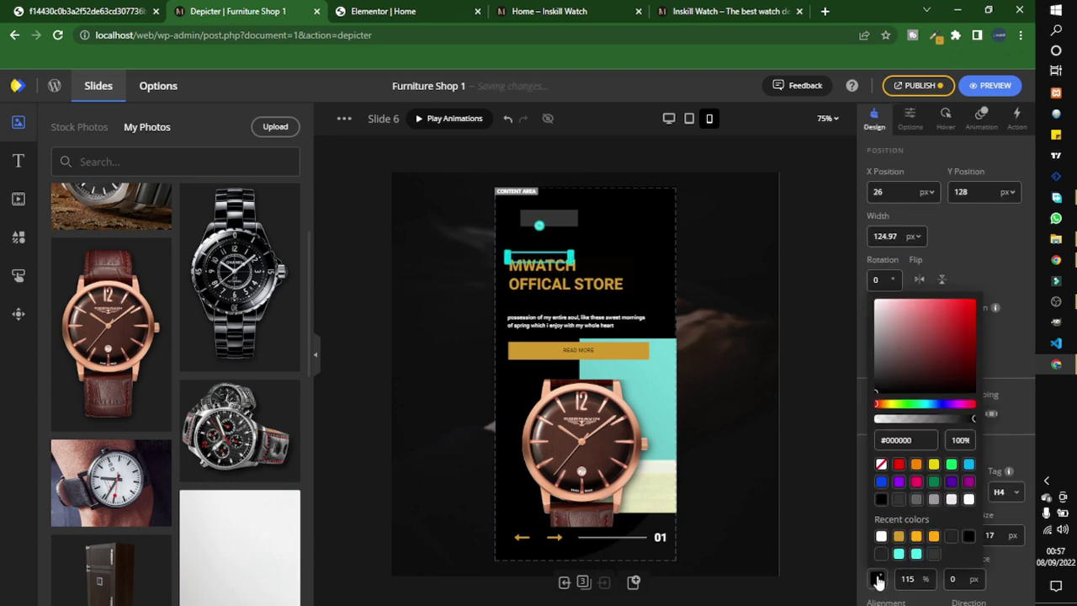
click(881, 536)
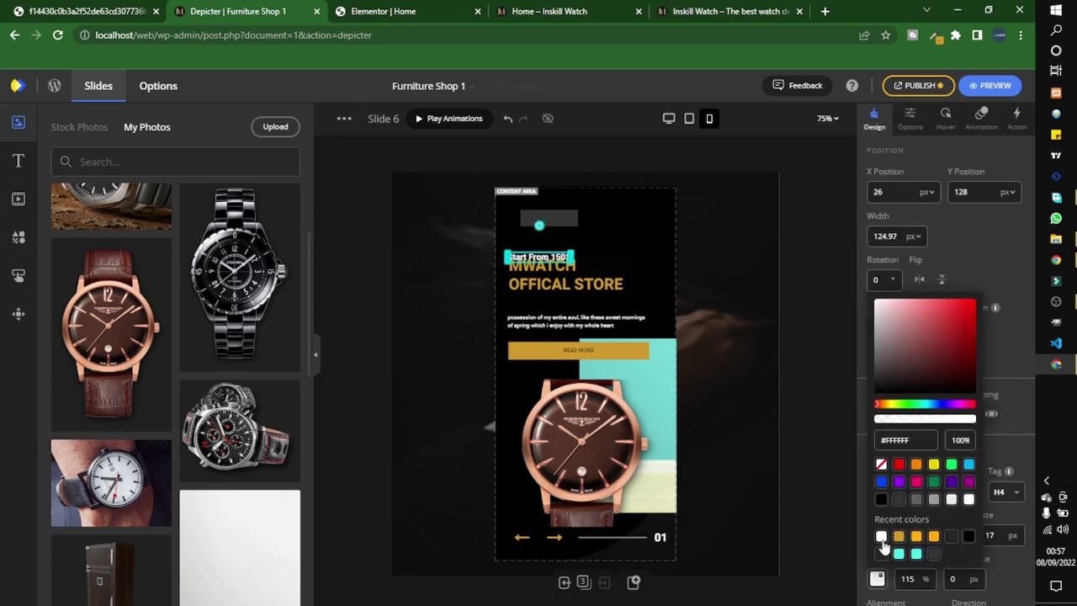
click(756, 377)
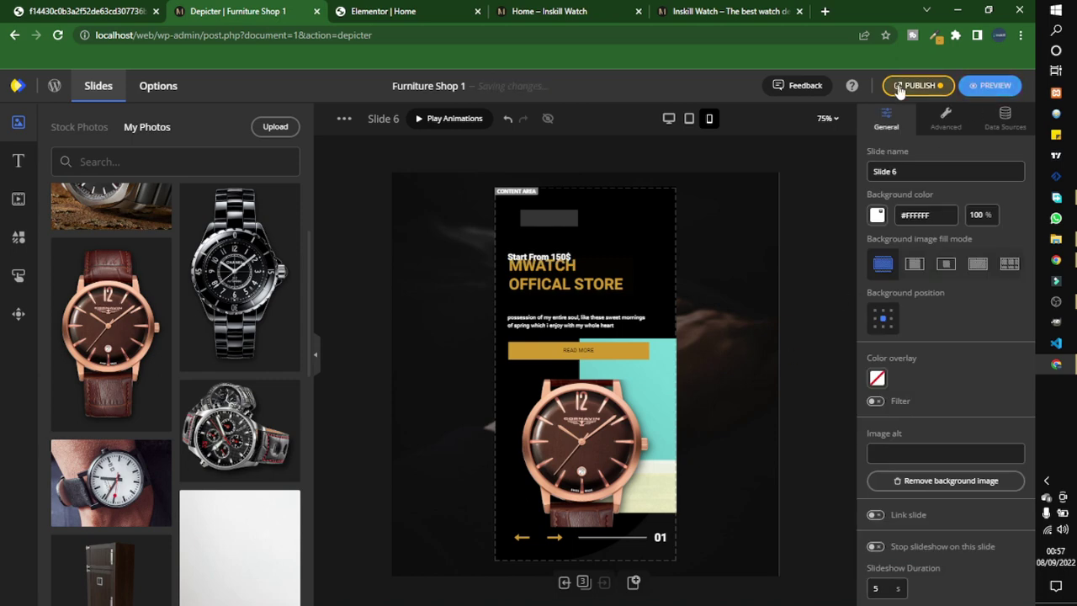
Step: Publish the slider changes and check the price text in the mobile preview of the Home page
mouse_move(913, 91)
click(869, 161)
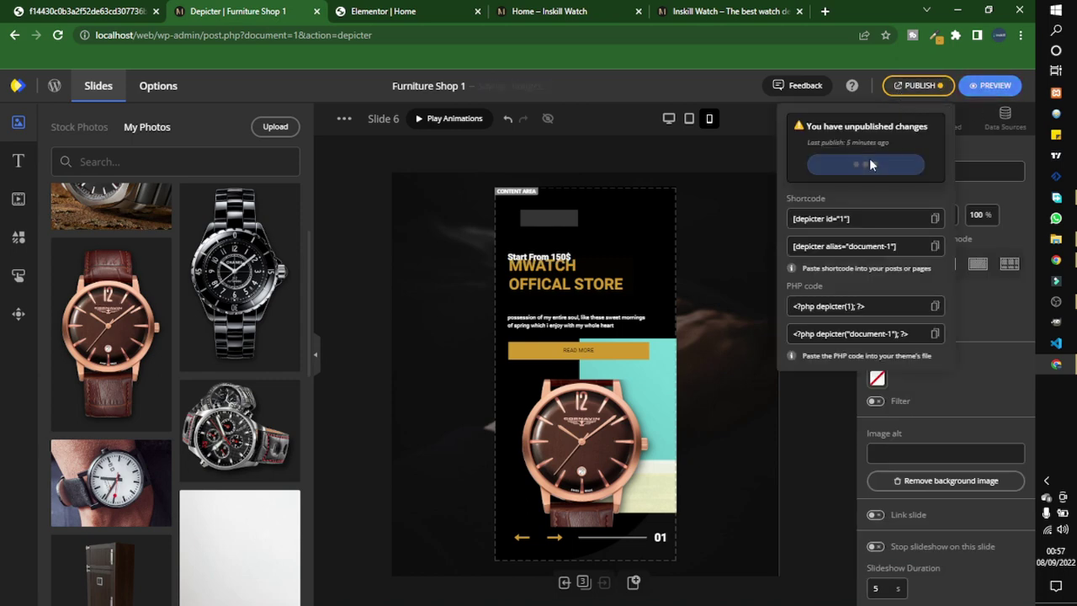
click(572, 11)
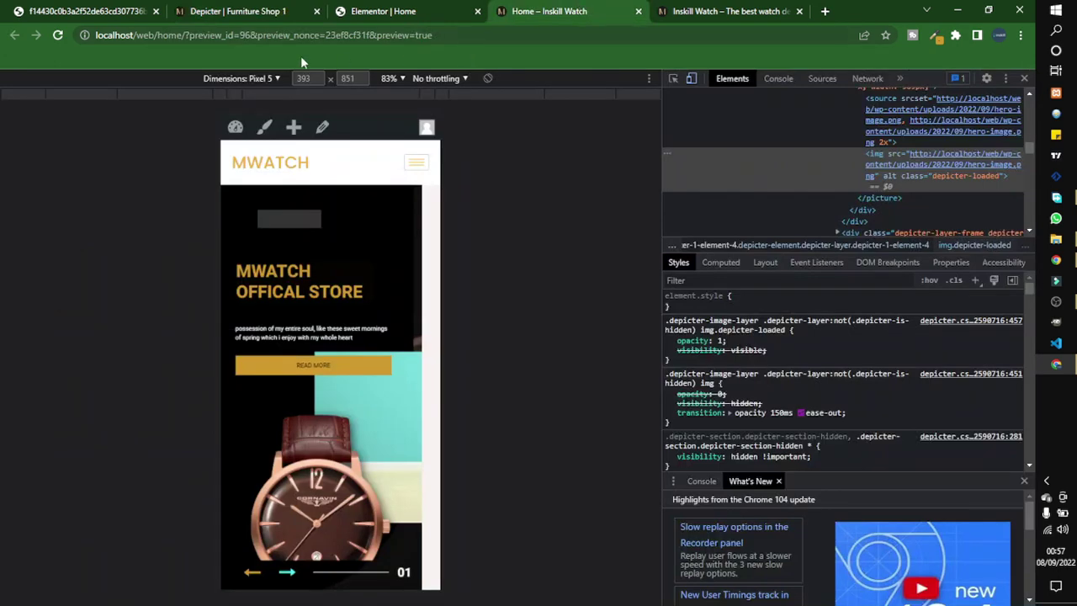
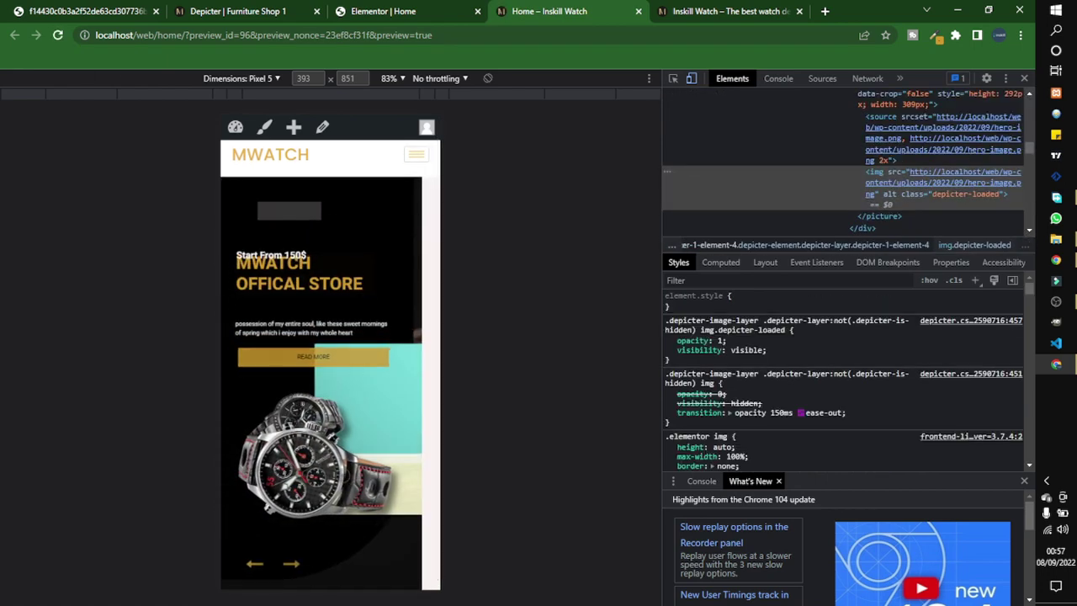
key(ctrl+2)
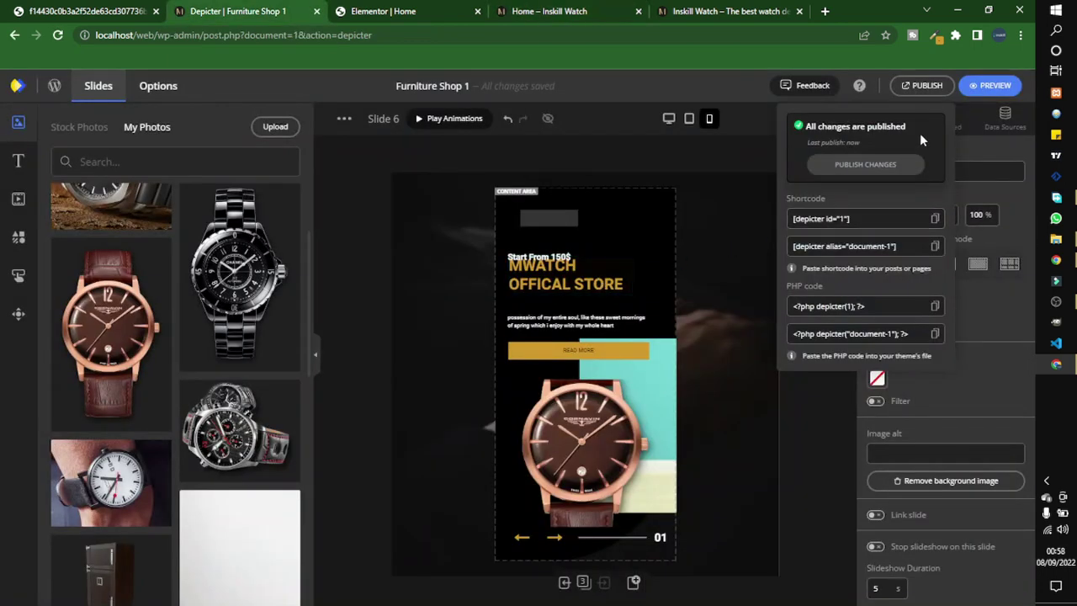
click(481, 167)
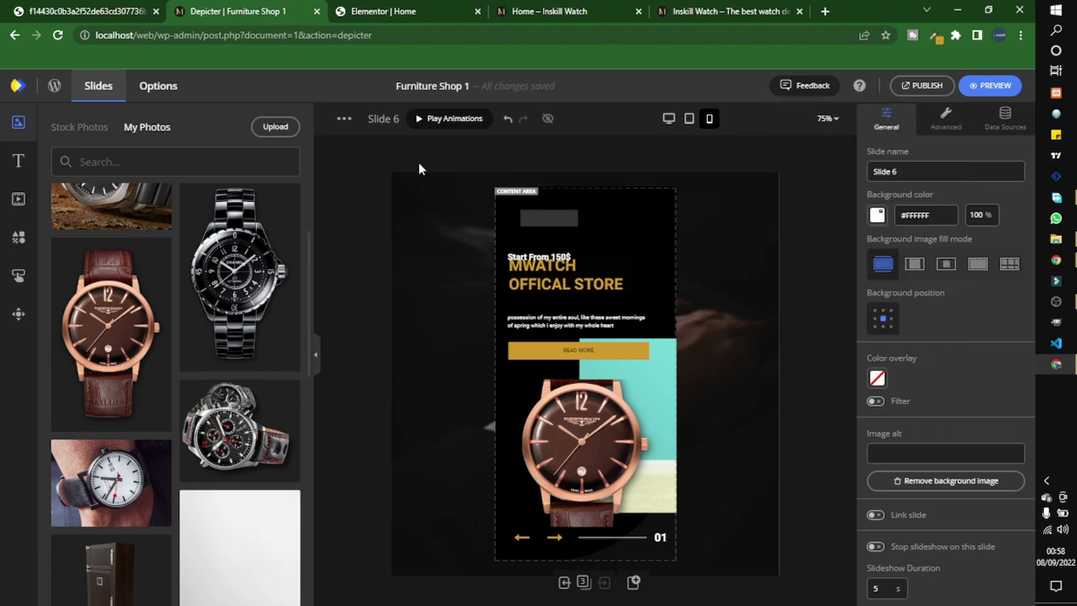
Step: Leave the slider editor and open the "my header" template from Elementor Header & Footer Builder for editing with Elementor
click(51, 91)
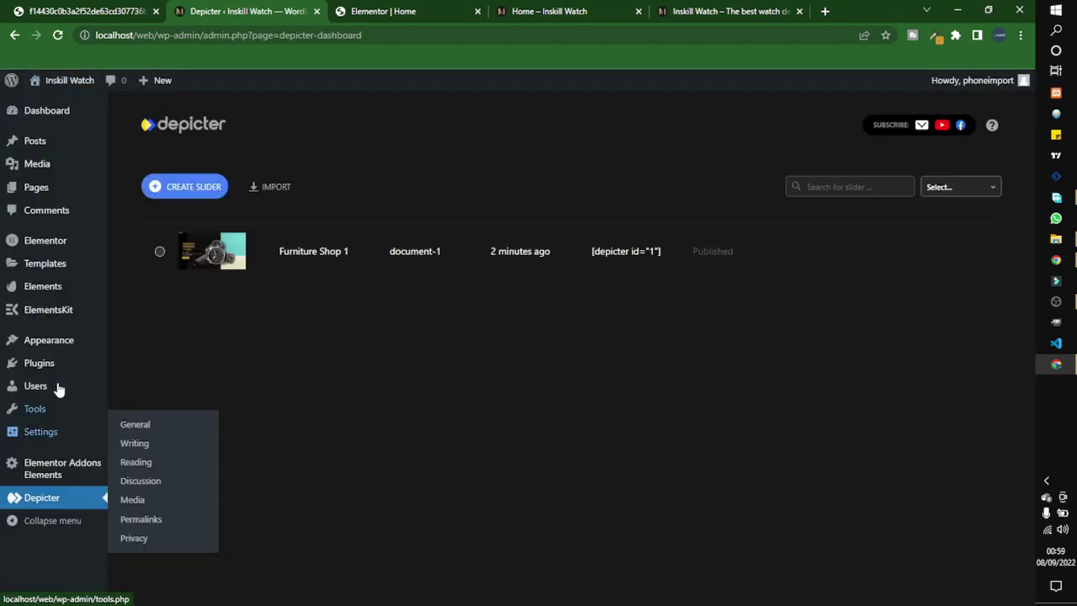
mouse_move(57, 348)
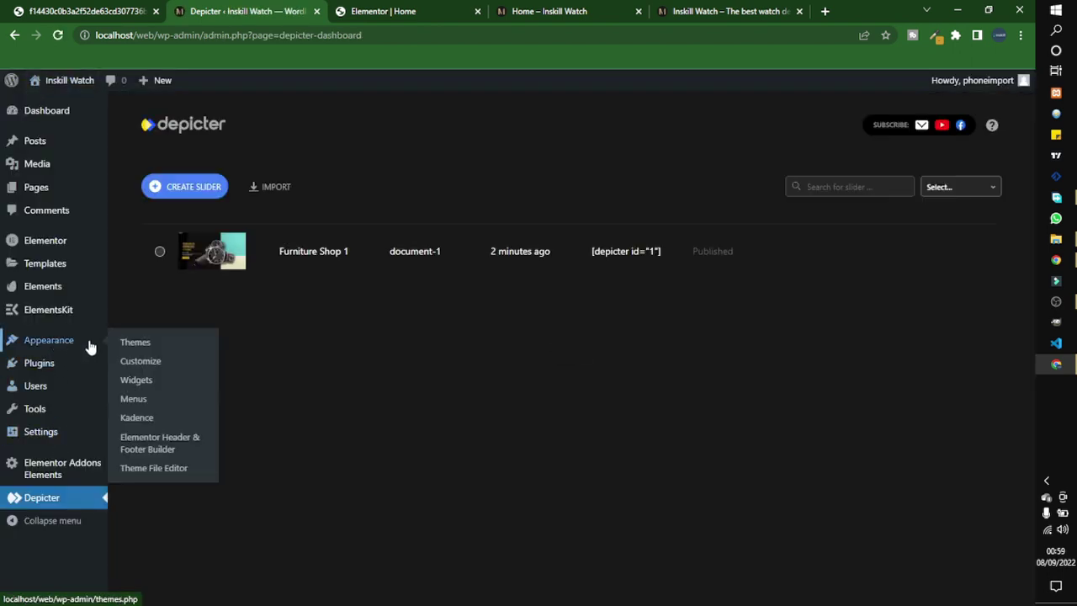
right_click(164, 451)
click(204, 454)
click(371, 9)
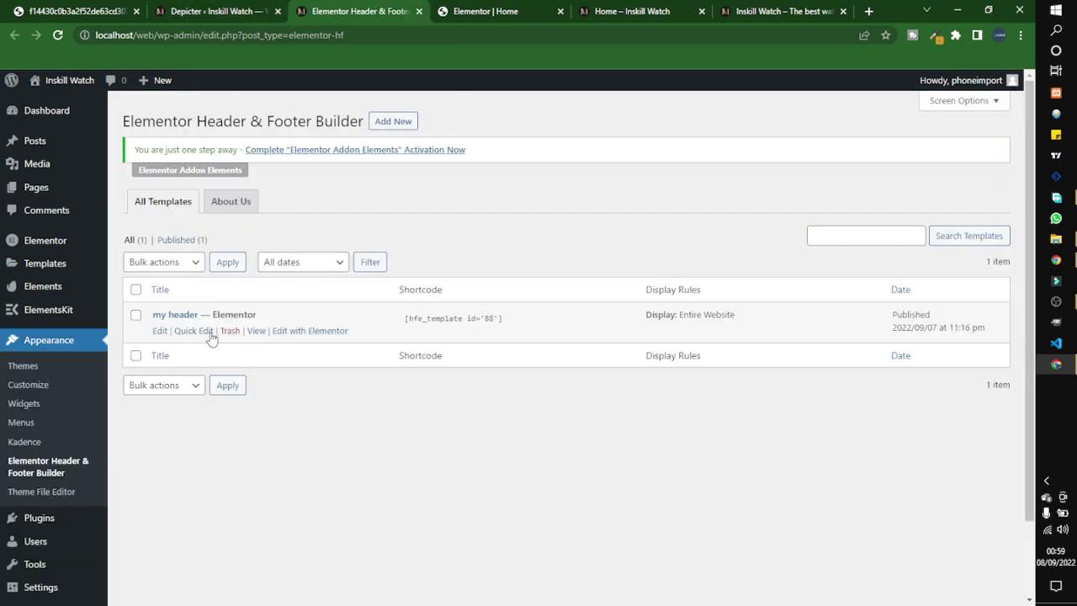
click(291, 334)
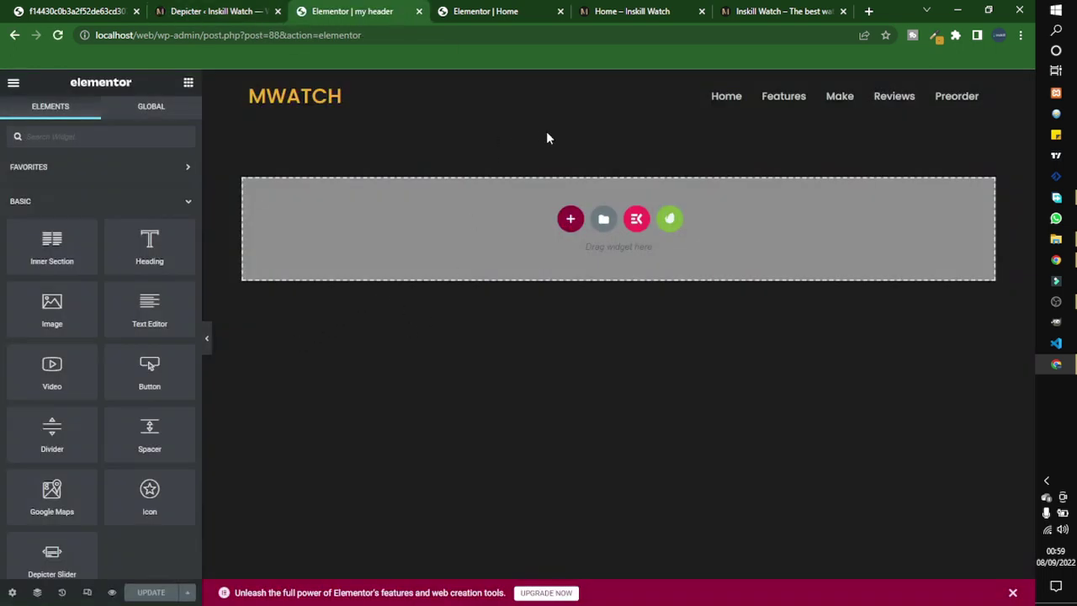
Step: Give the header section a classic background in the global colour Strongest text (#1d1d1d) and update the template
click(618, 80)
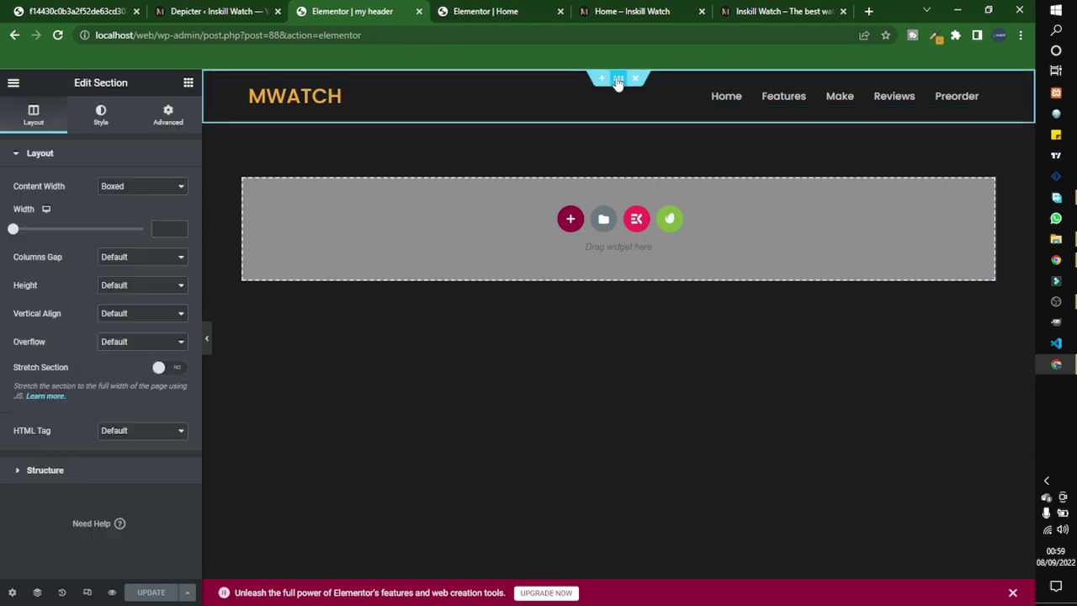
click(101, 116)
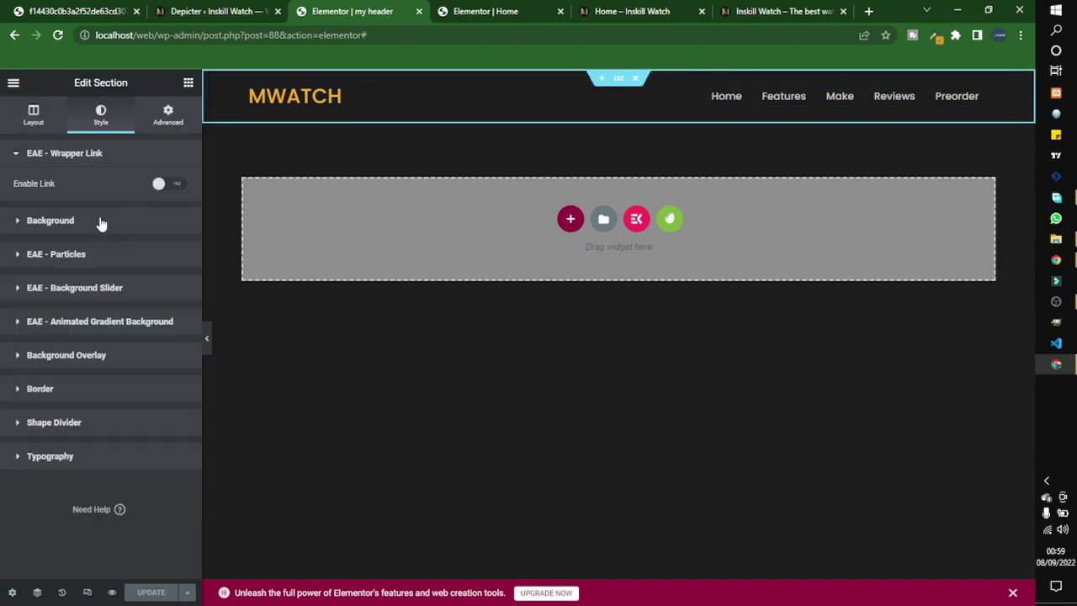
click(101, 220)
click(161, 276)
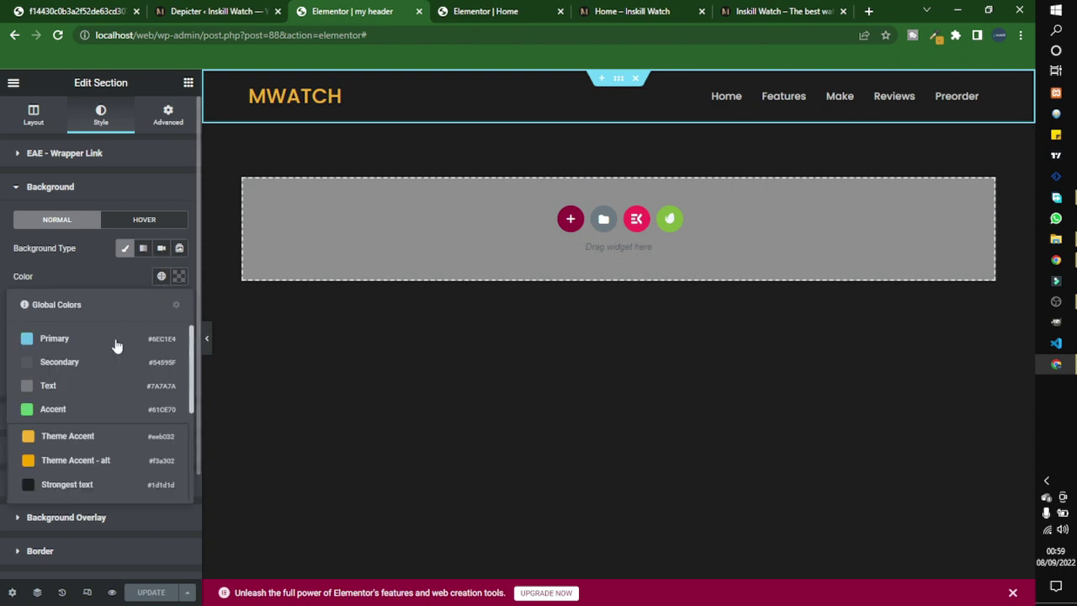
scroll(98, 420, down, 2)
scroll(98, 421, down, 1)
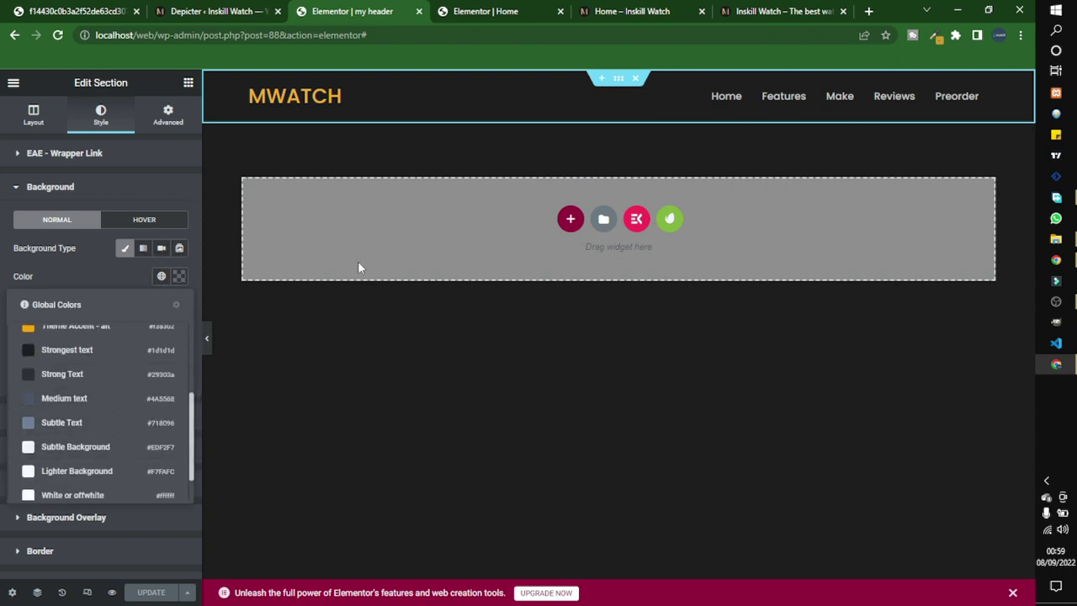
click(93, 352)
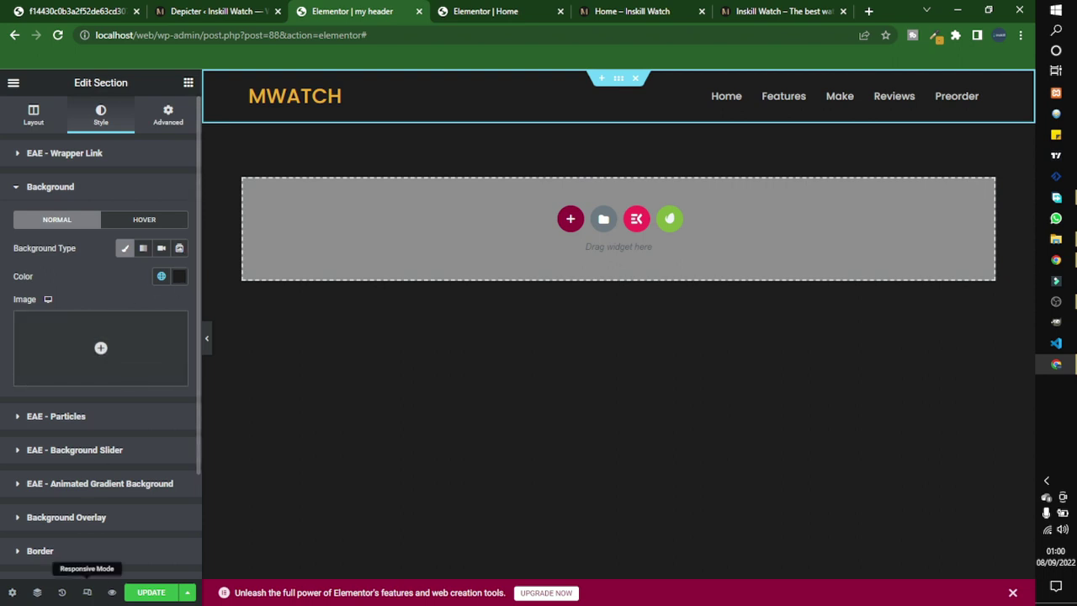
click(152, 593)
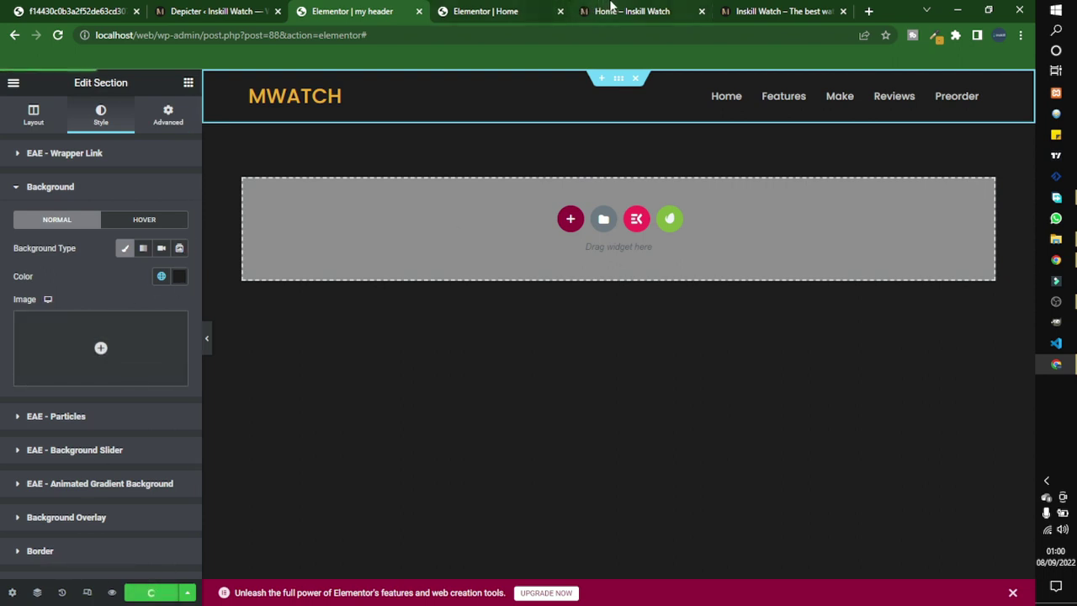
Step: Reload the desktop preview of the Home page and examine the header and slider, stepping through the slides
click(612, 10)
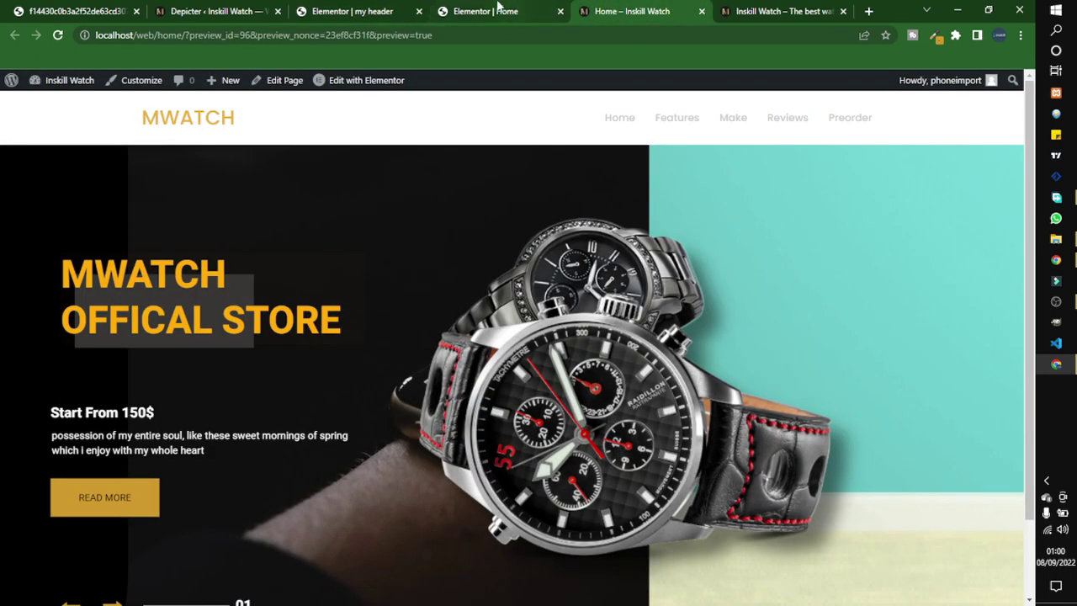
click(362, 10)
click(656, 10)
click(58, 35)
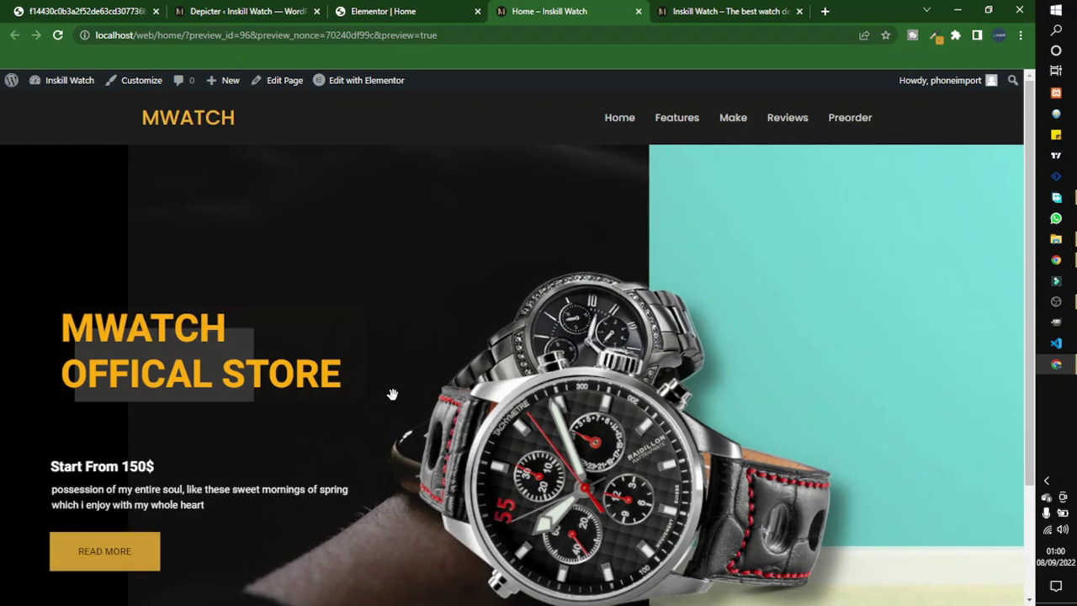
scroll(423, 343, down, 2)
scroll(423, 344, up, 2)
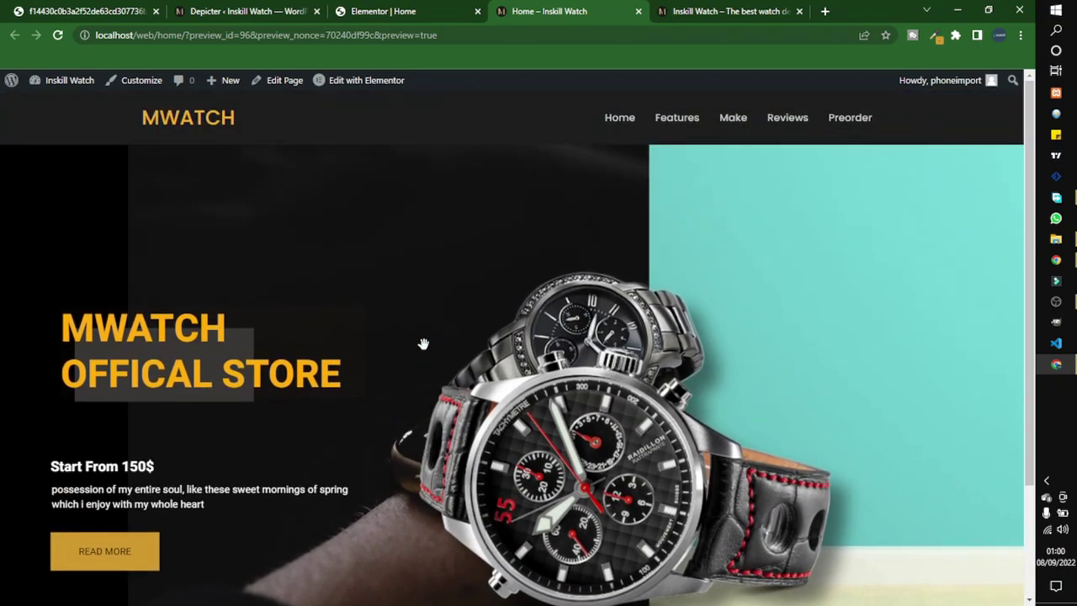
scroll(214, 421, down, 2)
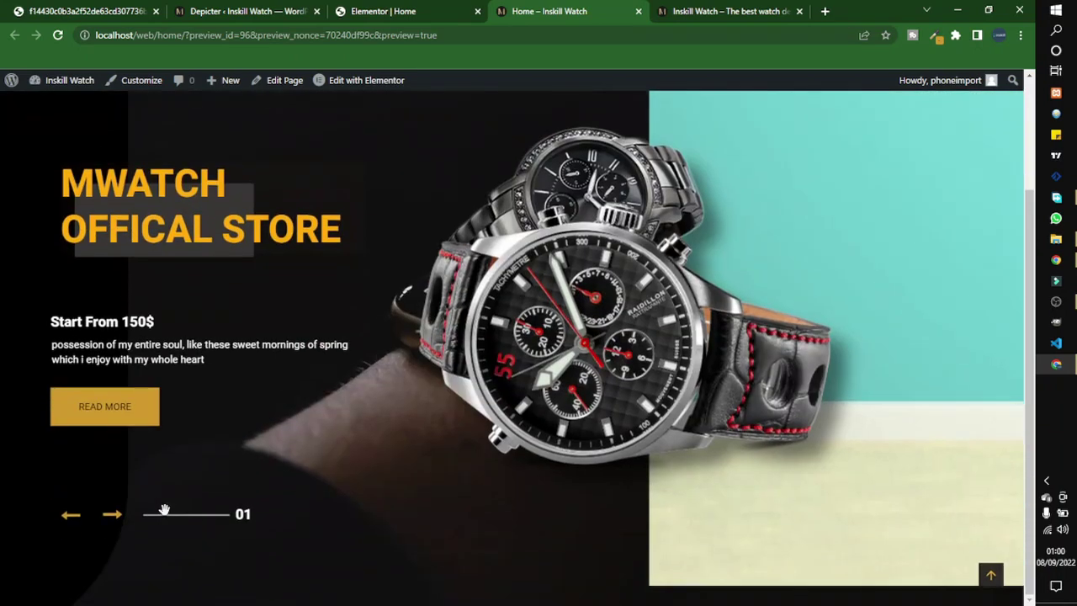
click(115, 515)
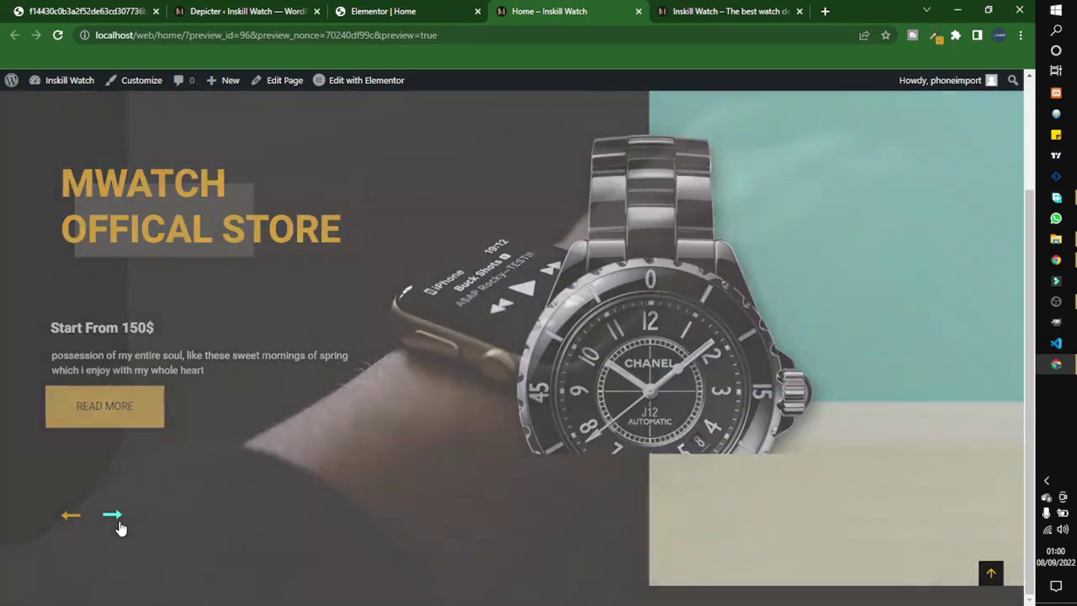
click(115, 517)
scroll(337, 411, up, 2)
scroll(586, 412, down, 1)
scroll(475, 299, up, 1)
scroll(496, 326, down, 2)
Step: Return to the Home page in the Elementor editor and add a single-column section below the slider
key(ctrl+shift+Tab)
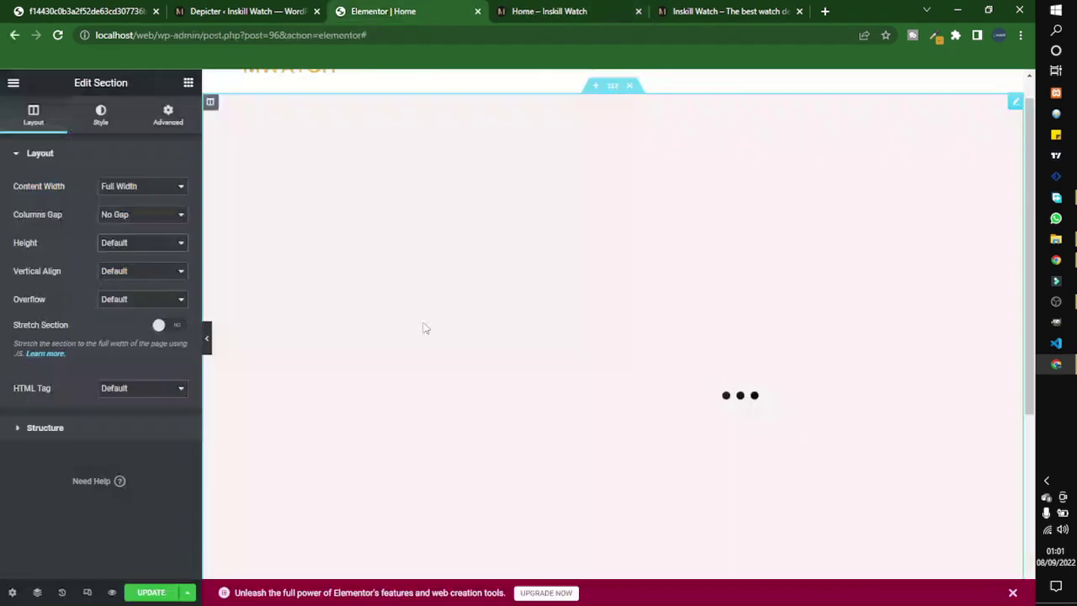
scroll(393, 337, down, 1)
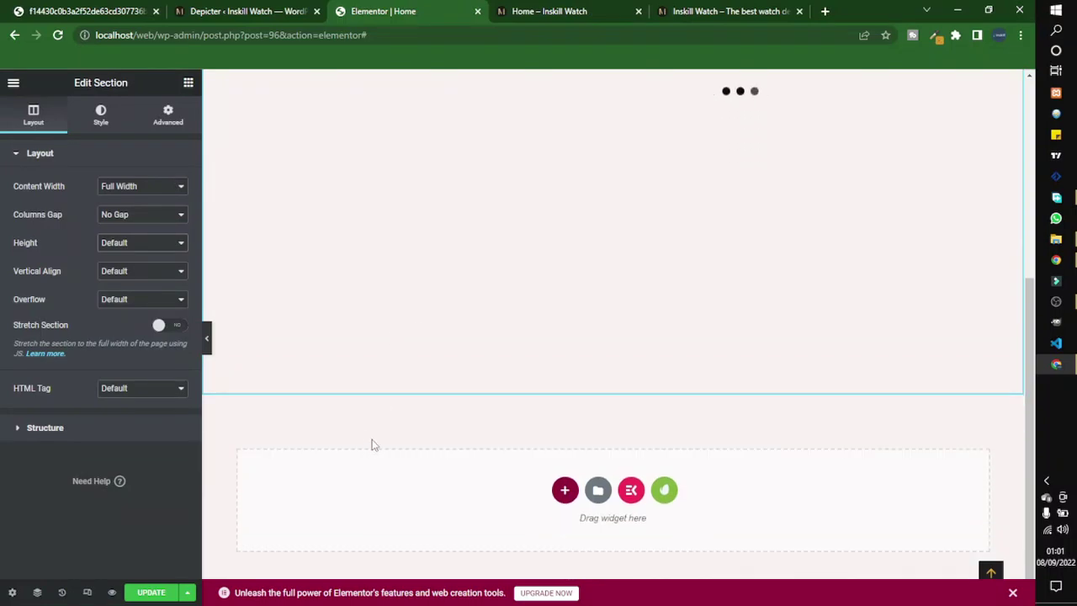
click(563, 490)
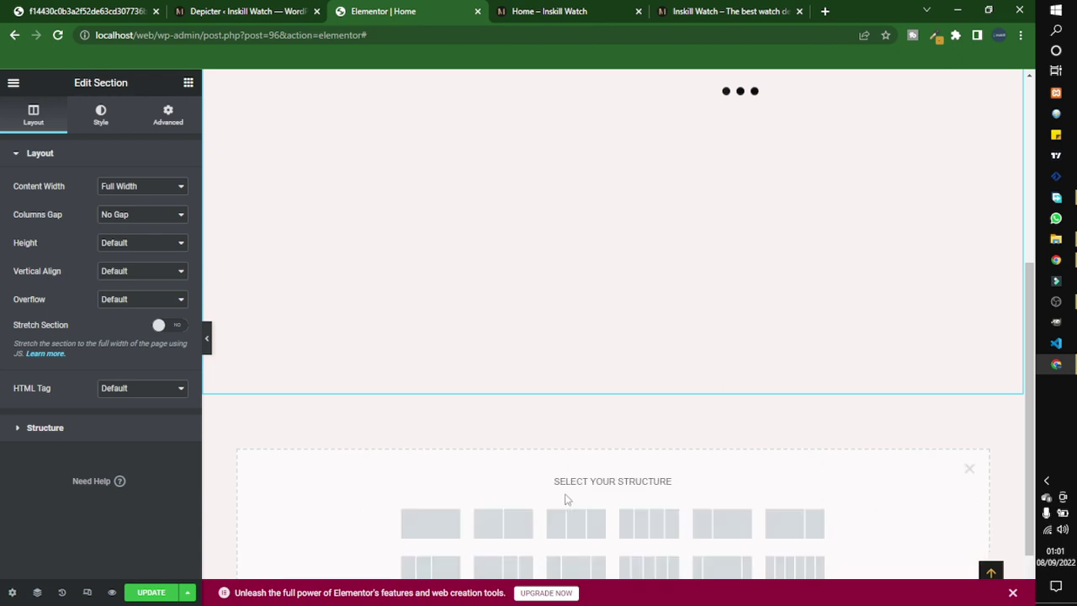
click(427, 523)
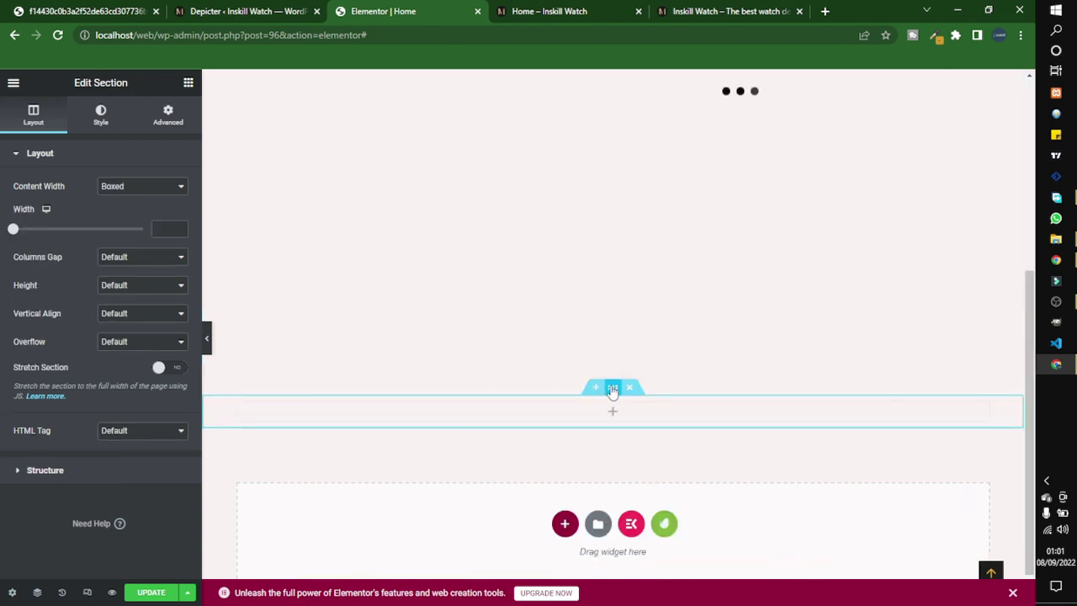
Step: Give the new section a classic background in the global colour Strongest text (#1d1d1d)
click(101, 120)
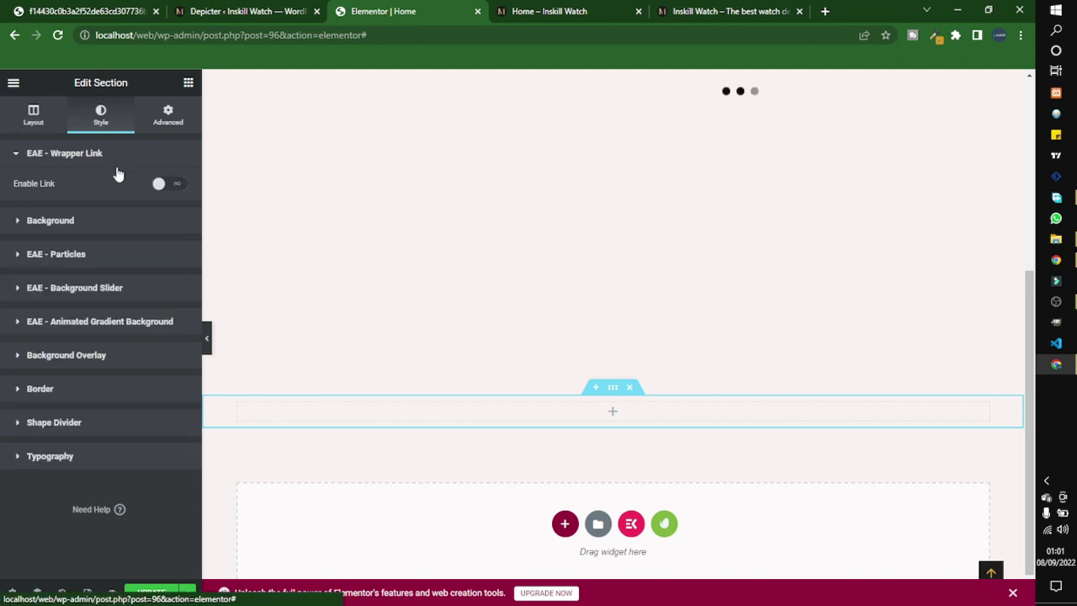
click(116, 221)
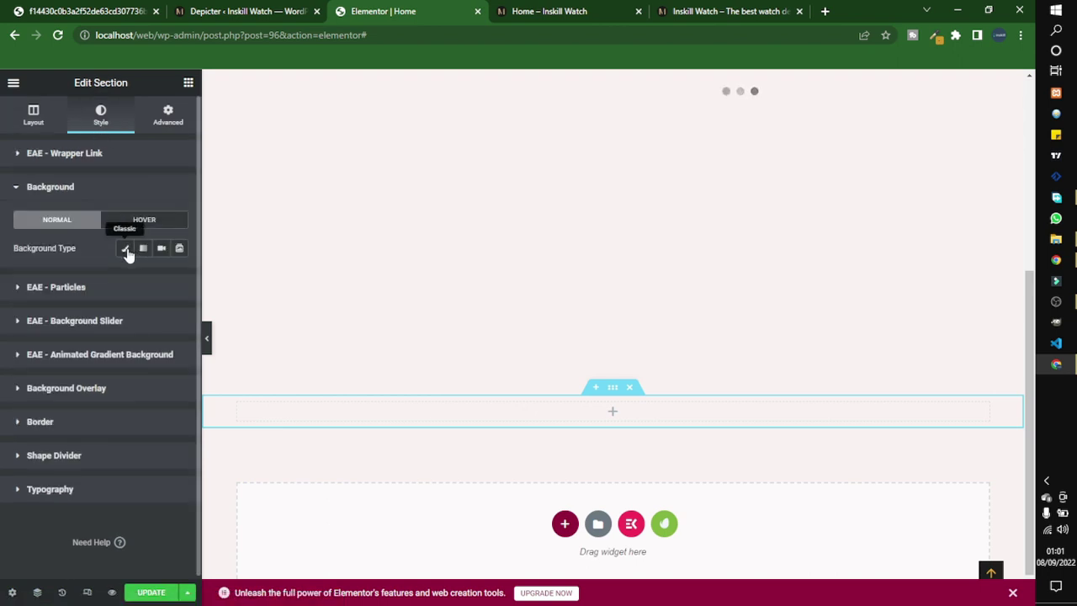
click(124, 247)
click(161, 276)
scroll(89, 446, down, 3)
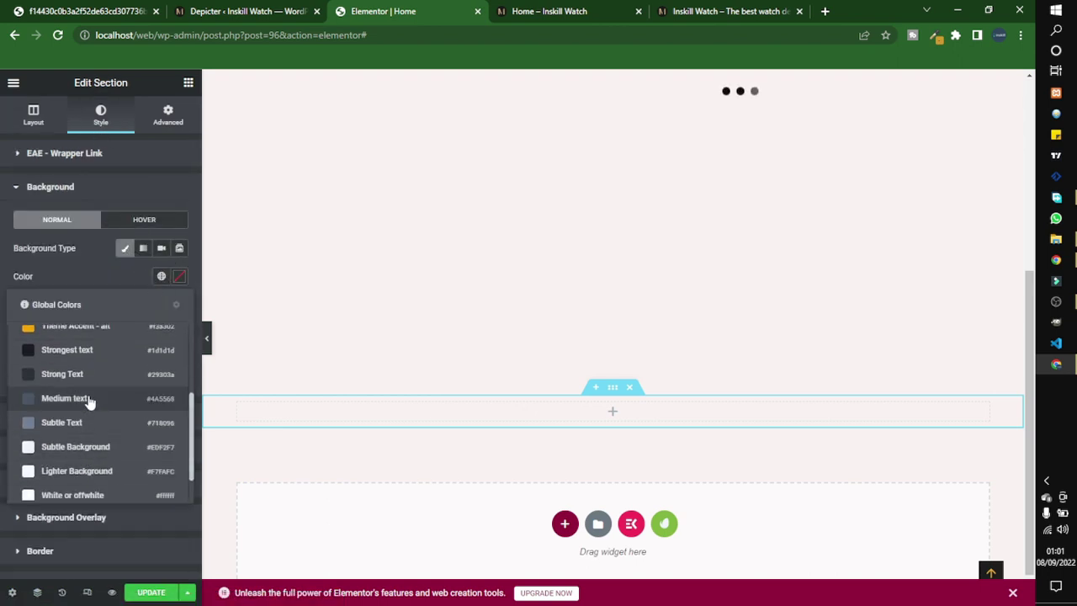
click(89, 353)
click(143, 220)
click(63, 221)
Step: Unlink the section's padding values and set the top and bottom padding to 80 px each
click(168, 118)
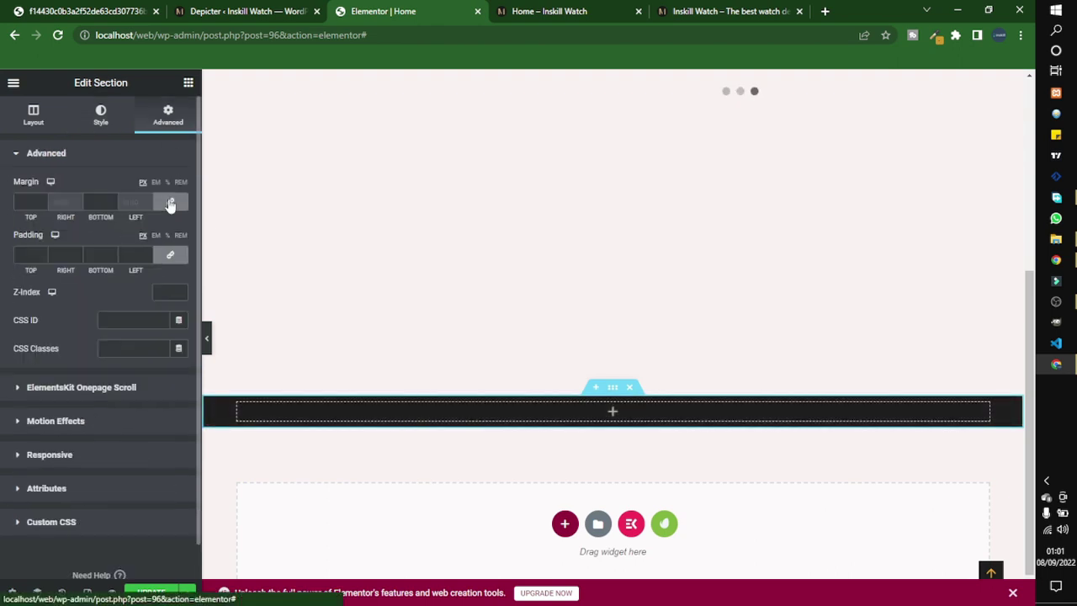
click(170, 254)
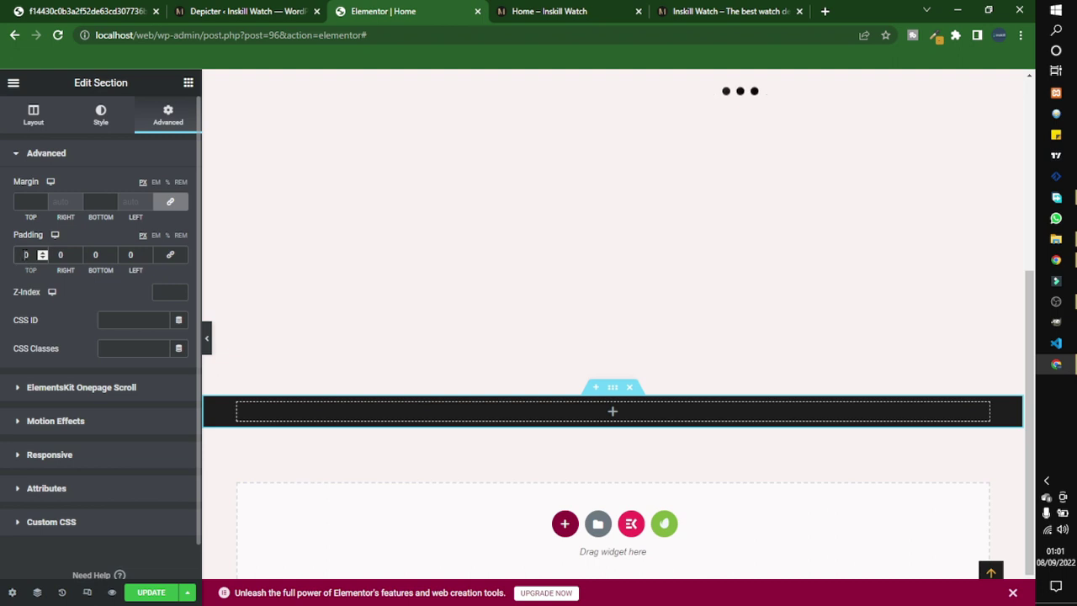
double_click(26, 254)
text(60)
click(94, 254)
text(80)
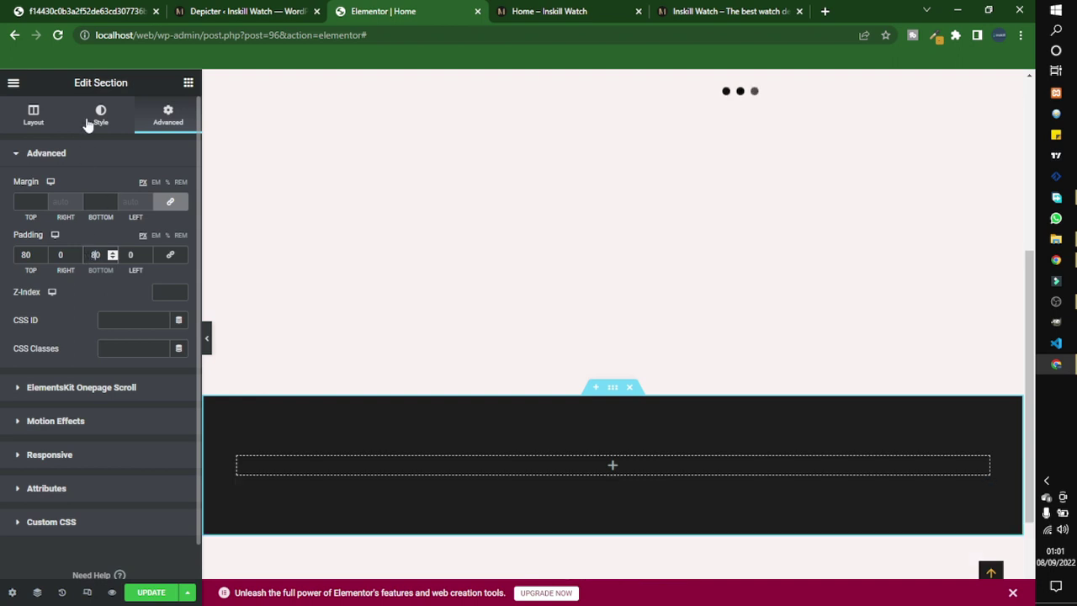
Step: Place an Inner Section in the dark section and duplicate a column to make three columns
click(189, 84)
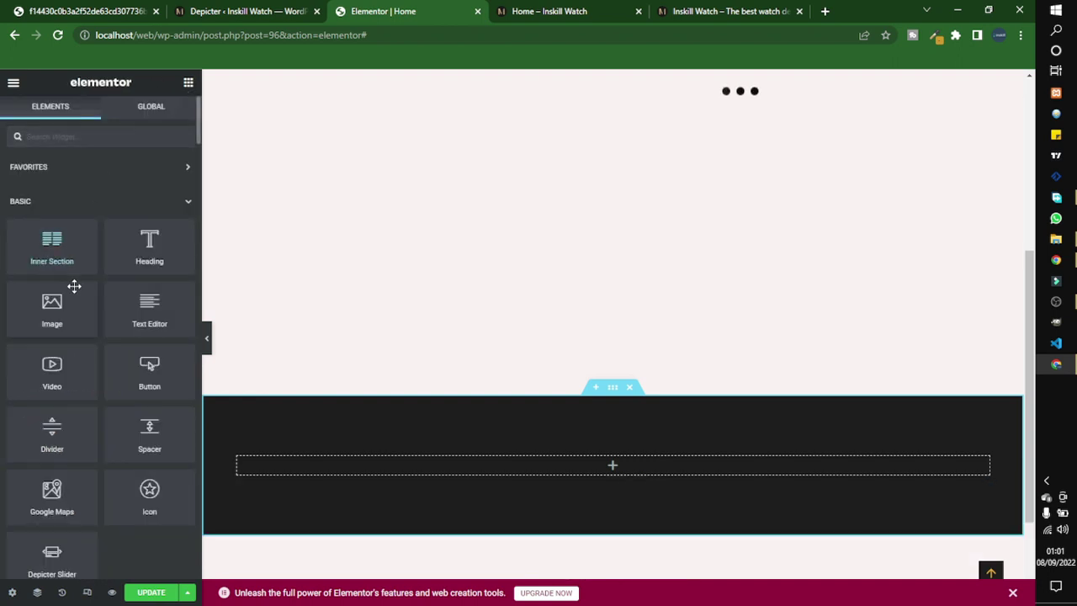
drag(51, 244, 363, 463)
right_click(259, 466)
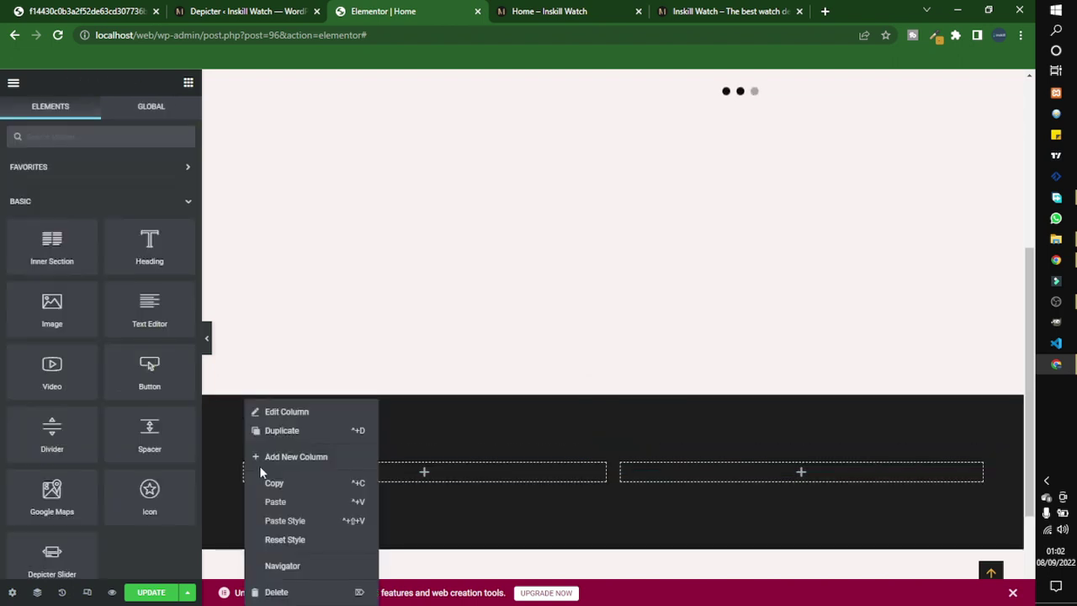
click(295, 432)
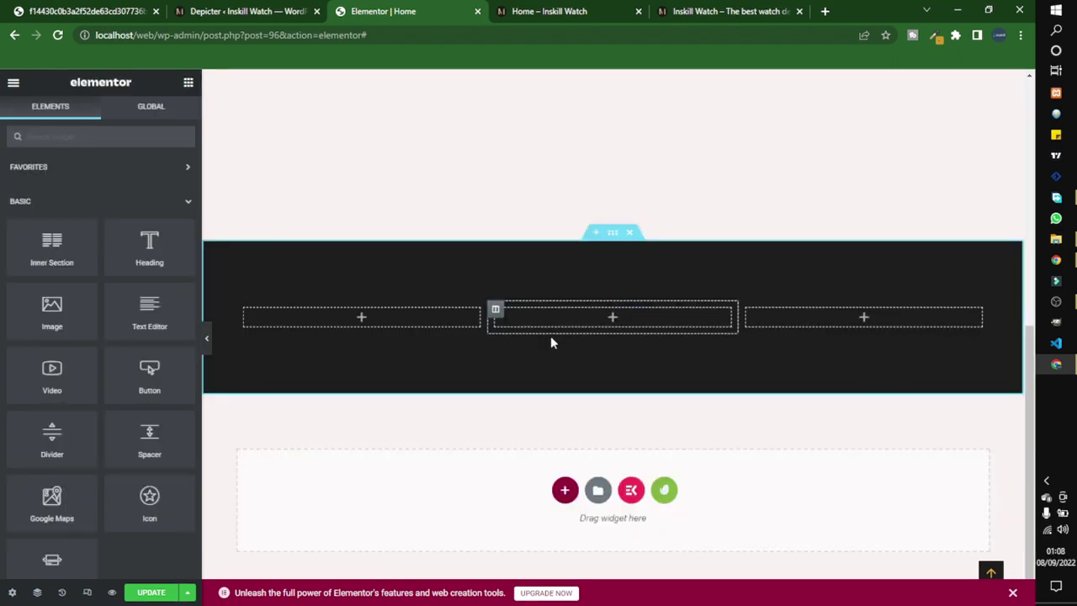
Step: Add an Image widget to the first inner column and insert water-proof-png.png from the media library
drag(52, 310, 337, 319)
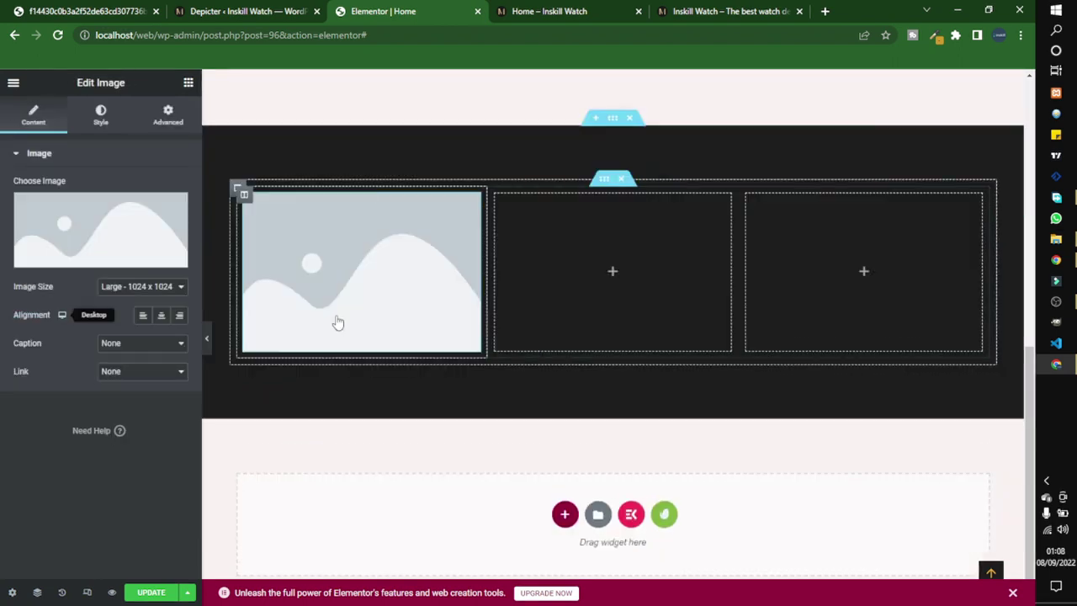
click(76, 248)
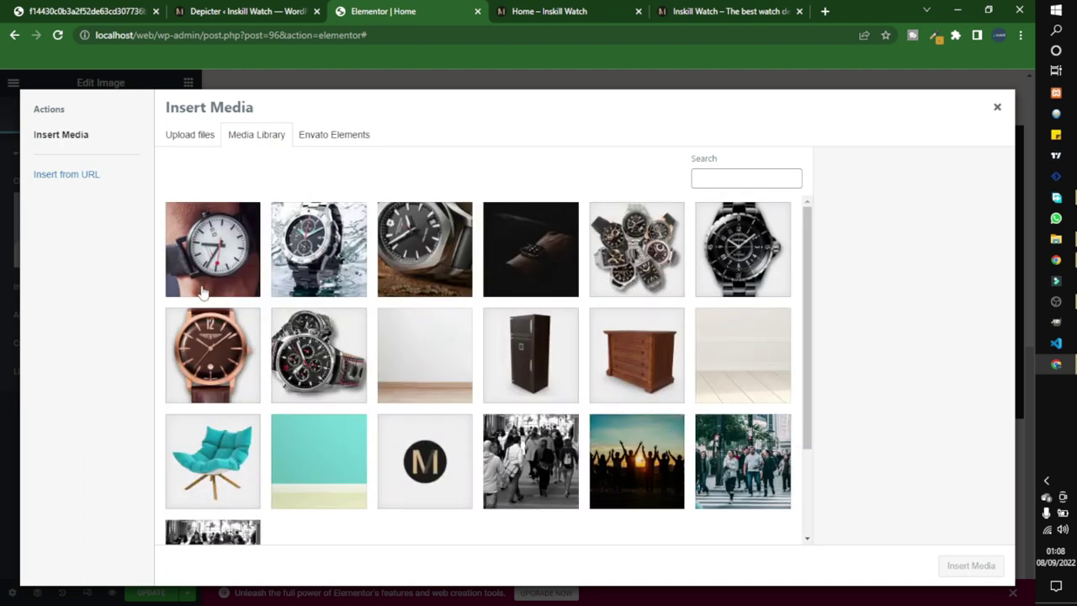
click(310, 259)
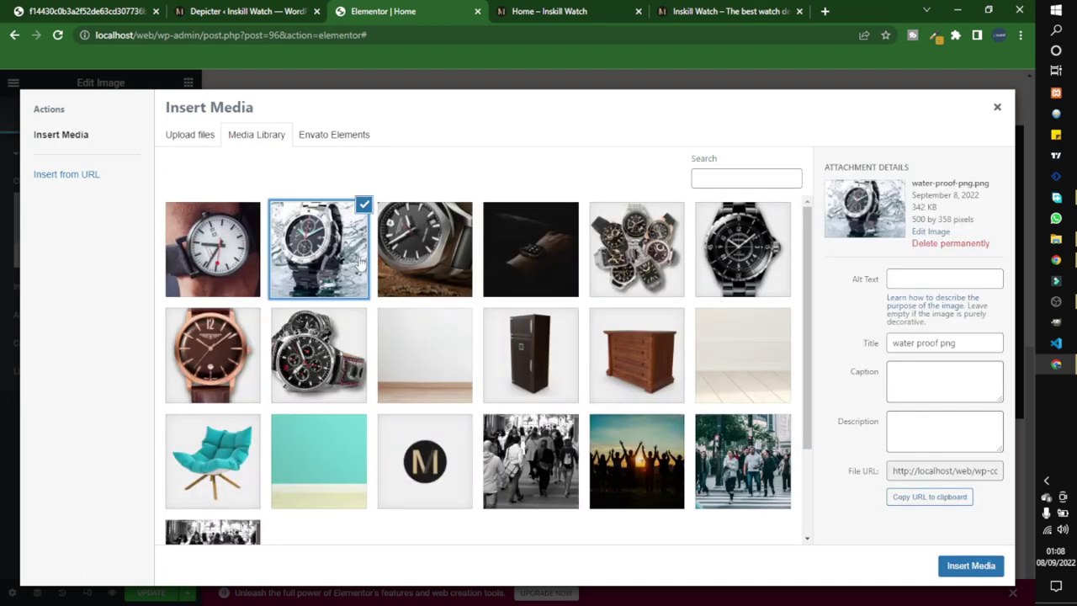
click(971, 566)
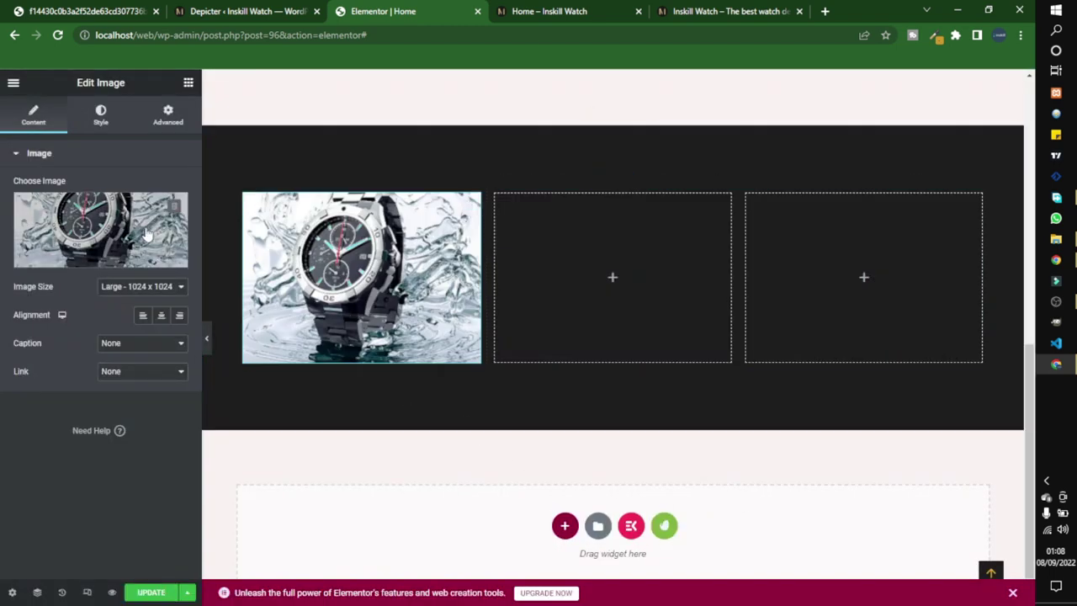
Step: Add Heading, Text Editor and Button widgets, in that order, below the watch image in the first column
click(187, 82)
drag(149, 245, 307, 344)
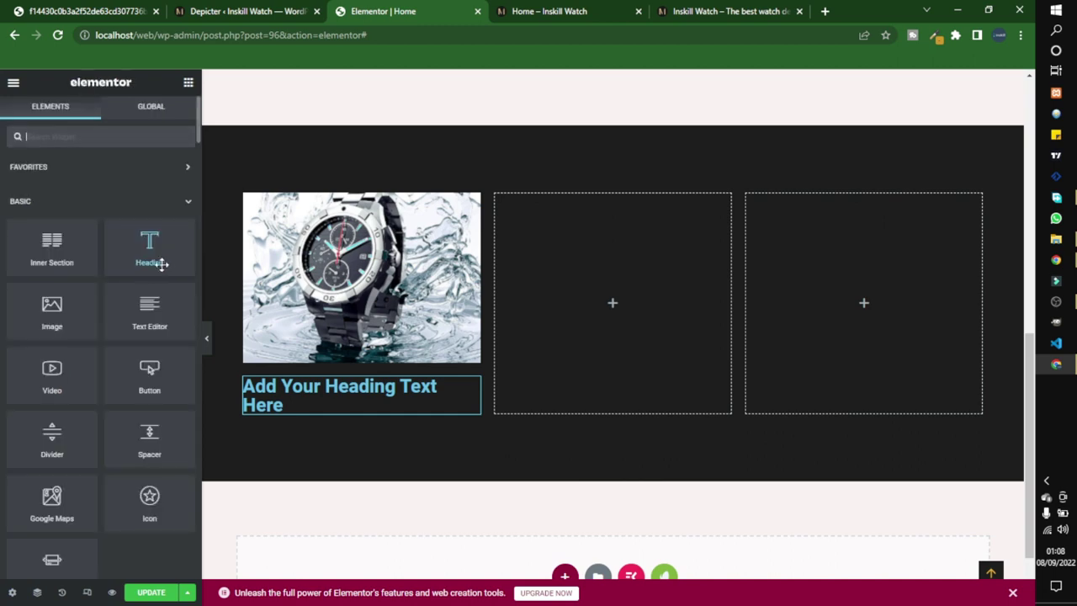
drag(149, 309, 253, 412)
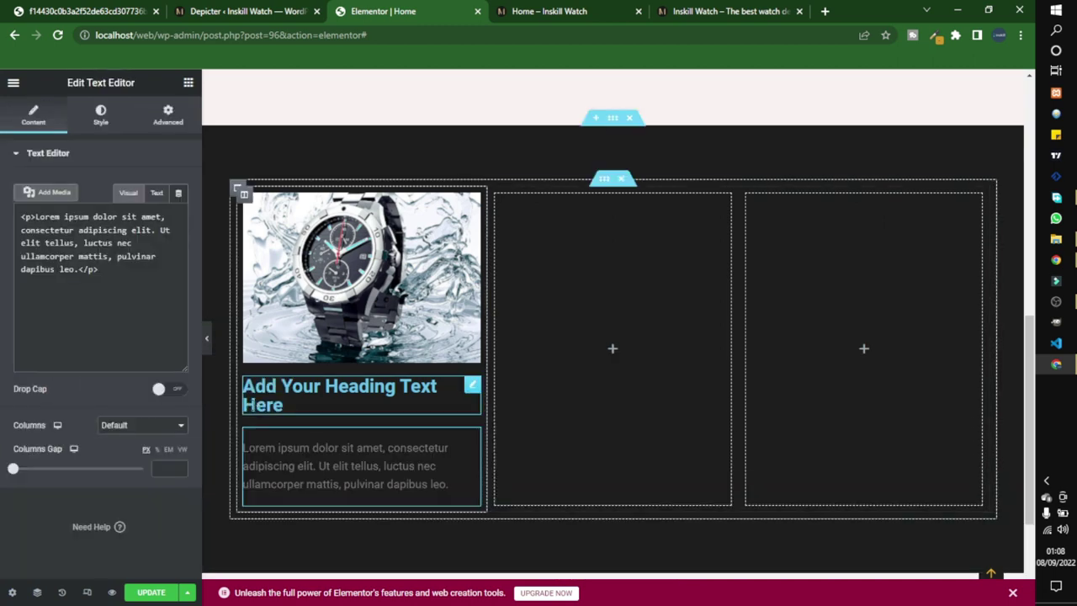
click(189, 83)
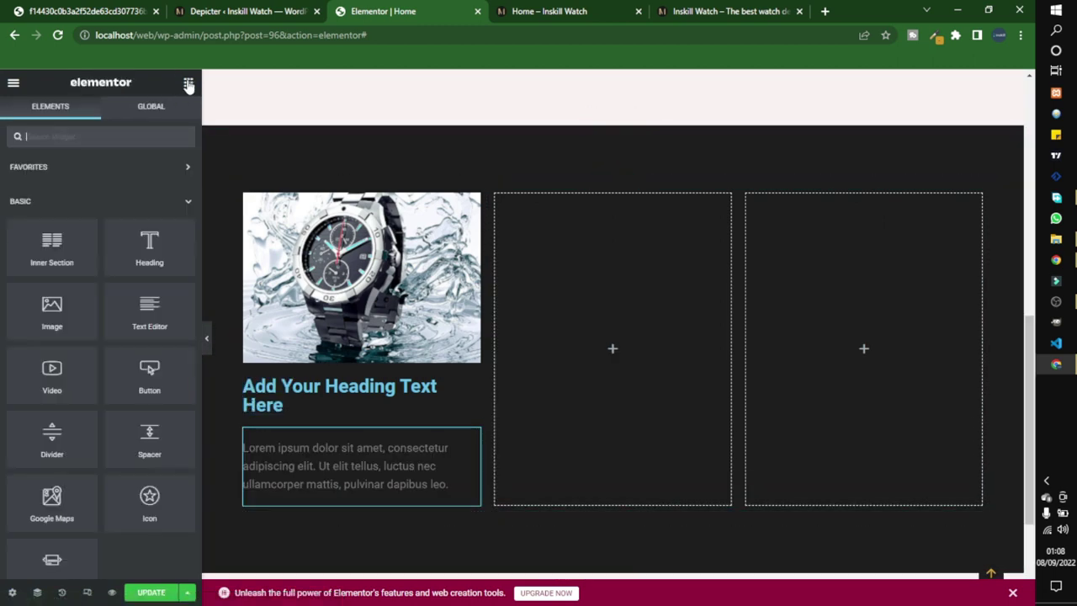
drag(145, 368, 274, 491)
Step: Change the heading's title to "Water Proof" and set its text colour to #E1E1E1
click(472, 384)
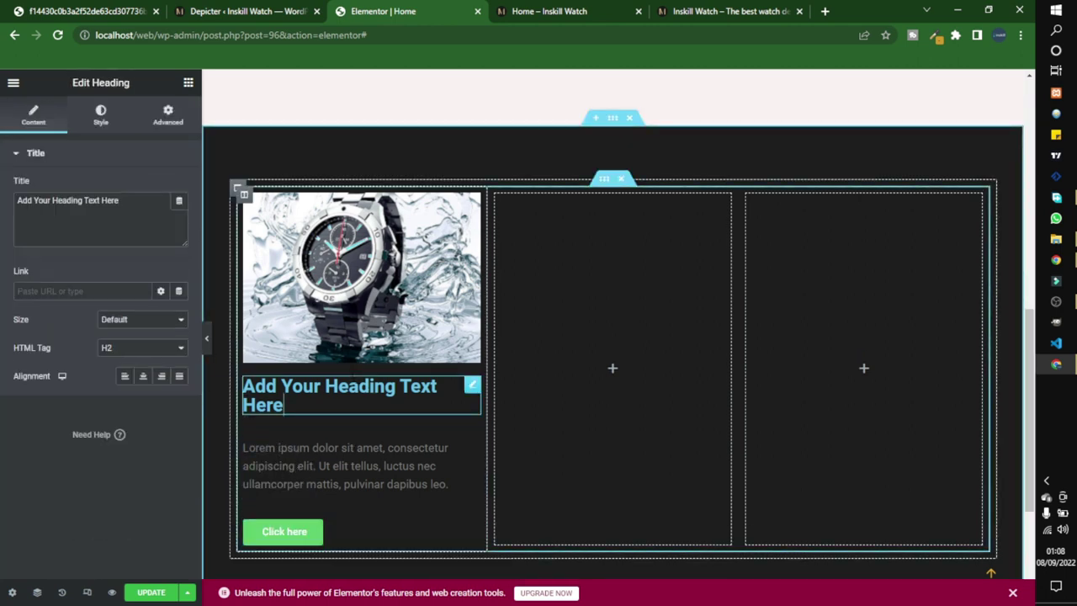
triple_click(67, 200)
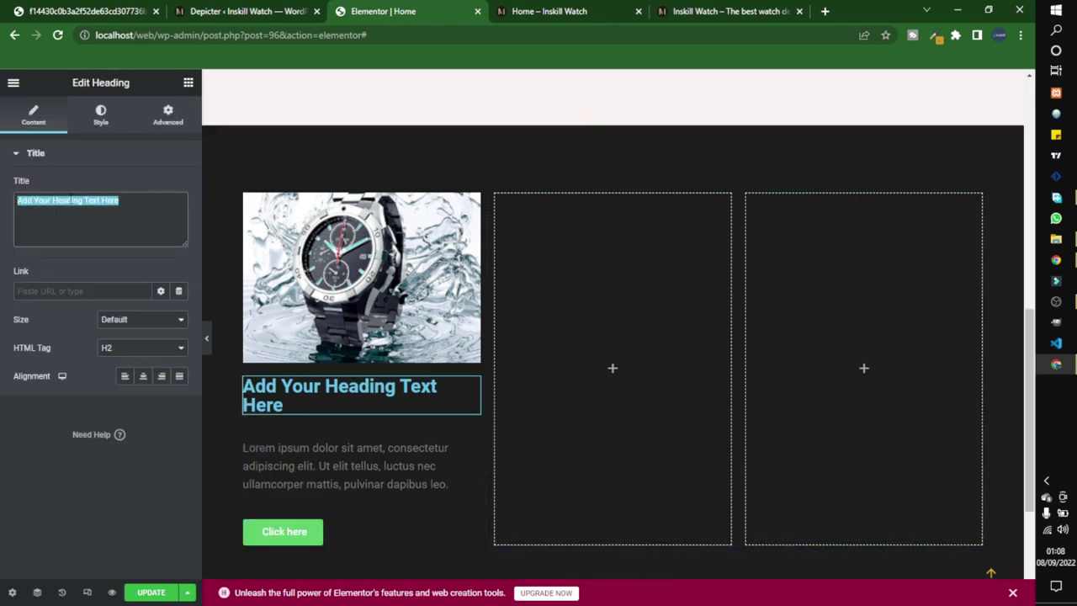
text(Water Proof)
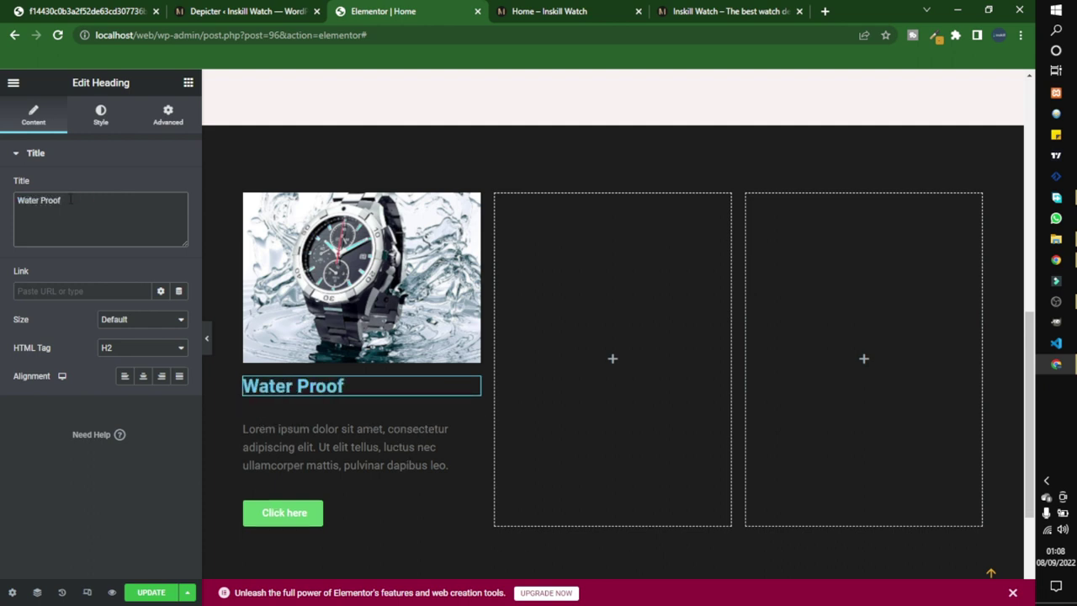
click(371, 387)
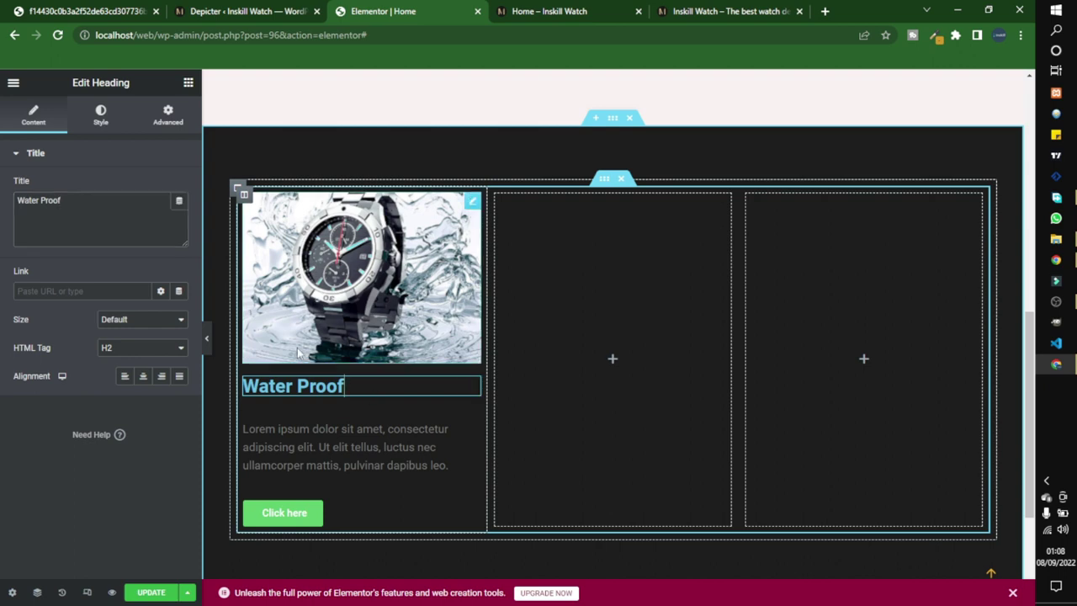
click(104, 118)
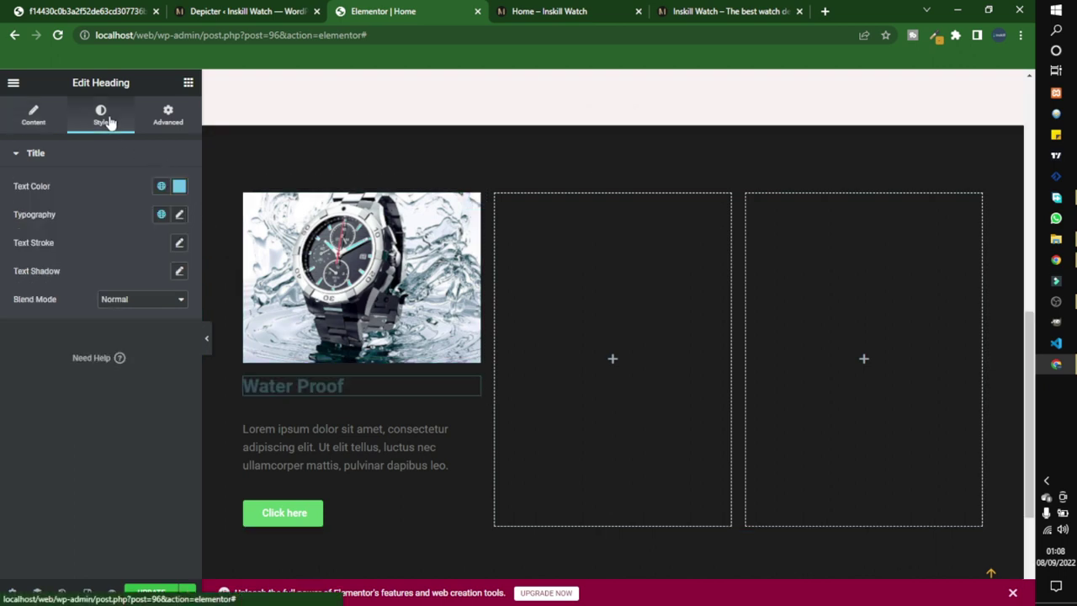
click(179, 186)
text(#E1E1E1)
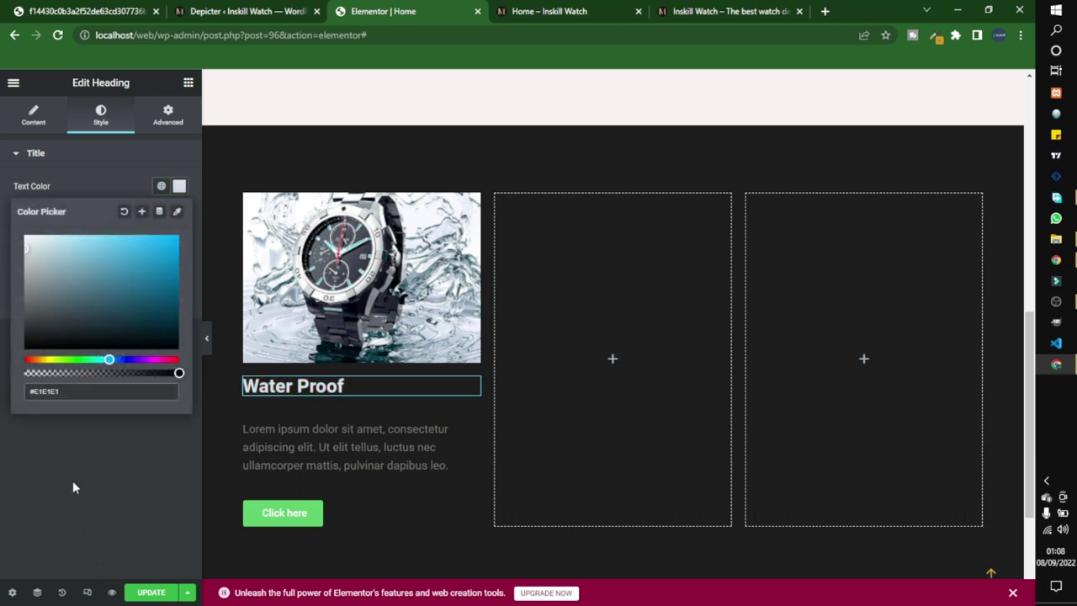
click(93, 508)
Step: Change the text colour of the paragraph below the Water Proof heading to a very light grey
click(362, 446)
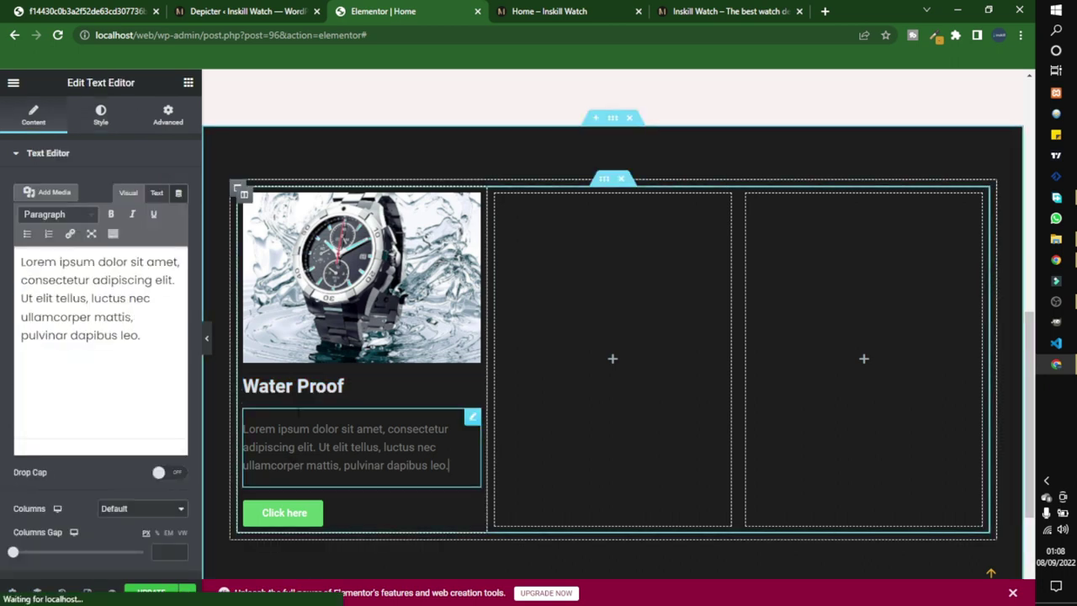
click(101, 116)
click(178, 214)
drag(26, 322, 11, 277)
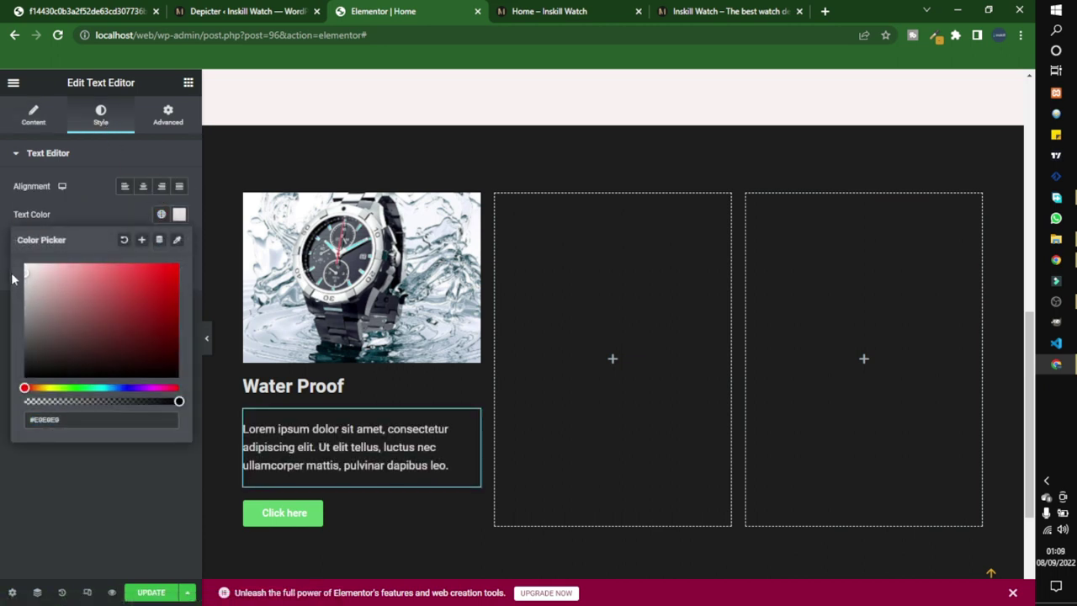
click(34, 473)
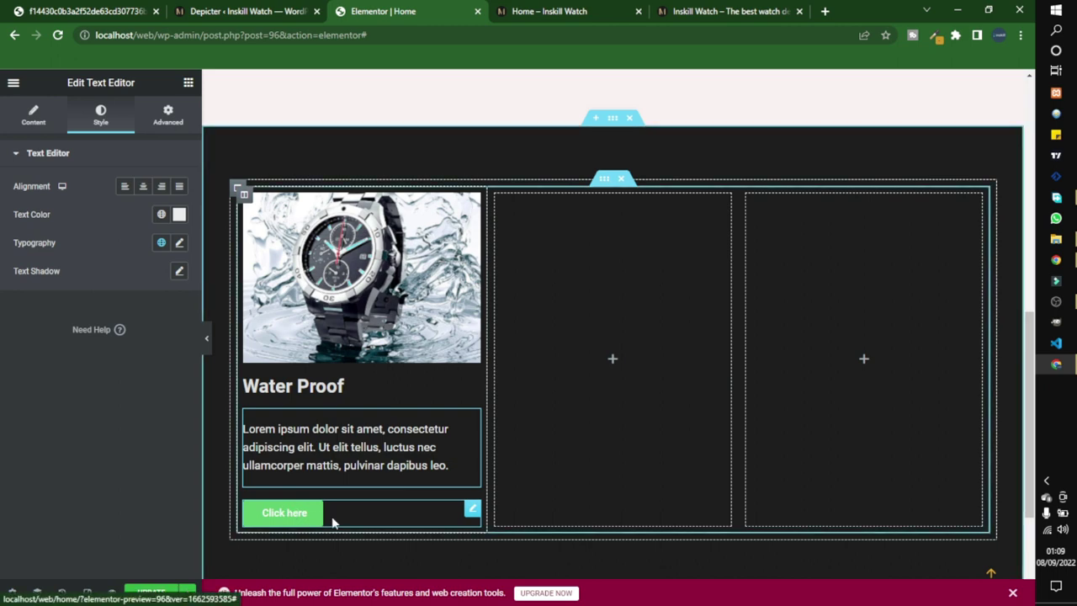
Step: Make the "Click here" button's background fully transparent and give its text the orange global theme accent colour
click(328, 515)
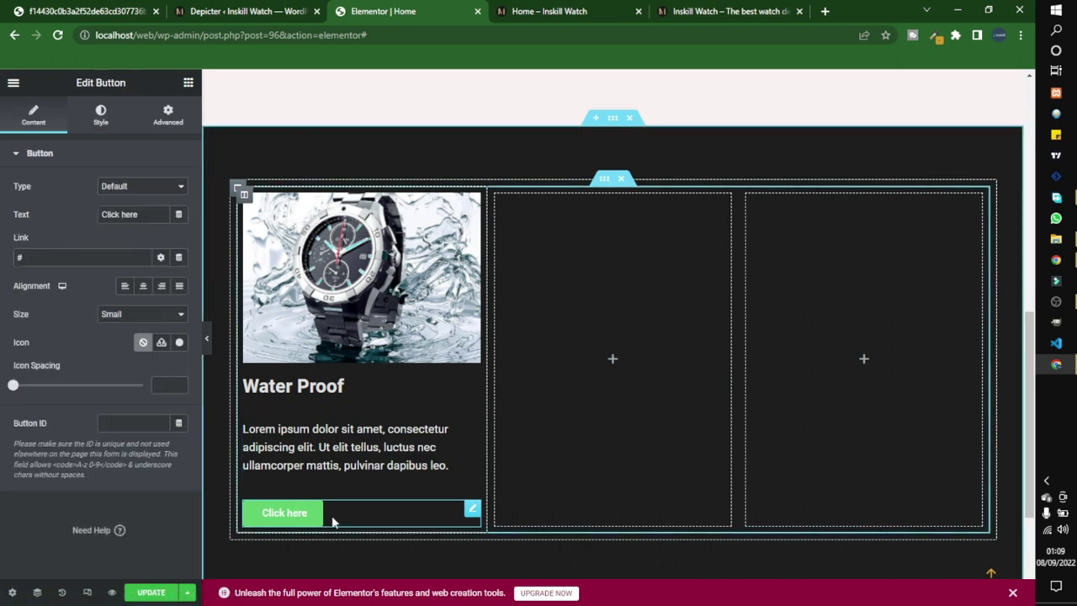
click(100, 122)
click(161, 327)
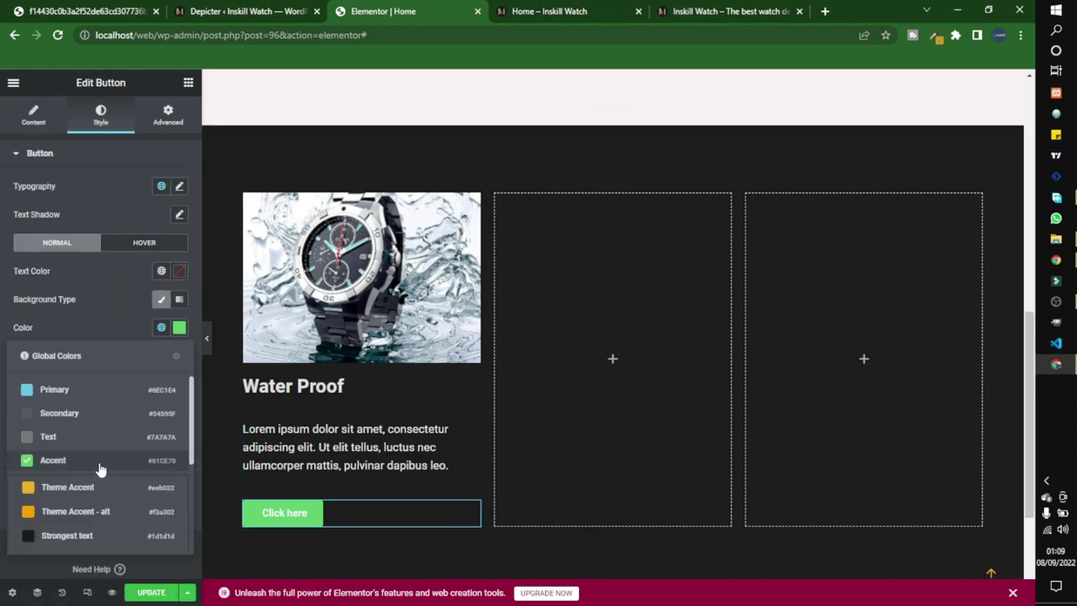
click(179, 327)
drag(130, 514, 4, 503)
click(93, 307)
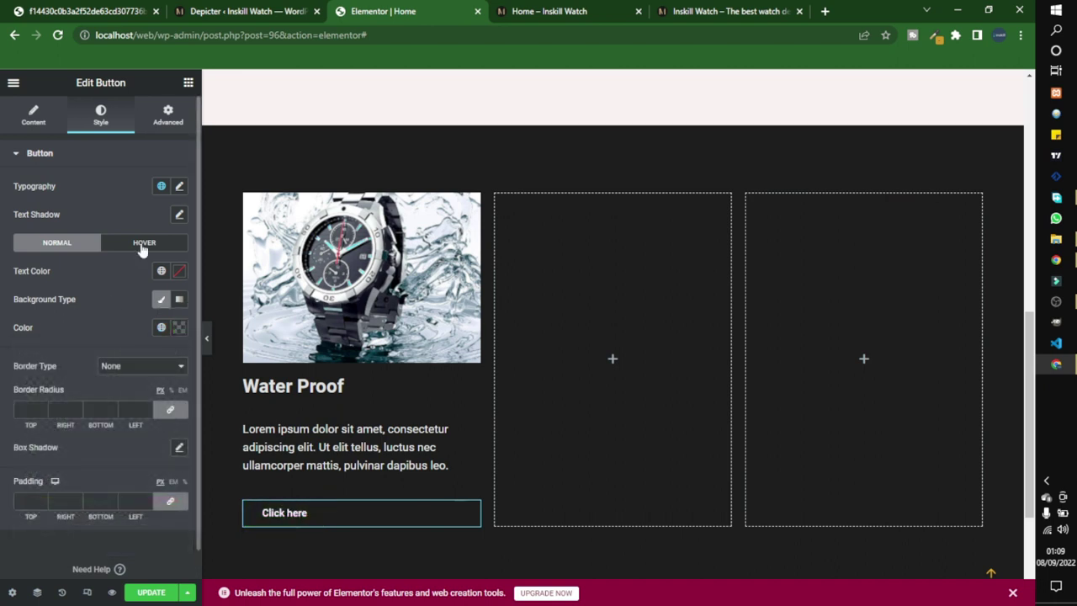
click(161, 271)
click(48, 431)
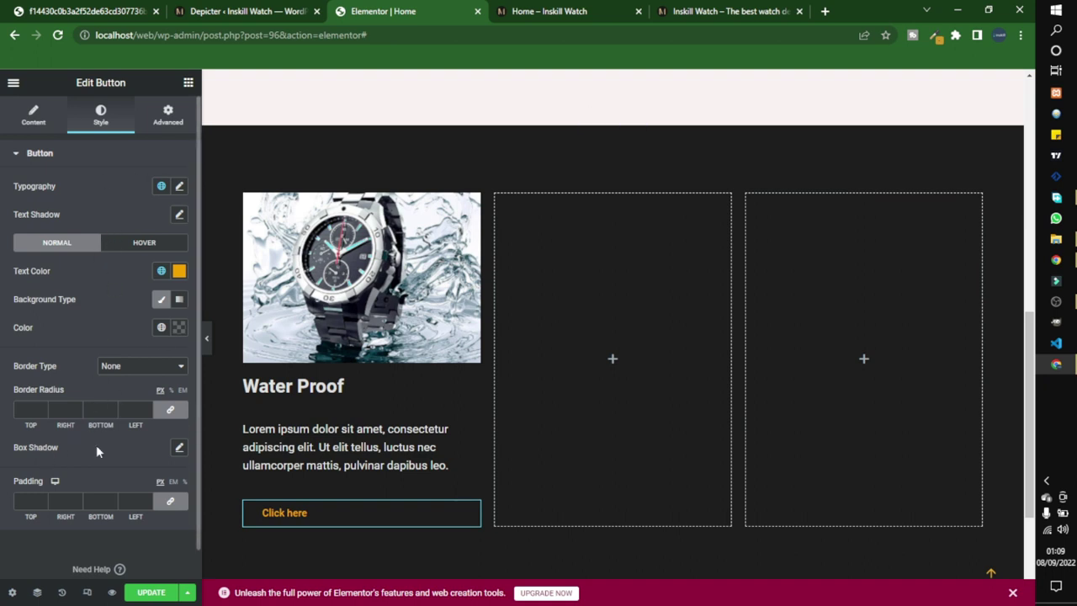
Step: Unlink the button's padding values with 0 px on all sides and open the button's content settings
click(173, 503)
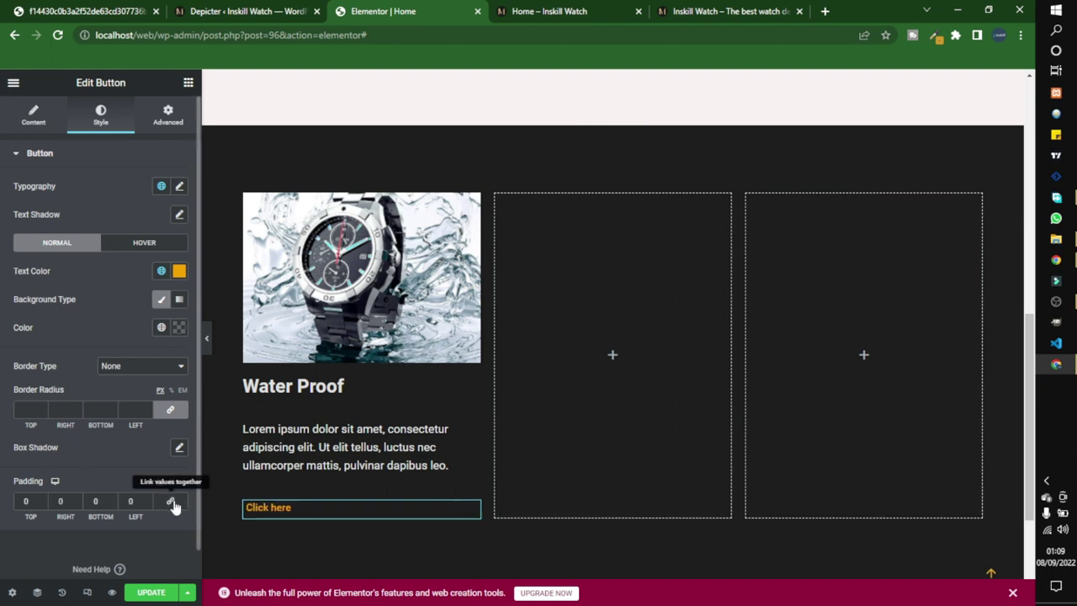
click(33, 116)
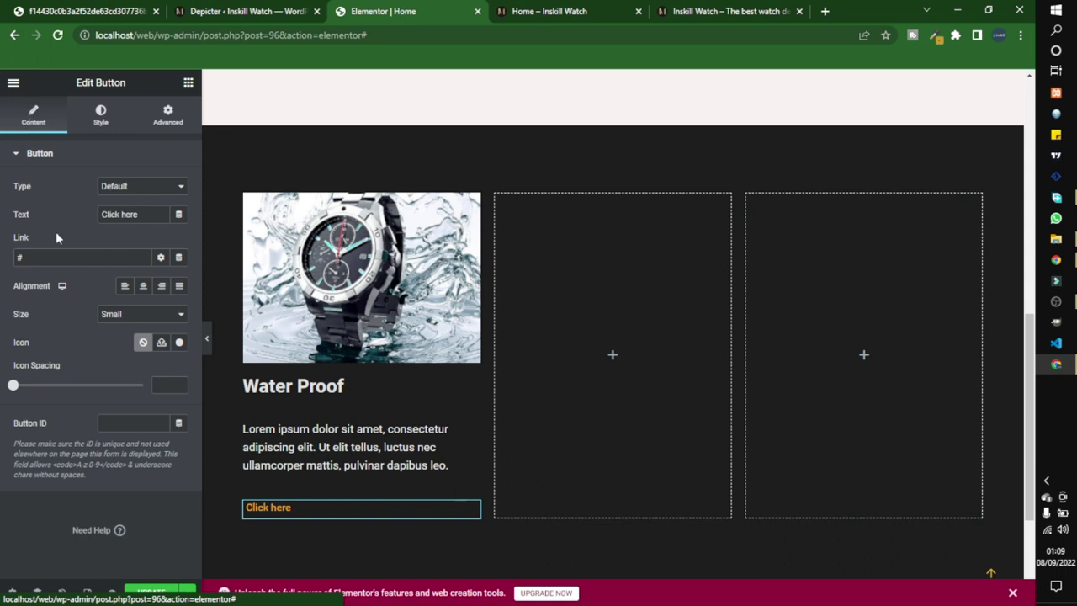
Step: Add a right-arrow icon to the "Click here" button, positioned after the text with an icon spacing of 12
click(179, 344)
text(arrow)
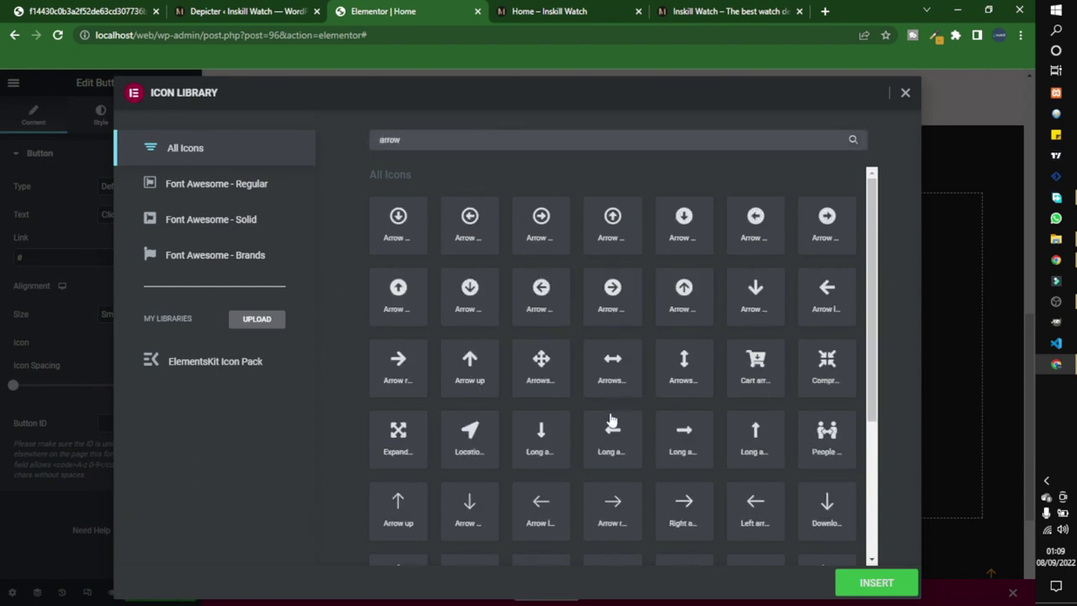
click(613, 510)
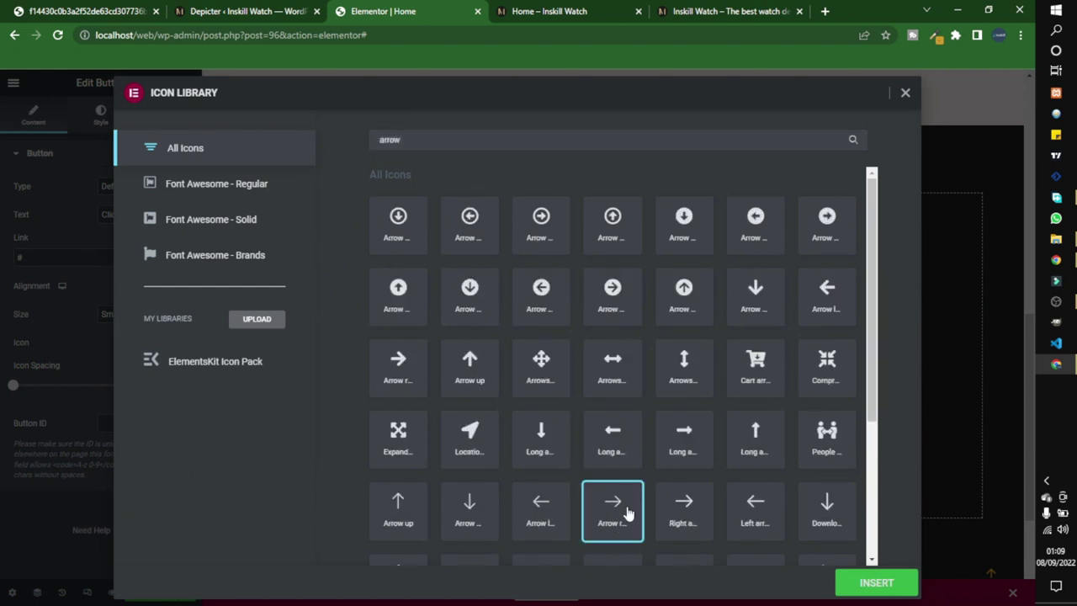
click(850, 582)
click(132, 375)
click(127, 396)
drag(13, 419, 43, 421)
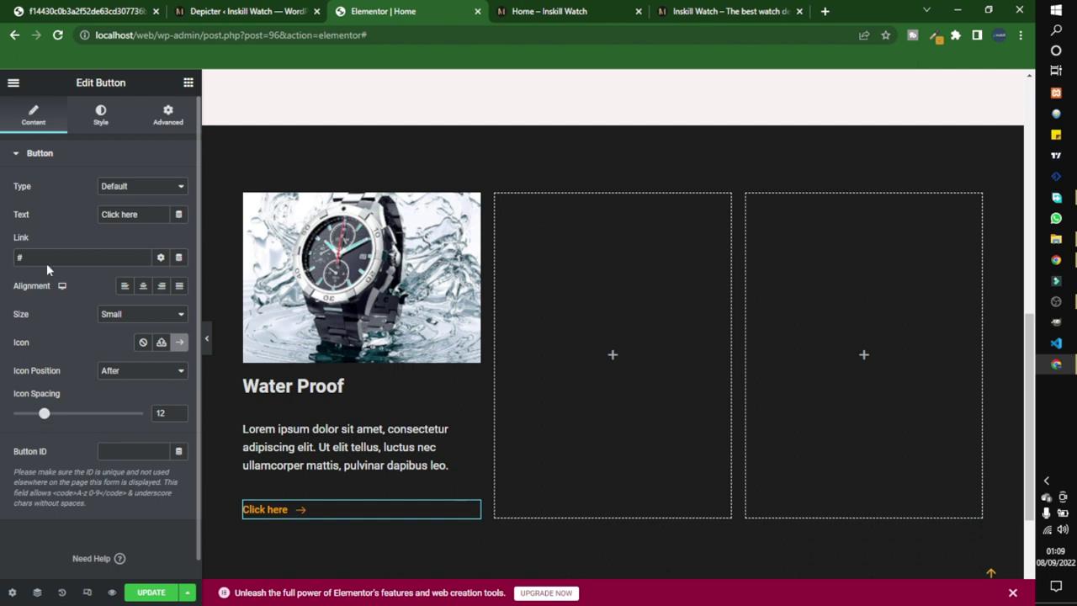
Step: Set the button's font size to 16 px and change its text to "Preorder"
click(101, 116)
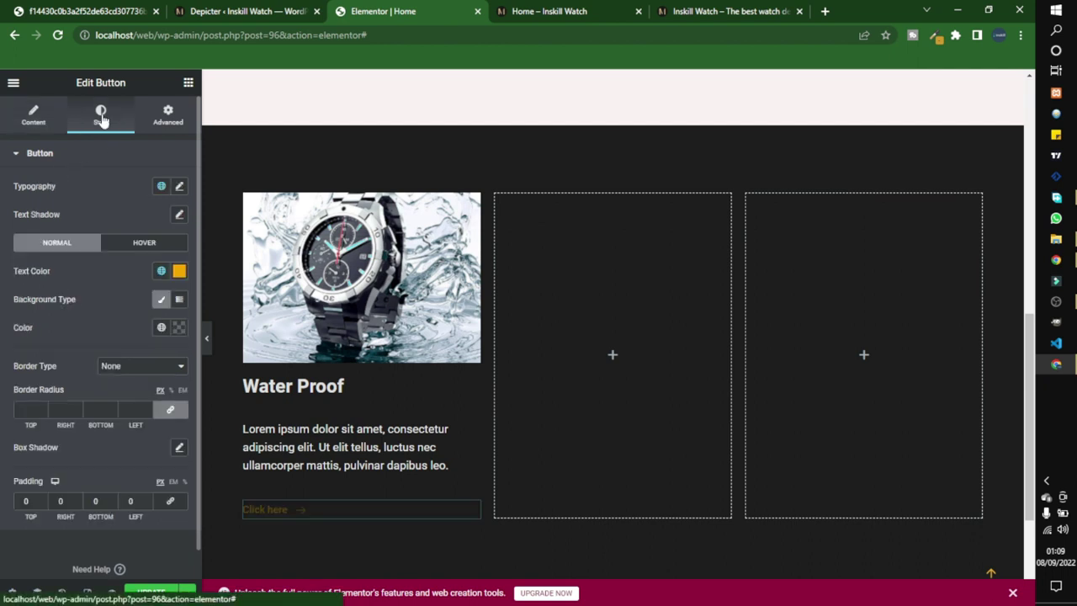
click(180, 186)
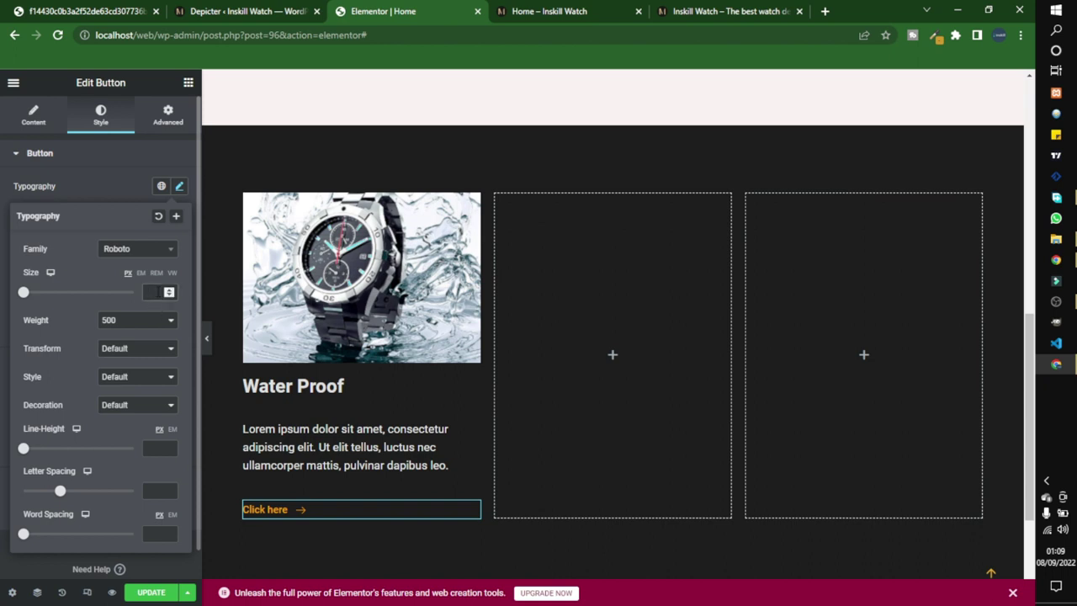
drag(24, 292, 31, 292)
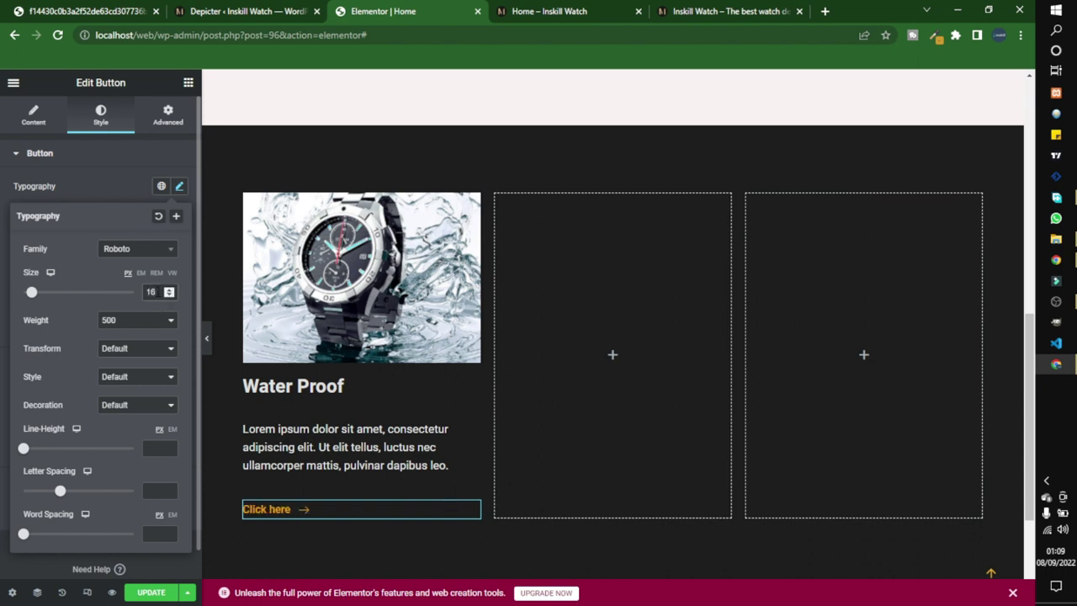
click(39, 122)
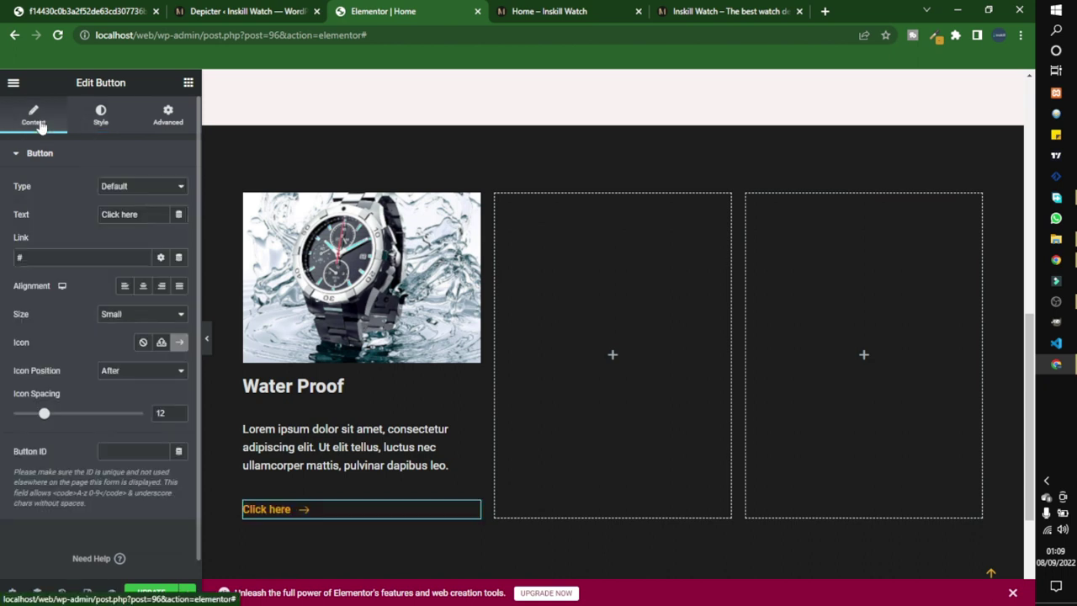
triple_click(118, 214)
text(Preorder)
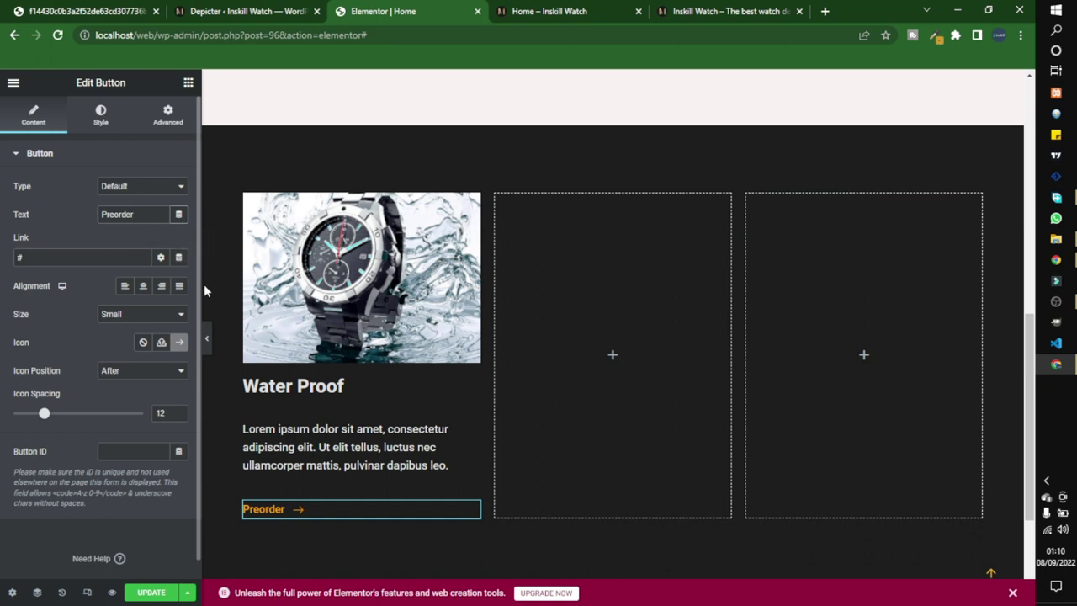
Step: Unlink the Water Proof heading's margins and set the right and left margins to 20 px
click(362, 375)
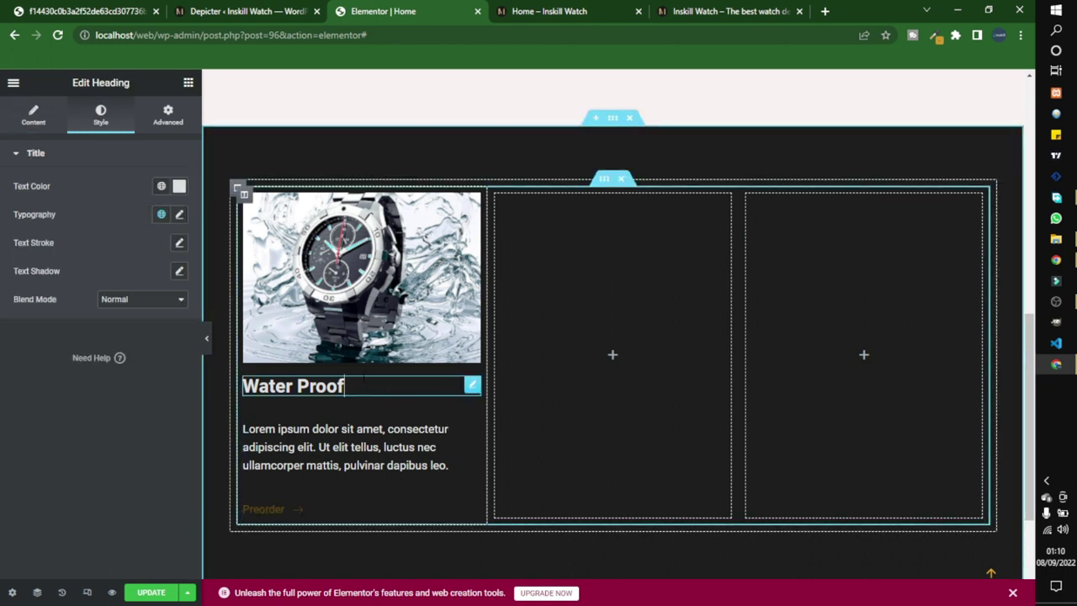
click(167, 120)
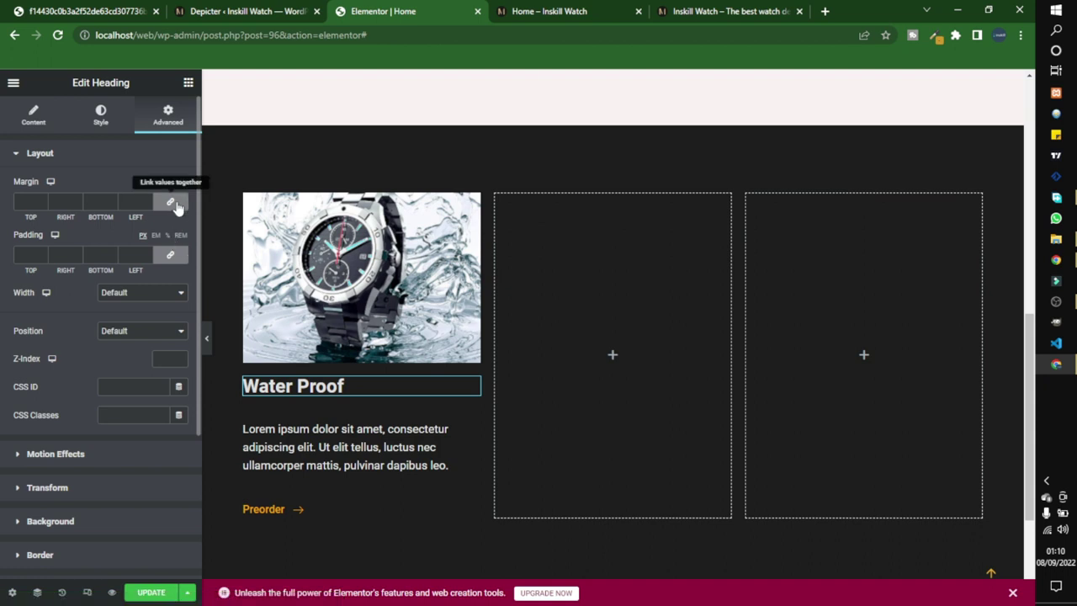
click(172, 202)
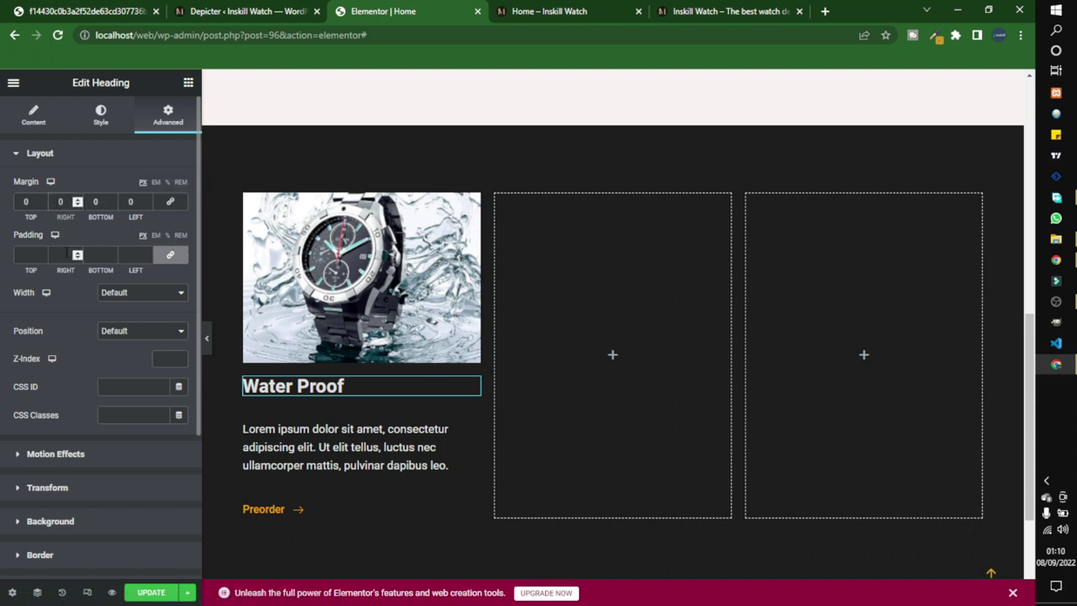
text(1)
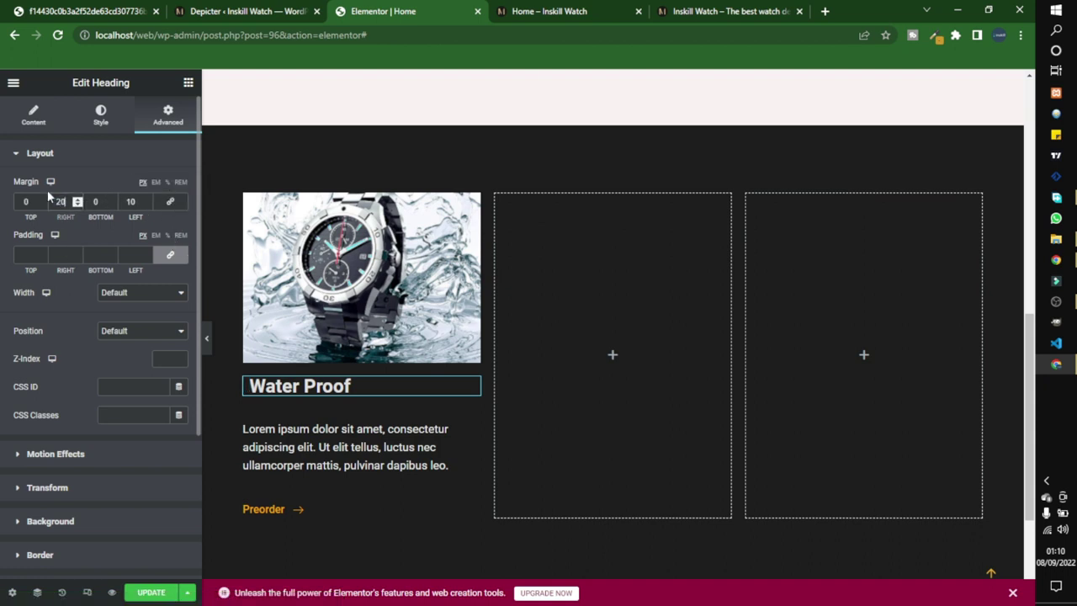
click(131, 202)
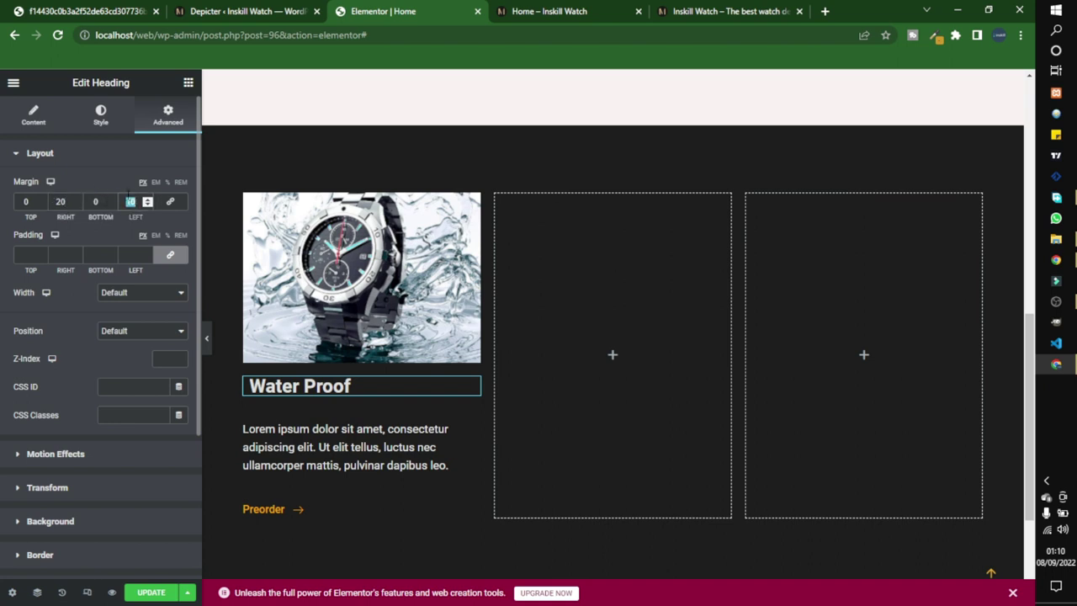
text(20)
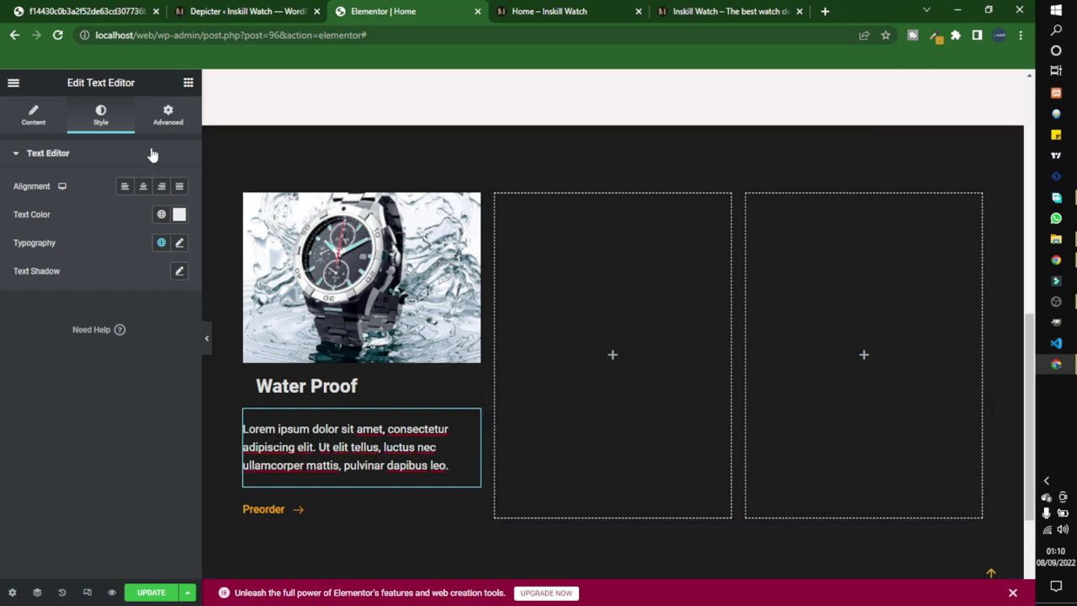
Step: Give the paragraph below the Water Proof heading unlinked right and left margins of 20 px
click(167, 116)
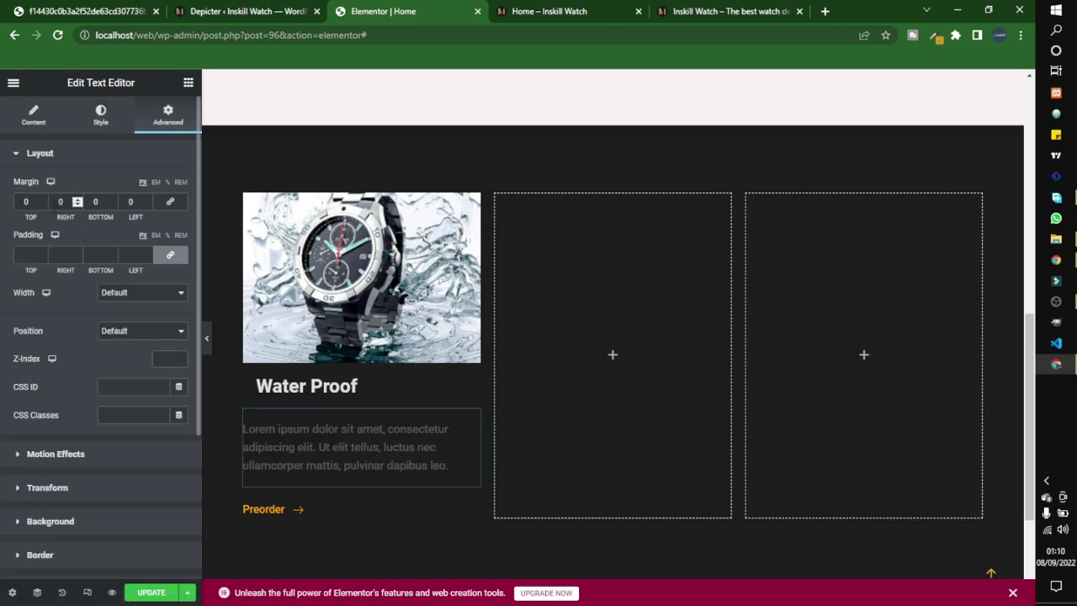
click(61, 202)
text(20)
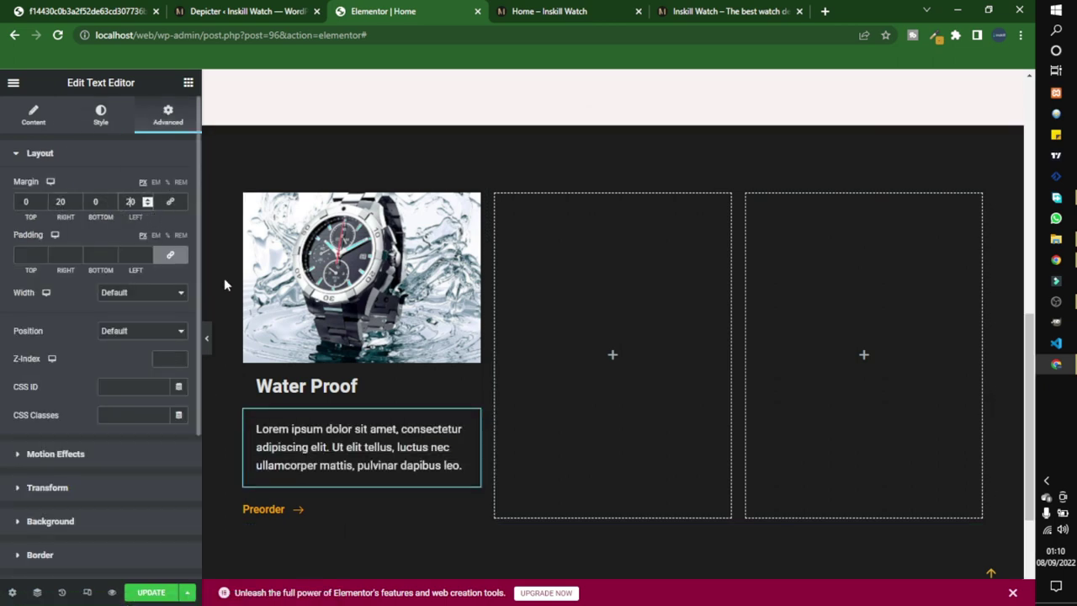
Step: Set the Preorder button's right and left margins to 20 px, keeping top and bottom at 0
click(267, 509)
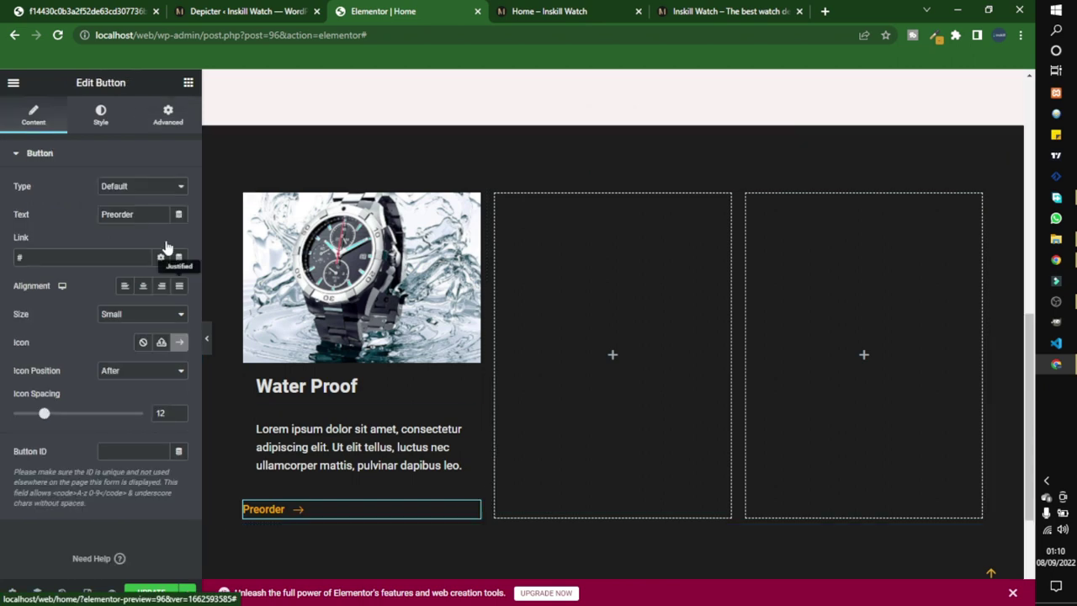
click(168, 115)
click(67, 202)
text(20)
click(131, 201)
text(20)
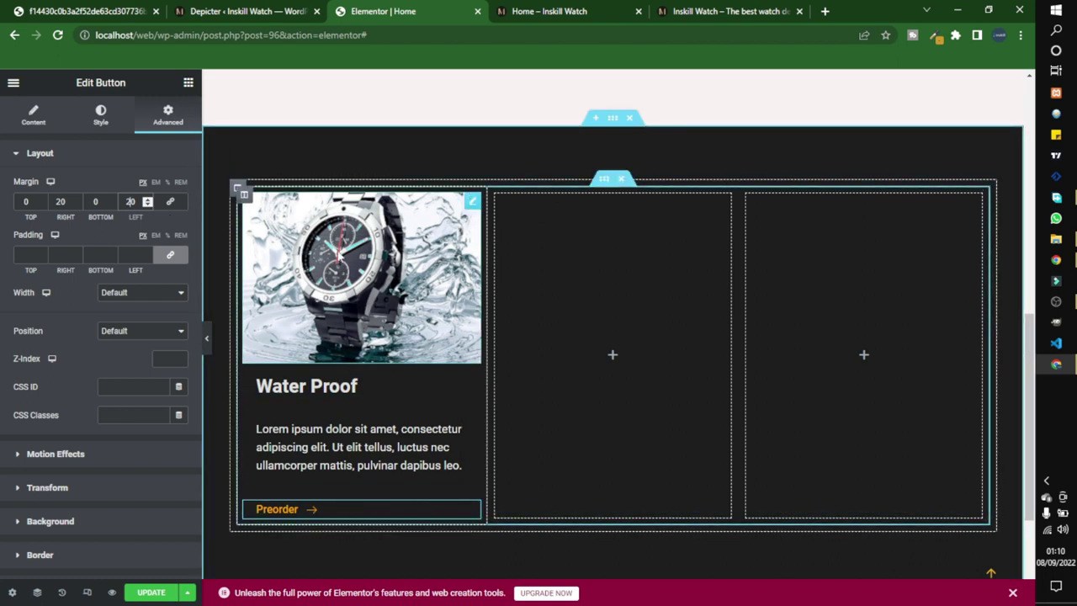
Step: Set a linked margin of 10 px on all sides of the column containing the Water Proof content
click(244, 197)
click(168, 118)
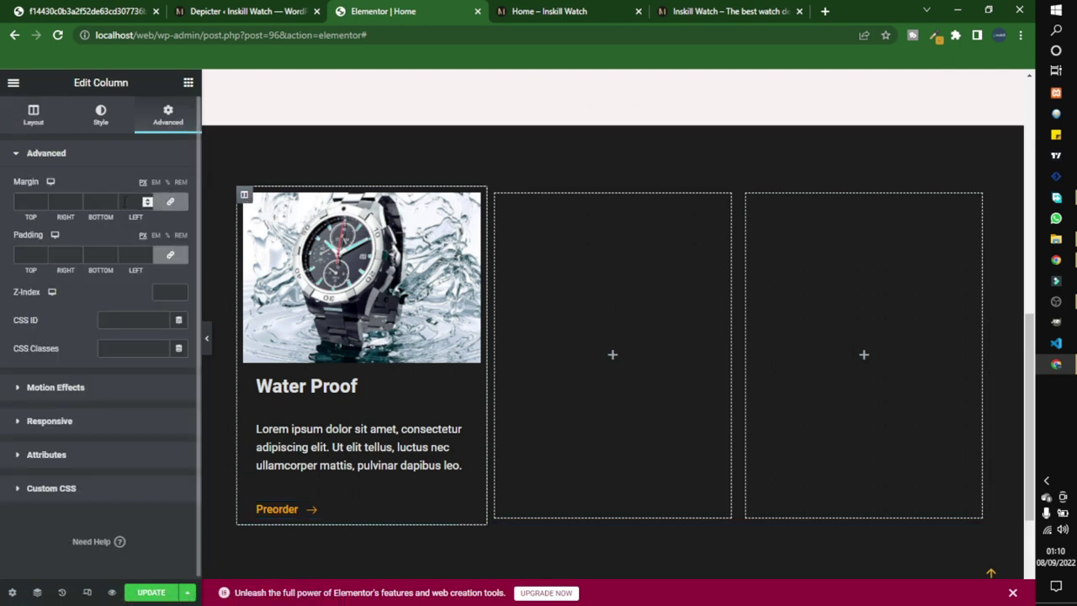
click(33, 200)
text(10)
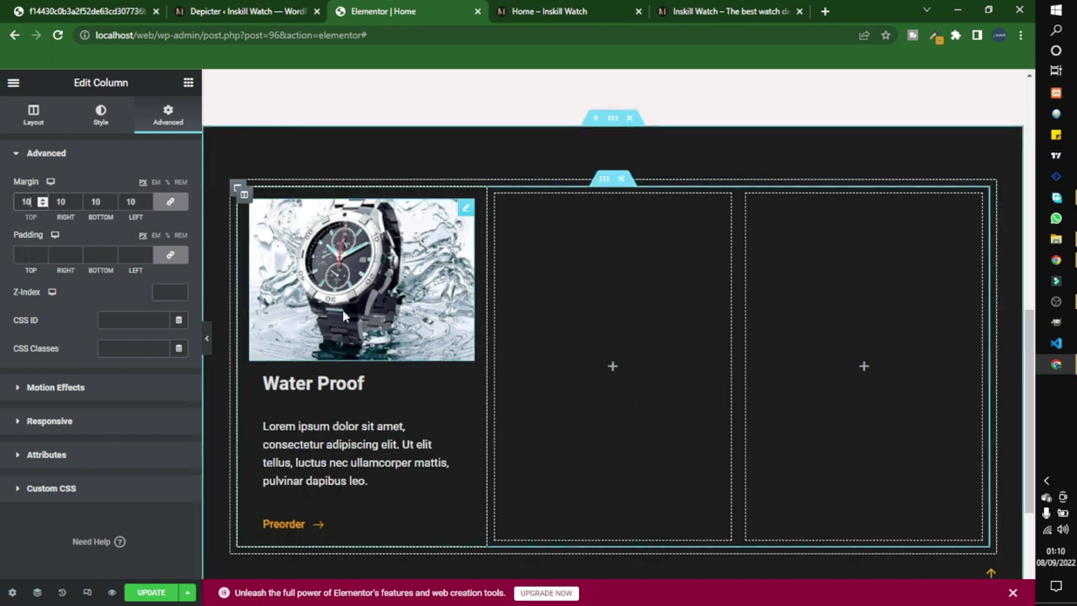
Step: Add a box shadow to the Water Proof column with the colour rgba(0, 0, 0, 0.7)
click(101, 122)
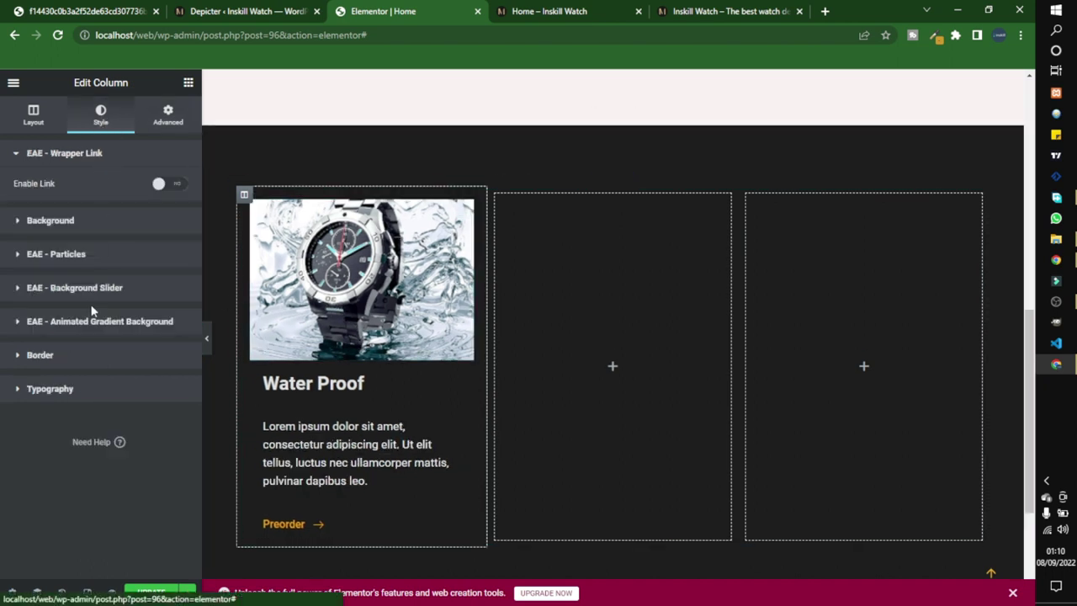
click(97, 356)
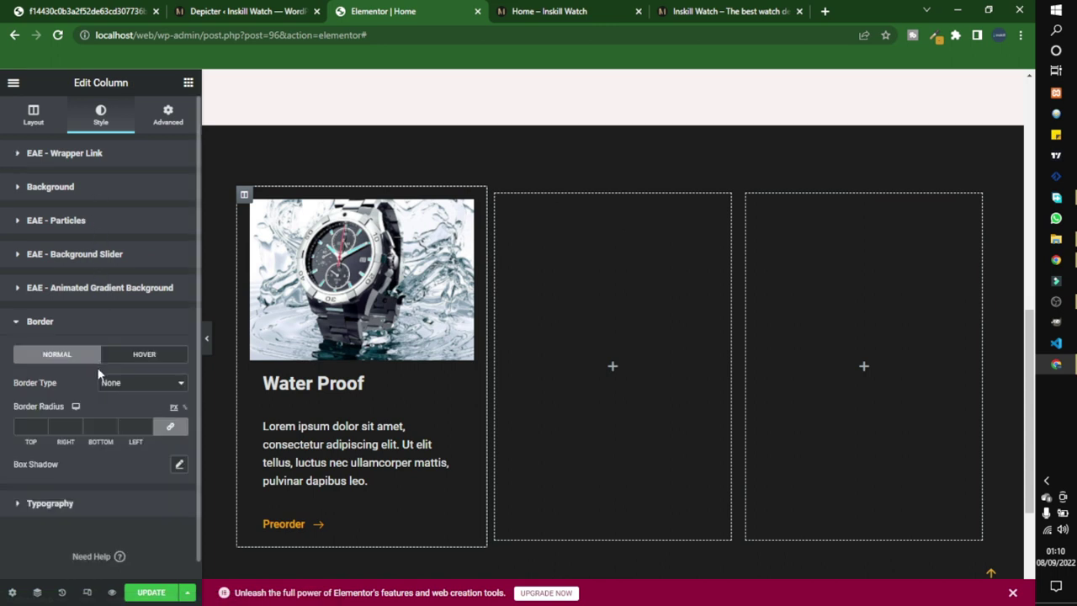
click(177, 464)
scroll(104, 413, down, 2)
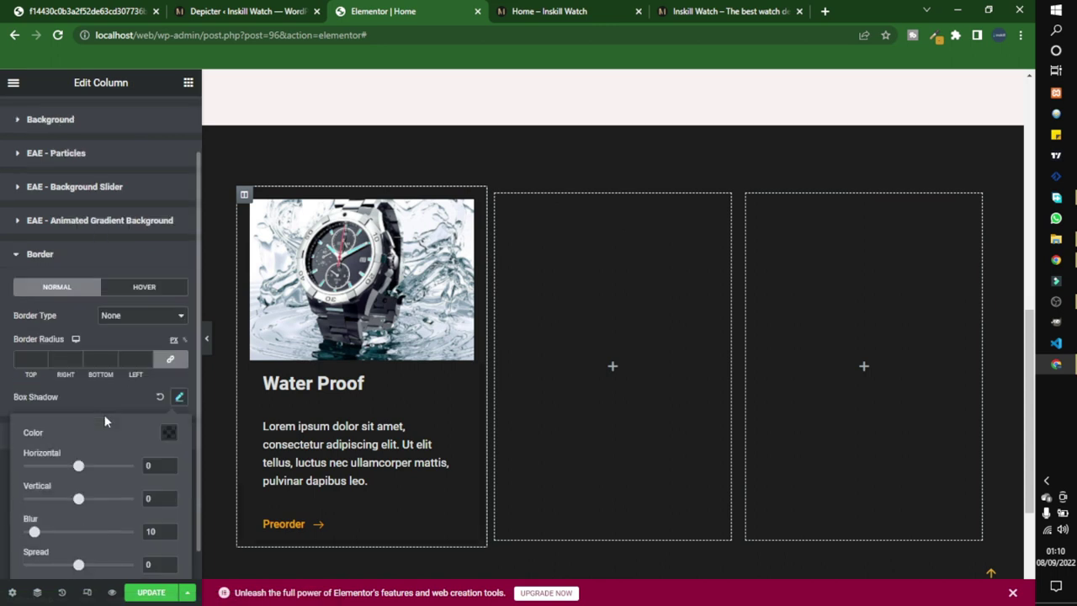
click(168, 401)
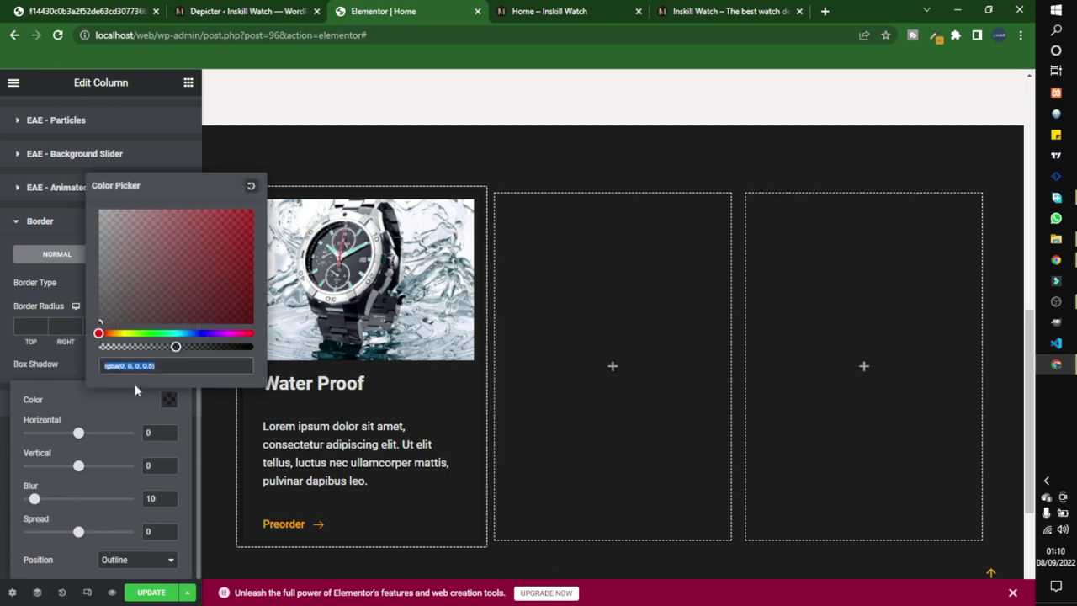
drag(178, 347, 204, 360)
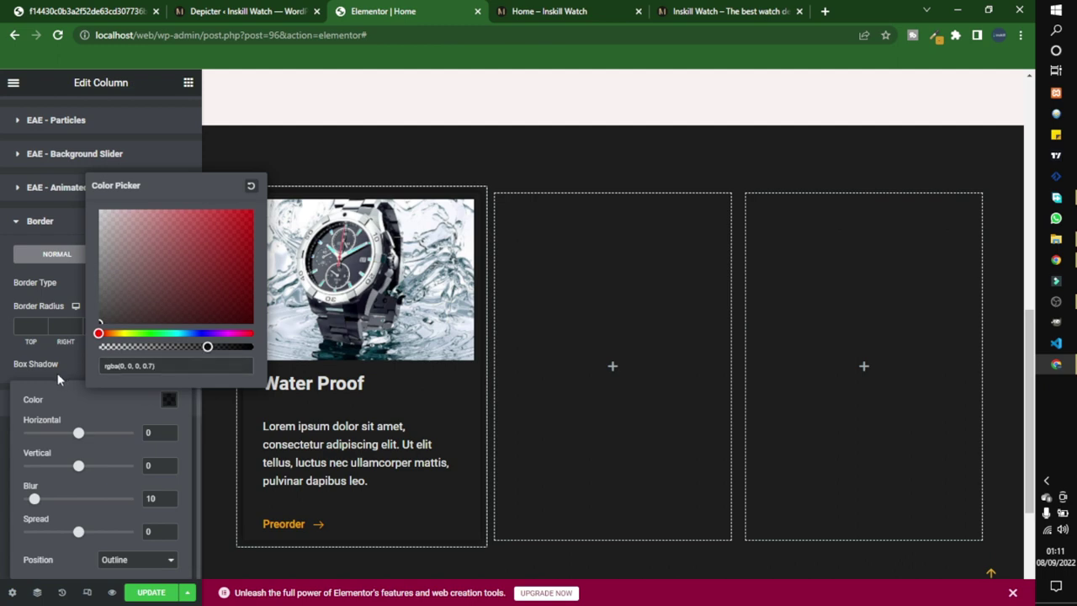
click(59, 373)
Step: Set the column's box shadow to horizontal 1, vertical 1, spread 1 and blur 22
click(178, 367)
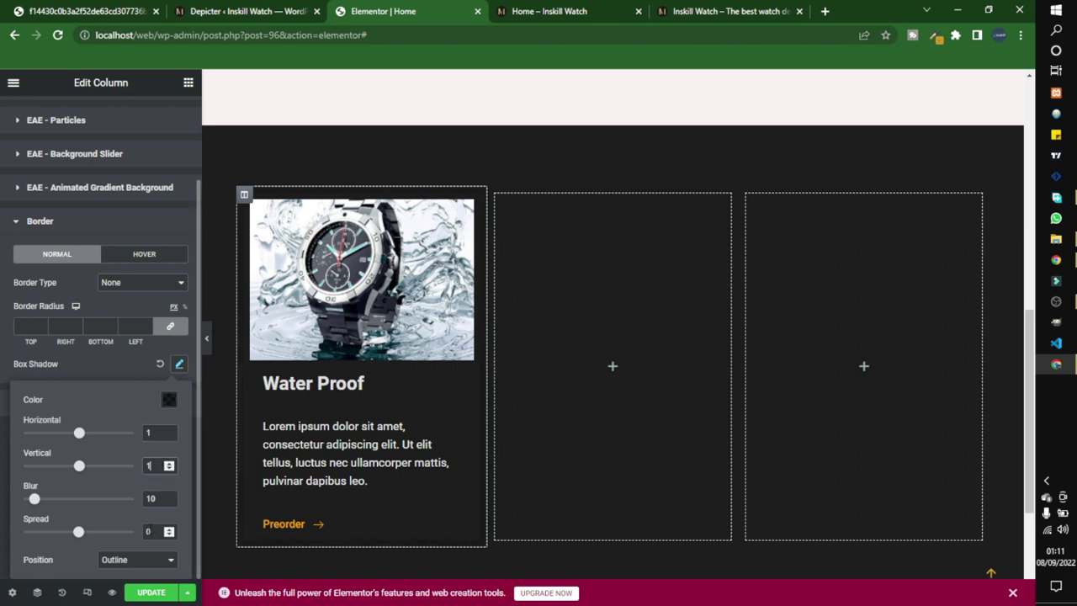
click(169, 528)
drag(33, 500, 48, 501)
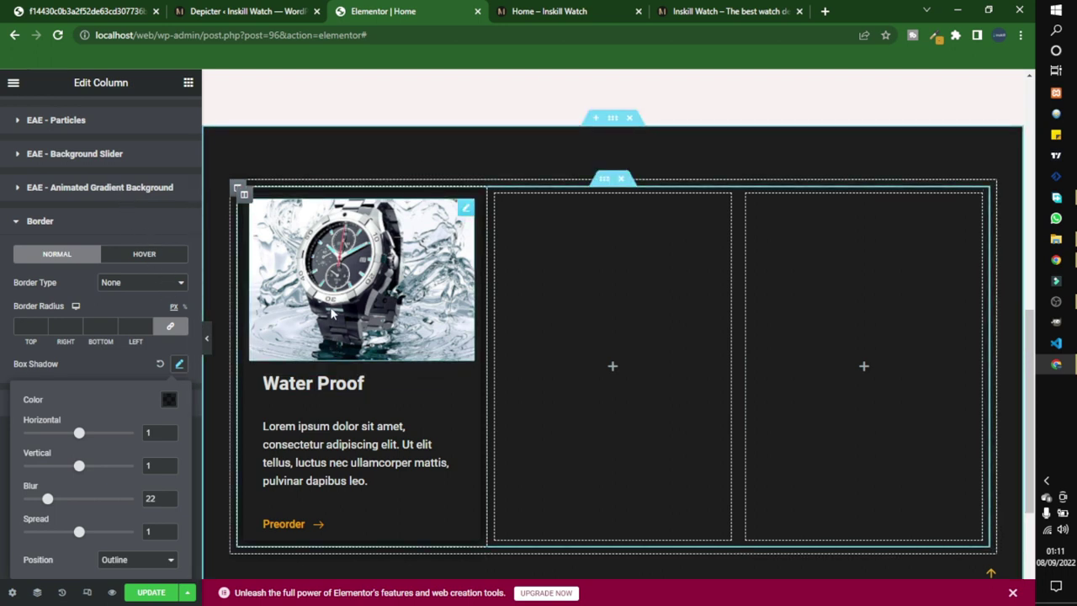
Step: Unlink the Water Proof column's padding and set it to 30 px at the bottom and 0 on the other sides
click(244, 202)
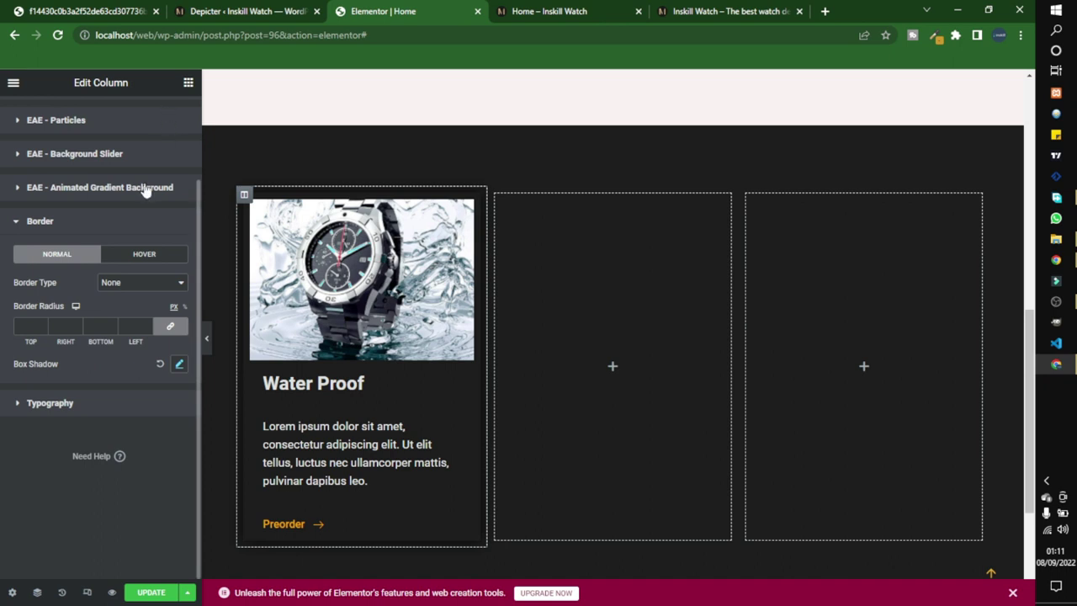
scroll(149, 188, up, 3)
click(167, 133)
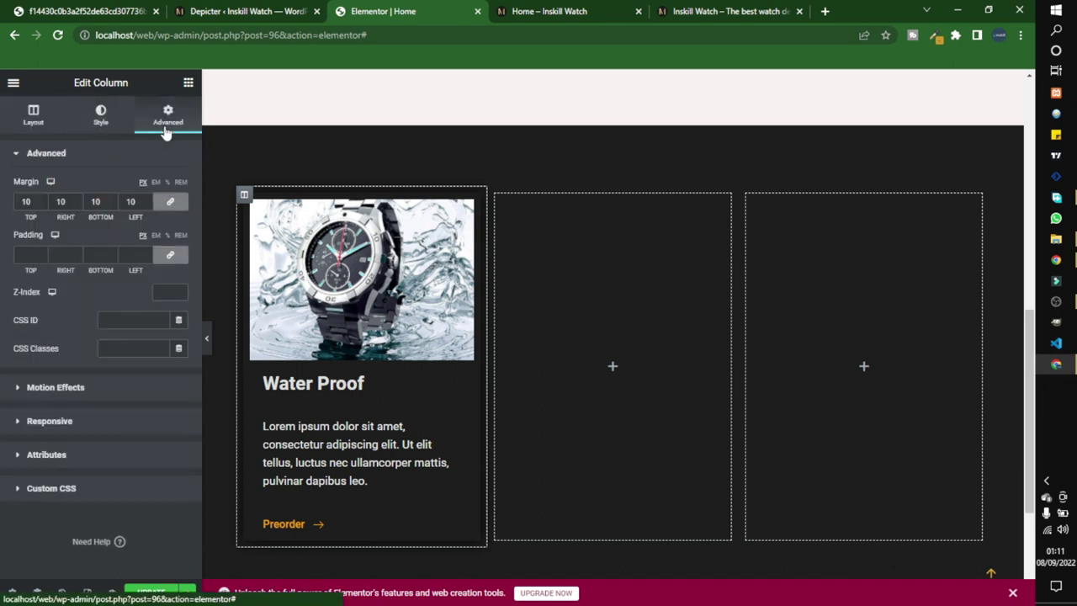
click(171, 255)
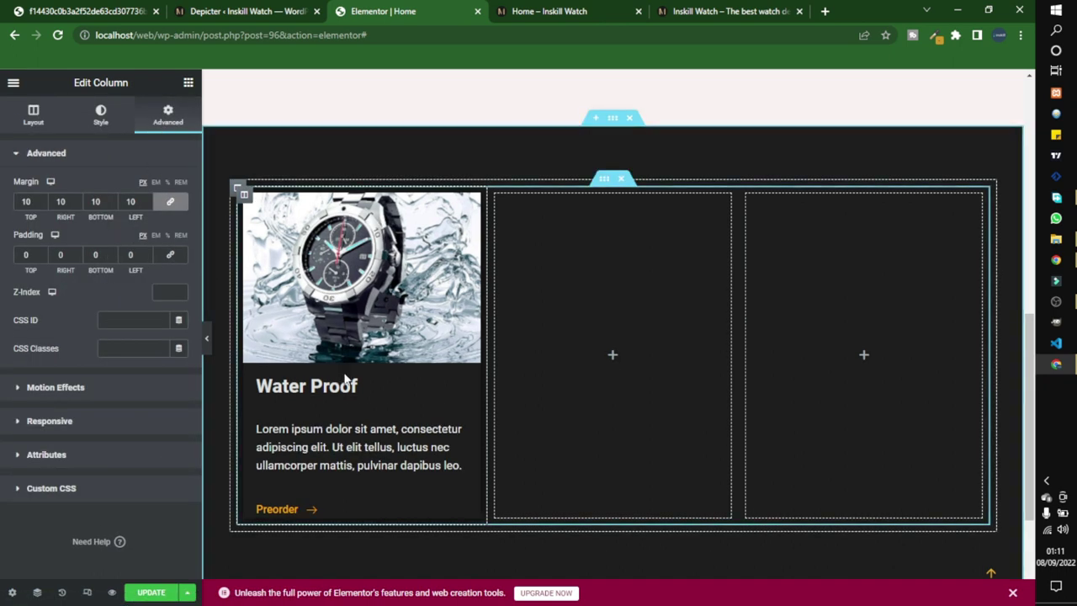
click(91, 254)
text(5)
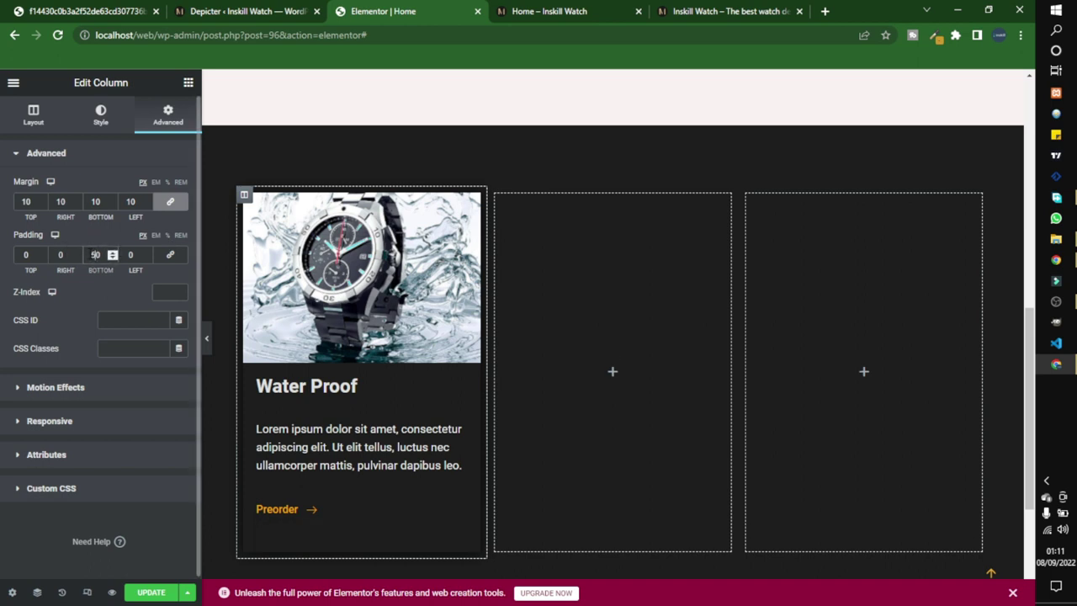
key(BackSpace)
key(BackSpace)
text(30)
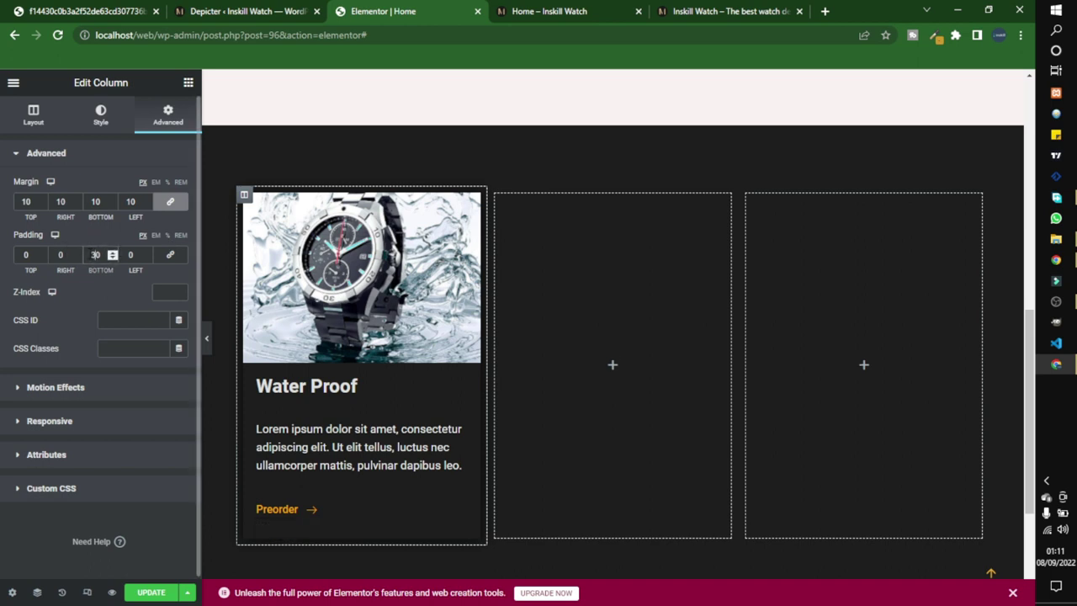
Step: Round the Water Proof column's corners with a 20 px border radius on all sides and open its advanced settings
click(101, 118)
click(80, 355)
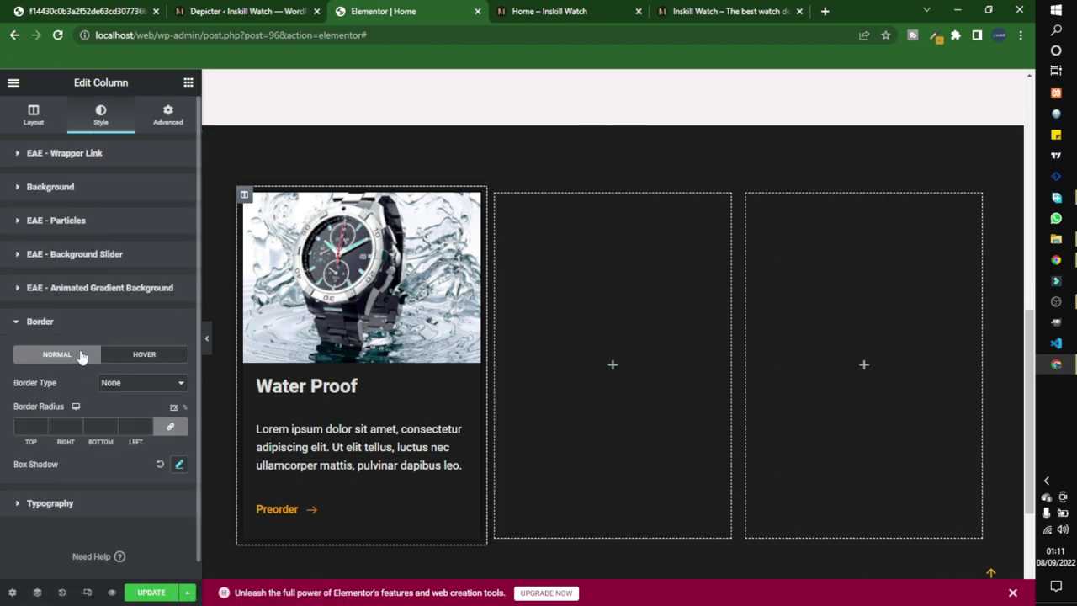
click(32, 426)
text(20)
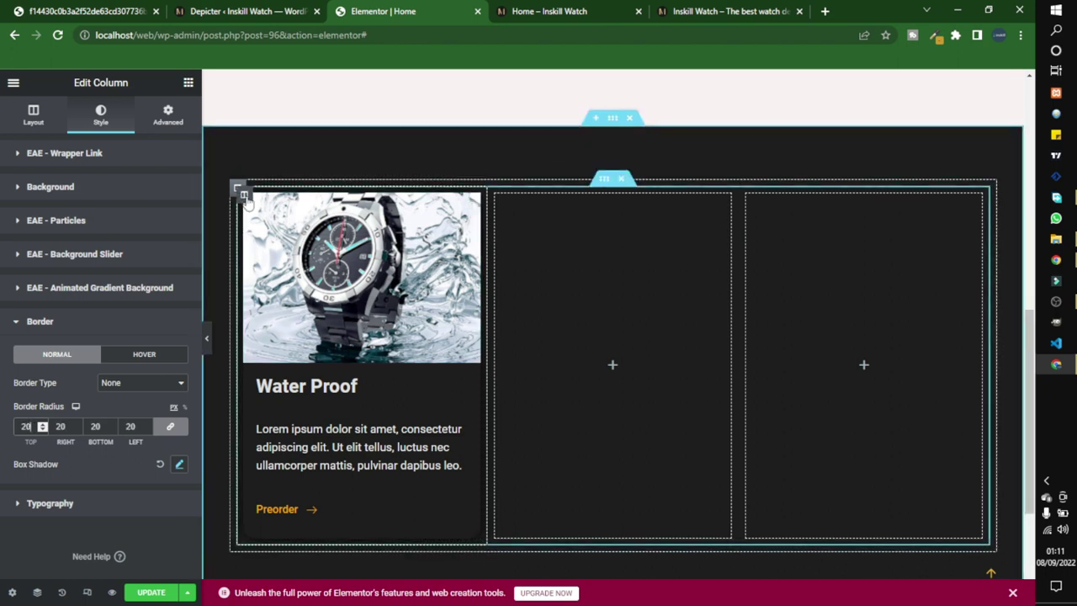
click(168, 116)
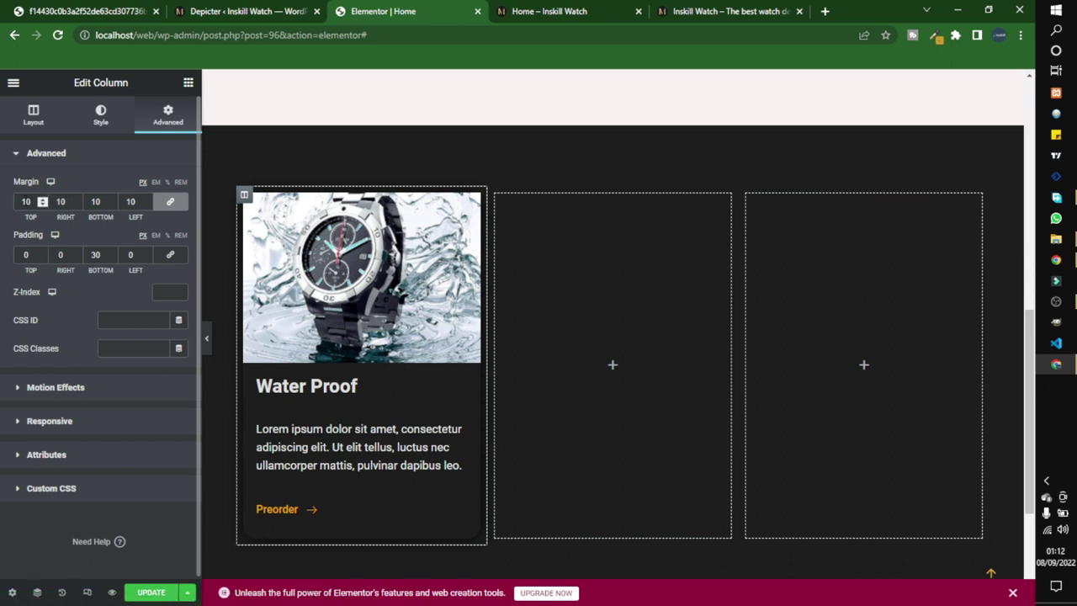
Step: Set the Water Proof column's desktop margin to 20 px on all sides and switch to the tablet preview
text(20)
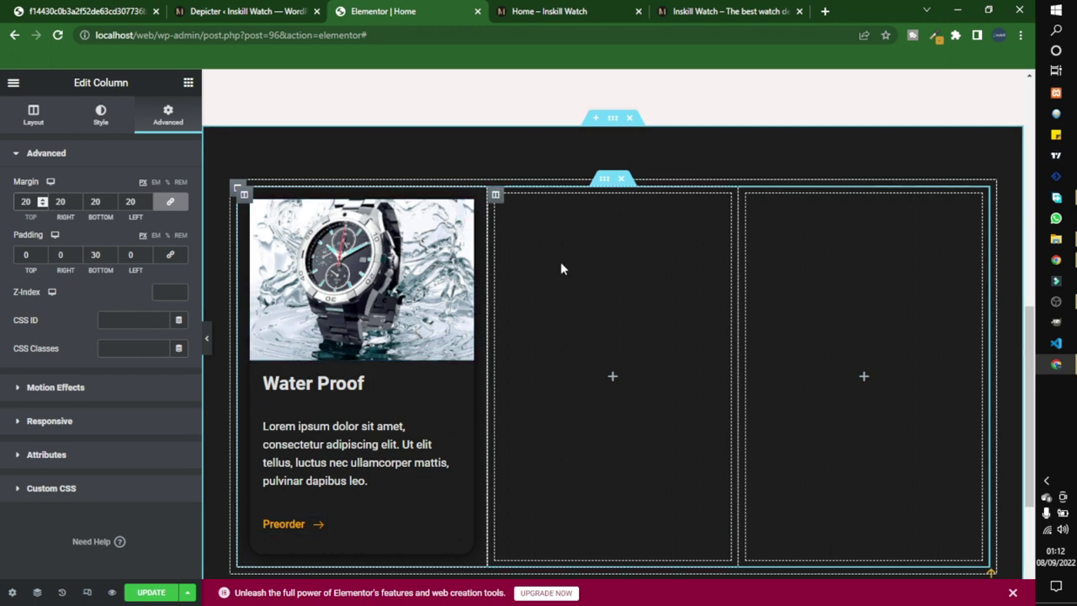
right_click(496, 195)
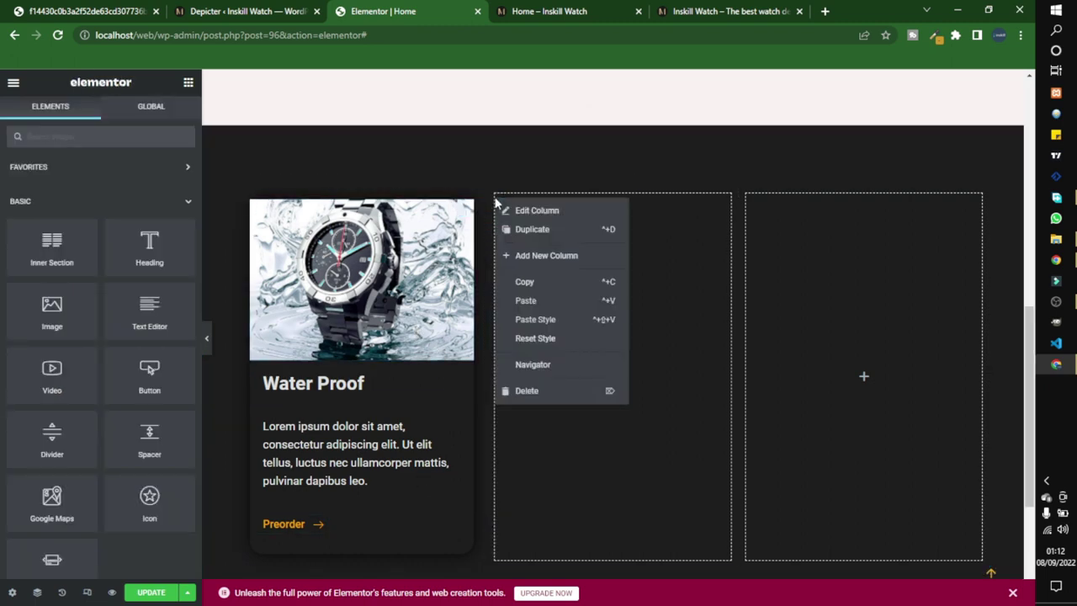
click(88, 593)
click(560, 84)
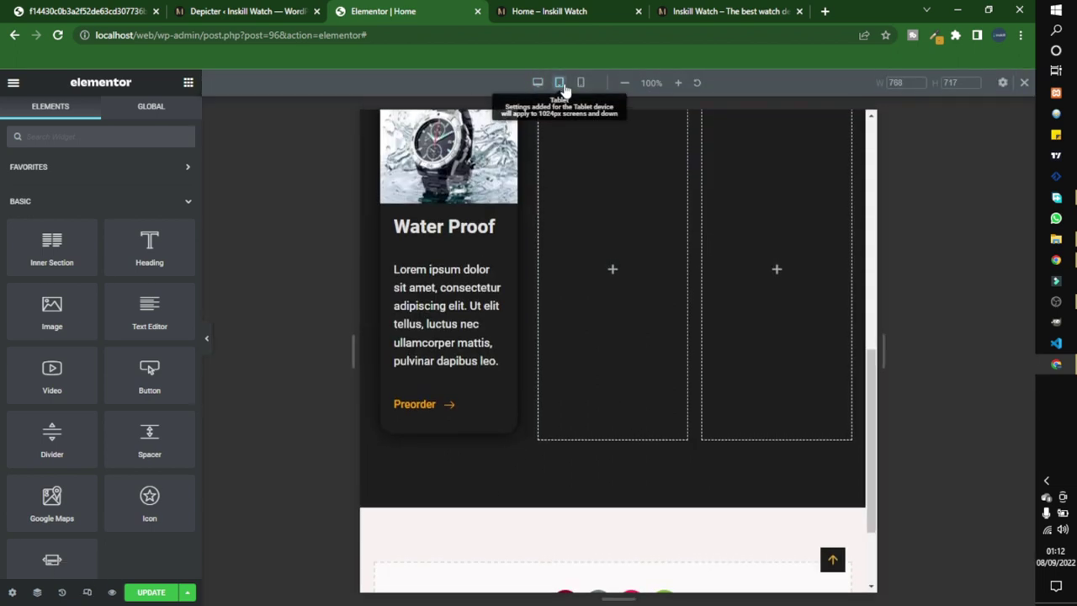
Step: Set the Water Proof column's tablet margin to 10 px on all sides
scroll(552, 283, up, 3)
scroll(558, 313, down, 4)
scroll(557, 336, up, 3)
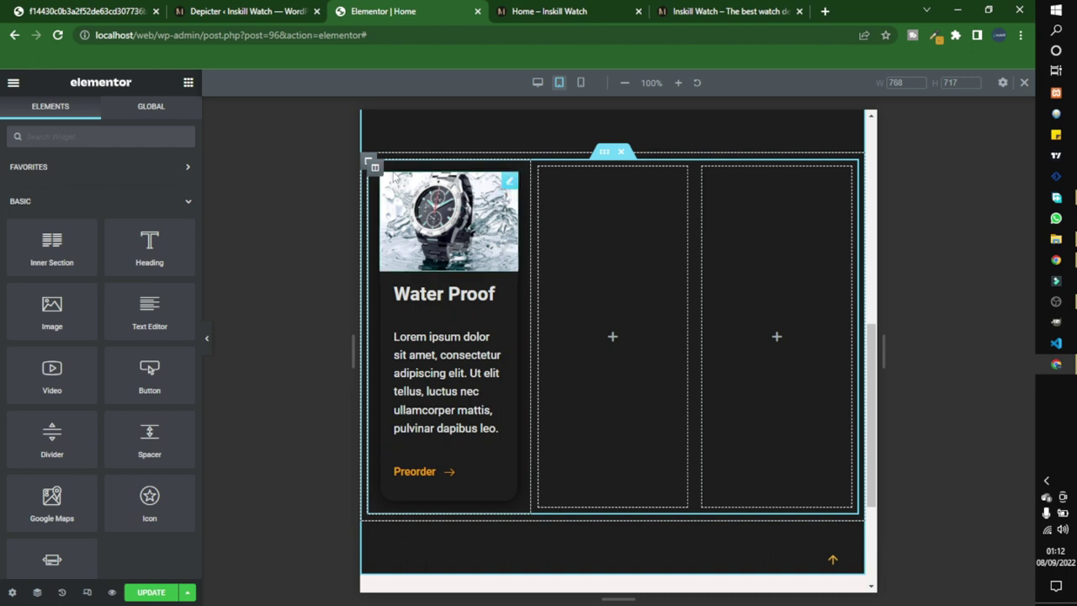
click(375, 168)
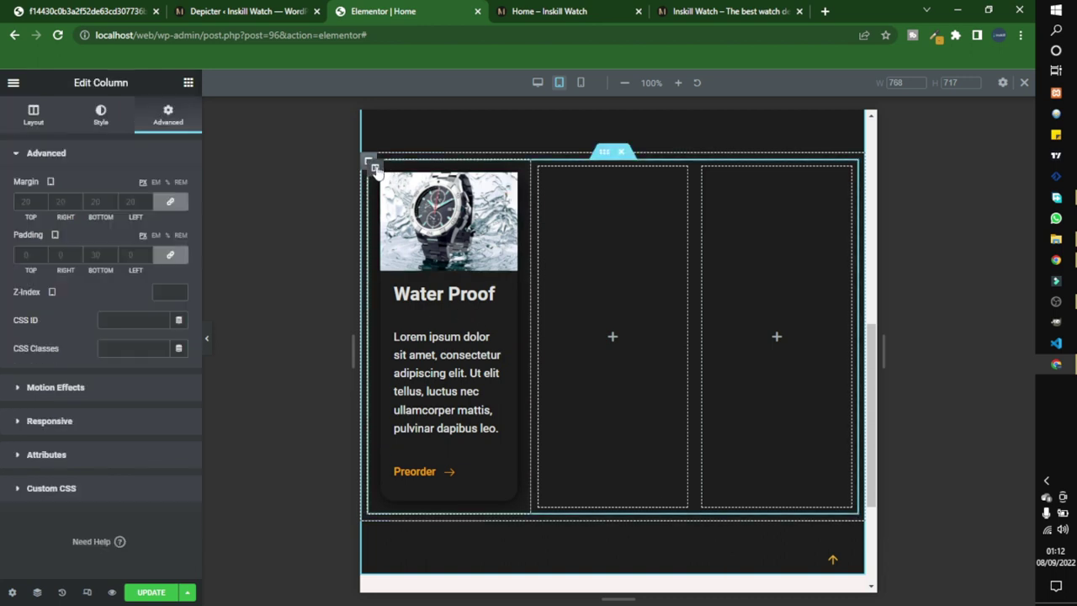
click(26, 202)
text(10)
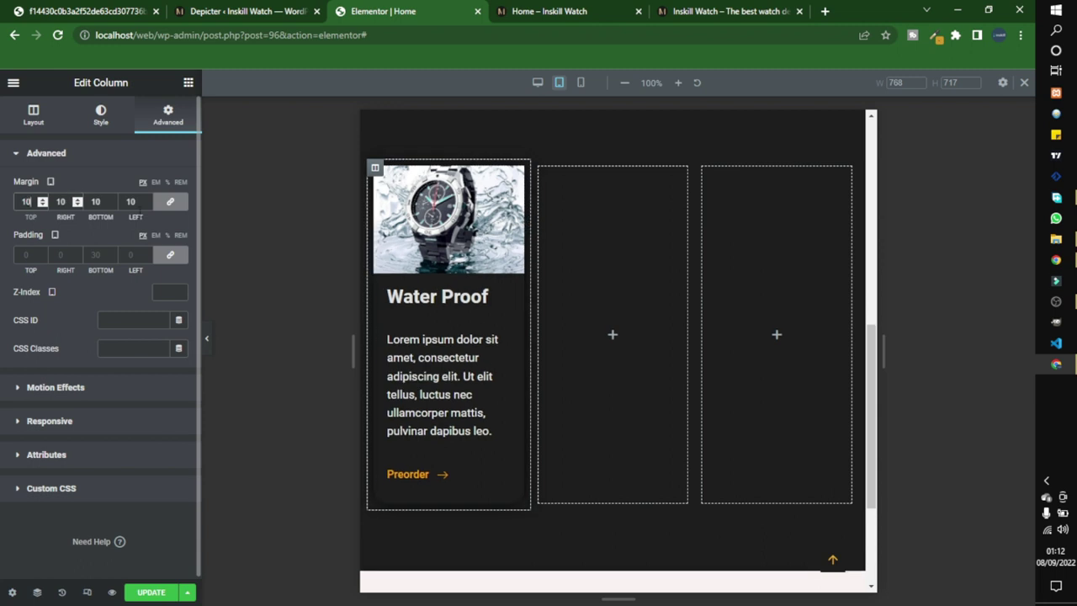
Step: Set the Water Proof heading's tablet margin to 10 px on the right and left and 0 at the top and bottom
click(392, 293)
click(135, 202)
text(0)
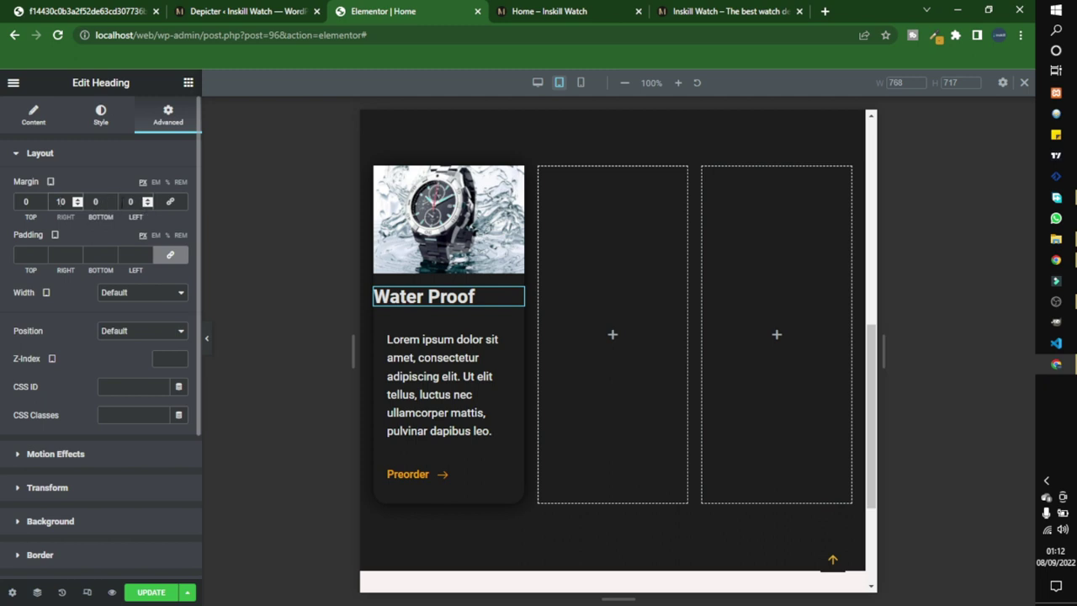
click(135, 202)
text(10)
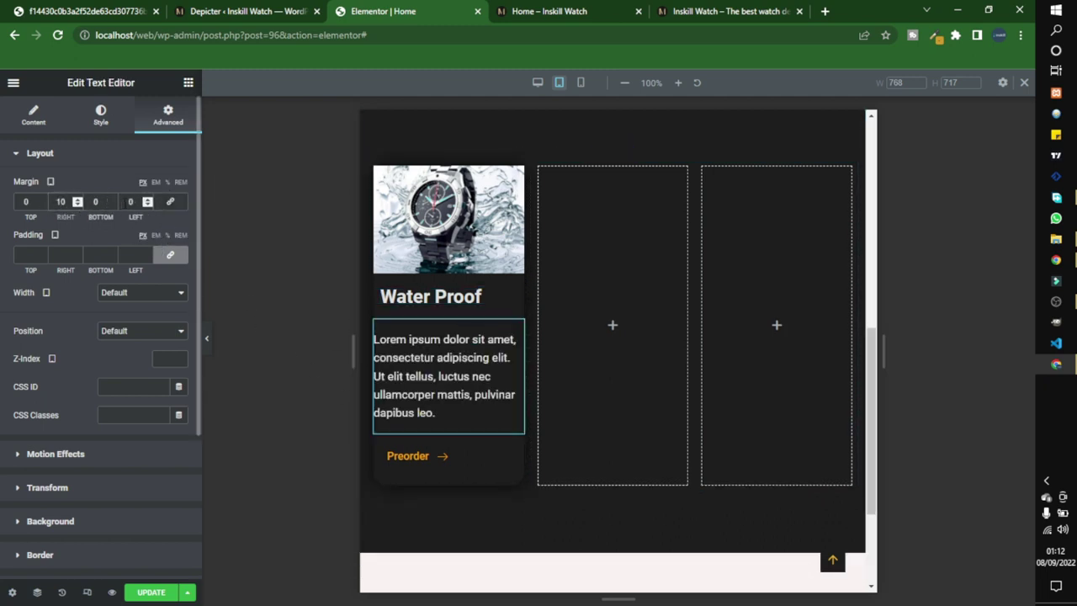
Step: Set the card paragraph's tablet margin to 10 px on the right and left, with 0 at the top and bottom
key(Tab)
key(Tab)
text(10)
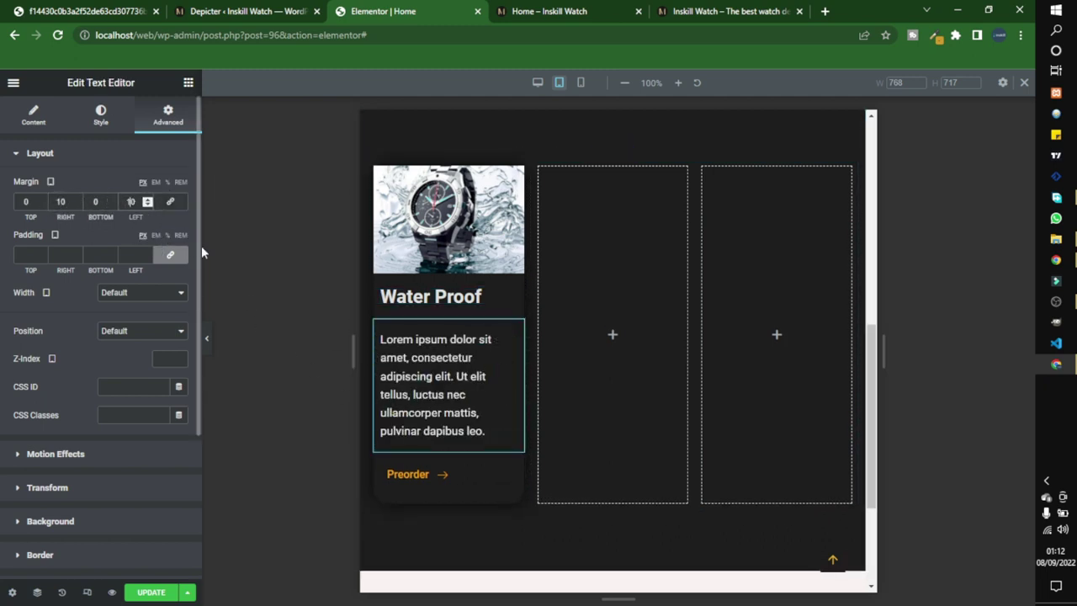
Step: Unlink the Preorder button's tablet margin and set it to 10 px right and left, 0 top and bottom
click(449, 475)
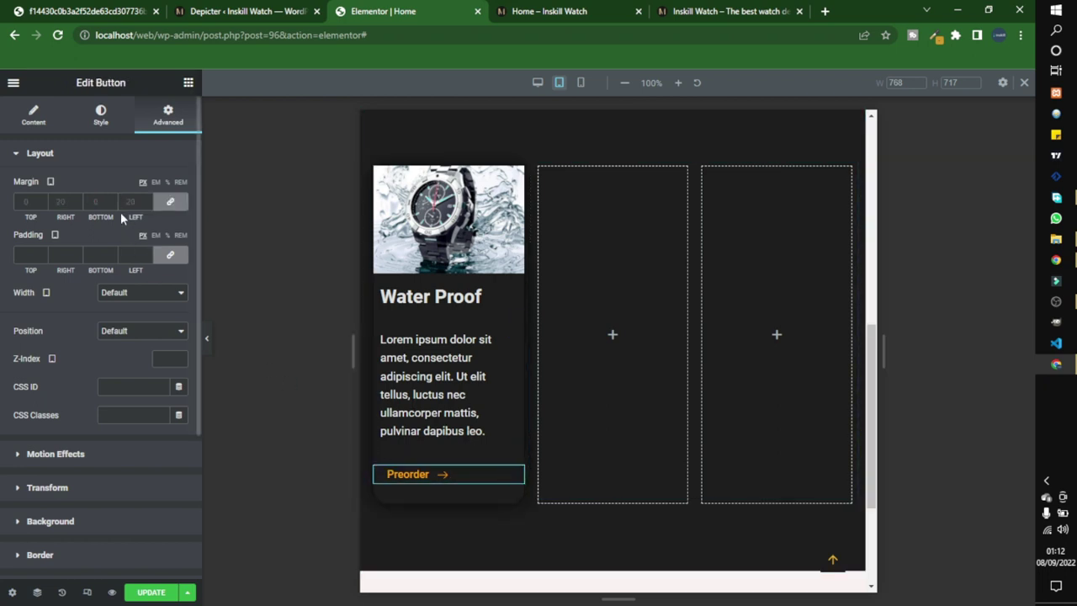
click(170, 201)
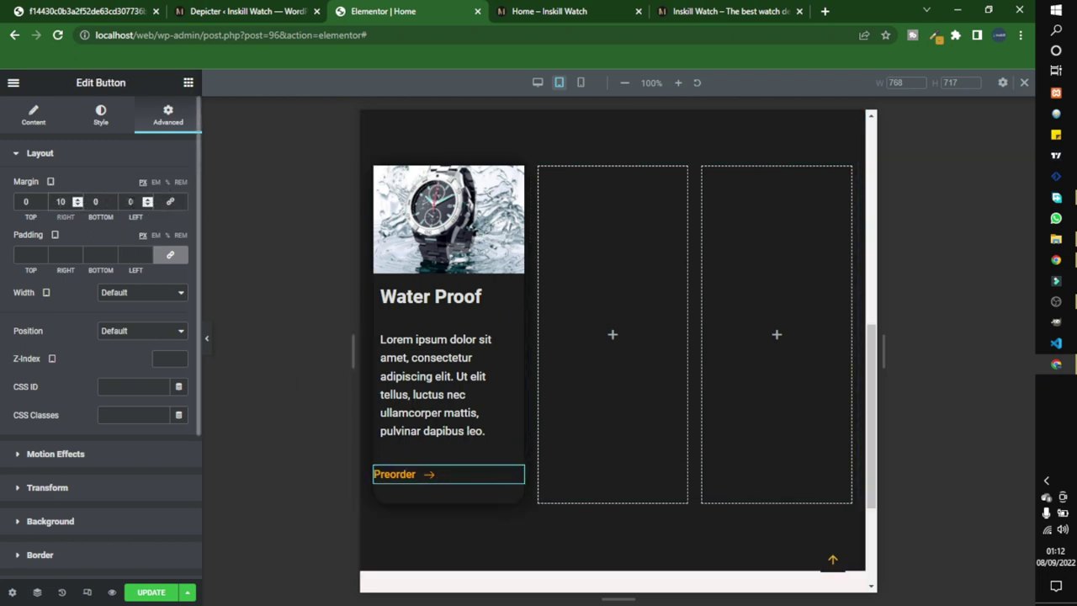
click(126, 201)
text(1)
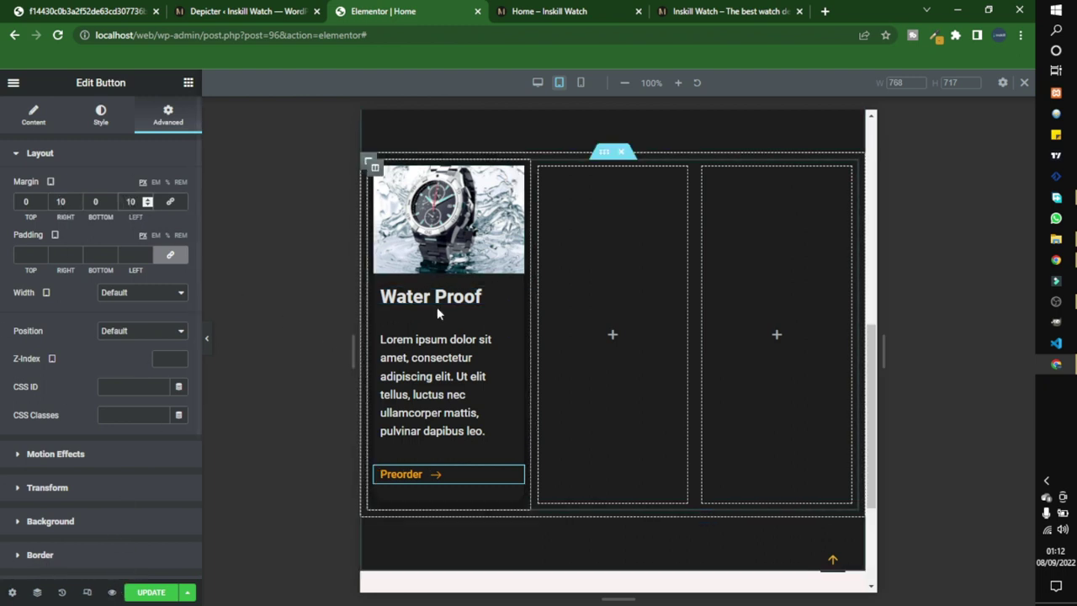
click(375, 167)
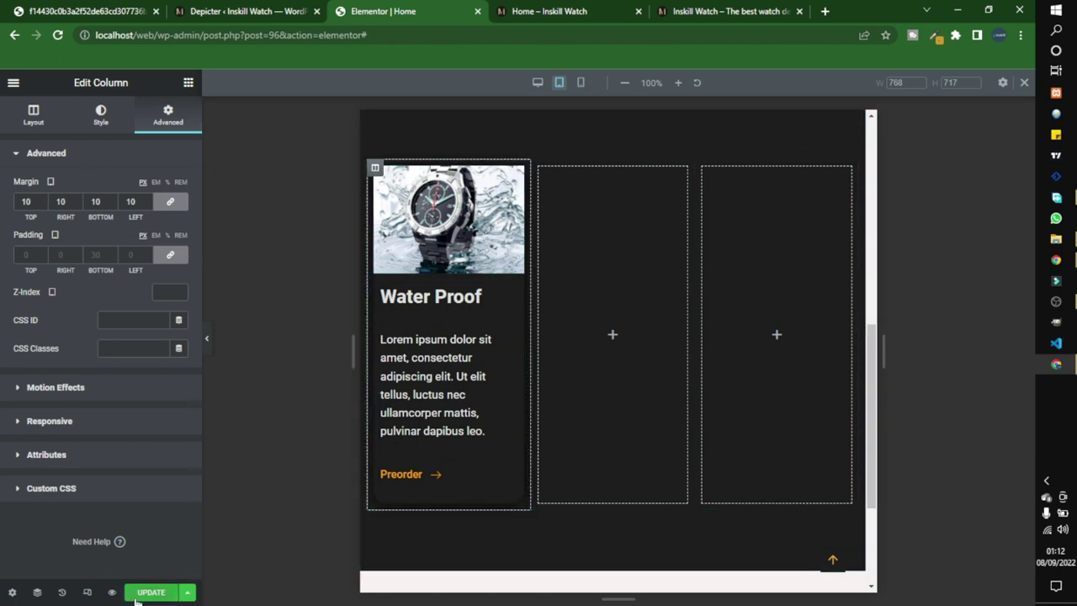
Step: In the mobile preview, set the Water Proof heading's margin to 20 px right and left, 0 top and bottom
click(580, 82)
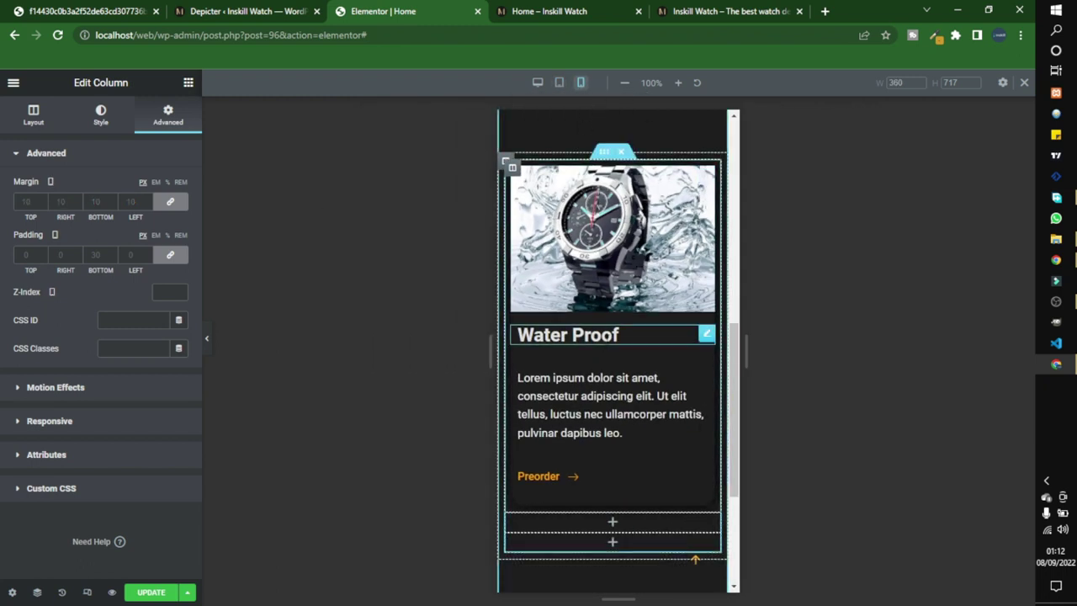
click(705, 334)
click(170, 201)
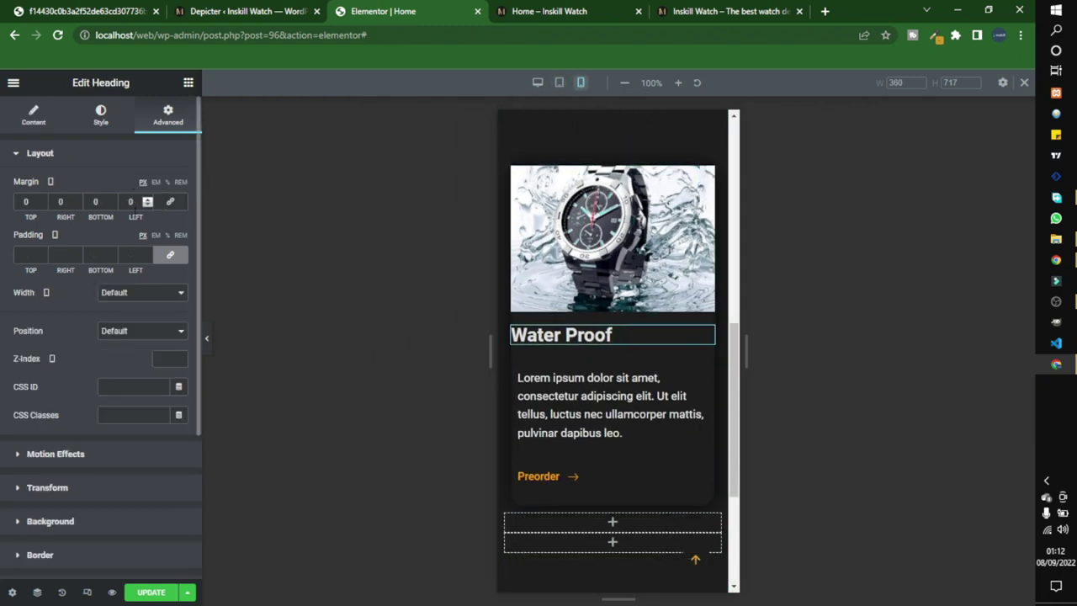
text(20)
click(135, 201)
text(20)
Step: Unlink the card paragraph's mobile margin and set it to 20 px on the right and left, 0 elsewhere
click(706, 365)
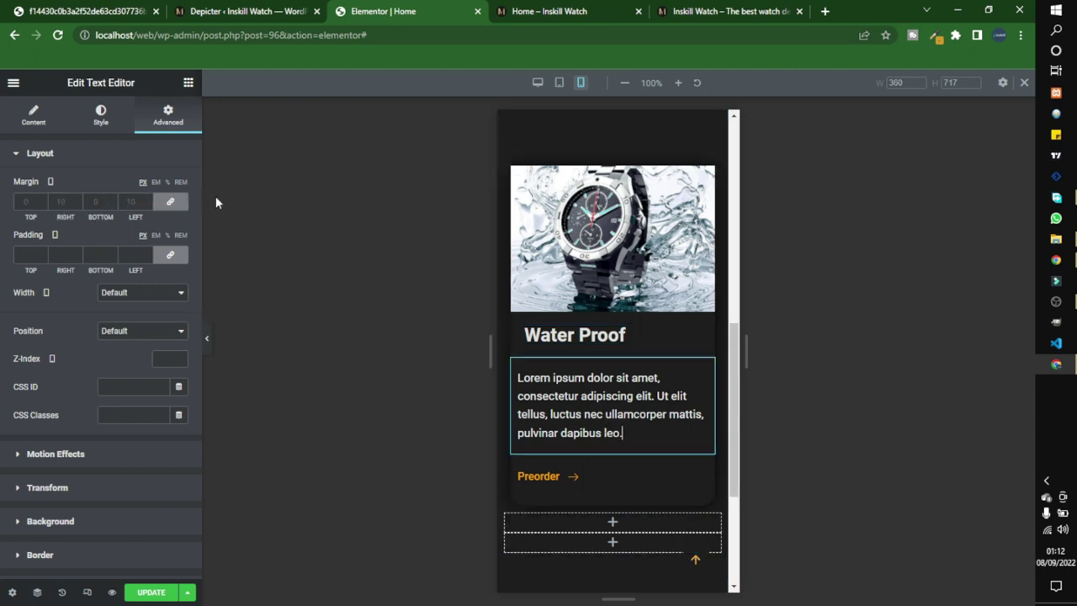
click(170, 201)
text(20)
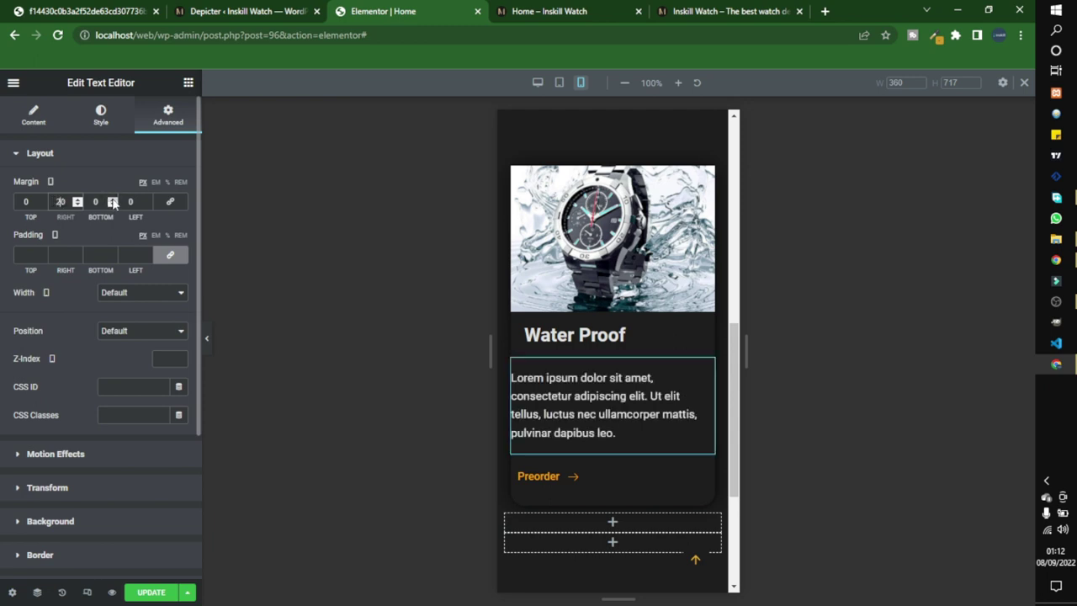
Step: Unlink the Preorder button's mobile margin and set it to 20 px right and left, 0 top and bottom
click(573, 476)
click(164, 203)
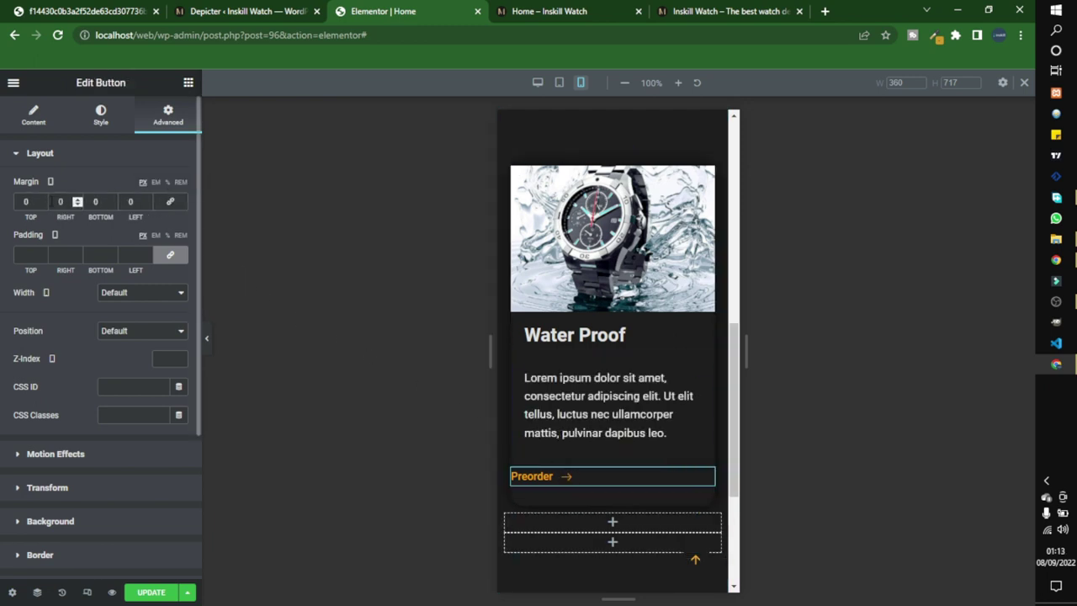
text(20)
click(126, 201)
text(20)
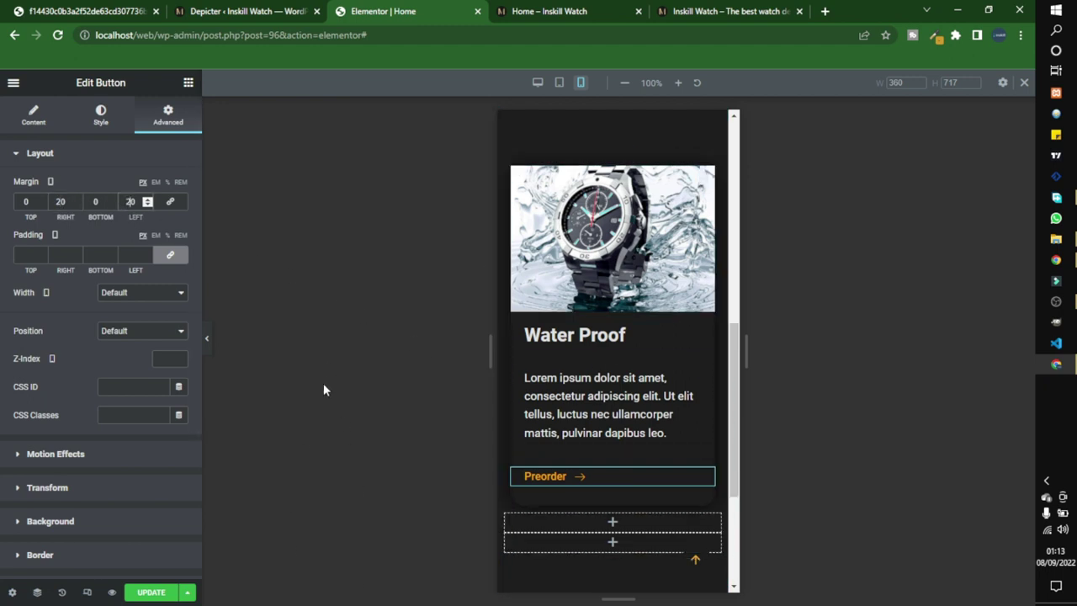
Step: Set the Water Proof column's mobile margin to 15 px on all sides
scroll(505, 236, up, 1)
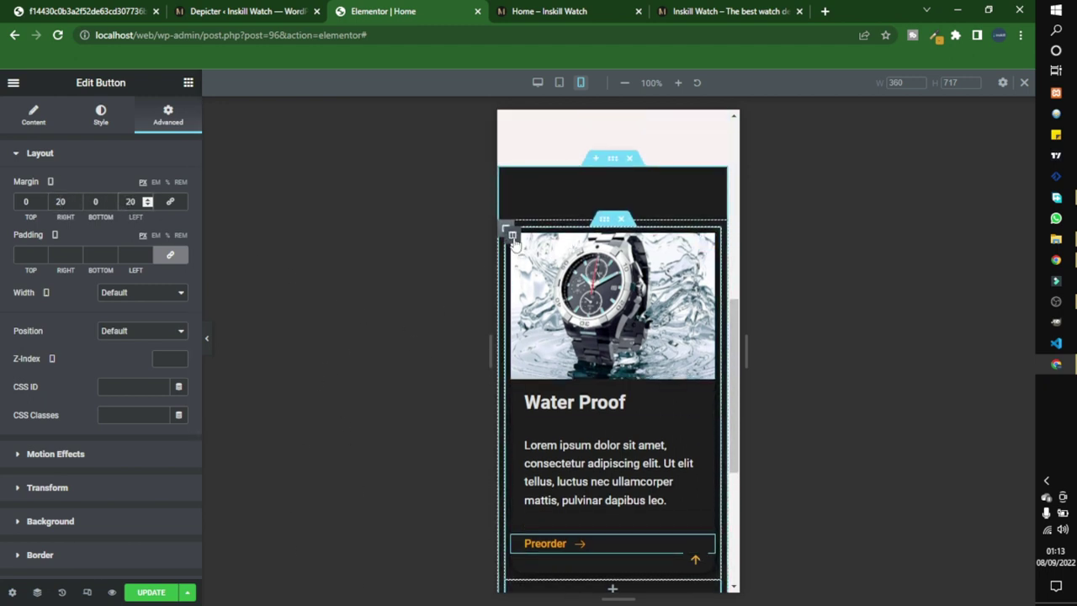
click(513, 235)
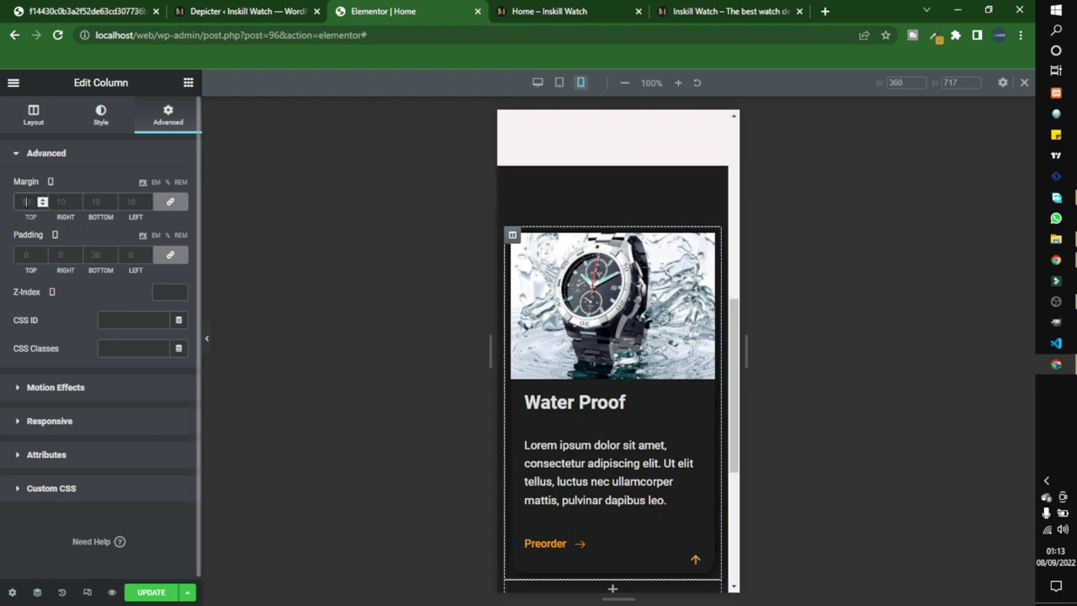
text(15)
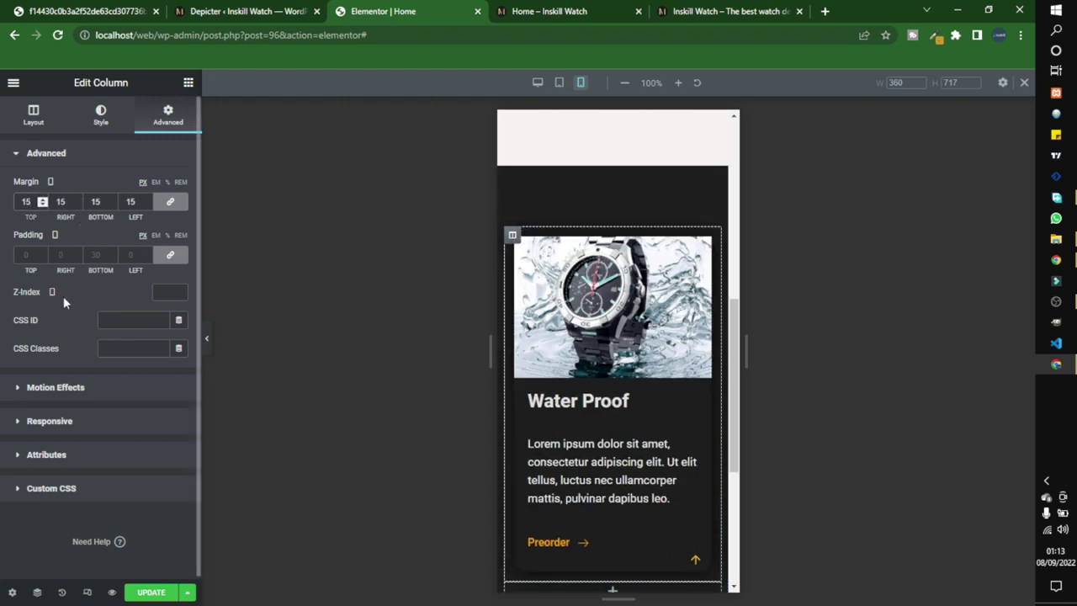
Step: Return to the desktop preview and delete the two empty columns beside the Water Proof card
click(538, 83)
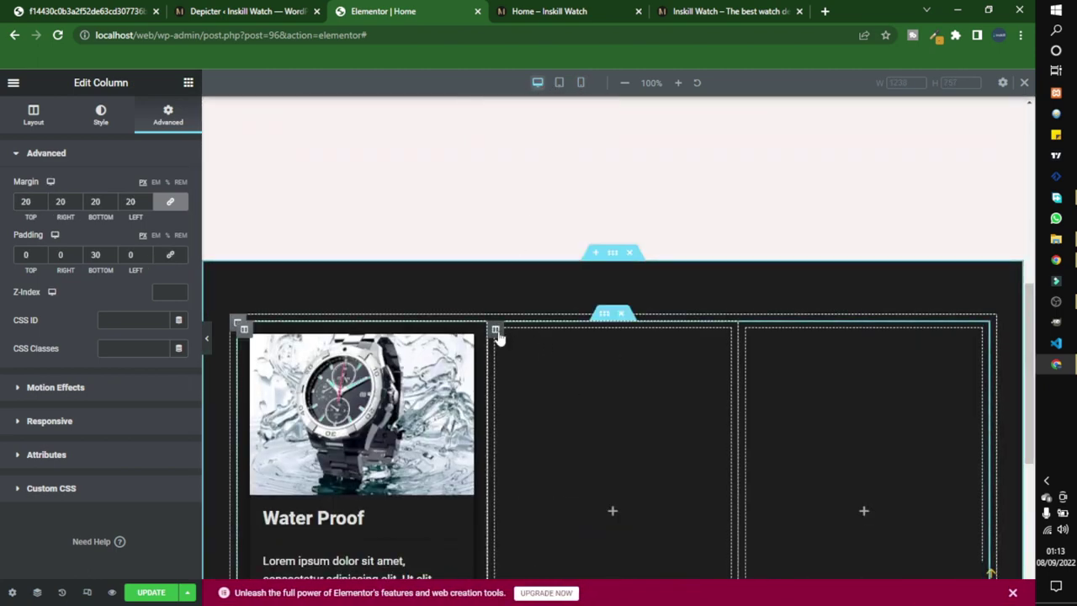
right_click(532, 382)
click(529, 524)
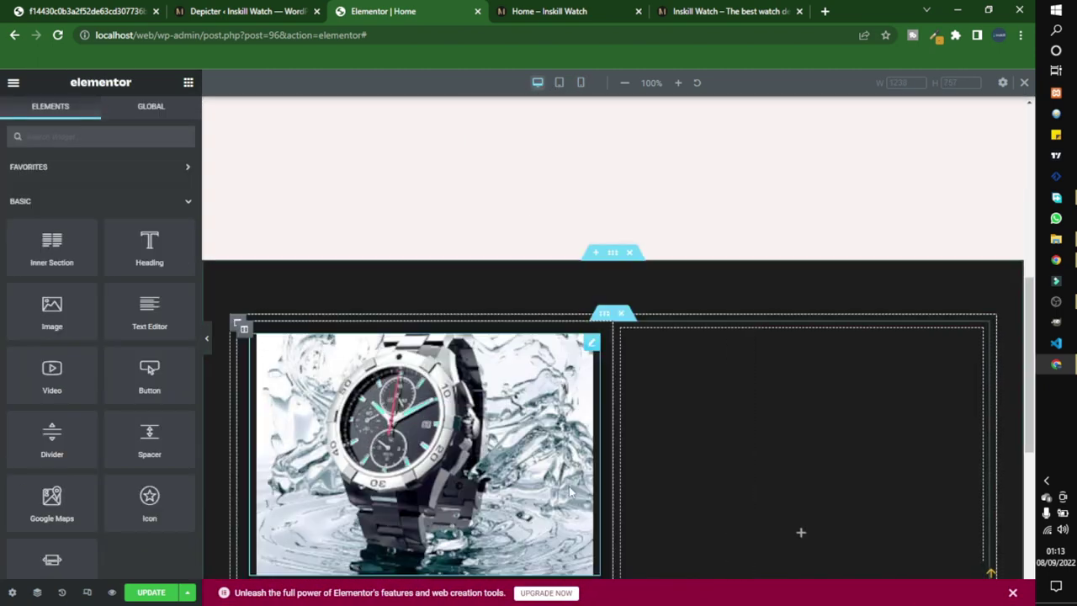
right_click(620, 329)
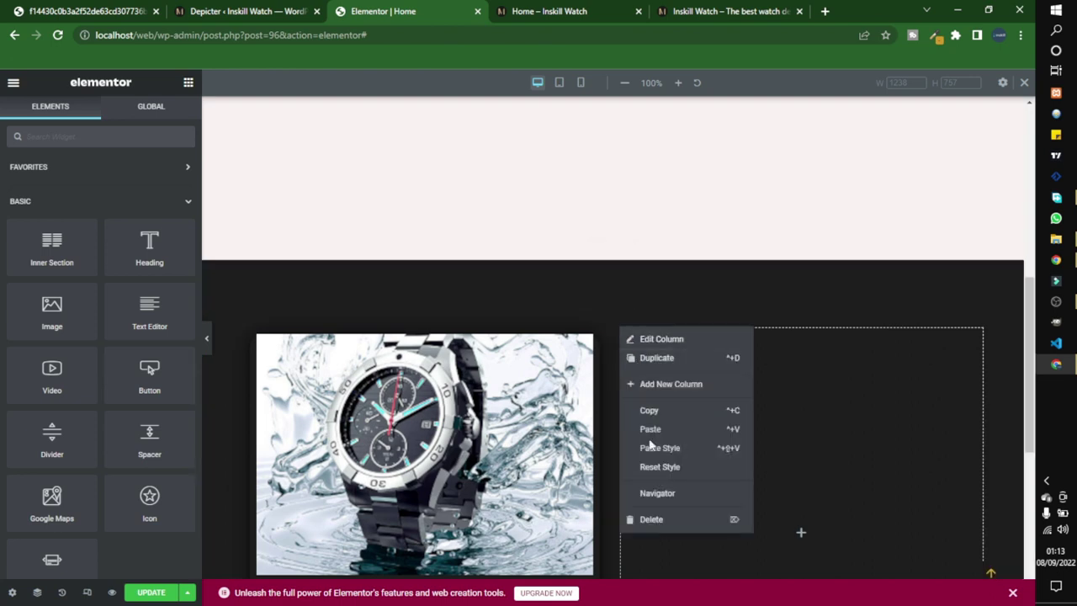
click(657, 524)
Step: Duplicate the Water Proof column twice to make a row of three identical cards
right_click(243, 332)
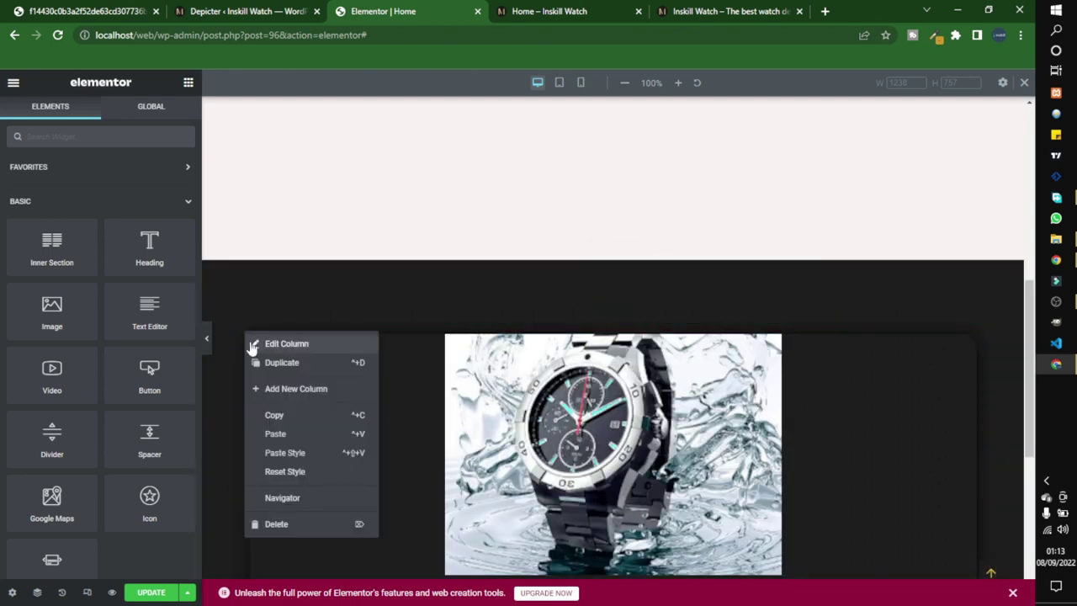
click(265, 373)
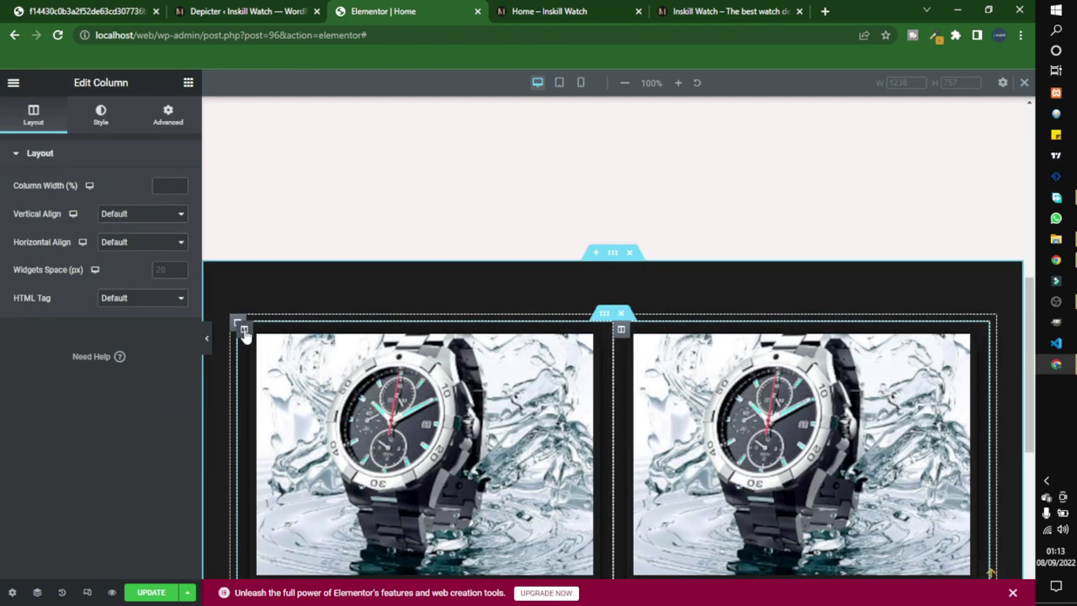
right_click(244, 332)
click(269, 363)
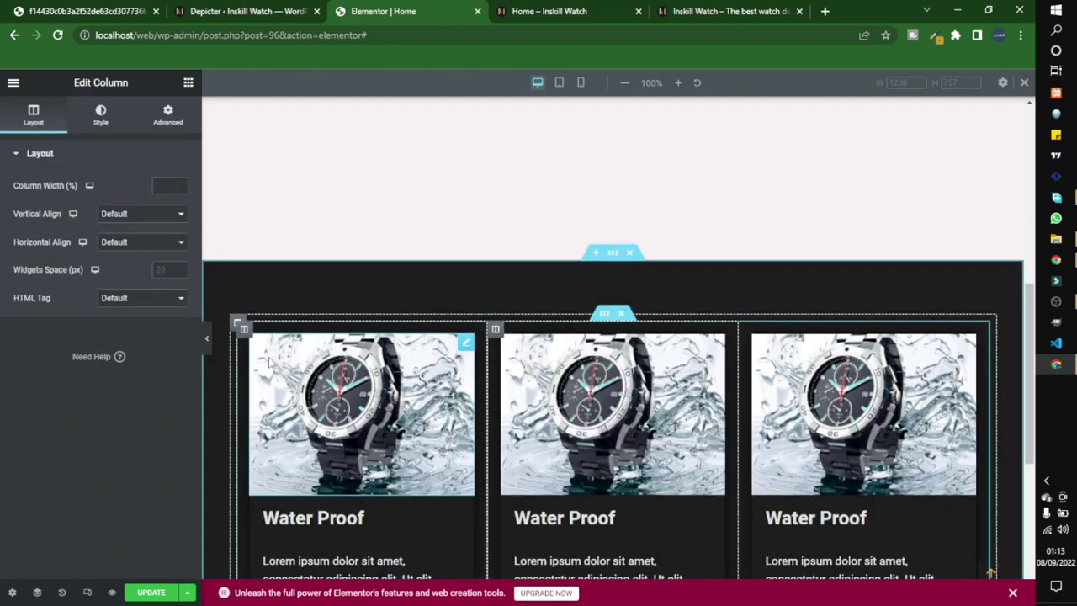
Step: Replace the middle card's image with rugged-png.png from the media library
scroll(494, 488, down, 3)
scroll(494, 488, up, 1)
scroll(496, 486, up, 3)
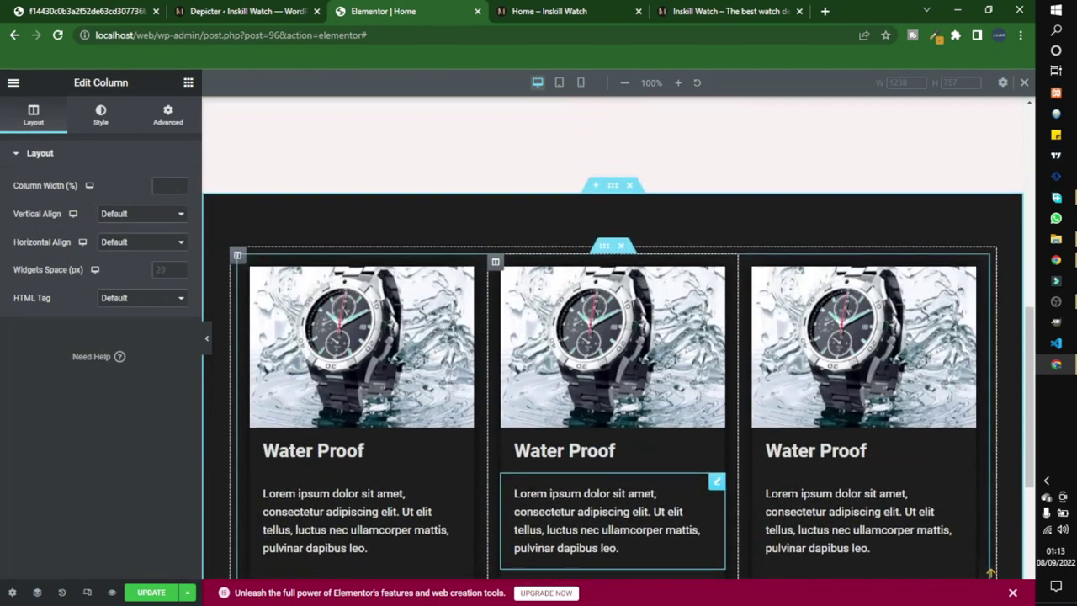
scroll(529, 492, down, 3)
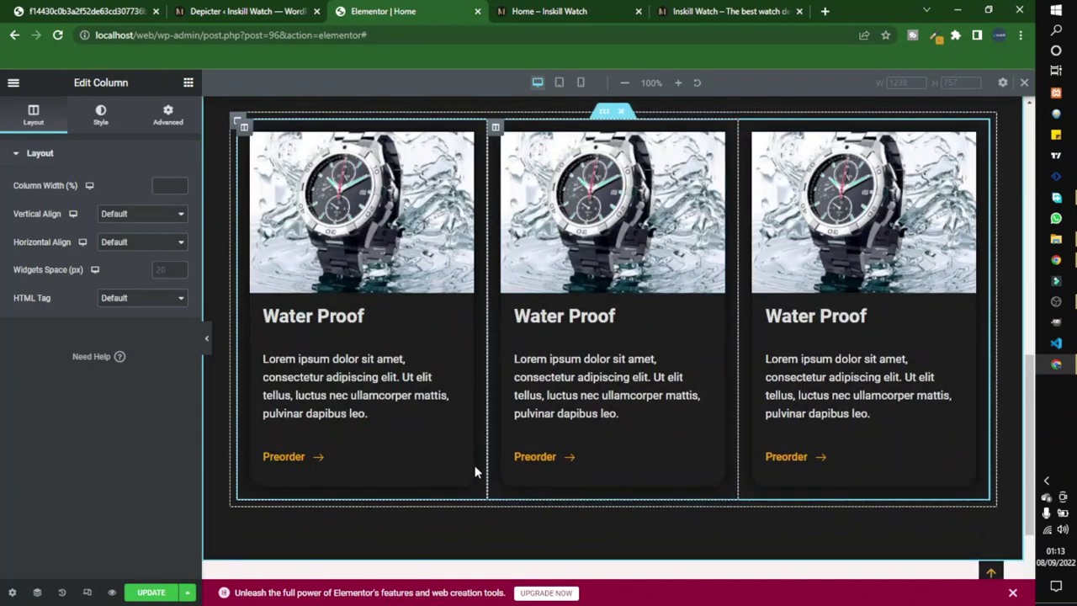
click(568, 237)
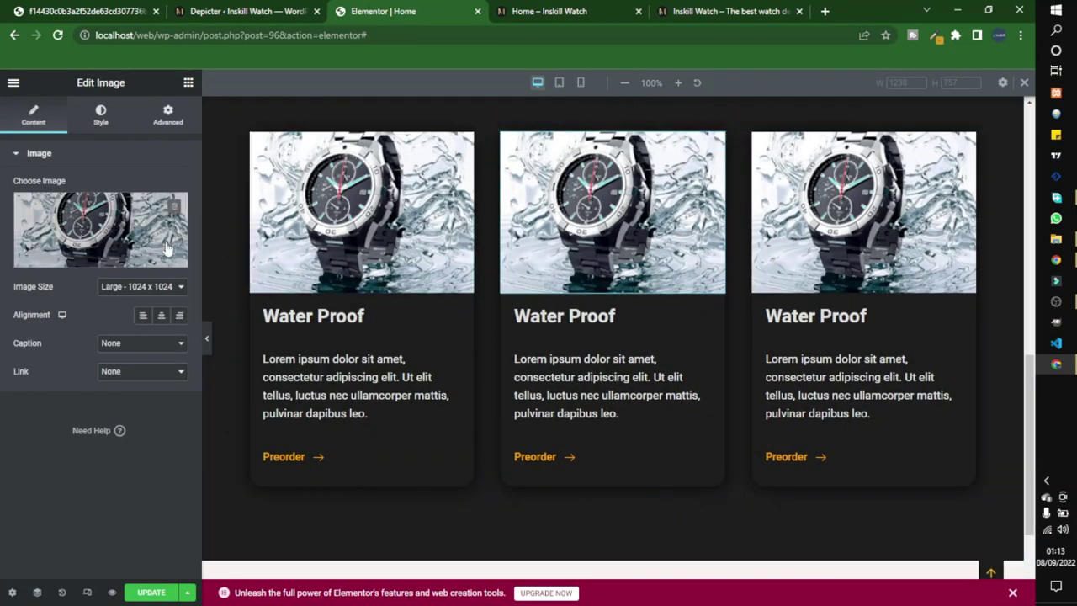
click(100, 232)
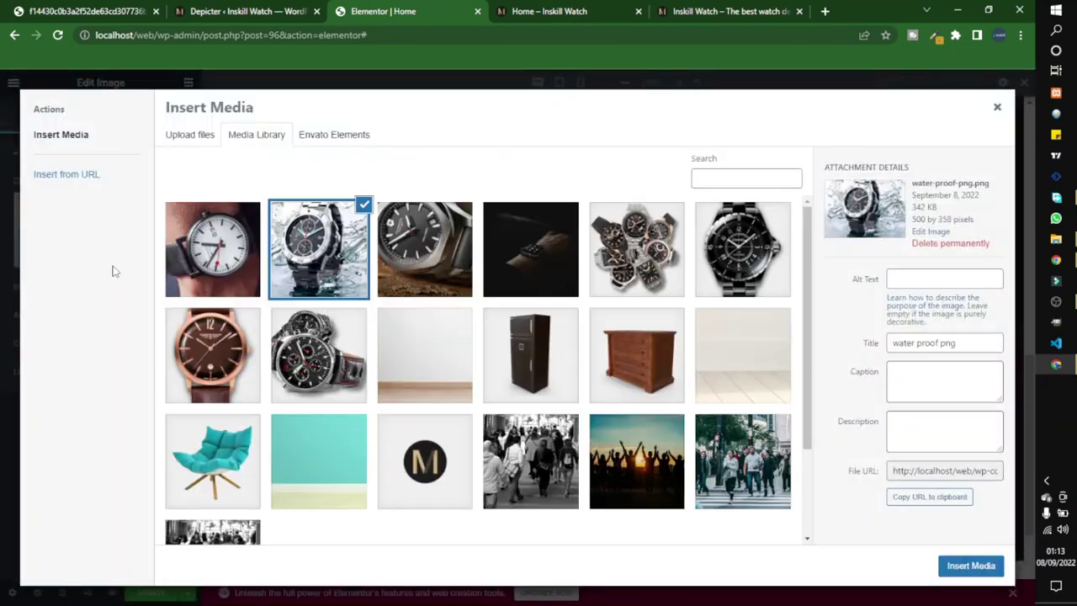
click(422, 257)
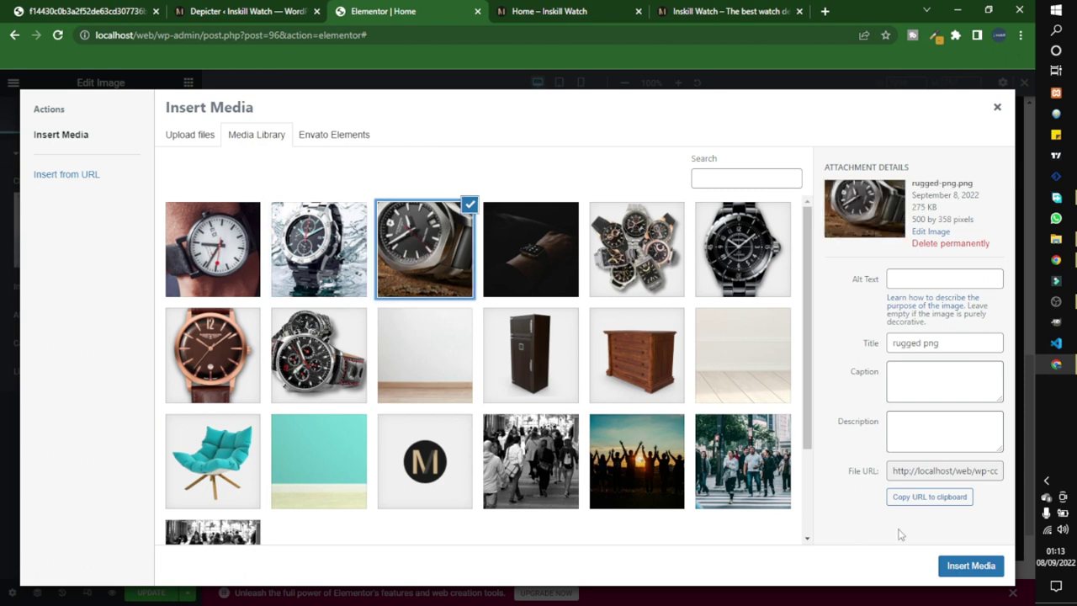
click(959, 565)
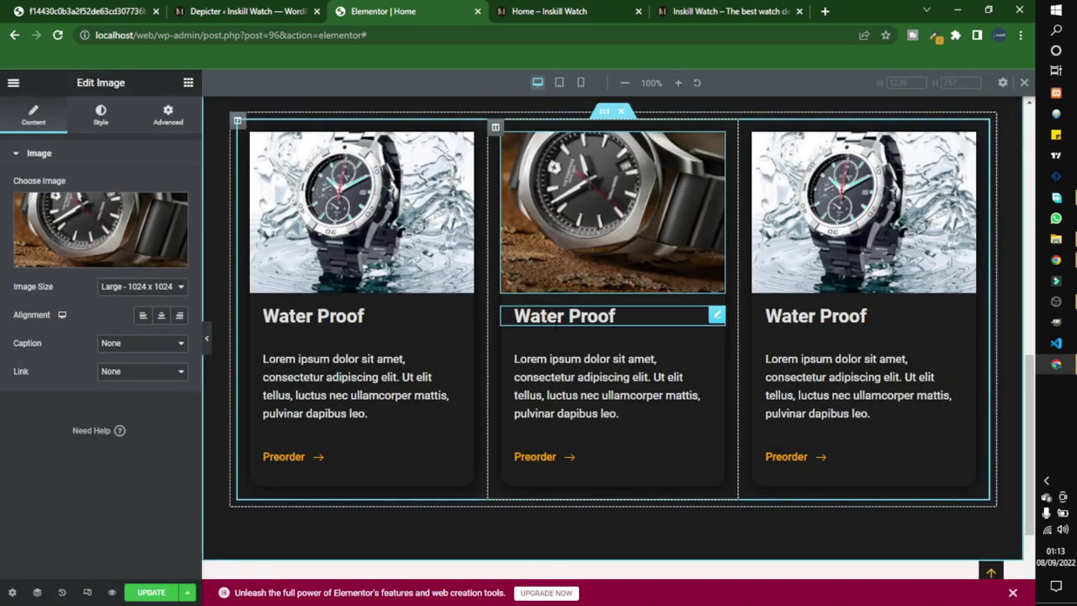
Step: Retitle the middle card's heading Durable and the third card's heading Efficient
click(606, 315)
double_click(51, 201)
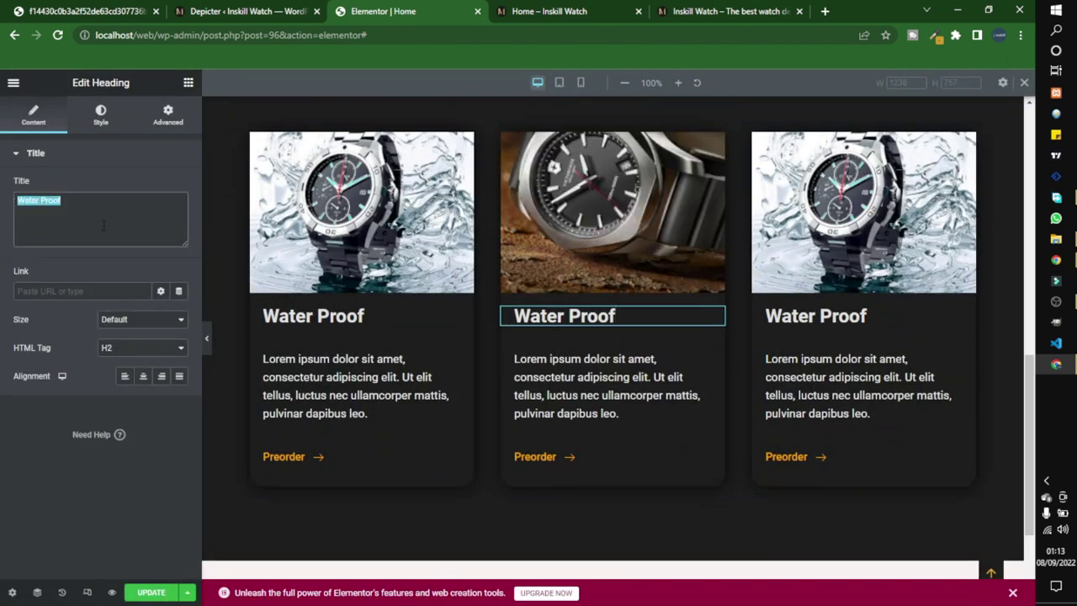
text(Durable)
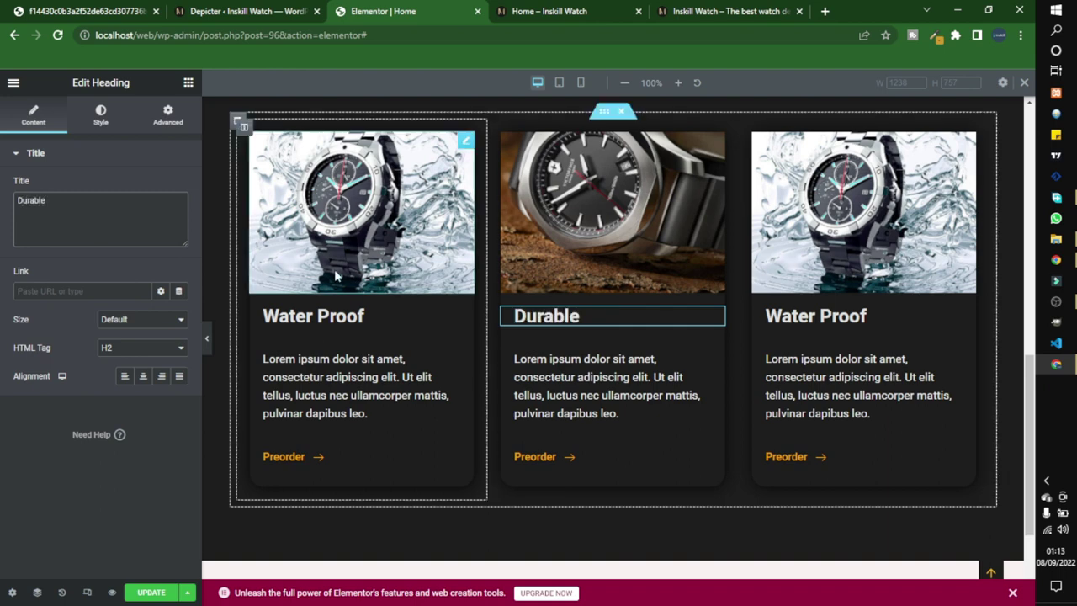
click(870, 317)
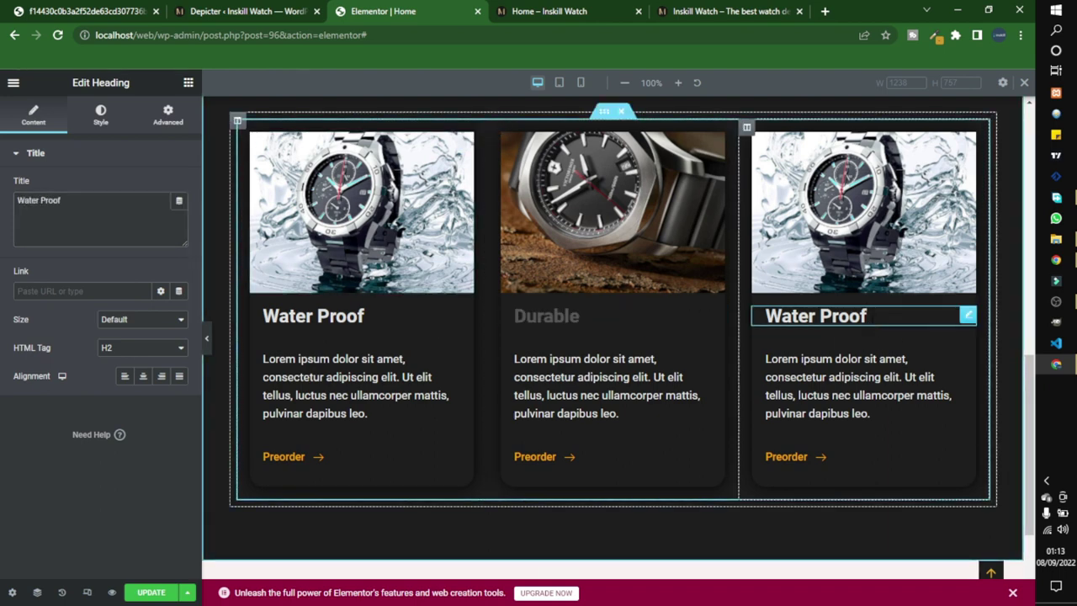
triple_click(81, 213)
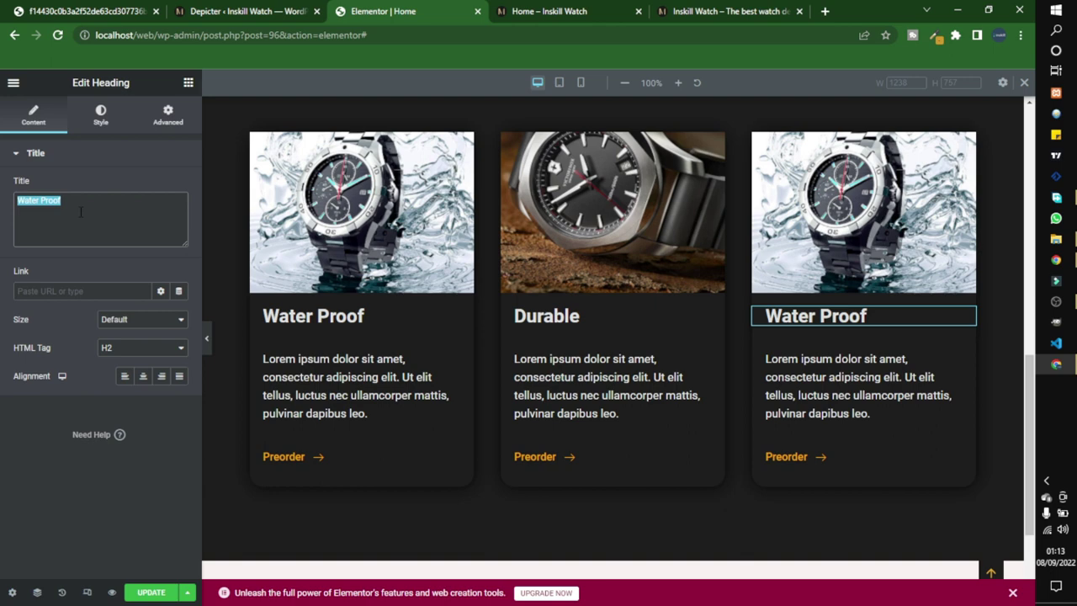
text(Eff)
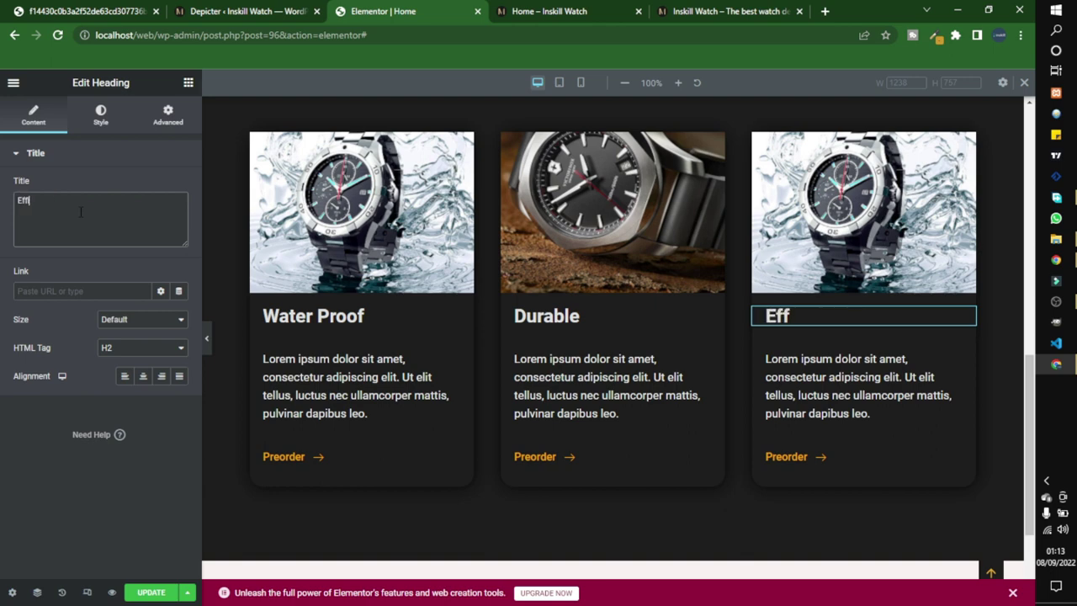
text(icient)
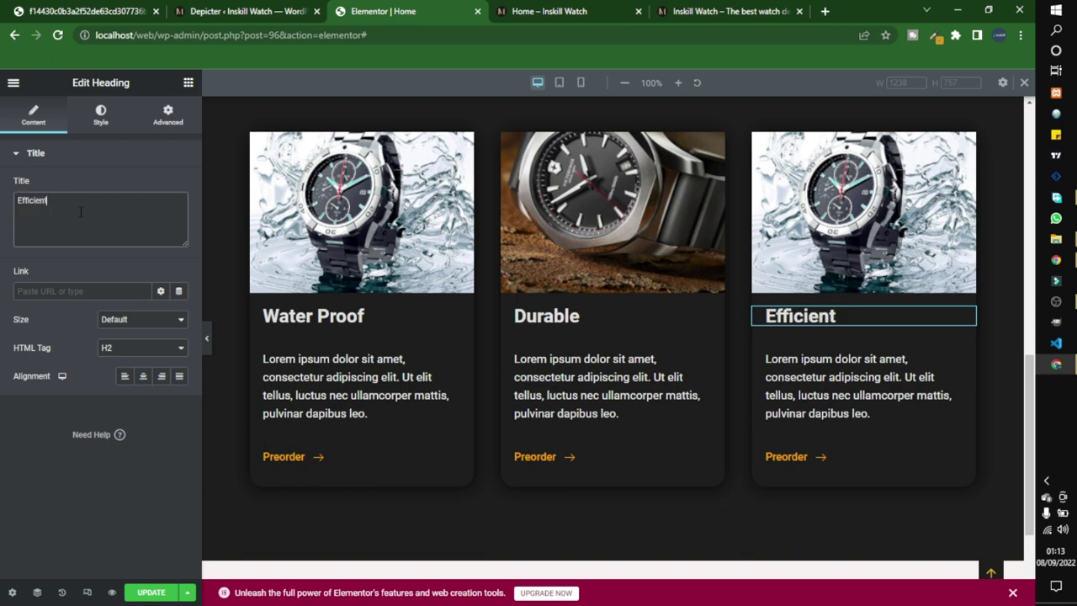
Step: Replace the Efficient card's image with efficient-png.png from the media library and save the page
click(826, 187)
click(80, 258)
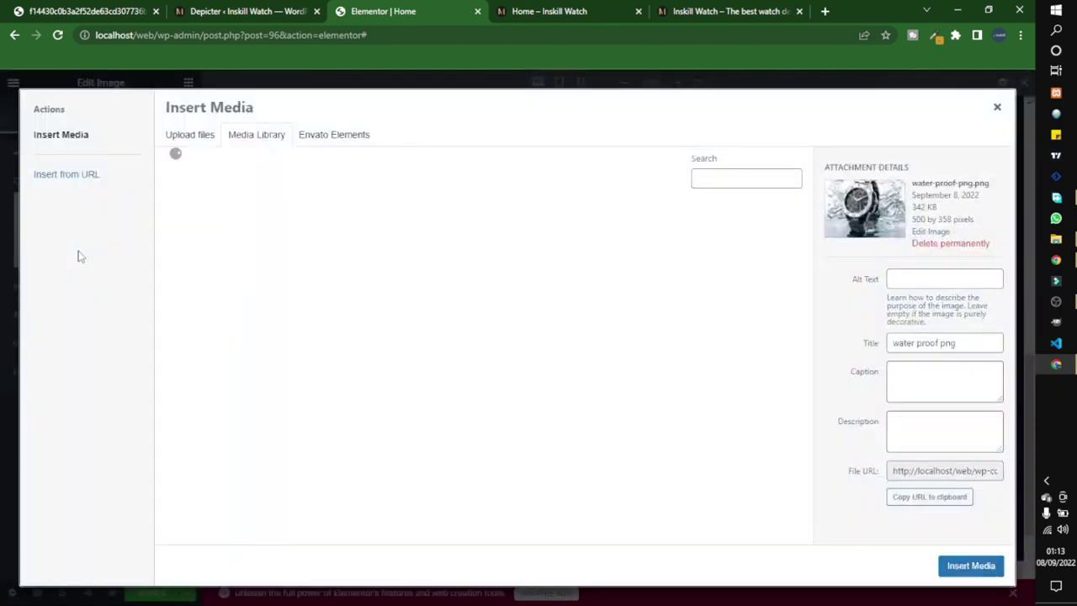
click(252, 273)
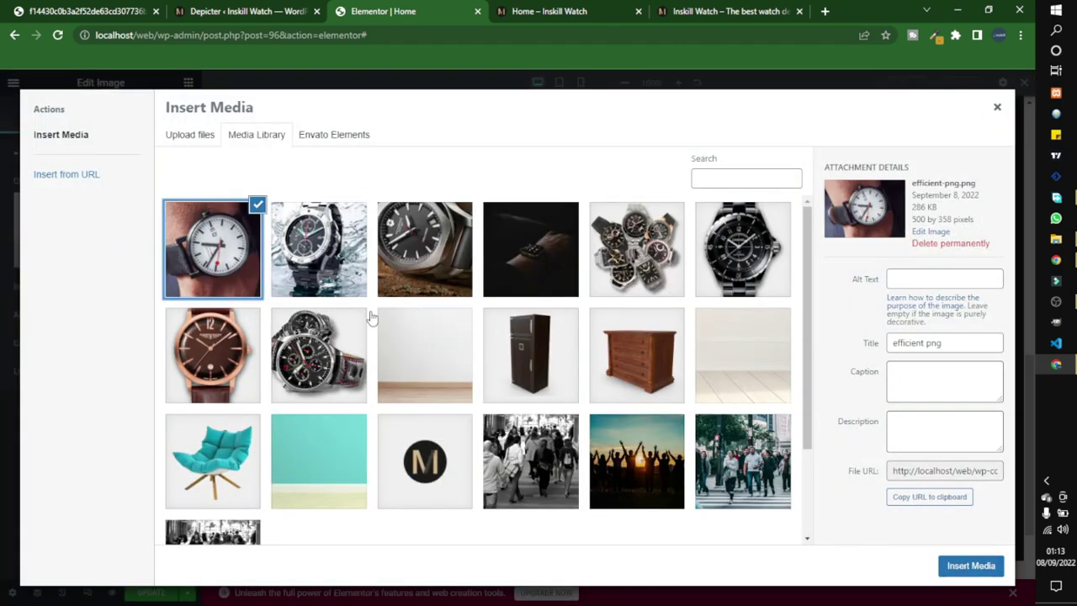
click(971, 566)
scroll(593, 435, up, 5)
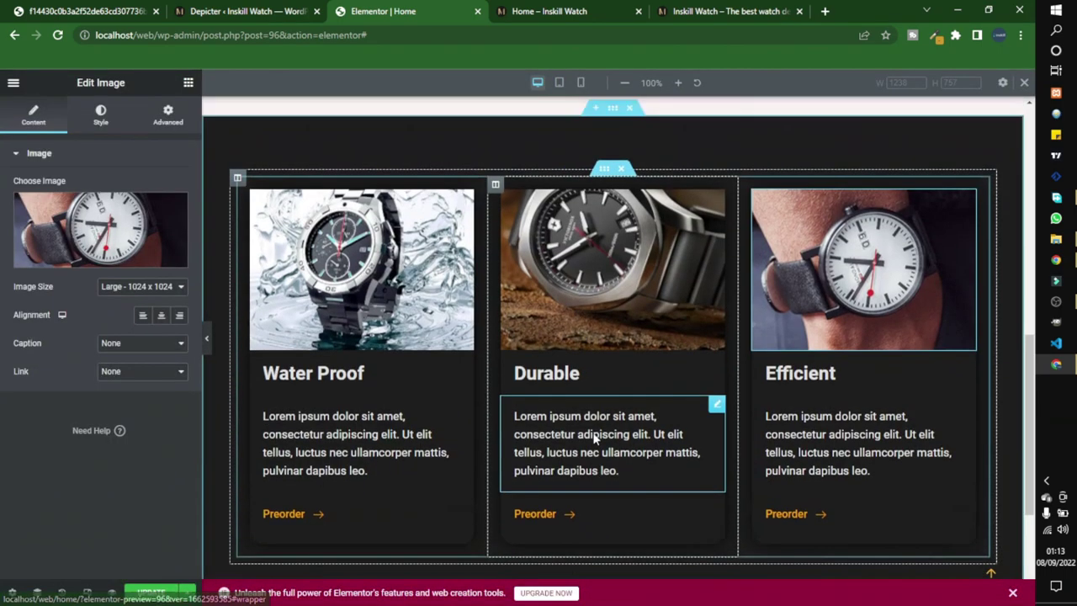
scroll(446, 252, down, 4)
key(ctrl+s)
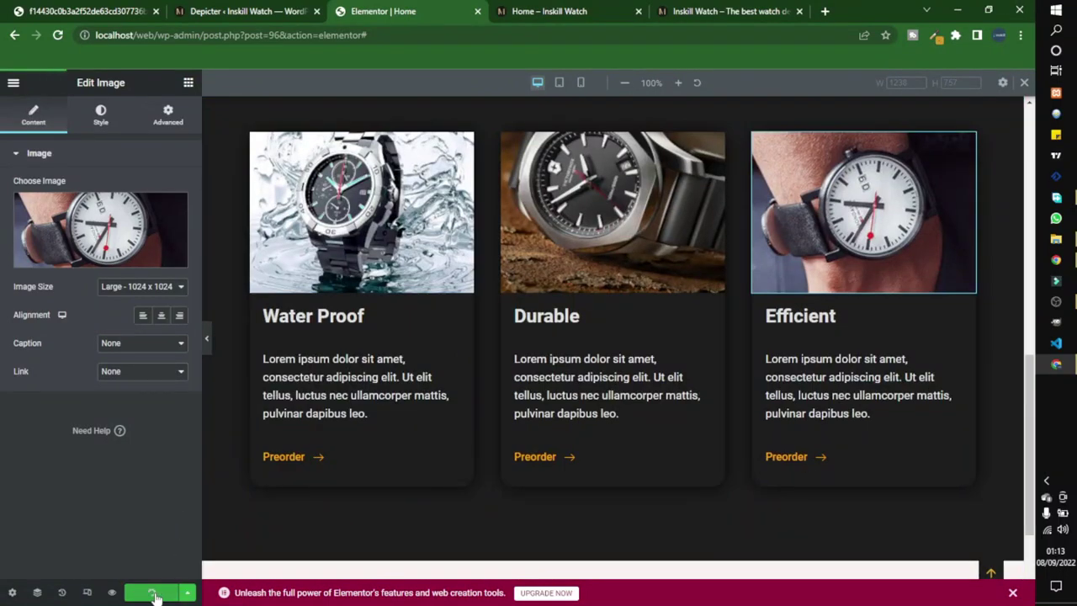
Step: Check the row of three feature cards on the Home page preview
click(541, 9)
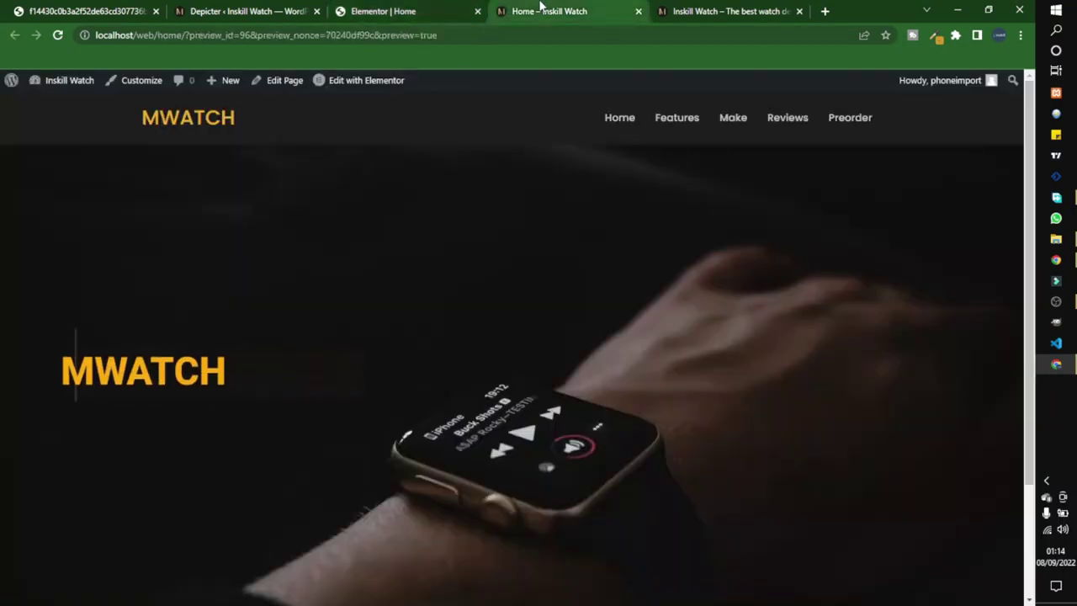
scroll(509, 264, down, 8)
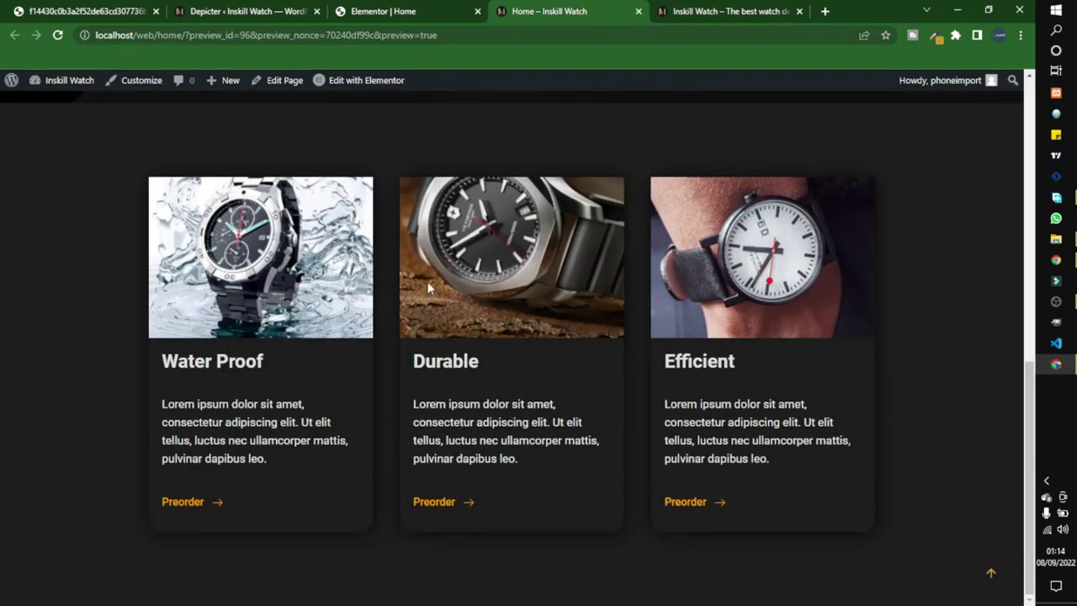
scroll(427, 360, up, 10)
scroll(539, 323, down, 10)
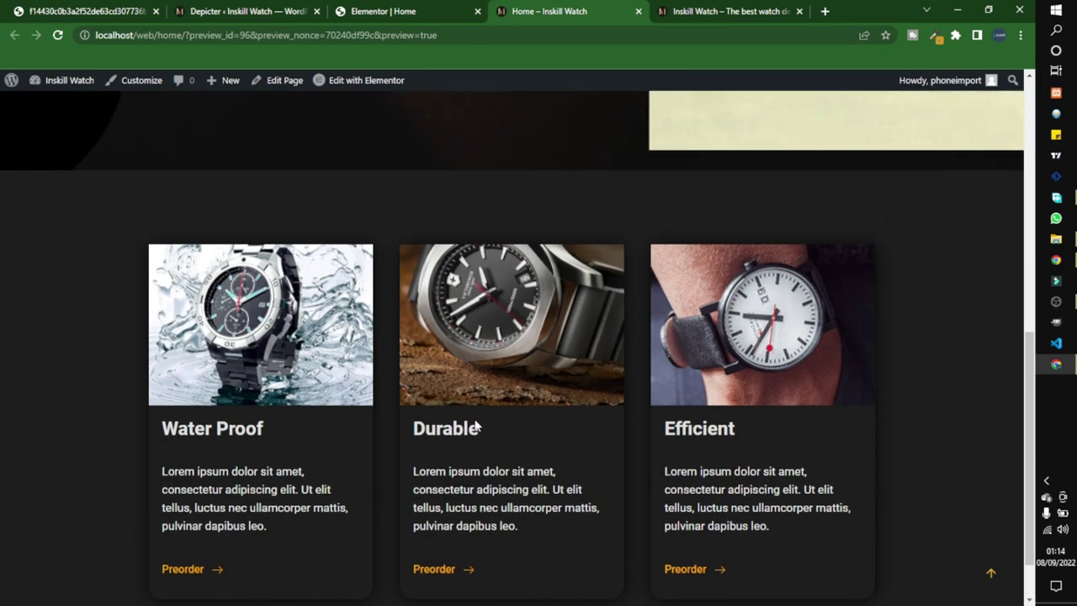
scroll(488, 361, up, 10)
Step: Return to the page editor and add a heading reading Features above the three cards
key(ctrl+Page_Up)
scroll(538, 317, up, 3)
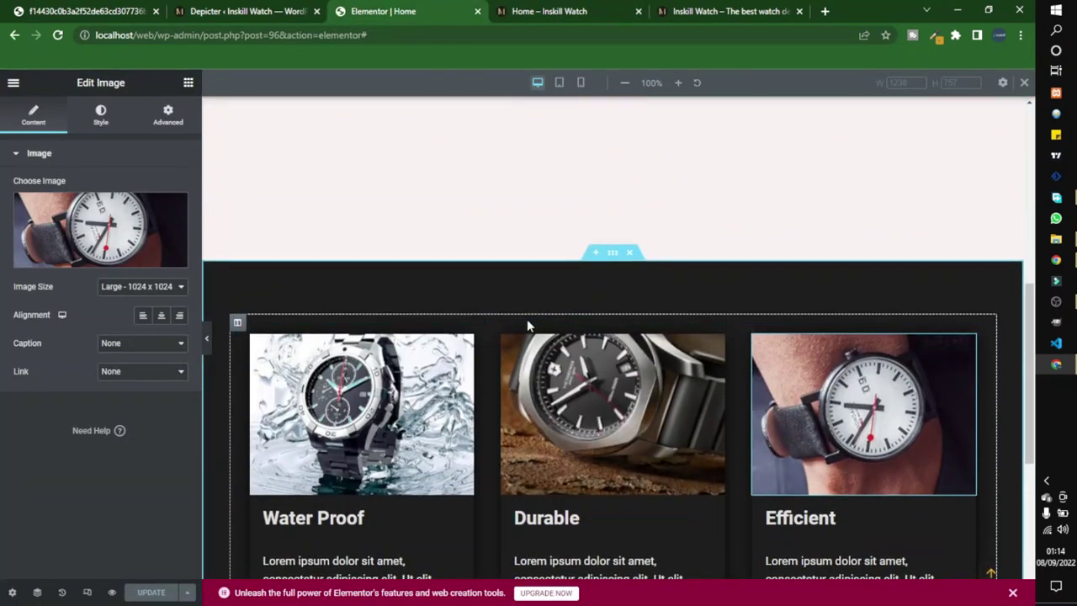
click(188, 82)
drag(152, 243, 291, 327)
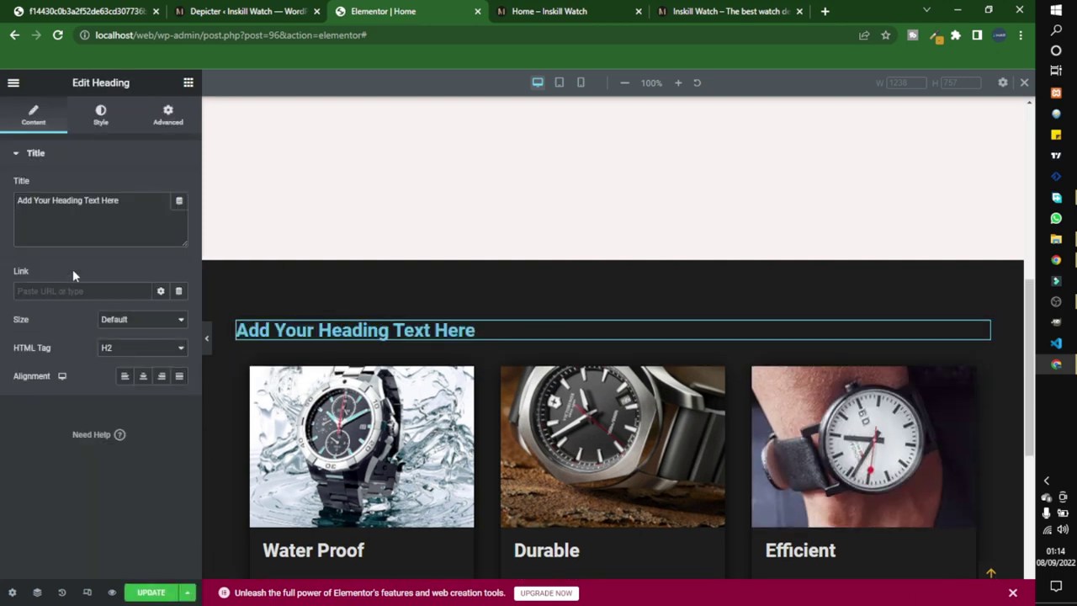
triple_click(91, 222)
text(F)
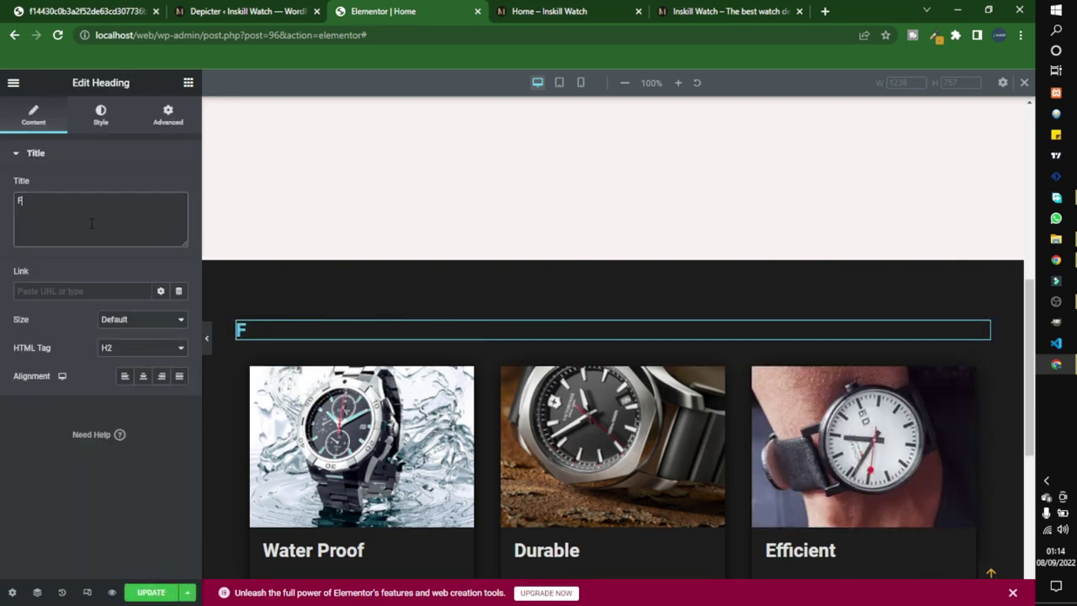
text(eatures)
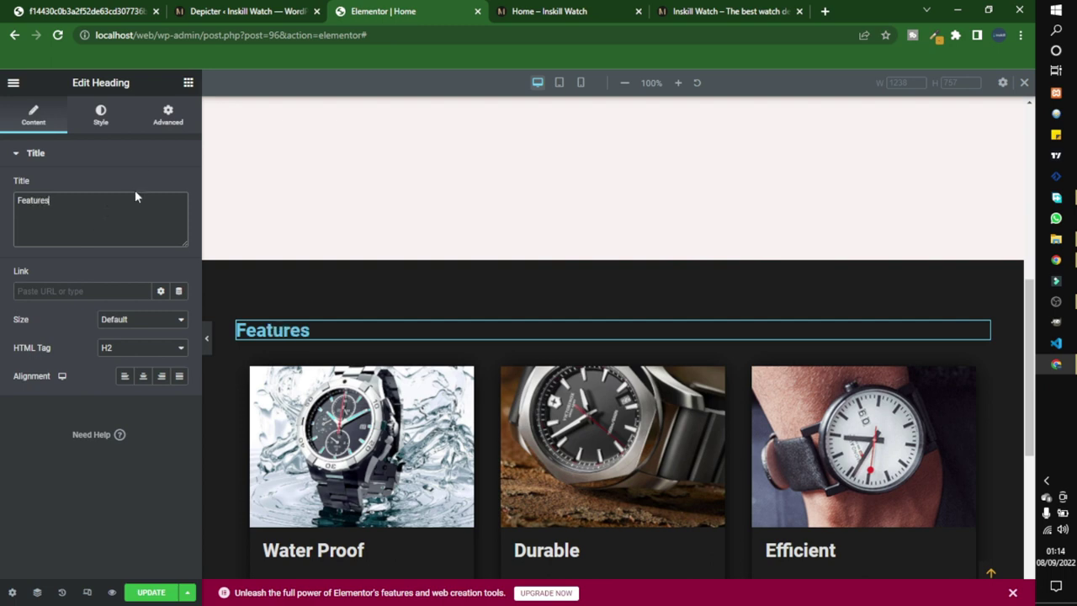
click(172, 118)
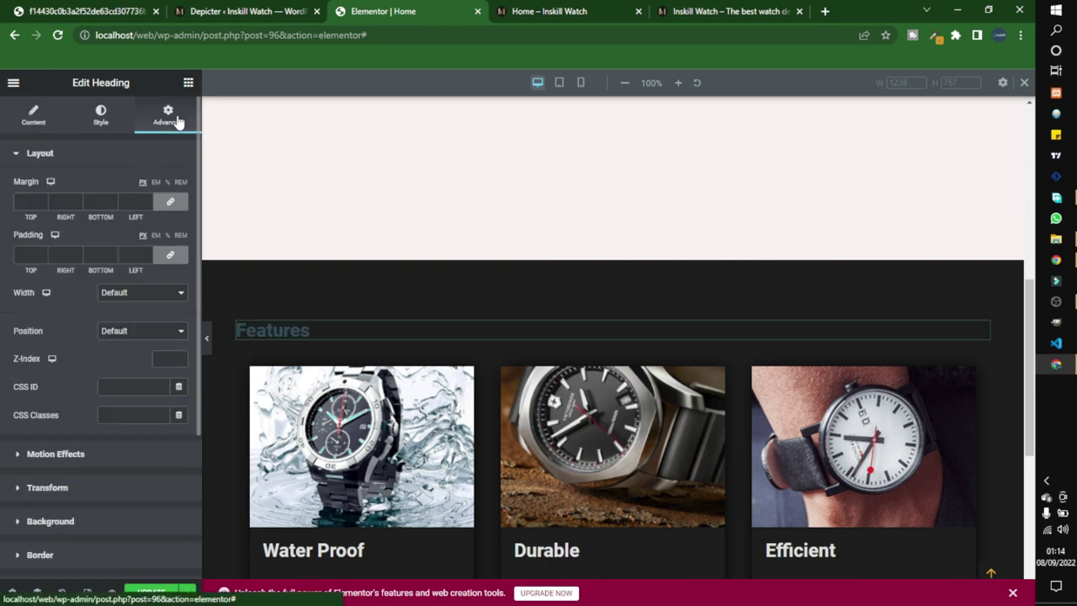
Step: Add a divider between the Features heading and the cards, with the Double style and a width of 8%
click(189, 82)
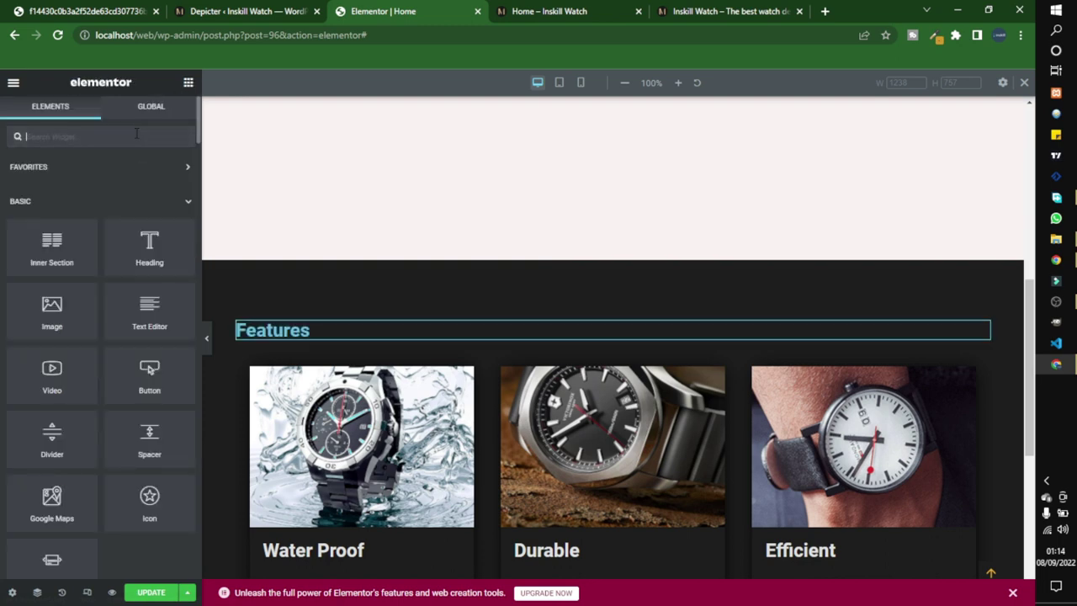
text(div)
drag(51, 181, 259, 338)
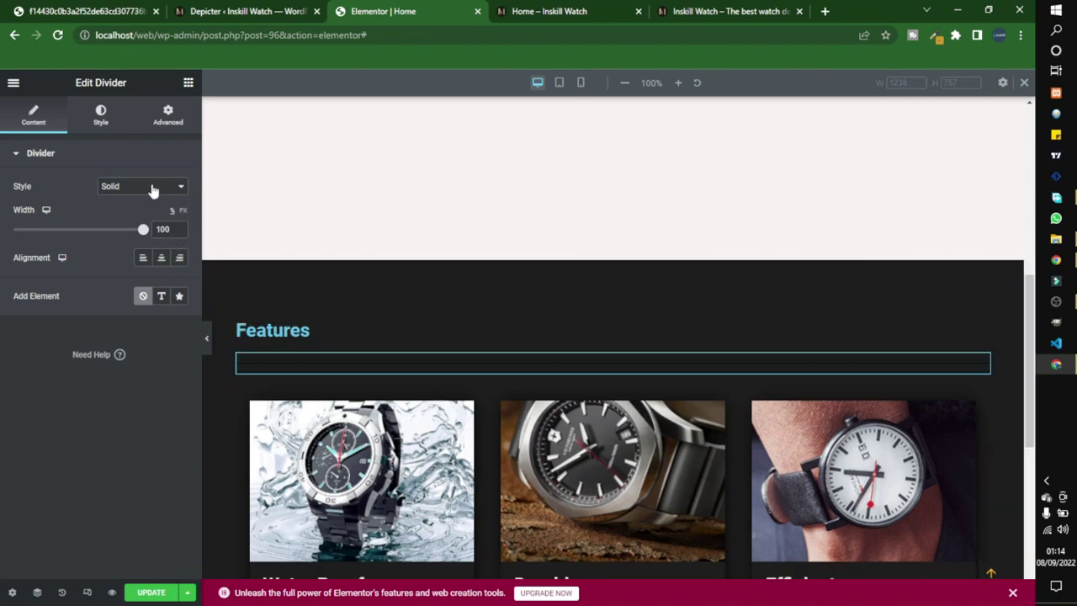
click(158, 192)
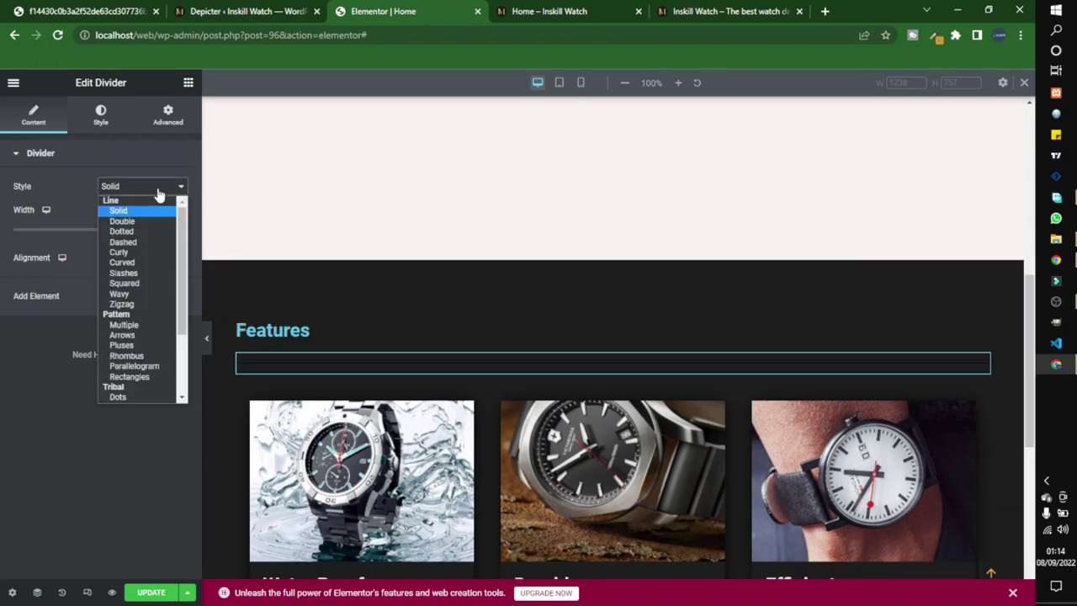
click(135, 223)
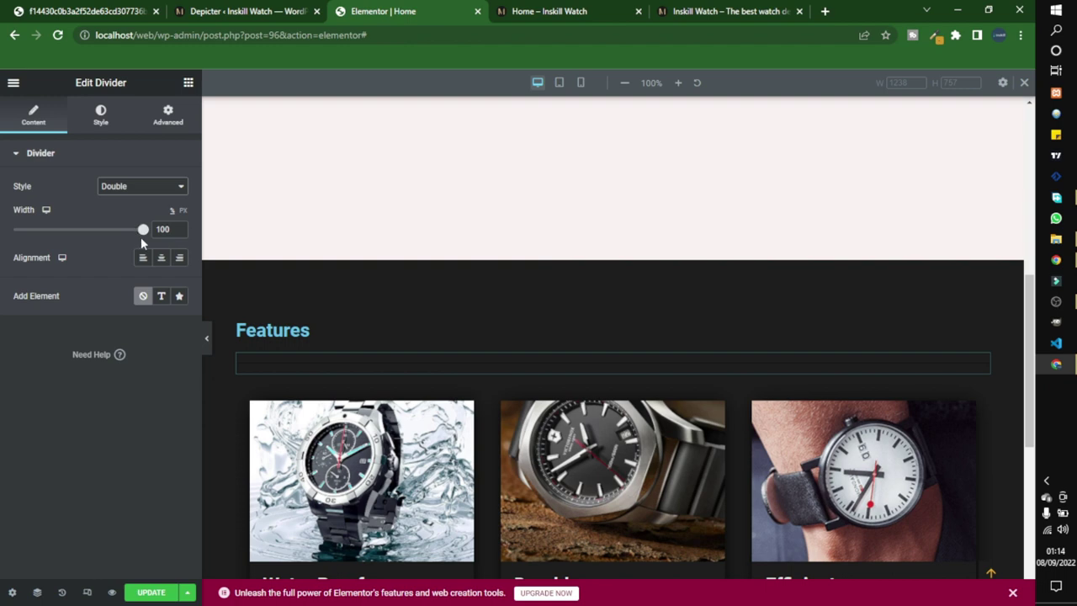
drag(143, 235, 28, 262)
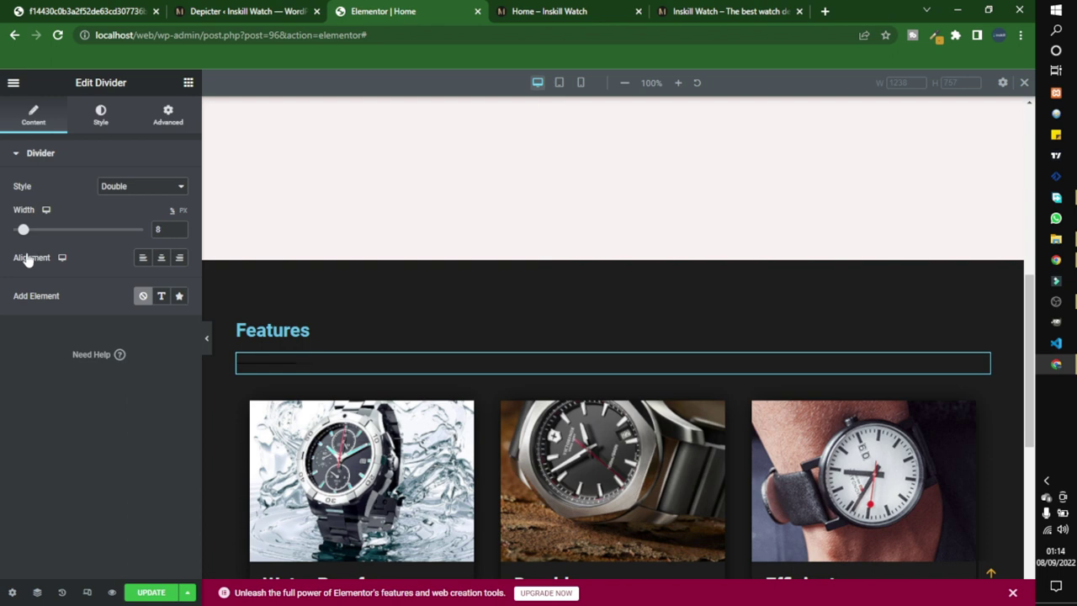
Step: Style the divider with the Theme Accent - alt global color, a weight of 6.1 and a gap of 2
click(100, 118)
click(161, 186)
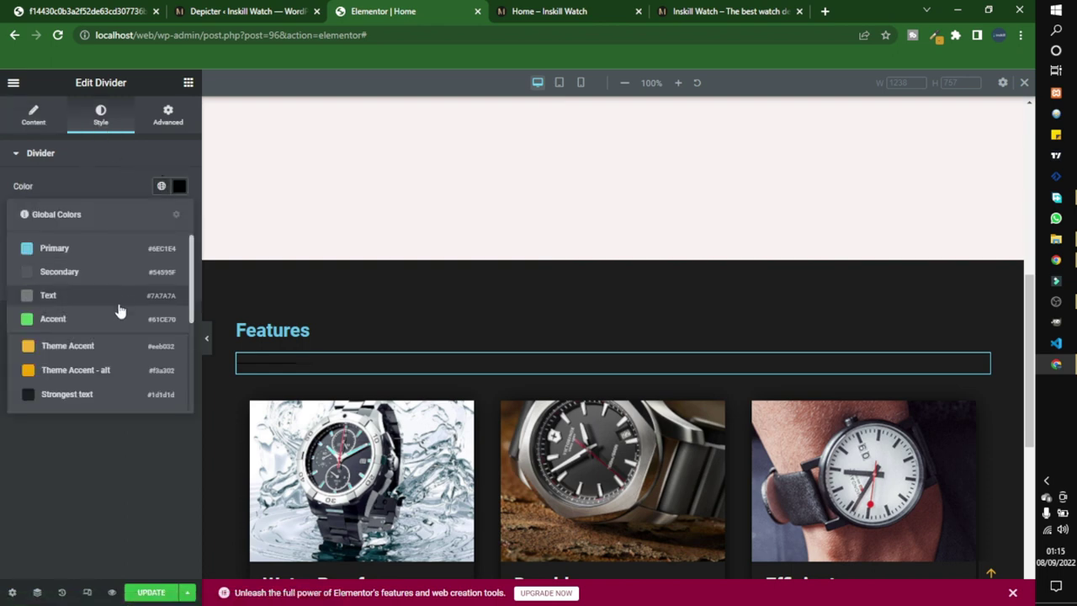
click(68, 371)
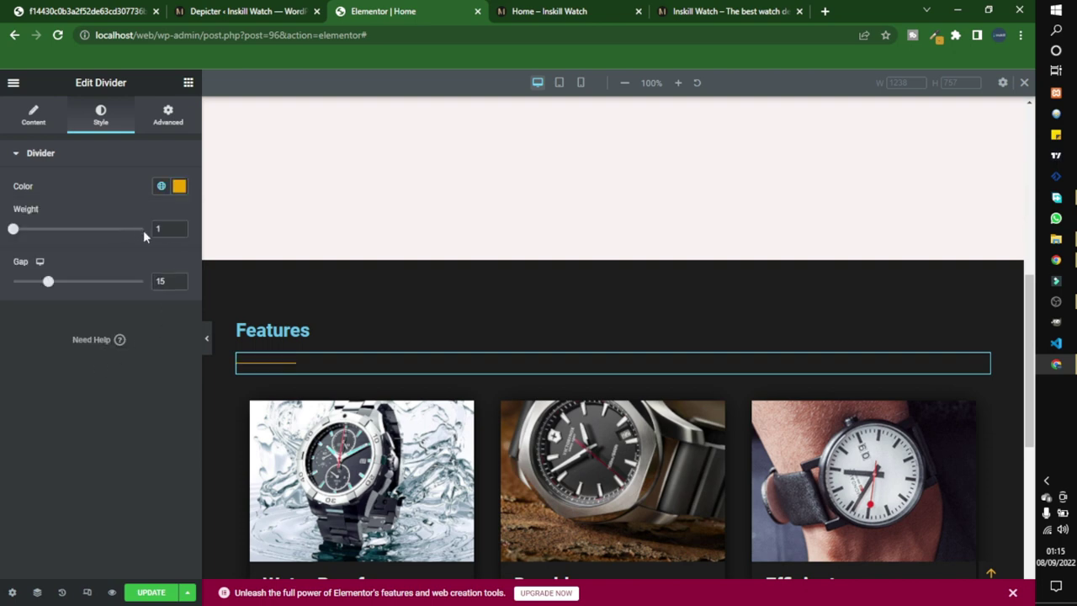
drag(16, 230, 89, 232)
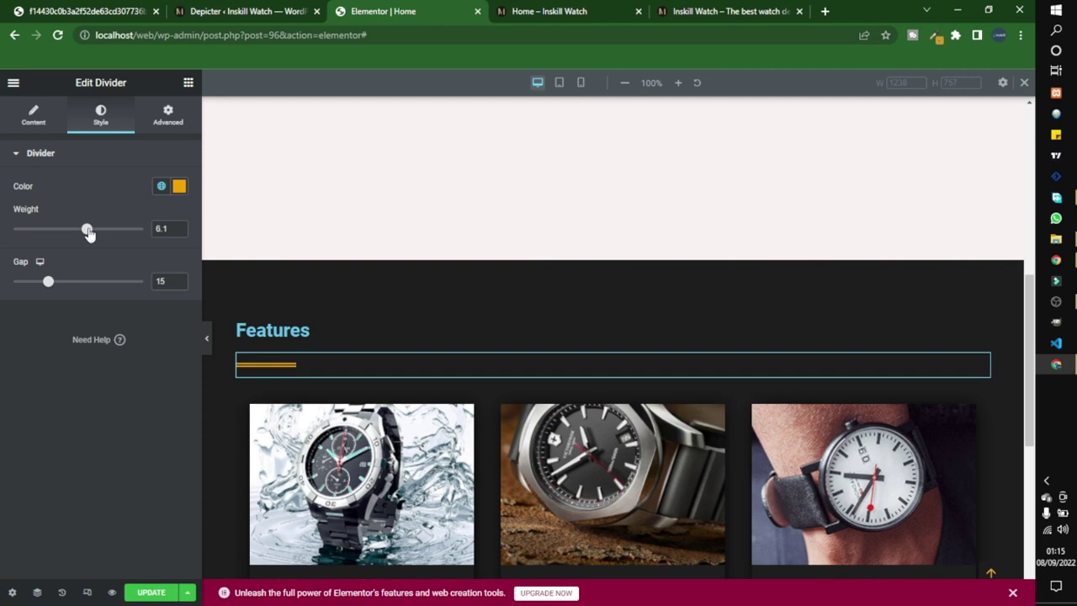
drag(47, 286, 3, 291)
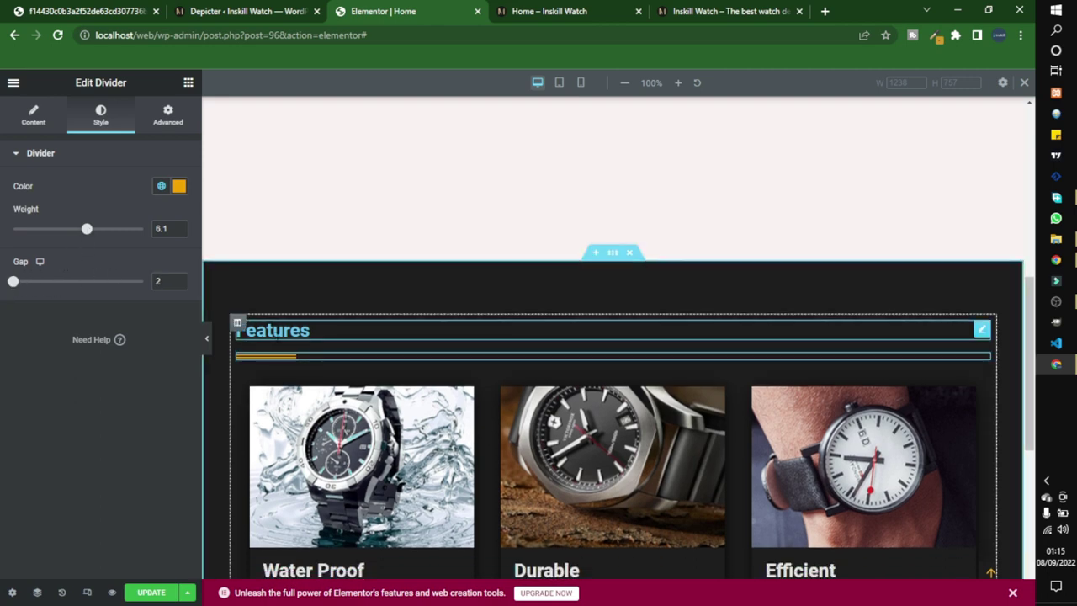
Step: Change the Features heading's text color to white
click(278, 330)
click(102, 118)
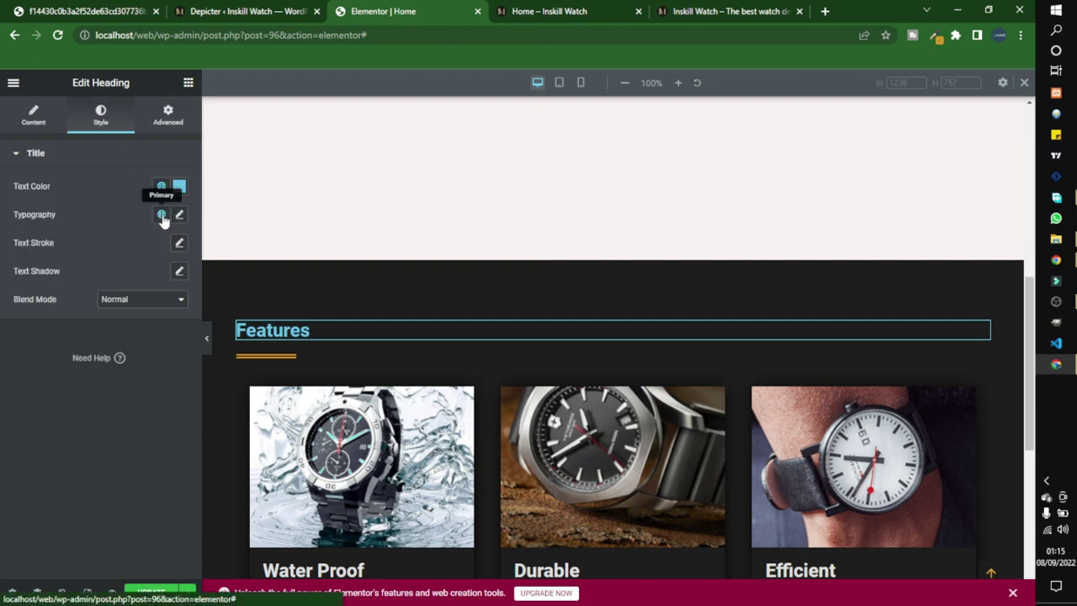
click(162, 189)
click(179, 186)
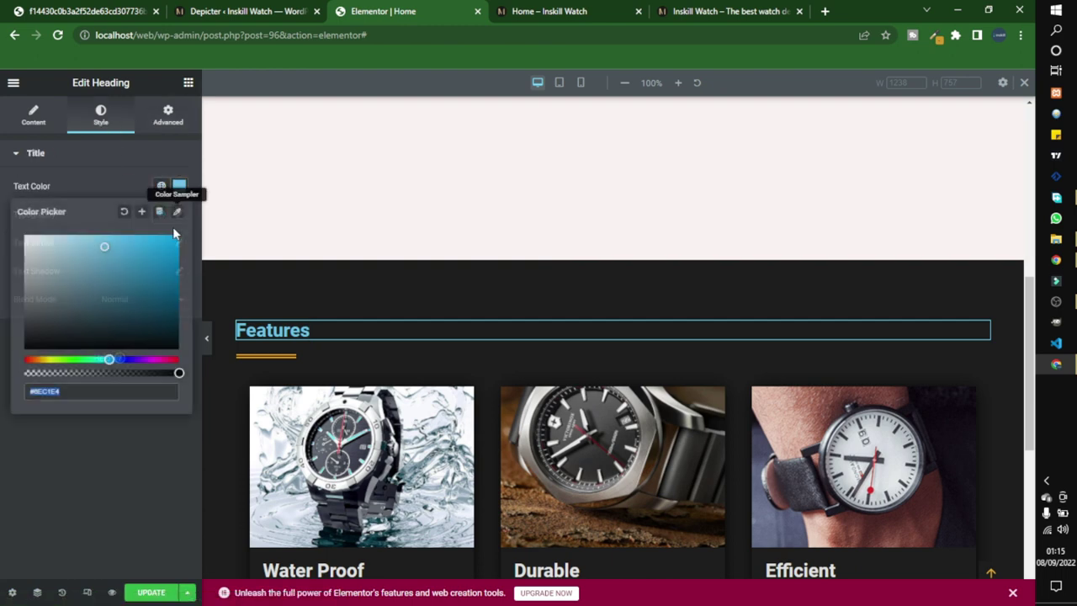
drag(103, 244, 13, 224)
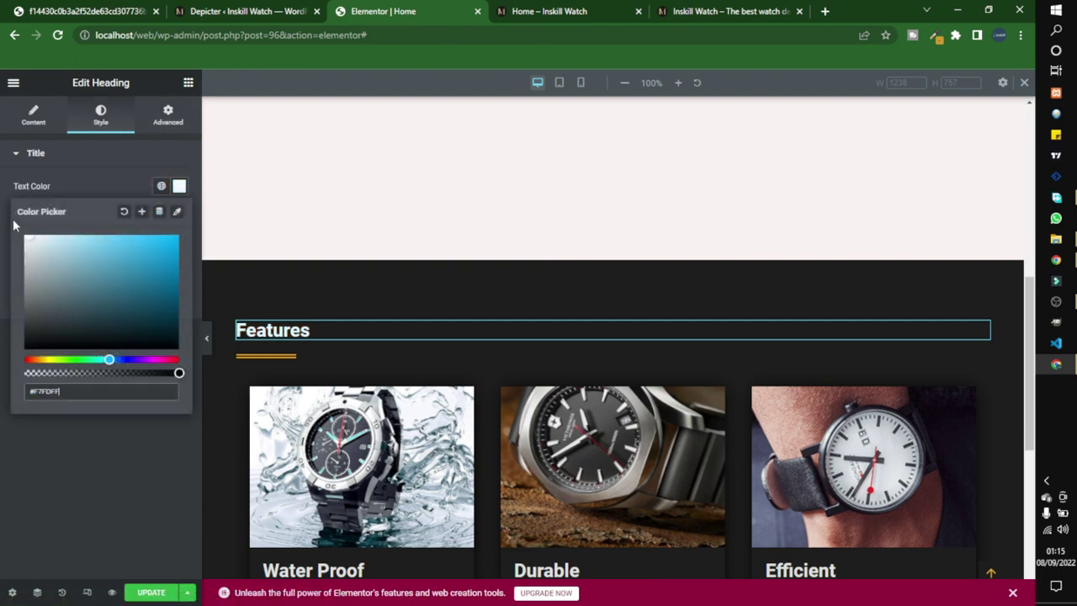
click(95, 195)
Step: Set the Features heading's typography to the Poppins font at 50 px
click(179, 216)
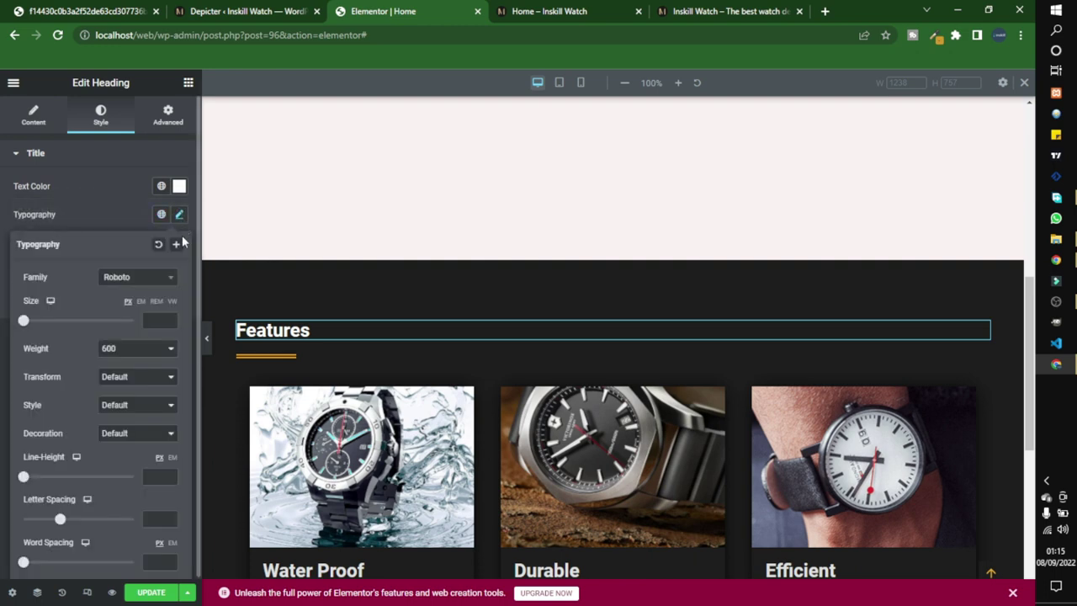
click(153, 279)
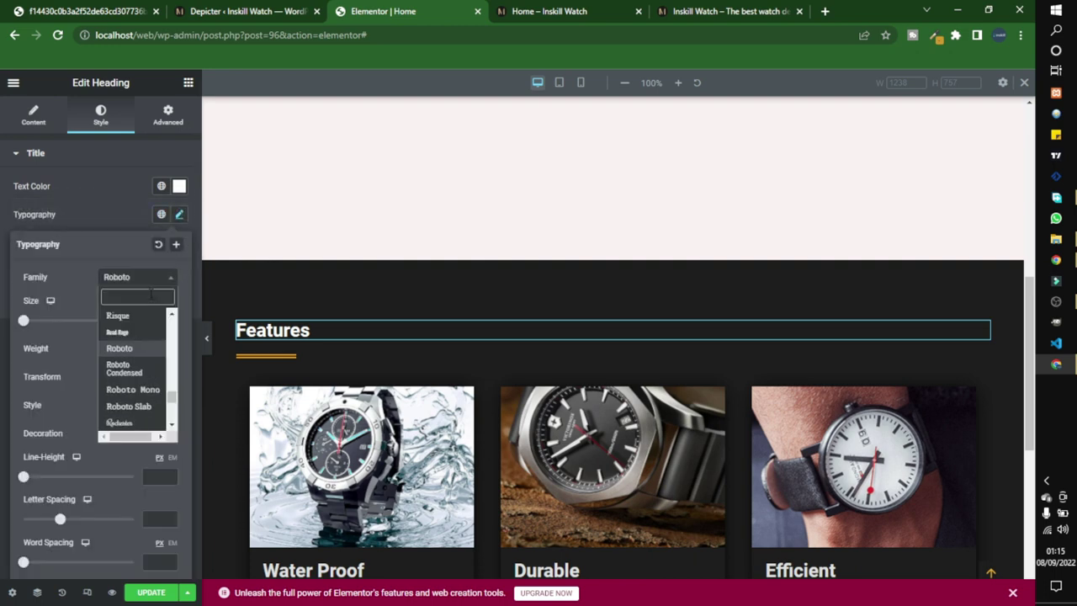
text(poppi)
key(Return)
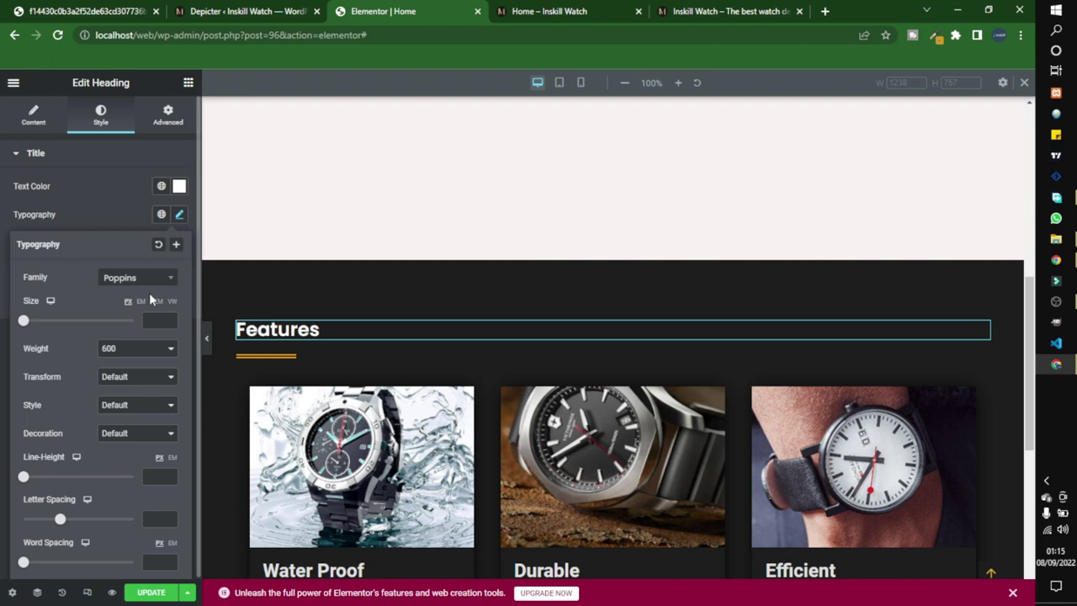
click(156, 320)
text(50)
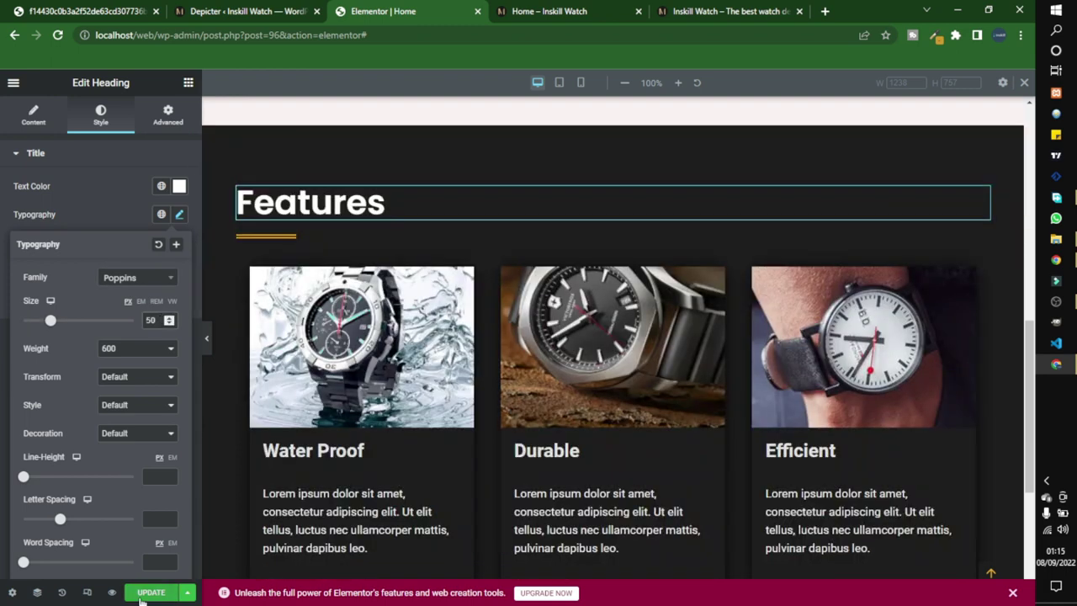
Step: Save the page and switch to the Home page preview
click(149, 592)
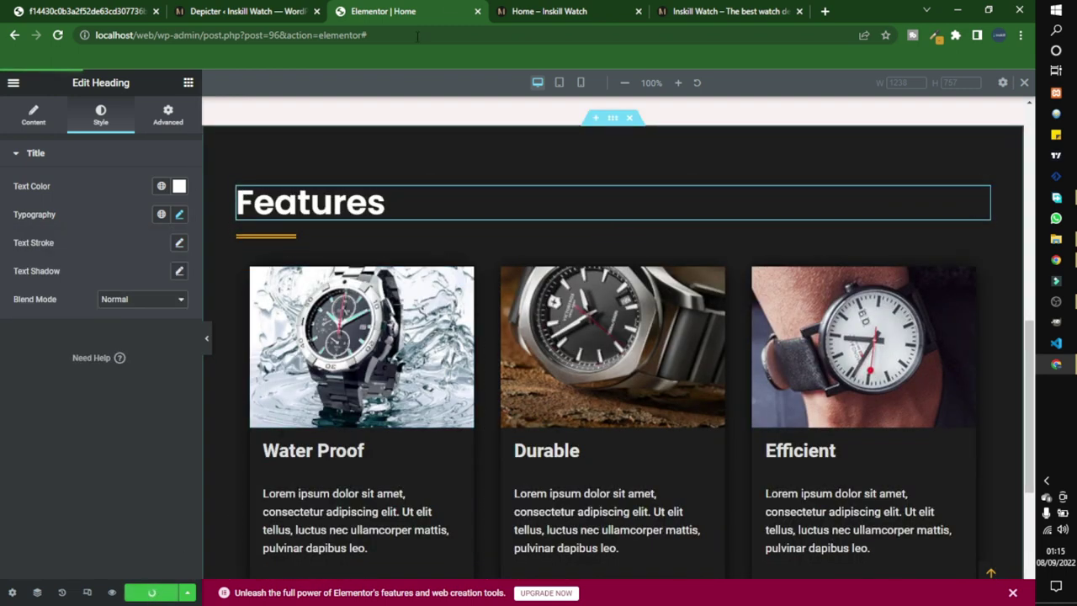
click(522, 11)
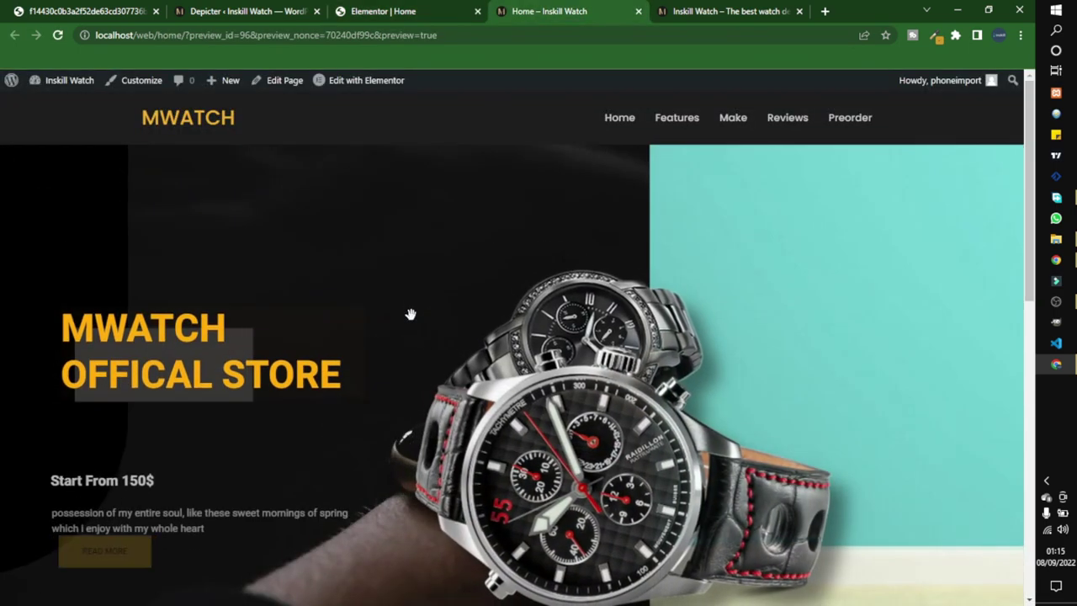
Step: Return to the Elementor editor for the Home page and center the Features heading in the tablet layout
scroll(410, 313, down, 6)
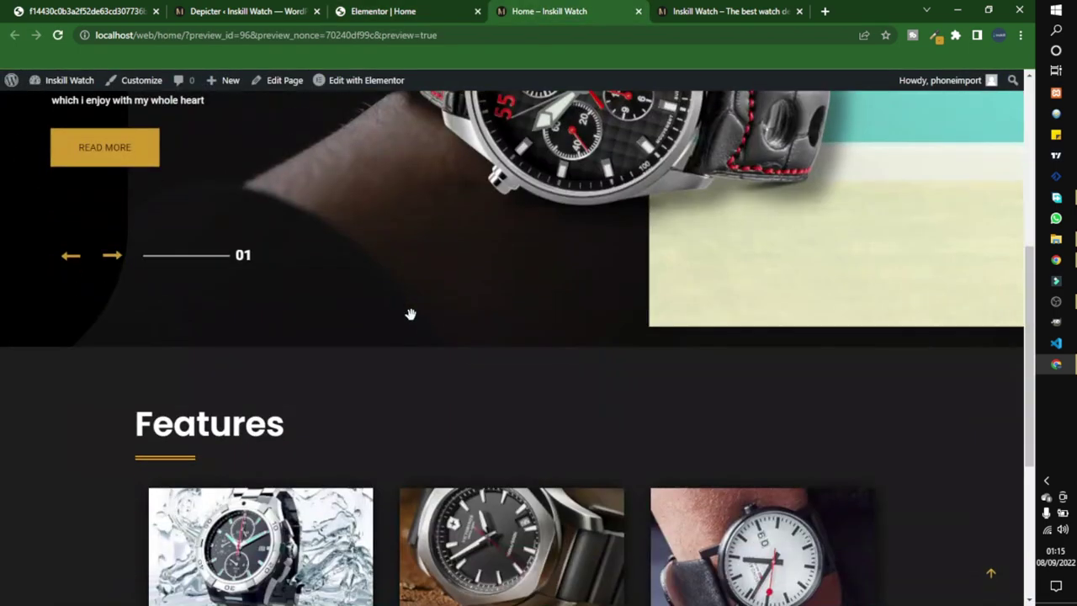
scroll(411, 314, down, 2)
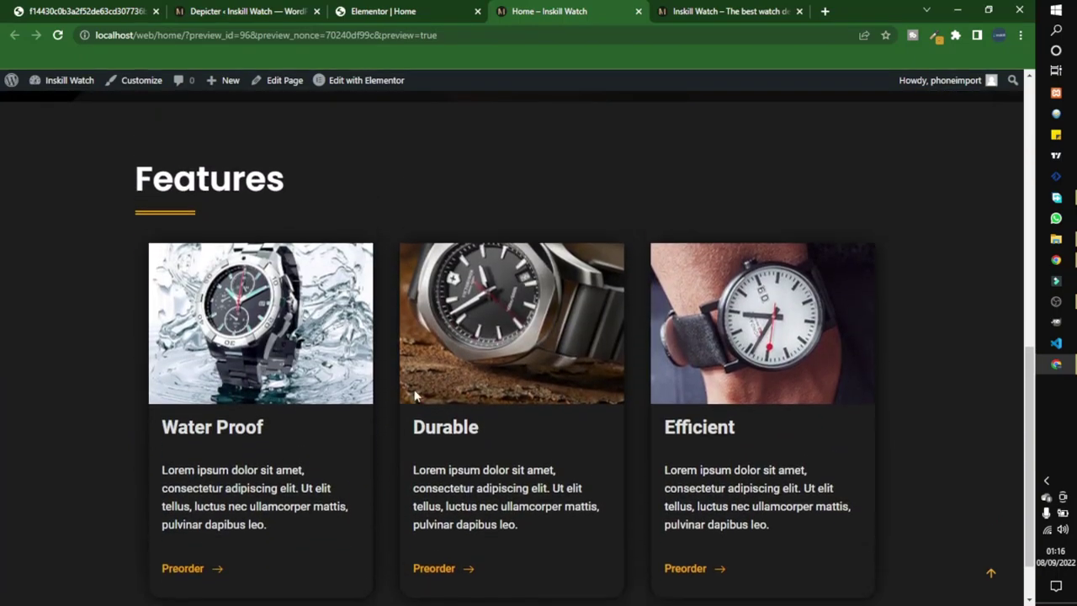
scroll(411, 313, up, 5)
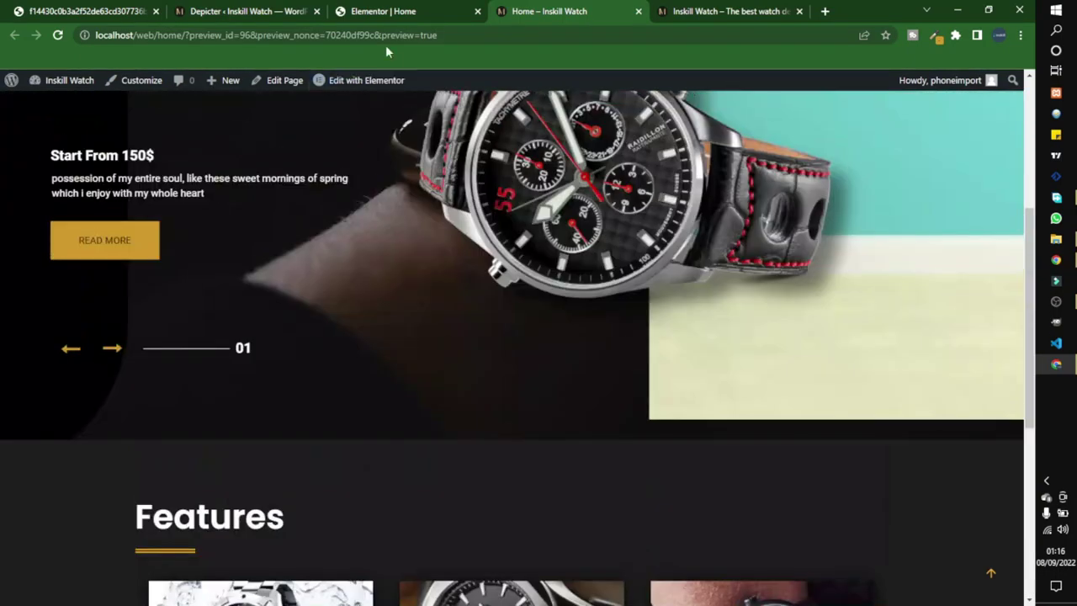
click(383, 11)
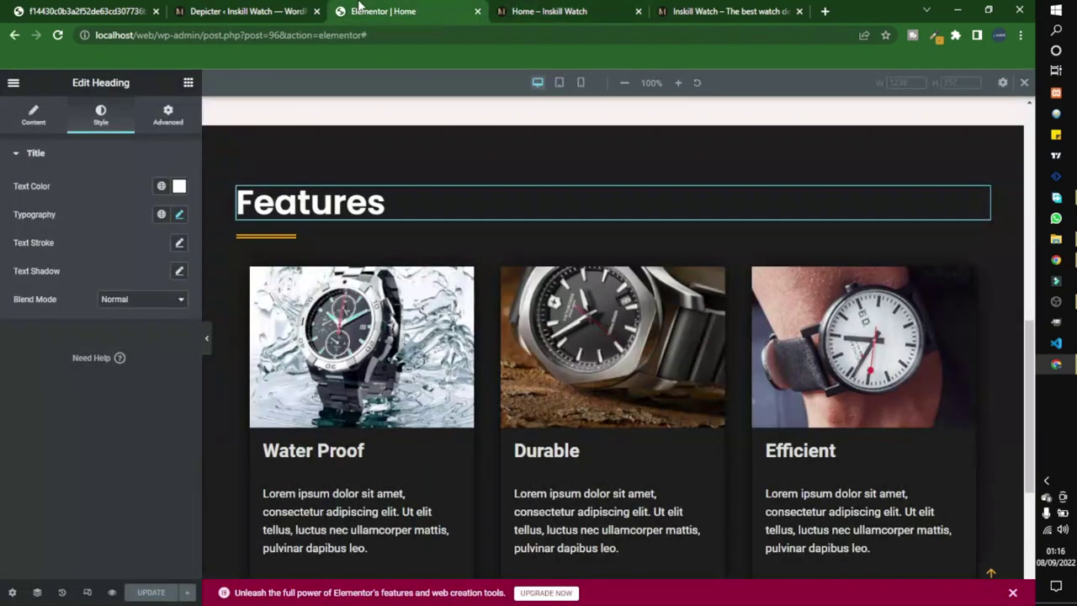
click(559, 82)
scroll(530, 337, up, 1)
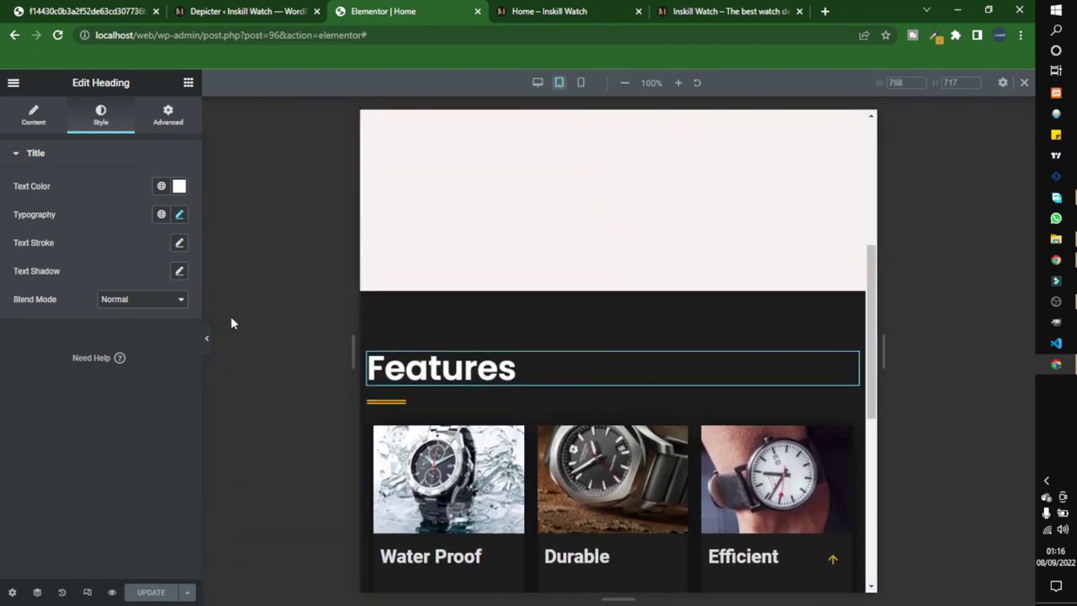
click(36, 120)
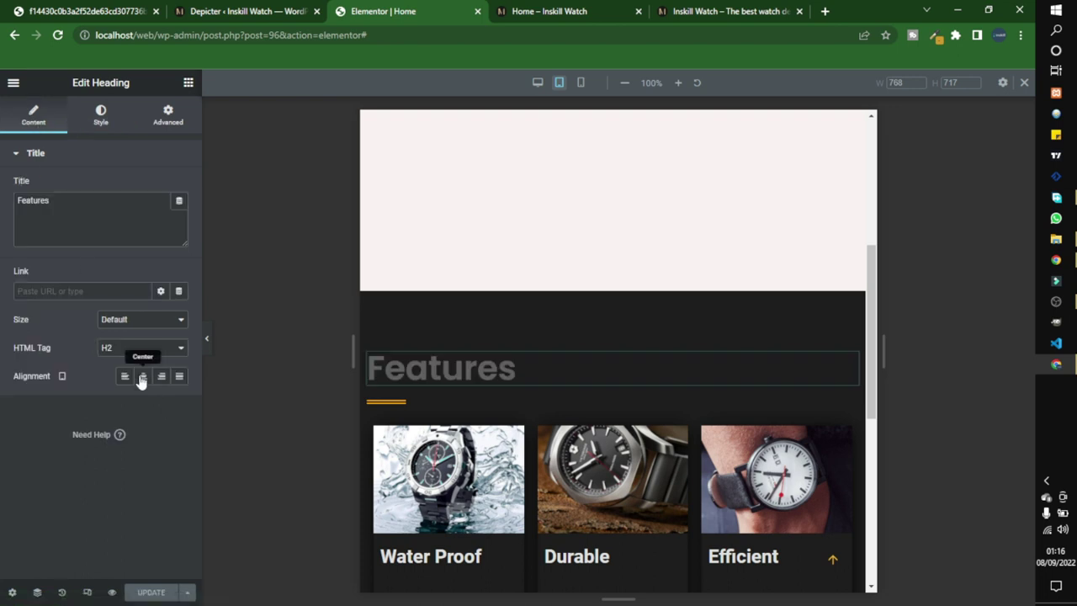
click(144, 376)
Step: Center the divider below the Features heading in the tablet layout, and set its width to 32 in the mobile layout
click(387, 401)
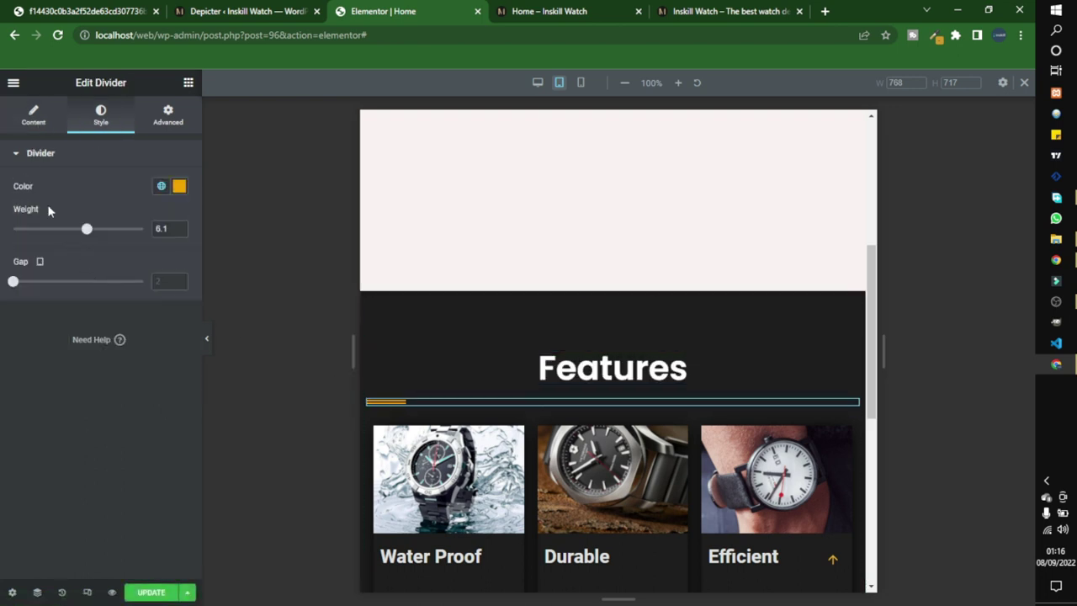
click(33, 116)
click(162, 258)
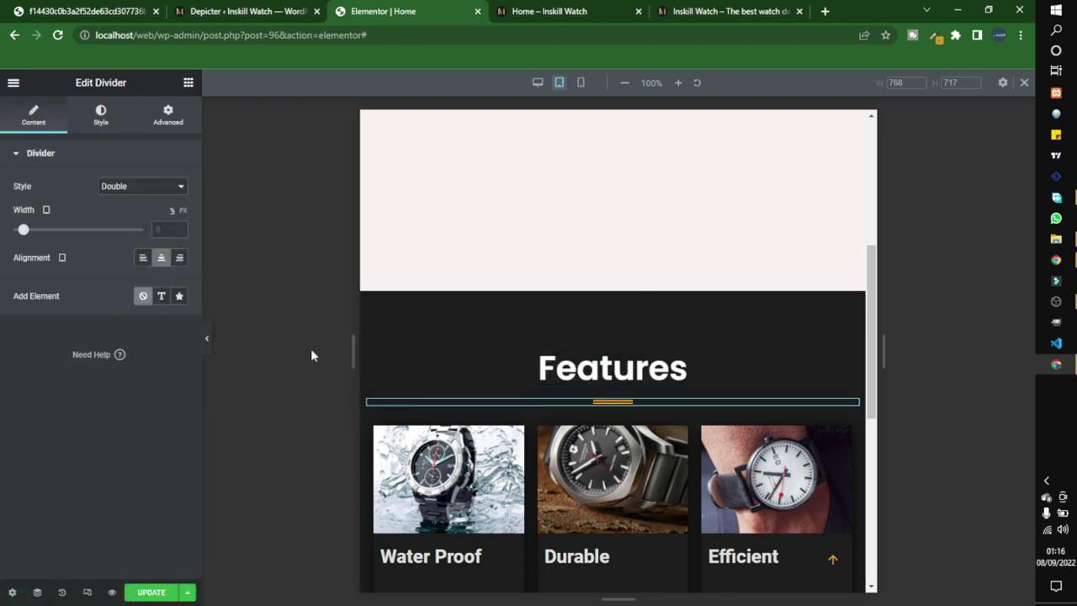
scroll(541, 435, down, 1)
click(581, 83)
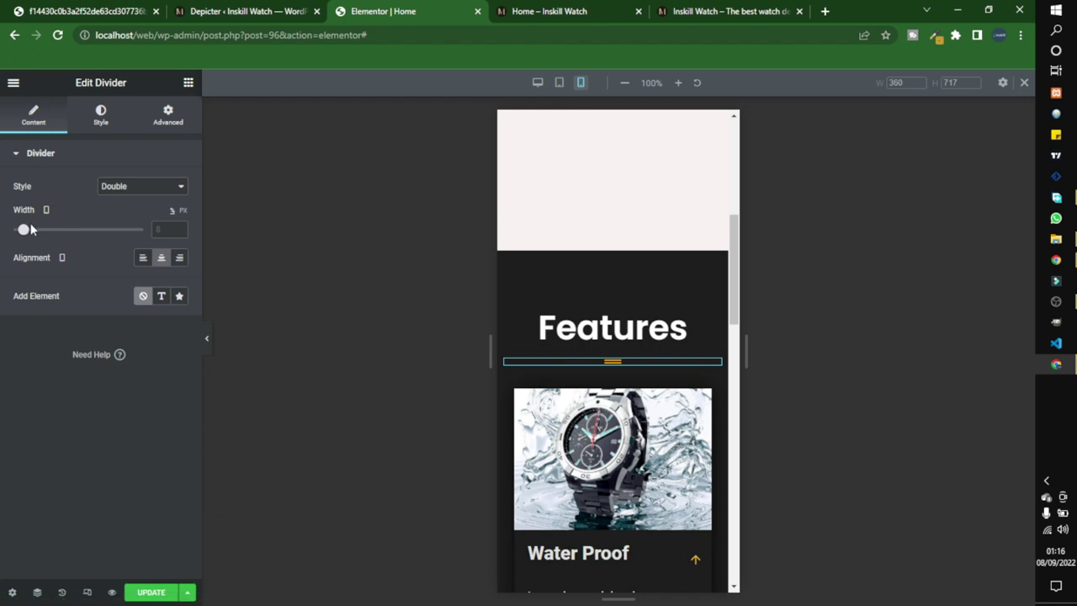
drag(26, 235, 59, 237)
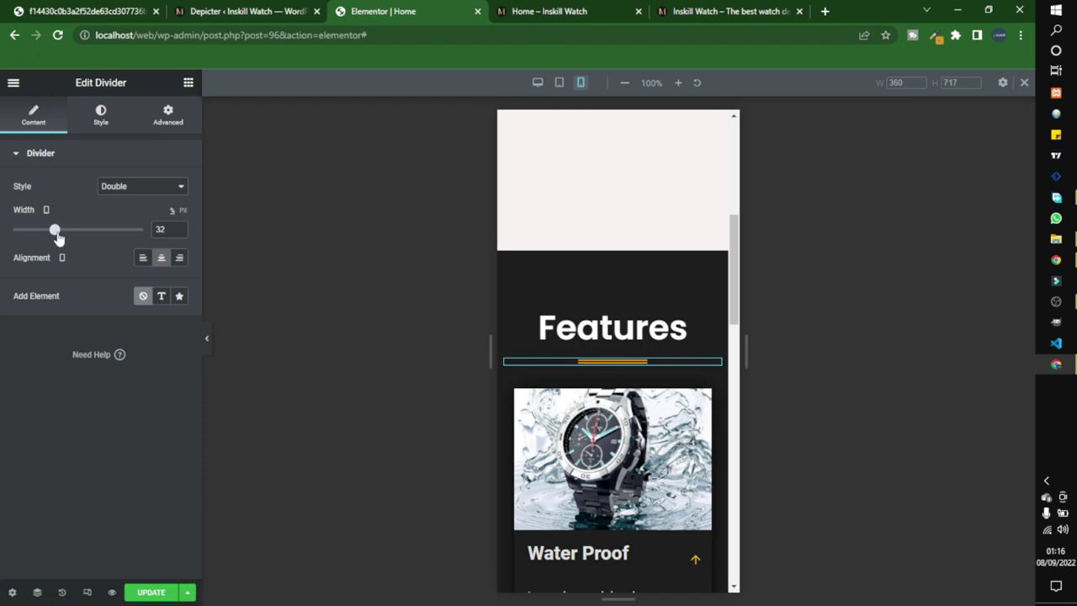
Step: Set the Features heading's font size to 35 px in the mobile layout
click(613, 328)
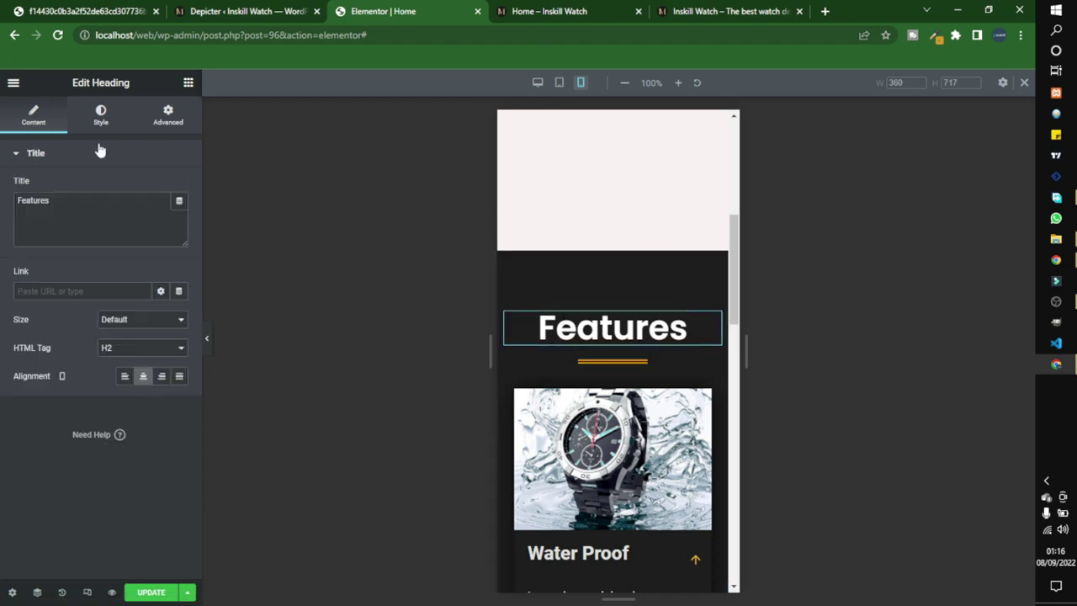
click(101, 114)
click(180, 214)
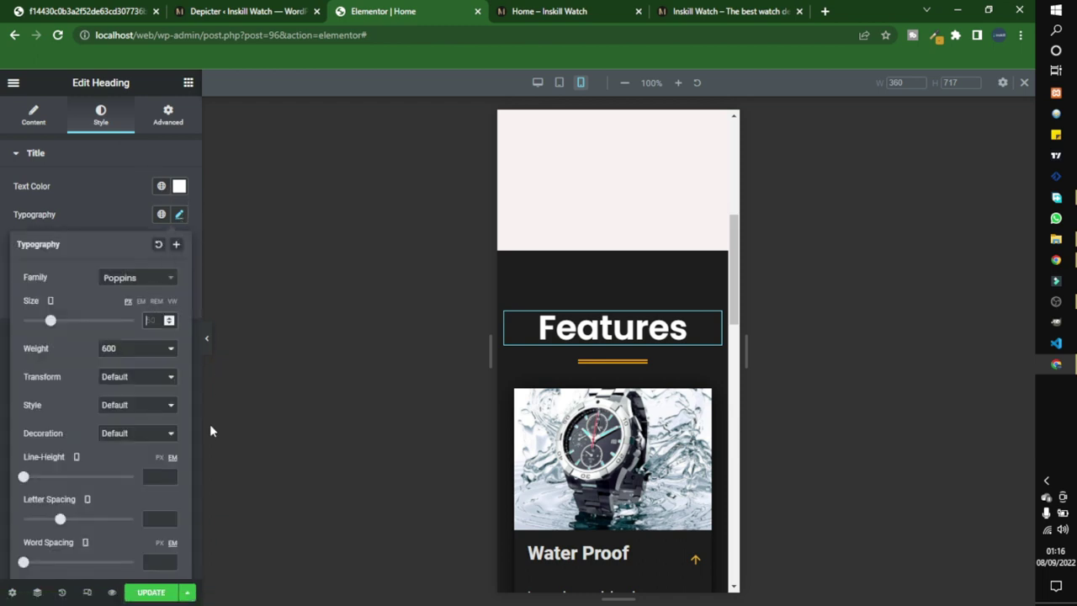
text(35)
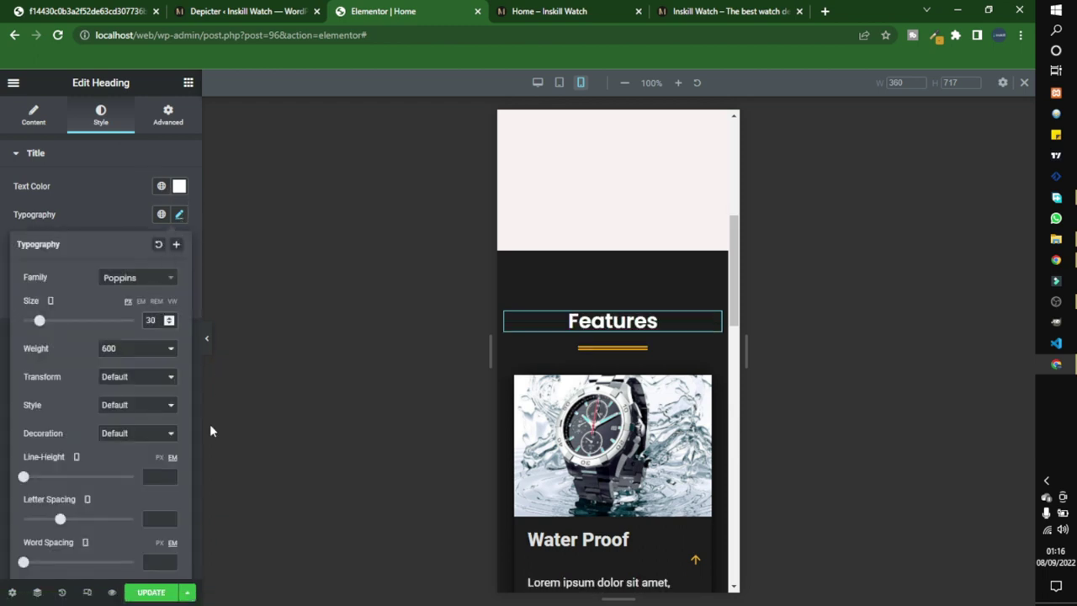
scroll(621, 437, down, 3)
scroll(621, 437, up, 4)
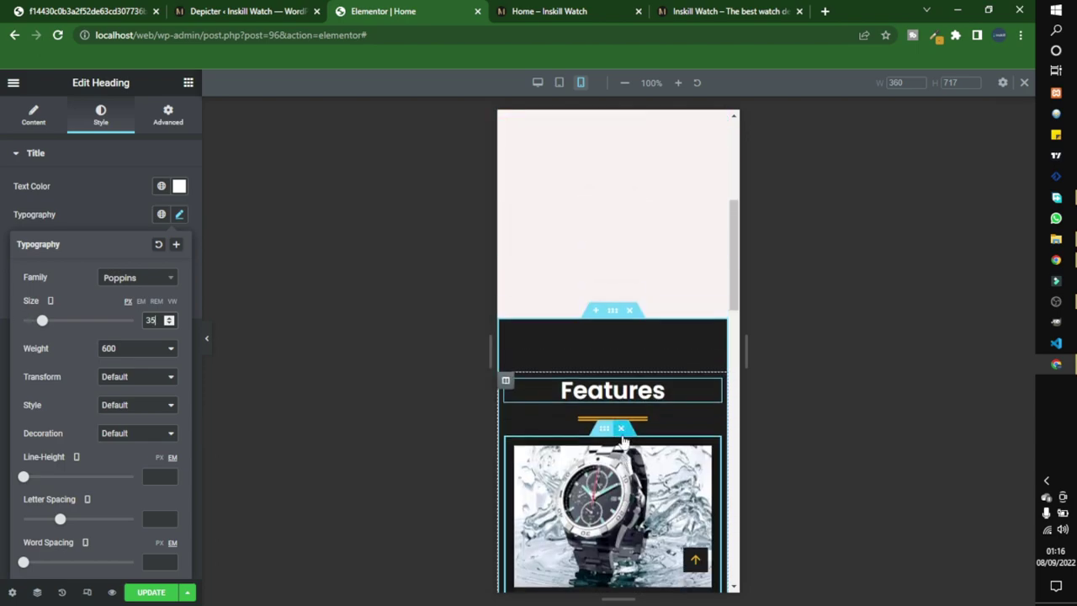
Step: Return to the desktop layout and check the Features section down to the empty area below it
click(536, 82)
scroll(553, 204, down, 5)
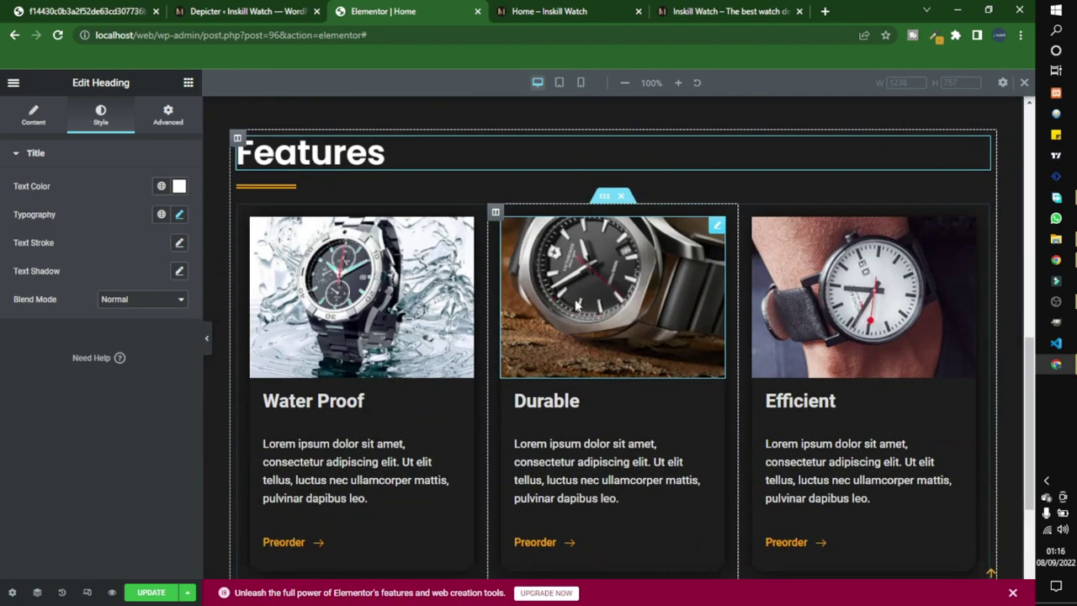
scroll(543, 287, down, 2)
scroll(542, 287, down, 1)
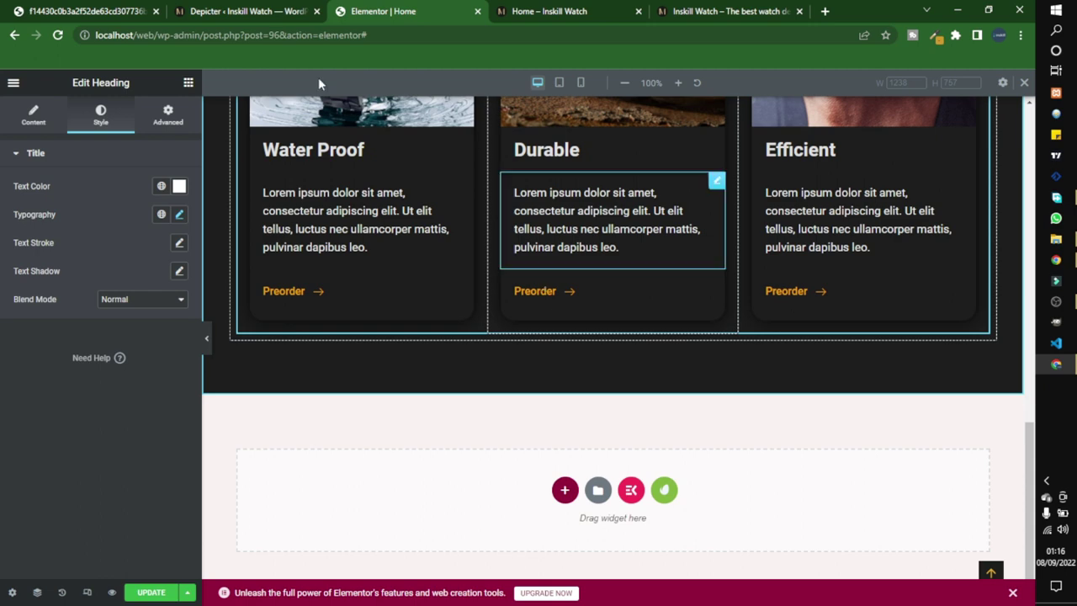
Step: Create a new Elementor saved template of type Section named "metal" from the WordPress dashboard
click(238, 9)
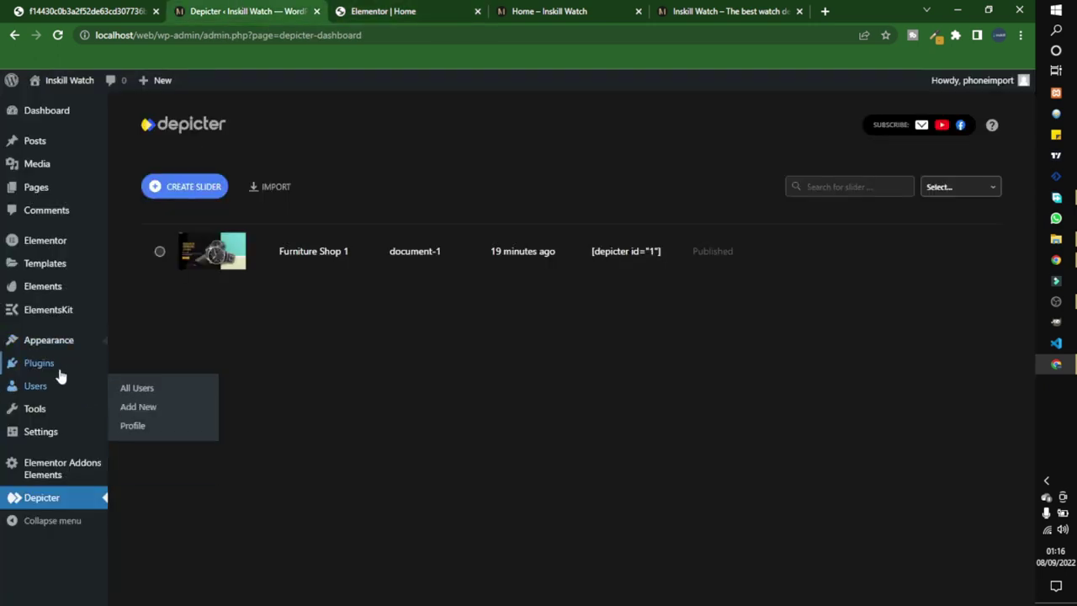
mouse_move(56, 267)
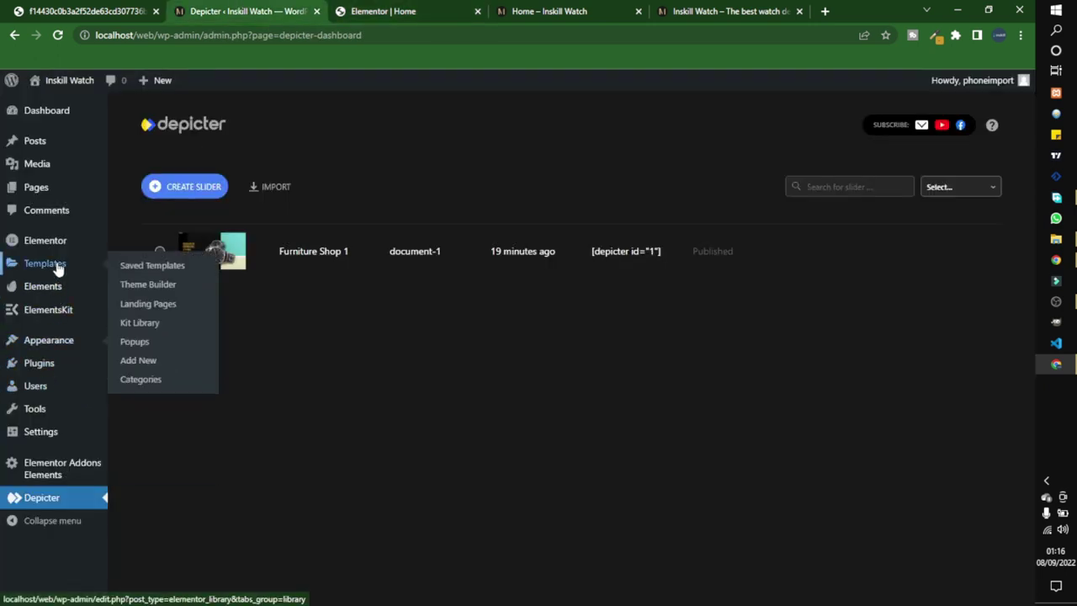
click(124, 274)
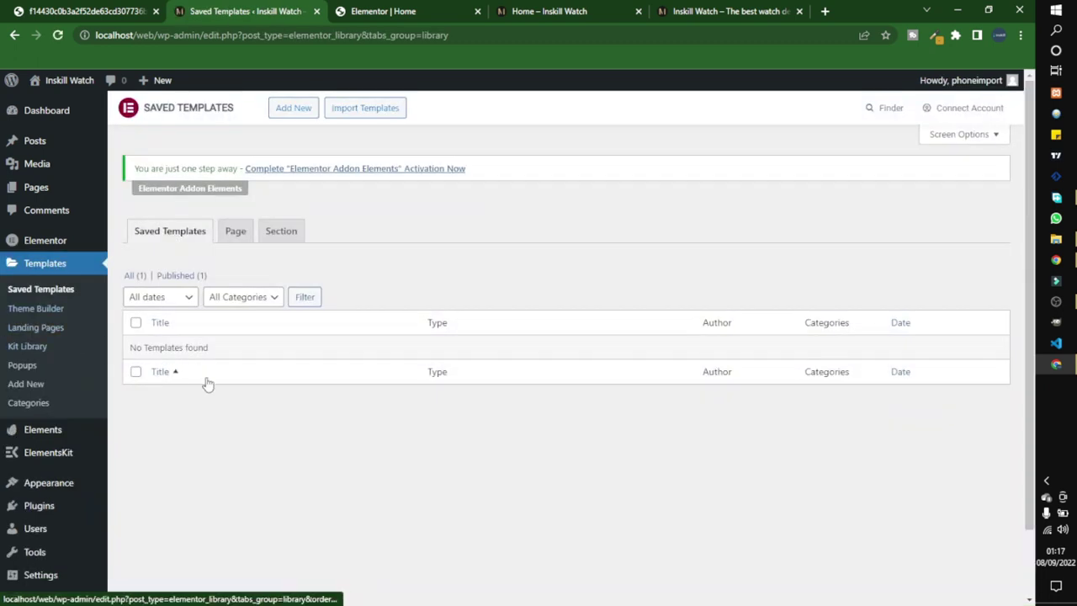
click(287, 110)
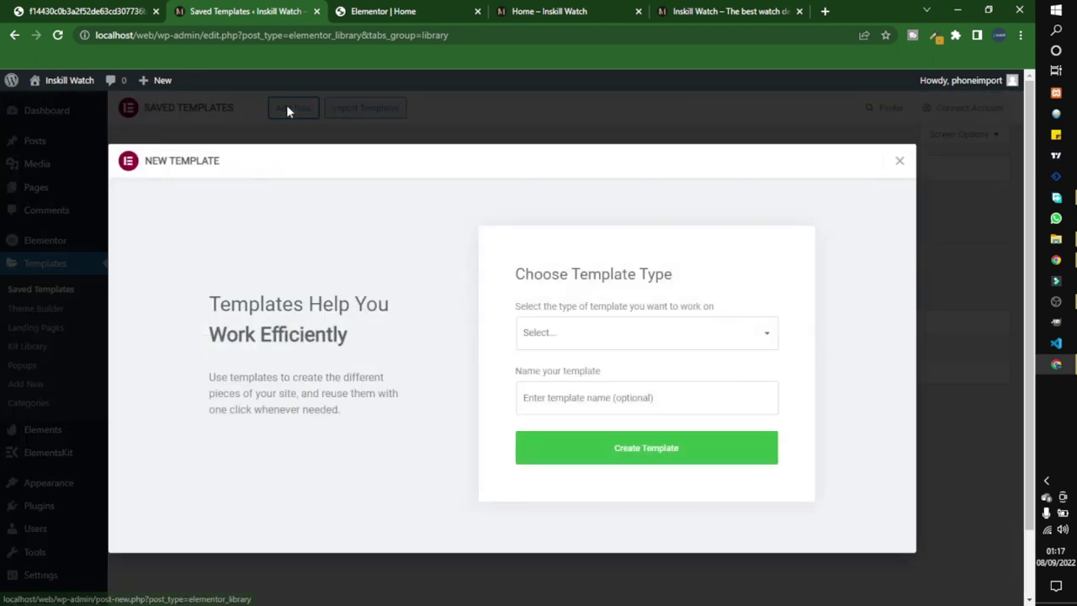
click(556, 337)
click(541, 381)
click(564, 400)
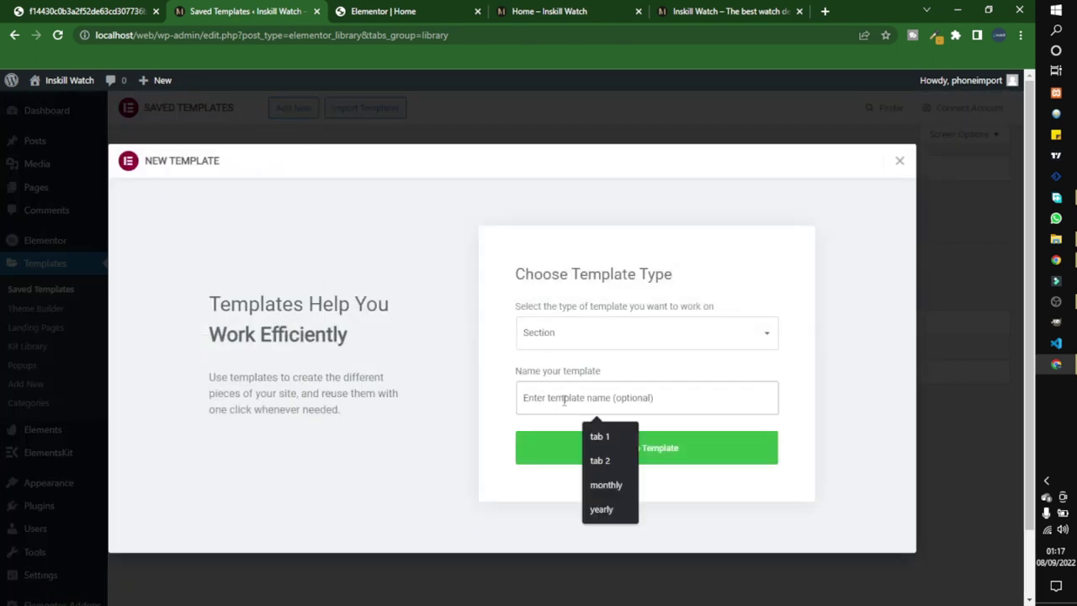
text(metal)
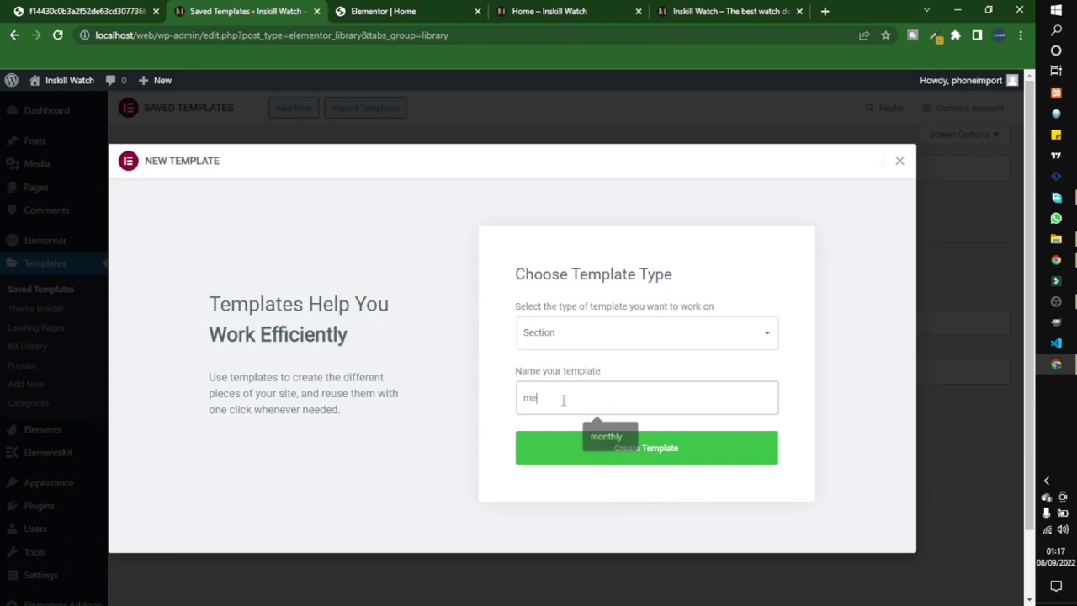
click(607, 462)
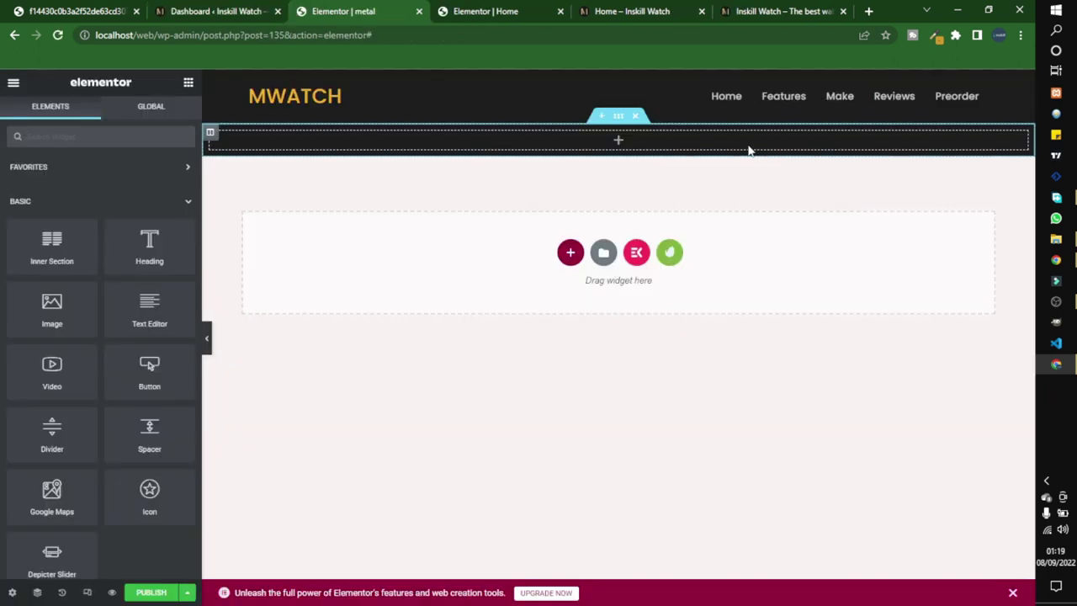
Step: Insert the free Envato "Features & Benefit - List" block that has features on both sides of a central shoe image
click(669, 254)
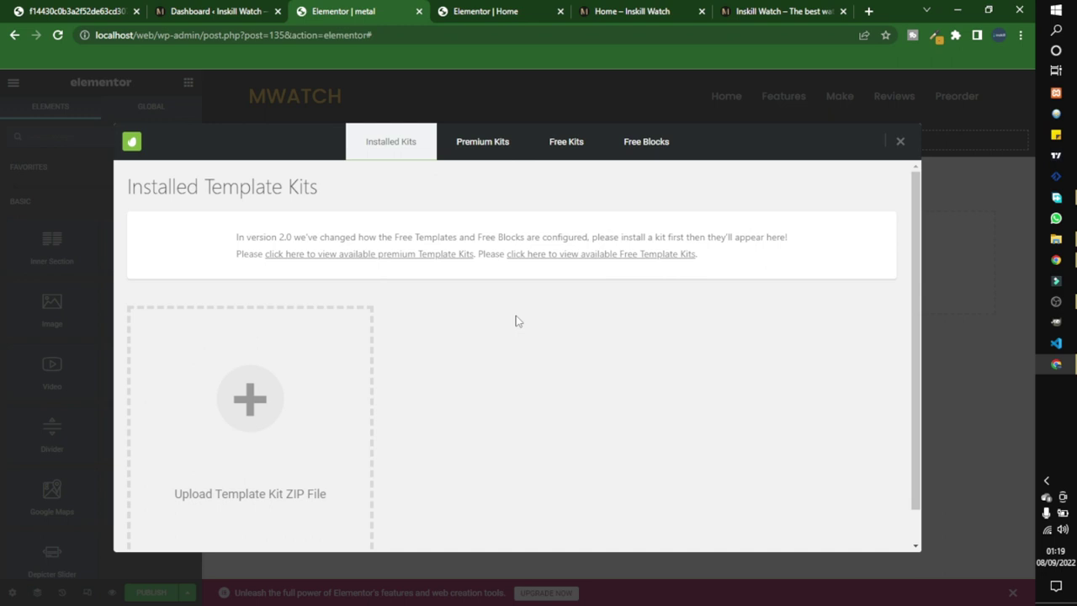
click(649, 147)
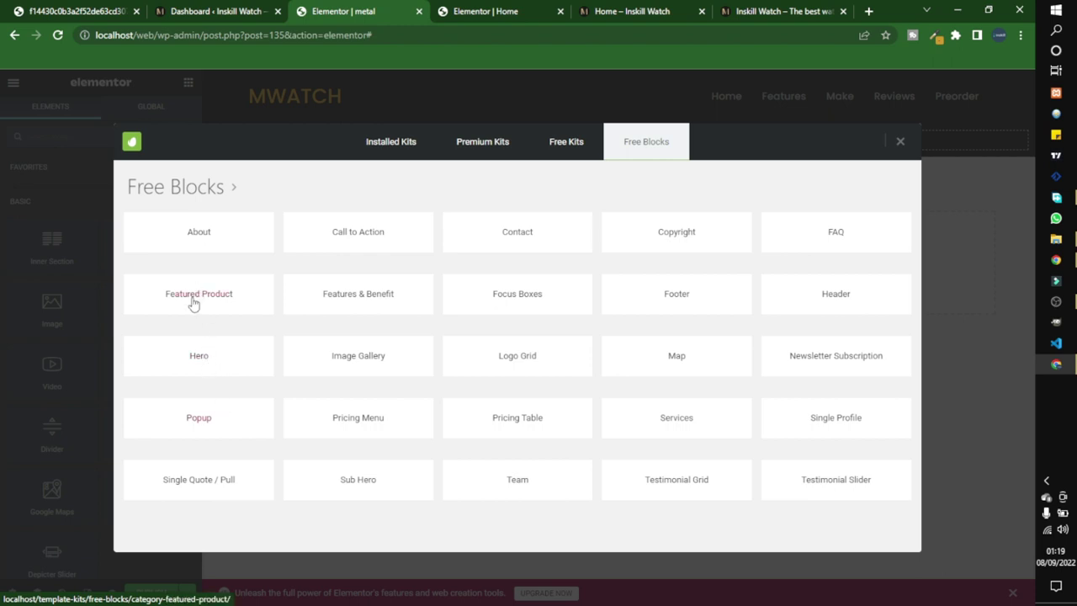
click(330, 305)
scroll(378, 303, down, 3)
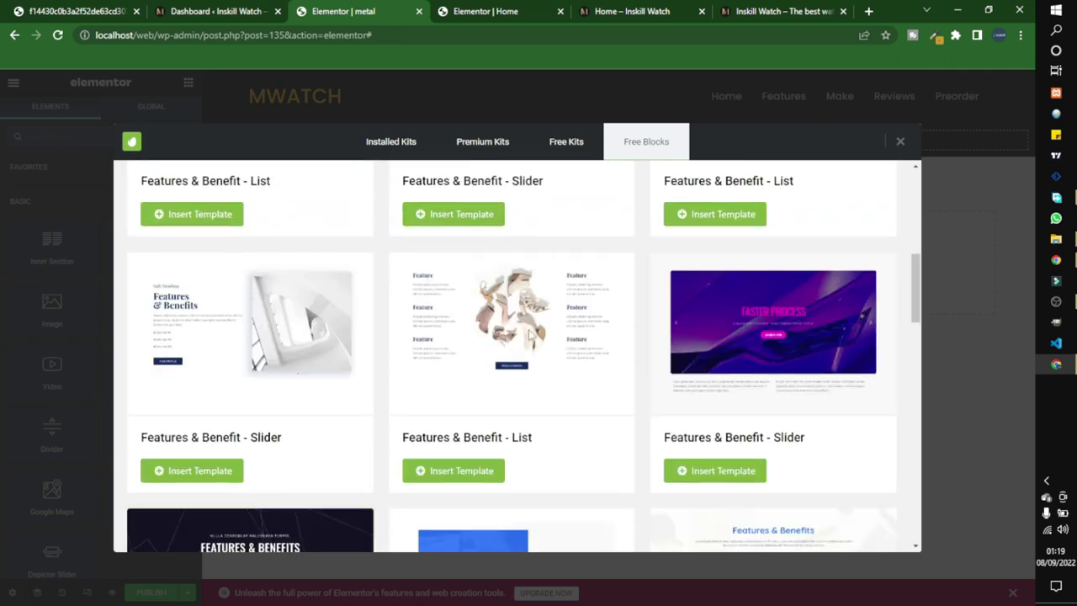
click(482, 472)
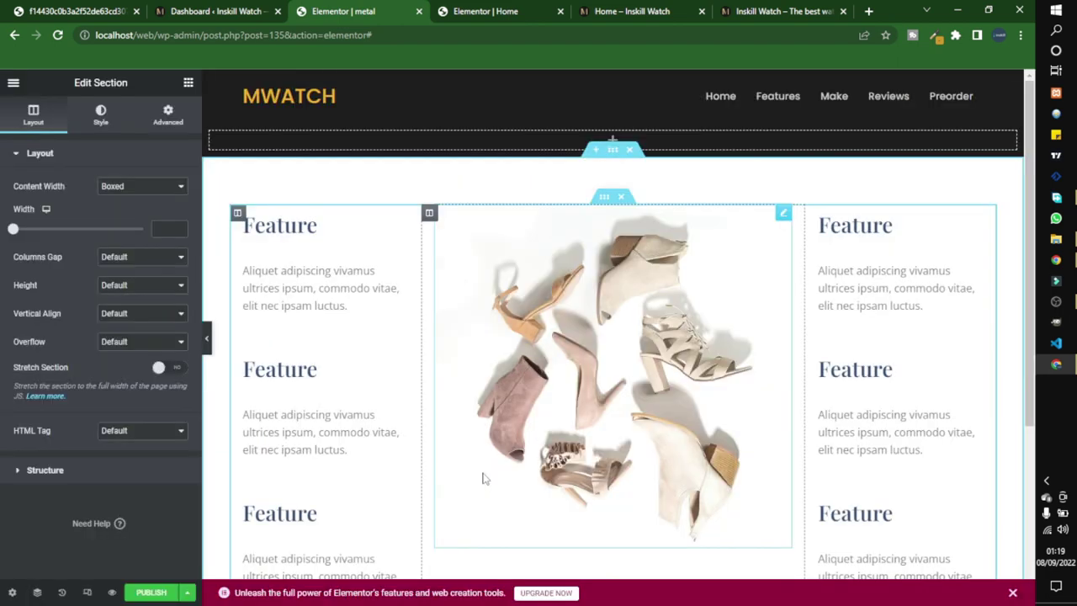
Step: Replace the block's central shoe image with metal-watch.png from the media library
scroll(608, 433, down, 3)
scroll(609, 432, up, 1)
scroll(609, 432, up, 2)
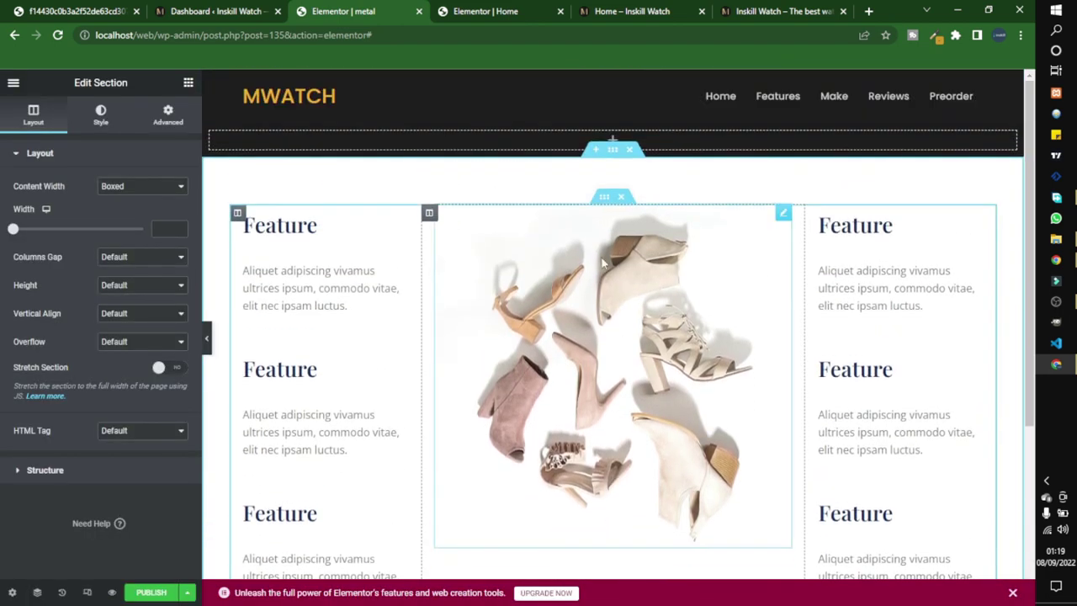
click(783, 215)
click(87, 253)
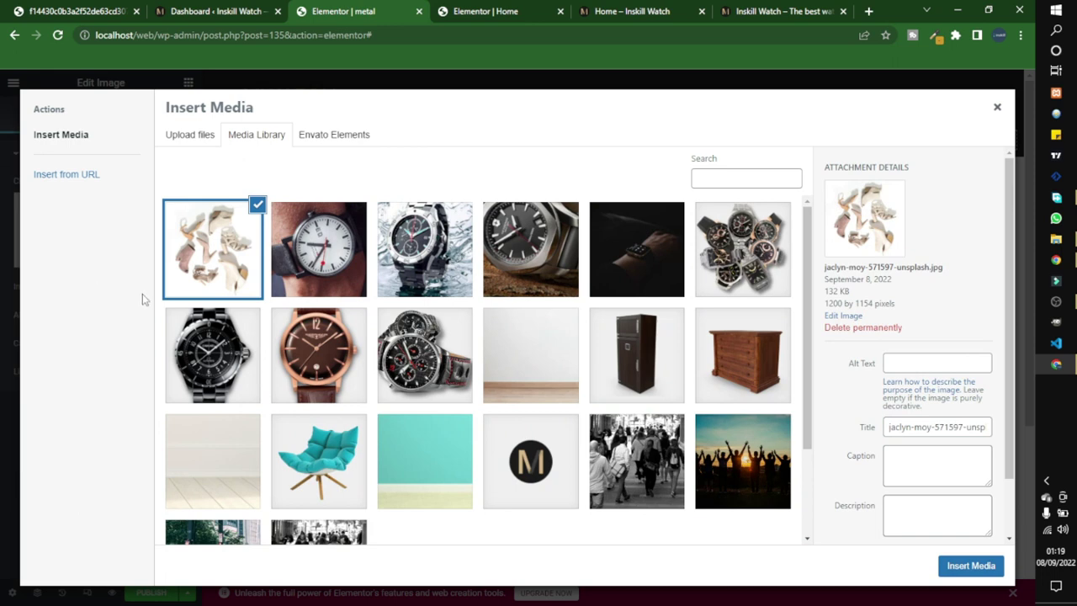
click(211, 350)
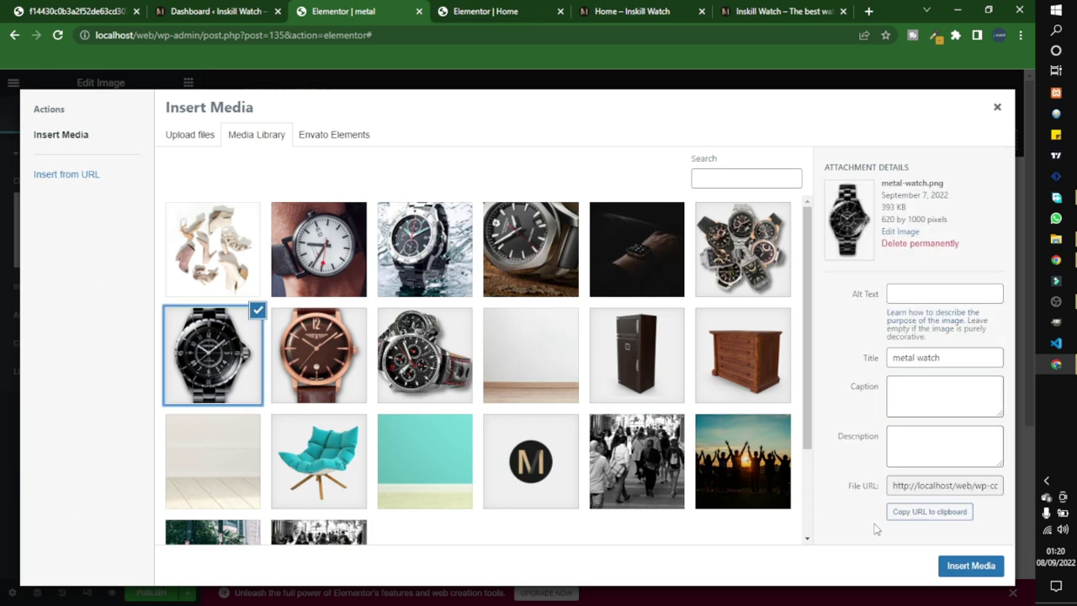
click(970, 566)
Step: Delete the Request Quote button below the watch image
scroll(690, 441, down, 3)
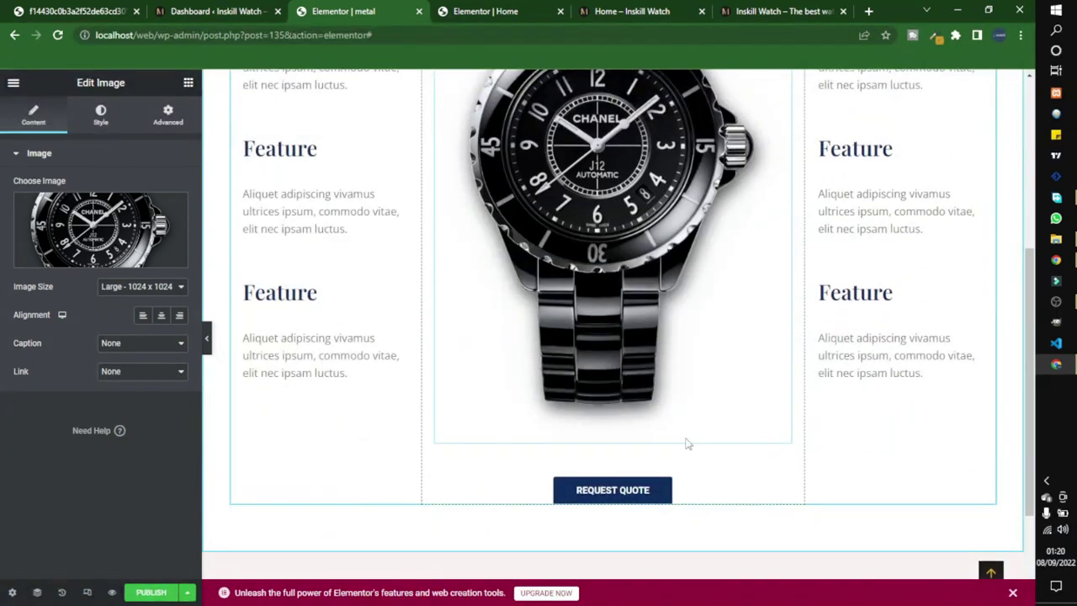
right_click(648, 500)
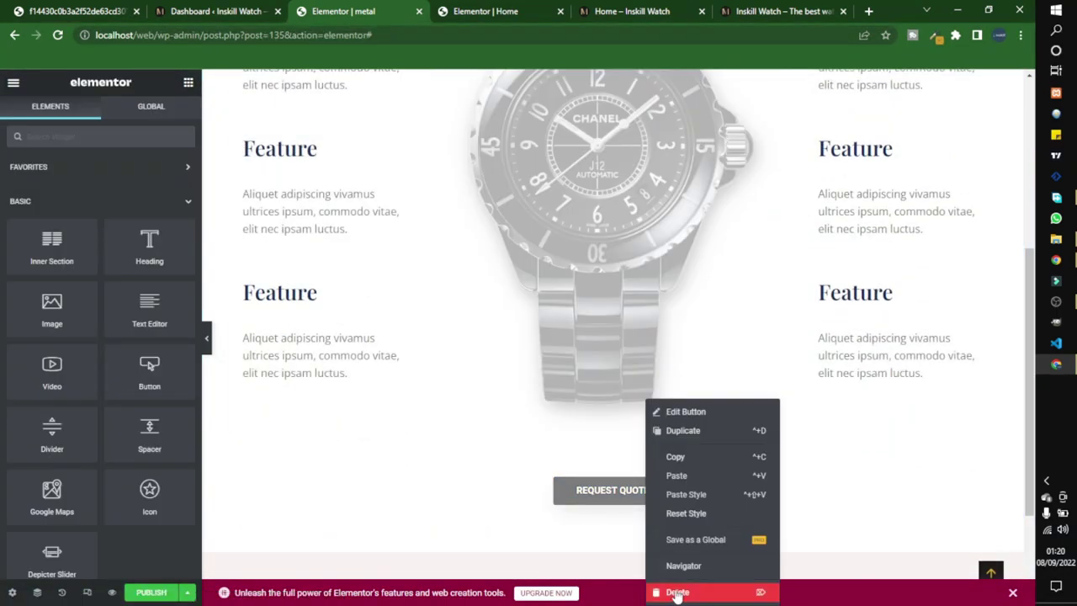
click(676, 591)
scroll(497, 450, up, 3)
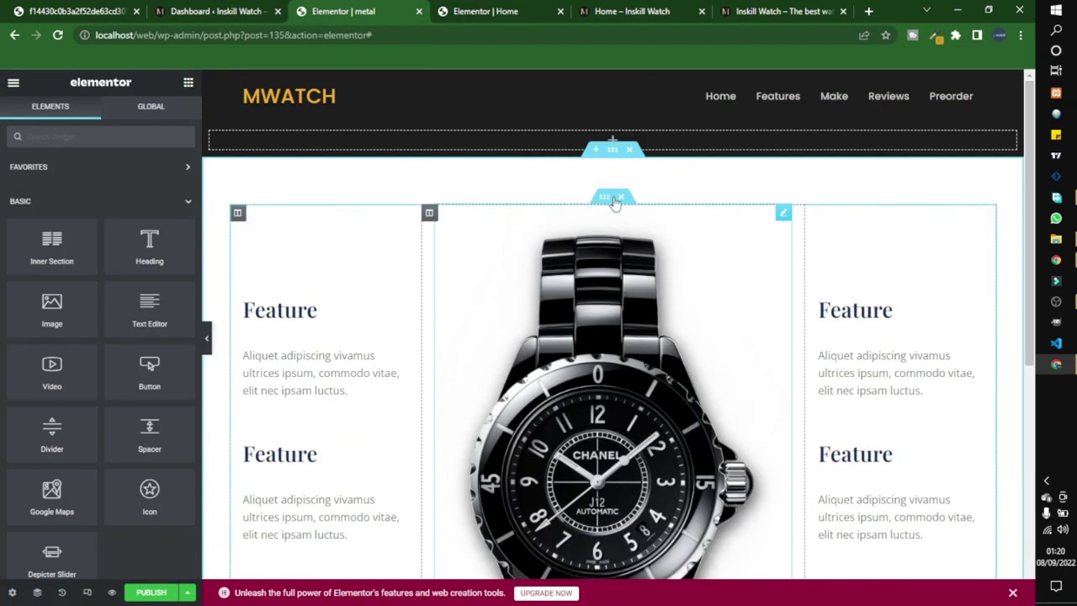
Step: Set the text color of the first Feature heading left of the watch to #FFFFFF
click(332, 322)
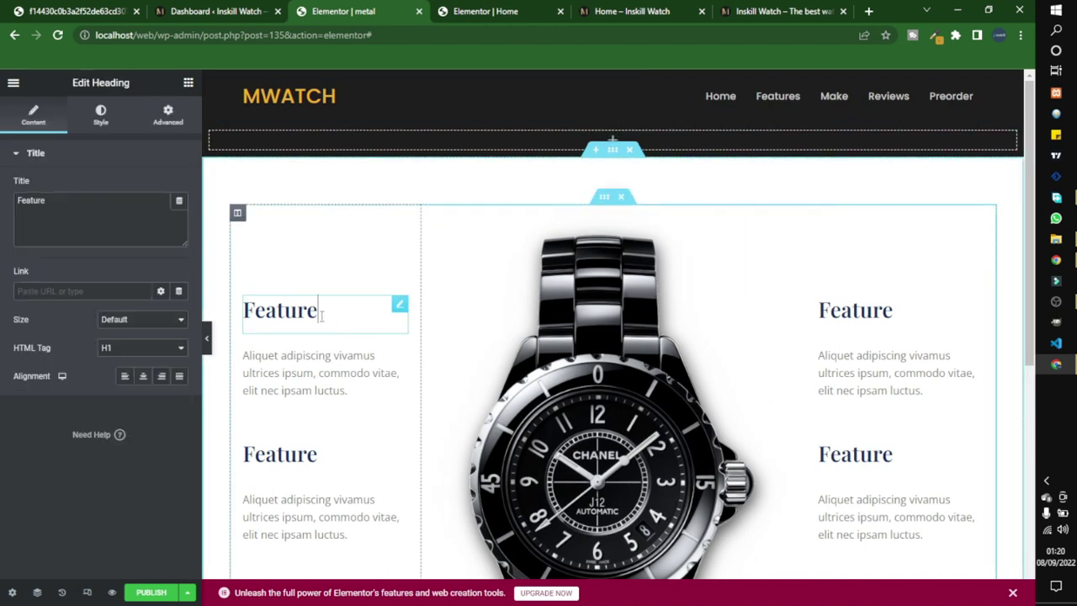
click(100, 119)
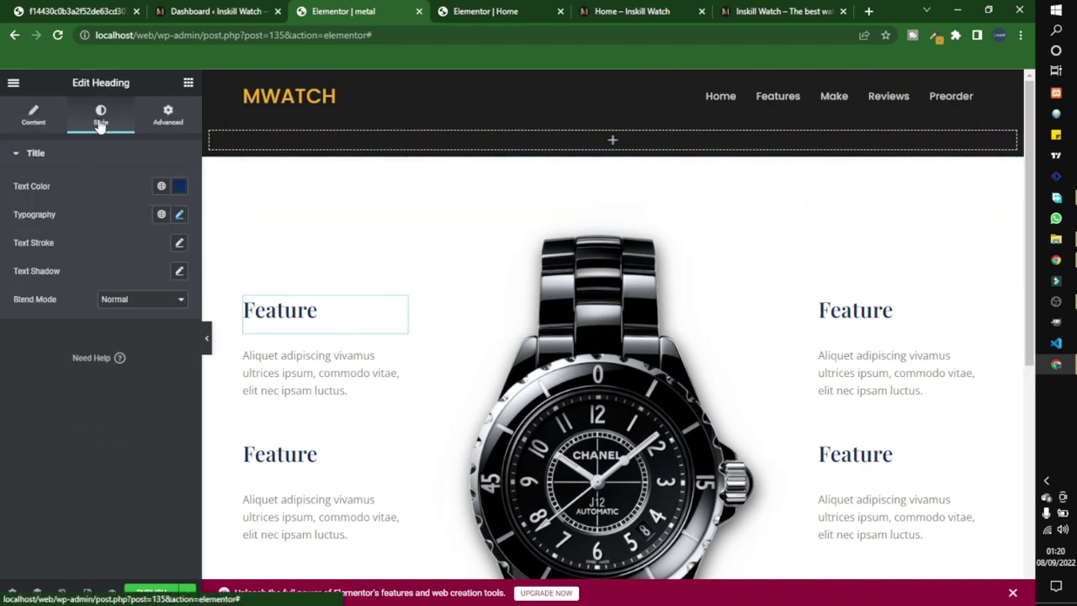
click(178, 192)
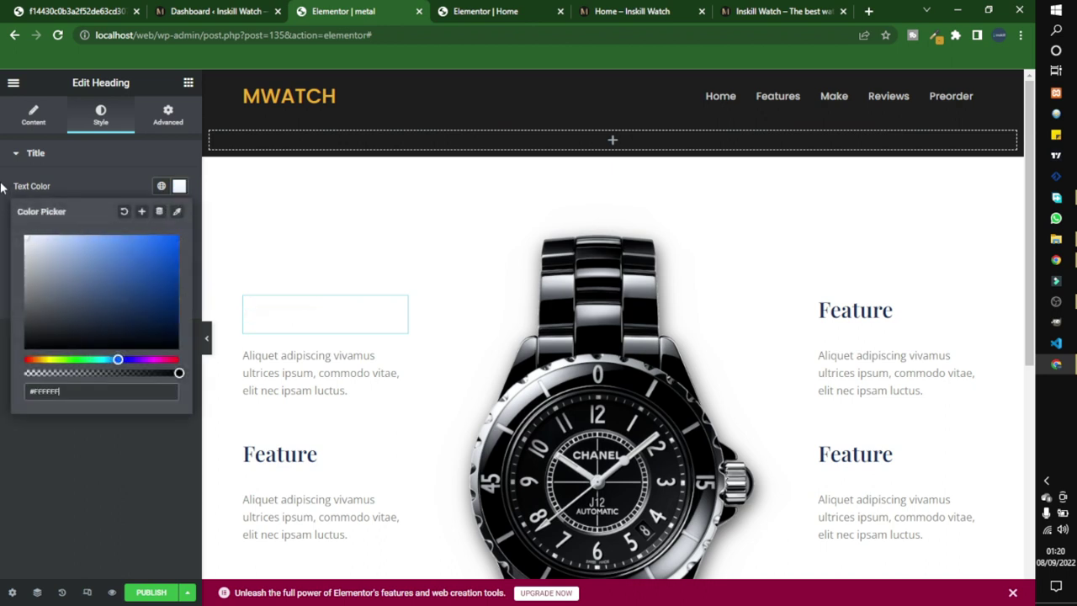
click(2, 471)
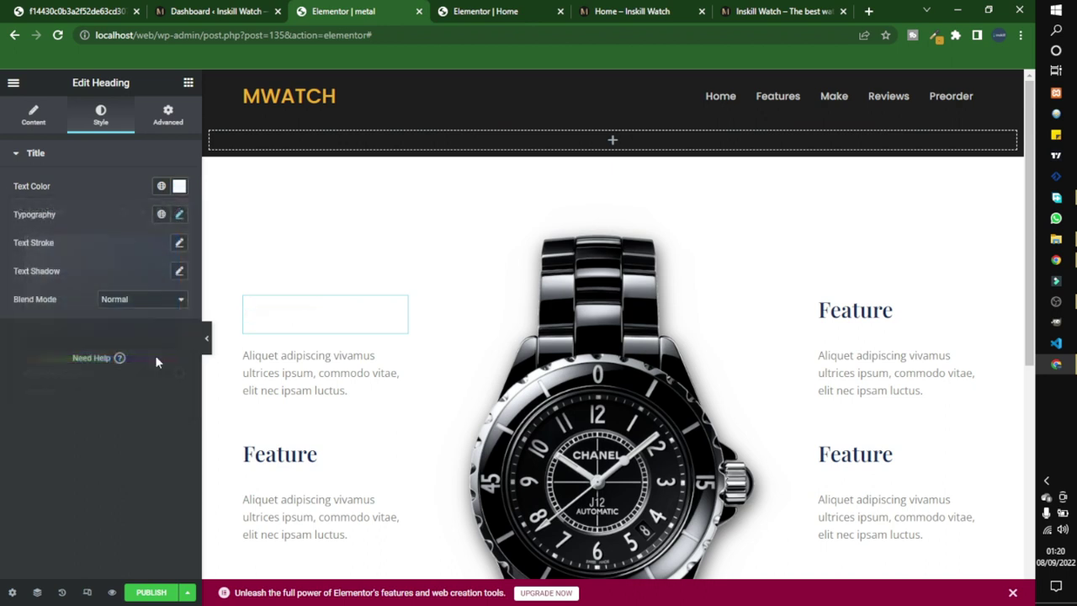
Step: Change the font family of the first left-hand Feature heading to Poppins
click(180, 215)
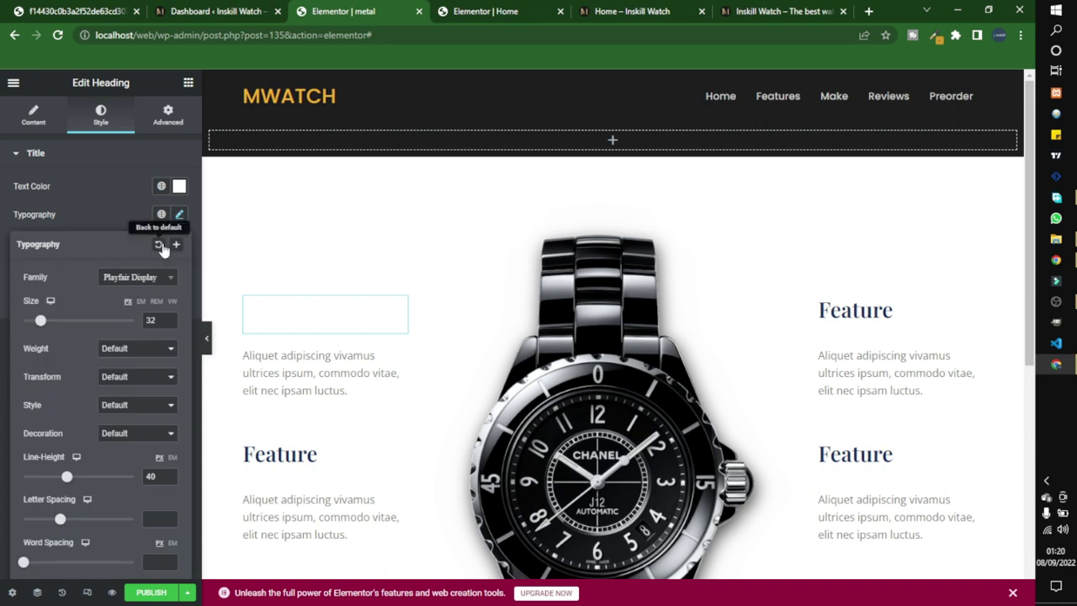
click(143, 277)
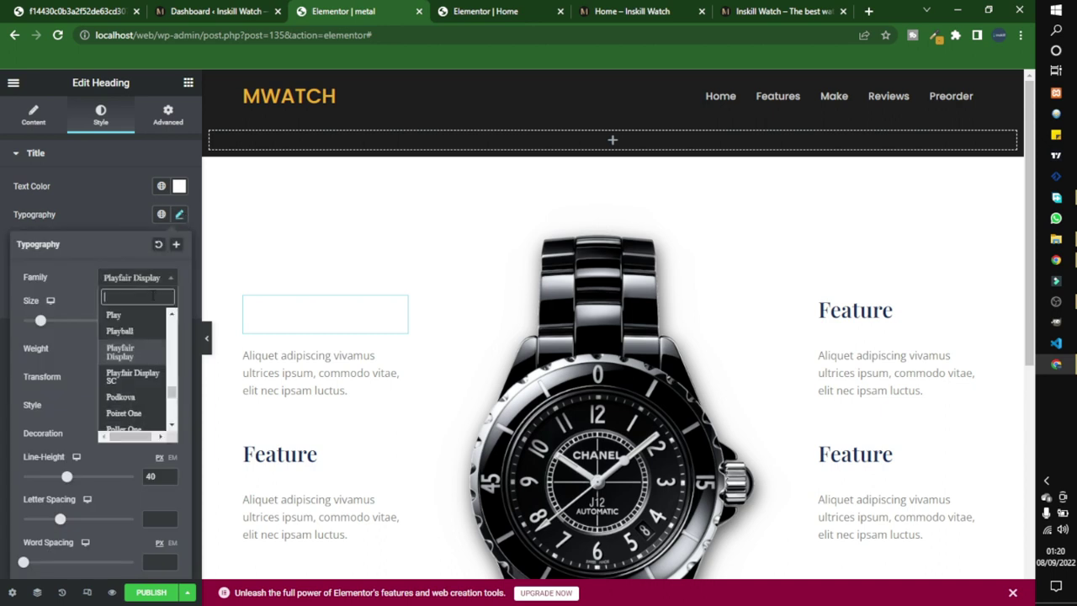
text(poppins)
key(Return)
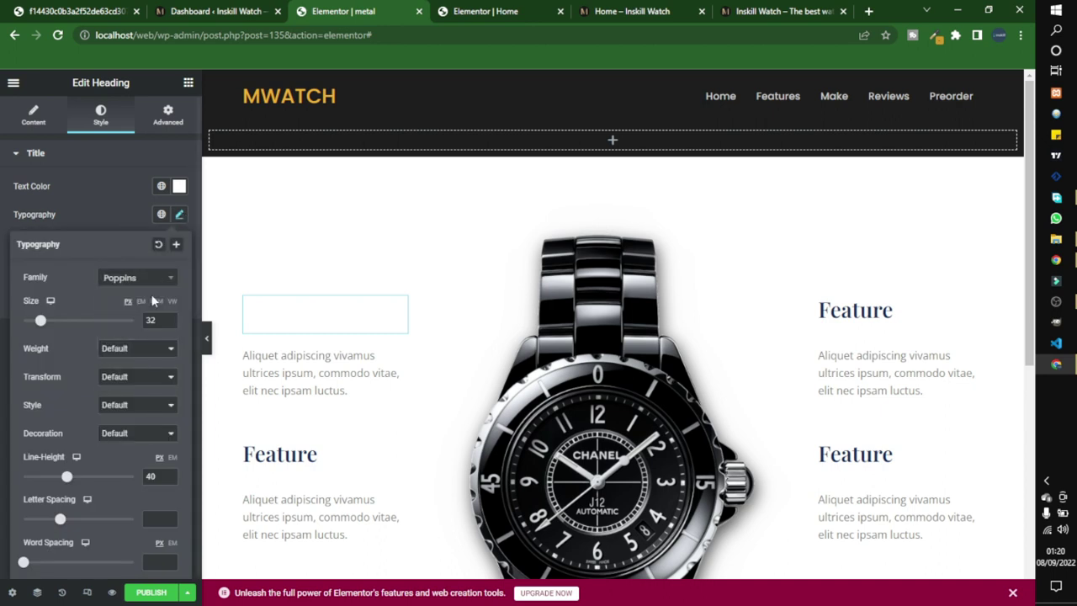
click(120, 228)
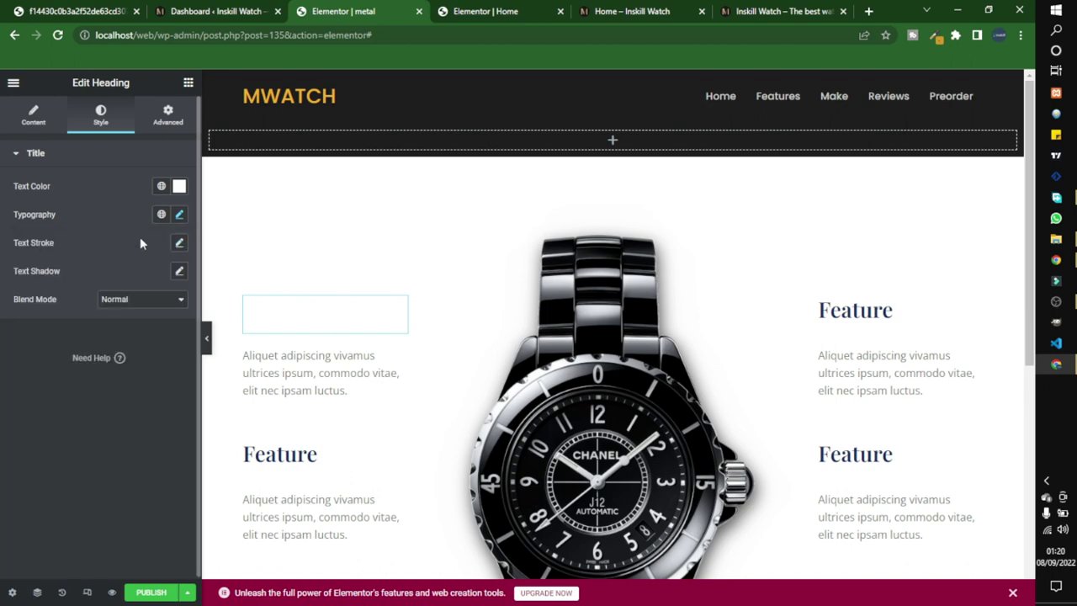
Step: Set the text color of the description under the first left-hand Feature heading to #E4E4E4
click(314, 382)
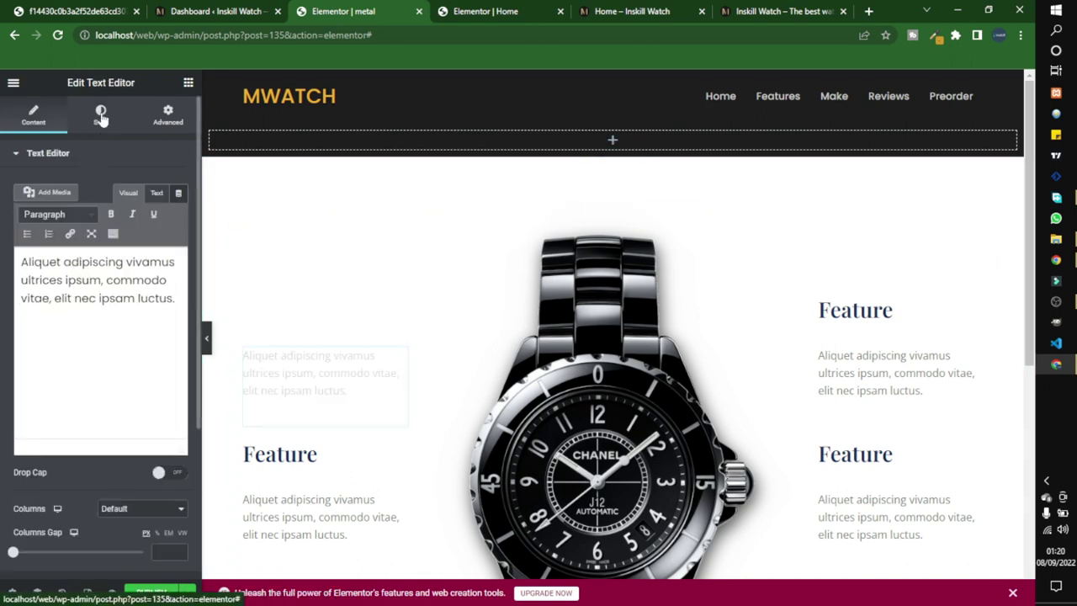
click(100, 115)
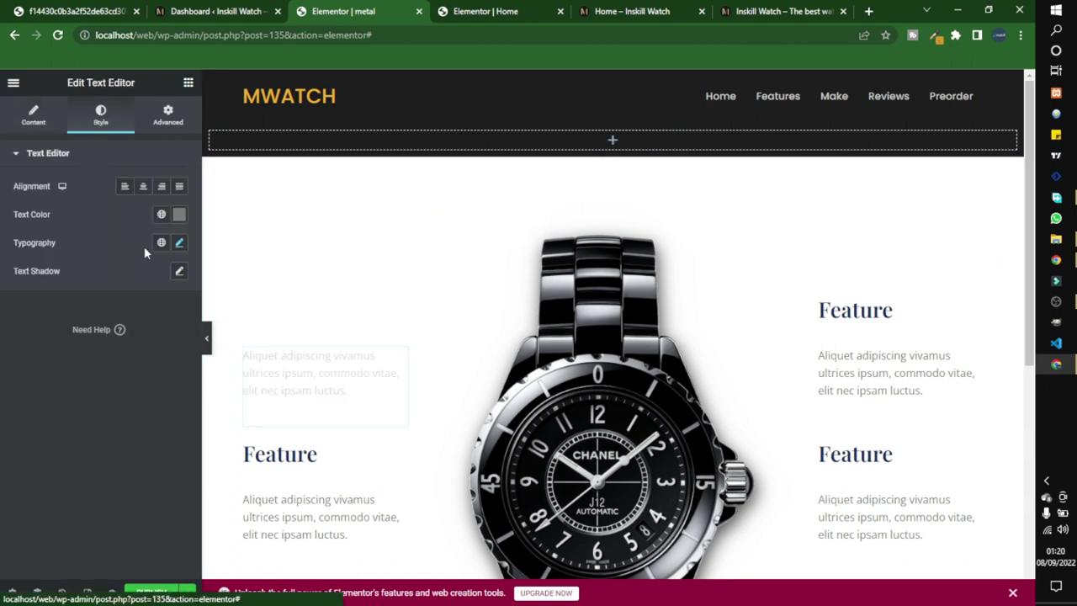
click(179, 217)
text(#FFFFFF)
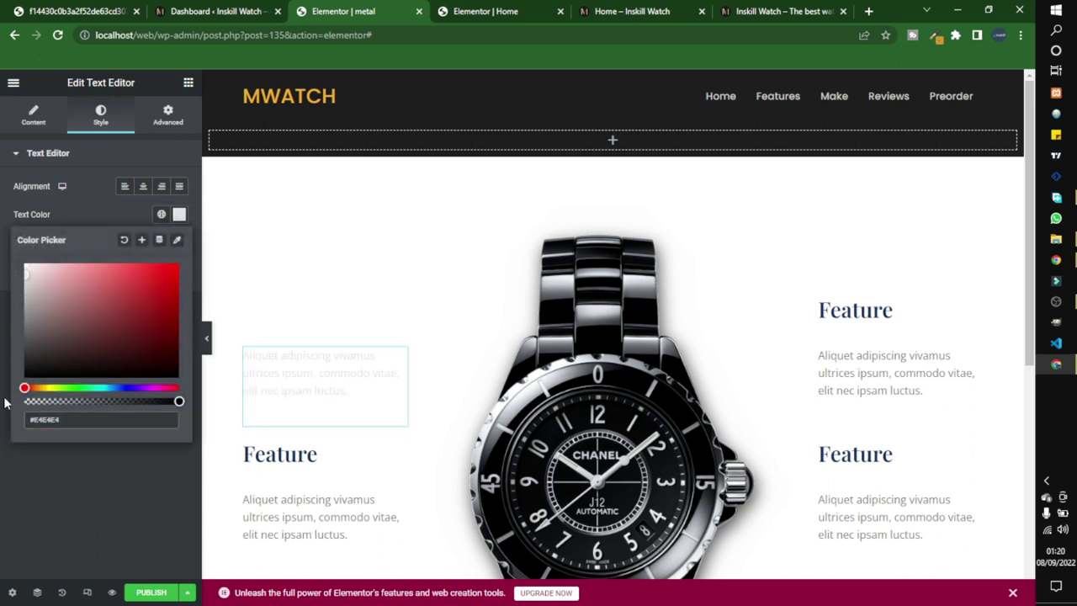
click(38, 456)
Step: Delete the second and third Feature headings and their descriptions from the column left of the watch
scroll(356, 454, down, 2)
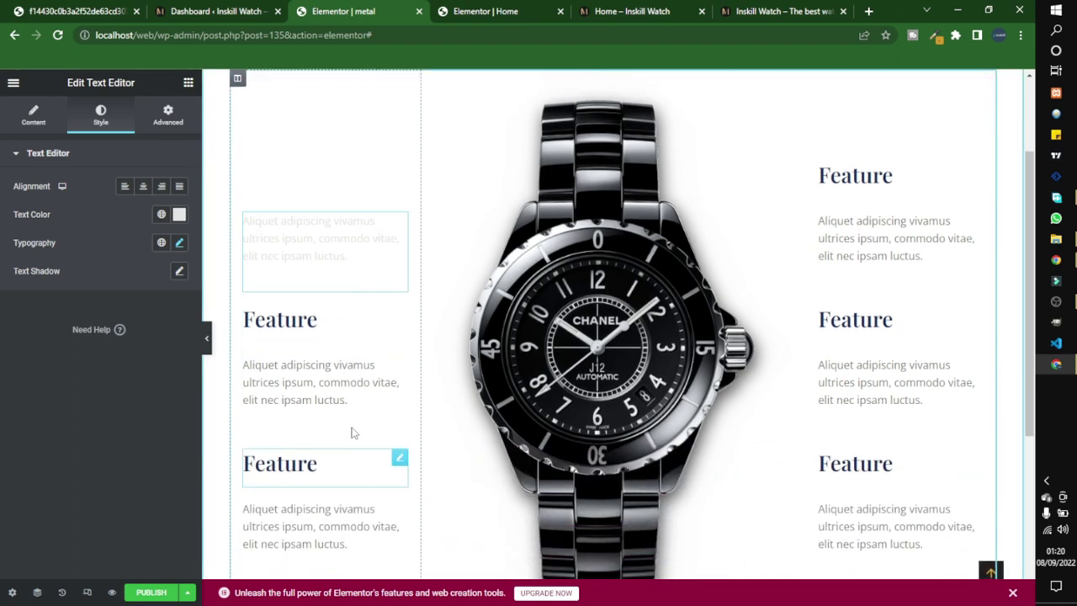
click(325, 325)
click(157, 122)
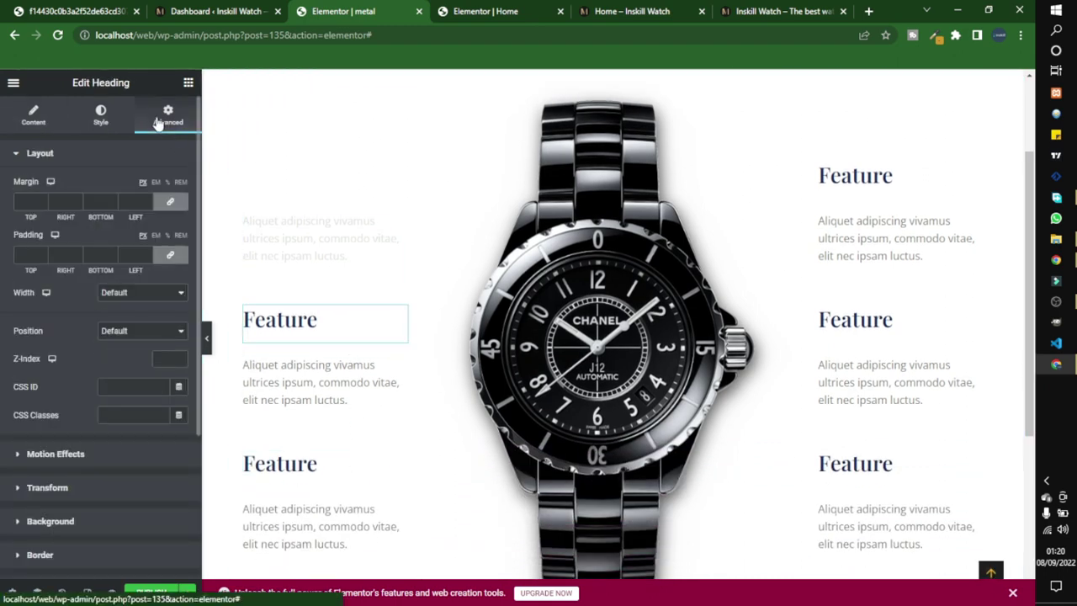
right_click(338, 335)
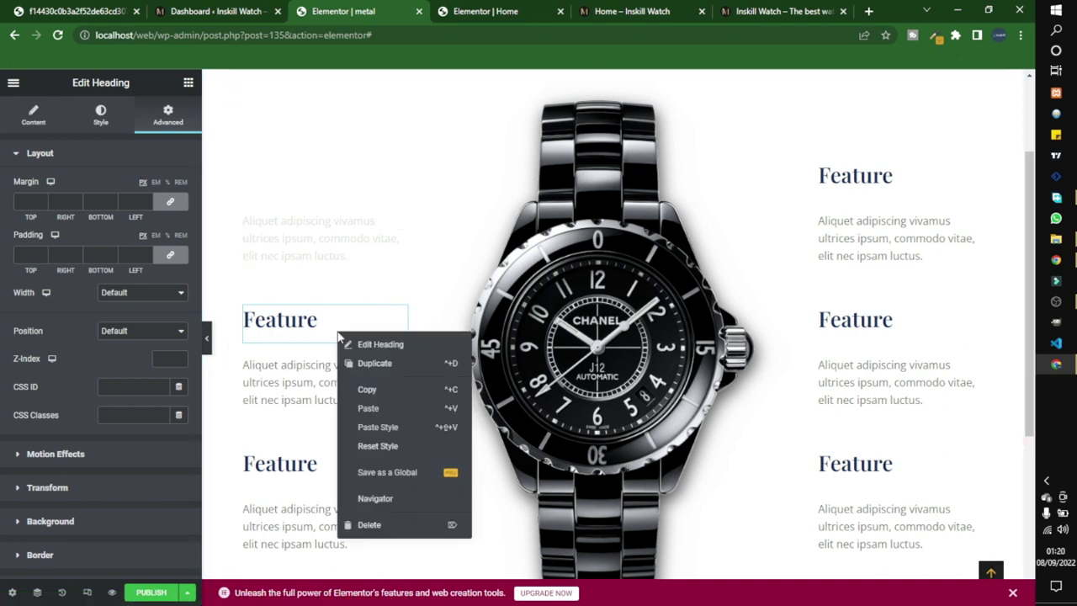
click(369, 522)
right_click(317, 357)
click(370, 548)
right_click(308, 401)
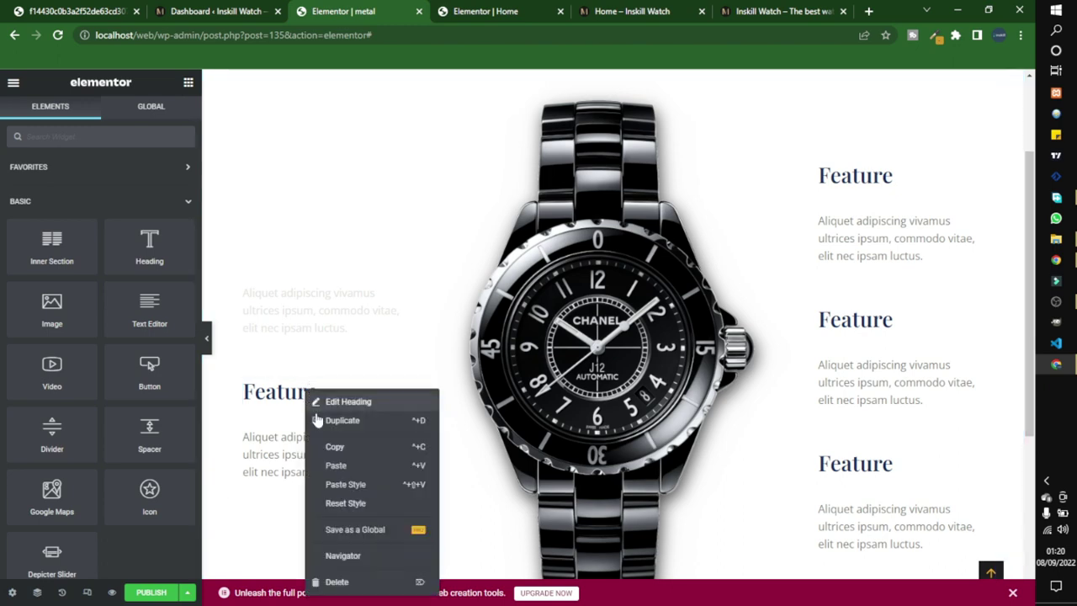
click(347, 579)
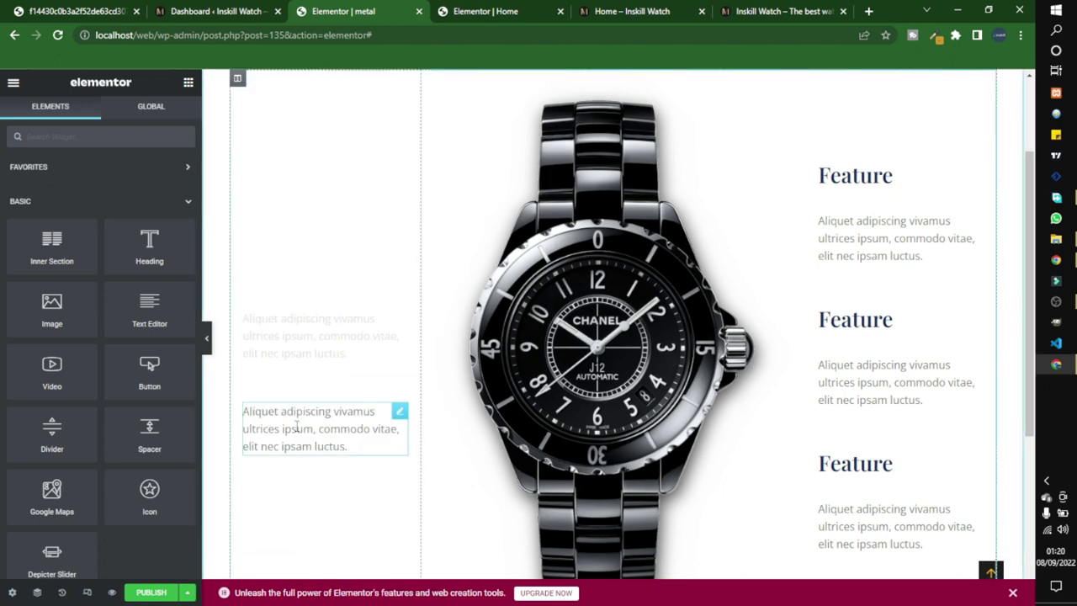
right_click(299, 425)
click(332, 592)
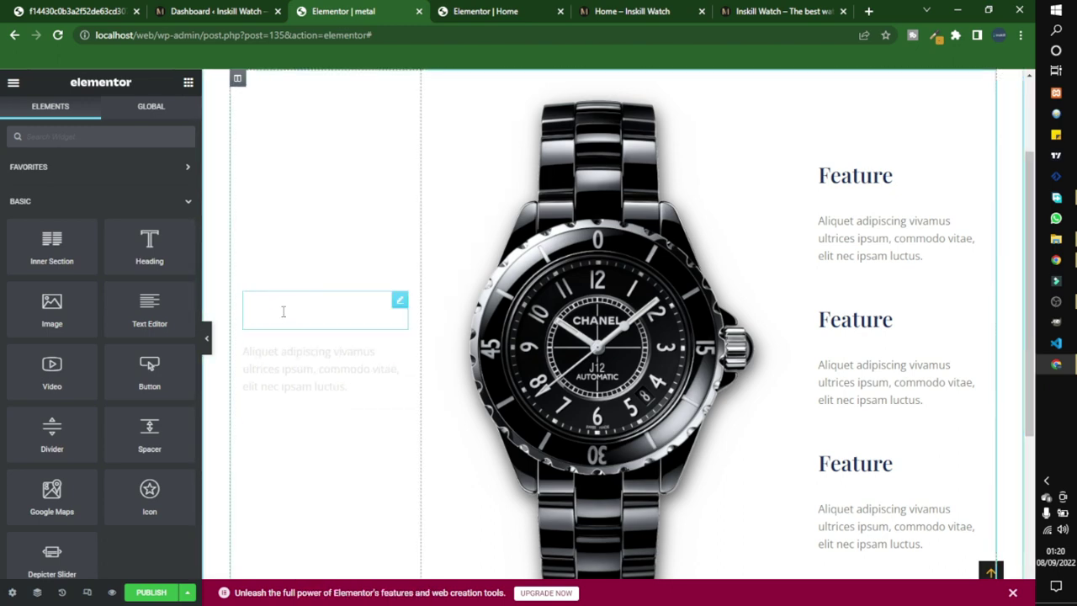
Step: Copy the restyled heading and its description and paste each into the left column to form a second feature
right_click(284, 312)
click(308, 370)
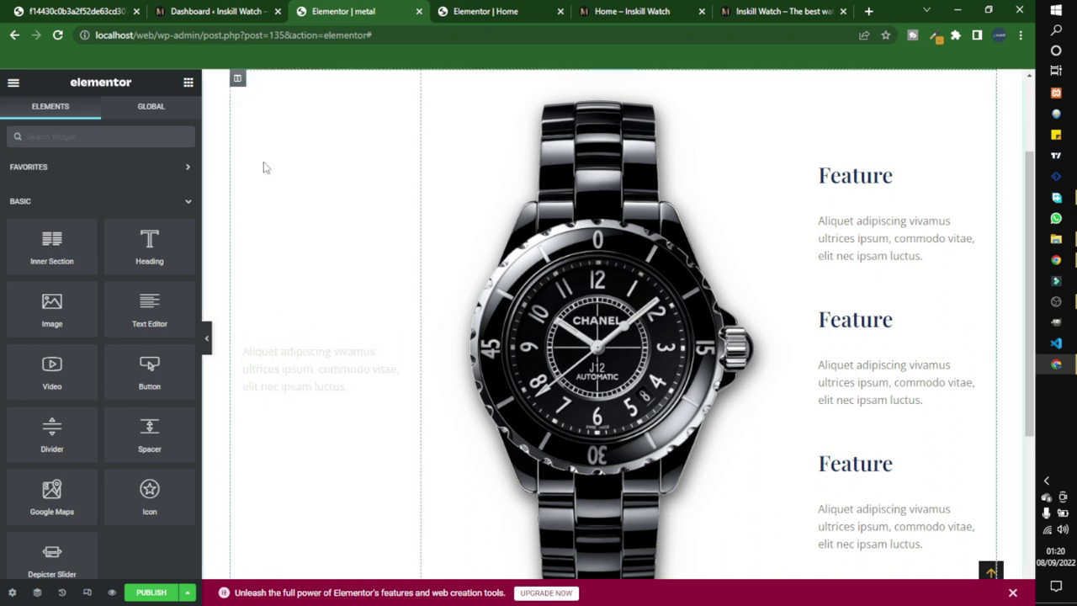
right_click(239, 80)
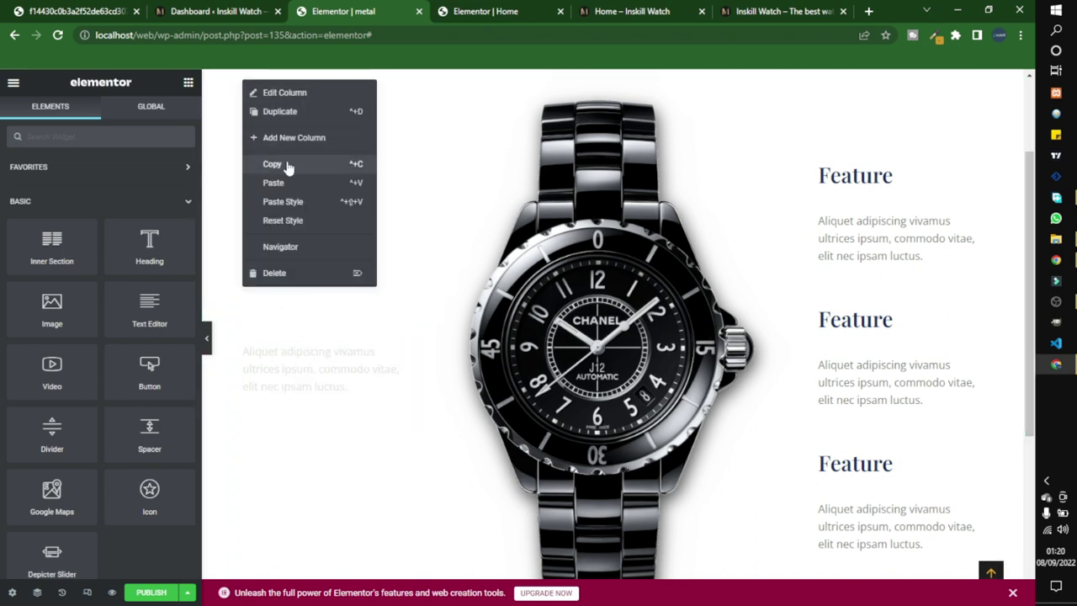
click(288, 190)
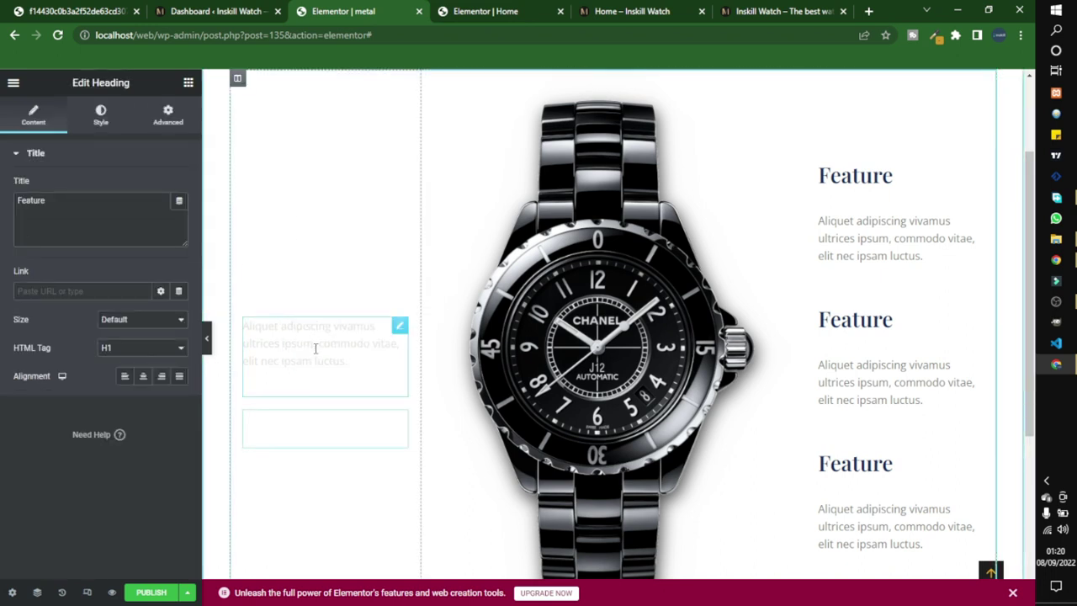
right_click(340, 422)
click(348, 407)
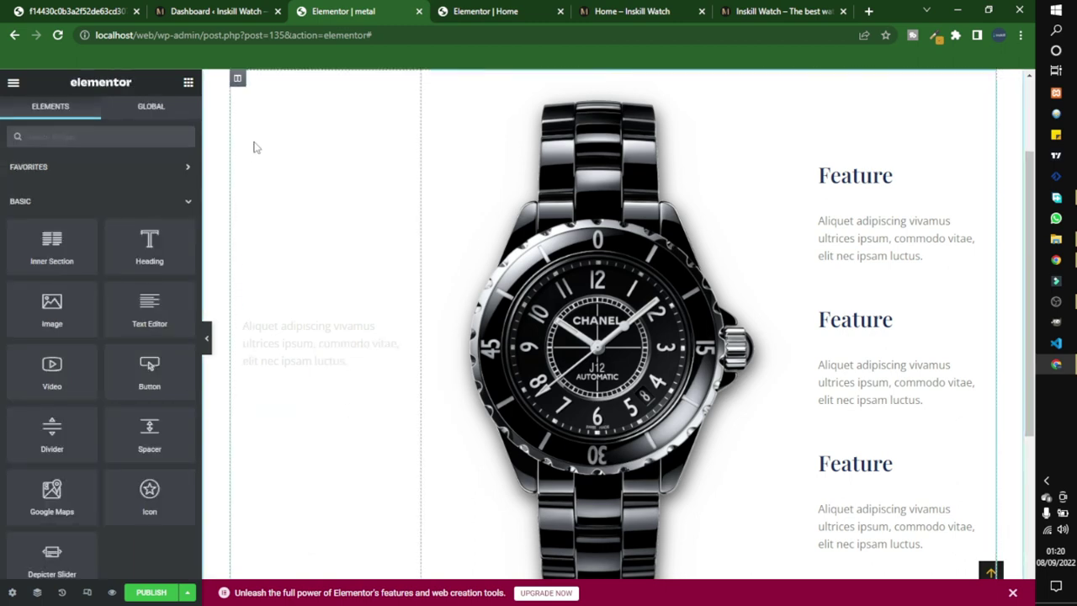
right_click(241, 90)
click(308, 191)
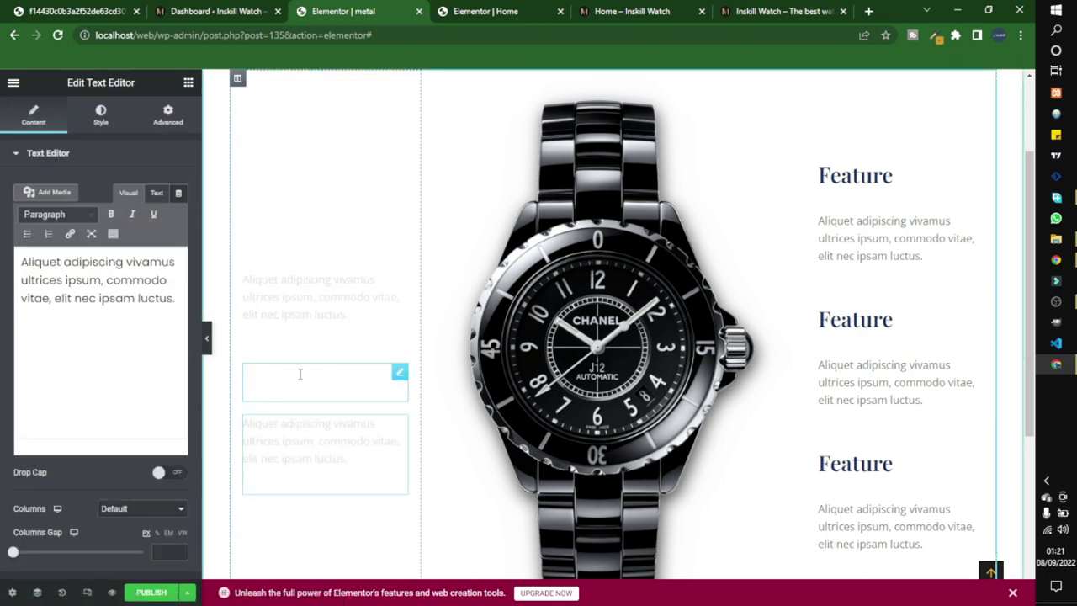
Step: Paste copies of the restyled heading and description into the left column again to form a third feature
right_click(300, 441)
key(Escape)
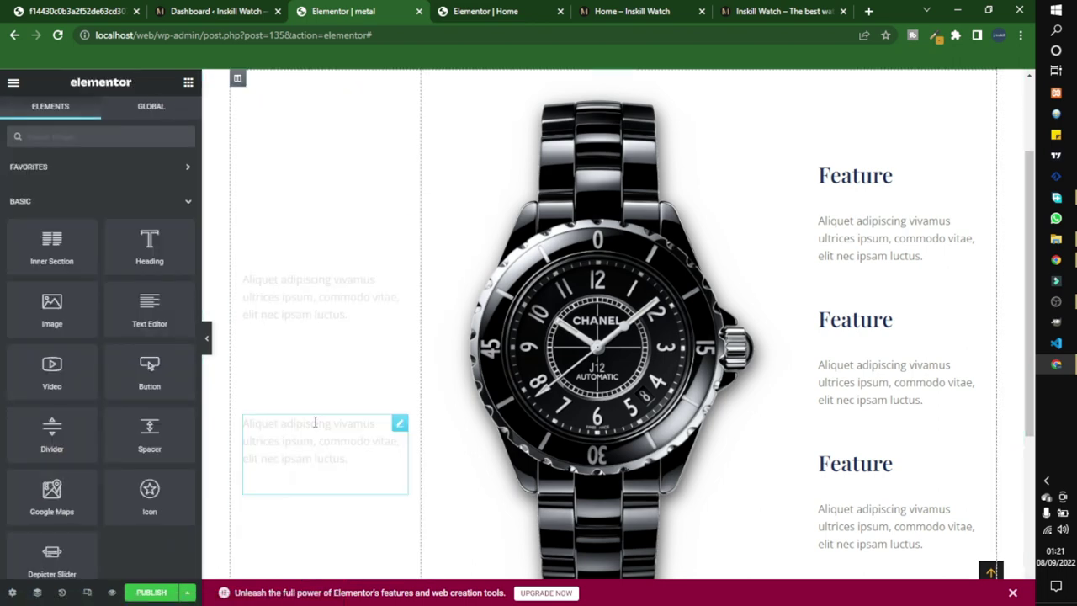
right_click(236, 88)
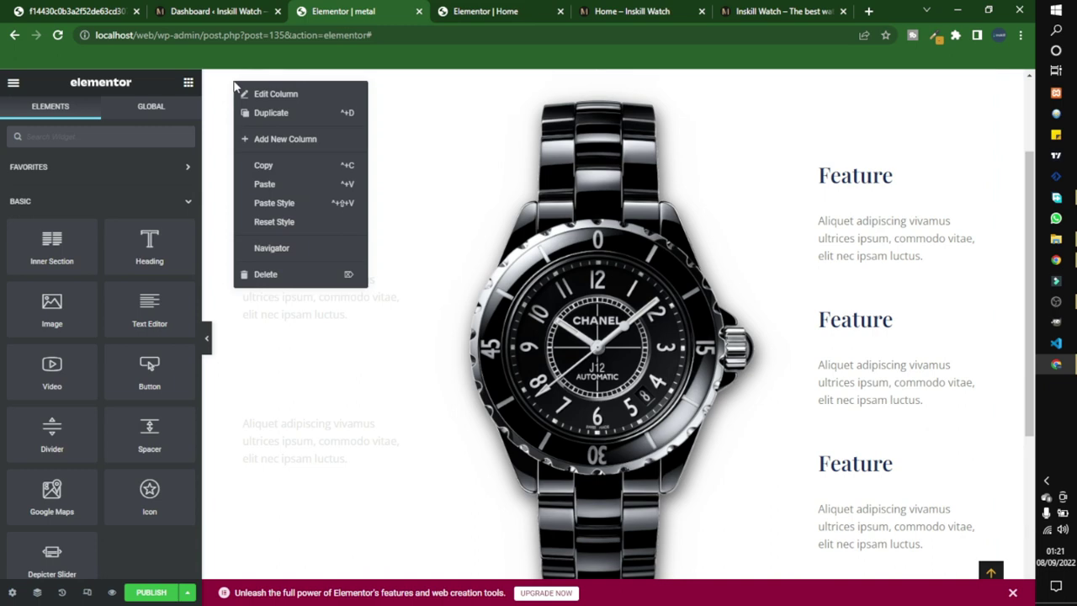
click(264, 184)
right_click(300, 222)
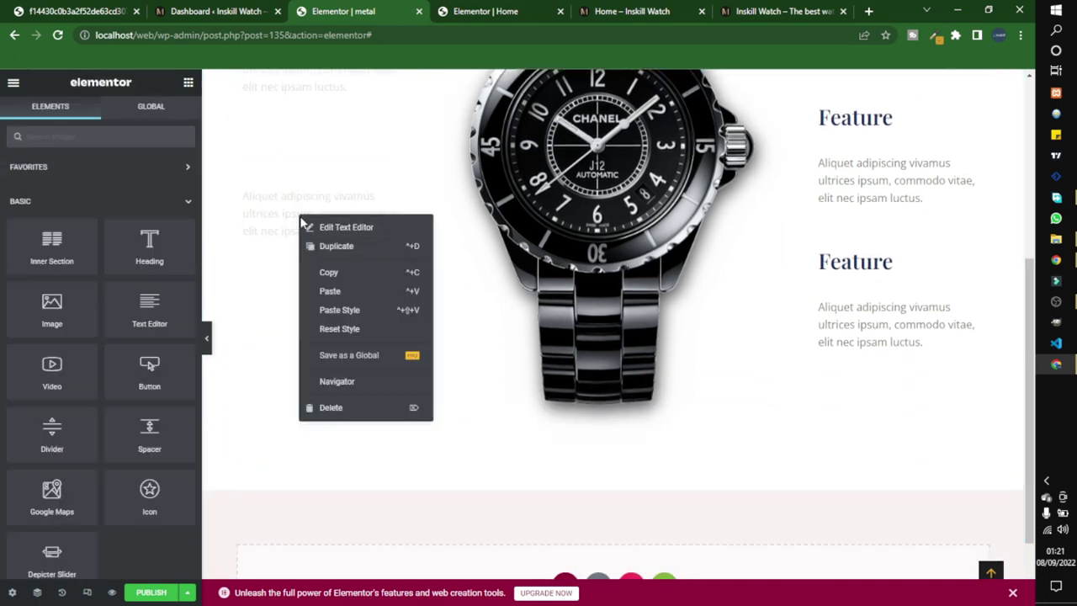
click(307, 245)
scroll(272, 149, up, 3)
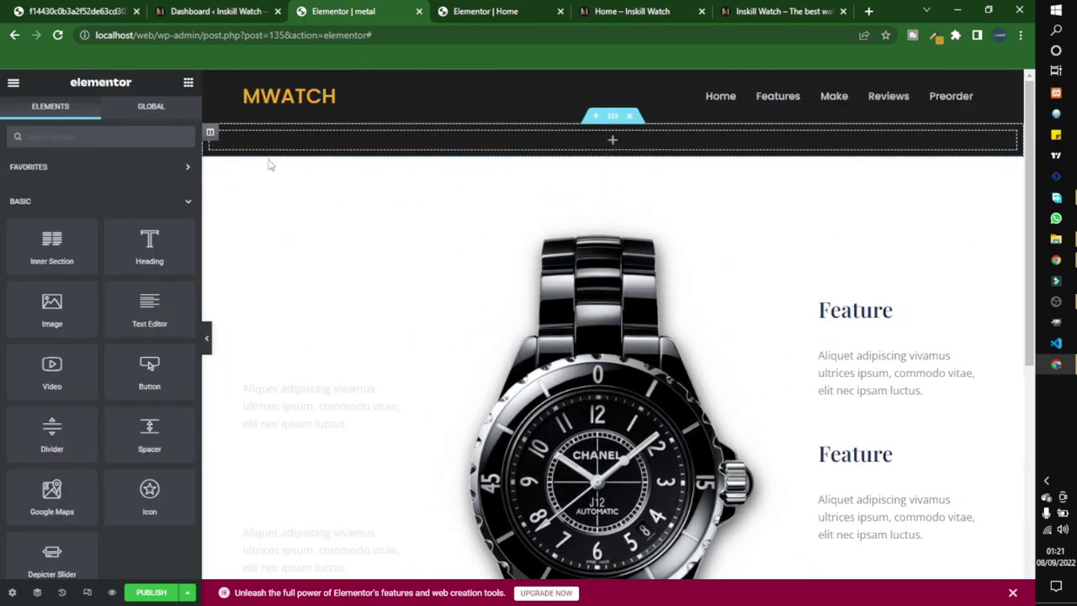
right_click(238, 214)
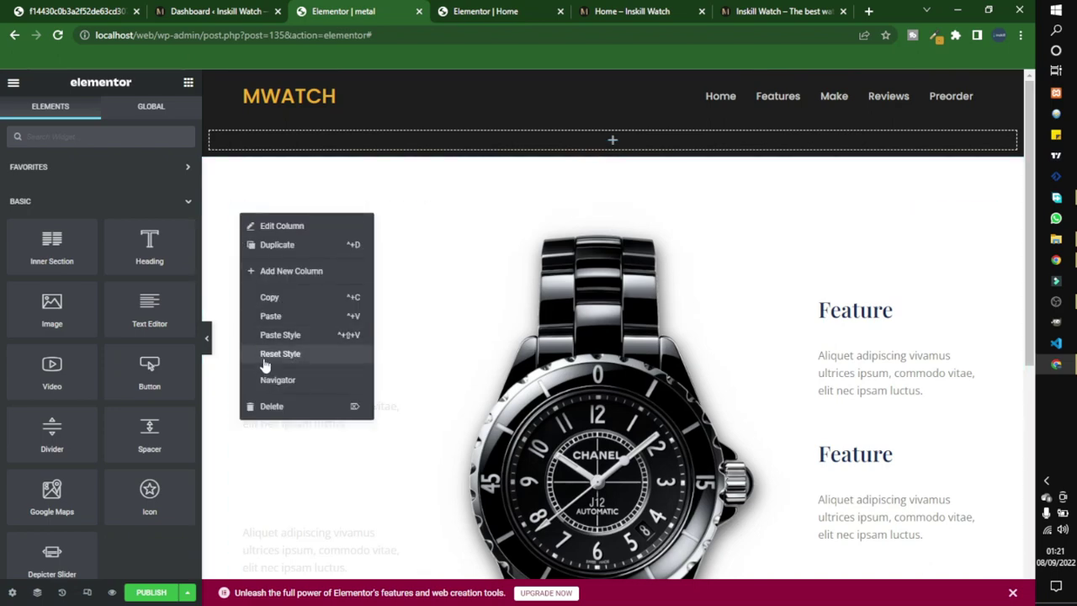
click(271, 316)
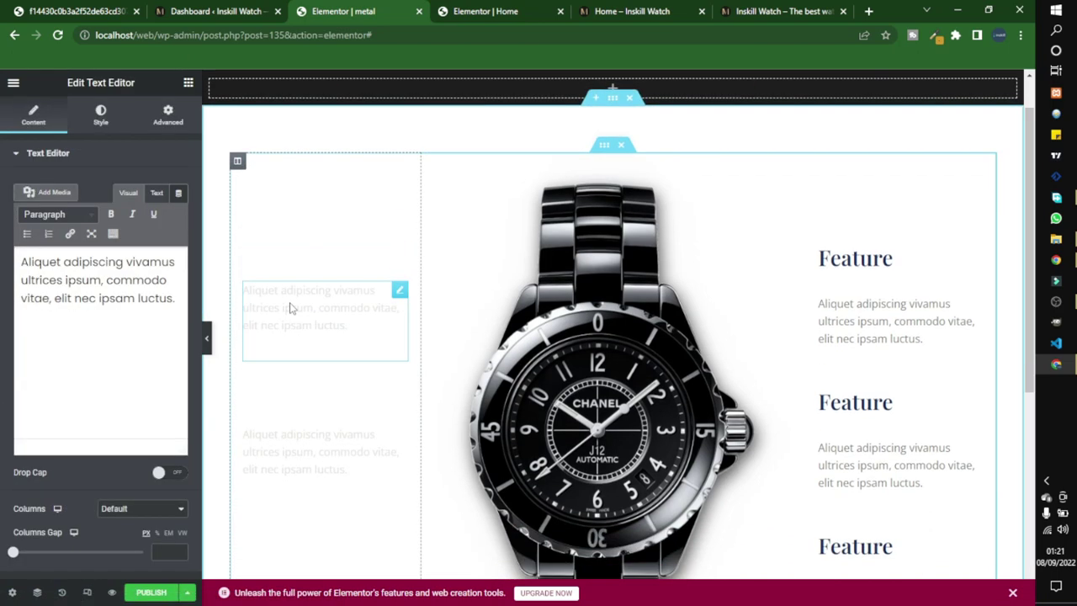
Step: Delete the first Feature heading and its description from the column right of the watch
scroll(336, 328, down, 1)
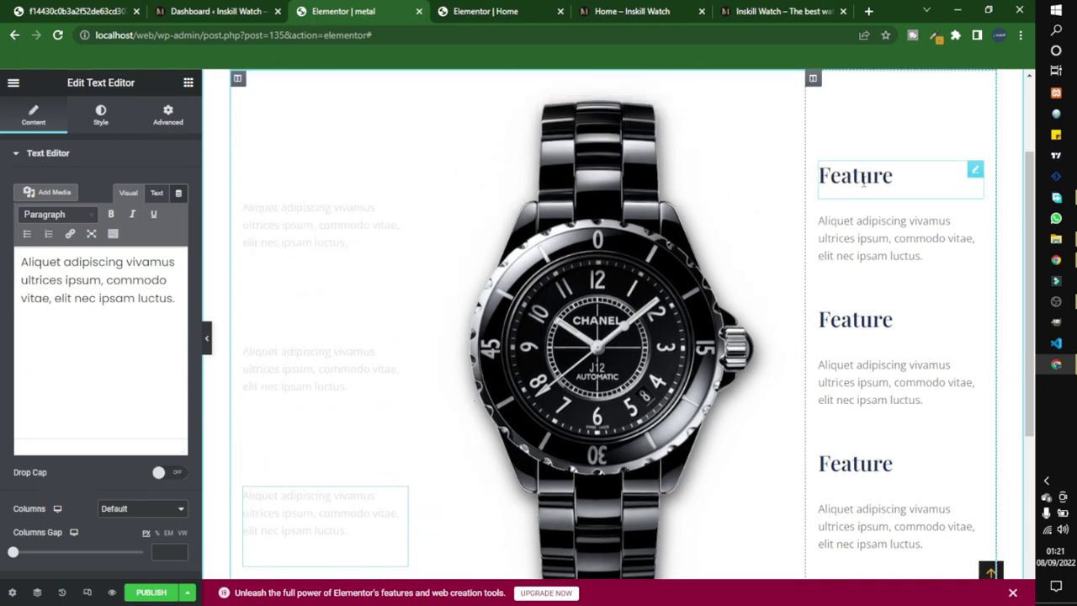
right_click(863, 184)
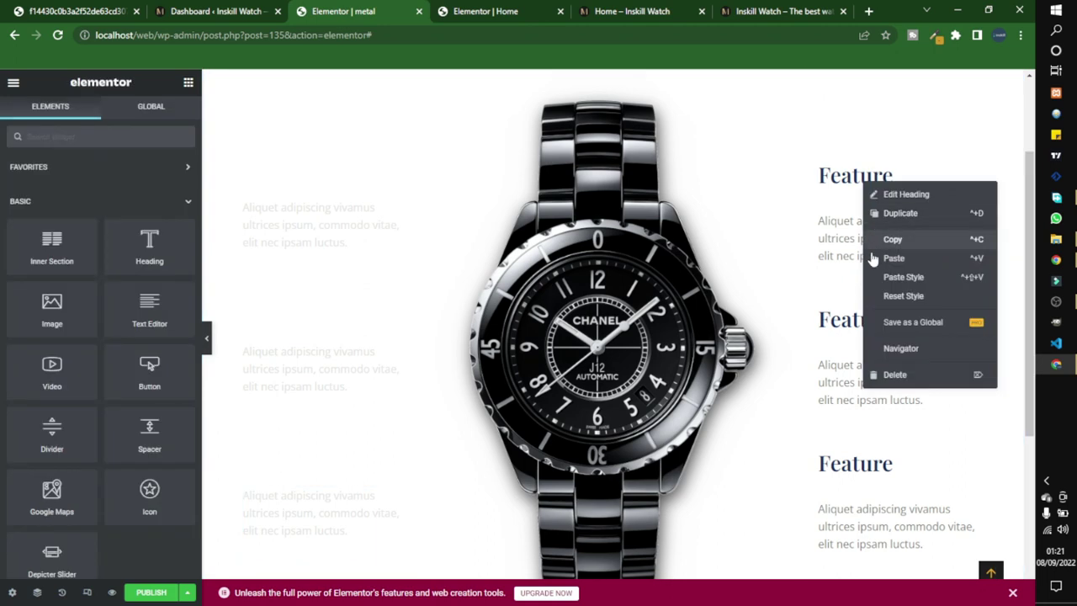
click(876, 370)
right_click(877, 212)
click(881, 407)
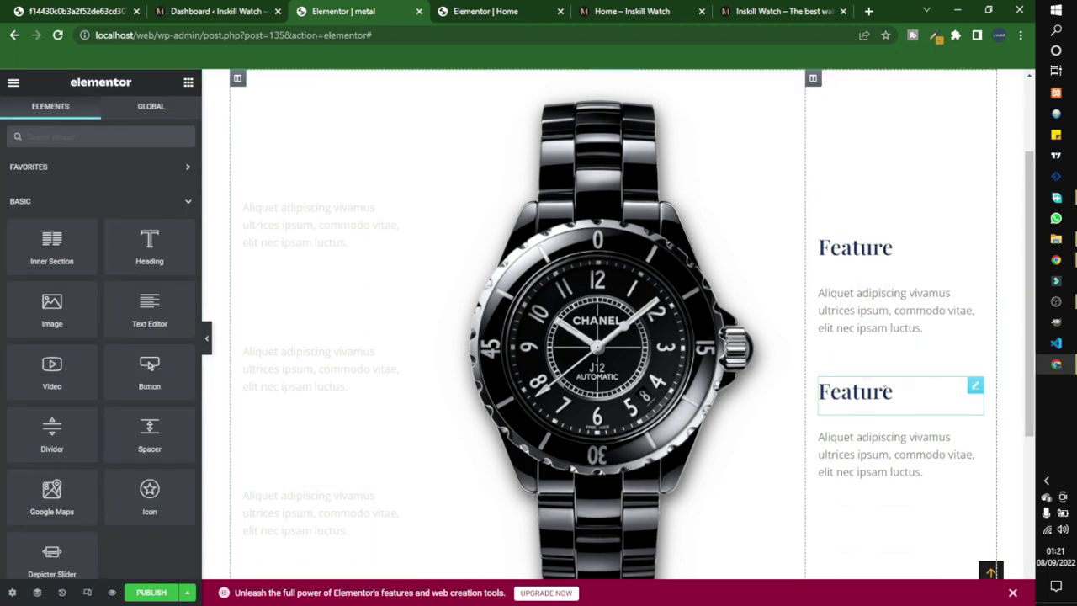
Step: Delete the two remaining Feature headings and their descriptions so the column right of the watch is empty
right_click(872, 260)
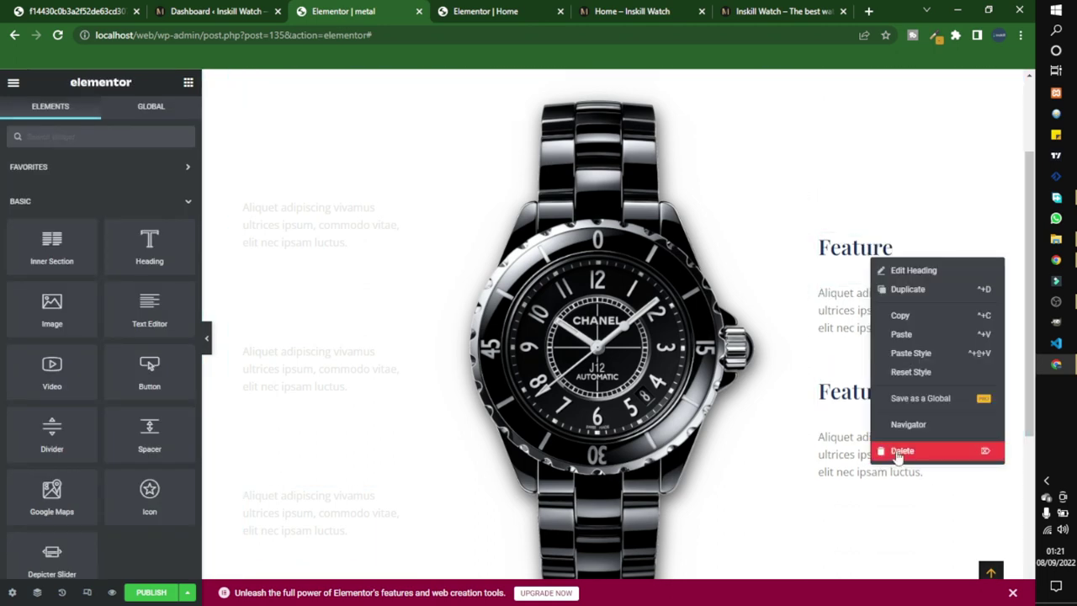
click(908, 508)
right_click(880, 421)
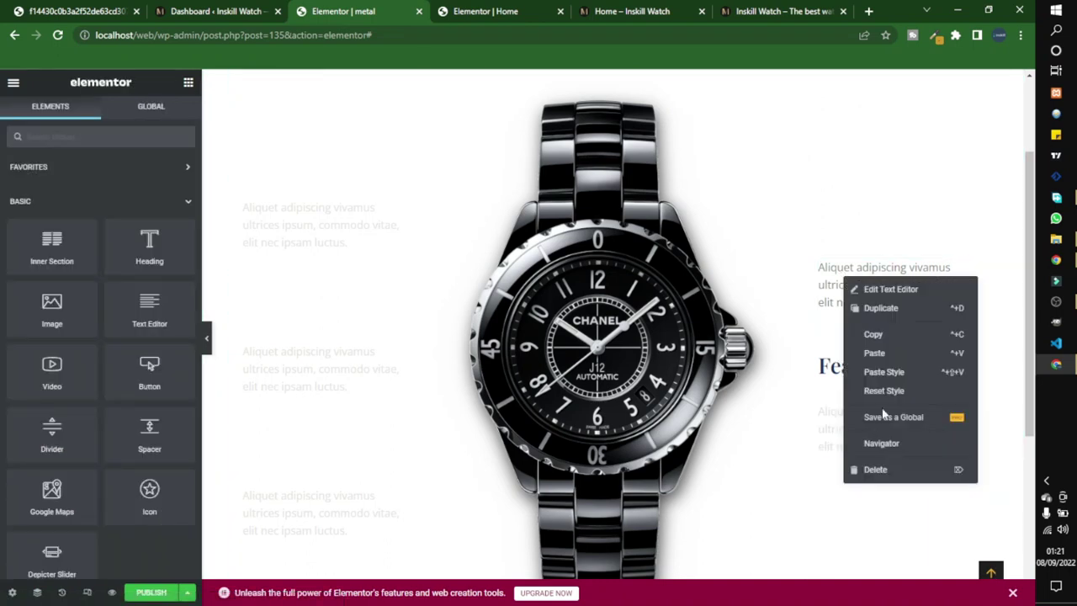
click(877, 467)
right_click(877, 313)
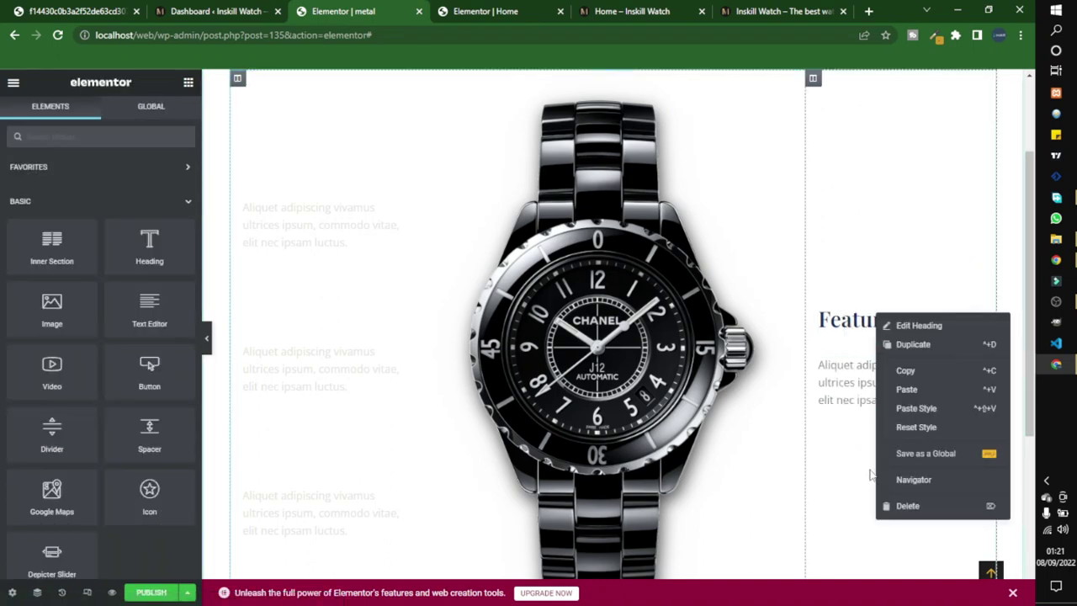
click(905, 505)
right_click(834, 358)
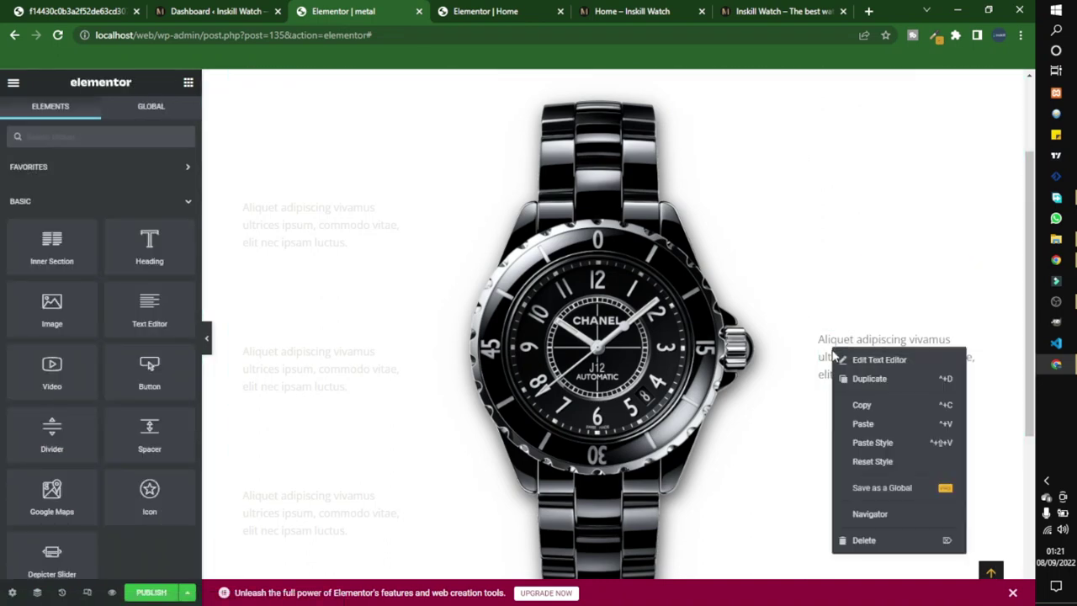
click(864, 539)
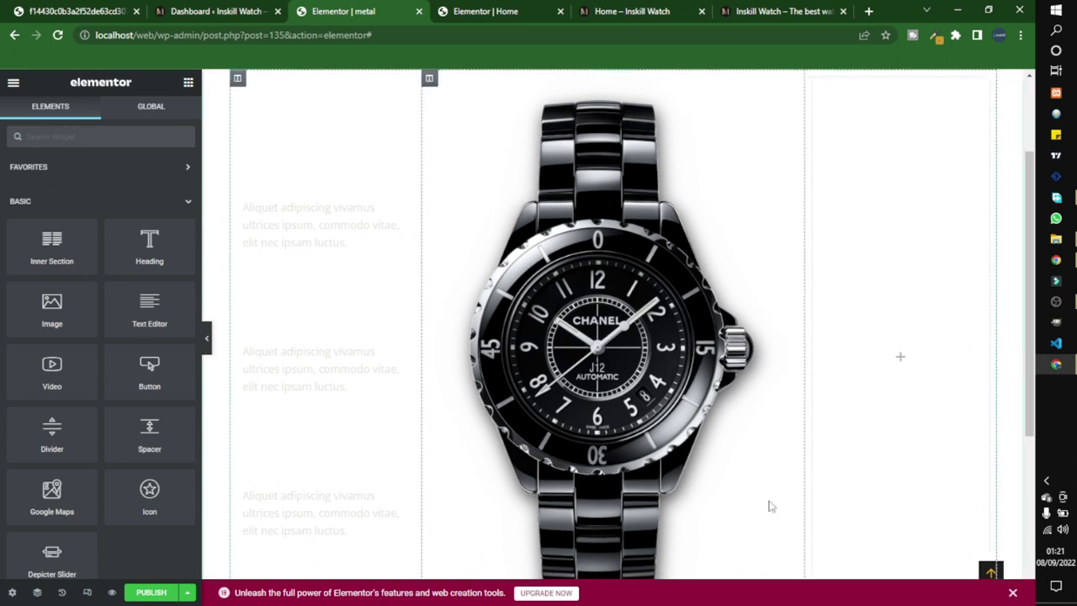
Step: Copy the restyled Feature heading and its description from the left column and paste each into the empty right column
right_click(313, 161)
click(375, 221)
right_click(818, 217)
click(328, 224)
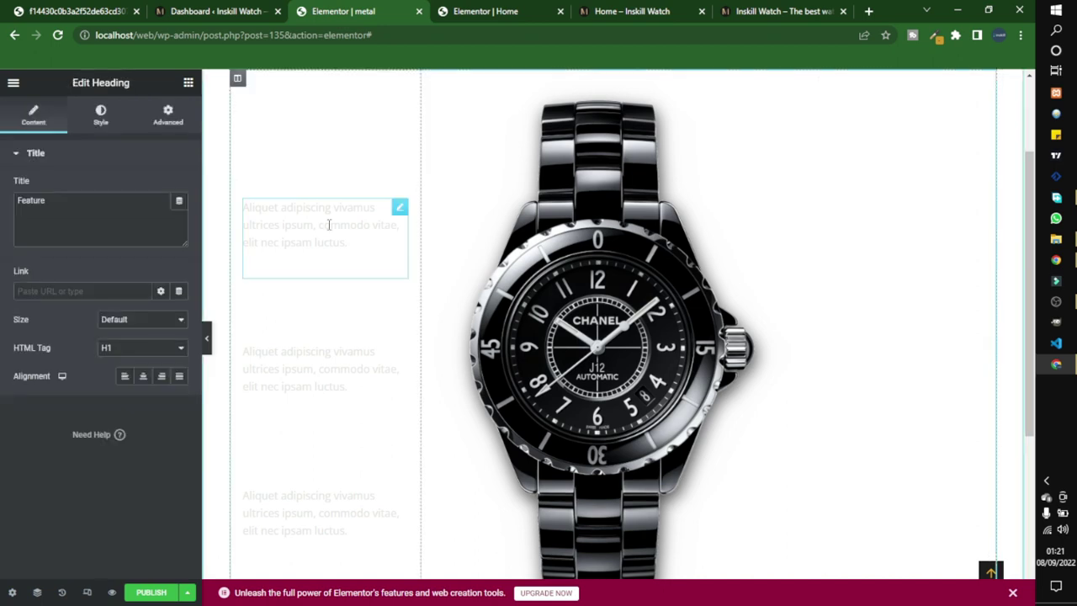
right_click(329, 224)
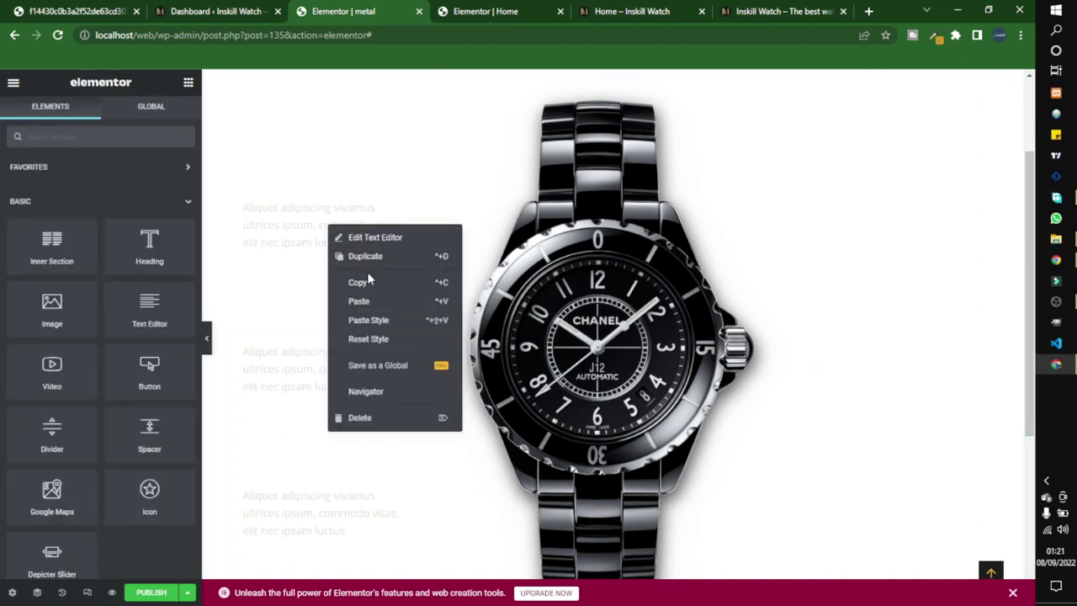
click(436, 288)
right_click(842, 228)
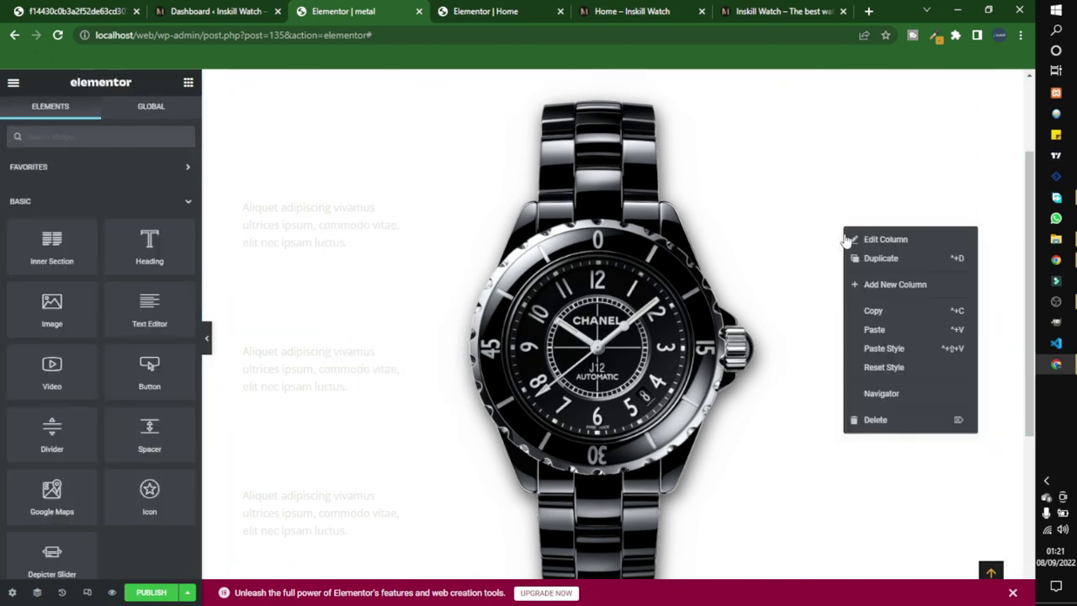
click(875, 331)
Step: Set the watch section's background color to the global color Strongest text (#1d1d1d)
scroll(625, 217, up, 2)
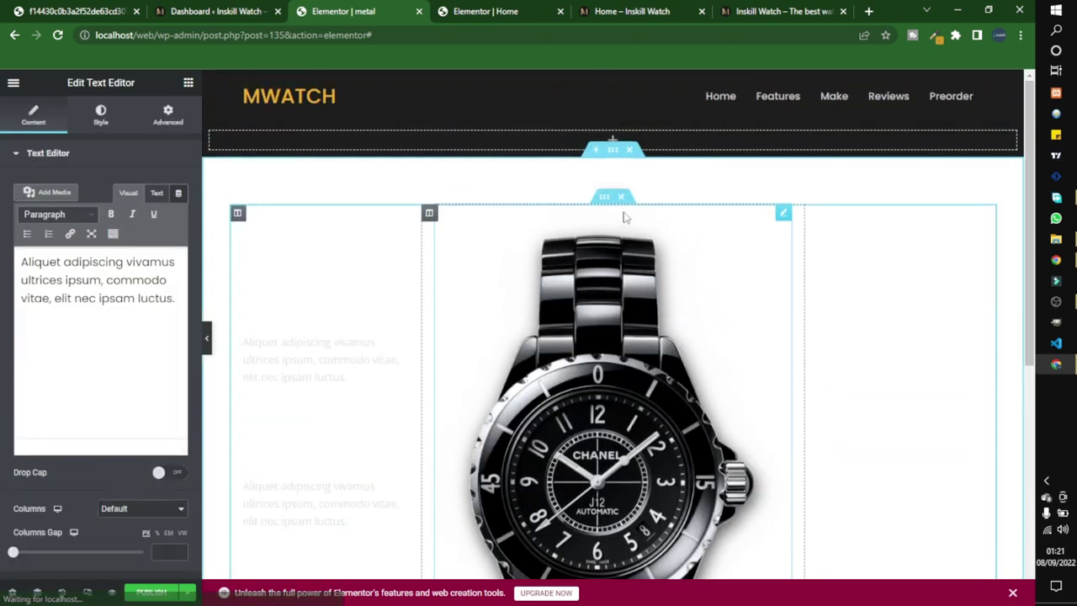
click(610, 151)
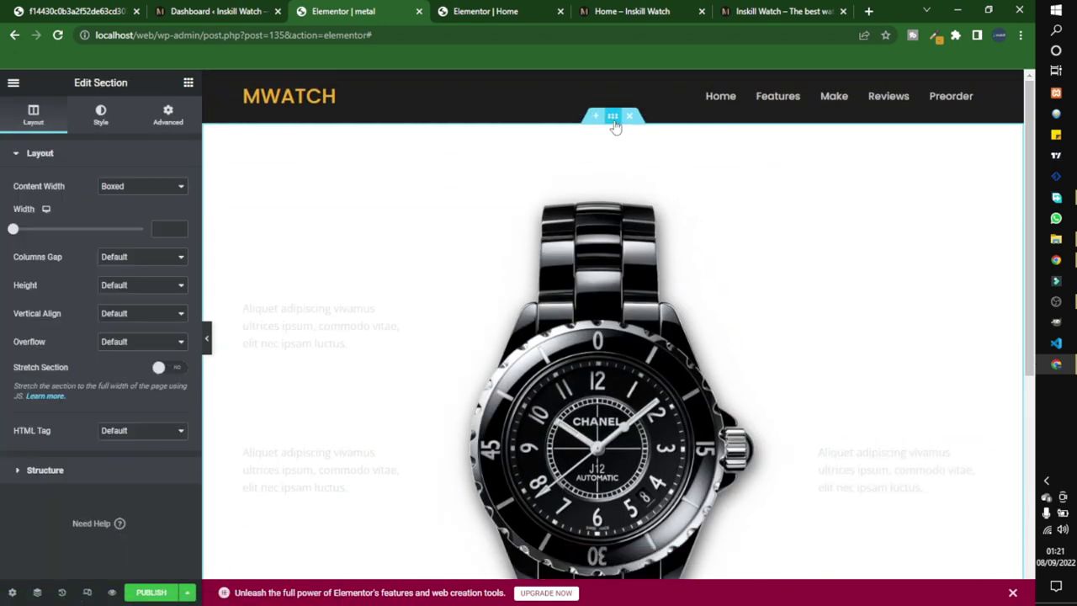
click(101, 117)
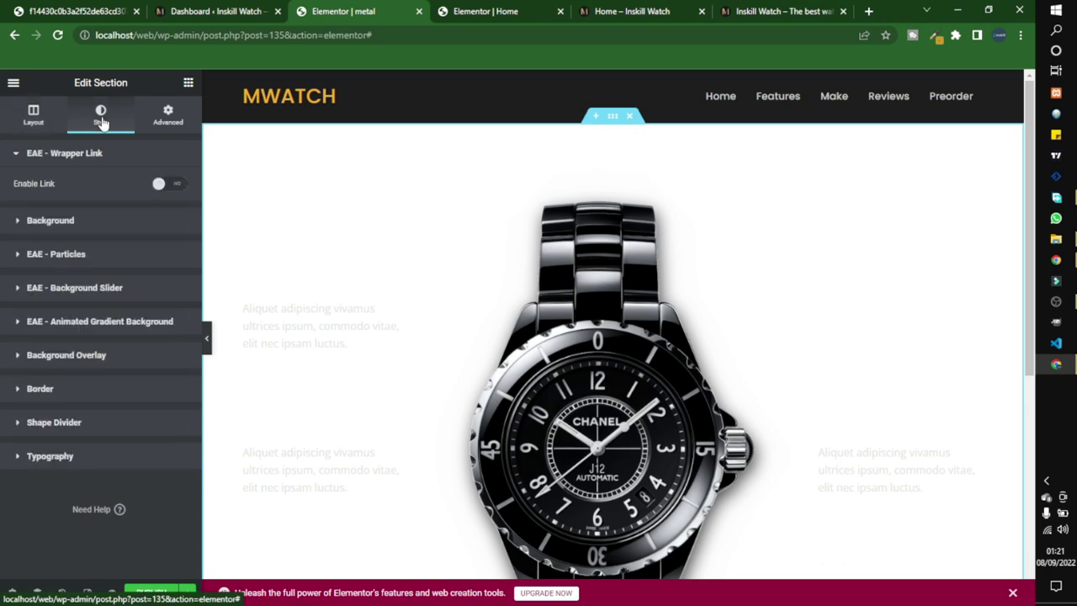
click(126, 221)
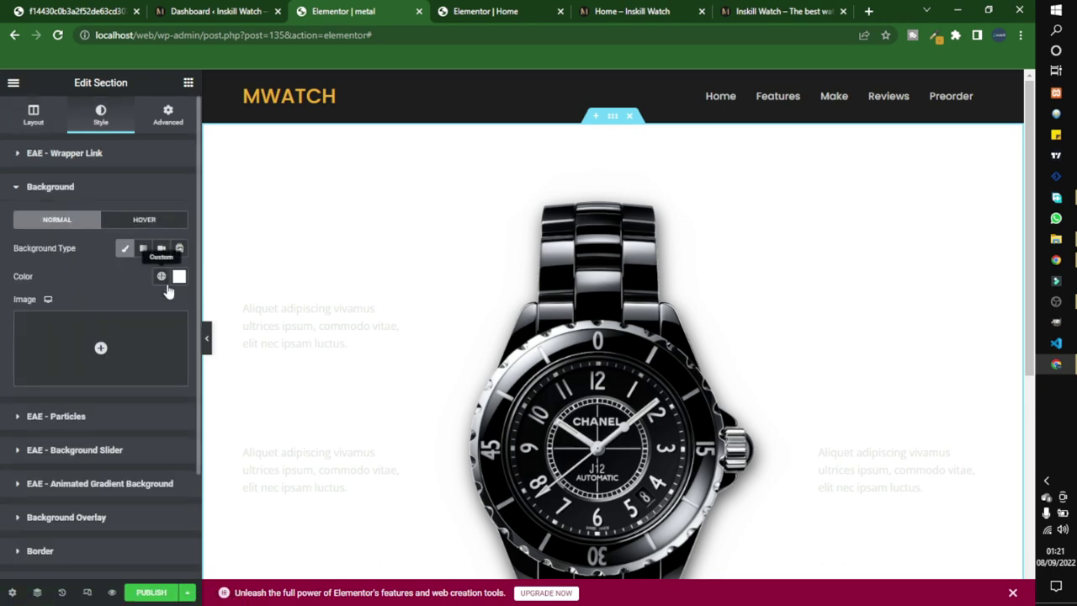
click(161, 278)
scroll(100, 371, down, 2)
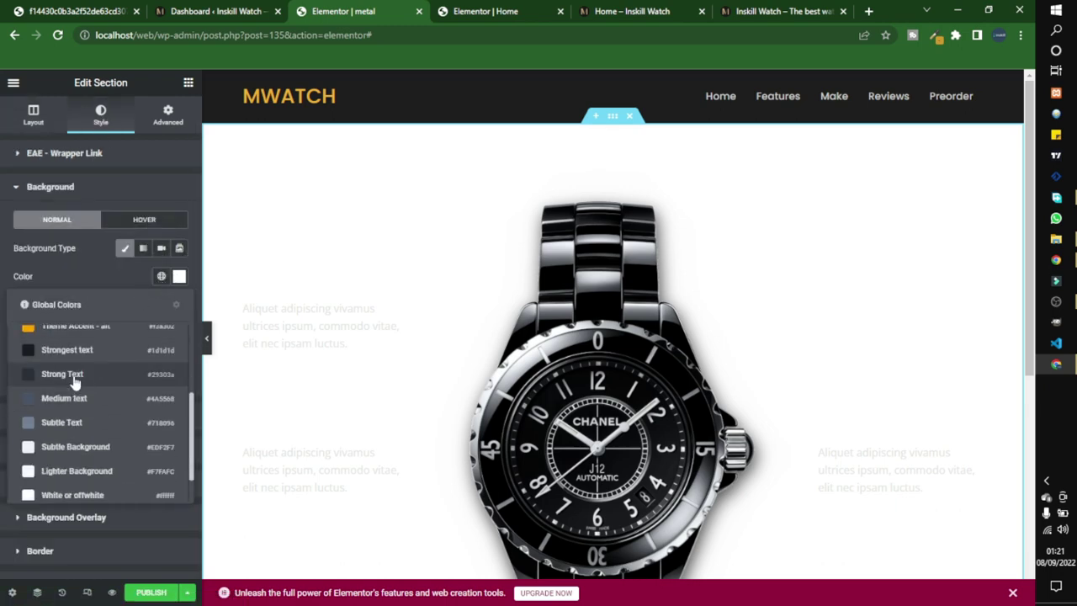
click(79, 358)
Step: Set the watch section's content width to Full Width and its columns gap to No Gap
scroll(362, 278, down, 3)
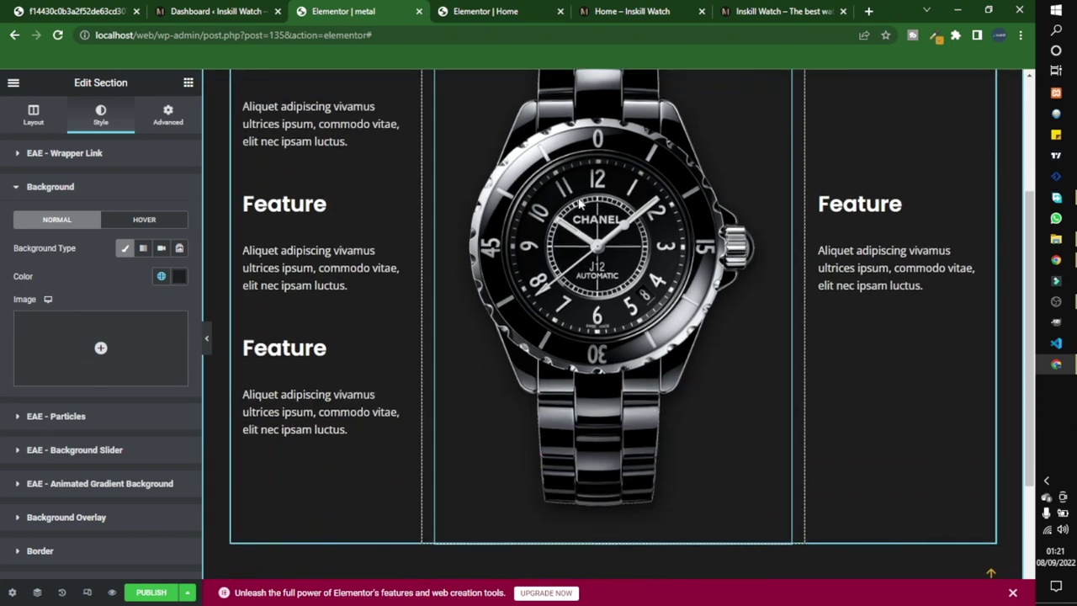
scroll(358, 356, up, 1)
scroll(355, 357, up, 1)
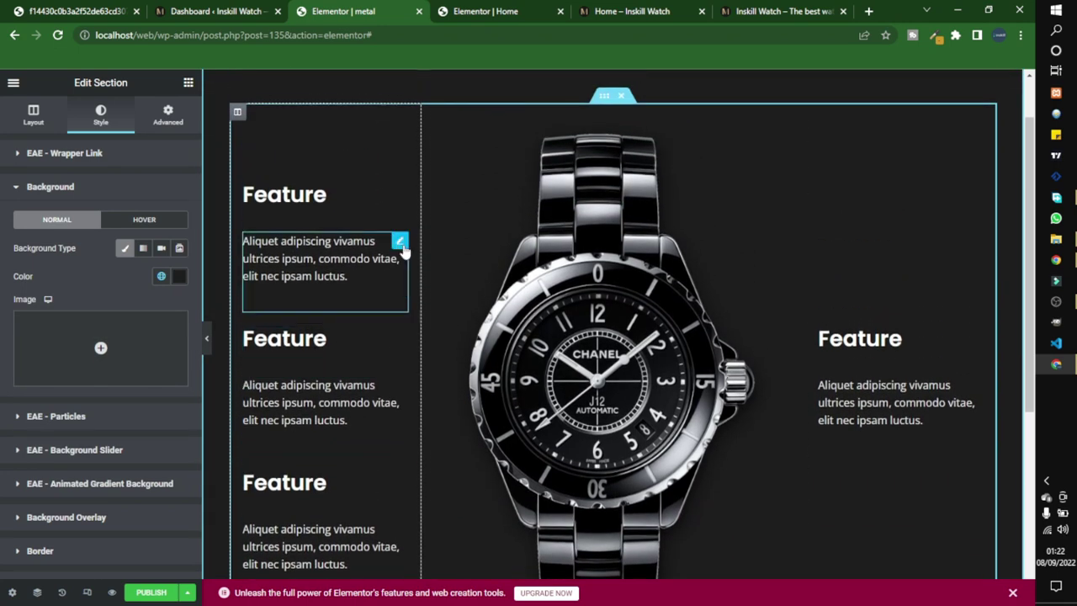
scroll(404, 185, up, 1)
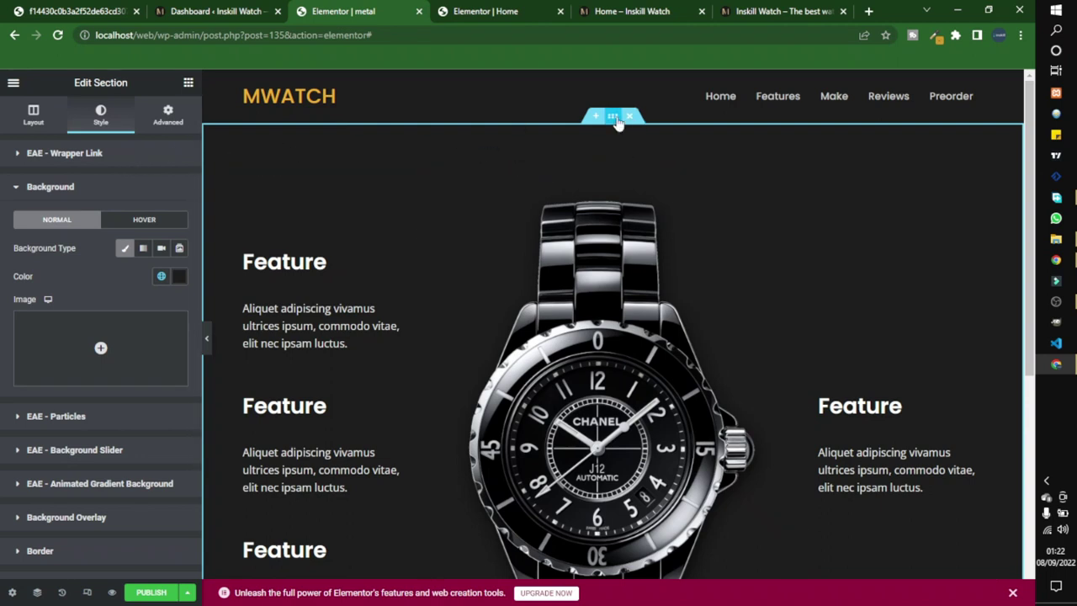
click(35, 116)
click(114, 186)
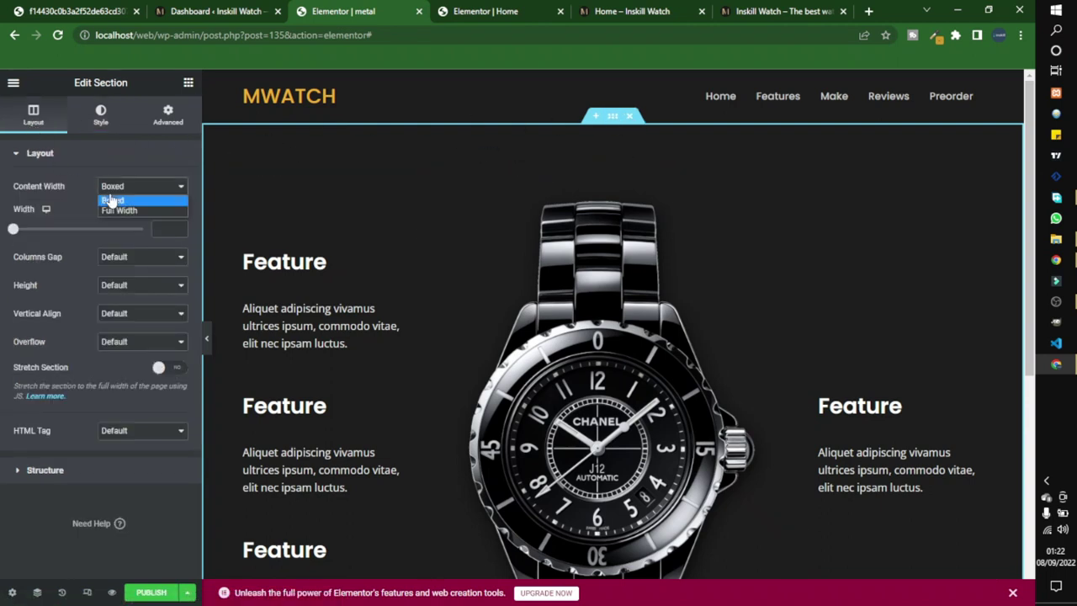
click(113, 211)
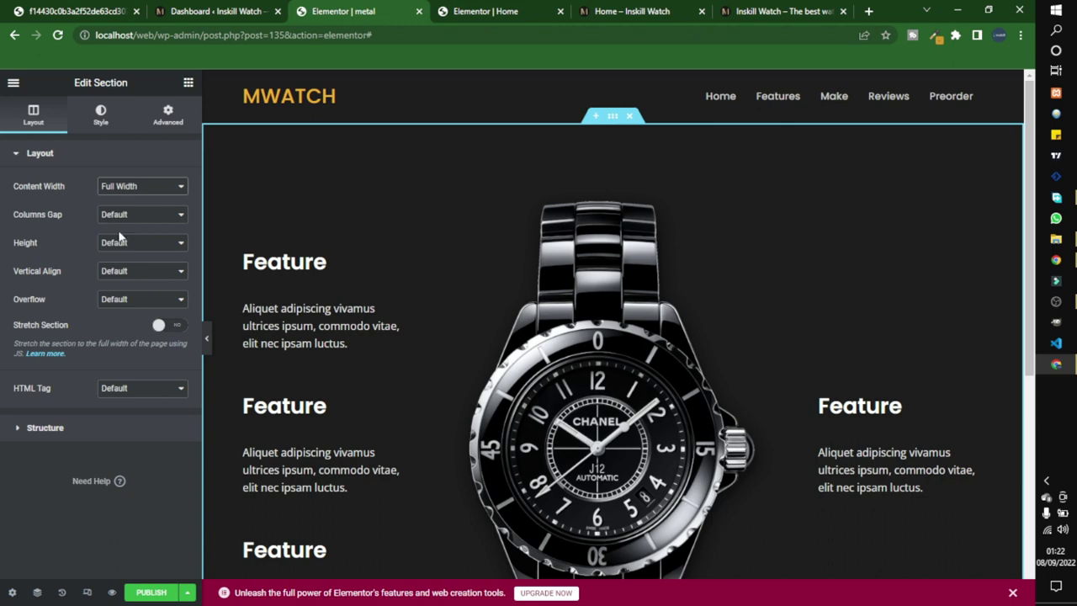
click(126, 216)
click(118, 240)
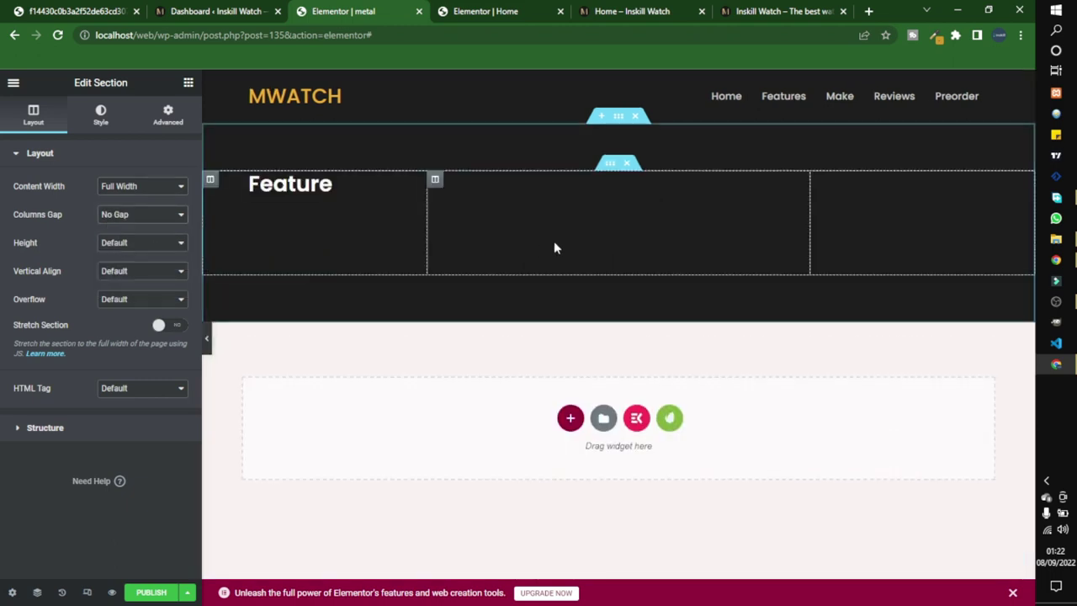
Step: Copy the right column's Feature heading and description and paste each into that column to form a second feature
scroll(539, 245, down, 2)
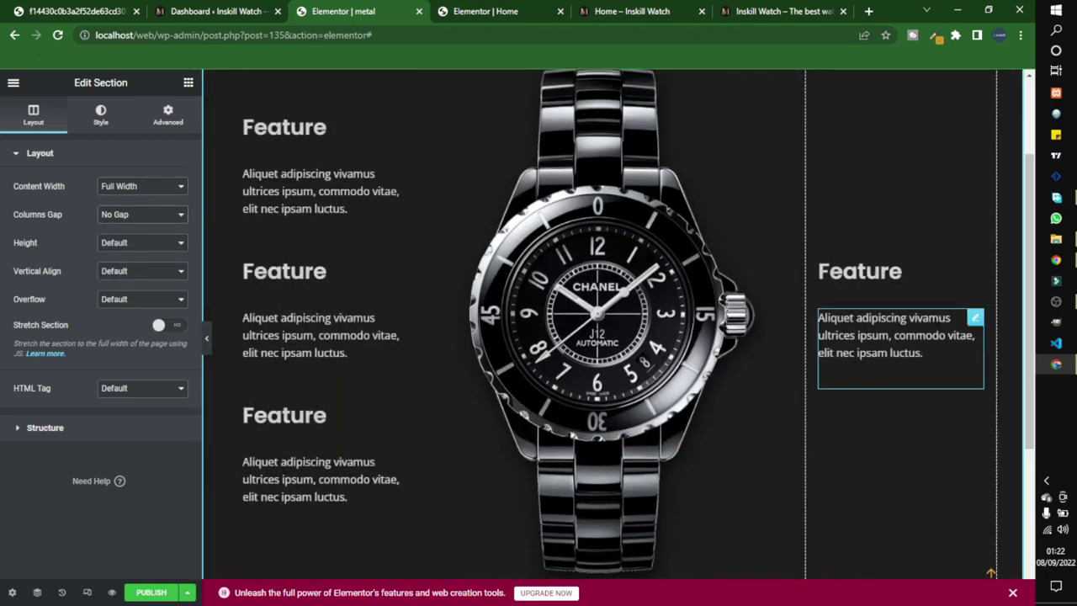
right_click(881, 281)
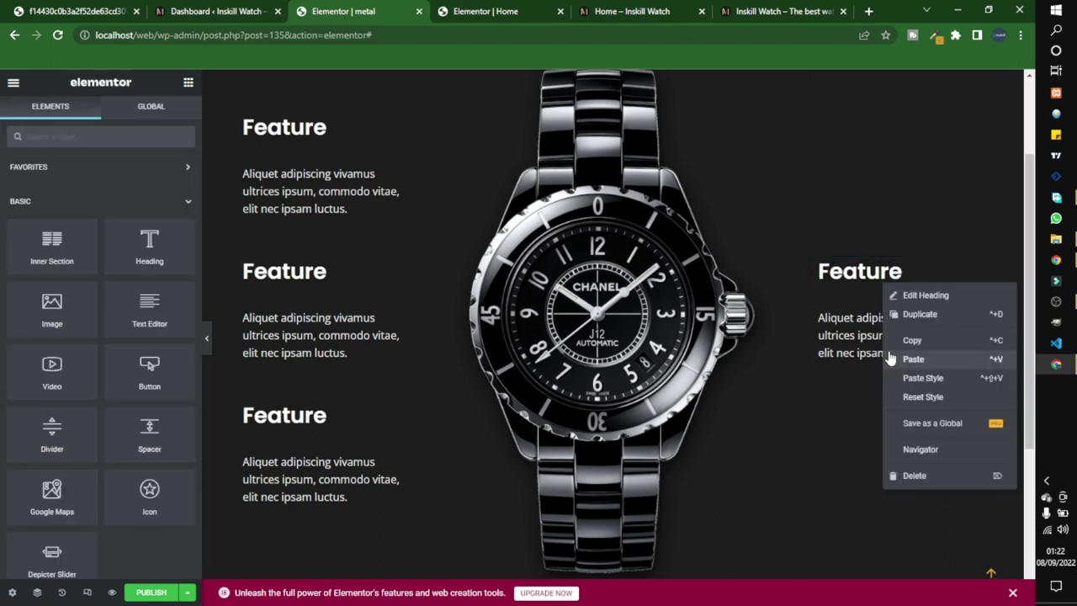
click(902, 346)
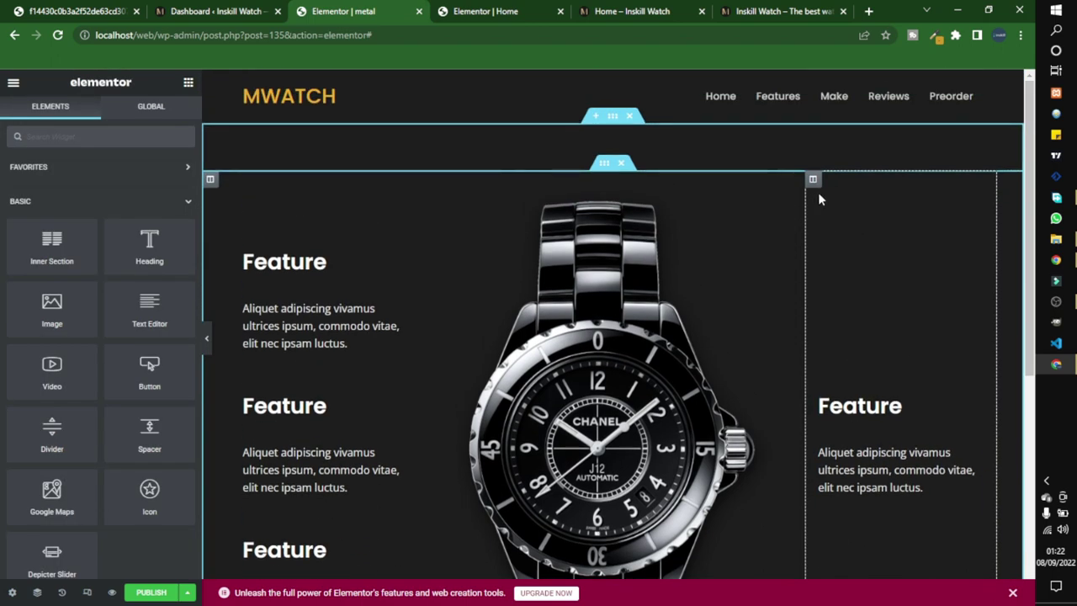
right_click(867, 293)
click(898, 396)
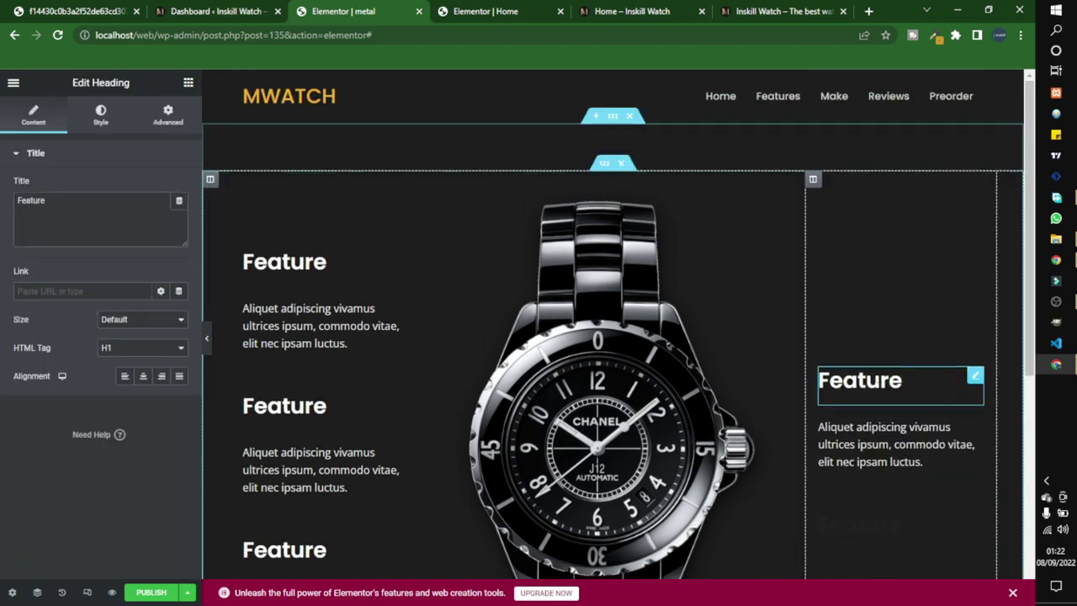
scroll(872, 370, down, 2)
right_click(876, 322)
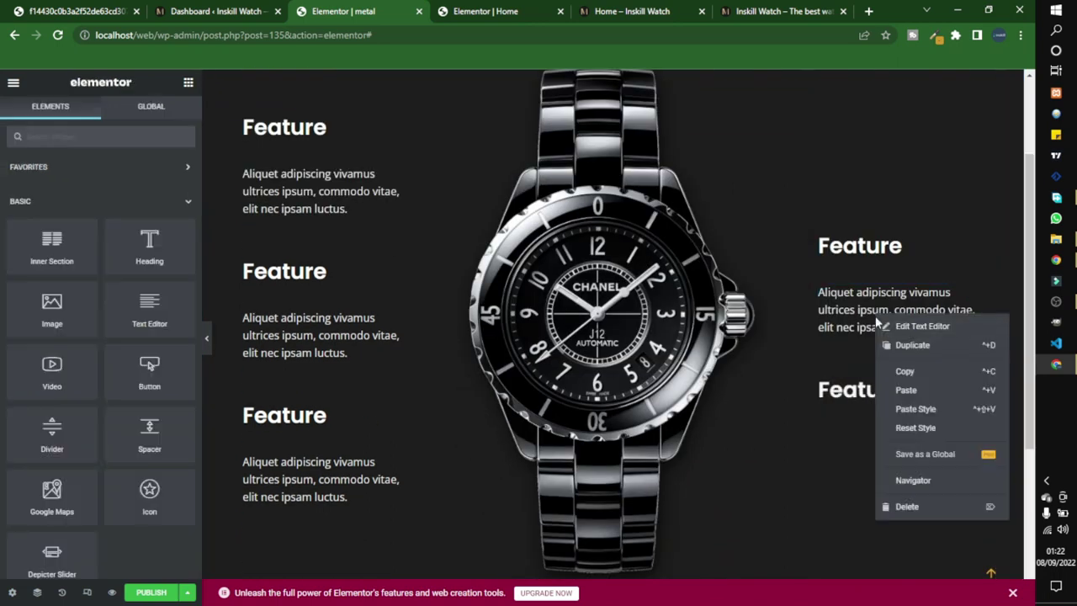
click(898, 390)
right_click(848, 174)
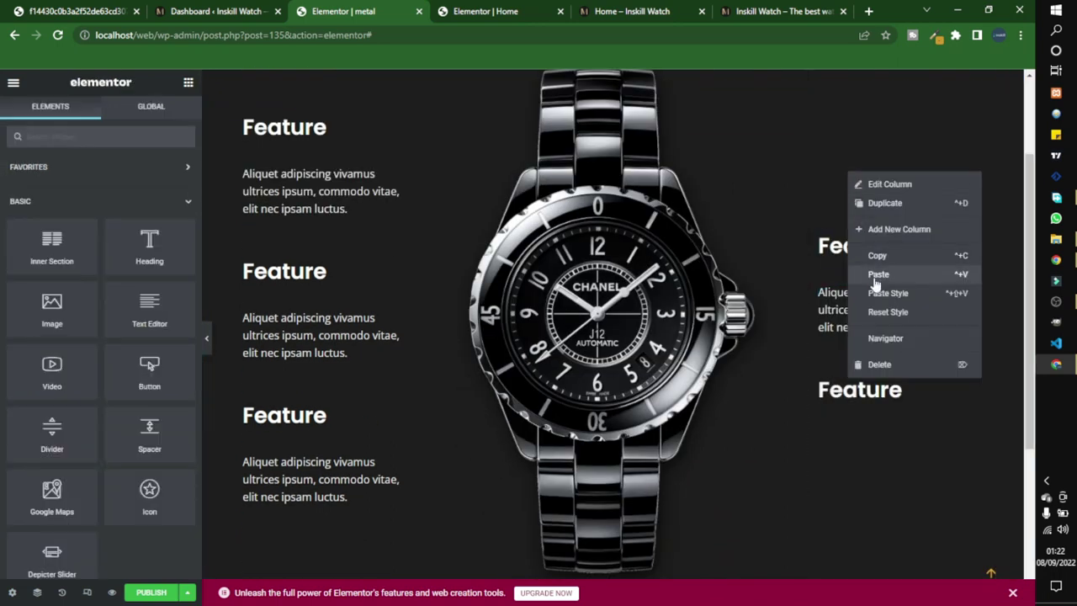
click(879, 275)
Step: Paste another copy of the Feature heading and description into the right column to form a third feature
right_click(879, 341)
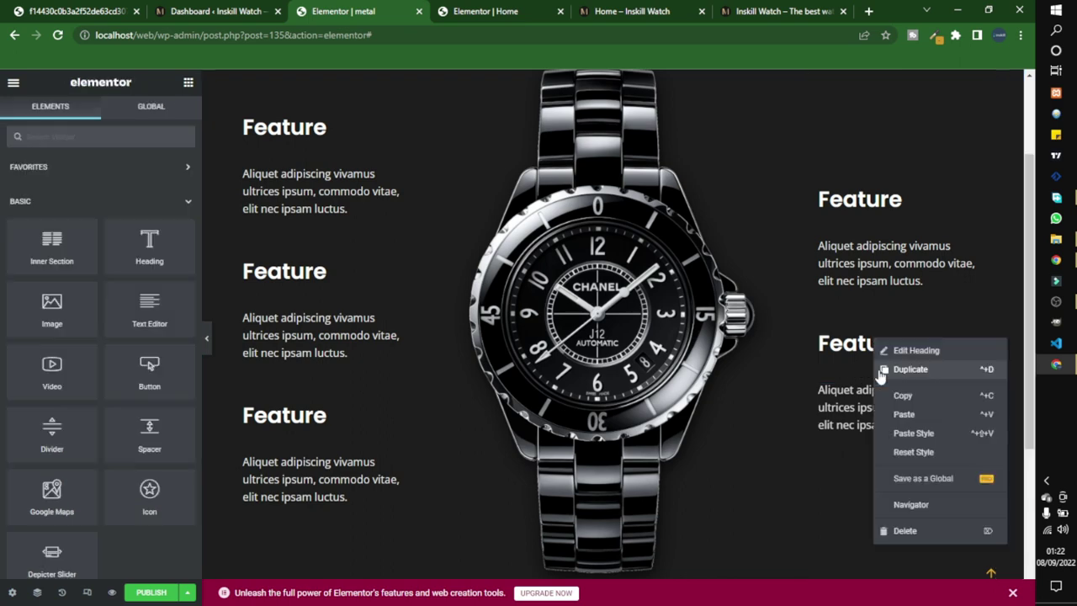
click(897, 416)
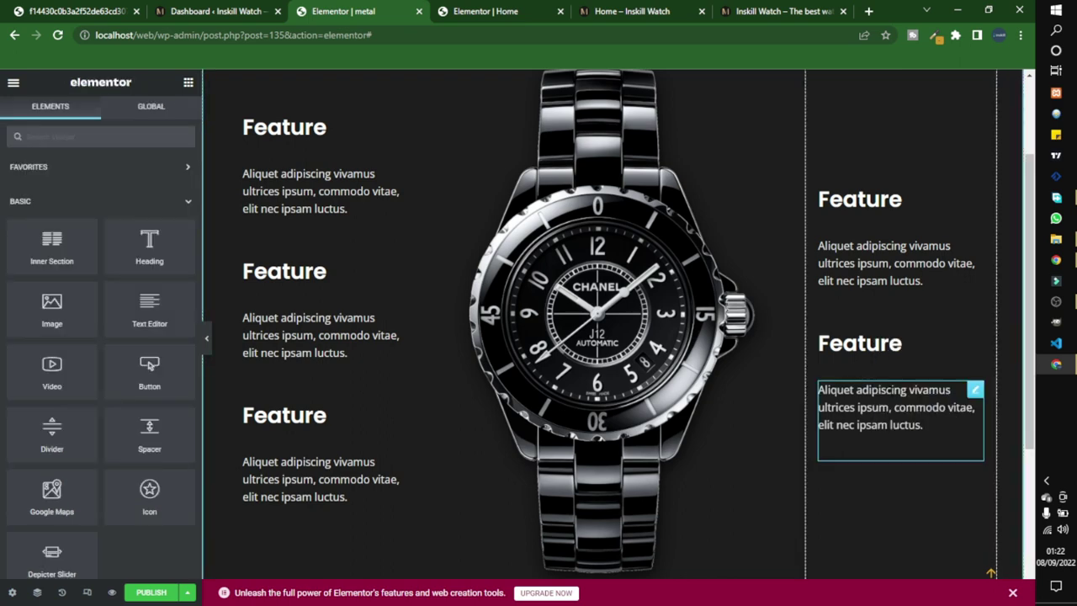
right_click(879, 168)
click(900, 267)
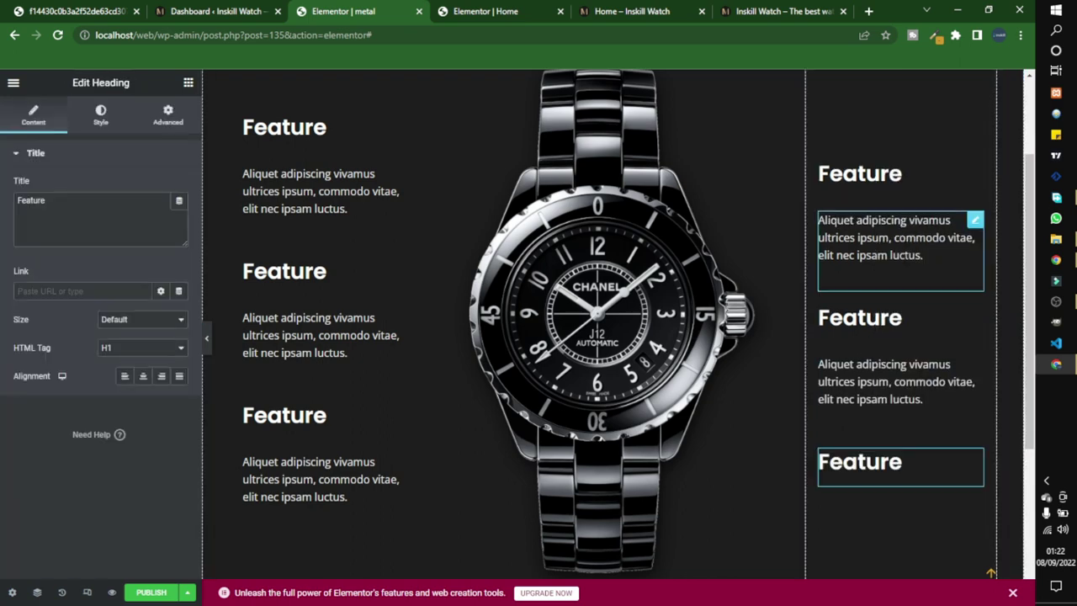
right_click(880, 392)
click(892, 448)
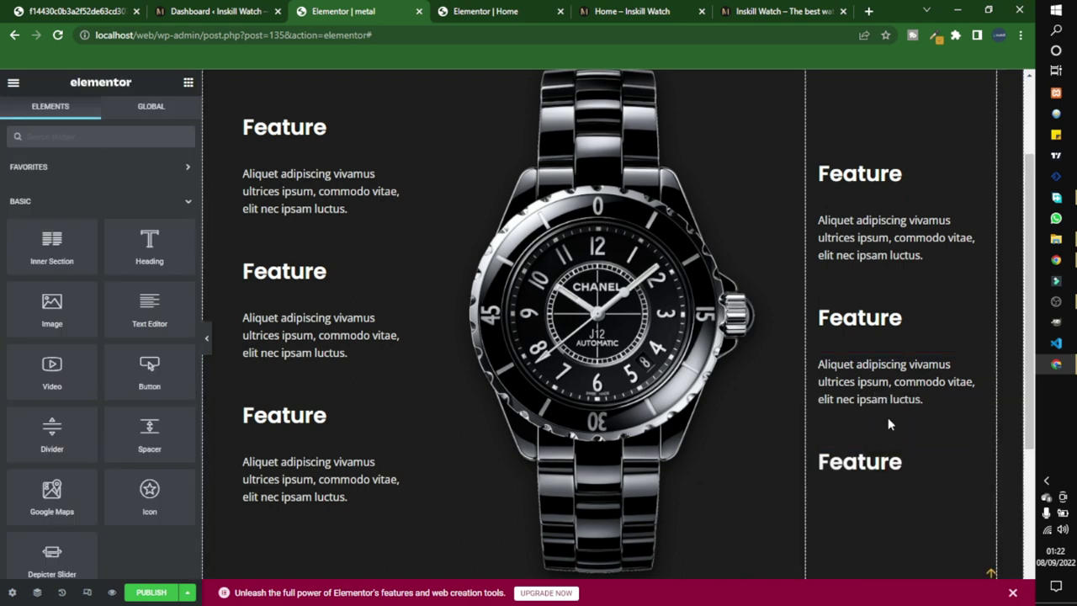
right_click(855, 100)
click(887, 202)
Step: Set the outer watch section's top and bottom padding to 0
scroll(646, 250, down, 2)
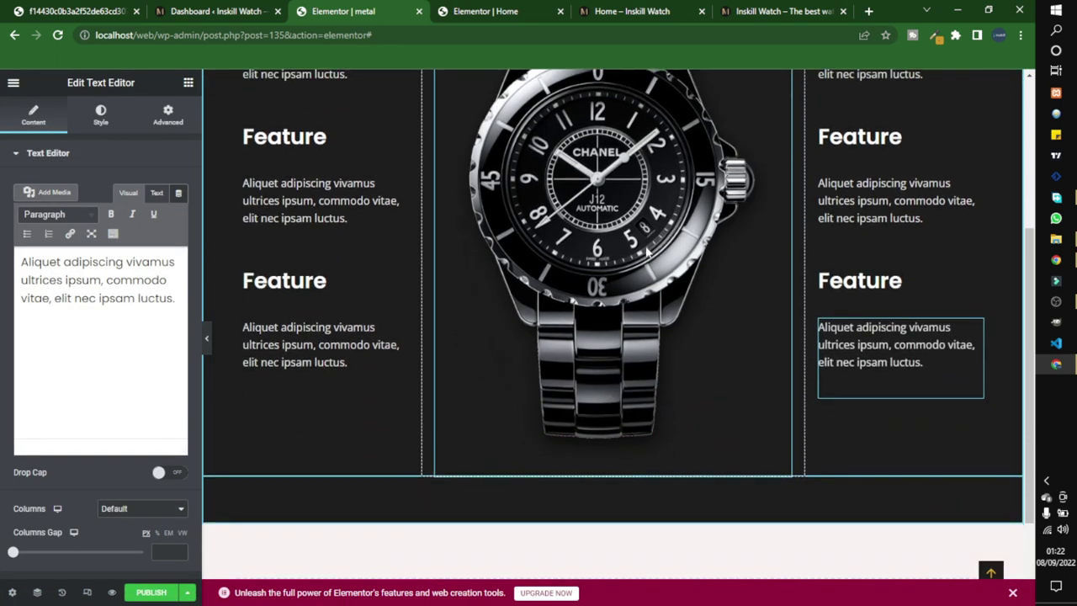
scroll(646, 252, up, 3)
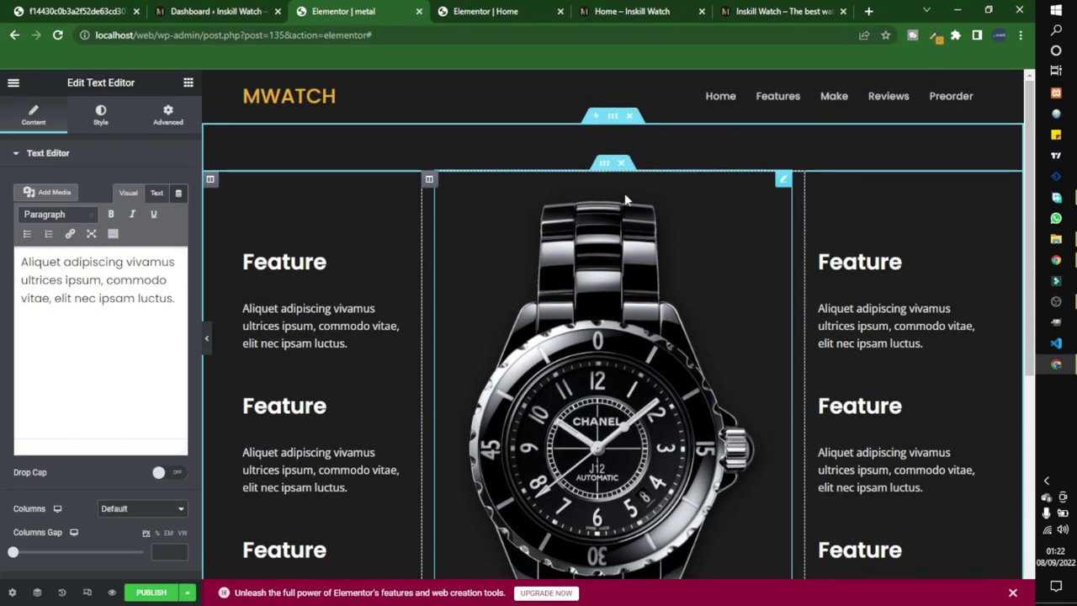
click(611, 117)
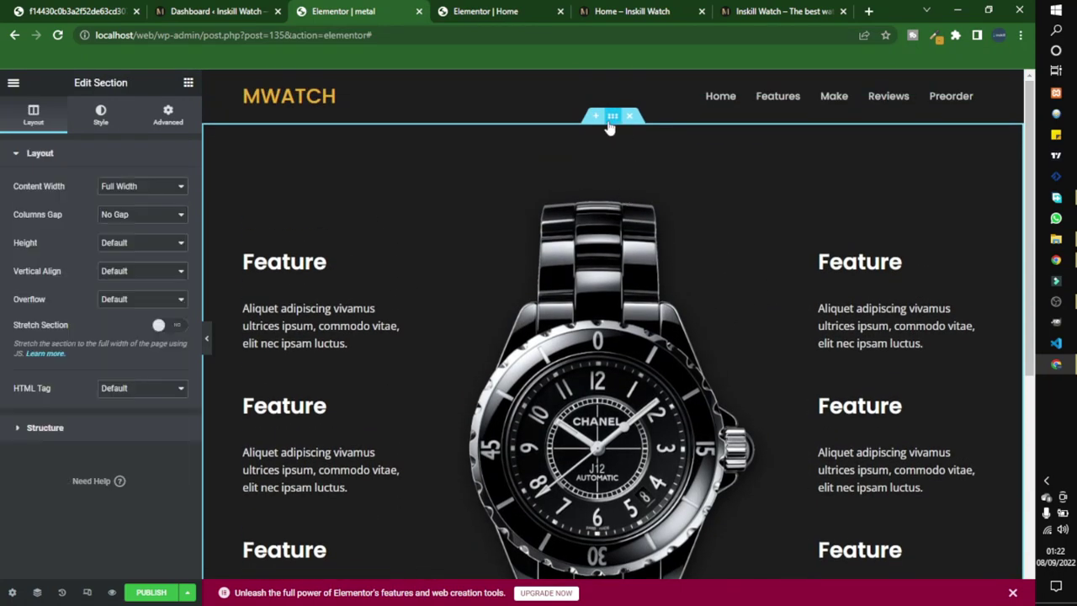
click(168, 118)
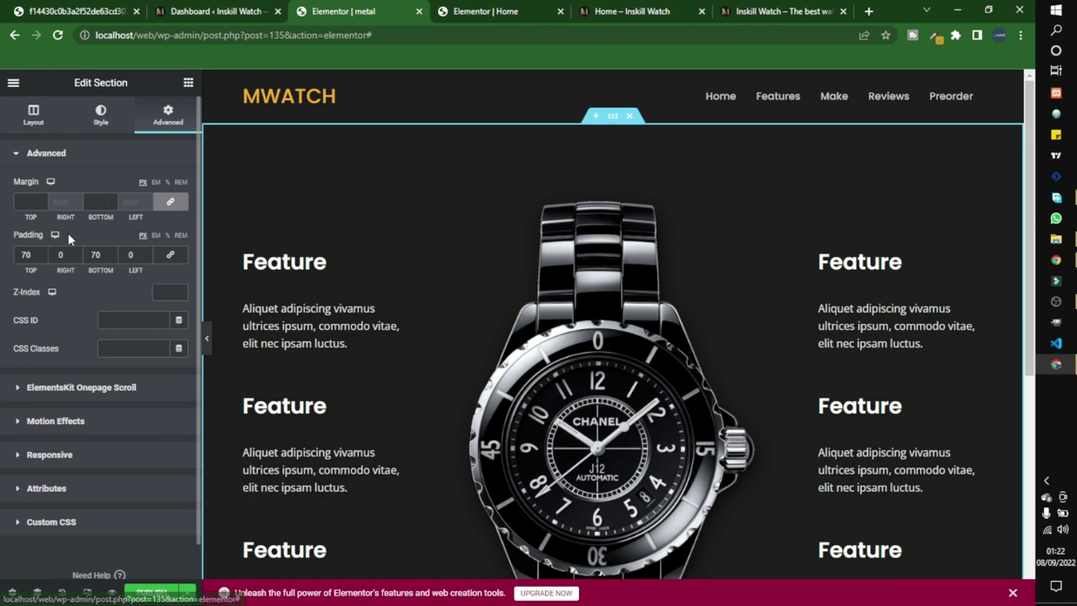
text(0)
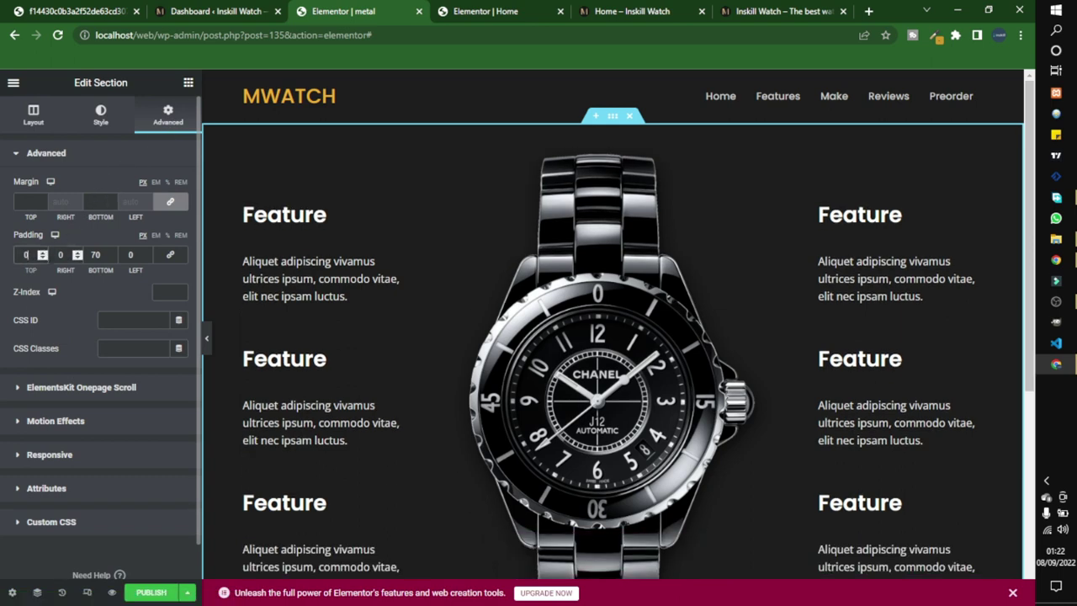
key(BackSpace)
text(0)
scroll(607, 298, down, 5)
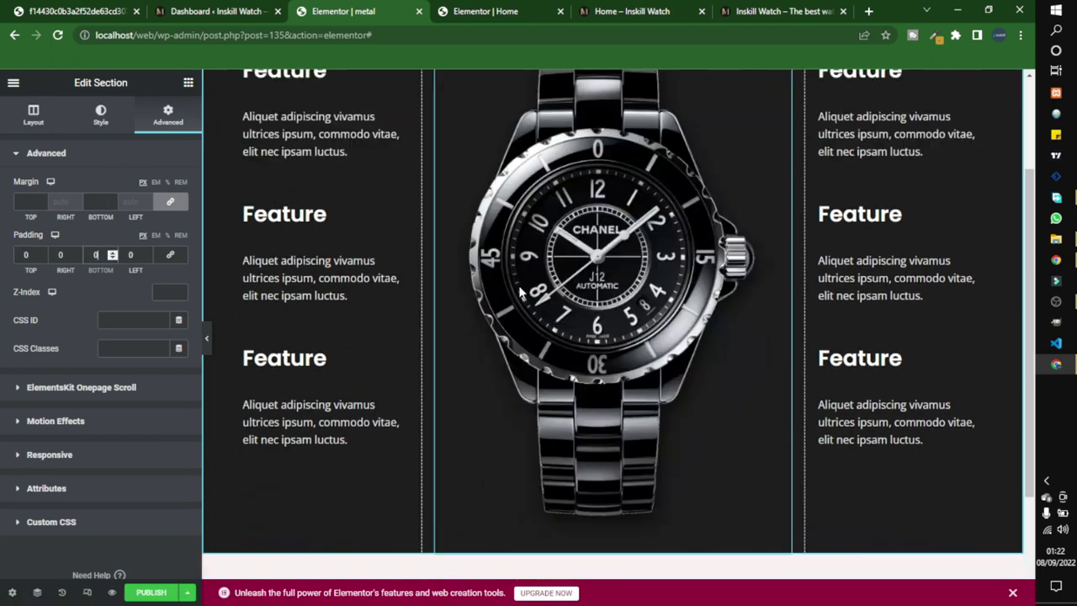
scroll(632, 282, up, 5)
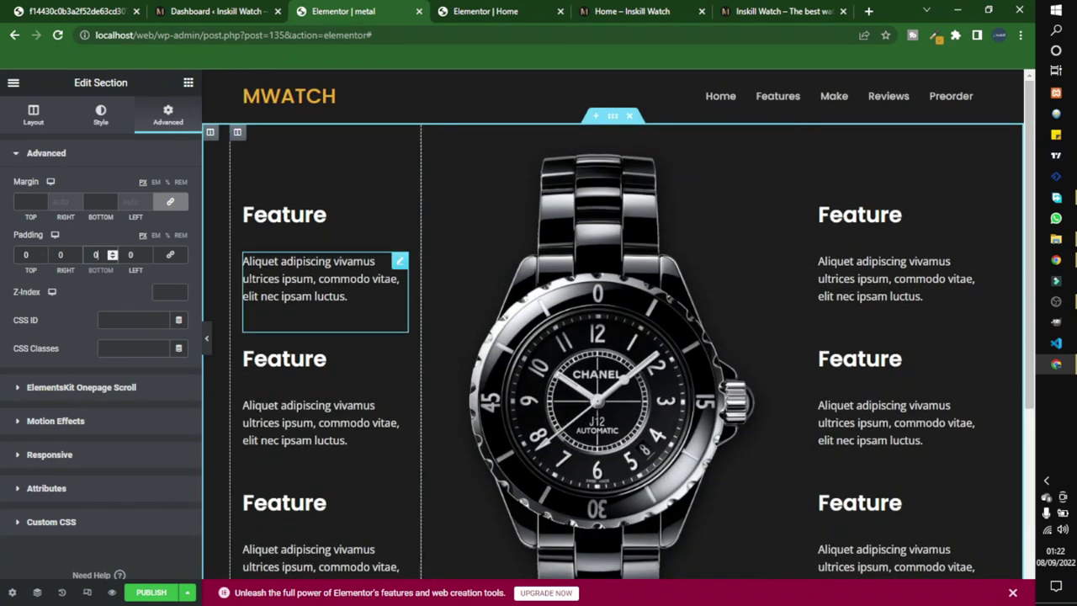
Step: Review the finished features section around the watch and publish the metal template
scroll(518, 311, down, 1)
scroll(519, 311, down, 2)
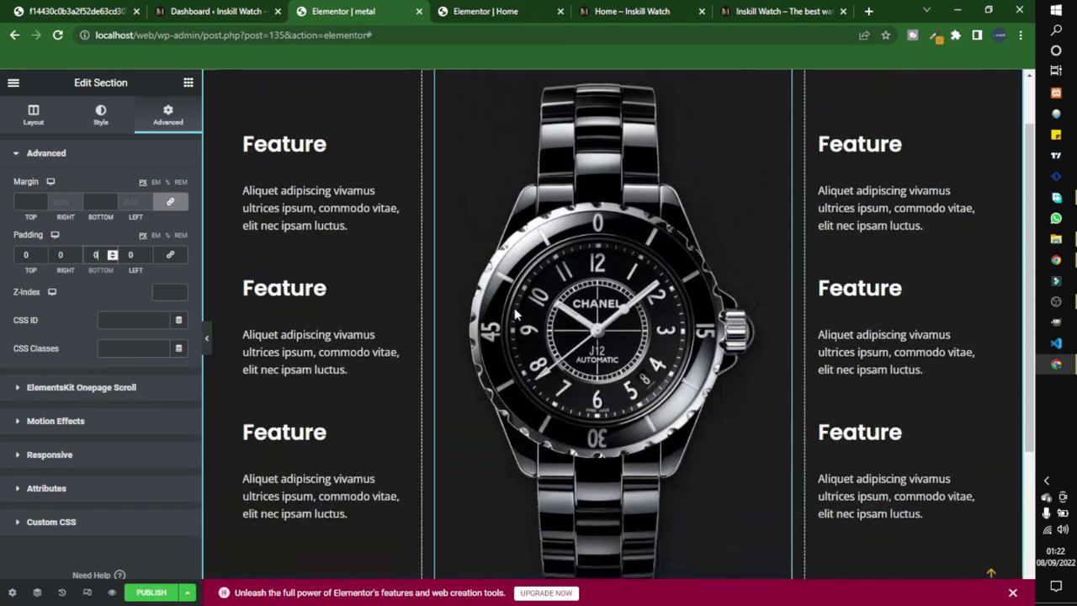
scroll(505, 315, up, 2)
scroll(401, 325, down, 3)
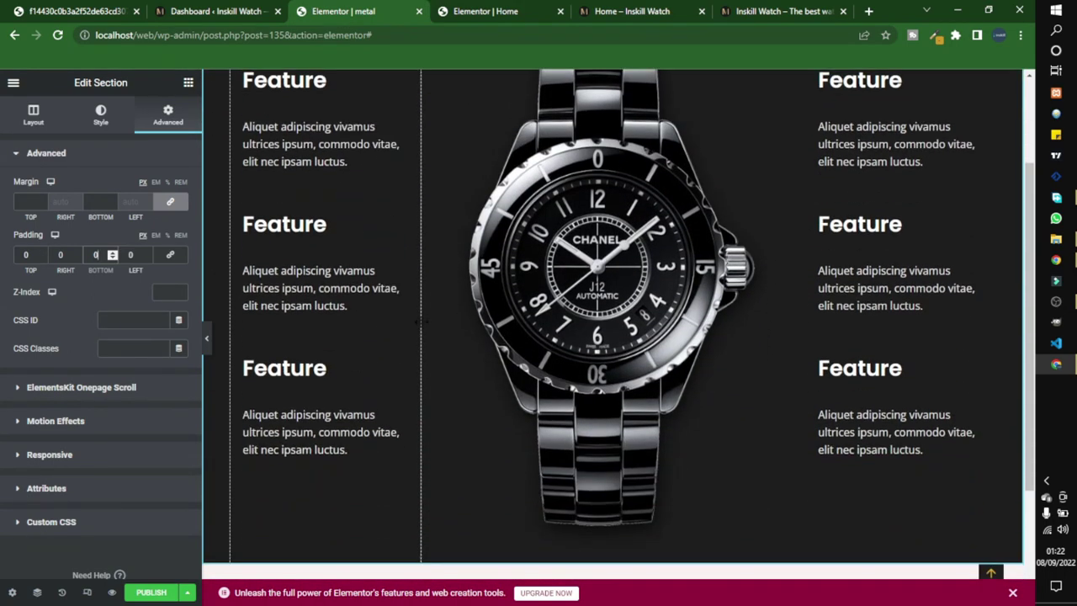
scroll(417, 320, down, 4)
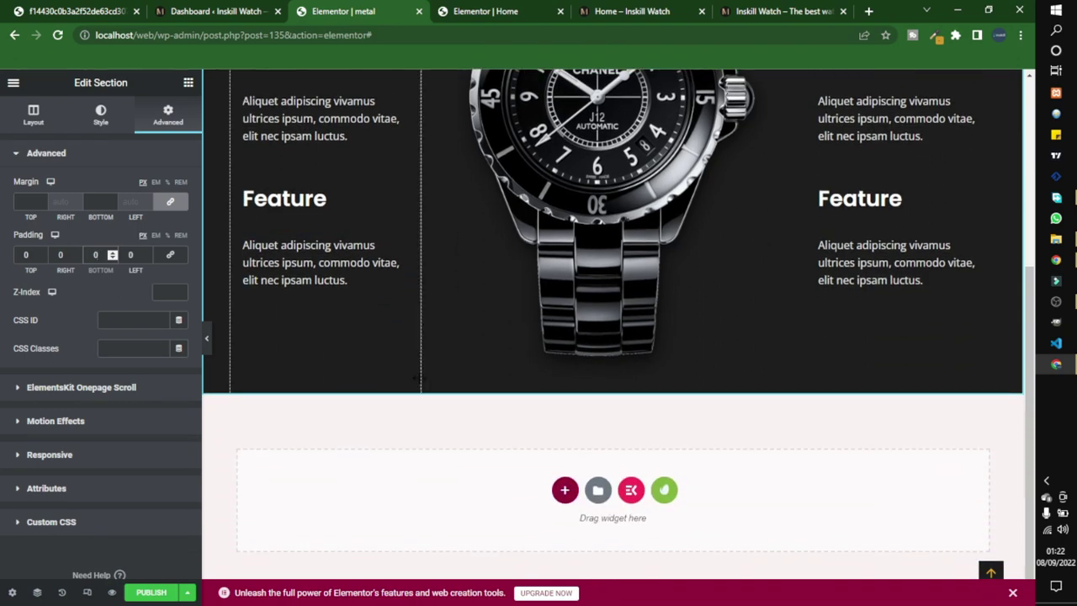
scroll(275, 442, up, 4)
scroll(222, 542, down, 4)
scroll(283, 511, up, 4)
scroll(283, 512, up, 2)
click(151, 592)
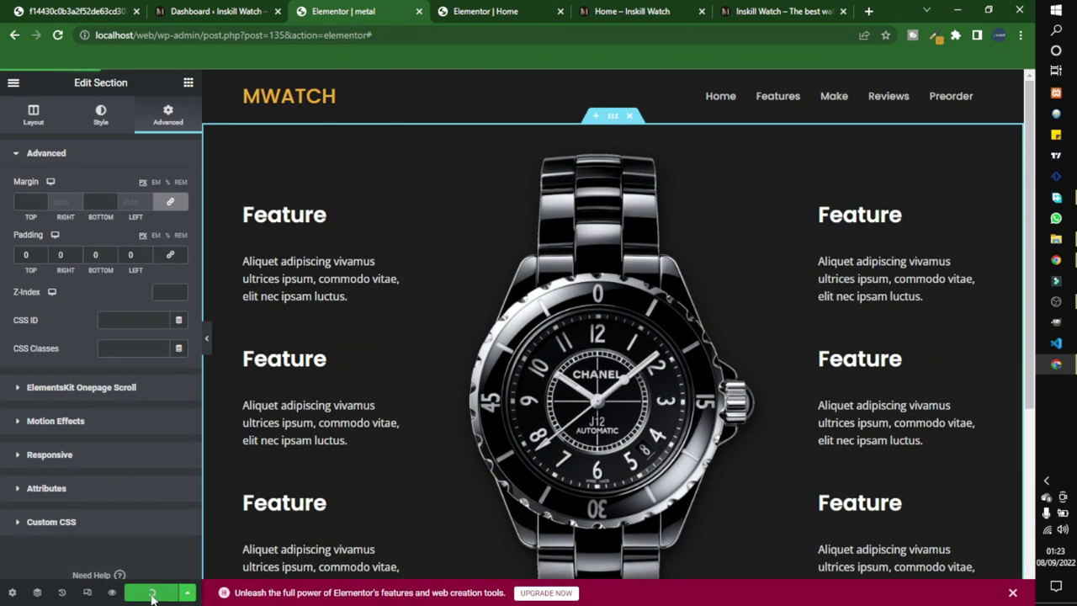
Step: Preview the metal template at tablet size and check how its feature columns and watch stack
click(87, 592)
click(558, 83)
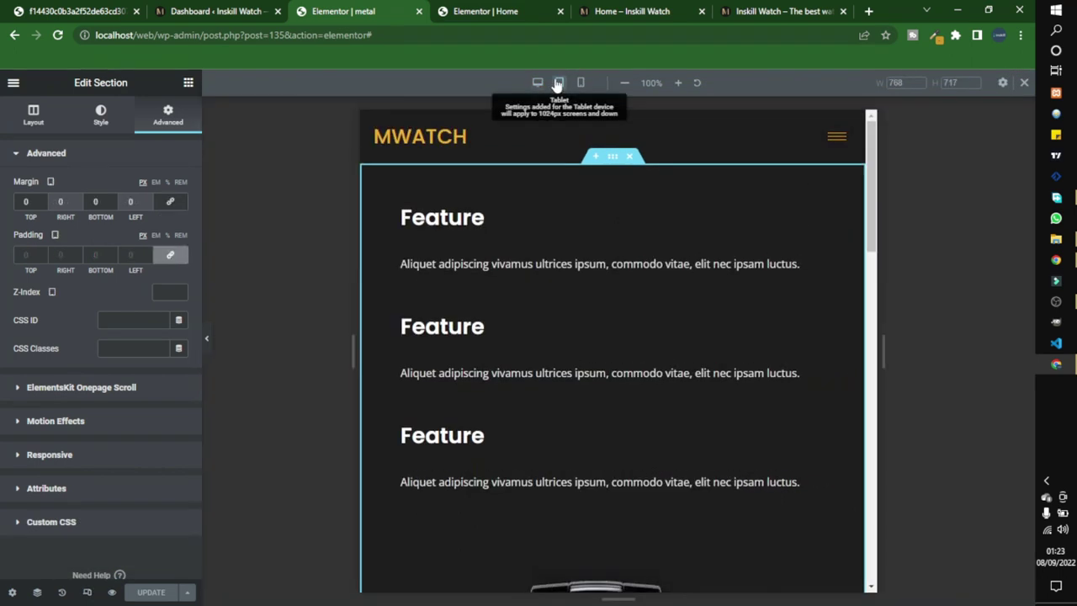
scroll(559, 329, down, 4)
scroll(586, 327, up, 4)
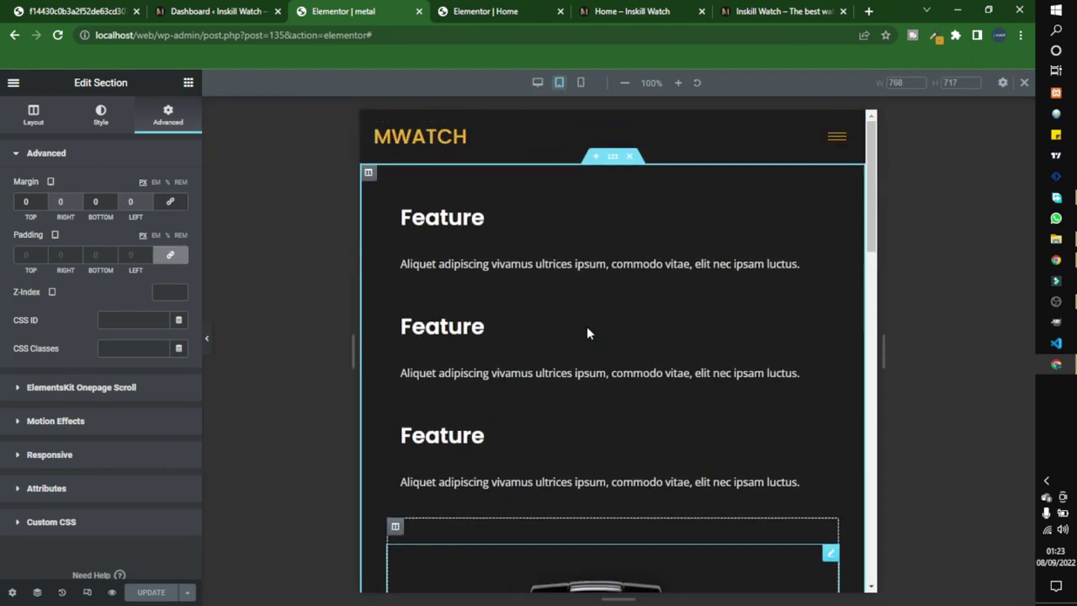
scroll(472, 287, down, 8)
scroll(557, 273, up, 8)
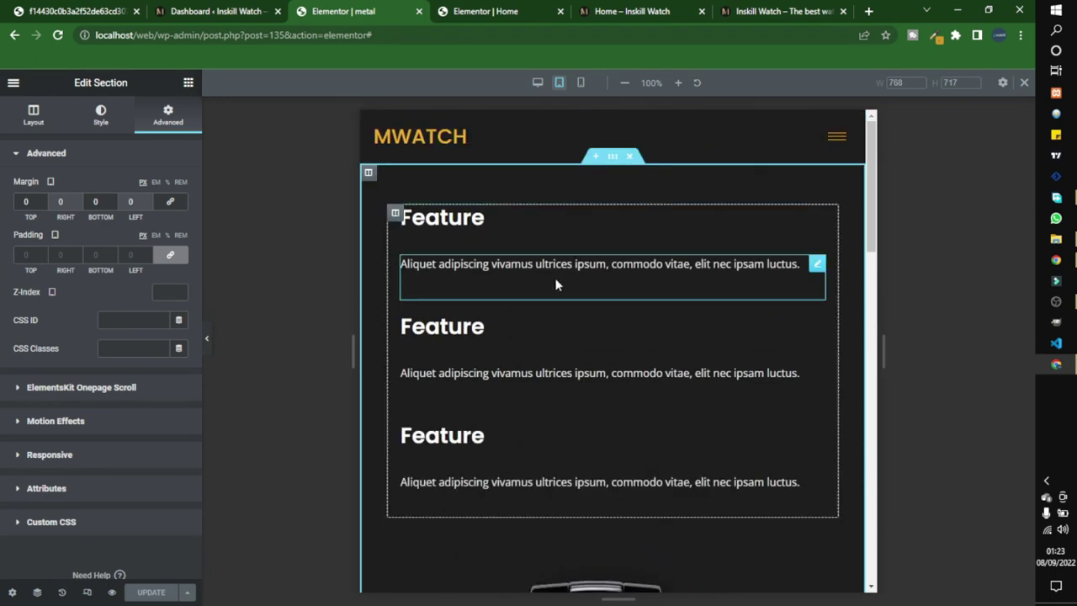
scroll(555, 284, down, 8)
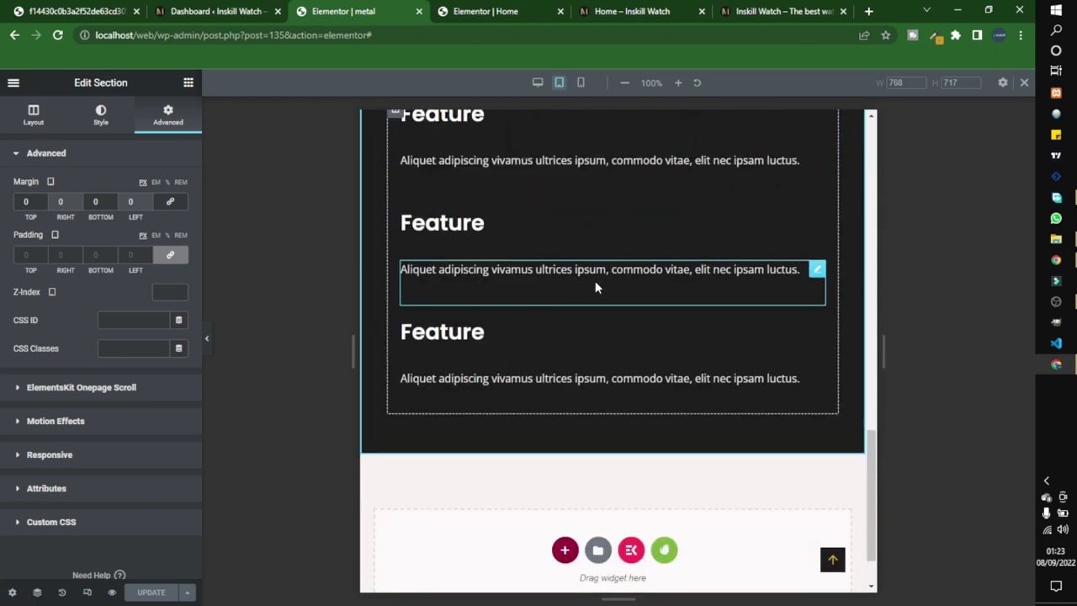
scroll(593, 286, up, 5)
Step: Check the metal template at mobile size and return to the desktop view
click(581, 84)
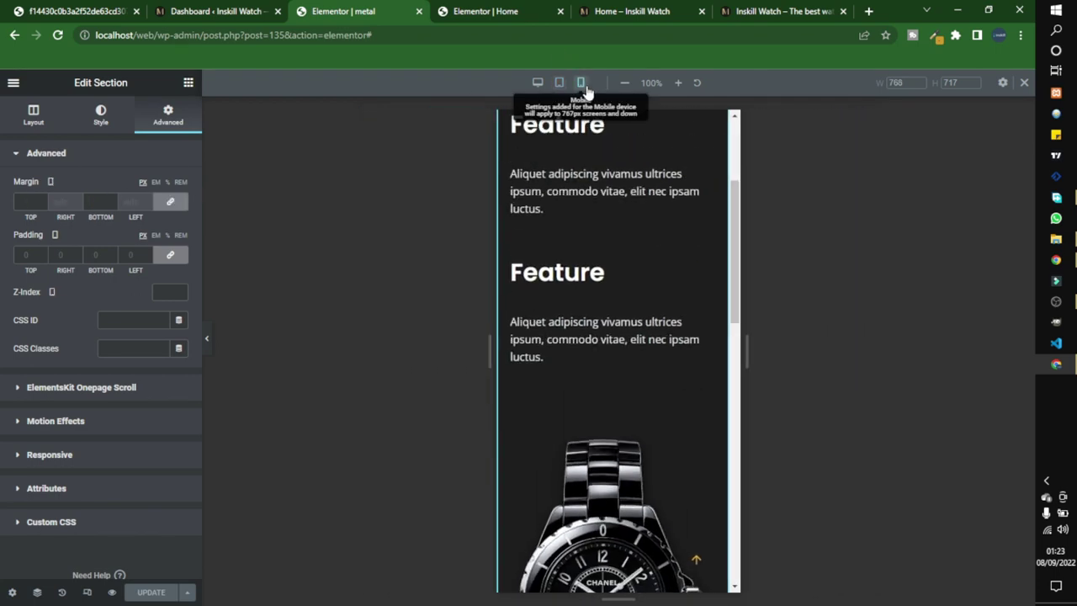
scroll(545, 345, down, 1)
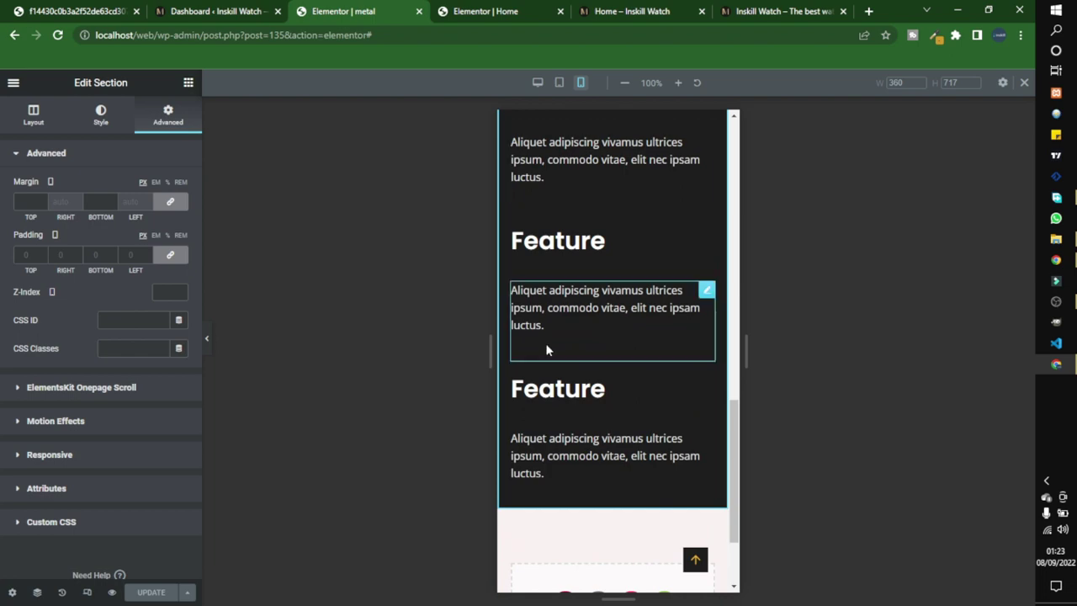
scroll(546, 345, up, 10)
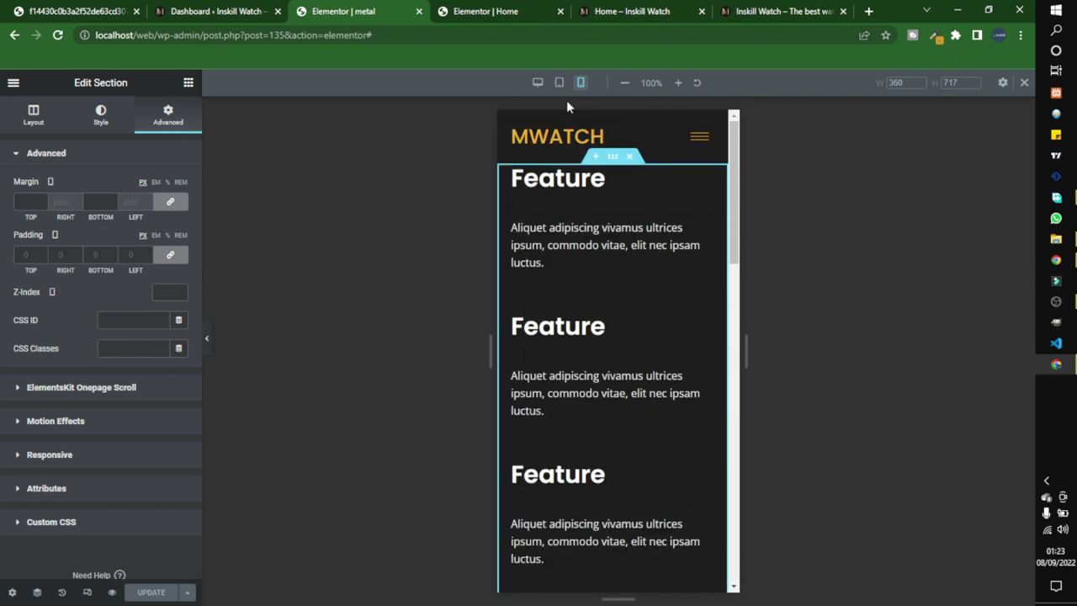
click(538, 82)
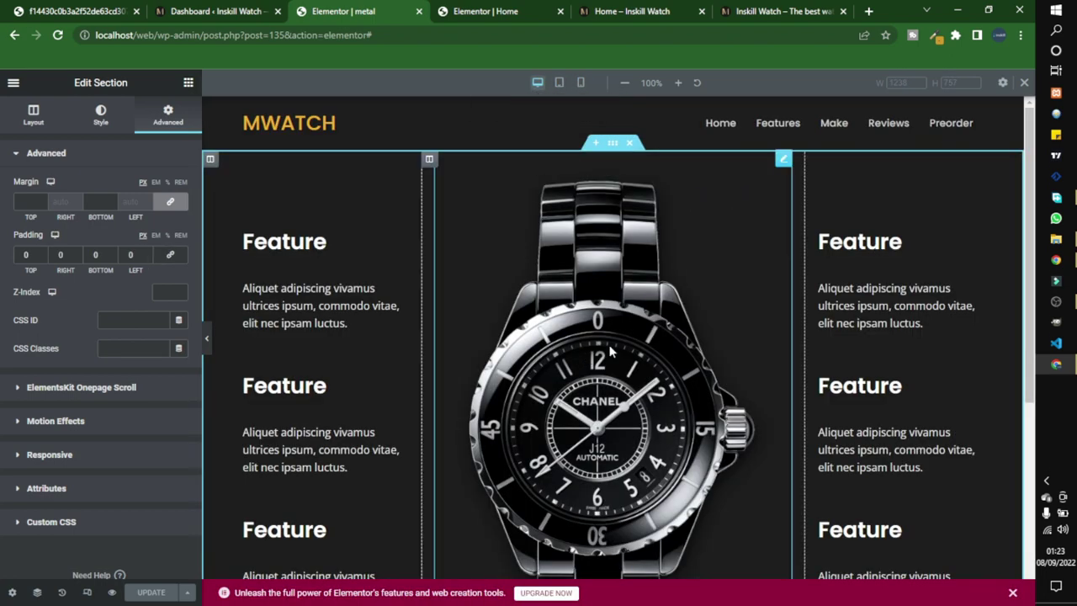
Step: Switch to the WordPress dashboard and open the Saved Templates list in a new browser tab
click(218, 11)
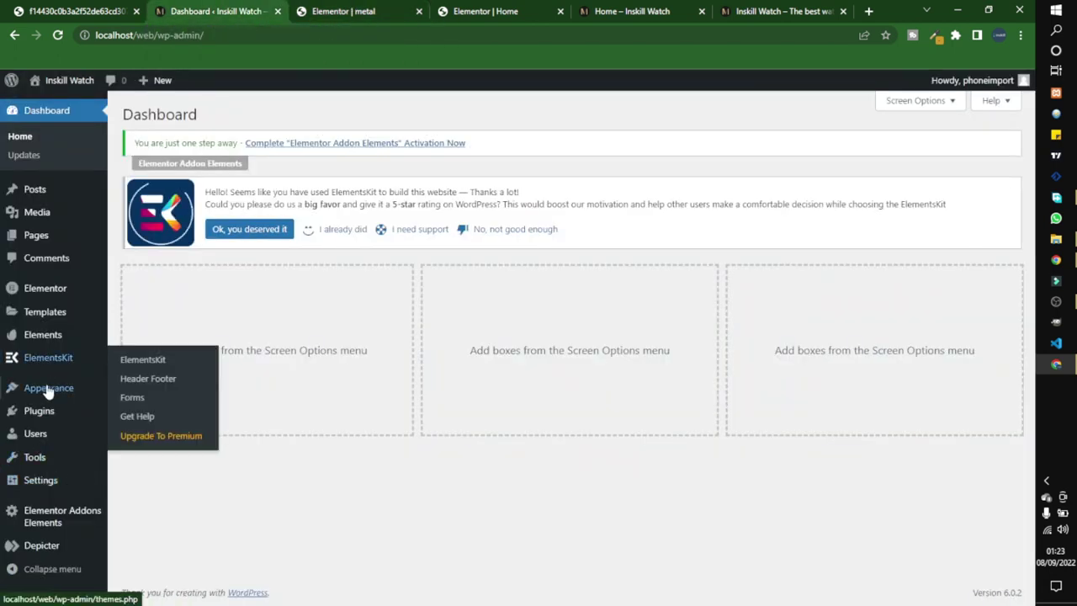
mouse_move(59, 324)
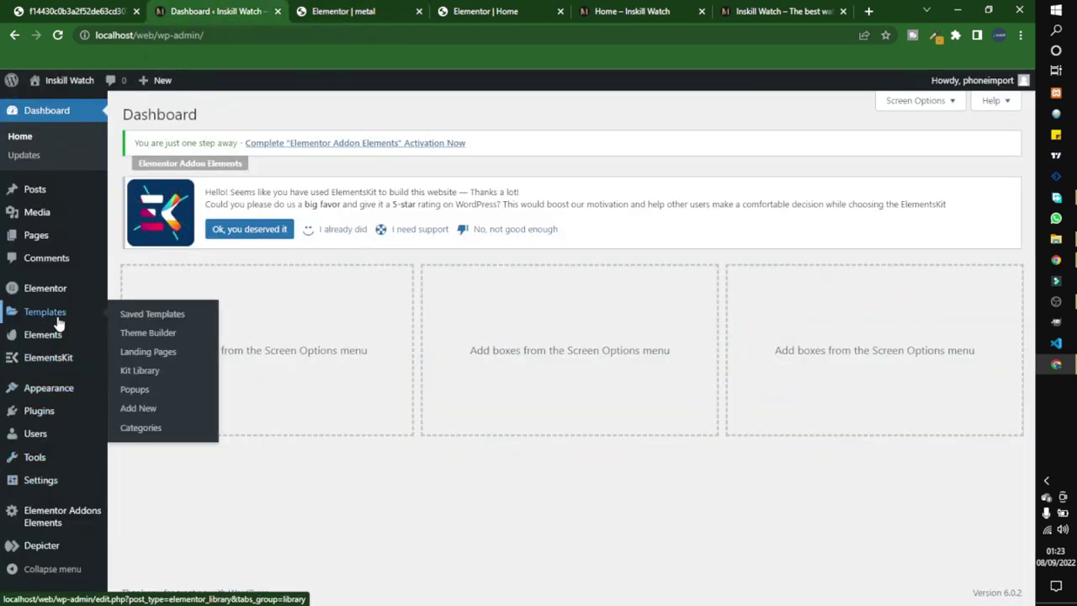
right_click(145, 324)
click(180, 330)
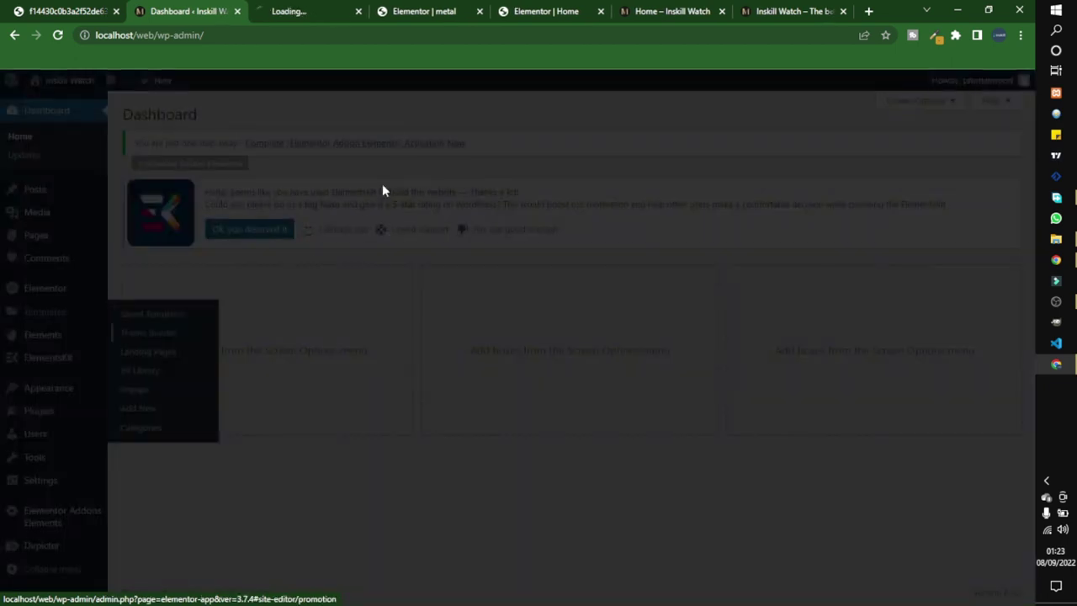
key(ctrl+Tab)
Step: Create a new Elementor template named "leather"
click(294, 110)
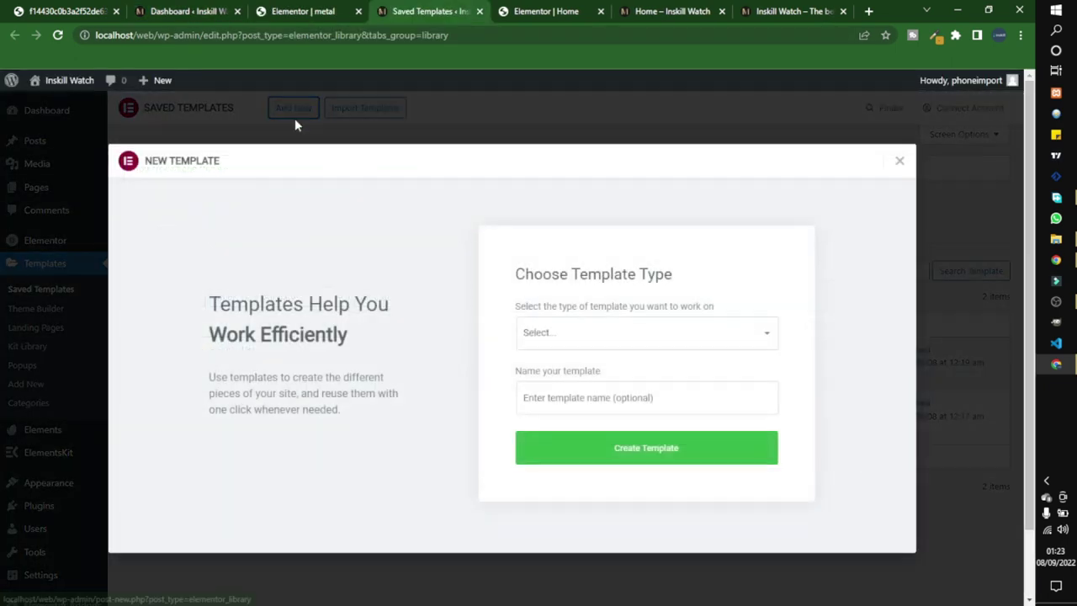
click(560, 388)
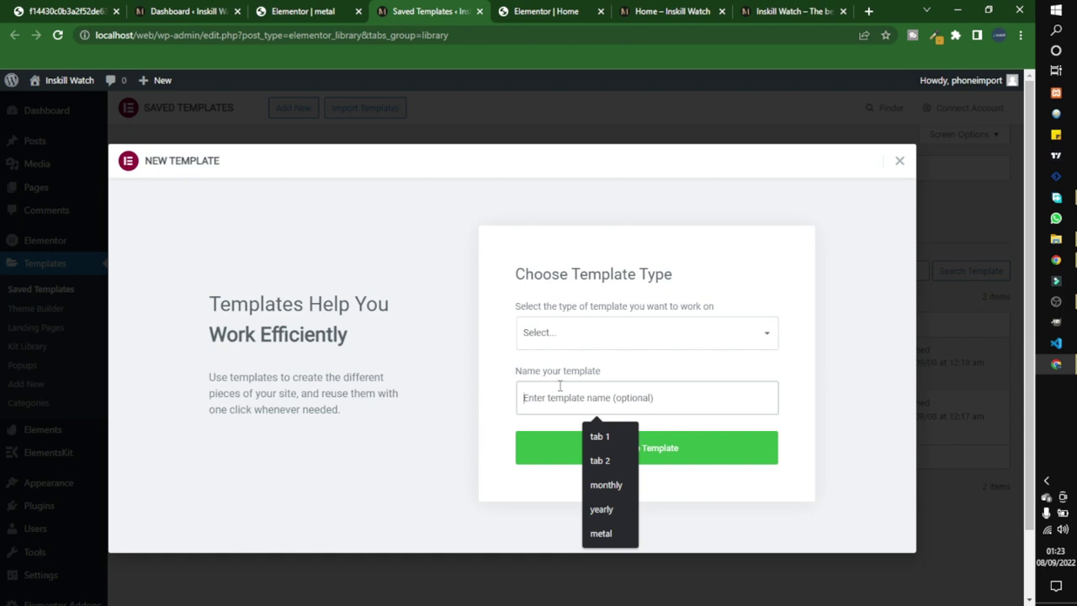
text(leather)
click(601, 335)
click(547, 377)
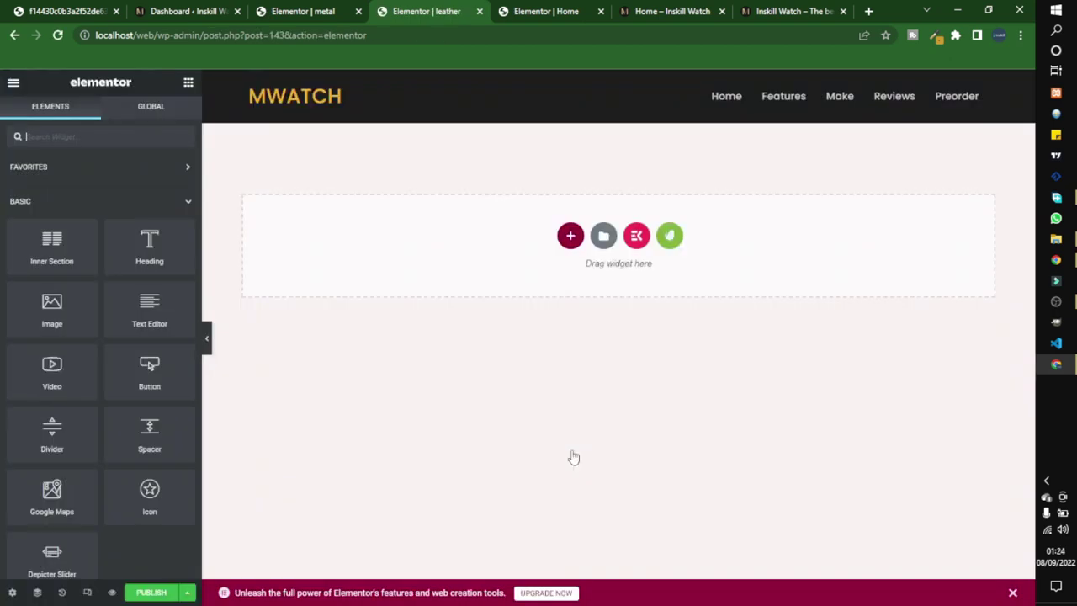
Step: Copy the whole watch section from the metal template and paste it into the empty leather template
click(333, 7)
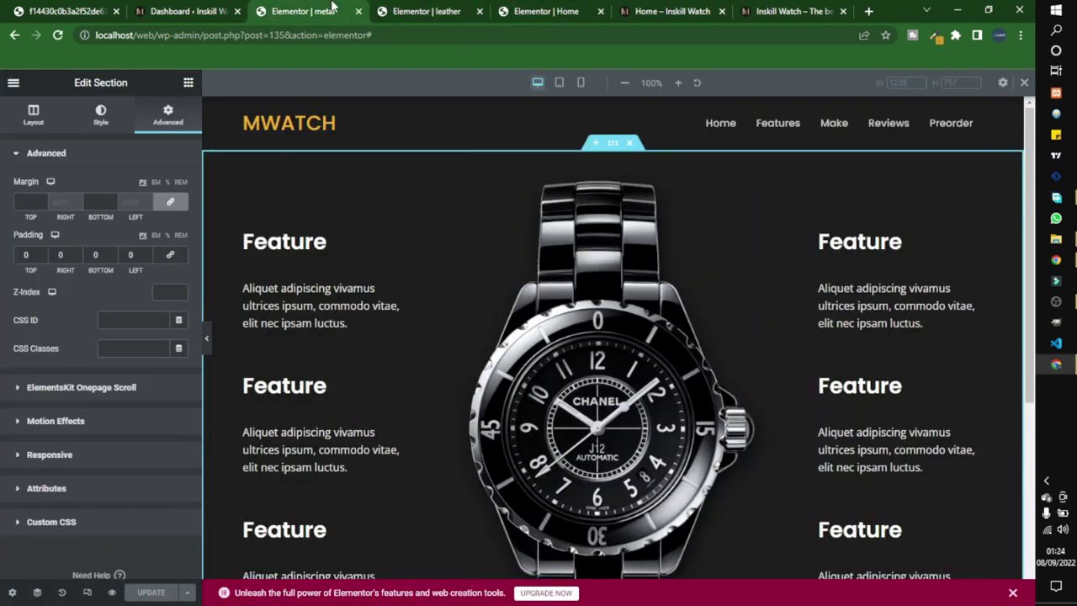
right_click(613, 143)
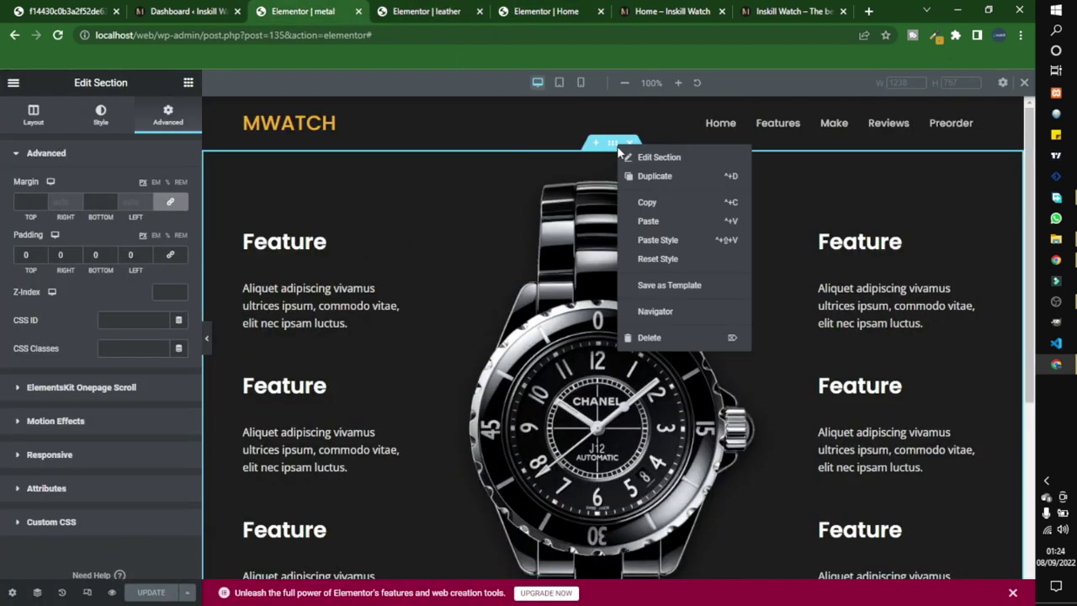
click(646, 202)
click(446, 11)
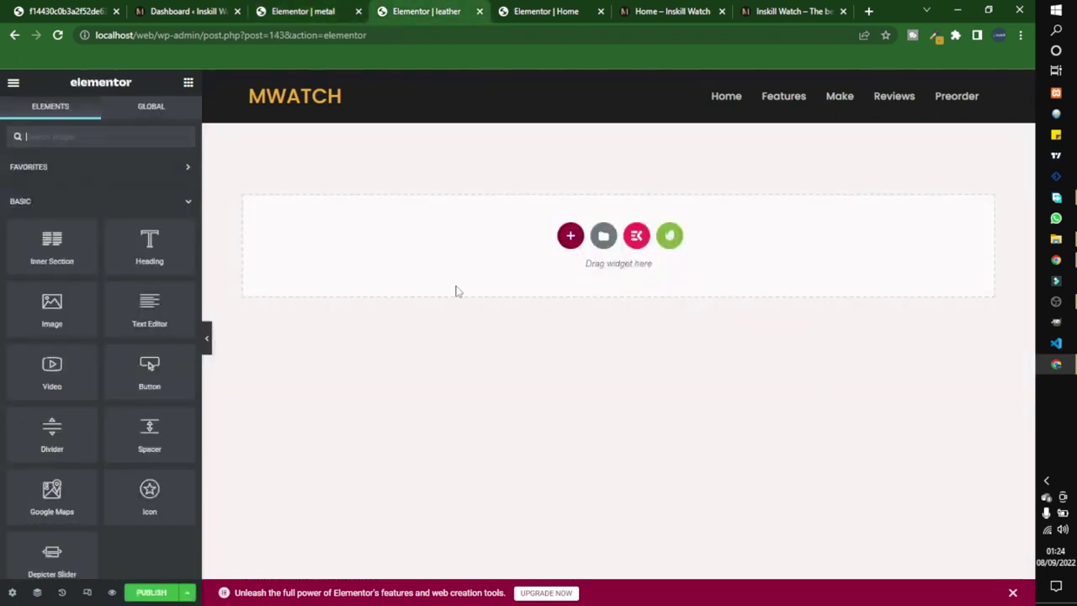
right_click(462, 267)
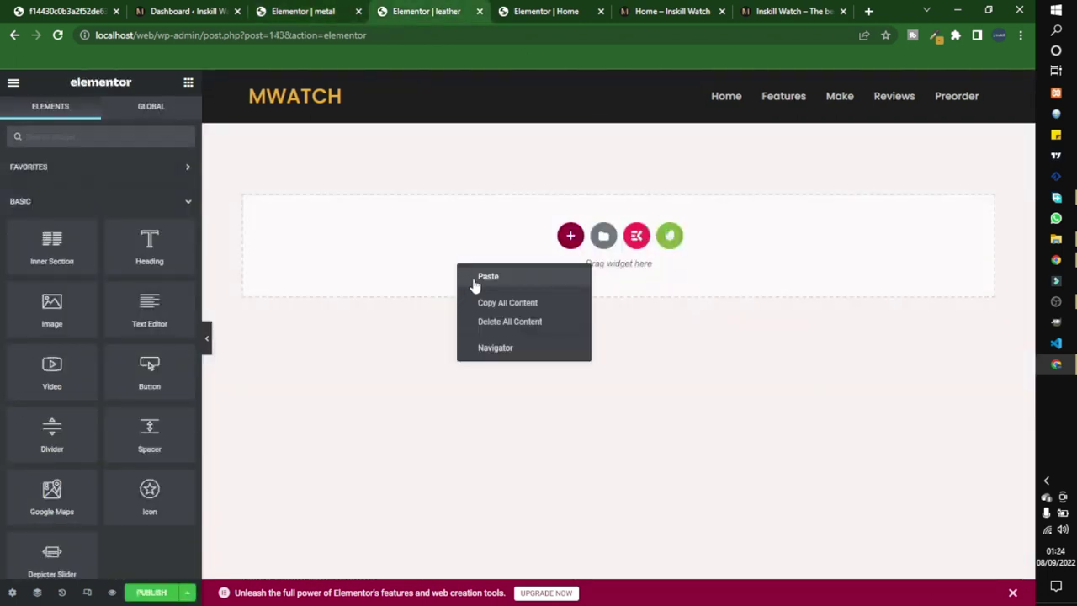
key(ctrl+v)
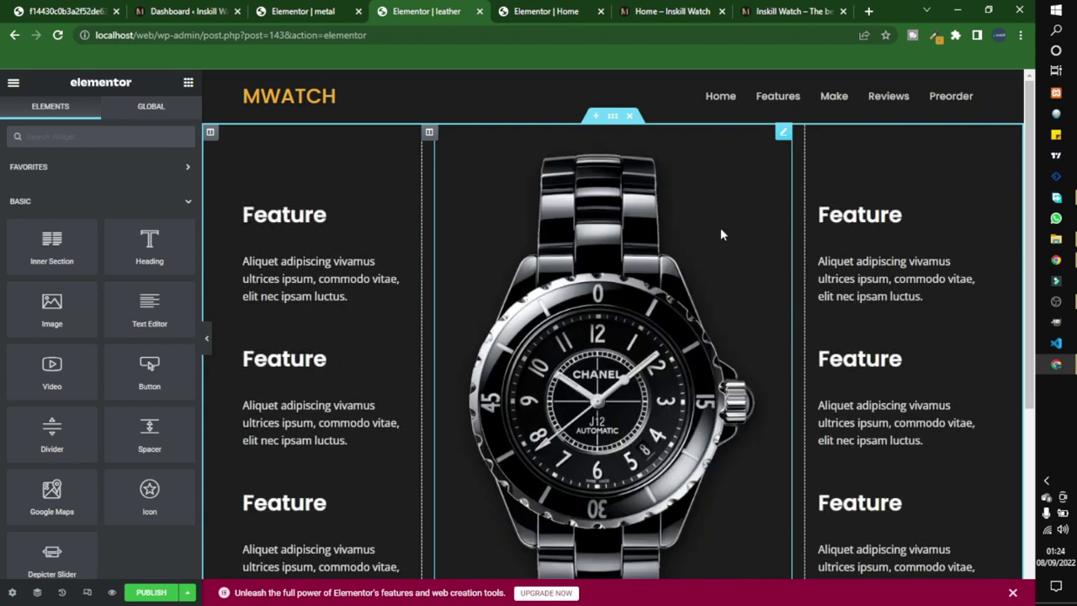
Step: Replace the black metal watch image in the leather template with the brown leather-strap watch from the media library
click(785, 137)
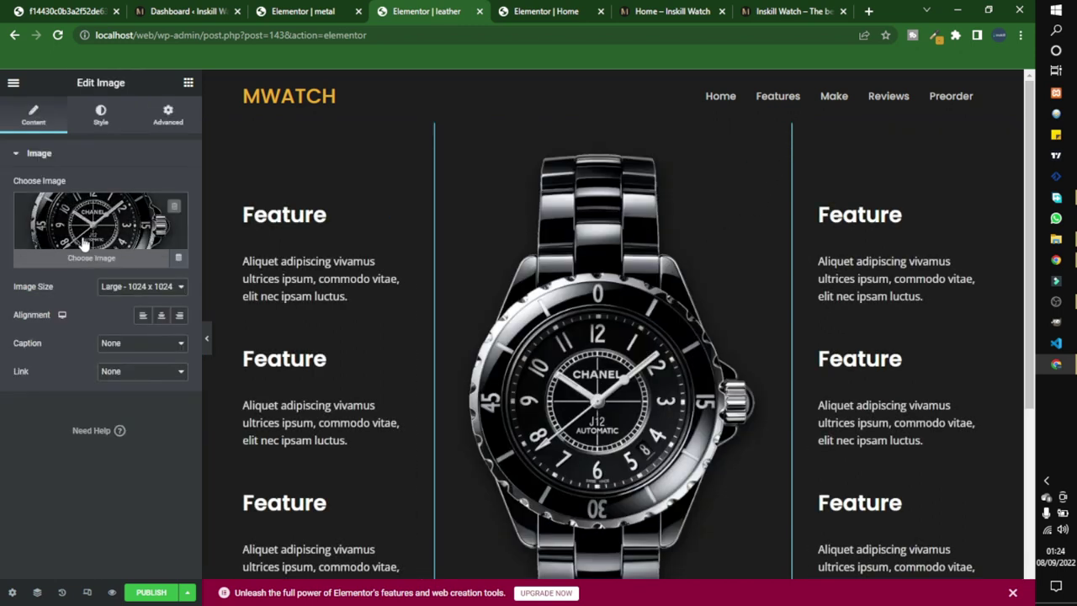
click(84, 238)
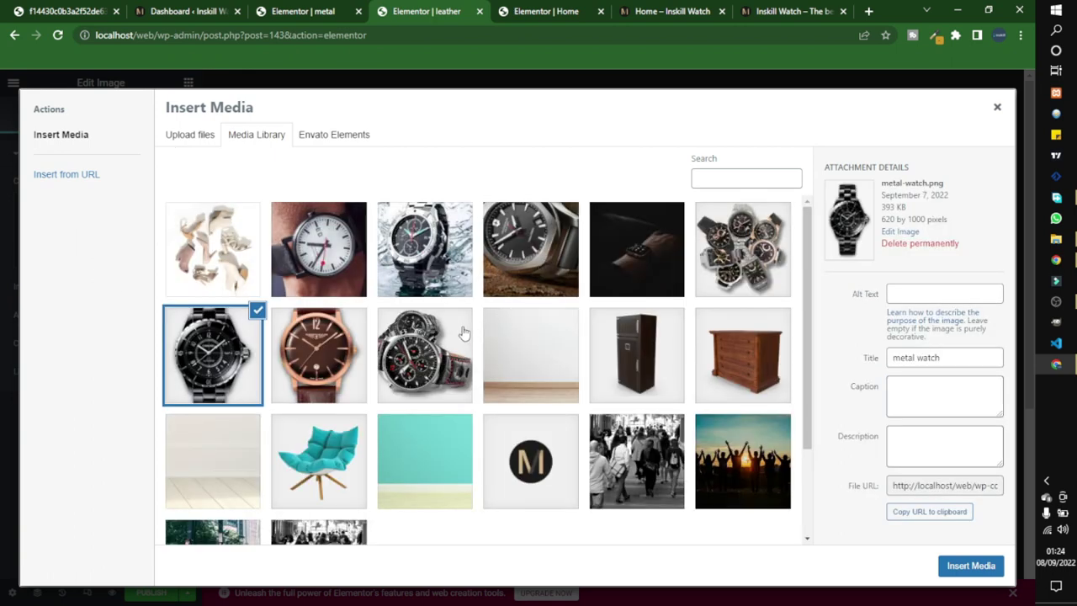
scroll(479, 378, down, 2)
scroll(468, 404, up, 2)
click(362, 383)
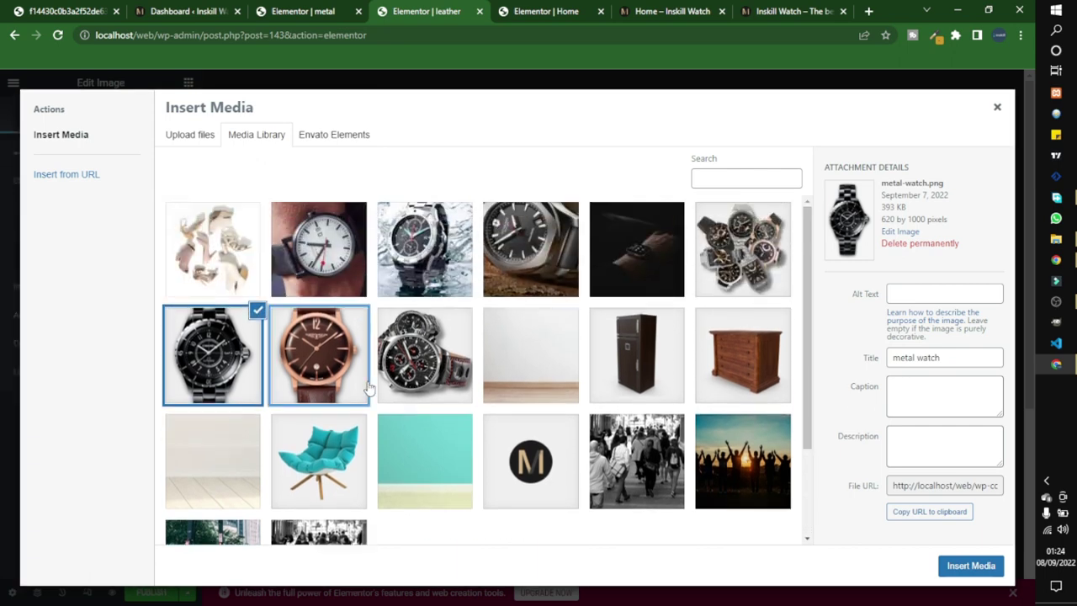
click(971, 565)
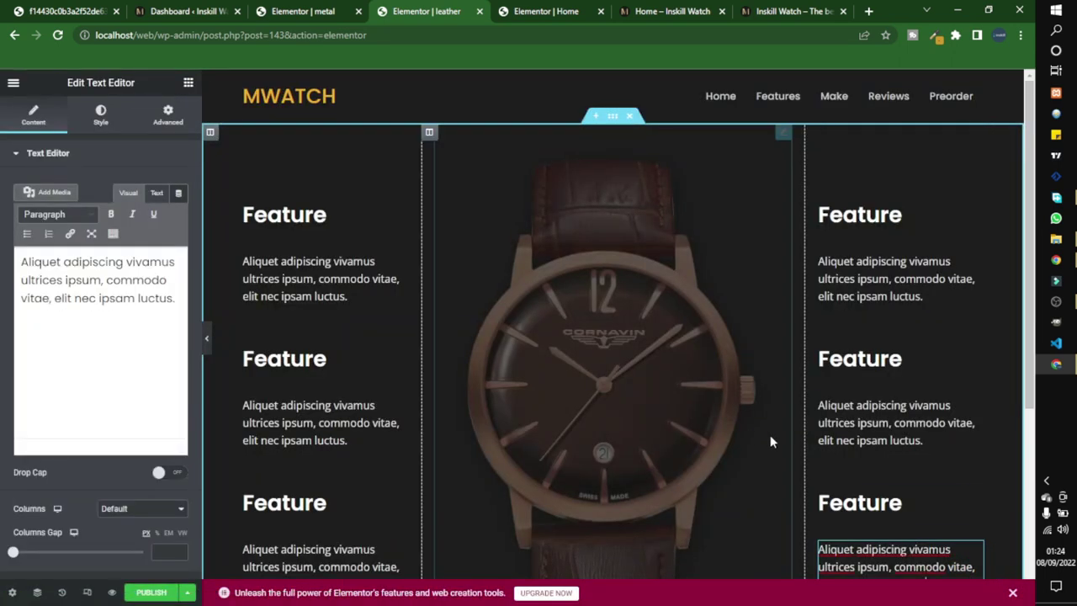
scroll(783, 439, down, 3)
scroll(744, 437, up, 3)
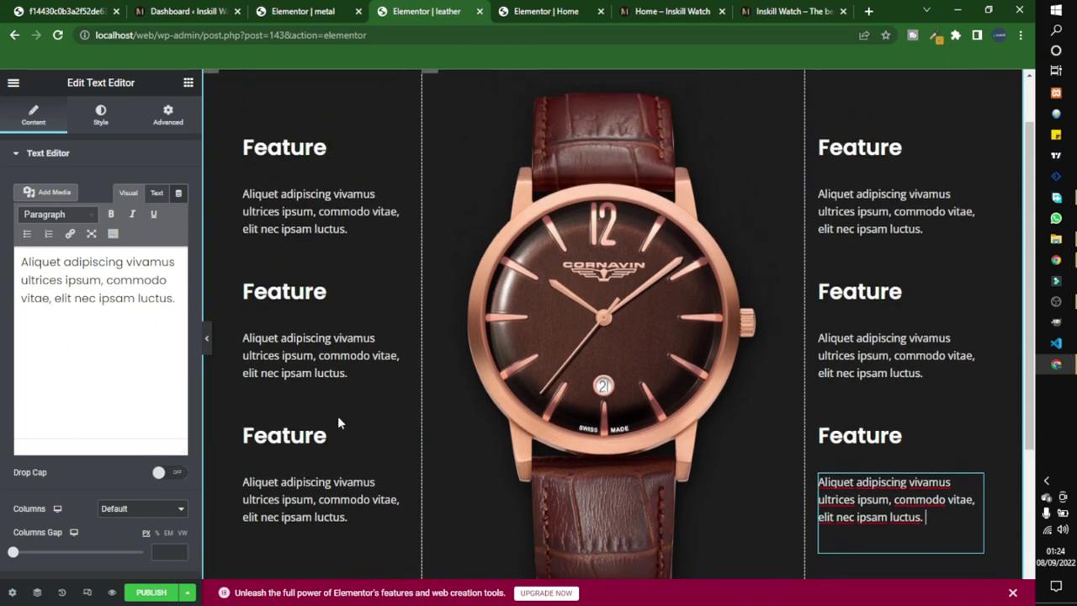
Step: Publish the leather template and close both the leather and metal template editor tabs
click(148, 594)
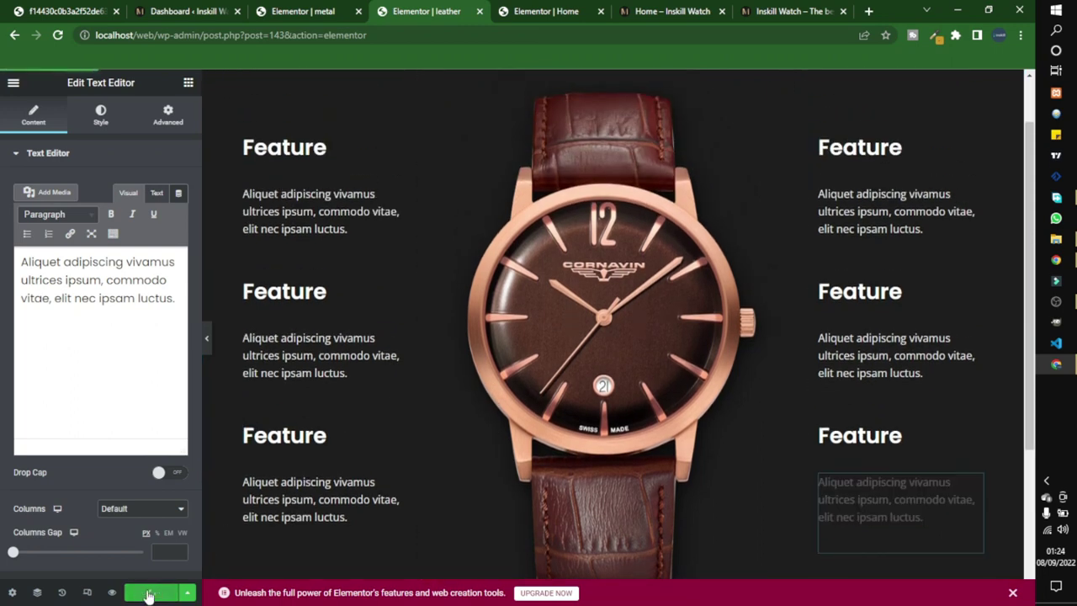
click(480, 10)
click(358, 11)
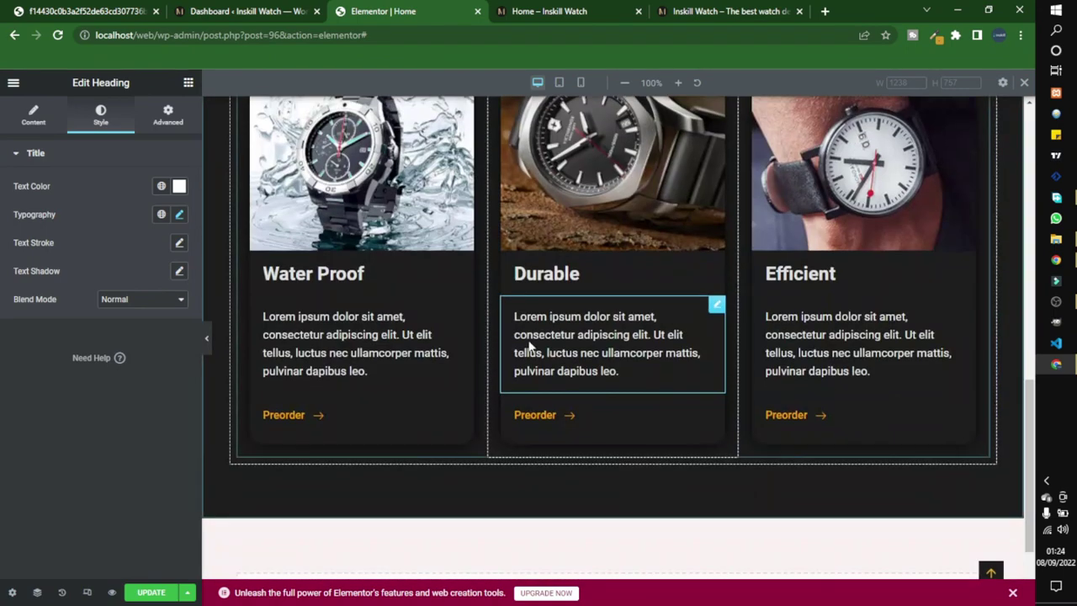
Step: Add a new single-column section below the Water Proof, Durable and Efficient cards on the Home page
scroll(524, 349, down, 3)
click(563, 491)
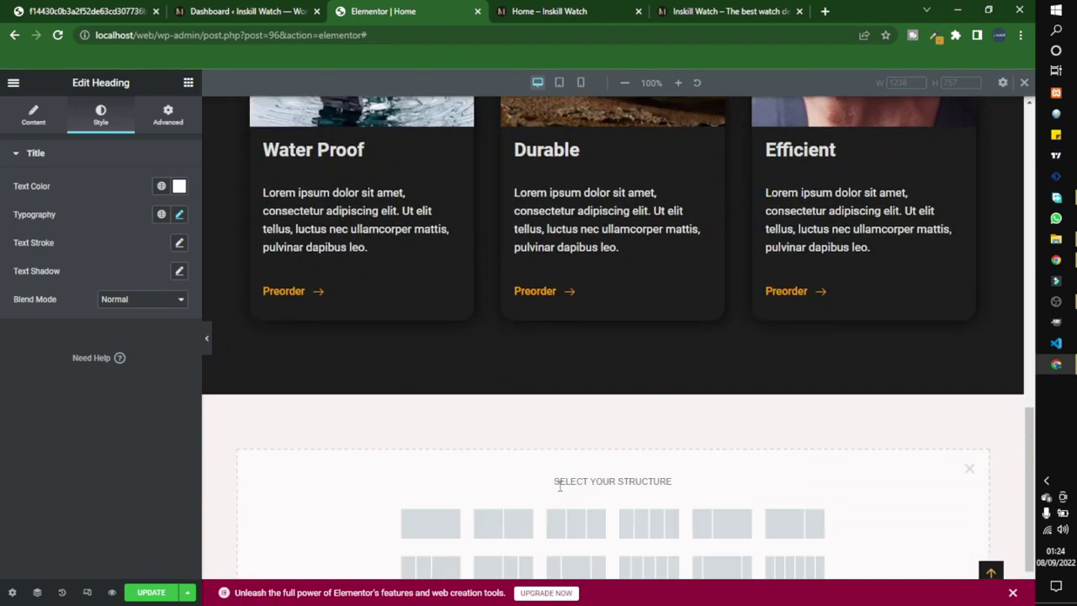
click(429, 527)
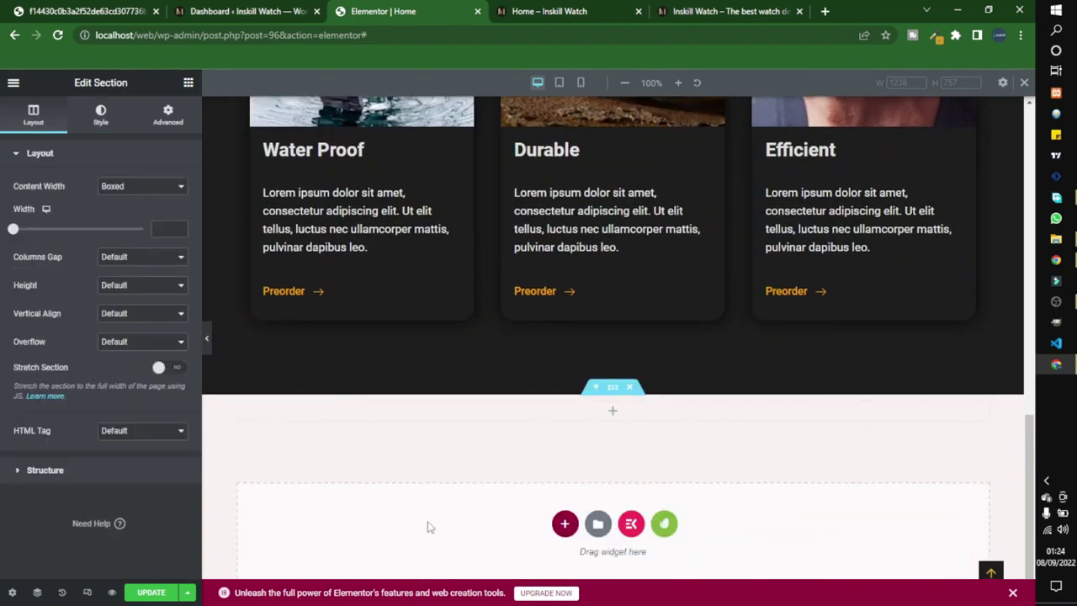
Step: Open the Elementor Addons Elements settings from the WordPress dashboard in a new browser tab and accept its activation opt-in
key(ctrl+shift+Tab)
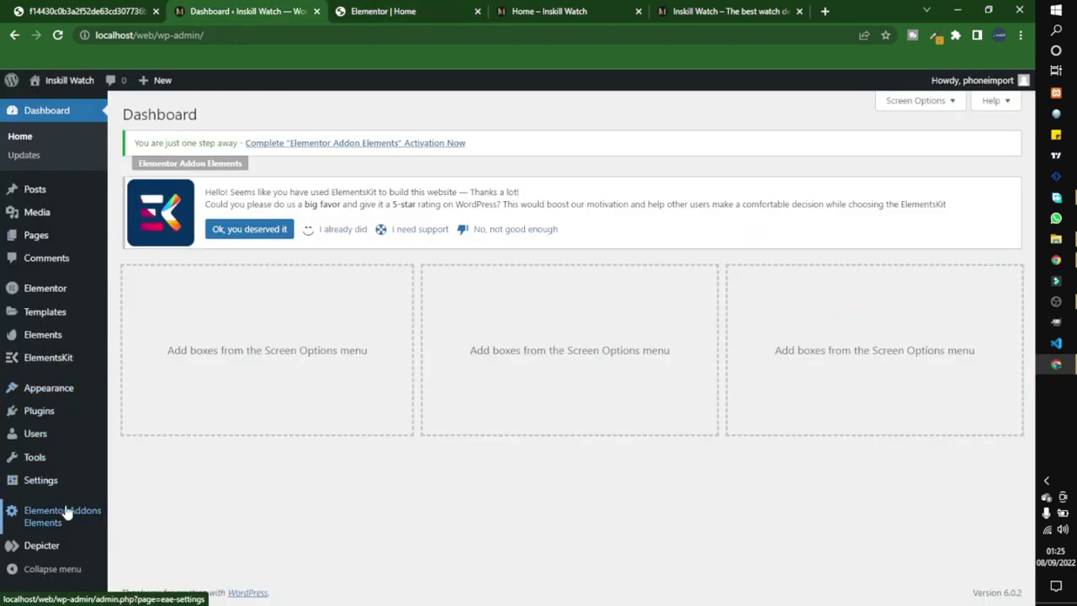
mouse_move(72, 442)
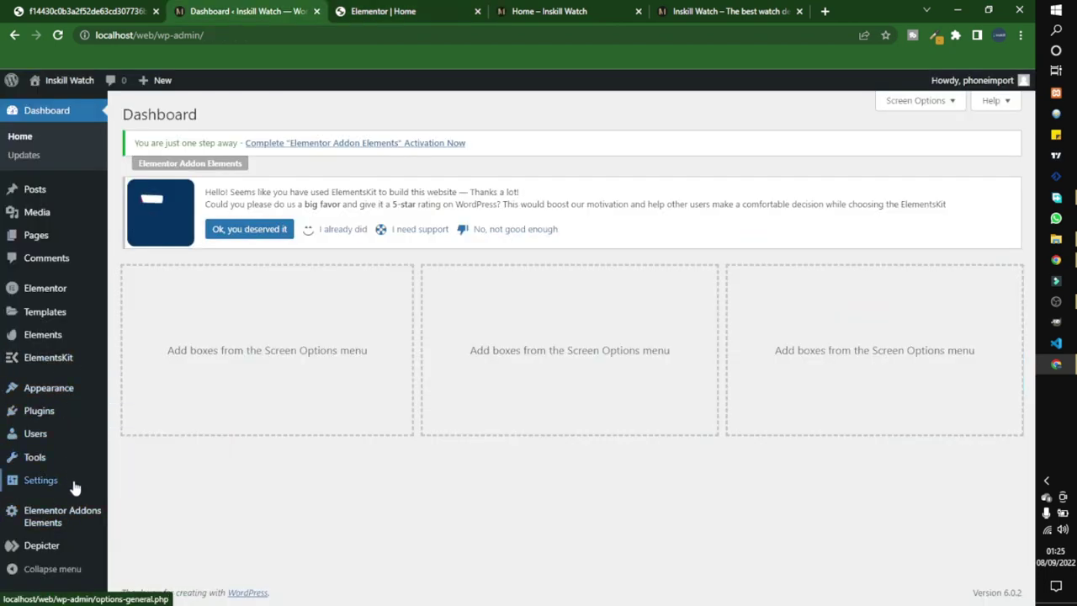
right_click(40, 519)
click(97, 393)
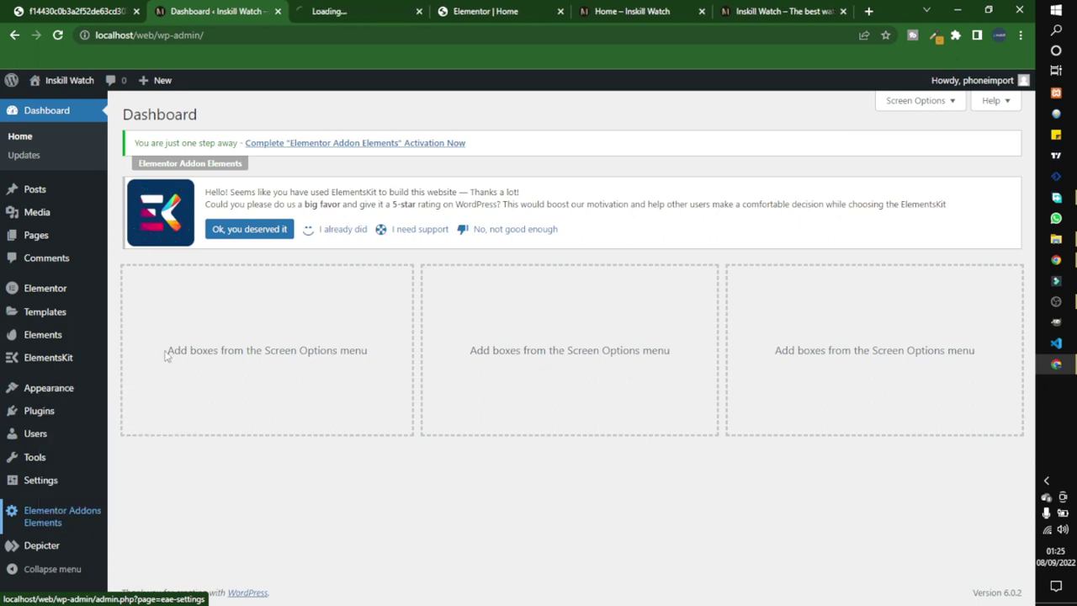
click(352, 8)
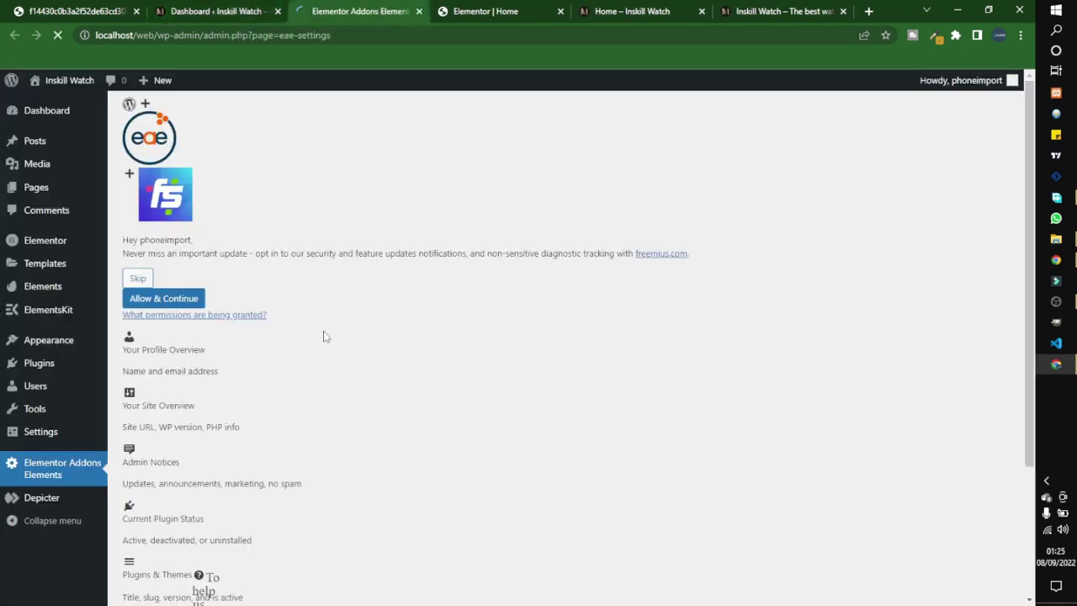
click(200, 287)
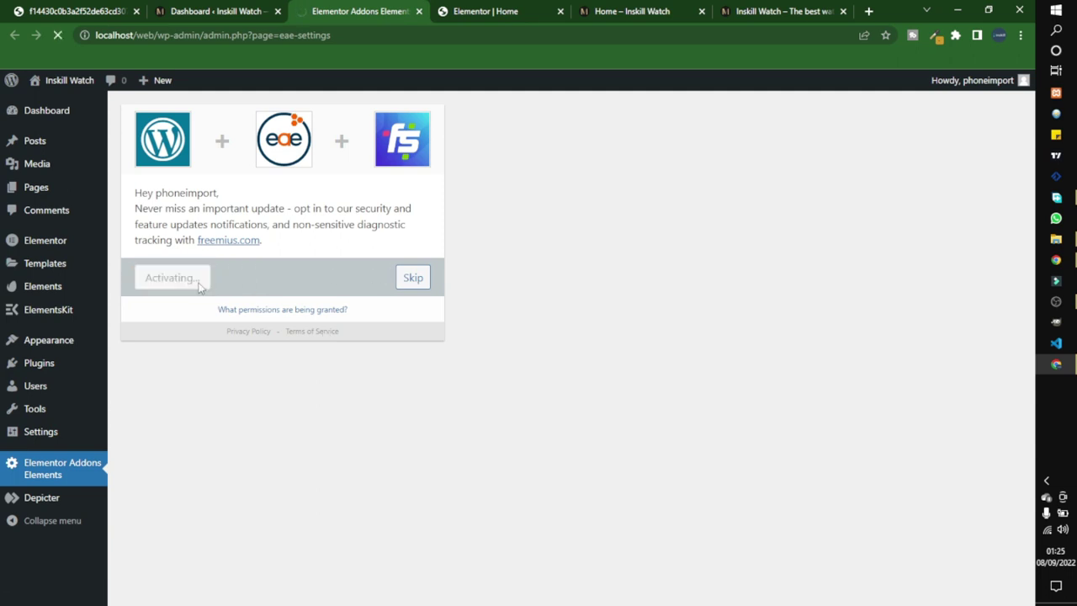
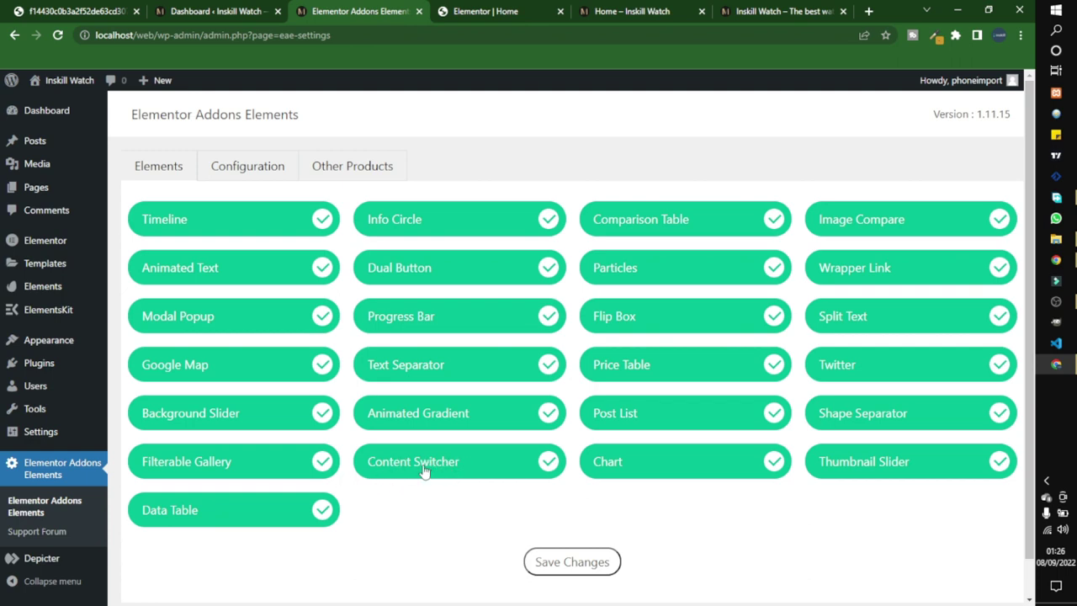
Step: Disable every Elementor Addons element except Content Switcher and save the changes
click(292, 504)
click(282, 463)
click(262, 360)
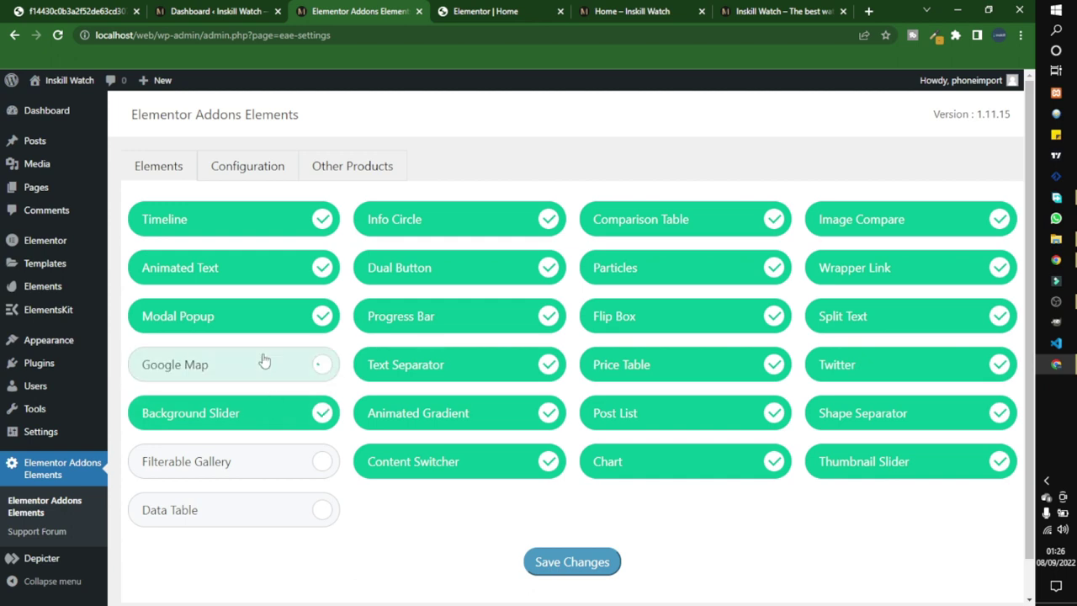
click(246, 414)
click(513, 414)
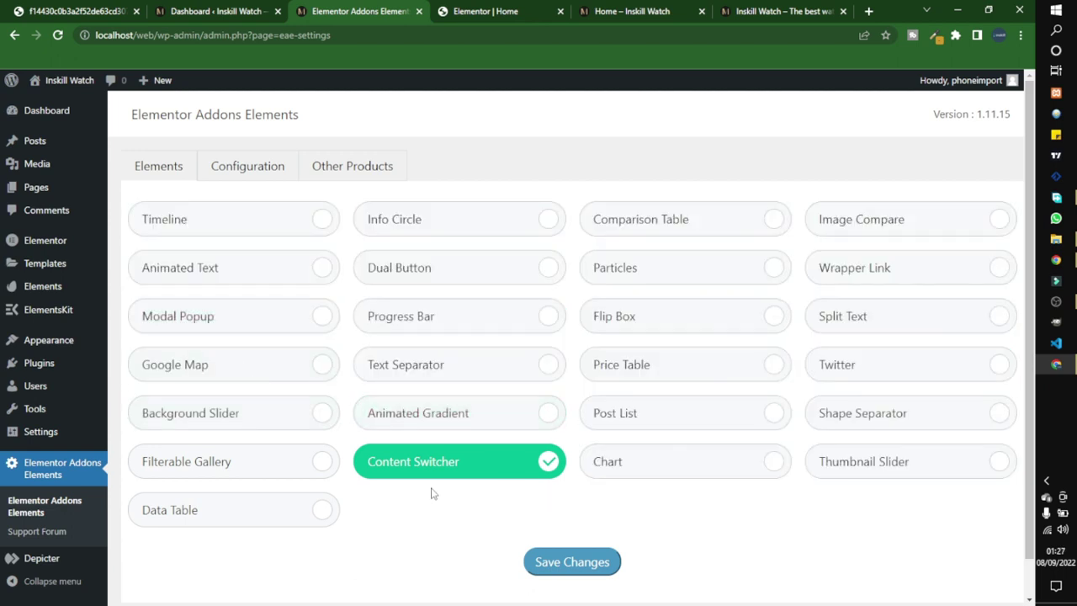
click(551, 572)
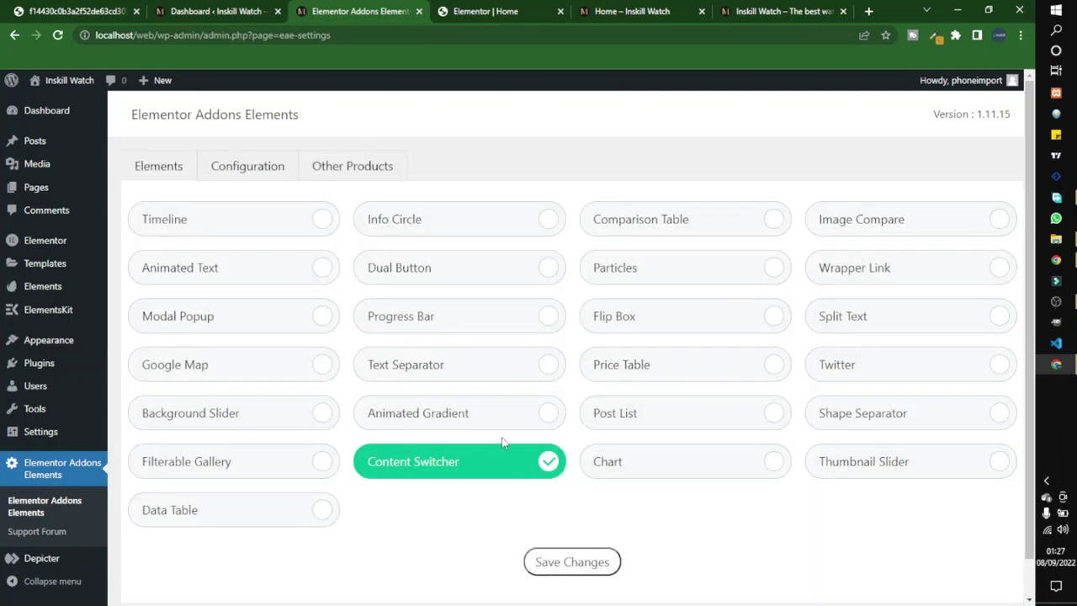
Step: Switch to the Home page editor, preview the page in the browser and return to the editor
click(479, 8)
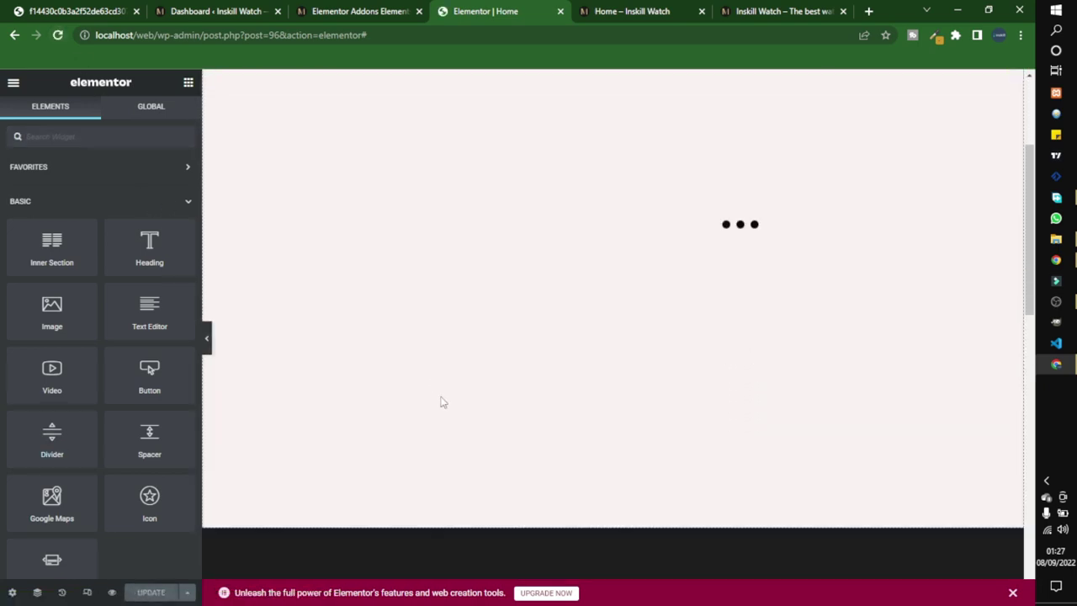
scroll(444, 398, down, 10)
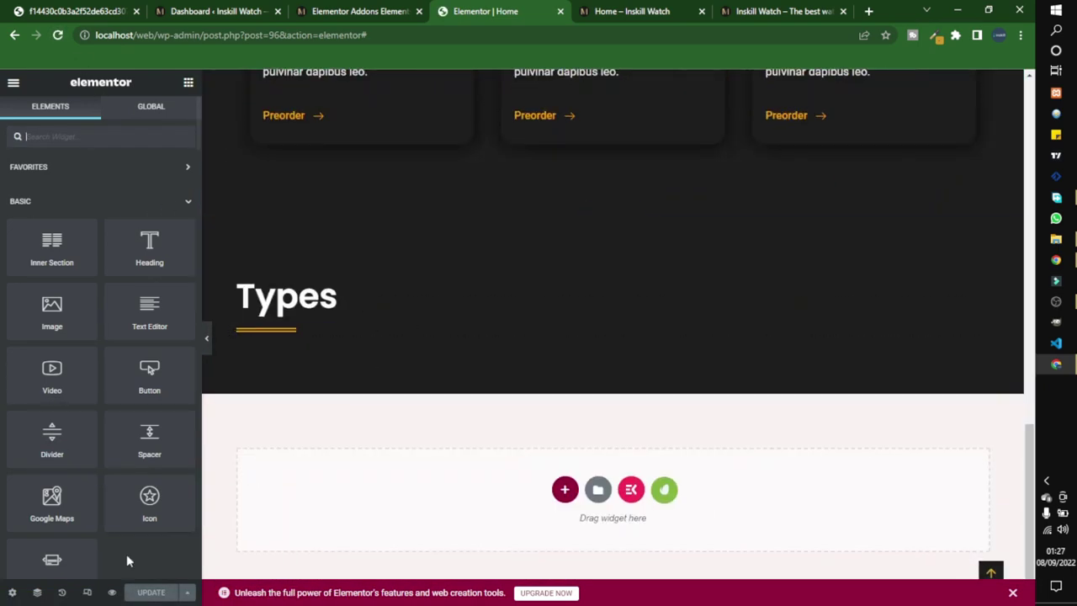
click(112, 593)
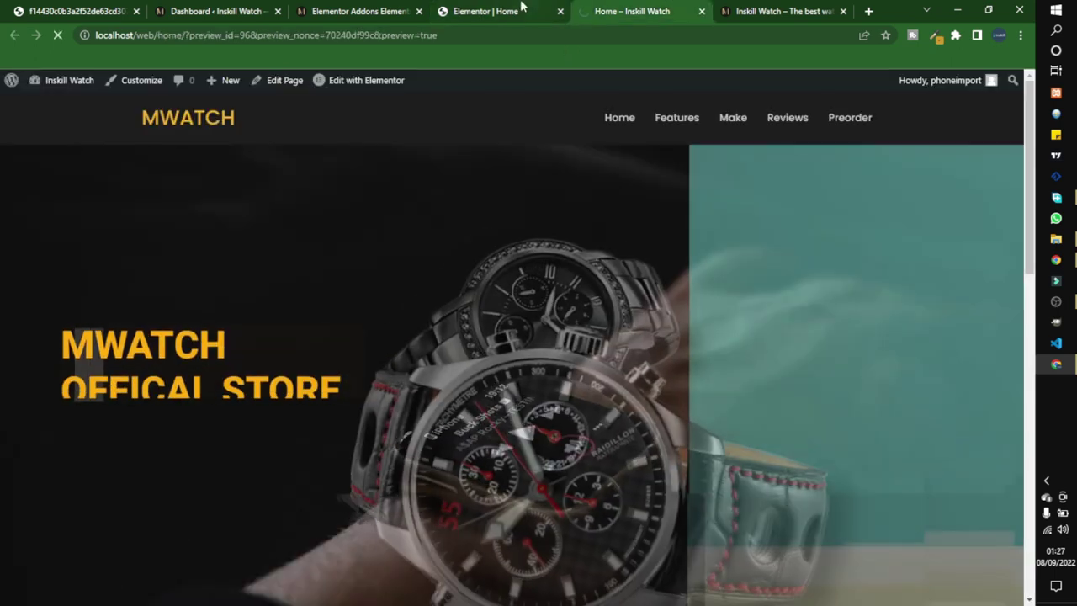
click(482, 9)
Step: Insert the EAE - Content Switcher widget below the Types heading and set its skin to Skin 2
click(104, 138)
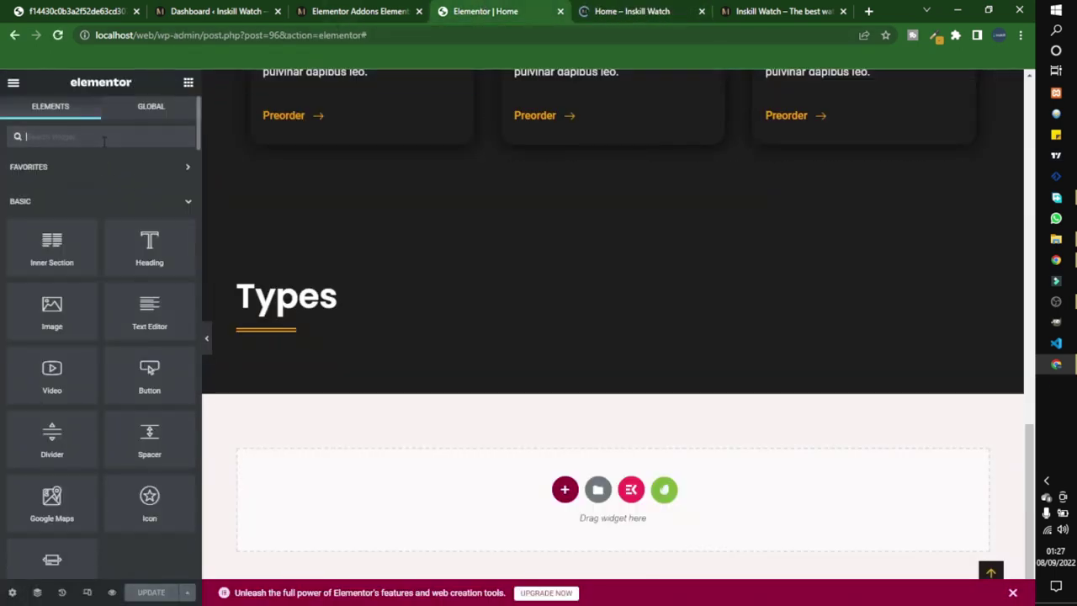
text(sw)
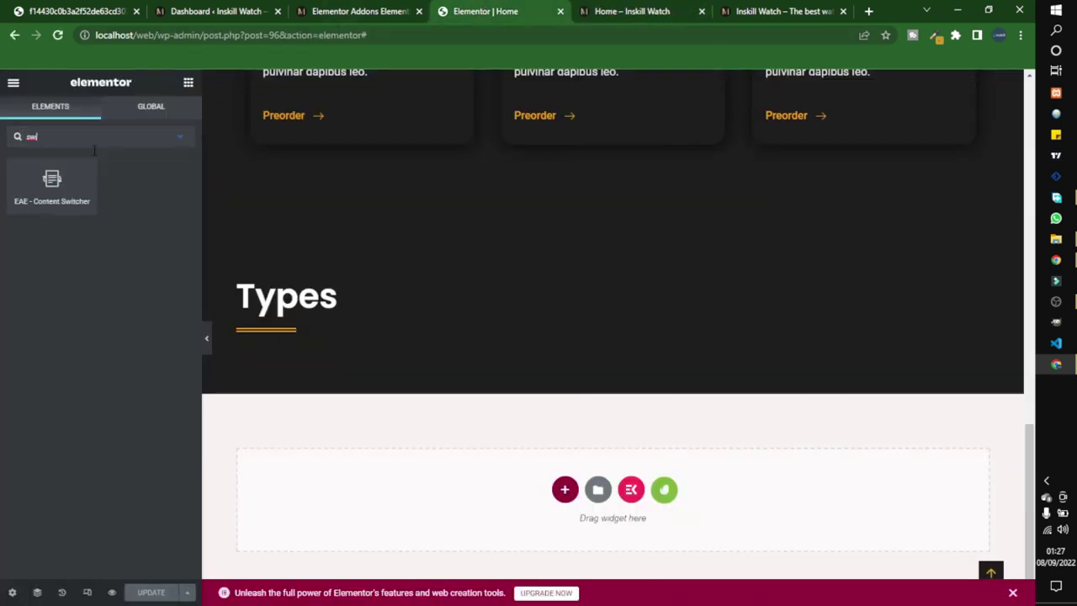
text(i)
drag(62, 194, 295, 335)
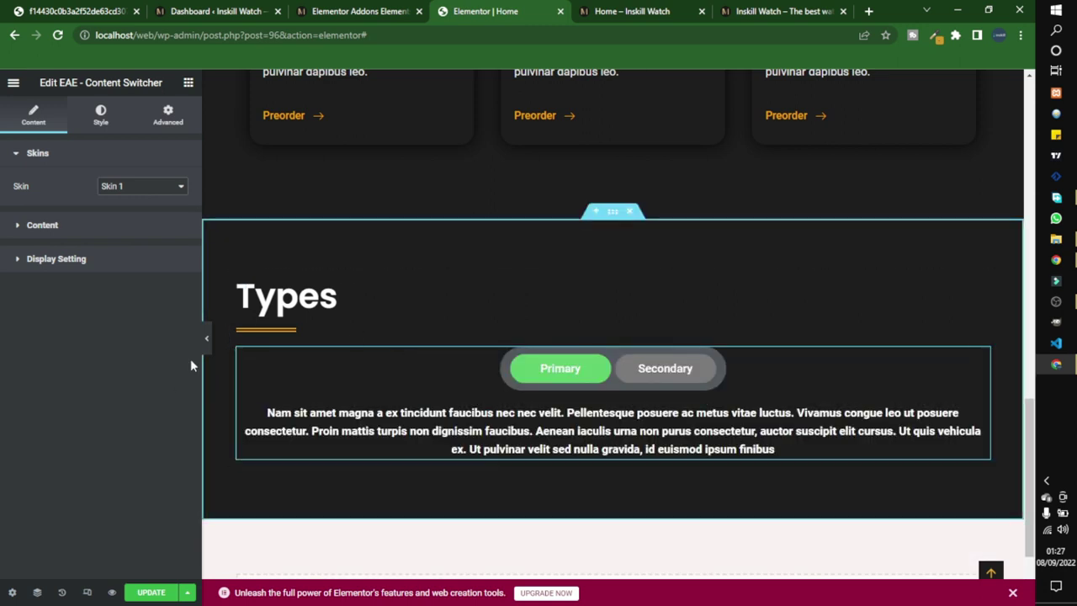
click(128, 192)
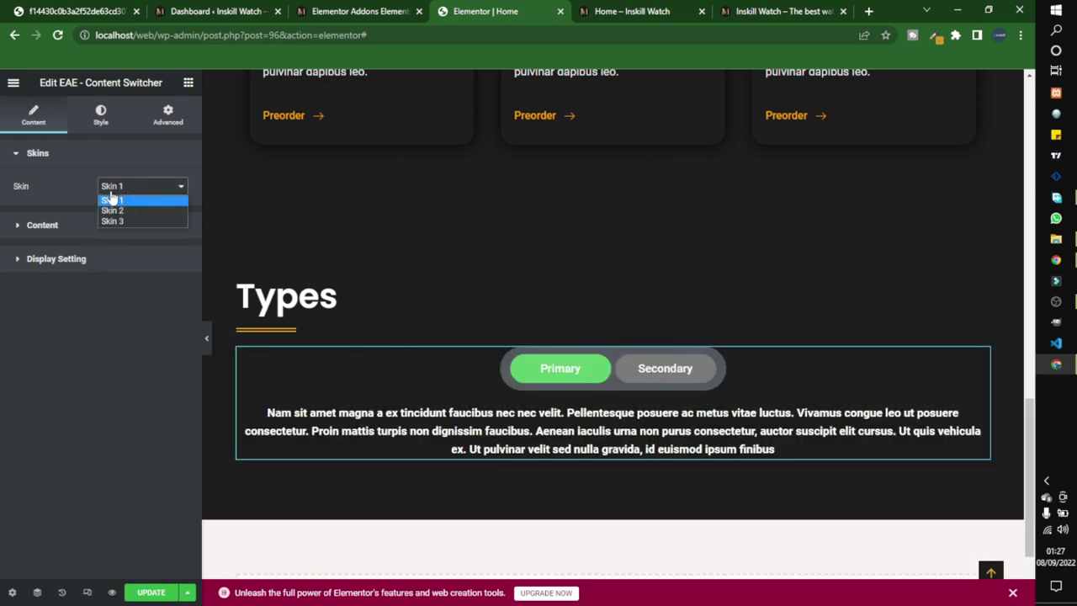
click(112, 211)
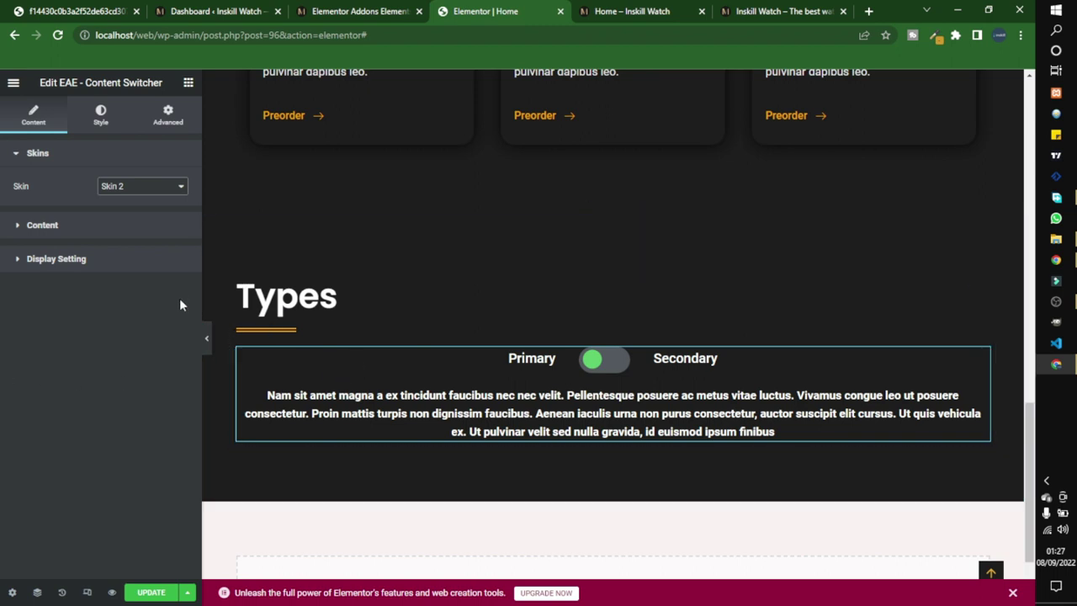
Step: Delete the Types heading and the orange divider above the content switcher
right_click(392, 301)
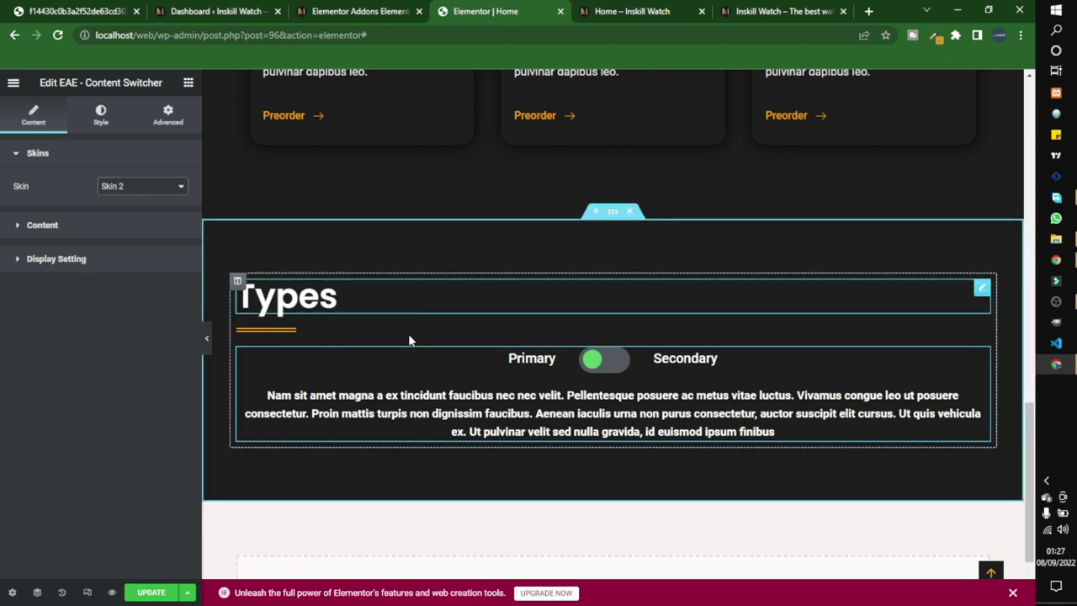
click(423, 493)
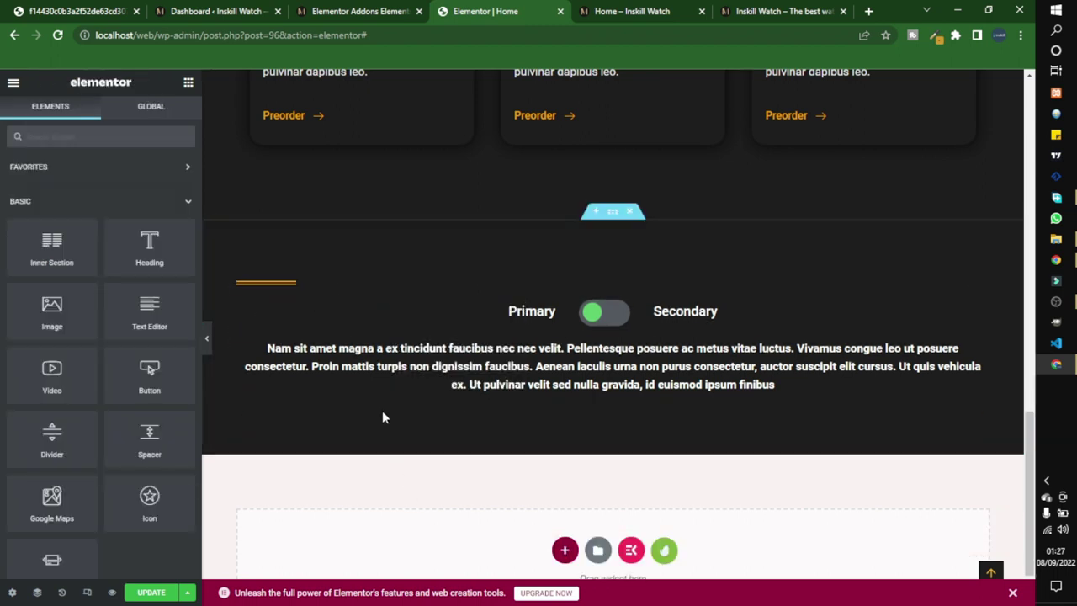
right_click(294, 286)
click(353, 479)
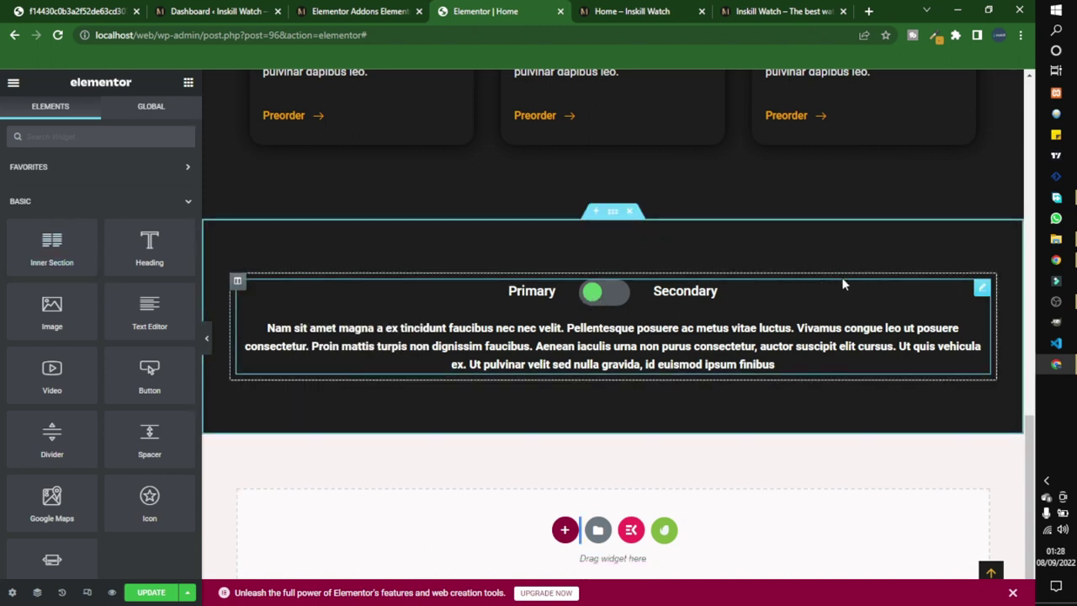
Step: Rename the Primary item of the content switcher to "Metal"
click(982, 288)
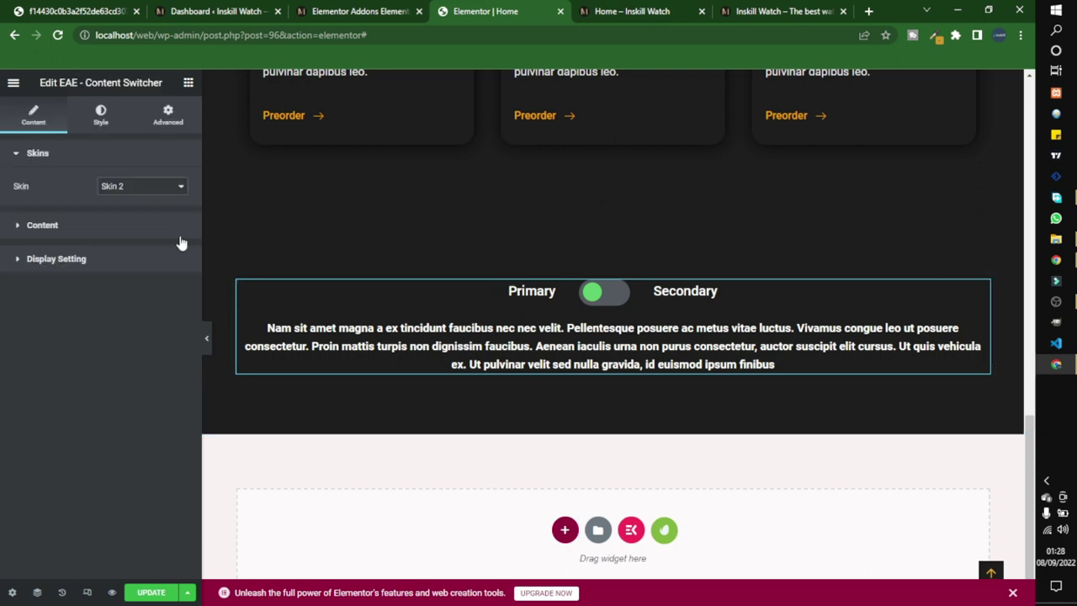
click(78, 235)
click(84, 257)
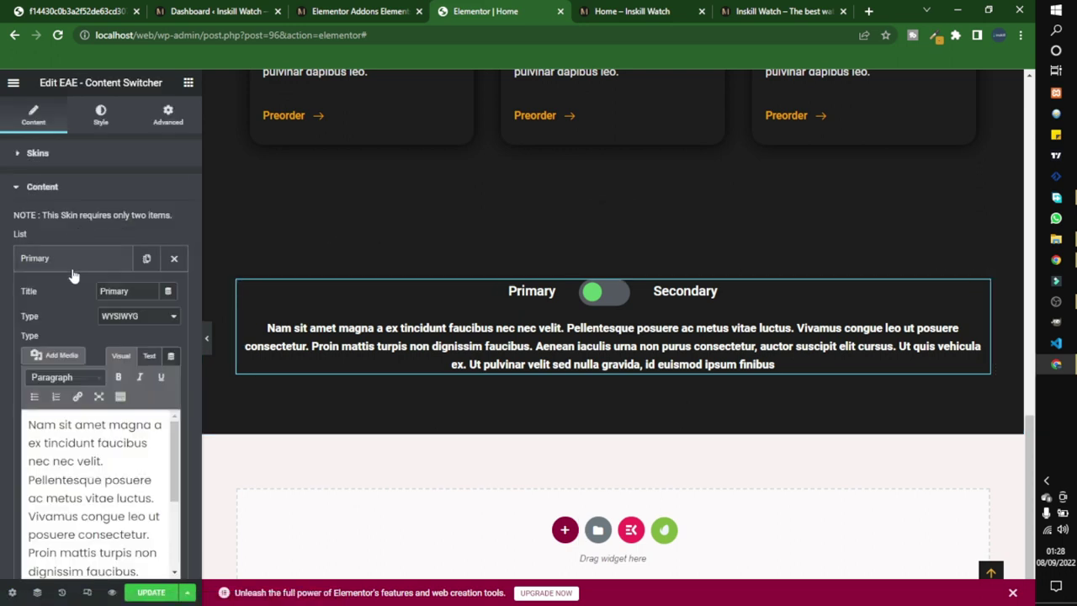
double_click(126, 291)
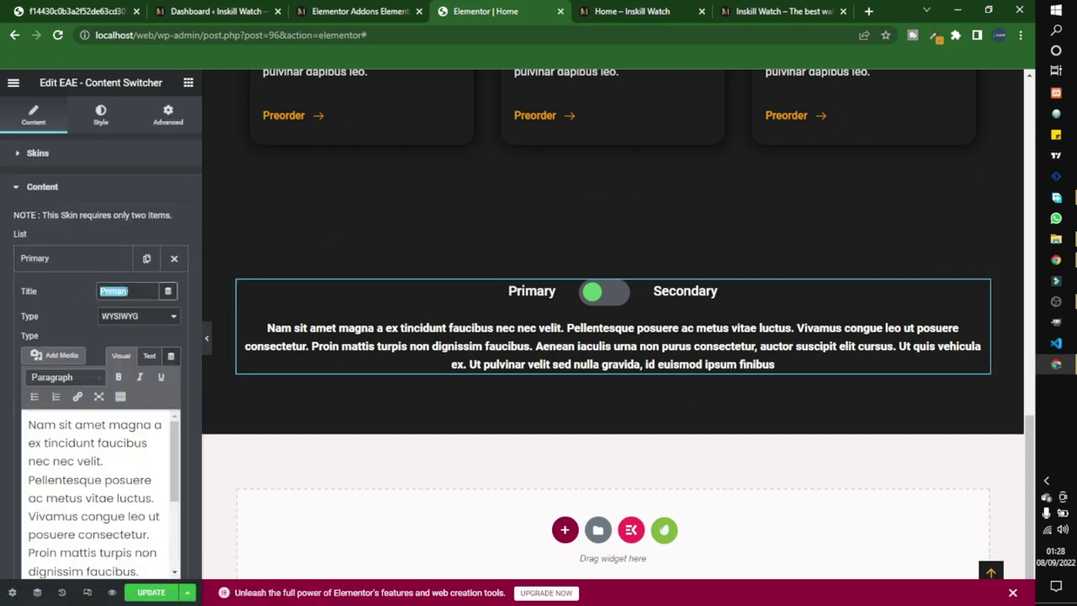
text(Metal)
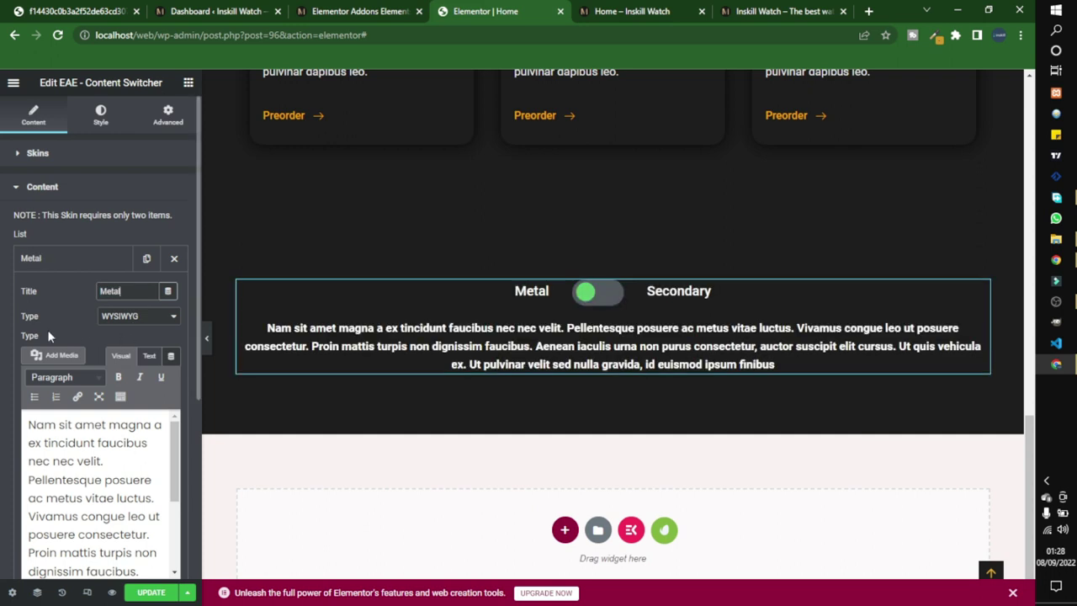
Step: Set the Metal item's content type to Saved Section and assign it the metal section
click(124, 325)
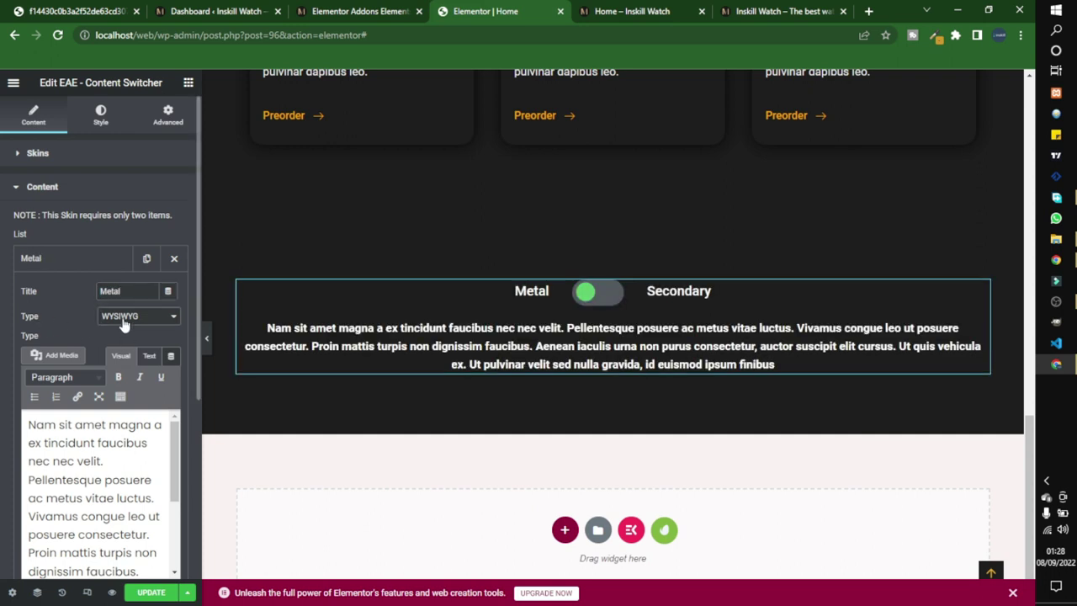
click(169, 319)
click(153, 341)
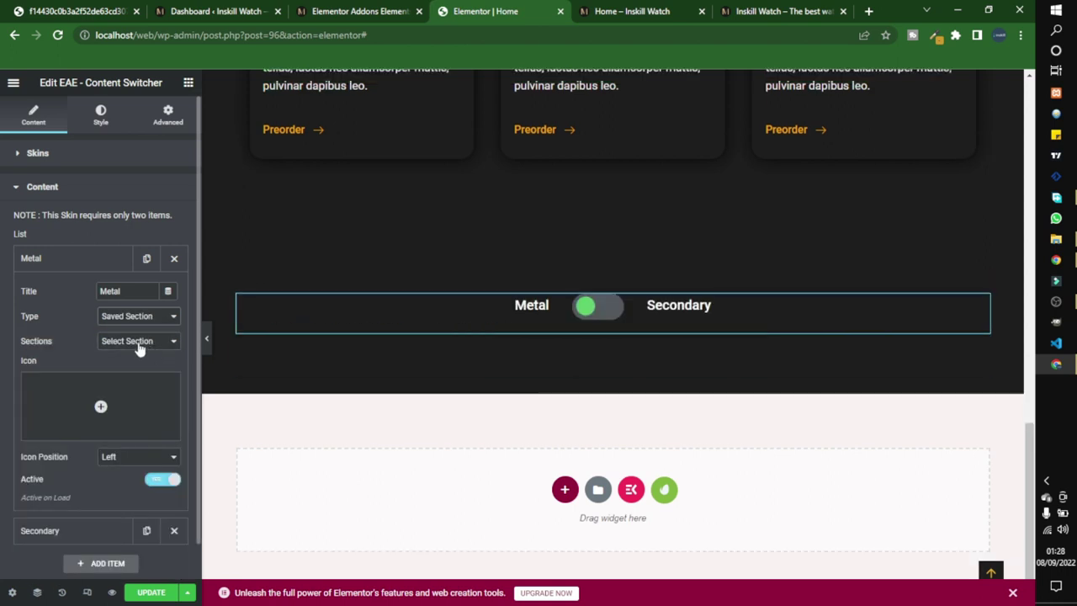
click(139, 345)
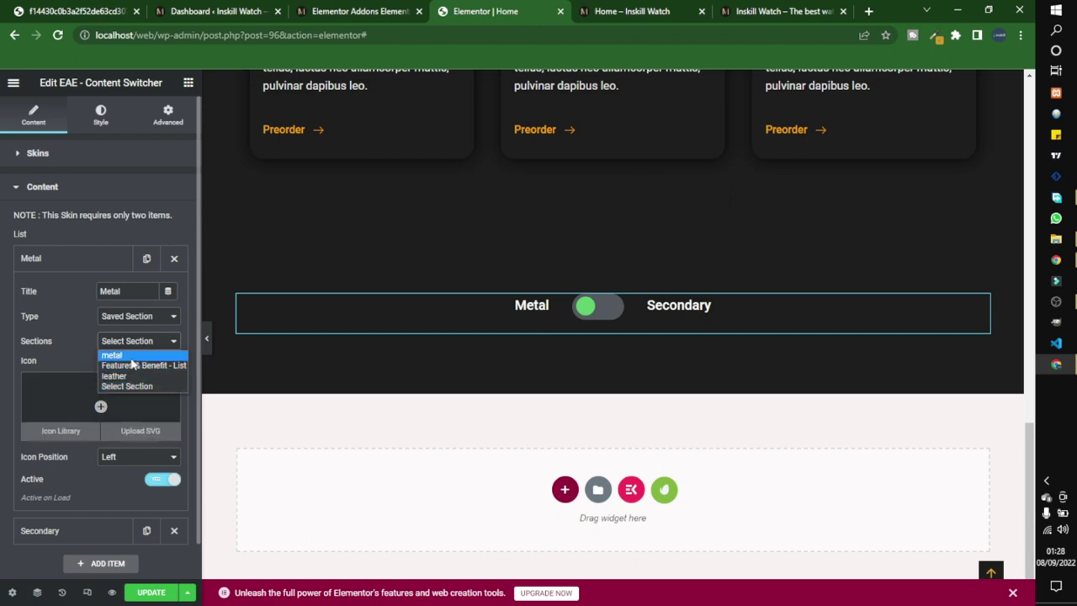
click(131, 355)
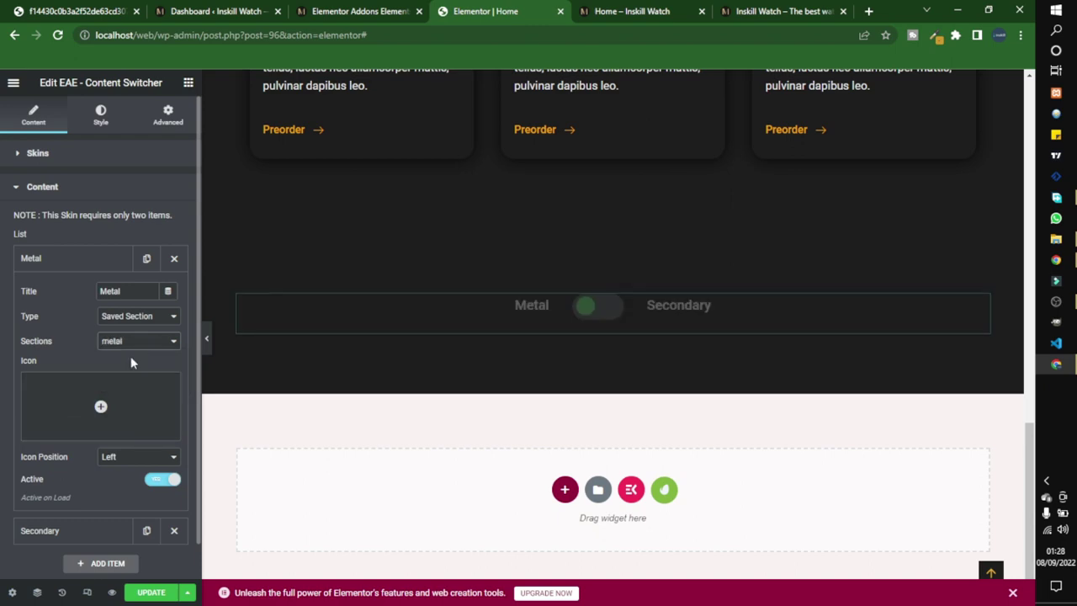
scroll(502, 399, down, 3)
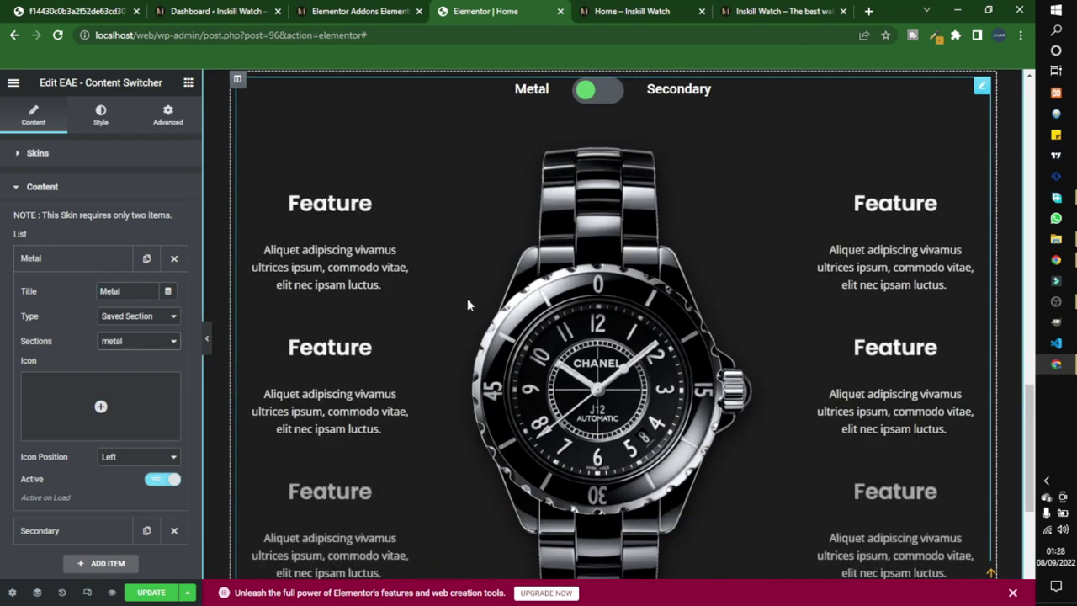
scroll(475, 303, up, 1)
Step: Rename the Secondary item of the content switcher to "Leather"
click(83, 263)
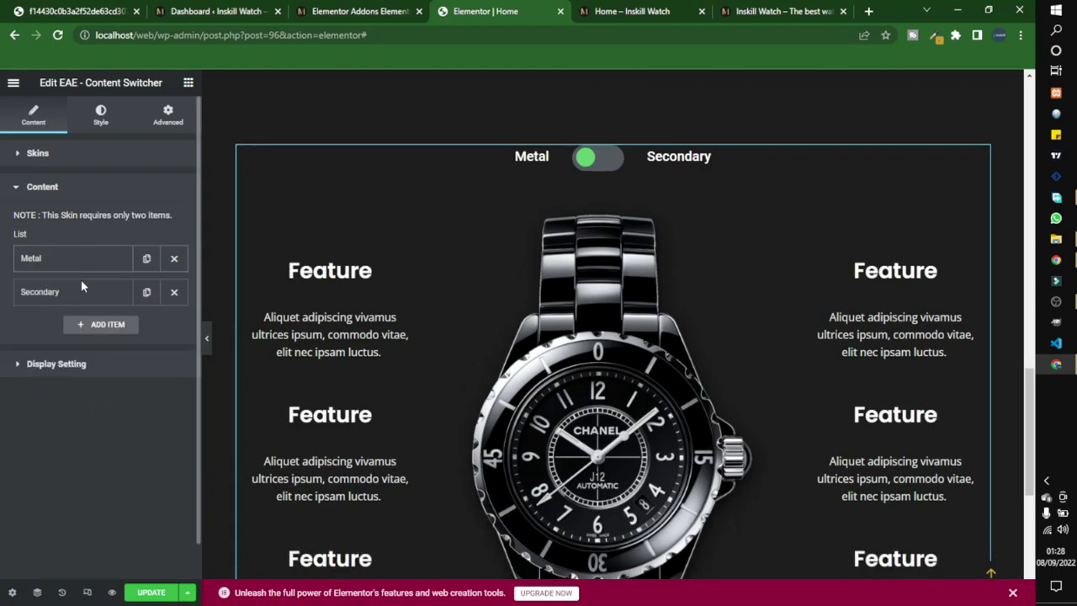
click(118, 291)
double_click(138, 325)
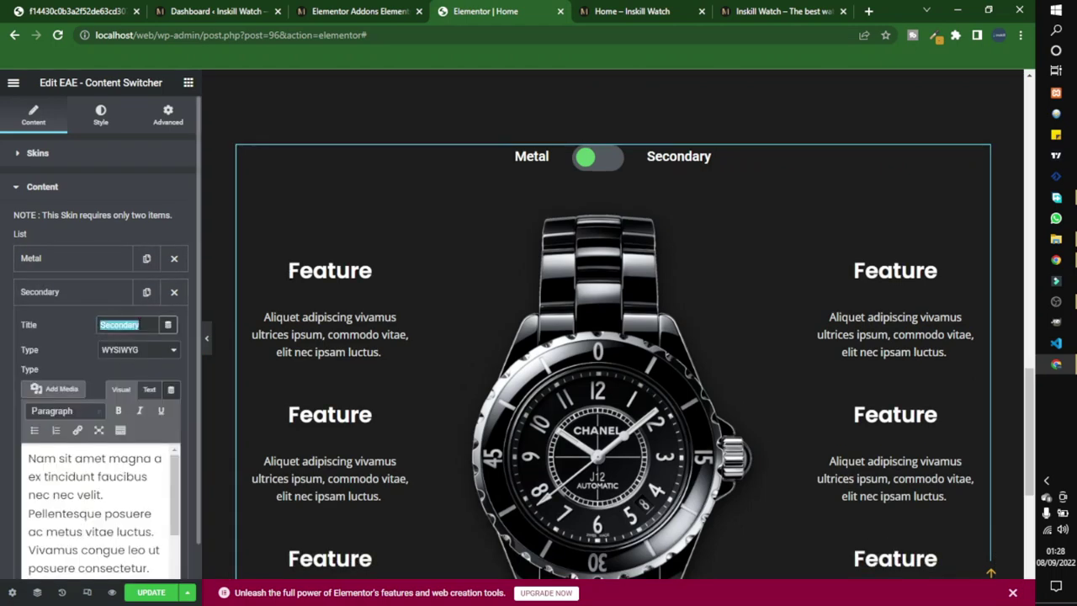
text(Leather)
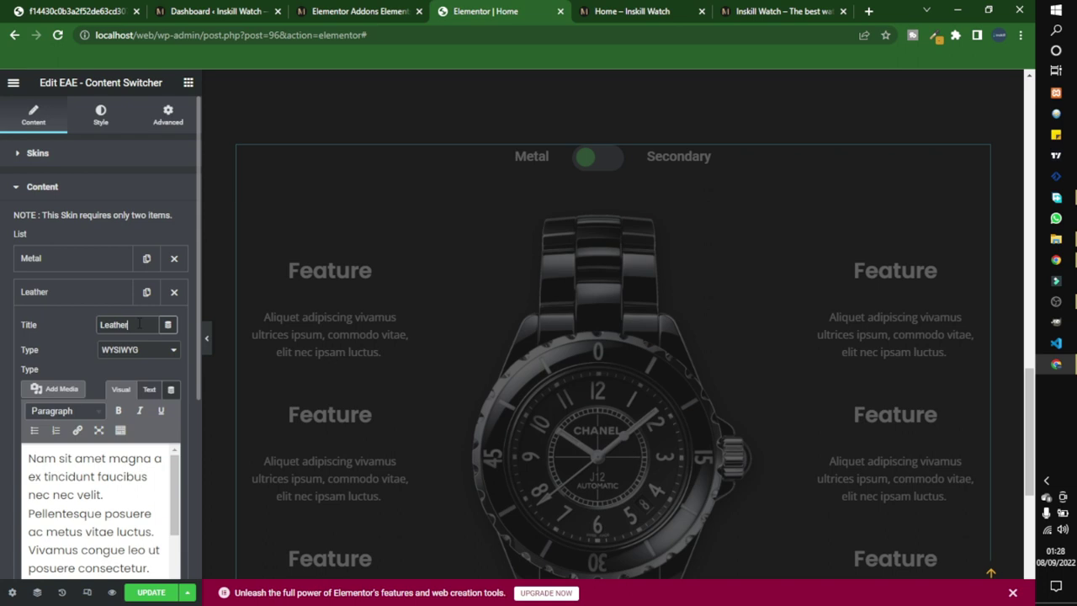
Step: Set the Leather item's content type to Saved Section and assign it the leather section
click(137, 350)
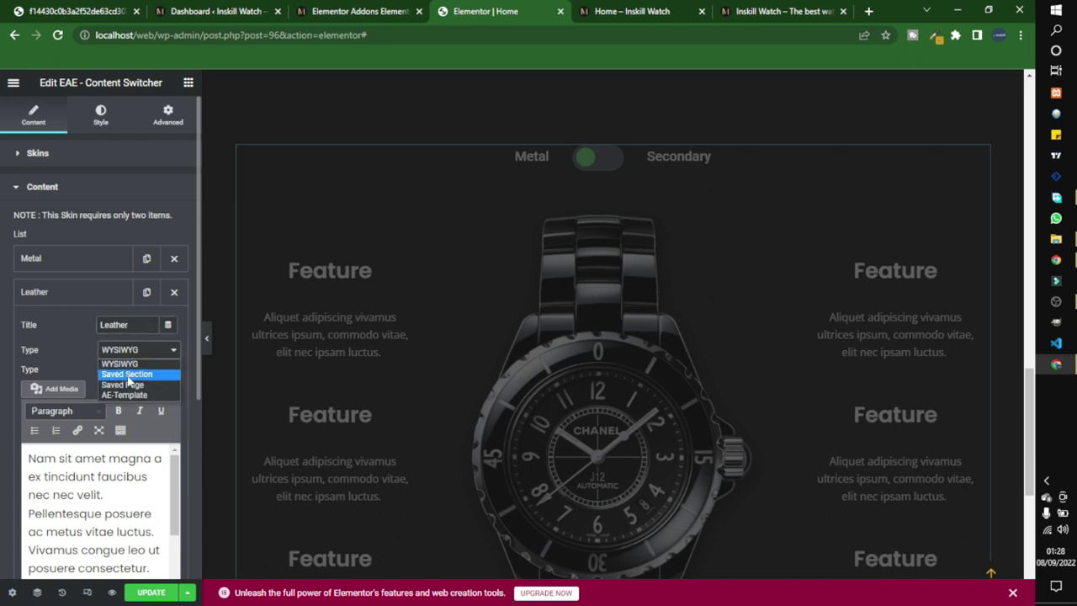
click(129, 374)
click(133, 376)
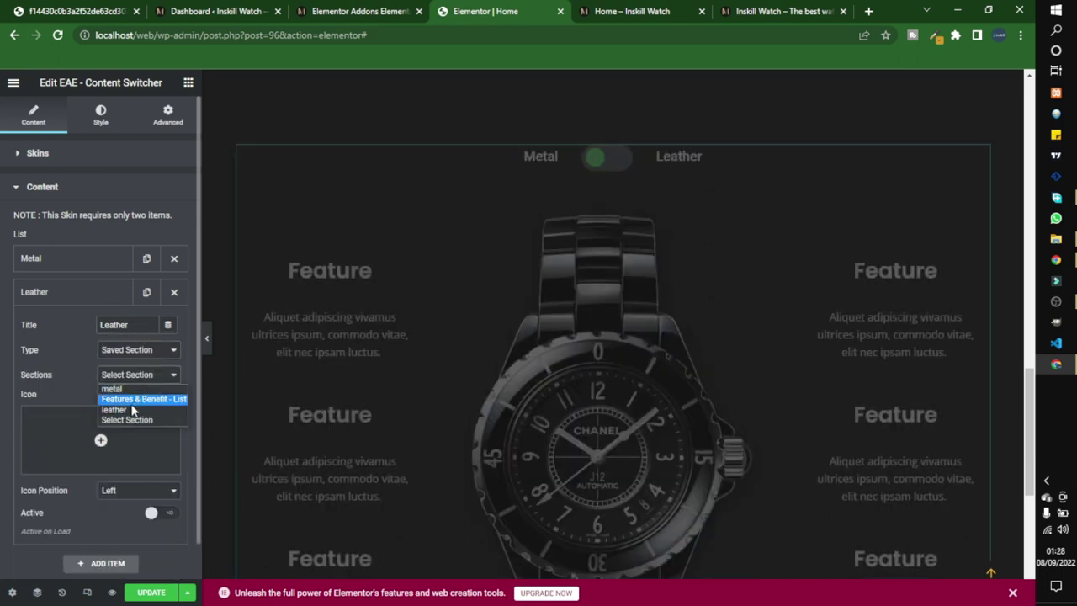
click(132, 410)
Step: Set the switcher control's normal handle color and handle border color to the global Theme Accent - alt color
click(98, 122)
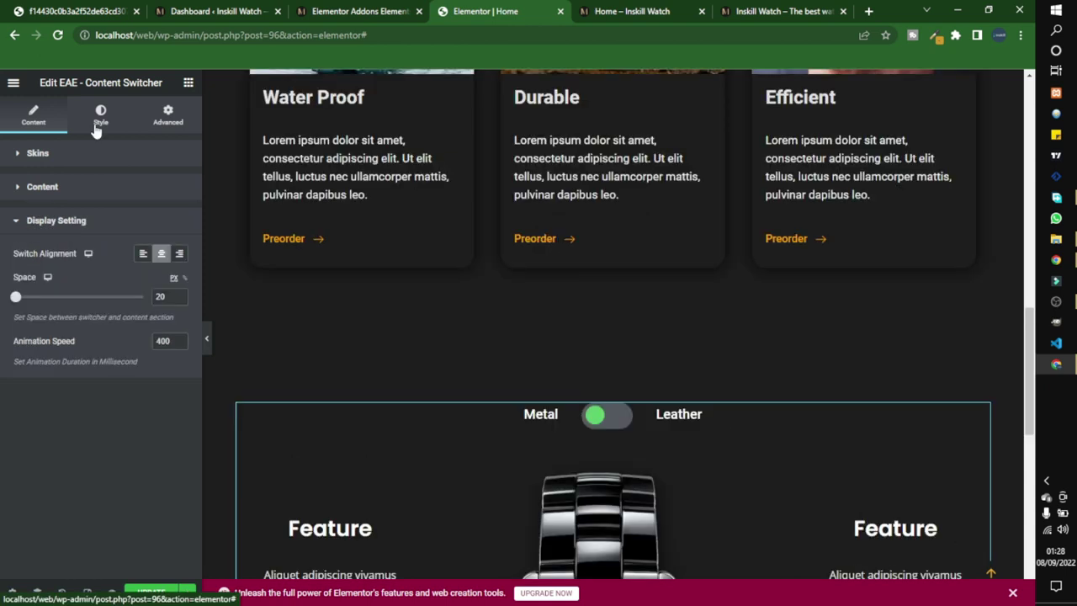
click(98, 122)
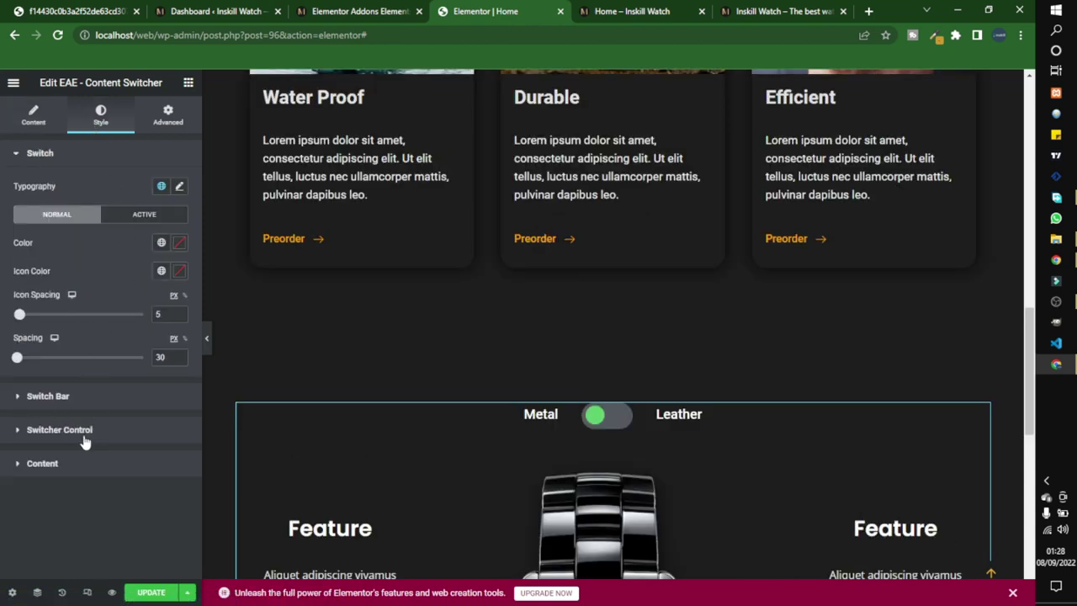
click(59, 430)
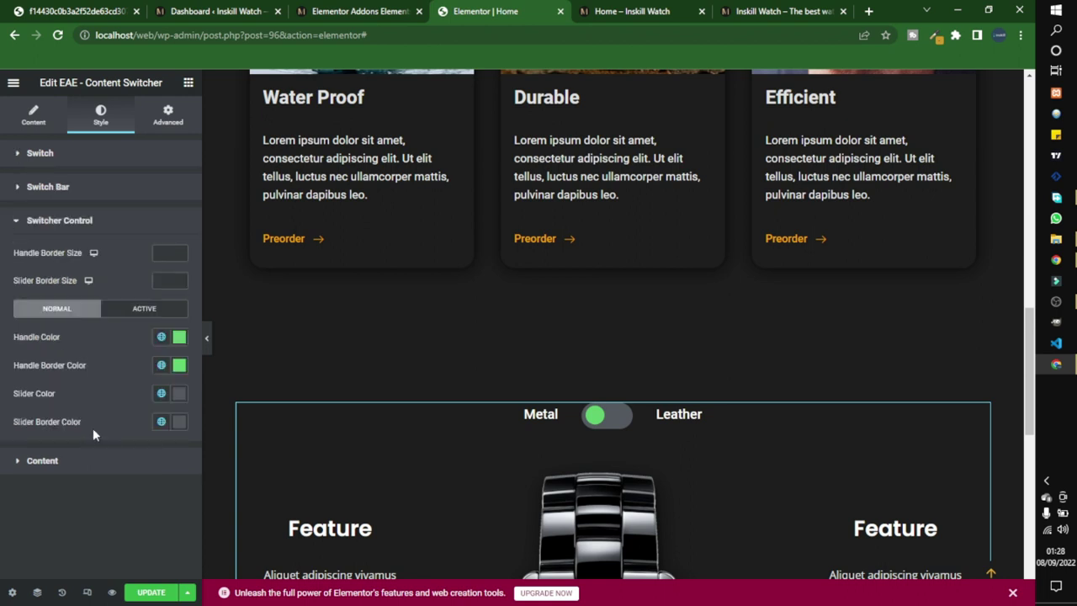
click(161, 337)
click(80, 499)
click(163, 340)
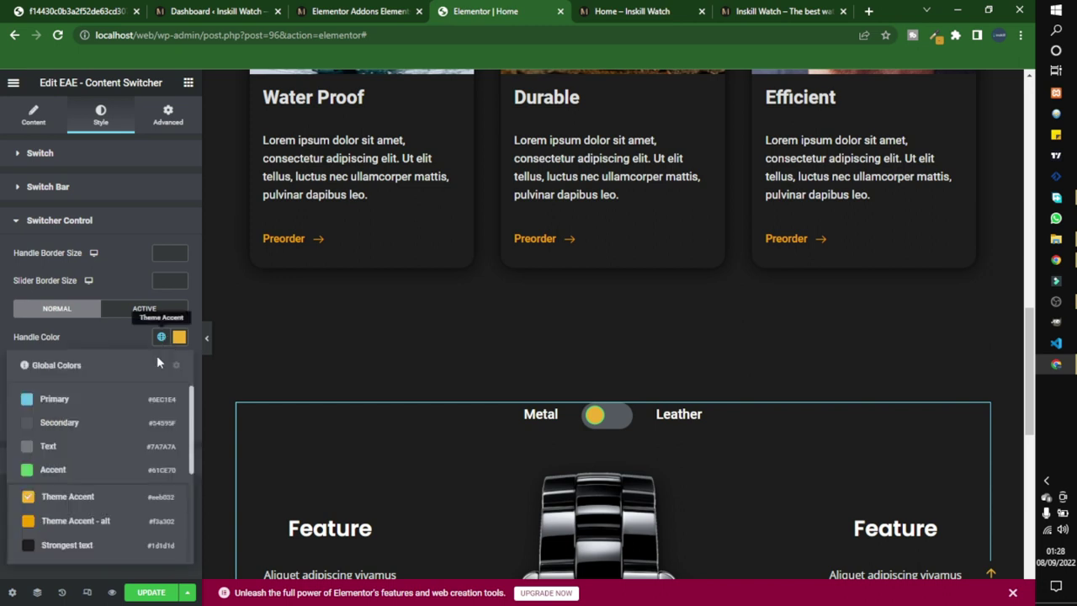
click(63, 525)
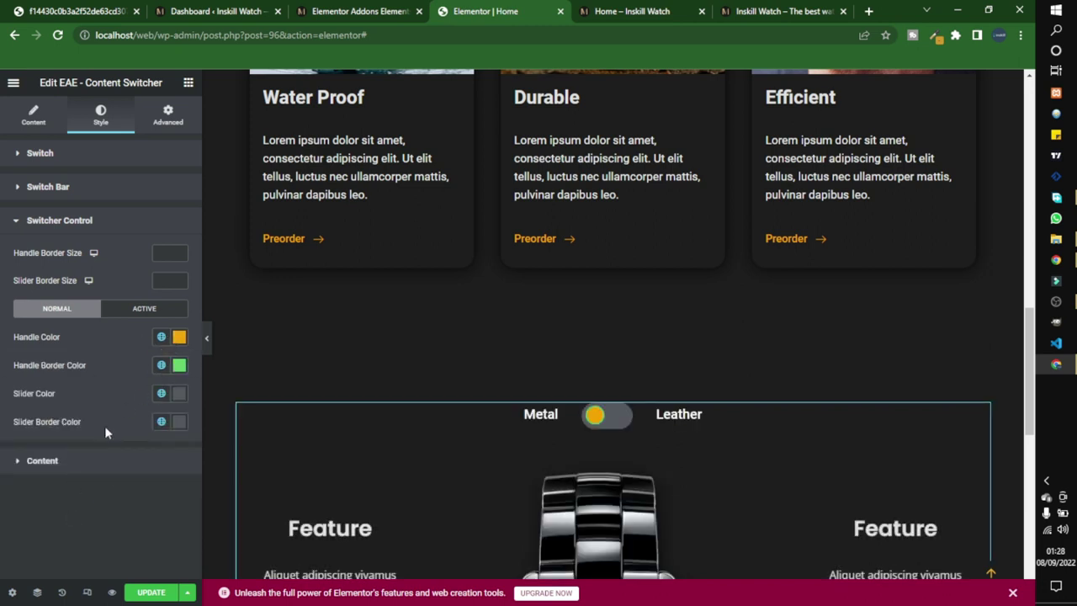
click(160, 366)
click(42, 548)
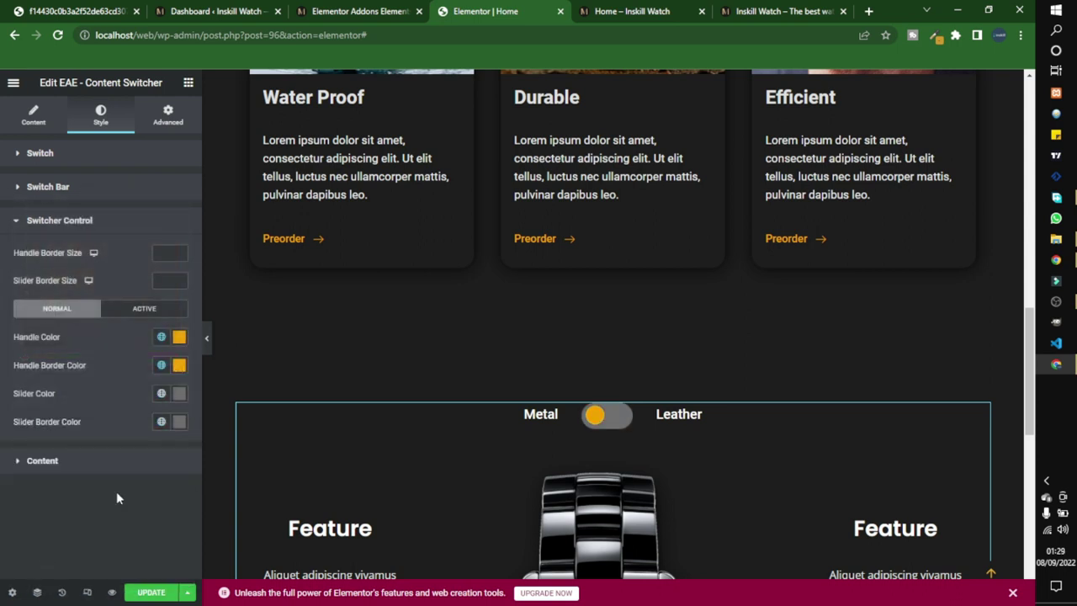
Step: Set the top padding of the section containing the content switcher to 0 px
scroll(575, 429, down, 1)
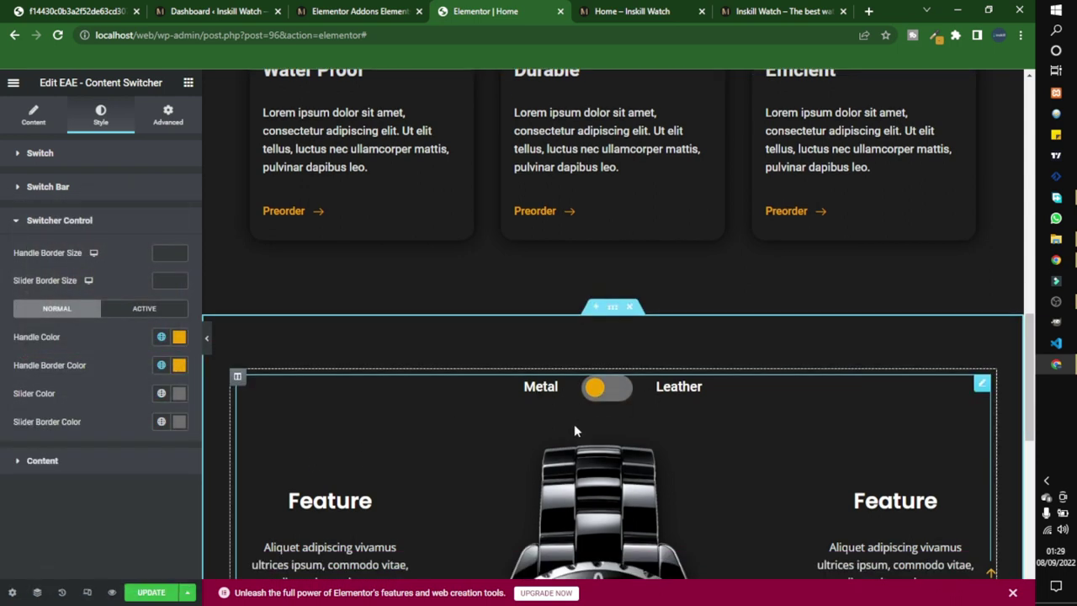
scroll(574, 426, up, 1)
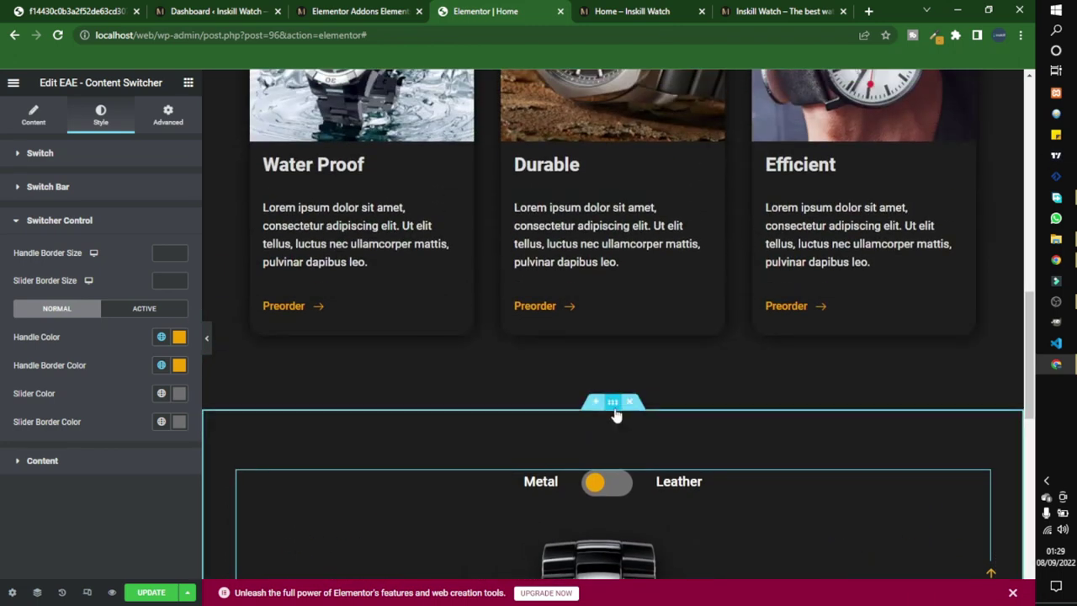
click(614, 403)
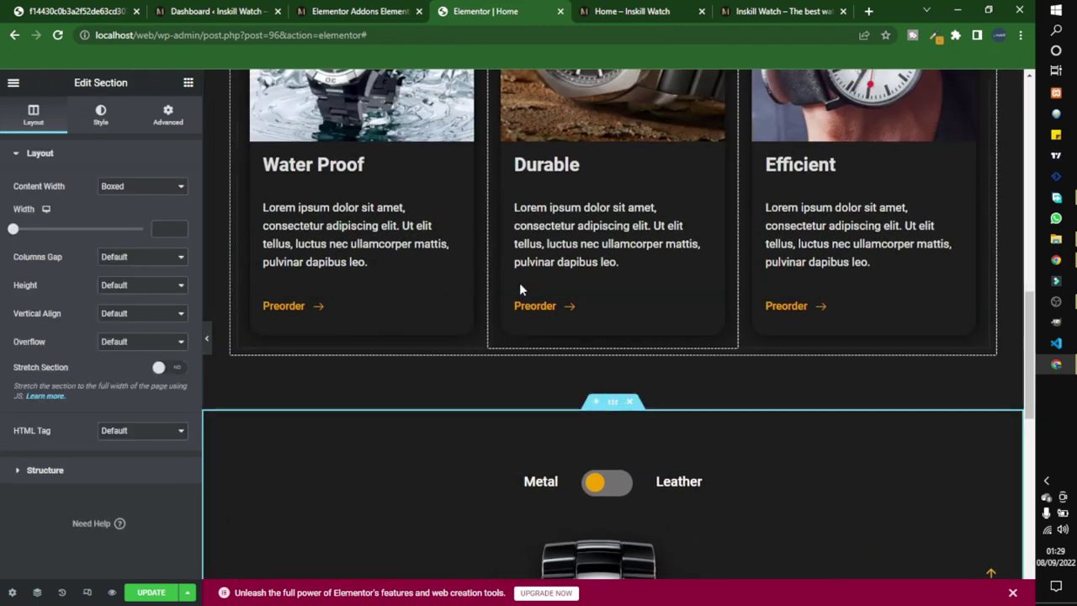
click(167, 116)
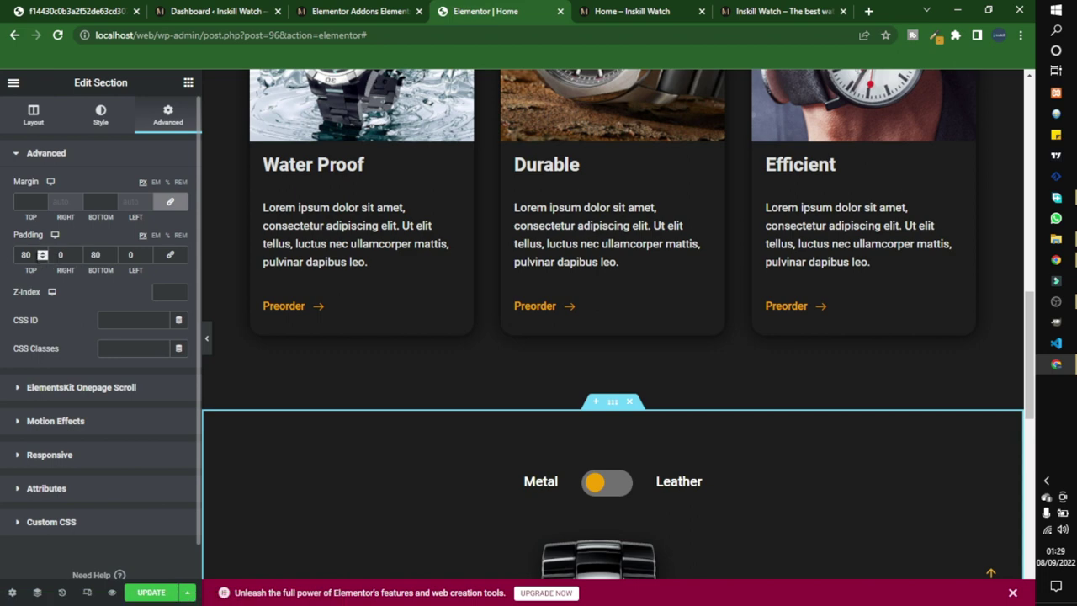
text(0)
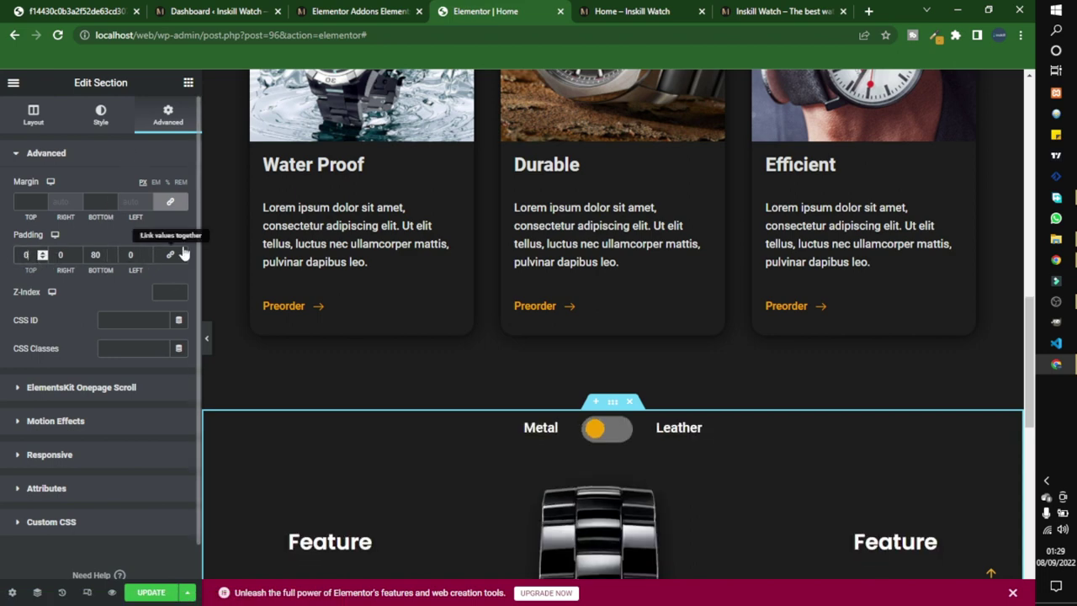
Step: Check the content switcher section in the tablet and mobile layouts, and return to the desktop layout
click(88, 593)
click(559, 82)
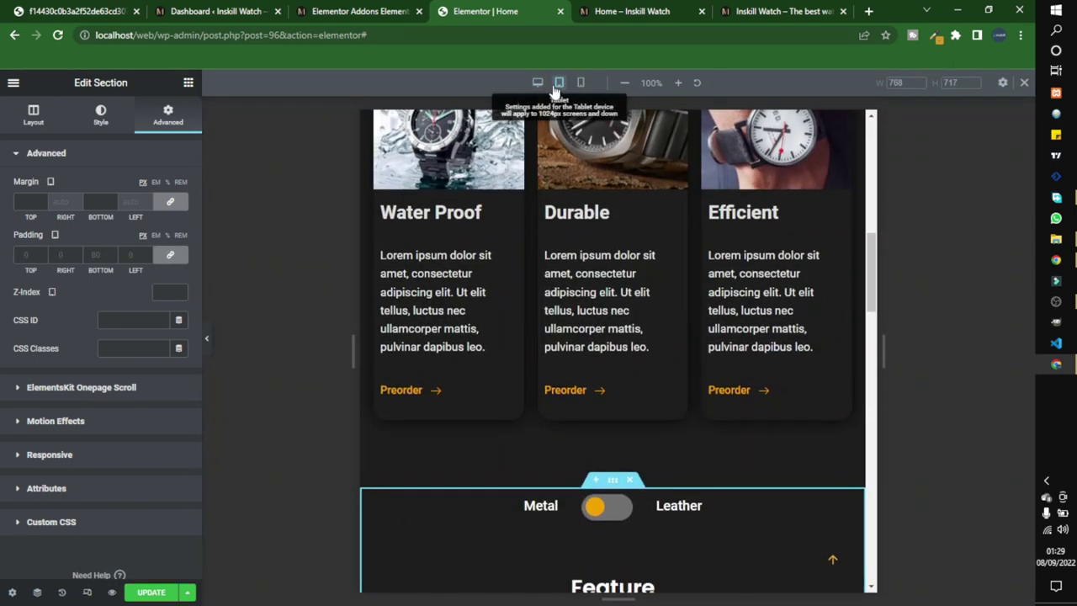
click(581, 83)
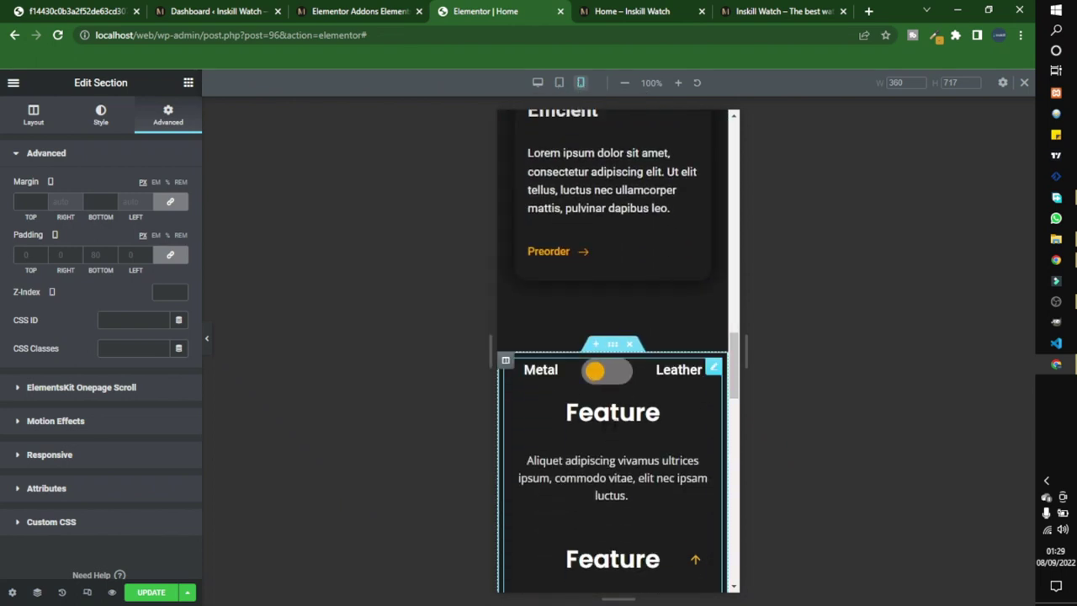
click(537, 82)
scroll(640, 378, up, 1)
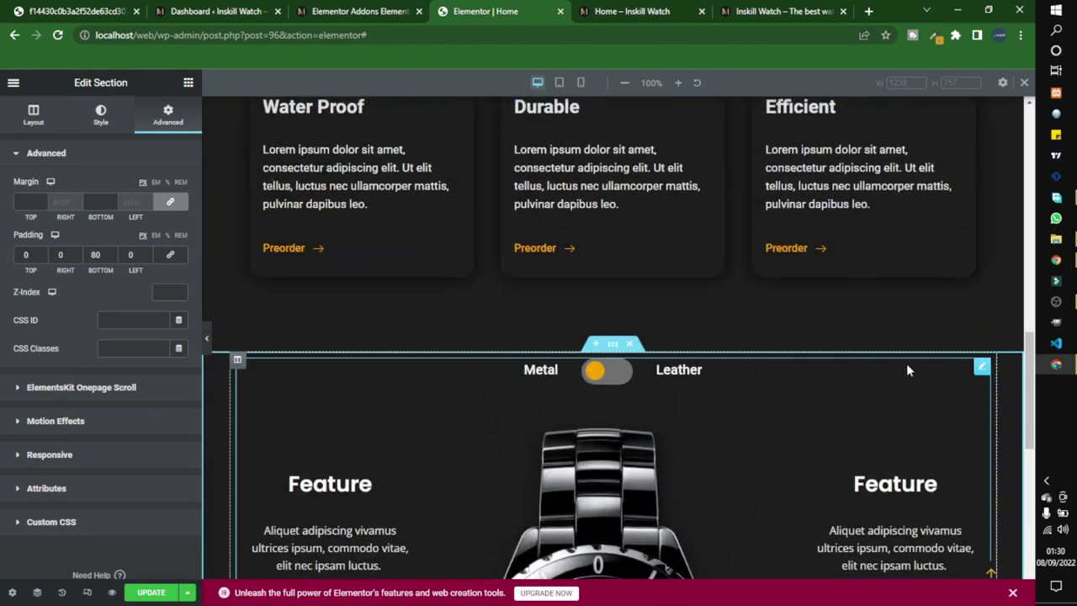
Step: Unlink the padding values of the switcher's content area and set its desktop top padding to 60 px
click(982, 369)
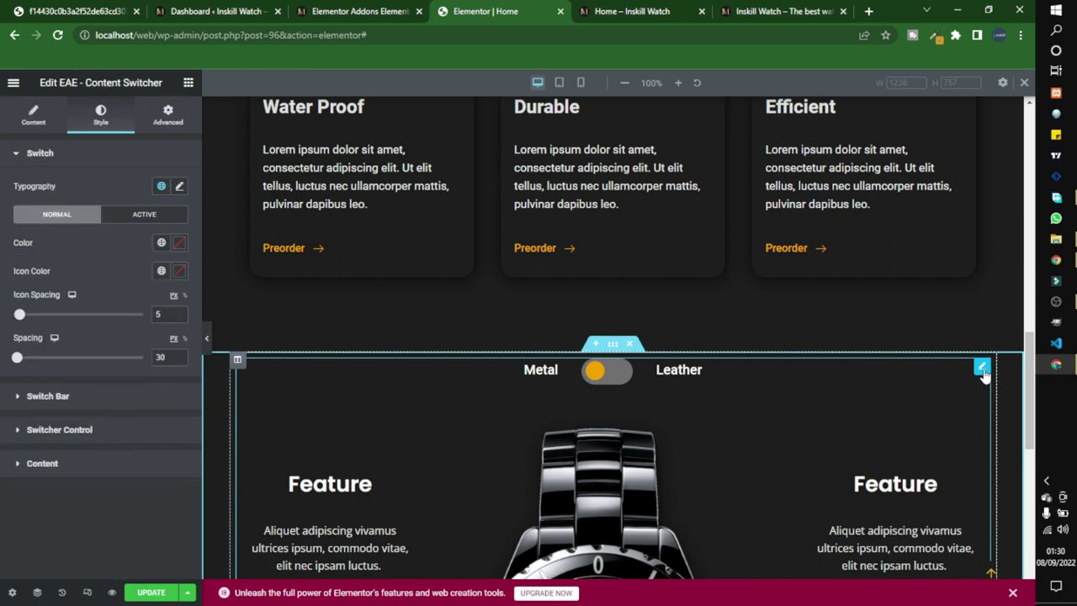
click(83, 468)
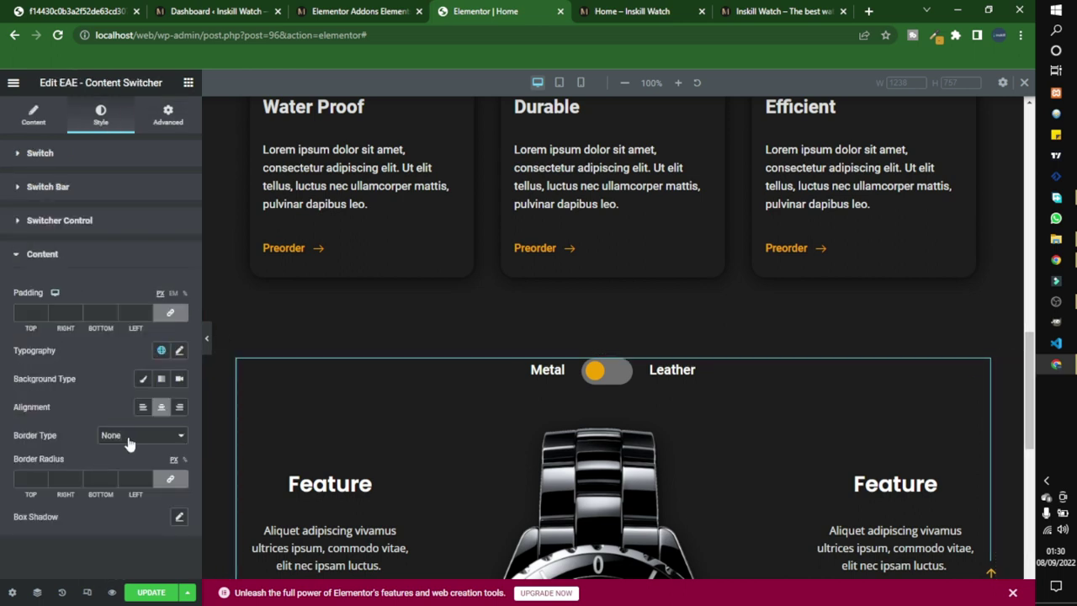
click(164, 314)
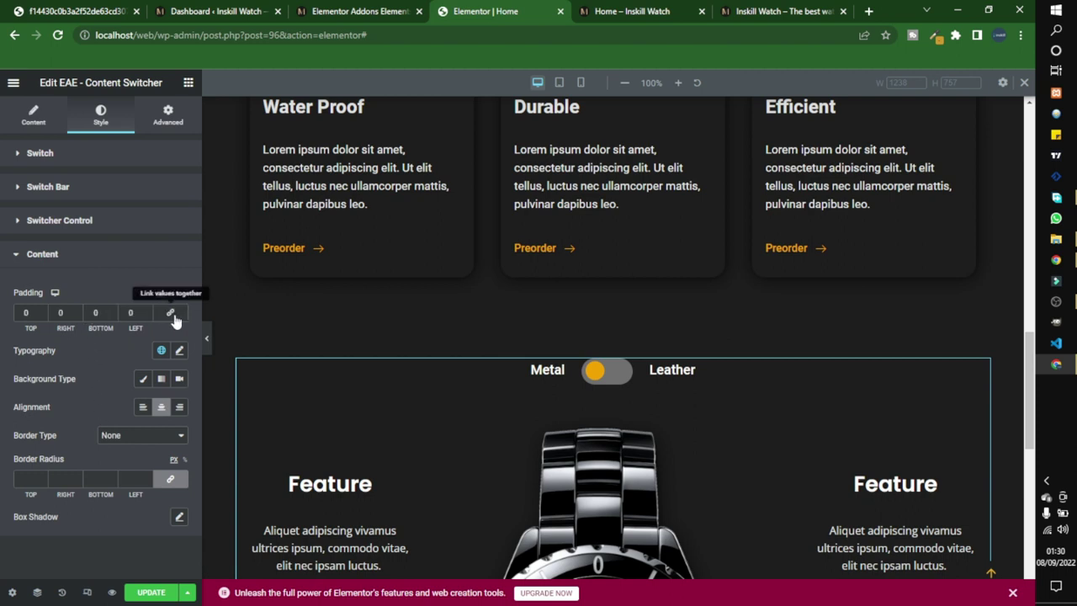
click(26, 312)
text(5)
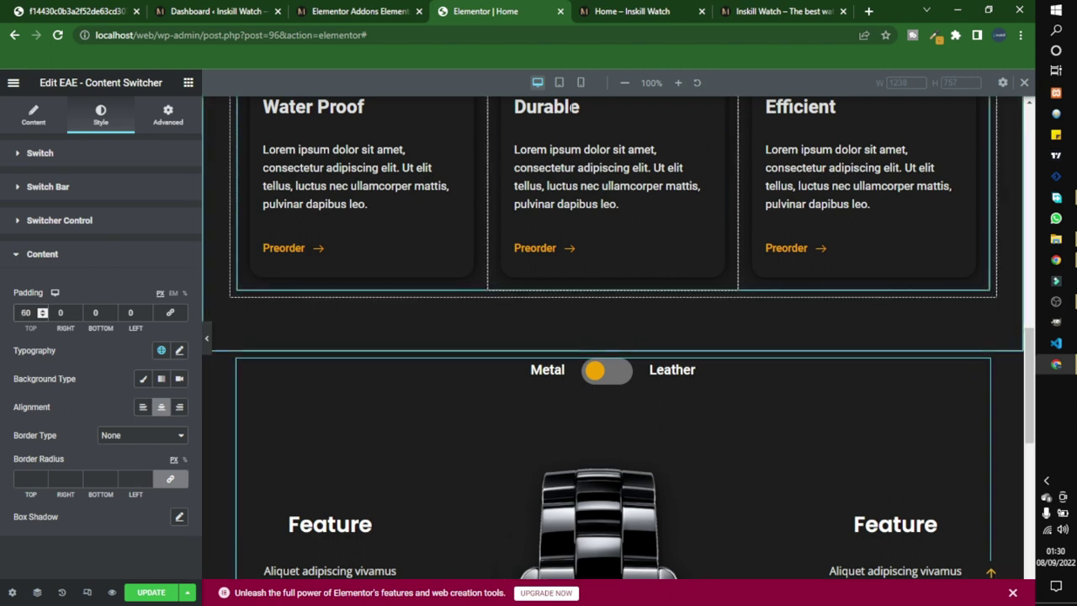
Step: Override the switcher content's padding for tablet with unlinked values of 0 px on all sides
click(581, 82)
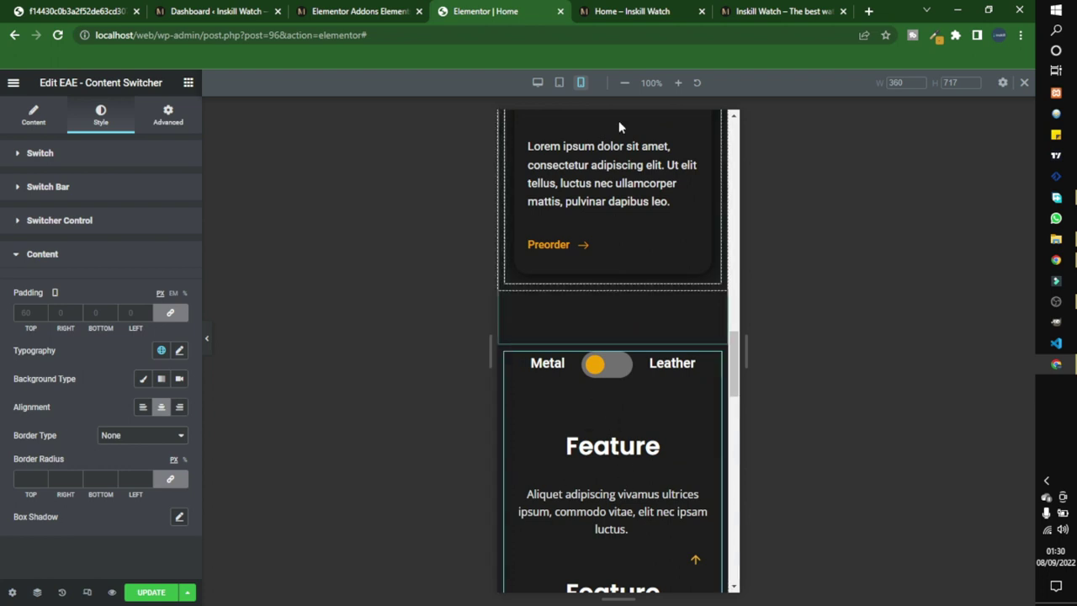
click(560, 84)
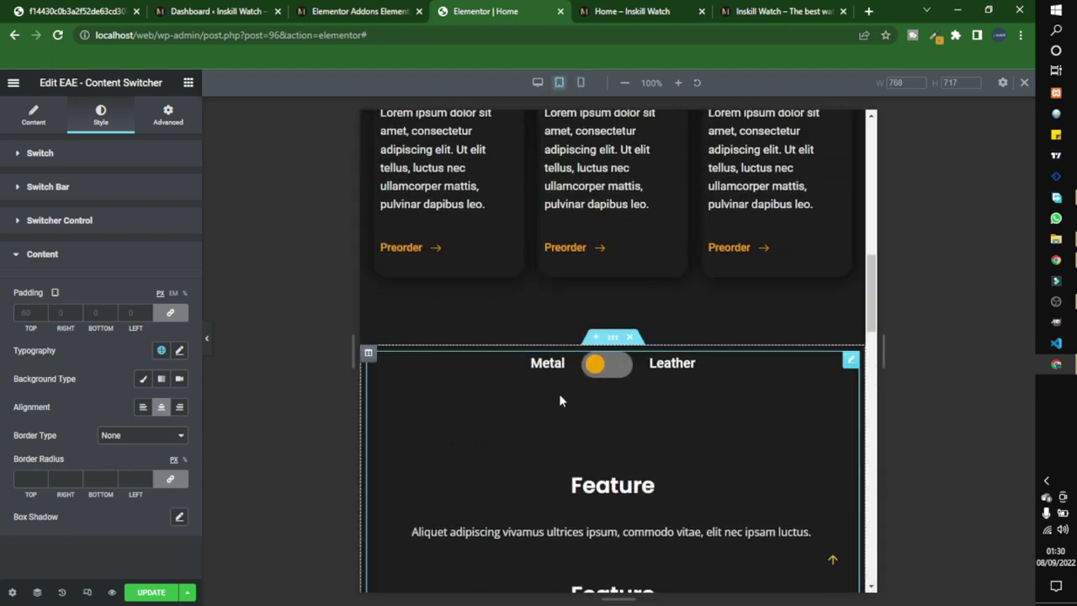
click(168, 315)
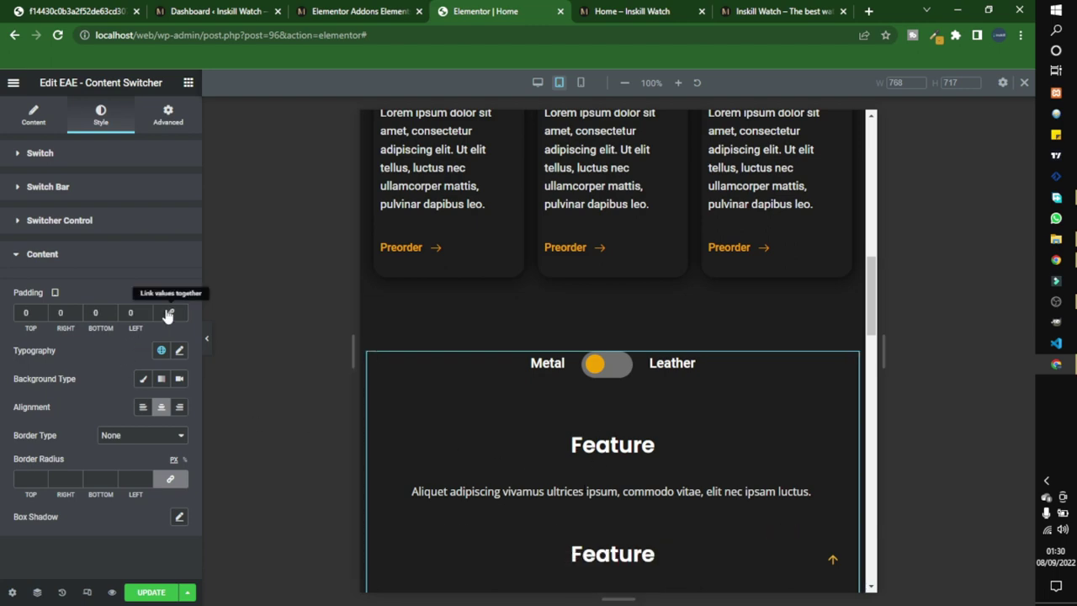
Step: Look through the section's tablet layout, and set the switcher content's top padding to 50 px for mobile
scroll(601, 421, down, 3)
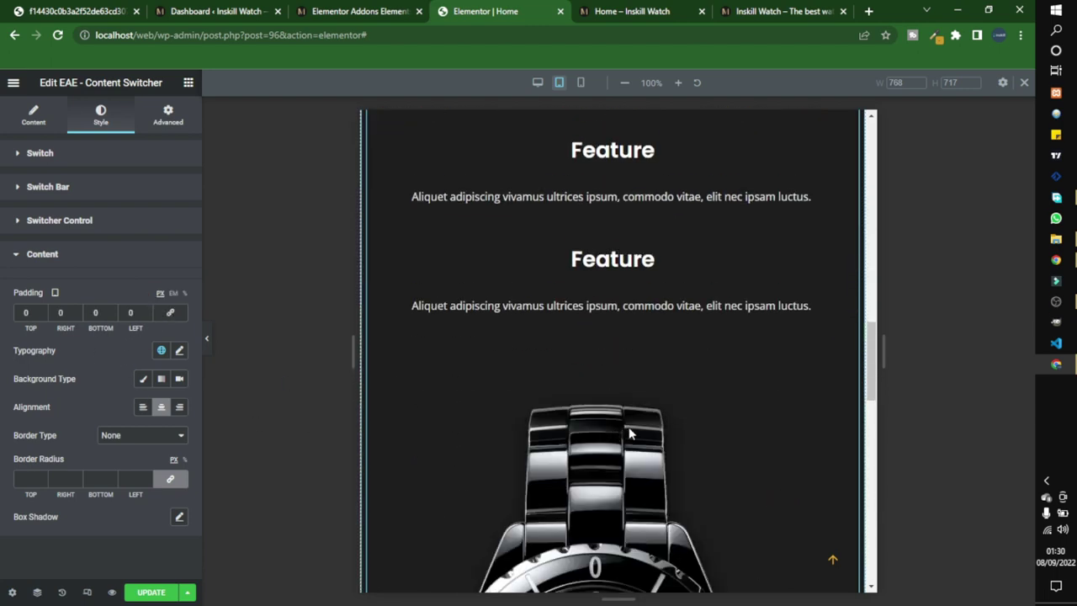
scroll(625, 424, down, 4)
scroll(624, 425, down, 8)
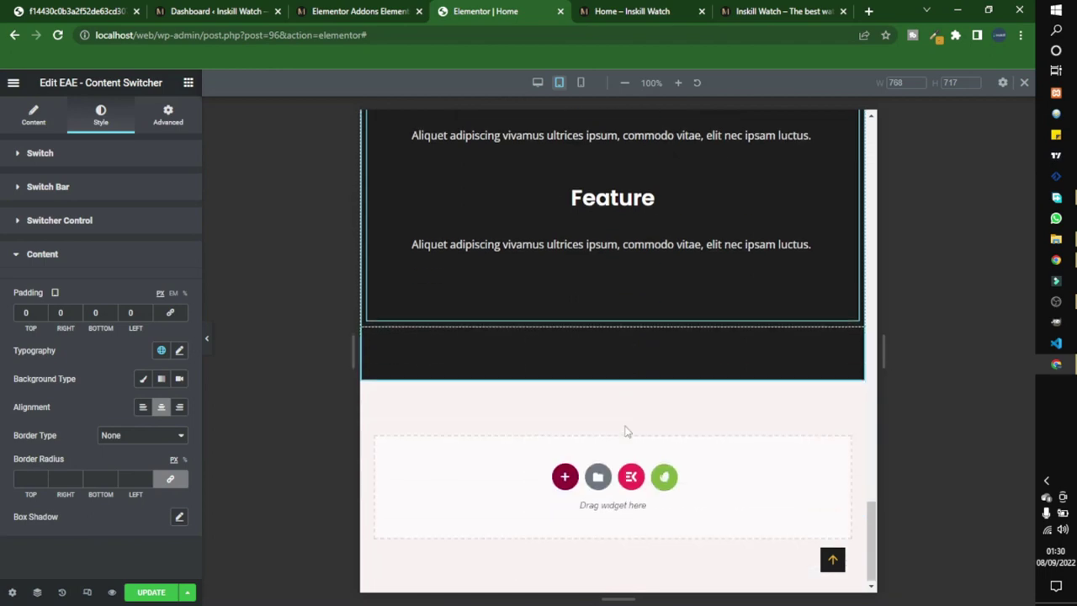
scroll(624, 424, up, 6)
scroll(625, 432, up, 10)
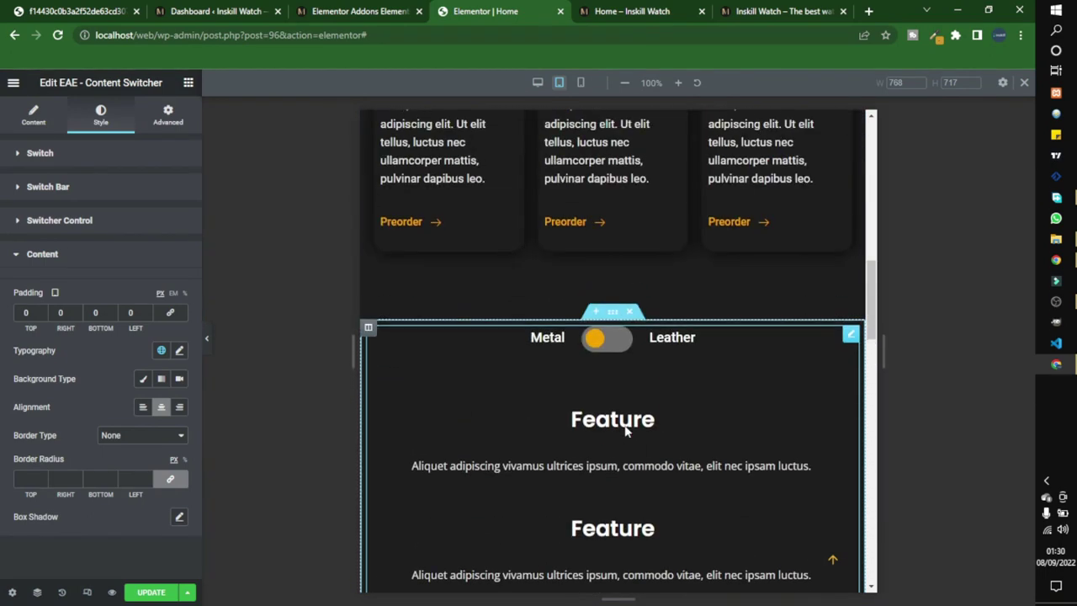
click(581, 83)
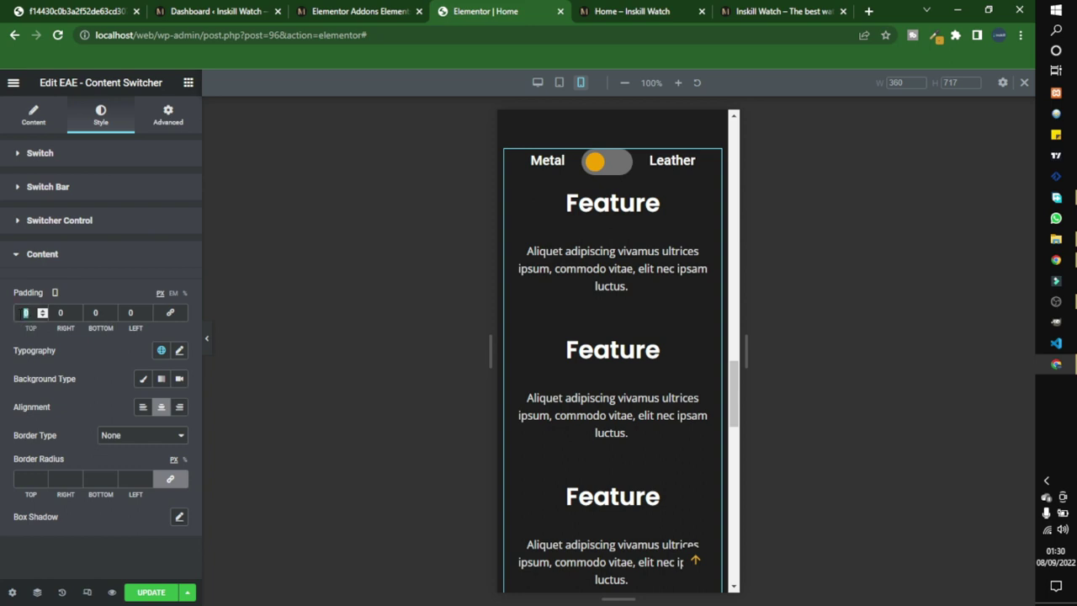
text(50)
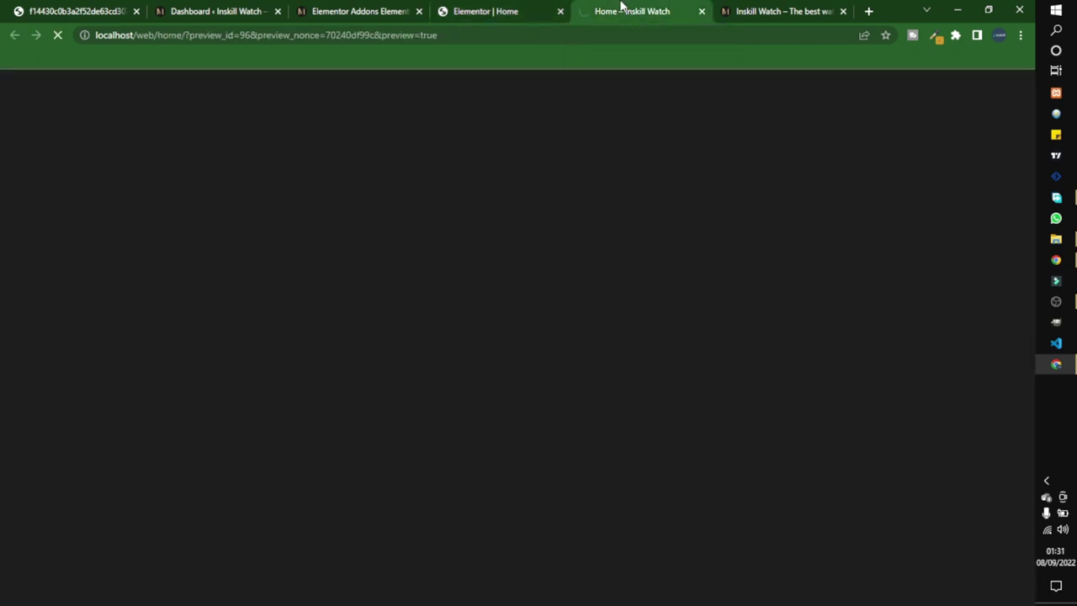
Step: Switch to the Home page preview and examine the Metal/Leather content switcher section below the feature cards
click(621, 9)
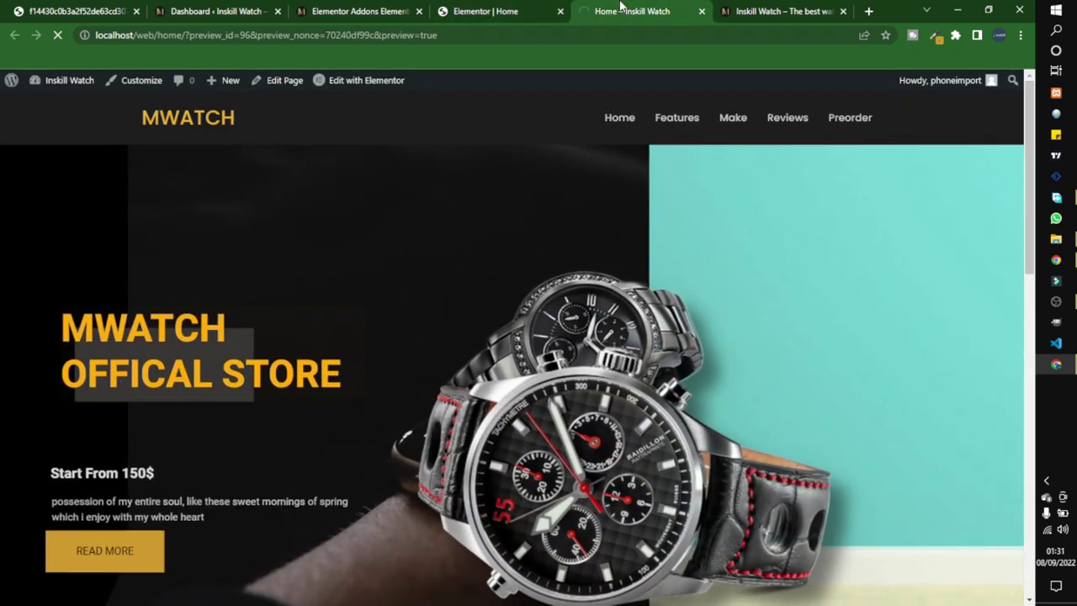
scroll(498, 275, down, 10)
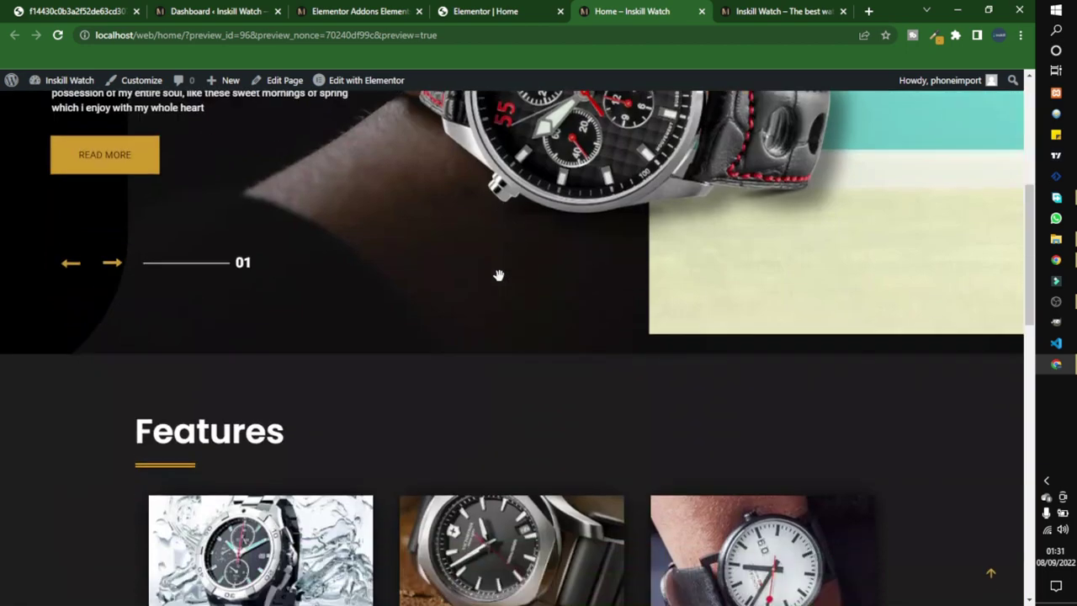
scroll(490, 270, down, 5)
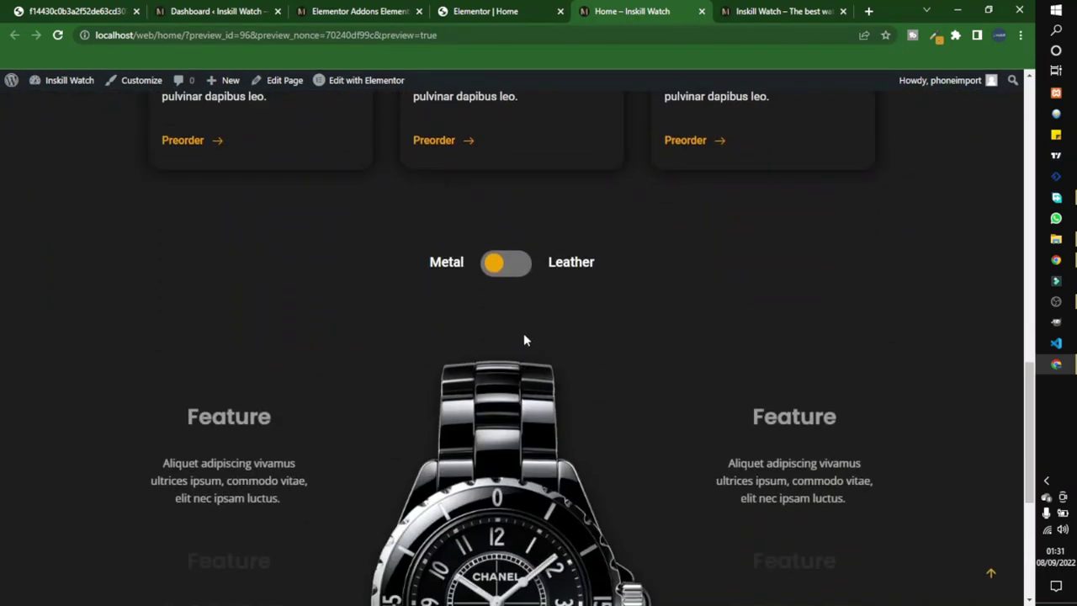
scroll(547, 326, up, 3)
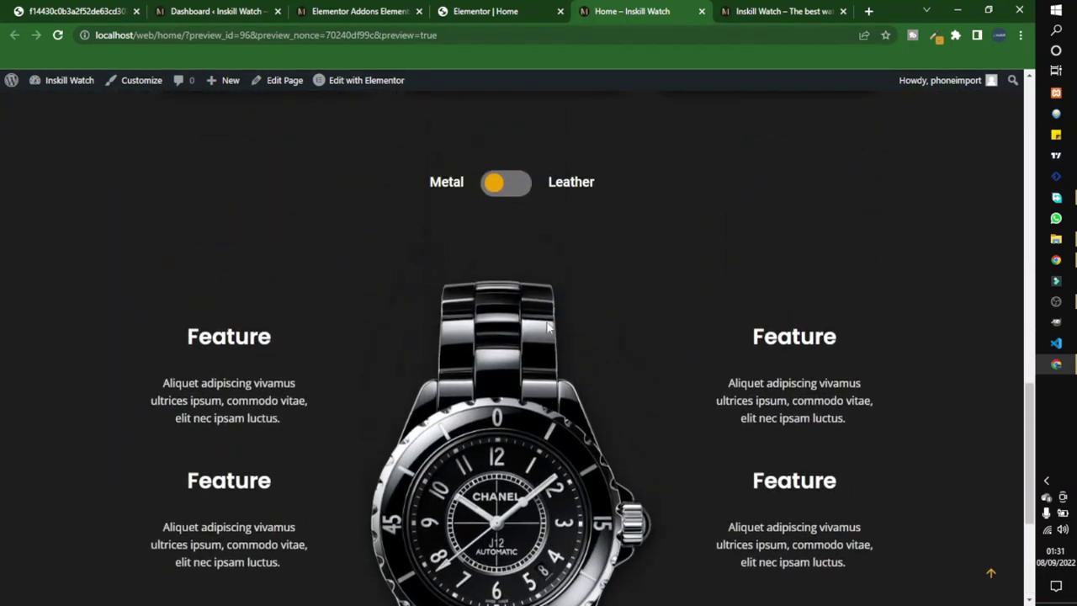
Step: Toggle the Metal/Leather switch several times in the preview and examine both watch layouts and their feature texts
click(505, 182)
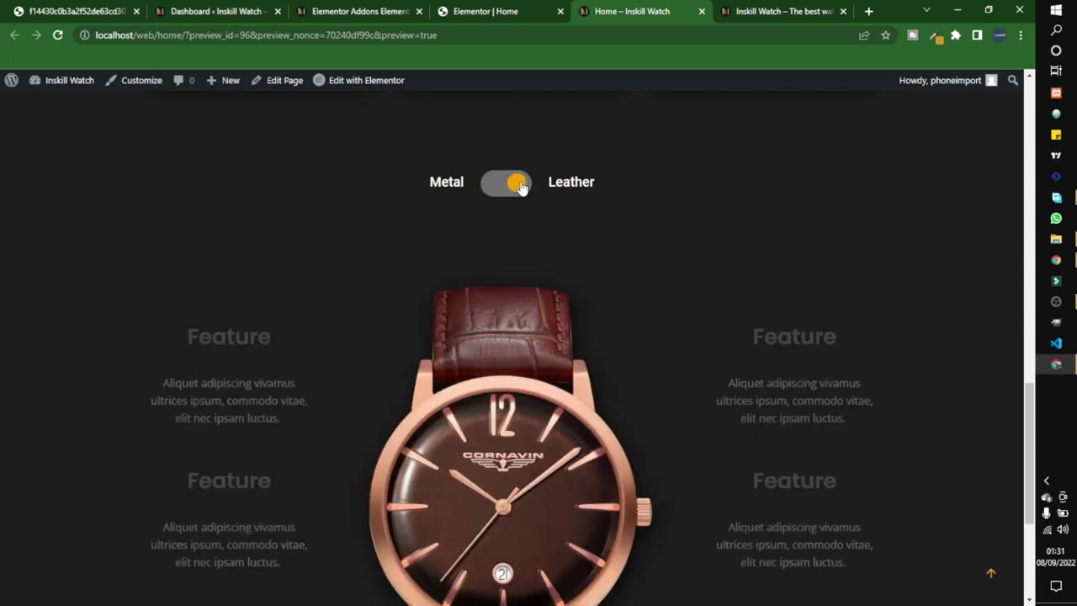
scroll(544, 308, down, 1)
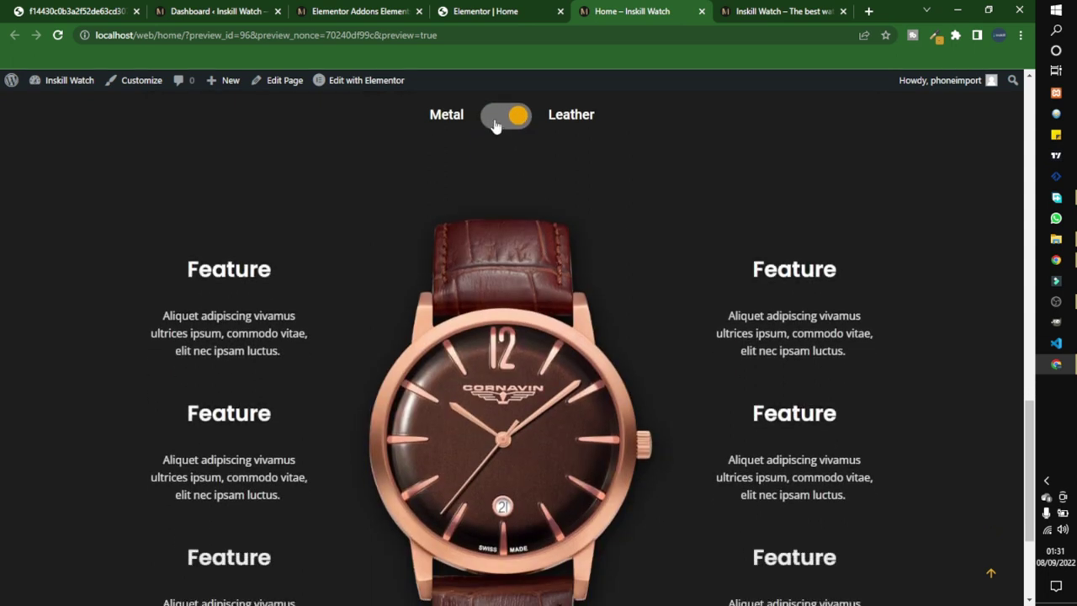
click(495, 125)
click(496, 125)
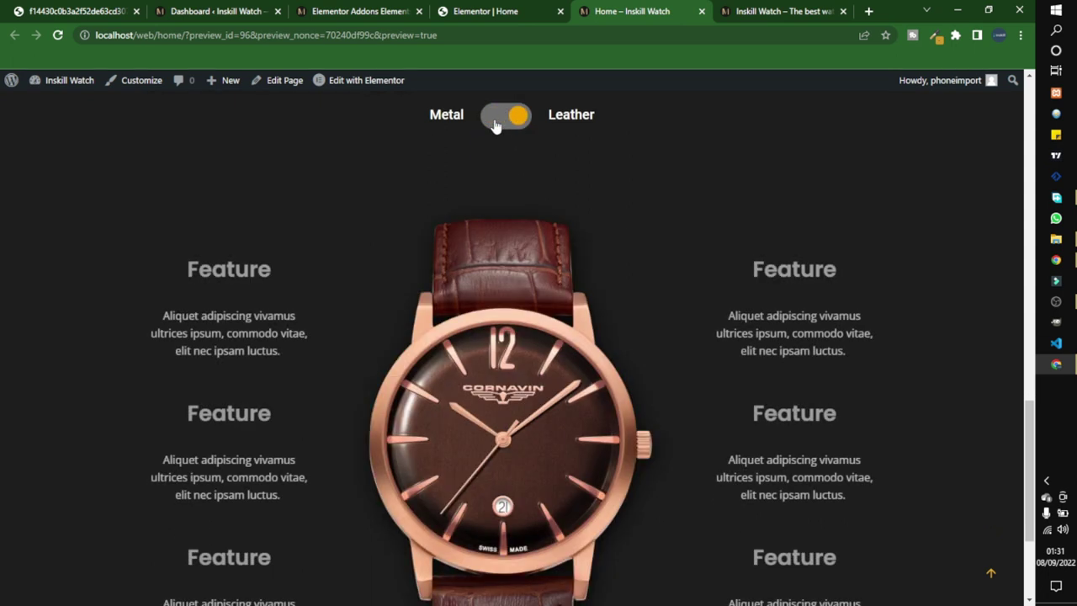
click(496, 126)
click(496, 125)
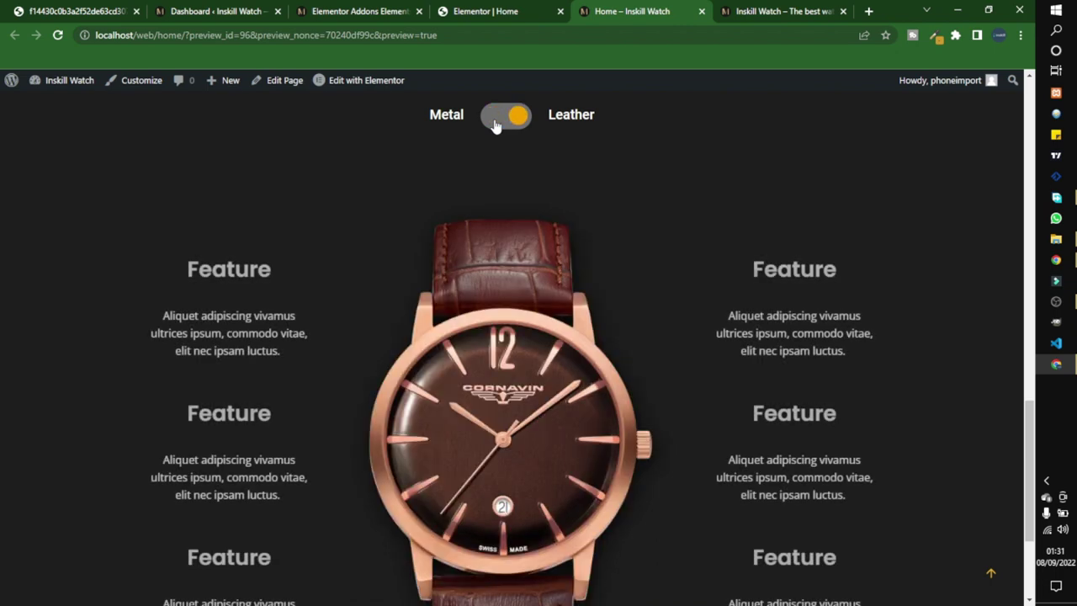
click(495, 125)
click(496, 125)
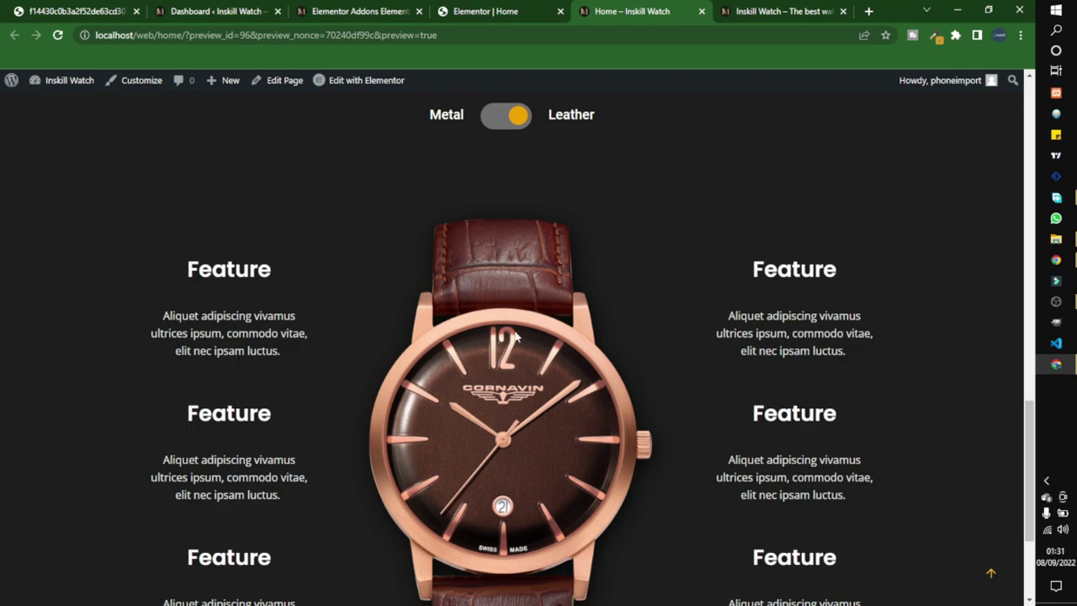
scroll(530, 249, up, 3)
scroll(366, 379, down, 3)
scroll(352, 381, up, 3)
Step: Return to the Elementor editor, left-align the content switcher's content in the desktop view, and update the page
click(486, 11)
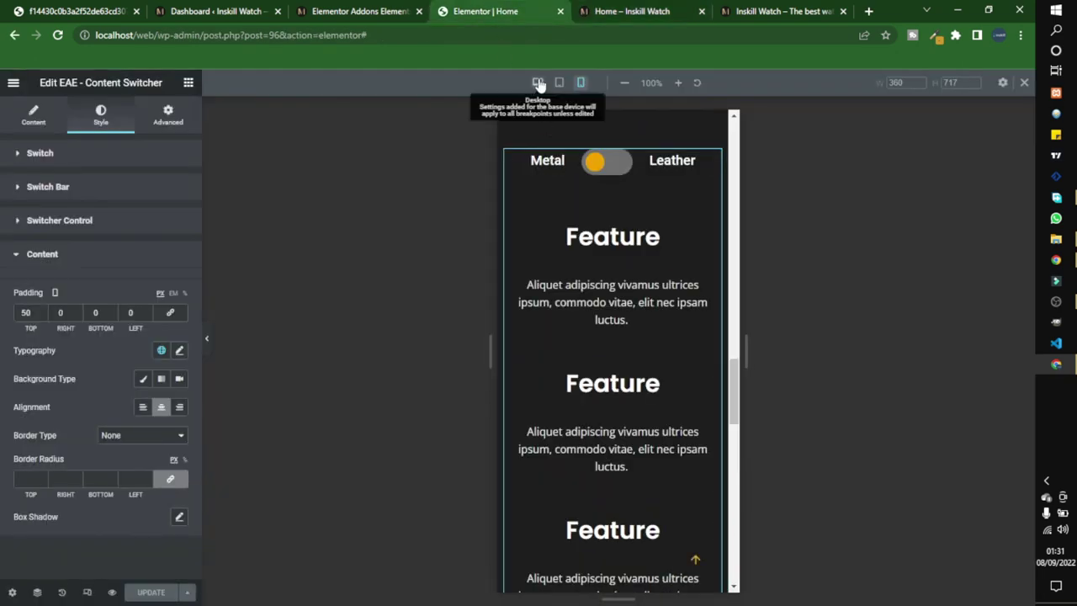
click(539, 81)
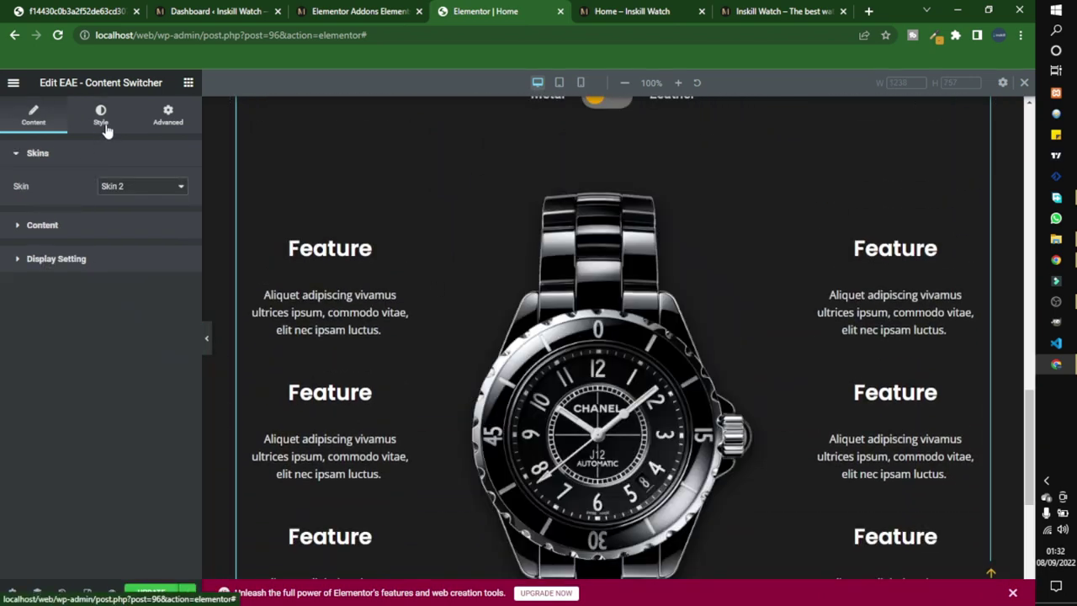
click(107, 126)
click(107, 460)
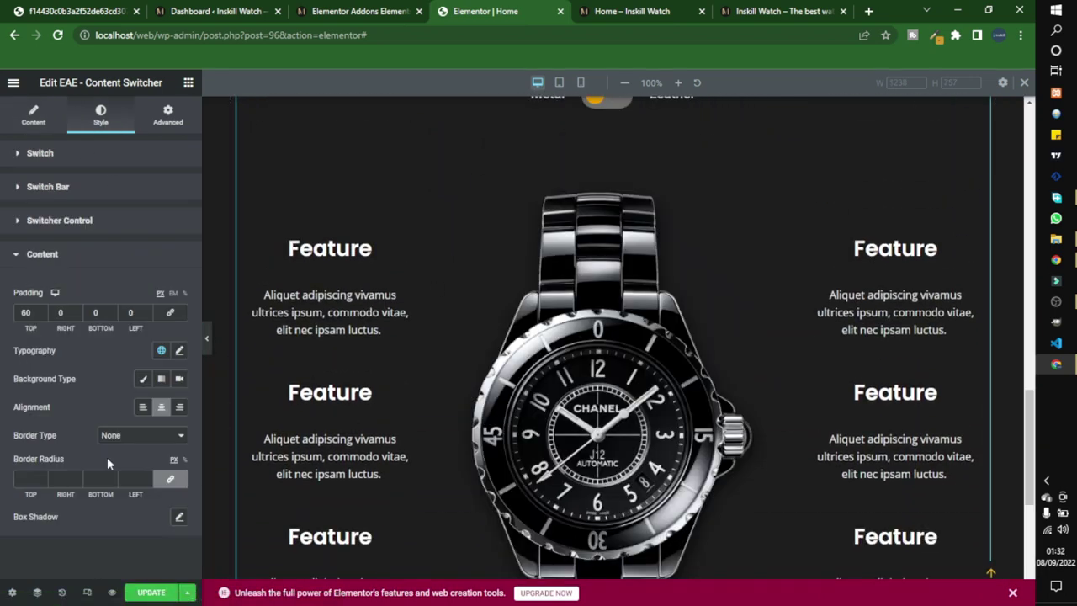
click(141, 407)
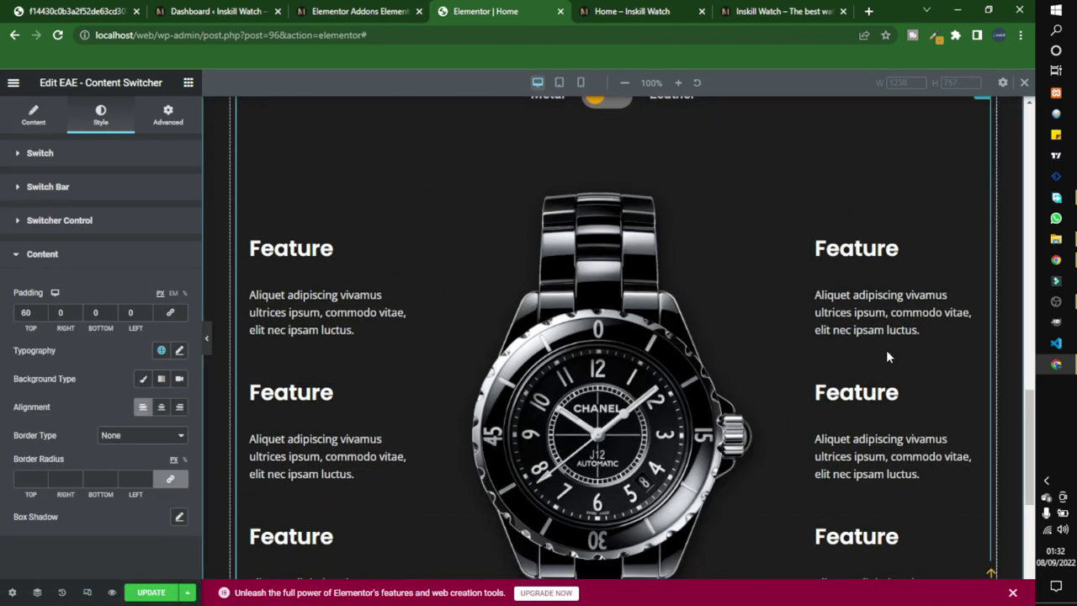
scroll(416, 366, down, 2)
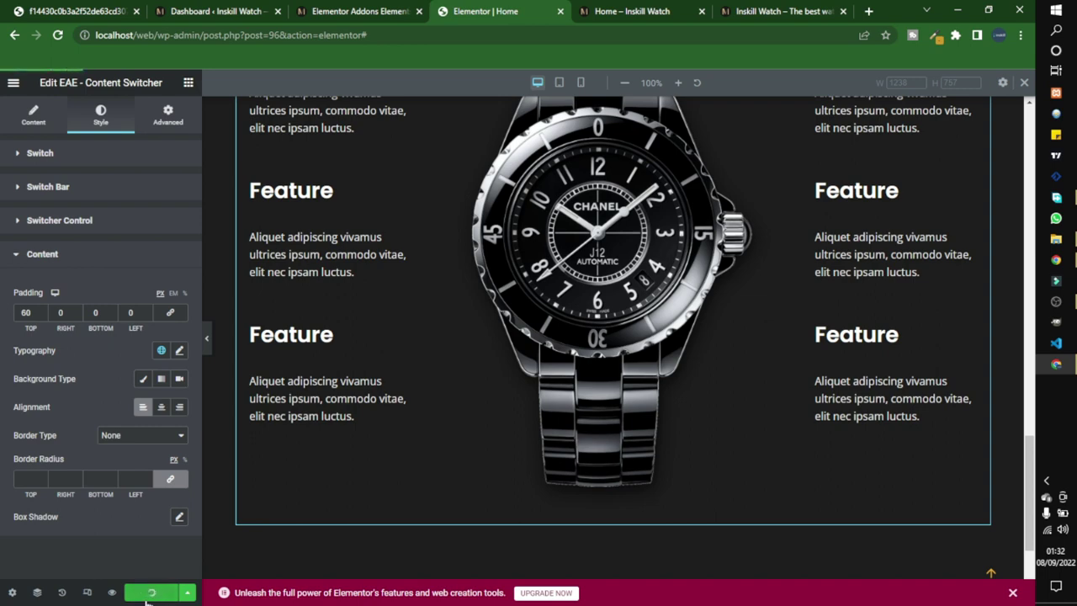
Step: Reload the Home page preview and check the alignment of the feature texts beside the watch
click(612, 9)
scroll(492, 408, up, 2)
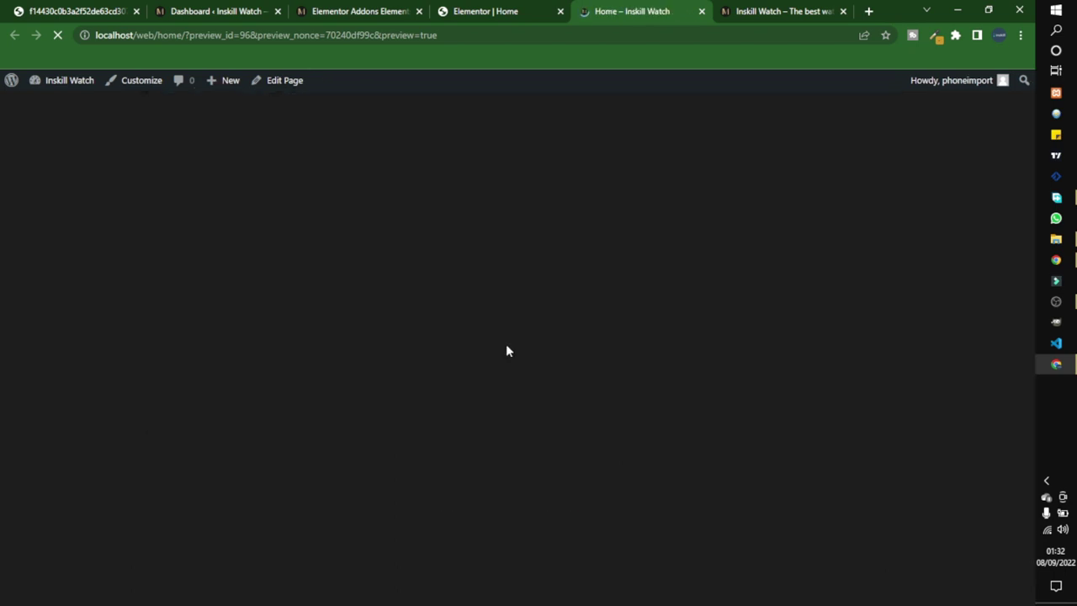
scroll(467, 357, down, 4)
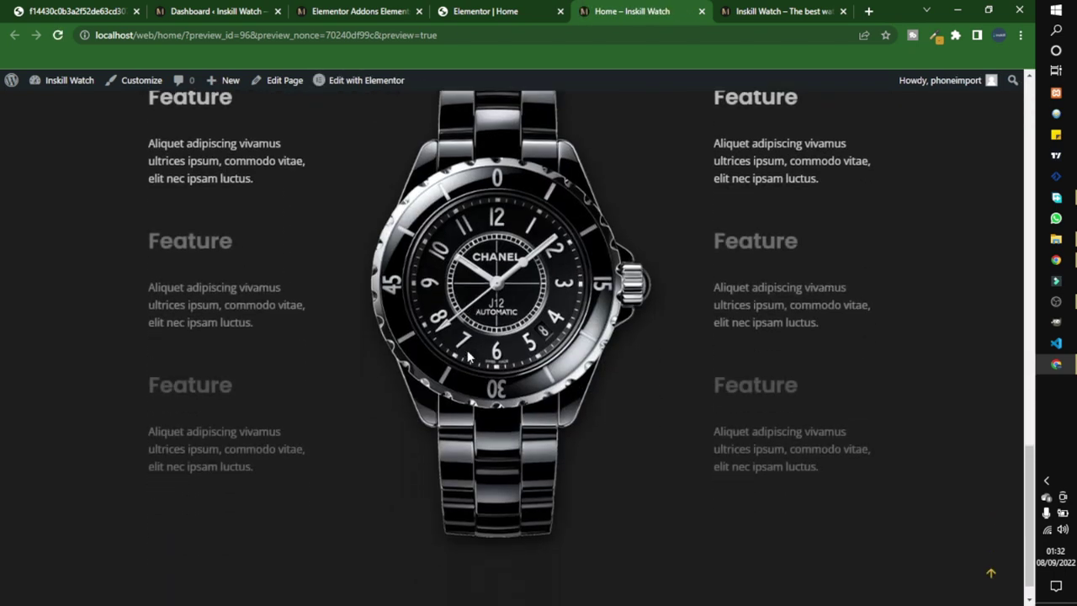
Step: In the WordPress reading settings, make the homepage a static page using Home, and save the changes
click(201, 11)
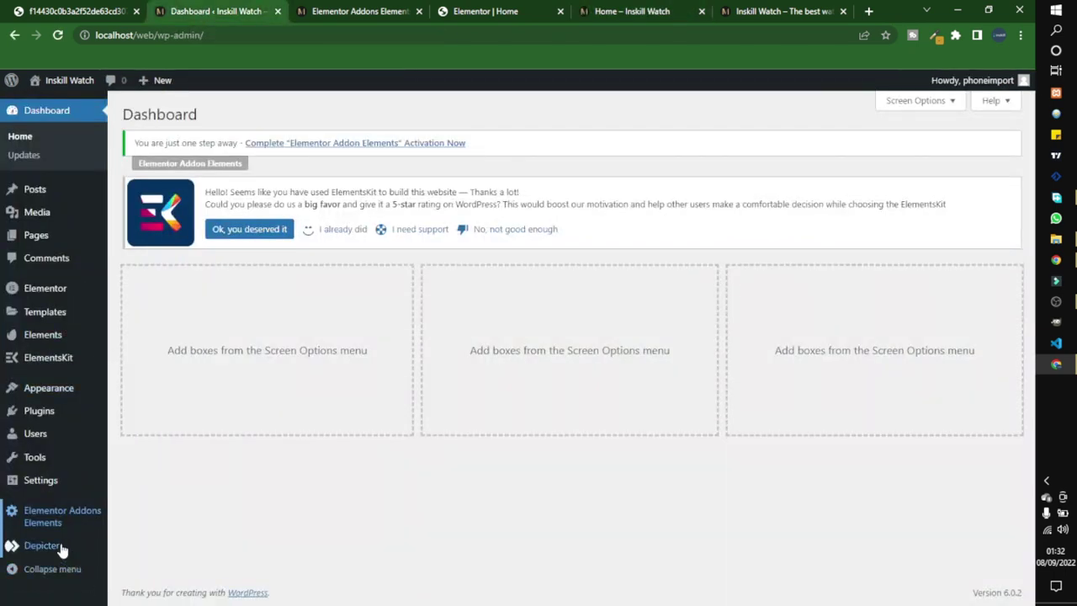
mouse_move(47, 484)
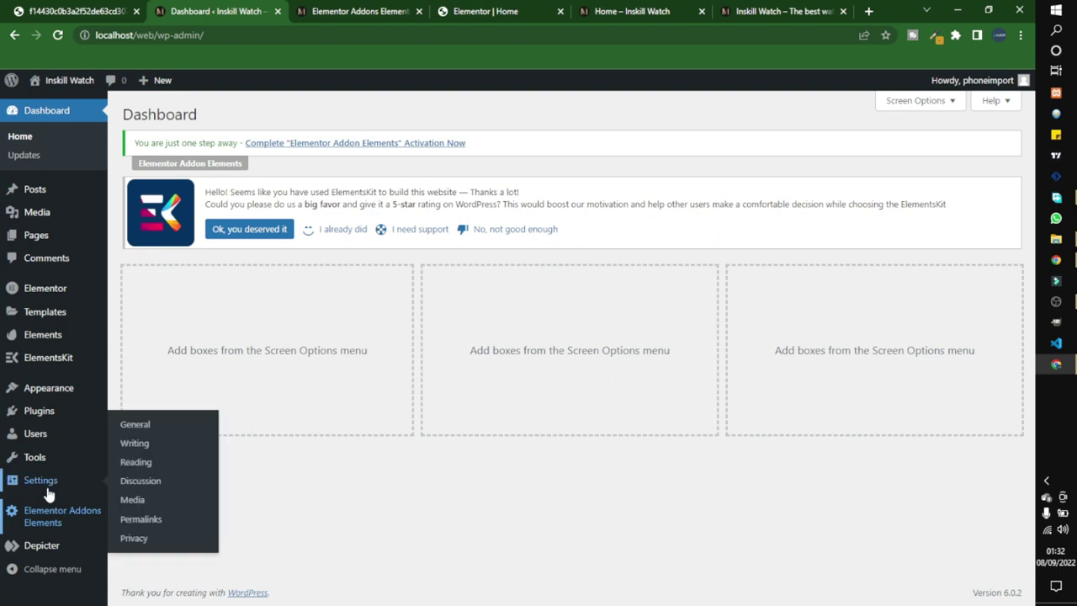
click(135, 462)
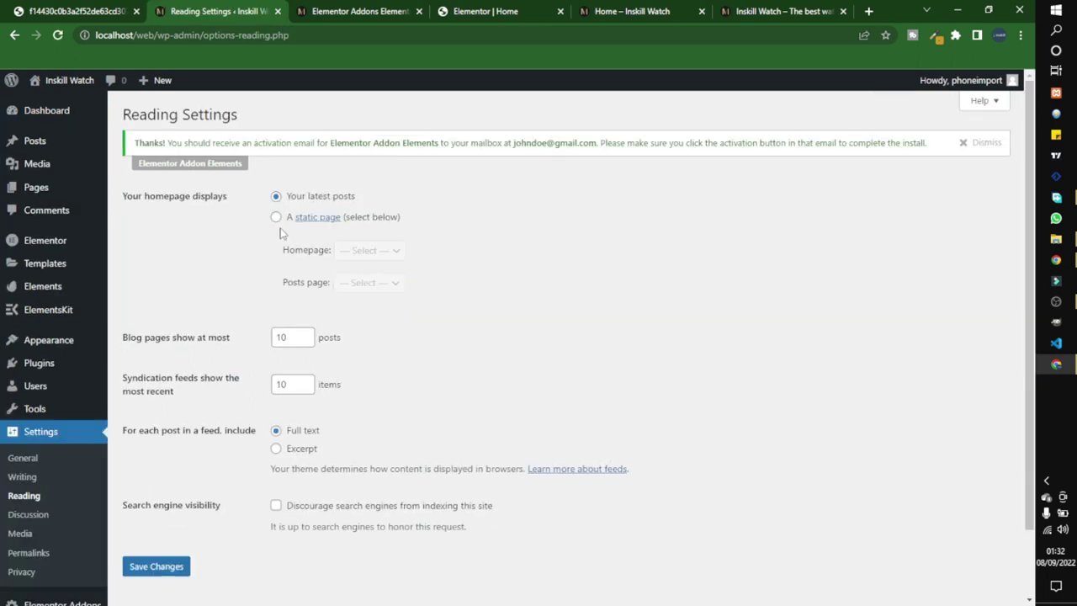
click(277, 219)
click(358, 261)
click(355, 279)
click(359, 282)
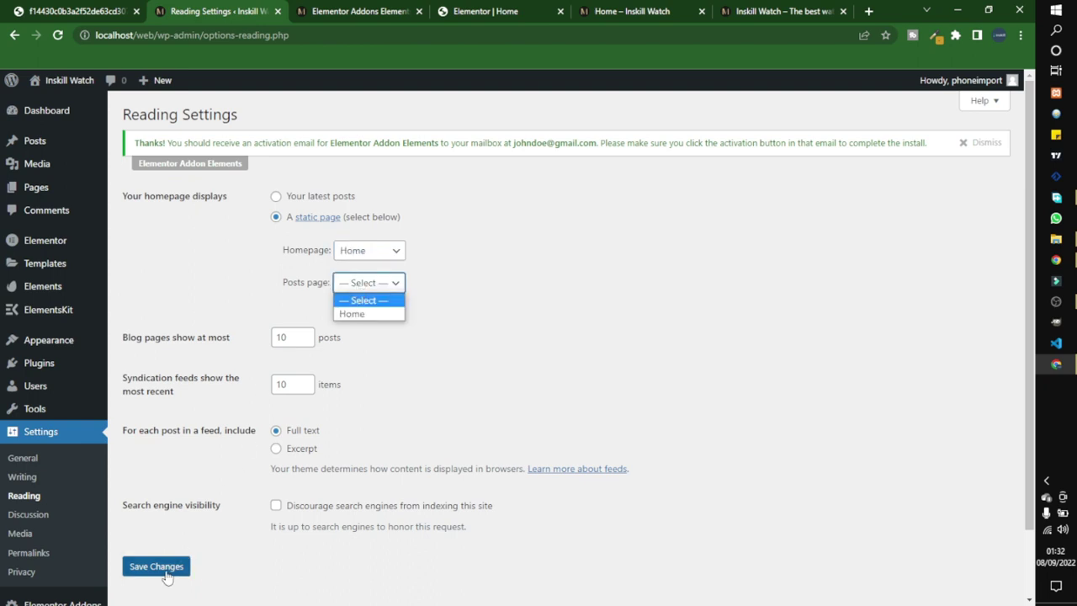
click(452, 452)
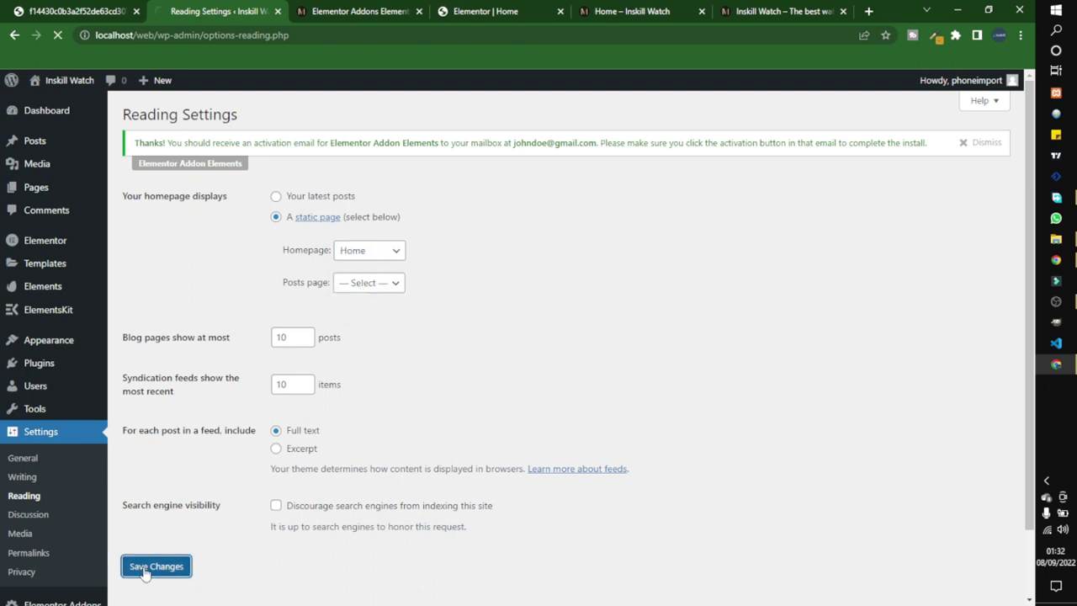
Step: Switch to the live site in the Galaxy S9+ device view and examine its hero, feature cards and content switcher
click(592, 6)
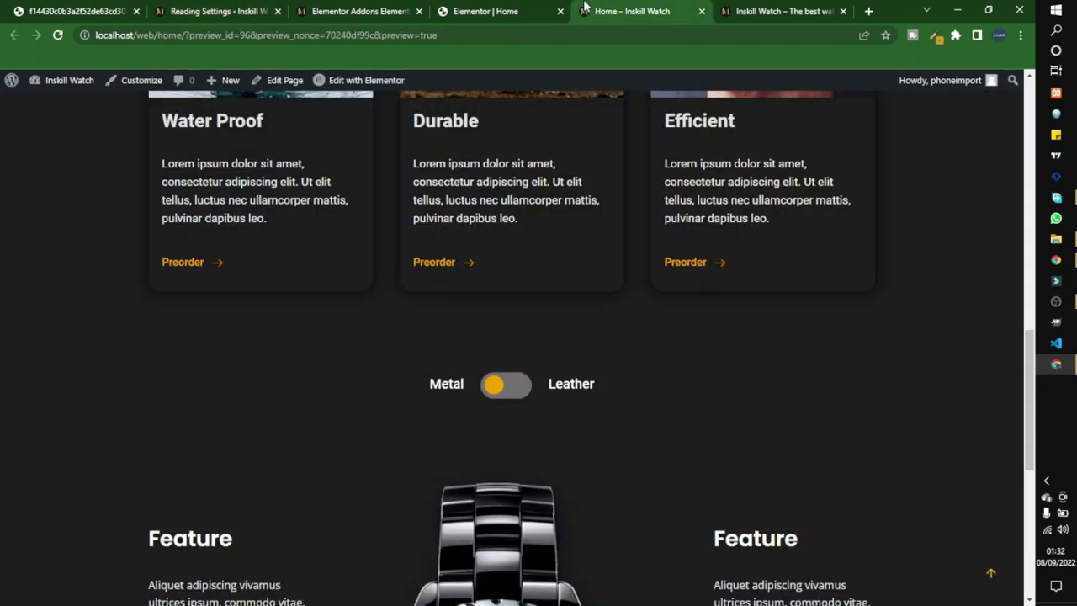
click(738, 7)
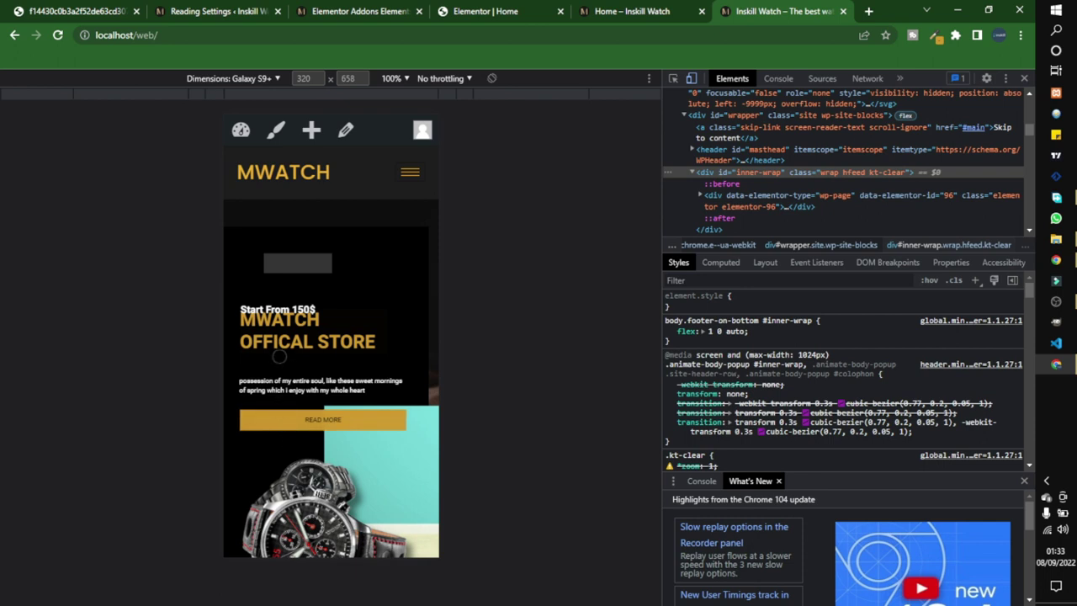
scroll(290, 380, down, 10)
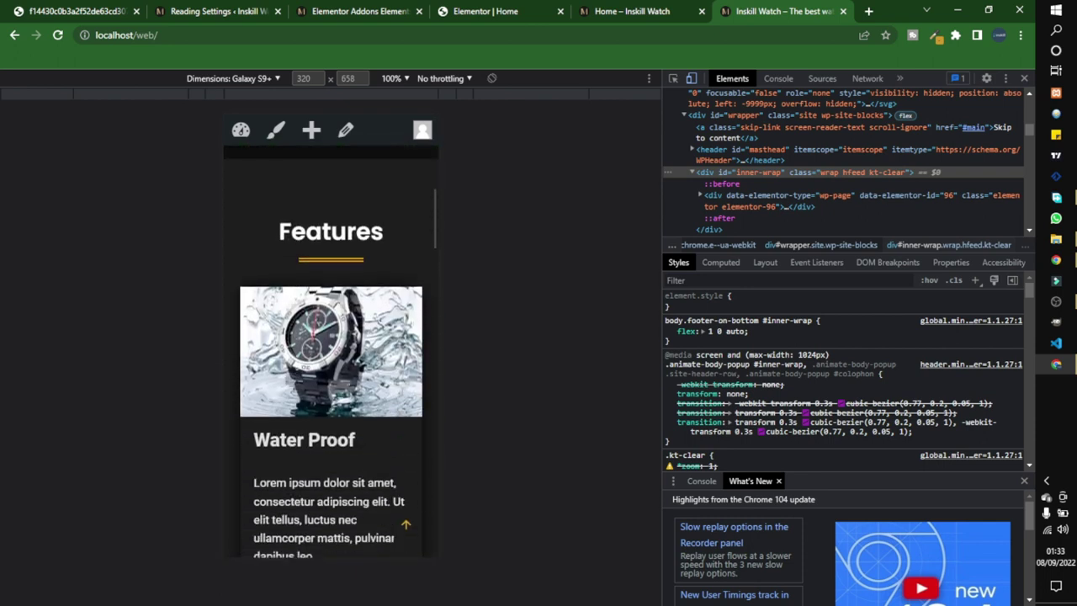
scroll(291, 379, down, 8)
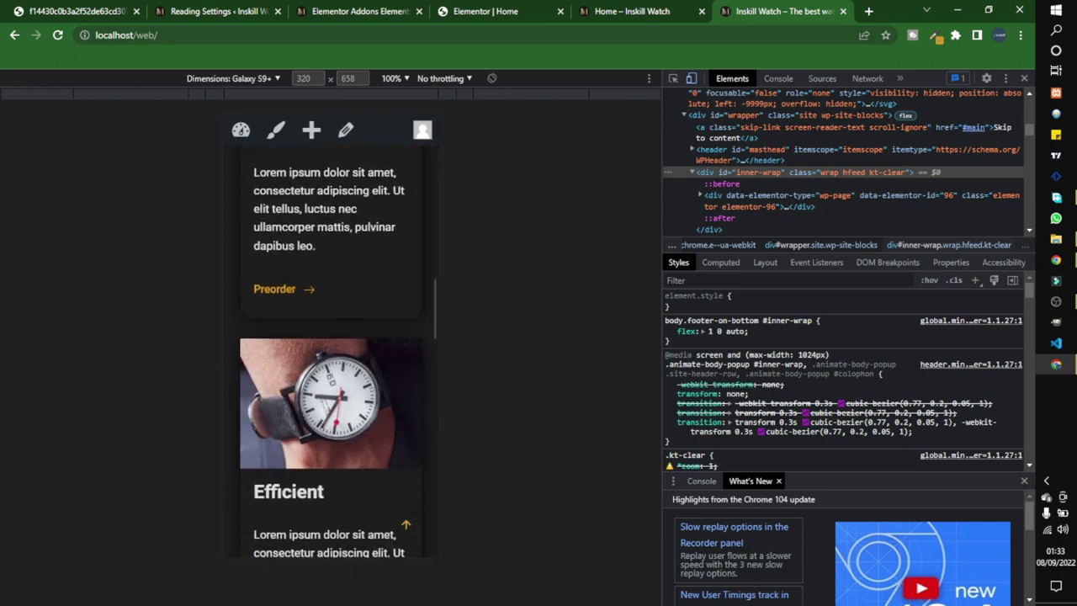
scroll(292, 380, down, 5)
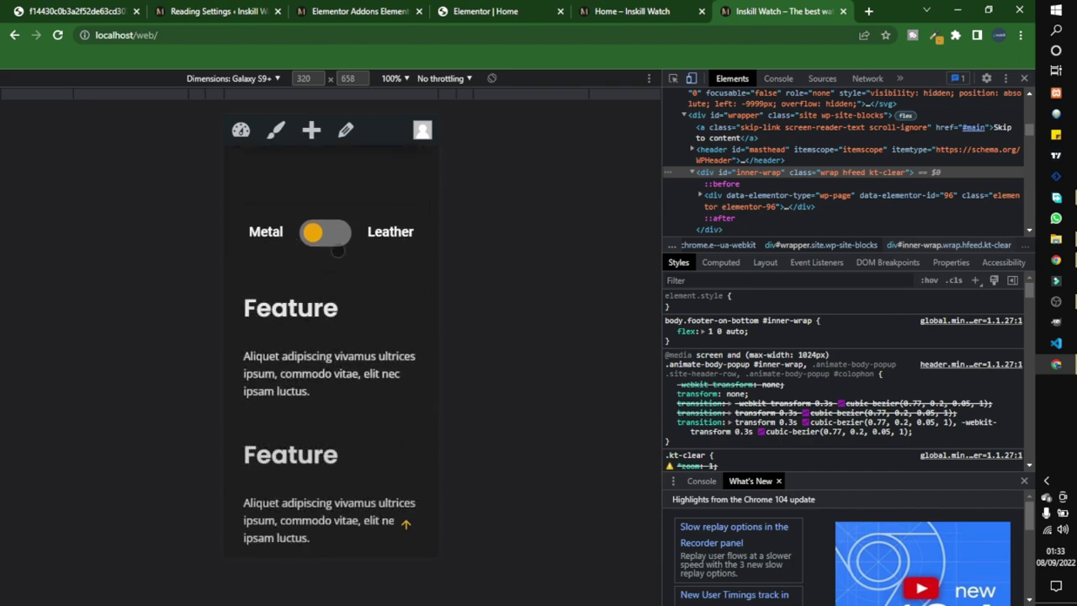
scroll(337, 268, down, 1)
Step: Return to the Elementor editor, copy the Features section and paste it at the end of the page
key(ctrl+4)
scroll(504, 335, up, 10)
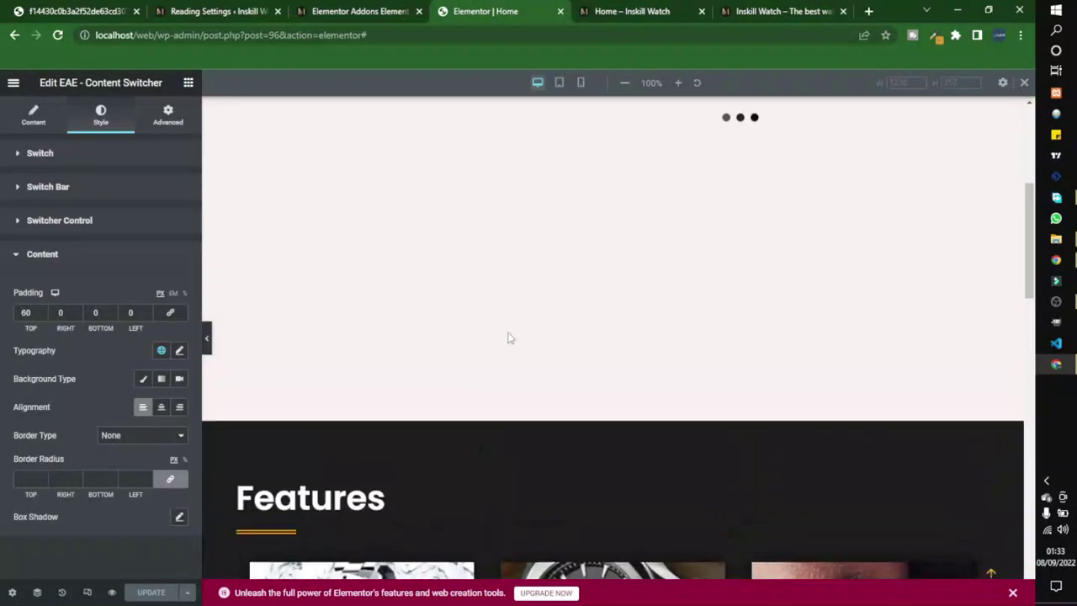
scroll(505, 354, down, 15)
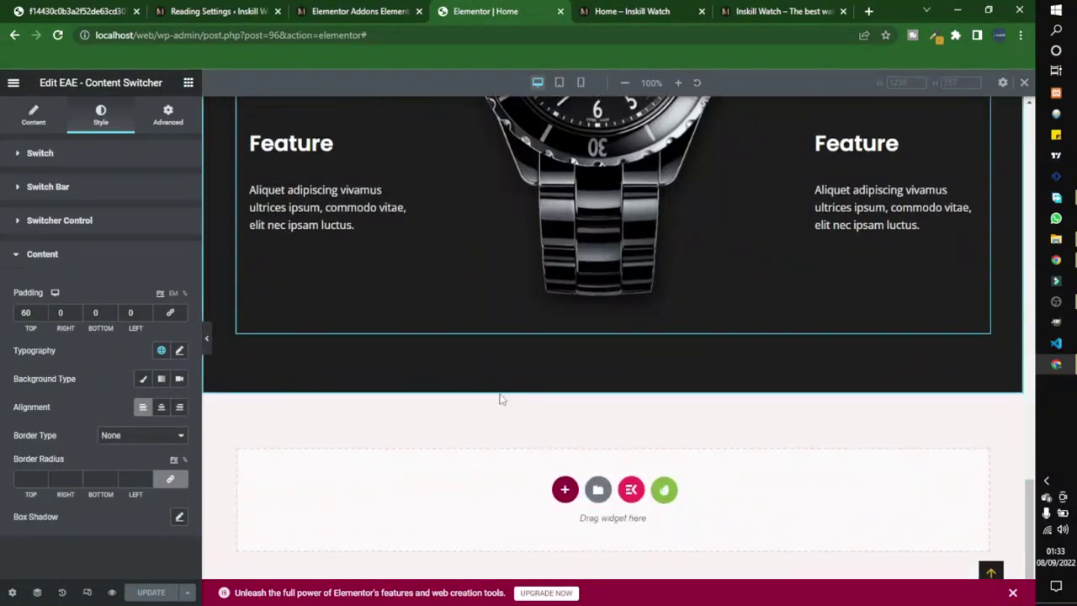
scroll(569, 495, up, 10)
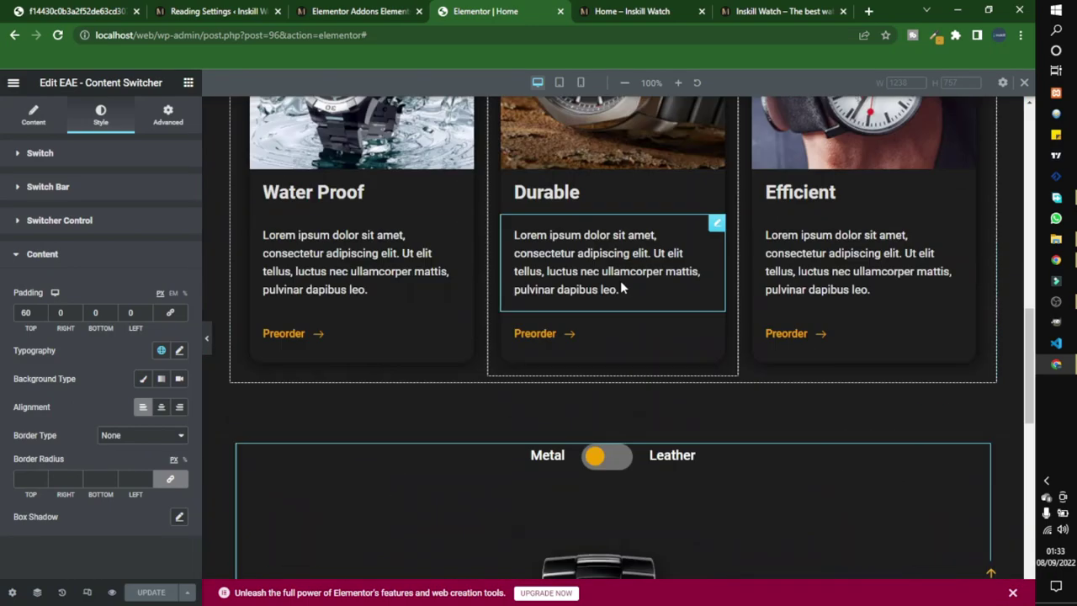
scroll(620, 289, down, 1)
right_click(612, 328)
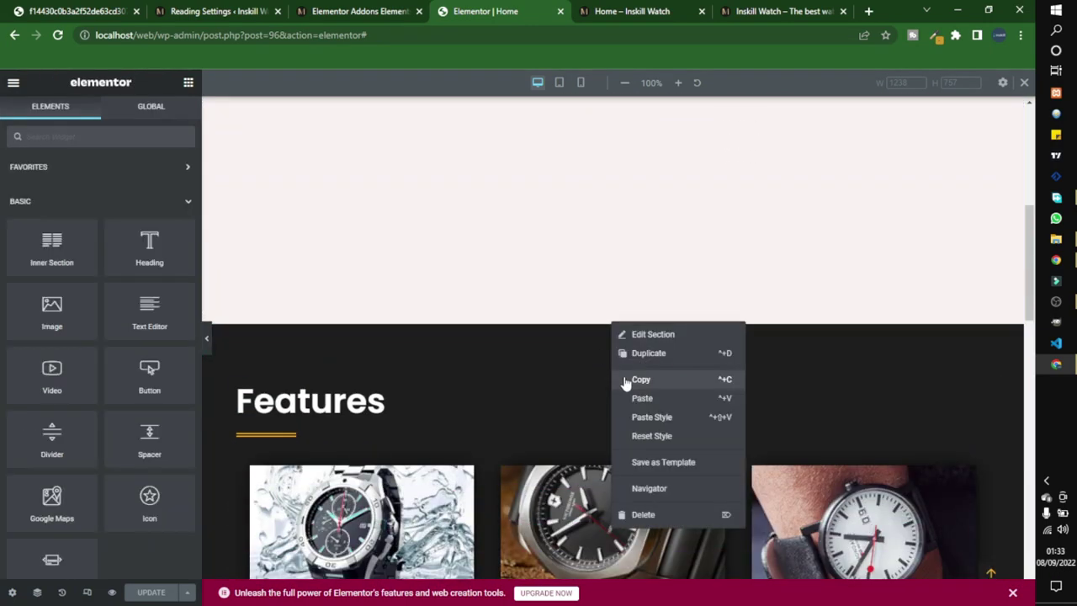
scroll(508, 413, down, 8)
right_click(441, 501)
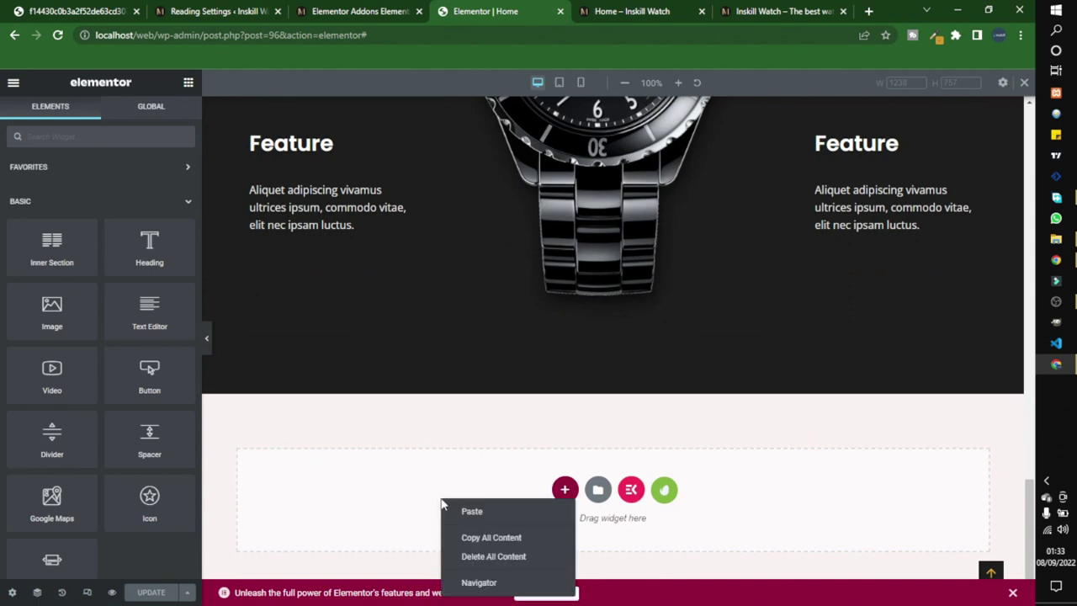
click(462, 515)
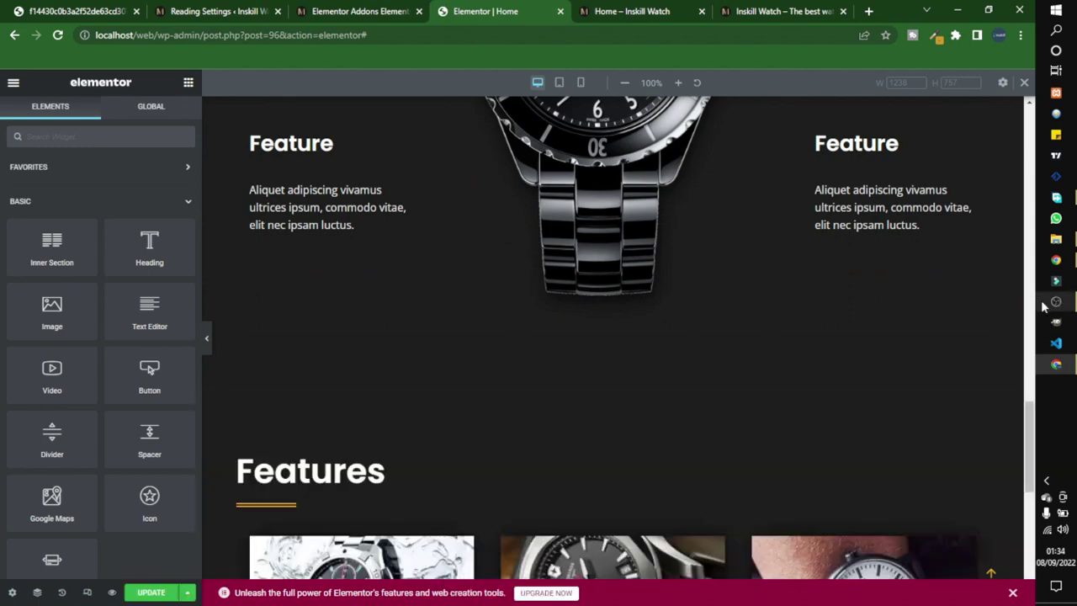
Step: Delete the inner section with the feature cards from the pasted section and change its heading to Reviews
scroll(723, 408, down, 7)
scroll(720, 409, up, 4)
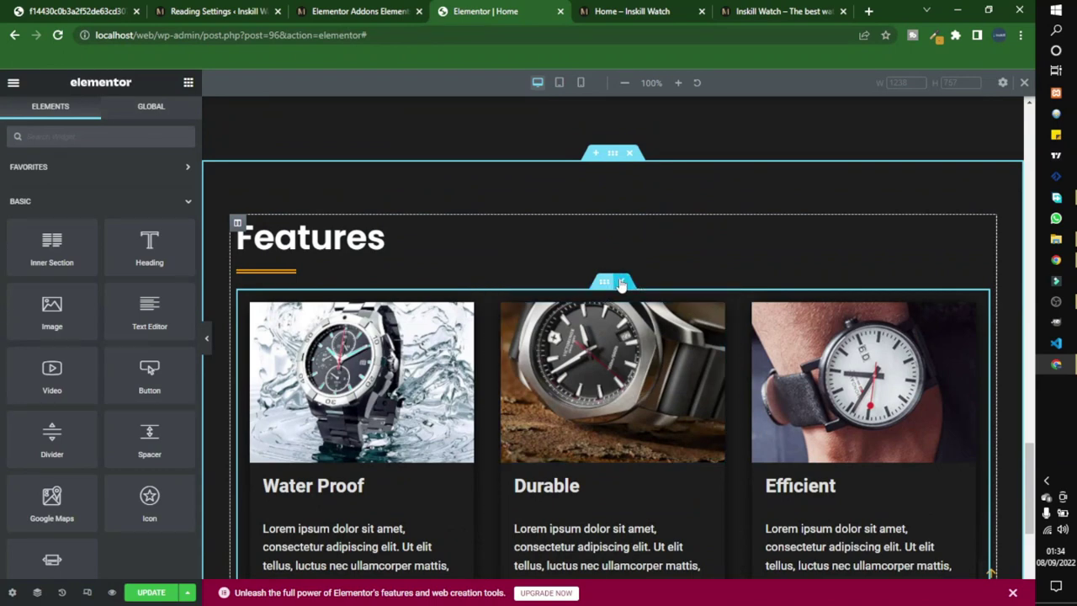
click(621, 282)
click(622, 290)
click(120, 232)
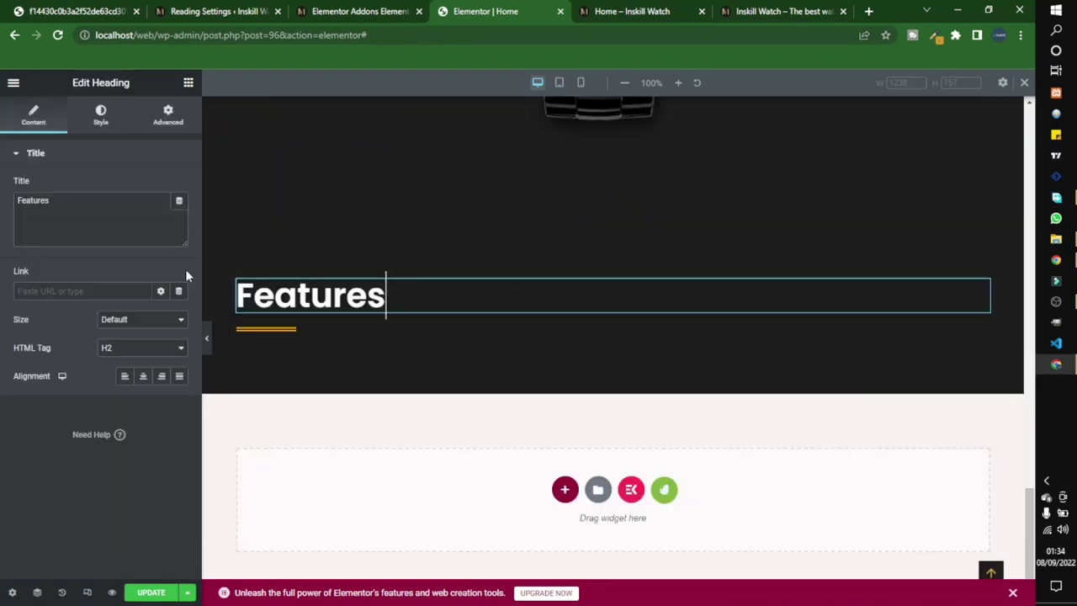
text(Reviews)
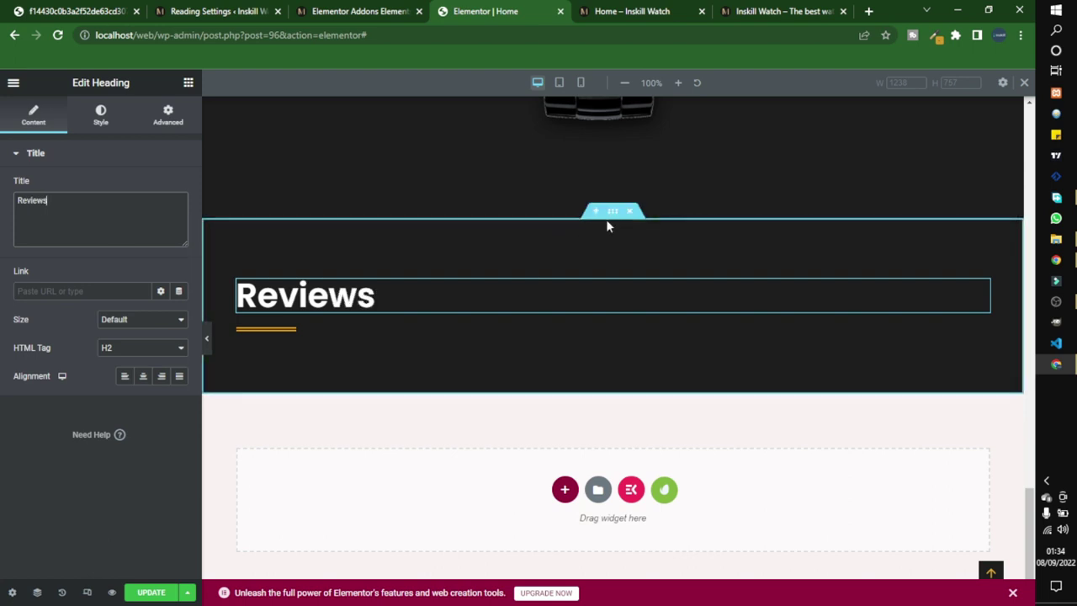
Step: Set the Reviews section's top padding to 0 px and insert a two-column inner section below the heading's divider
click(612, 211)
click(168, 116)
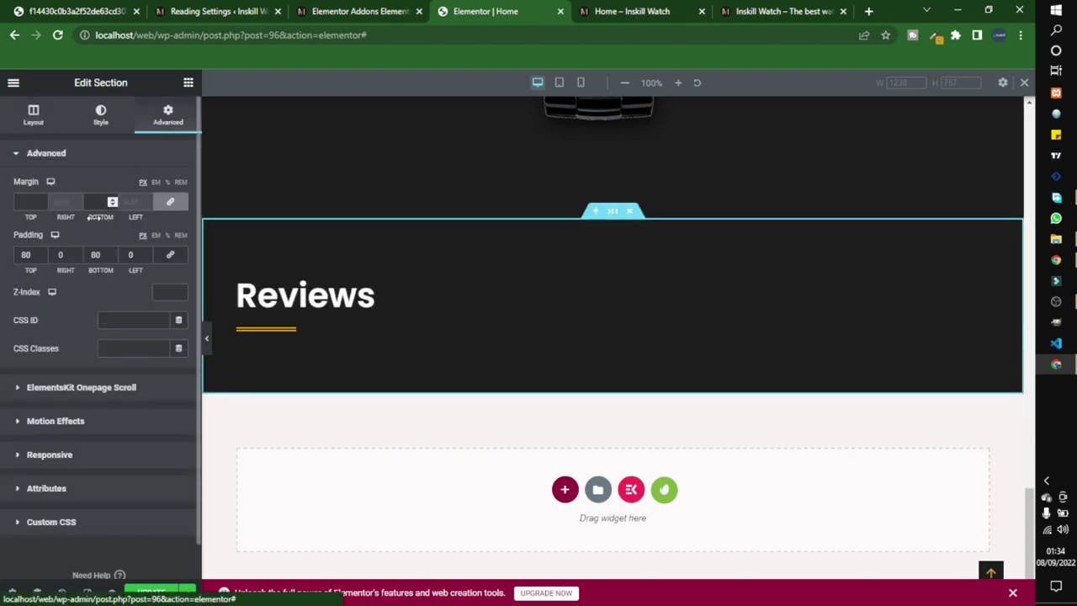
key(BackSpace)
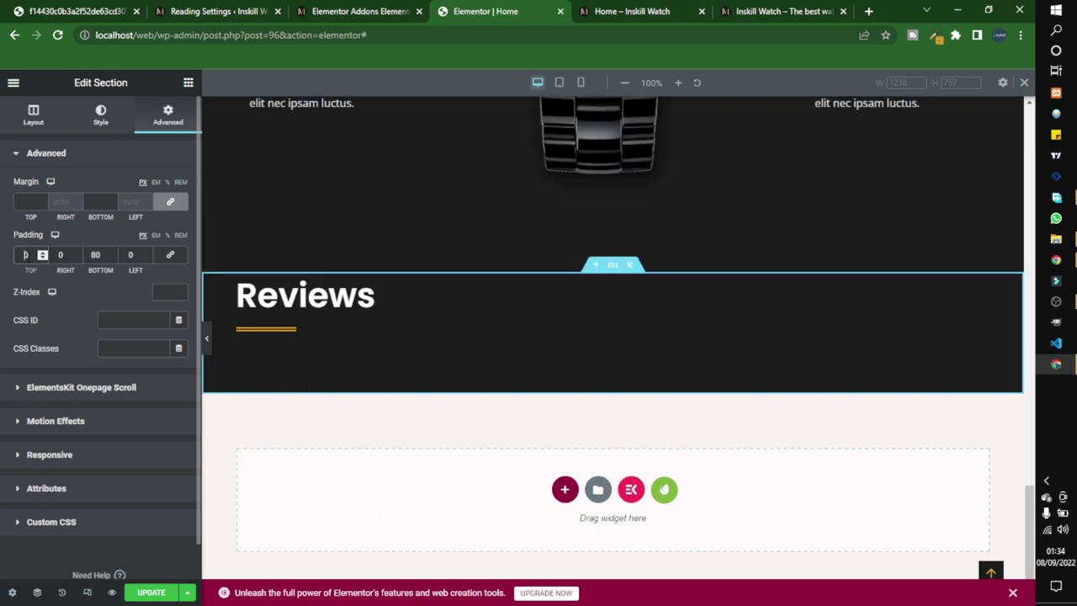
click(188, 84)
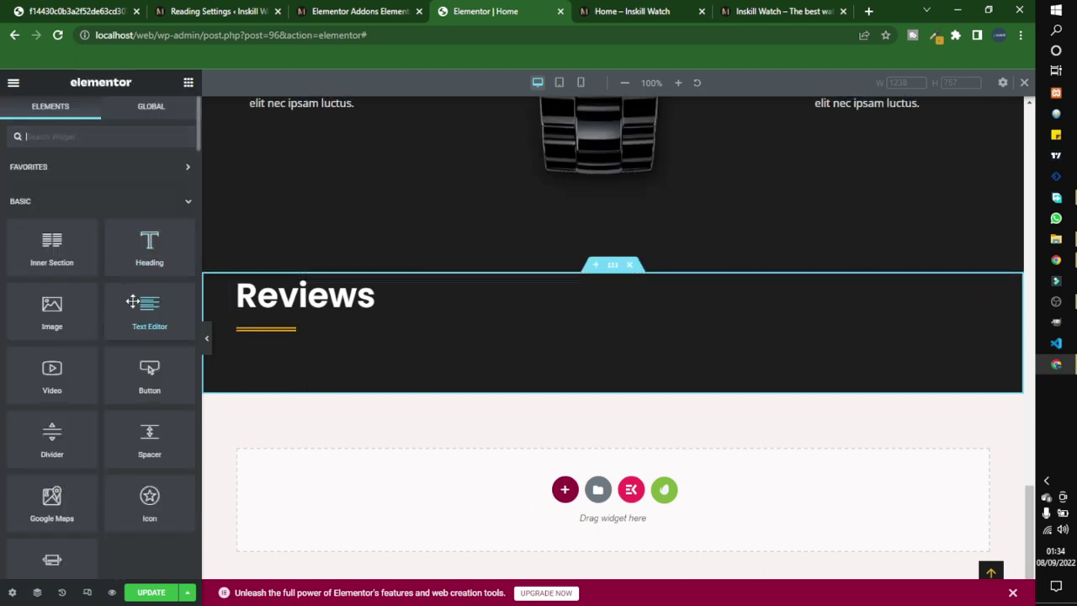
drag(33, 255, 272, 334)
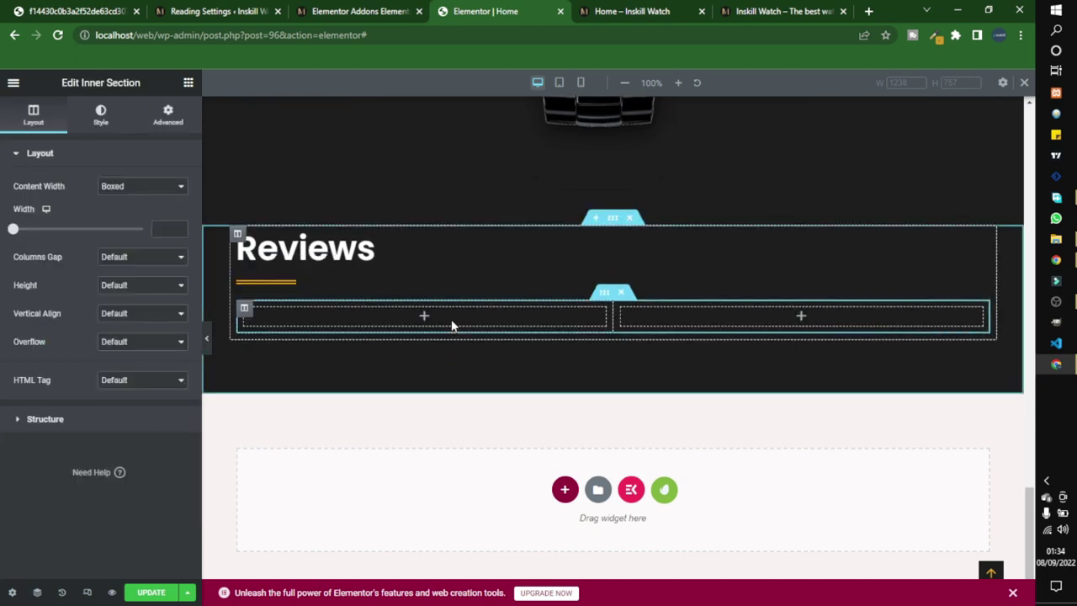
Step: Add an Image widget to the left column of the Reviews inner section and insert the watch-collection picture from the media library
click(188, 84)
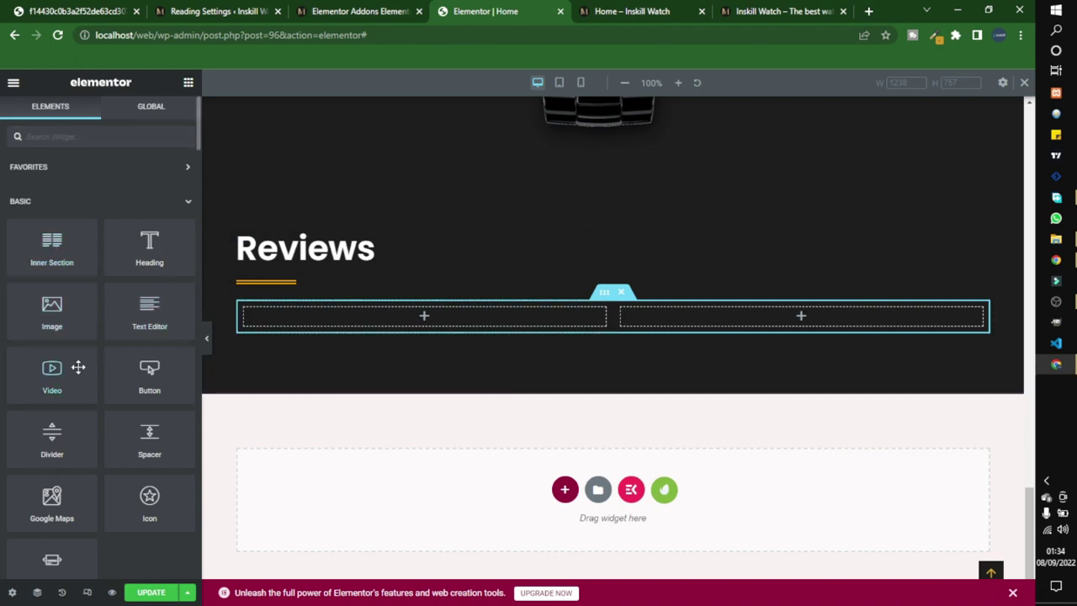
drag(53, 311, 308, 308)
click(67, 252)
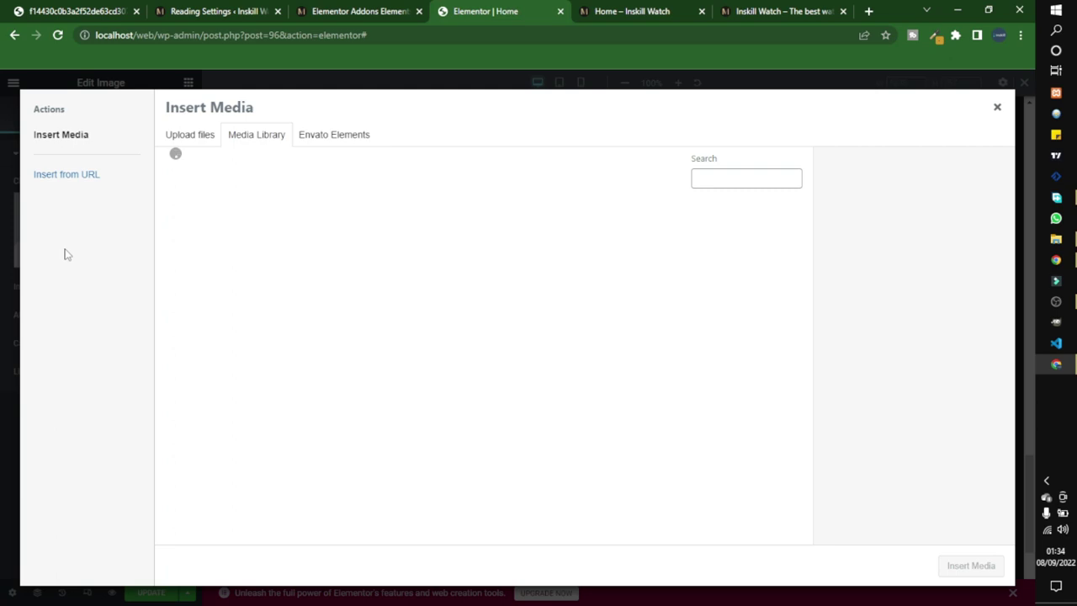
click(740, 267)
click(969, 565)
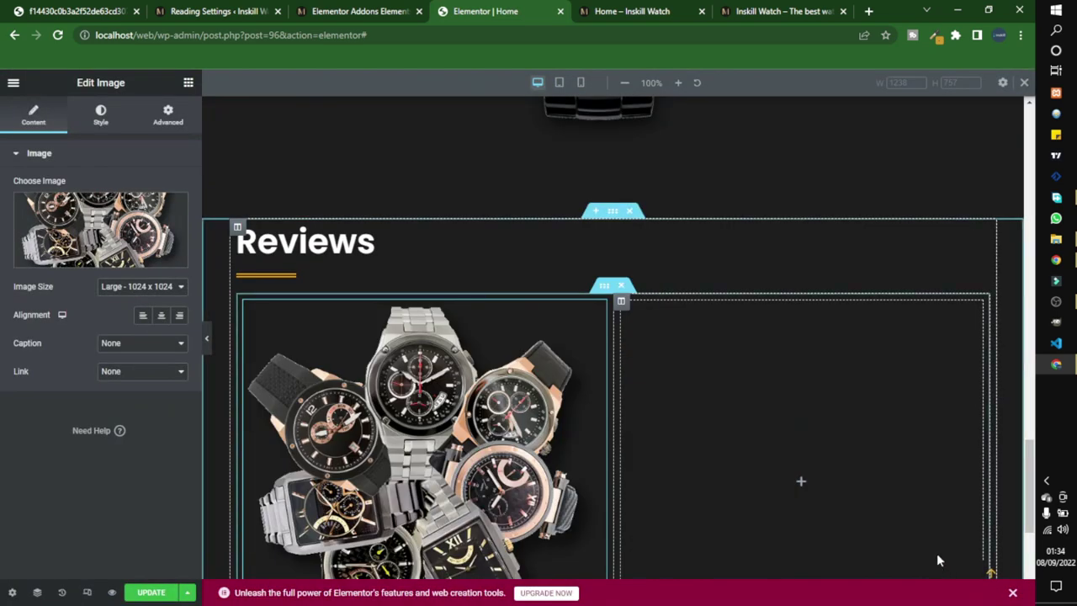
Step: Search the widgets for "tes" and place the ElementsKit Testimonial widget in the empty column beside the watch image
scroll(513, 412, down, 3)
scroll(514, 411, up, 3)
scroll(624, 366, up, 3)
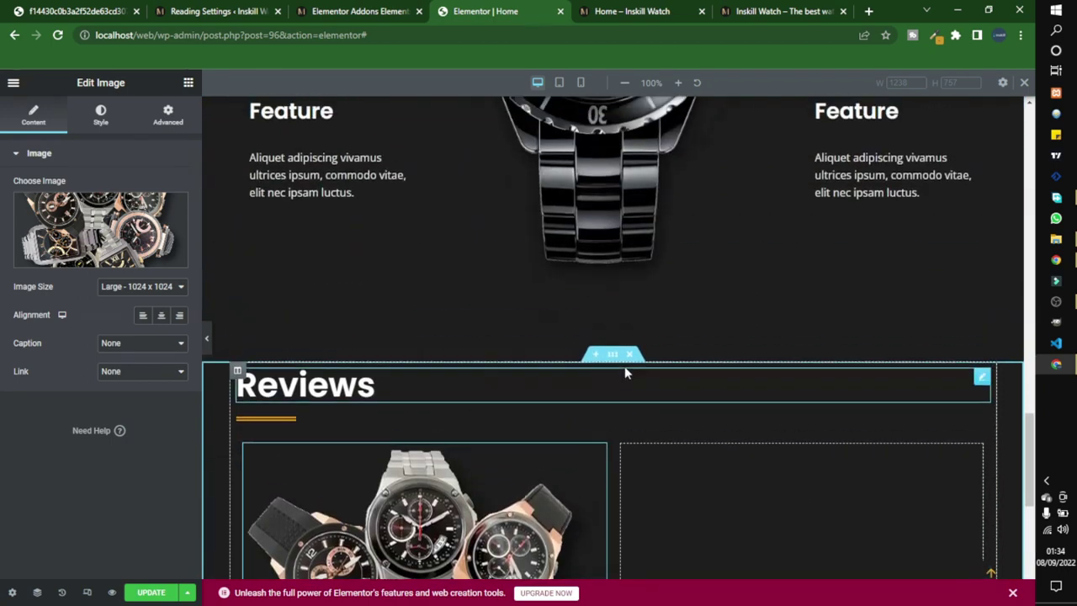
scroll(567, 355, down, 1)
scroll(737, 437, down, 2)
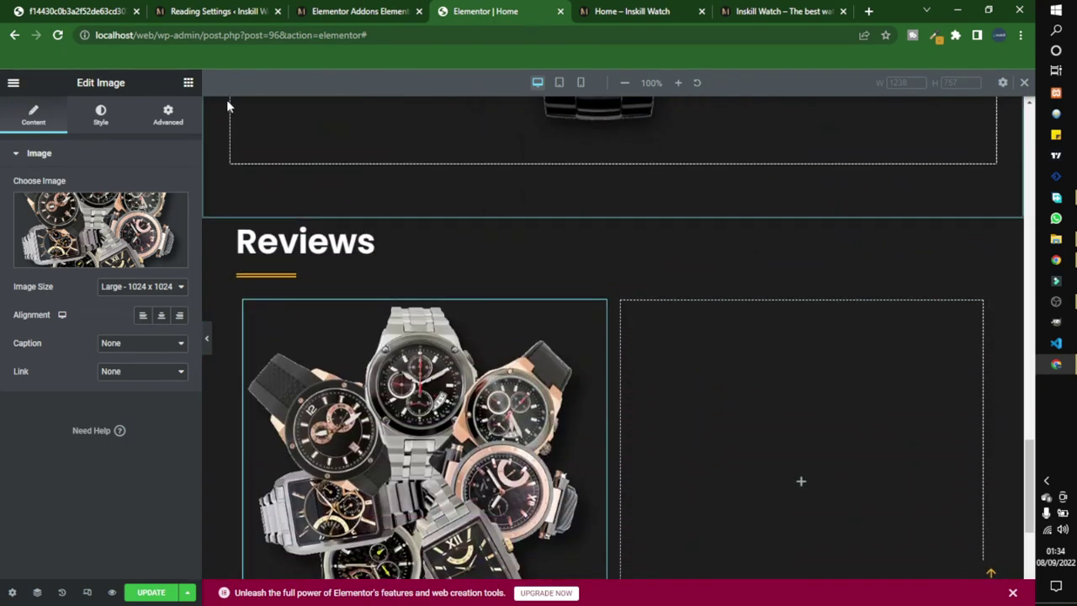
key(Delete)
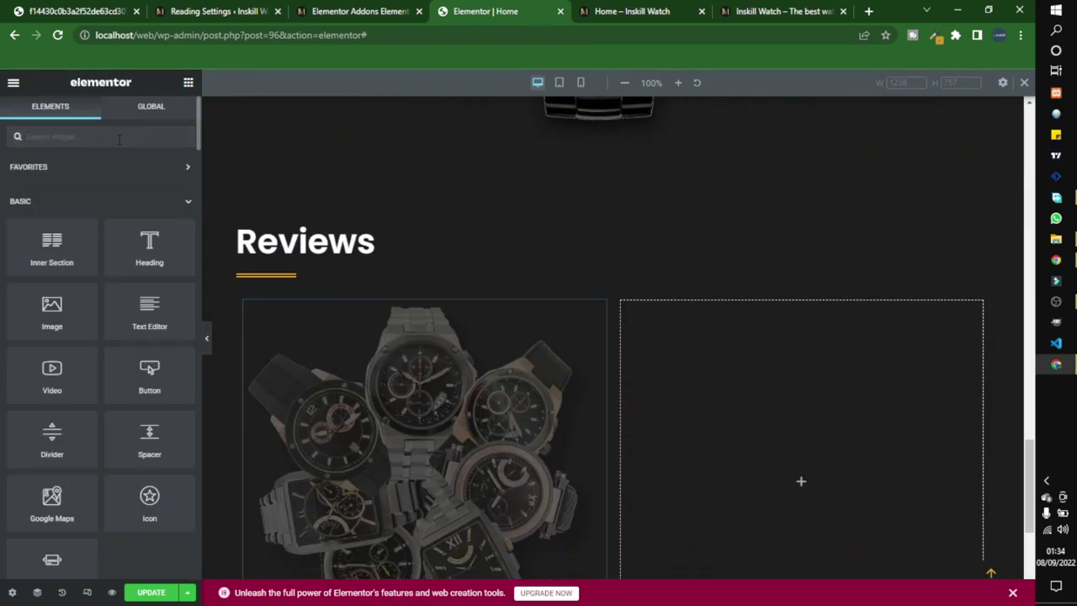
click(120, 137)
text(tes)
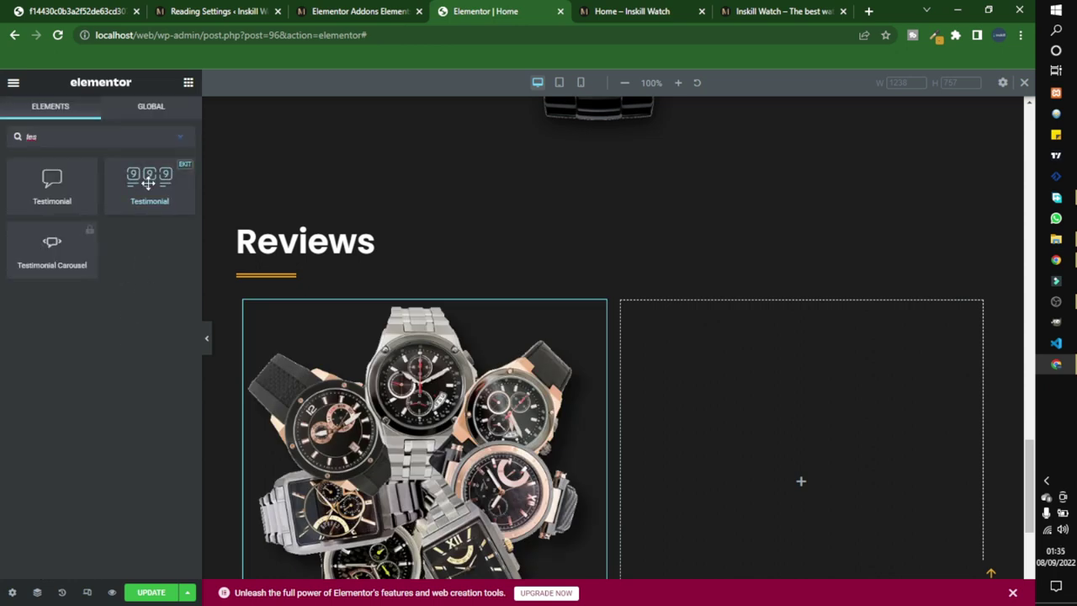
drag(154, 186, 696, 369)
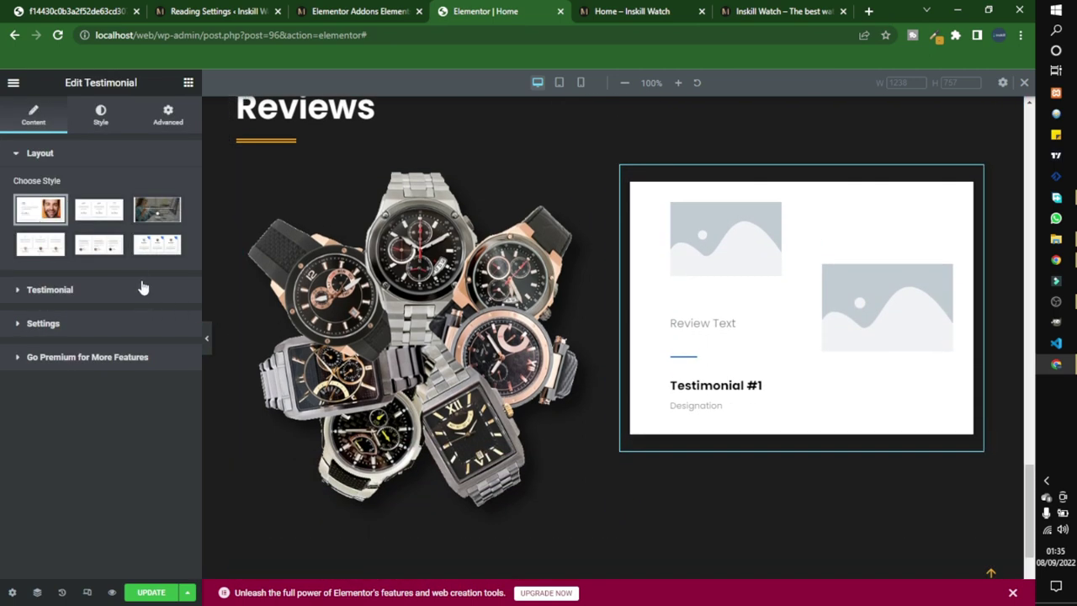
Step: Try other testimonial layouts and choose the style with a centred quote icon and the avatar overlapping the card's lower edge
click(100, 214)
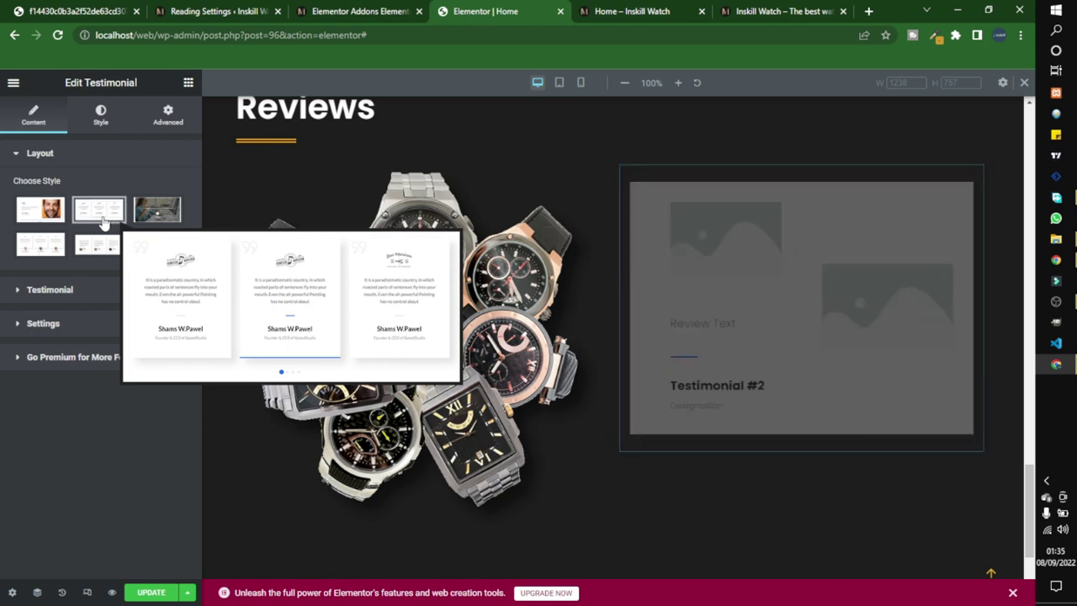
click(109, 245)
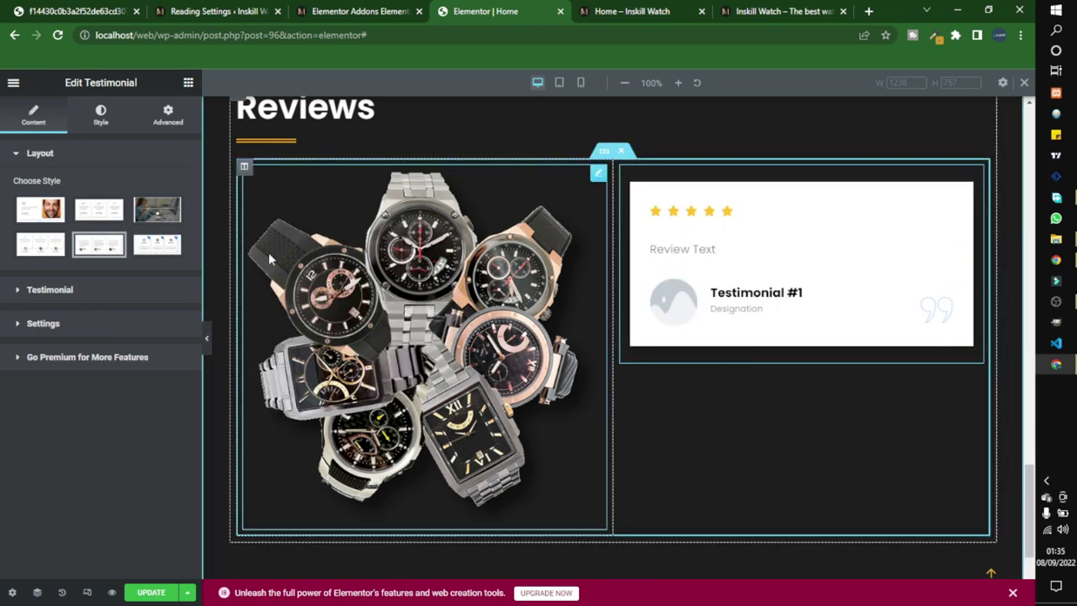
click(27, 246)
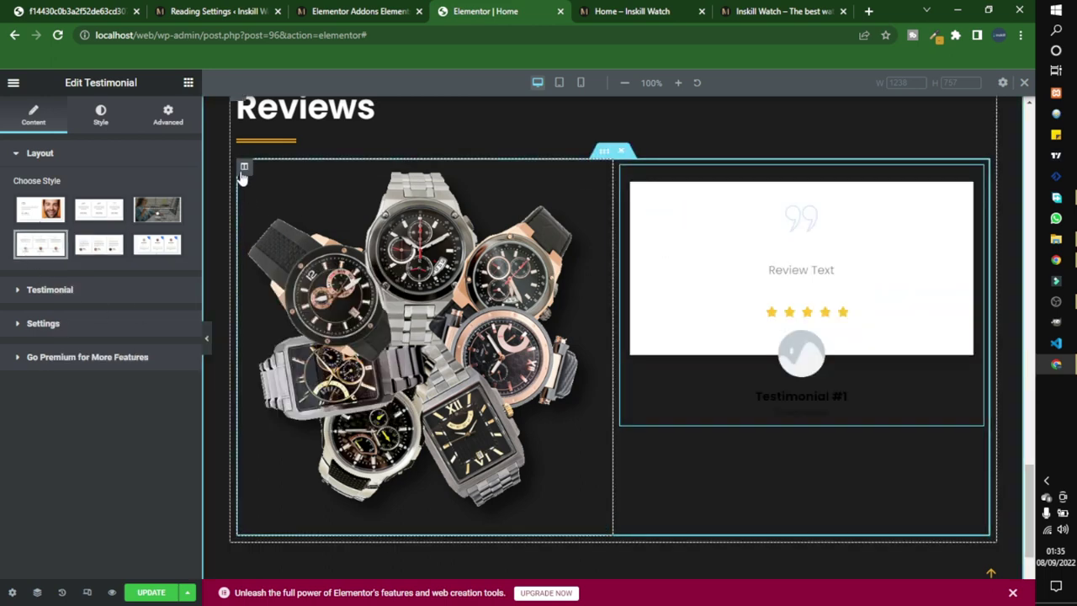
Step: Set the width of the column holding the watch image to 40%
click(244, 166)
double_click(160, 185)
text(30)
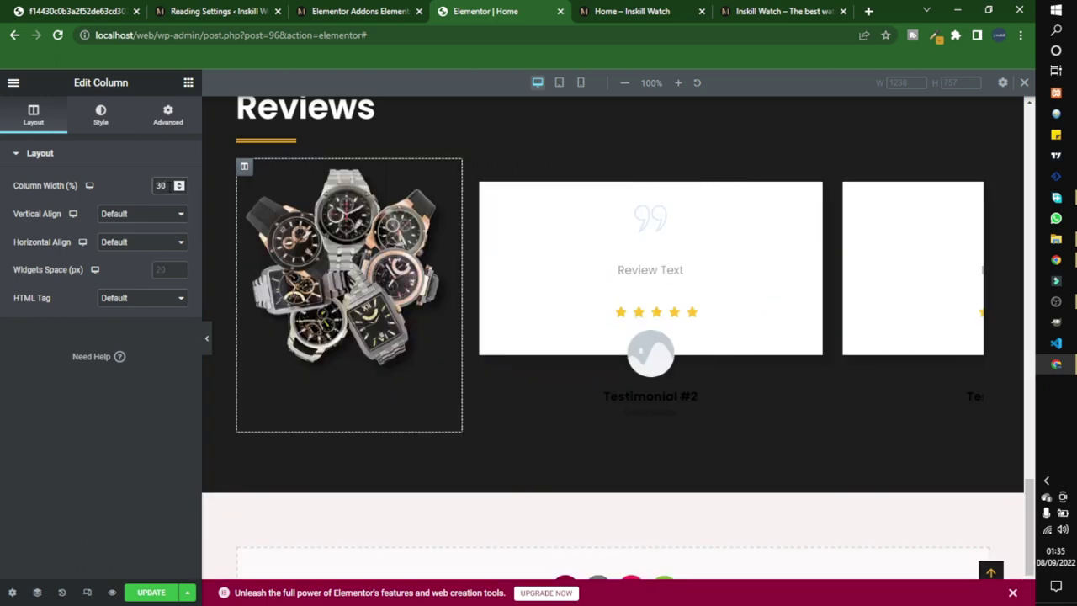
key(BackSpace)
key(BackSpace)
text(40)
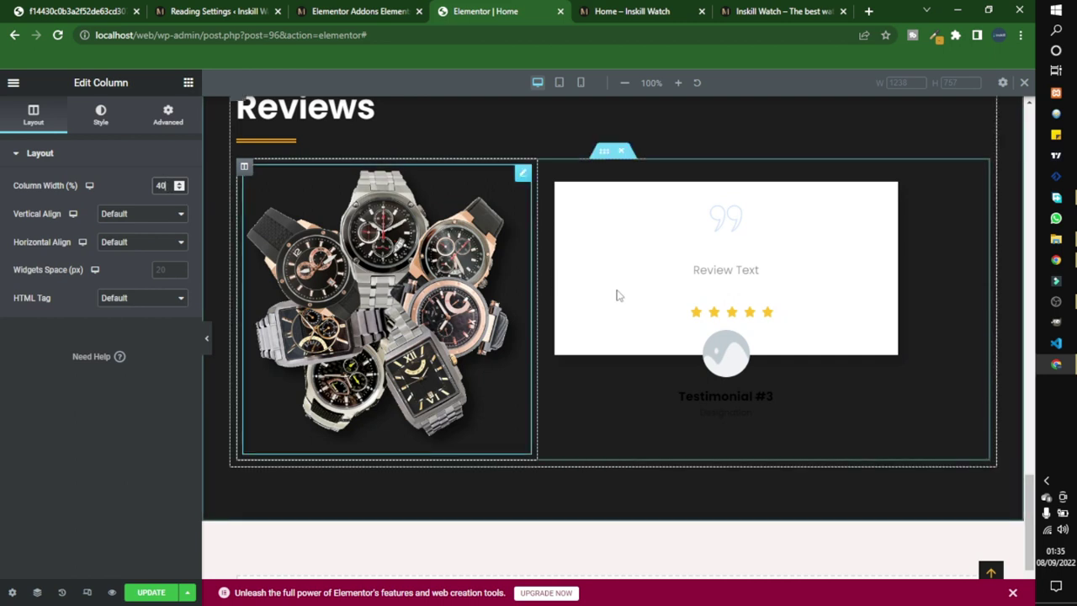
Step: Set the Testimonial widget to show 2 slides at a time
click(976, 173)
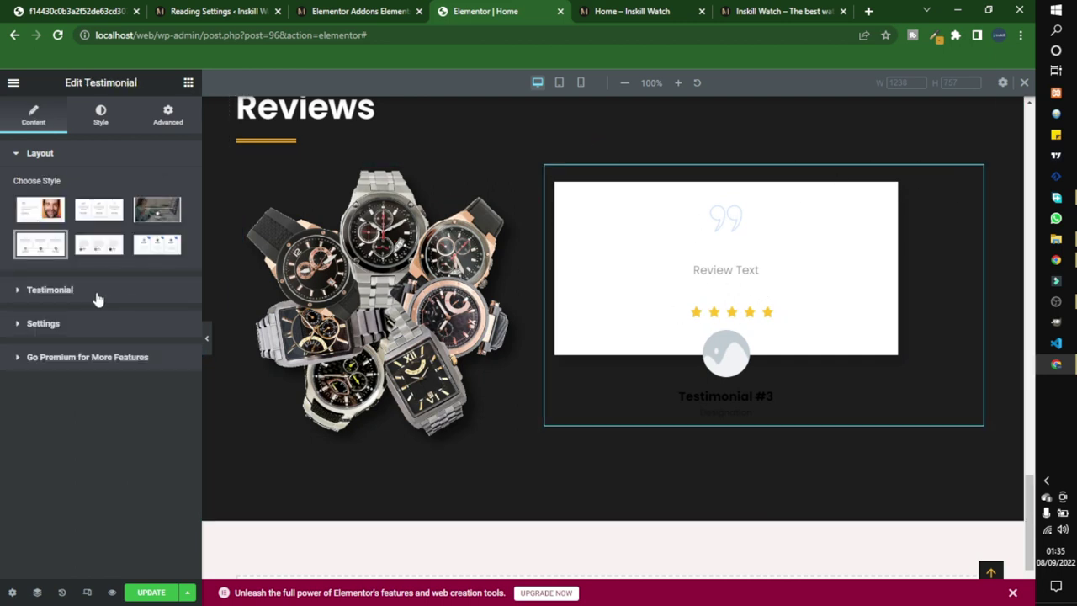
click(51, 289)
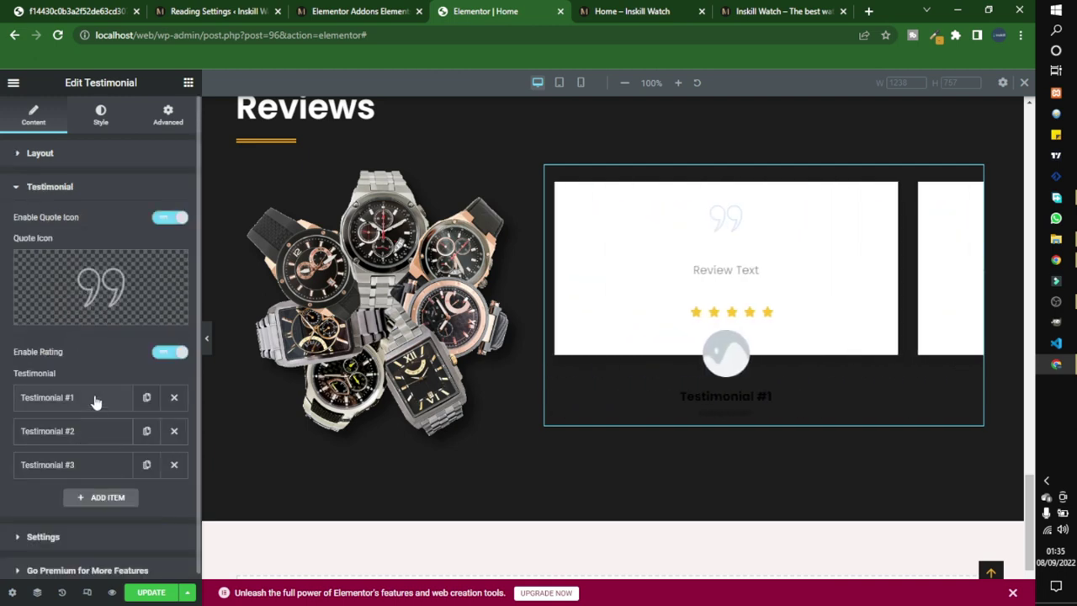
click(63, 167)
click(52, 324)
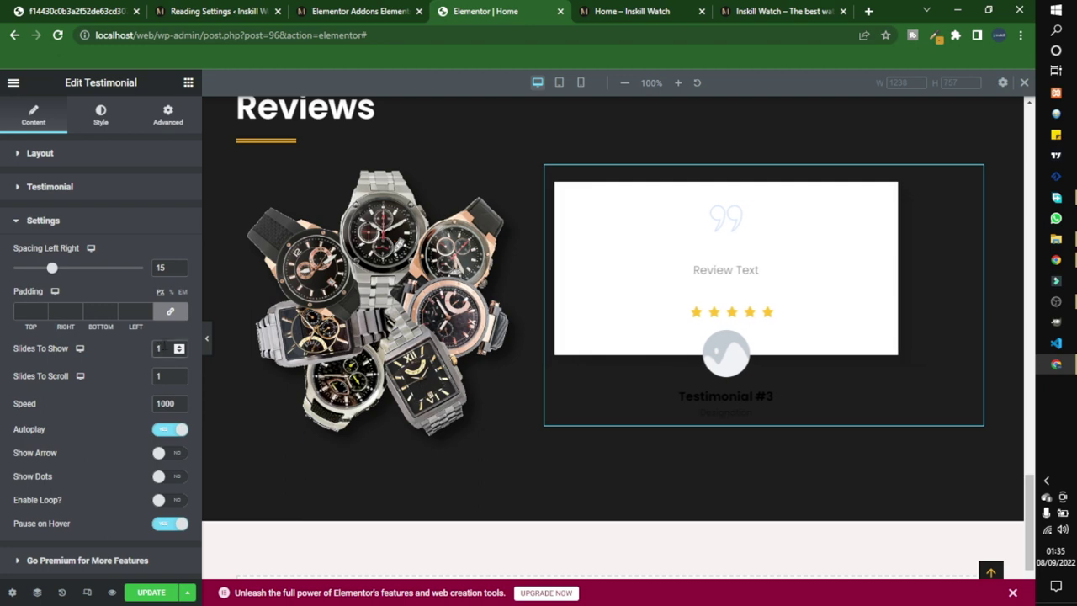
click(179, 344)
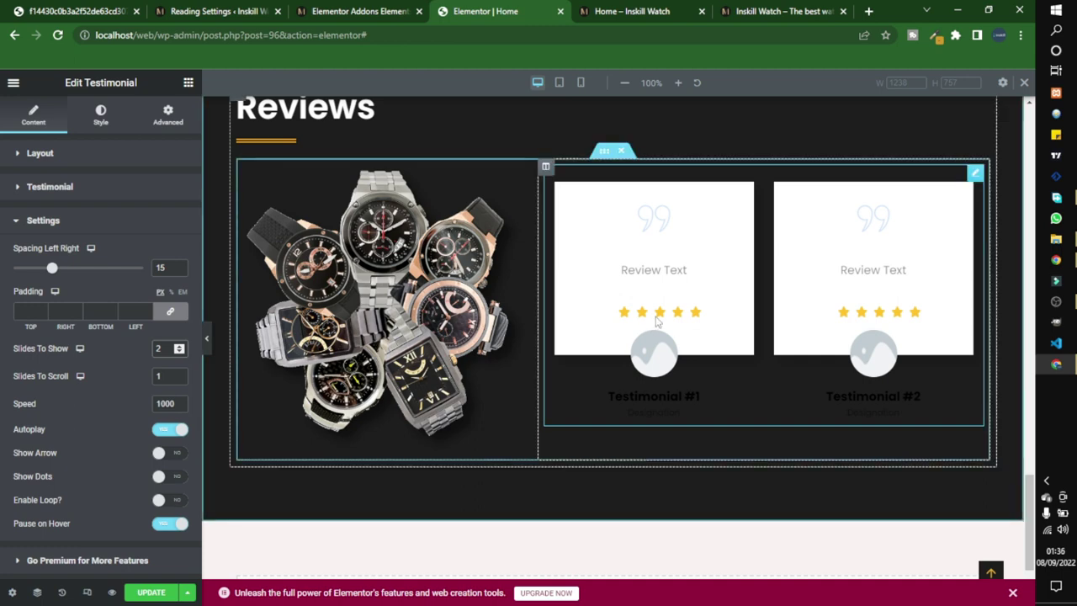
Step: Open the first testimonial item for editing, then go to lipsum.com in a new browser tab and copy a Lorem Ipsum passage
click(40, 190)
click(80, 393)
scroll(80, 398, down, 3)
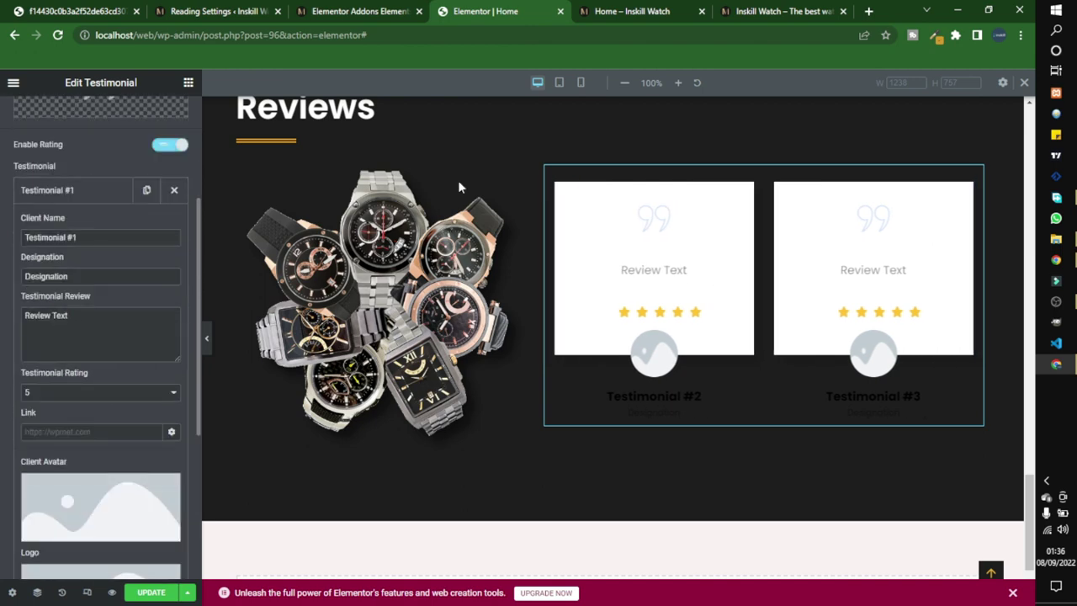
double_click(869, 11)
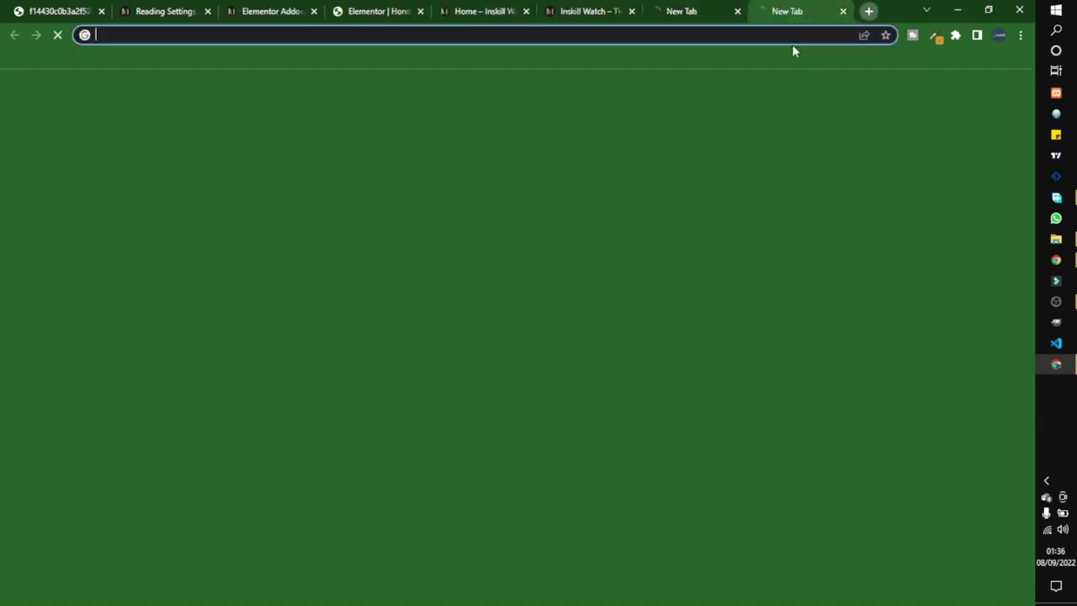
click(671, 36)
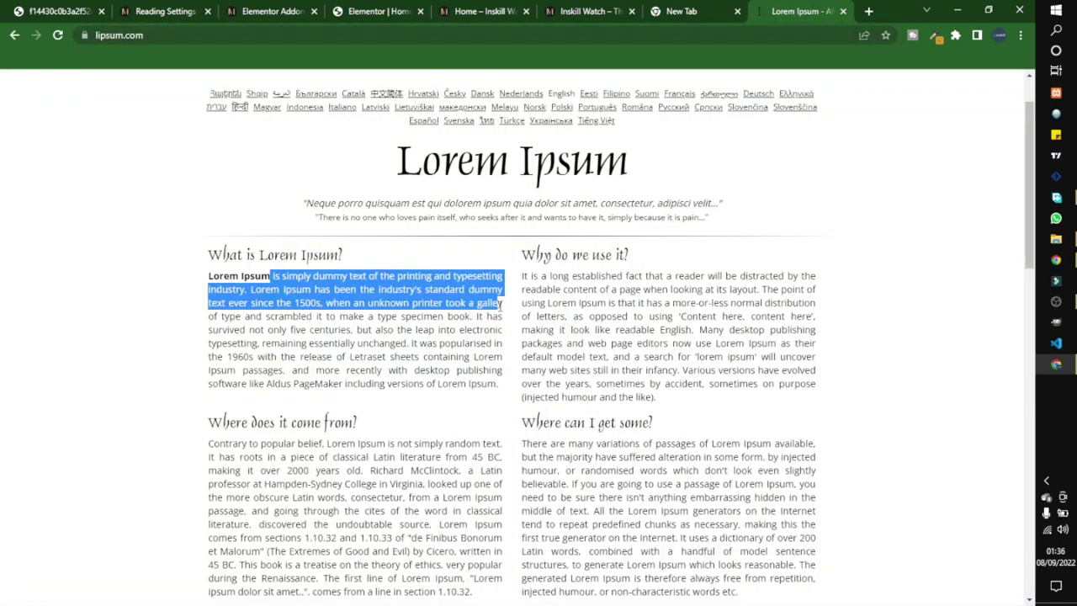
drag(493, 303, 503, 317)
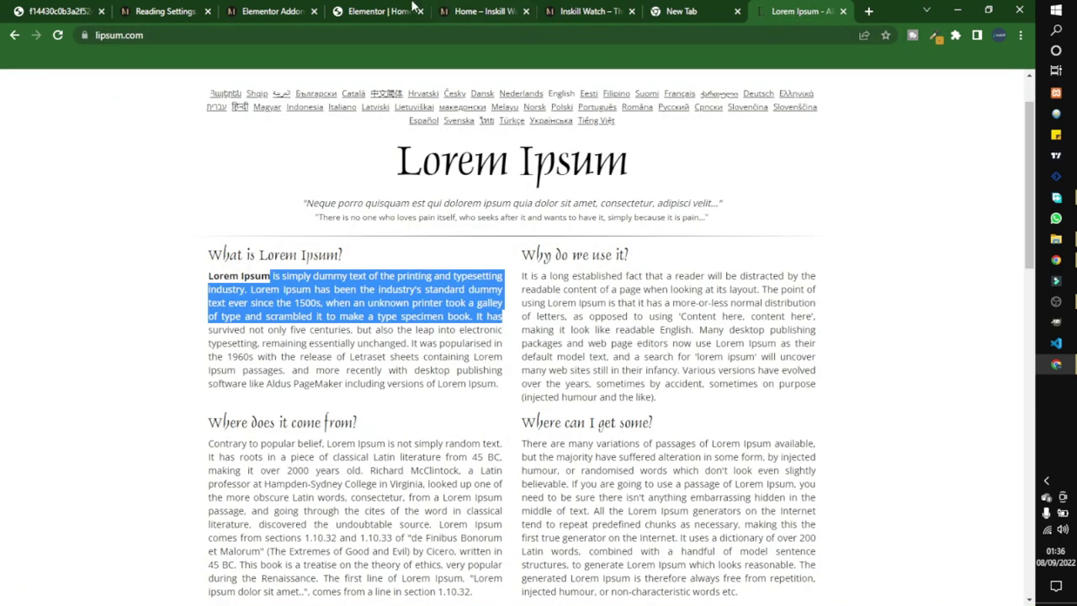
Step: Return to the Elementor editor, replace the first testimonial's review with the copied text and trim it to end at "standard dummy"
click(291, 8)
click(370, 8)
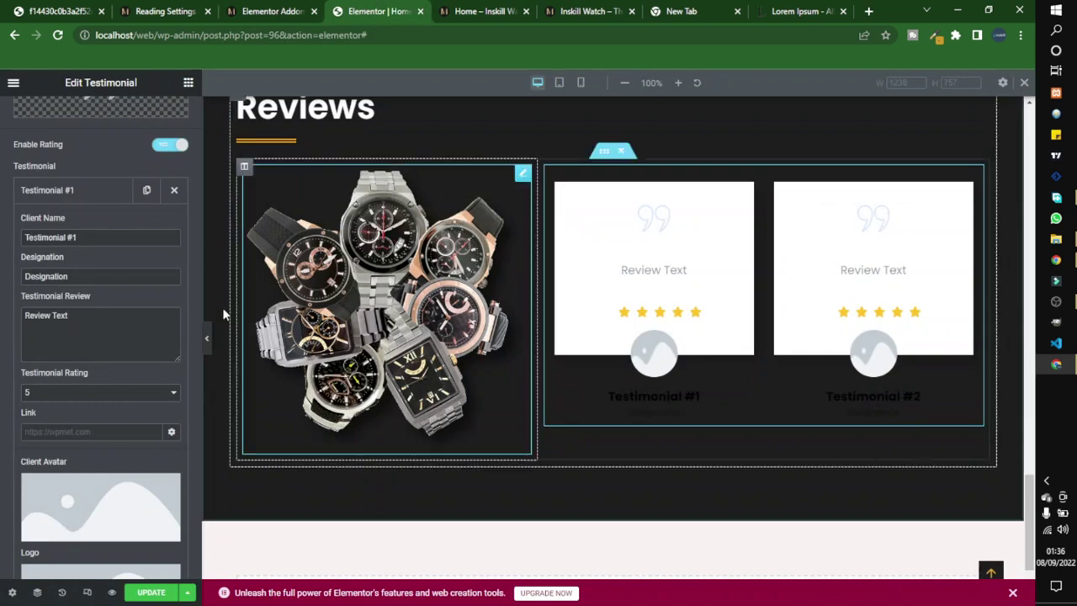
drag(69, 316, 24, 316)
key(ctrl+v)
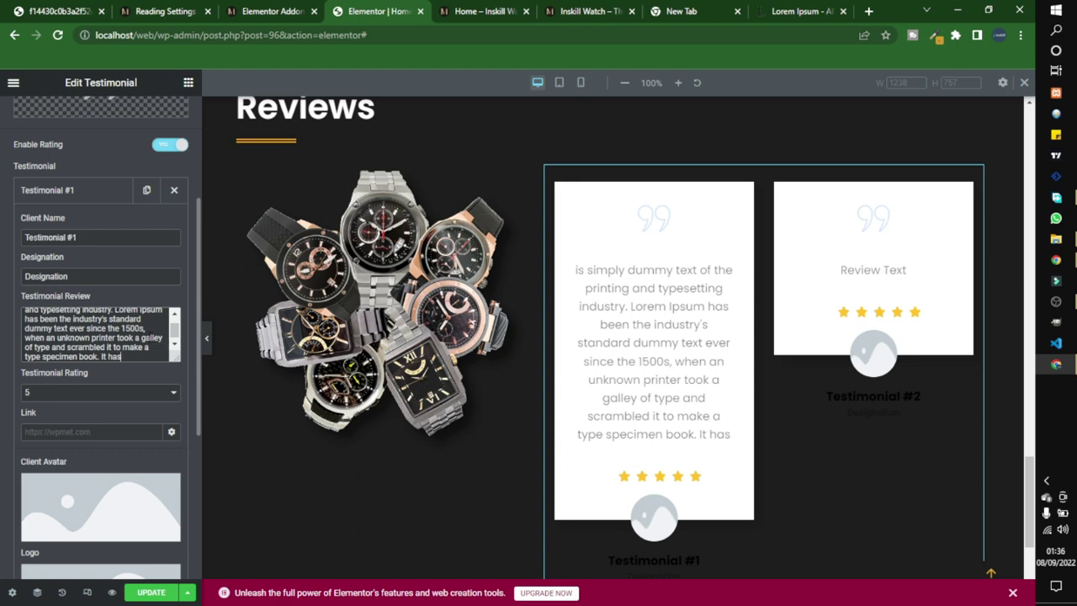
drag(123, 357, 46, 328)
key(BackSpace)
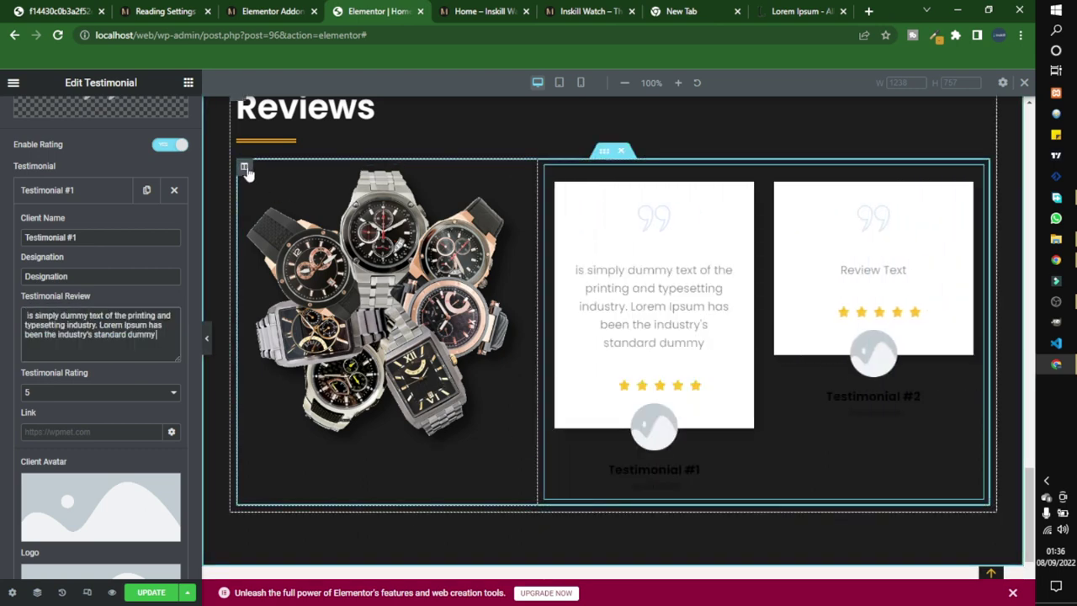
Step: Set the vertical alignment of both the image column and the testimonial column to Middle
click(244, 168)
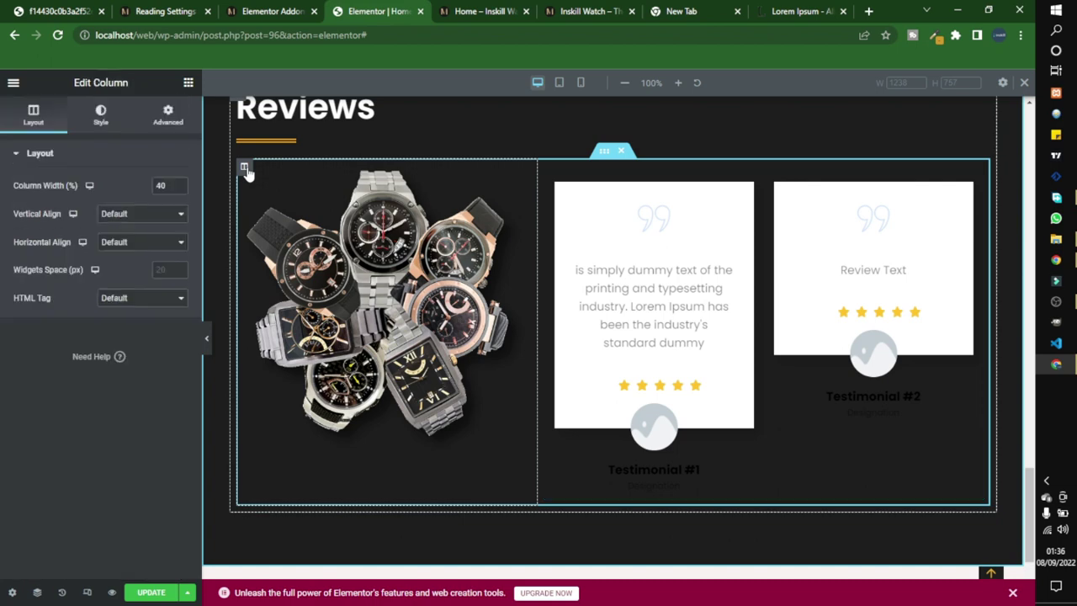
click(141, 215)
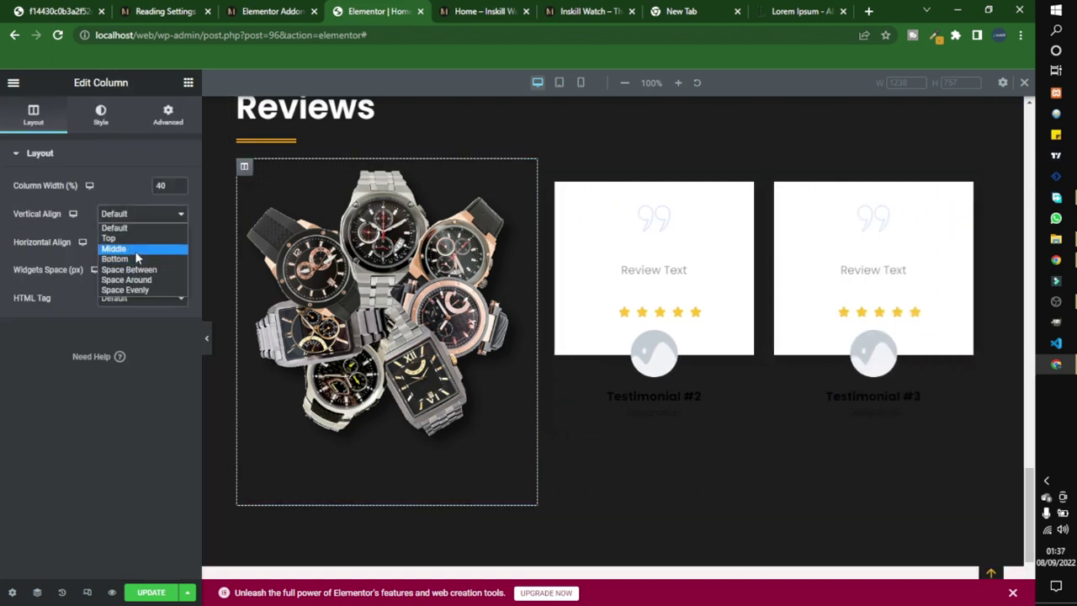
click(136, 250)
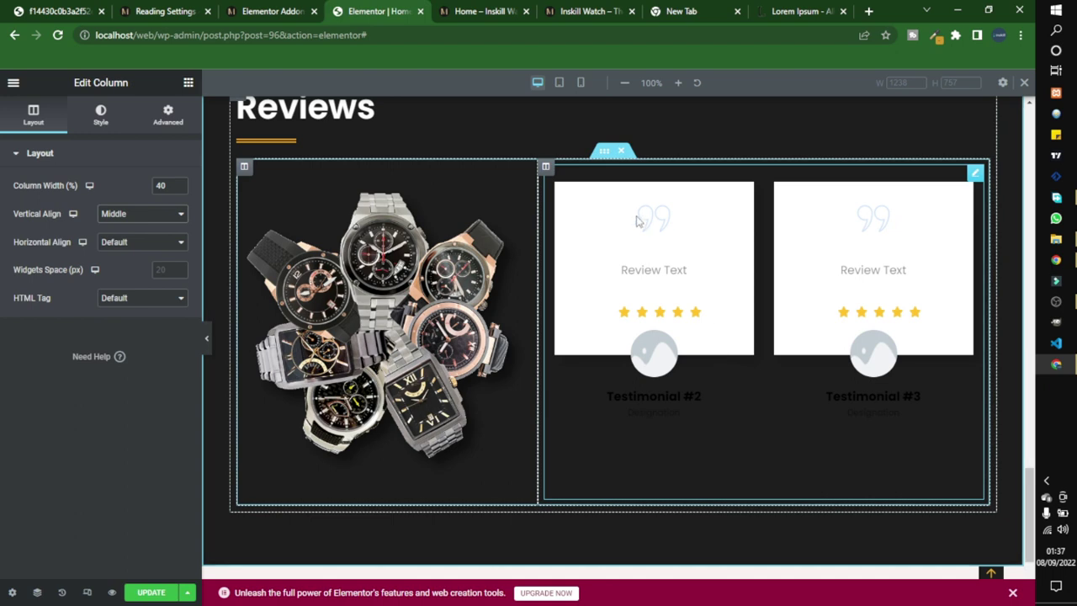
click(545, 167)
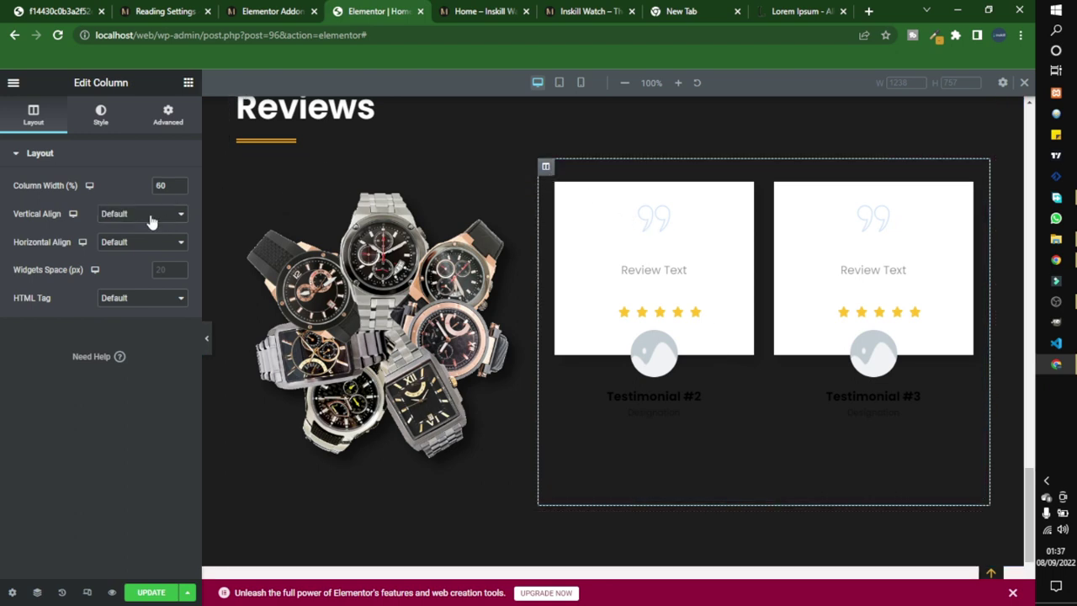
click(141, 214)
click(139, 252)
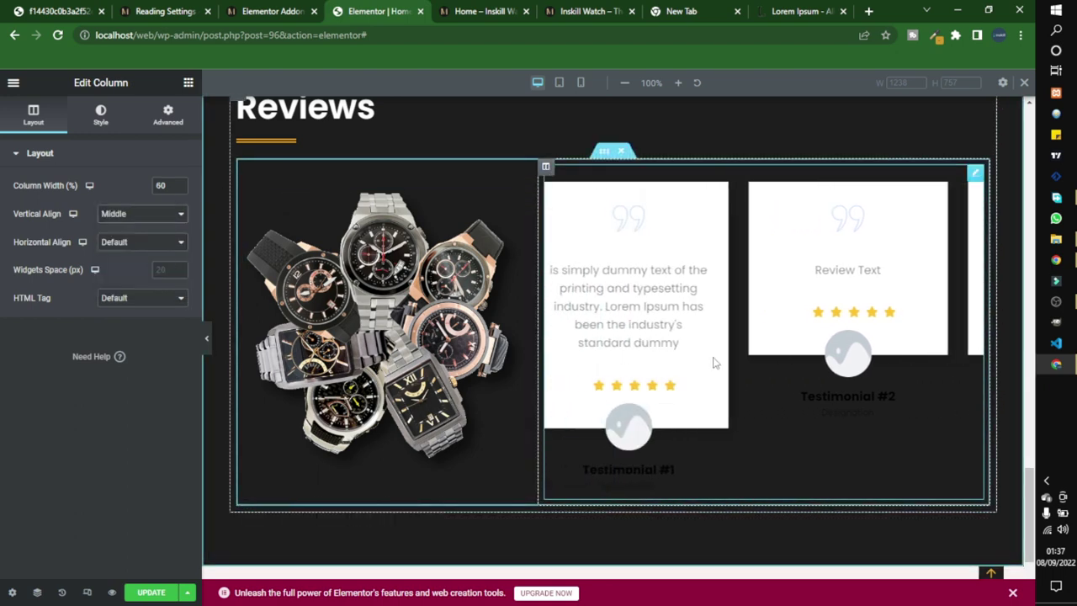
Step: Delete testimonial items #2 and #3 and duplicate the first item twice to make three identical testimonials
click(975, 175)
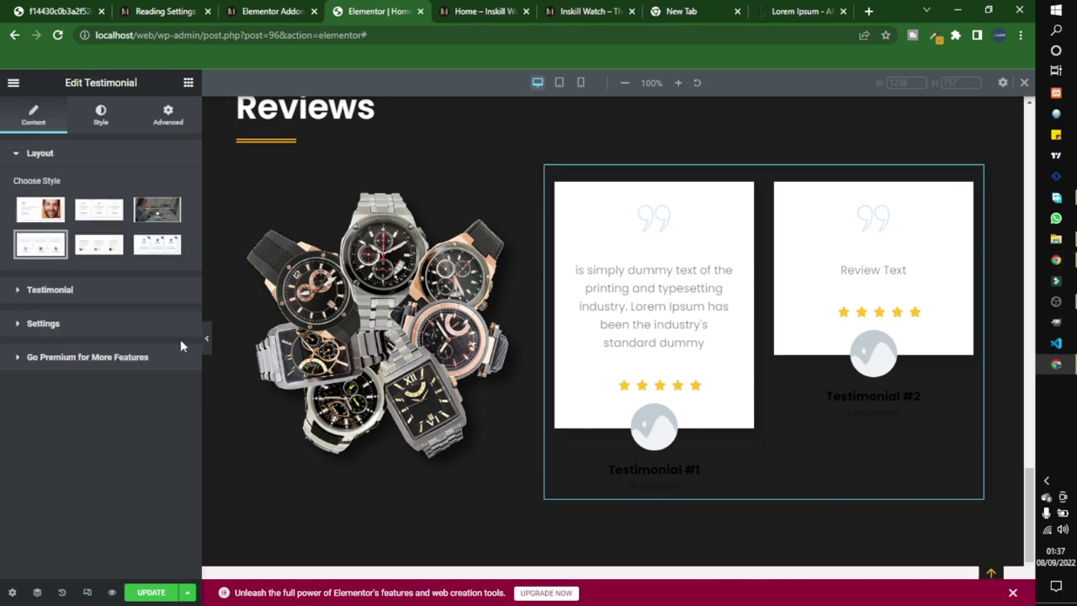
click(114, 300)
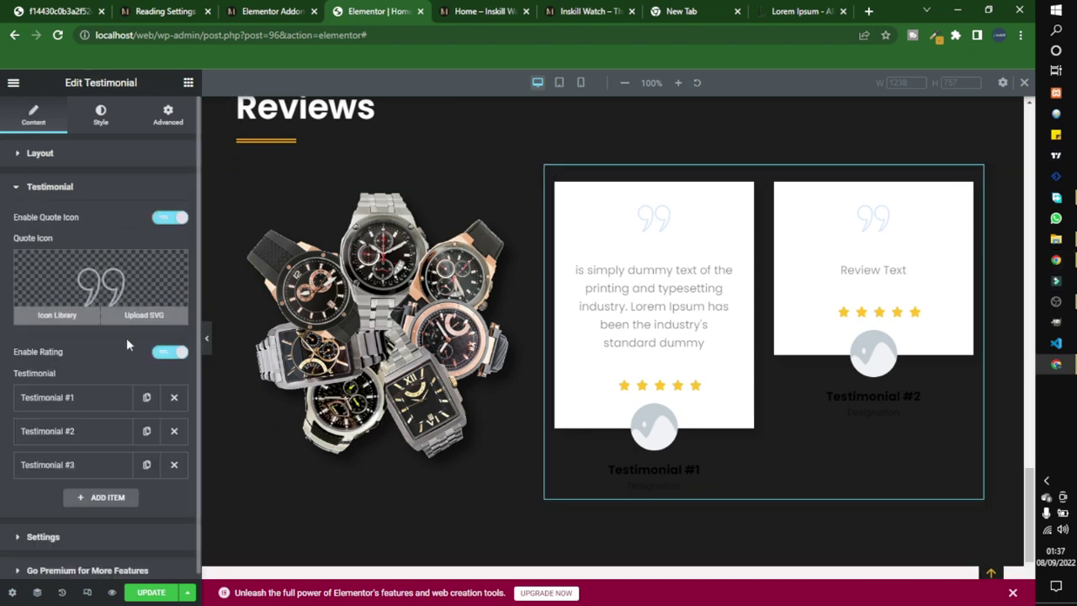
click(171, 465)
click(172, 432)
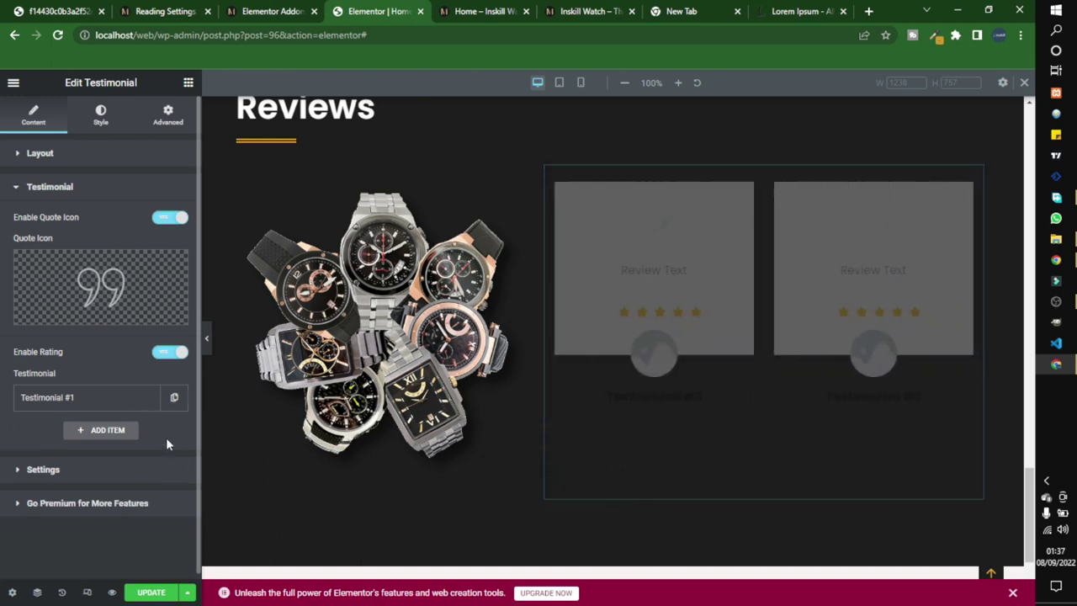
click(173, 401)
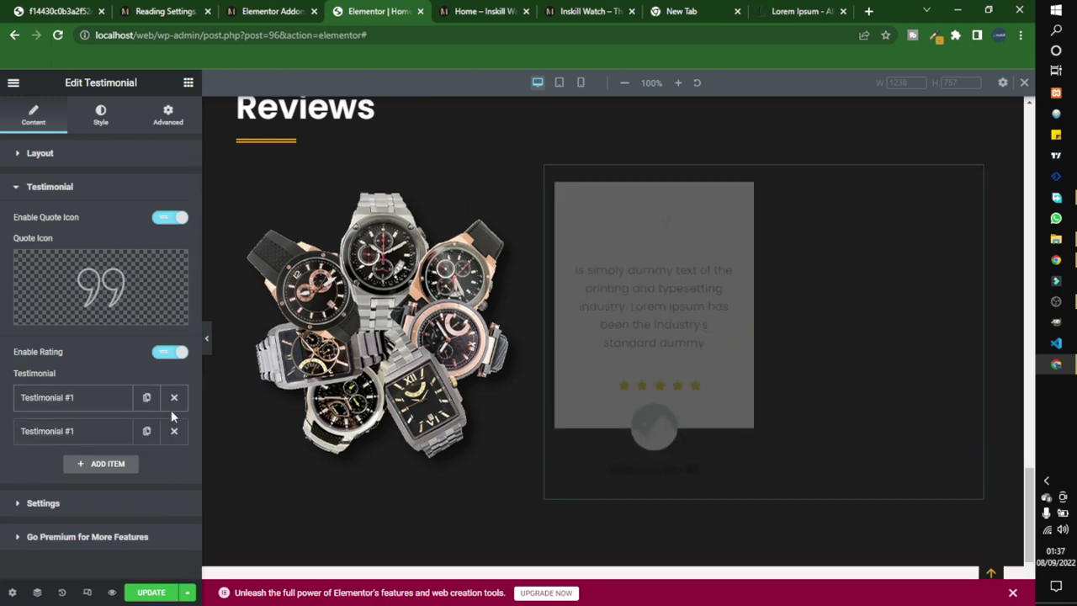
click(148, 434)
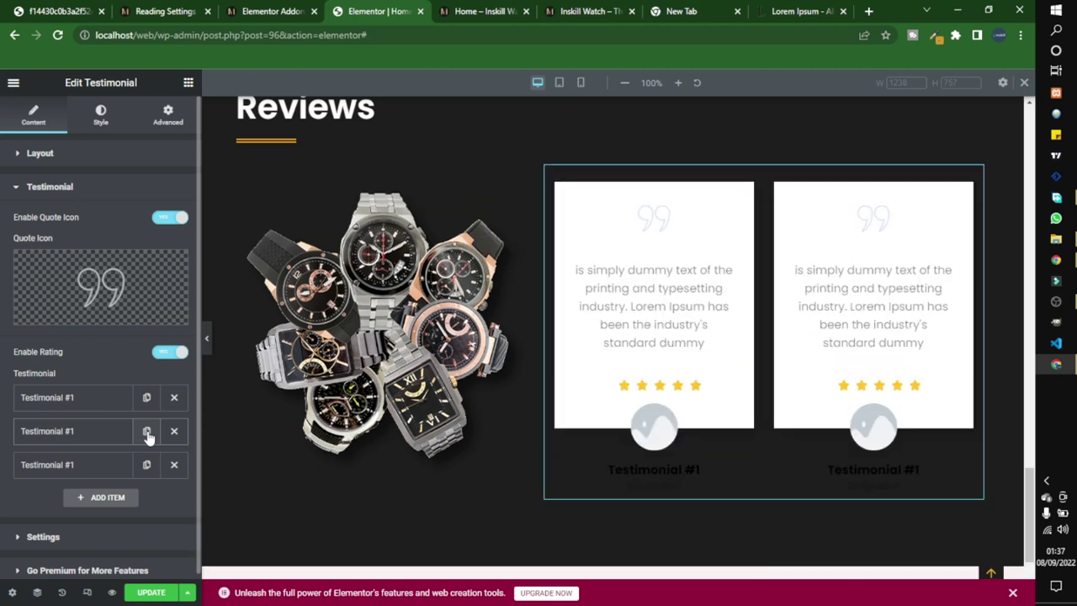
Step: Enable a fixed height for the testimonial wrapper content and set it to 30 px
click(100, 118)
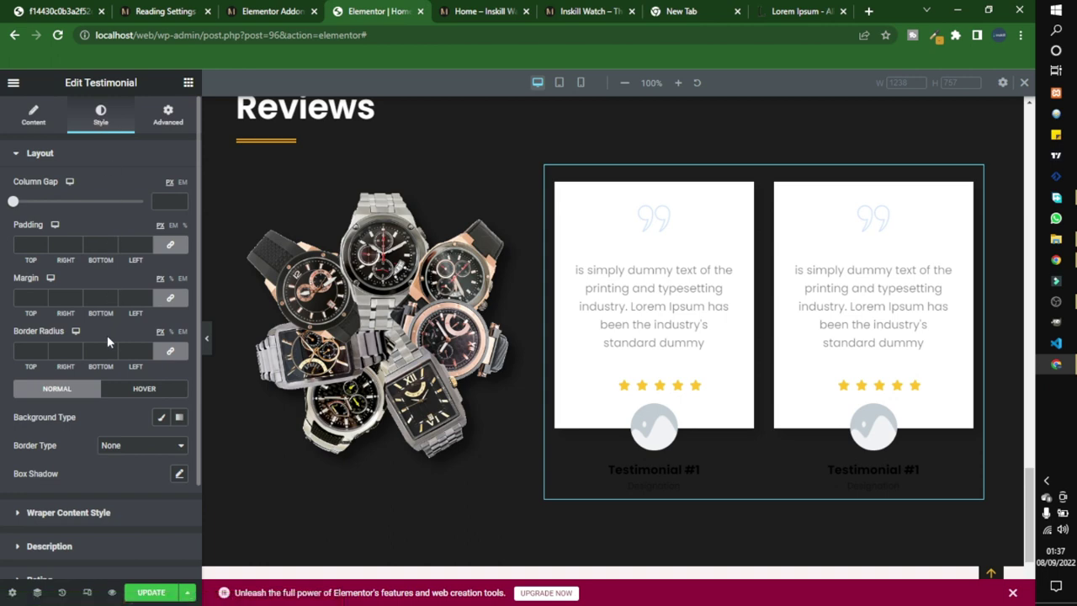
scroll(107, 336, down, 2)
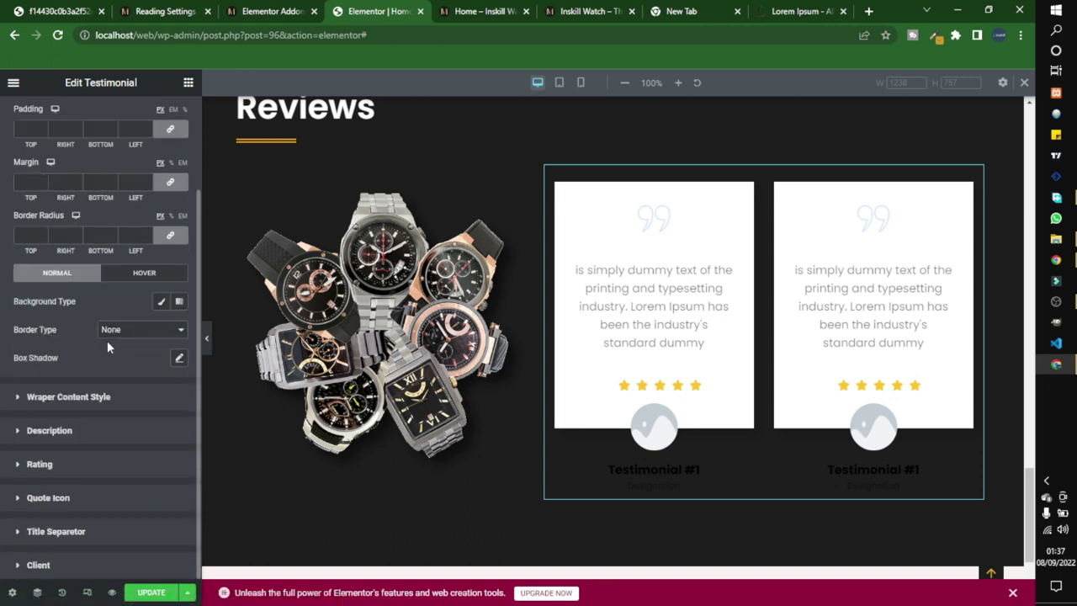
click(89, 400)
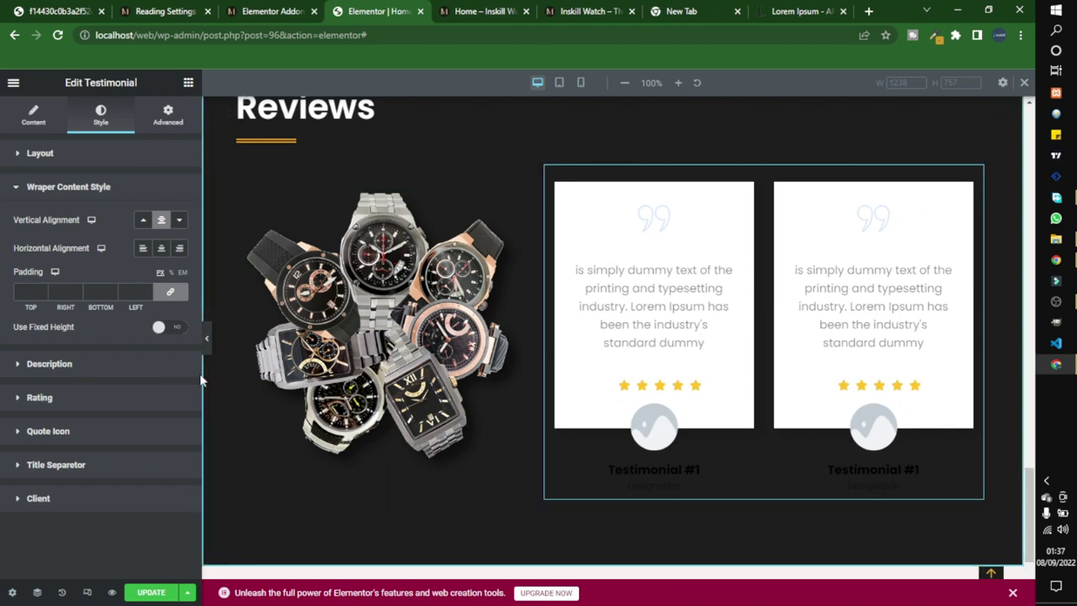
click(164, 327)
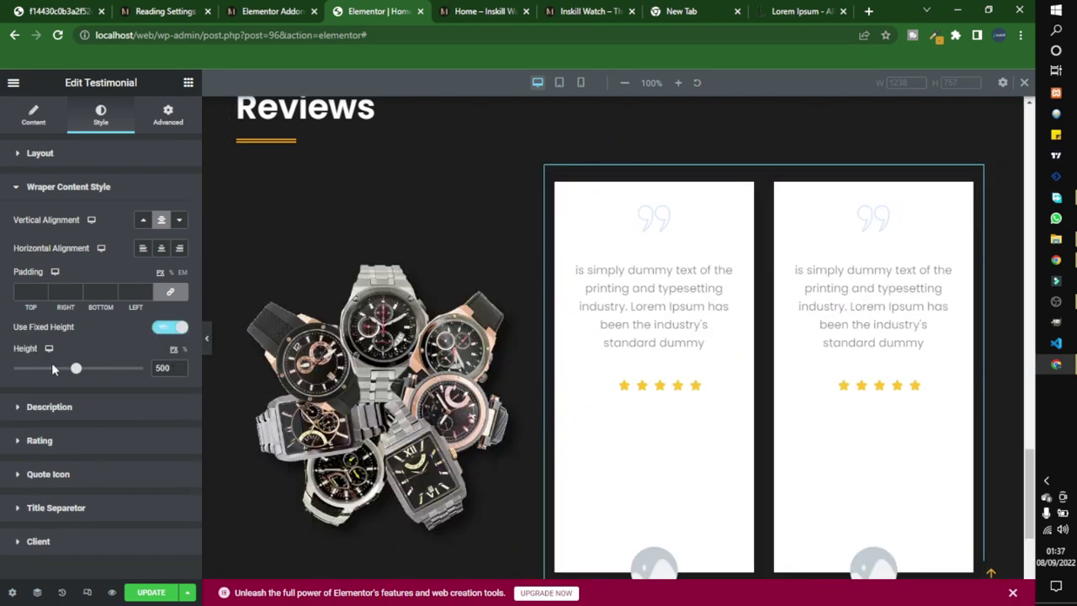
drag(76, 372, 7, 388)
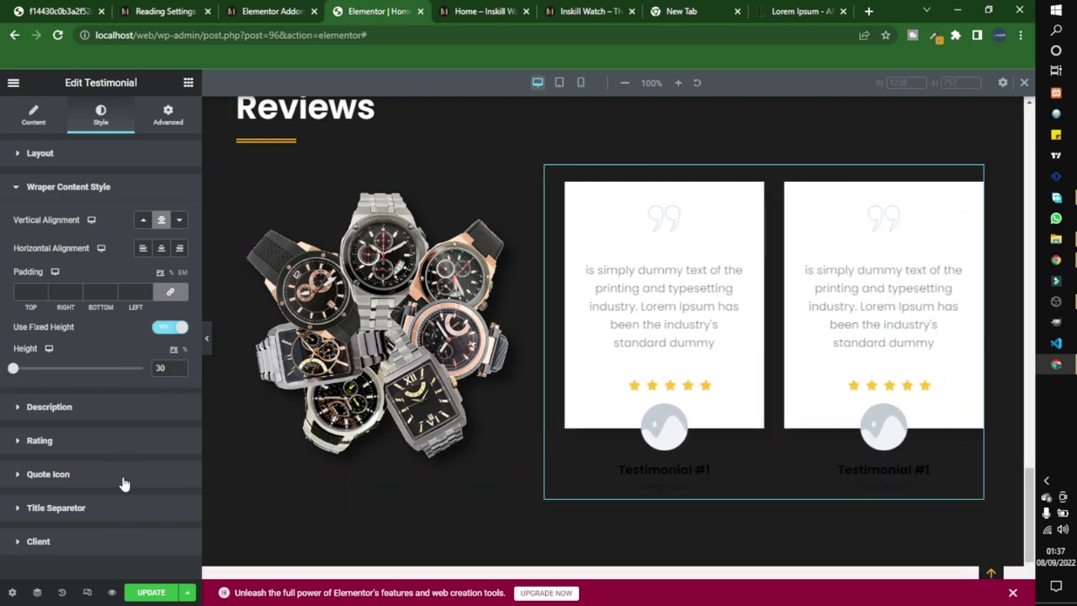
Step: Set the testimonial title separator's normal color to white
click(98, 510)
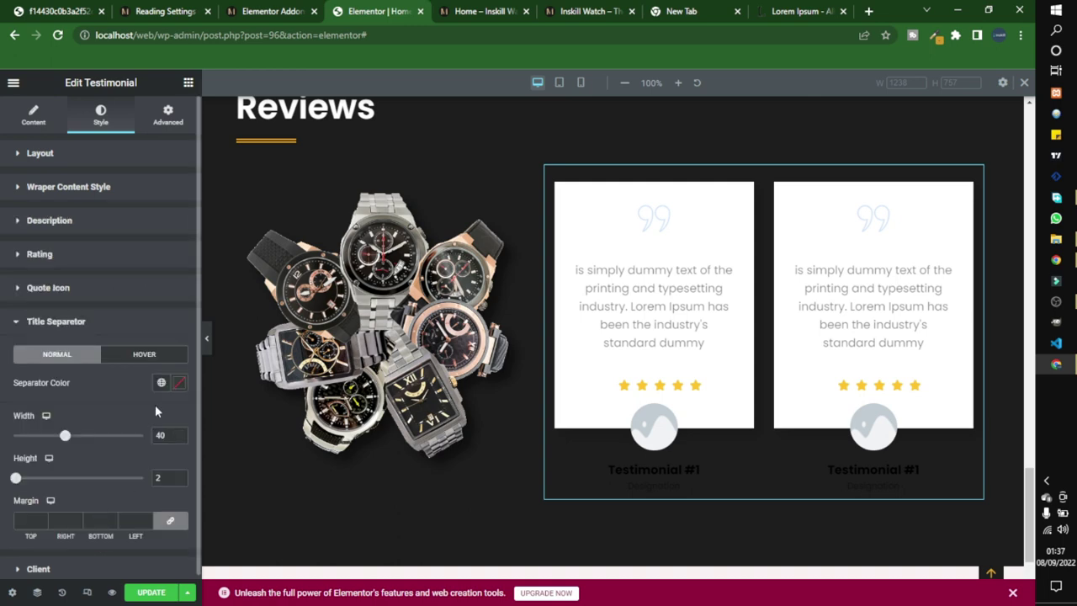
click(161, 383)
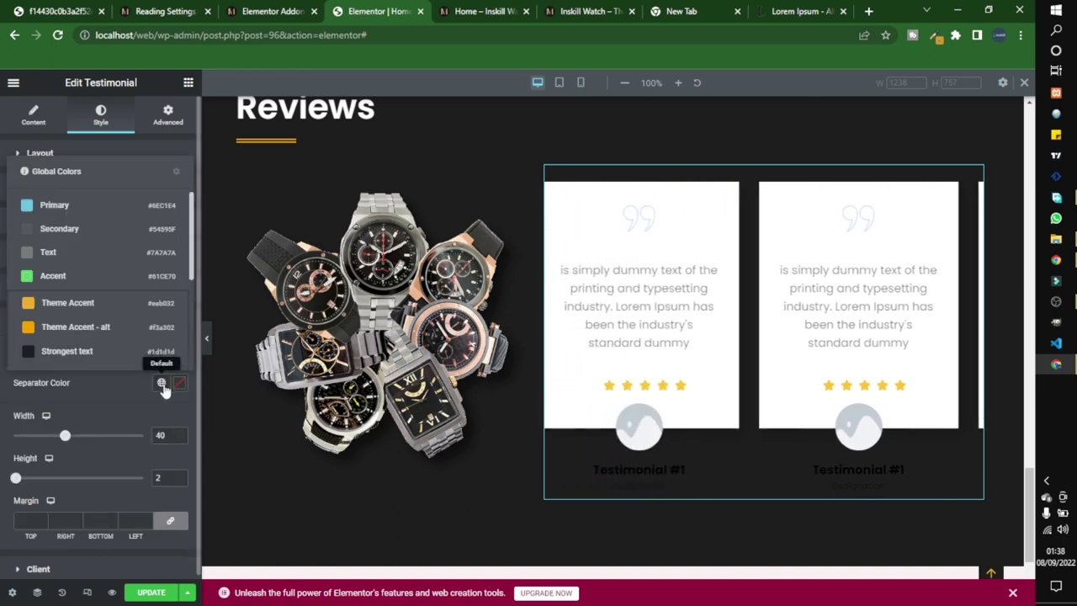
click(179, 382)
mouse_move(100, 269)
mouse_down()
mouse_move(74, 261)
mouse_move(2, 171)
mouse_up()
click(4, 160)
click(55, 321)
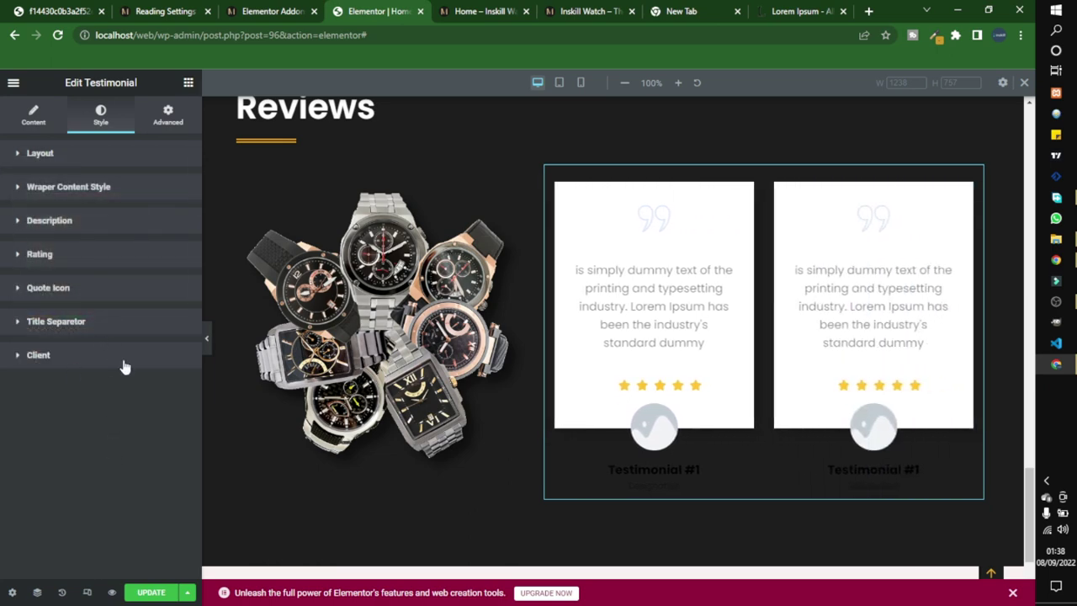
Step: Set the client name color to the global Theme Accent - alt and its hover color to Theme Accent
click(77, 365)
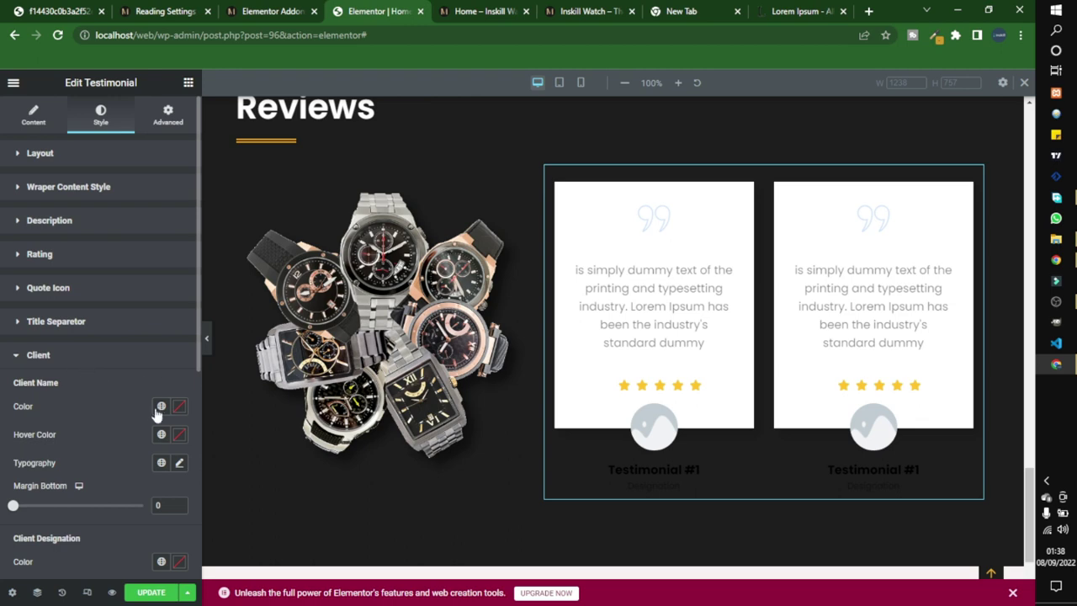
scroll(148, 405, down, 4)
scroll(168, 346, up, 2)
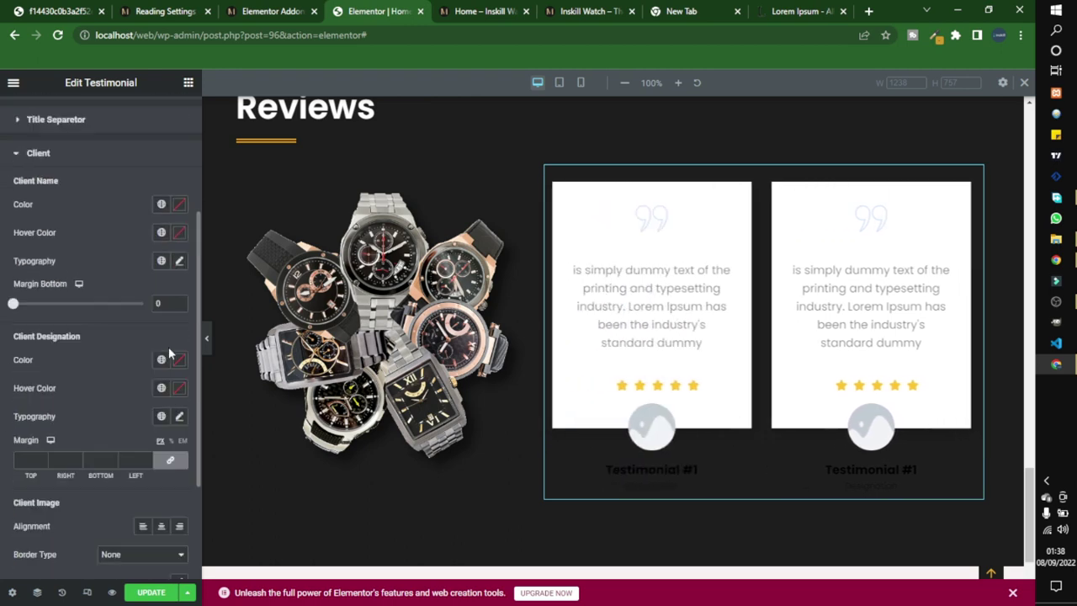
click(161, 206)
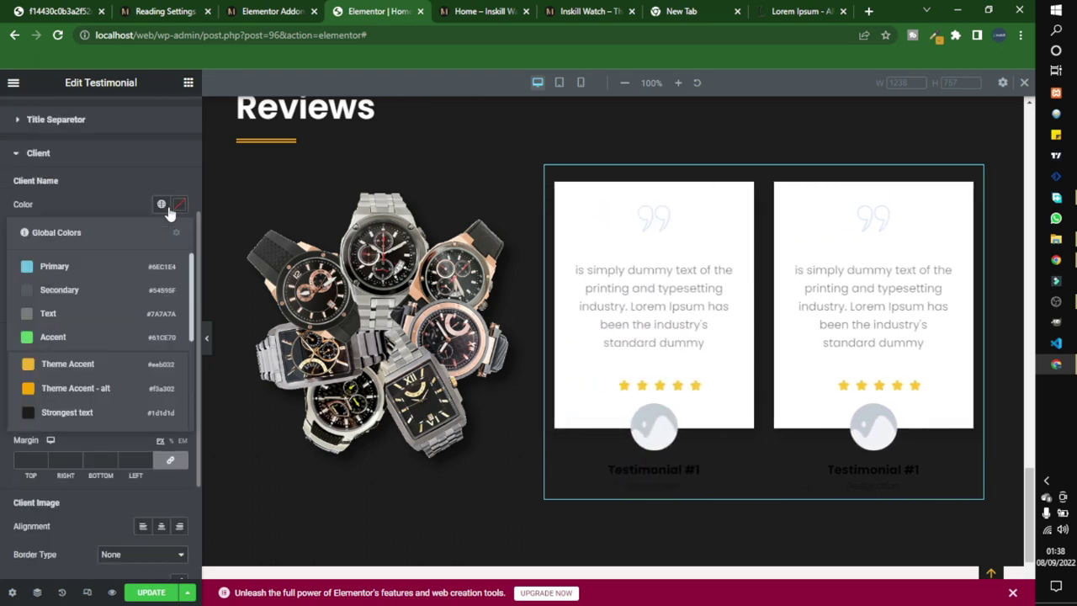
click(62, 388)
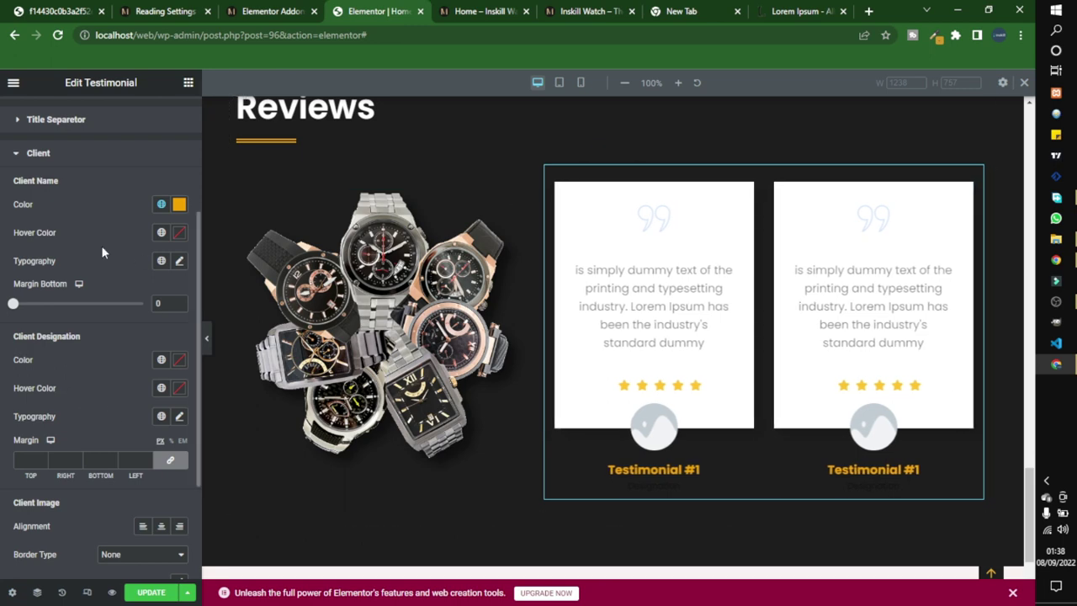
click(177, 233)
click(161, 233)
click(87, 392)
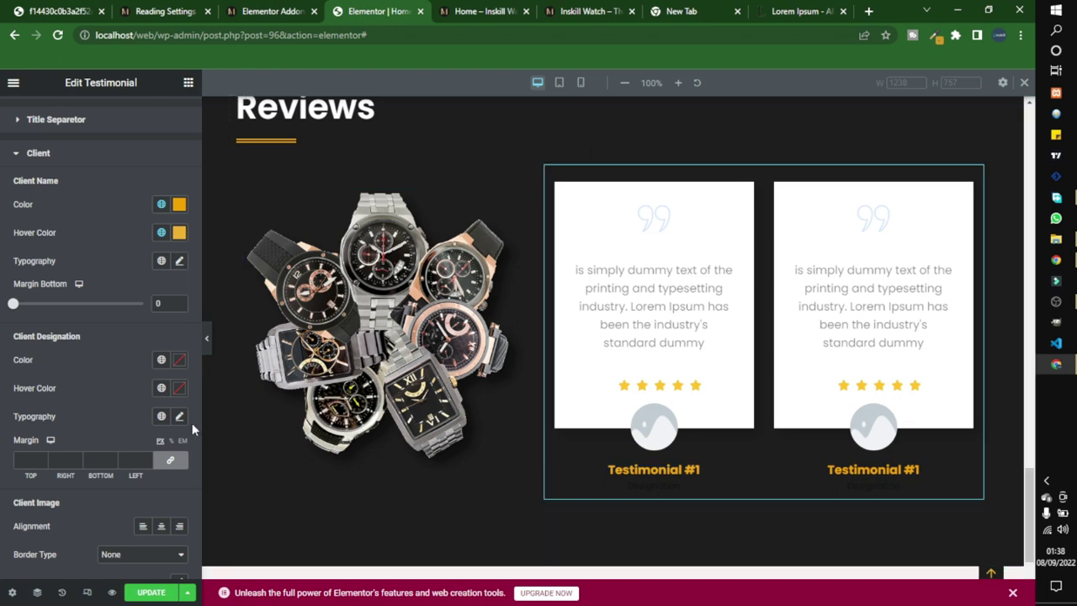
Step: Give the testimonial cards a classic background with a fully transparent color, #F9171700
scroll(84, 309, up, 3)
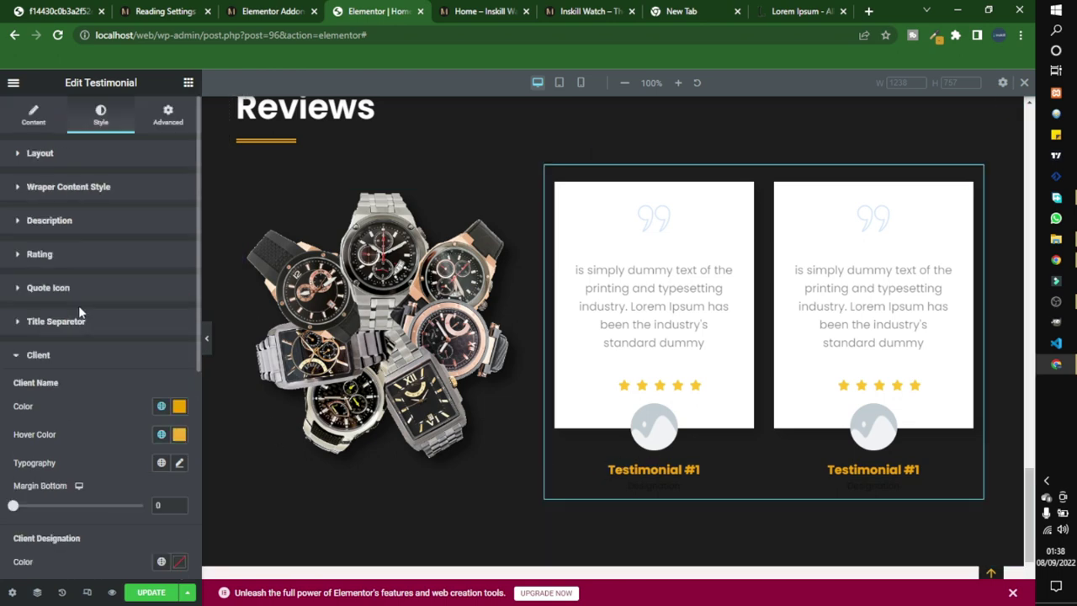
click(36, 325)
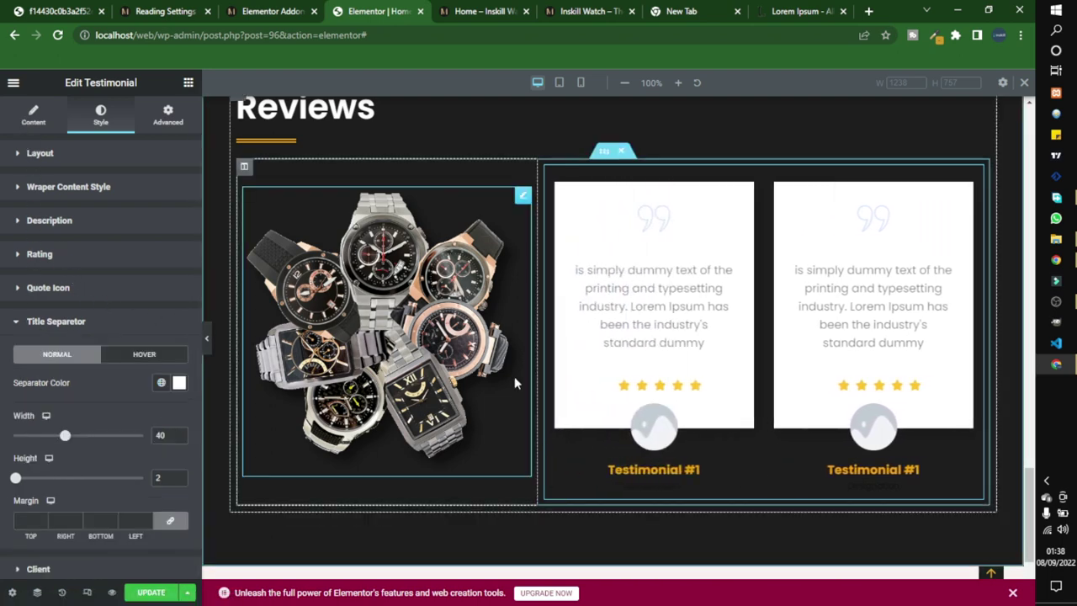
click(77, 158)
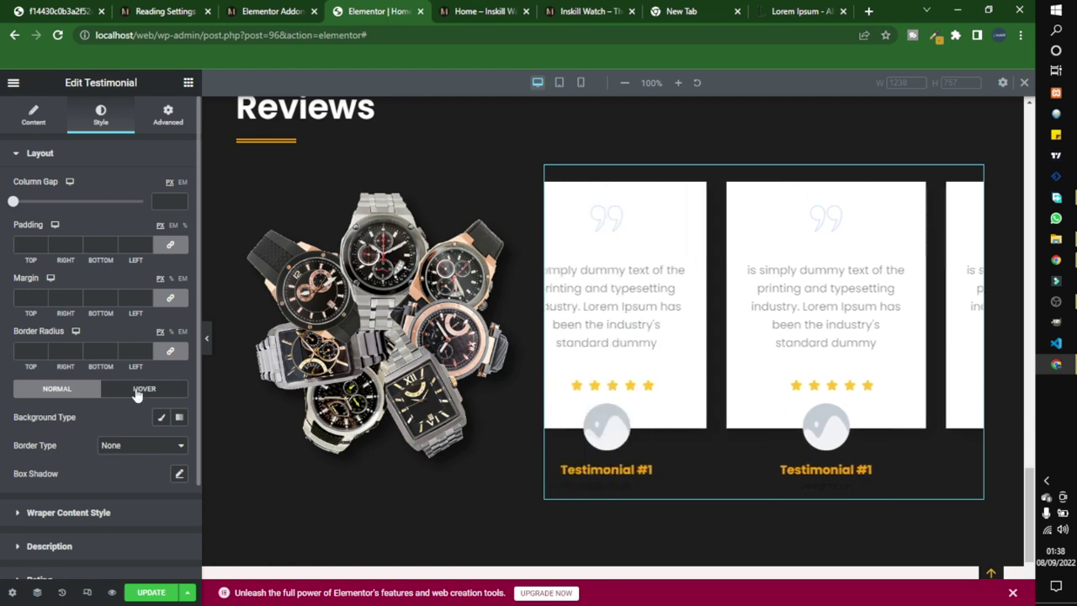
scroll(133, 385, down, 1)
click(162, 350)
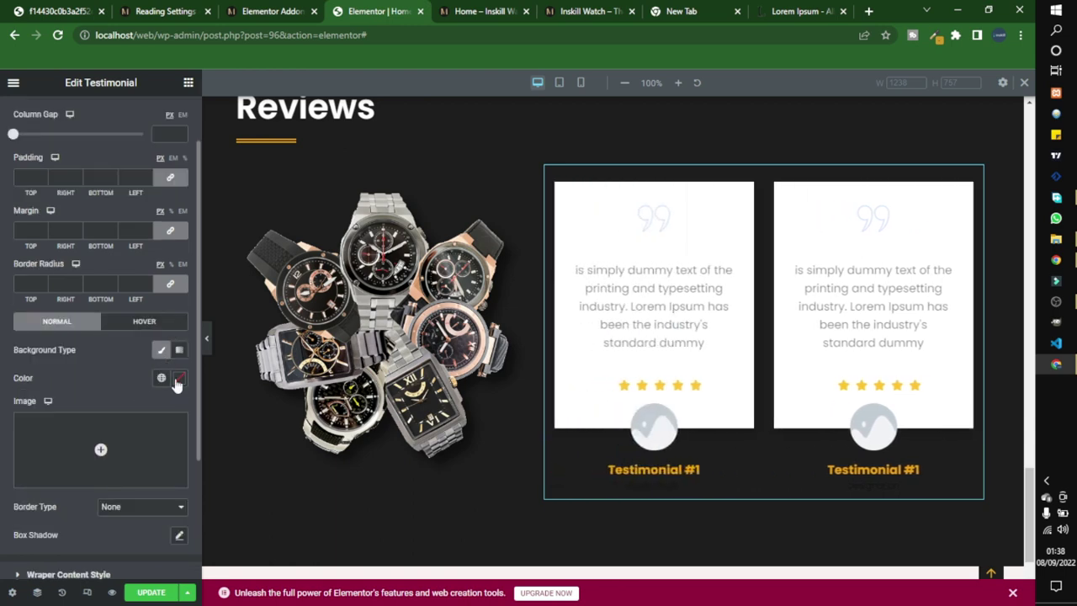
click(179, 380)
click(165, 431)
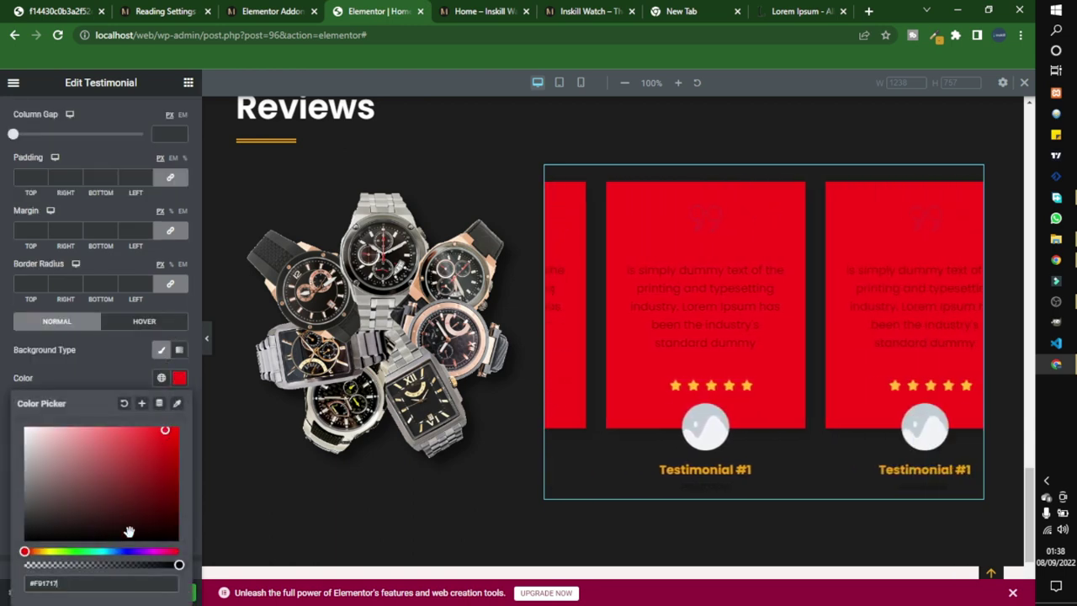
drag(179, 564, 6, 555)
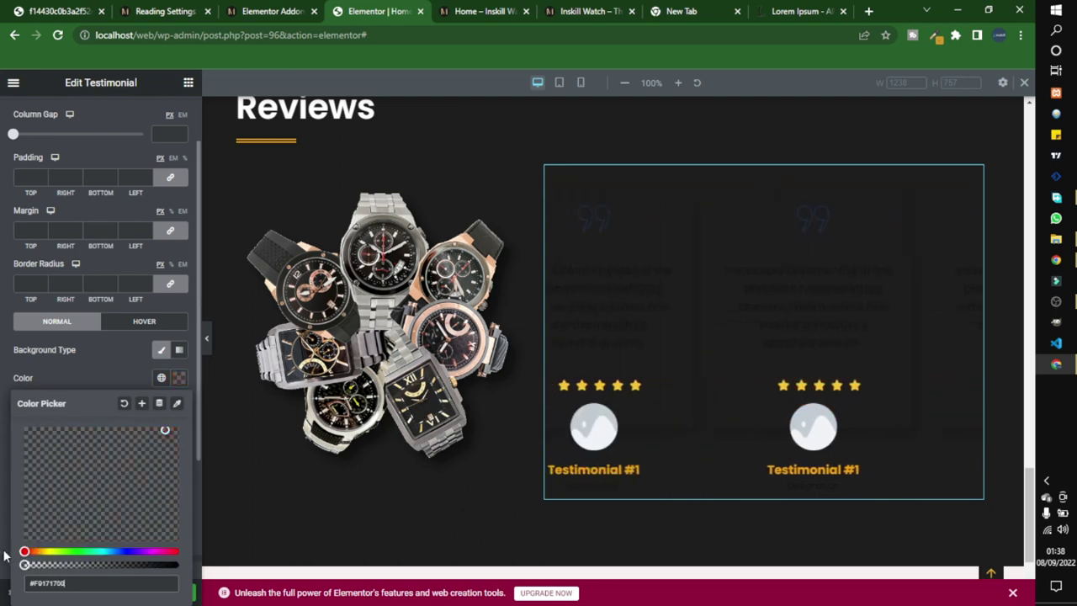
click(94, 376)
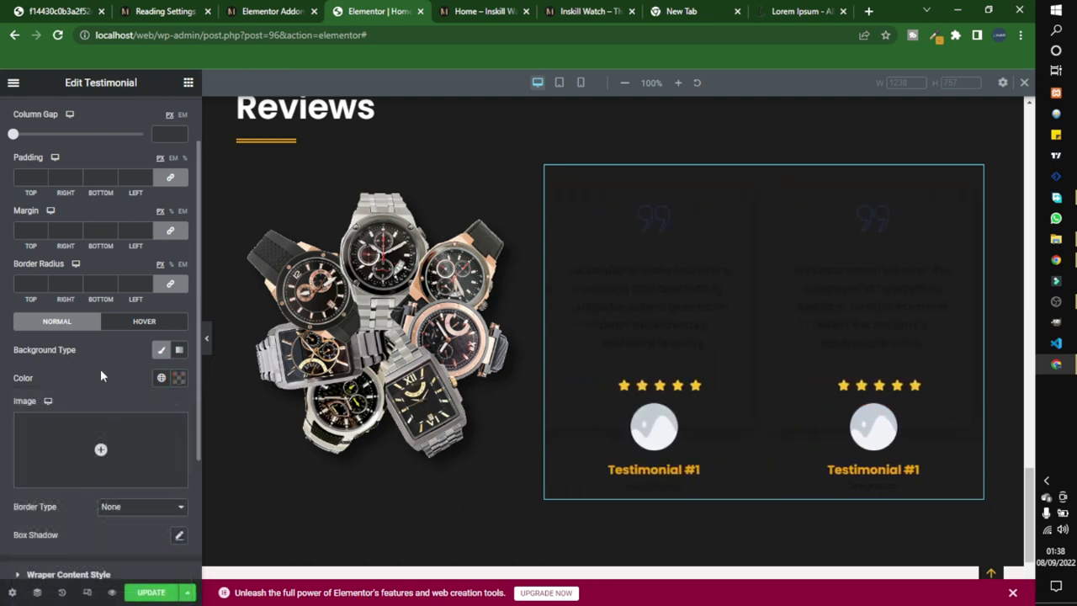
Step: Add a card box shadow with color rgba(0, 0, 0, 0.43), horizontal 1, vertical 1, blur 20 and spread 1
scroll(75, 295, down, 1)
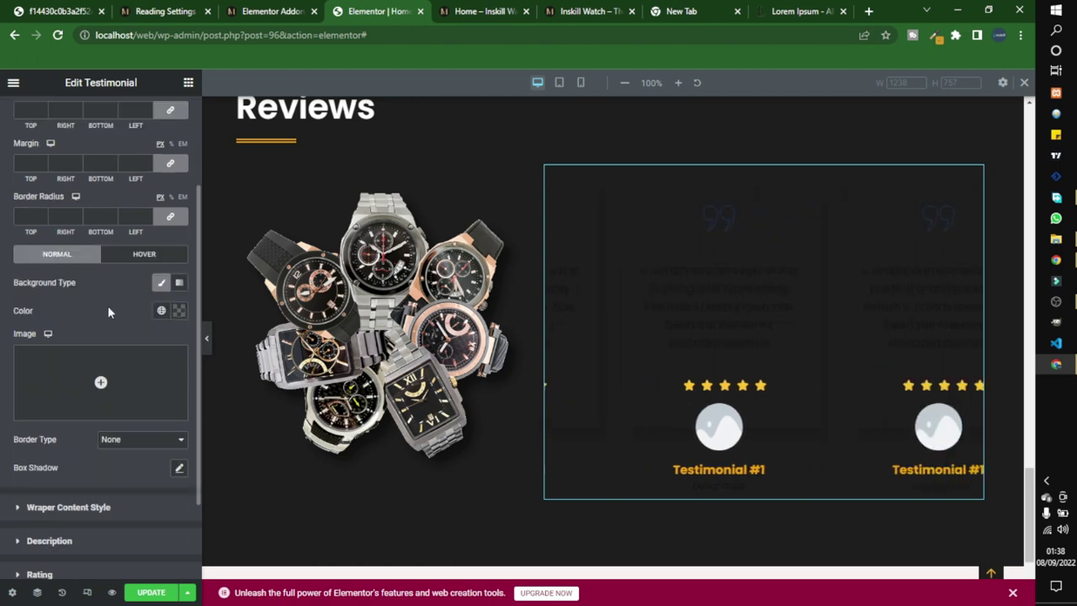
scroll(118, 325, up, 1)
scroll(121, 328, down, 2)
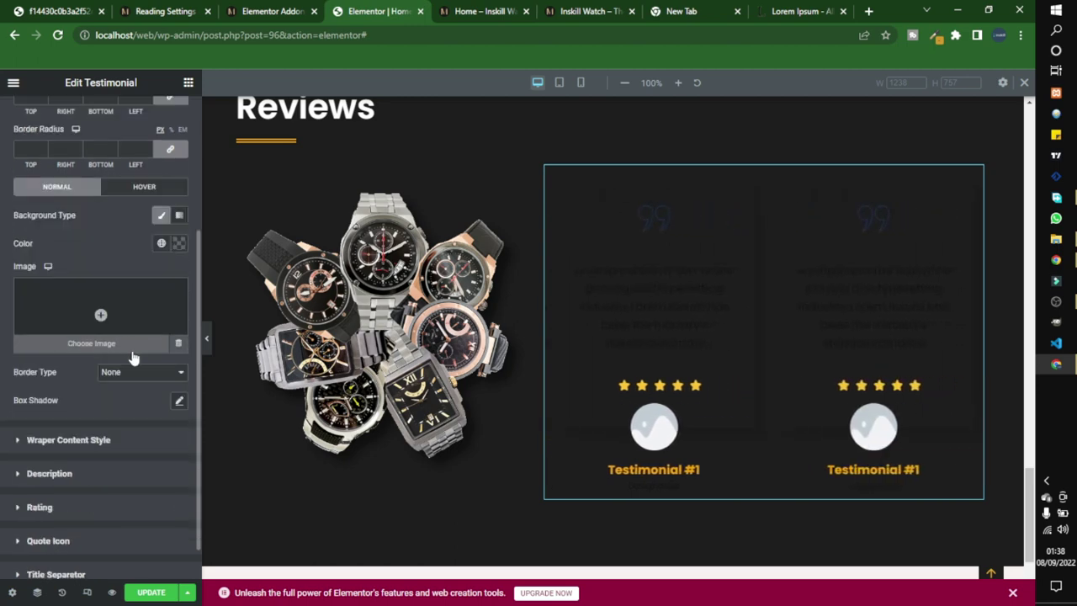
click(177, 401)
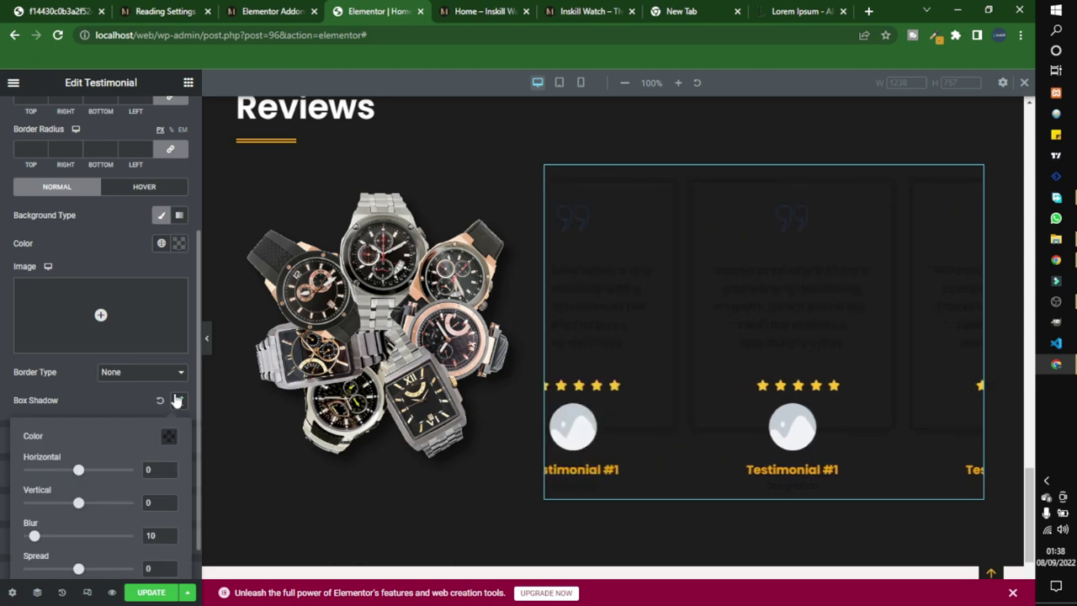
click(169, 437)
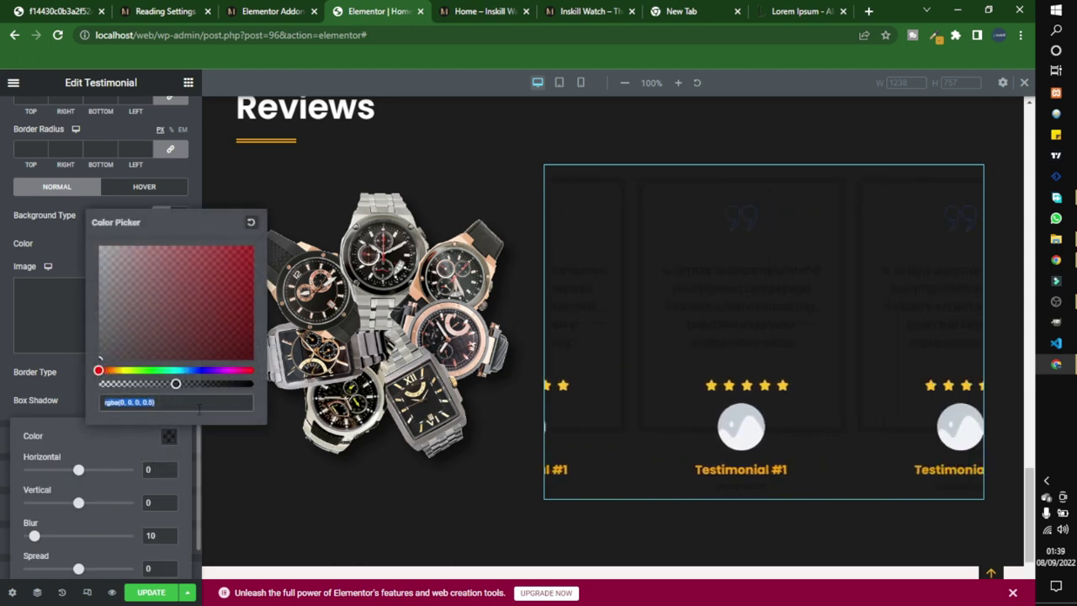
click(219, 384)
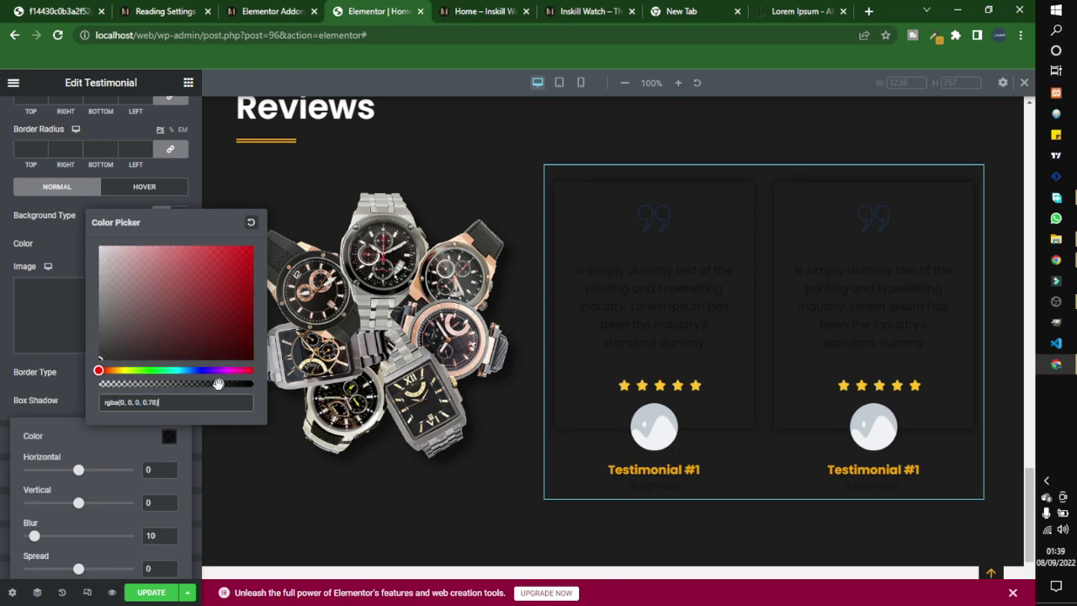
click(122, 454)
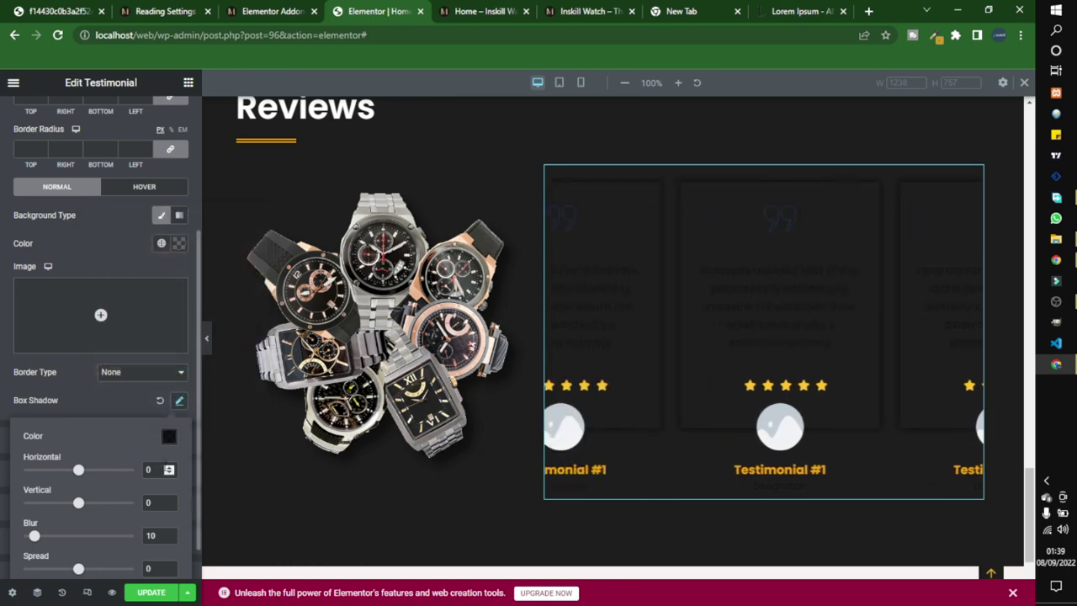
key(BackSpace)
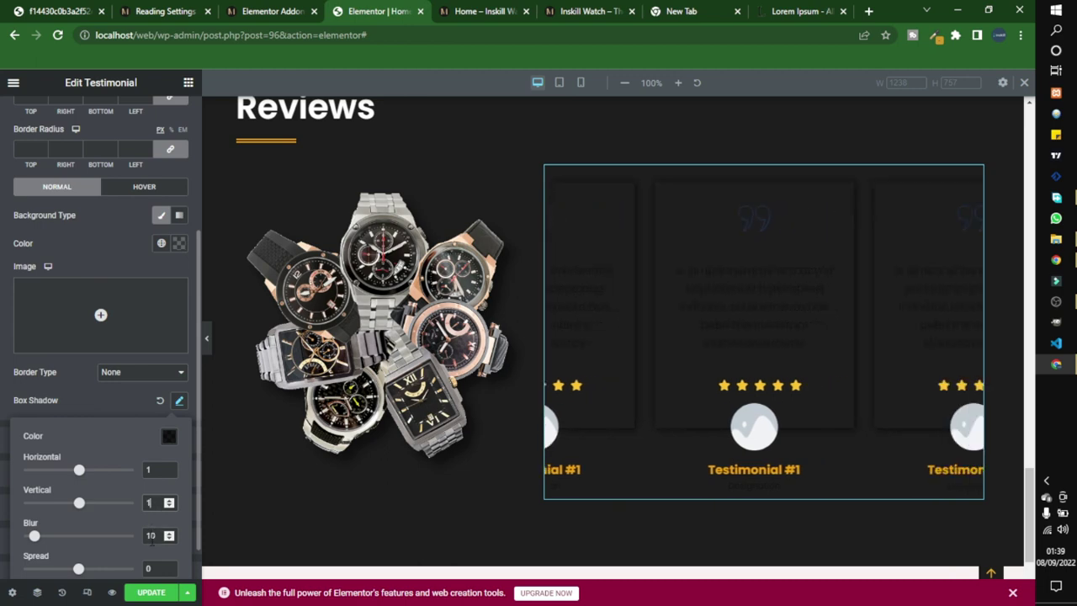
drag(35, 537, 48, 548)
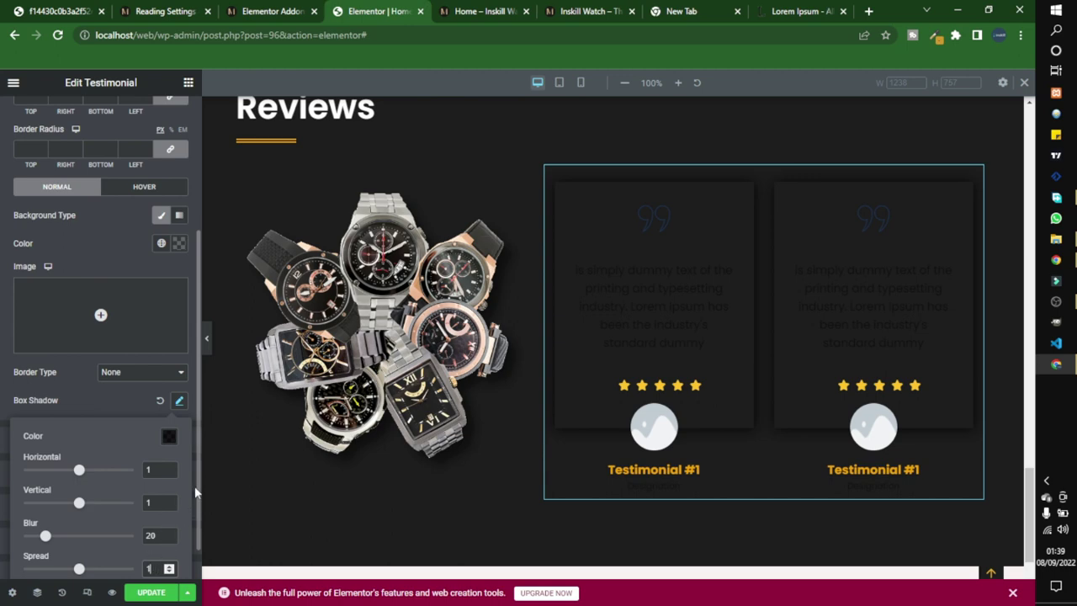
click(169, 435)
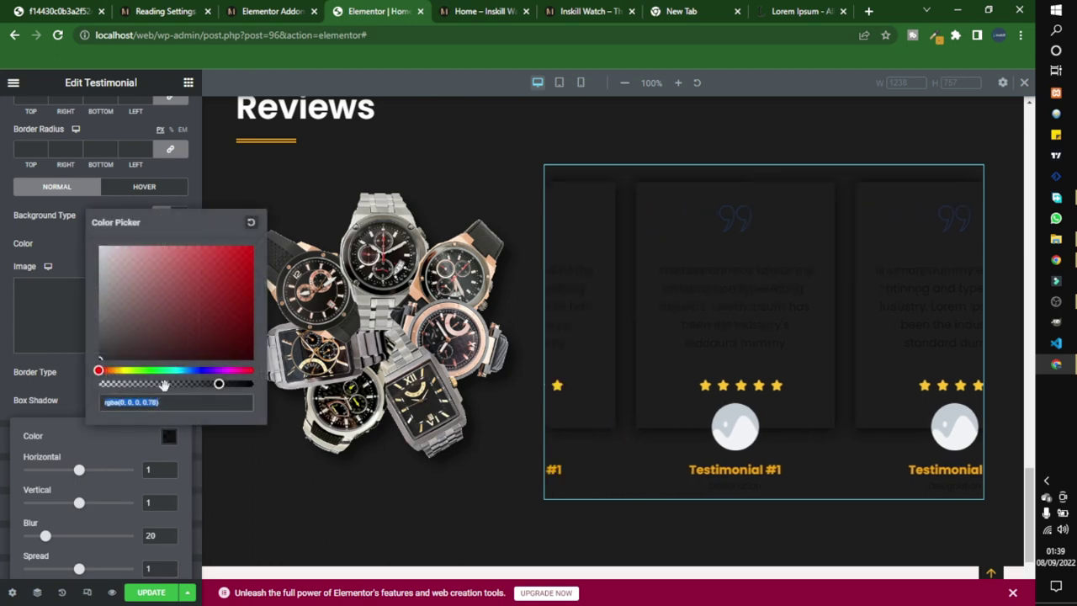
click(166, 385)
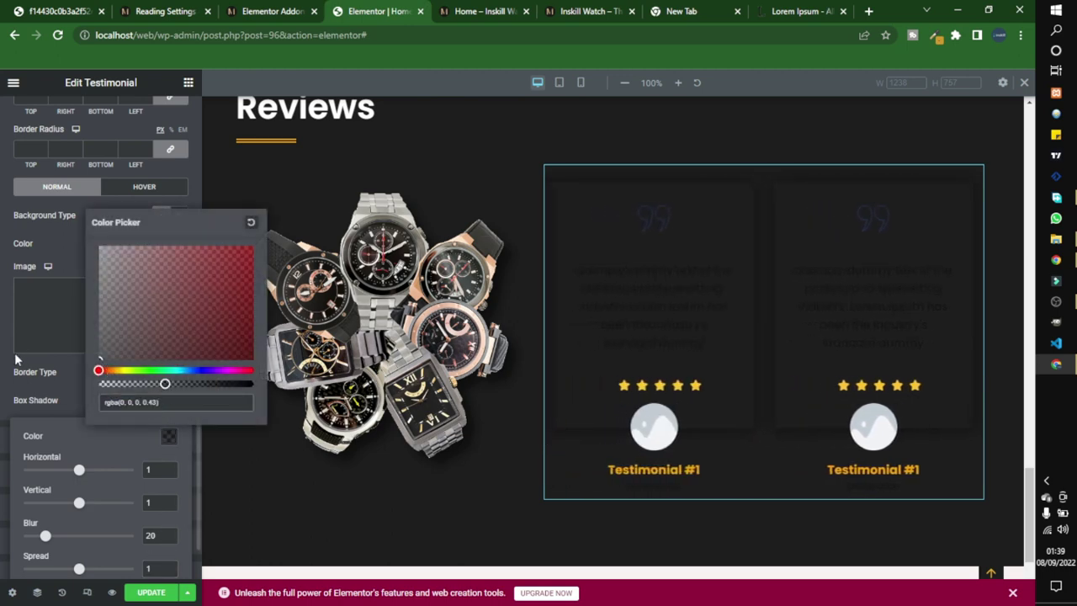
click(50, 345)
Step: Set the testimonial cards' border radius to 20 px on all corners
scroll(100, 335, up, 2)
scroll(101, 335, up, 1)
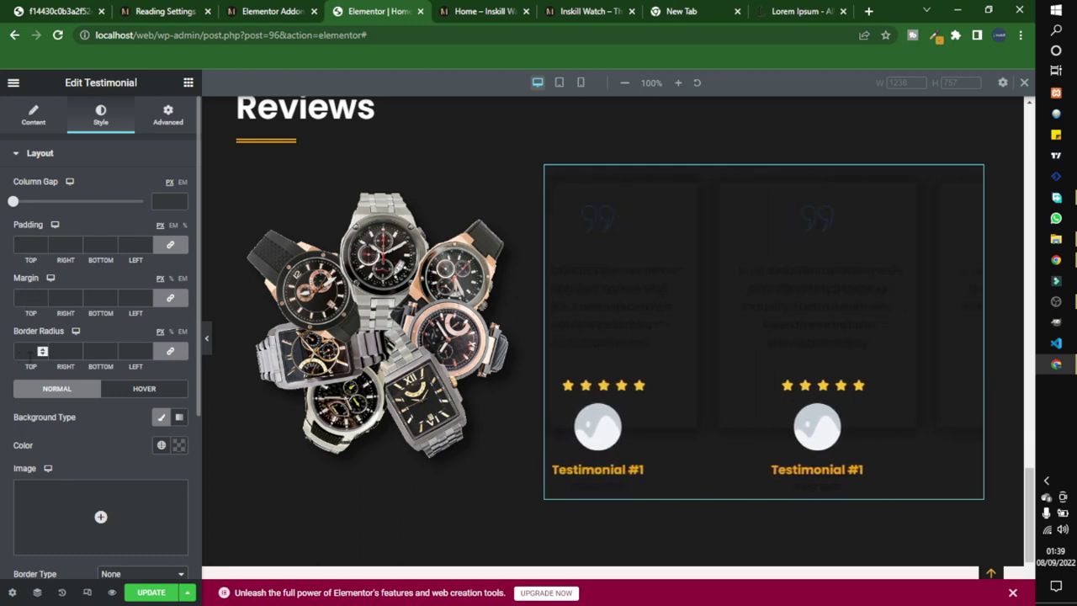
text(0)
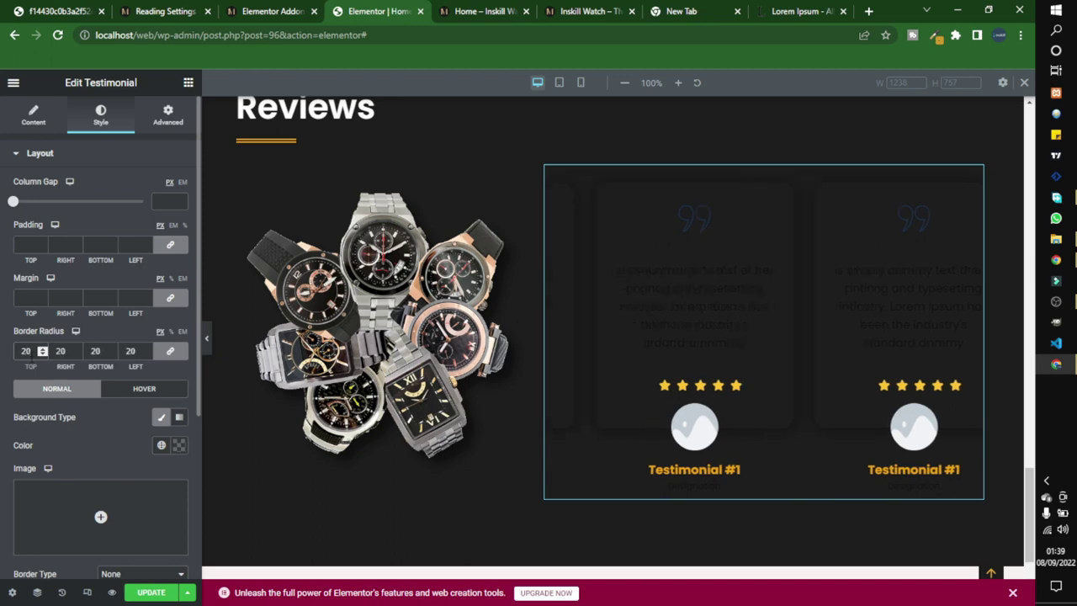
Step: Set the testimonial description text color to the near-white #F4F4F4
scroll(69, 436, down, 3)
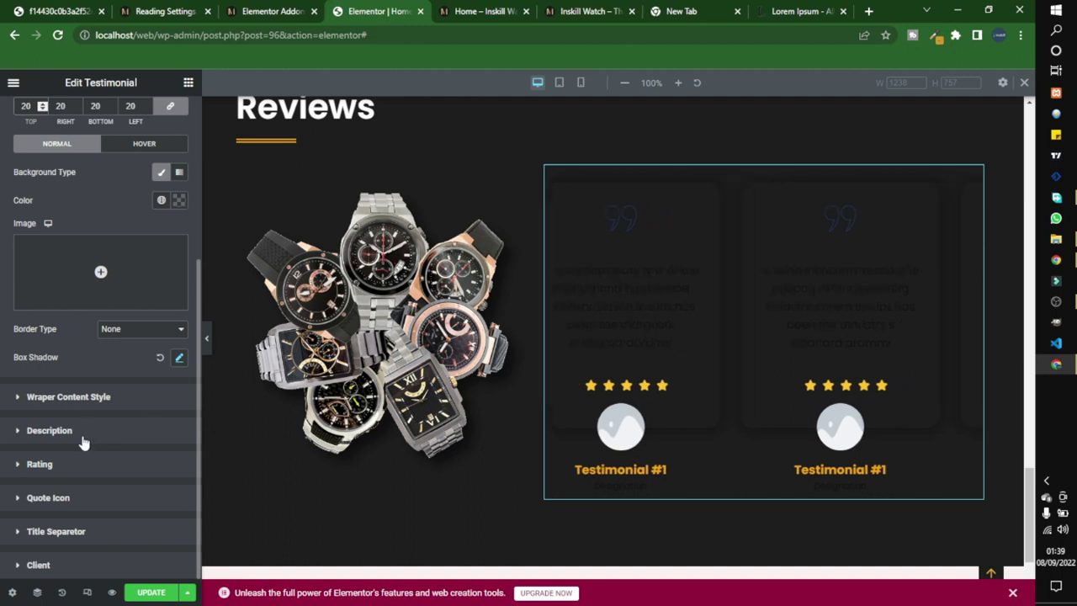
click(83, 432)
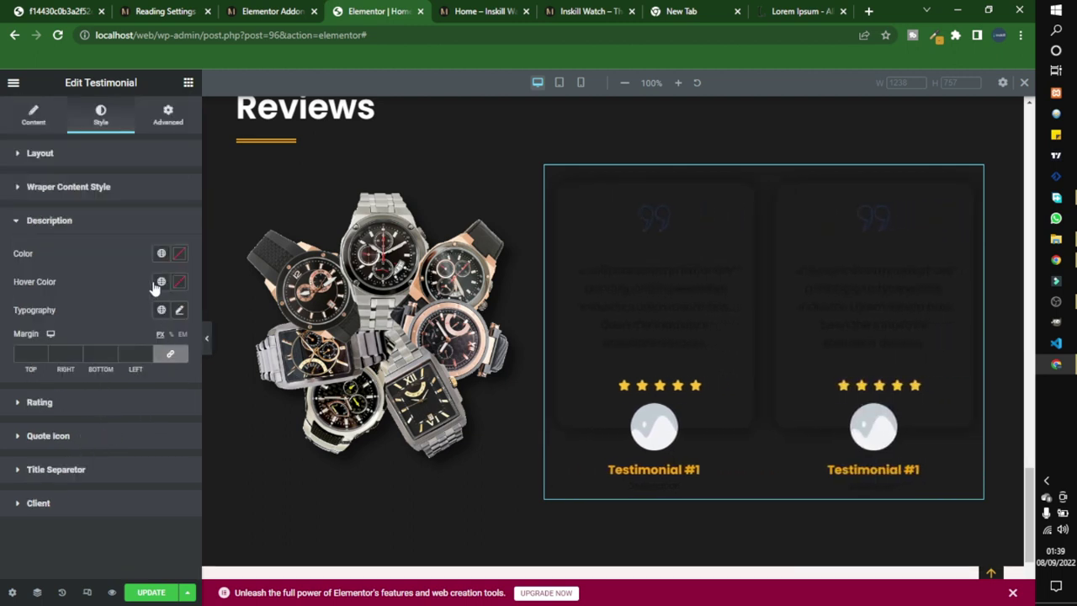
click(179, 255)
drag(75, 330, 2, 311)
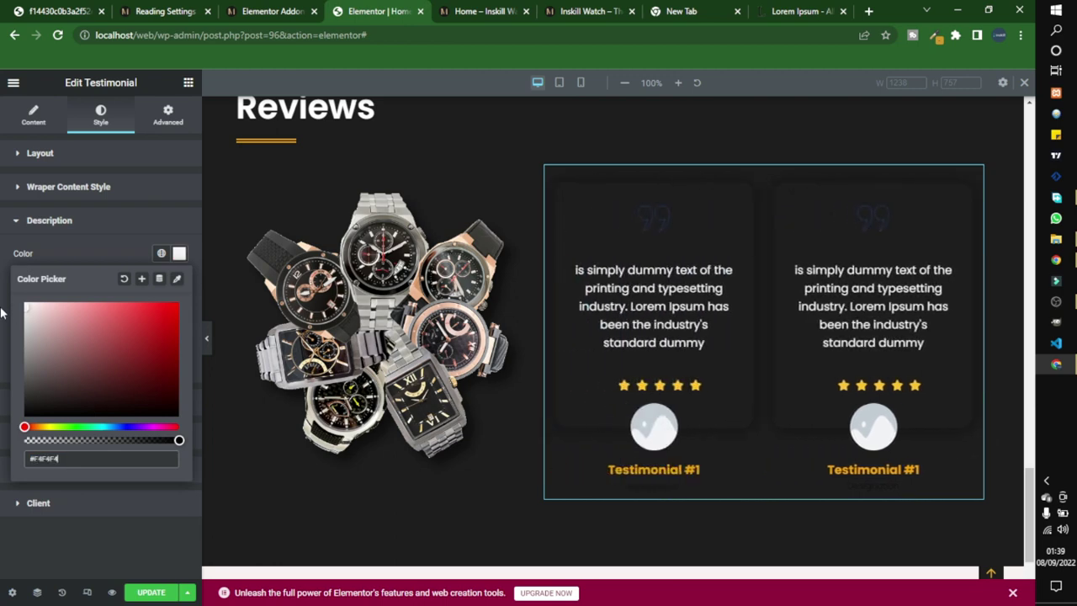
Step: Set the testimonial quote icon's normal color to a near-white light grey
click(77, 254)
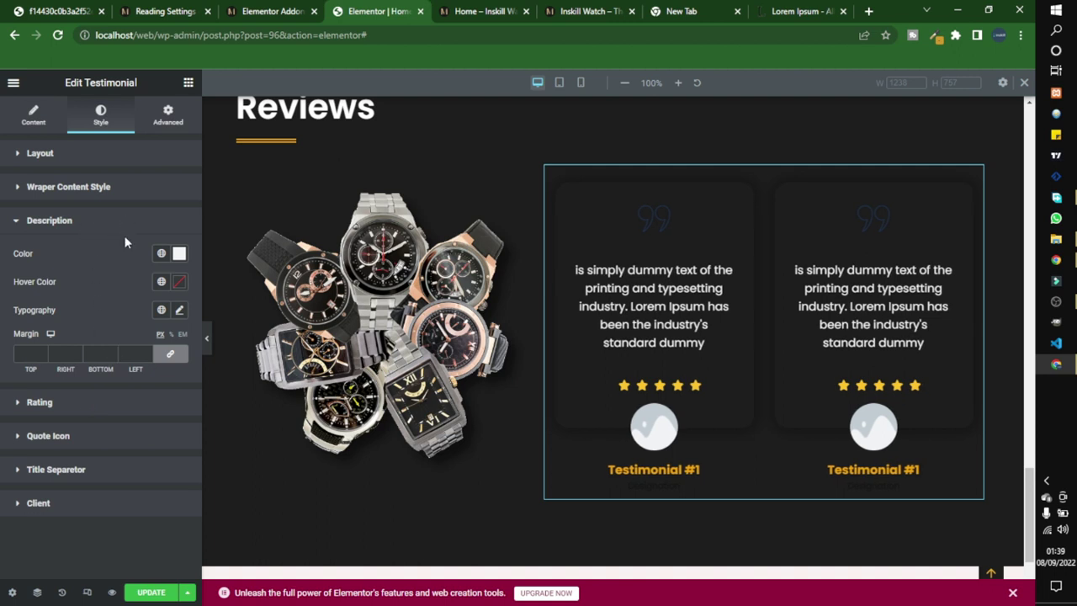
click(98, 438)
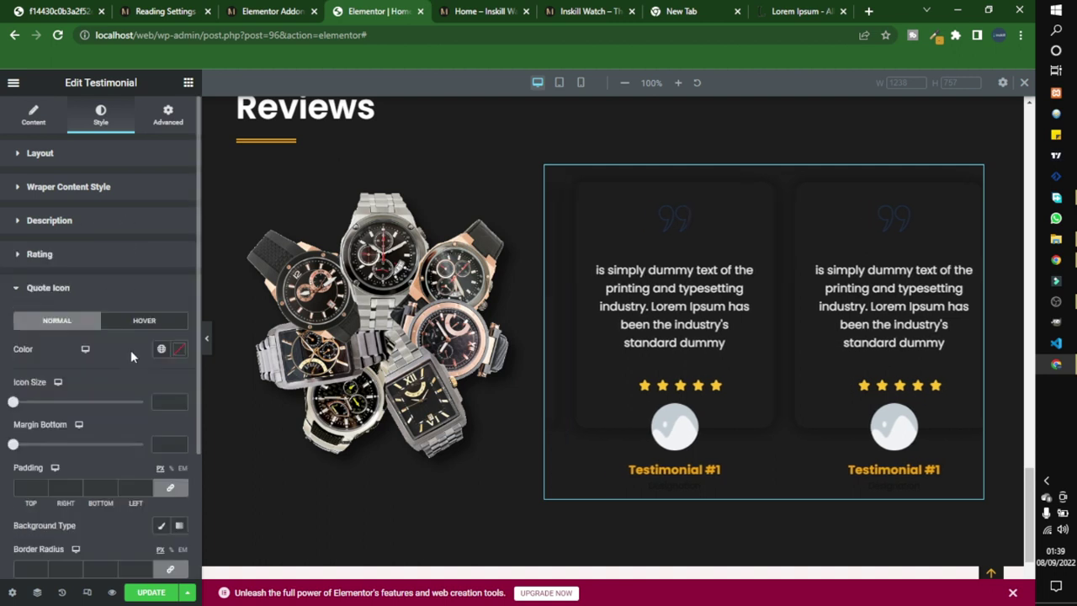
click(179, 350)
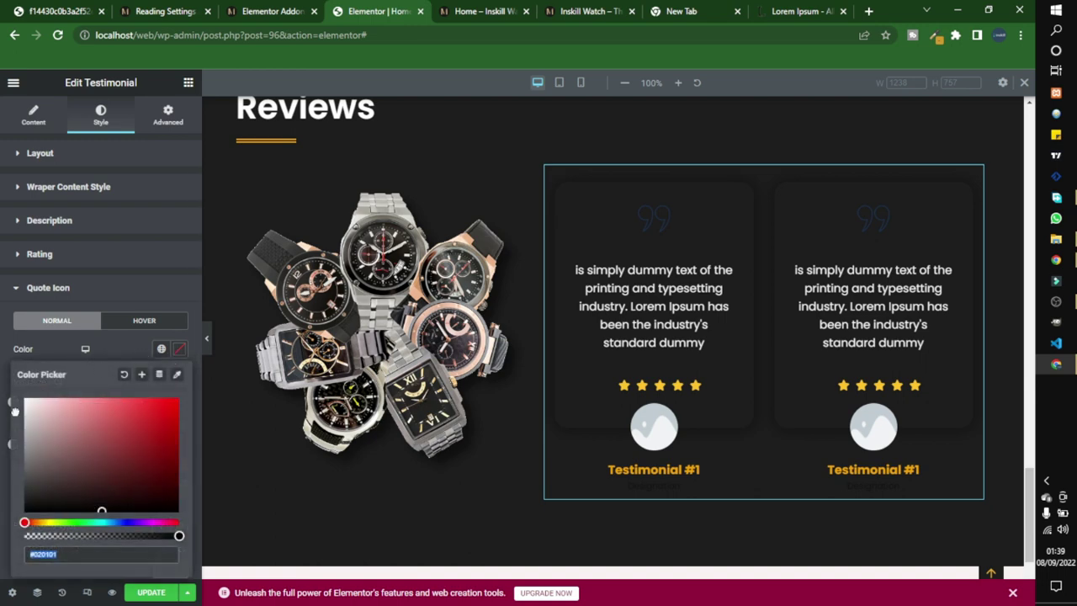
drag(64, 425, 9, 410)
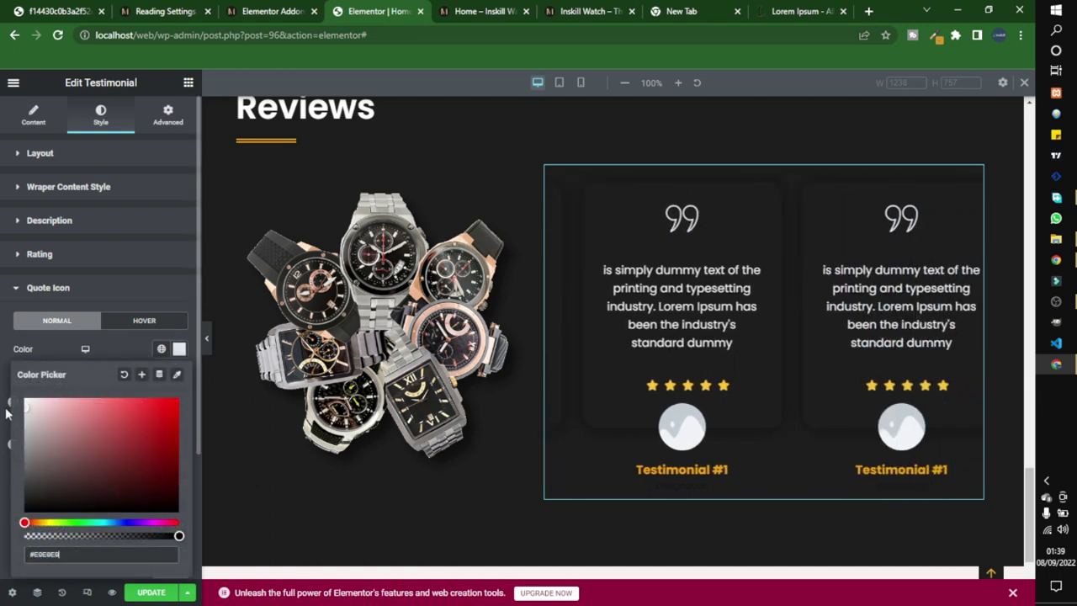
click(124, 301)
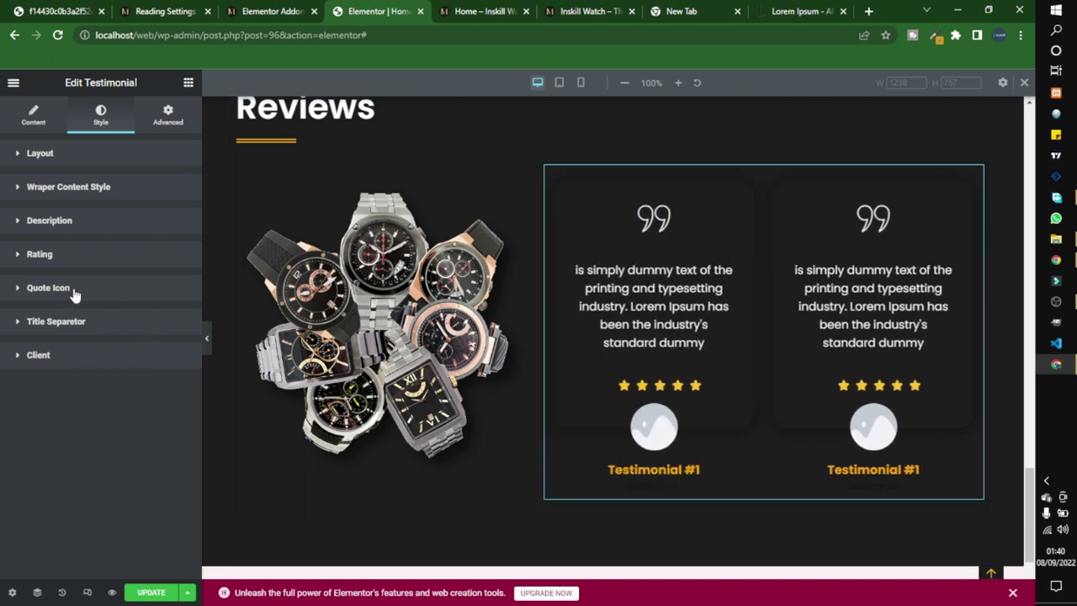
Step: Set the first testimonial item's client avatar to the favicon.ico logo image from the media library
click(34, 115)
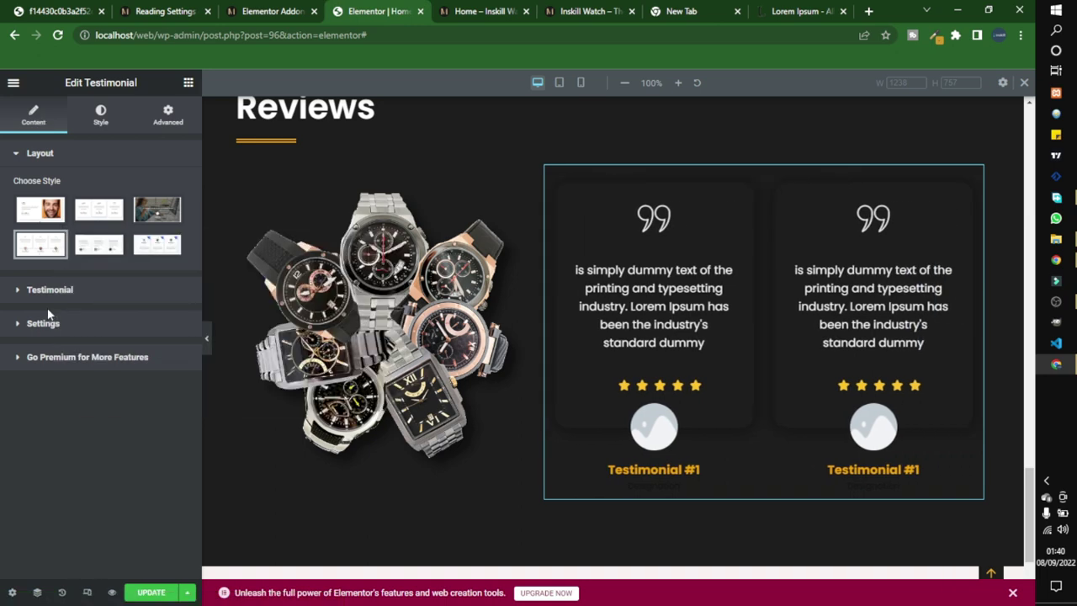
click(54, 296)
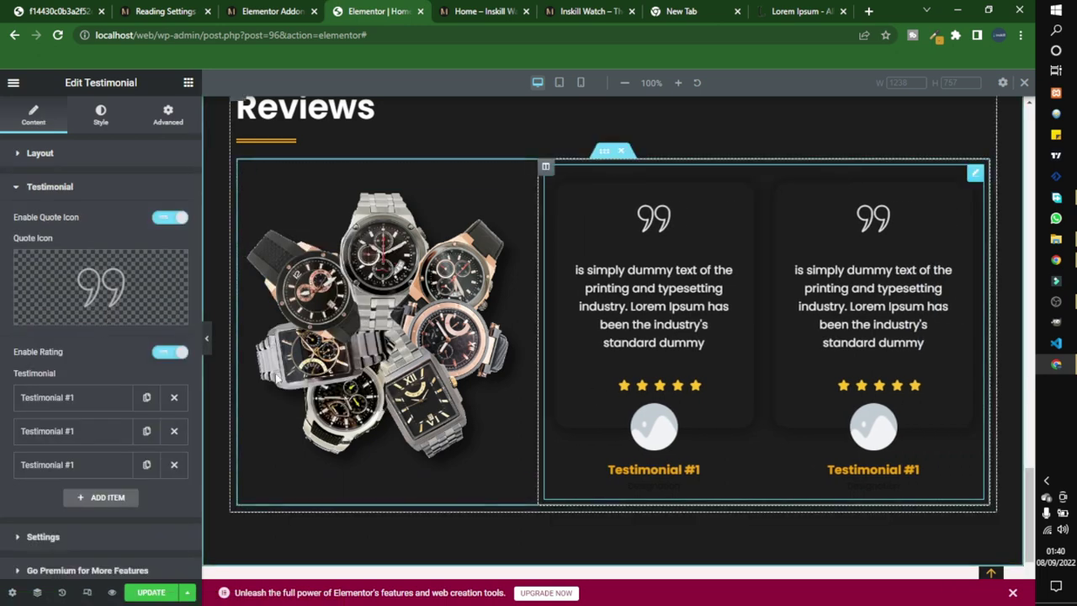
click(88, 393)
scroll(88, 403, down, 3)
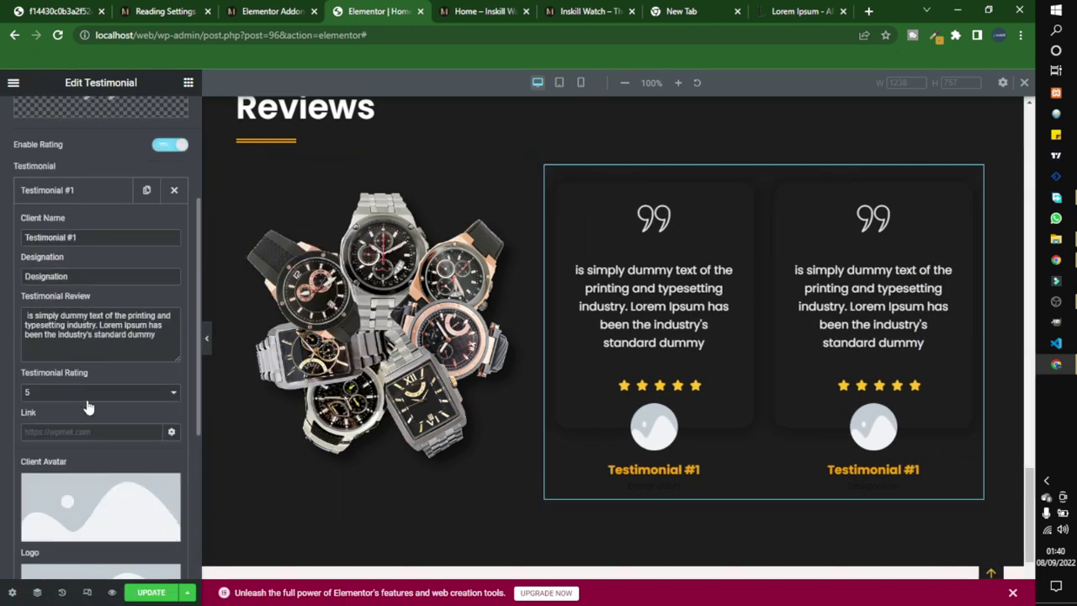
click(75, 500)
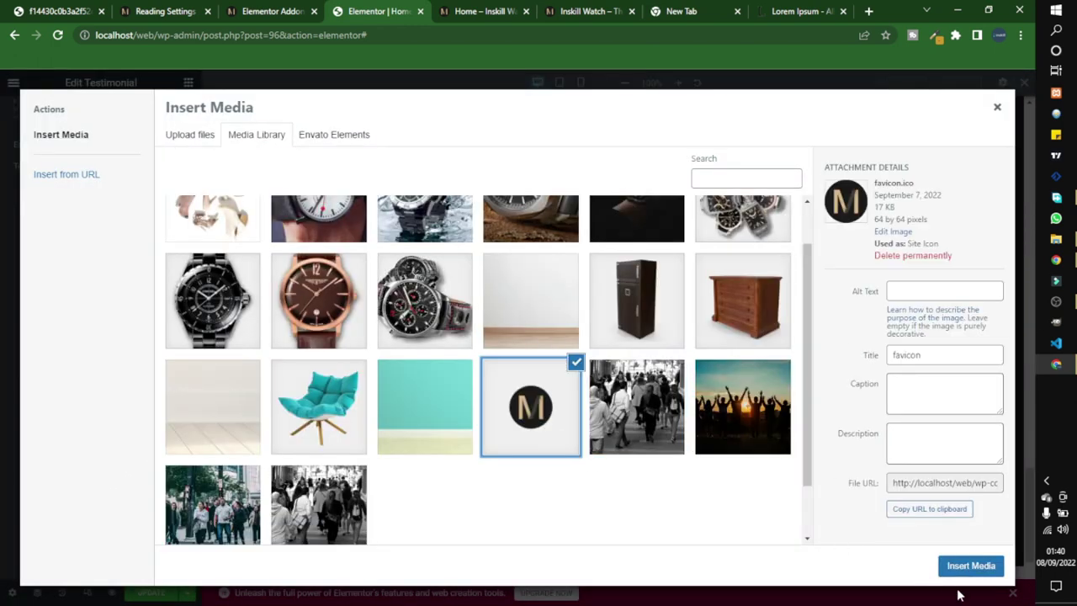
click(971, 567)
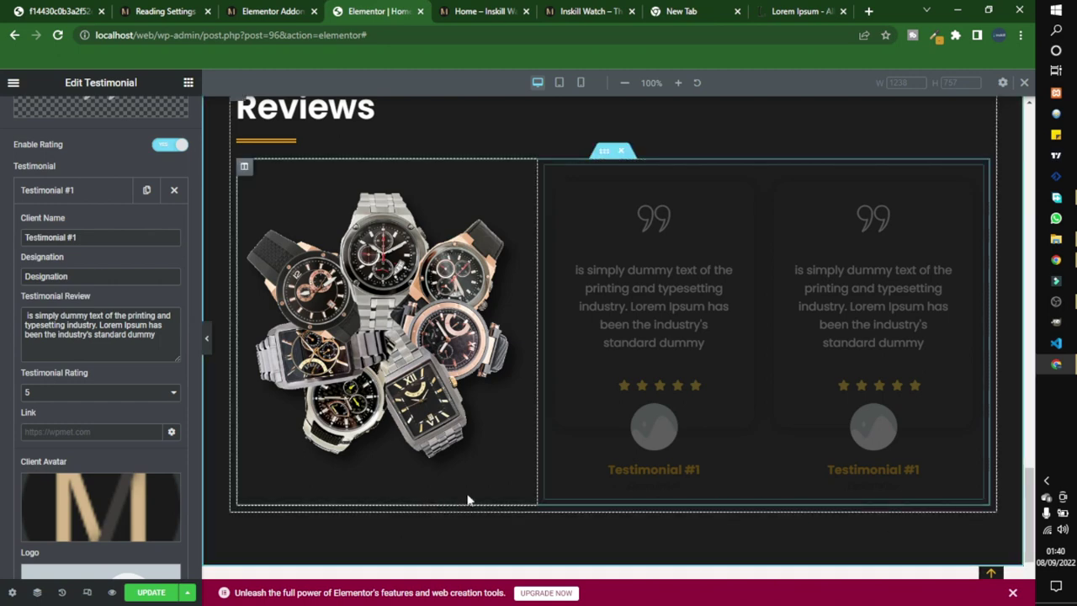
Step: Remove the testimonials with placeholder avatars and duplicate the one with the M logo avatar until there are three items
scroll(185, 373, up, 1)
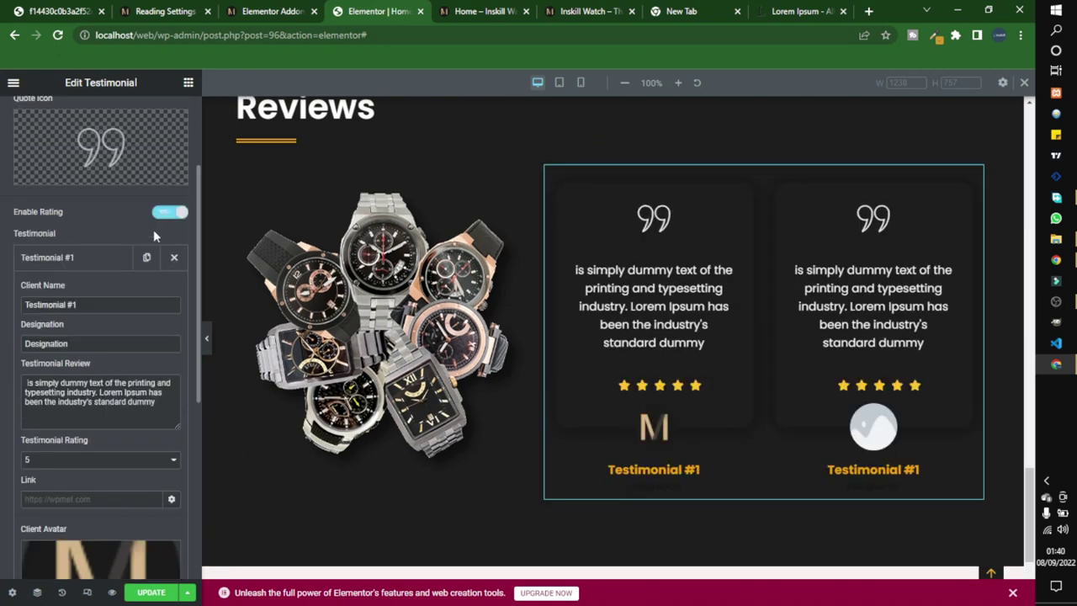
click(59, 263)
click(174, 323)
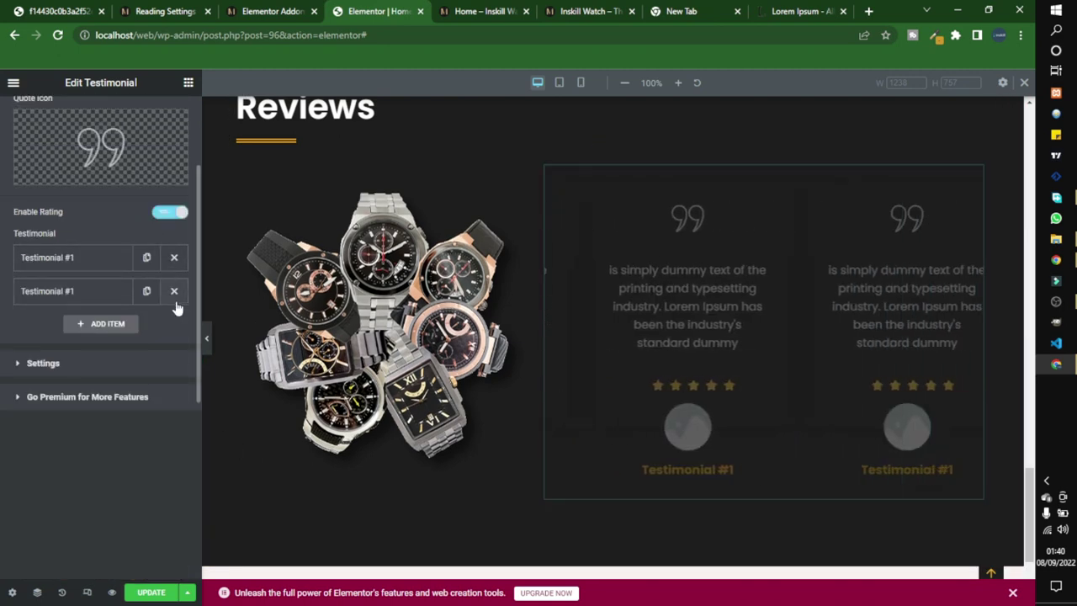
click(175, 288)
key(ctrl+z)
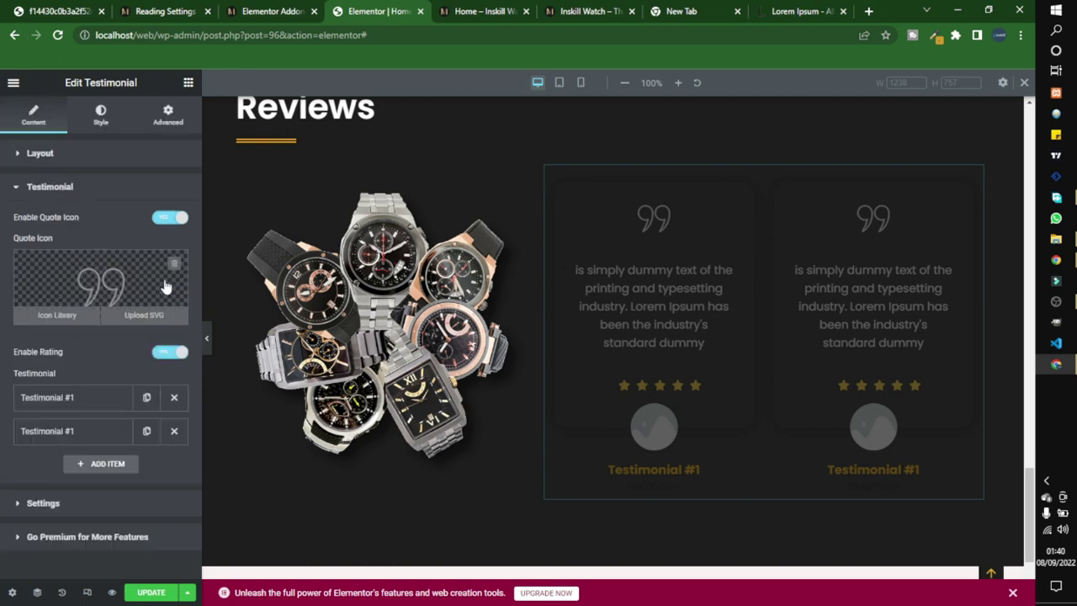
click(148, 431)
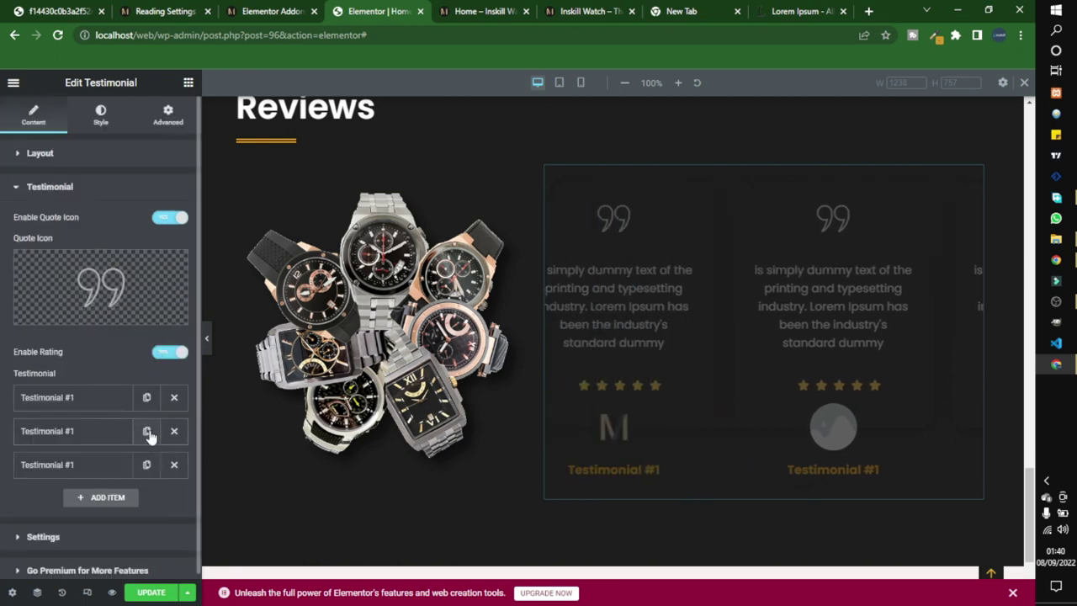
Step: Enter a different client's first name for each of the three testimonials
click(93, 401)
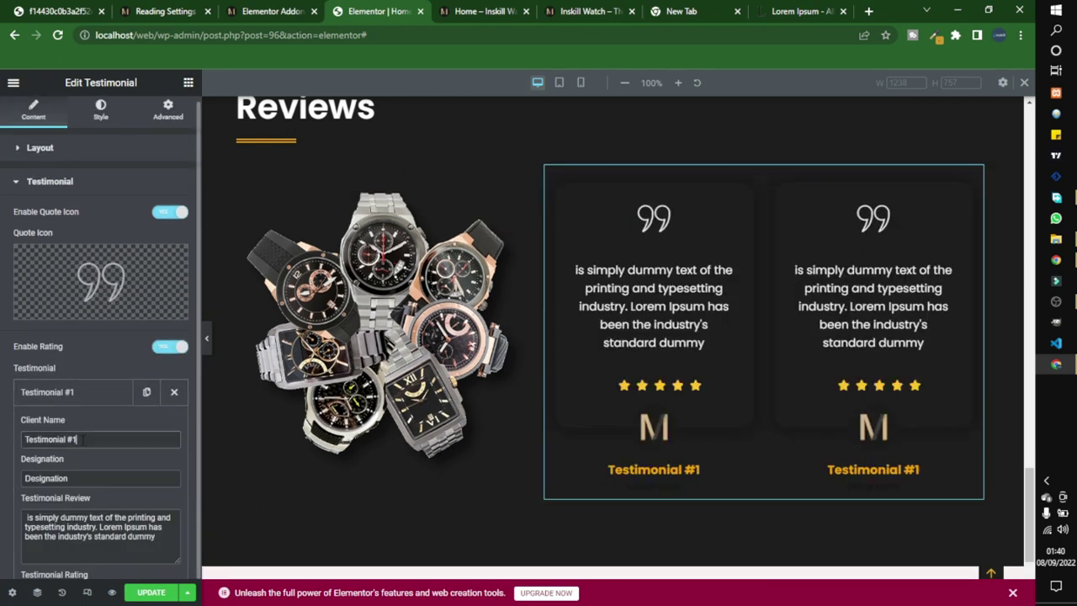
key(BackSpace)
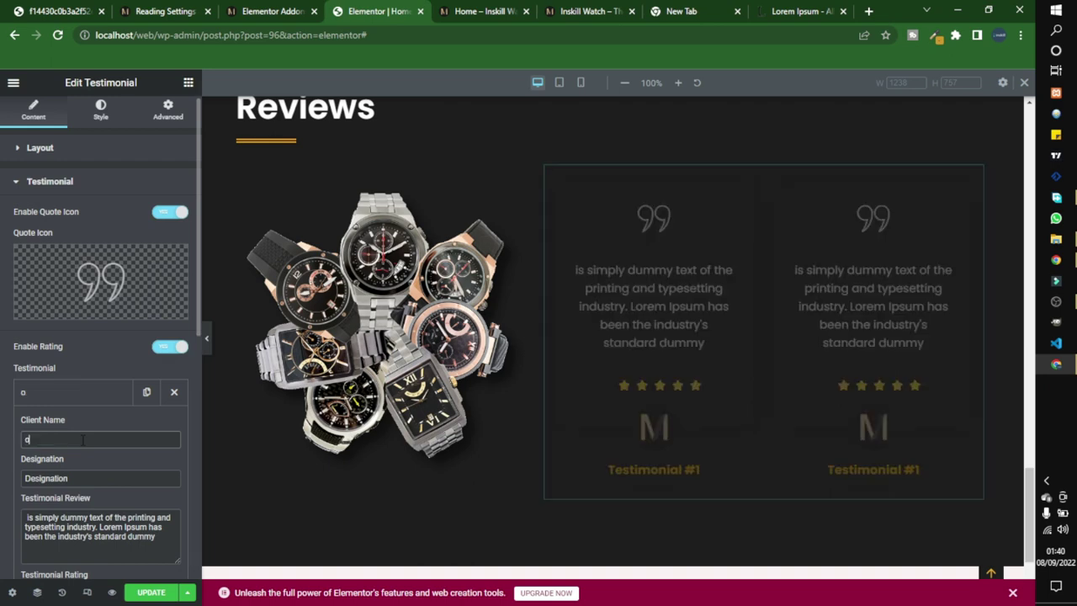
text(John)
click(94, 400)
click(59, 424)
double_click(60, 473)
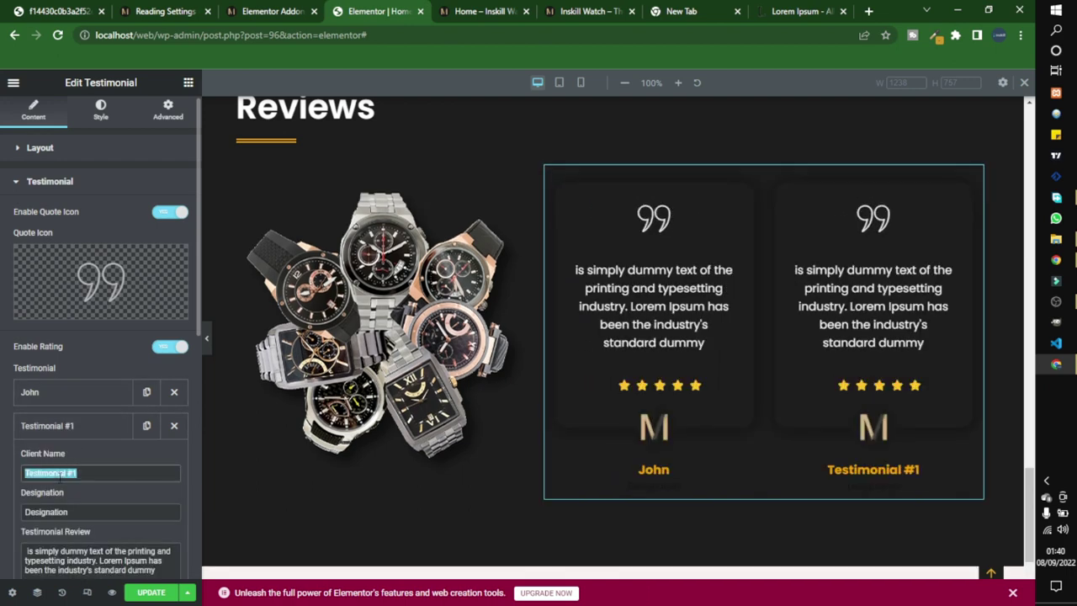
text(Samuel)
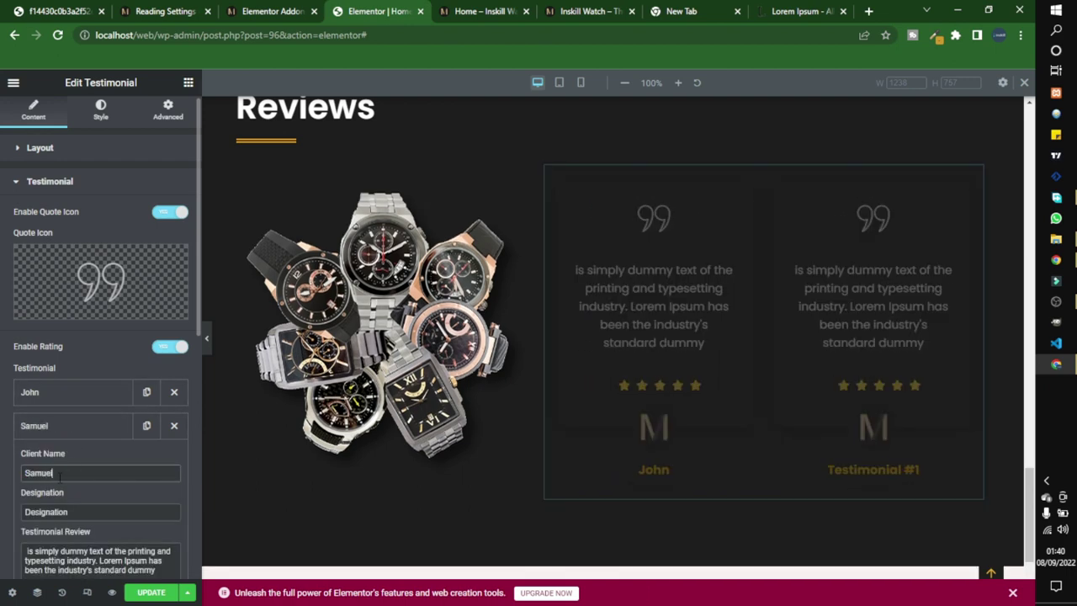
click(65, 433)
click(64, 459)
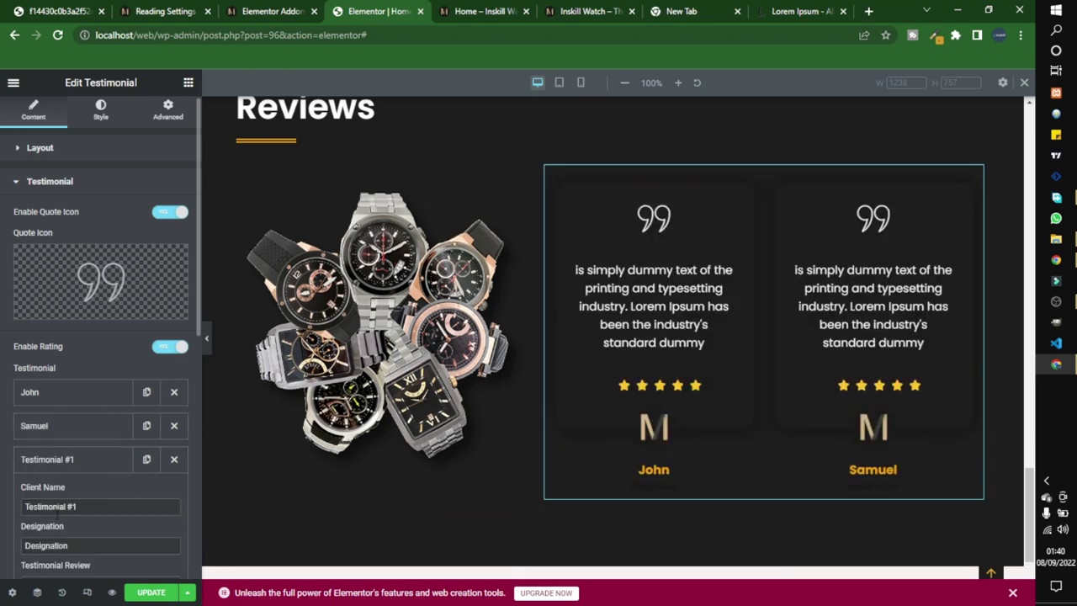
text(Mark)
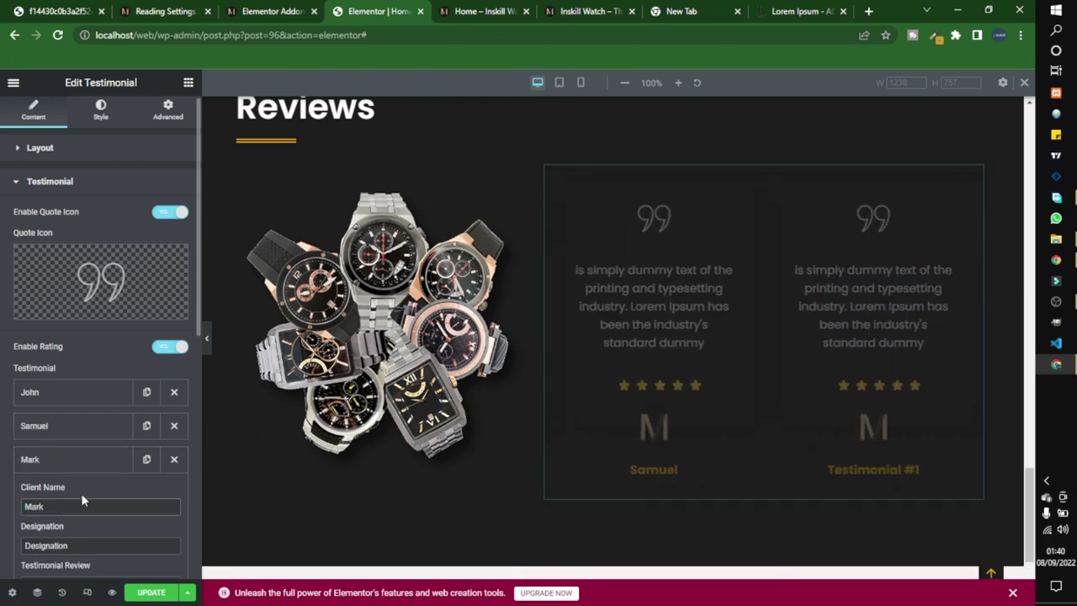
Step: Clear the designation text in the third and first testimonials
double_click(74, 545)
key(BackSpace)
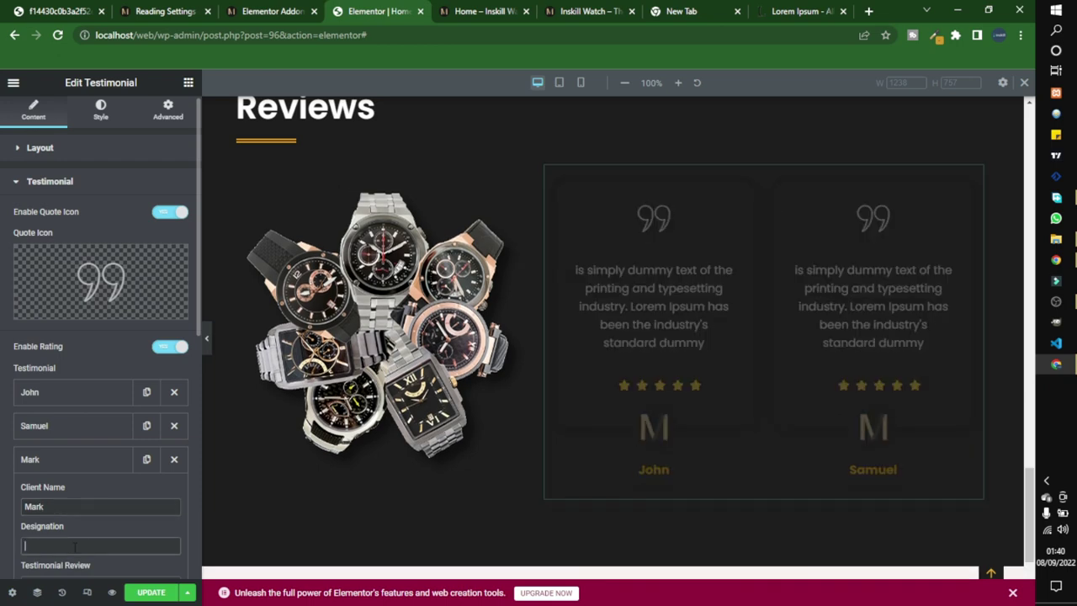
click(47, 459)
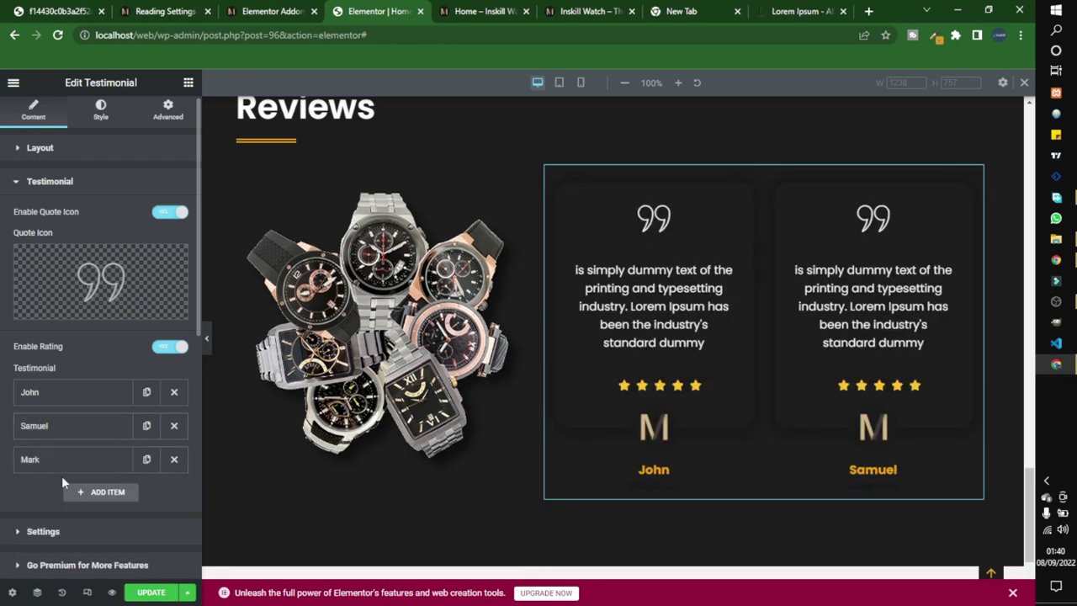
click(50, 392)
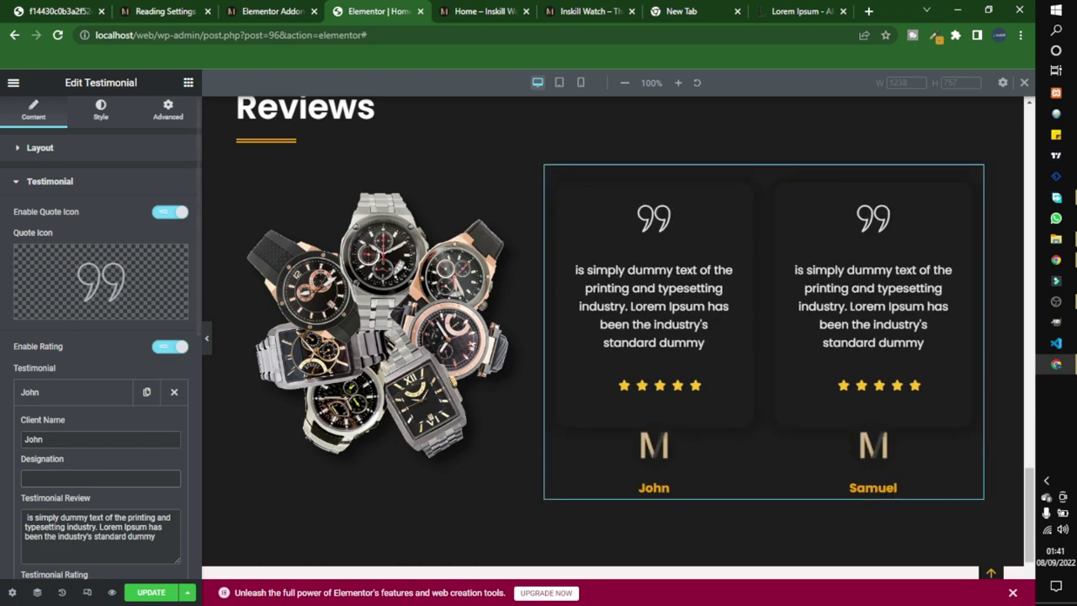
Step: Switch the preview to tablet size and examine the layout of the Reviews section
scroll(531, 361, up, 3)
scroll(531, 362, down, 2)
scroll(530, 362, up, 3)
scroll(505, 402, down, 1)
scroll(505, 395, up, 2)
scroll(505, 395, down, 5)
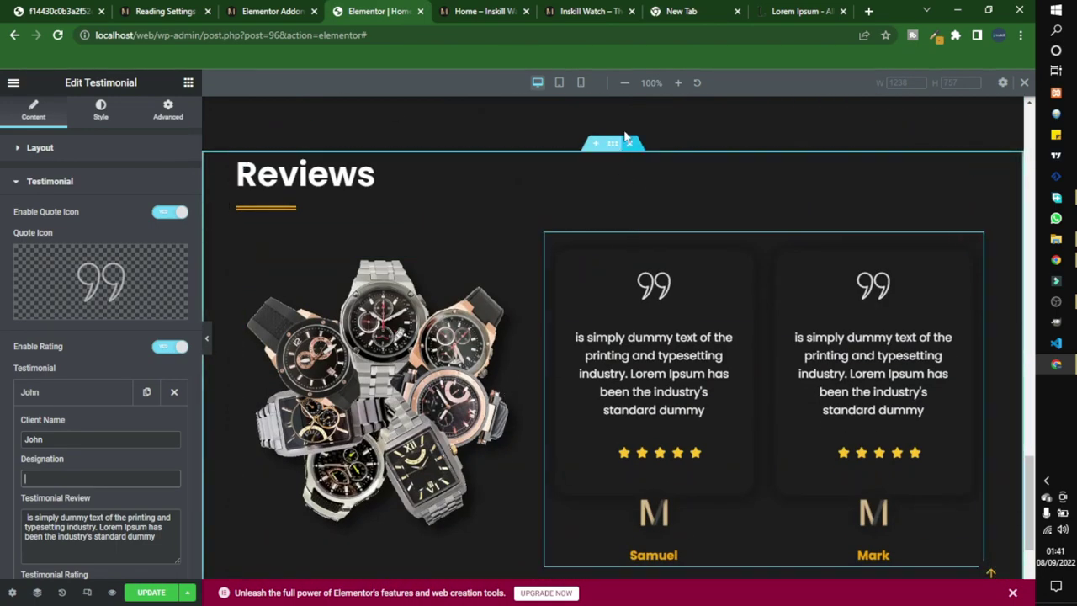
click(560, 82)
scroll(557, 231, down, 8)
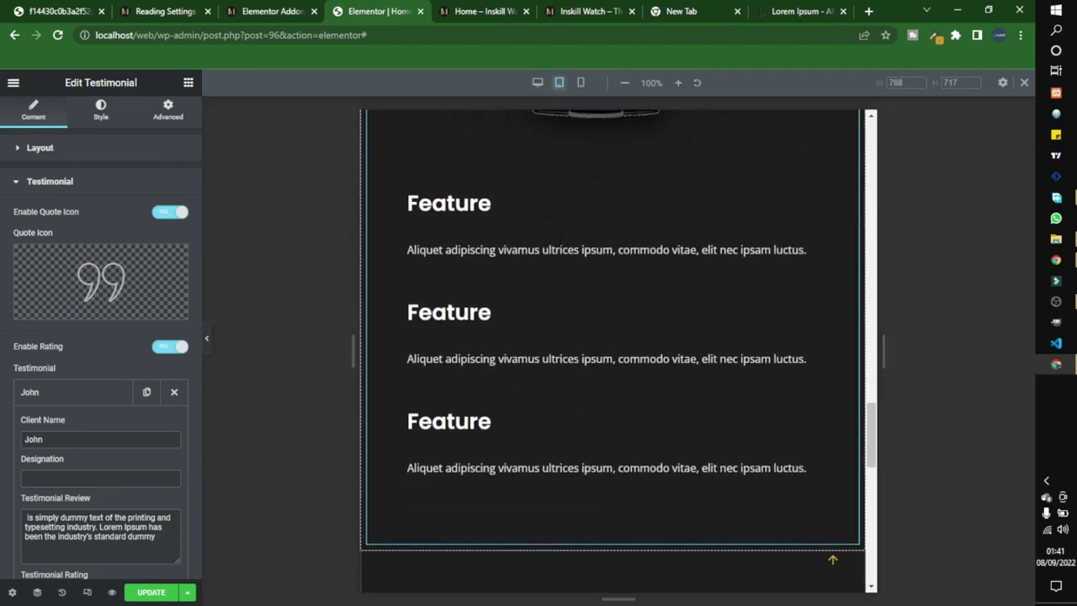
scroll(666, 335, up, 1)
scroll(666, 336, down, 2)
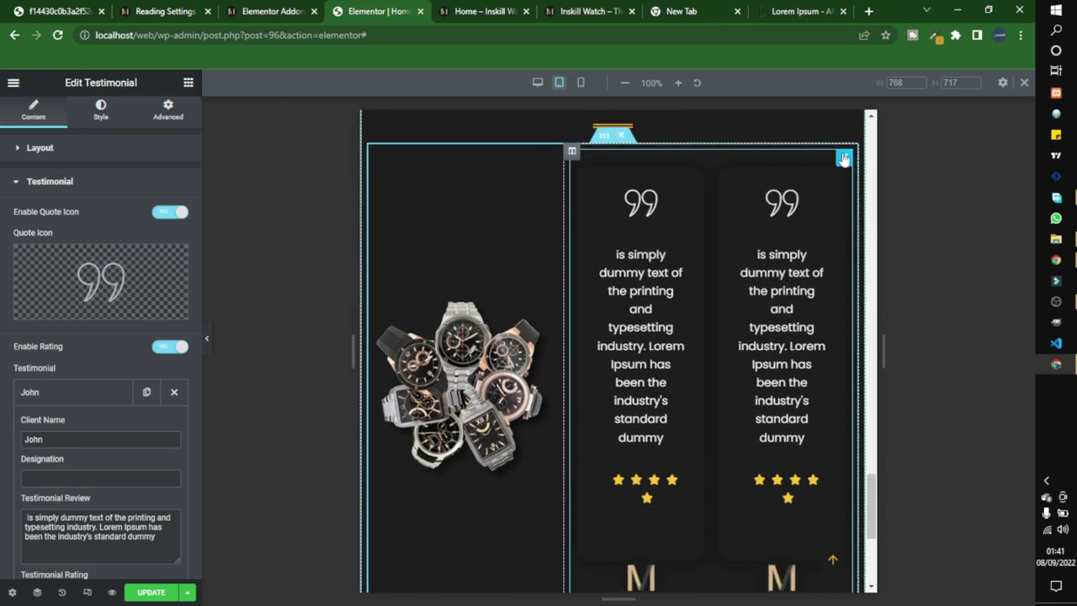
Step: Set the testimonial slider's slides to show and slides to scroll to 1 for tablet
scroll(134, 193, down, 4)
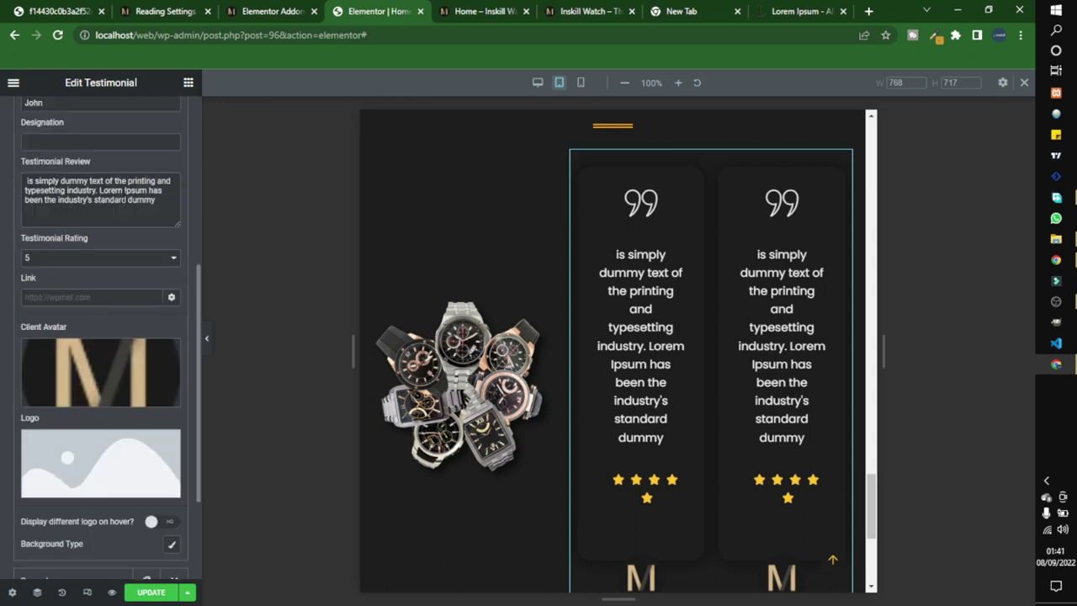
scroll(128, 203, up, 4)
scroll(130, 227, down, 6)
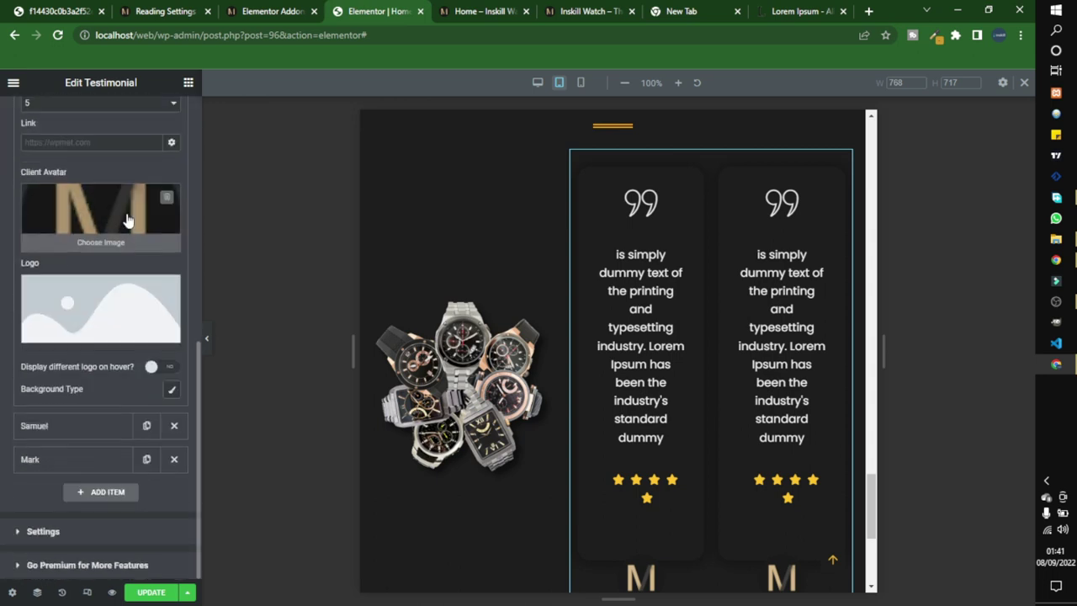
click(143, 531)
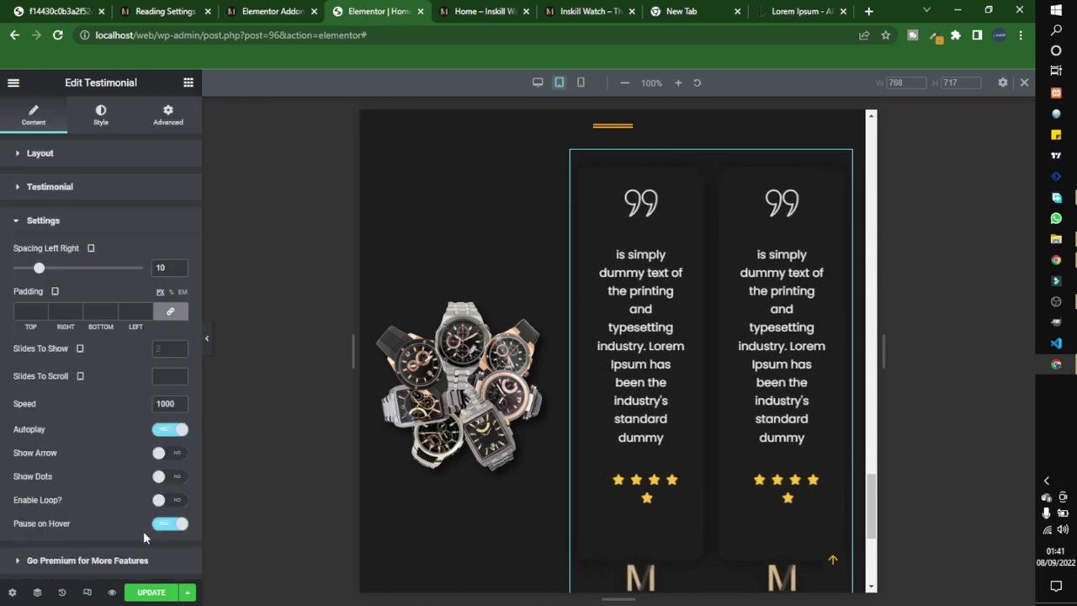
click(39, 348)
text(1)
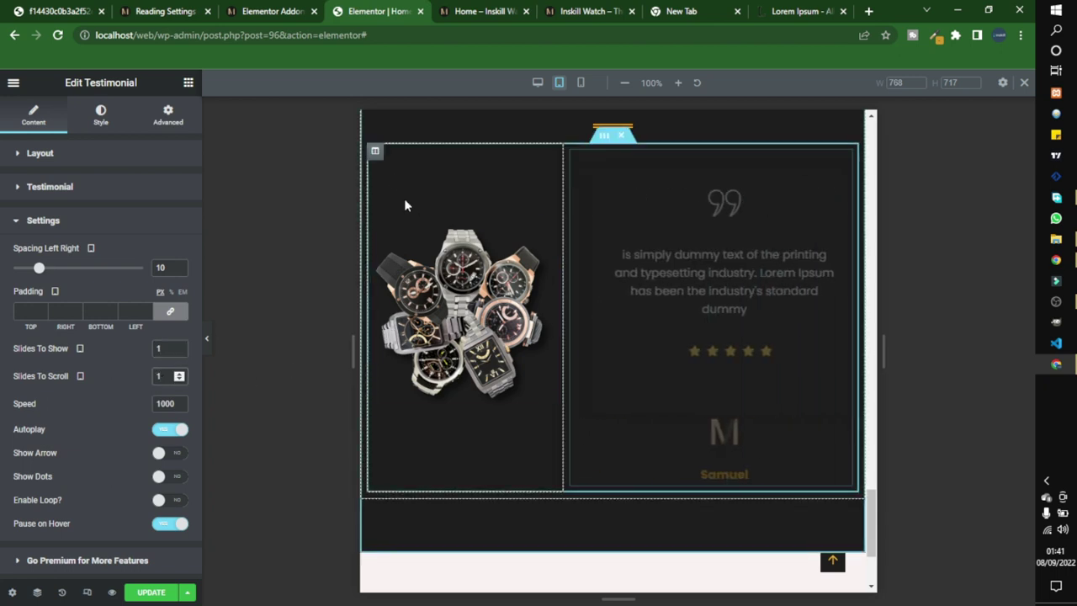
Step: Set the tablet width of both the watch image column and the testimonial column to 50%
click(375, 151)
click(162, 155)
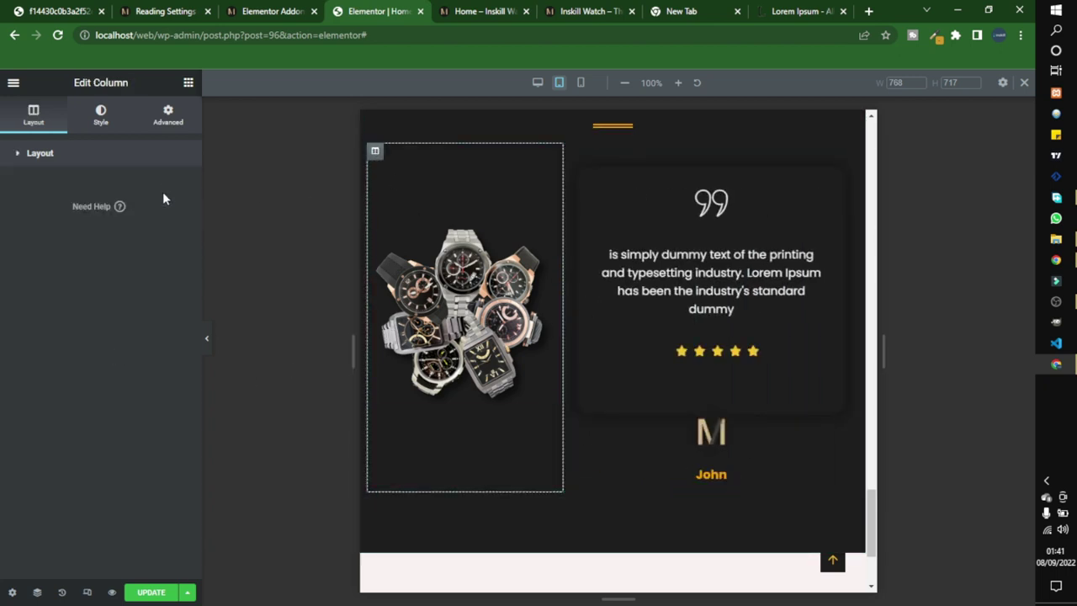
click(162, 158)
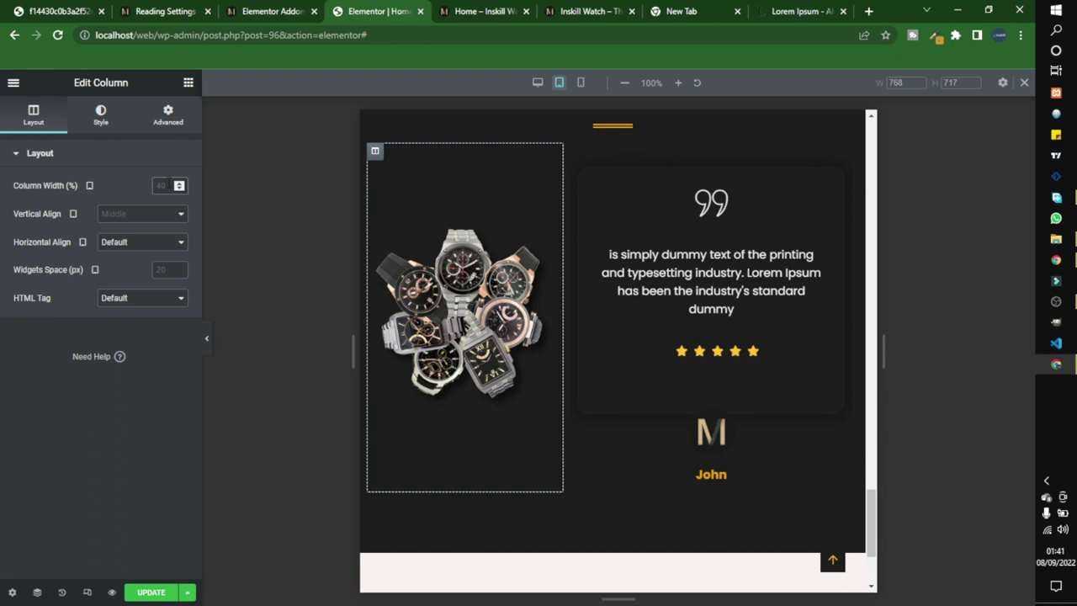
text(50)
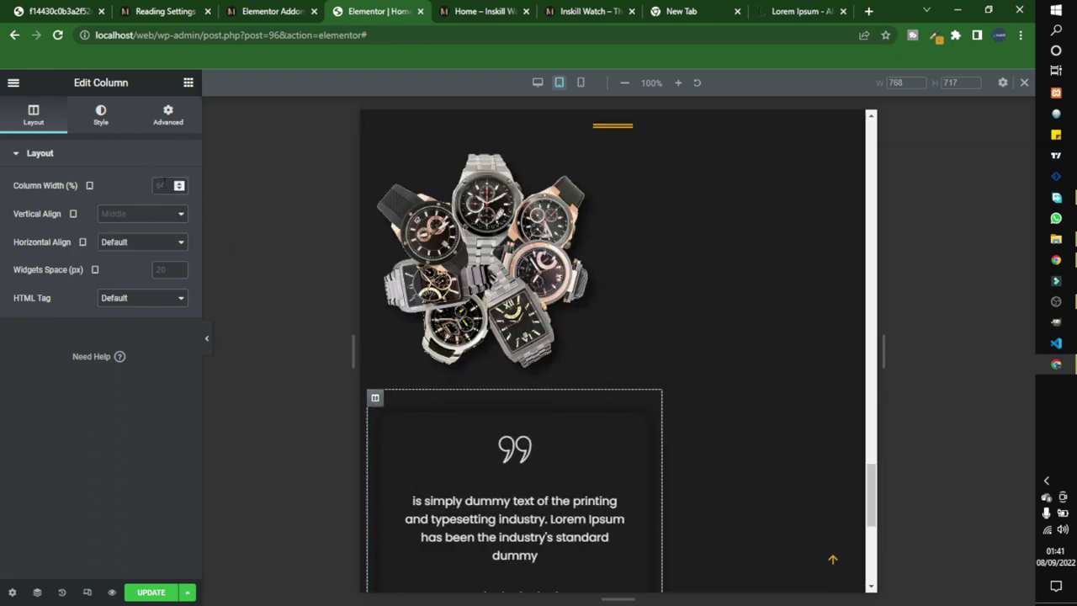
text(50)
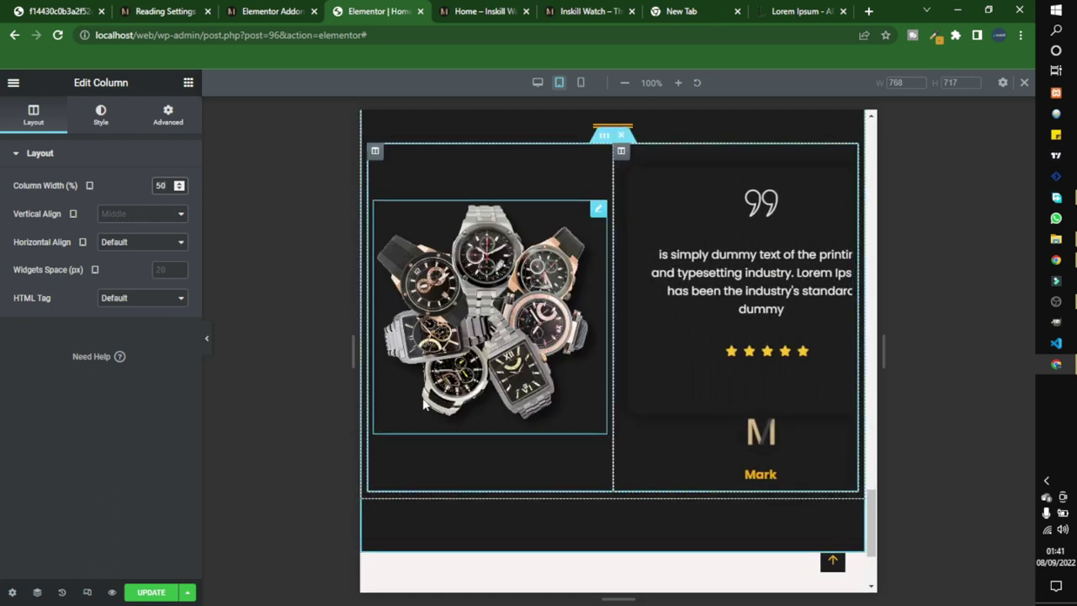
Step: Unlink the inner section's tablet padding and set right and left to 20 px, with top and bottom at 0
click(603, 134)
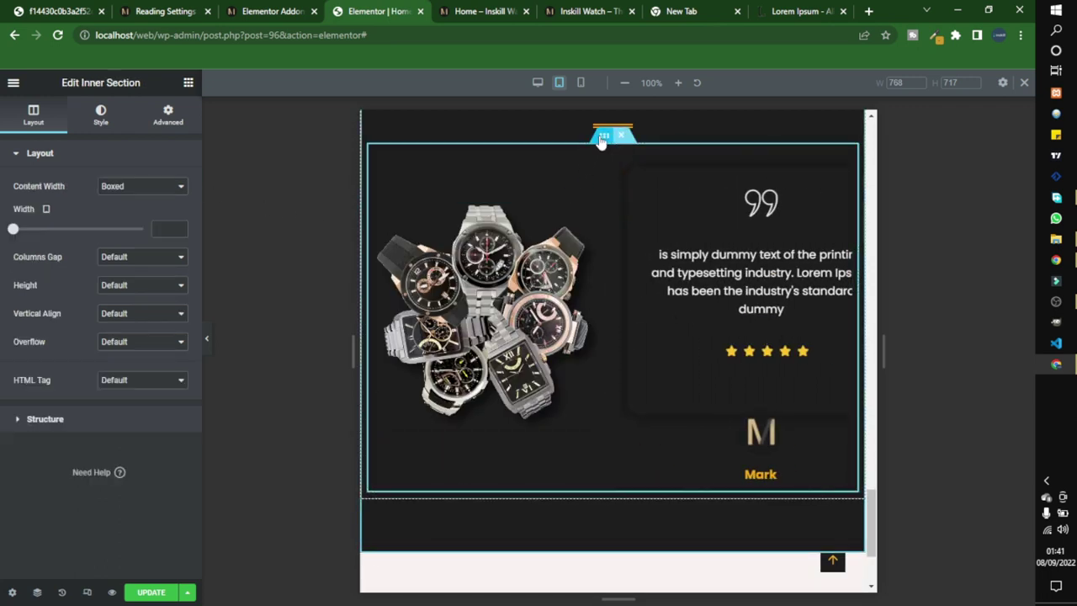
click(167, 118)
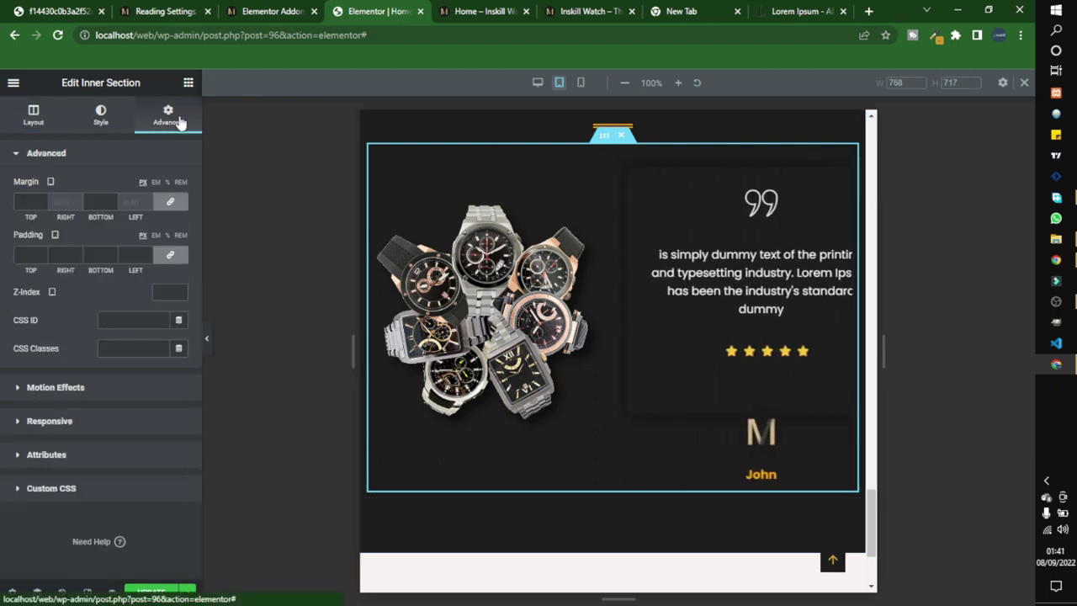
click(171, 257)
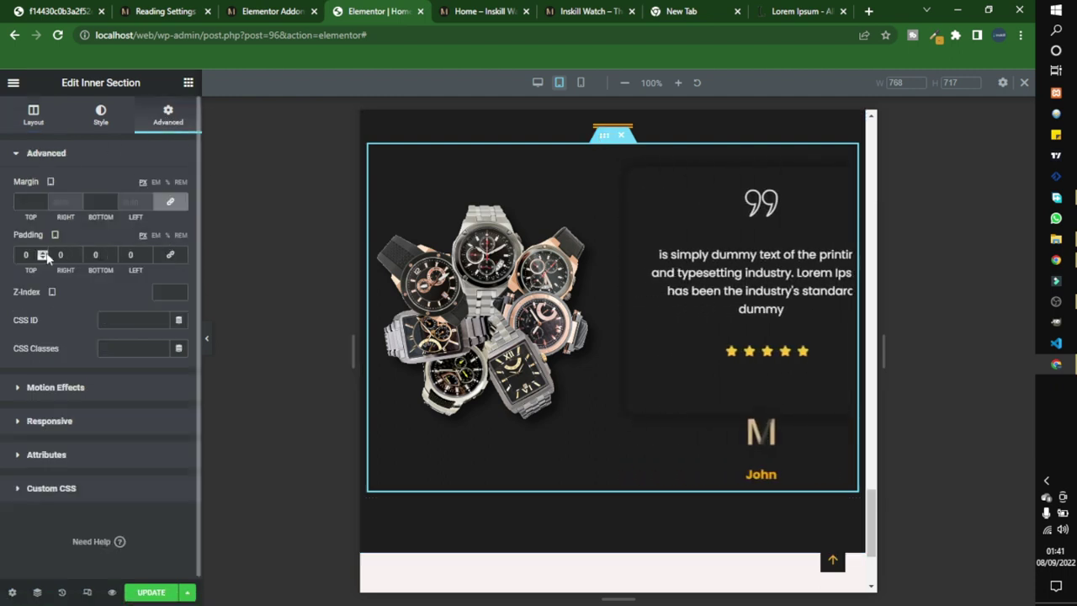
text(2)
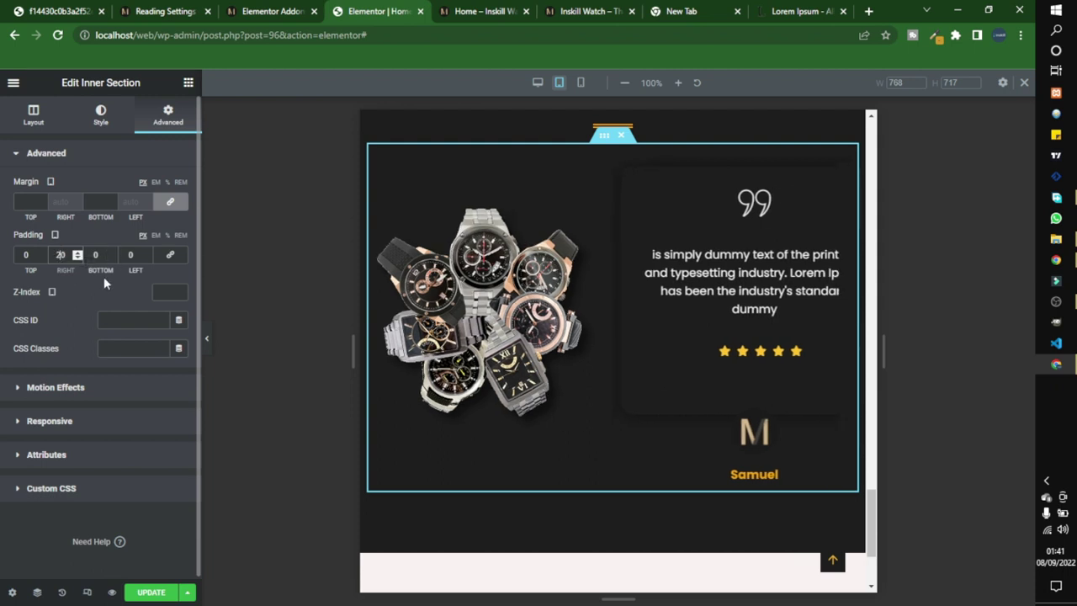
click(128, 254)
text(2)
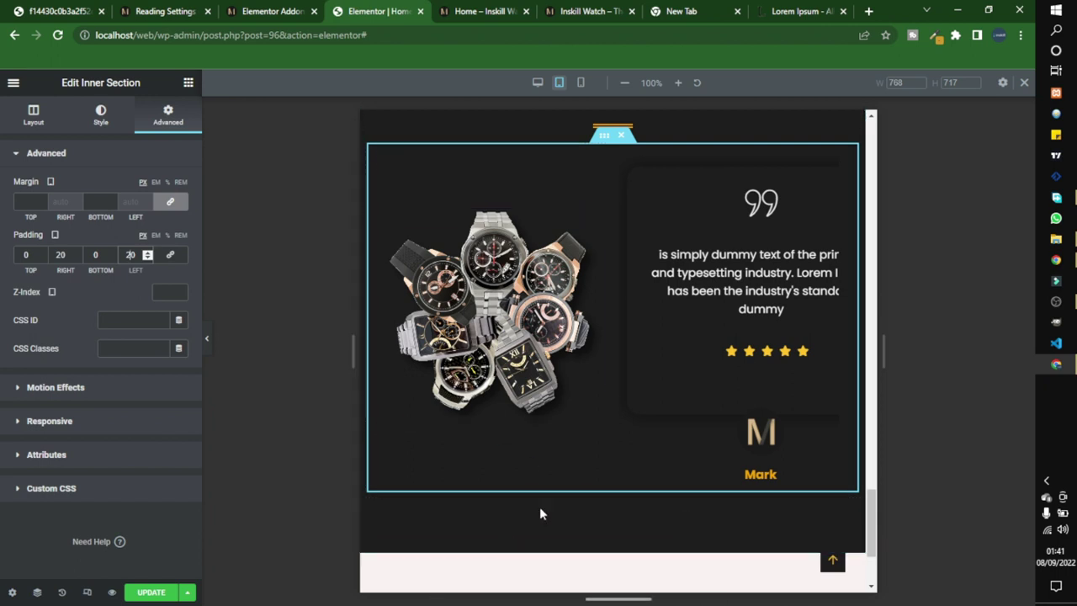
Step: Switch the preview to mobile size and set the reviews inner section's padding to 0 on all sides
scroll(719, 427, up, 3)
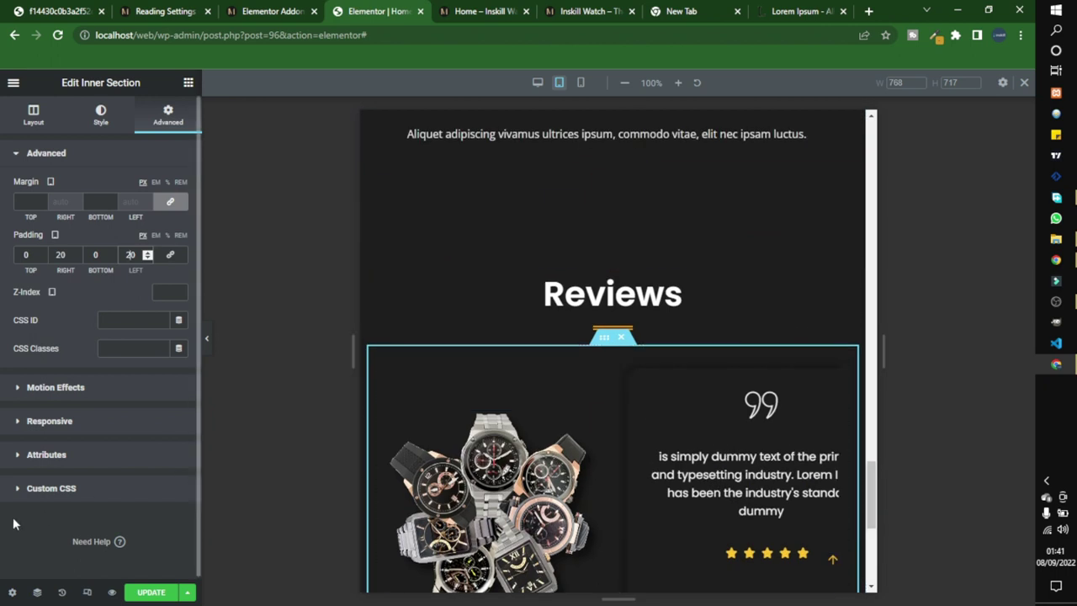
scroll(478, 395, up, 2)
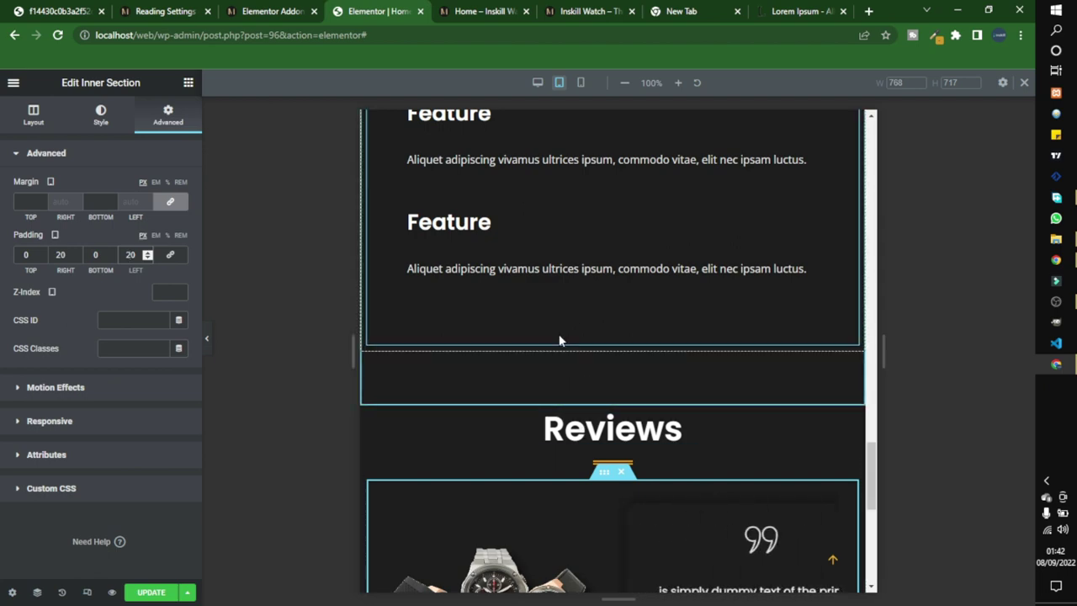
scroll(543, 387, down, 2)
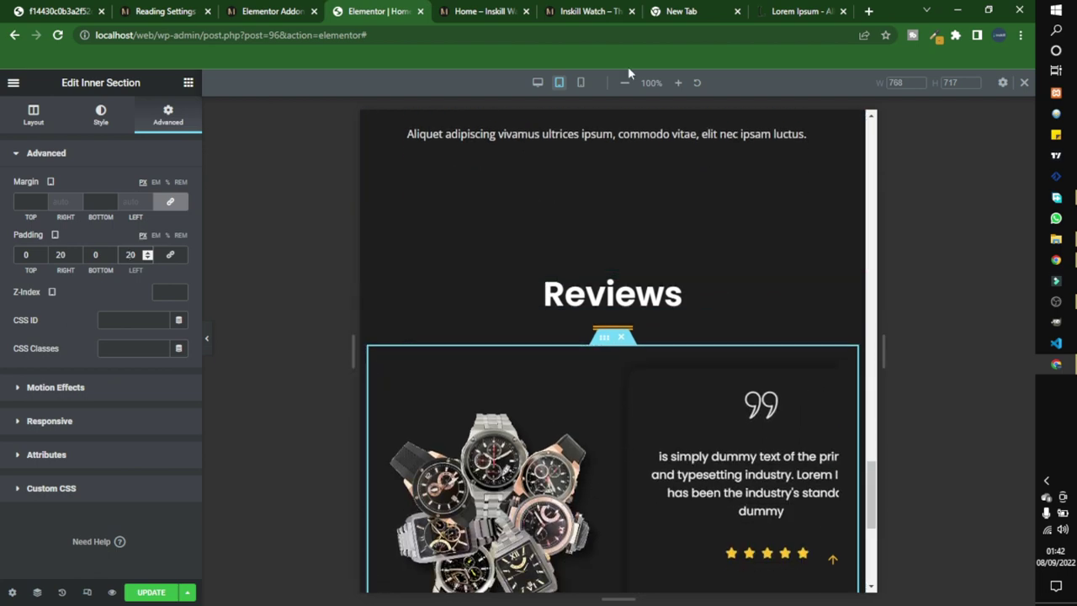
click(580, 83)
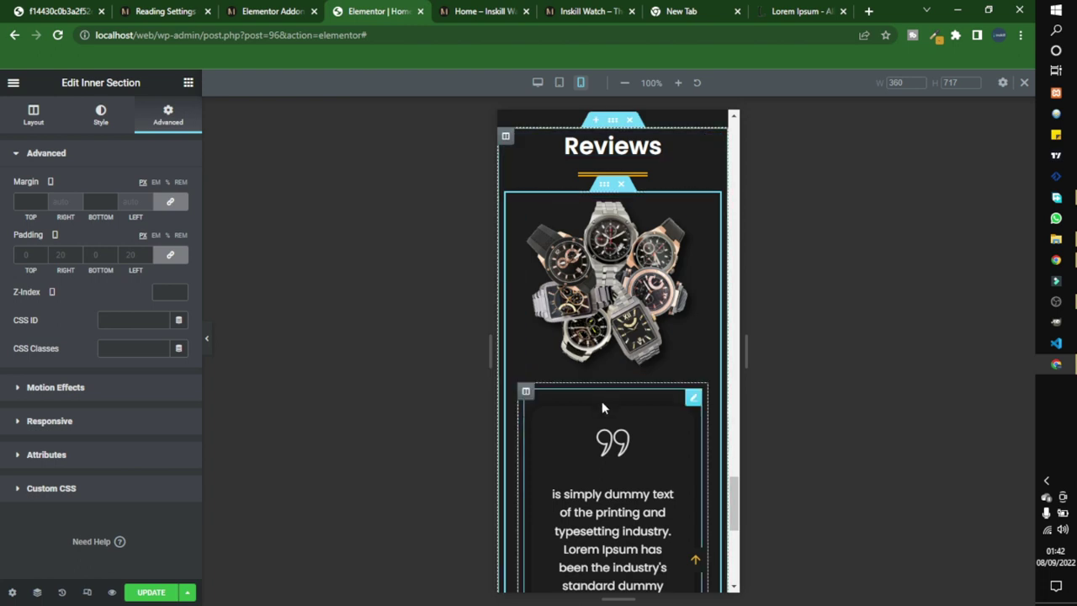
click(181, 256)
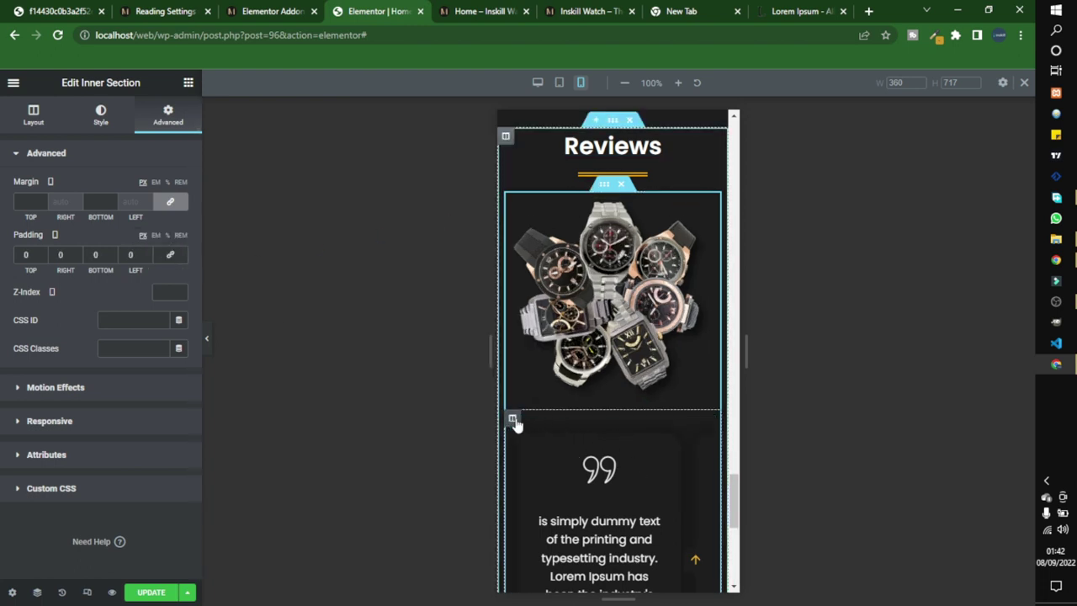
Step: Set the testimonial slider's slides to show and slides to scroll to 1 for mobile and check the mobile layout
click(513, 419)
click(167, 115)
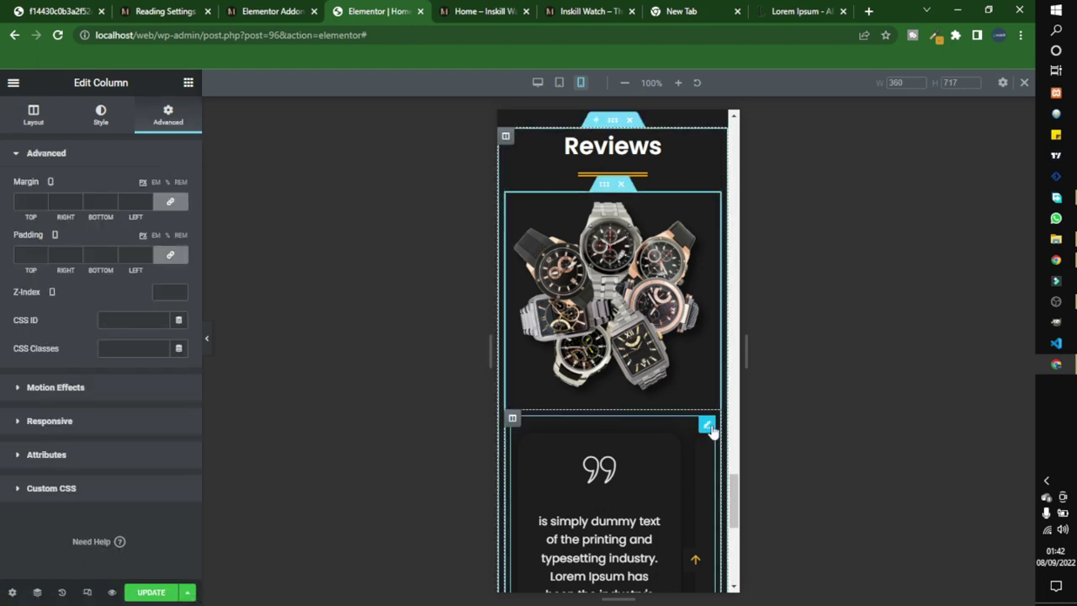
click(707, 426)
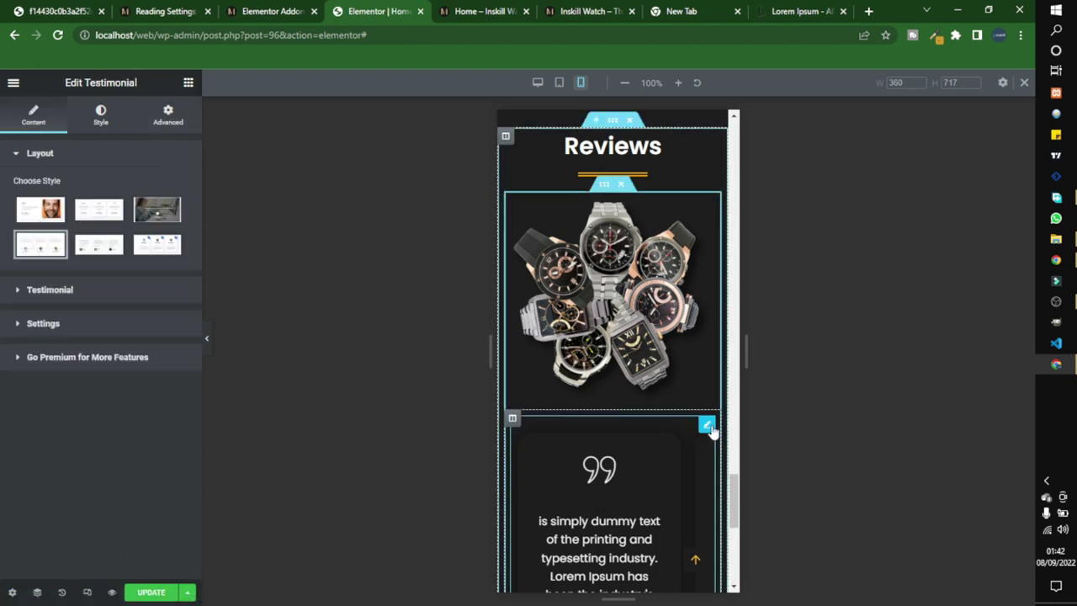
click(97, 292)
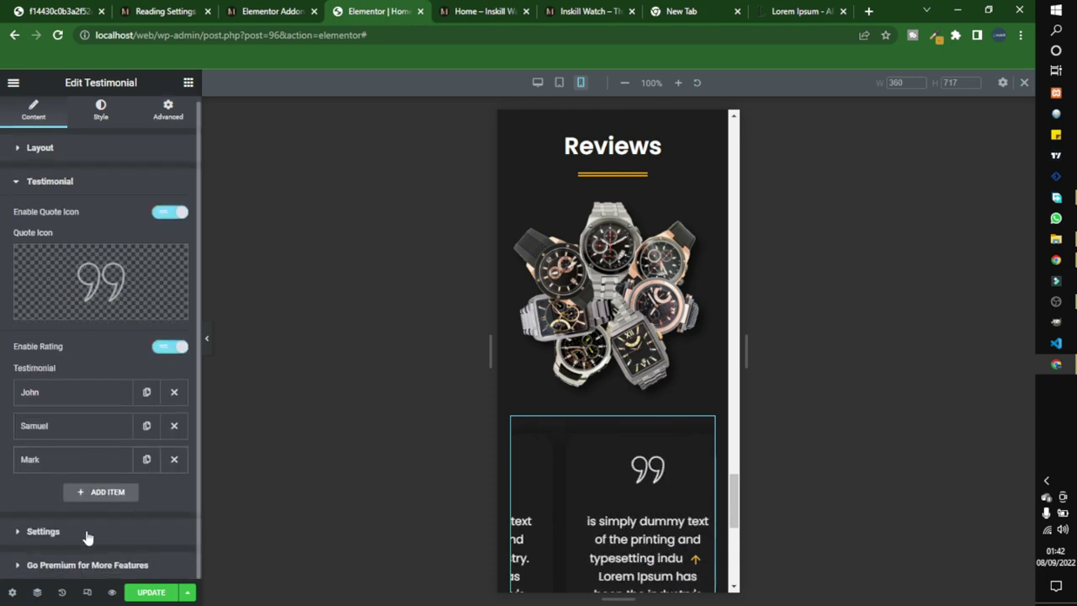
click(43, 531)
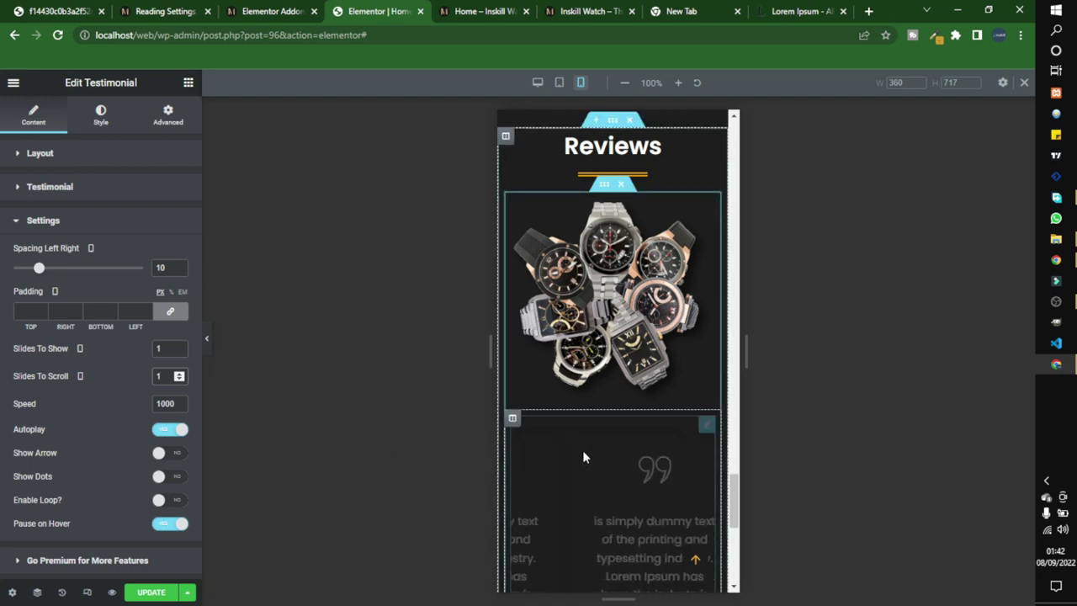
scroll(589, 438, down, 5)
scroll(611, 438, up, 4)
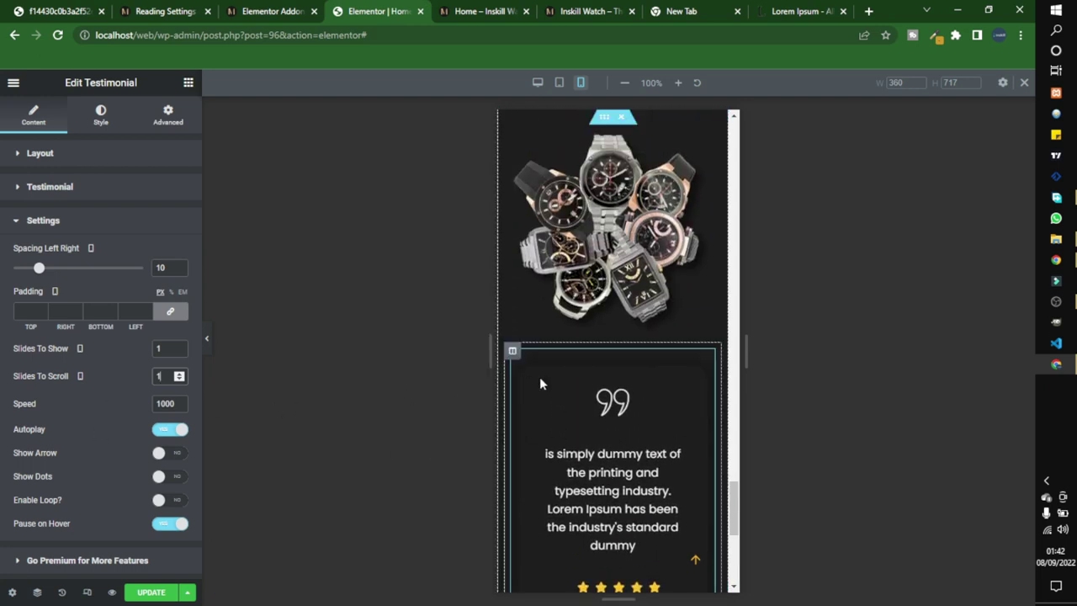
scroll(578, 376, down, 3)
scroll(599, 394, up, 6)
scroll(604, 399, up, 8)
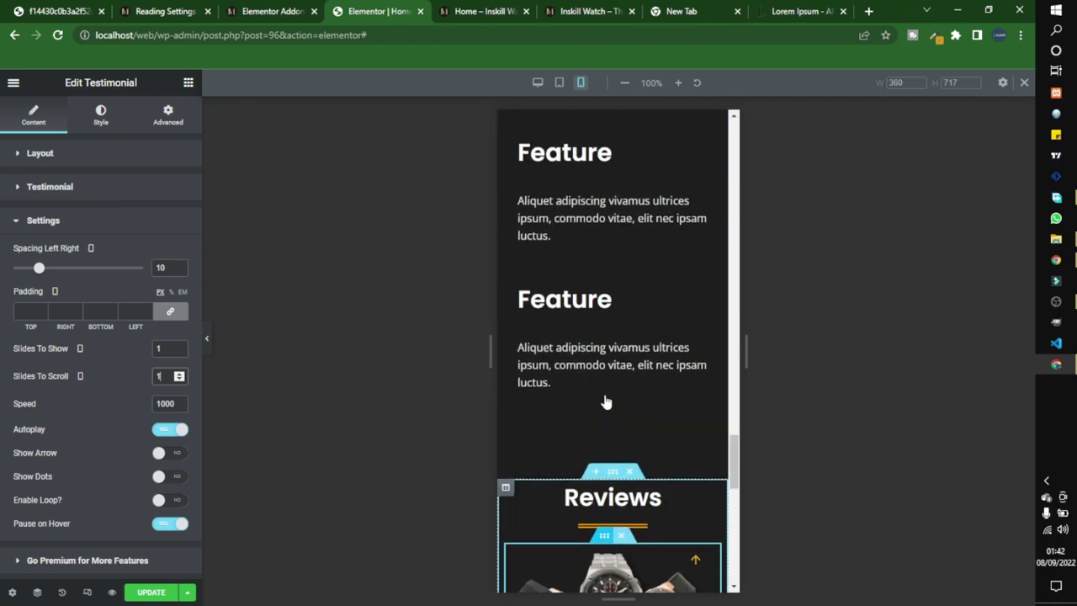
Step: Return to the desktop view, update the home page and look over its front-end preview
click(542, 85)
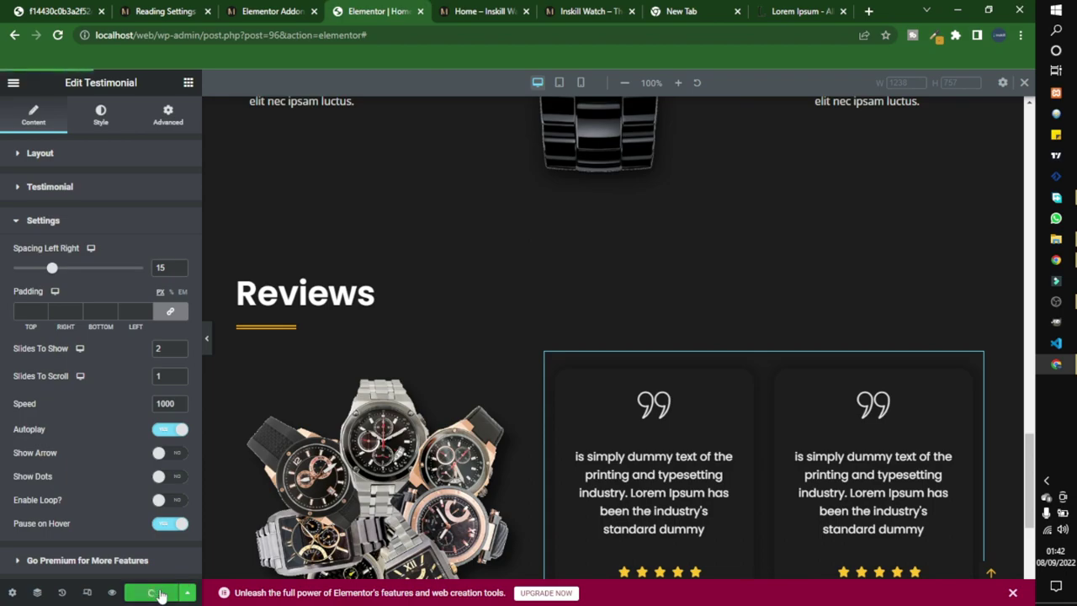
click(112, 592)
scroll(324, 239, up, 10)
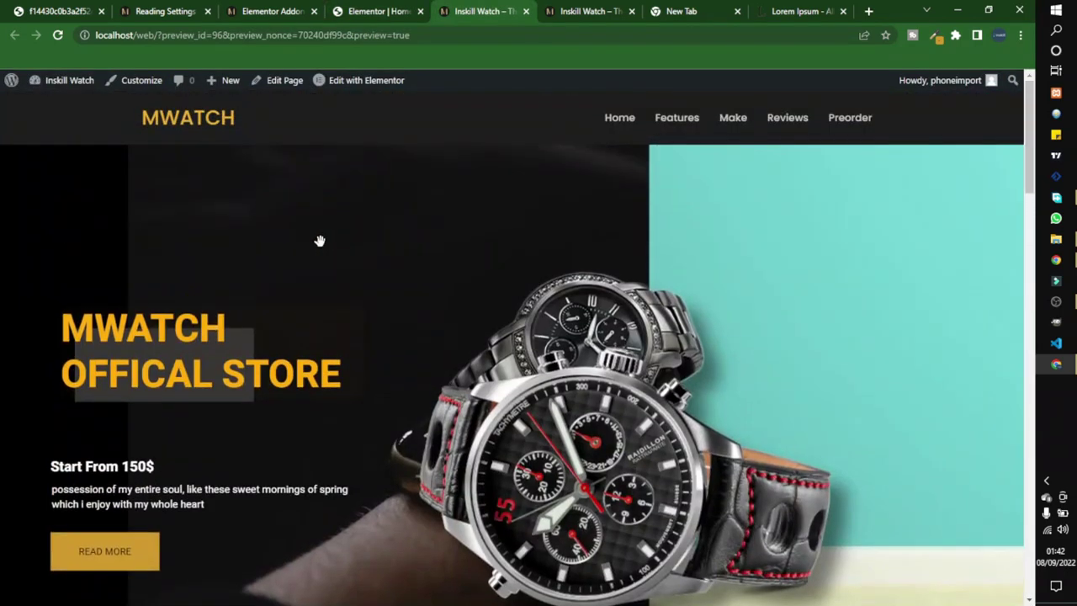
scroll(320, 242, down, 15)
scroll(317, 240, down, 1)
scroll(369, 240, up, 10)
click(487, 321)
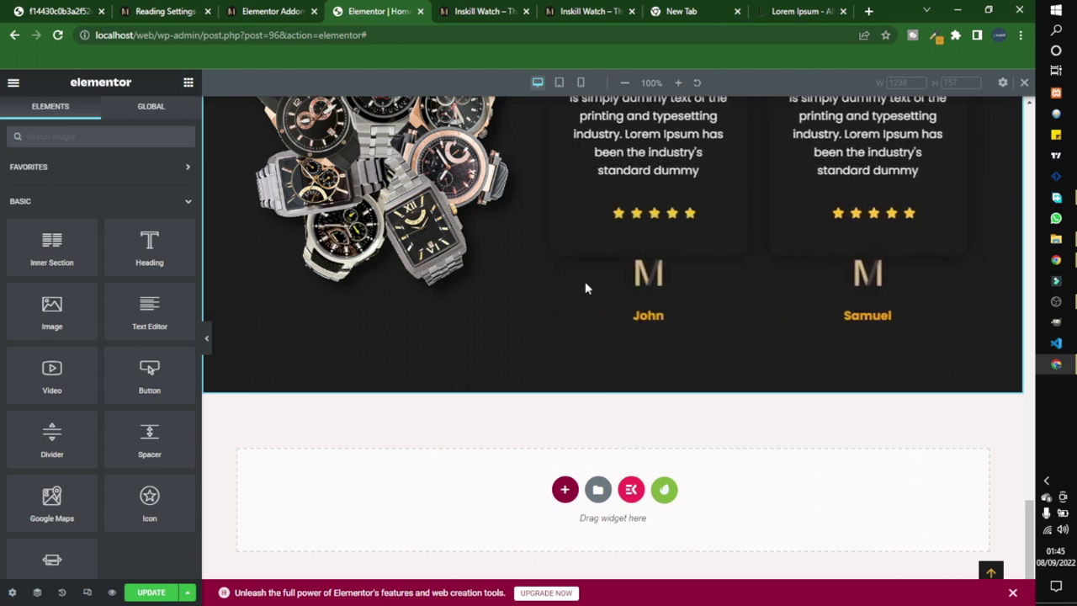
Step: Open the WordPress Add Plugins page in a new browser tab from the site's admin area
click(164, 11)
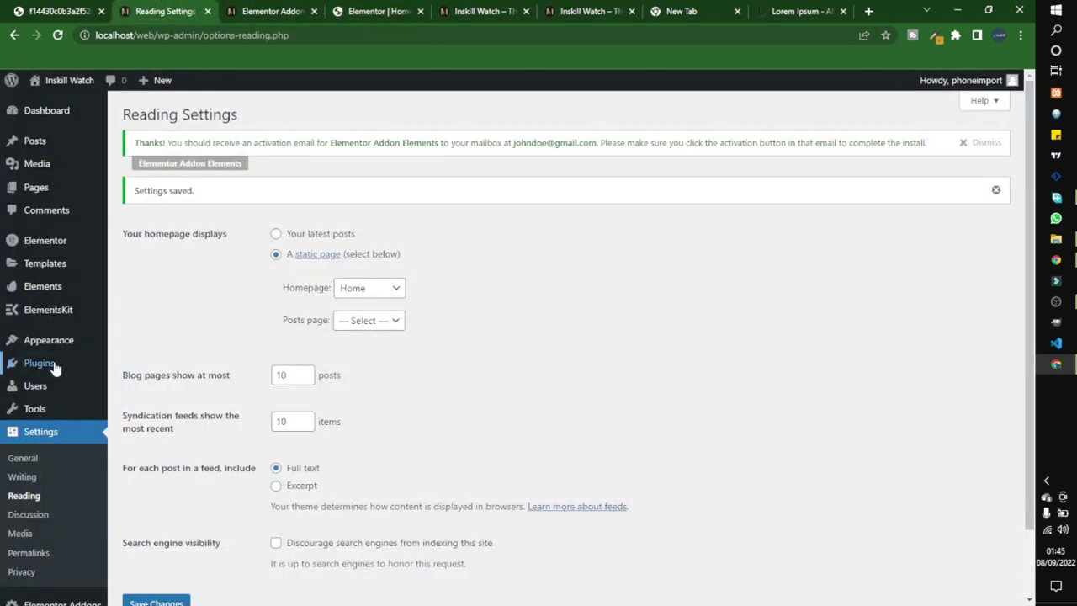
mouse_move(46, 371)
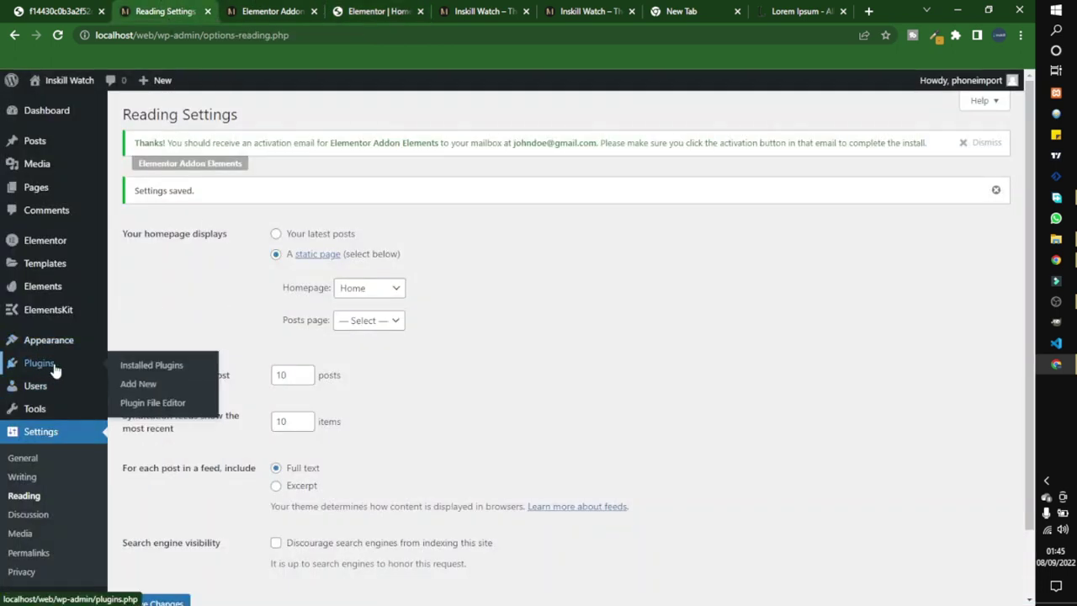
right_click(157, 383)
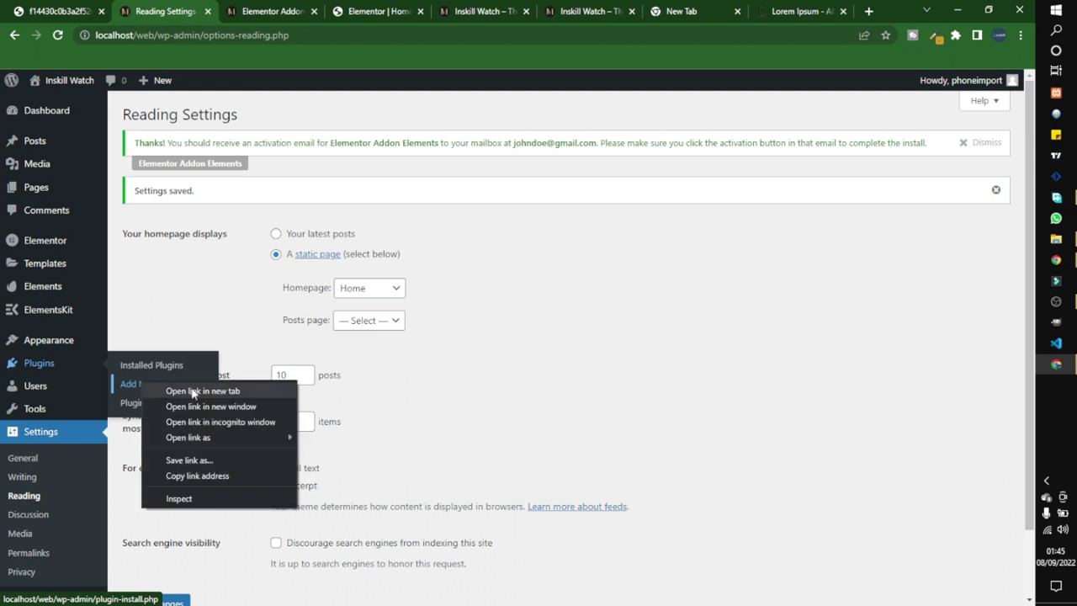
click(195, 393)
click(240, 11)
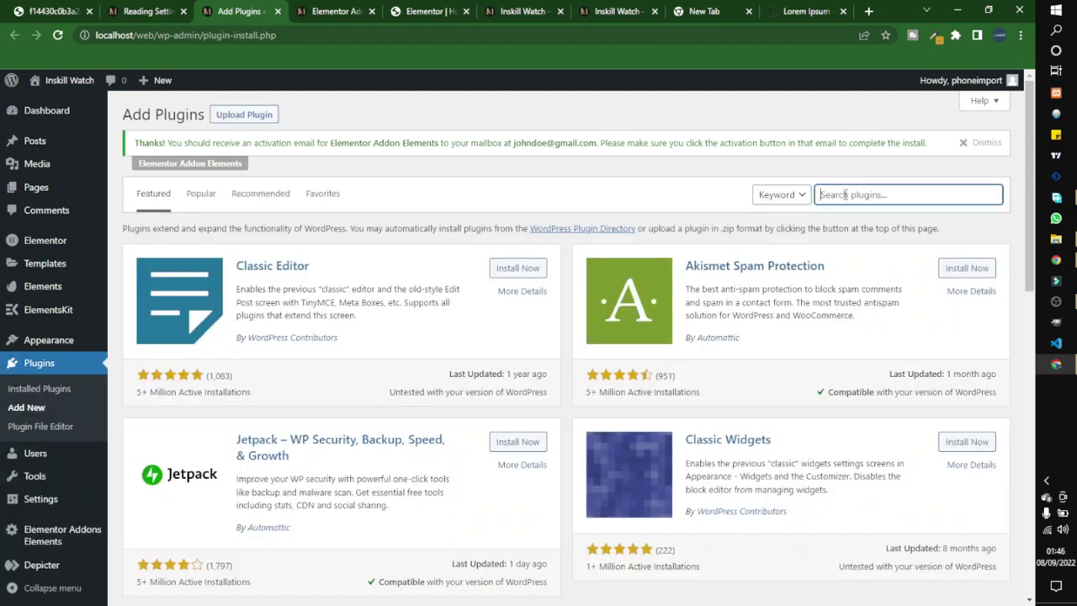
Step: Search the plugin directory for forminator, then install and activate the Forminator contact form plugin
click(844, 194)
text(forminator)
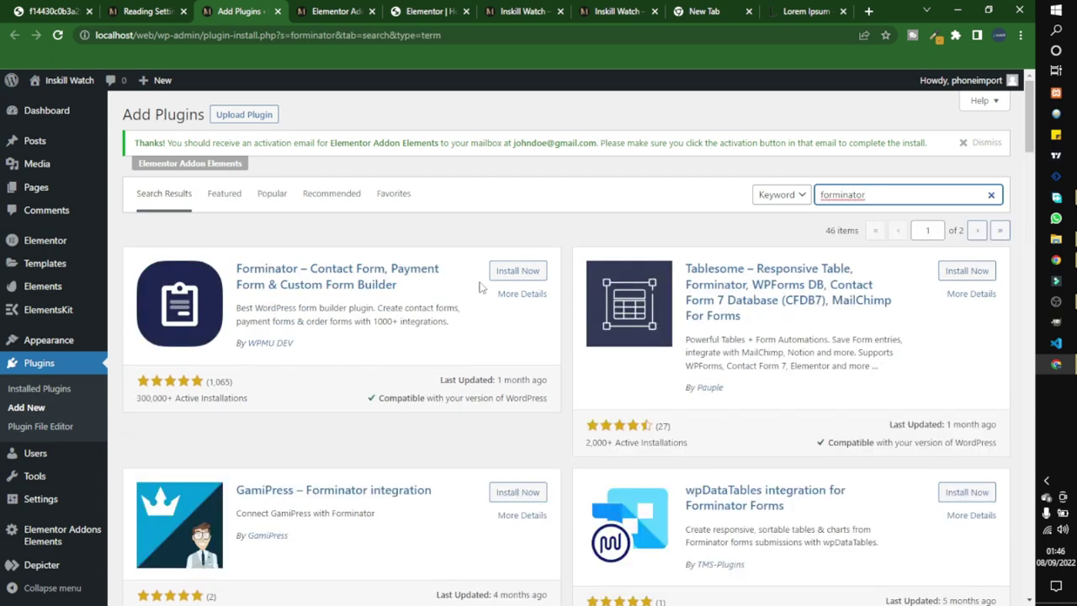
click(510, 272)
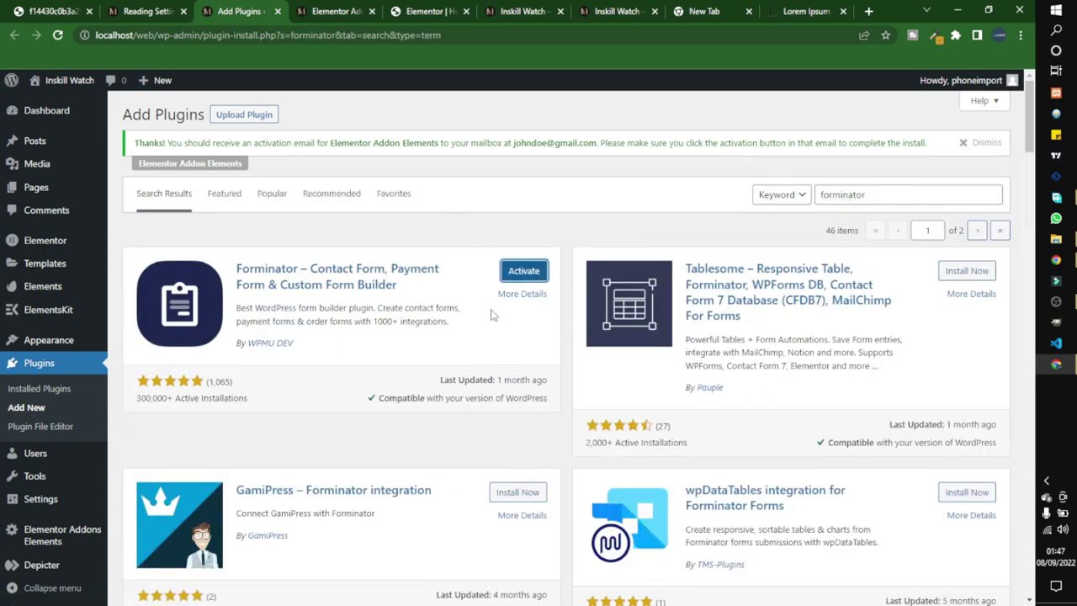
click(516, 273)
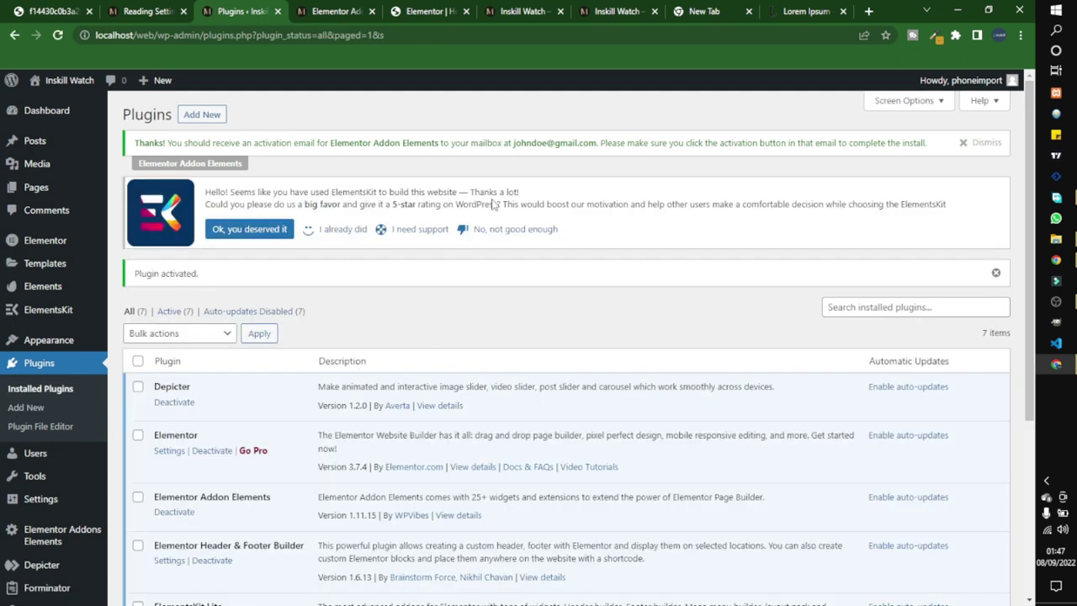
Step: Open Forminator's payment settings and connect the Stripe account for processing form payments
scroll(59, 404, down, 3)
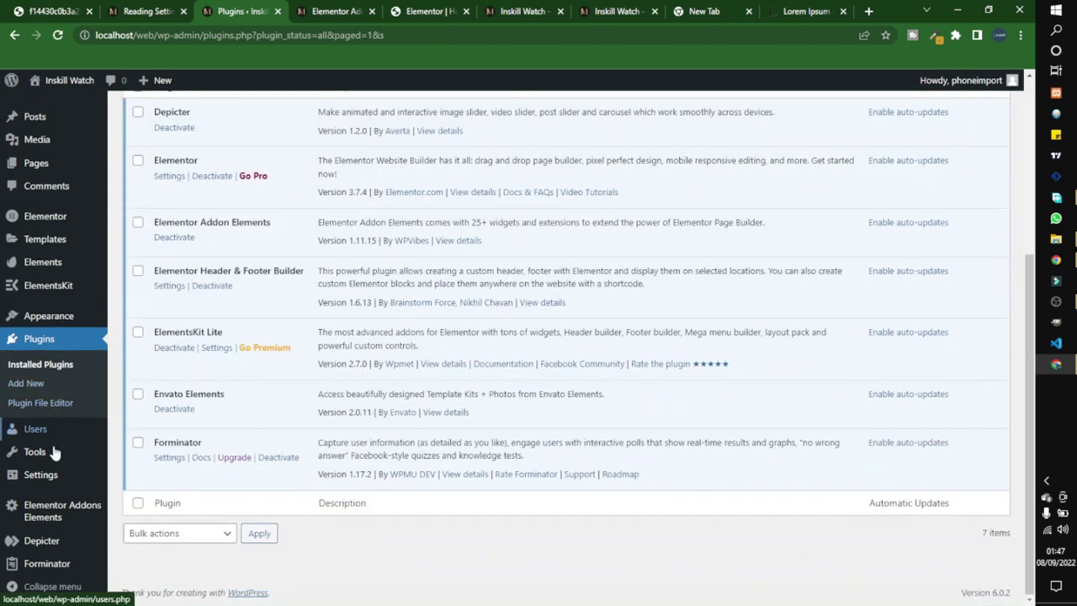
mouse_move(59, 574)
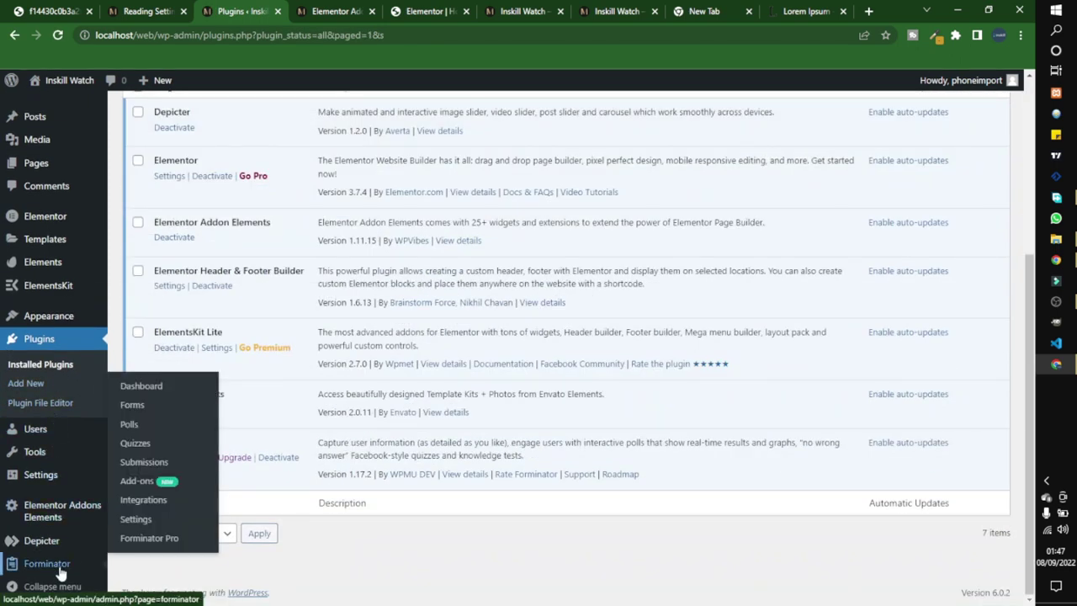
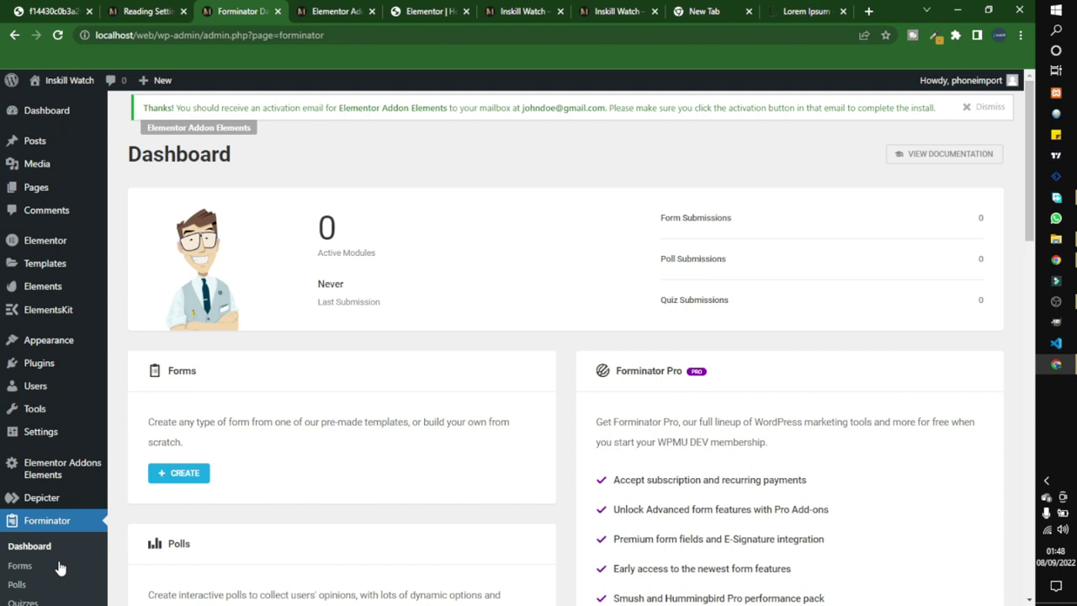
scroll(60, 569, down, 3)
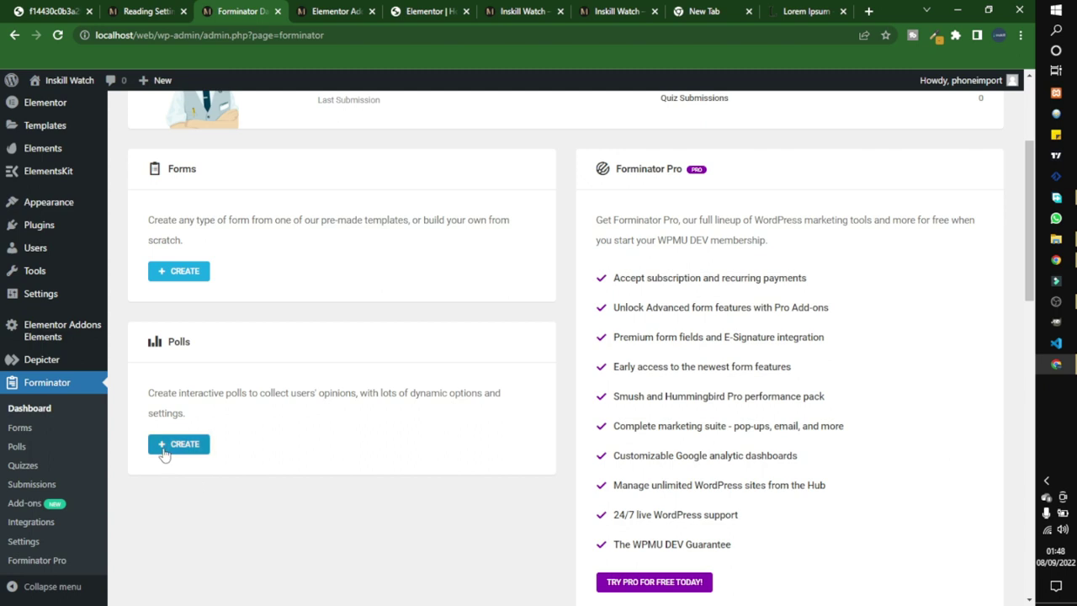
click(21, 542)
scroll(210, 425, down, 1)
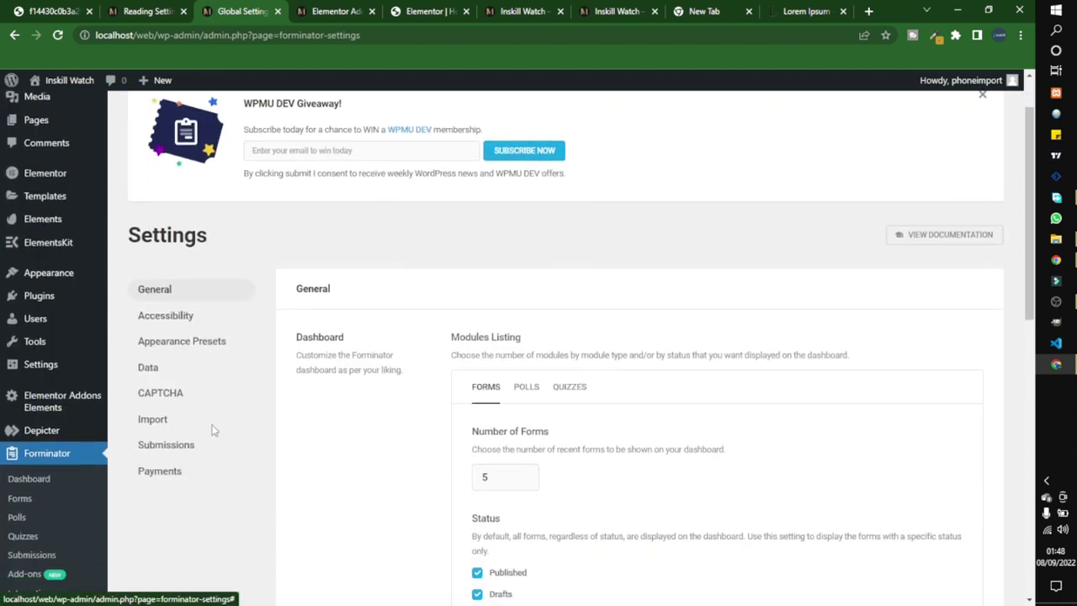
click(161, 471)
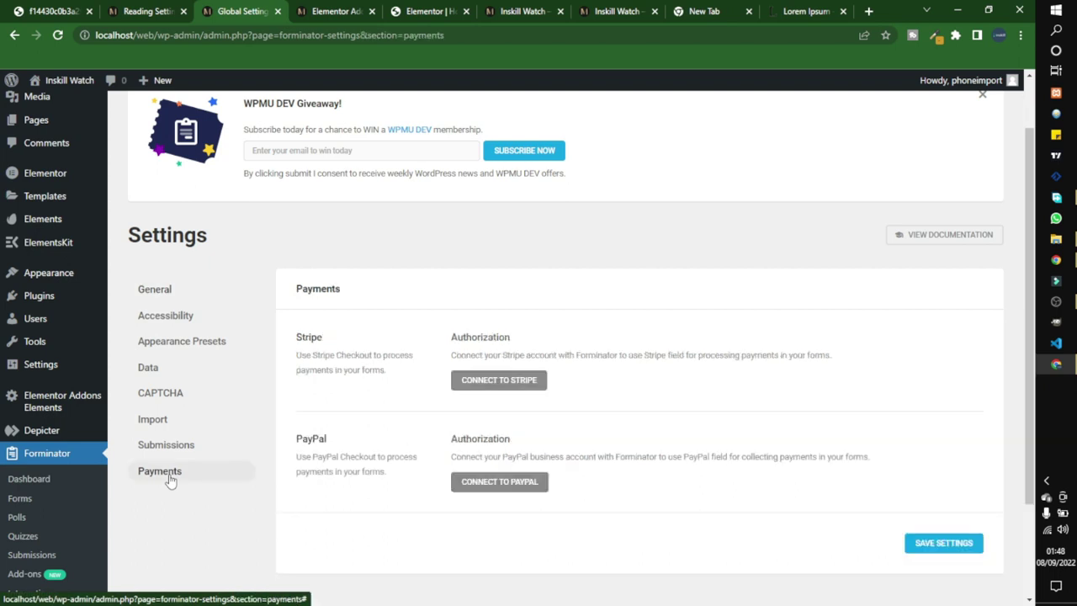
click(496, 381)
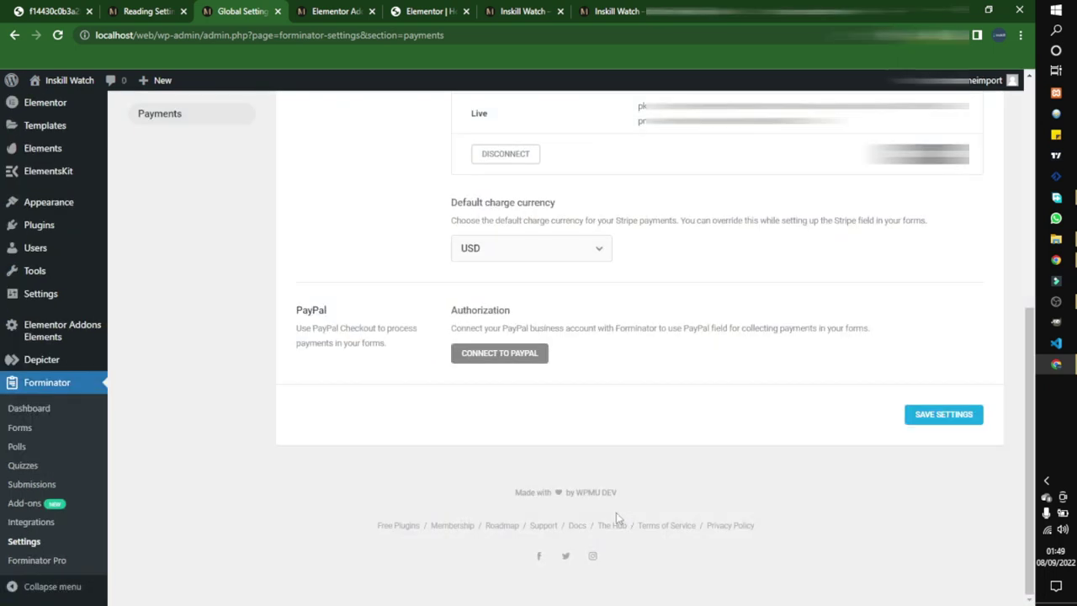
Step: Look through the default charge currencies for Stripe, keep USD and save the payment settings
click(540, 254)
scroll(587, 331, down, 20)
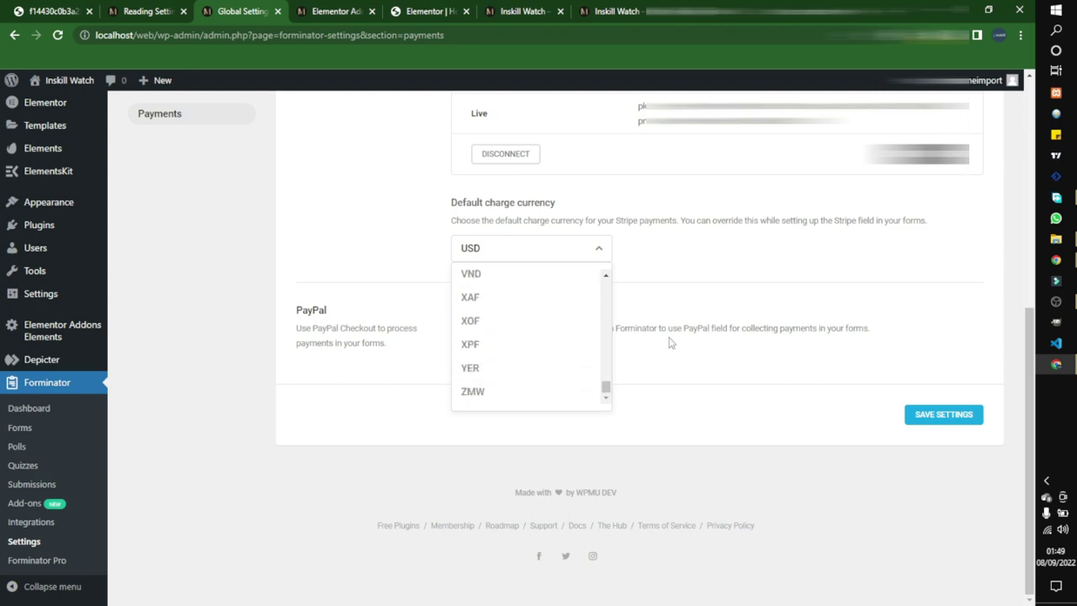
scroll(496, 335, up, 2)
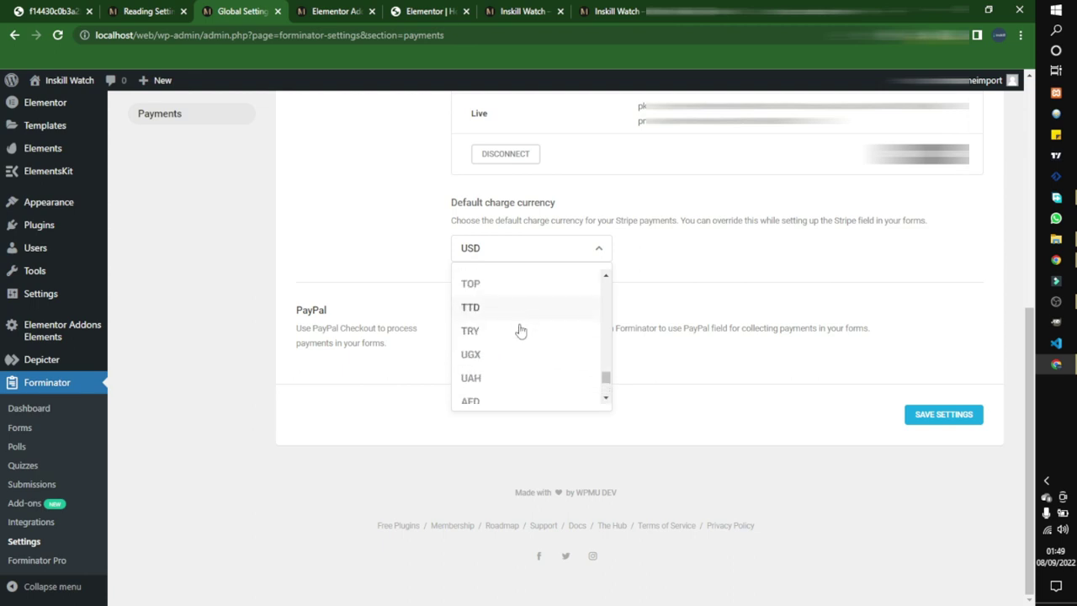
scroll(513, 326, up, 5)
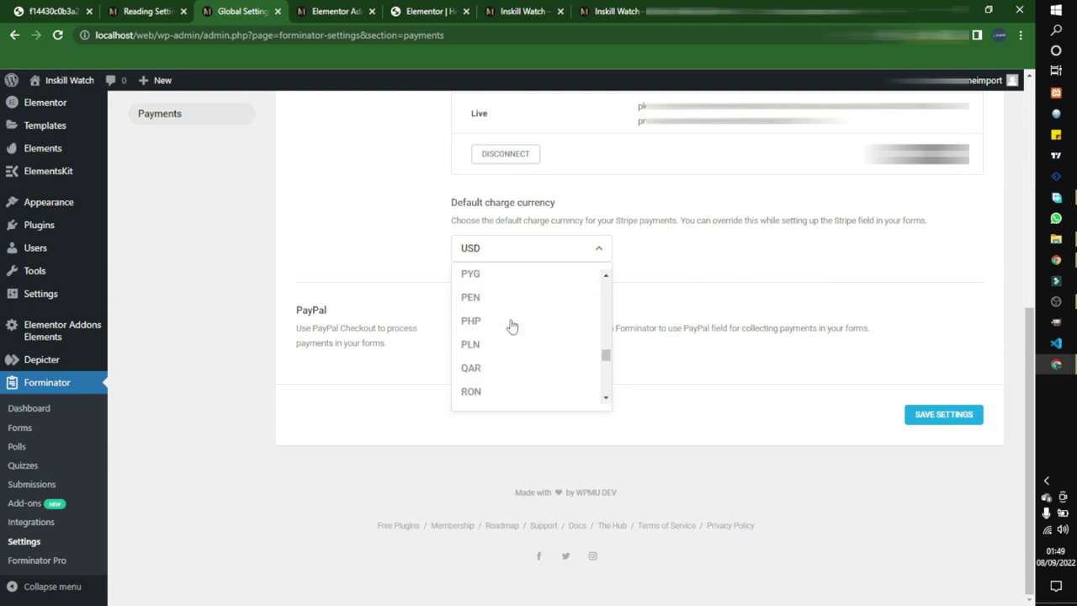
click(589, 257)
scroll(573, 320, up, 2)
scroll(566, 334, down, 1)
scroll(568, 334, down, 1)
click(933, 421)
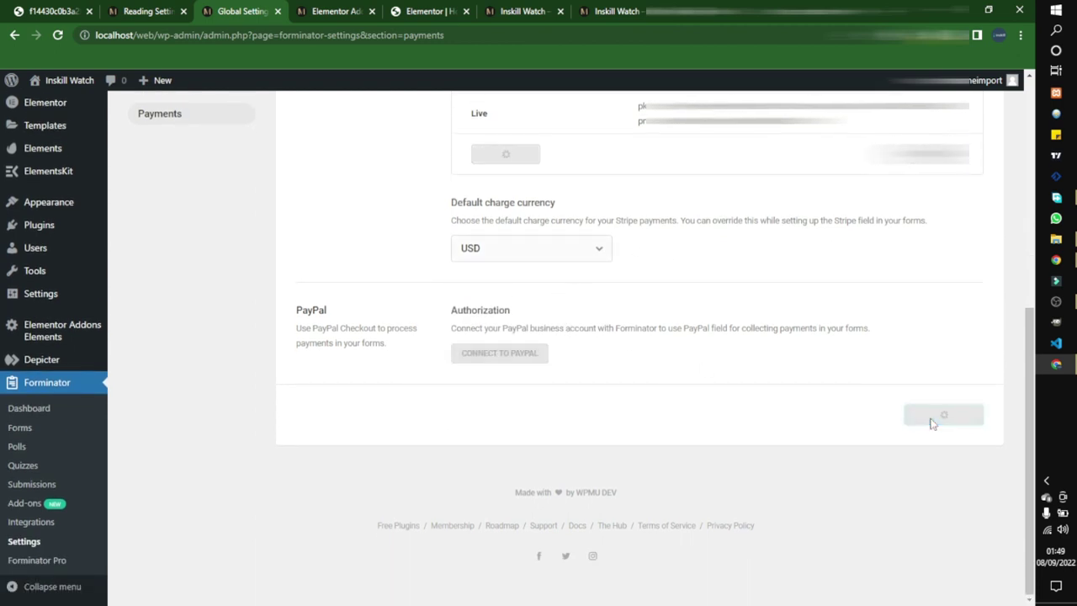
Step: Create a new Forminator form from the Blank template and name it preorder
scroll(621, 328, up, 3)
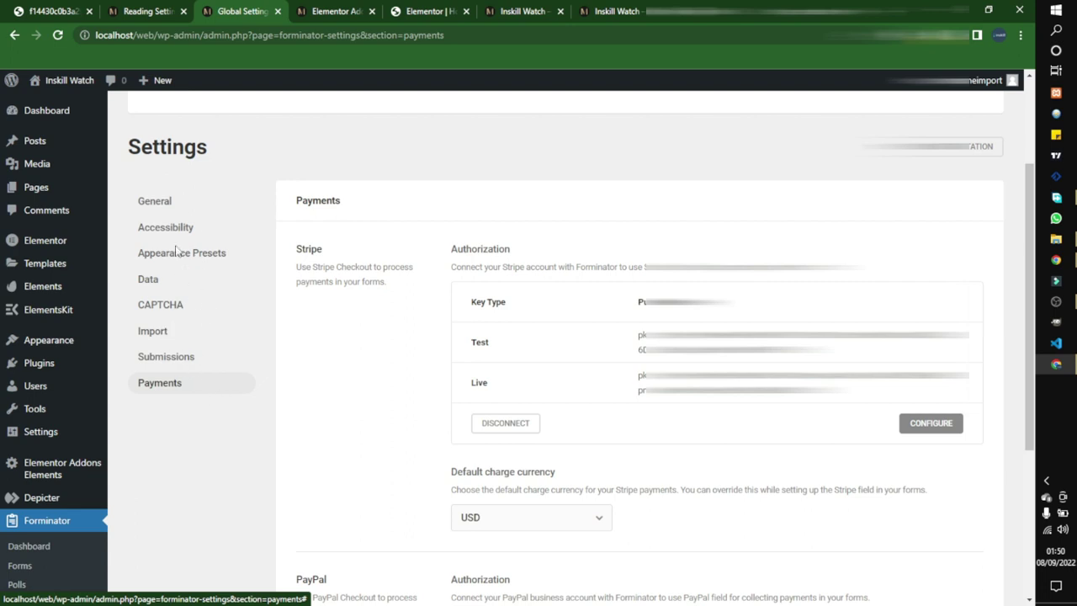
scroll(200, 446, down, 3)
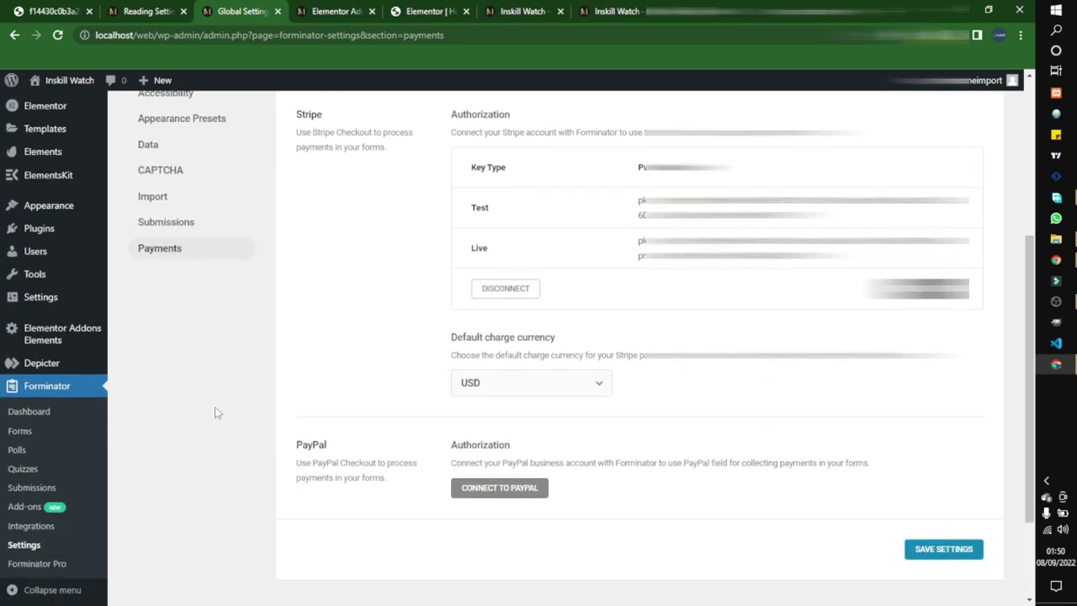
click(19, 431)
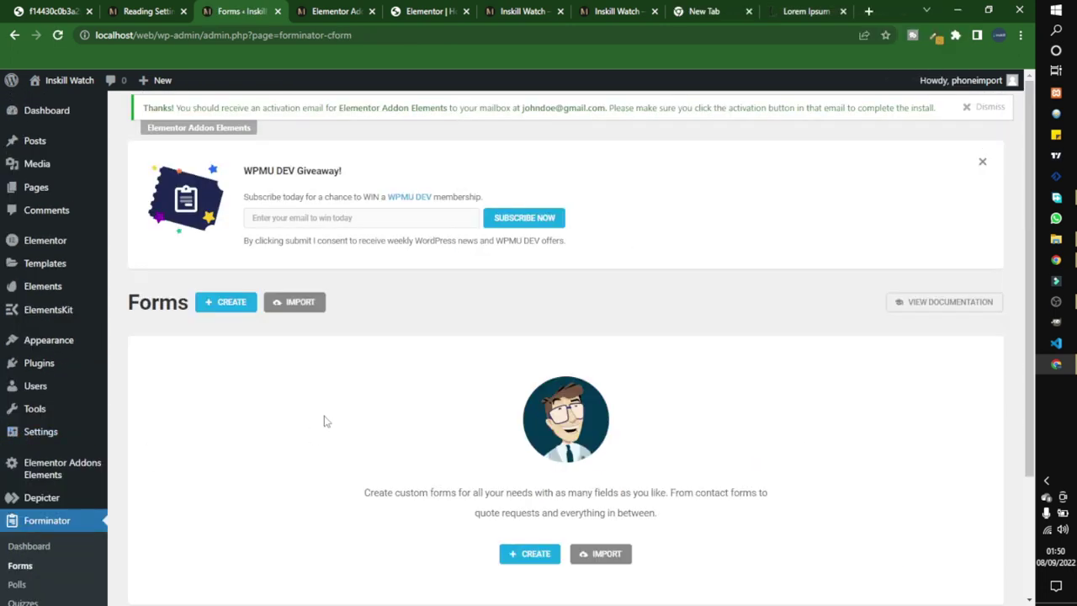
click(534, 555)
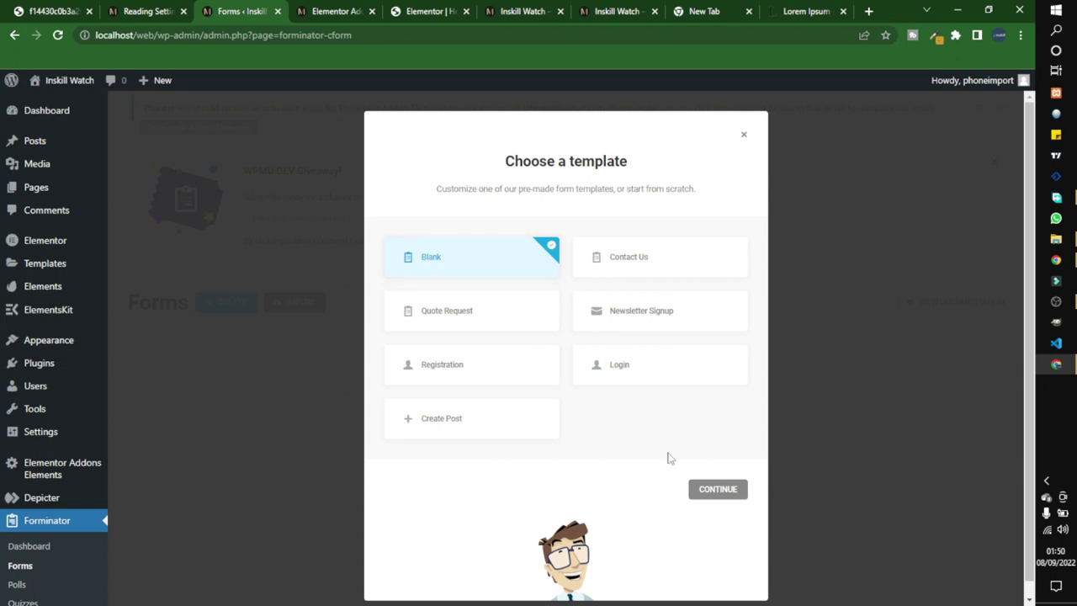
click(709, 490)
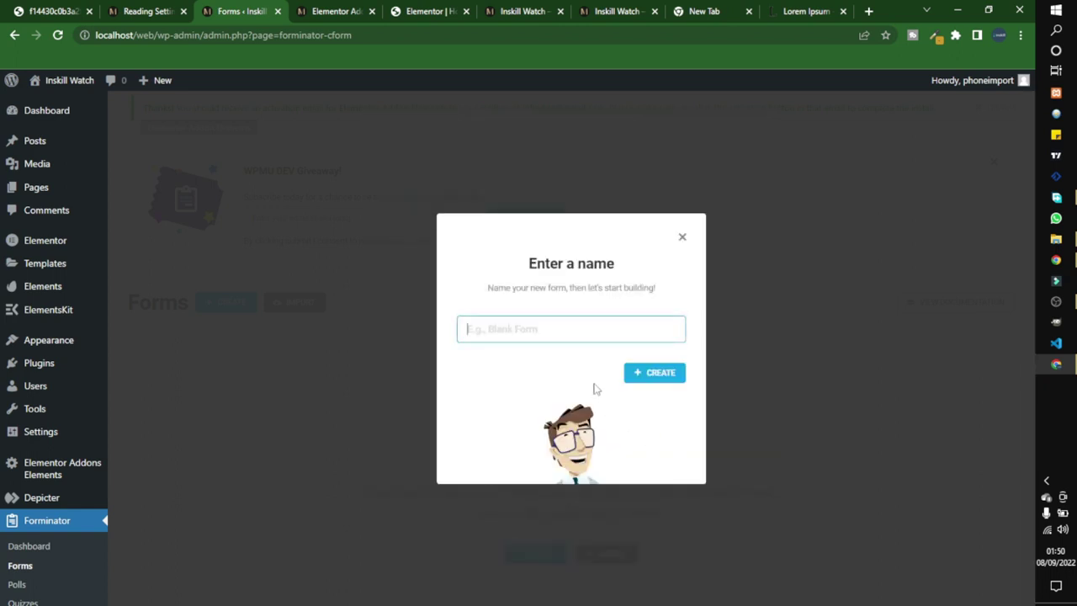
text(preorder)
click(671, 379)
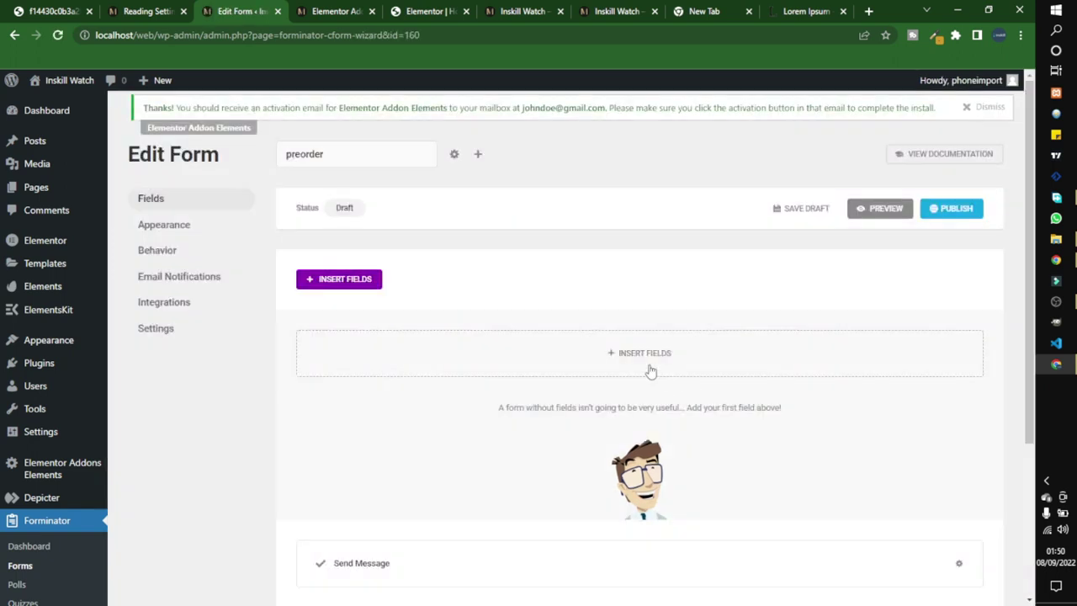
Step: Insert Name, Email, Phone, Select and Stripe fields into the preorder form
click(642, 361)
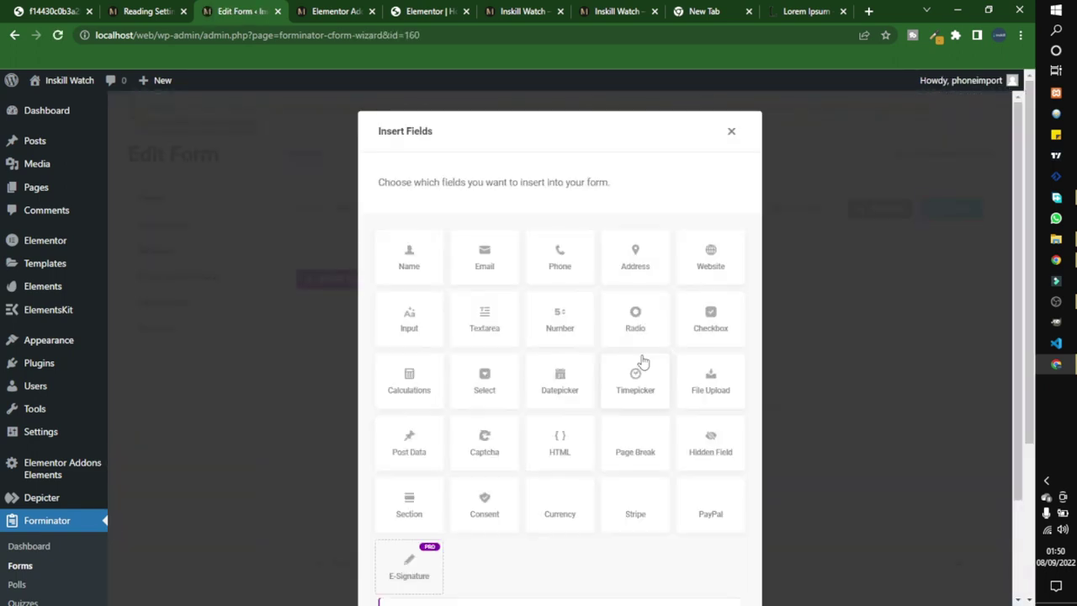
click(414, 279)
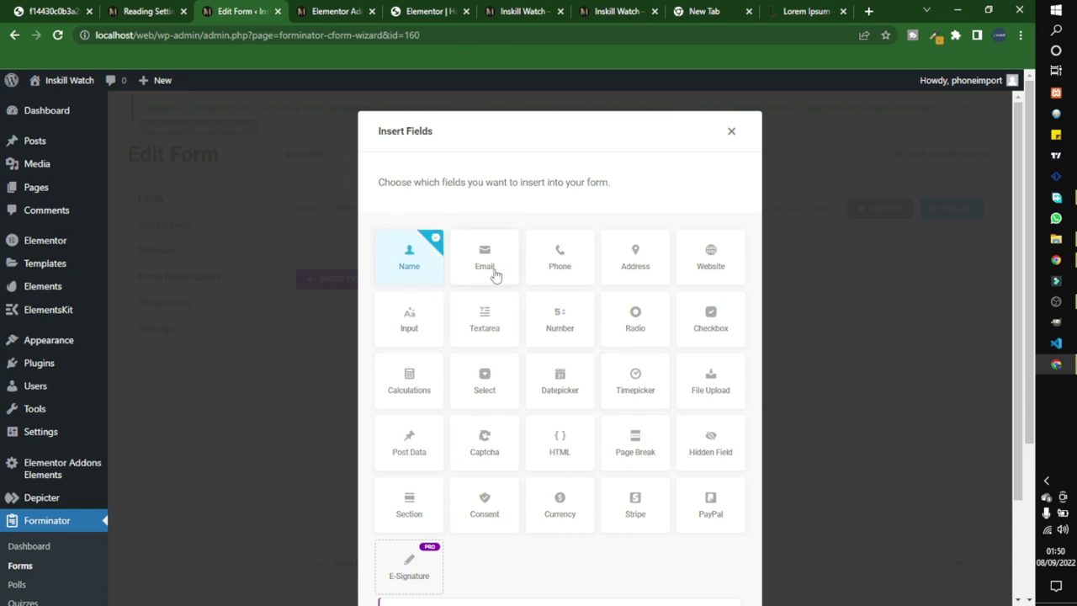
click(494, 275)
click(565, 271)
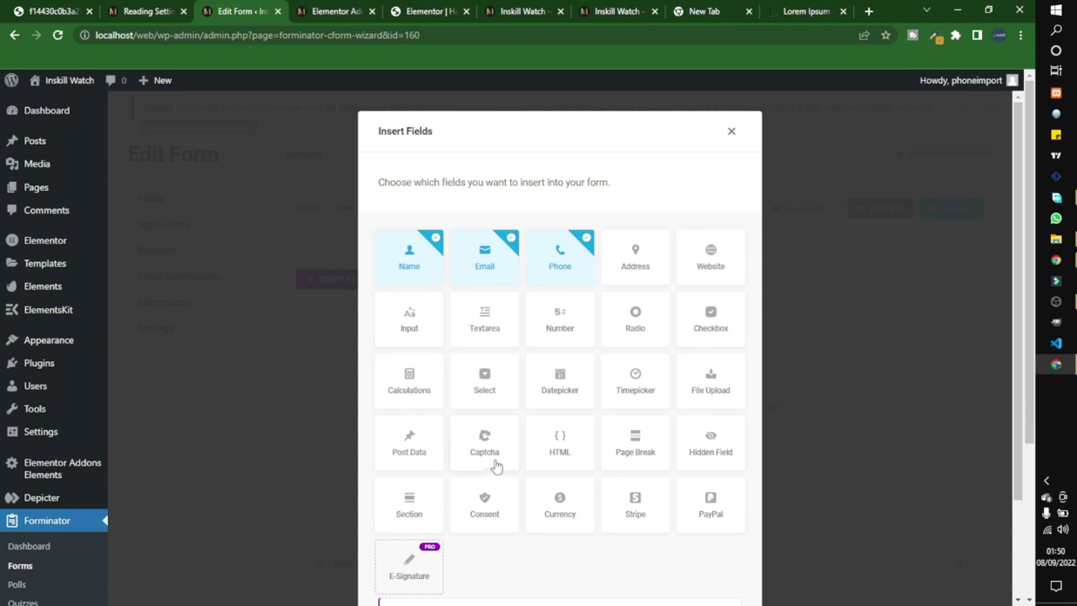
click(486, 382)
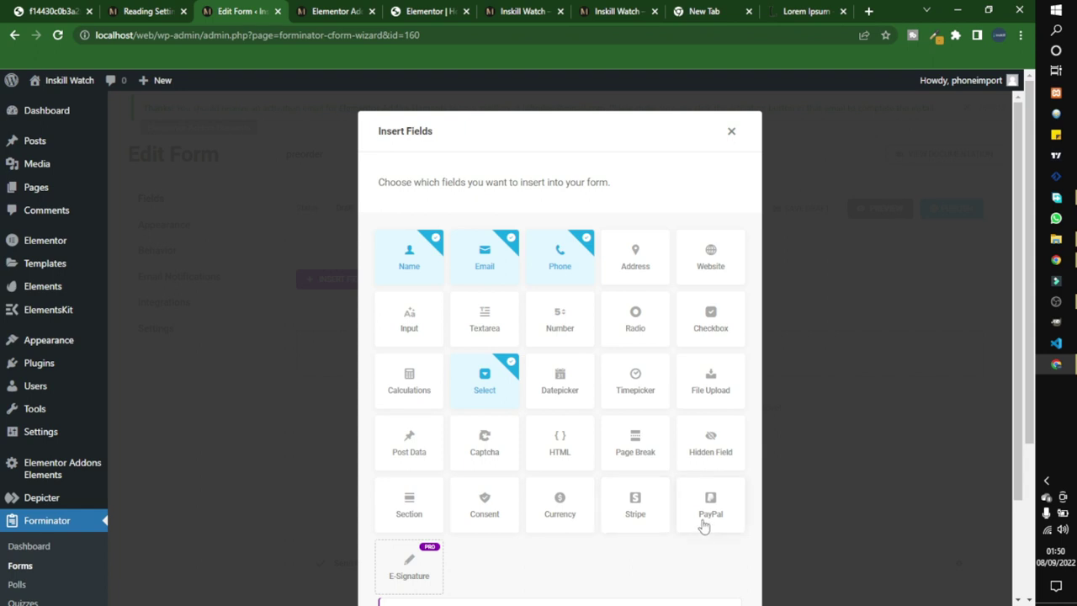
click(648, 515)
scroll(519, 515, down, 1)
scroll(519, 515, down, 1)
click(685, 562)
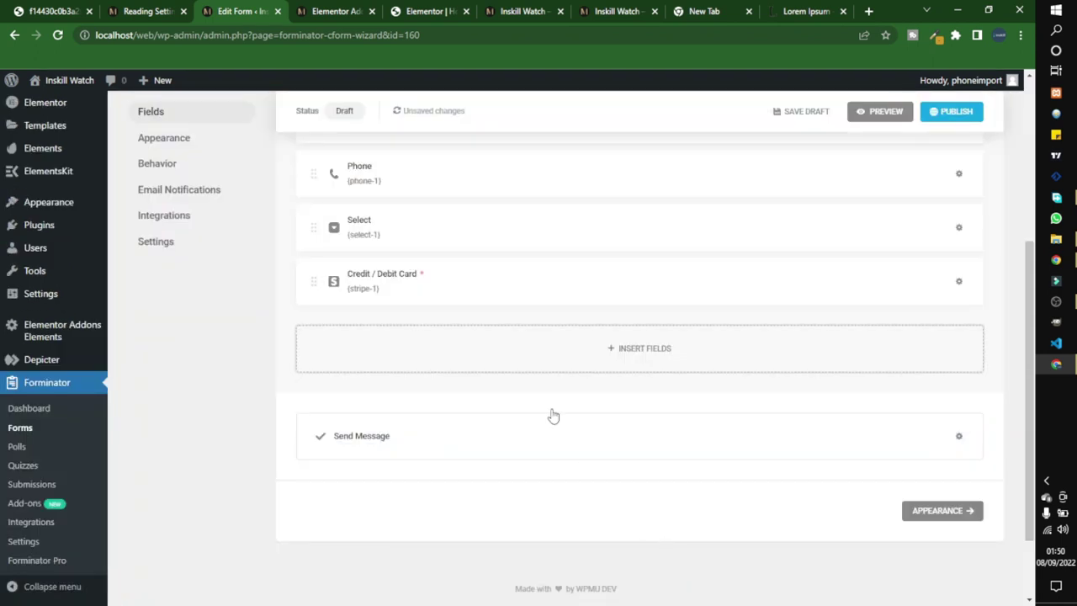
Step: Rearrange the form into two-column rows, with Email Address beside Name and Select beside Phone
scroll(519, 303, up, 2)
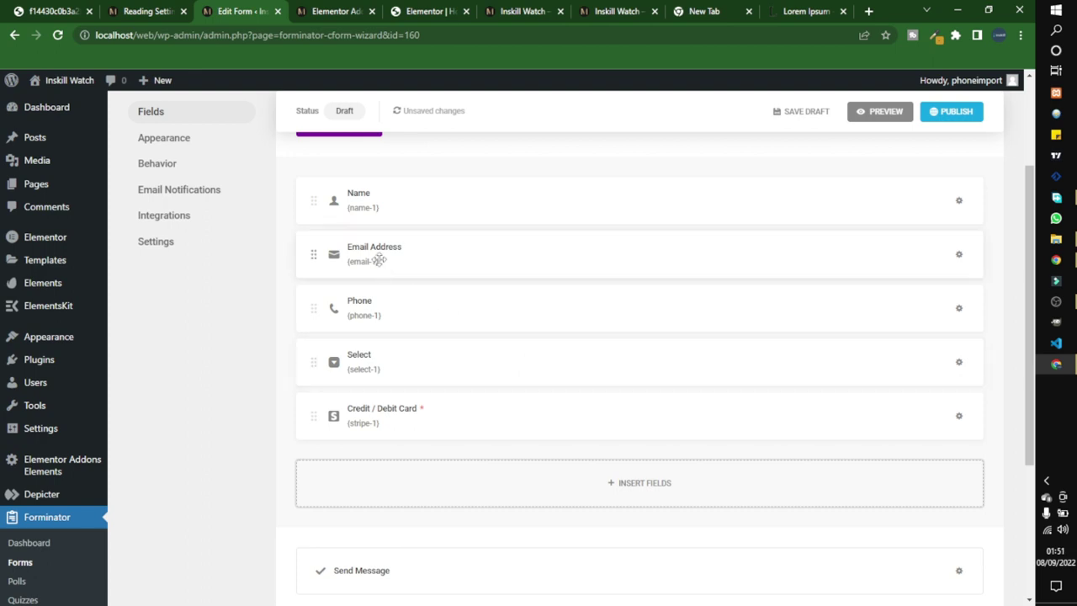
drag(376, 260, 459, 211)
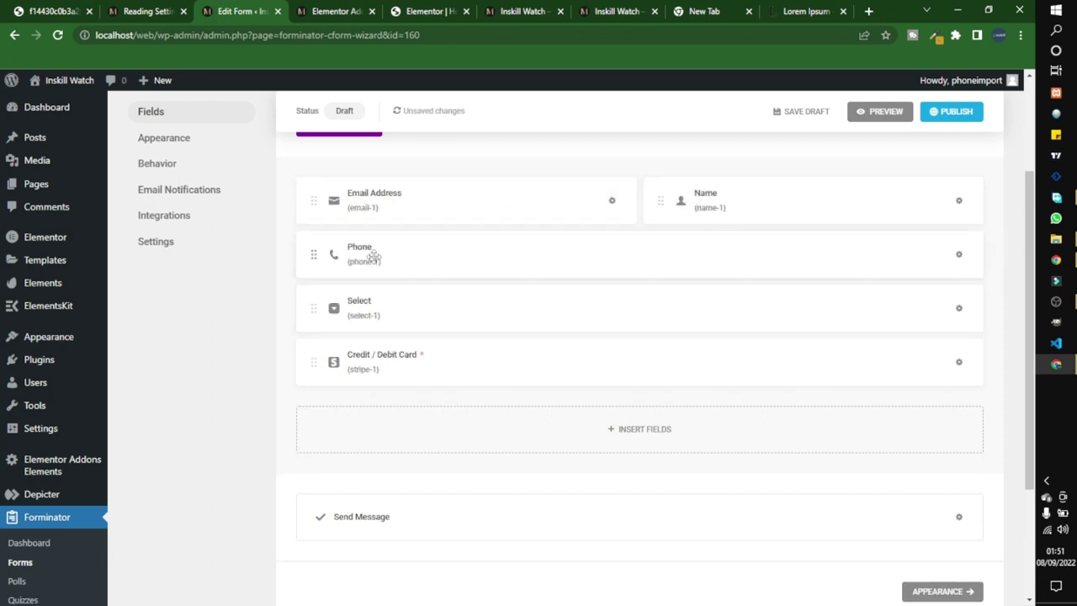
drag(380, 308, 548, 260)
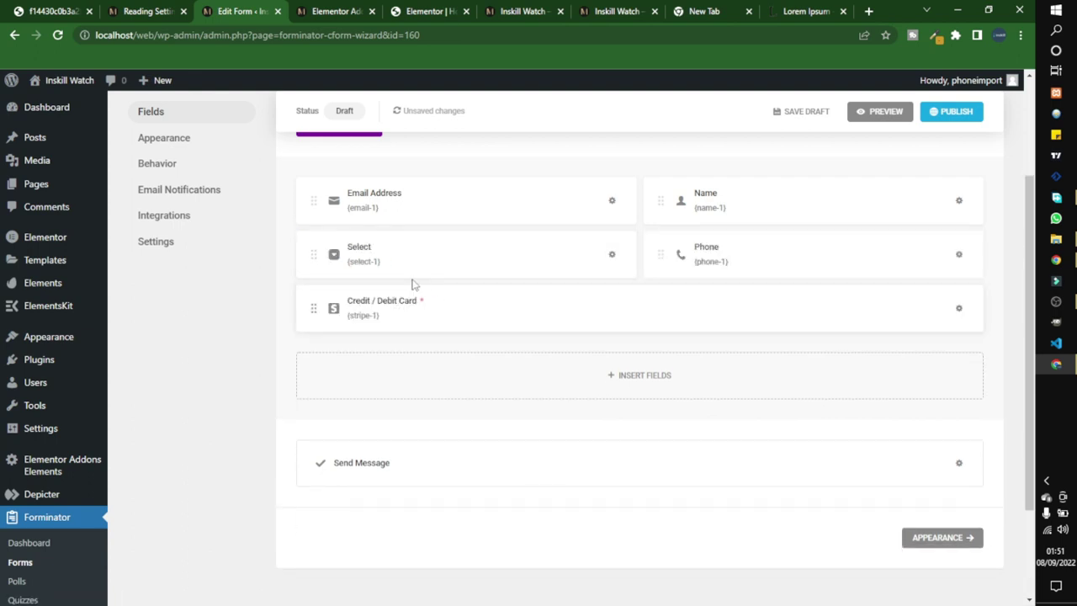
click(434, 206)
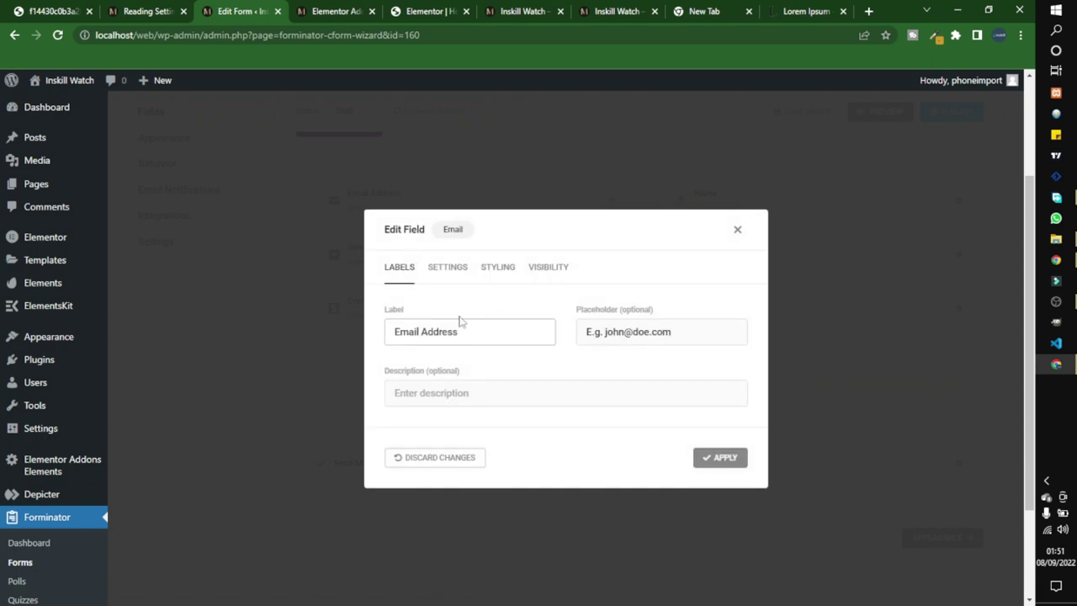
click(447, 268)
click(480, 271)
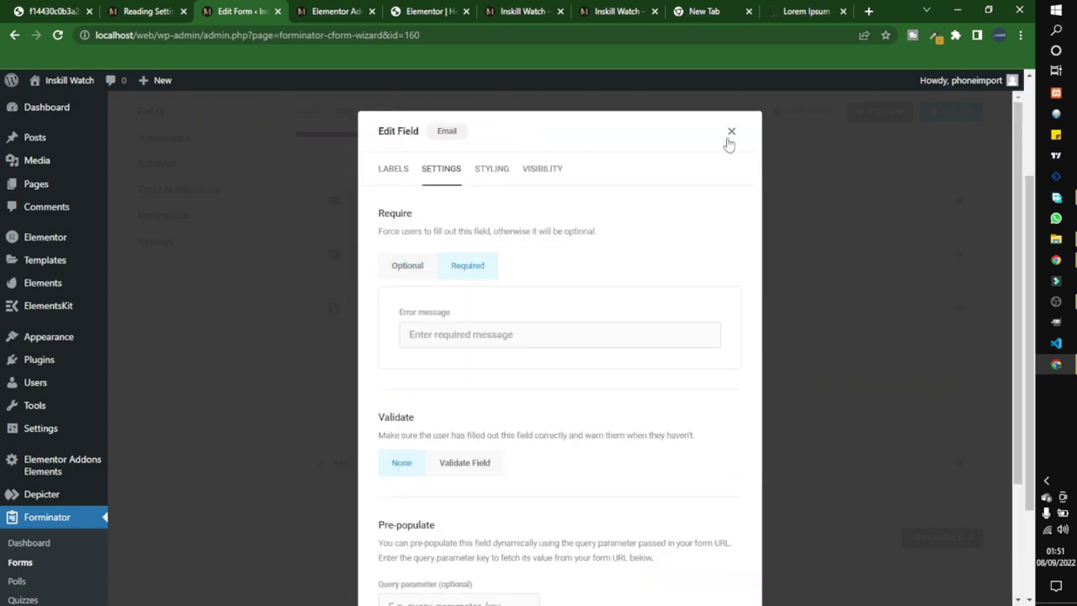
click(731, 132)
click(729, 204)
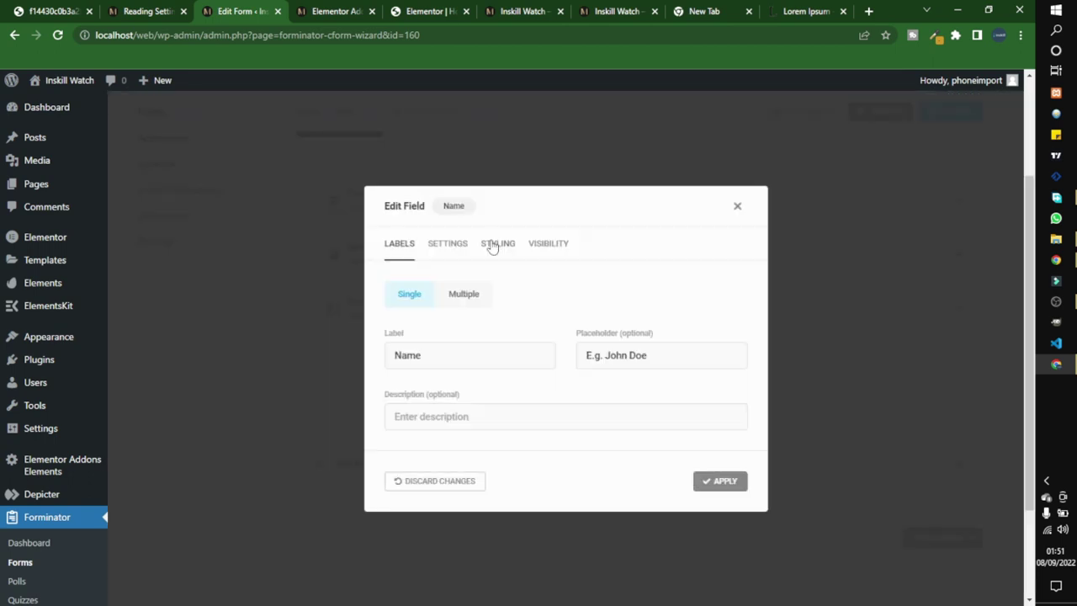
click(457, 244)
click(477, 297)
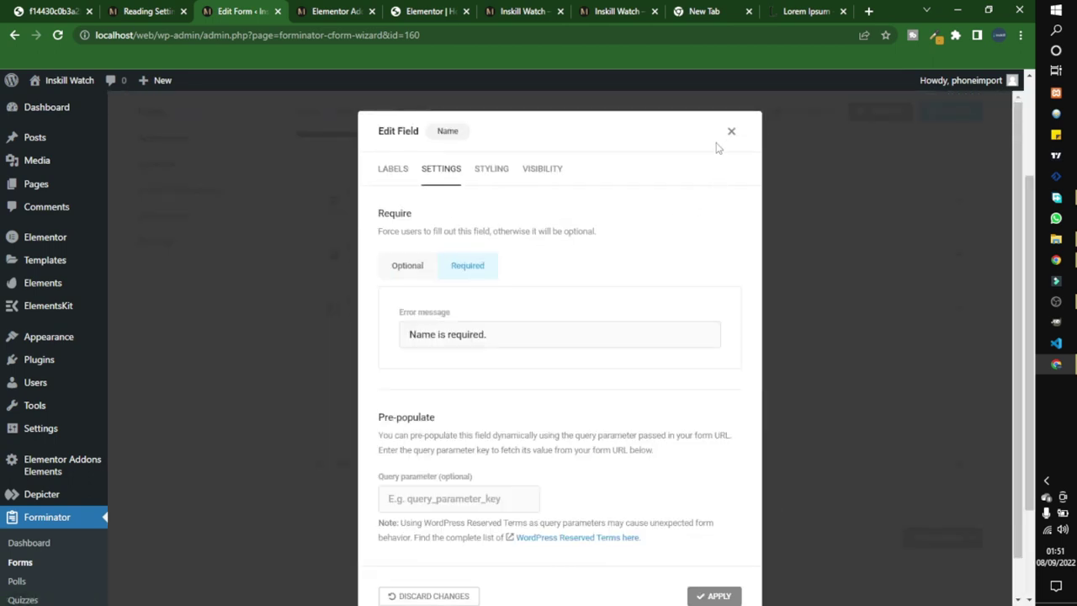
click(732, 131)
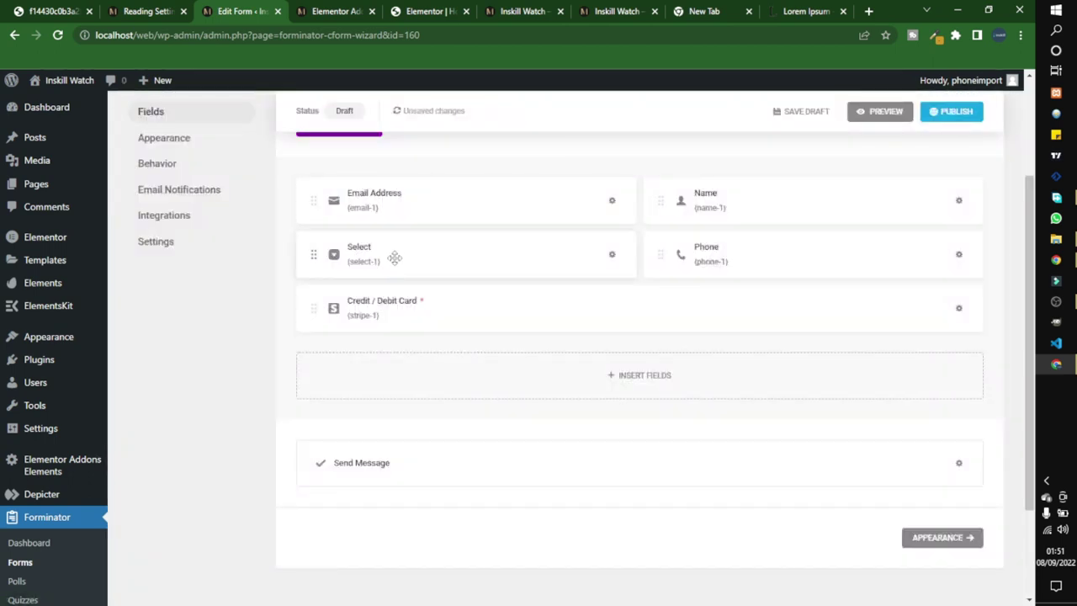
Step: Name the select field's two options Metal Watch and Leather Watch, expand them to check their values and apply the changes
click(394, 257)
scroll(469, 356, down, 3)
click(491, 365)
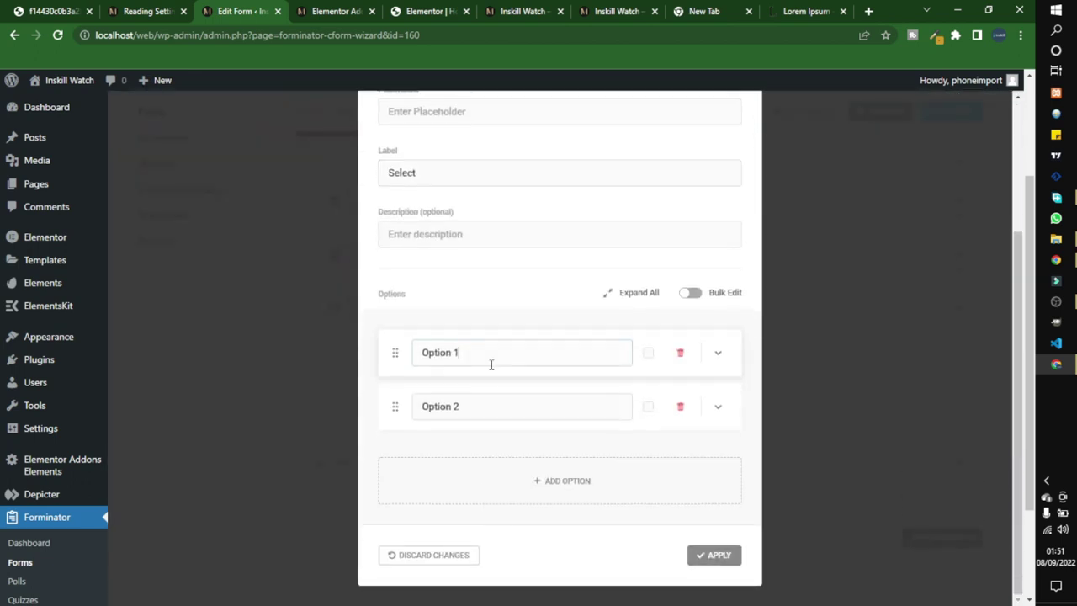
triple_click(492, 354)
text(Metal Watch)
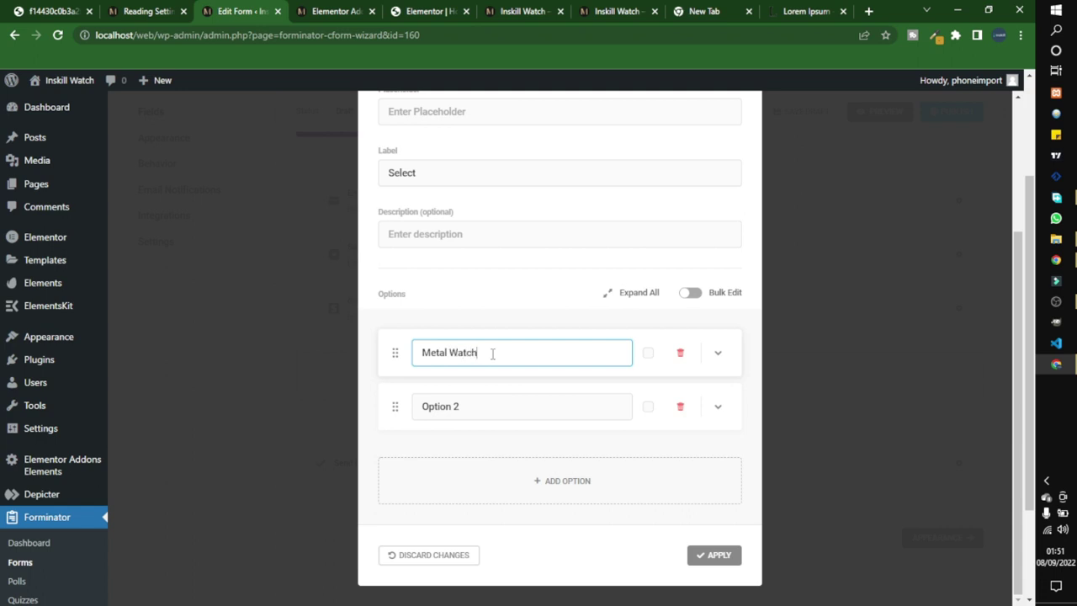
triple_click(453, 405)
text(Leather Watch)
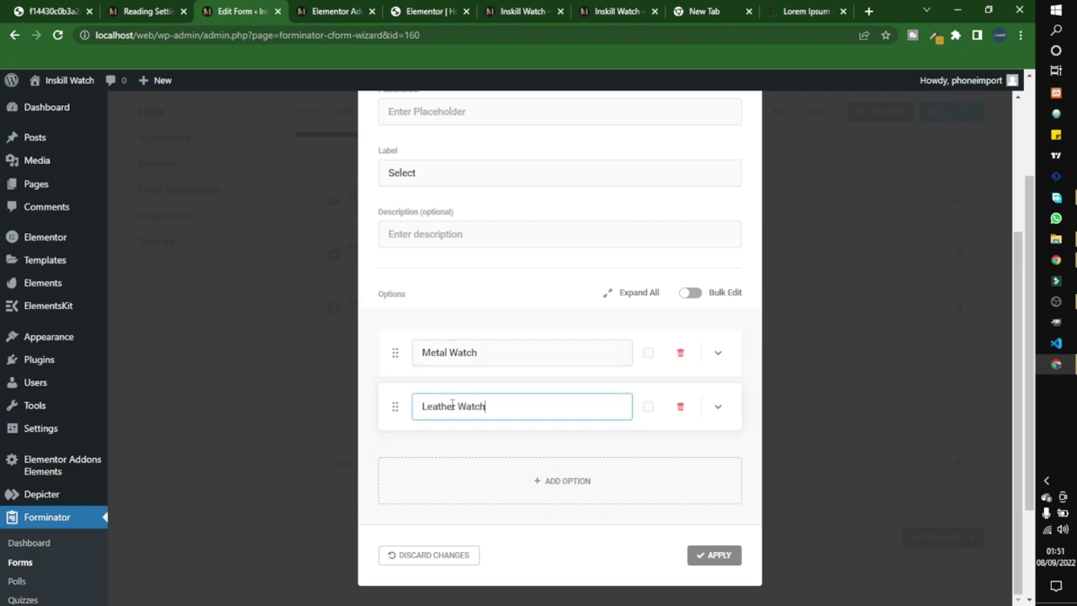
click(717, 352)
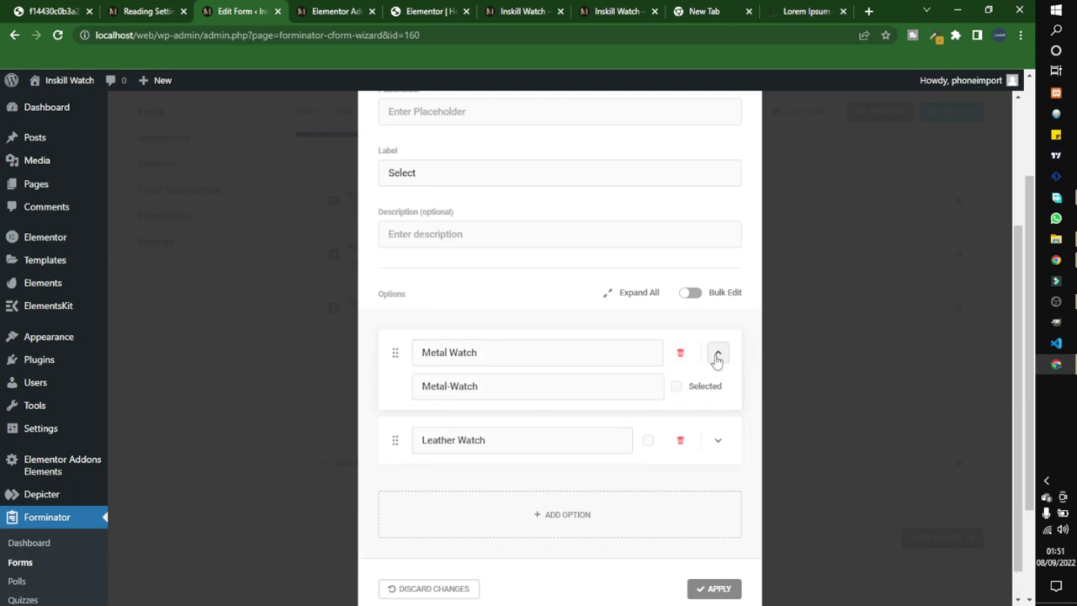
click(718, 439)
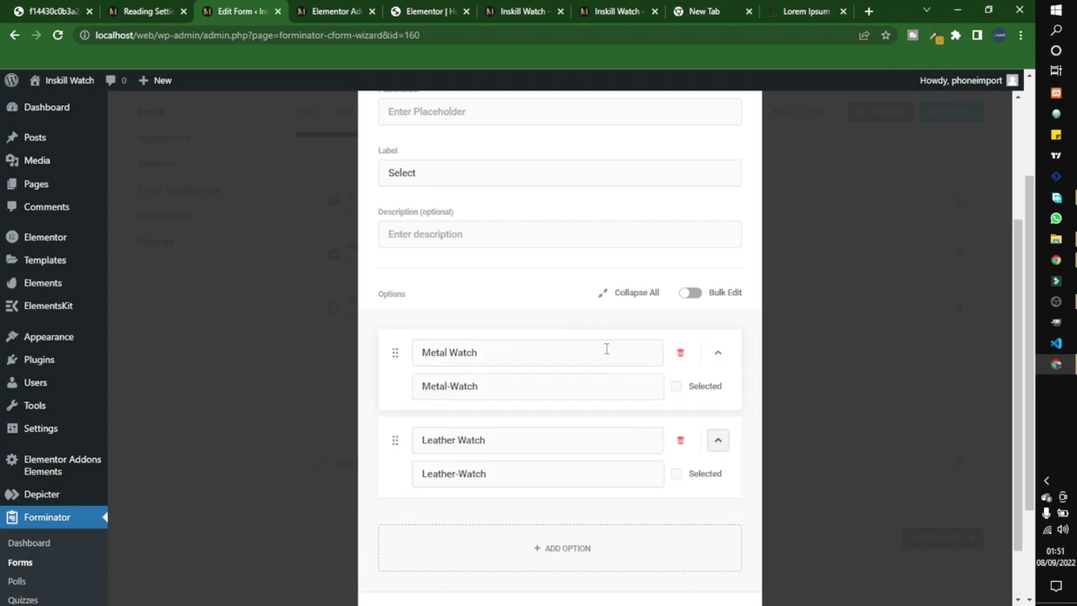
scroll(630, 353, down, 1)
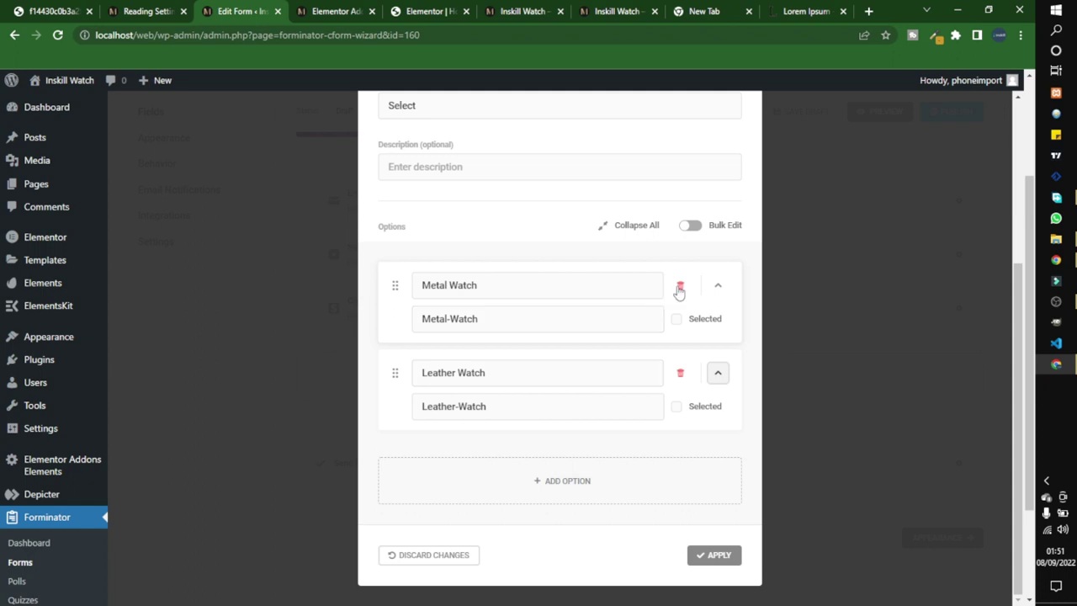
click(701, 555)
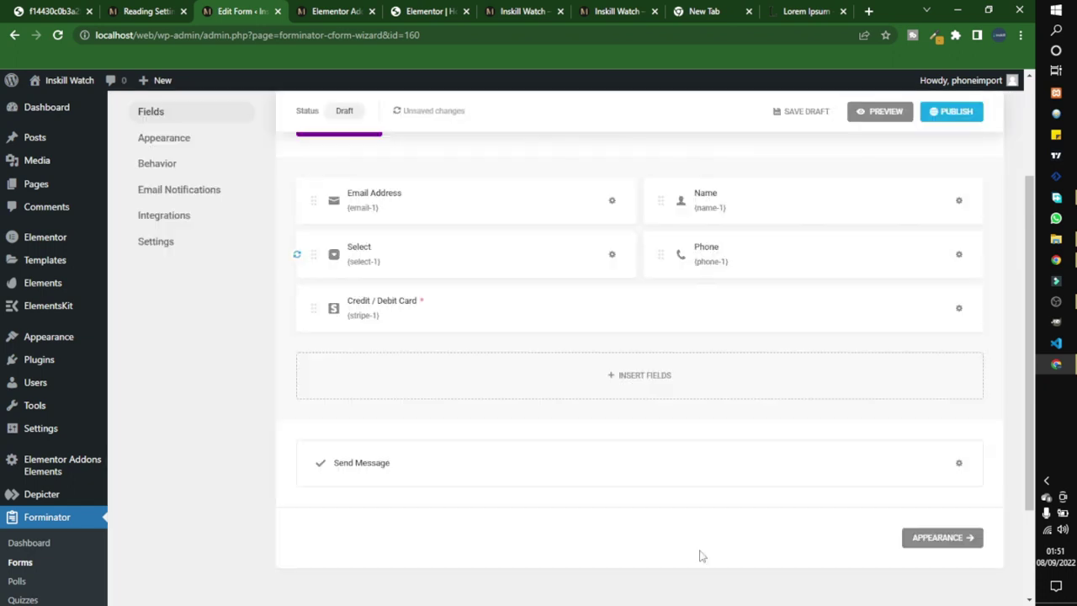
Step: Make the select field required, give it the placeholder Select Watch Type and the label Watch Type, and apply the changes
click(510, 260)
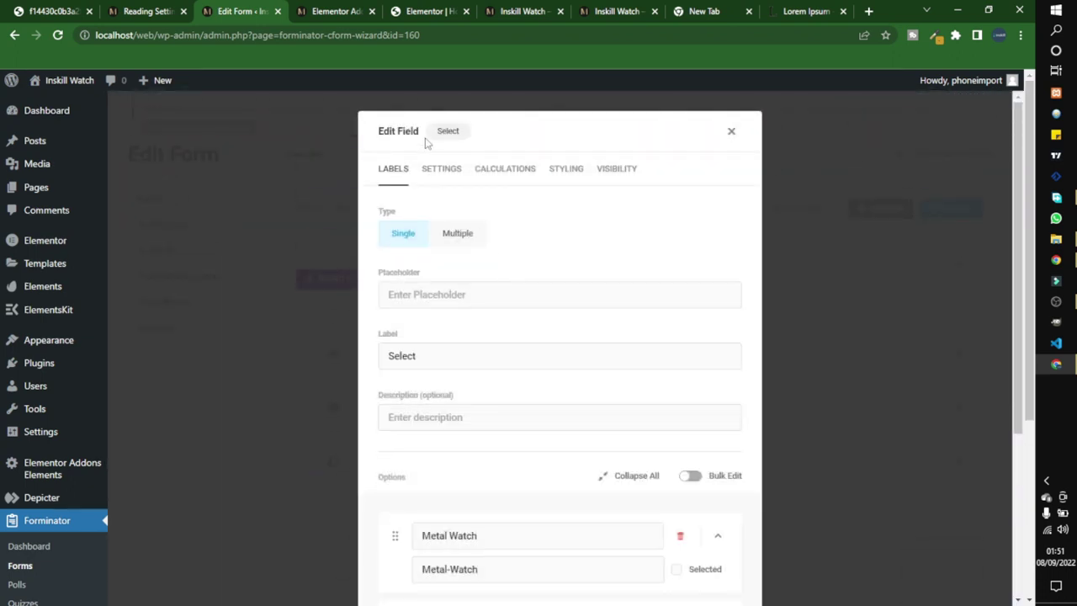
click(436, 170)
click(465, 266)
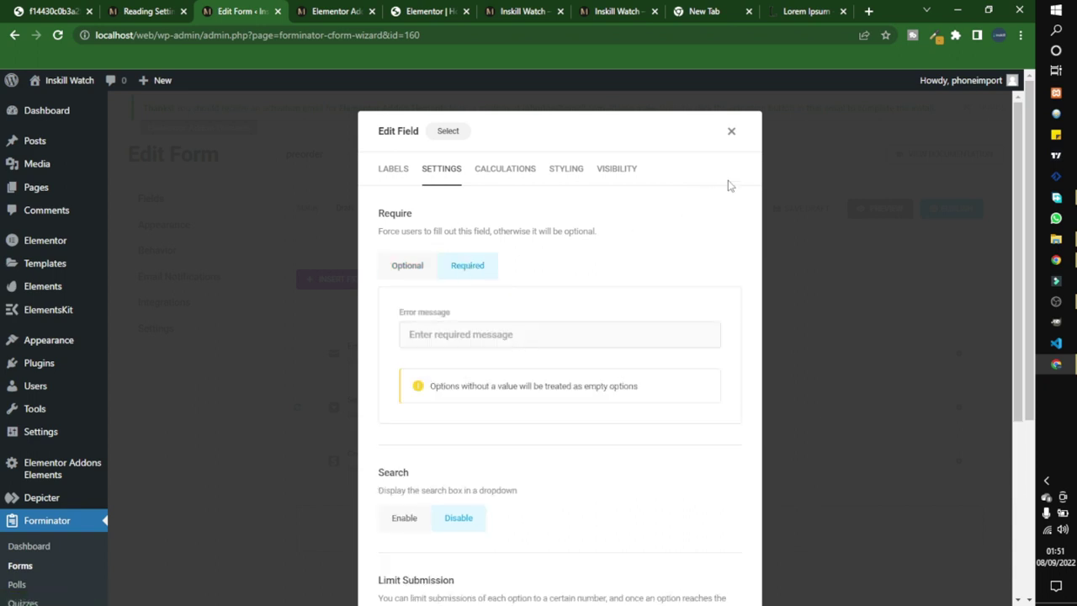
click(393, 173)
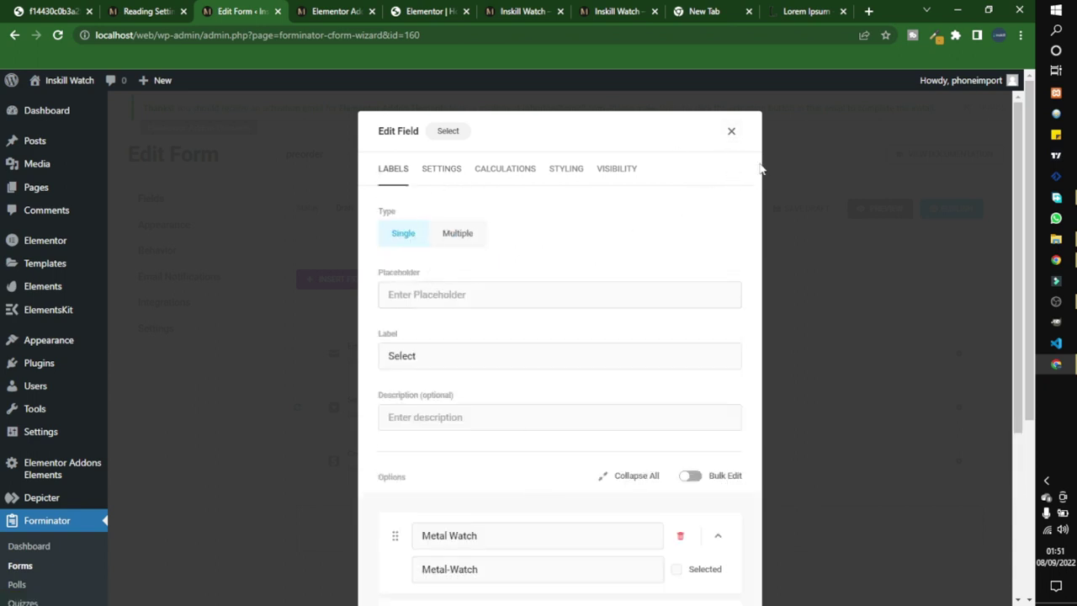
click(457, 299)
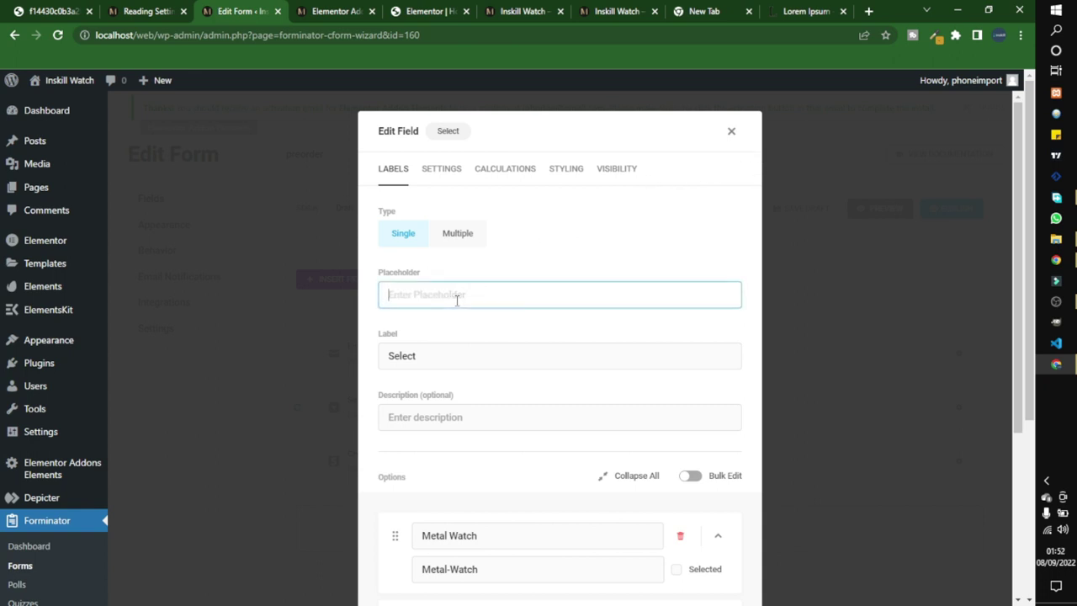
text(Select Watch Type)
double_click(411, 357)
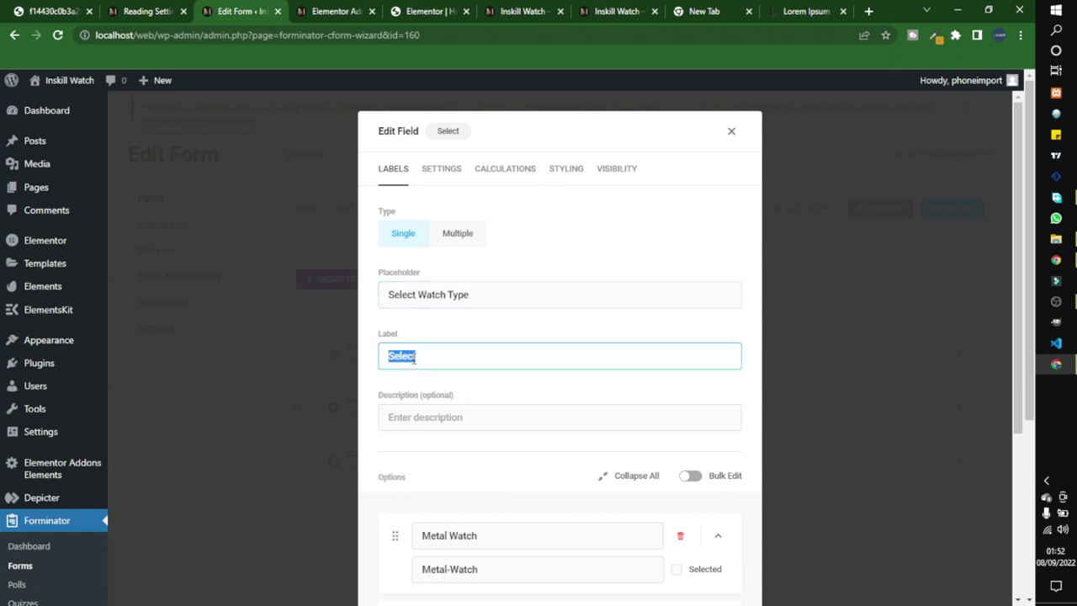
text(Watch Type)
scroll(730, 301, down, 5)
click(724, 557)
scroll(569, 315, up, 3)
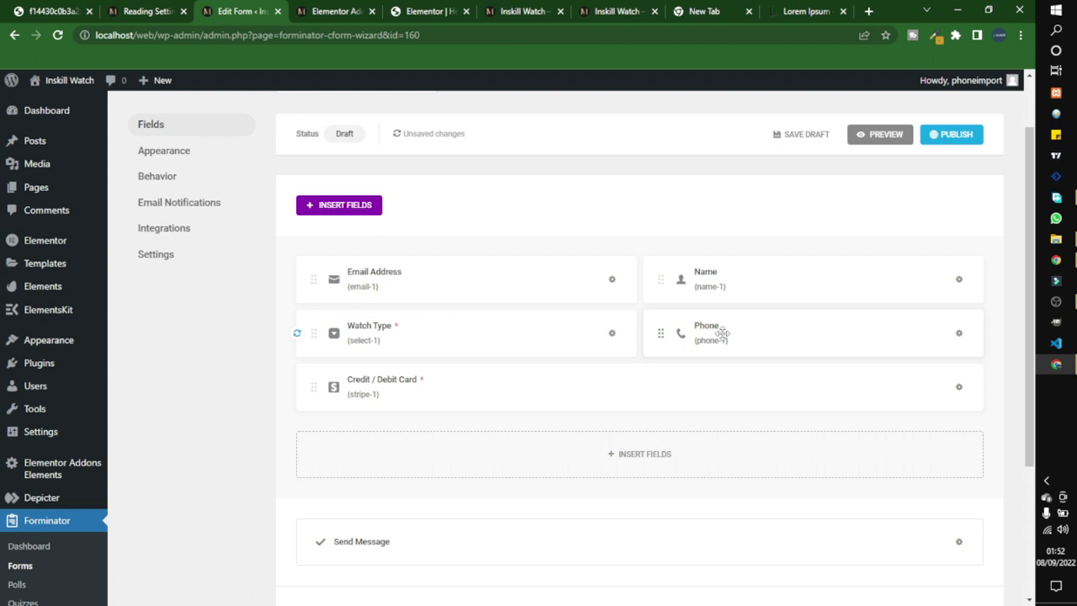
Step: Make the Email Address field required and apply the change
click(565, 282)
click(454, 281)
click(462, 269)
scroll(605, 459, down, 3)
click(705, 557)
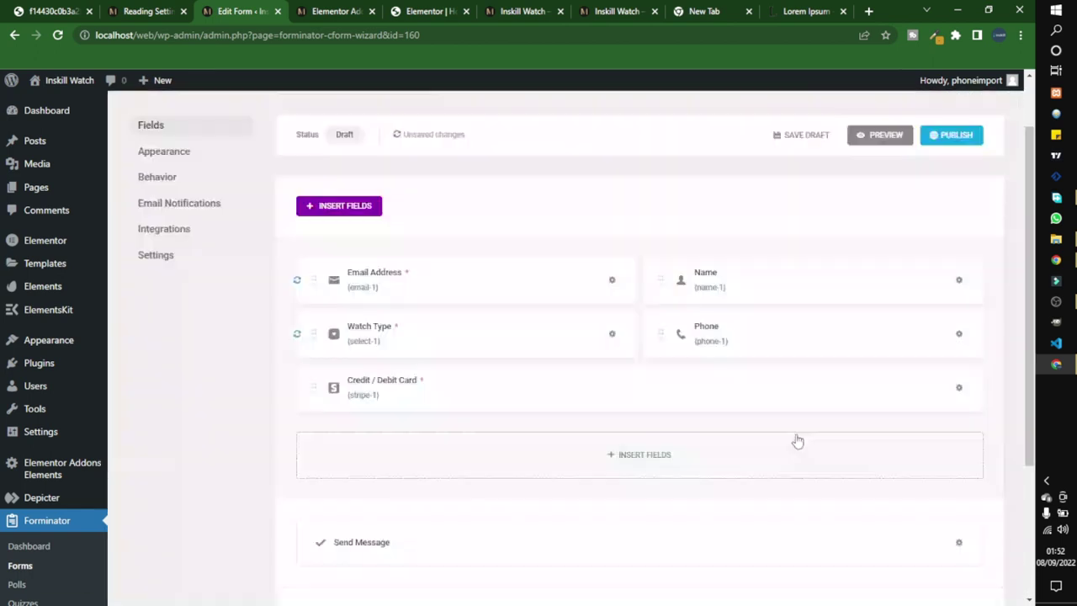
Step: Make the Name field required and apply the change
click(748, 360)
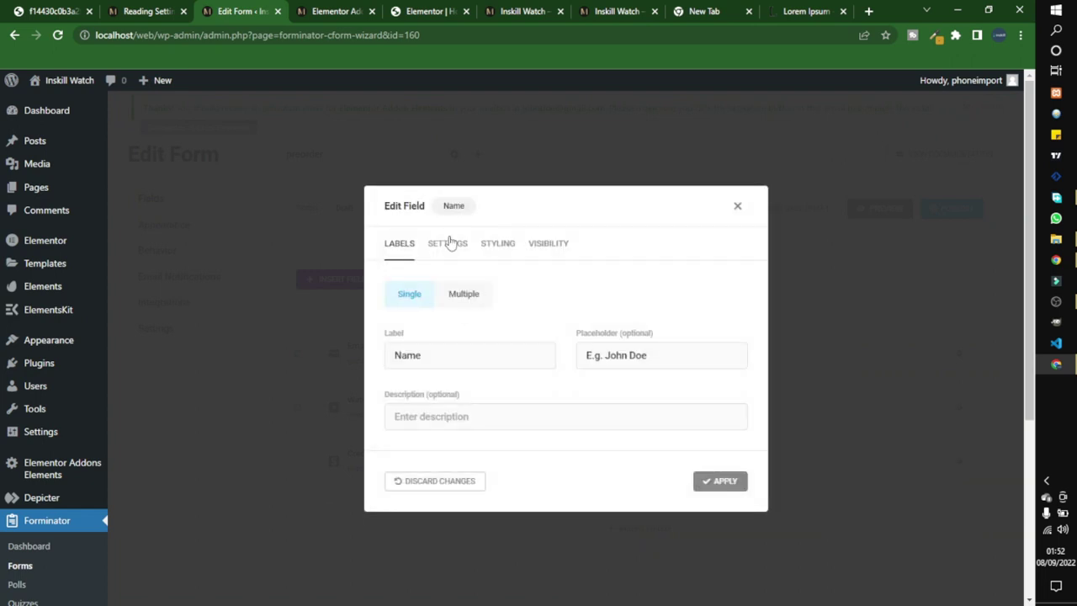
click(446, 244)
click(467, 288)
click(716, 596)
Step: Open the Credit / Debit Card field and examine its label options and payment plan settings
scroll(387, 396, down, 2)
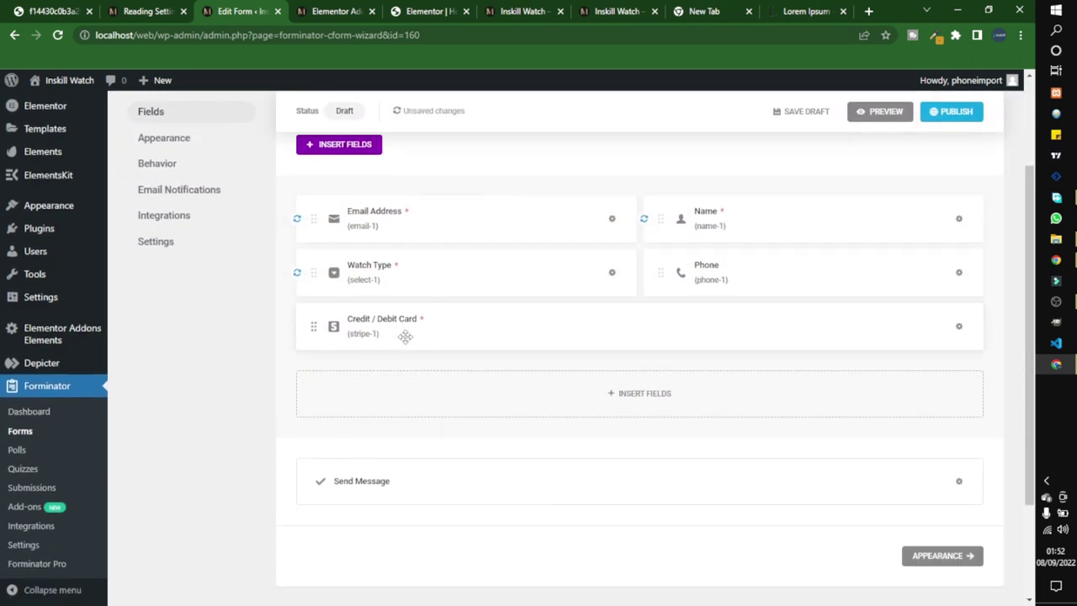
click(463, 333)
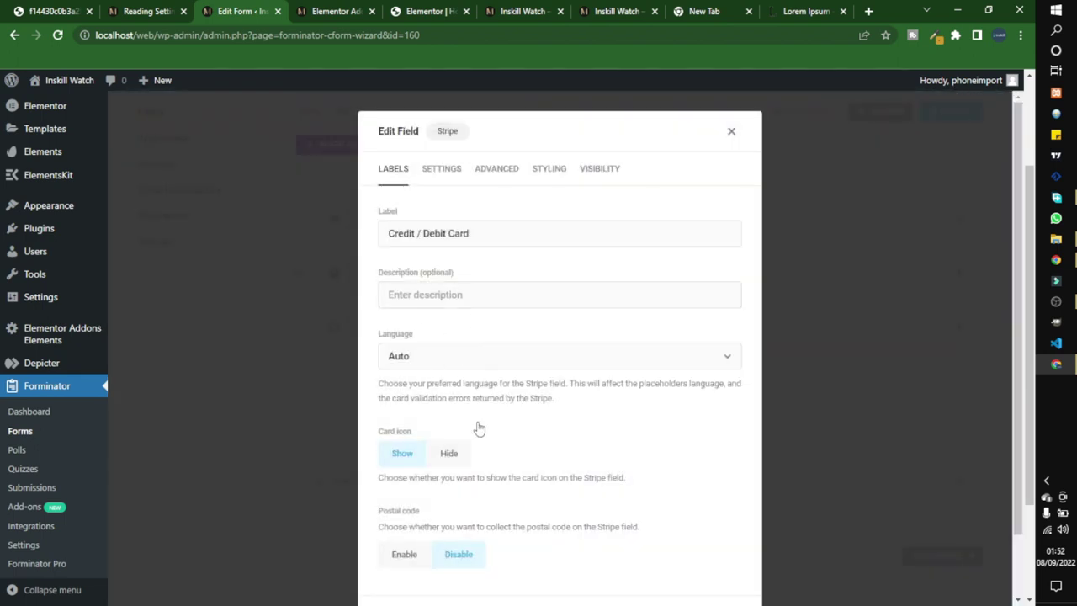
scroll(481, 387, down, 2)
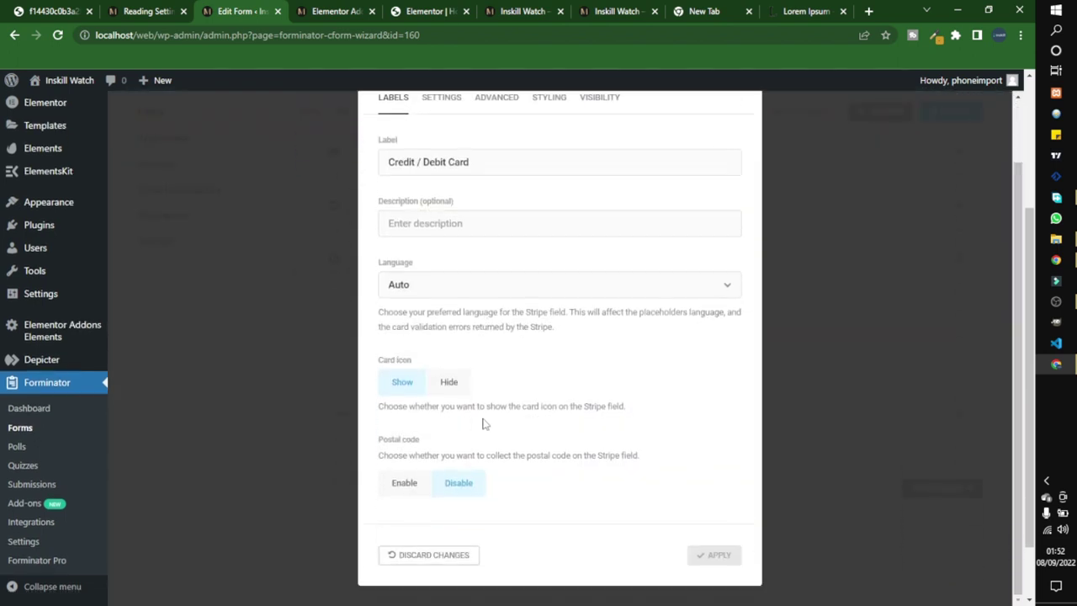
scroll(483, 426, down, 2)
scroll(456, 355, up, 3)
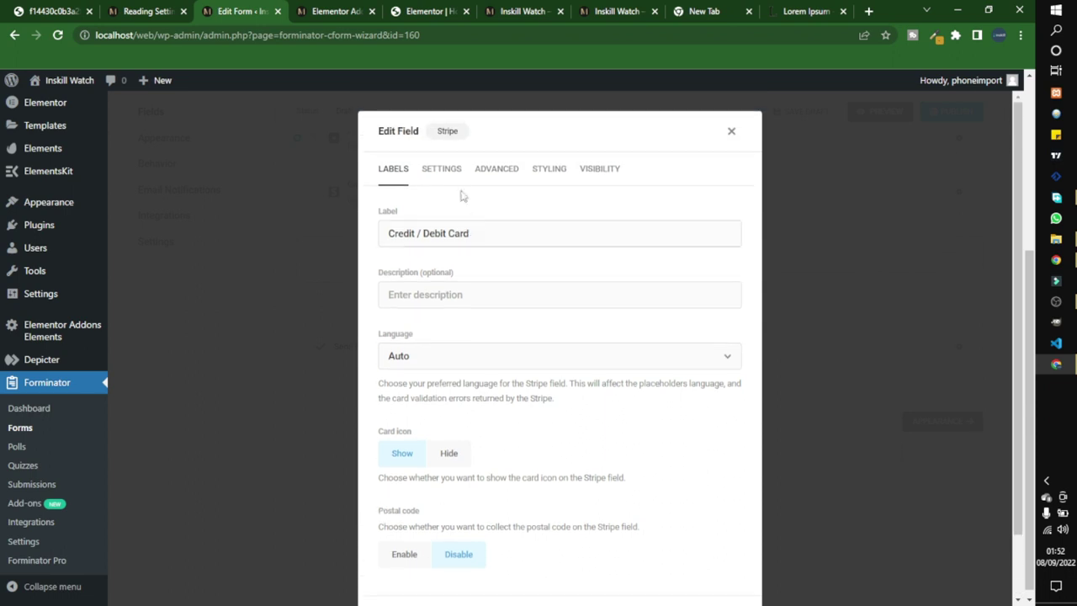
click(454, 172)
scroll(472, 326, down, 7)
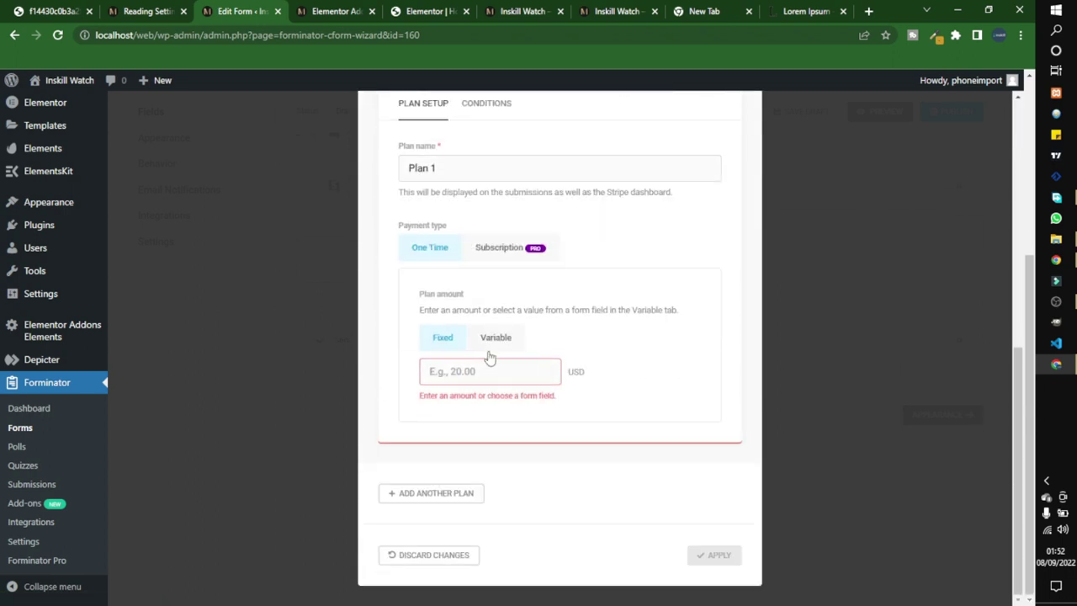
scroll(500, 345, up, 3)
scroll(503, 360, up, 1)
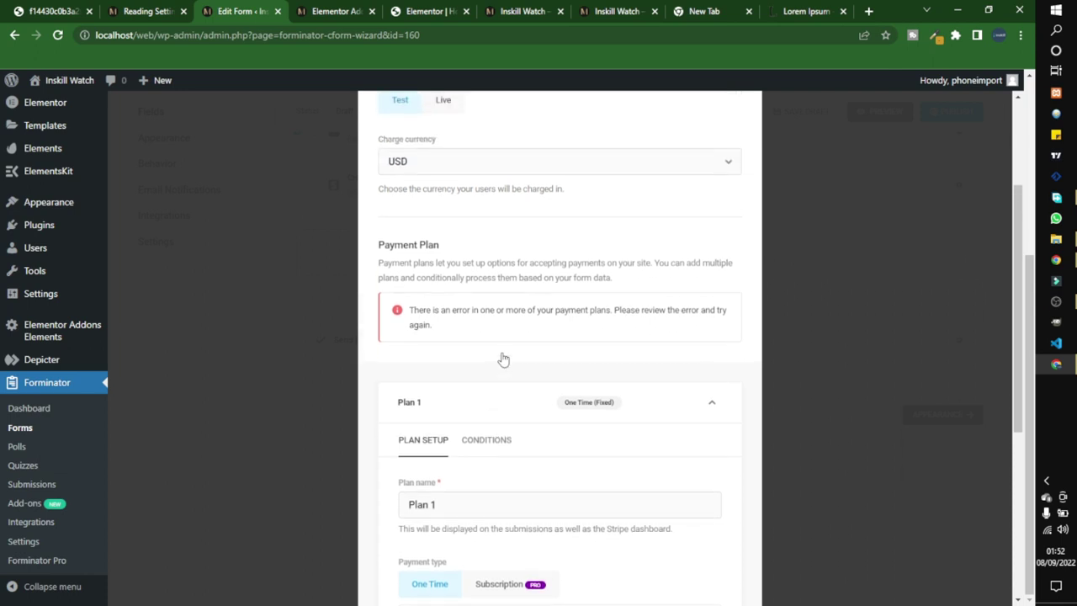
scroll(497, 343, down, 4)
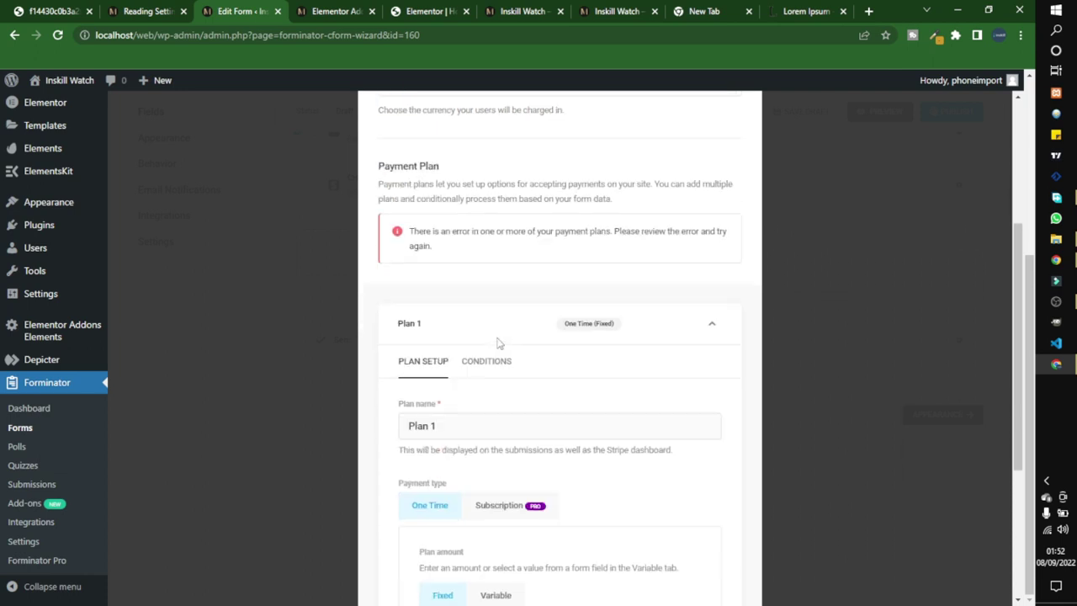
Step: Rename the first payment plan Metal and set its fixed one-time amount to 100 USD
triple_click(449, 235)
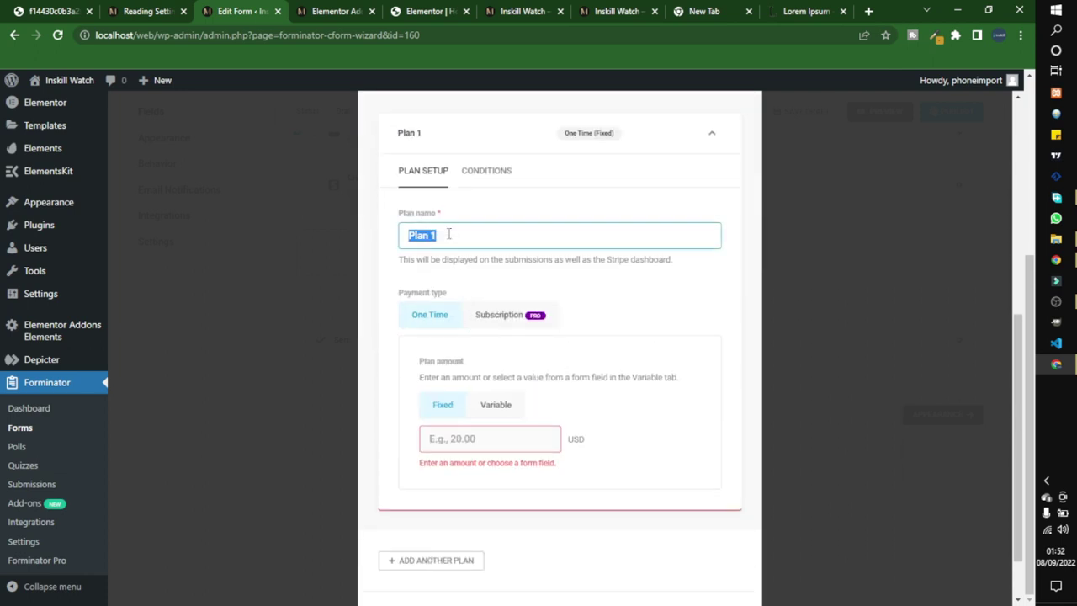
text(D)
triple_click(465, 192)
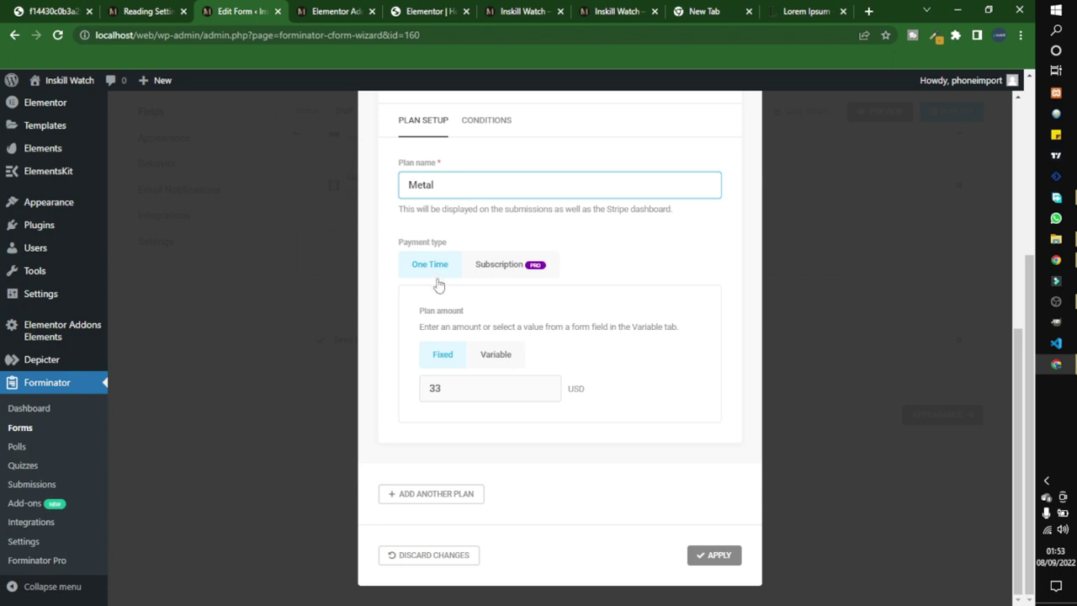
double_click(434, 388)
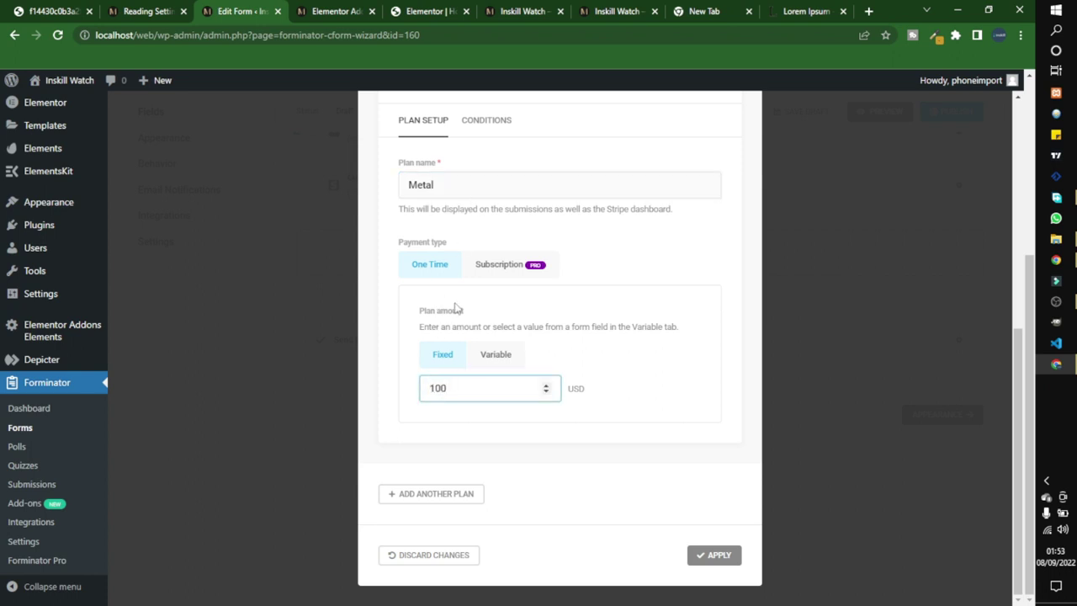
Step: Add a condition to the Metal plan so it is processed when Watch Type is Metal Watch
scroll(509, 250, up, 2)
click(488, 194)
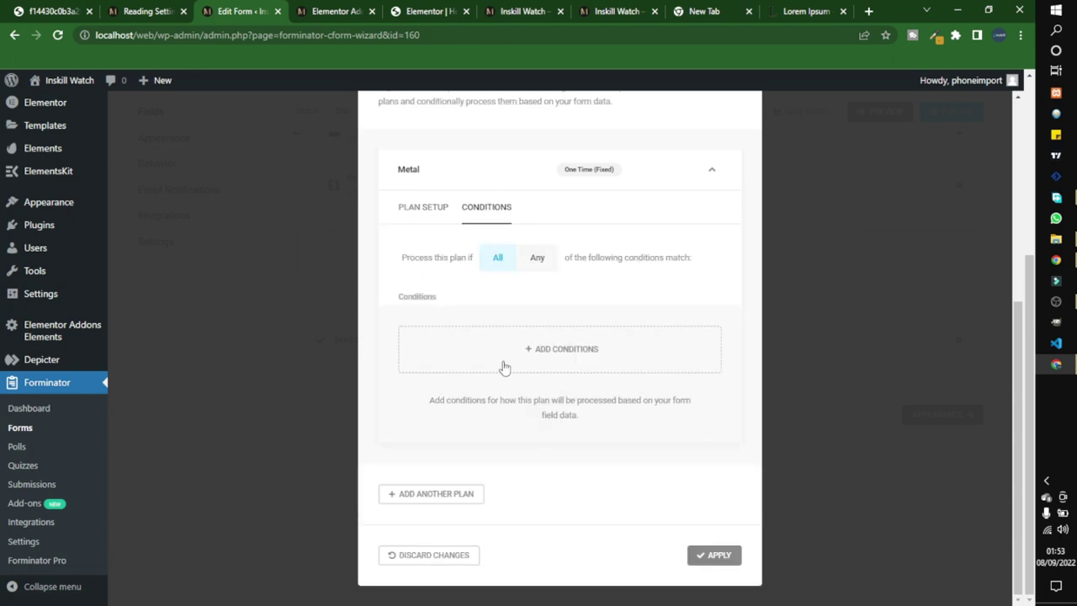
click(547, 369)
click(531, 357)
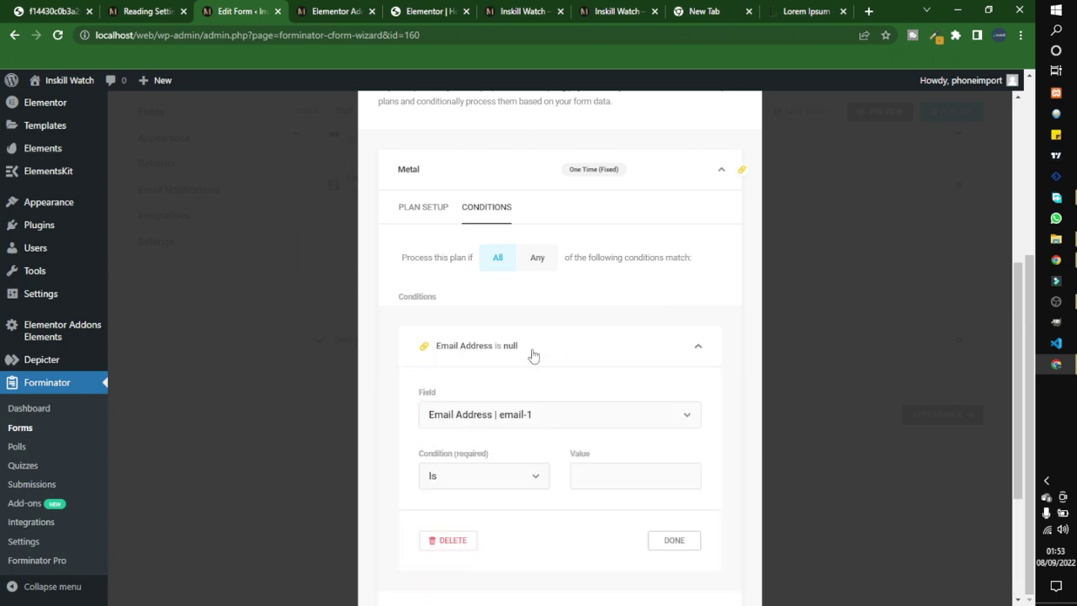
click(523, 422)
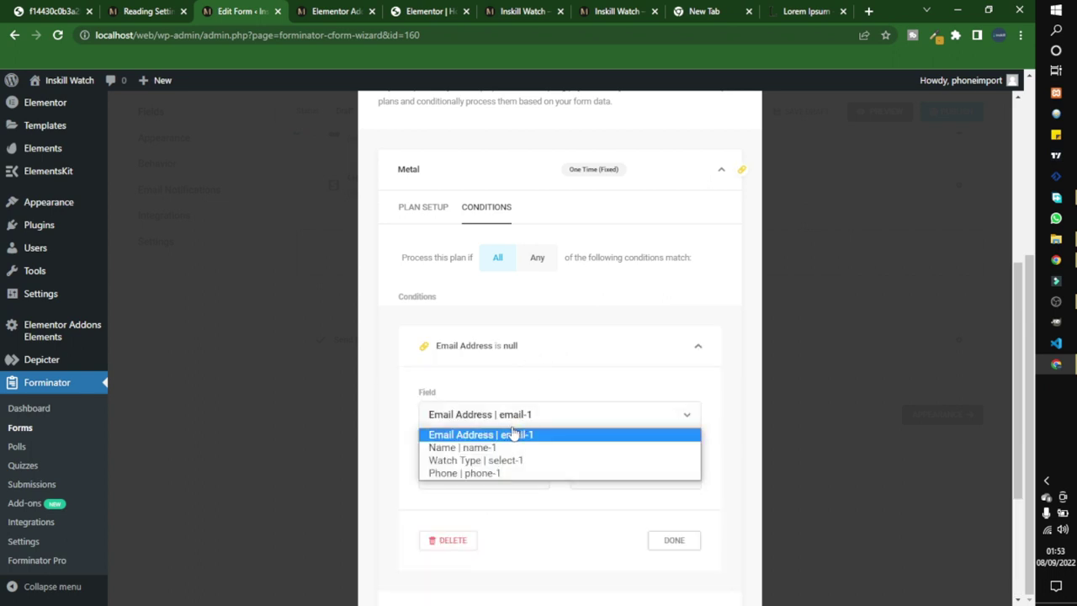
click(495, 461)
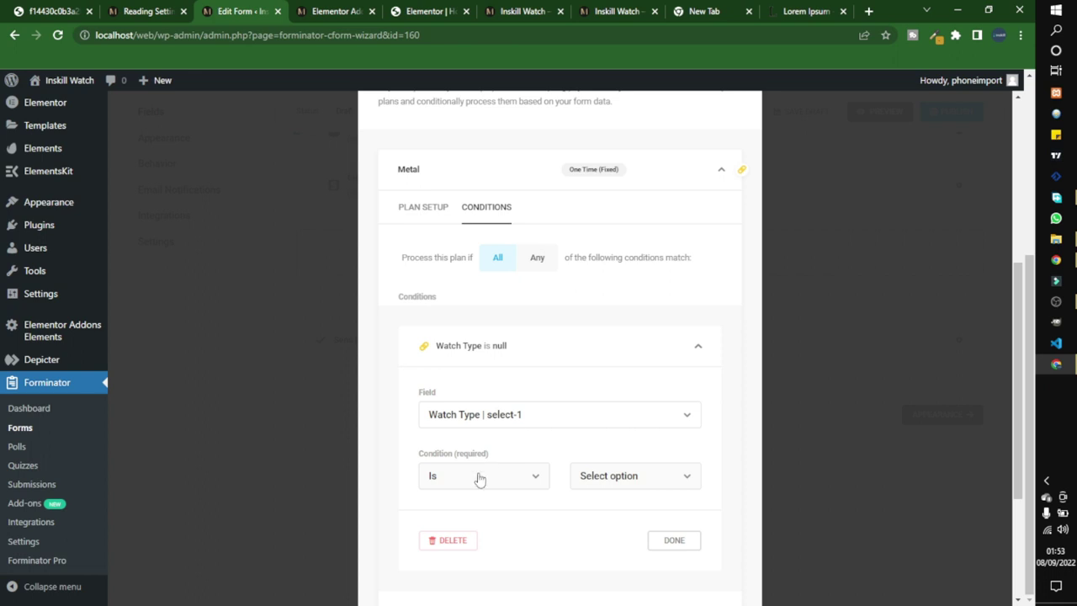
click(593, 480)
click(603, 508)
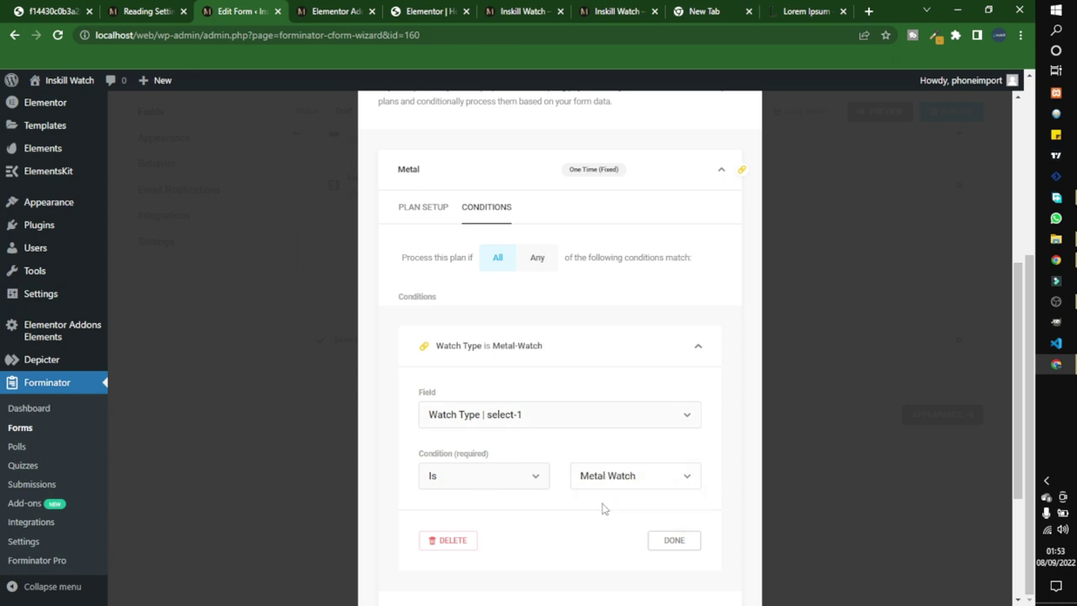
click(664, 541)
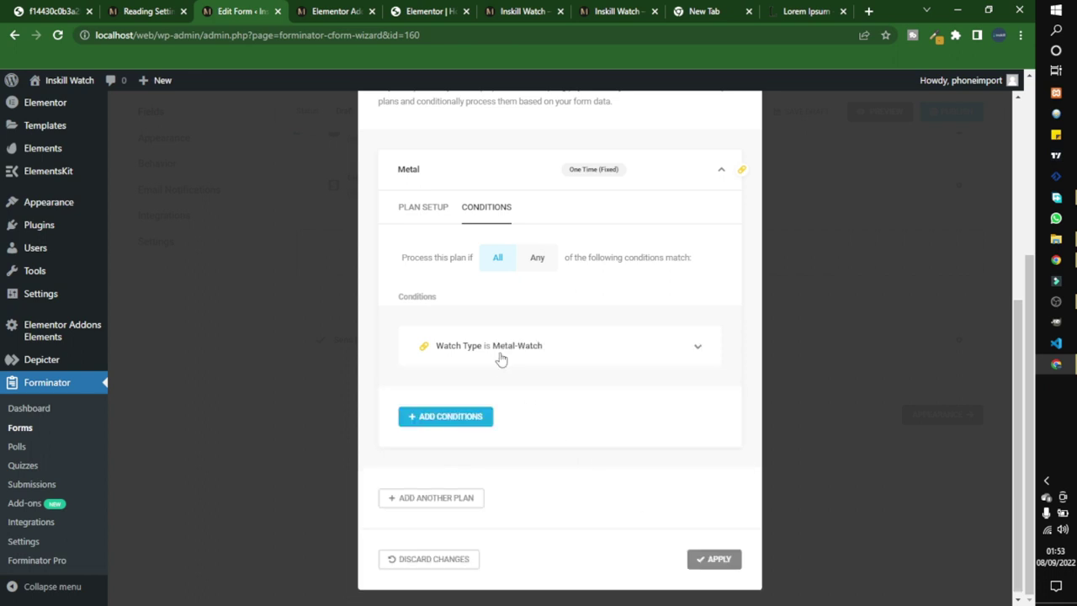
Step: Add a second payment plan named Leather with a fixed one-time amount of 80 USD
click(423, 215)
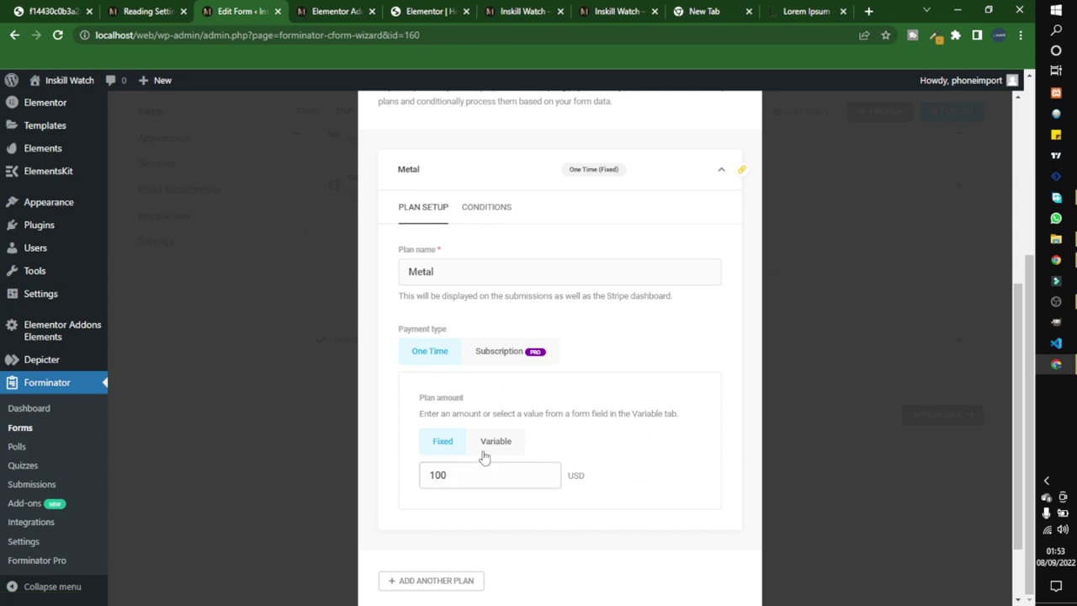
scroll(479, 395, down, 2)
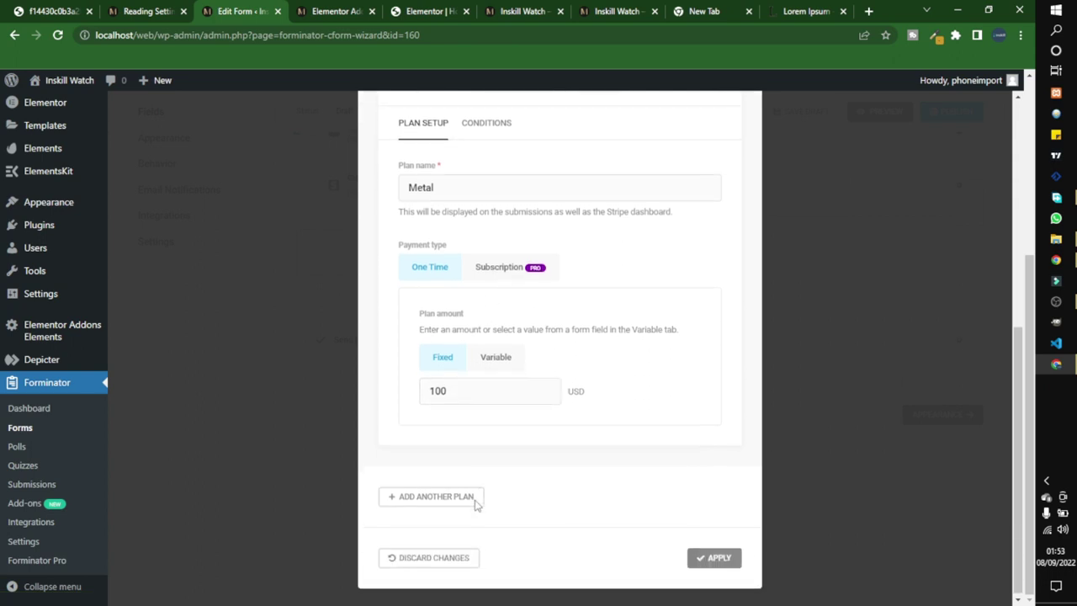
click(465, 498)
scroll(467, 477, down, 2)
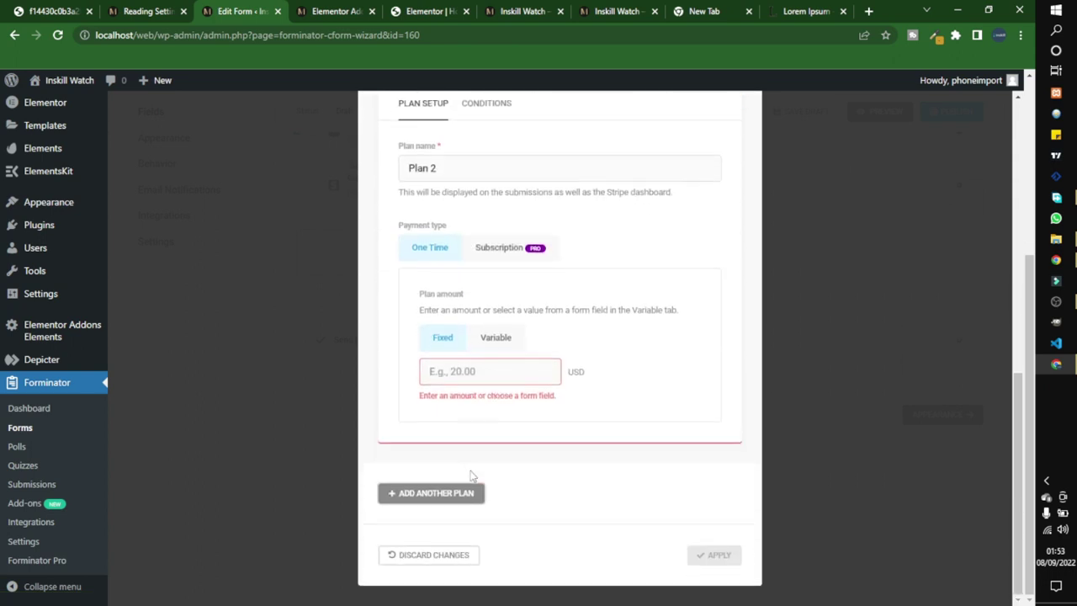
triple_click(460, 170)
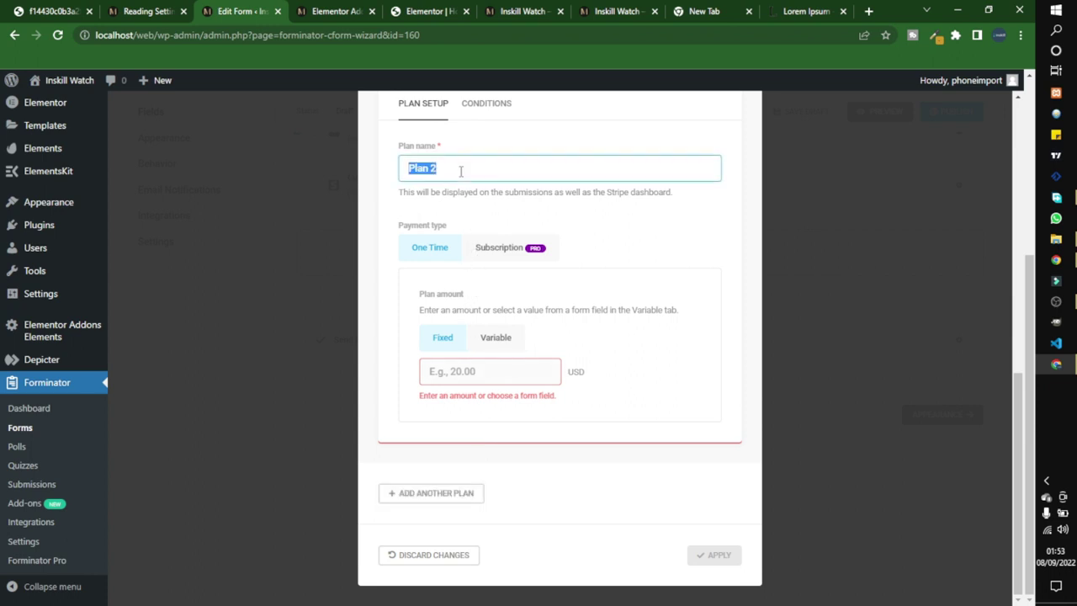
text(Leather)
click(466, 377)
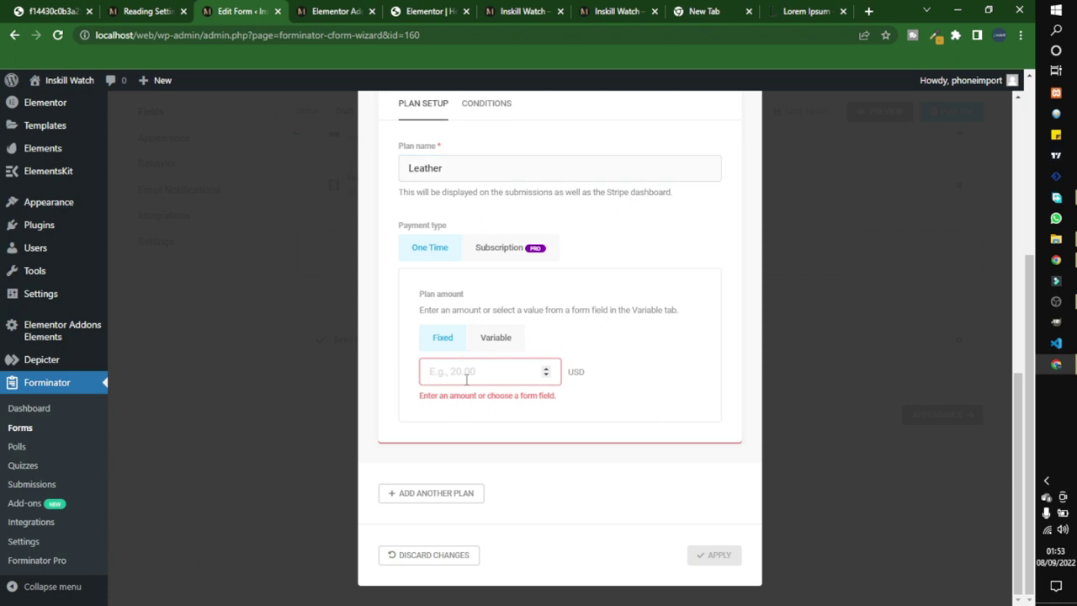
text(80)
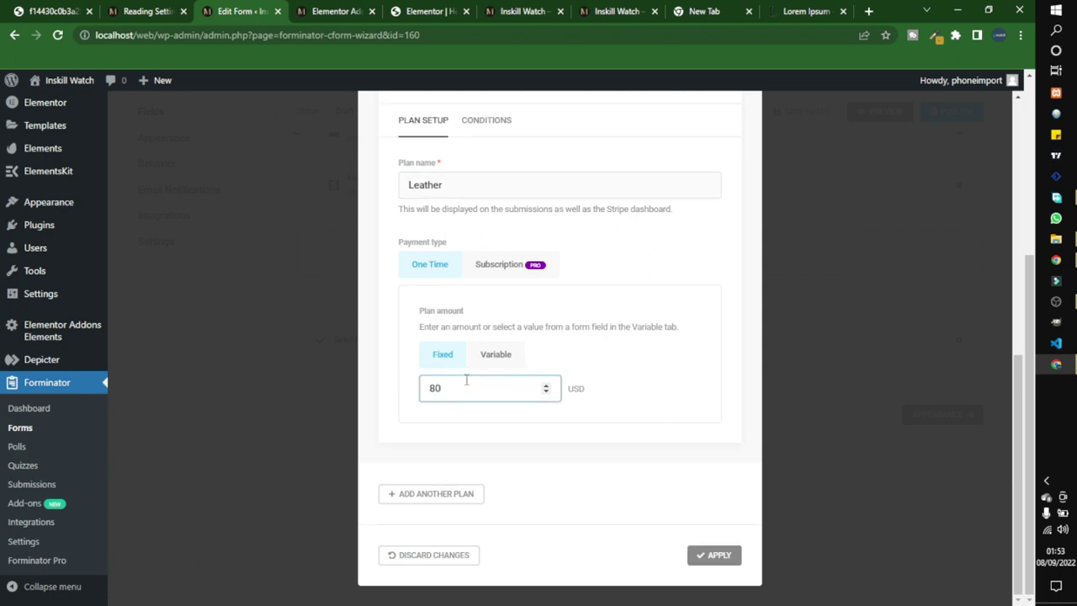
Step: Add a condition to the Leather plan for Watch Type is Leather Watch, and apply the Stripe field changes
click(486, 120)
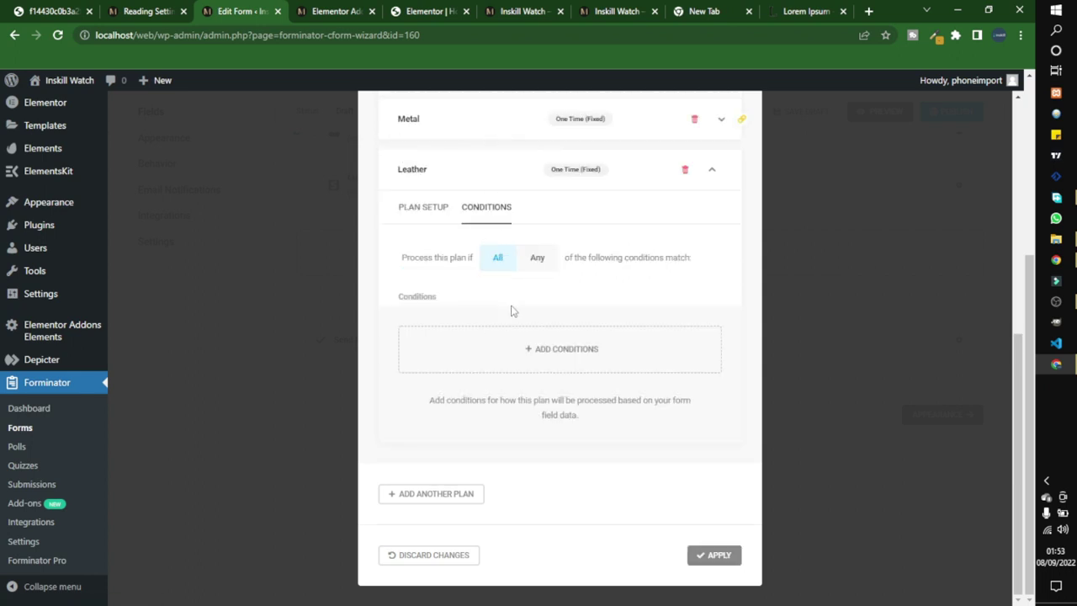
click(560, 348)
click(510, 349)
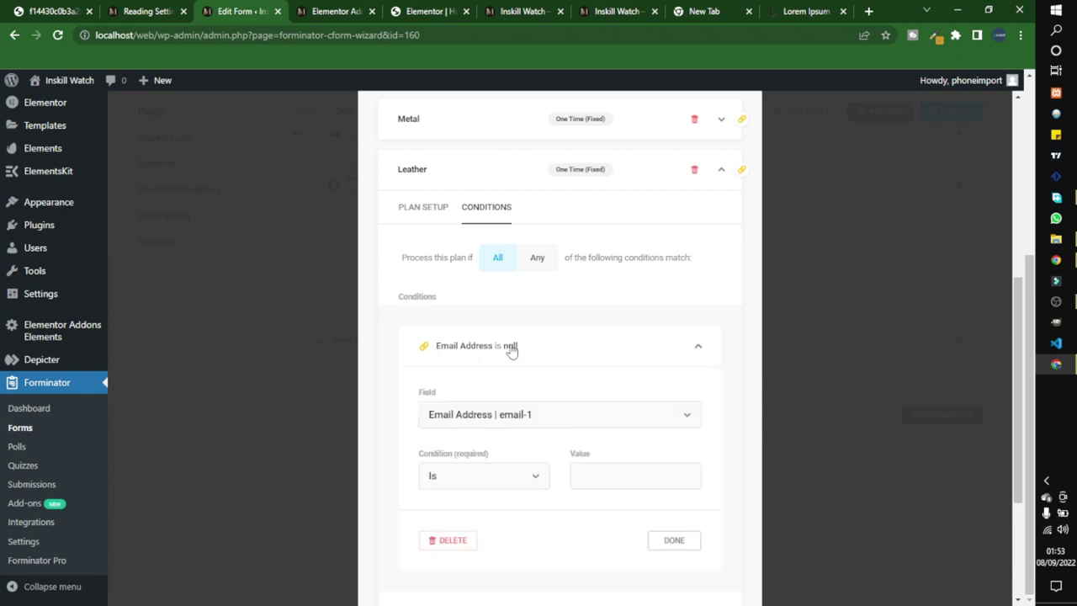
click(495, 417)
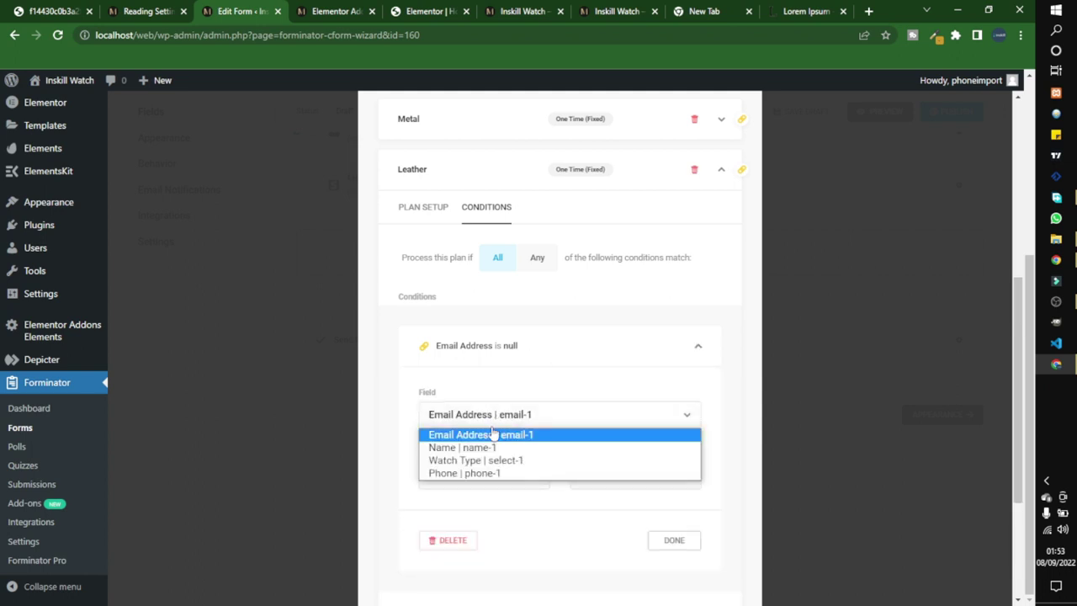
click(493, 460)
click(636, 484)
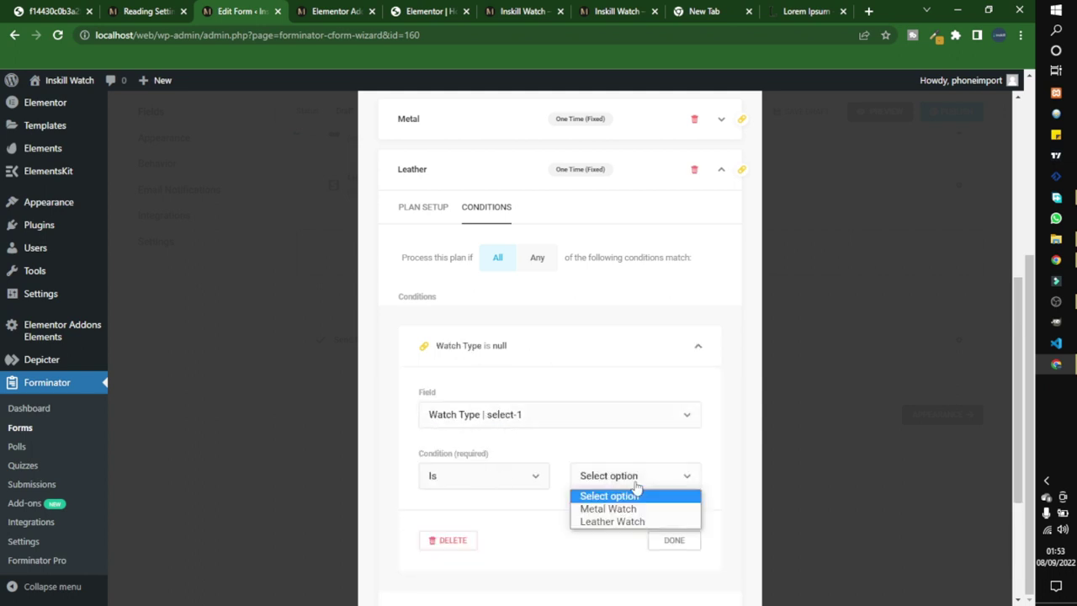
click(623, 509)
click(621, 480)
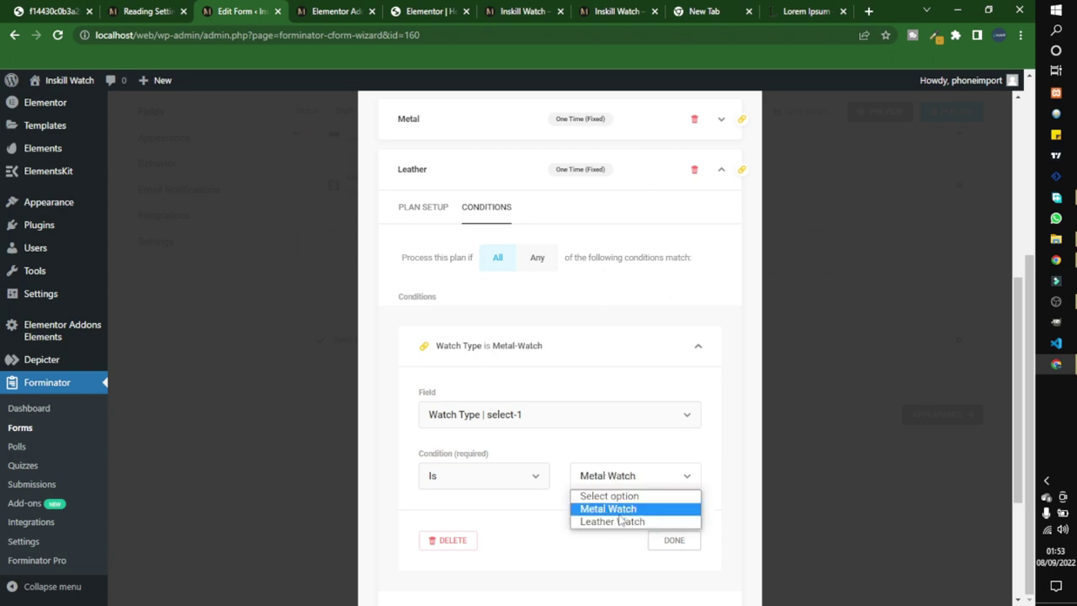
click(618, 521)
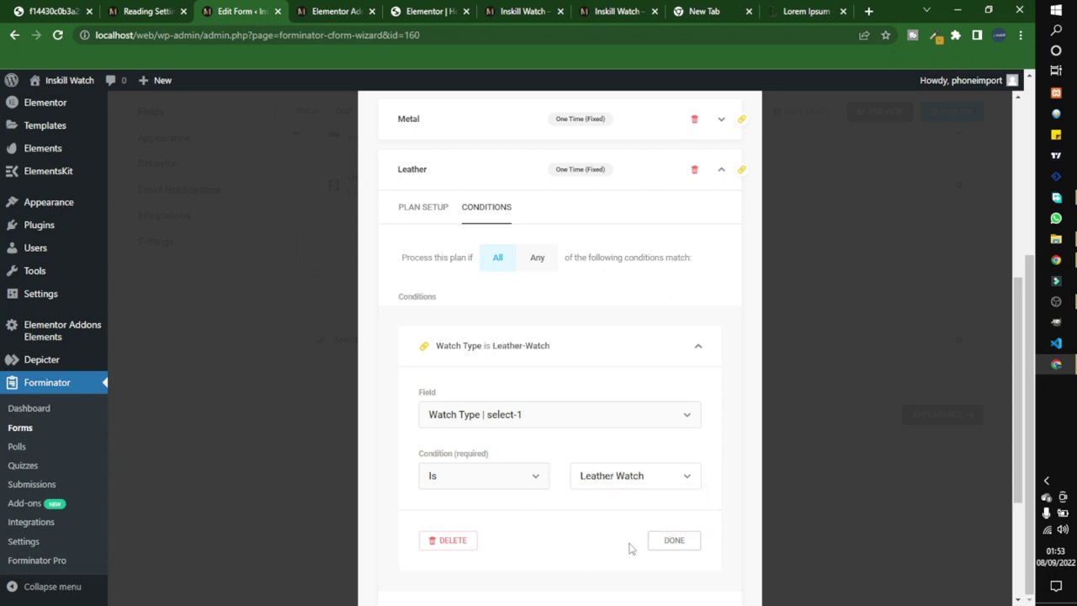
click(674, 541)
click(711, 559)
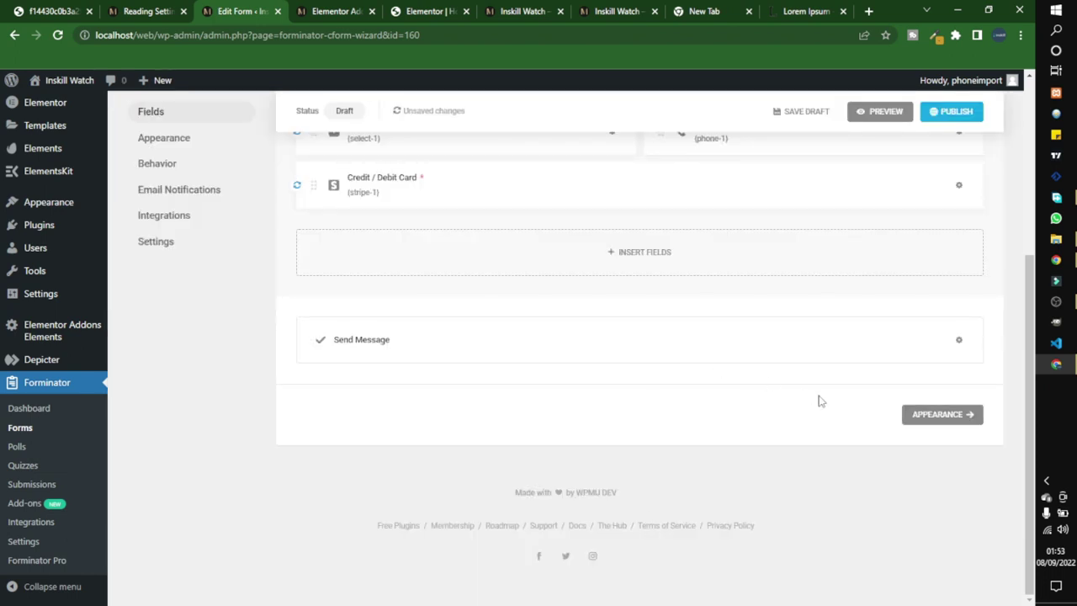
Step: Publish the preorder form, copy its shortcode and close the confirmation dialog
scroll(847, 435, up, 3)
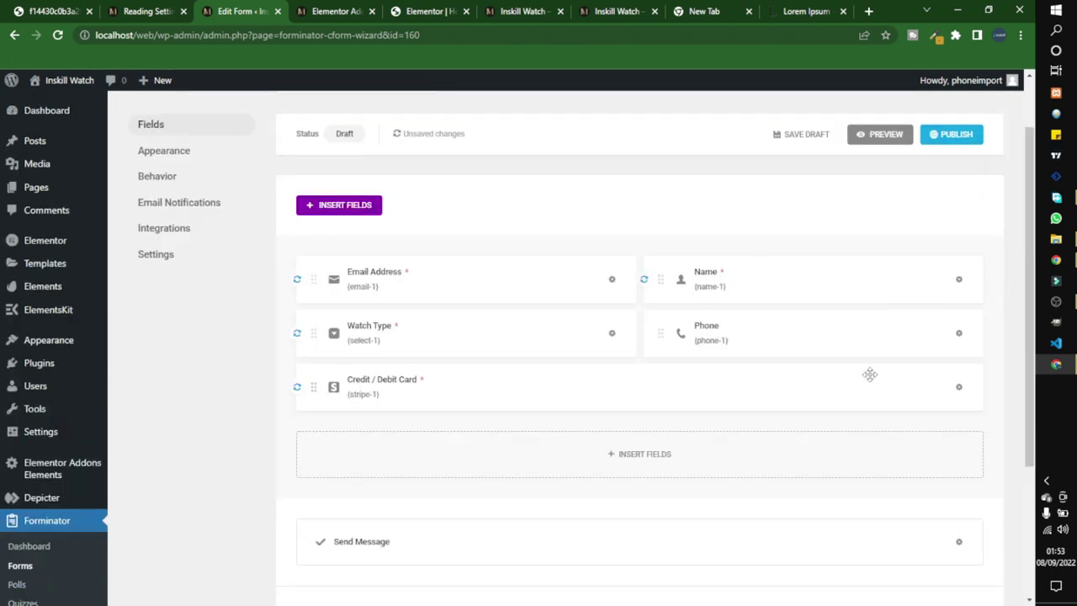
click(954, 137)
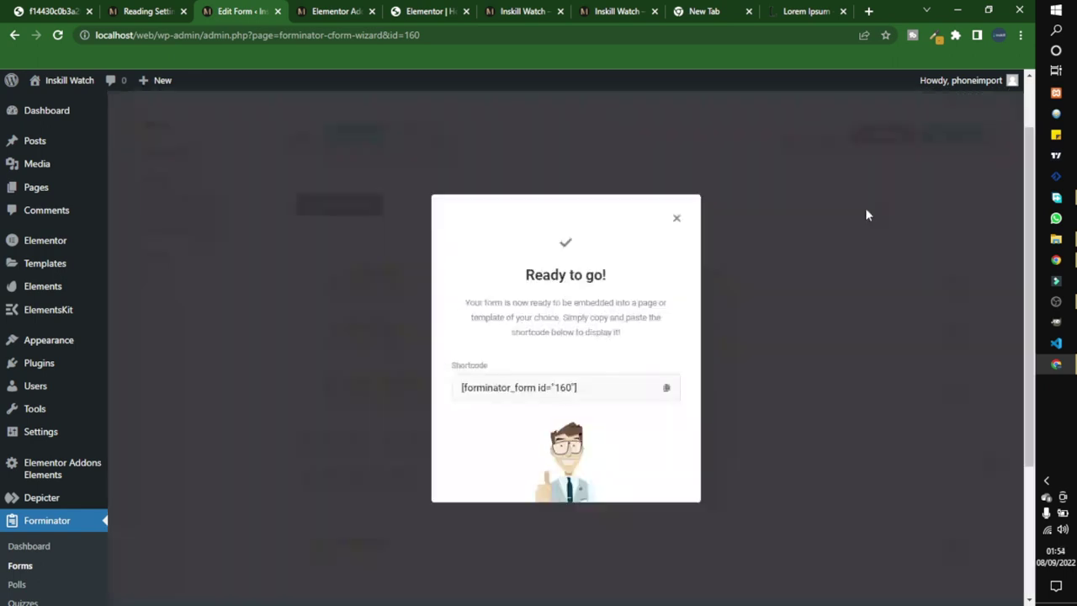
triple_click(485, 392)
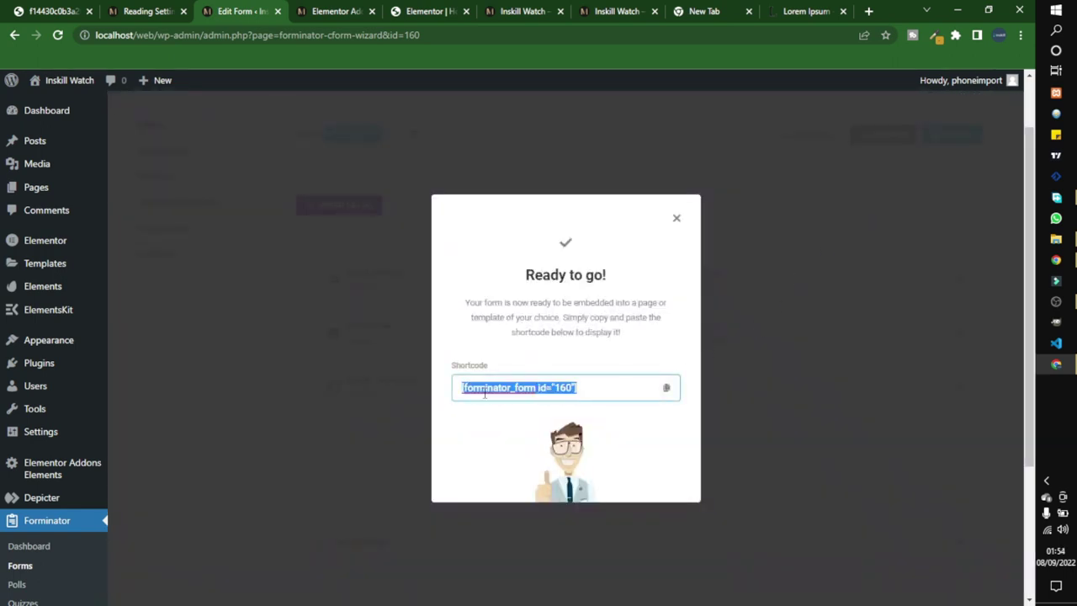
click(666, 388)
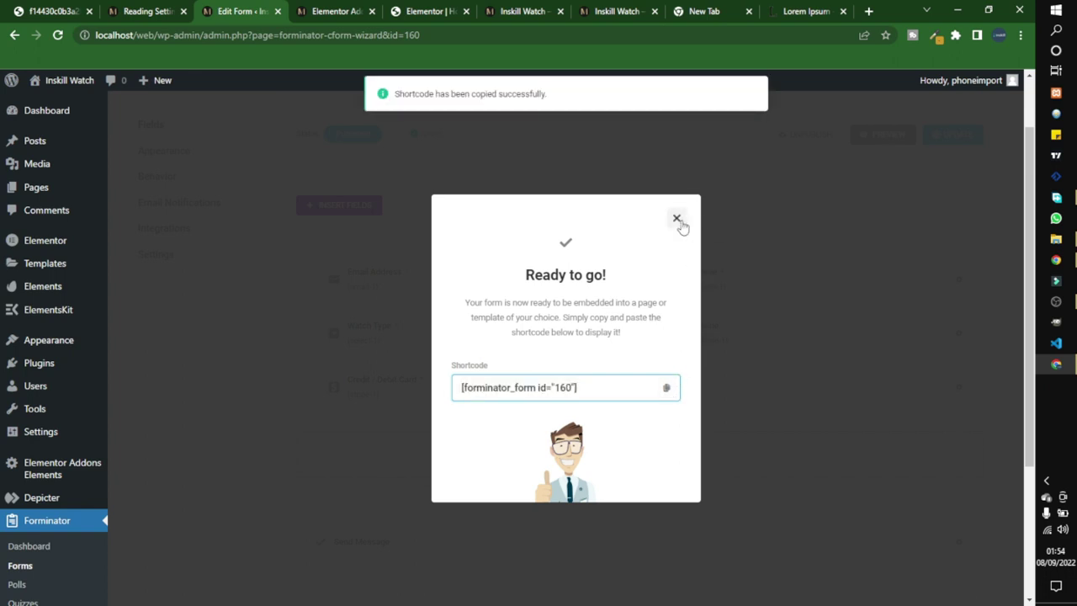
click(677, 219)
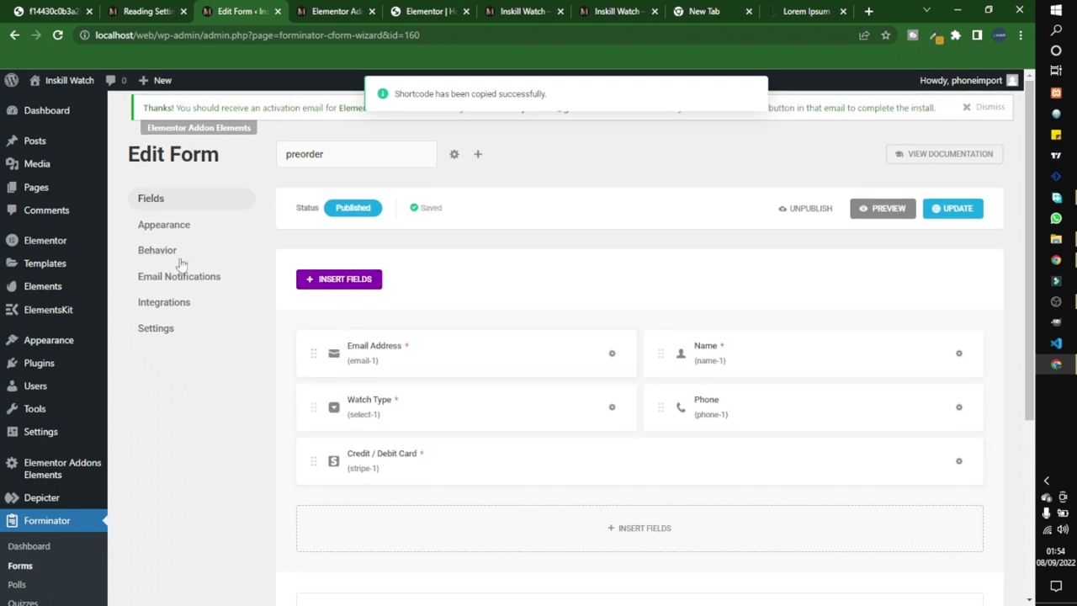
Step: Set the form's design style to Material and change the submit button's text to Make Payment
click(168, 227)
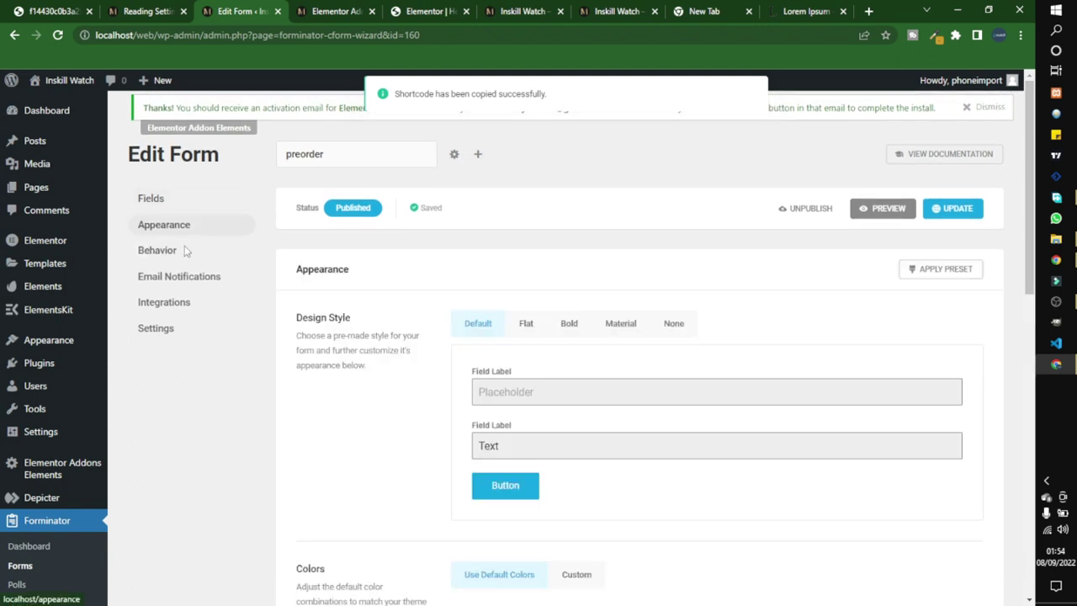
click(609, 328)
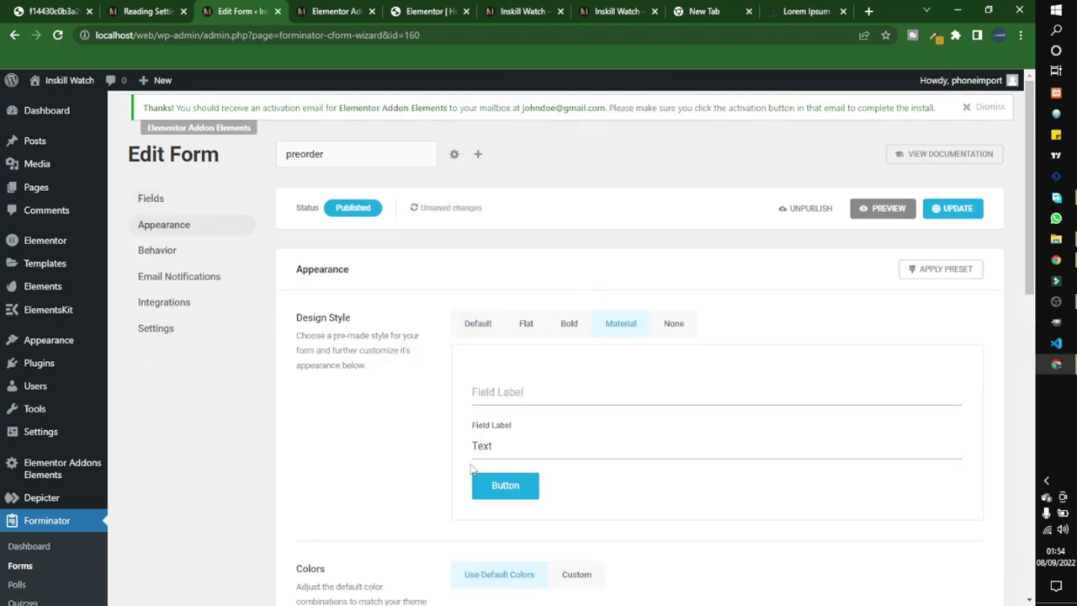
click(168, 205)
scroll(442, 379, down, 3)
click(435, 339)
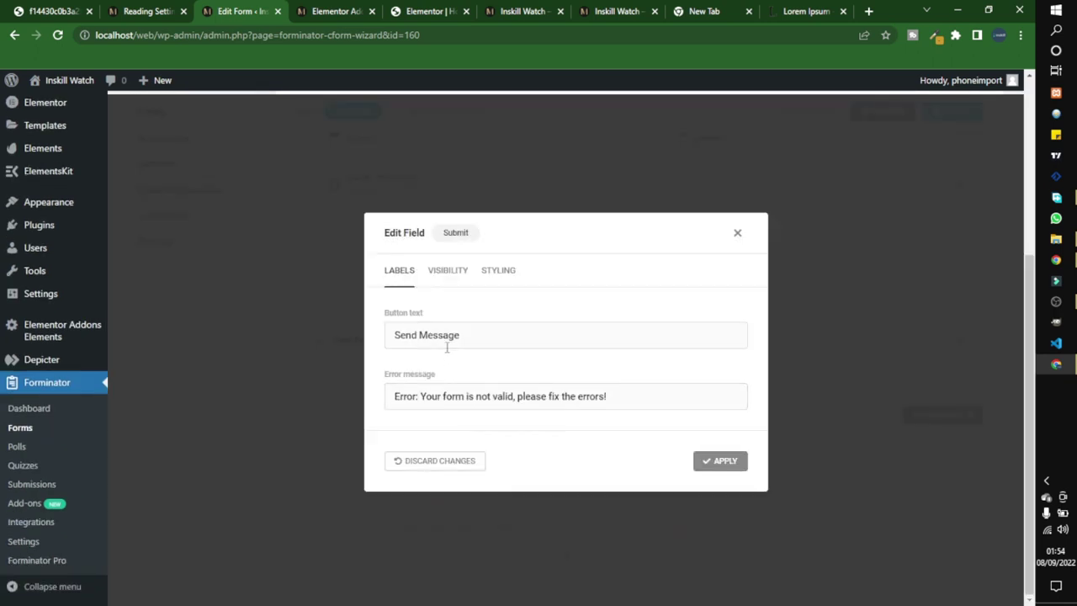
triple_click(447, 347)
text(Make Payment)
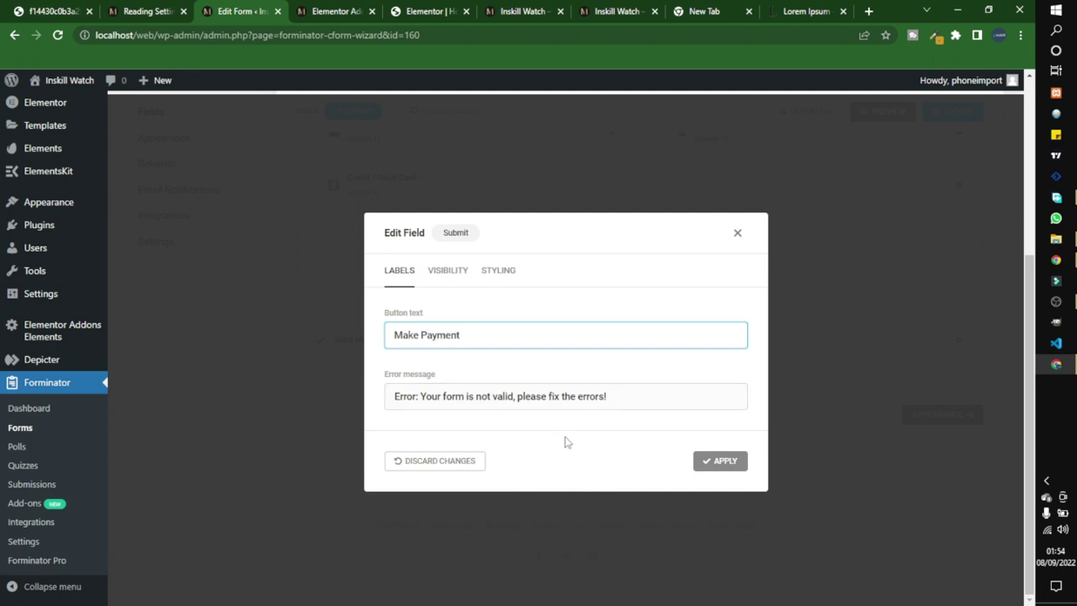
click(711, 462)
Step: Enable custom colors for the form and set the submit button's default background color to #e29816
scroll(479, 312, up, 5)
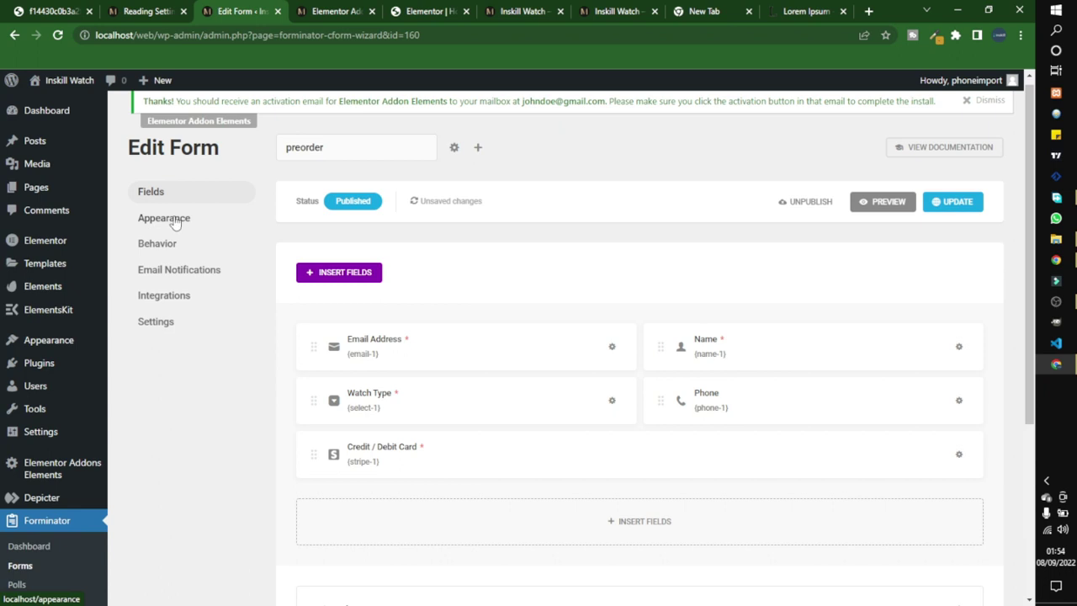
click(174, 223)
scroll(588, 376, down, 4)
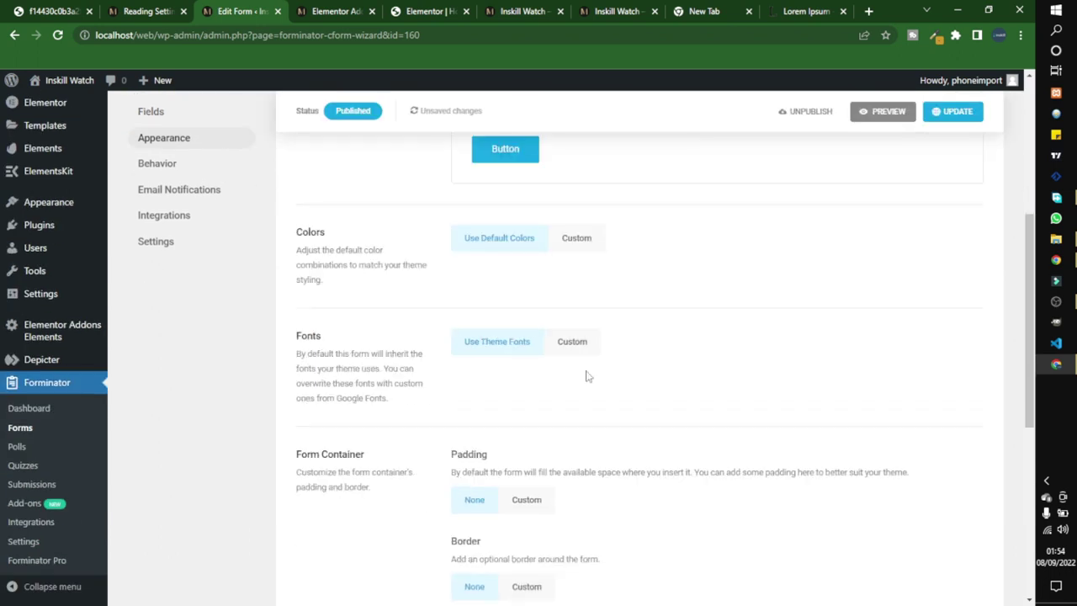
click(576, 238)
scroll(547, 319, down, 5)
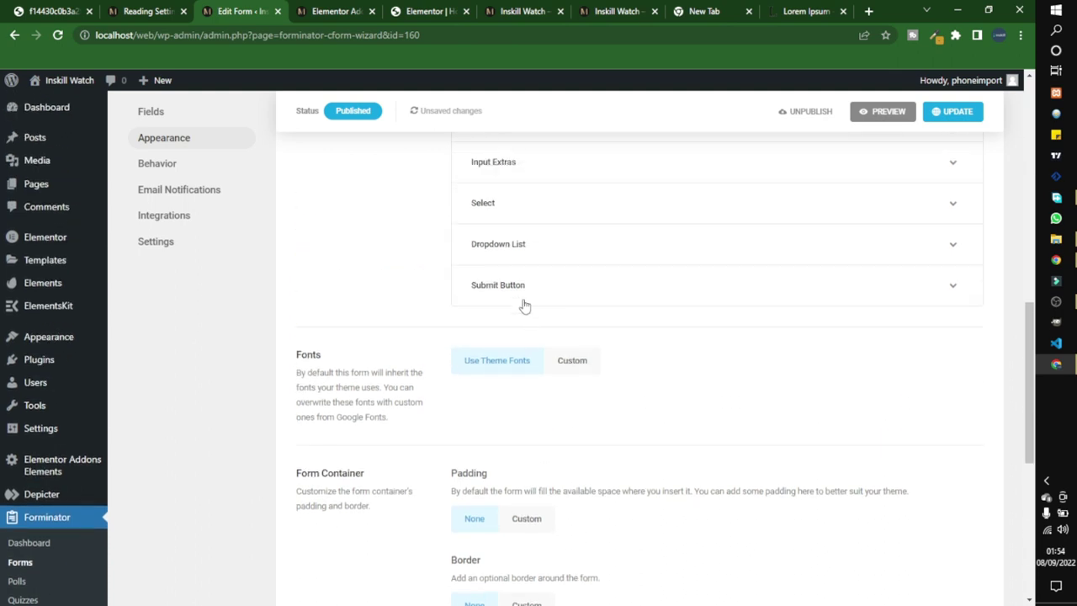
click(522, 290)
click(502, 385)
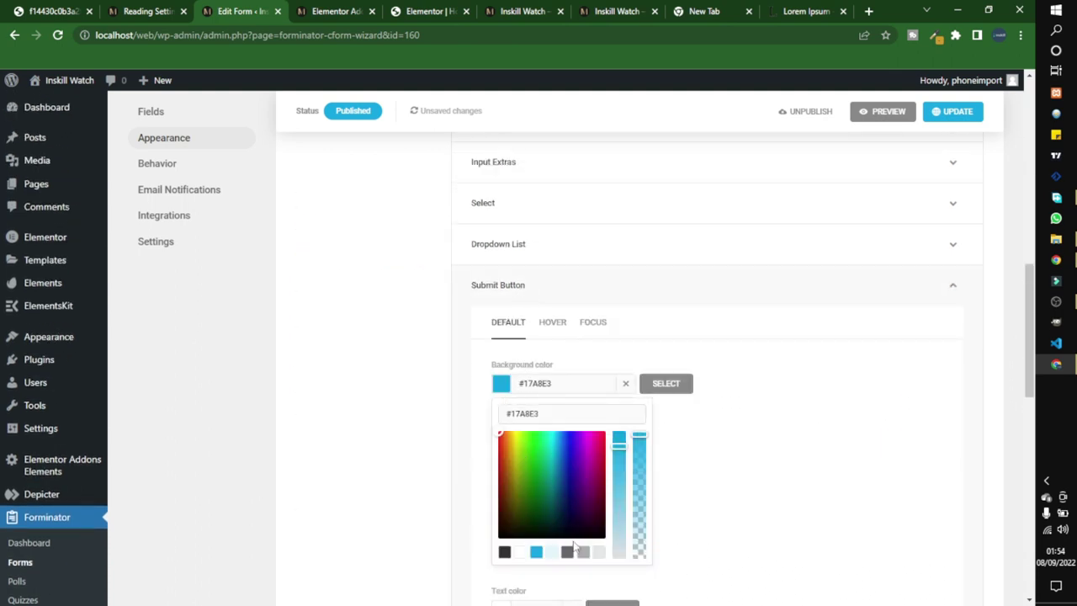
drag(511, 477, 510, 443)
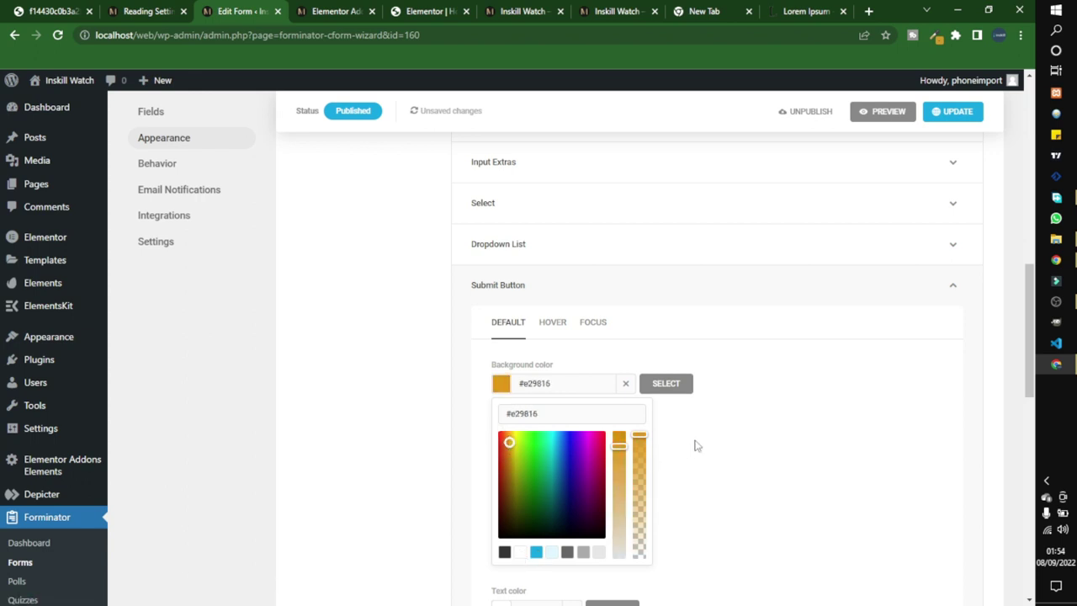
click(486, 451)
click(502, 441)
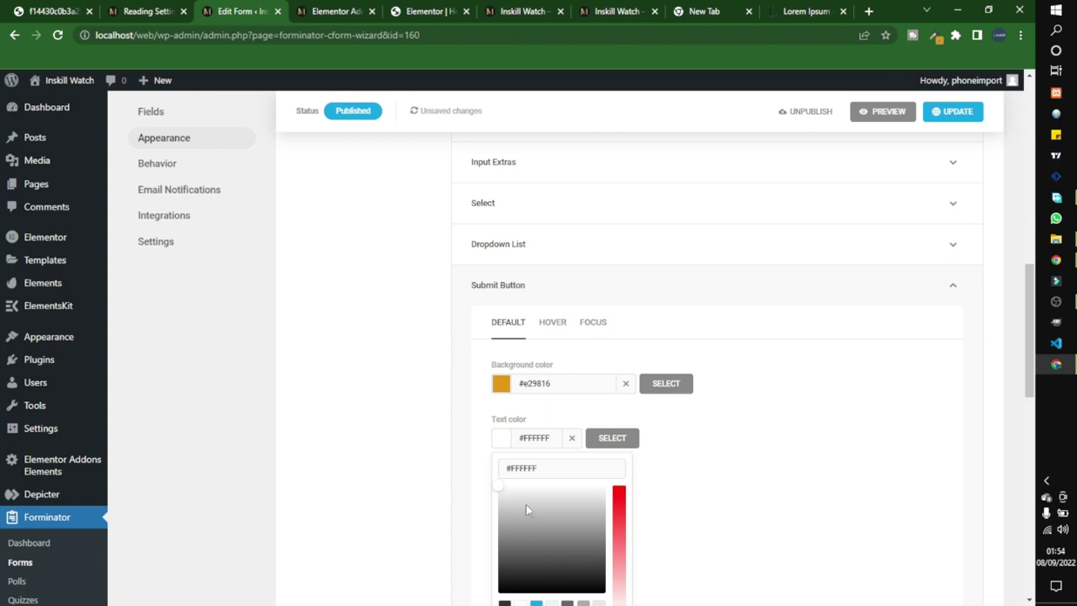
click(753, 452)
Step: Update the published preorder form and copy its shortcode
click(956, 111)
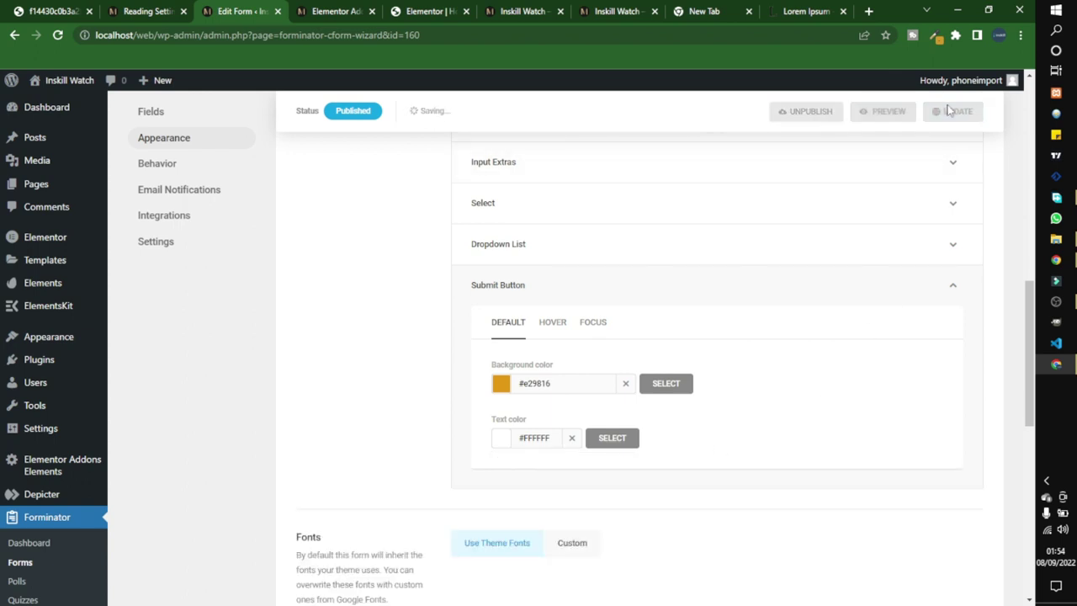
scroll(562, 332, up, 4)
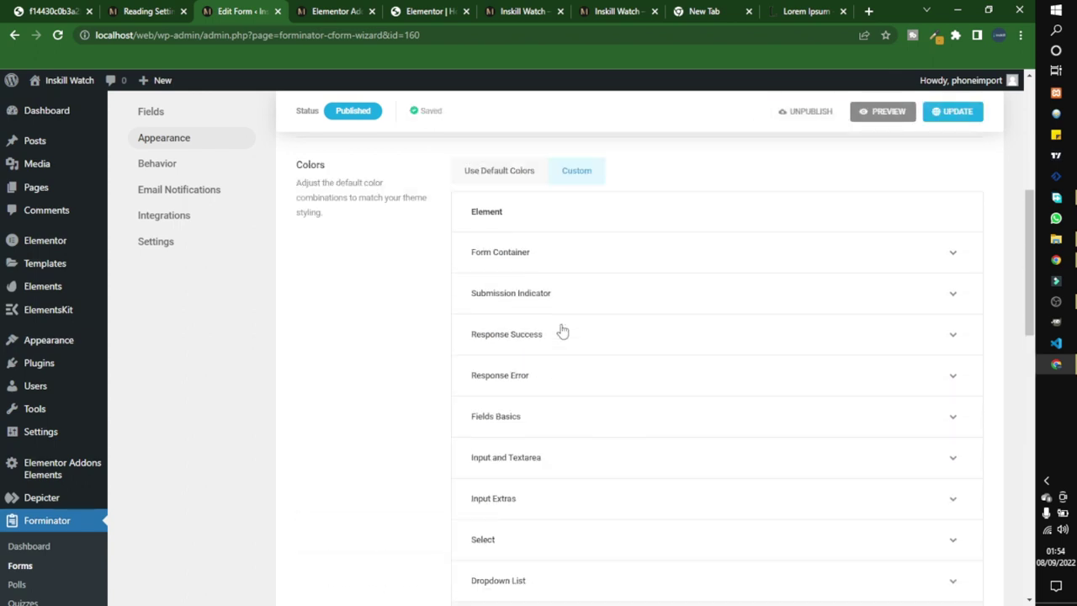
scroll(547, 329, up, 5)
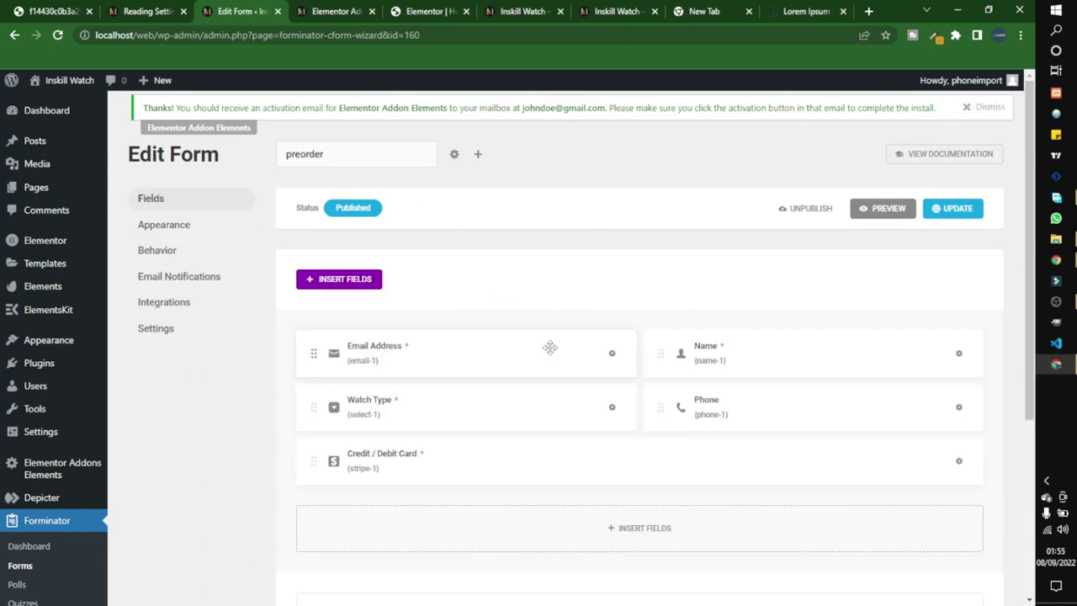
click(455, 156)
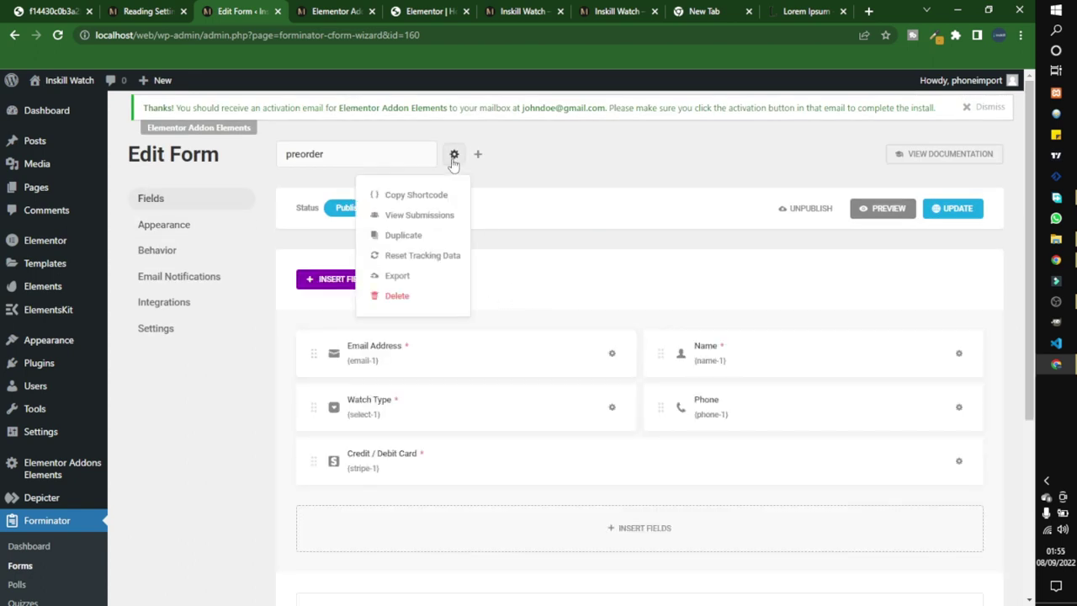
click(421, 196)
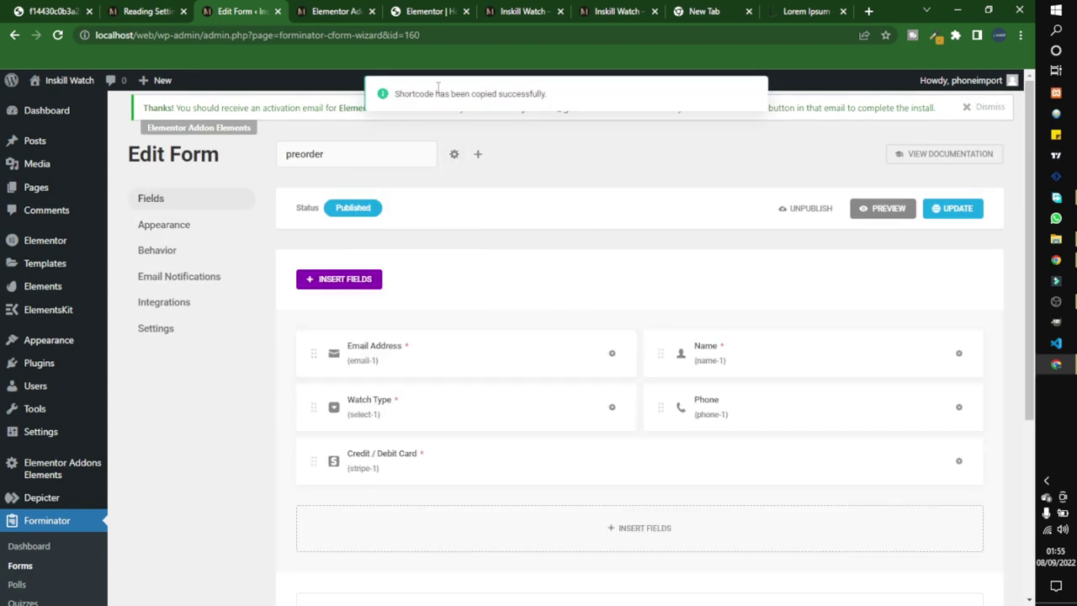
Step: Switch to the homepage in the Elementor editor and duplicate the whole Reviews section
click(336, 10)
click(394, 10)
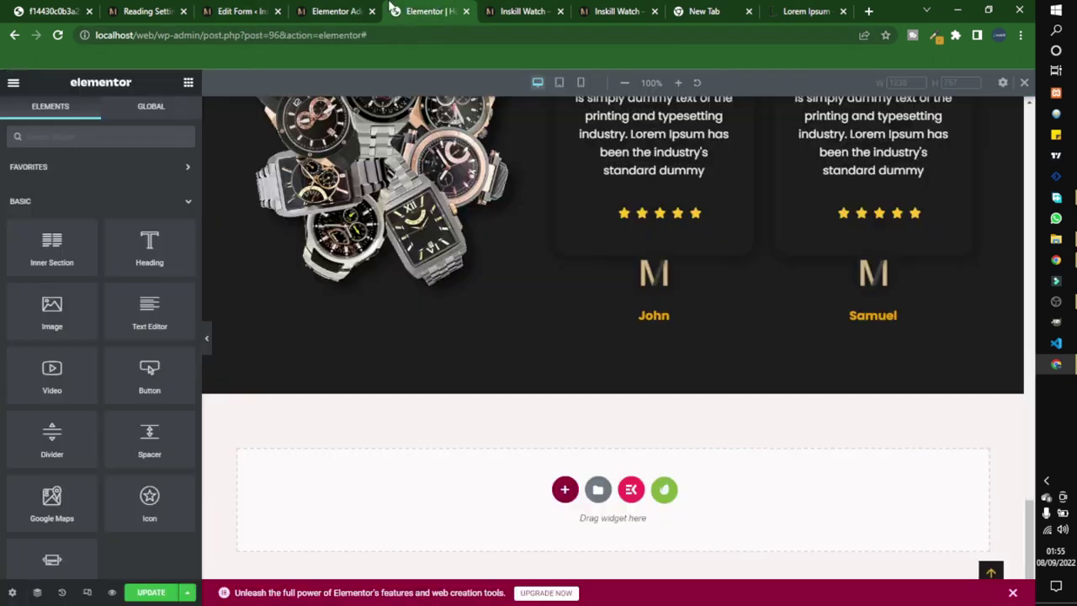
scroll(538, 252, up, 10)
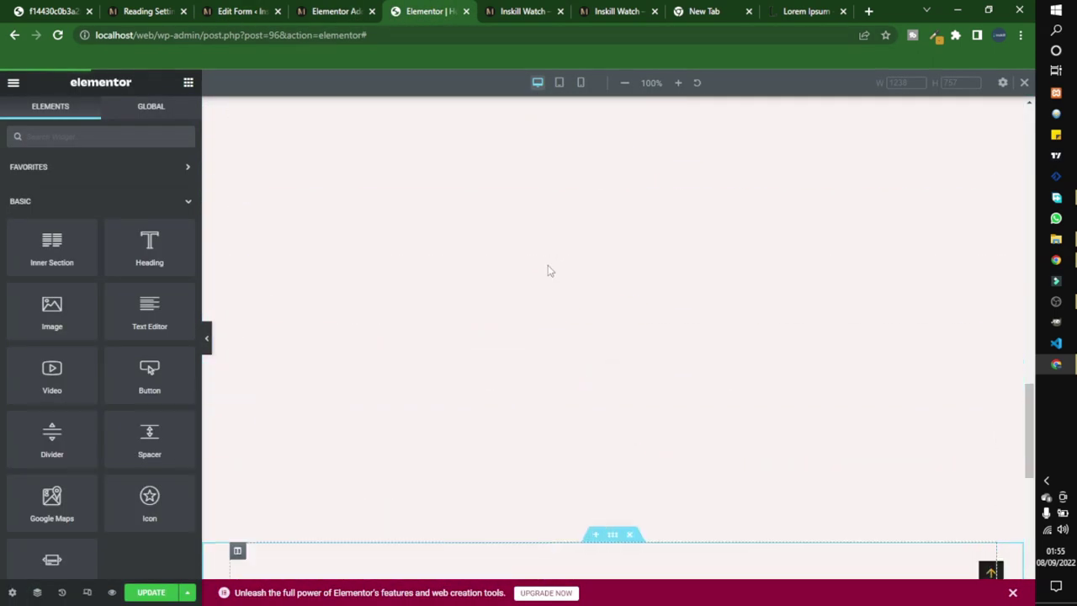
scroll(547, 270, down, 10)
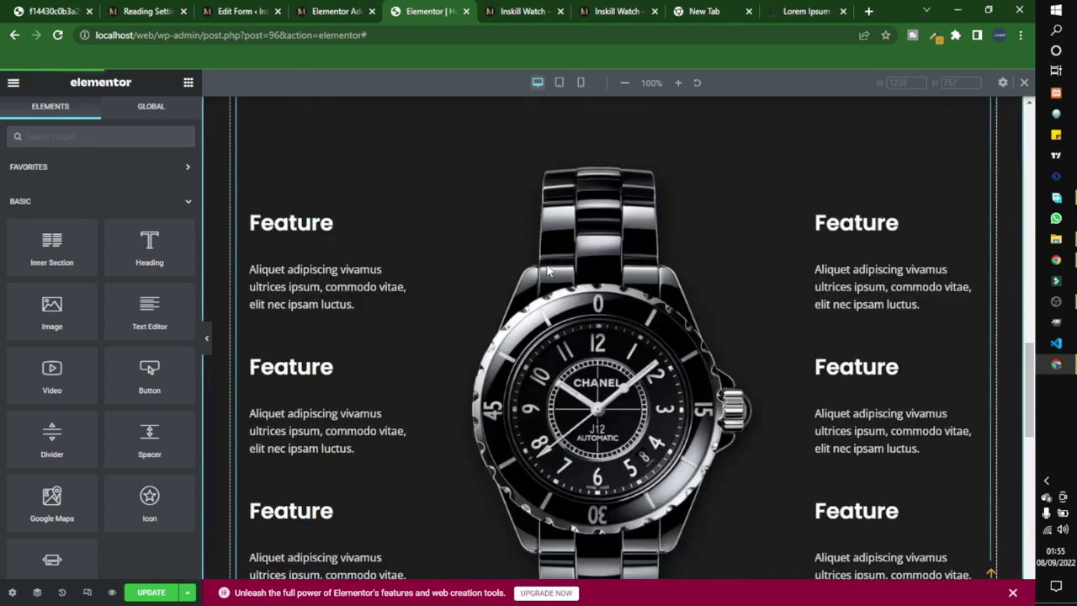
scroll(546, 266, down, 5)
scroll(547, 270, up, 4)
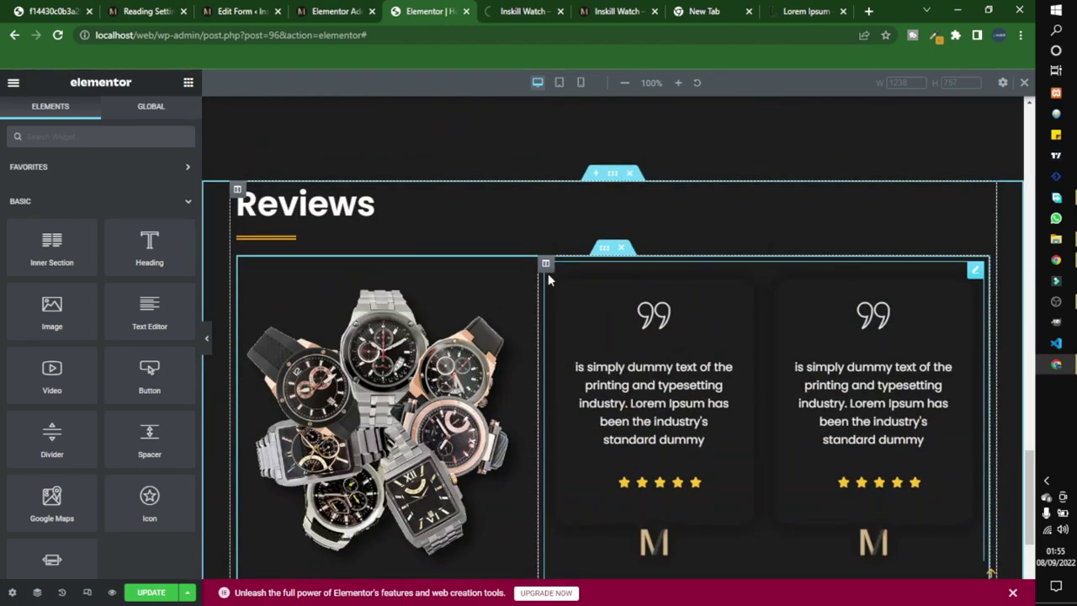
right_click(611, 242)
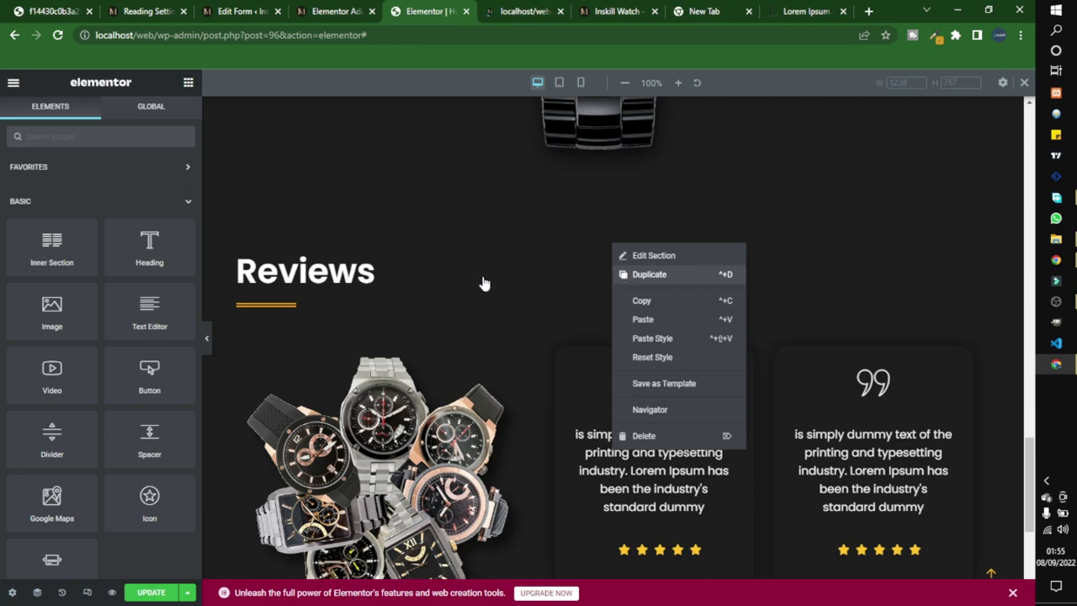
key(ctrl+d)
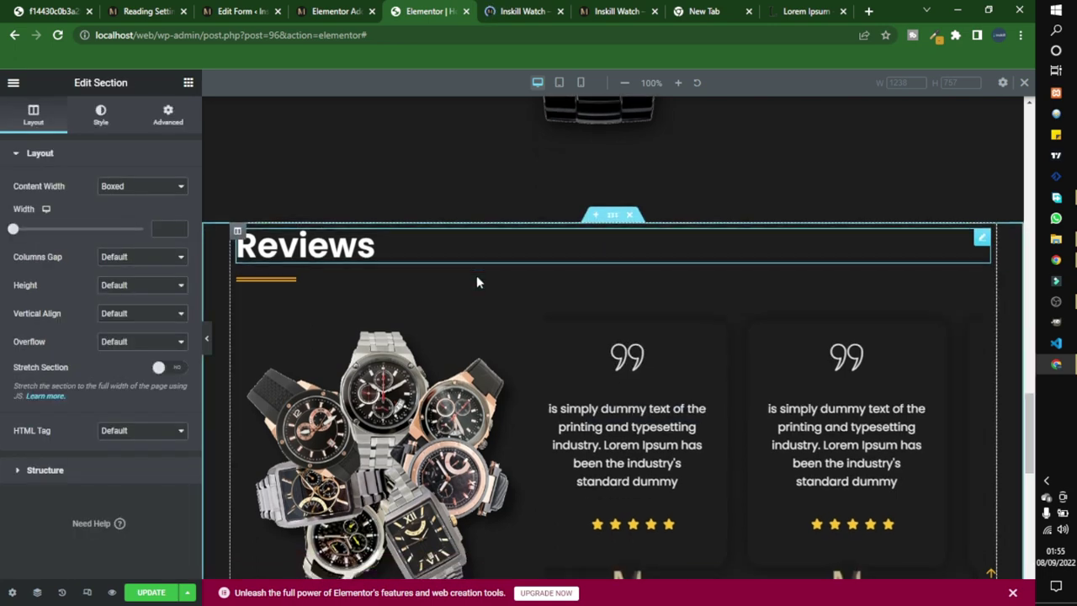
Step: Delete the testimonials widget beside the watch image in the duplicated Reviews section
scroll(558, 289, down, 3)
scroll(601, 280, up, 2)
scroll(602, 279, up, 1)
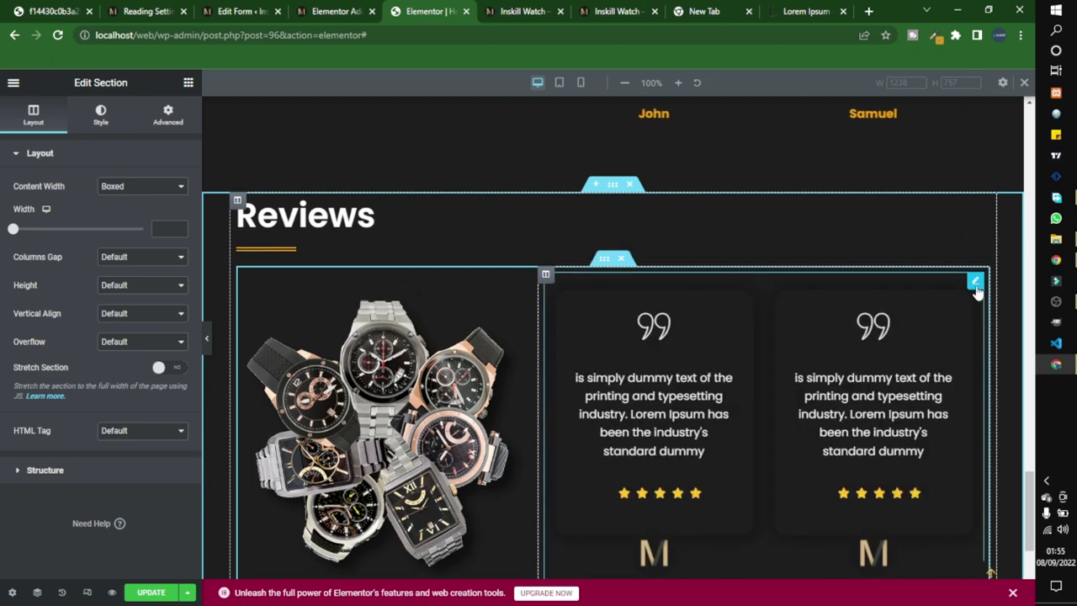
right_click(976, 288)
click(932, 478)
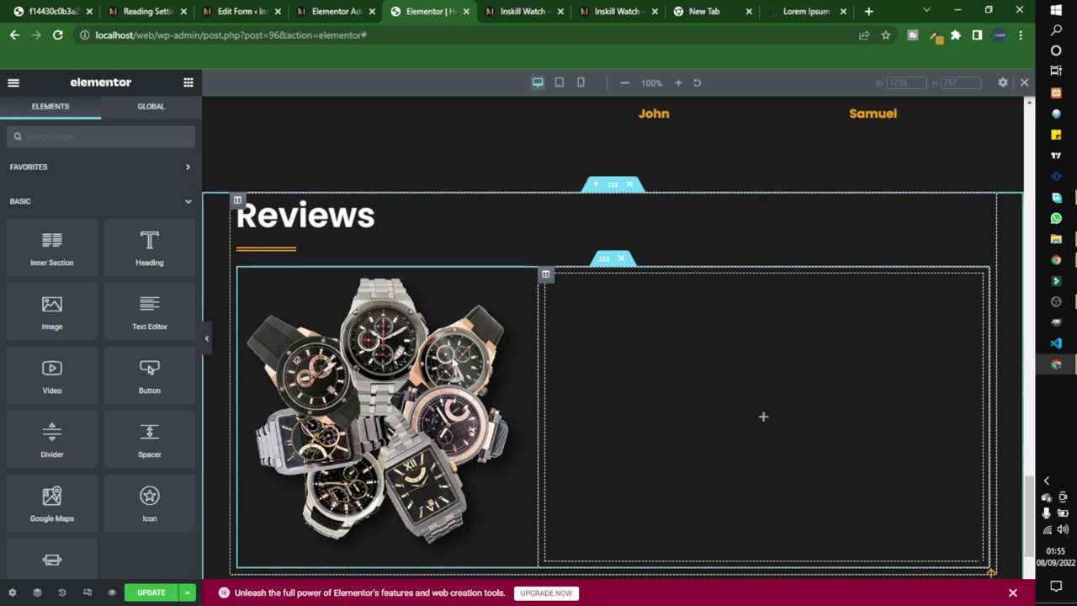
Step: Add a Shortcode widget to the empty column and paste in the shortcode [forminator_form id="160"]
click(104, 136)
text(short)
drag(60, 184, 687, 441)
click(142, 242)
key(ctrl+v)
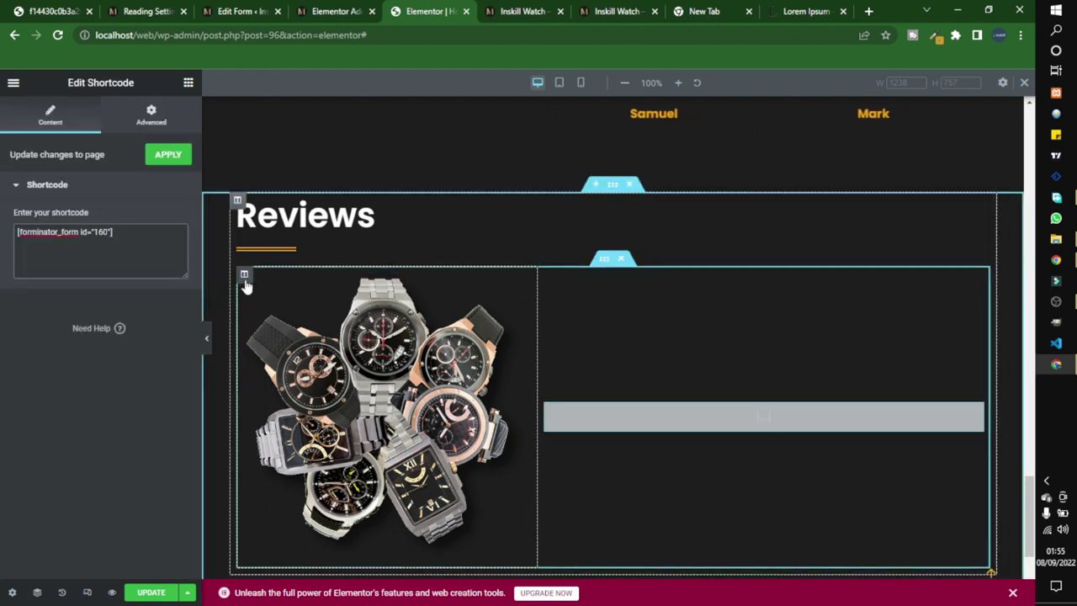
Step: Set the watch image column's width to 50% and check the shortcode column's width
click(244, 275)
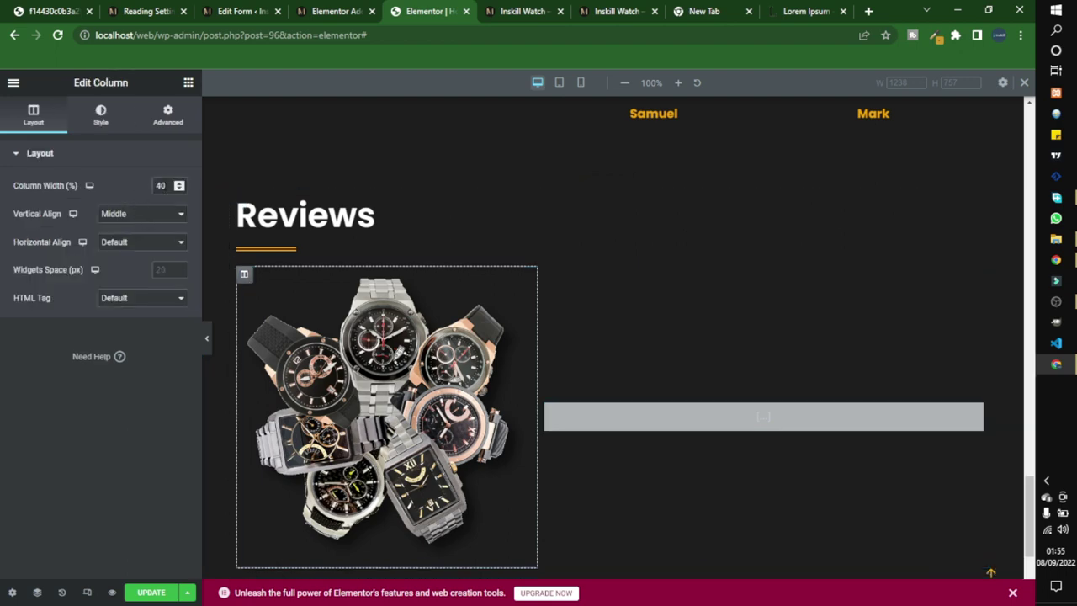
text(50)
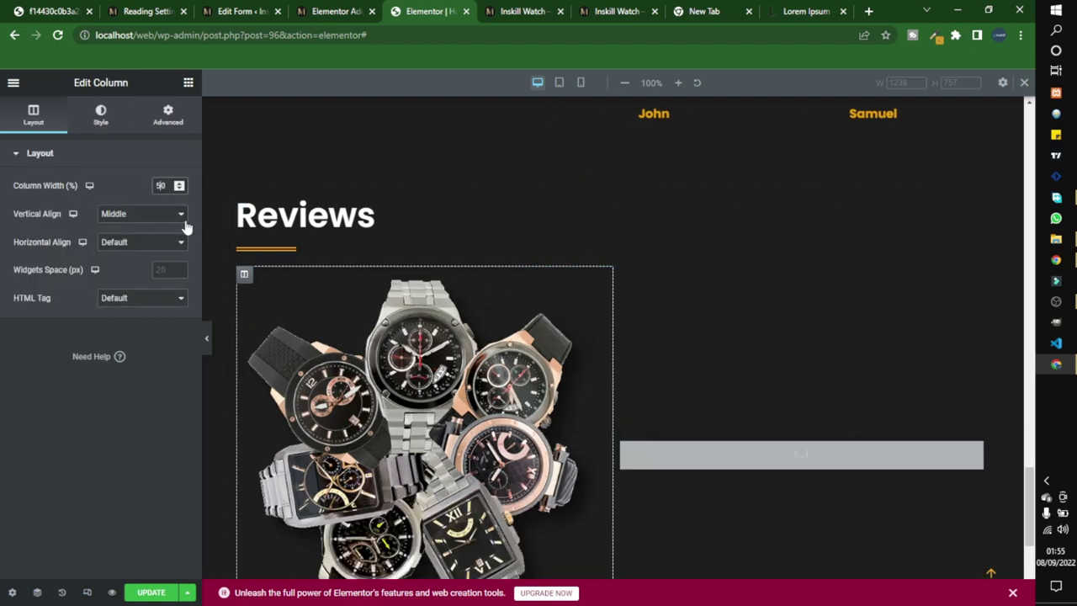
click(623, 274)
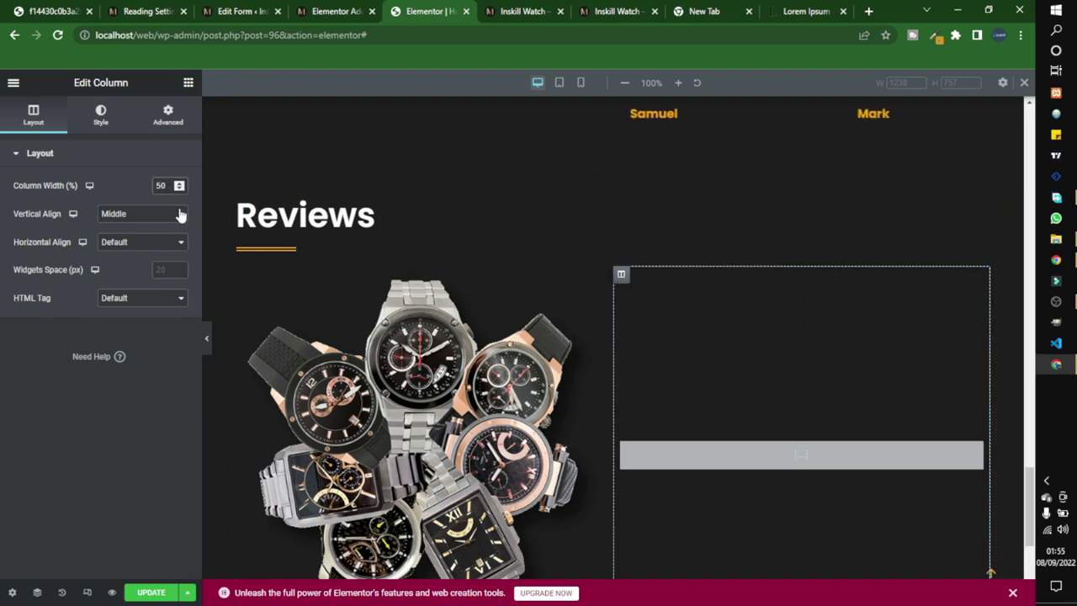
Step: Change the duplicated section's heading to Pre-Order
scroll(378, 252, down, 2)
scroll(400, 227, up, 3)
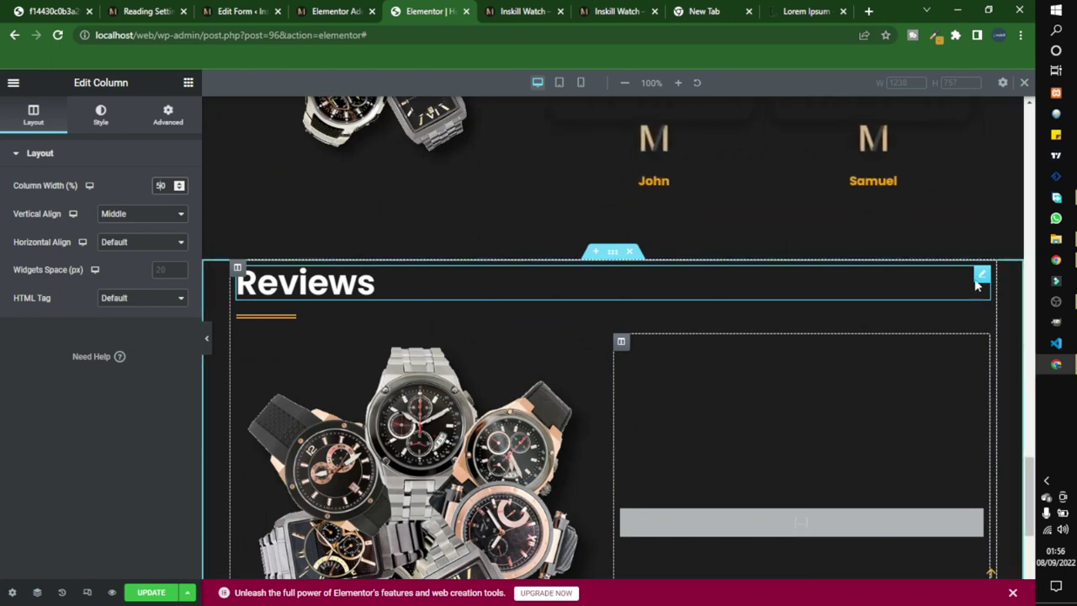
click(569, 272)
double_click(102, 194)
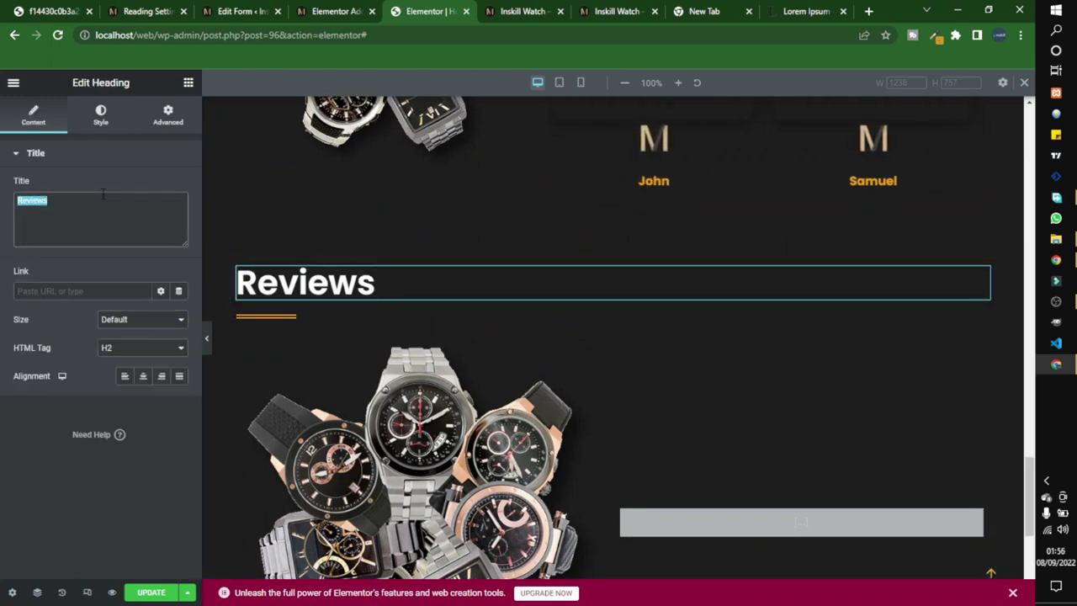
text(Pre)
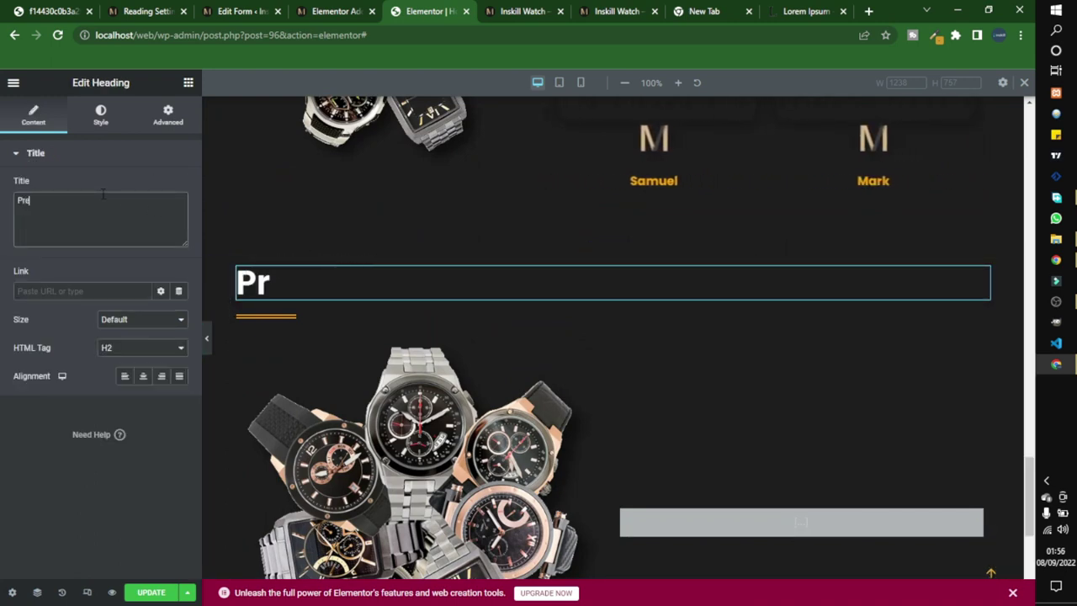
text(-Order)
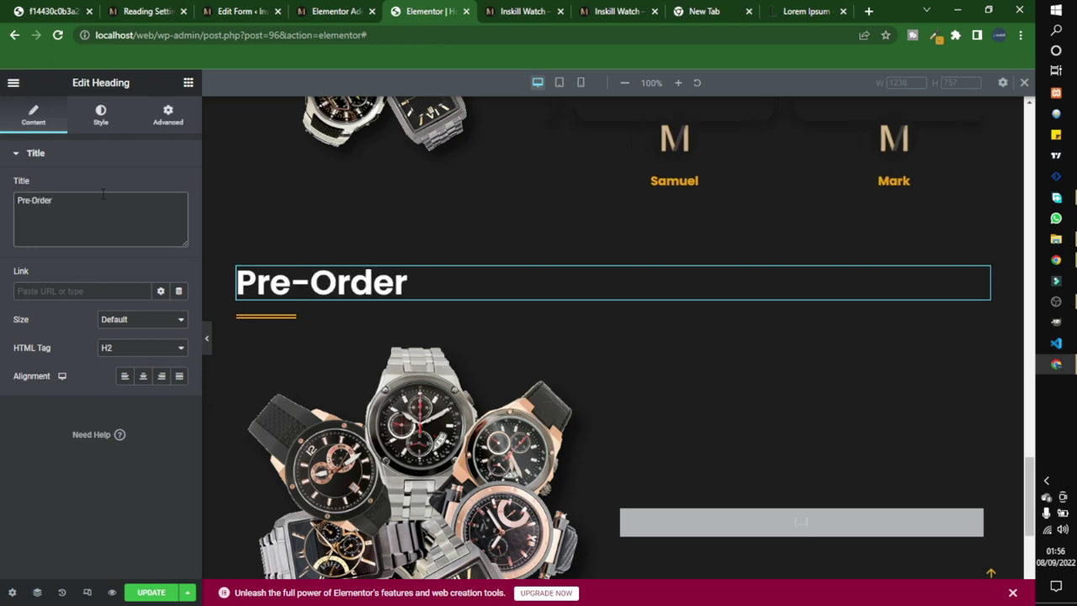
Step: Delete the watch collage image from the Pre-Order section
scroll(484, 345, down, 1)
scroll(589, 319, down, 3)
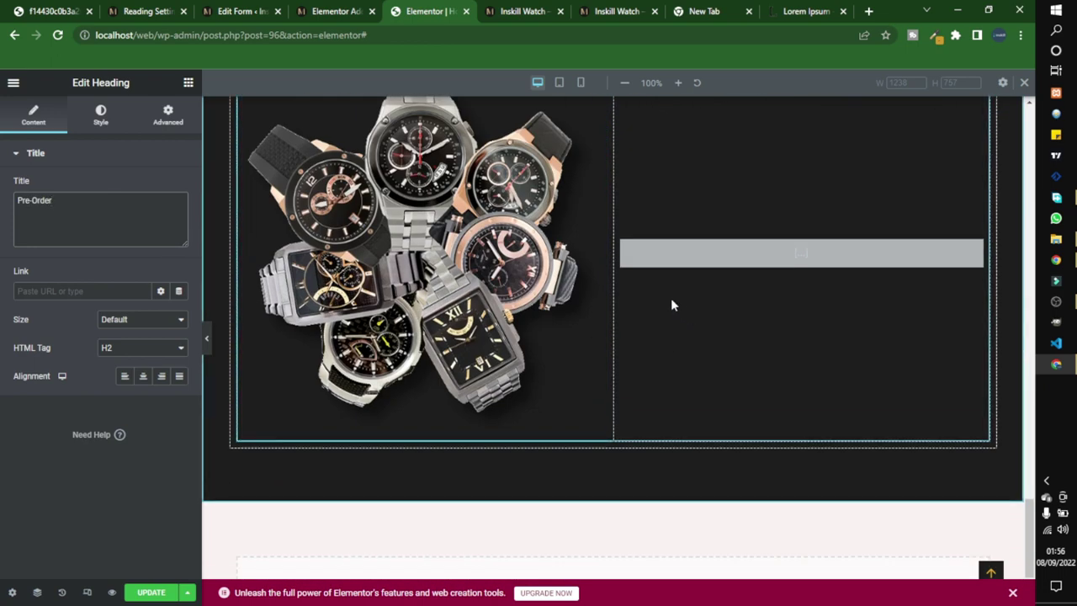
scroll(656, 336, up, 3)
scroll(644, 353, down, 2)
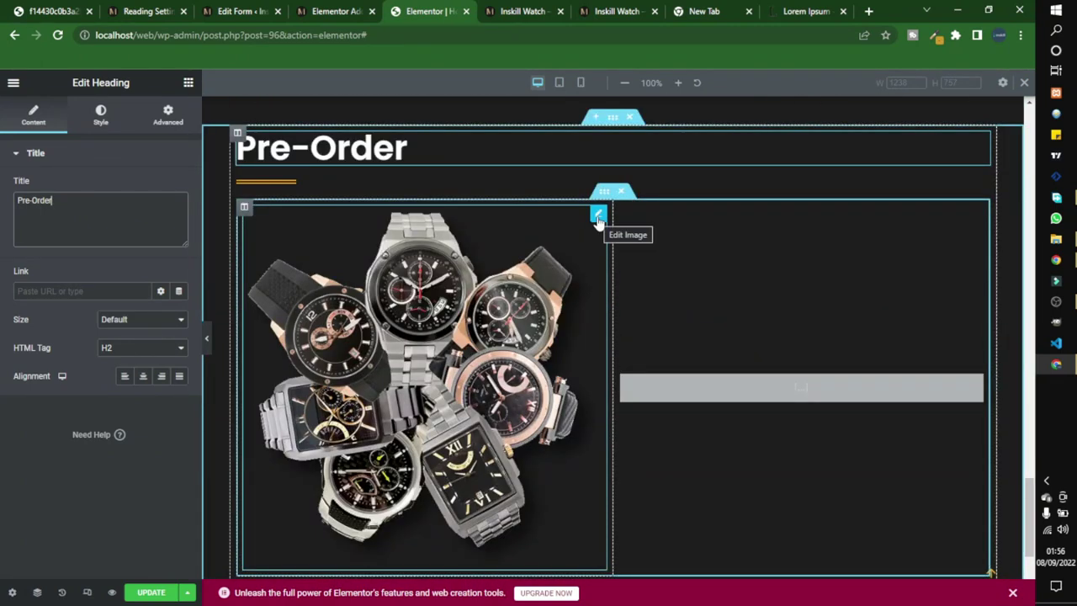
right_click(597, 218)
click(638, 410)
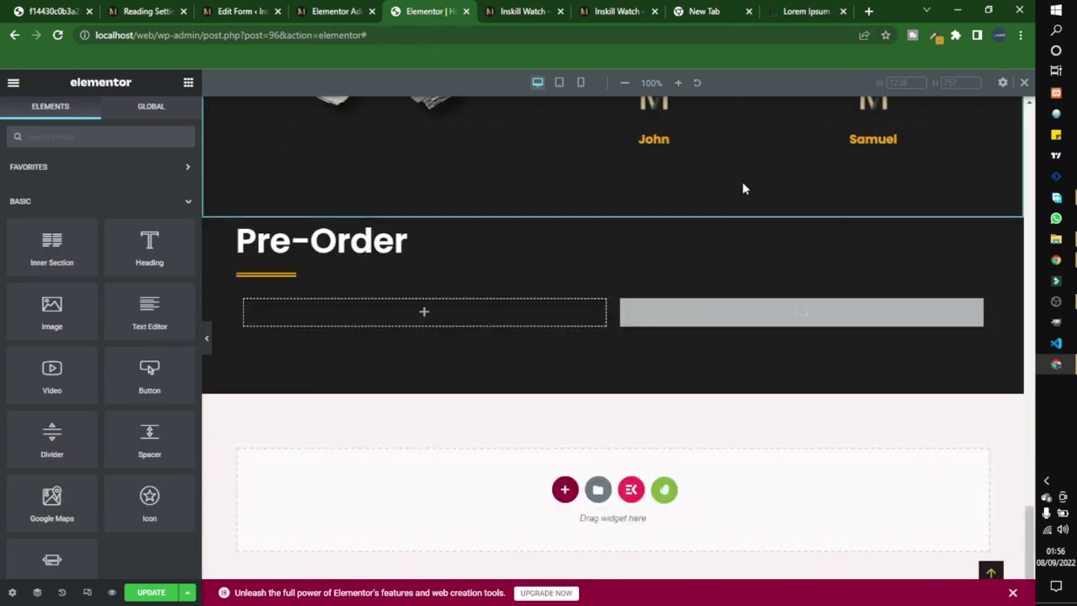
Step: Open storyset.com in a new browser tab and search it for "payment information" illustrations
click(869, 11)
text(st)
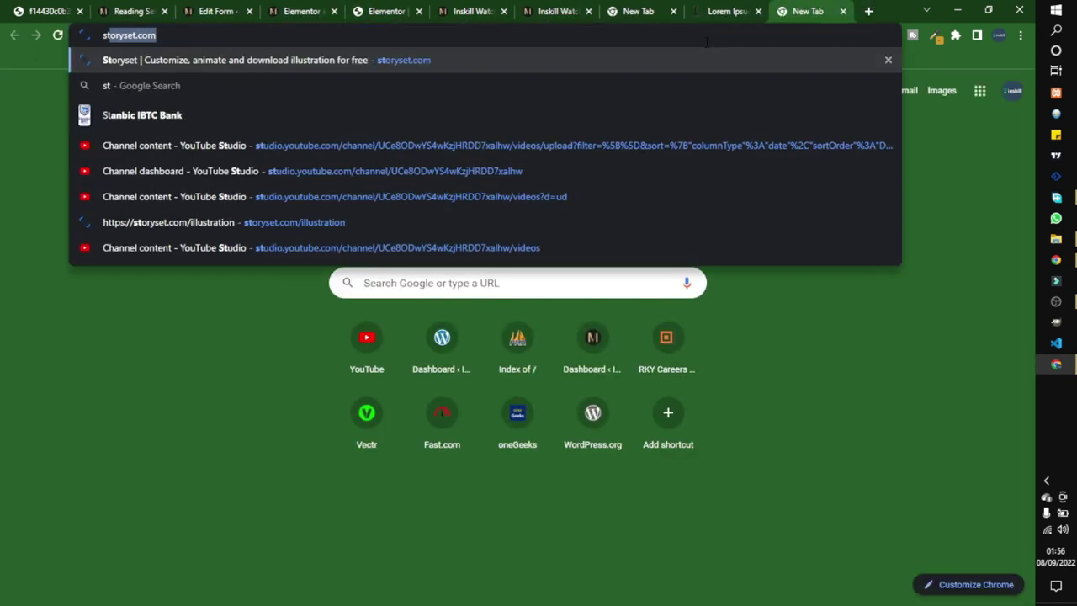
key(Return)
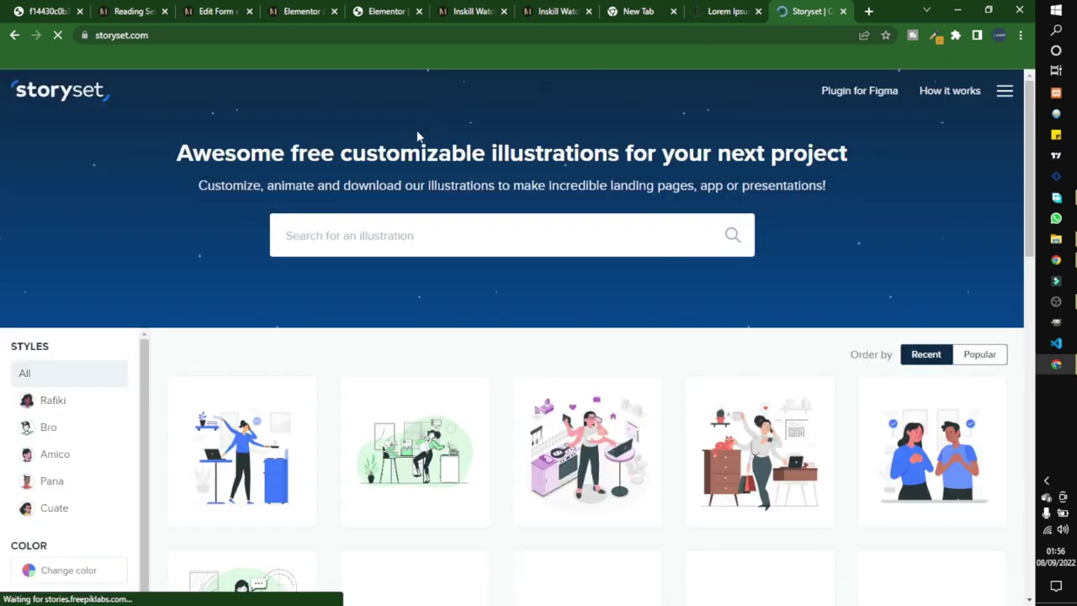
click(406, 235)
text(payment)
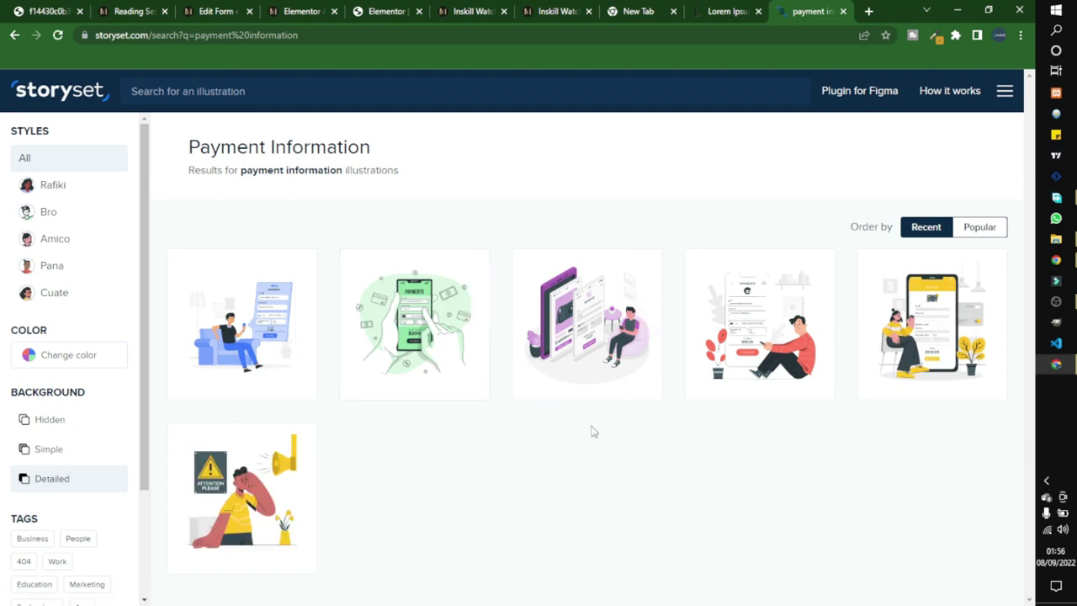
Step: Open the purple isometric Payment Information illustration in the animation editor and change its main color to white (FFFFFF)
click(627, 337)
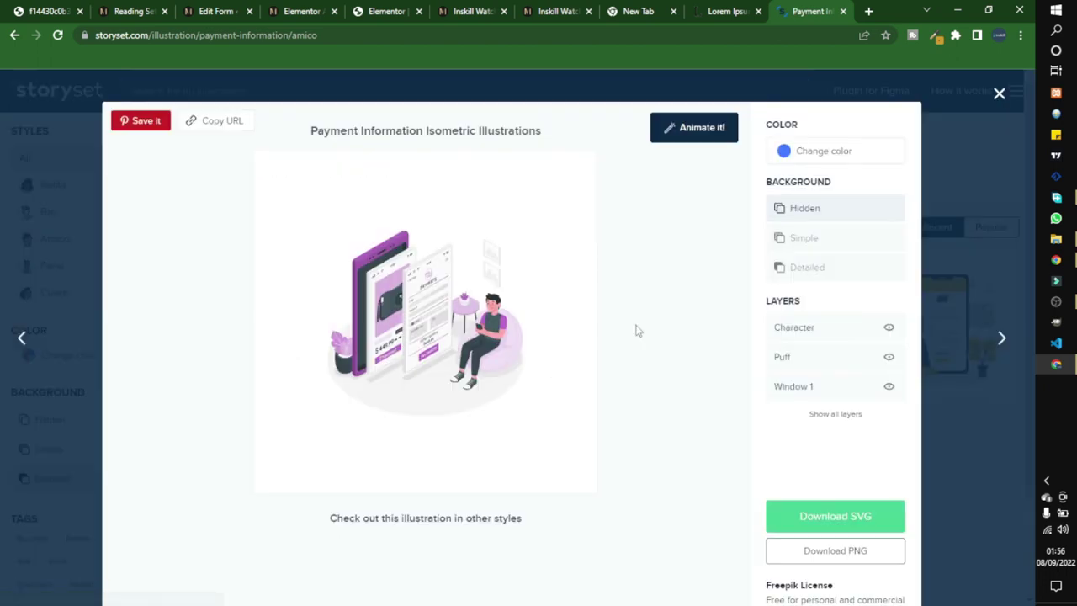
click(701, 127)
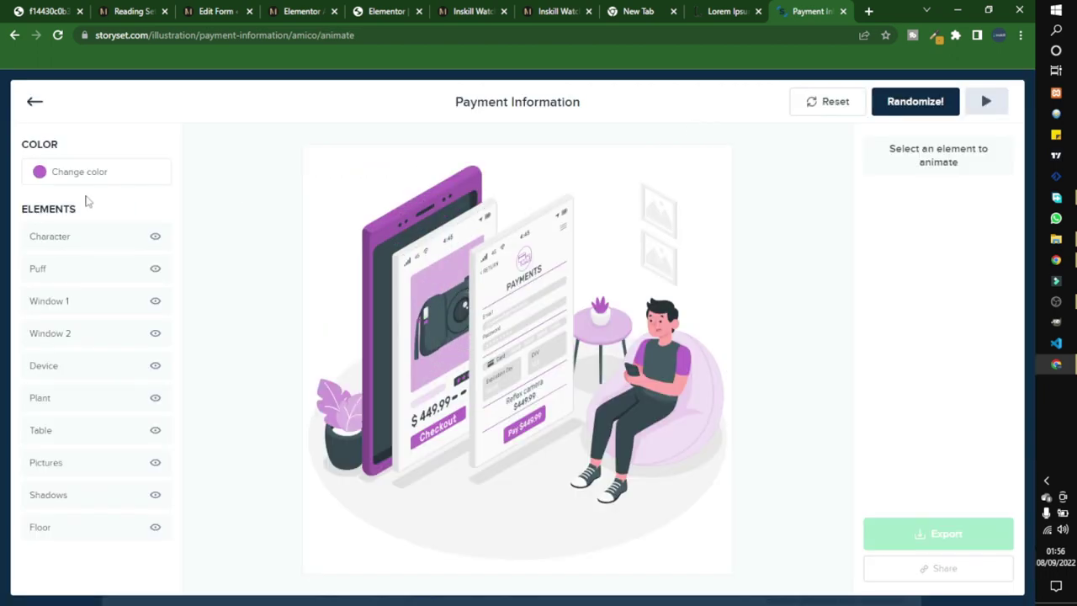
click(43, 179)
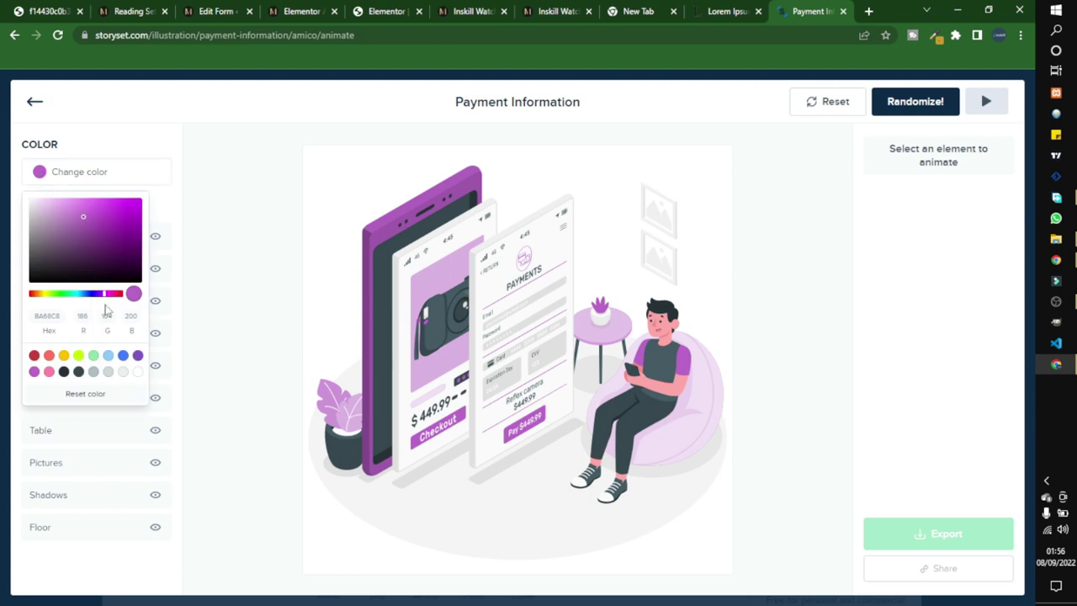
drag(70, 261, 6, 165)
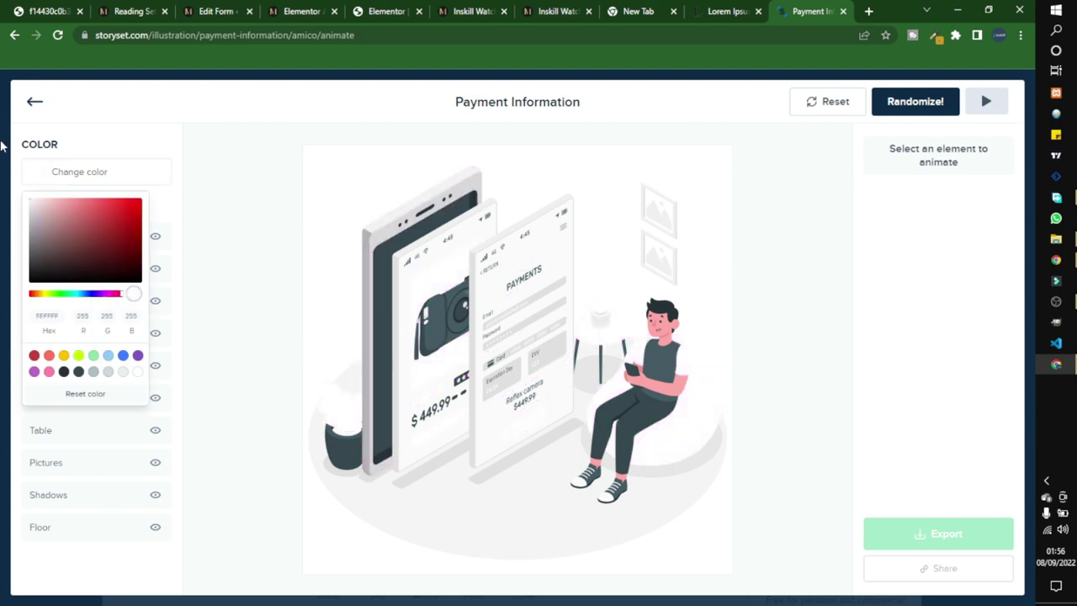
click(3, 146)
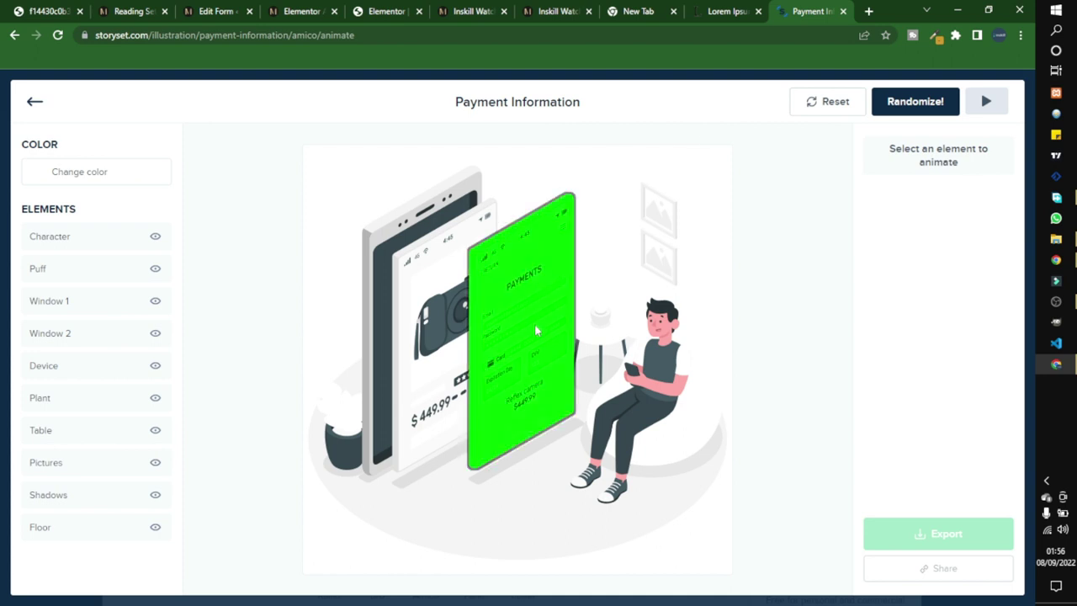
Step: Apply the looping Floating animation to the character and the device, with a 6 sec. duration for the device
click(658, 383)
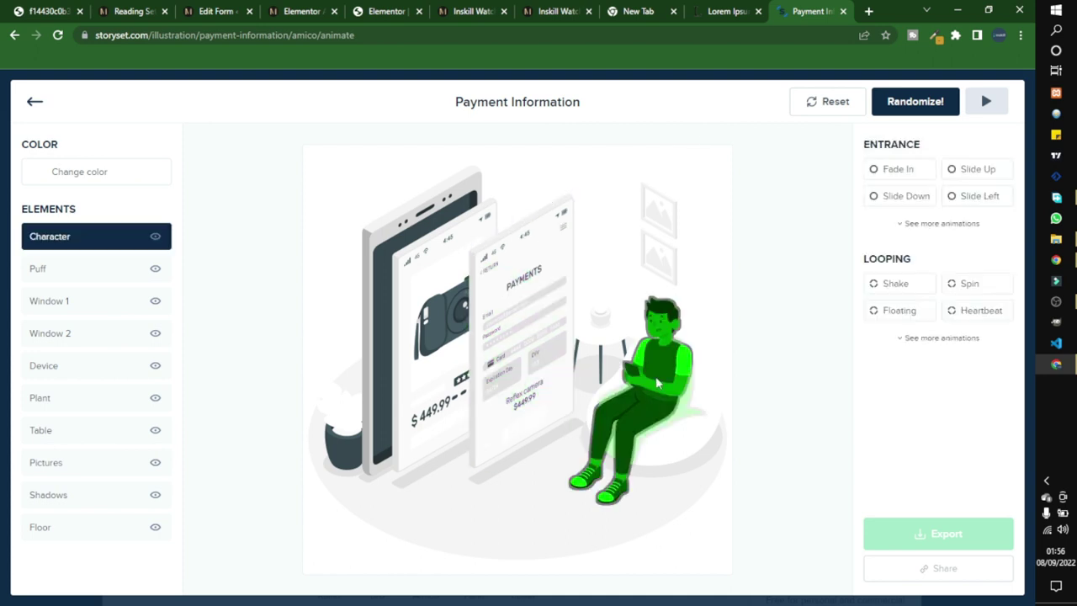
click(918, 311)
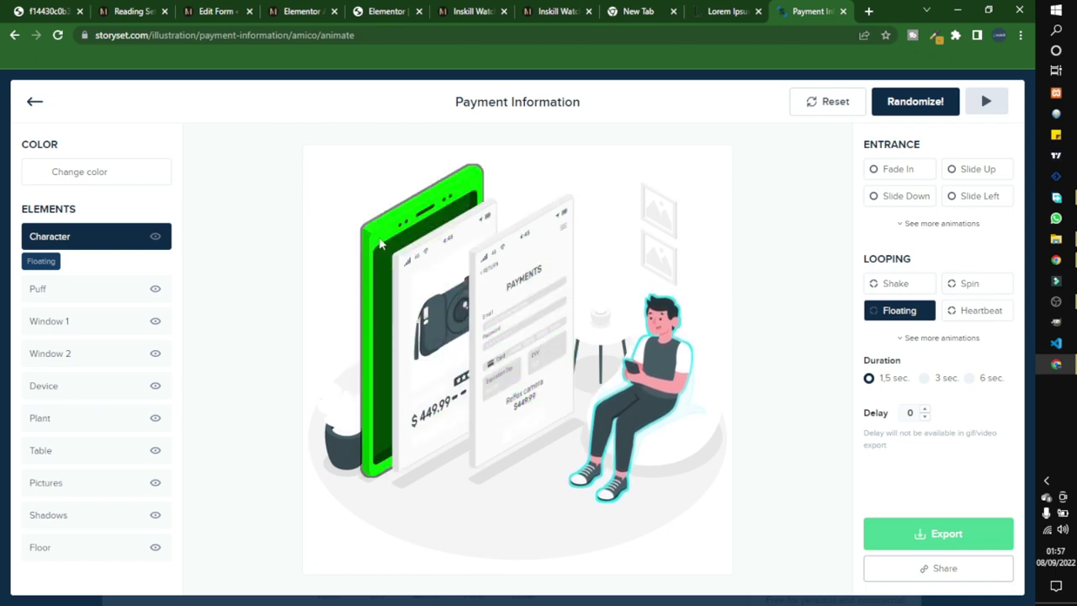
click(380, 244)
click(906, 313)
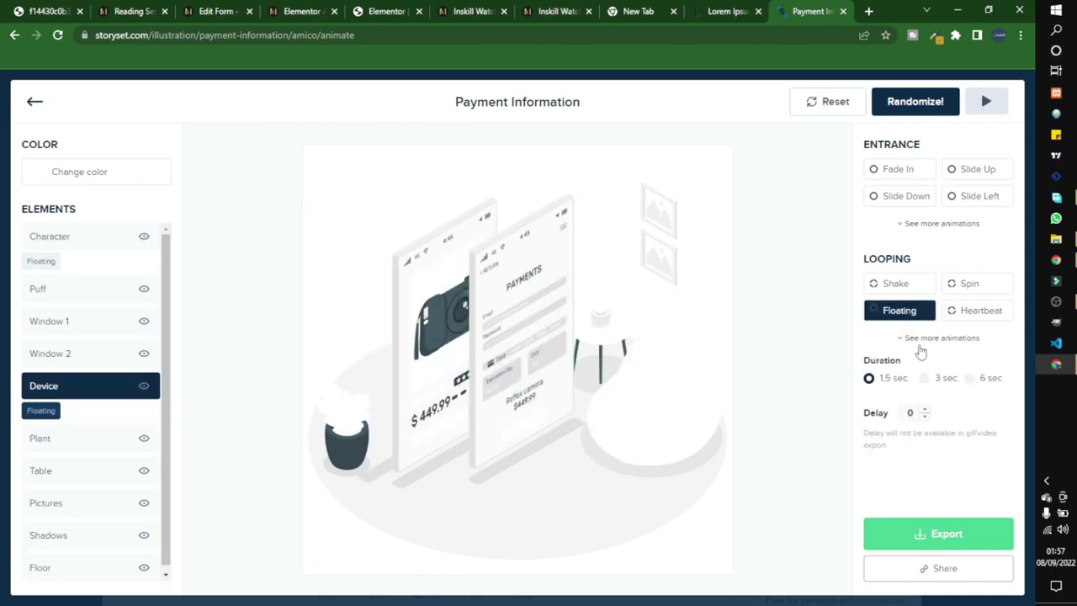
click(975, 379)
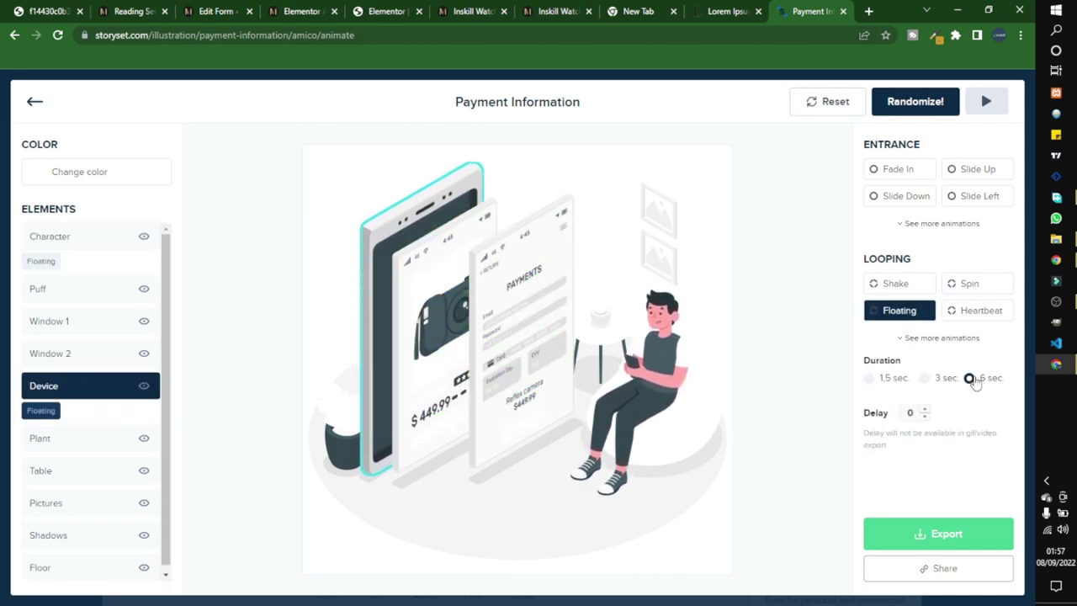
Step: Export the animation, copy its combined SVG and CSS code, and switch back to the homepage in the Elementor editor
click(942, 534)
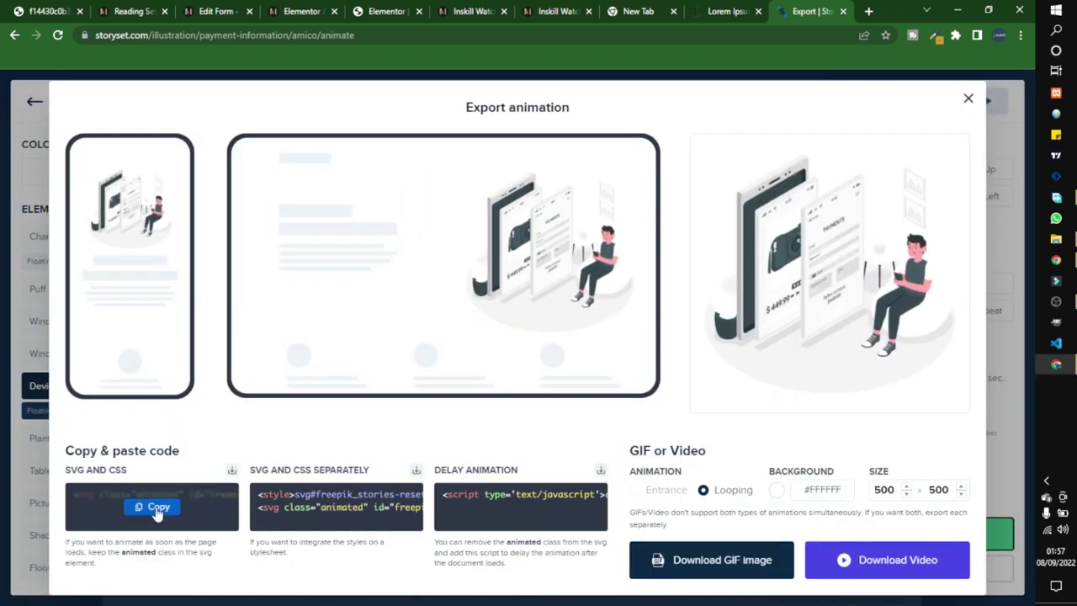
click(155, 507)
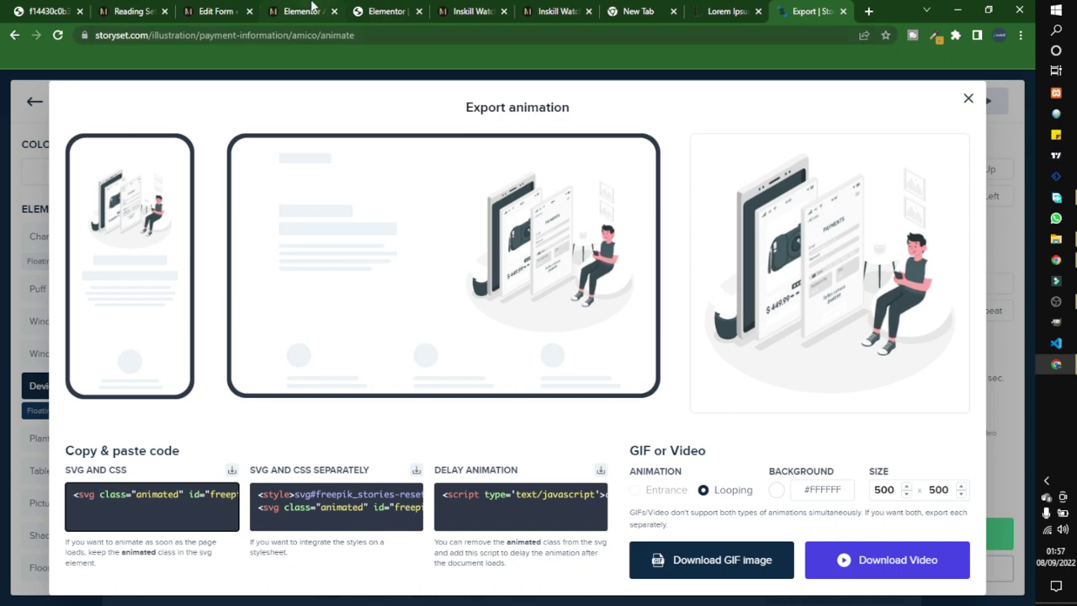
click(303, 11)
click(411, 10)
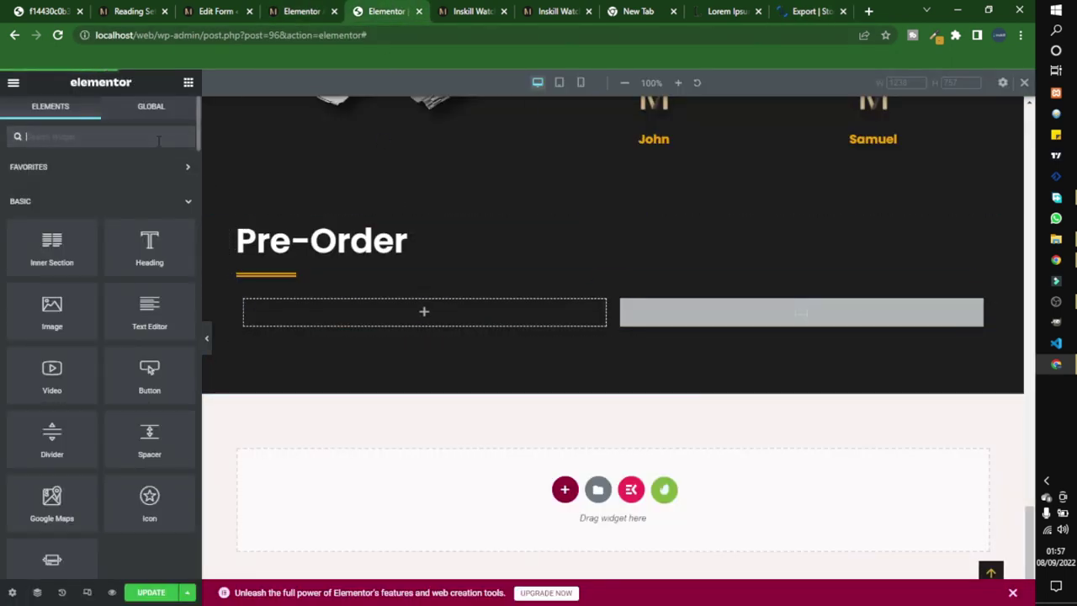
Step: Add an HTML widget to the empty column under the Pre-Order heading and paste in the illustration's SVG code
text(id)
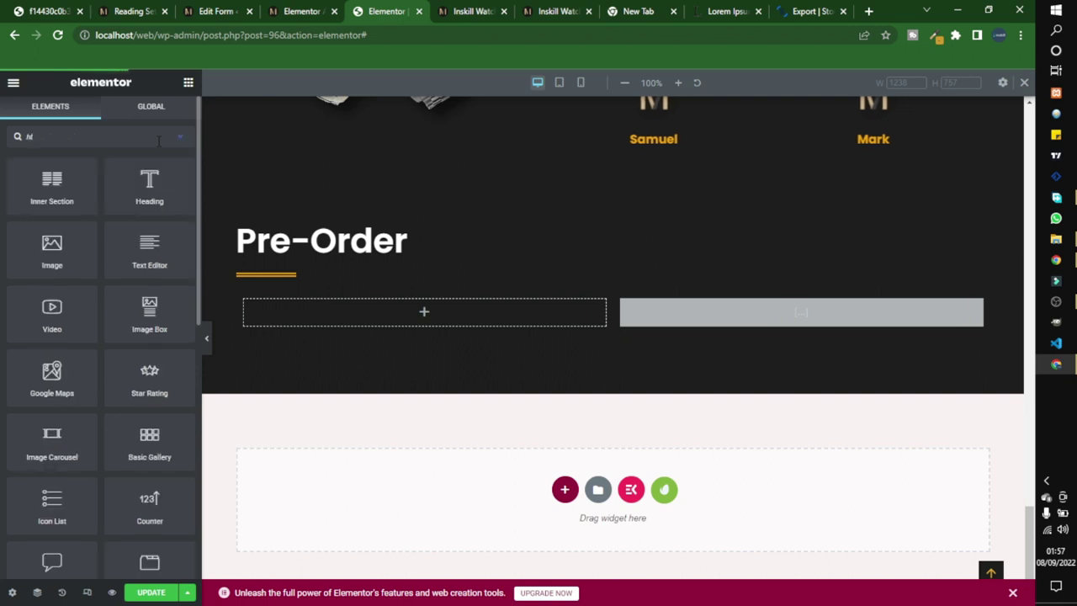
text(ml)
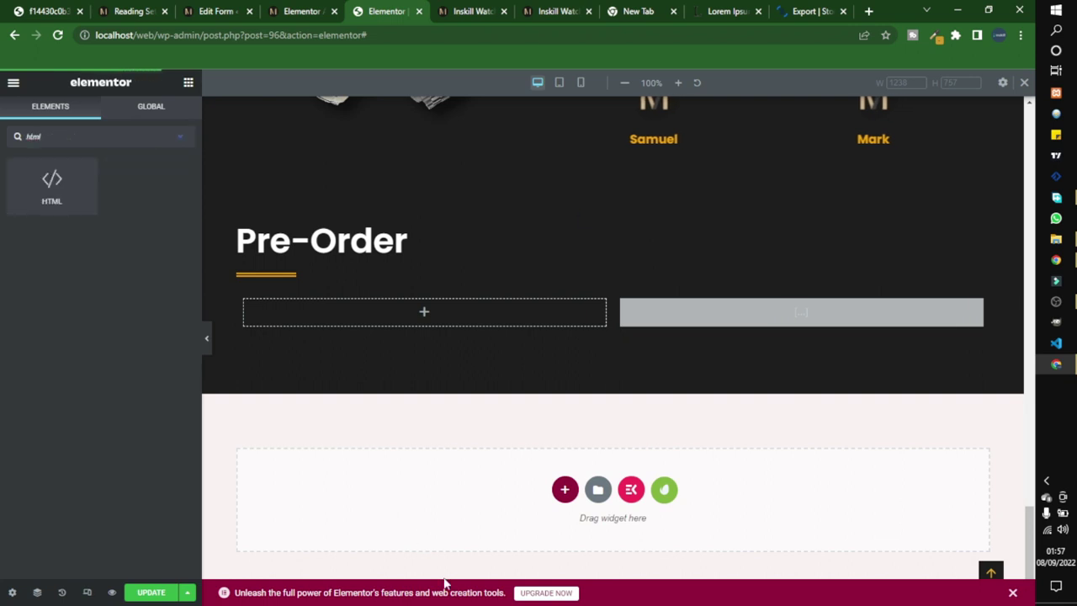
drag(50, 187, 340, 316)
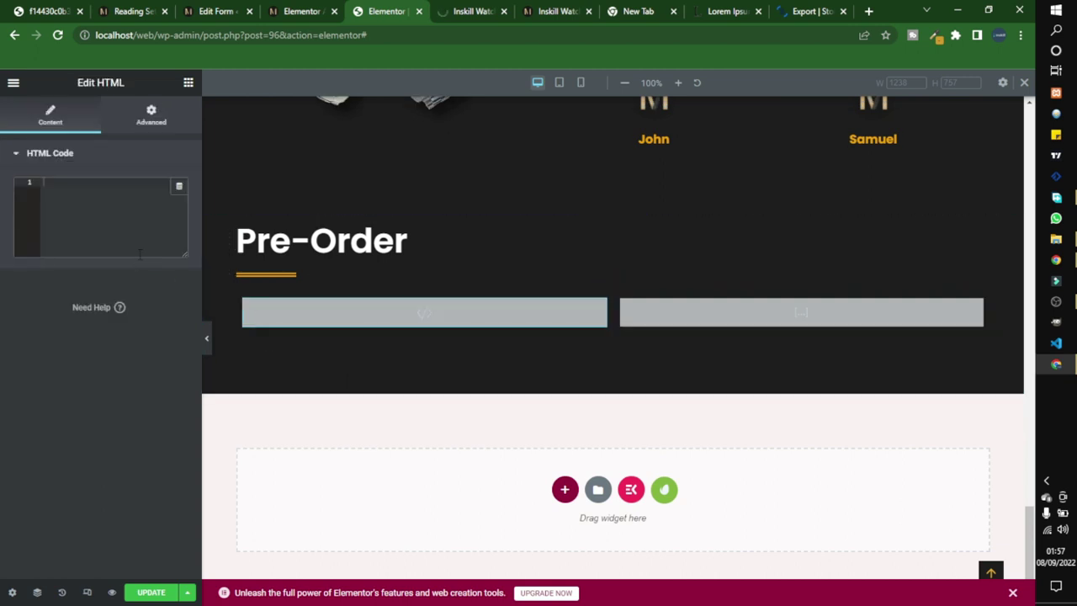
click(133, 213)
key(ctrl+v)
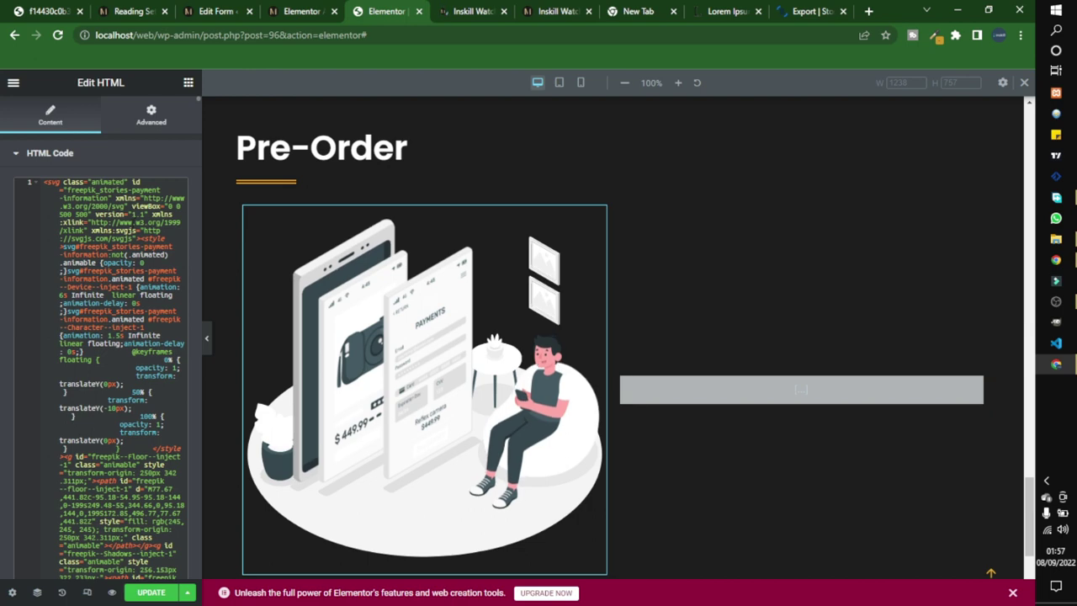
Step: Set the illustration column's margin to 20 px on all sides
scroll(407, 322, up, 2)
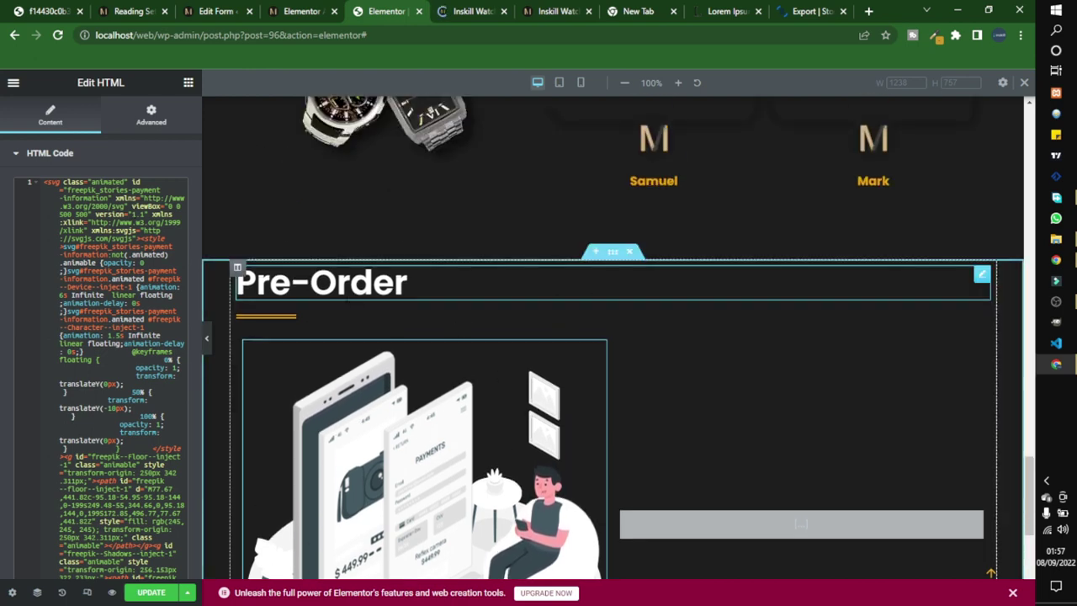
scroll(622, 391, down, 3)
scroll(432, 308, up, 1)
scroll(431, 308, up, 2)
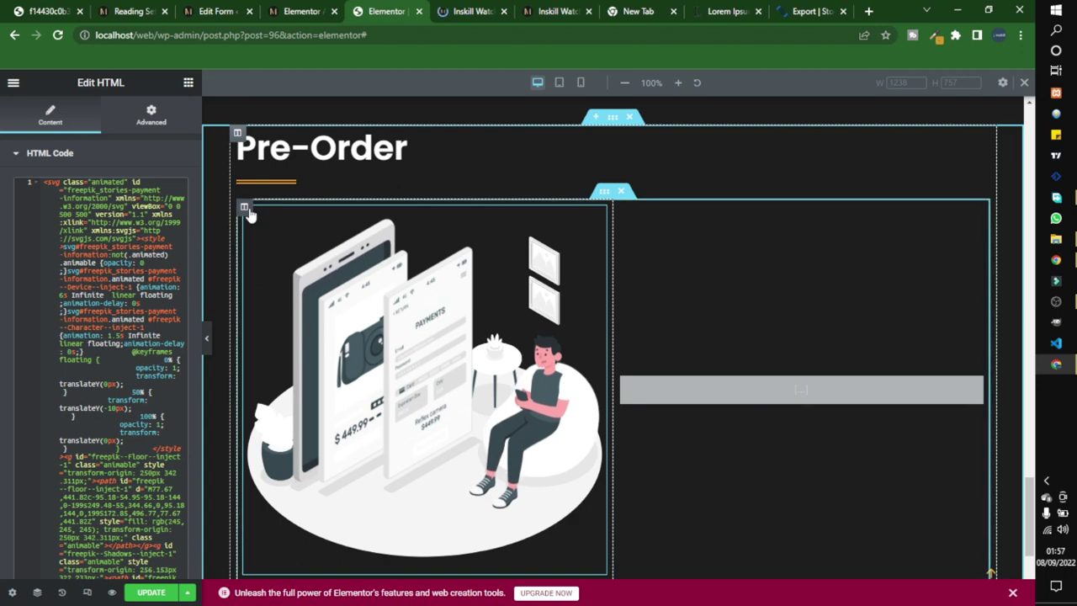
click(245, 208)
click(162, 111)
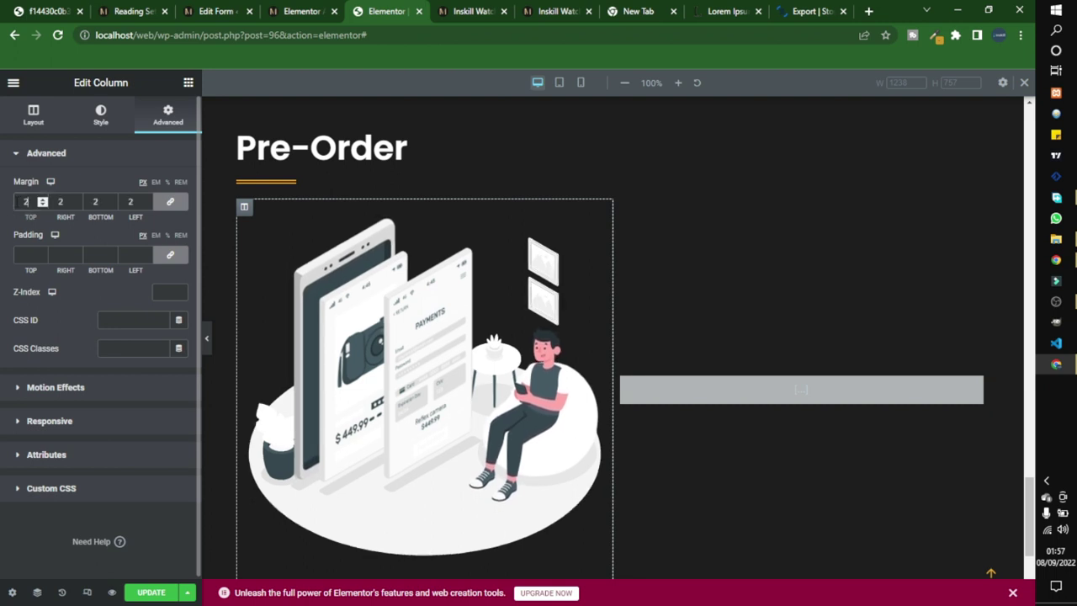
text(20)
Step: Set the shortcode column's margin to 20 px on all sides
click(621, 208)
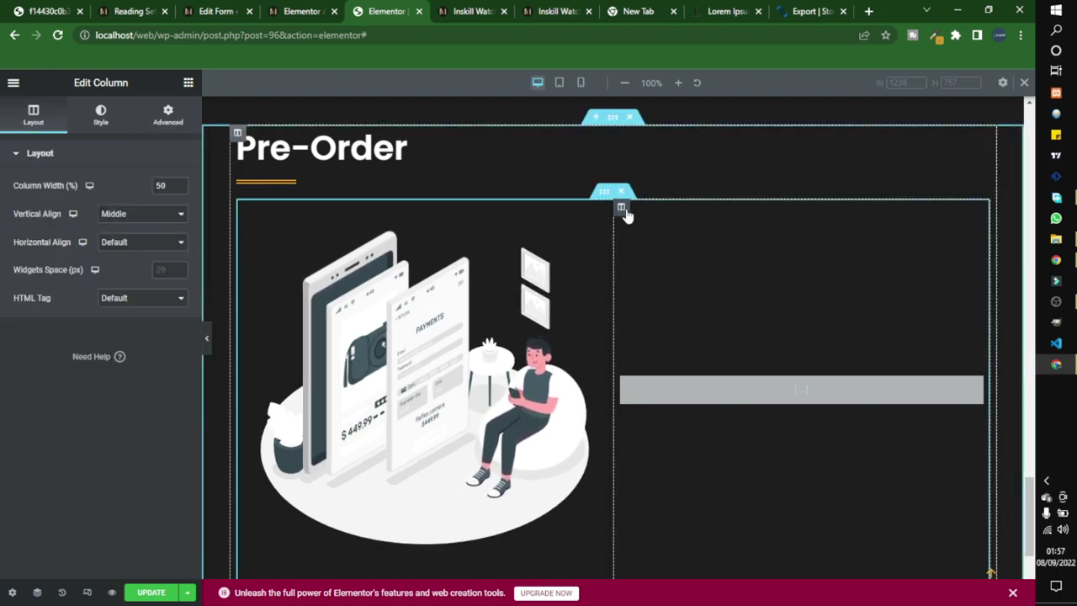
click(168, 113)
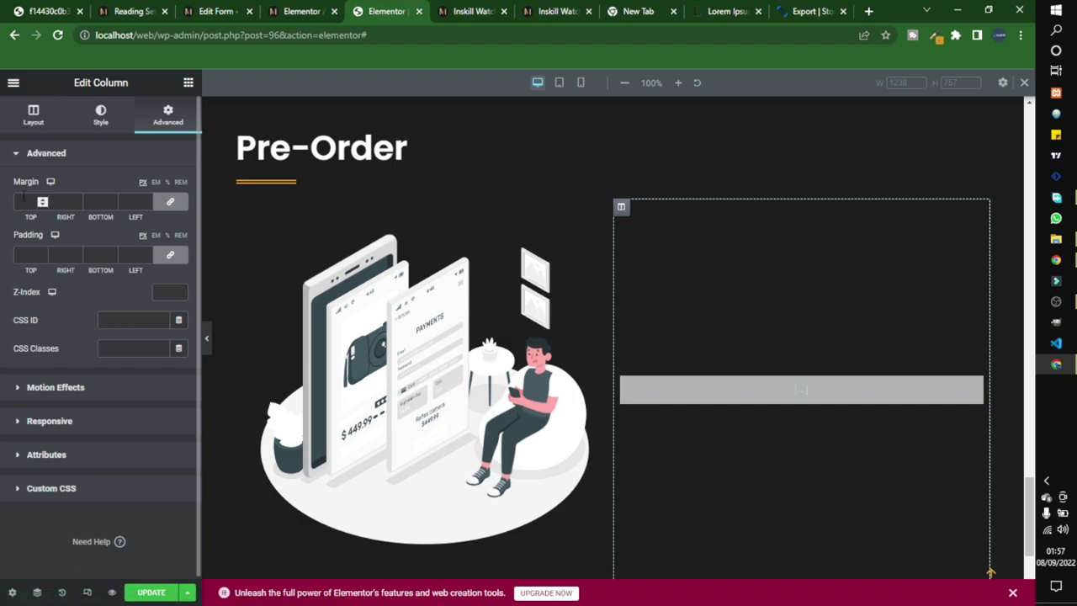
click(26, 201)
text(20)
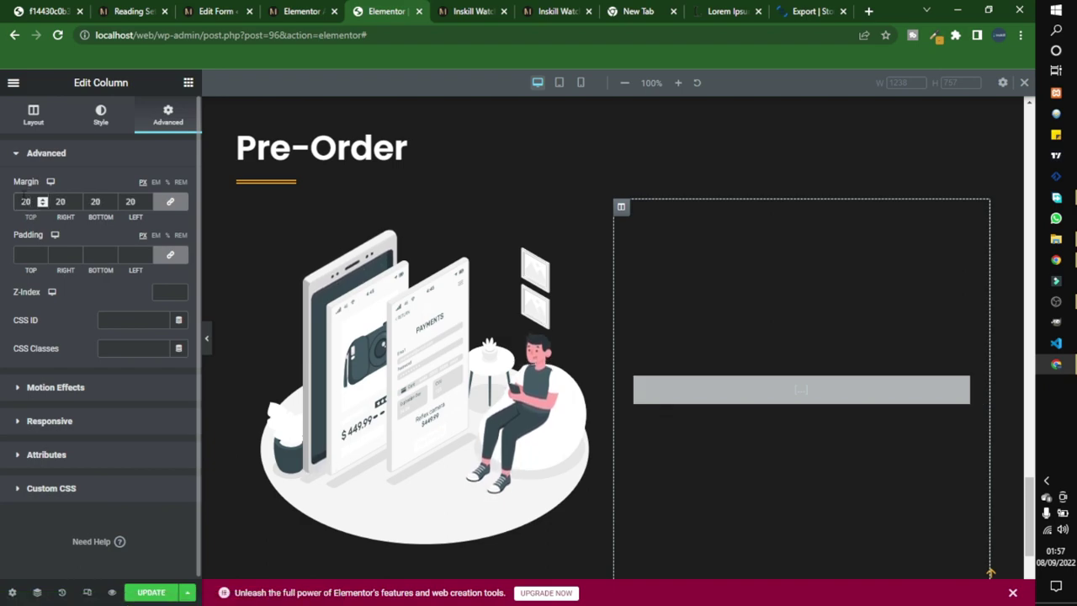
Step: Update the homepage and switch to its preview to show the Pre-Order section
scroll(594, 268, up, 6)
scroll(593, 260, up, 10)
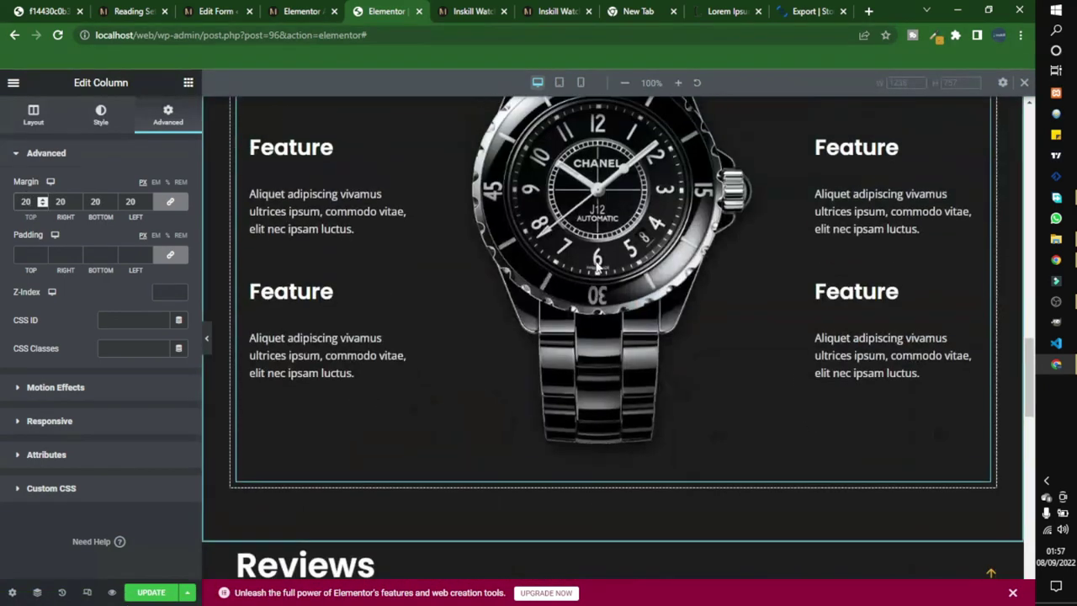
scroll(516, 330, down, 8)
scroll(517, 330, down, 12)
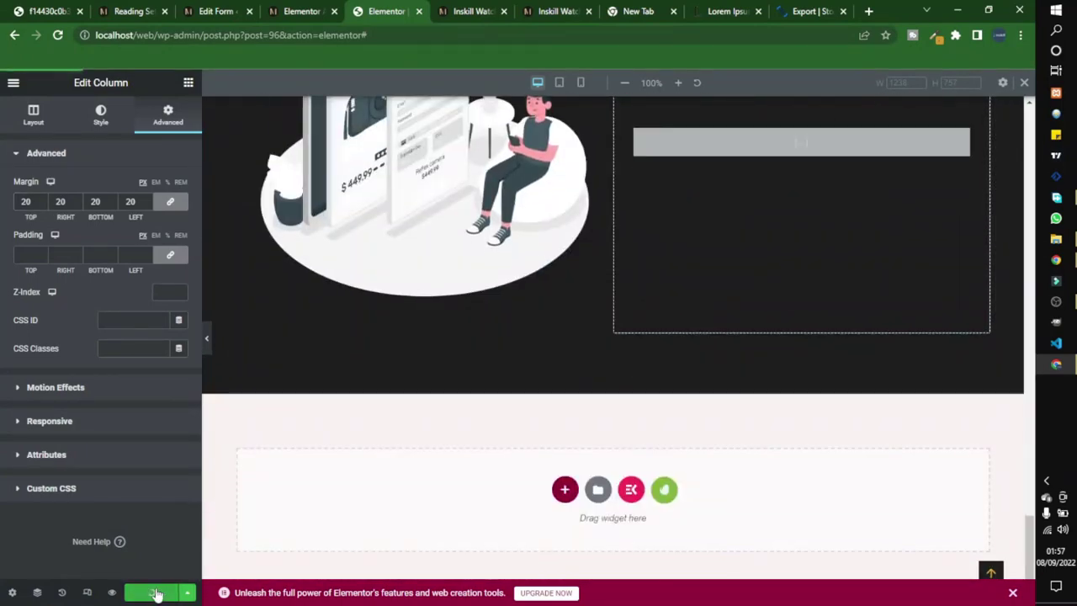
key(ctrl+Tab)
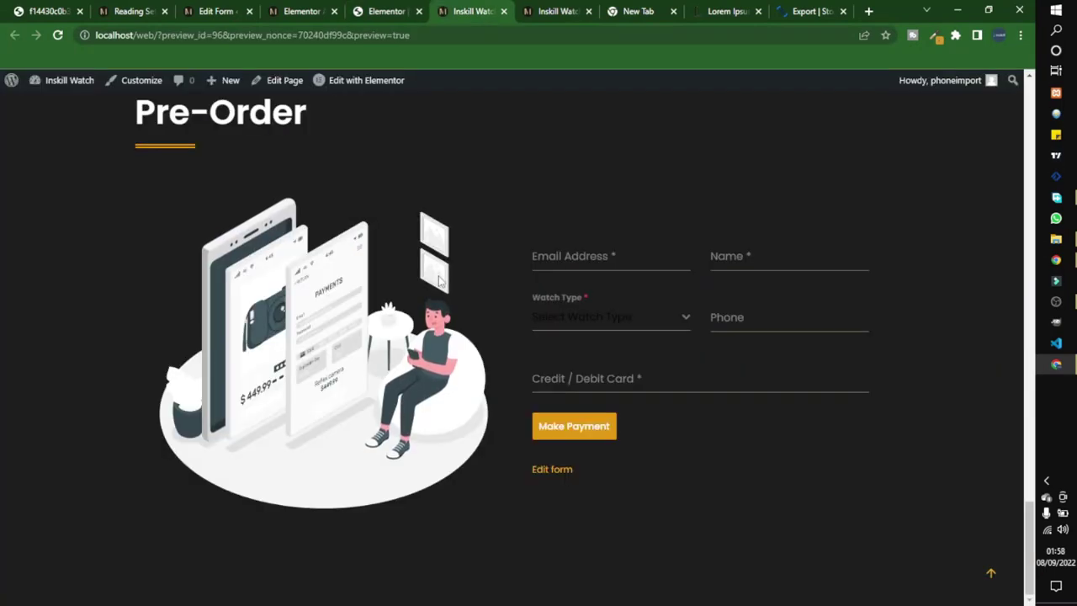
Step: Check the preorder form's Watch Type, Credit / Debit Card and Email Address fields in the preview, review the page, and return to the Elementor editor
click(581, 317)
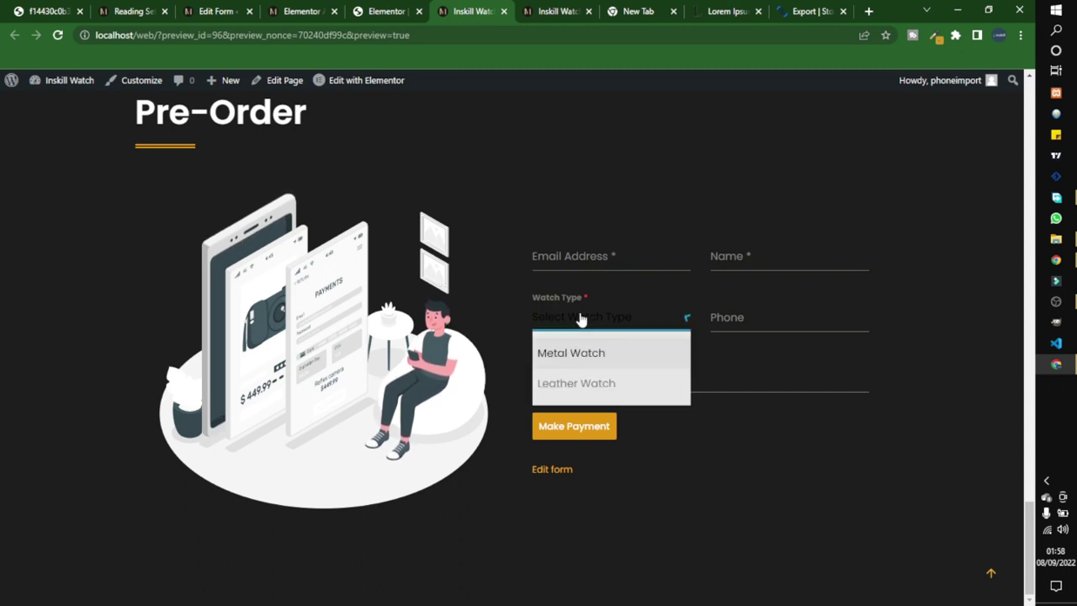
click(652, 478)
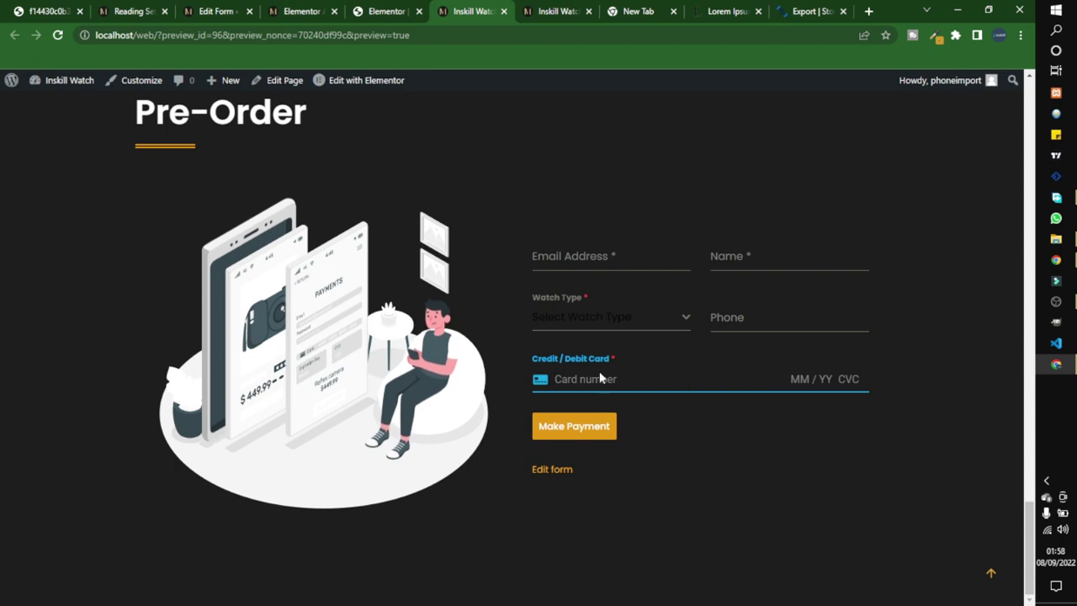
click(707, 447)
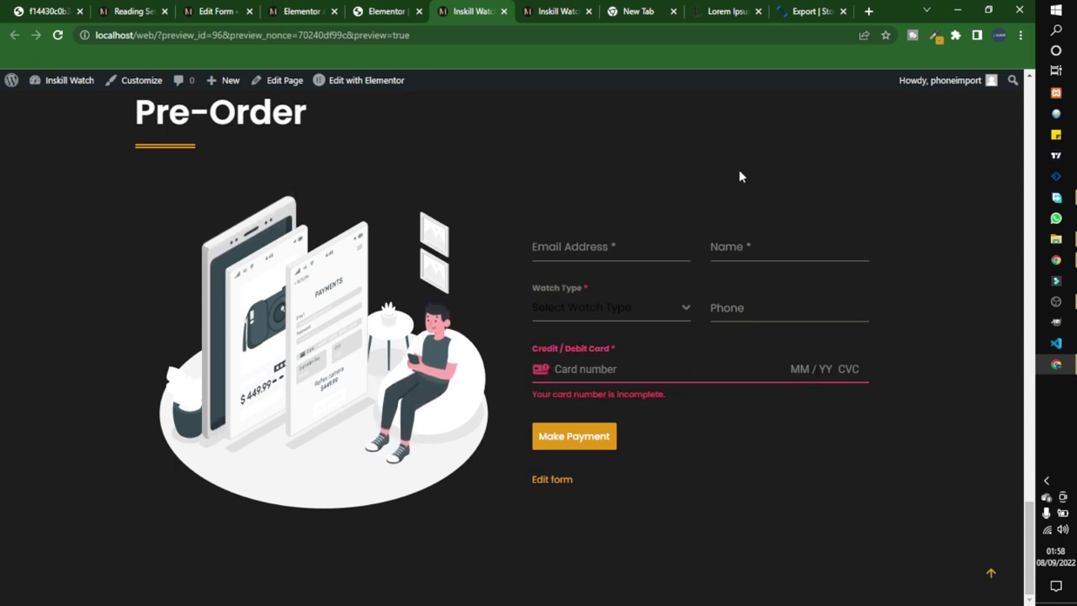
click(629, 244)
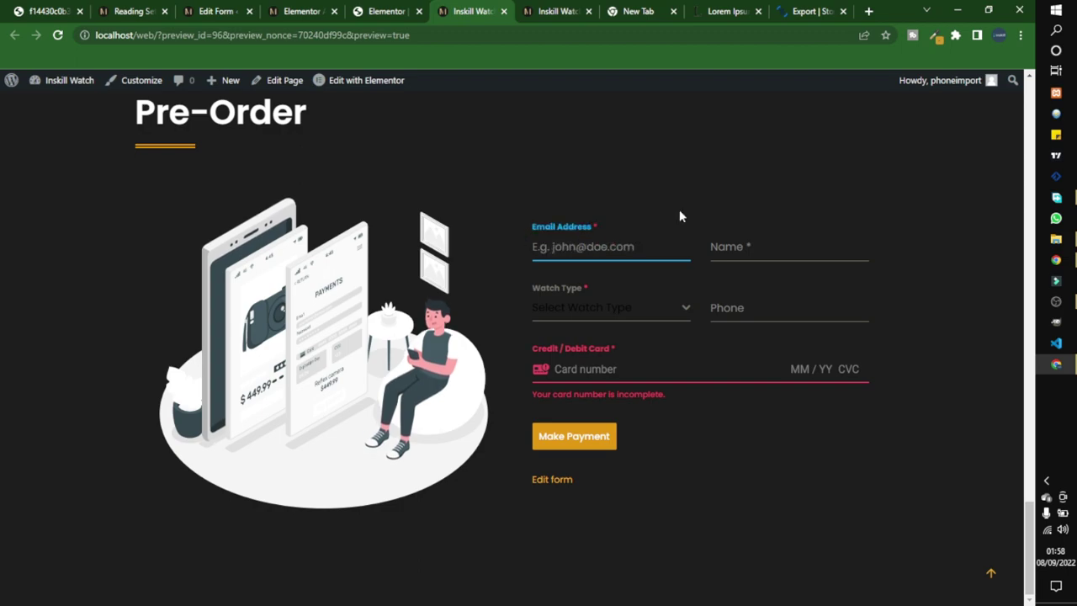
click(669, 444)
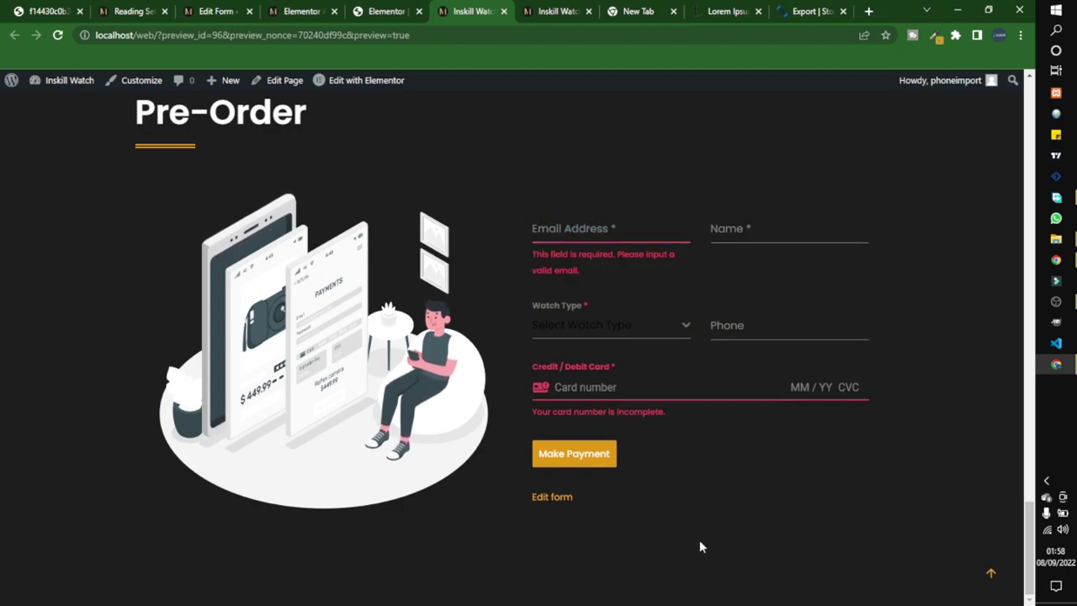
scroll(589, 160, up, 5)
scroll(714, 238, up, 20)
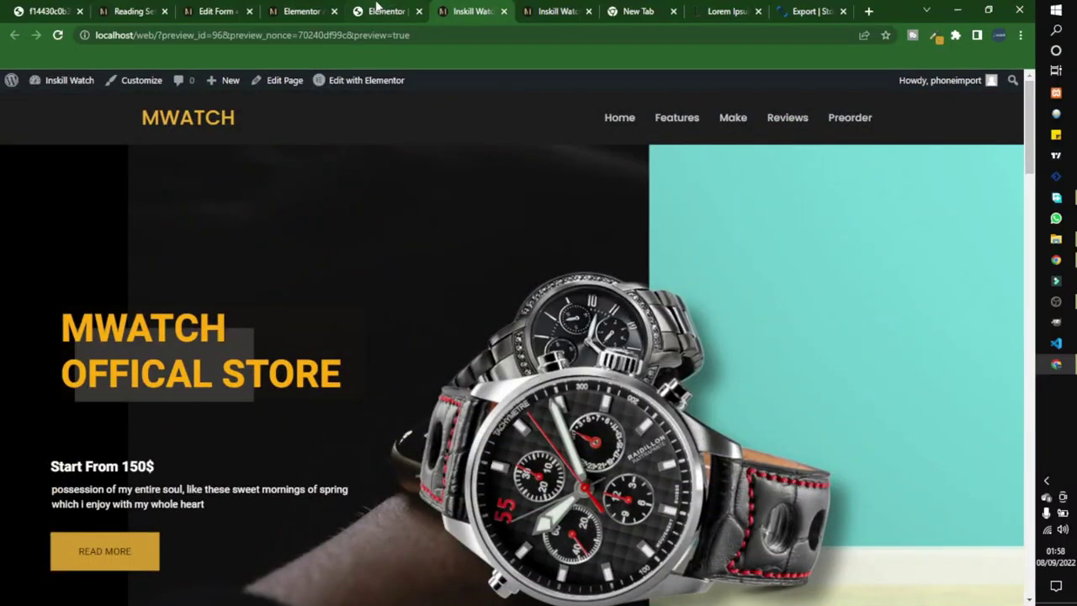
click(376, 7)
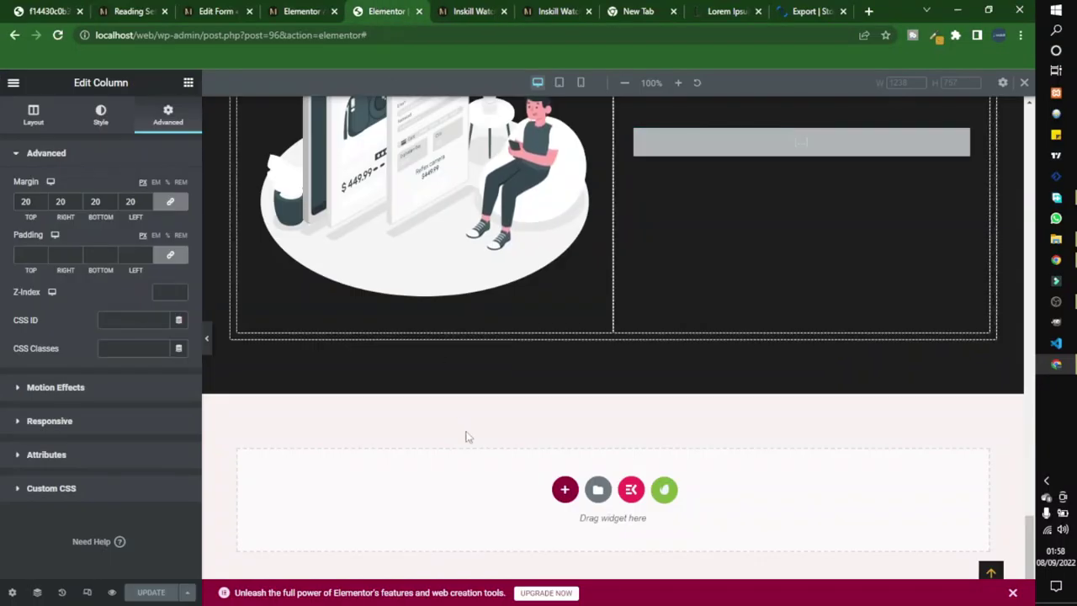
Step: Set the Features section's background color to #313131
scroll(498, 426, up, 10)
scroll(498, 433, up, 8)
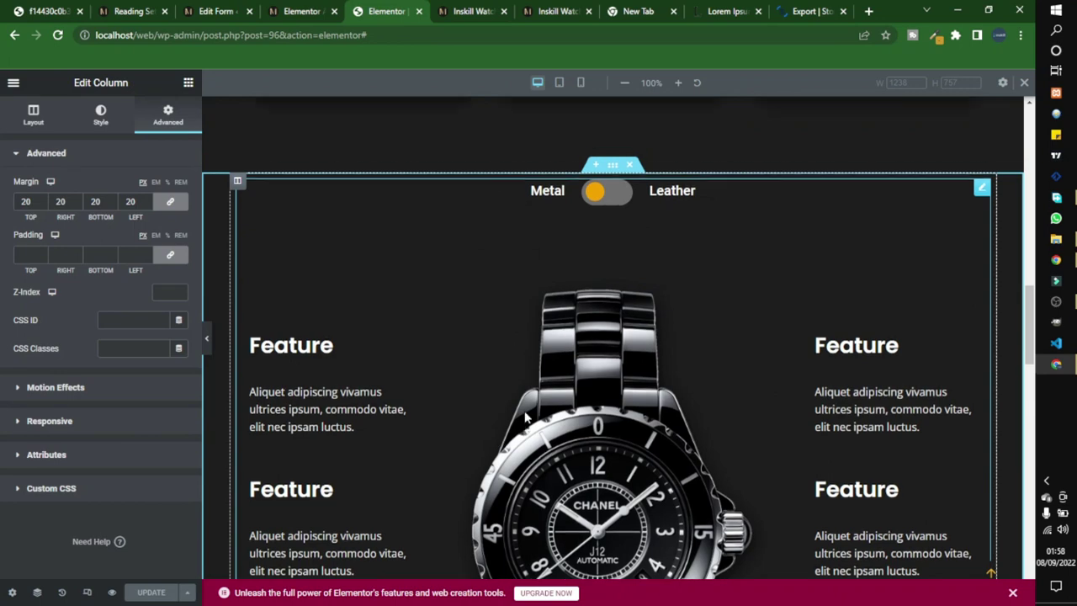
scroll(505, 404, up, 5)
click(526, 337)
scroll(526, 337, down, 1)
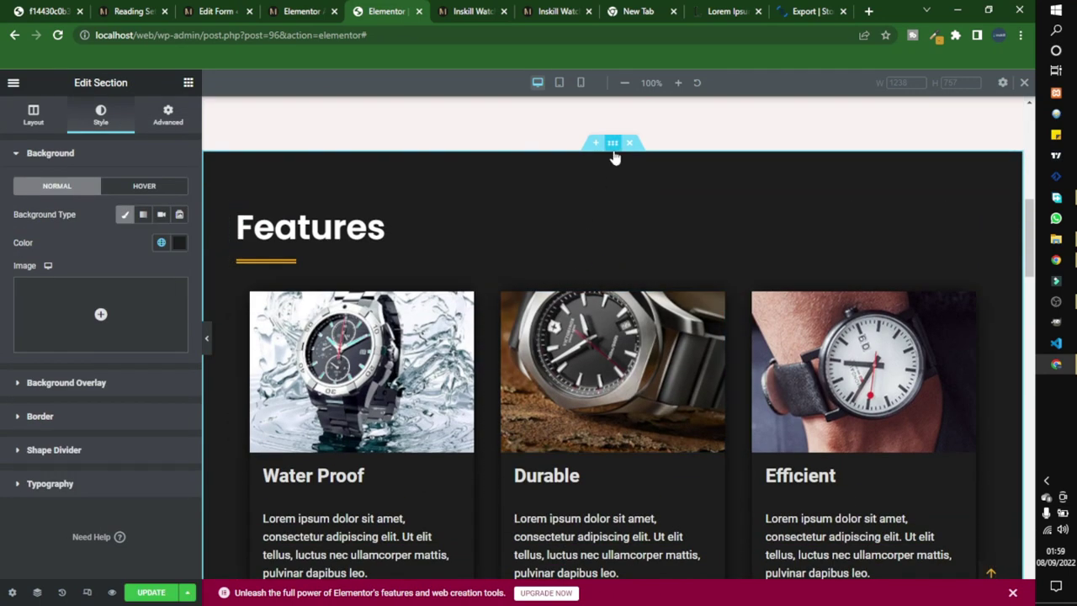
click(613, 148)
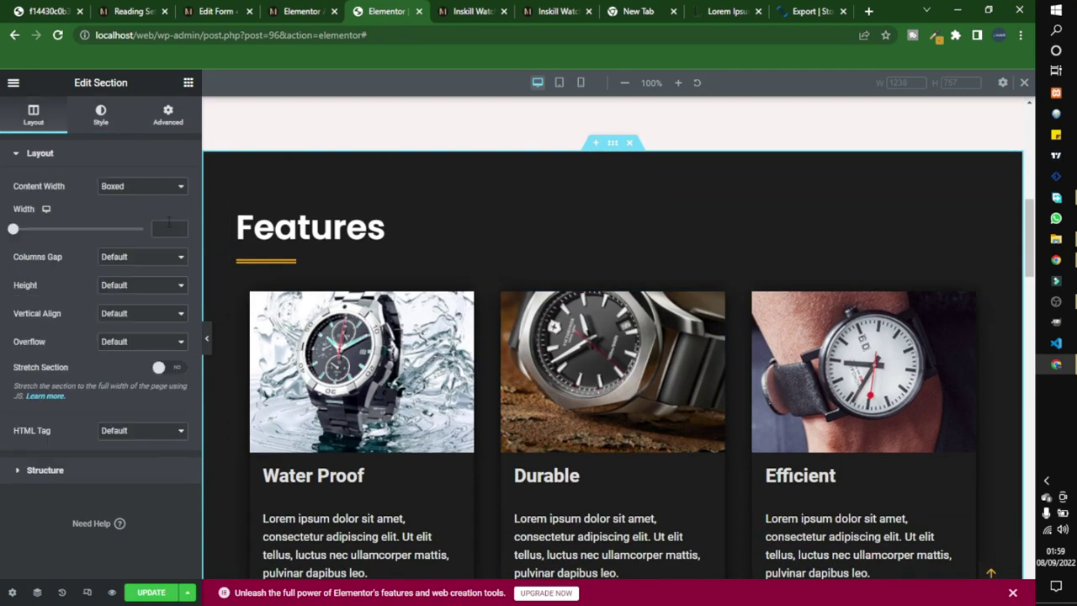
click(99, 124)
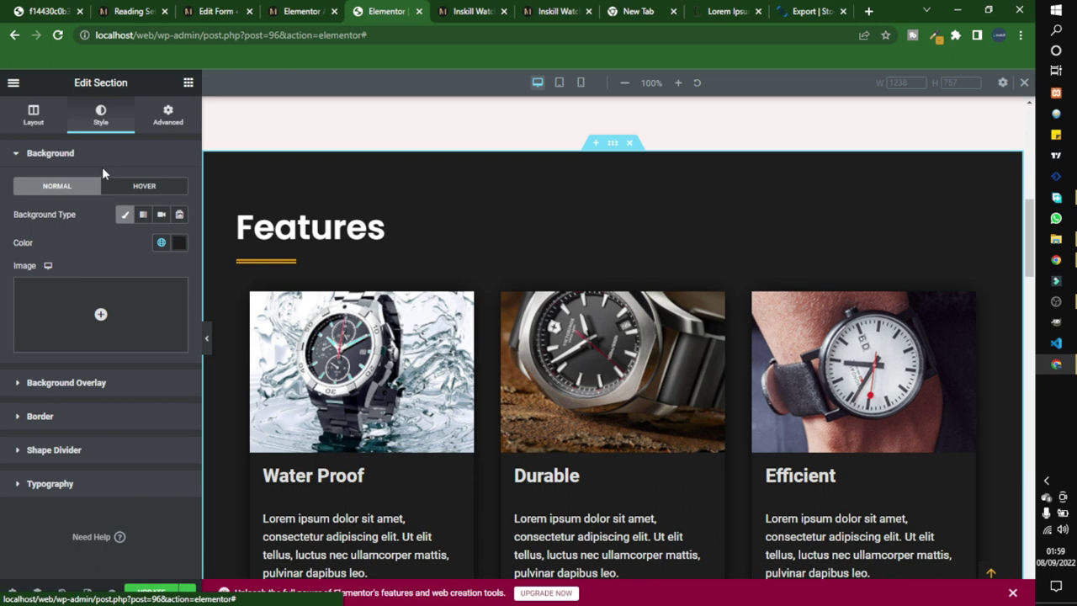
click(179, 244)
drag(35, 385, 31, 383)
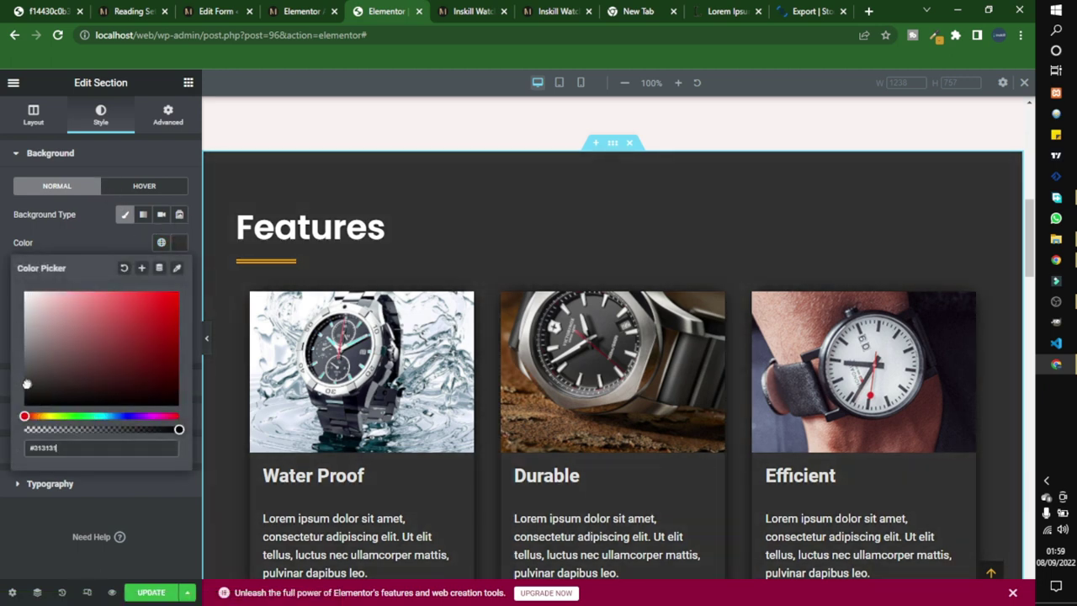
click(115, 242)
Step: Set the Reviews section's top padding to 80 px
scroll(468, 349, down, 3)
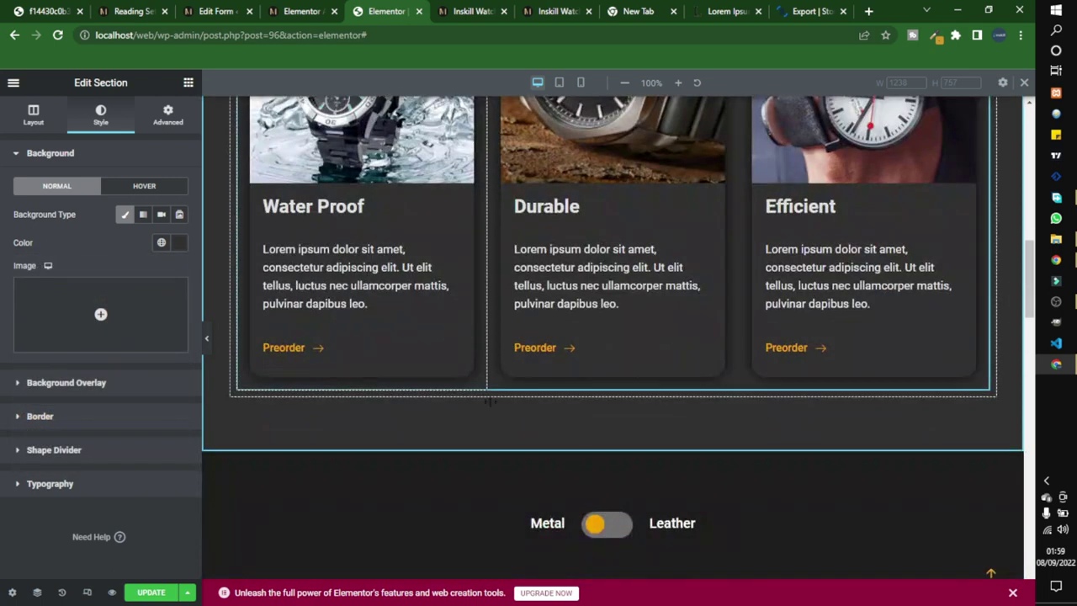
scroll(447, 509, up, 2)
scroll(448, 509, up, 3)
scroll(448, 505, down, 12)
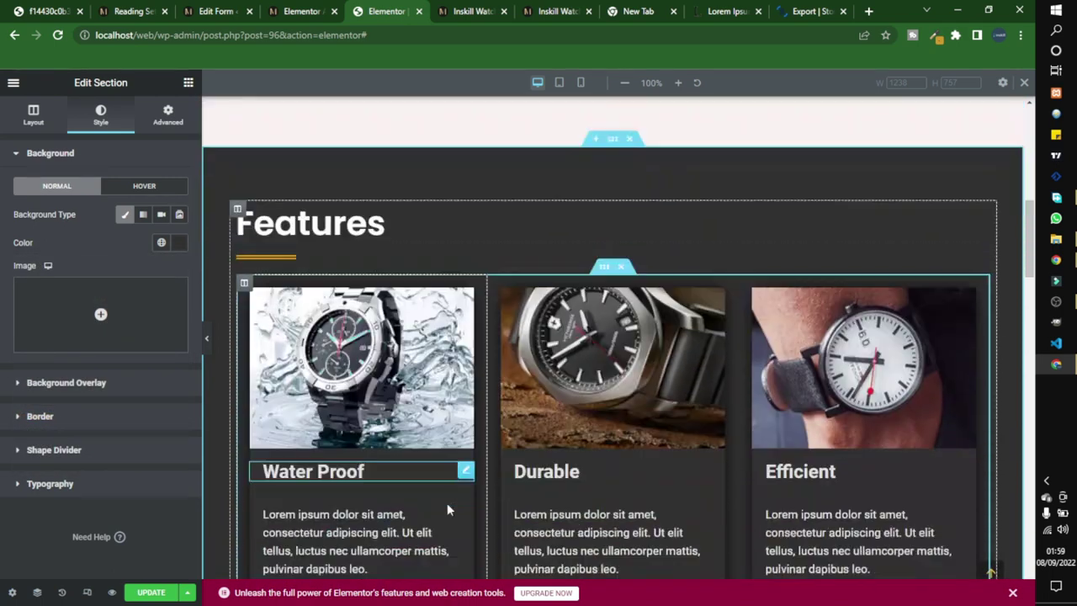
scroll(449, 506, down, 4)
scroll(457, 499, up, 2)
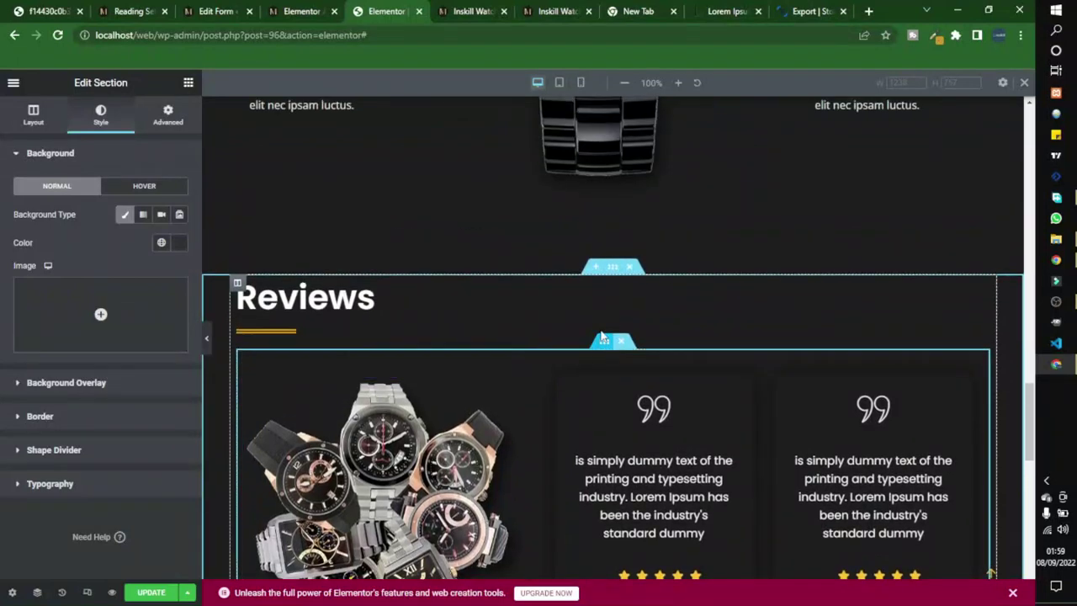
click(168, 115)
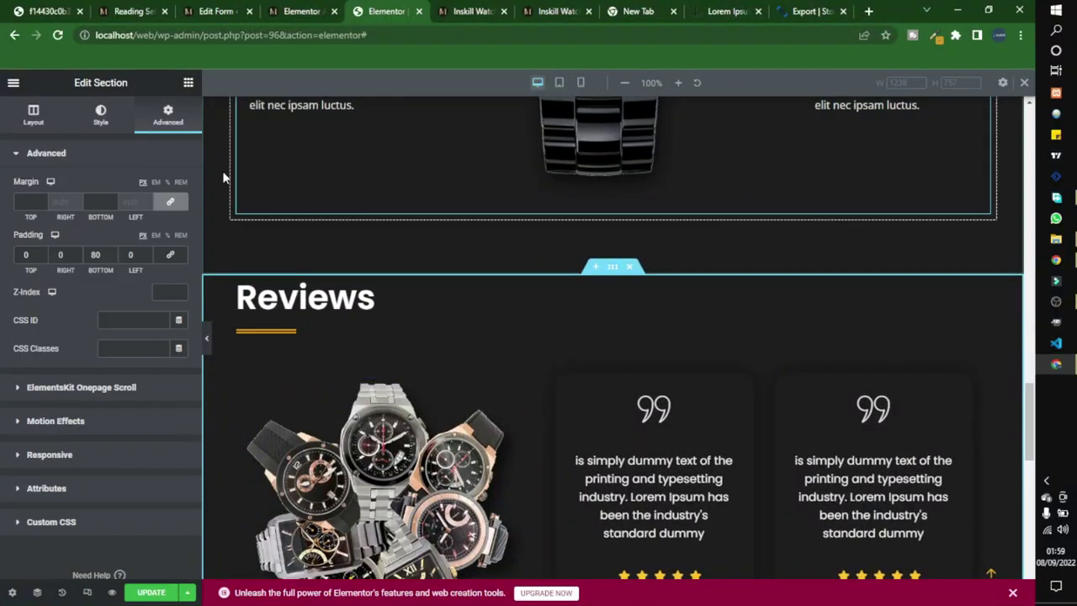
double_click(25, 255)
text(80)
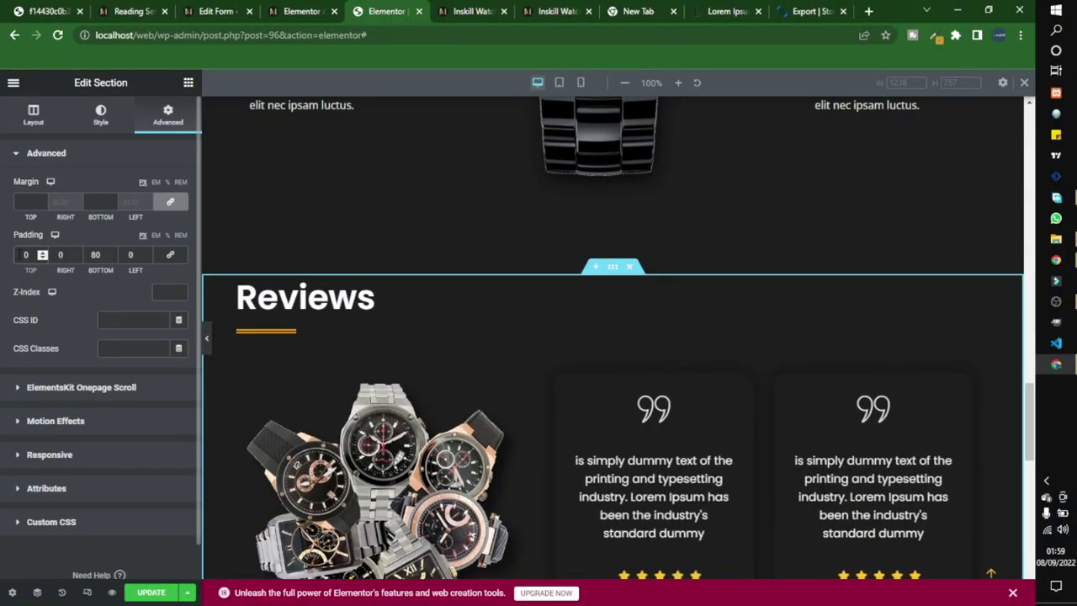
Step: Set the Reviews section's background color to #313131
click(100, 118)
click(179, 242)
drag(32, 395, 39, 399)
Step: Set the Pre-Order section's top padding to 80 px
scroll(606, 211, down, 10)
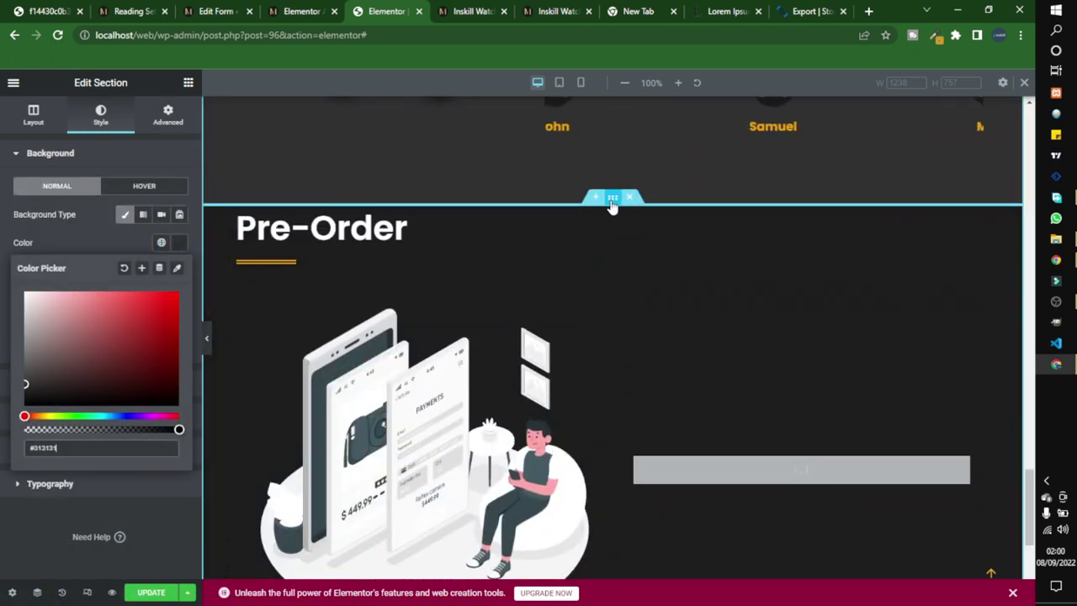
click(612, 197)
click(173, 116)
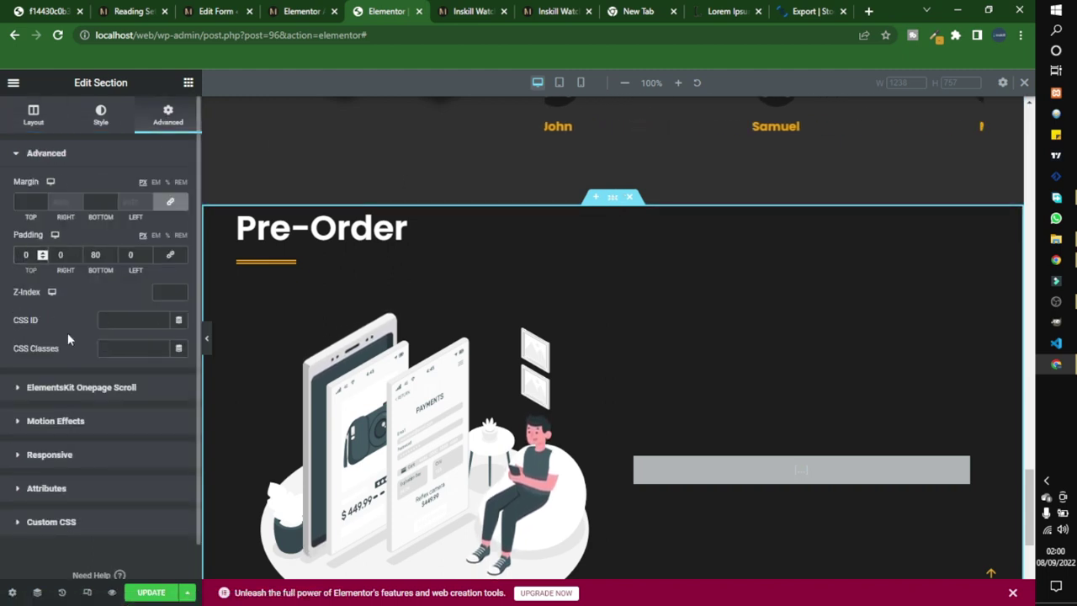
text(80)
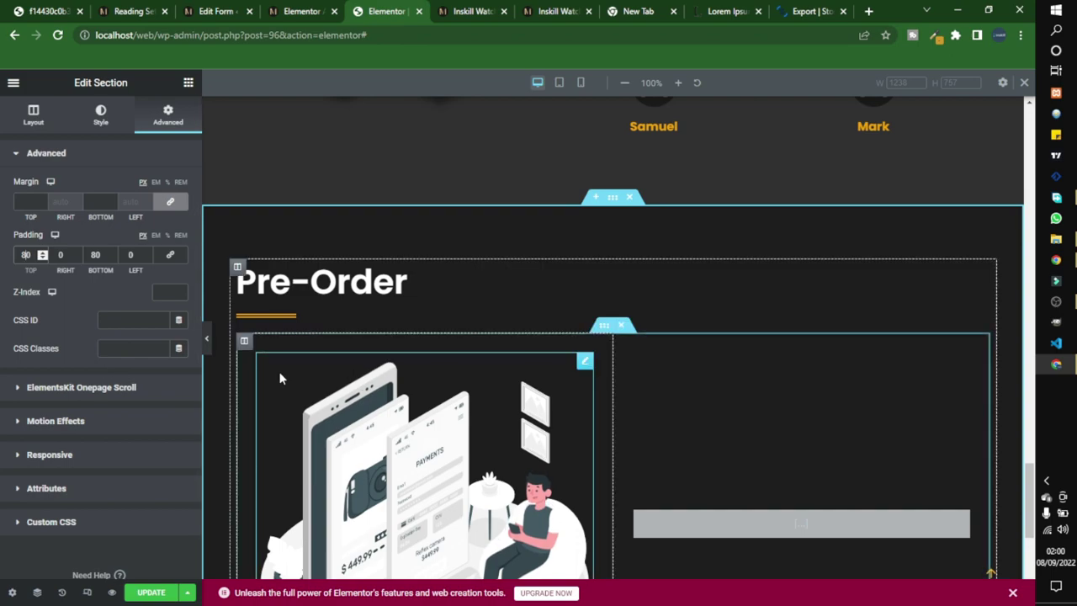
Step: Add a Menu Anchor widget above the Features heading and give it the ID "sitefeature"
scroll(505, 408, down, 3)
scroll(506, 414, up, 10)
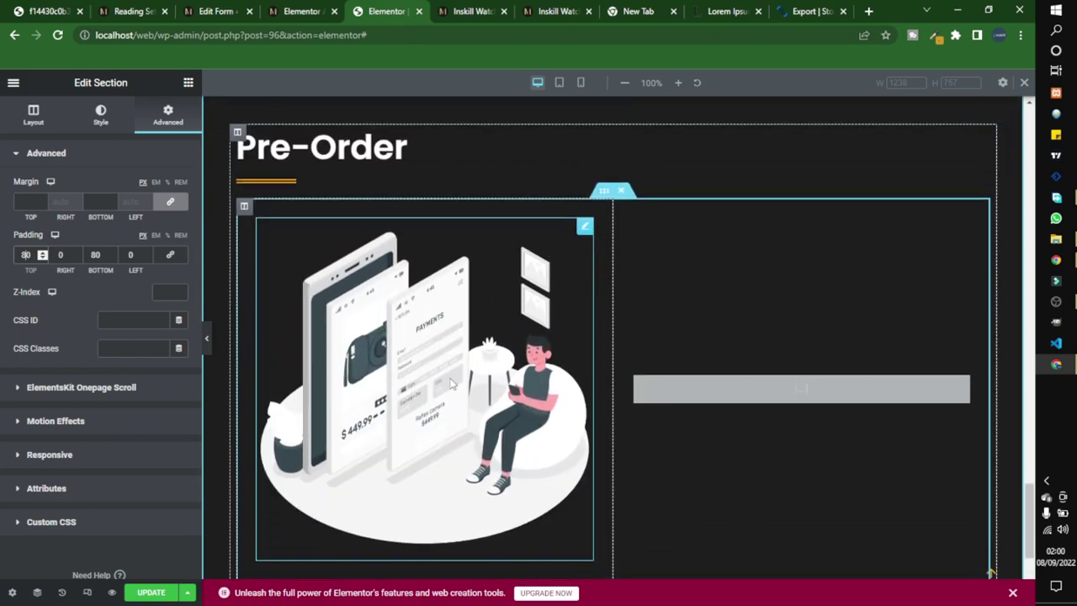
scroll(555, 411, up, 15)
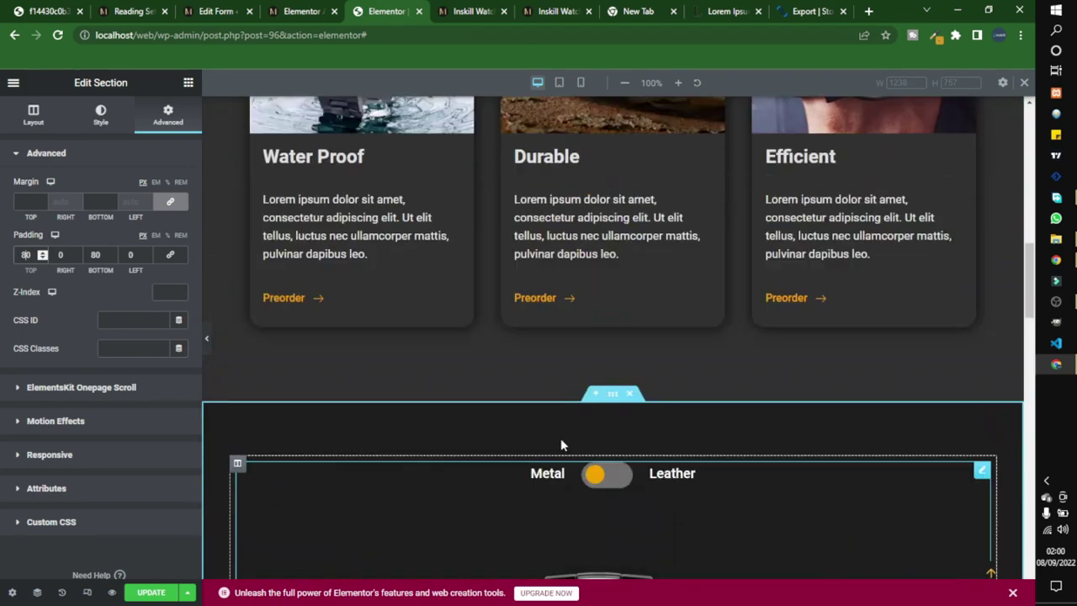
click(376, 412)
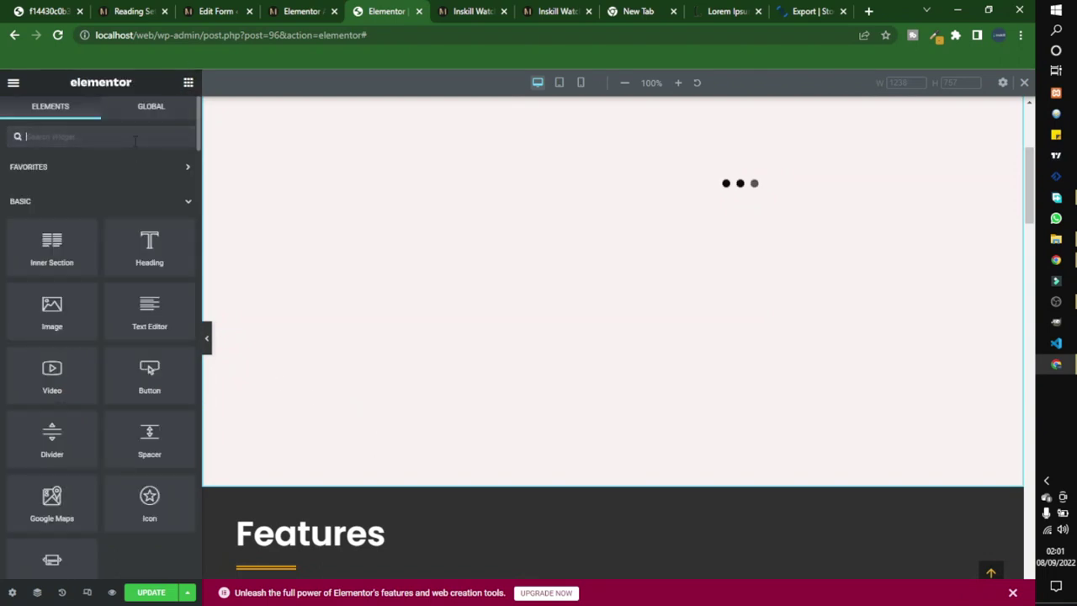
text(ancho)
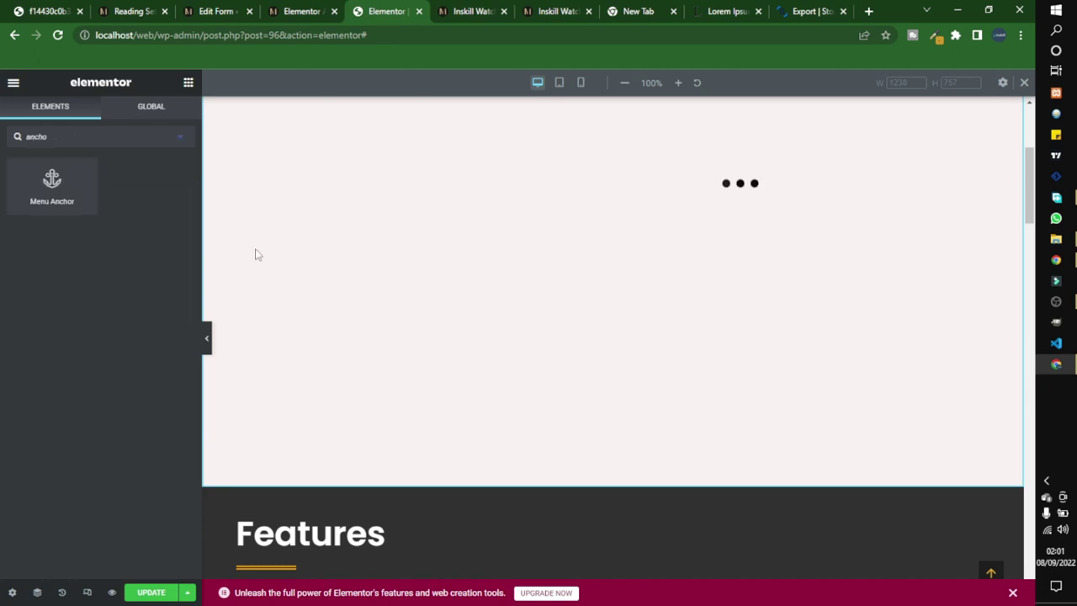
scroll(278, 240, down, 3)
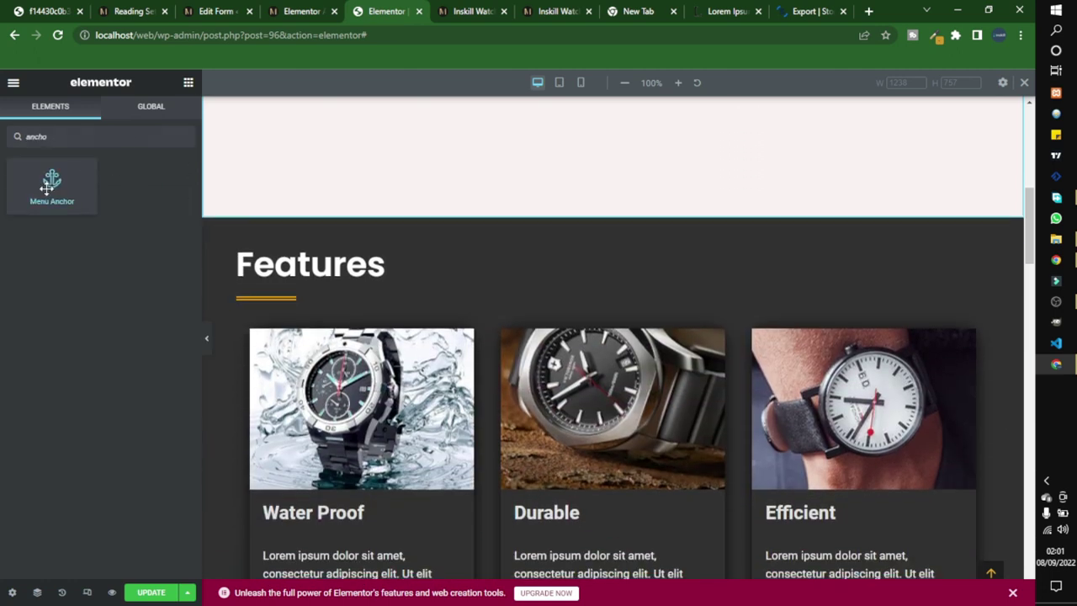
drag(46, 187, 277, 252)
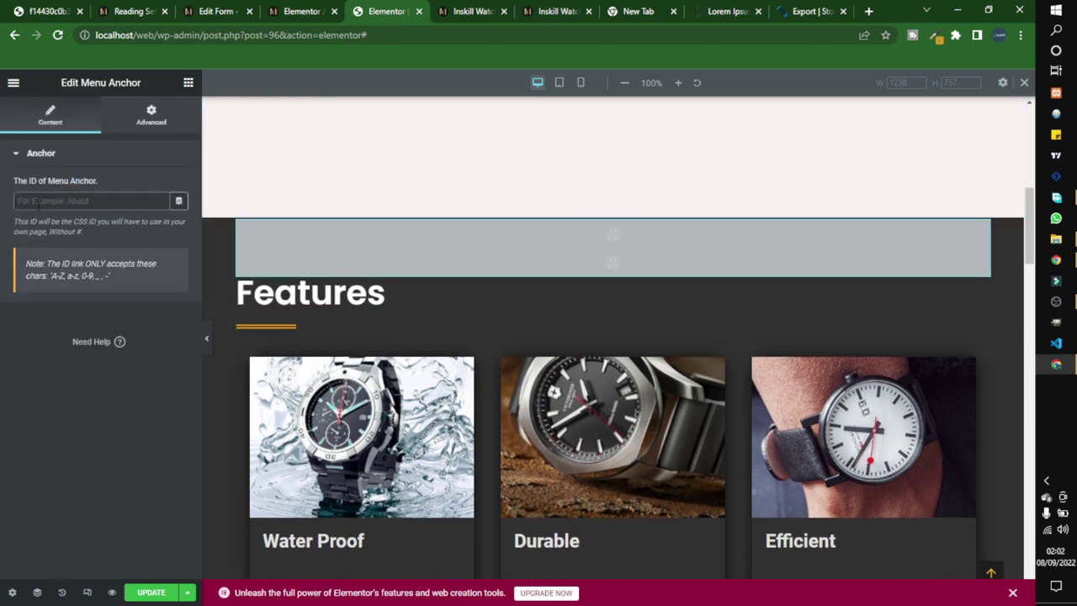
text(sitefeature)
Step: Add a Menu Anchor widget above the Metal/Leather toggle in the watch section
click(188, 84)
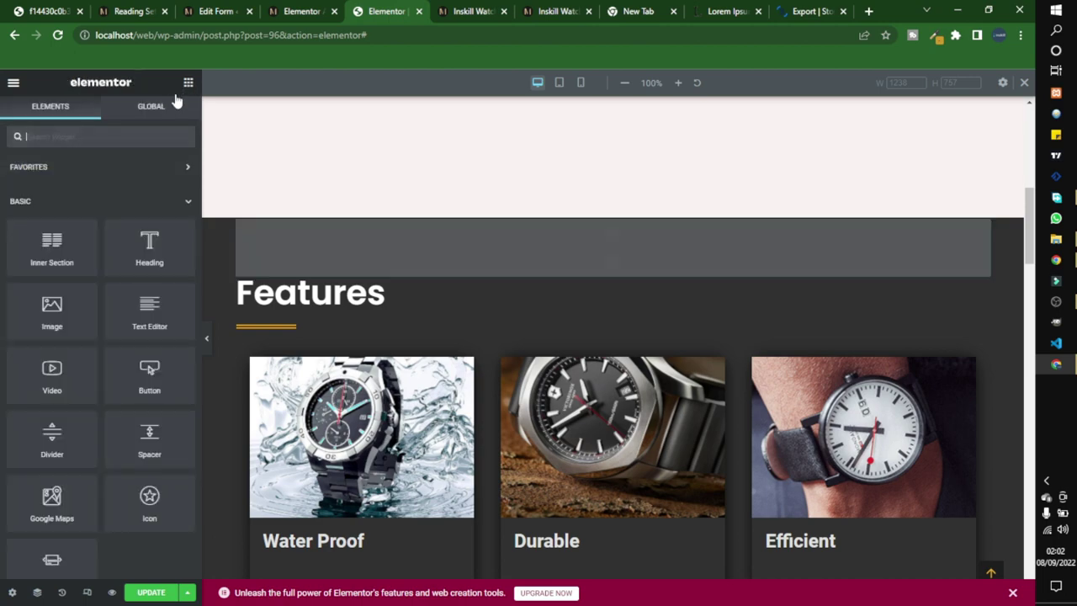
scroll(439, 349, down, 8)
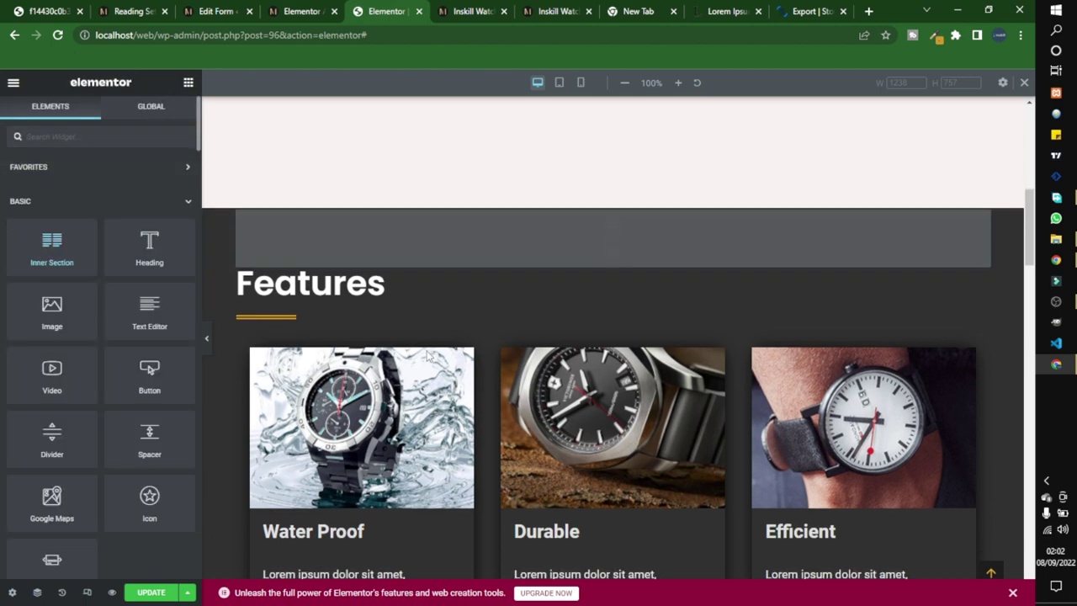
scroll(456, 312, up, 2)
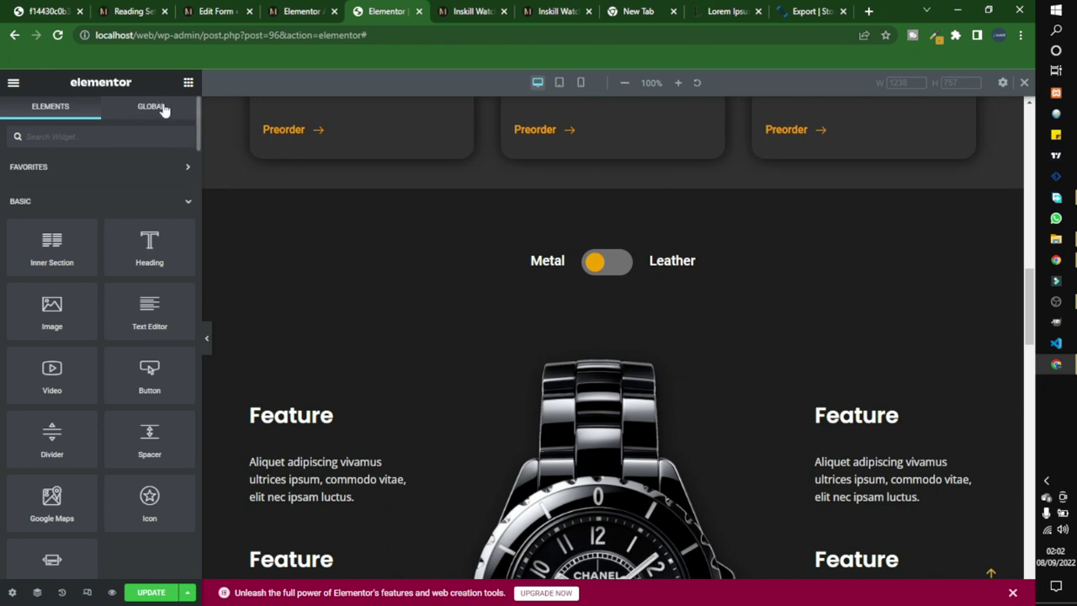
click(144, 135)
text(anch)
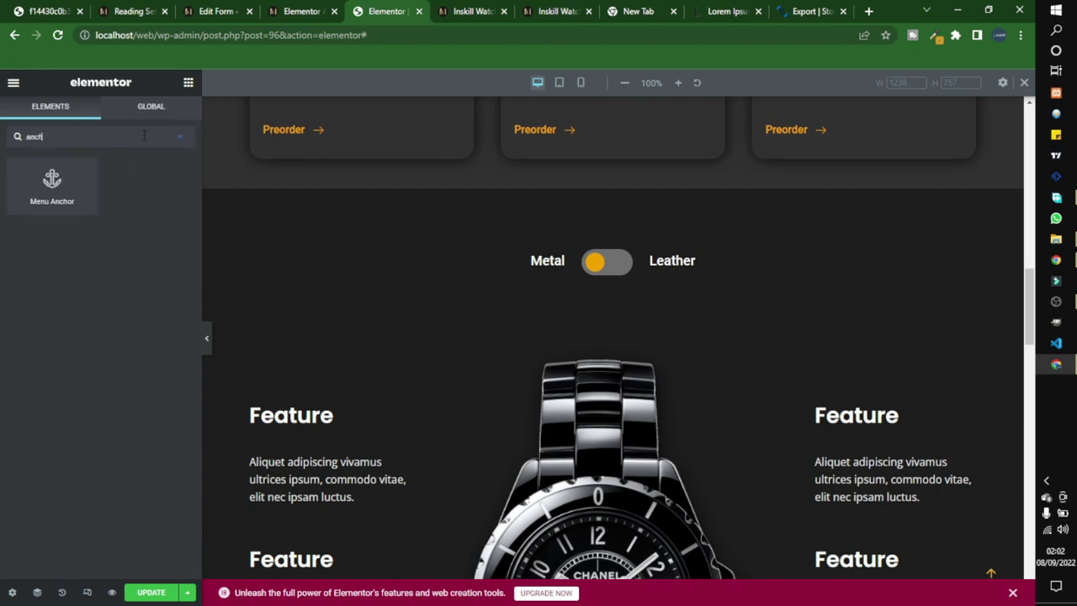
drag(75, 191, 570, 267)
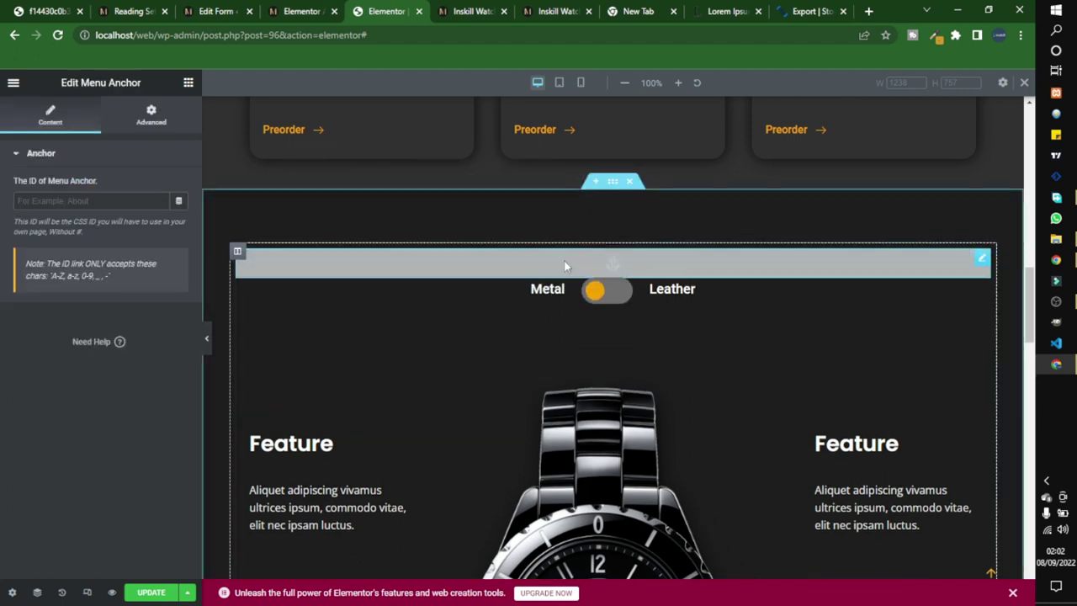
Step: Set the ID of the anchor above the Metal/Leather toggle to "watchtype"
click(69, 199)
text(silv)
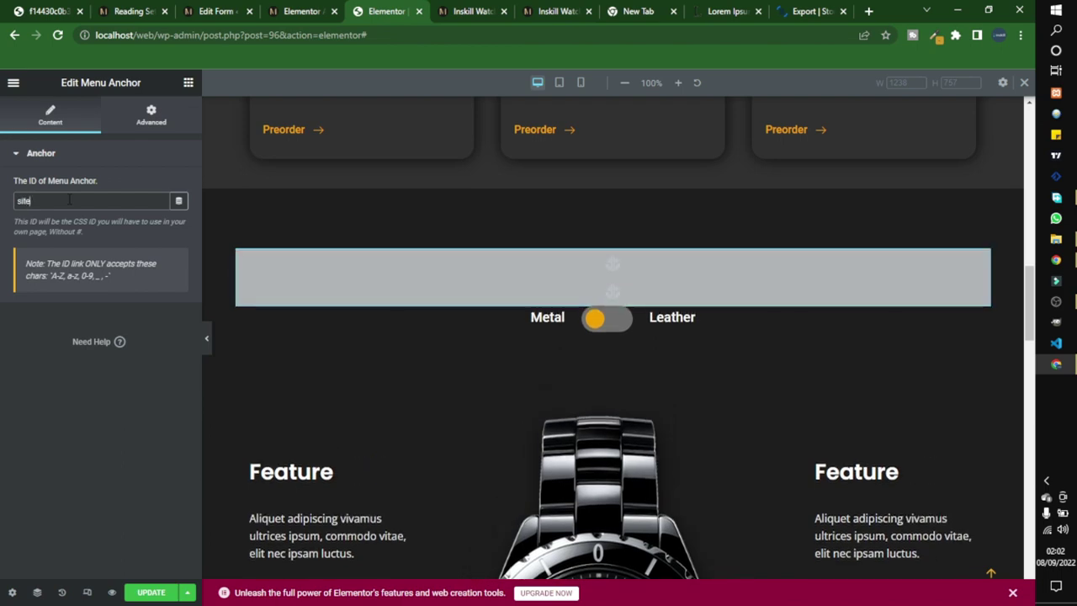
key(BackSpace)
key(BackSpace)
key(BackSpace)
key(BackSpace)
text(watchtype)
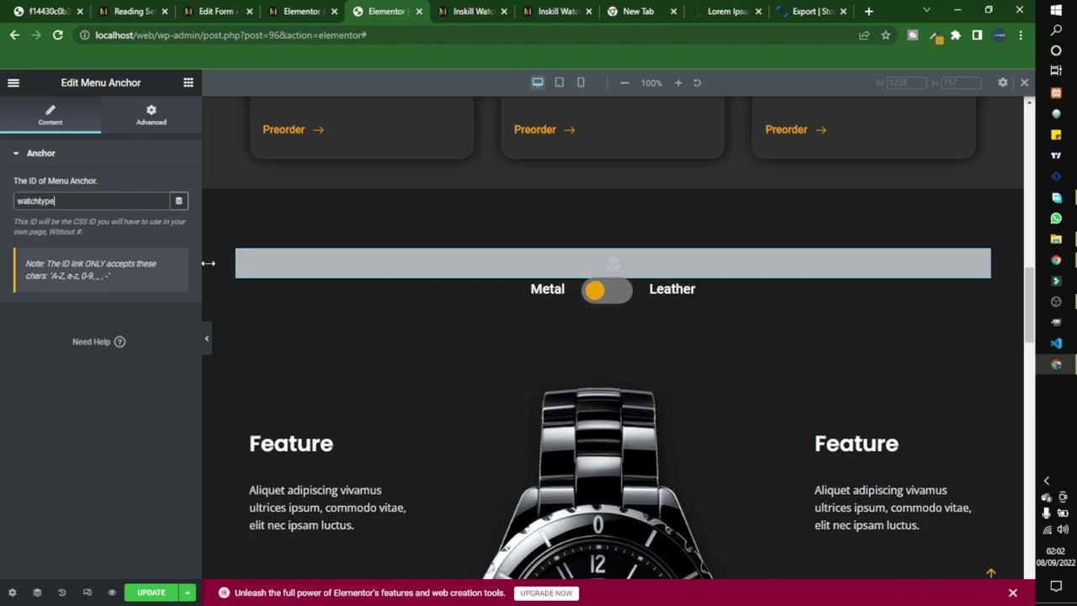
Step: Change the ID of the anchor above the Features heading to "watchfeature"
scroll(583, 322, up, 7)
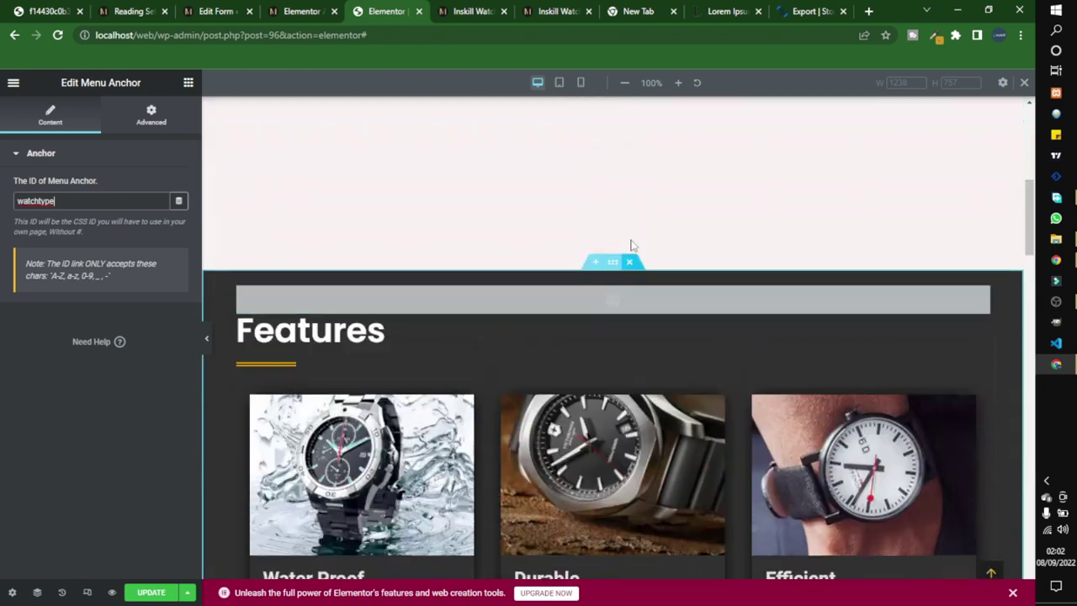
key(ctrl+z)
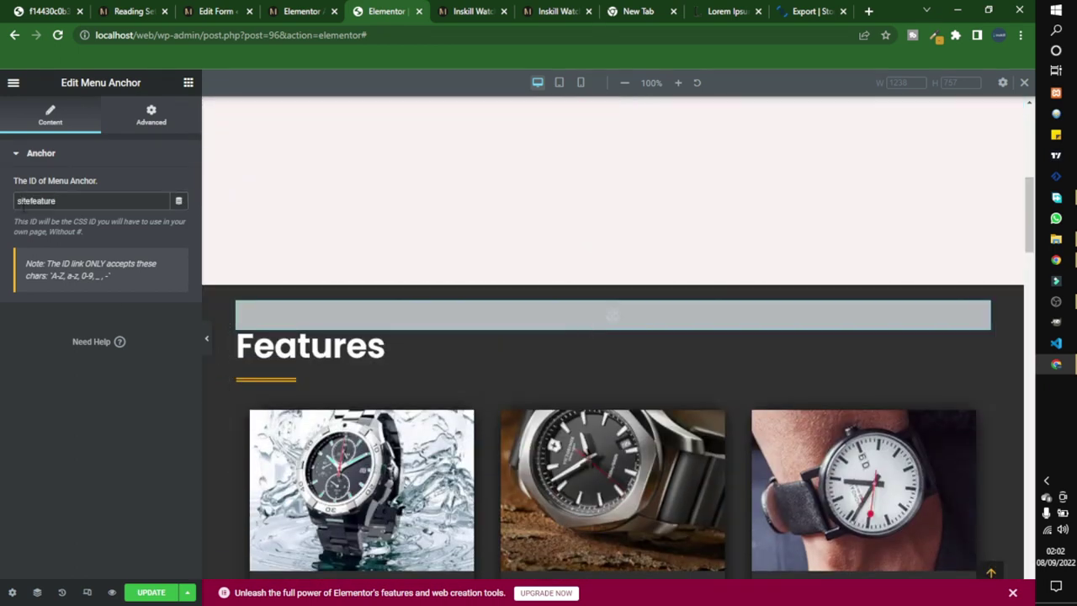
text(watch)
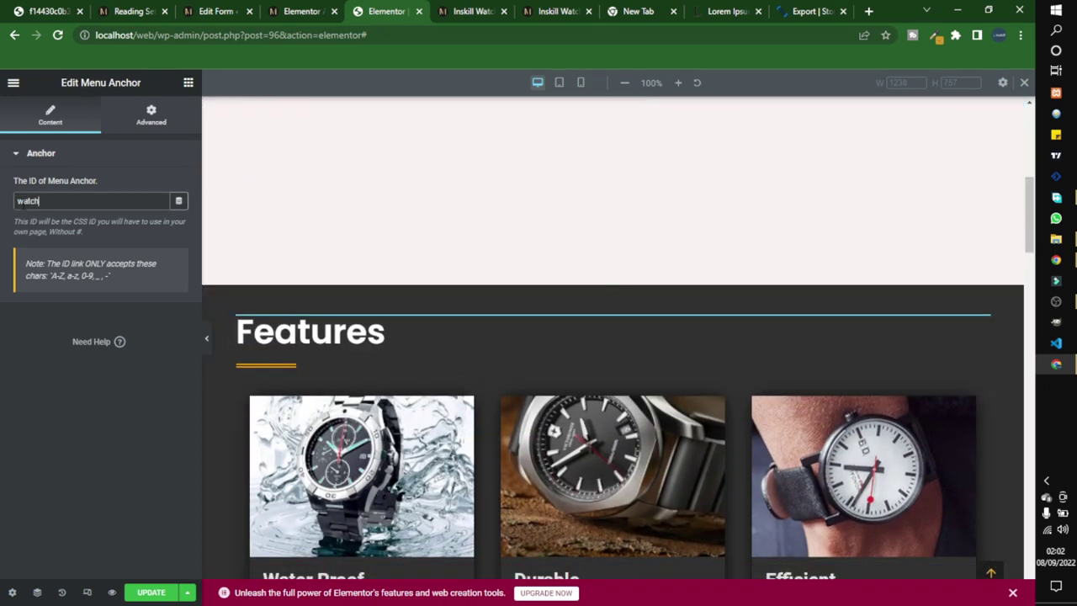
text(feature)
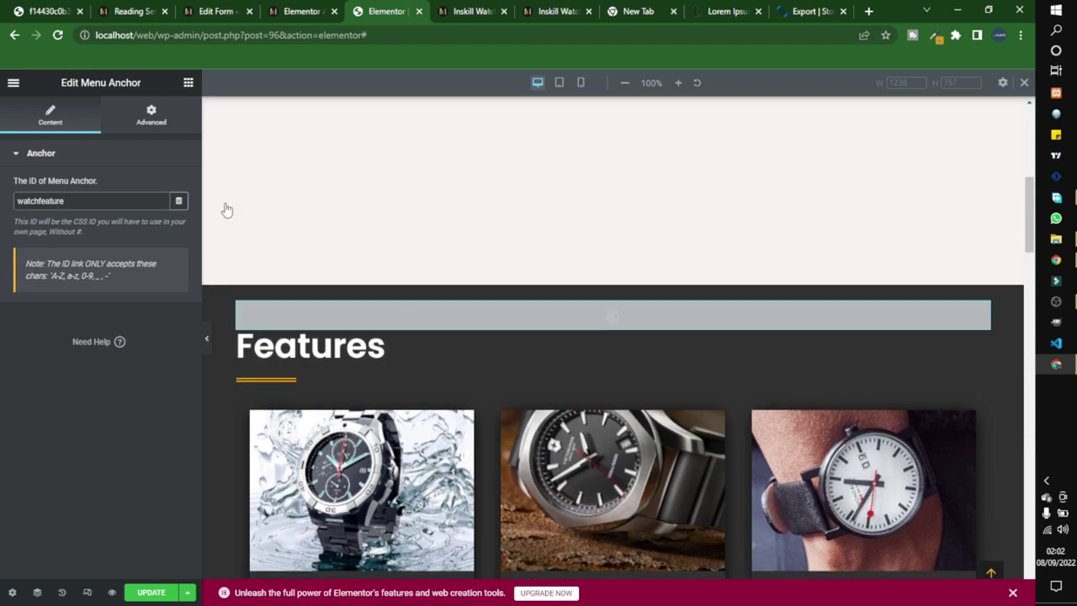
Step: Add a Menu Anchor widget above the Reviews heading and give it the ID "watchreview"
scroll(500, 332, down, 10)
scroll(499, 332, down, 5)
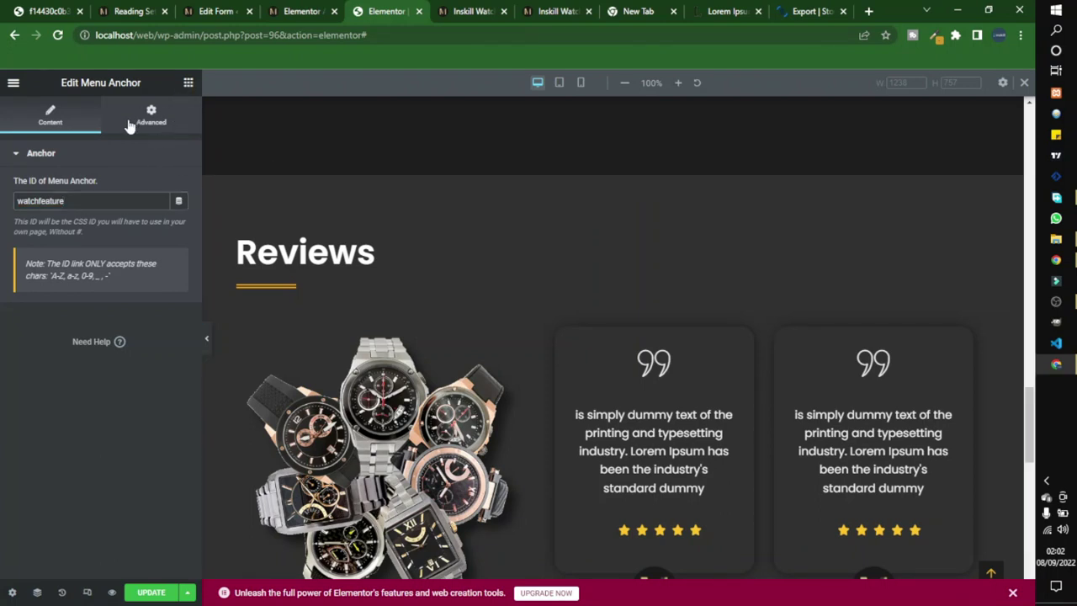
click(187, 82)
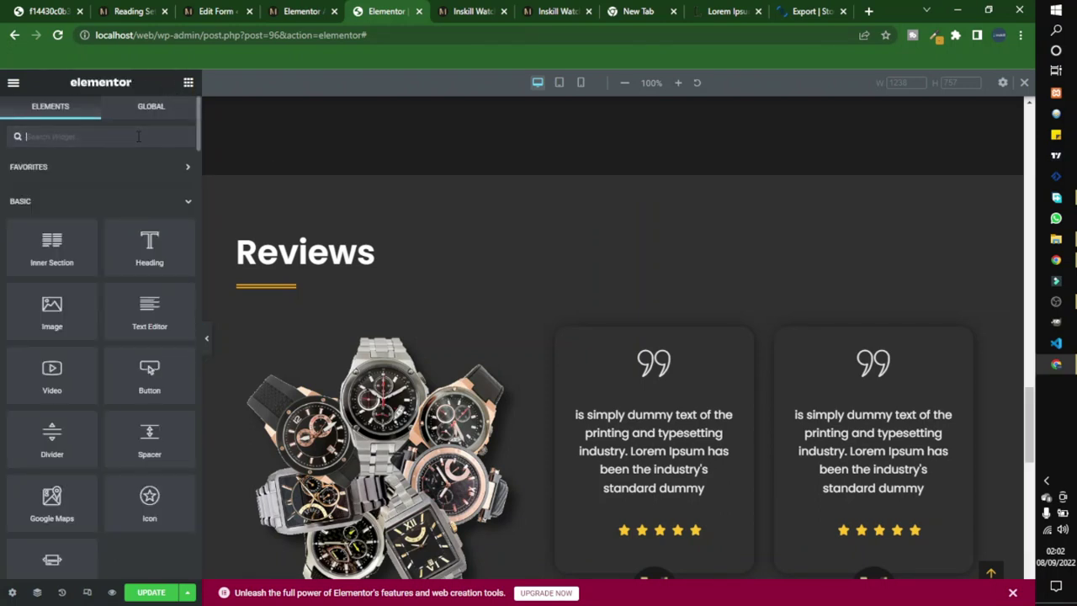
text(h)
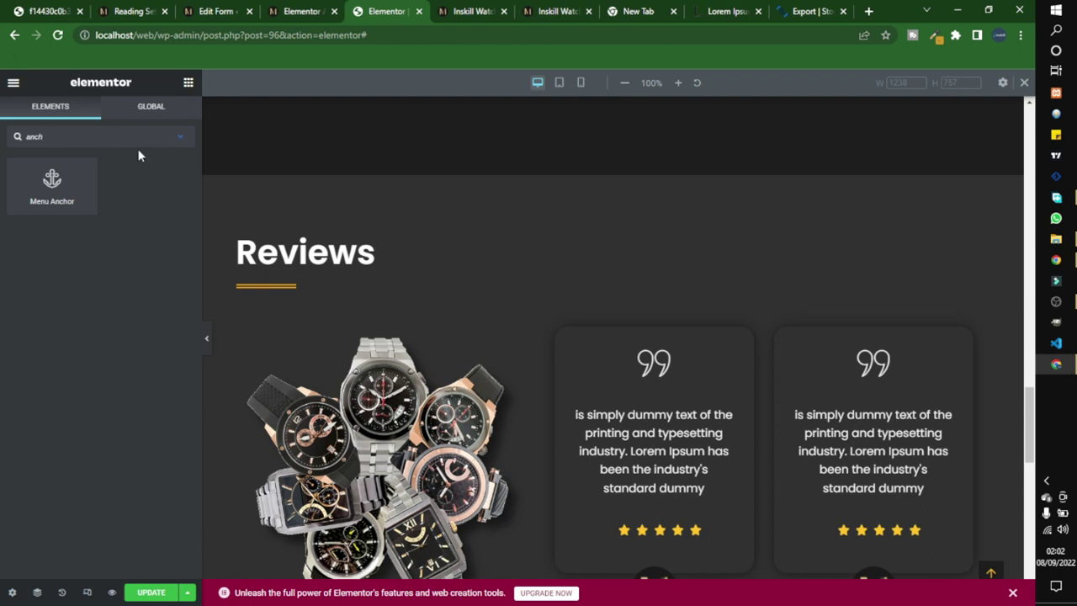
drag(48, 185, 257, 245)
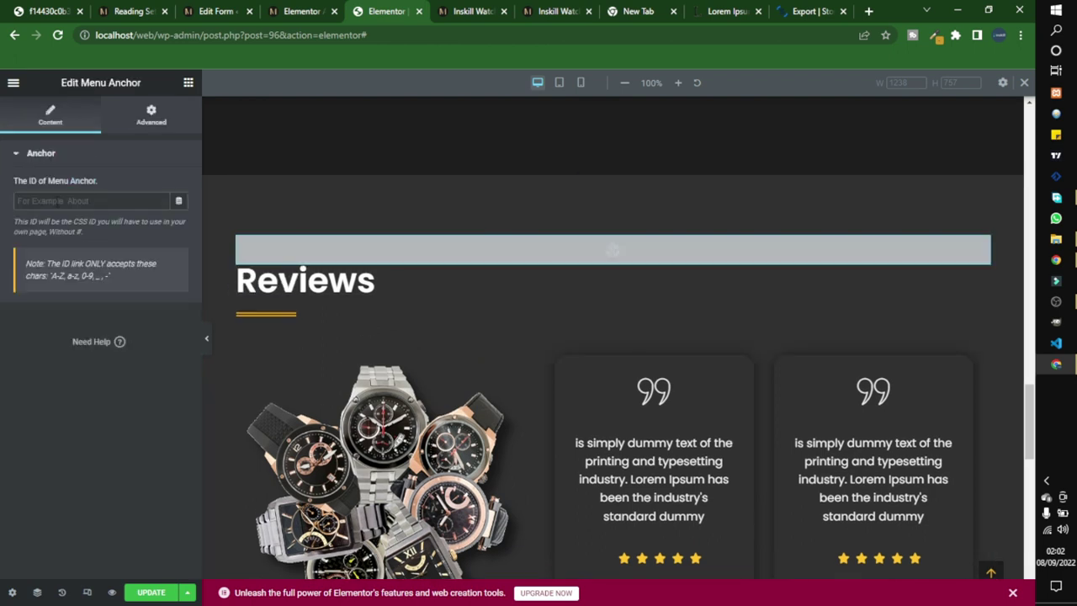
text(watc)
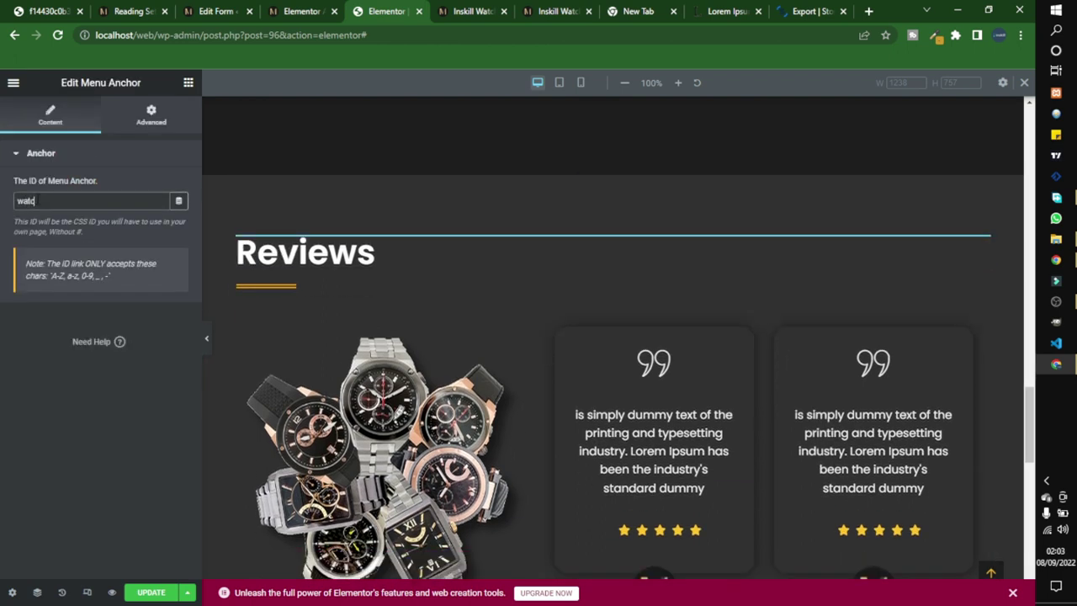
text(hreview)
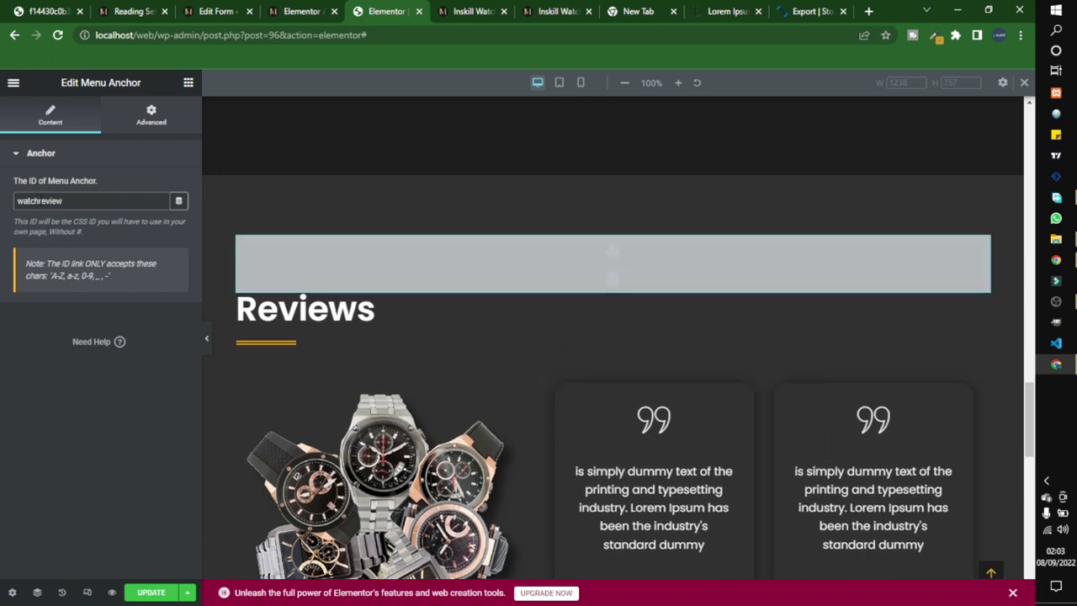
Step: Add a Menu Anchor widget above the Pre-Order heading and give it the ID "watchorder"
scroll(431, 295, down, 5)
scroll(431, 296, down, 3)
scroll(306, 227, up, 2)
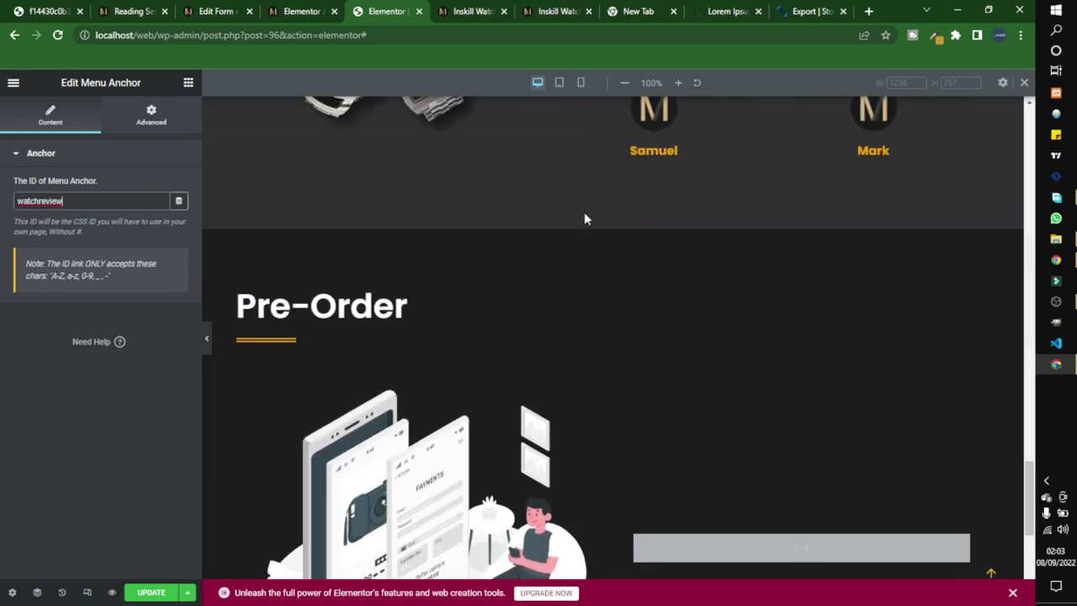
click(188, 84)
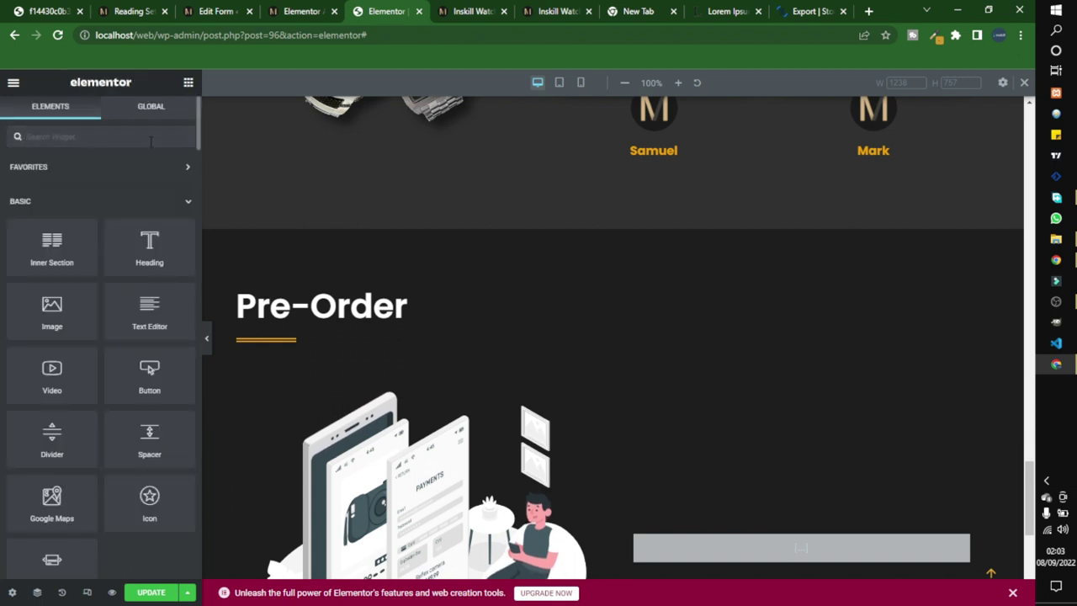
text(anchor)
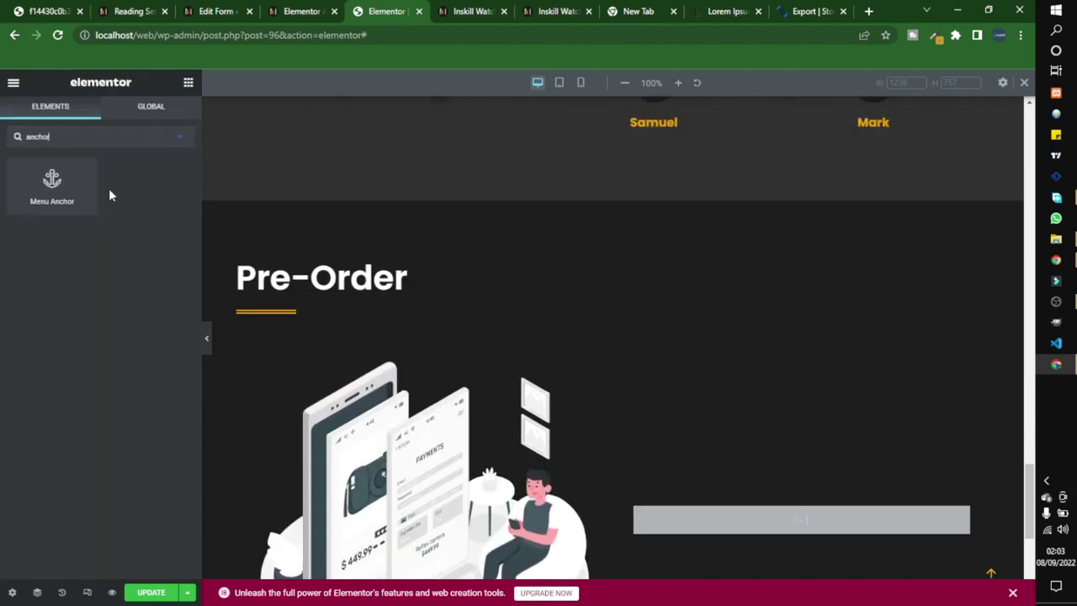
drag(53, 178, 253, 269)
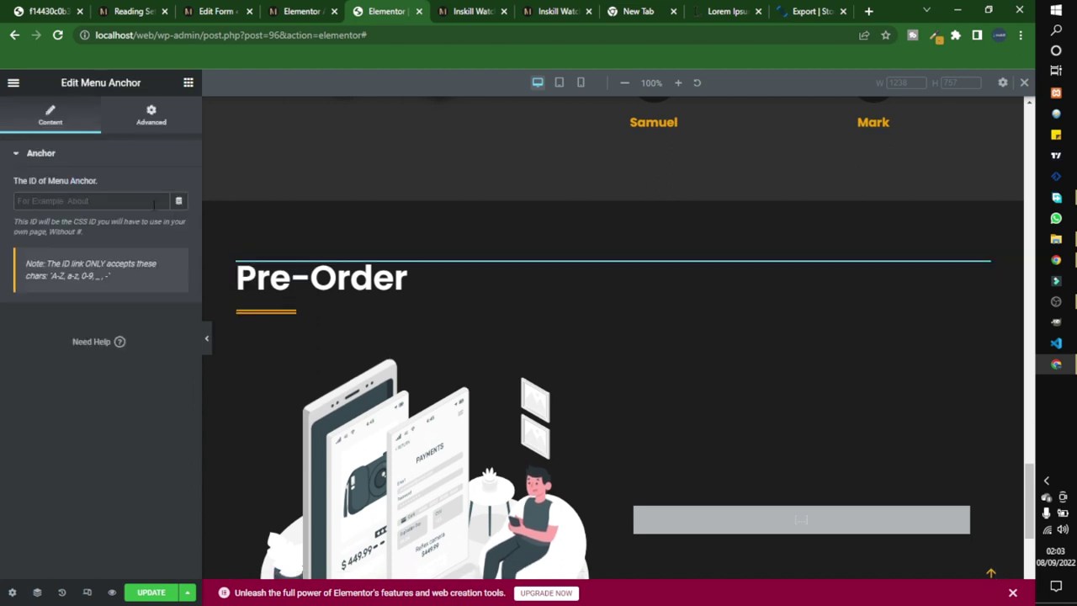
click(54, 200)
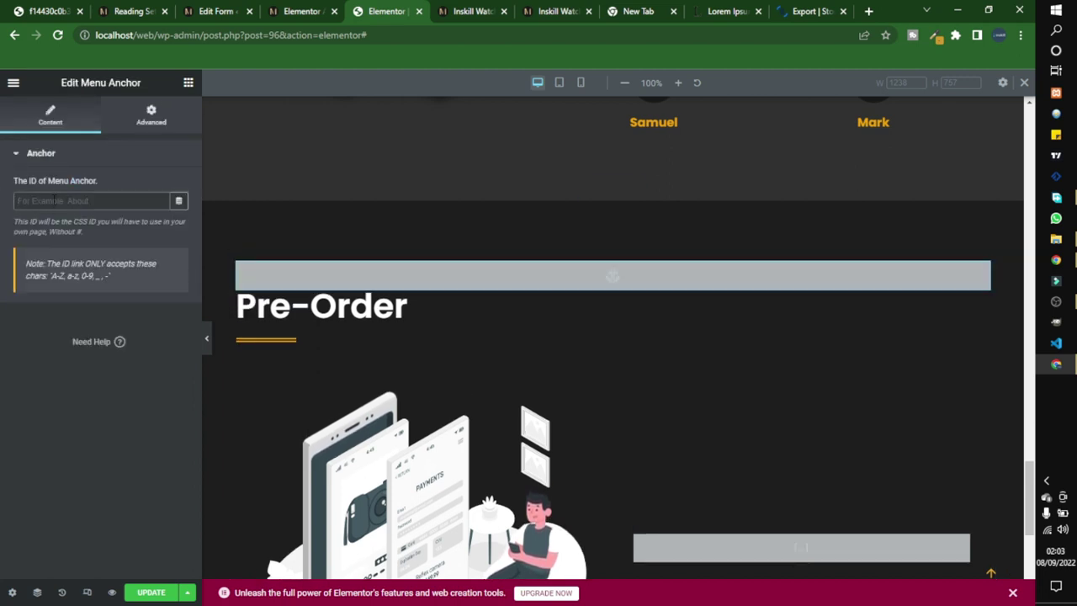
text(watc)
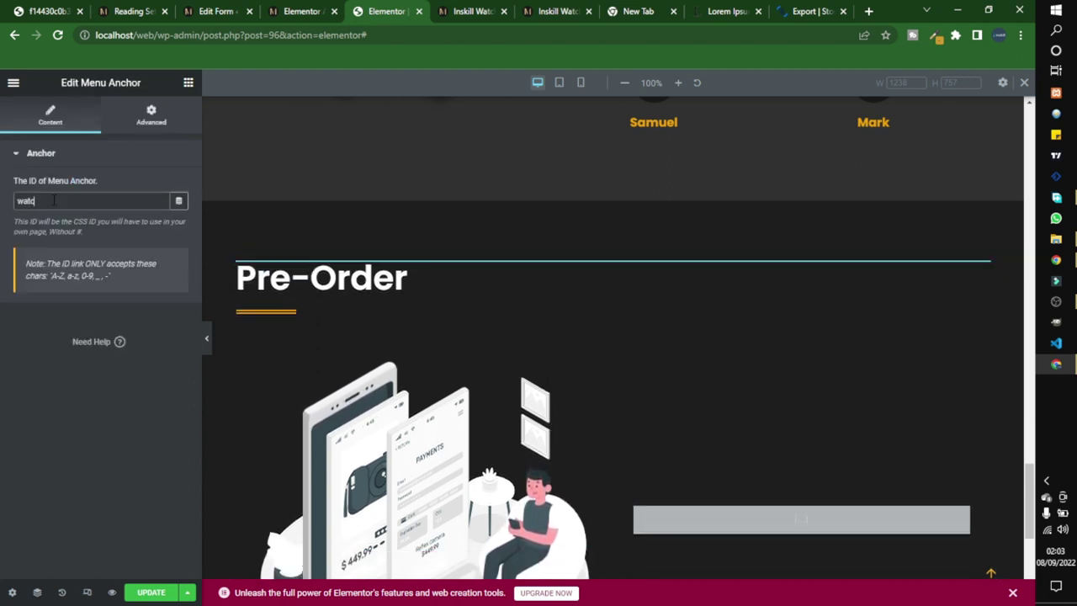
text(horder)
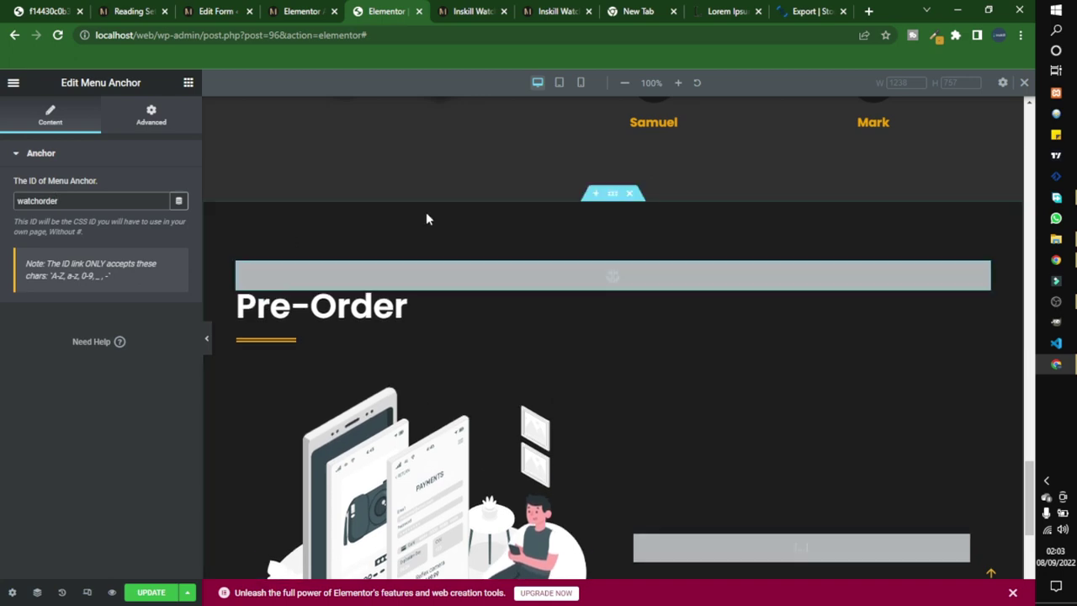
Step: Update the page and check the Features section on the live homepage
scroll(415, 217, up, 5)
click(151, 592)
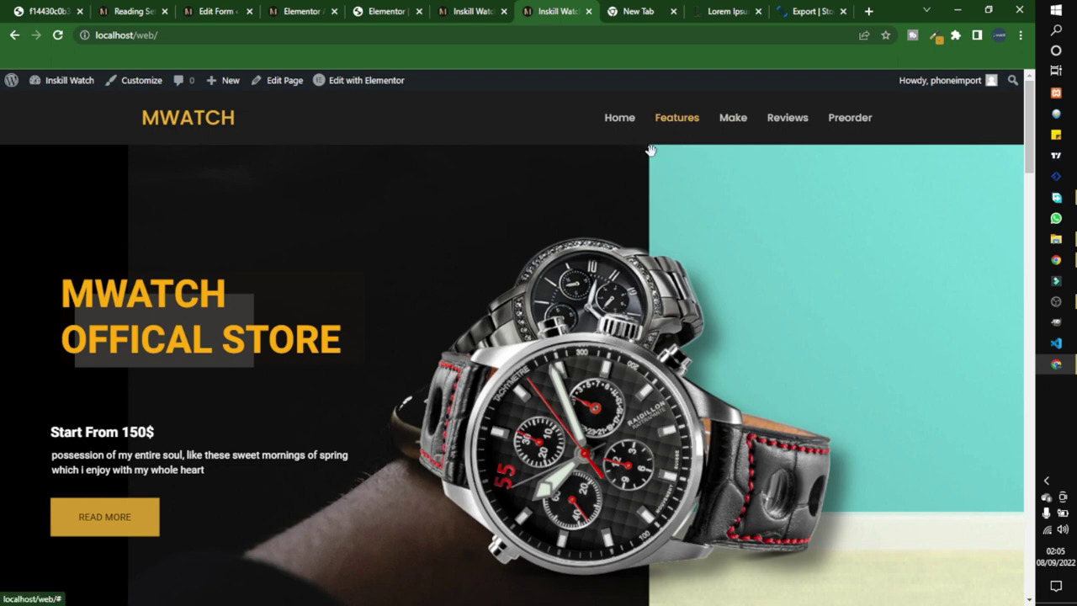
scroll(614, 248, down, 6)
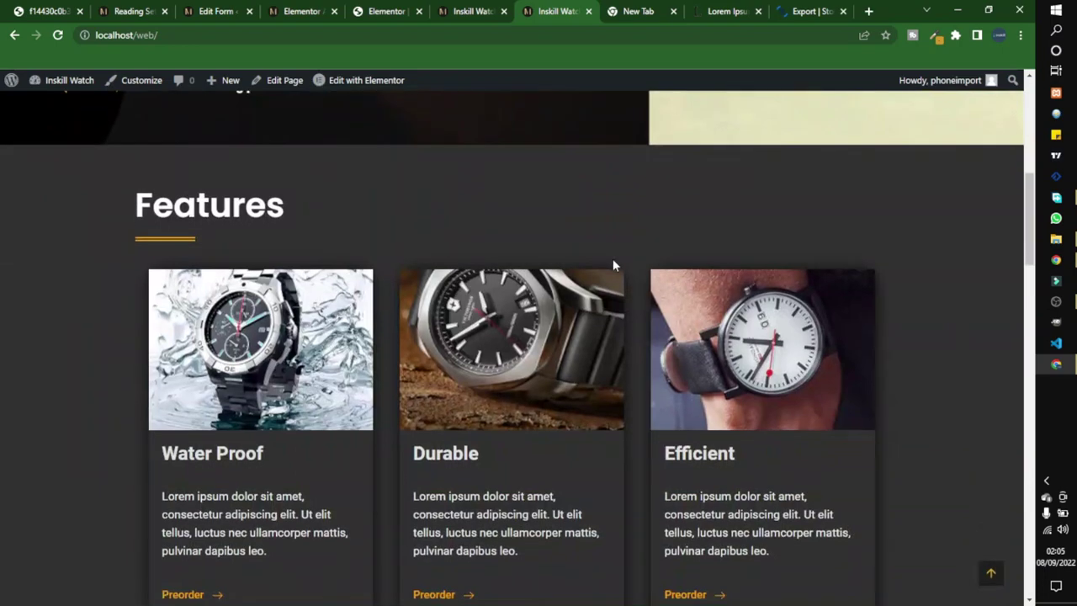
scroll(612, 258, up, 6)
Step: Open the menu editor under Appearance in the WordPress dashboard
click(470, 11)
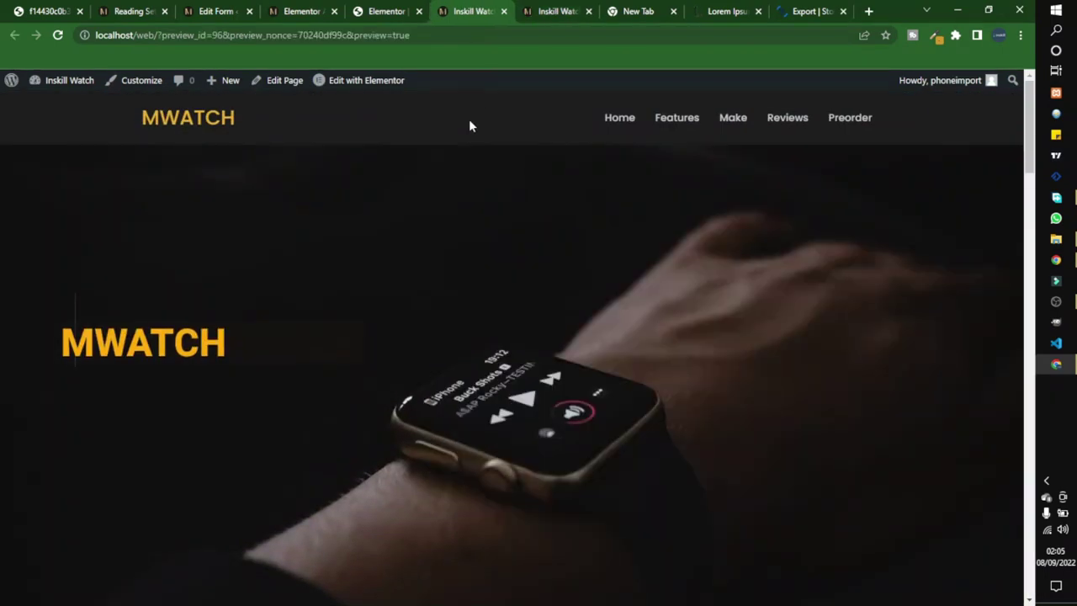
click(385, 10)
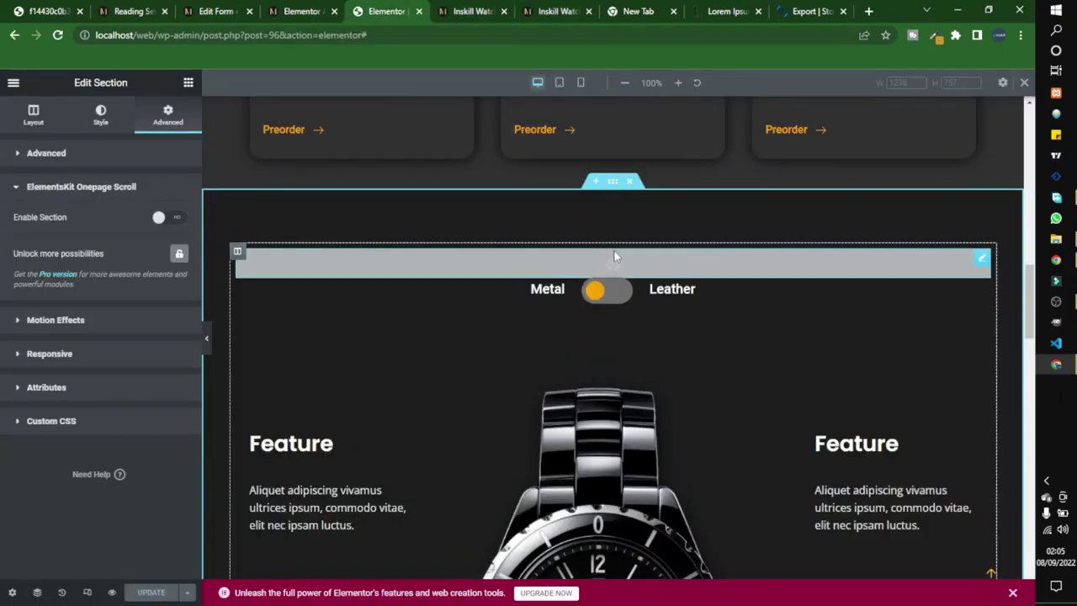
click(135, 11)
mouse_move(63, 341)
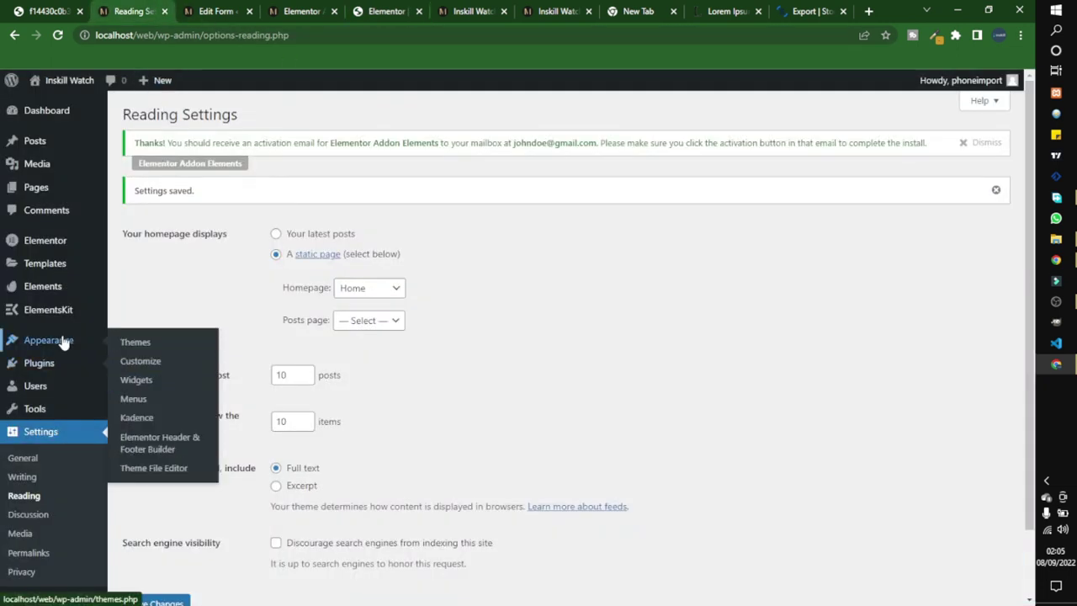
click(124, 399)
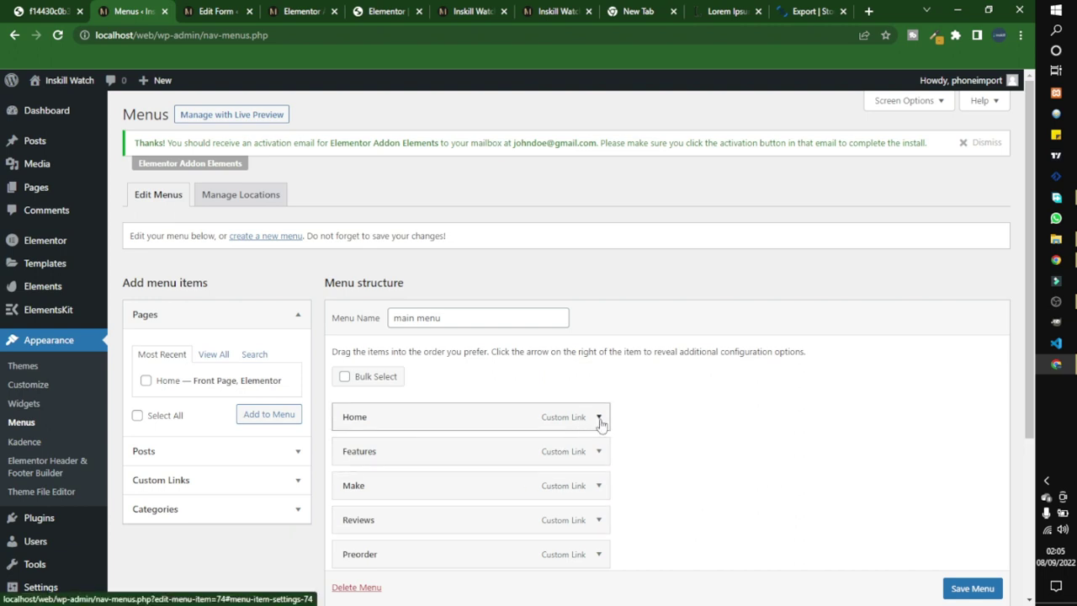
Step: Copy the live homepage's address, localhost/web/, from the browser
click(521, 11)
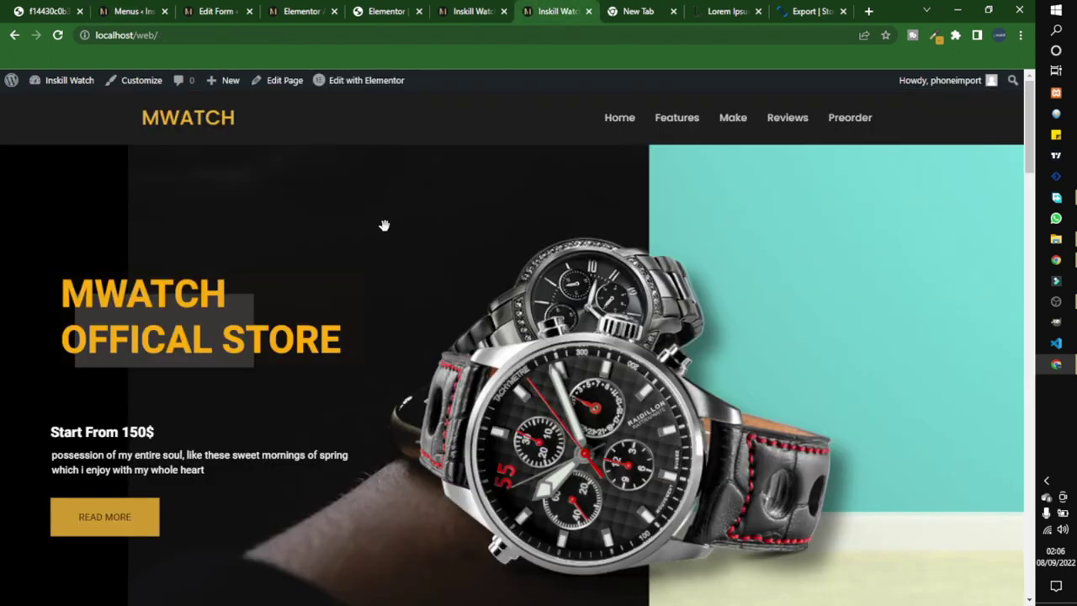
click(362, 35)
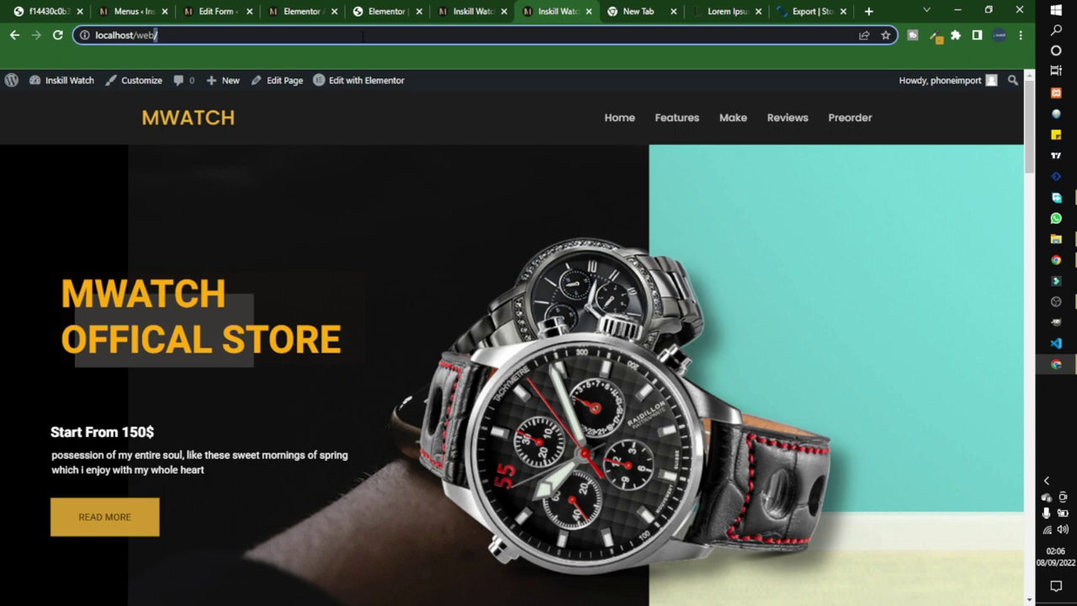
key(ctrl+a)
key(ctrl+c)
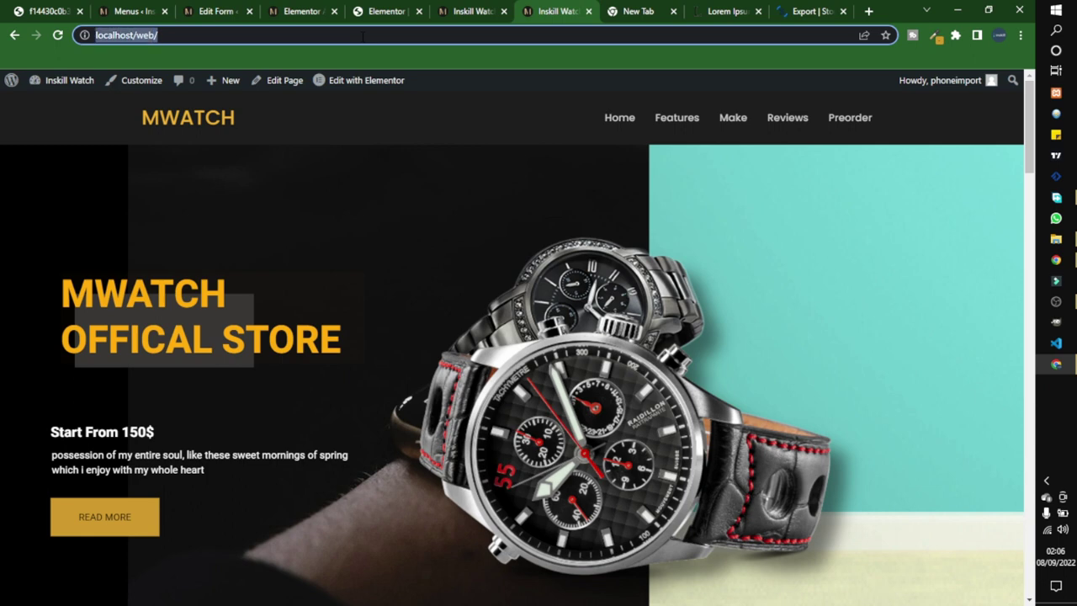
click(458, 12)
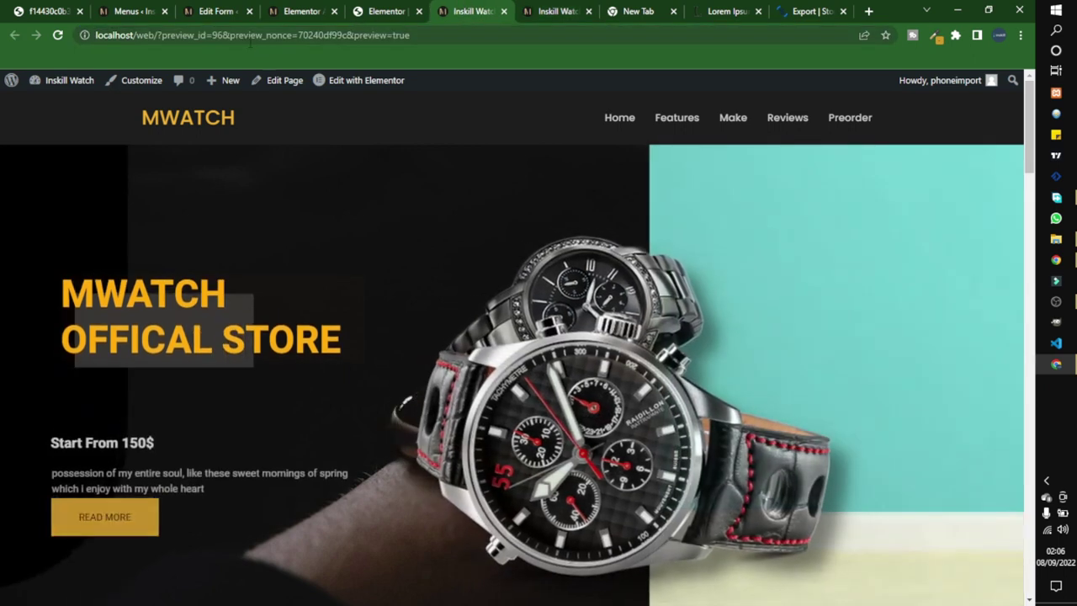
key(ctrl+Tab)
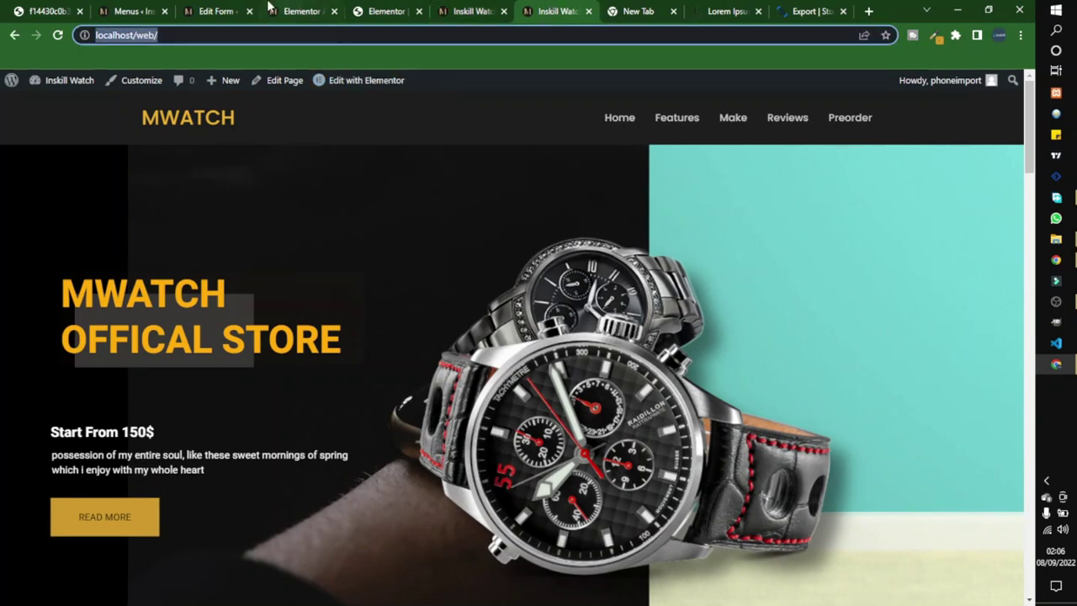
click(199, 8)
click(126, 11)
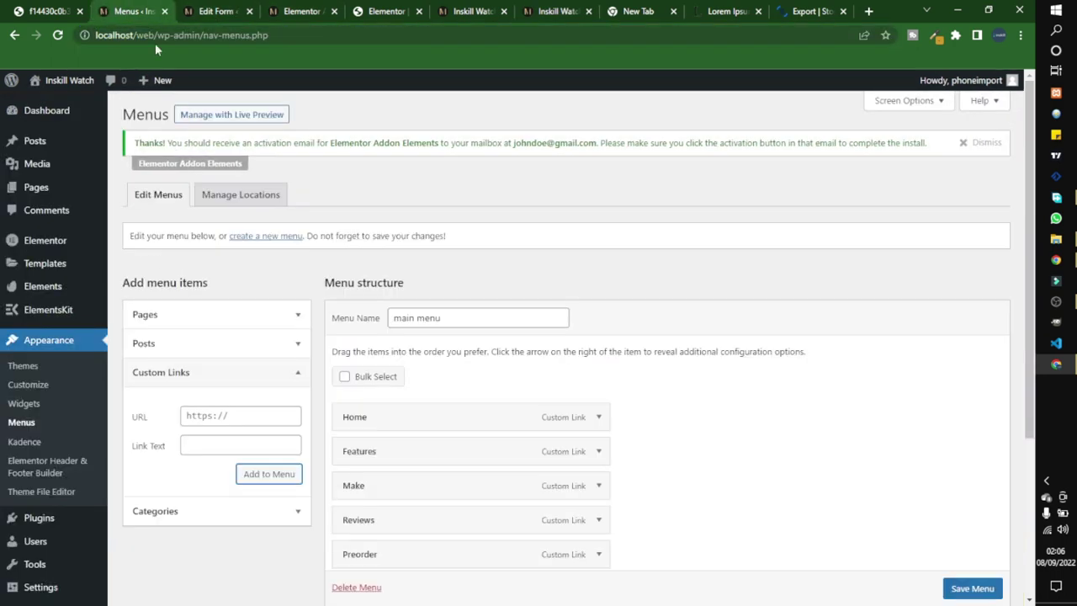
scroll(492, 307, down, 2)
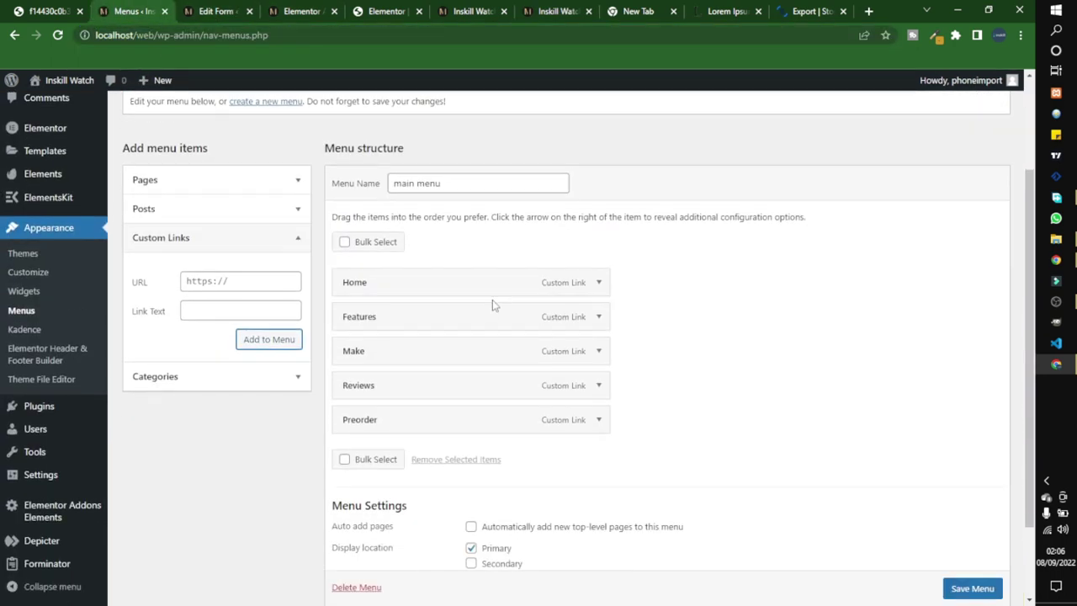
click(599, 286)
double_click(423, 324)
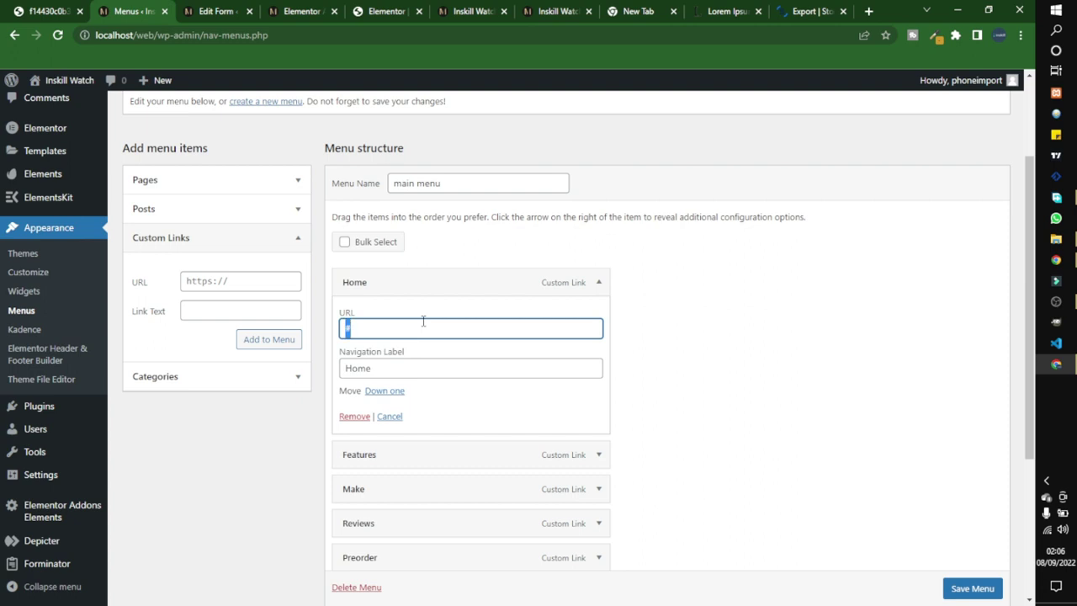
key(ctrl+v)
click(599, 284)
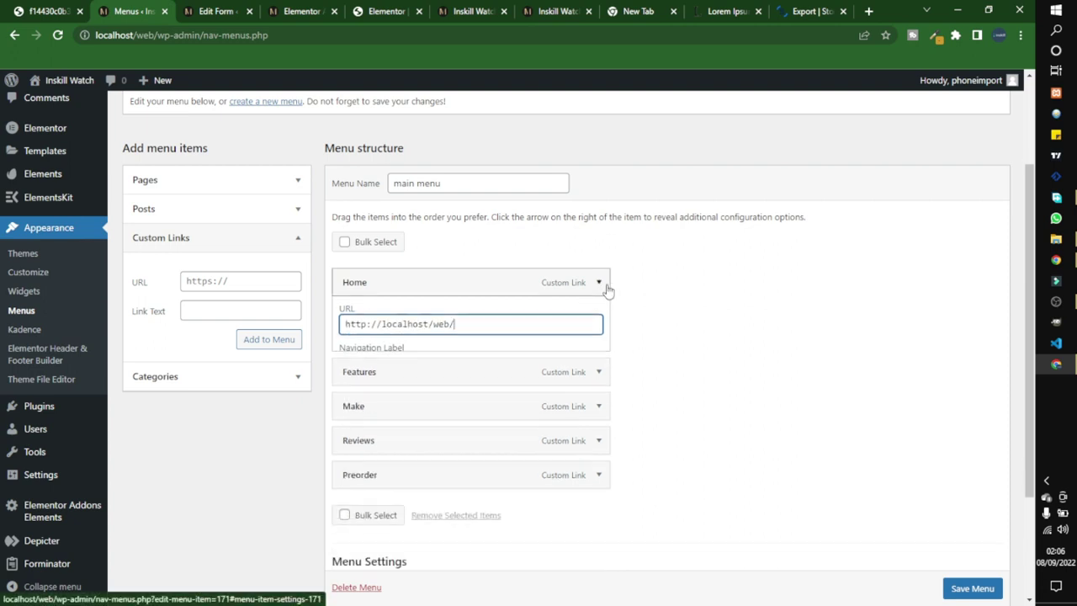
click(596, 318)
double_click(488, 362)
key(ctrl+v)
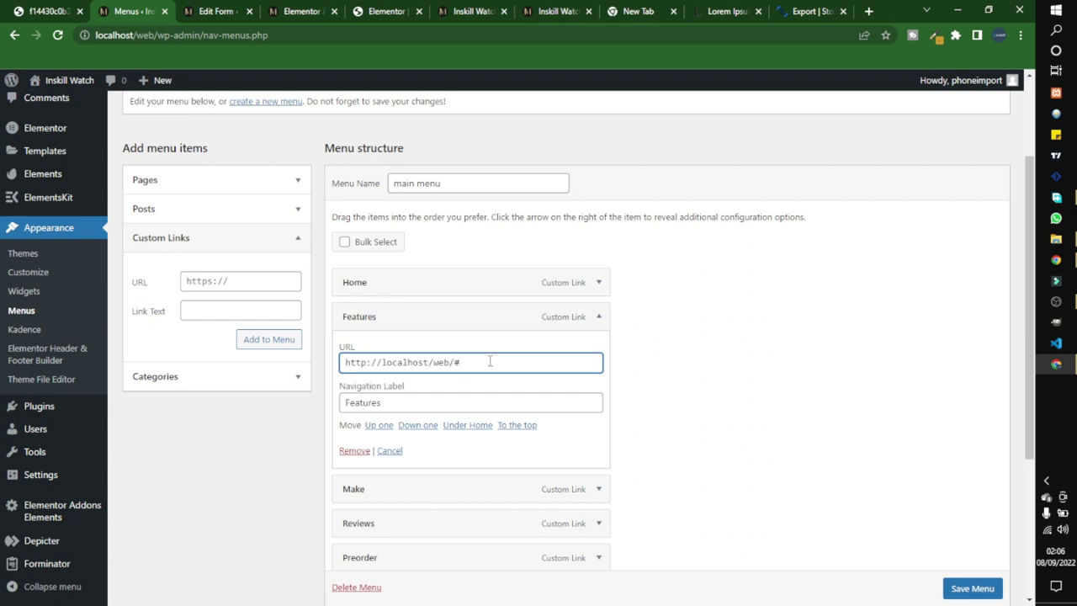
Step: Look up the Features anchor's ID in the Elementor editor and append "watchfeature" to the Features menu item's URL
click(478, 11)
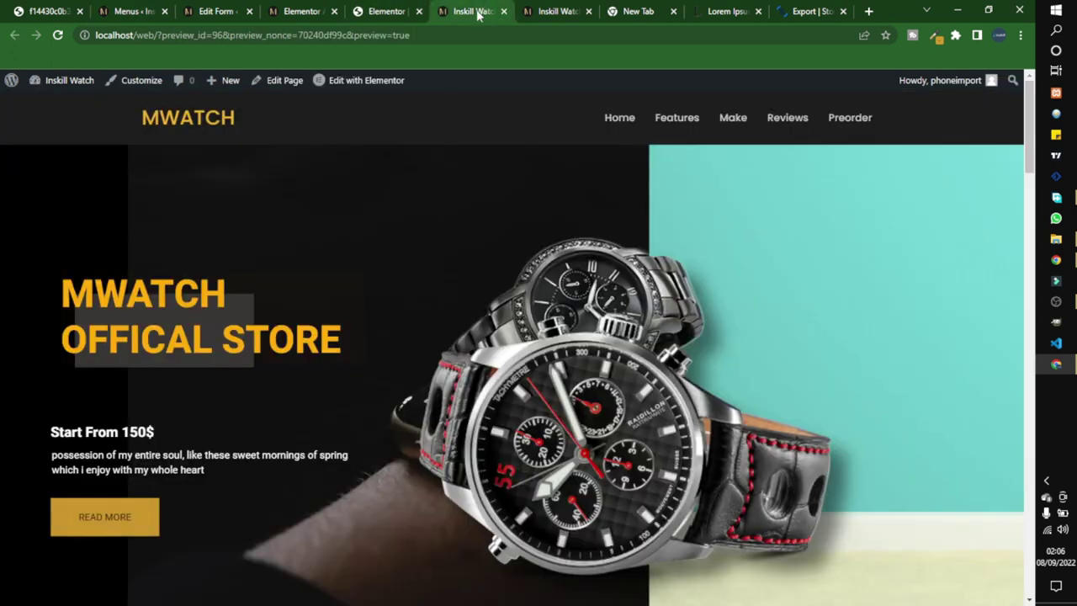
click(392, 7)
scroll(401, 243, down, 5)
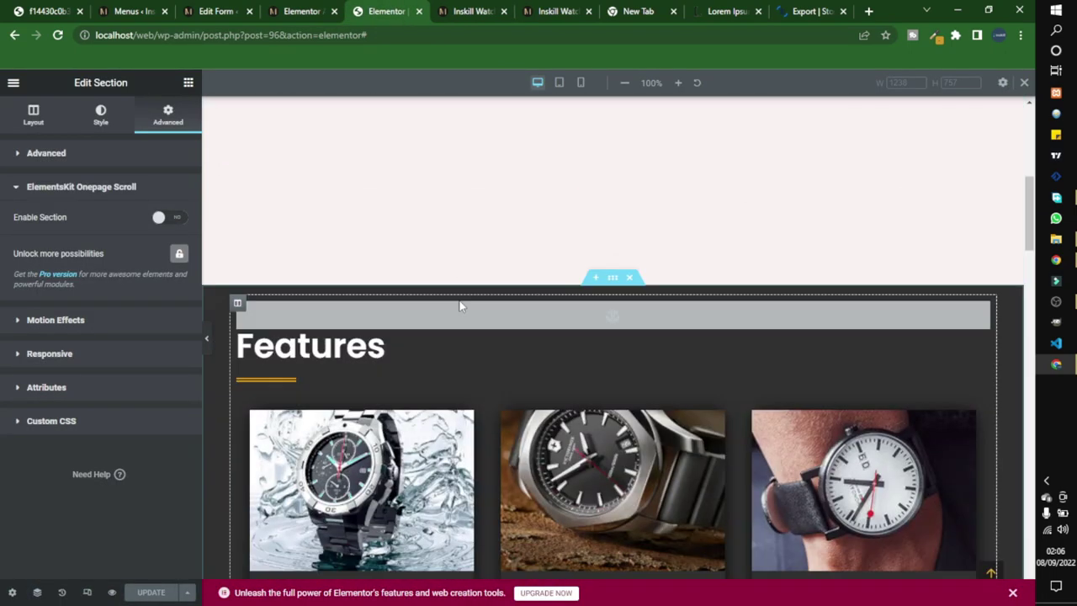
click(391, 314)
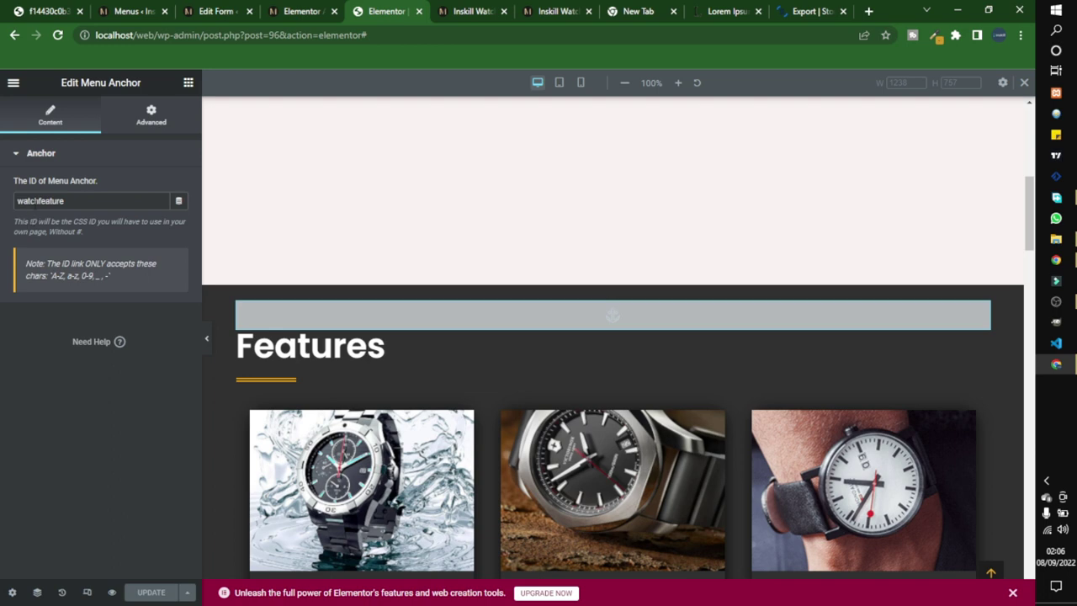
click(294, 11)
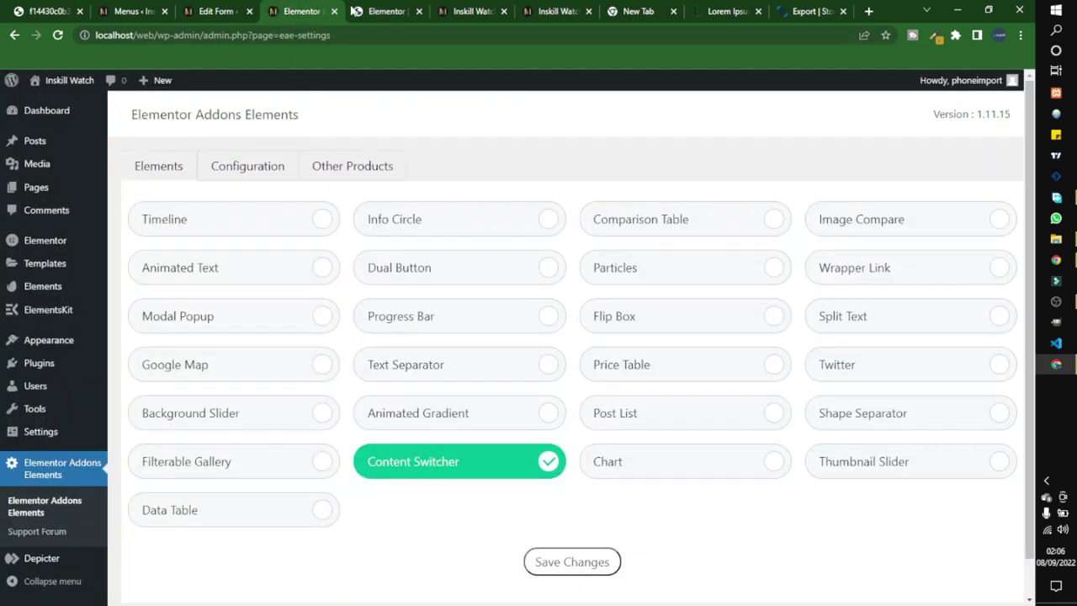
click(206, 10)
click(133, 11)
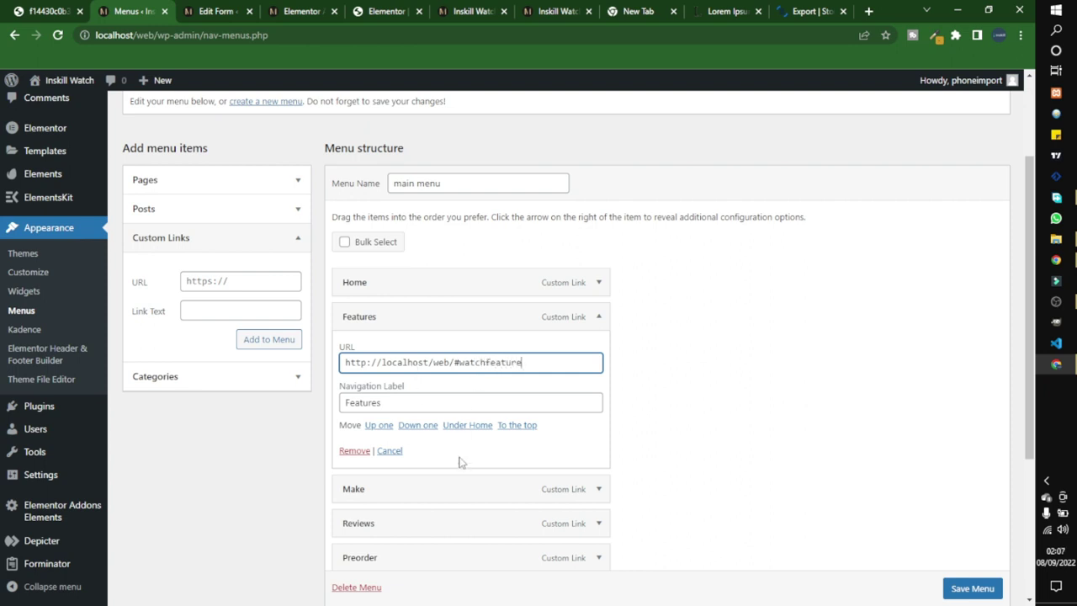
scroll(461, 444, down, 2)
click(598, 287)
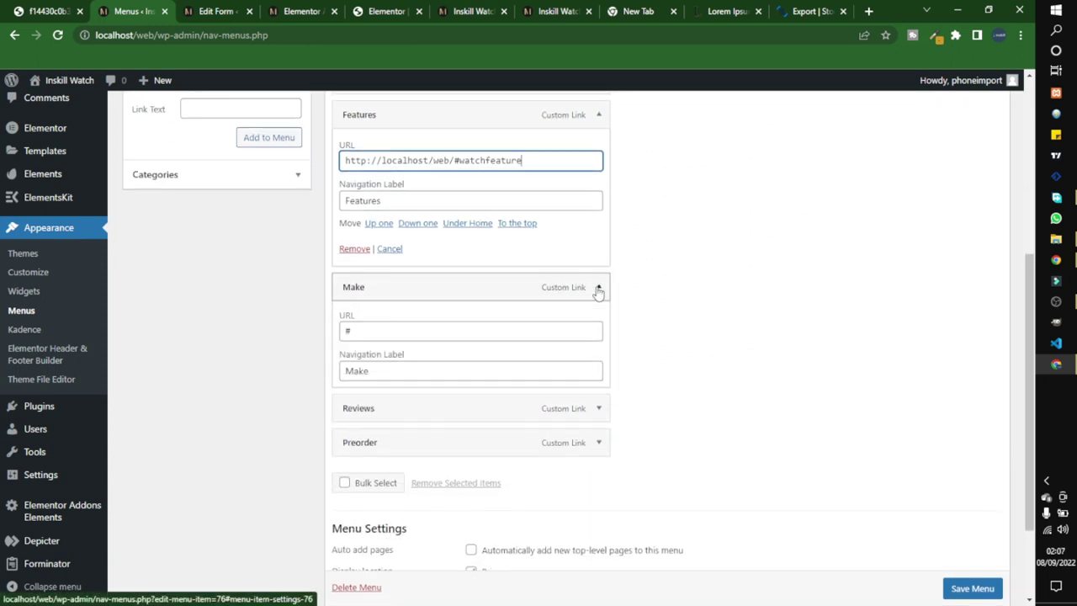
double_click(461, 336)
key(ctrl+v)
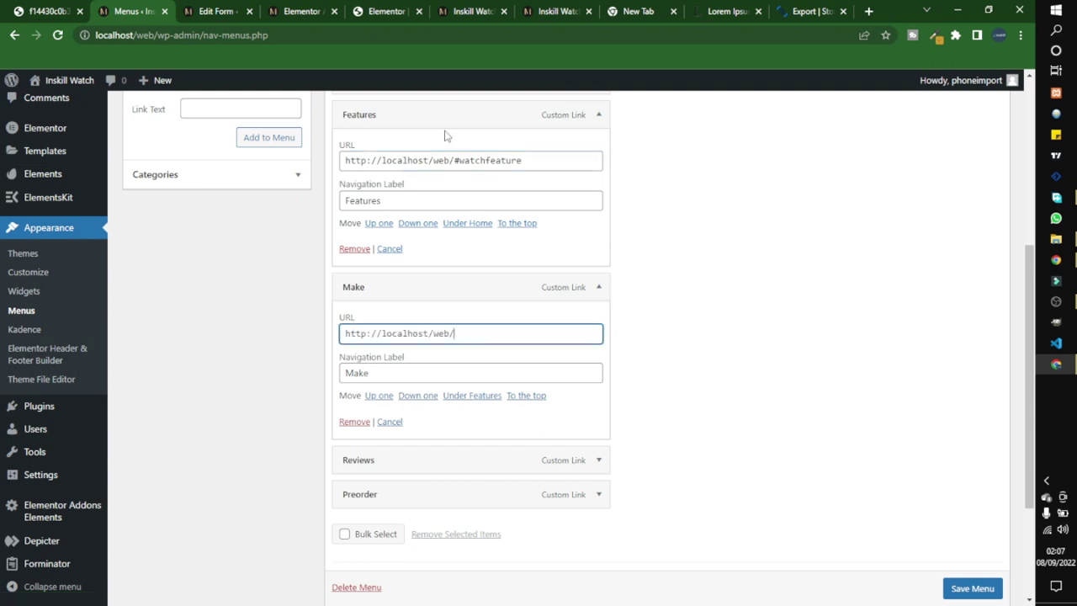
Step: Copy the anchor ID above the Metal/Leather switch in the Elementor editor and append "#watchtype" to the Make menu item's URL
click(383, 11)
scroll(480, 354, down, 6)
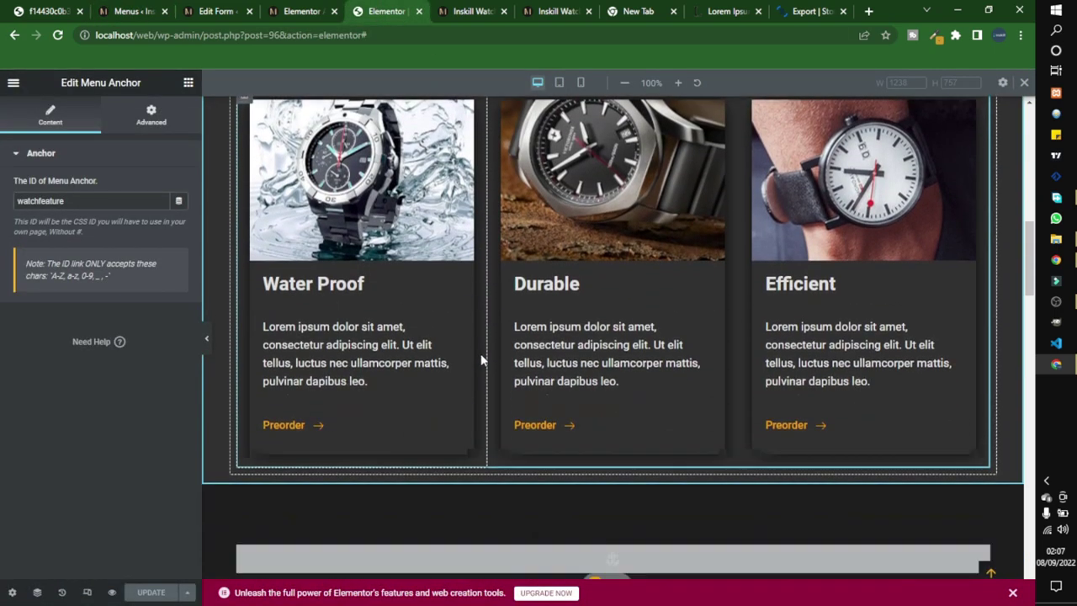
click(615, 260)
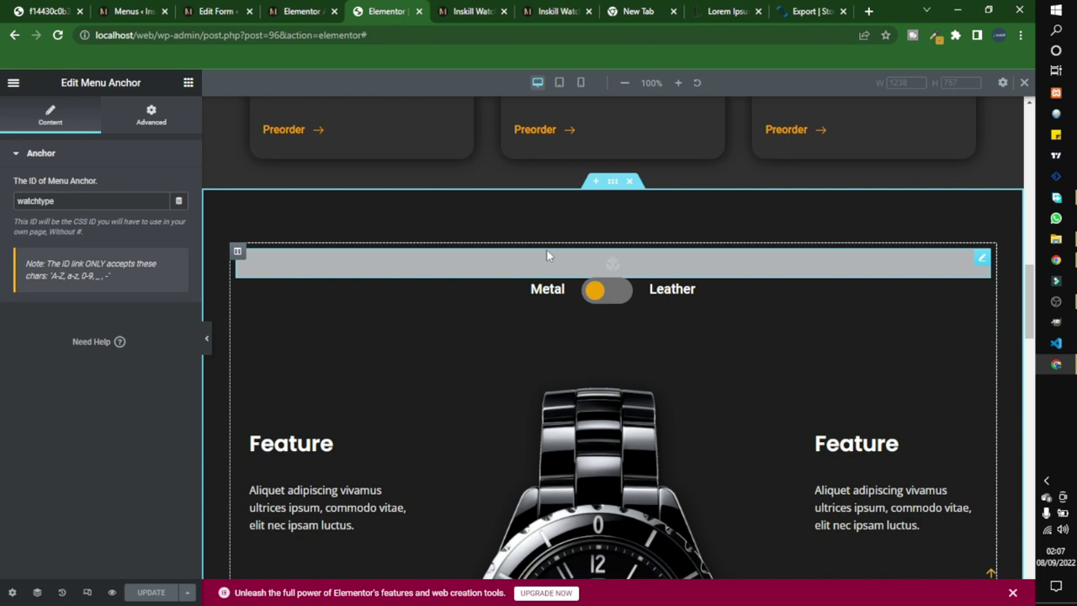
double_click(88, 200)
key(ctrl+c)
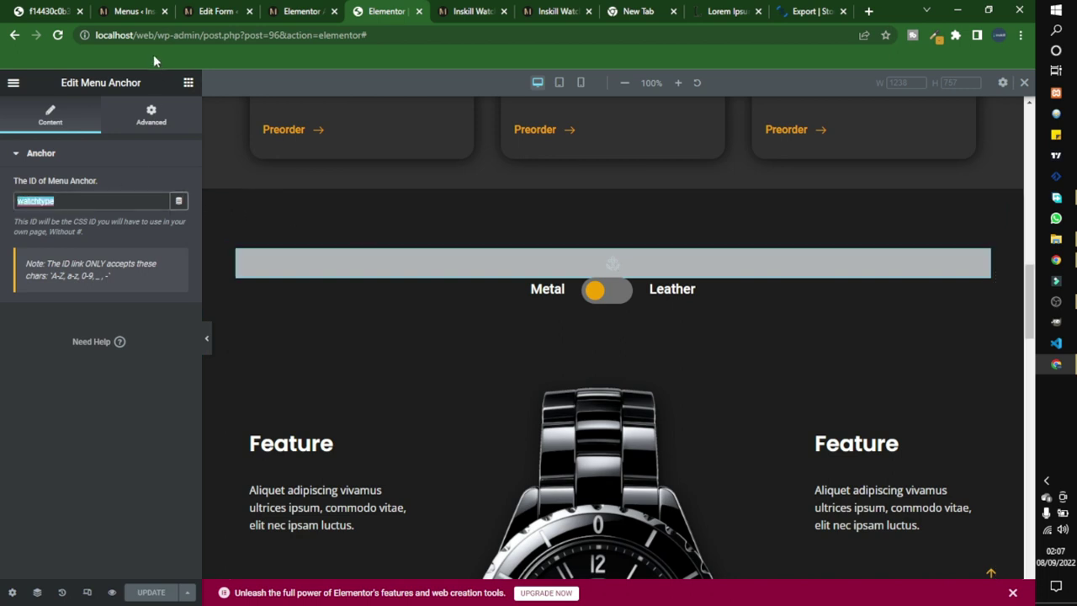
click(122, 10)
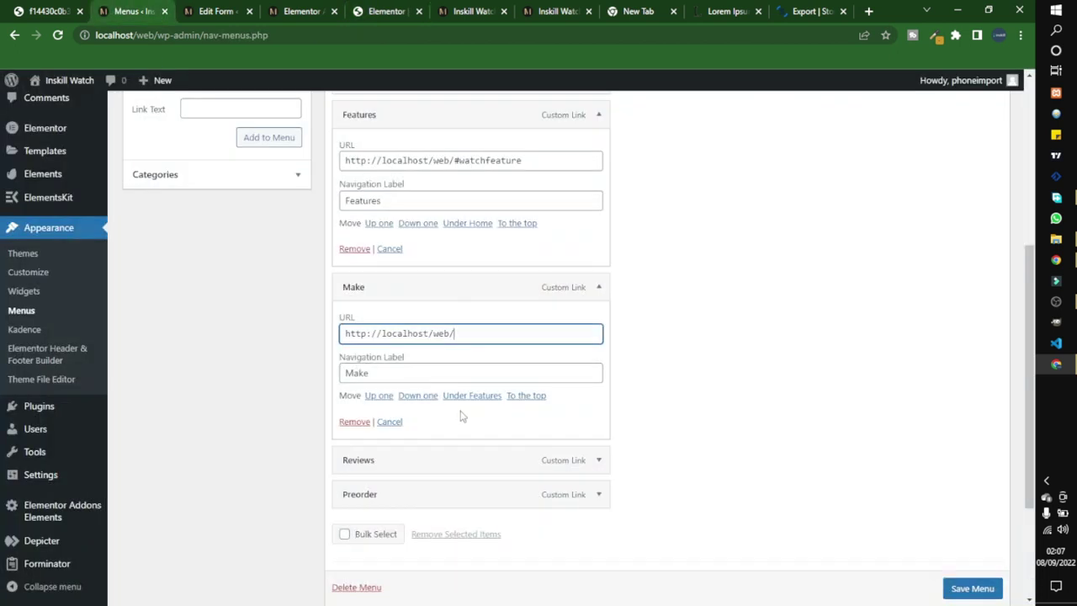
key(ctrl+v)
scroll(463, 412, down, 2)
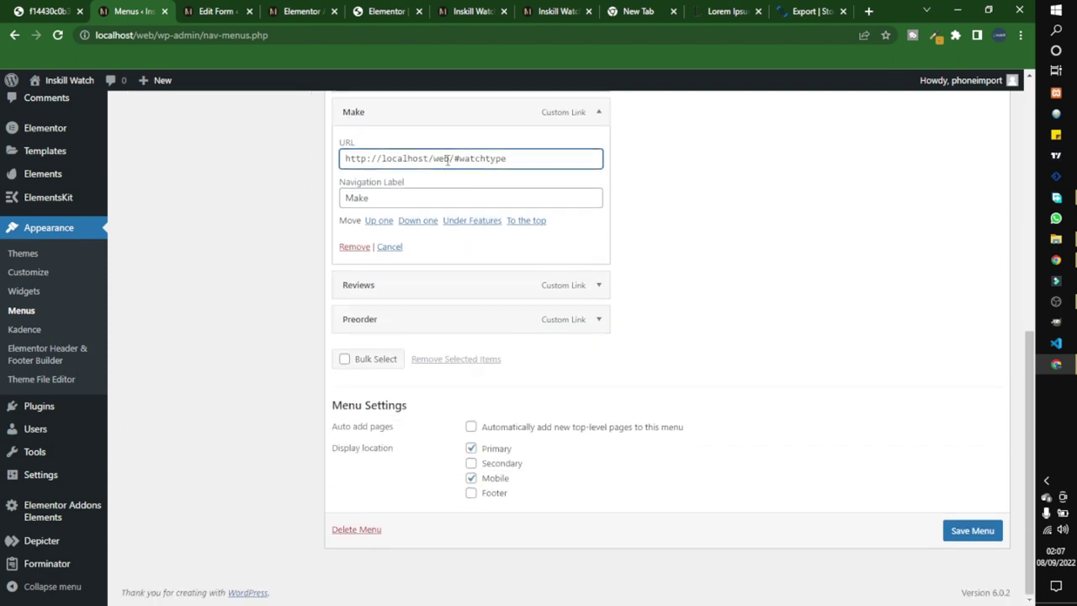
drag(451, 158, 307, 160)
key(ctrl+c)
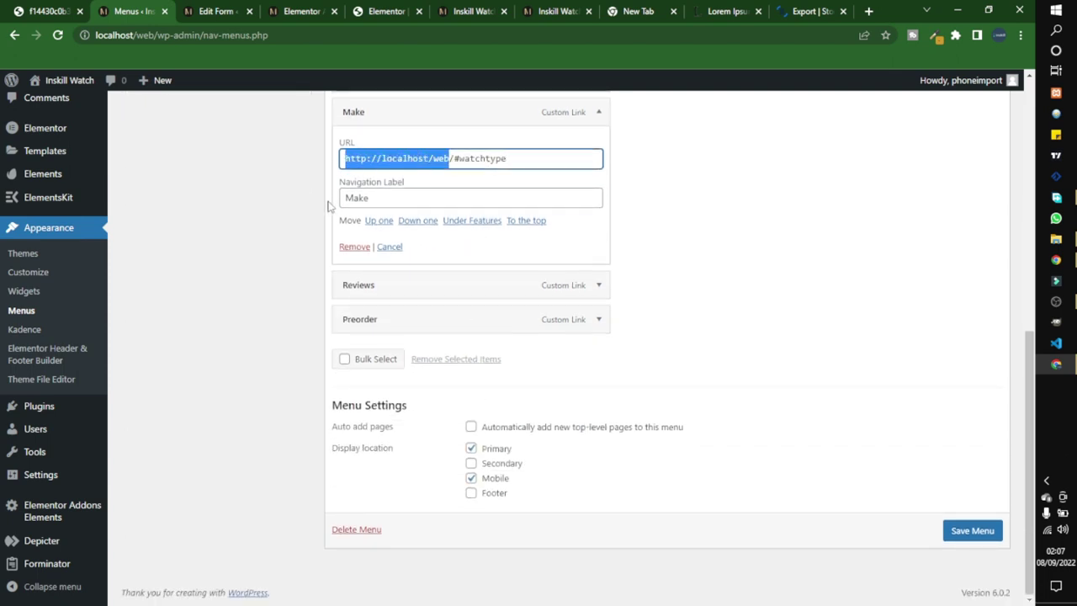
click(598, 286)
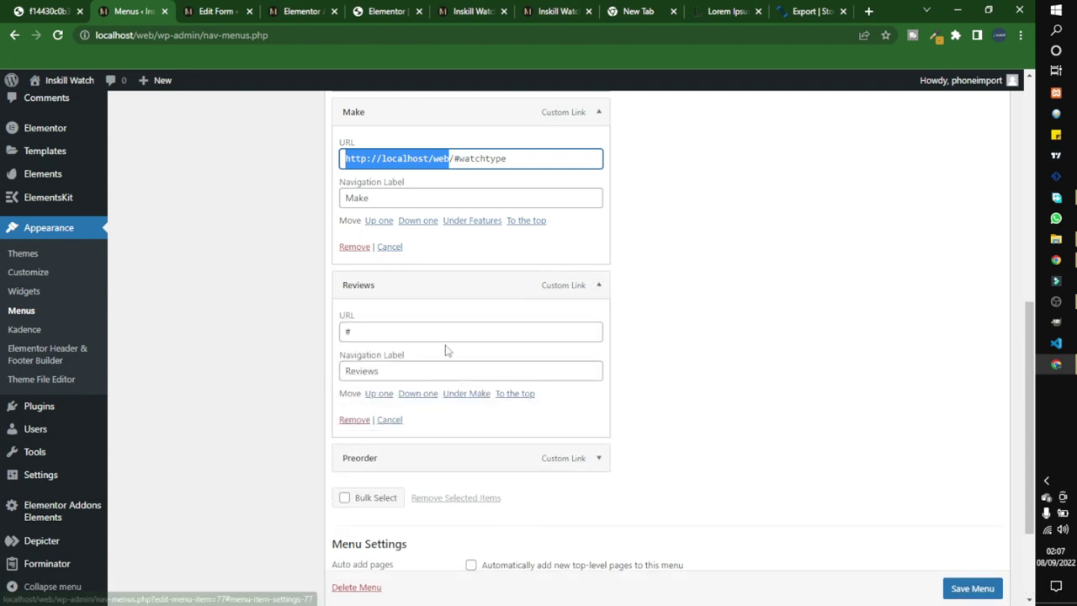
double_click(437, 332)
key(ctrl+v)
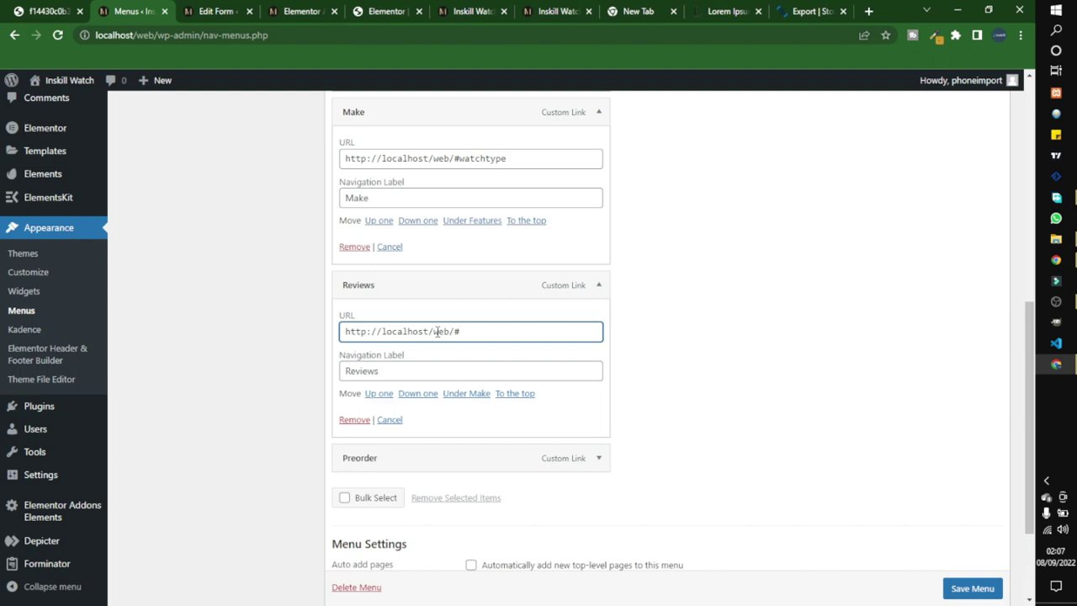
Step: Copy the Reviews section's anchor ID in the Elementor editor and append "watchreview" to the Reviews menu item's URL
click(455, 7)
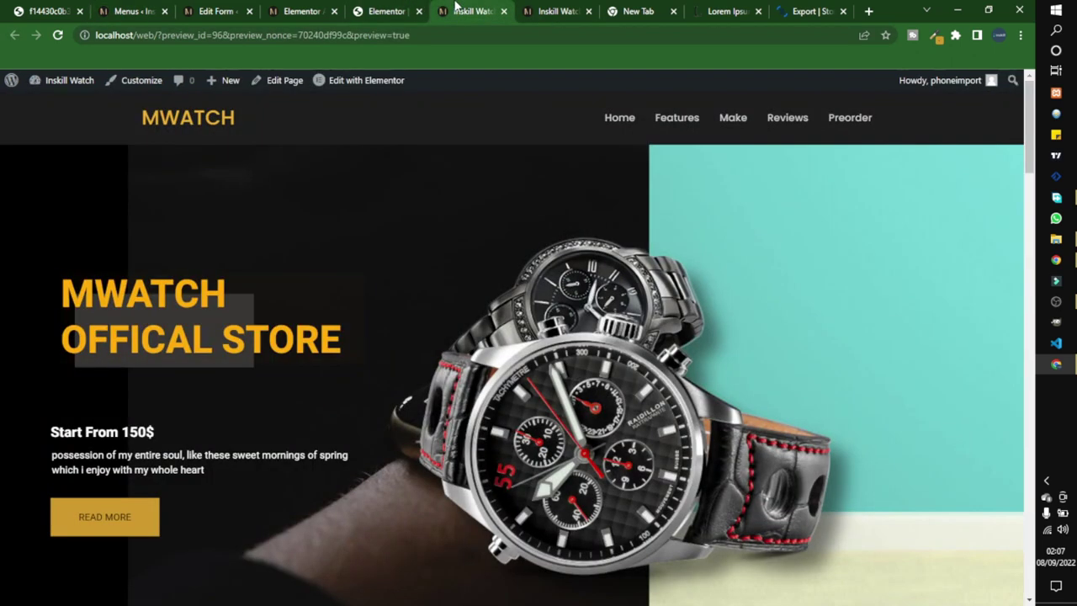
click(391, 6)
scroll(488, 282, down, 3)
scroll(488, 282, up, 3)
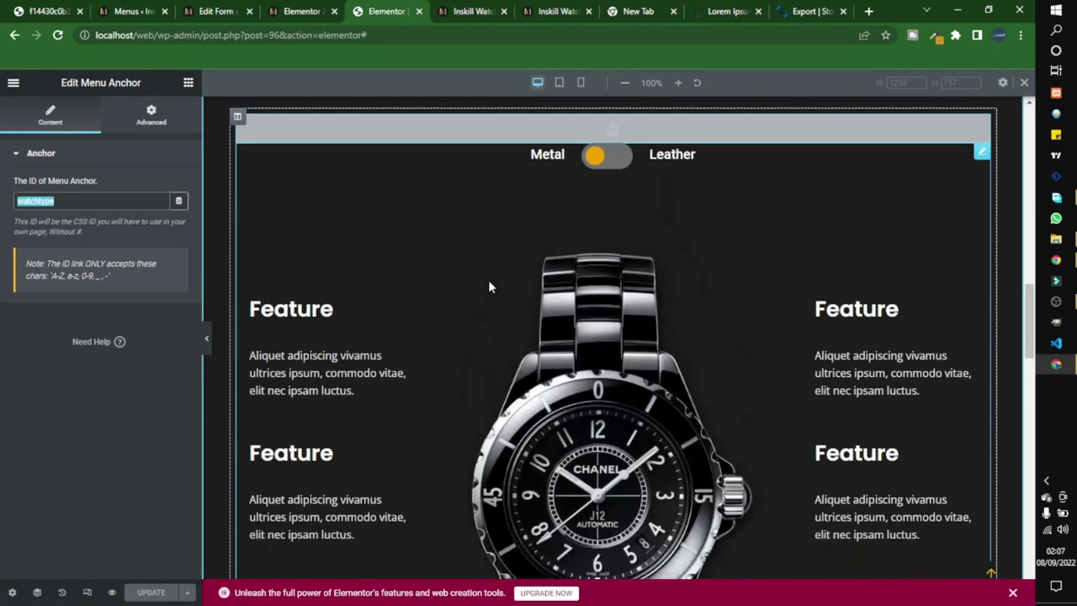
scroll(488, 282, down, 3)
scroll(488, 286, down, 5)
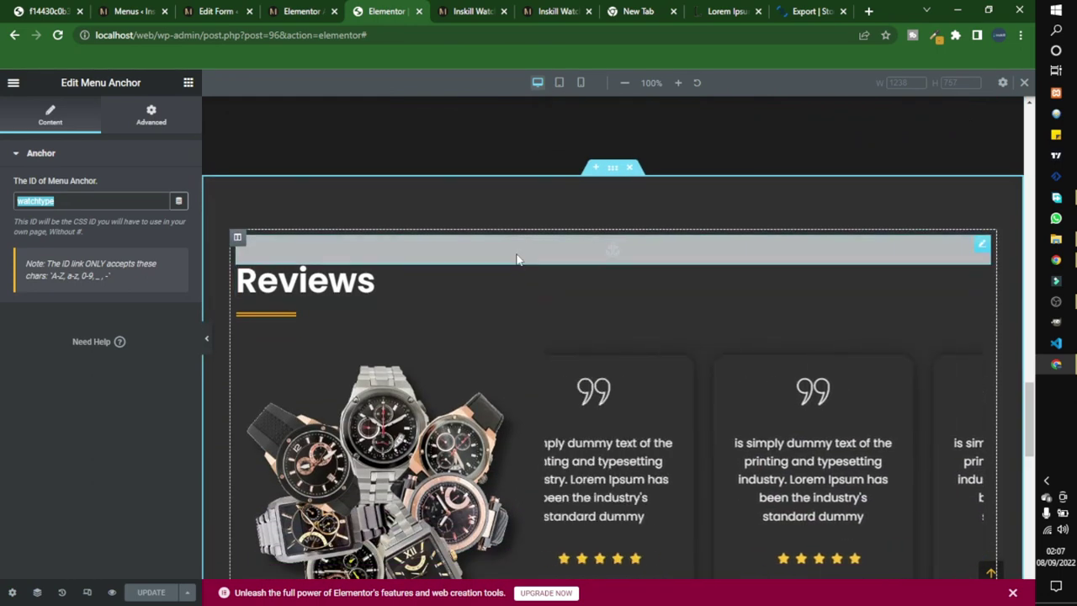
click(517, 252)
double_click(122, 202)
key(ctrl+c)
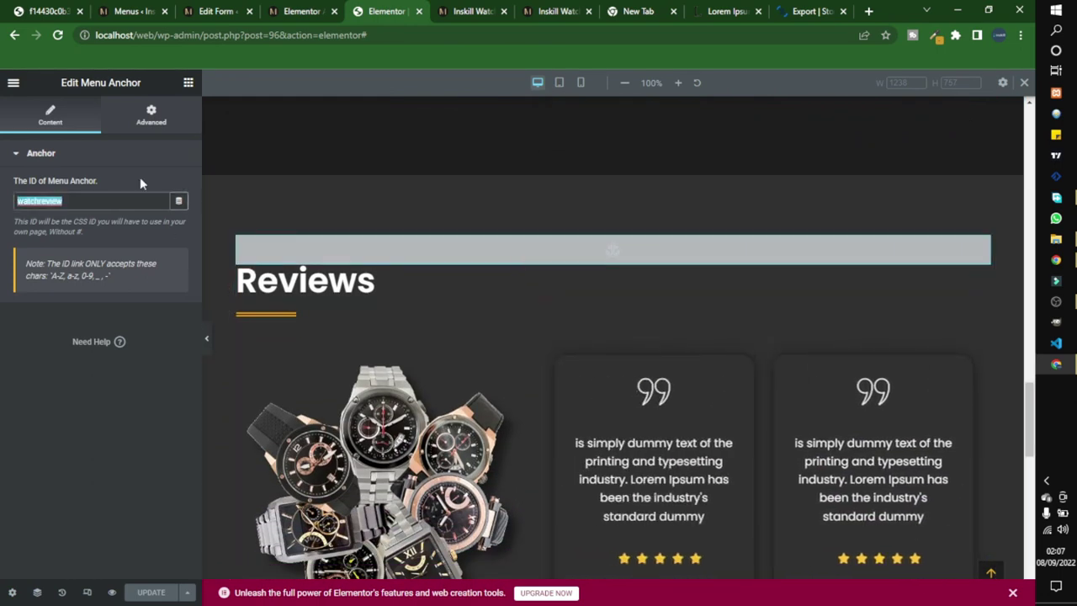
click(133, 11)
key(ctrl+v)
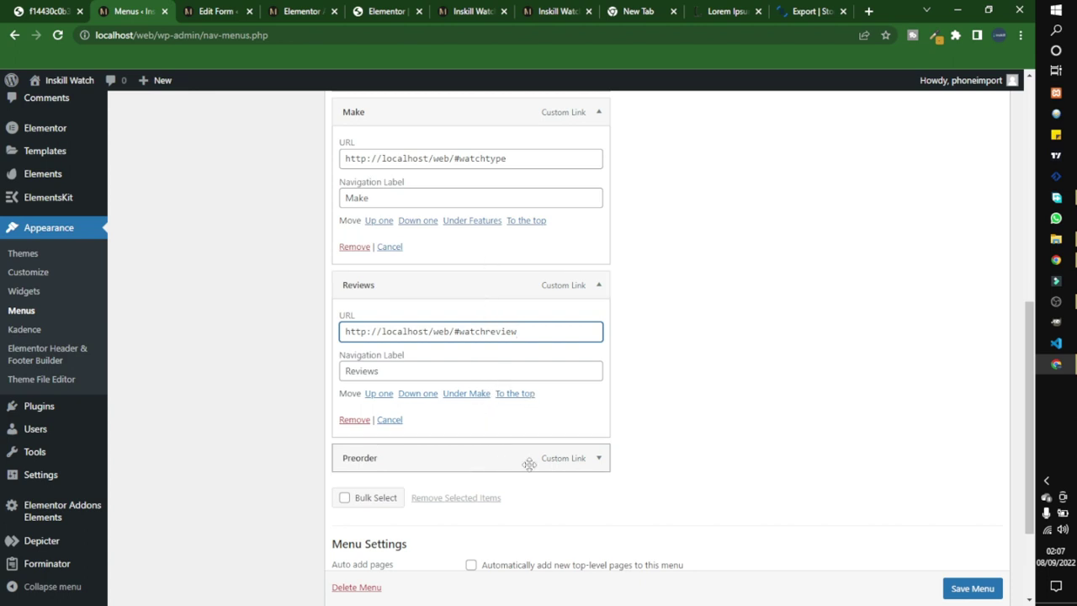
drag(452, 332, 320, 340)
key(ctrl+c)
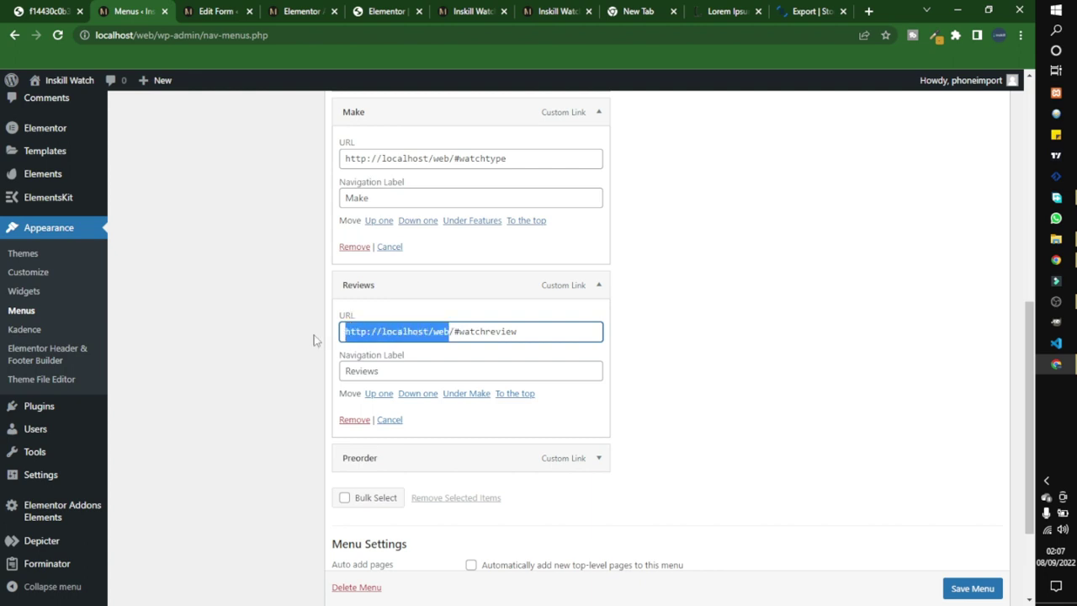
click(598, 459)
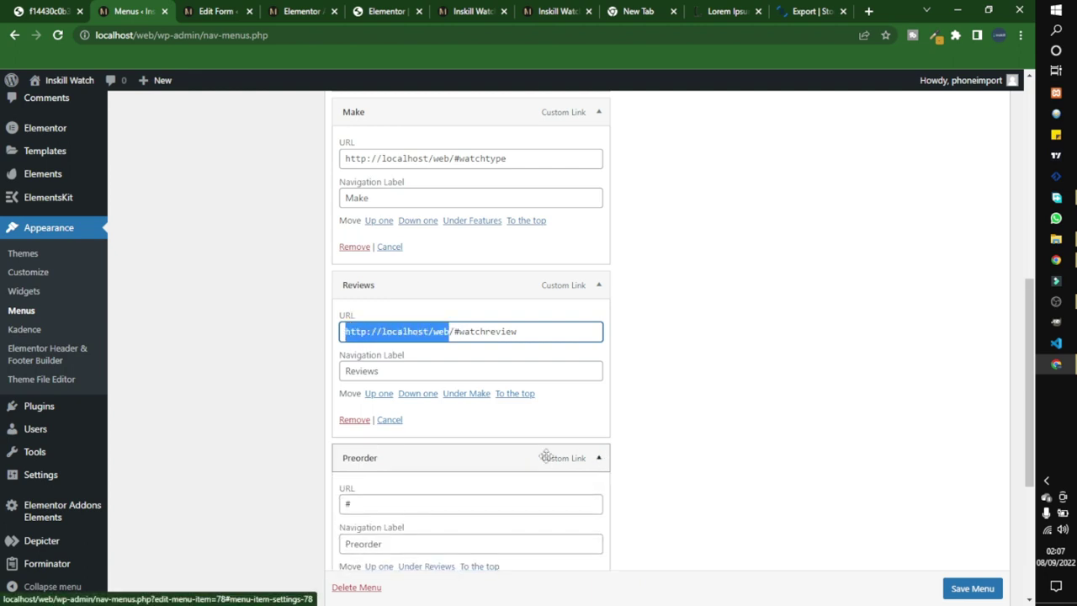
double_click(484, 502)
key(ctrl+v)
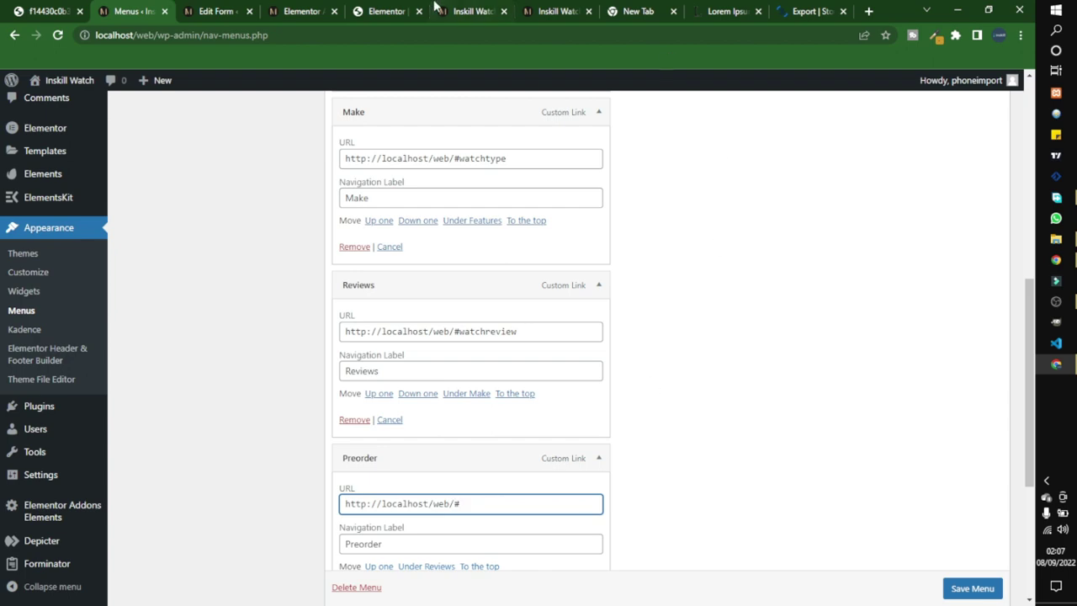
Step: Copy the menu anchor ID of the Pre-Order section in the Elementor editor
click(395, 11)
scroll(475, 367, down, 5)
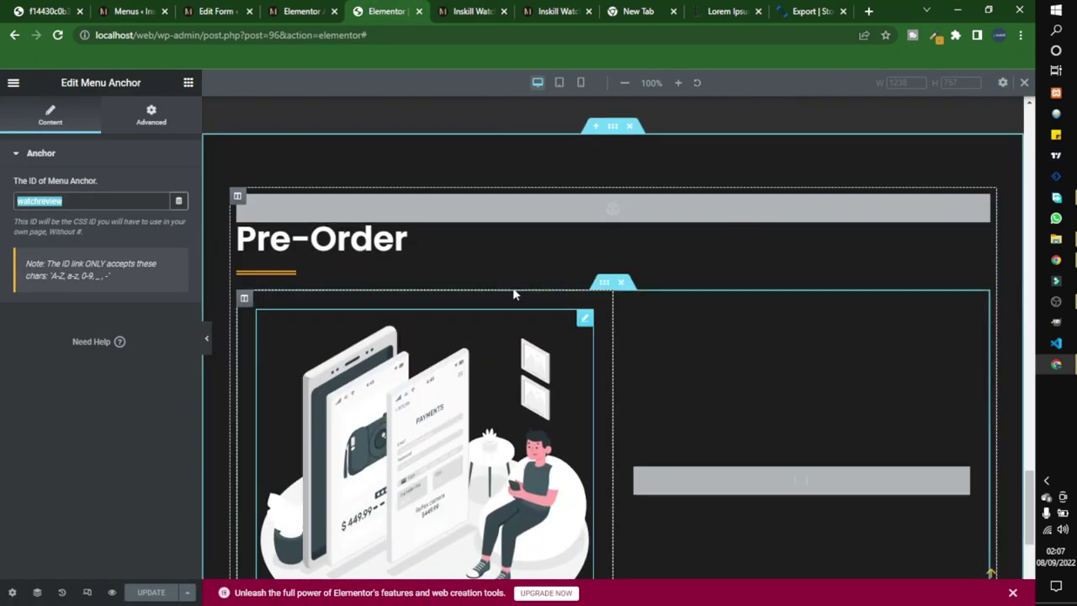
text(watchorder)
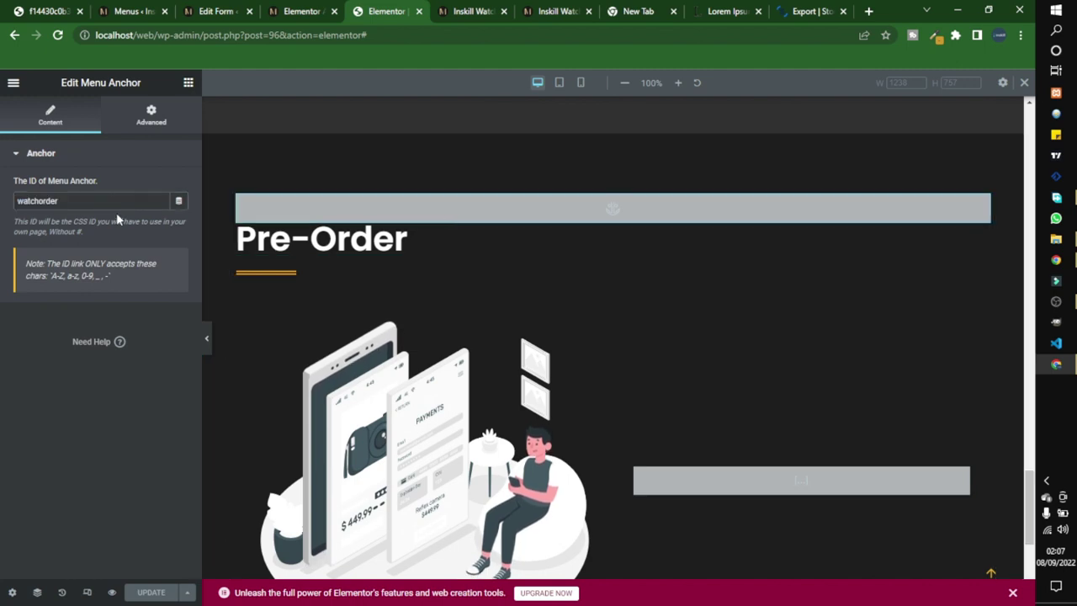
key(ctrl+a)
key(ctrl+c)
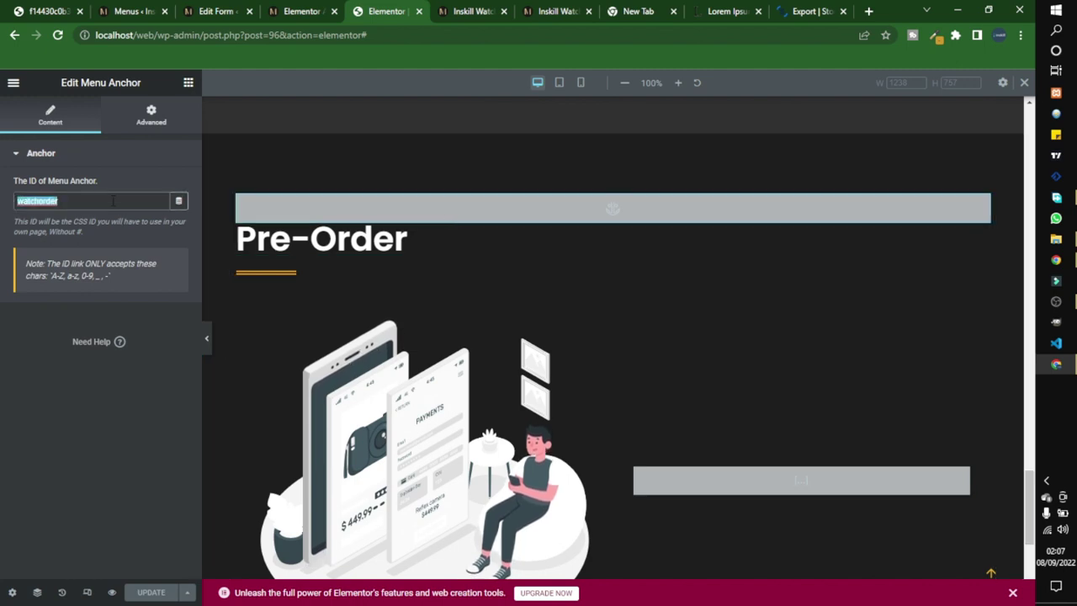
Step: Append the copied ID "watchorder" to the Preorder menu item's URL and save the main menu
click(276, 14)
click(150, 7)
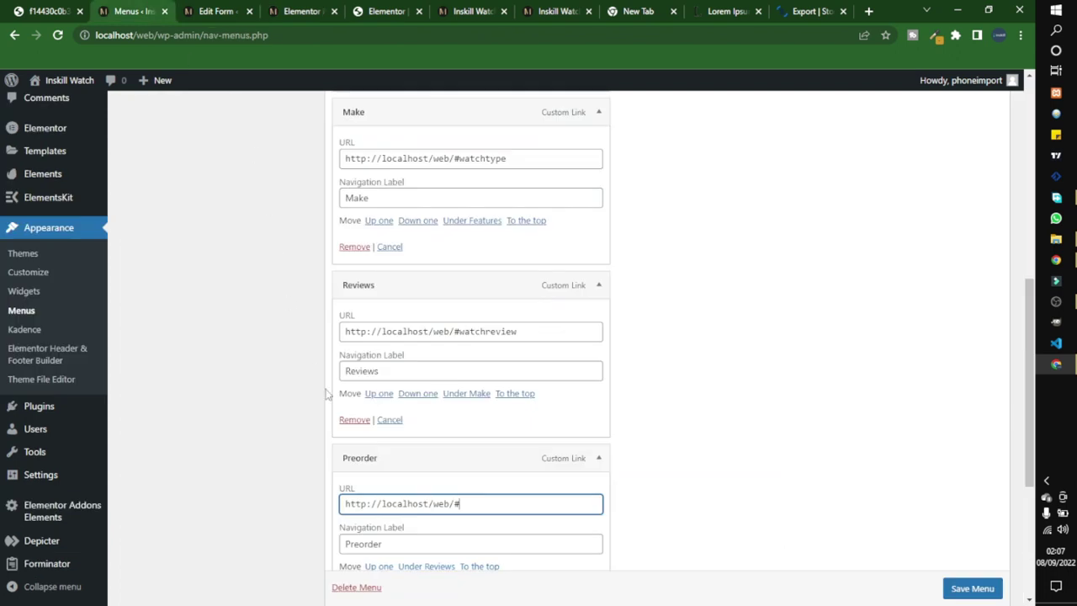
key(ctrl+v)
click(973, 588)
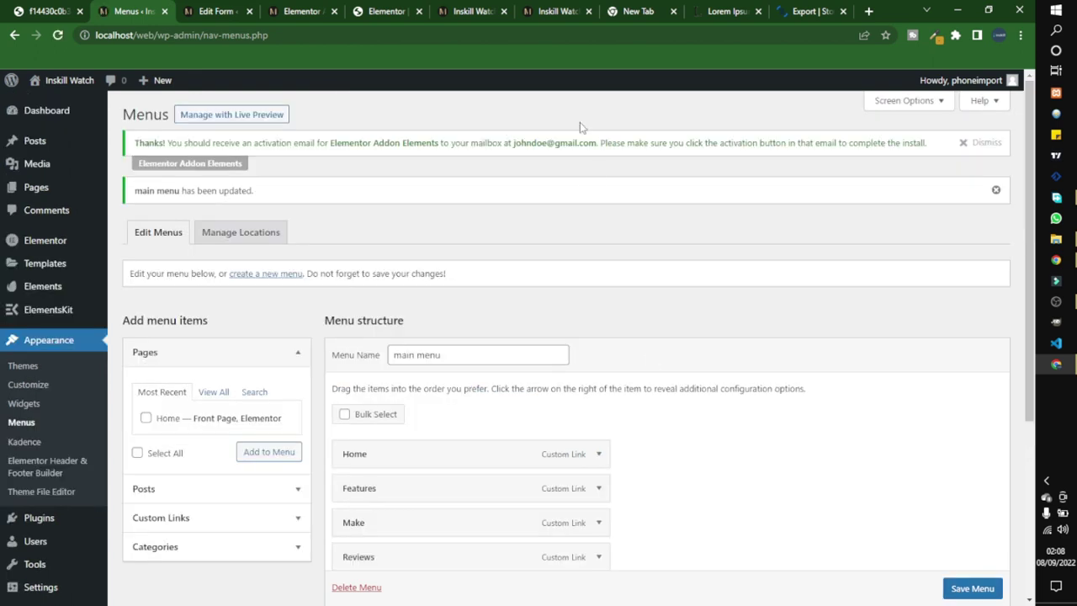
Step: Reload the live homepage and test the Features and Make navigation links
click(555, 6)
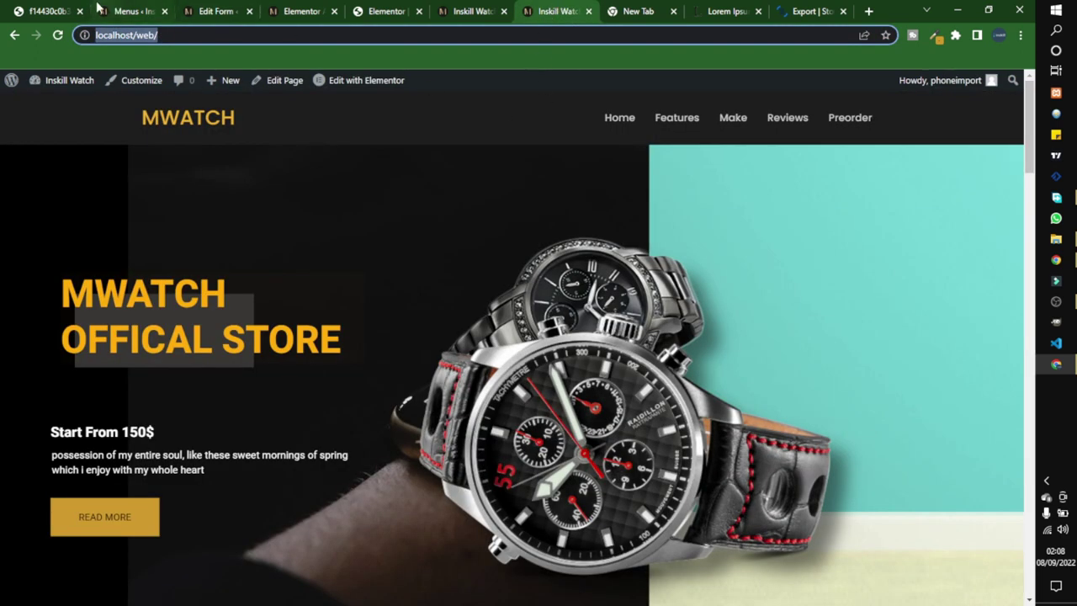
click(59, 36)
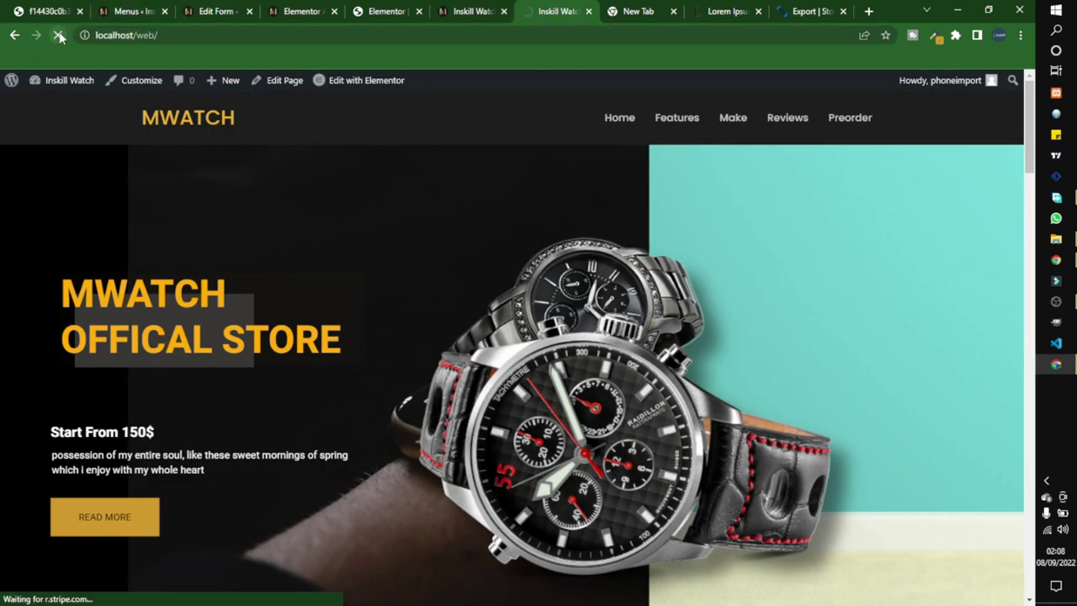
click(669, 122)
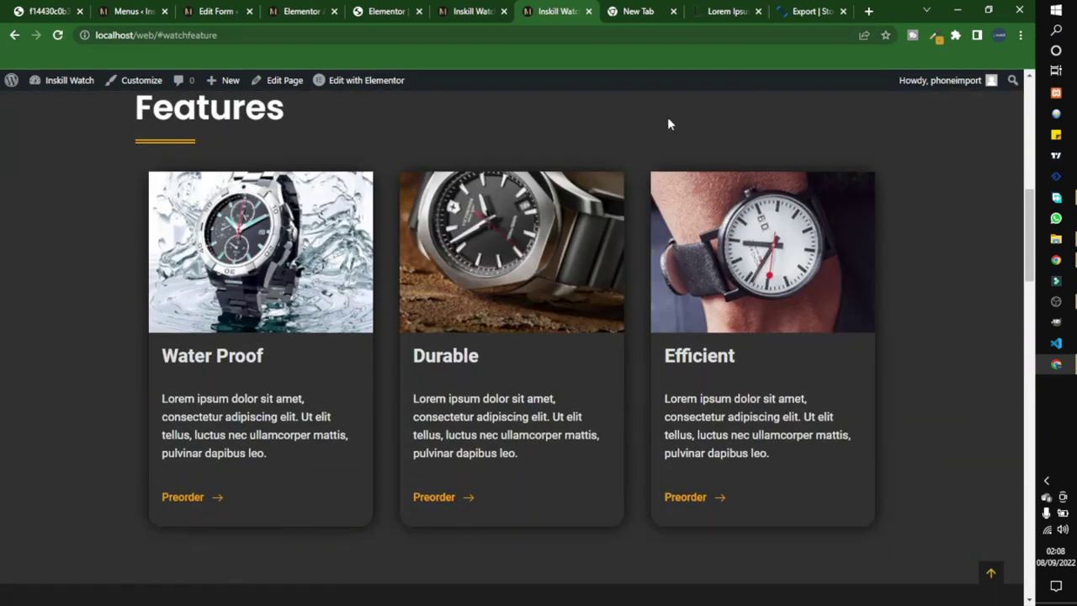
scroll(667, 119, up, 1)
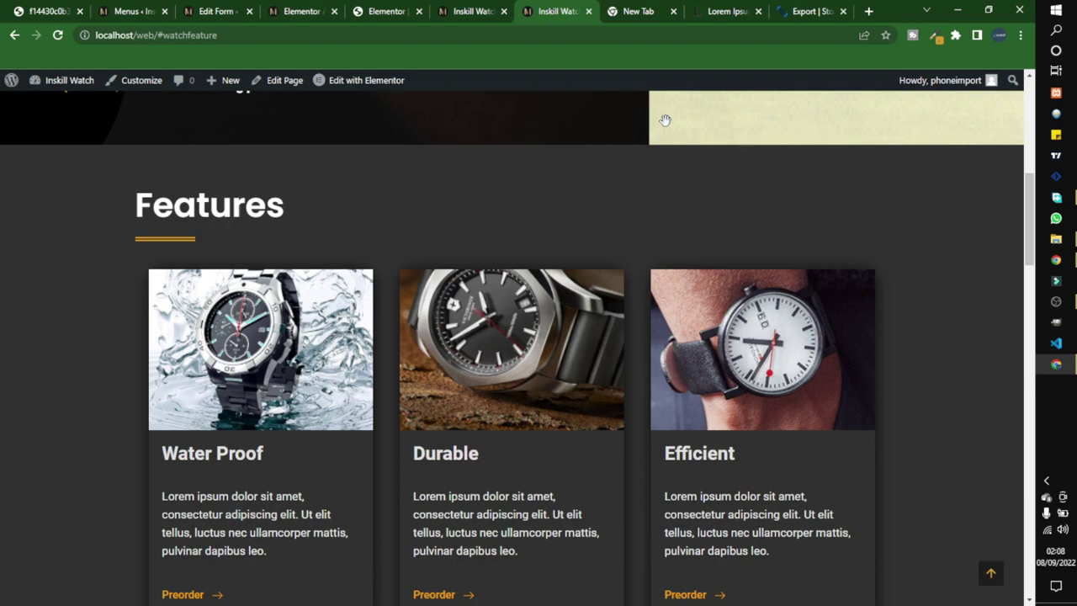
scroll(673, 122, up, 5)
click(728, 115)
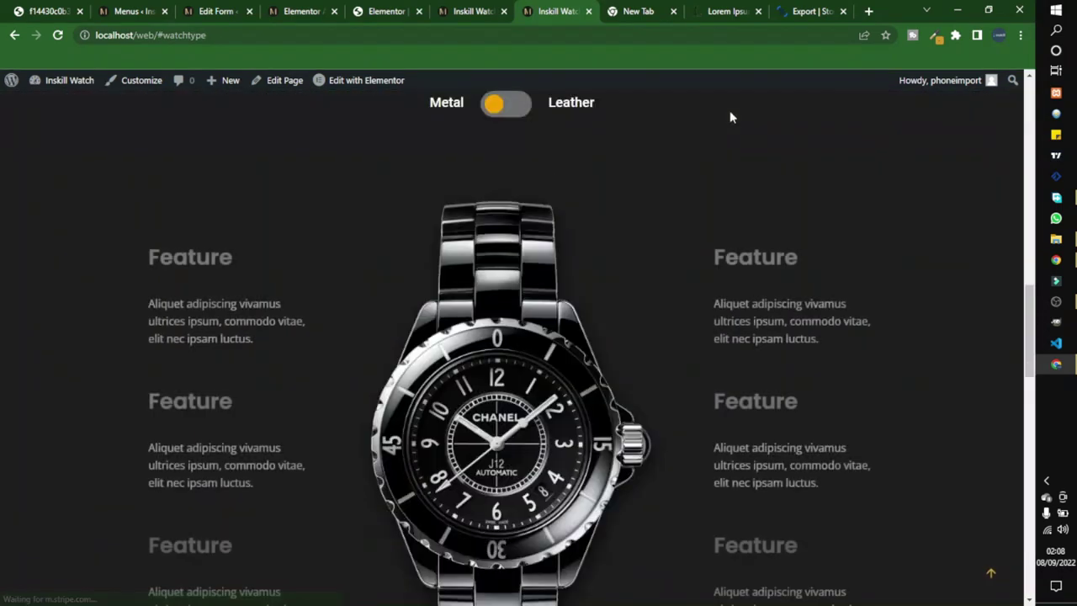
scroll(715, 124, up, 5)
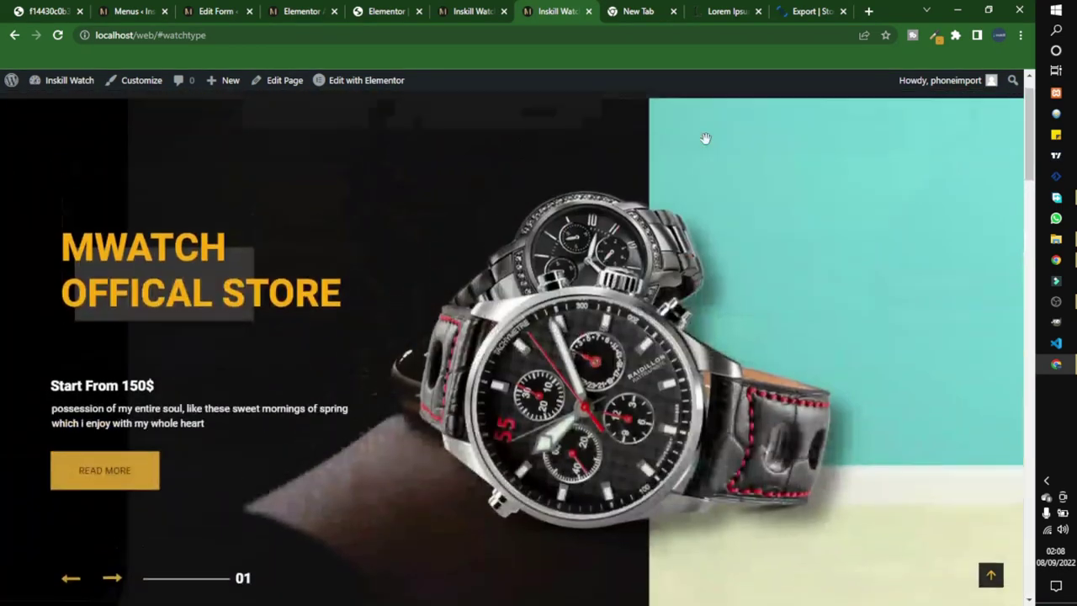
scroll(723, 143, down, 5)
scroll(740, 149, up, 6)
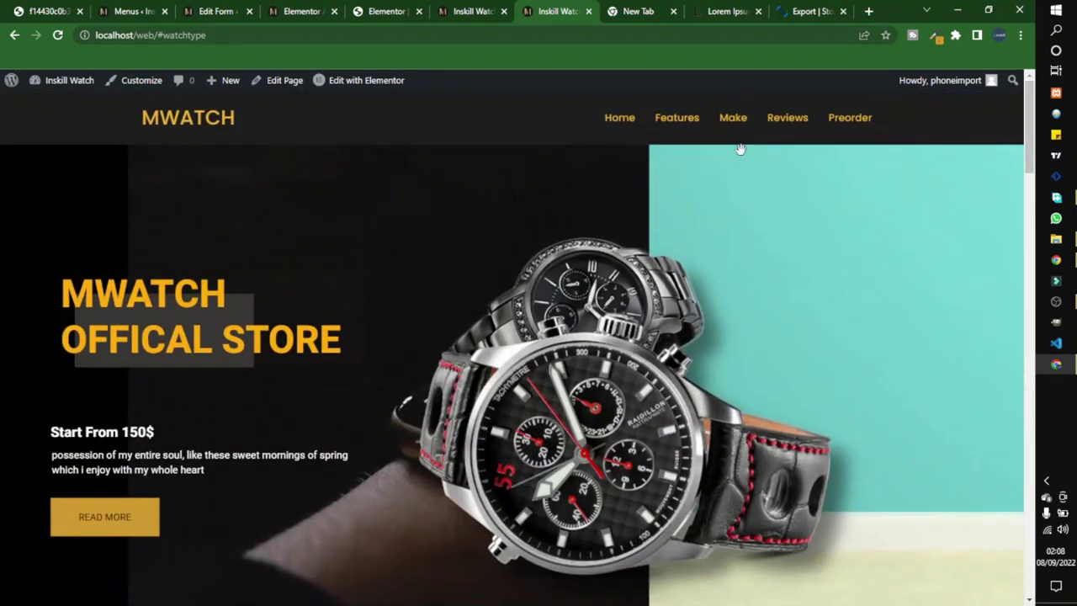
Step: Test the Reviews and Preorder navigation links on the live homepage, returning to the page's header after each
click(806, 123)
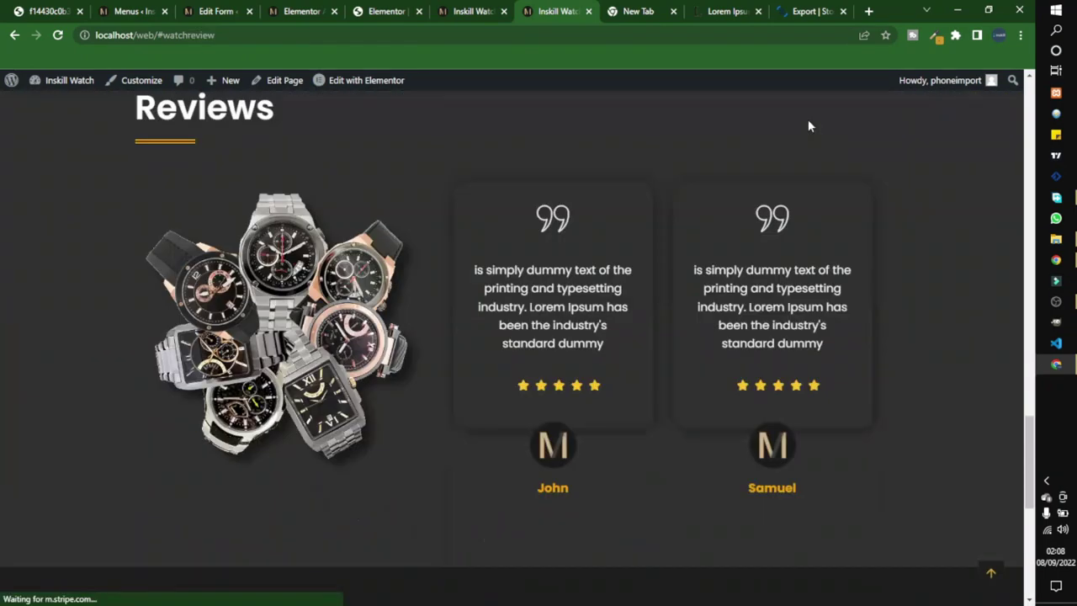
scroll(820, 222, up, 10)
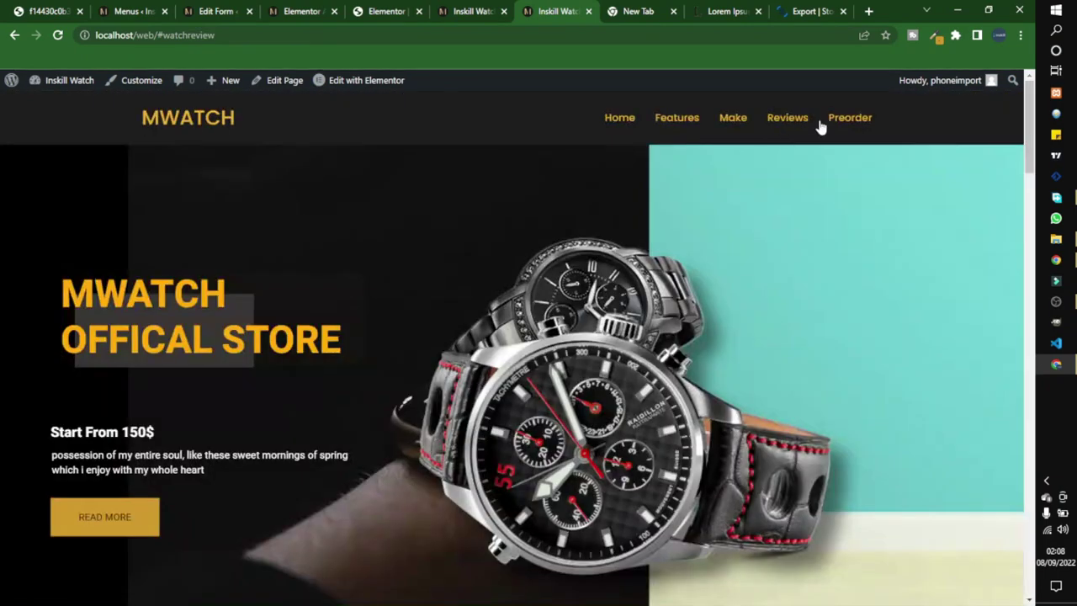
click(839, 122)
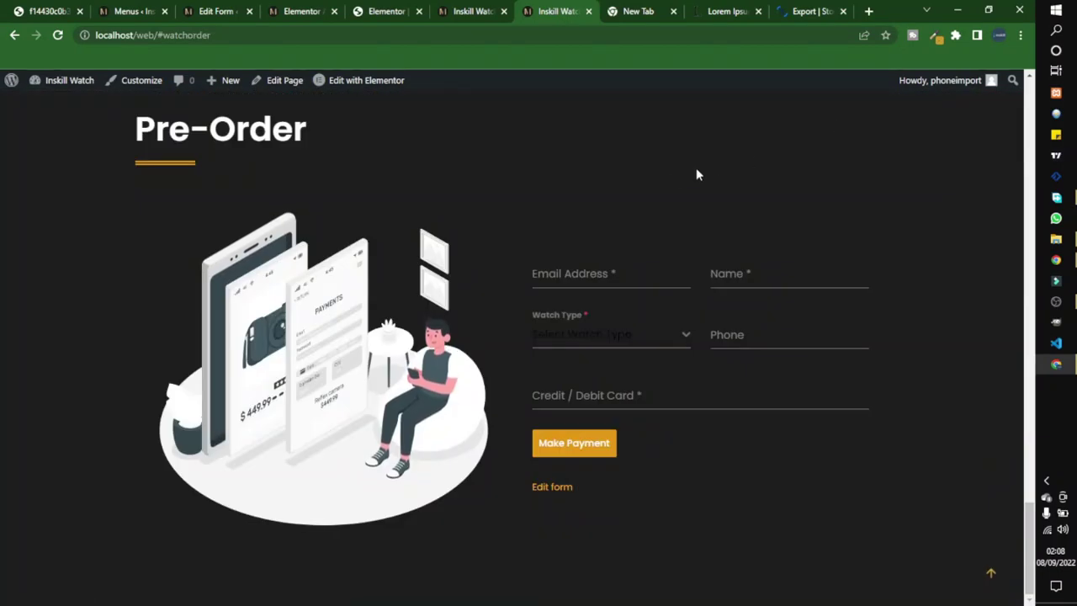
scroll(555, 218, up, 1)
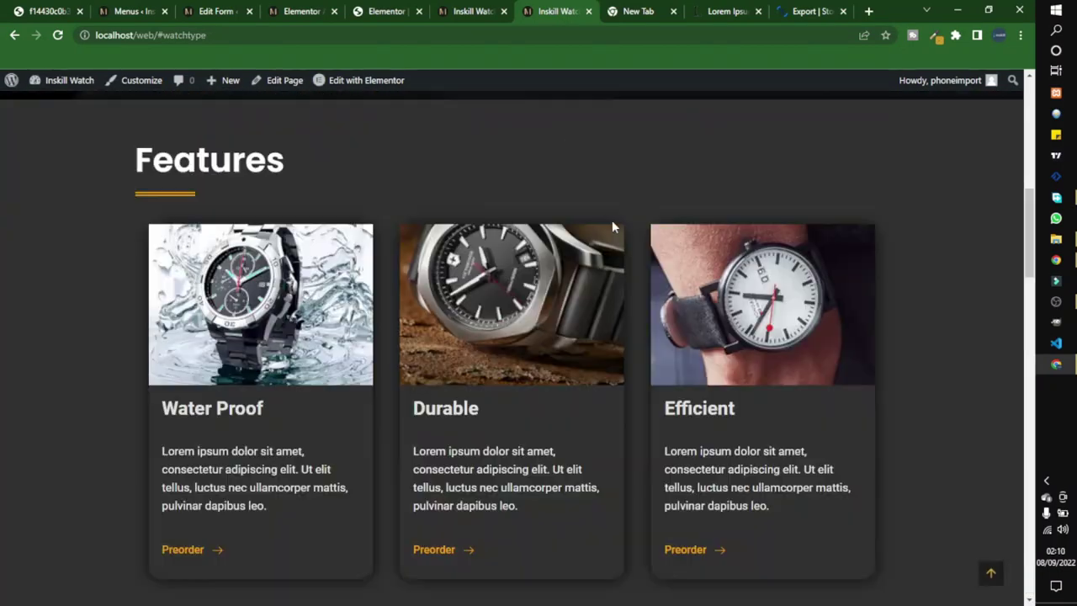
scroll(611, 220, up, 5)
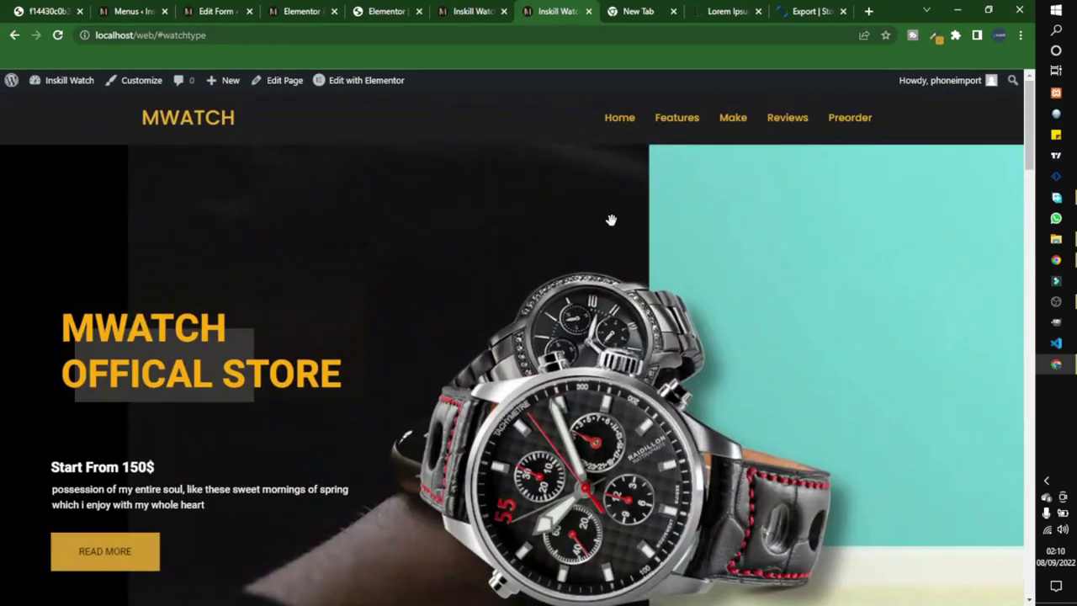
Step: Test the Reviews navigation link and the scroll-to-top button on the live homepage, including from the Features section
click(767, 120)
scroll(743, 197, up, 5)
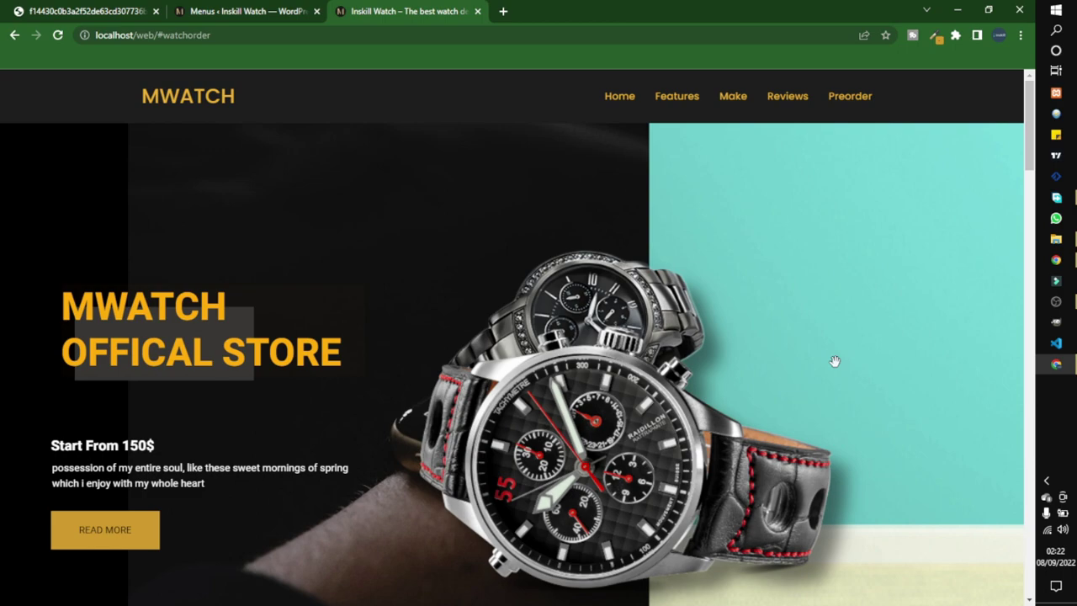
click(789, 104)
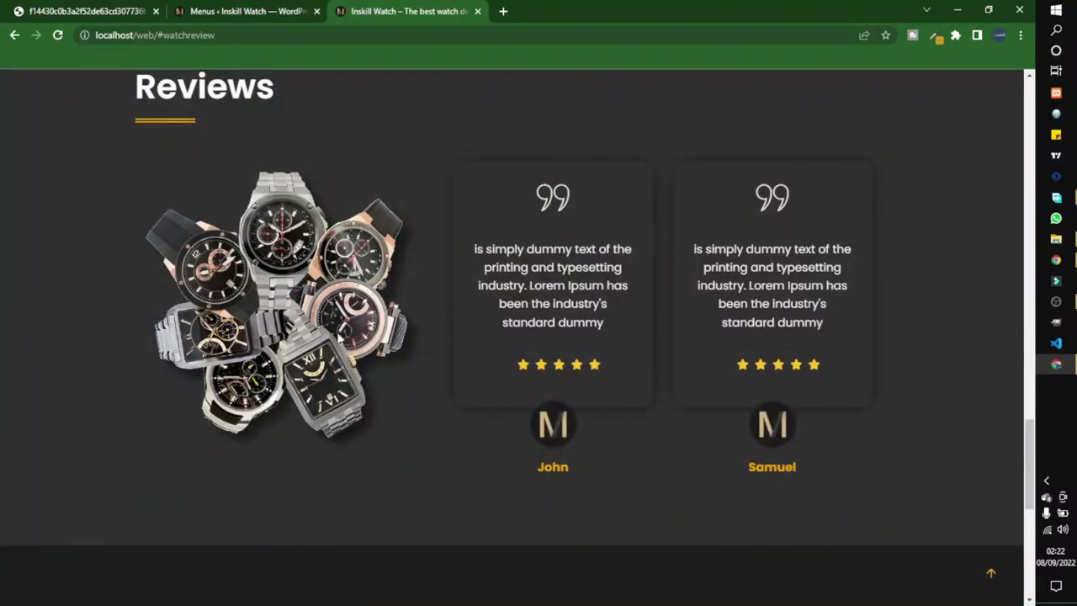
click(992, 578)
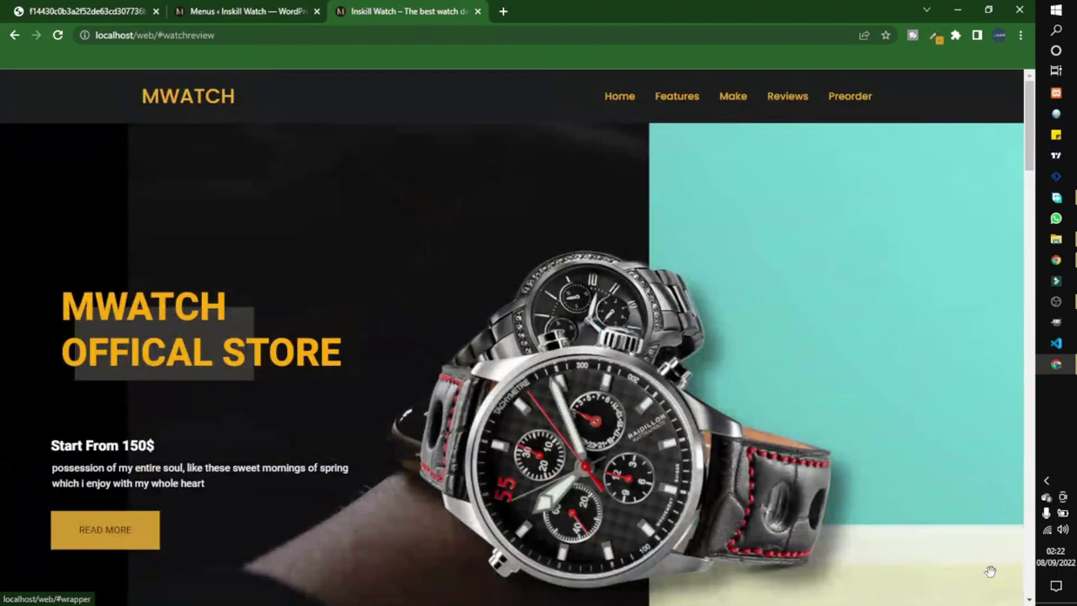
scroll(841, 528, down, 5)
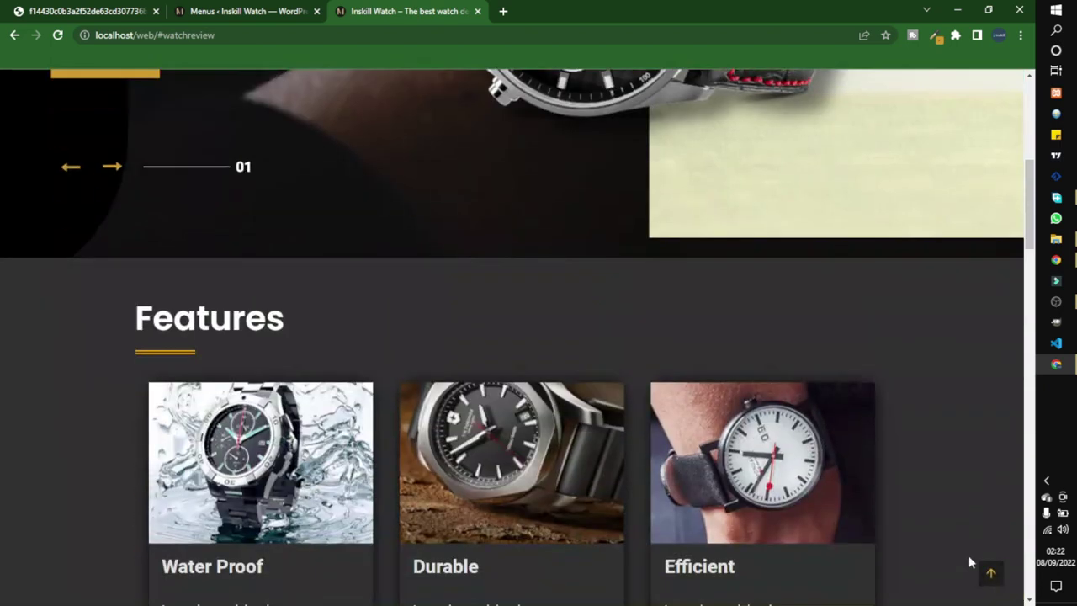
click(990, 577)
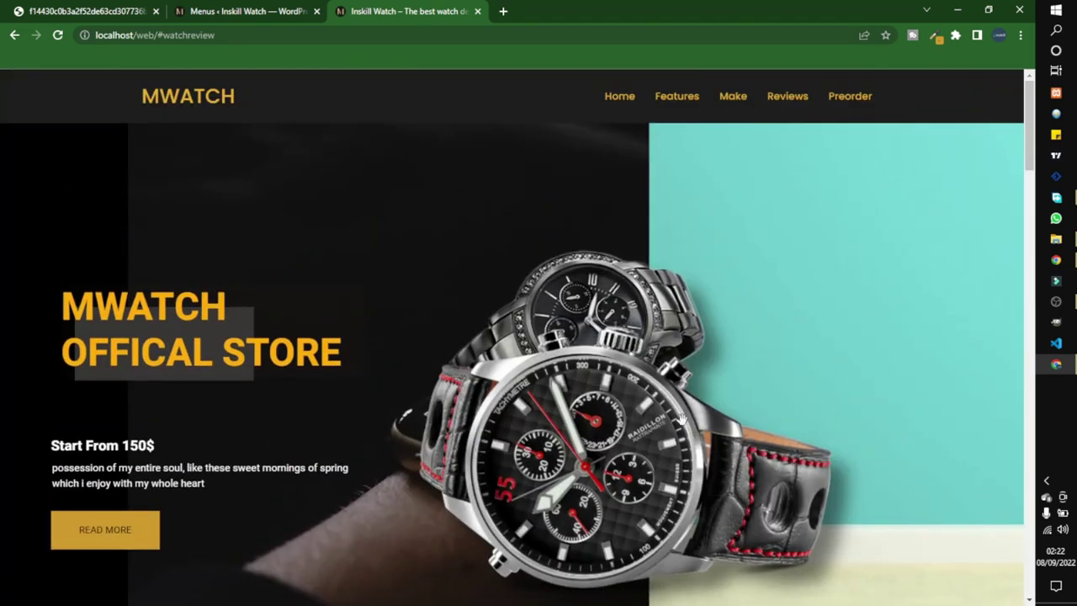
Step: Return to the WordPress Menus page and open the theme Customizer in a new browser tab
click(221, 11)
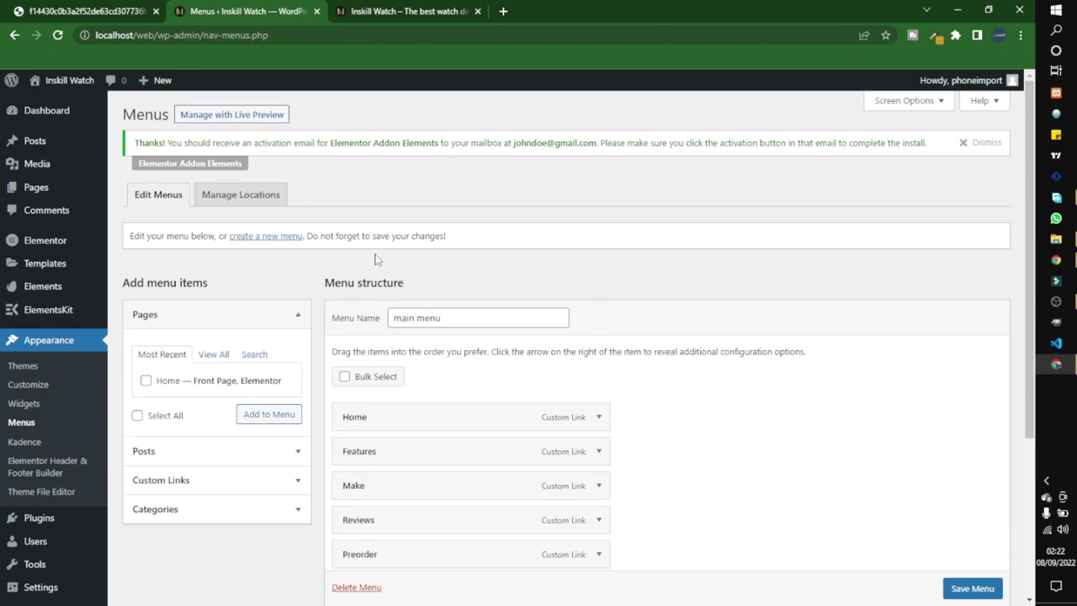
right_click(32, 392)
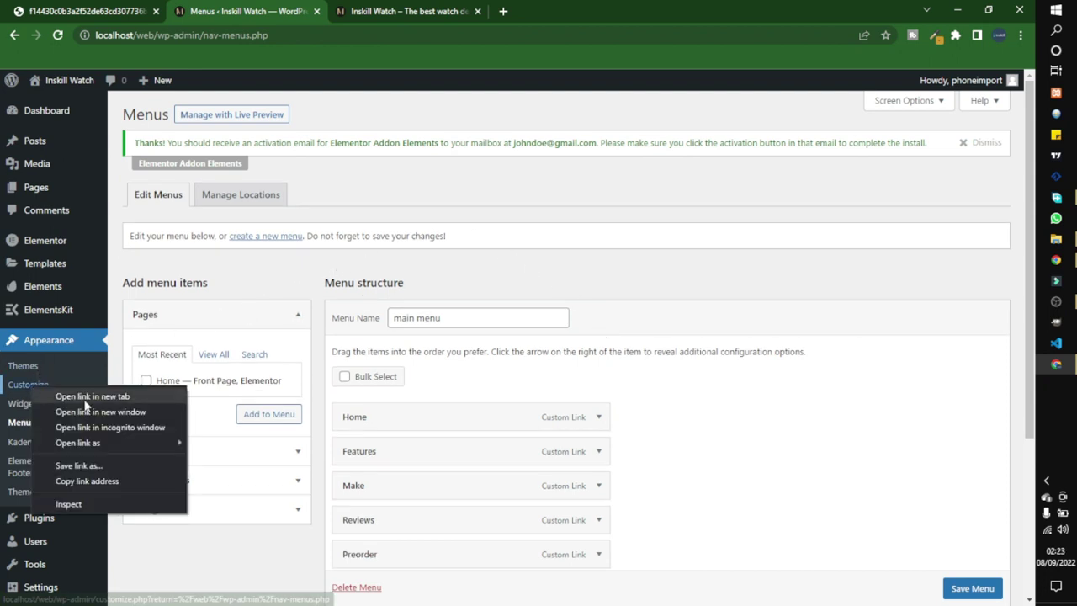
click(84, 394)
click(411, 10)
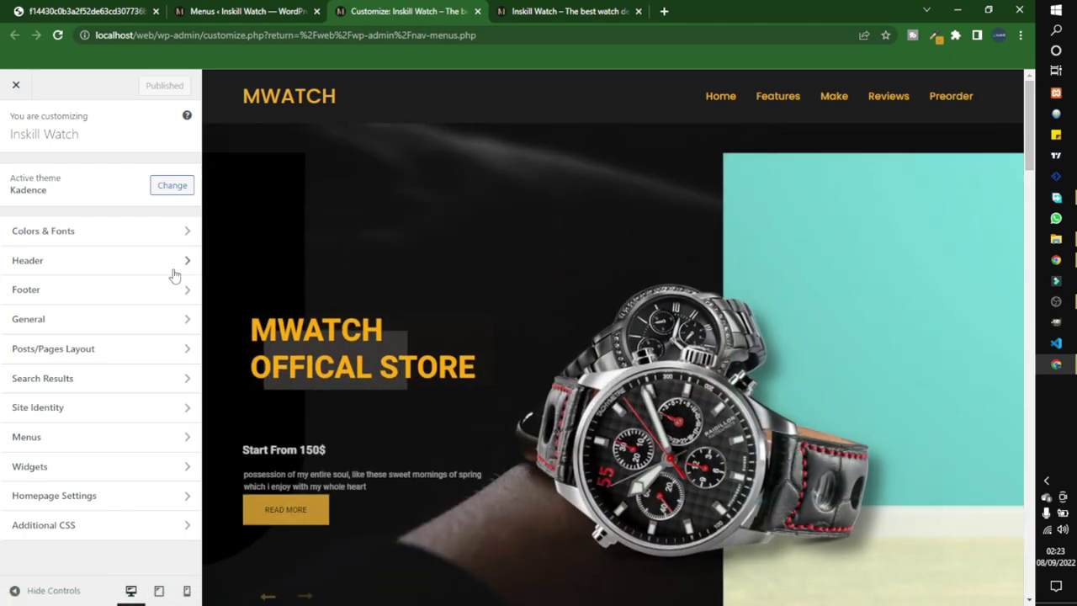
Step: Open the General Scroll To Top settings, switch Enable Scroll To Top off and back on, and review its options
click(92, 318)
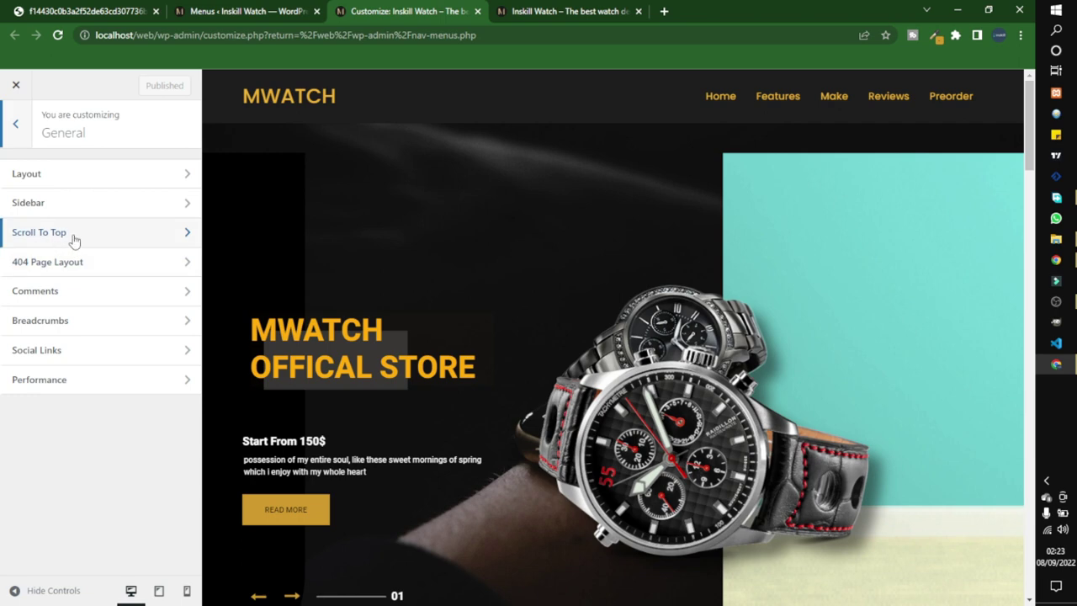
click(32, 238)
click(34, 207)
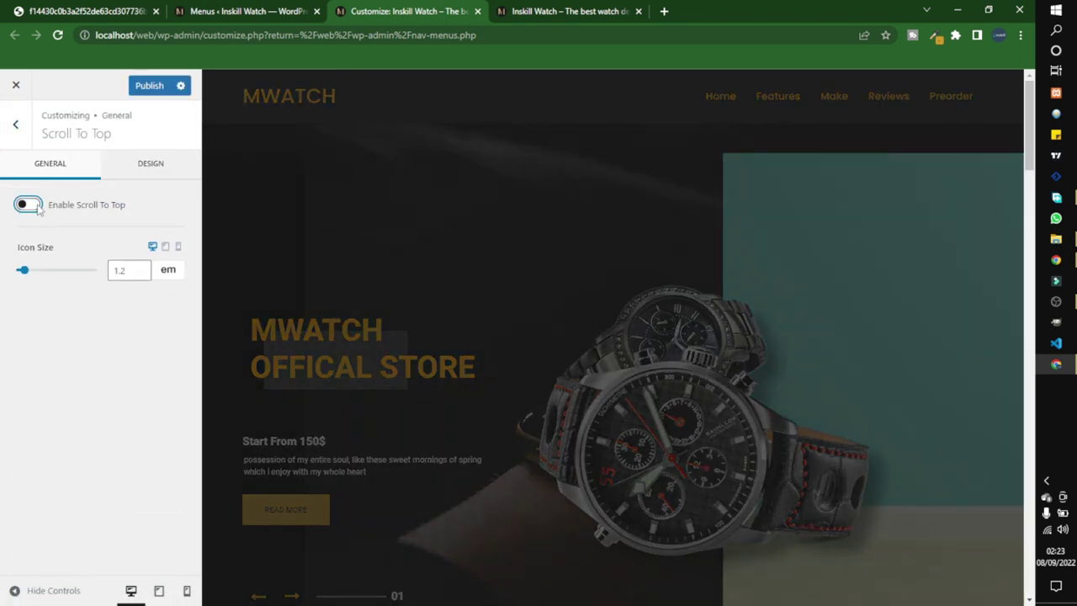
click(31, 206)
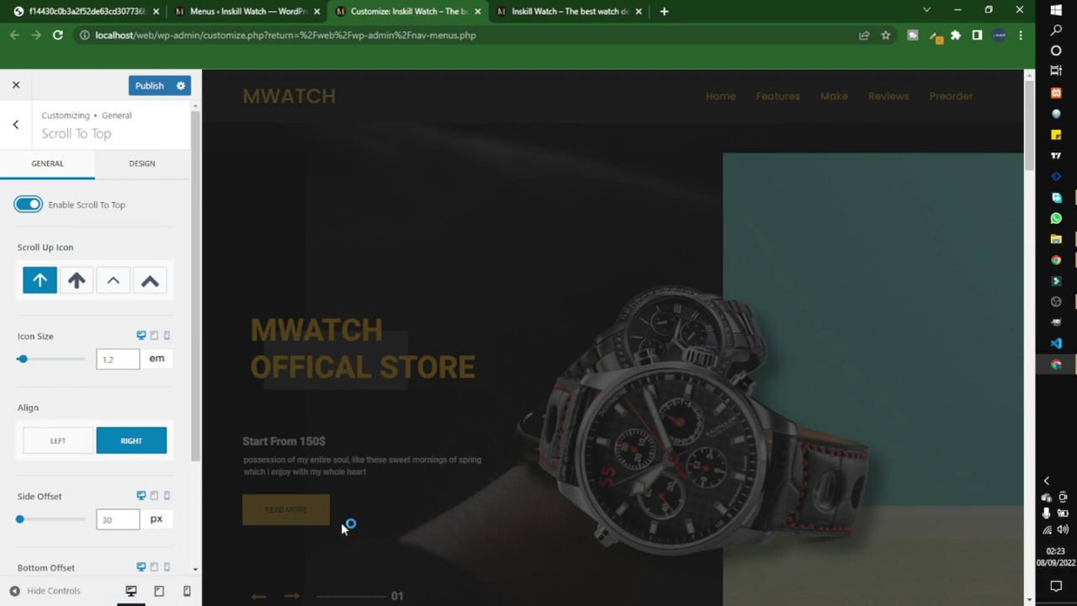
scroll(96, 458, down, 2)
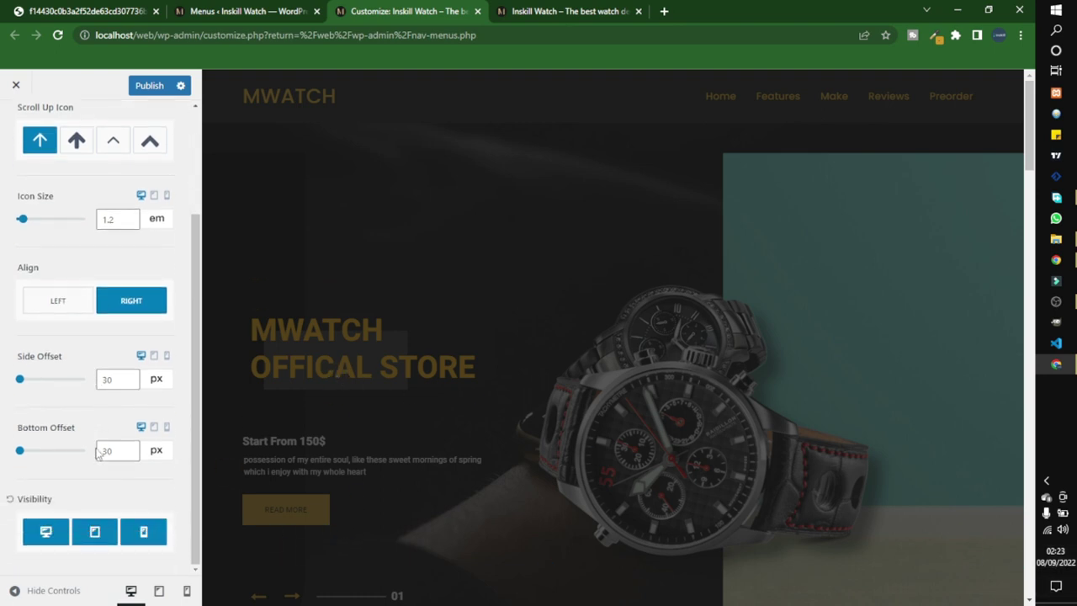